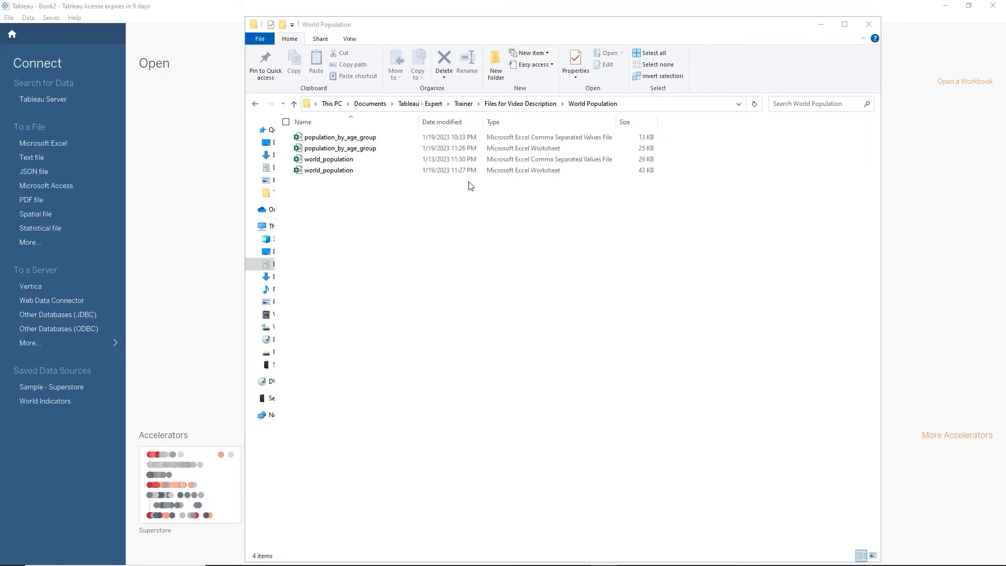
# Connect to the Excel workbook world_population in the World Population folder
pyautogui.click(901, 157)
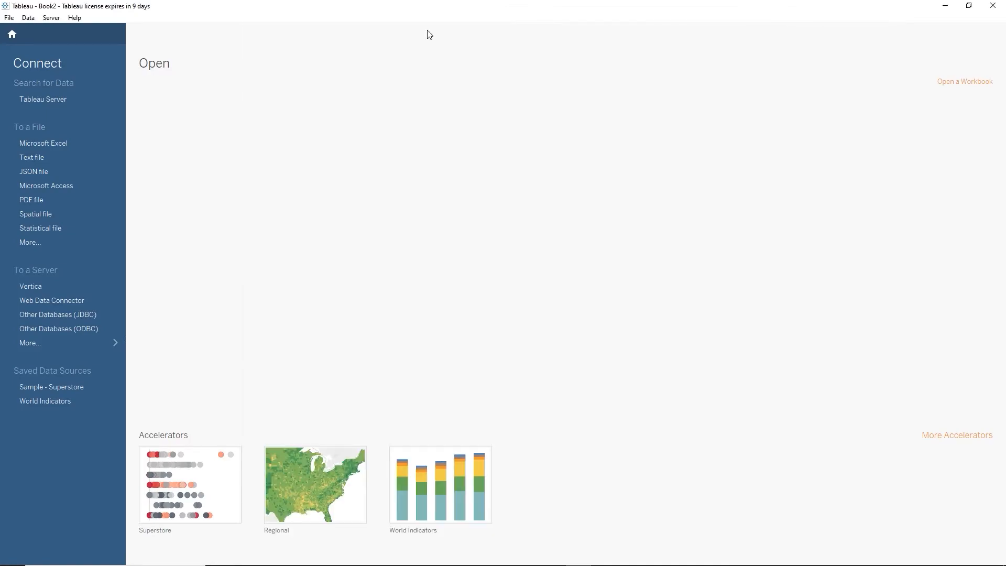
pyautogui.click(52, 143)
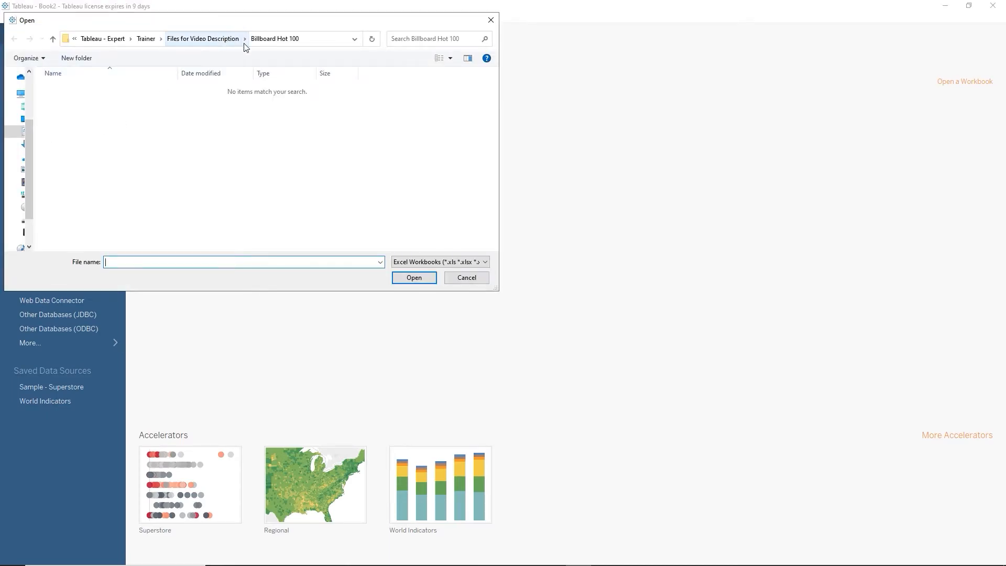
pyautogui.click(245, 39)
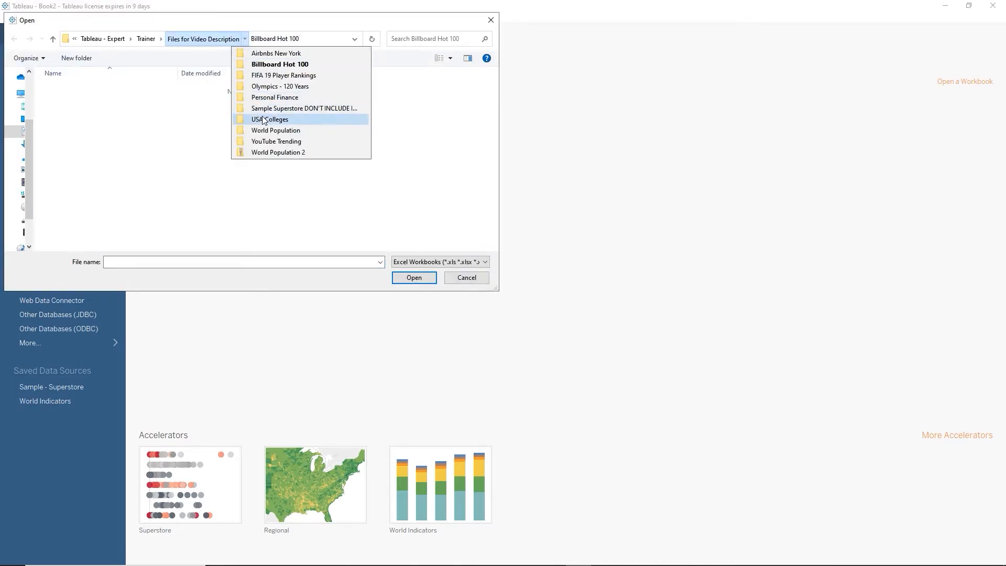
pyautogui.click(267, 134)
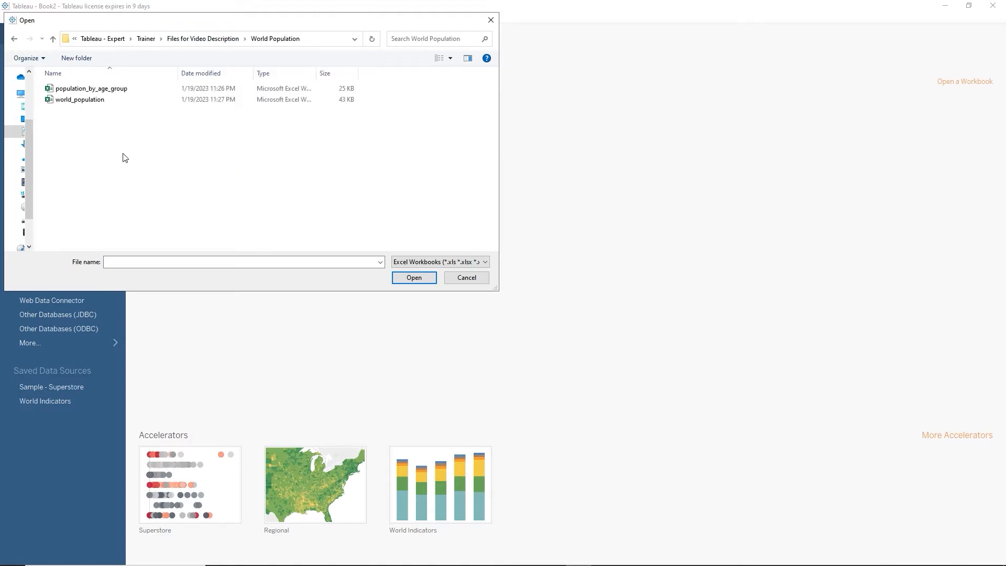
pyautogui.doubleClick(64, 100)
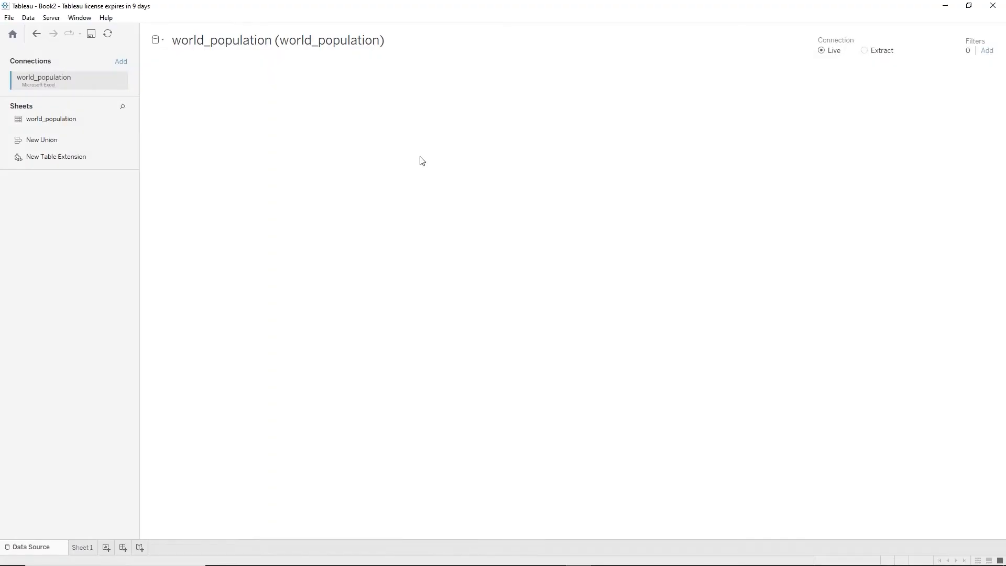
# Add a second Excel connection to population_by_age_group and relate its sheet to the world_population table
pyautogui.click(122, 63)
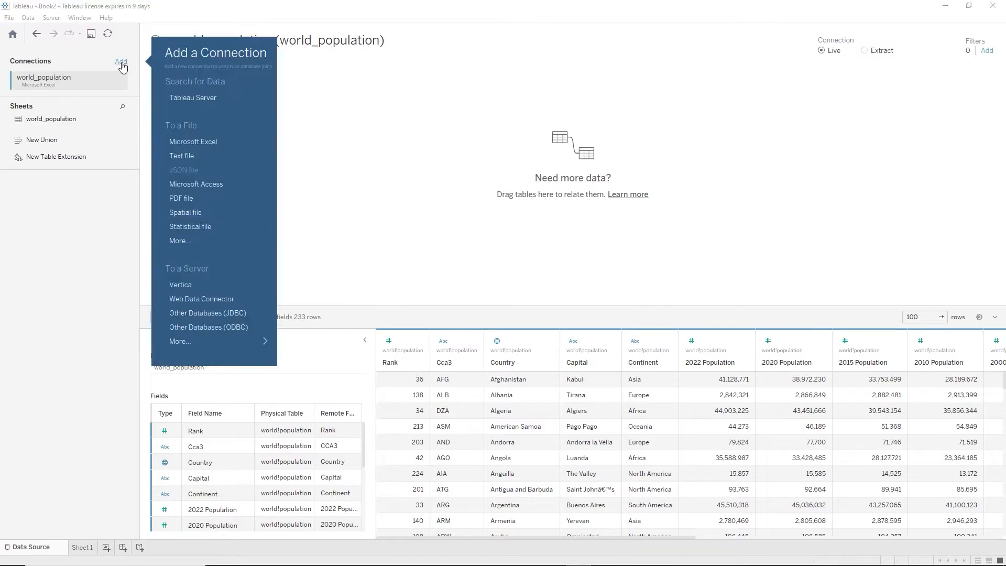
pyautogui.click(190, 143)
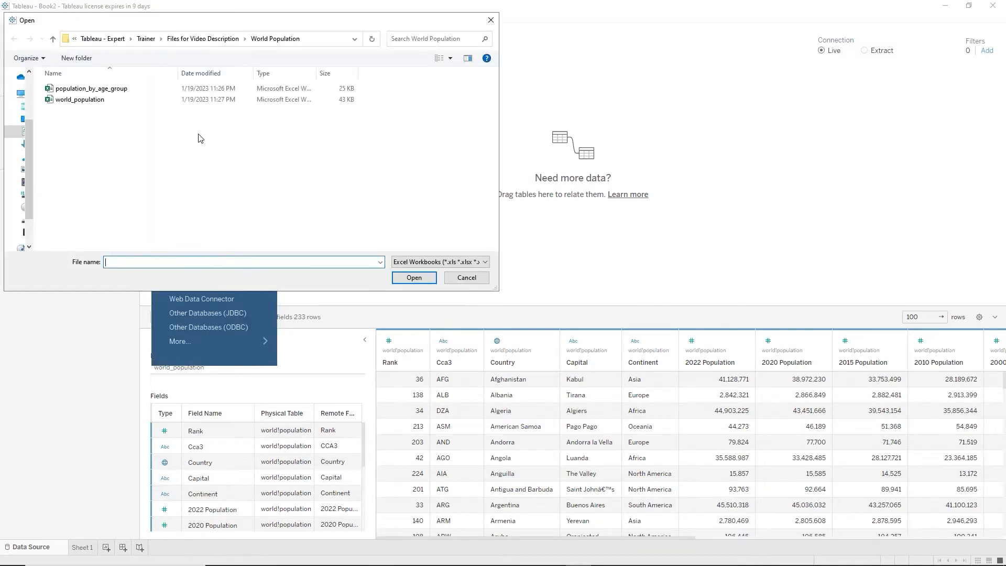
pyautogui.doubleClick(100, 89)
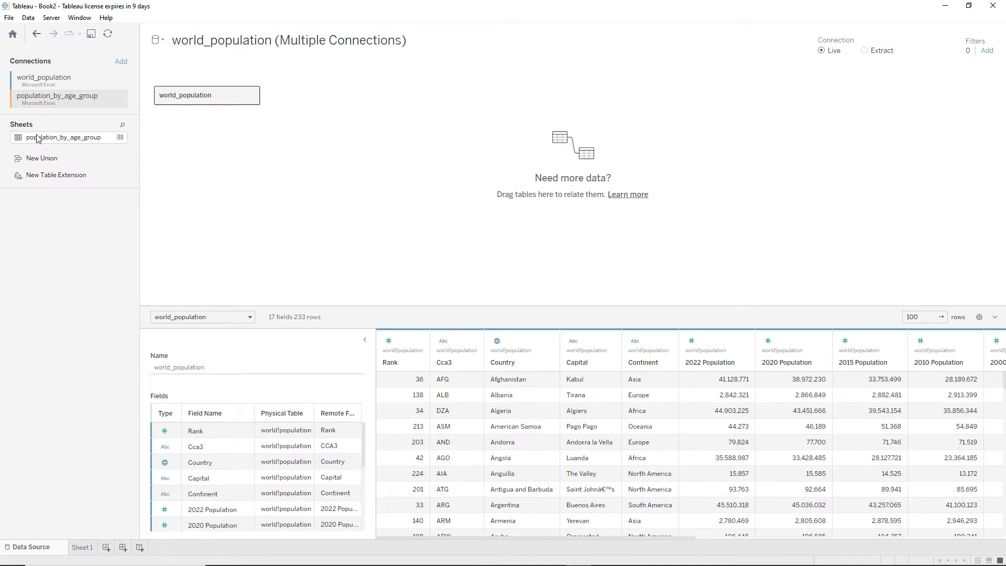
pyautogui.moveTo(39, 140); pyautogui.dragTo(324, 98)
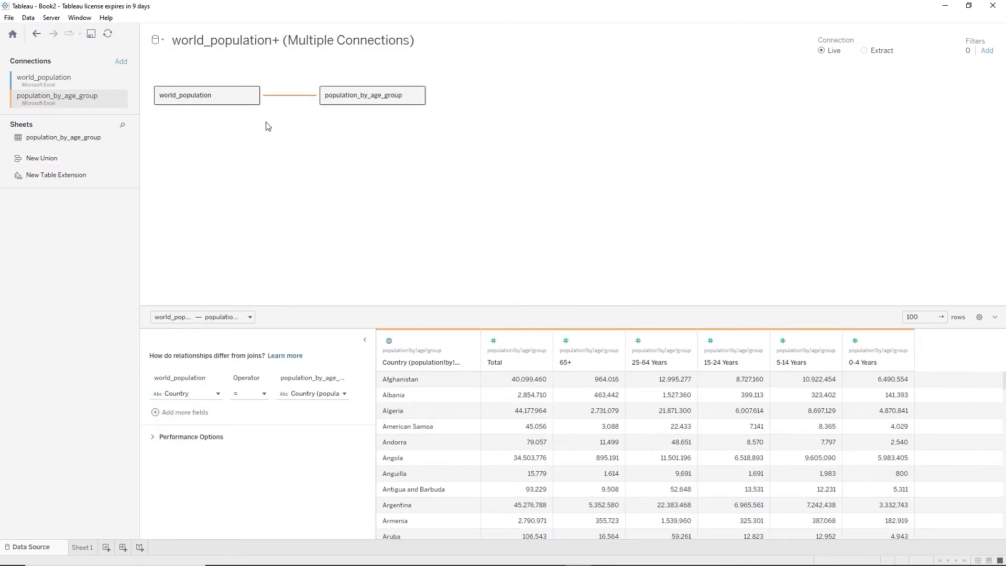
pyautogui.moveTo(287, 101)
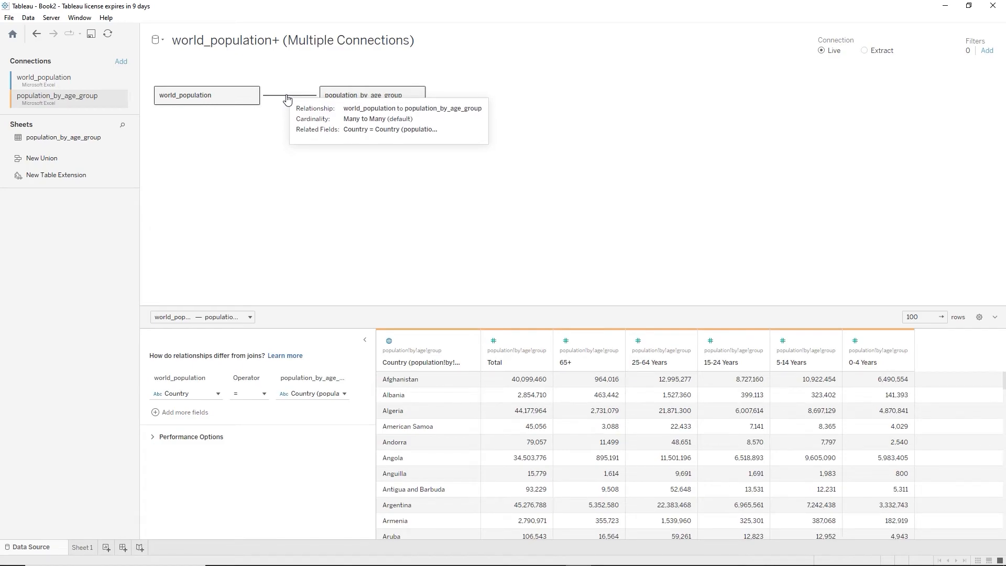
# Open the physical layer of world_population and join the population_by_age_group sheet to it
pyautogui.click(205, 96)
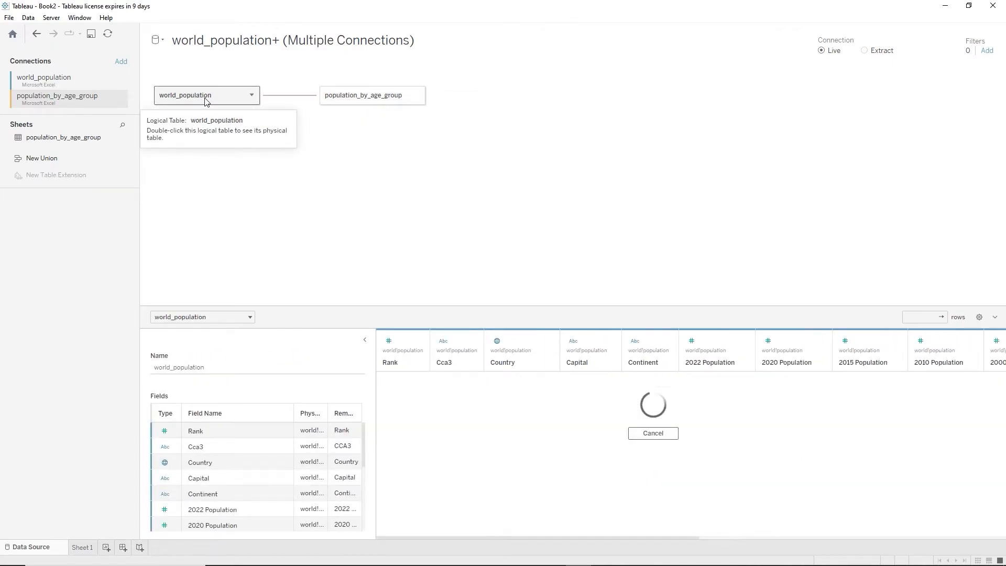
pyautogui.doubleClick(205, 98)
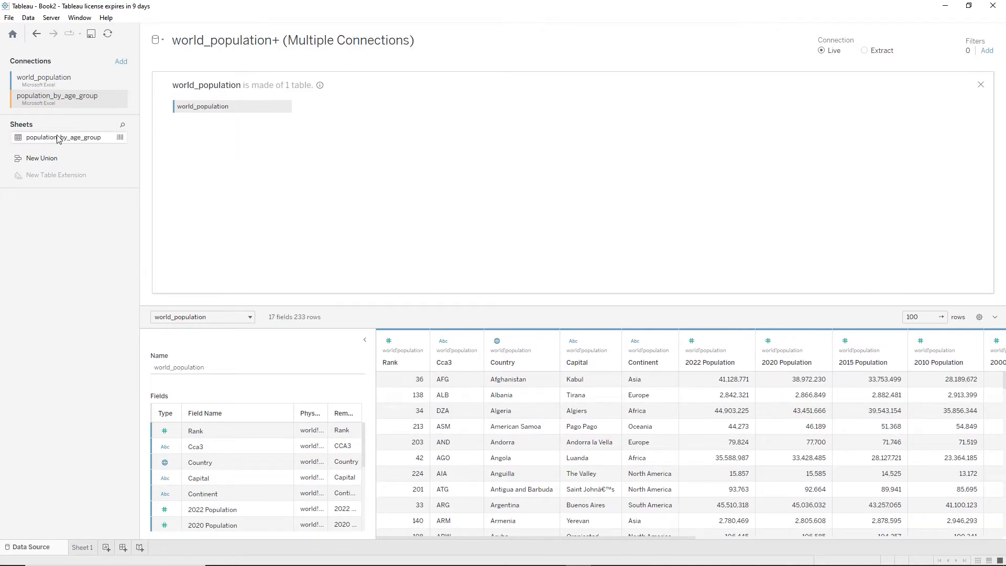
pyautogui.moveTo(55, 139); pyautogui.dragTo(336, 104)
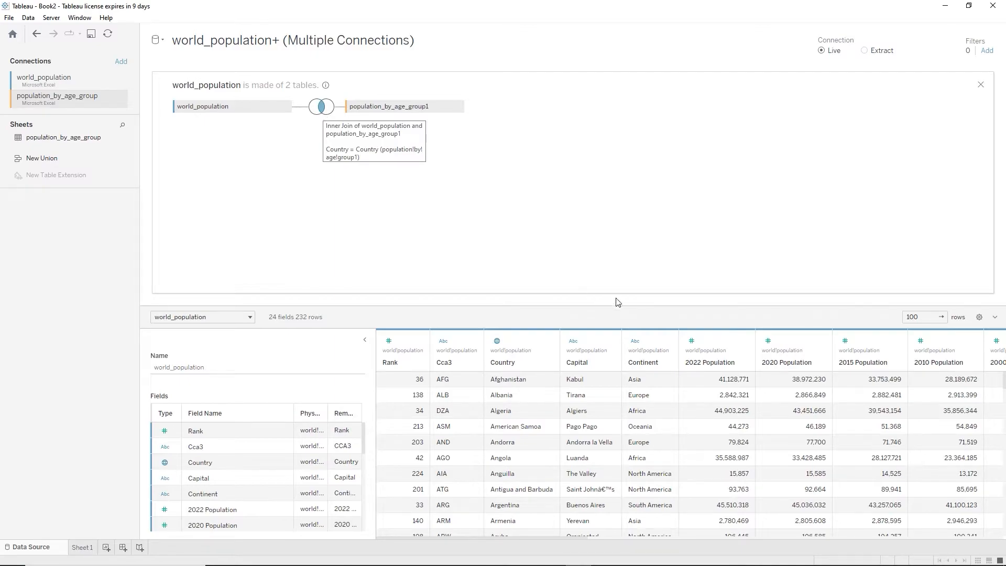
# Hide the duplicate Country column that comes from the joined population_by_age_group table
pyautogui.moveTo(455, 542); pyautogui.dragTo(431, 526)
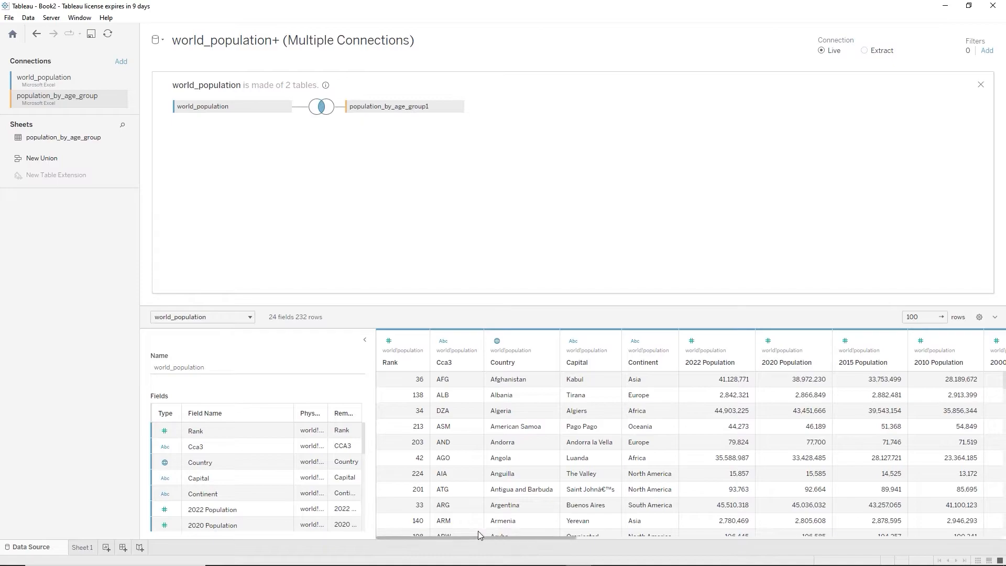
pyautogui.moveTo(513, 542); pyautogui.dragTo(825, 511)
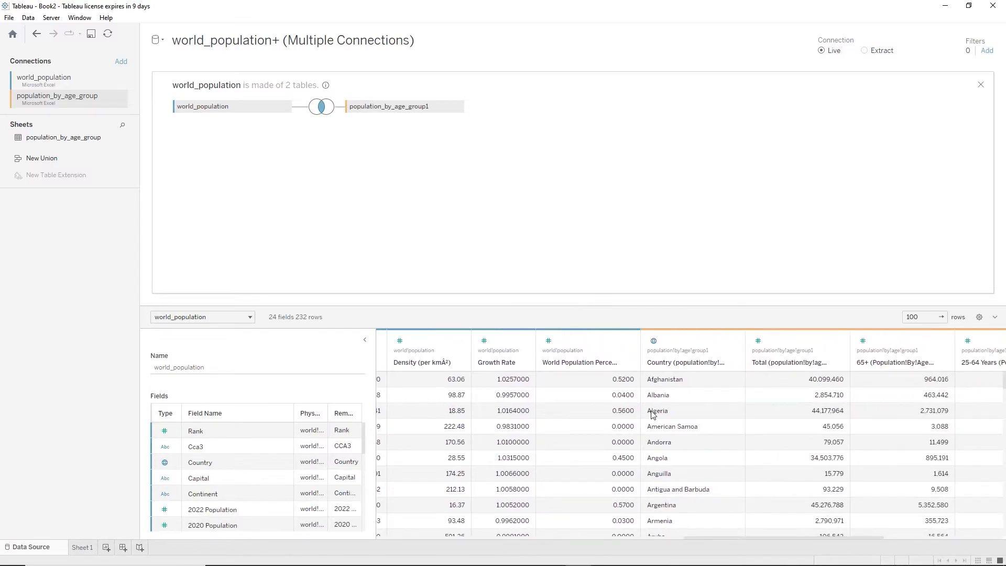
pyautogui.rightClick(700, 356)
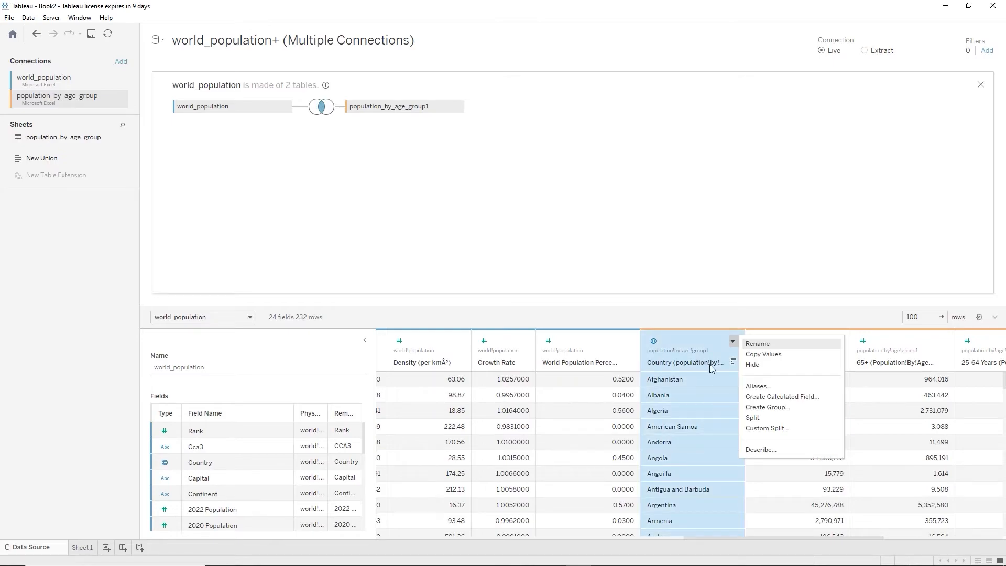
pyautogui.click(749, 369)
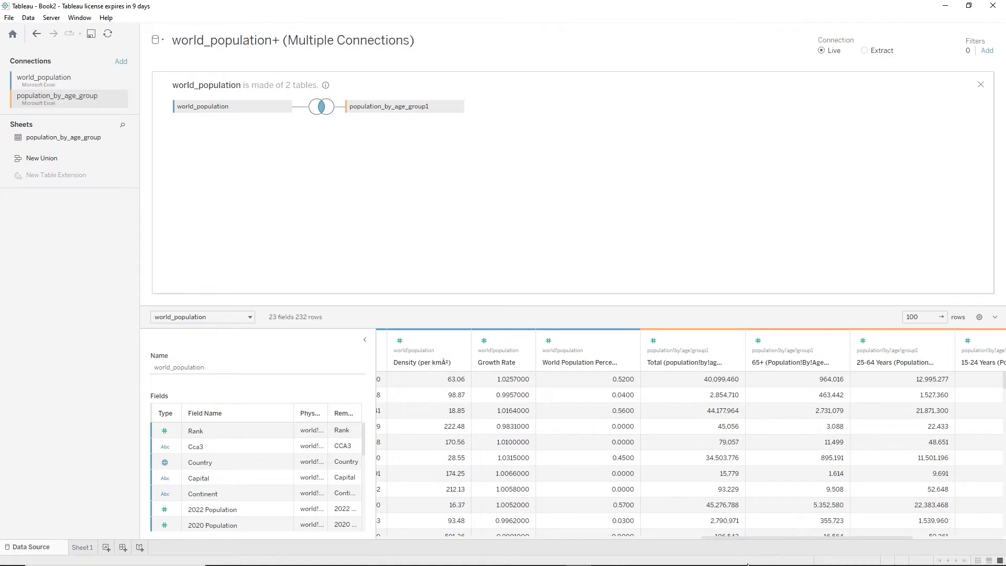
# Look through the columns of the joined table in the data preview, from Rank to the age group fields
pyautogui.moveTo(734, 539); pyautogui.dragTo(379, 527)
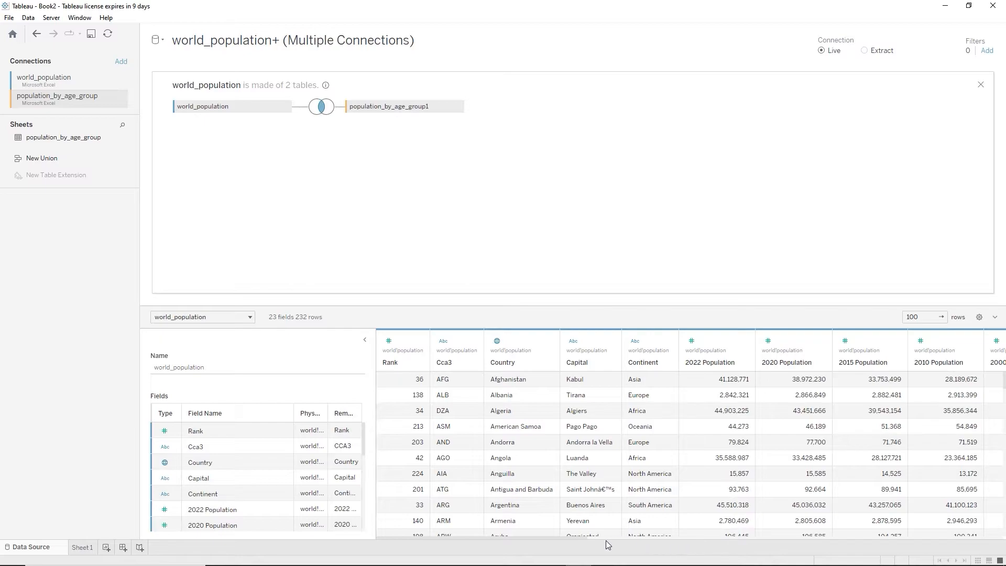
pyautogui.moveTo(583, 540)
pyautogui.moveTo(582, 540); pyautogui.dragTo(821, 521)
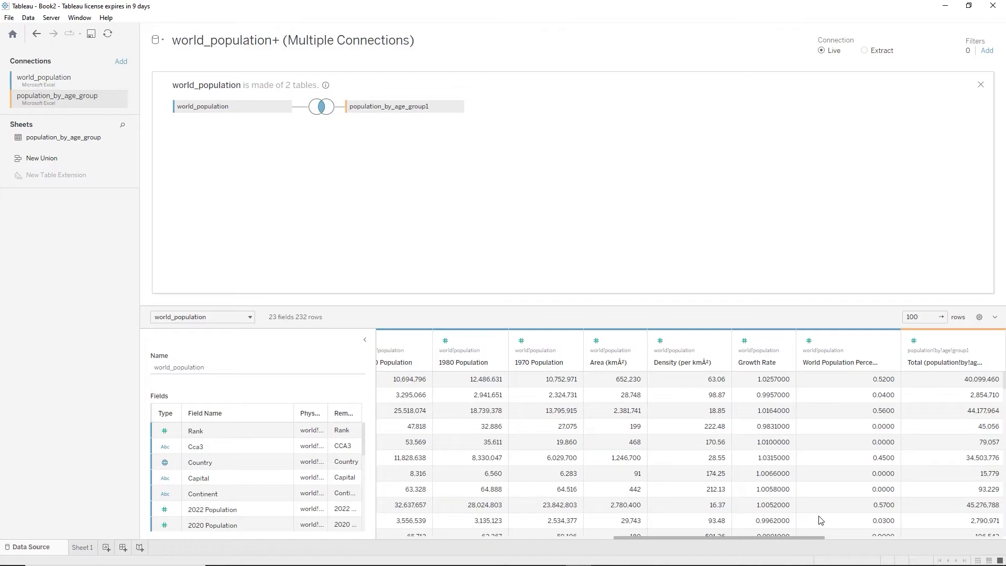
pyautogui.moveTo(821, 521); pyautogui.dragTo(823, 520)
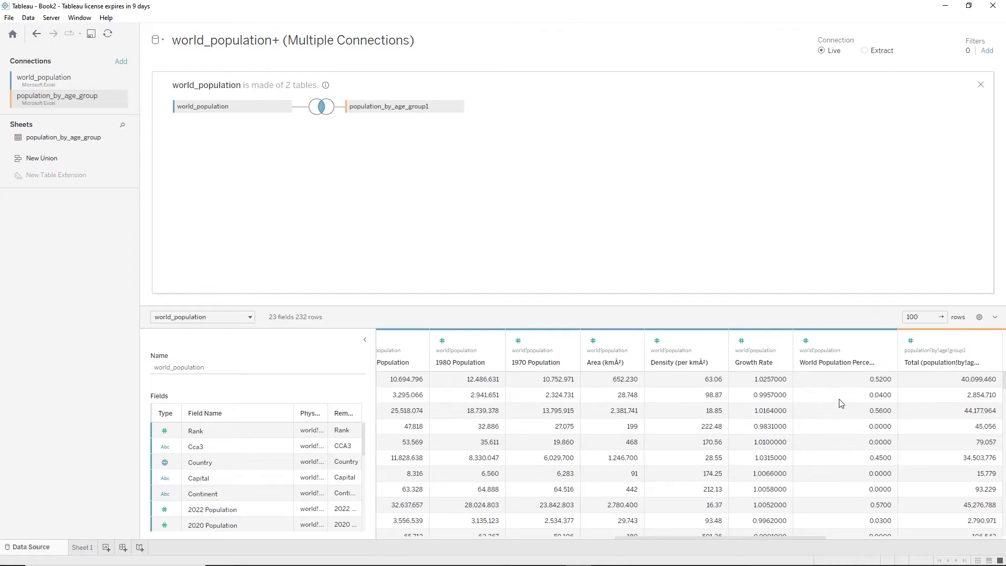
pyautogui.moveTo(808, 542); pyautogui.dragTo(417, 528)
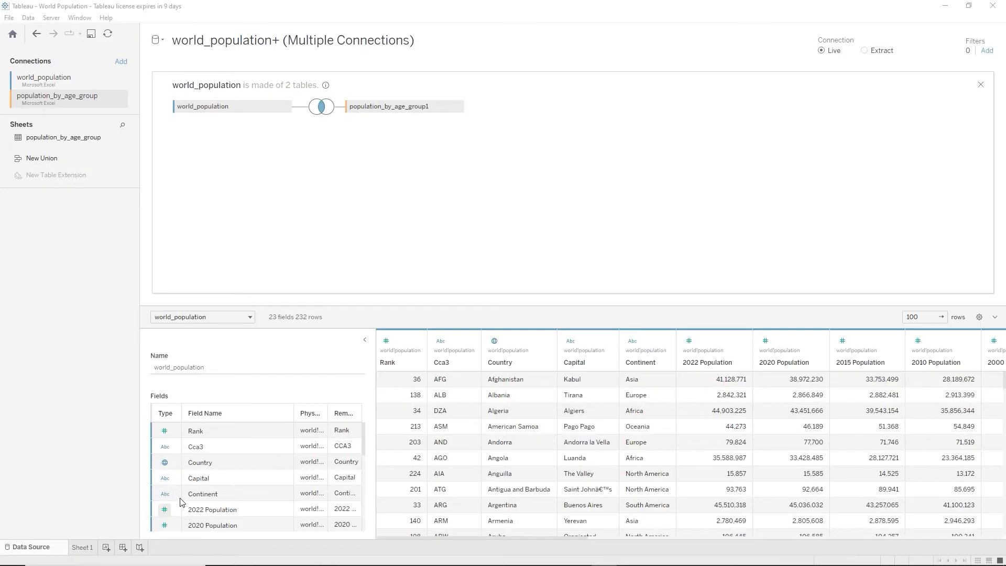
# Go to Sheet 1 and hide the Country field of the population_by_age_group table
pyautogui.click(83, 549)
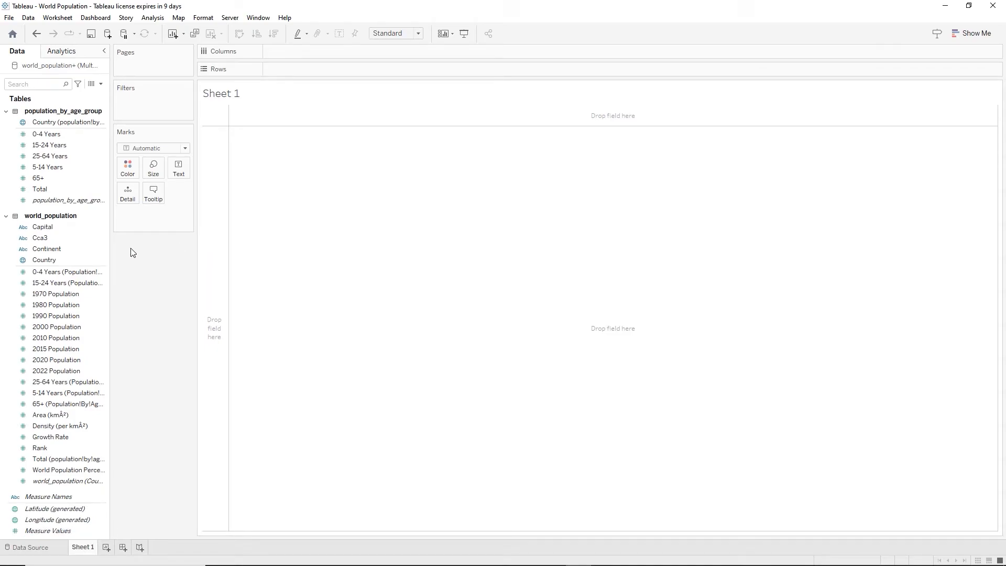
pyautogui.click(45, 124)
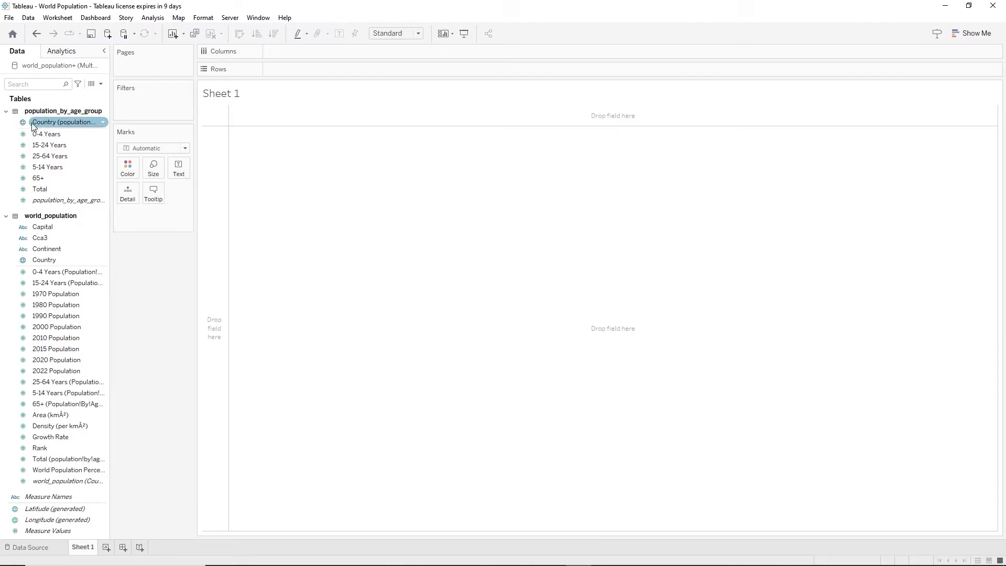
pyautogui.rightClick(87, 126)
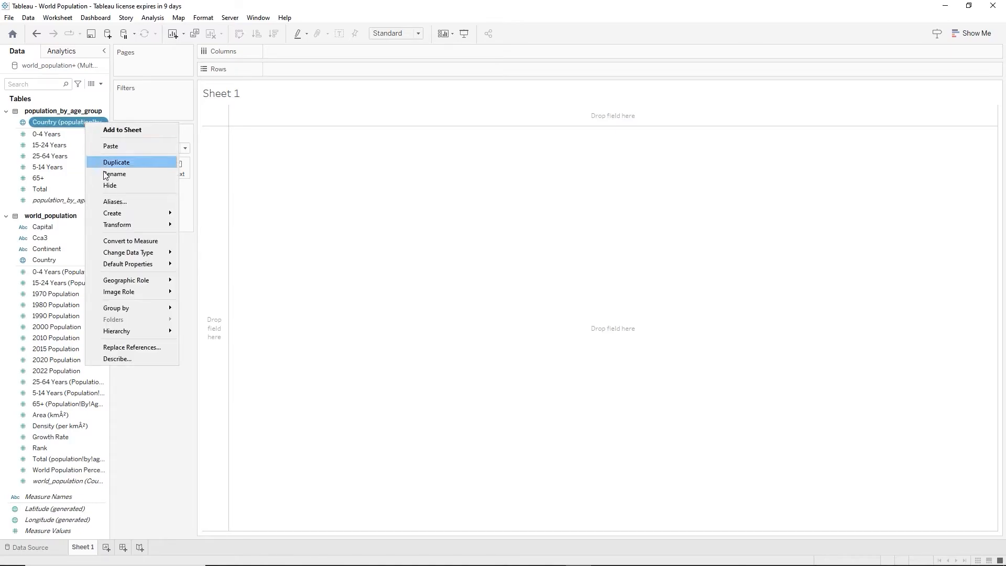
pyautogui.click(114, 186)
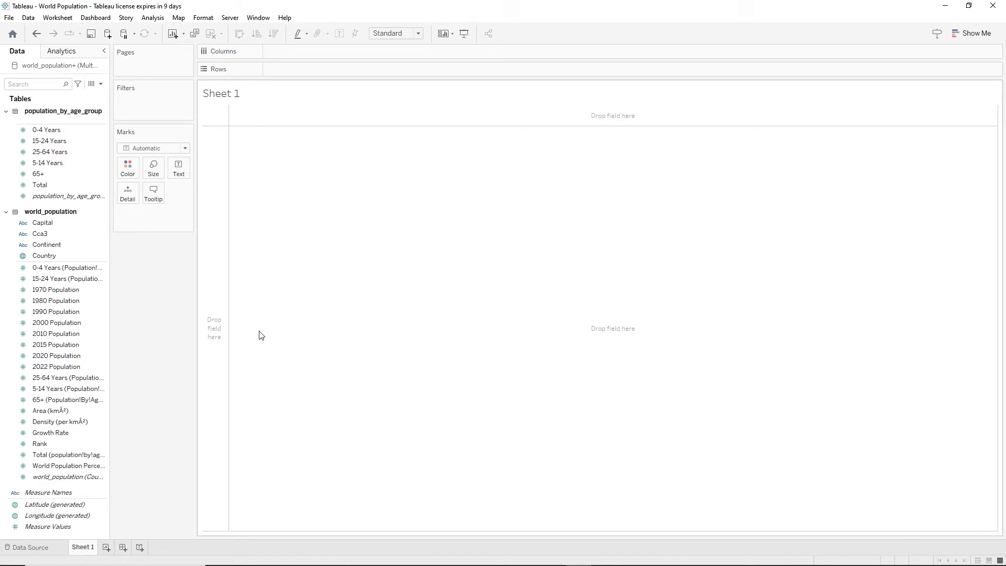
# List the world_population Country field as rows on the sheet and hide the Rank field
pyautogui.click(77, 290)
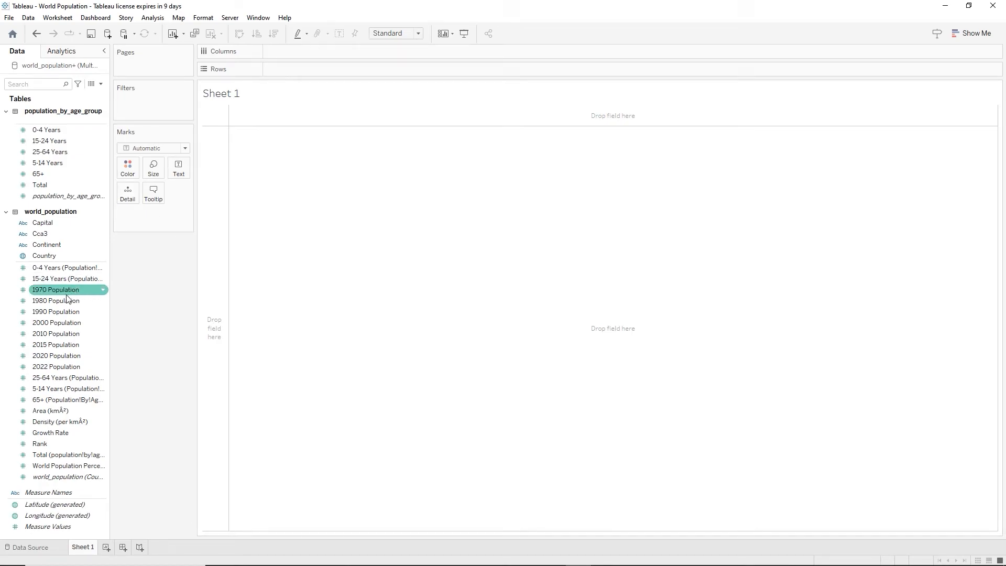
pyautogui.click(32, 257)
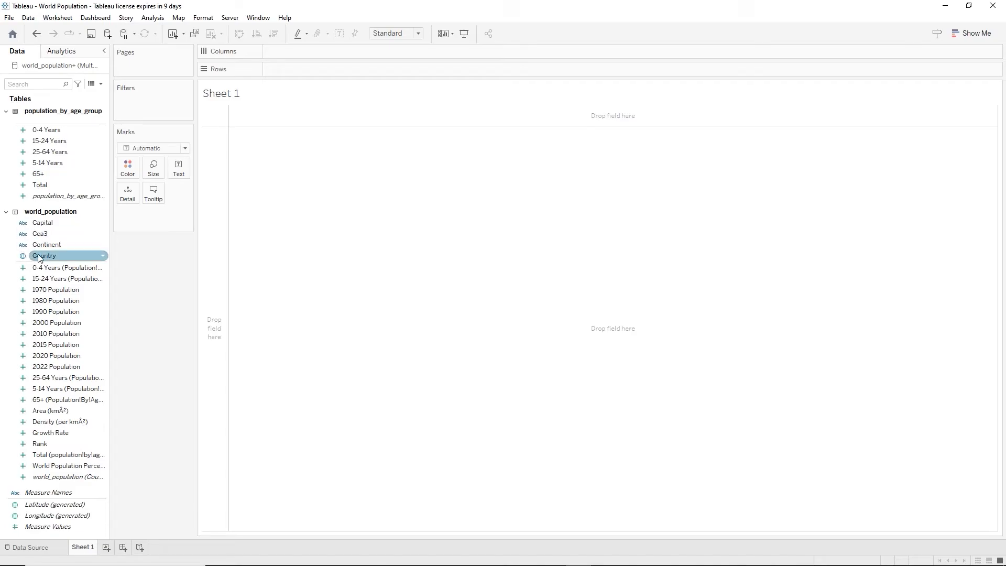
pyautogui.moveTo(38, 255); pyautogui.dragTo(279, 199)
pyautogui.moveTo(297, 83); pyautogui.dragTo(278, 69)
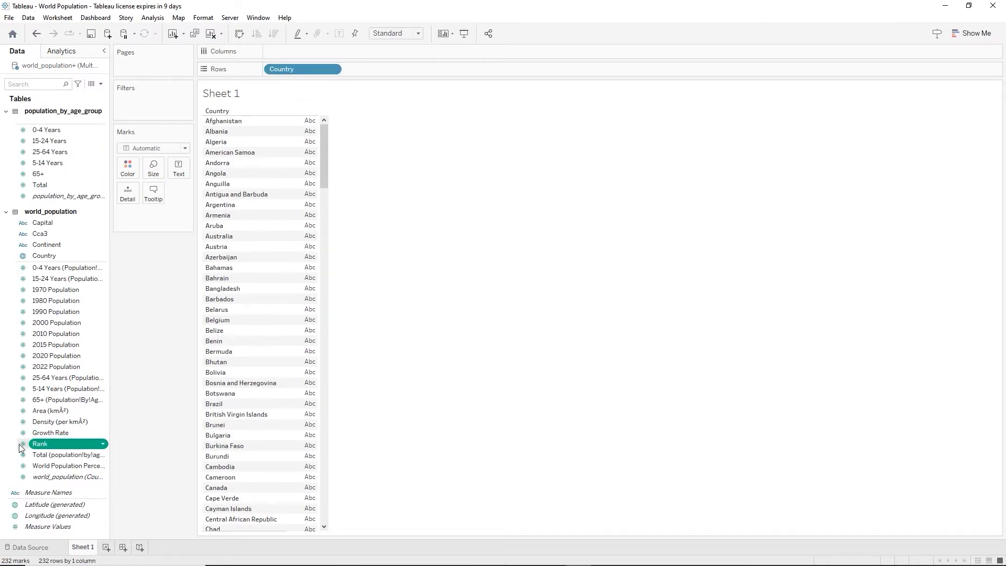
pyautogui.rightClick(64, 446)
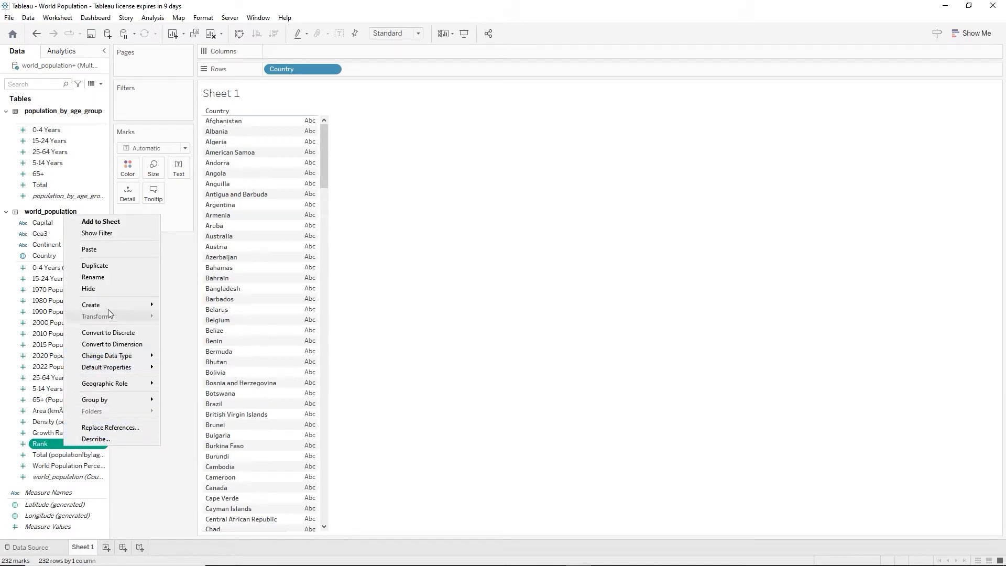
pyautogui.click(98, 289)
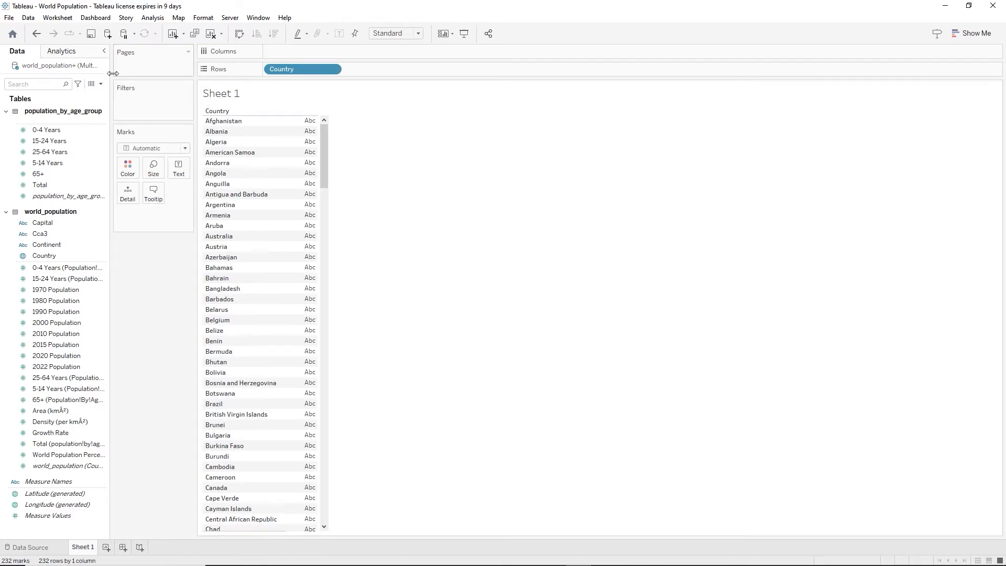
# Create a new calculated field and name it "Rank - Asc."
pyautogui.click(100, 84)
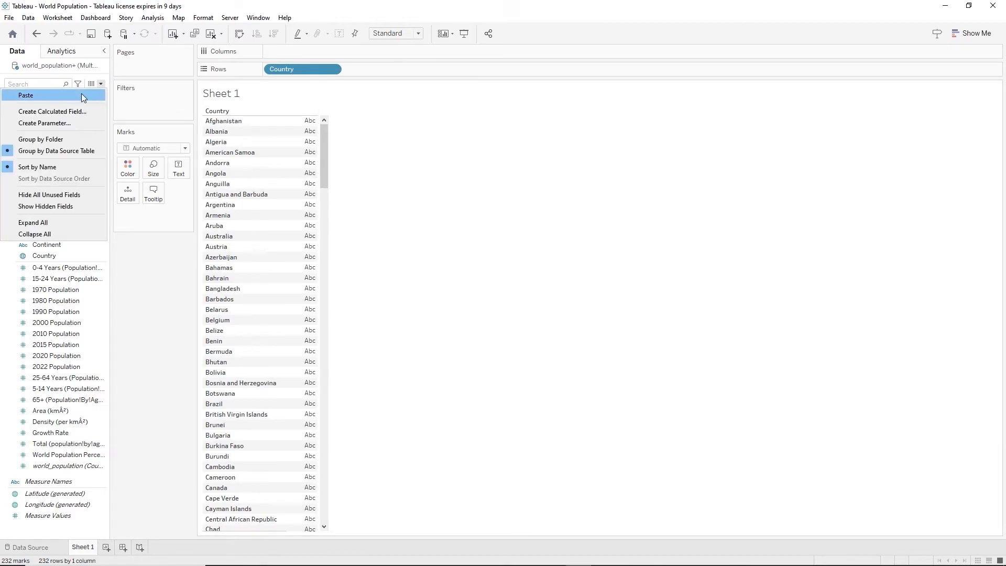
pyautogui.click(53, 111)
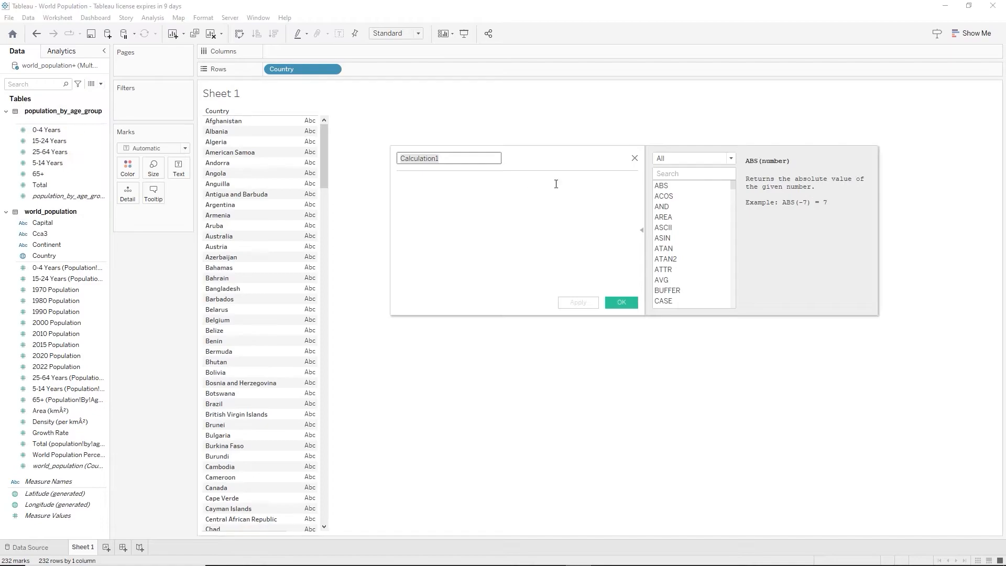
pyautogui.write('Ra')
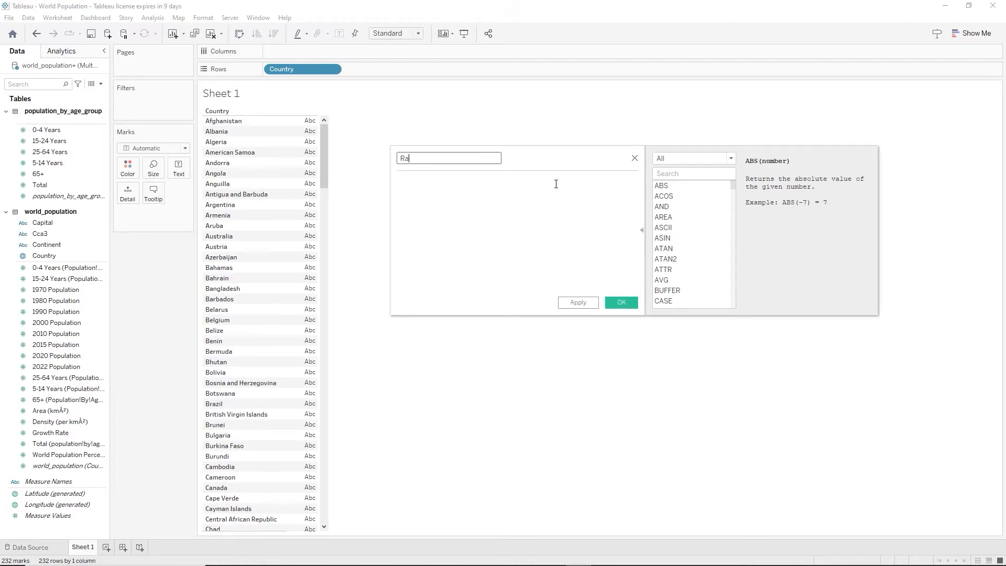
pyautogui.write('nk - Asc.')
# Enter the calculation RANK(SUM([World Population Percentage])) in the Rank - Asc. field
pyautogui.click(498, 189)
pyautogui.write('ran')
pyautogui.press('Return')
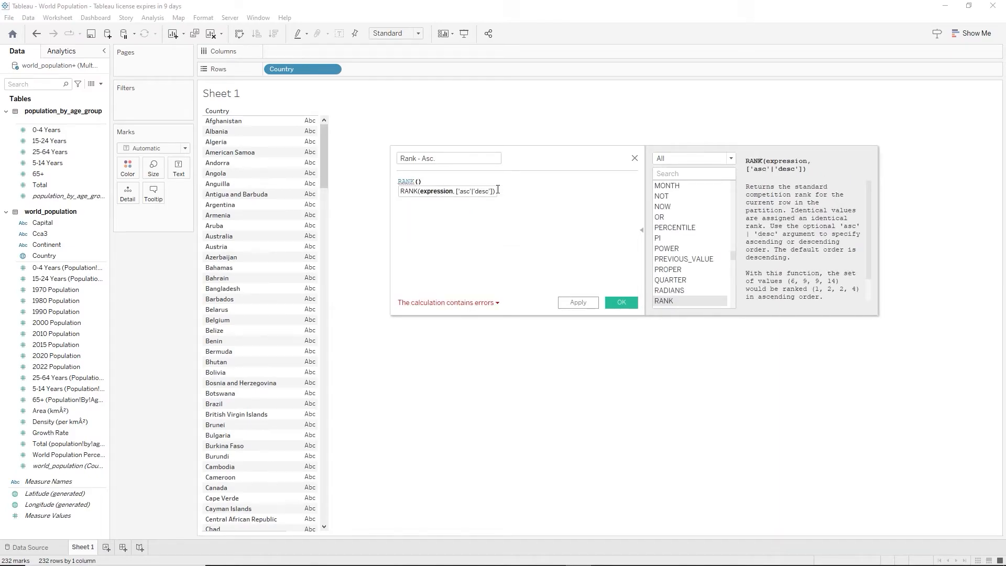
pyautogui.write('sum')
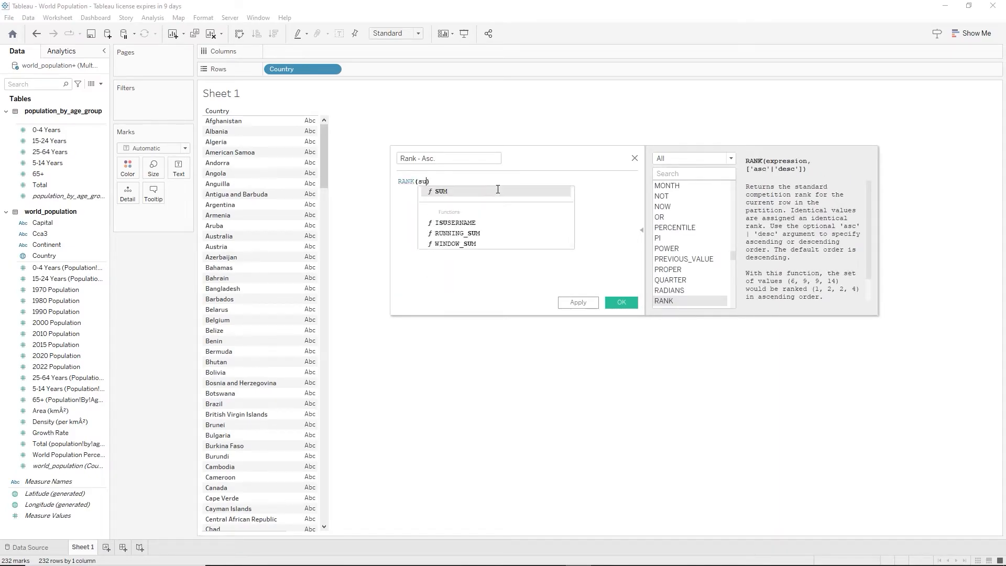
pyautogui.press('Return')
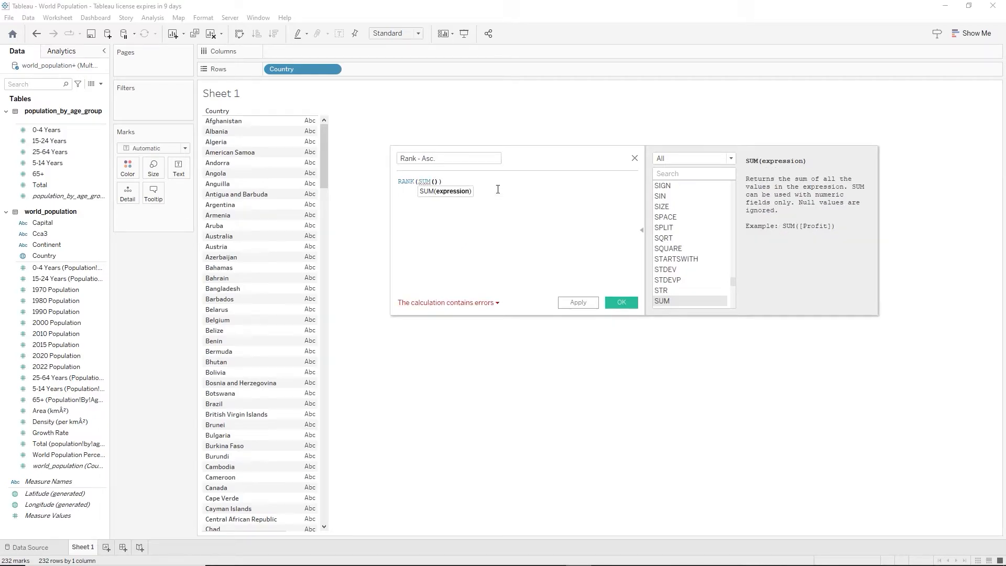
pyautogui.write('wol')
pyautogui.press('BackSpace')
pyautogui.write('r')
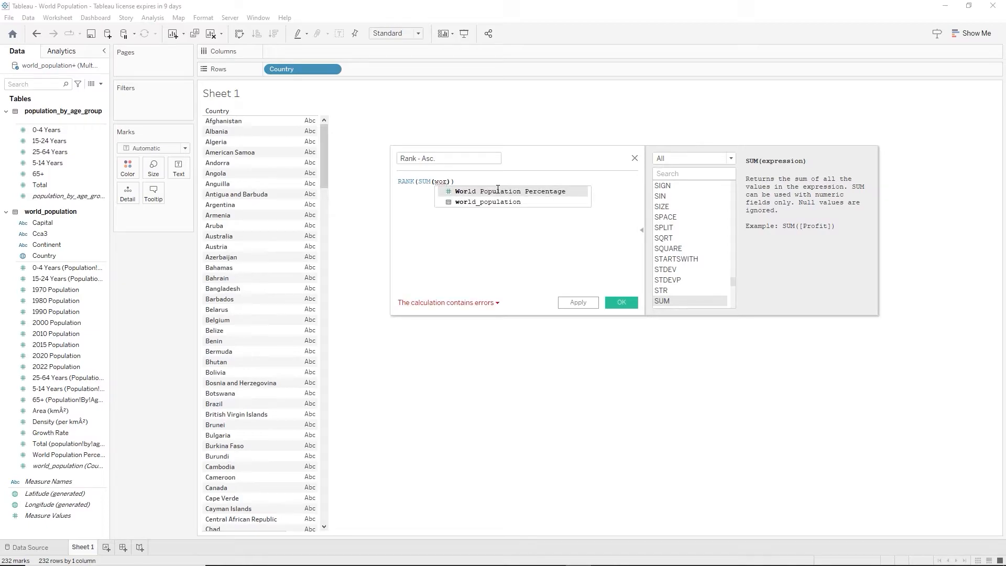
pyautogui.click(498, 191)
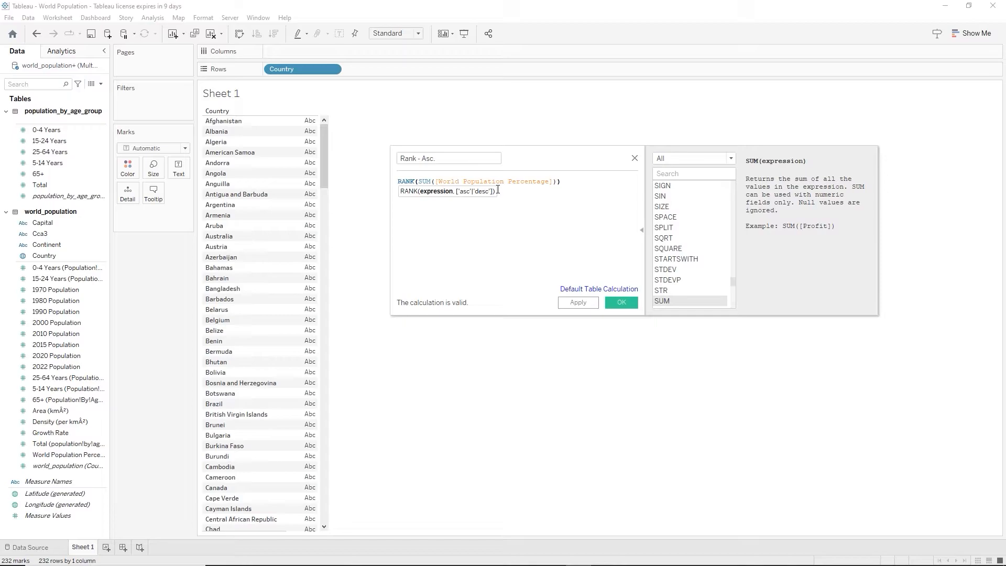
# Add 'asc' as the second, comma-separated argument of the RANK function and save the calculated field
pyautogui.write("'asc")
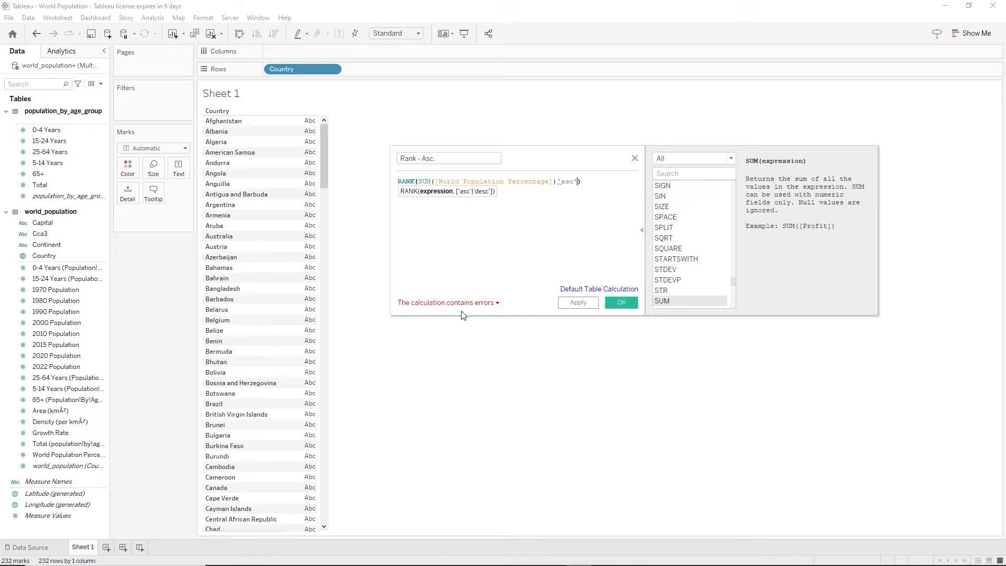
pyautogui.click(556, 182)
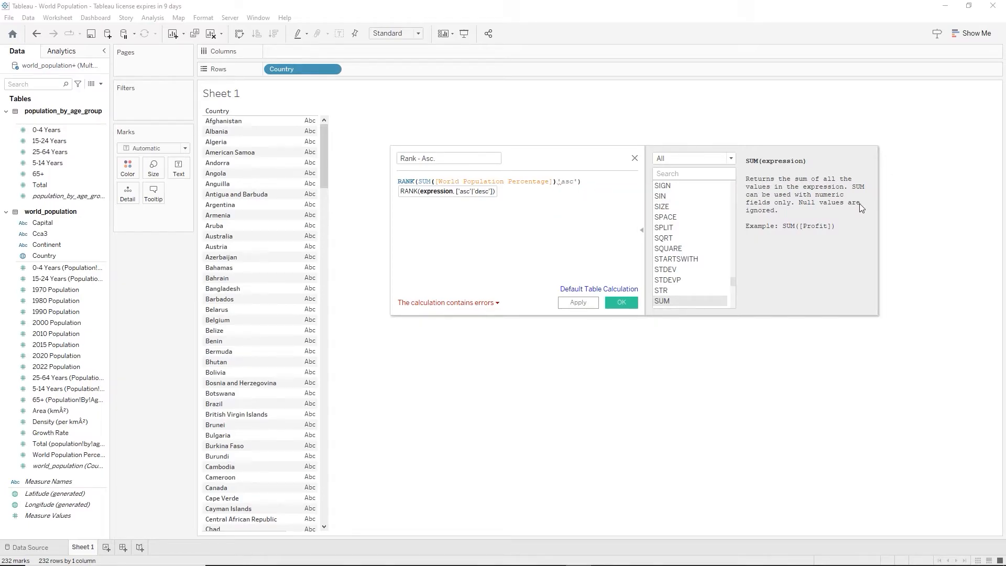
pyautogui.write(',')
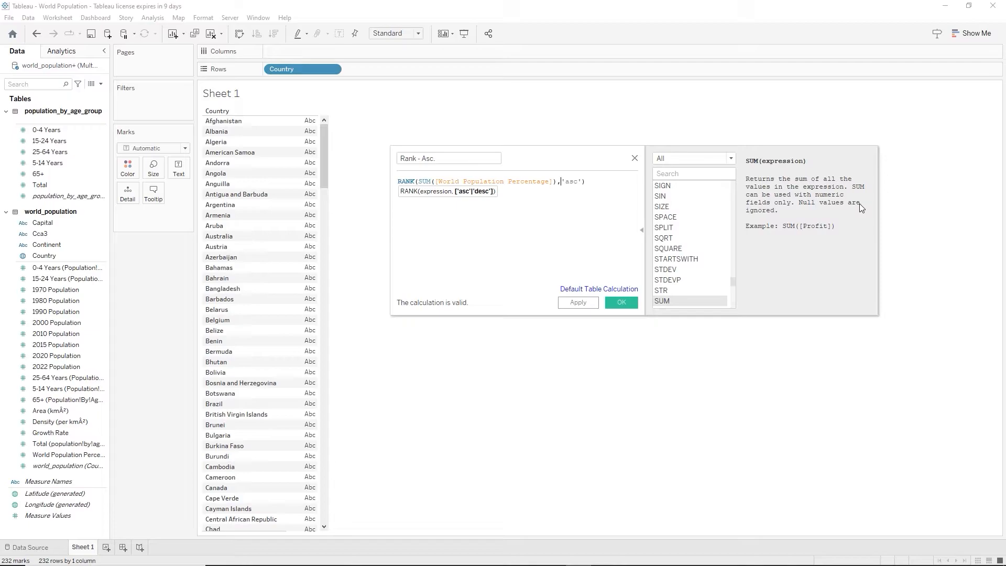
pyautogui.click(622, 303)
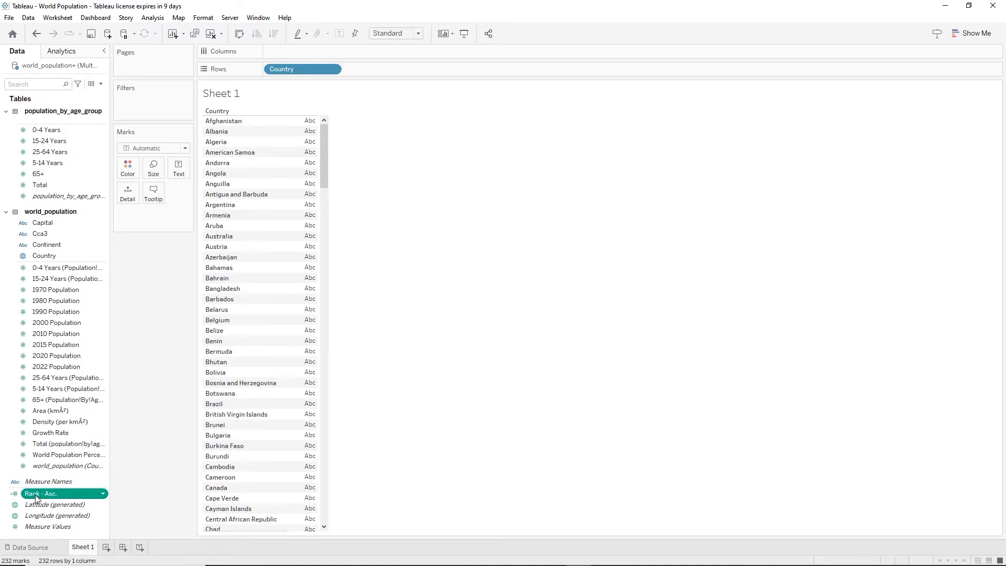
# Remove the world_population count field from the field list and add a pasted copy of the Rank - Asc. calculated field
pyautogui.rightClick(64, 496)
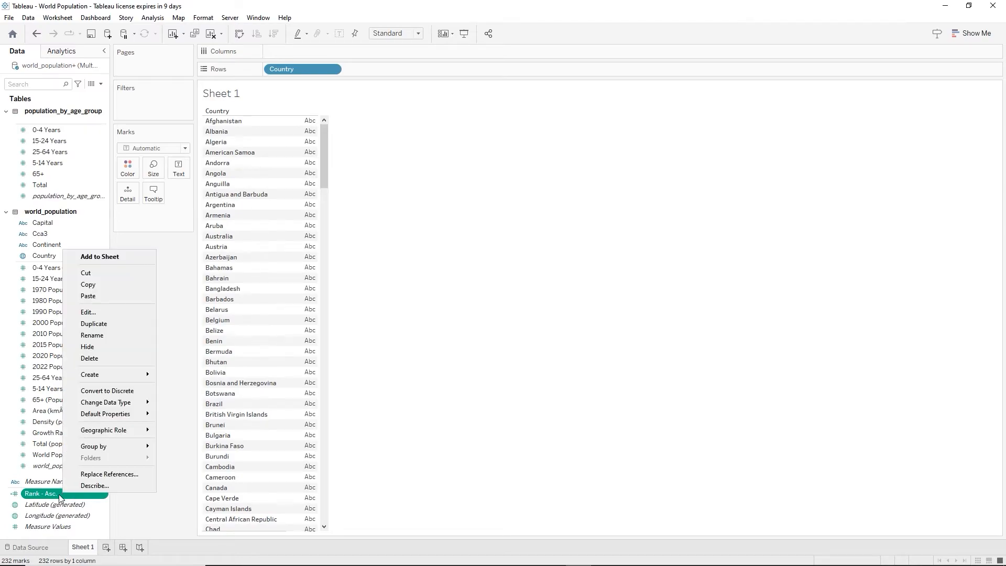
pyautogui.click(93, 286)
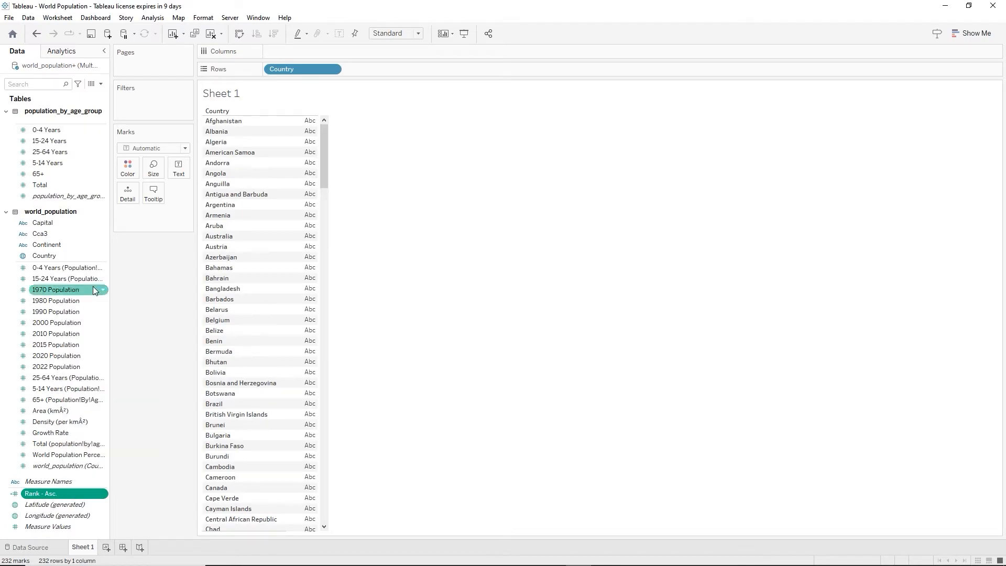
pyautogui.click(8, 471)
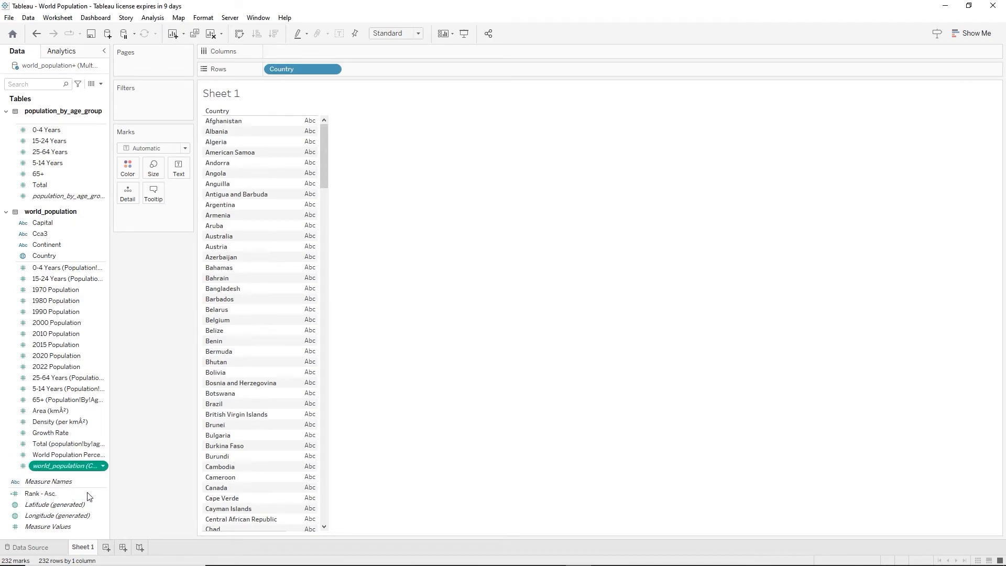
pyautogui.press('Delete')
pyautogui.rightClick(87, 470)
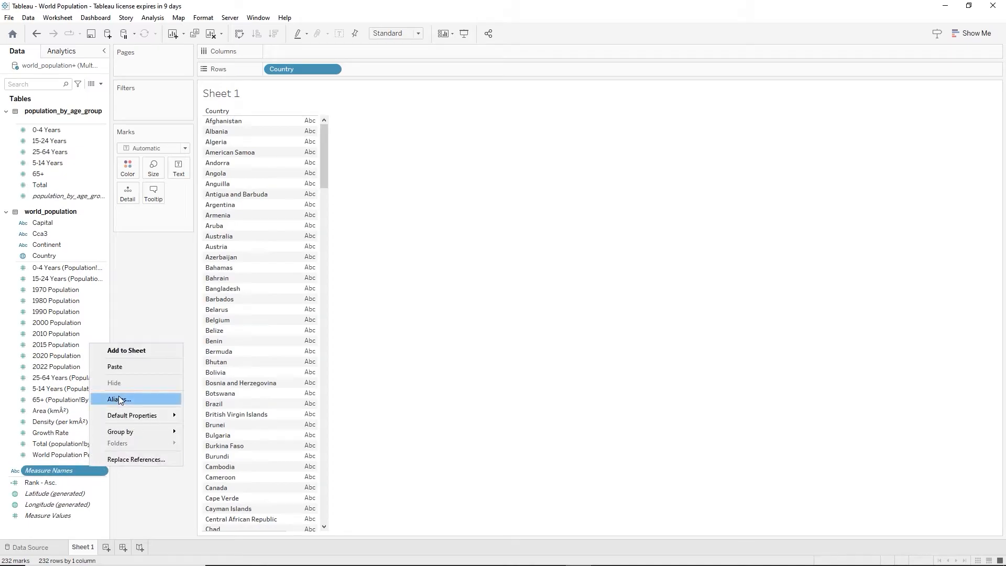
pyautogui.click(125, 367)
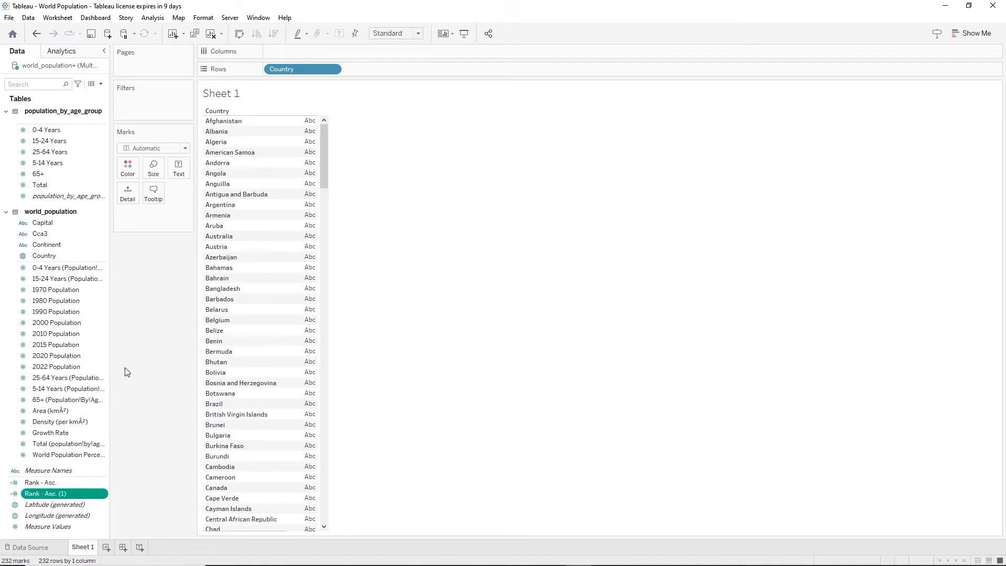
# Edit the copied rank calculation so that it uses the RANK_MODIFIED function instead of RANK
pyautogui.rightClick(68, 495)
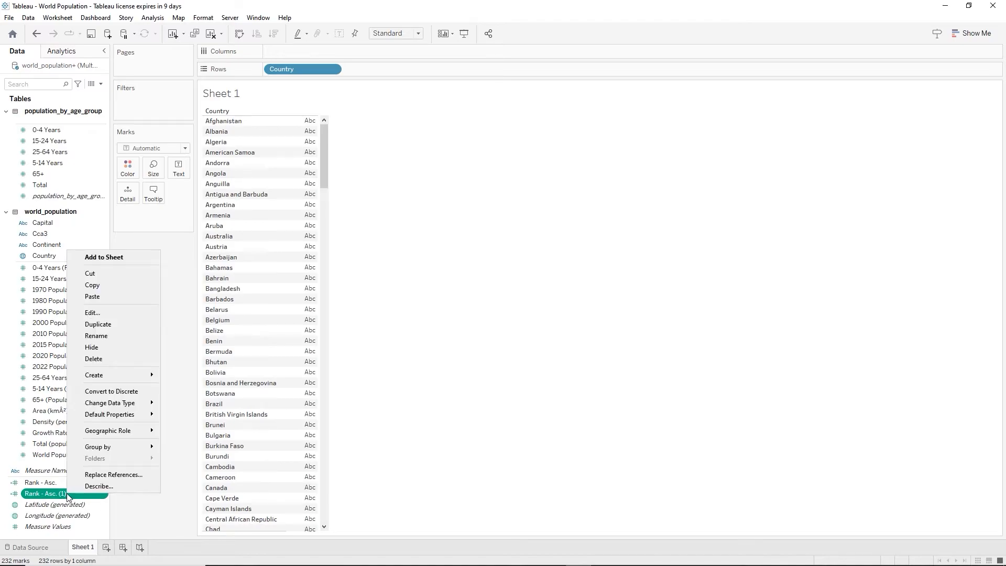
pyautogui.click(109, 312)
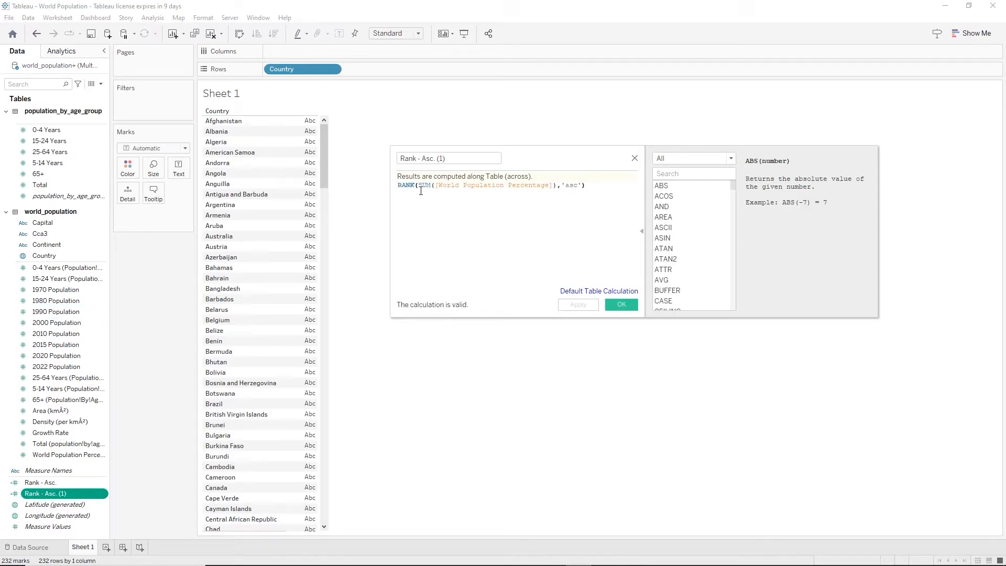
pyautogui.click(415, 187)
pyautogui.write('_')
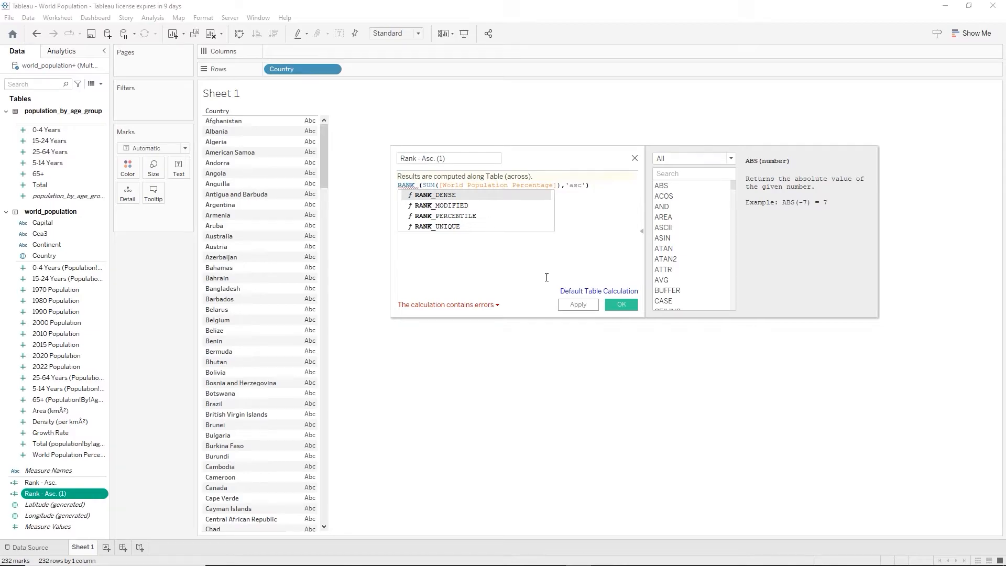
pyautogui.doubleClick(453, 206)
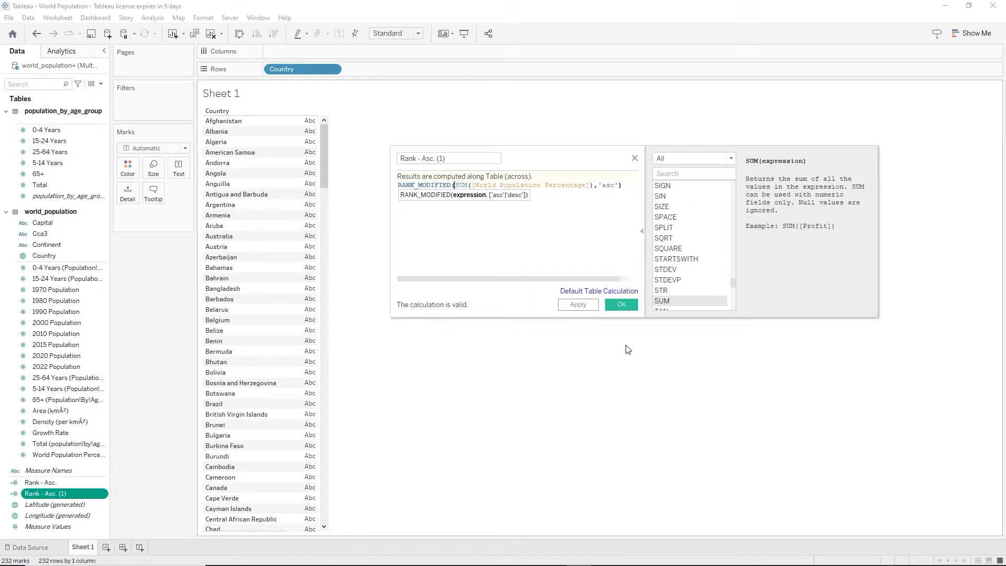
# Rename the copied calculation "Rank Modified - Asc." and save it
pyautogui.click(423, 162)
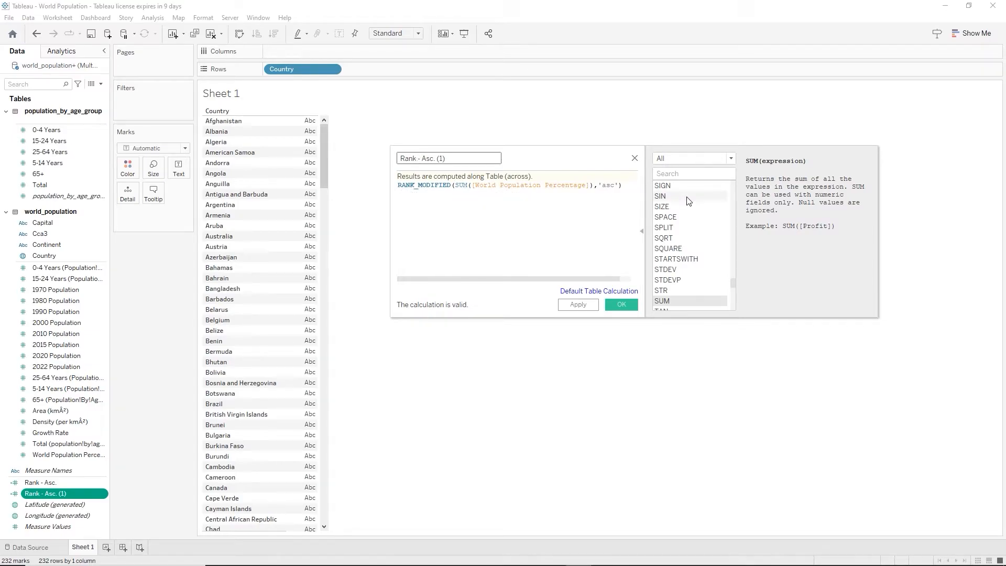
pyautogui.write('Modified')
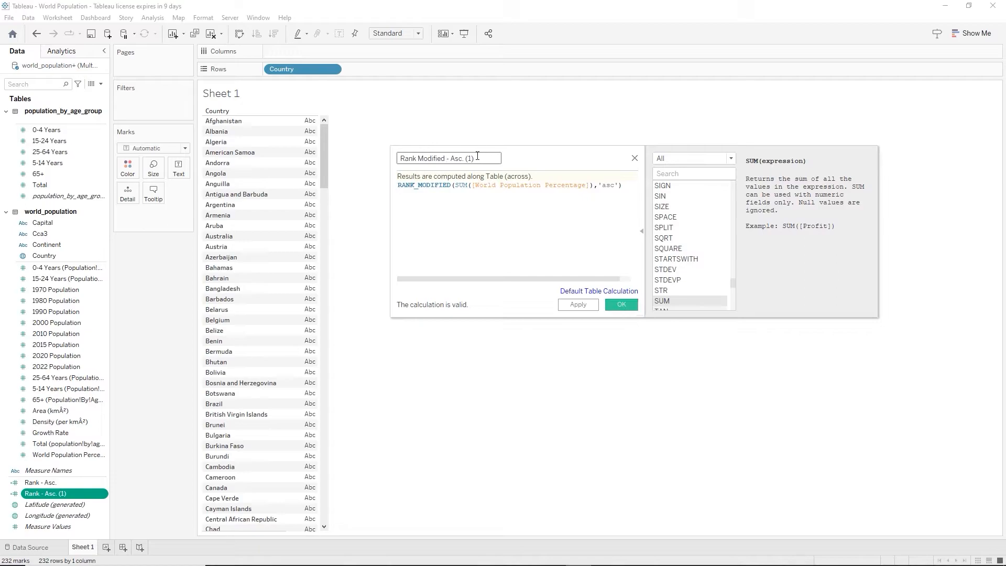
pyautogui.moveTo(476, 158); pyautogui.dragTo(466, 158)
pyautogui.press('BackSpace')
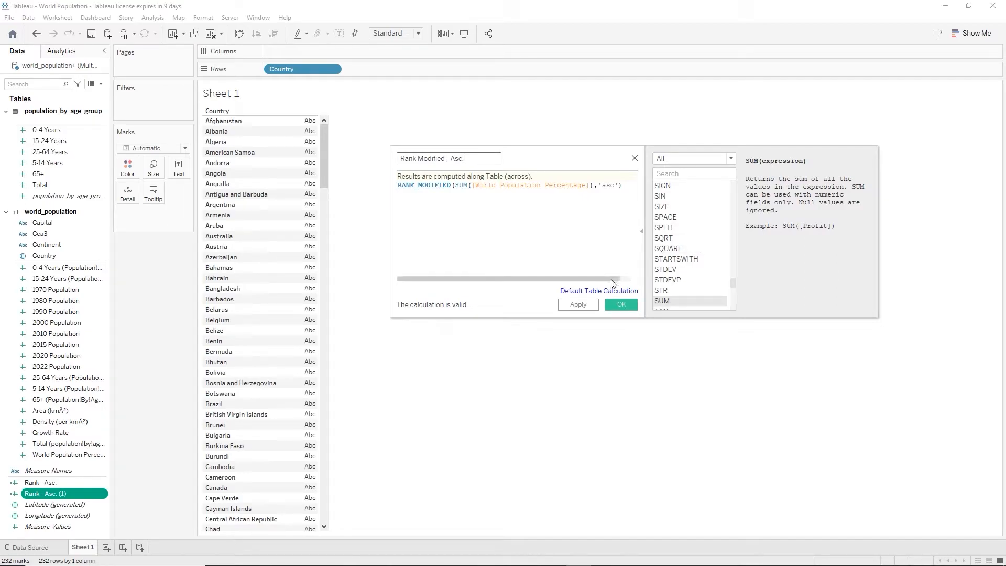
pyautogui.click(622, 309)
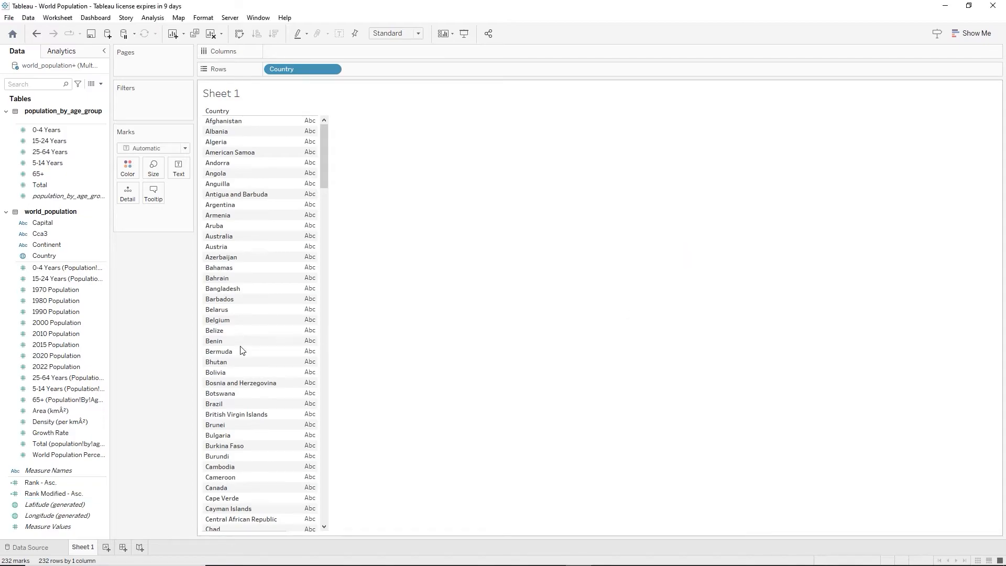
# Paste another copy of the Rank - Asc. field and rename it "Rank Dense - Asc." in the calculation editor
pyautogui.rightClick(11, 370)
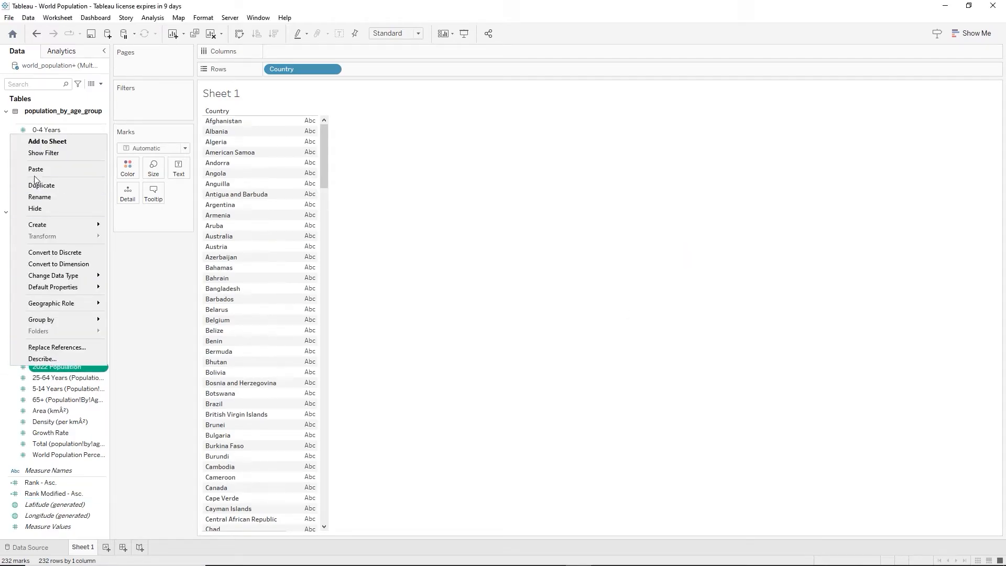
pyautogui.click(45, 168)
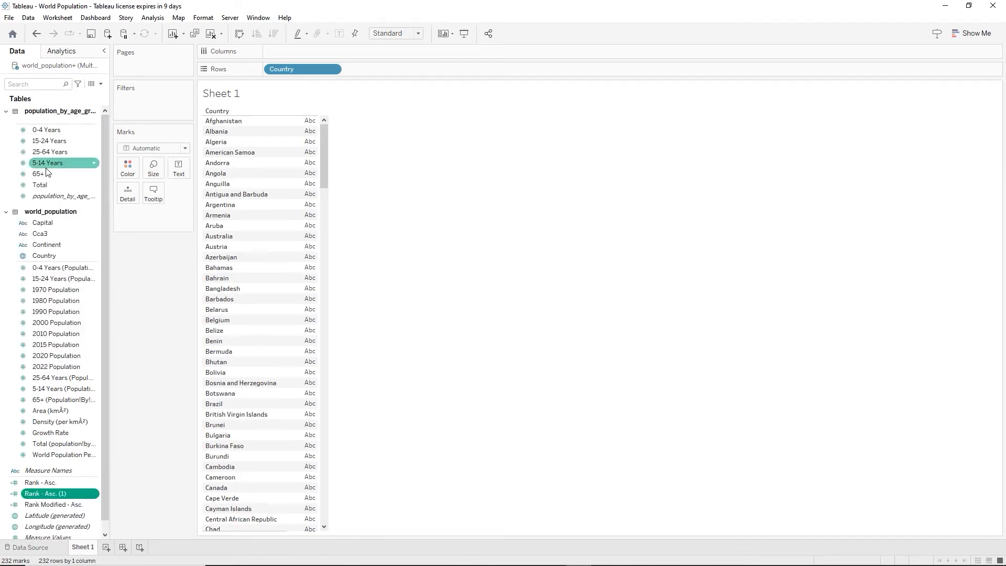
pyautogui.rightClick(80, 496)
pyautogui.click(121, 310)
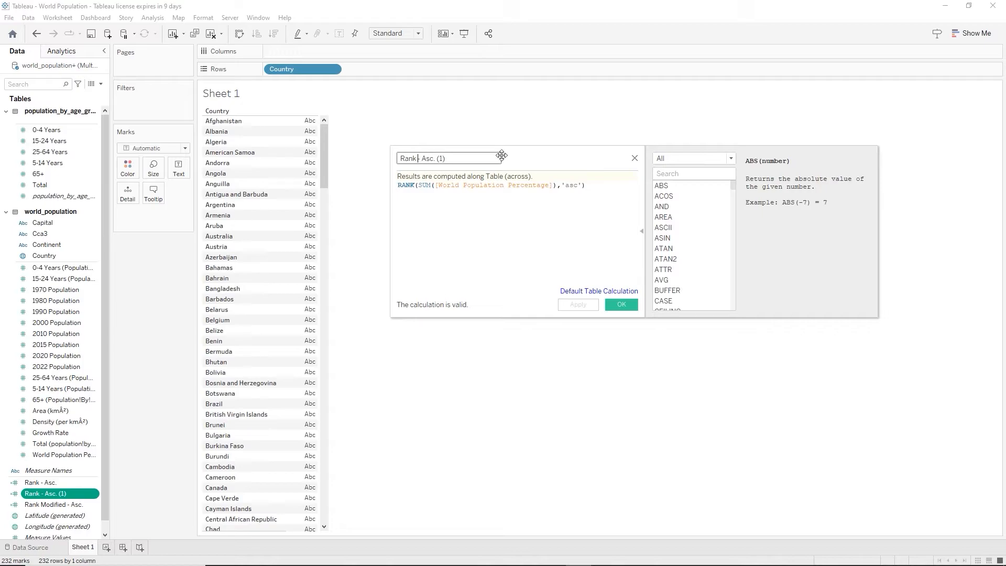
pyautogui.write('Dense')
pyautogui.moveTo(459, 159); pyautogui.dragTo(488, 164)
pyautogui.press('BackSpace')
# Change the function in the Rank Dense - Asc. calculation to RANK_DENSE and save the field
pyautogui.click(415, 185)
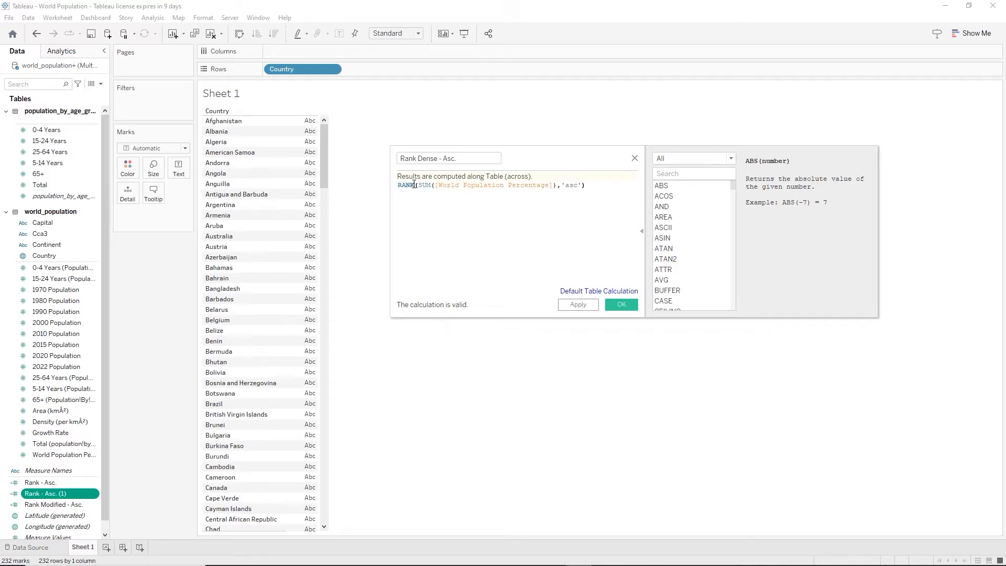
pyautogui.write('_')
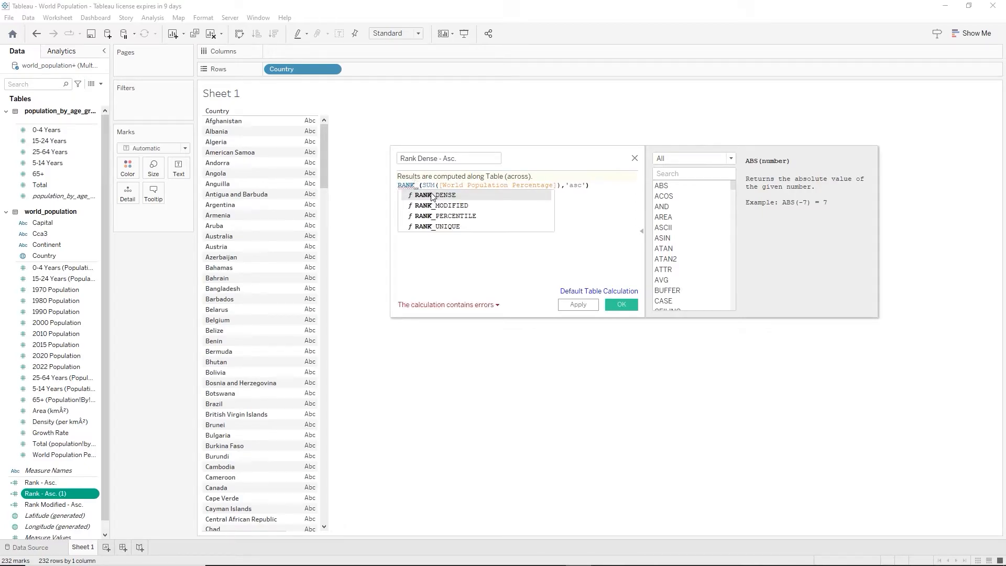
pyautogui.click(431, 195)
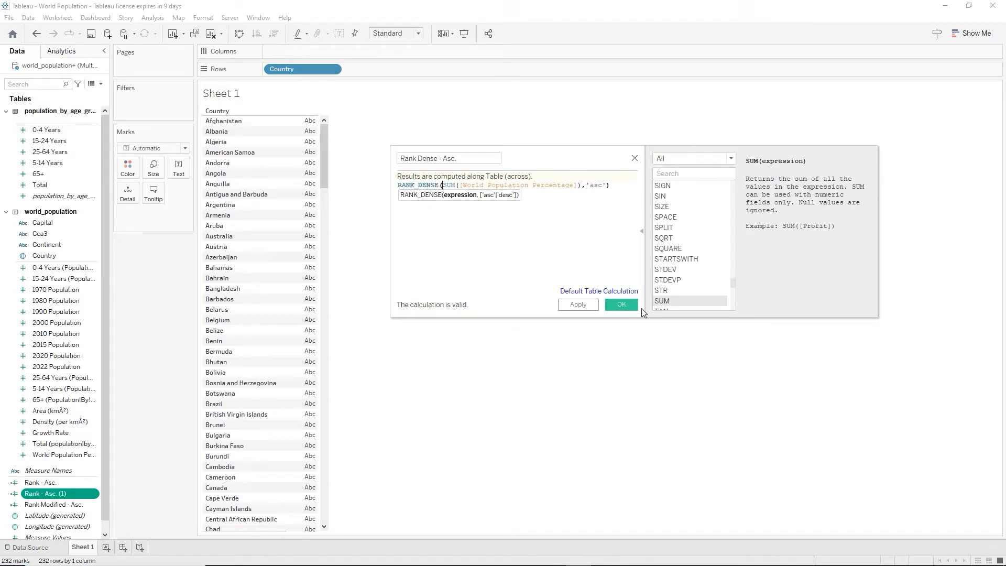
pyautogui.click(632, 306)
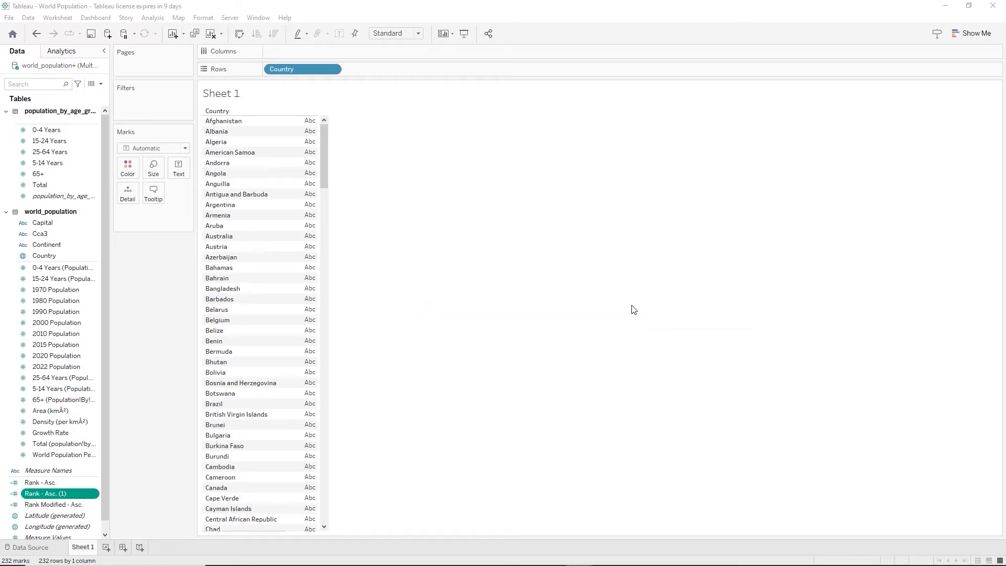
# Paste another copy of the Rank - Asc. field and rename it "Rank Unique - Asc." in the calculation editor
pyautogui.rightClick(12, 290)
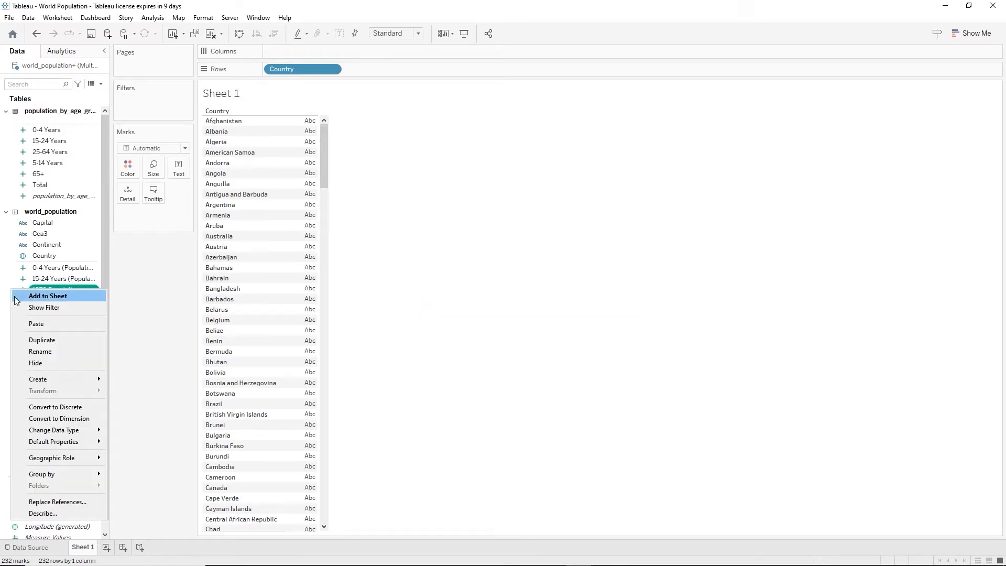
pyautogui.click(35, 325)
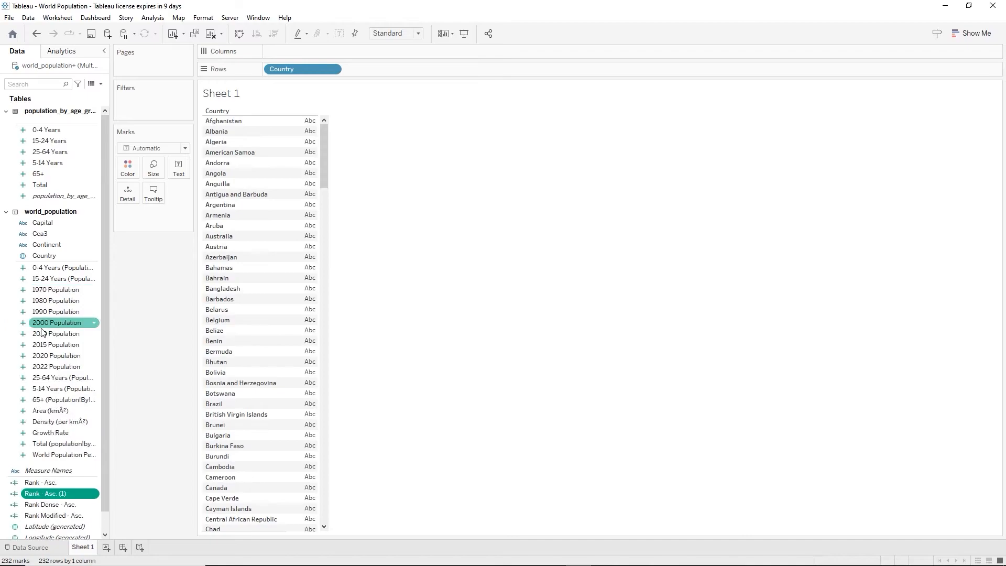
pyautogui.rightClick(65, 495)
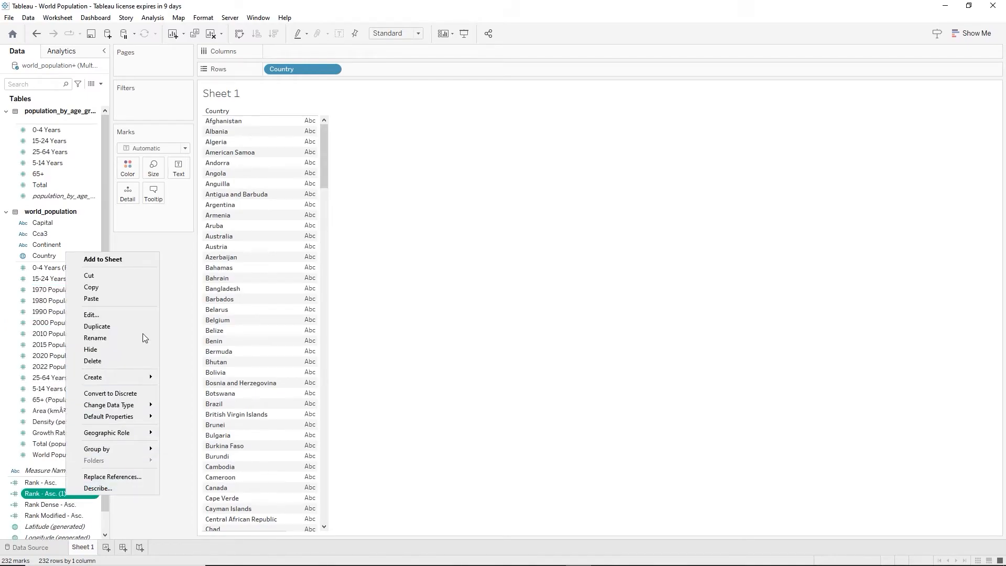
pyautogui.click(103, 315)
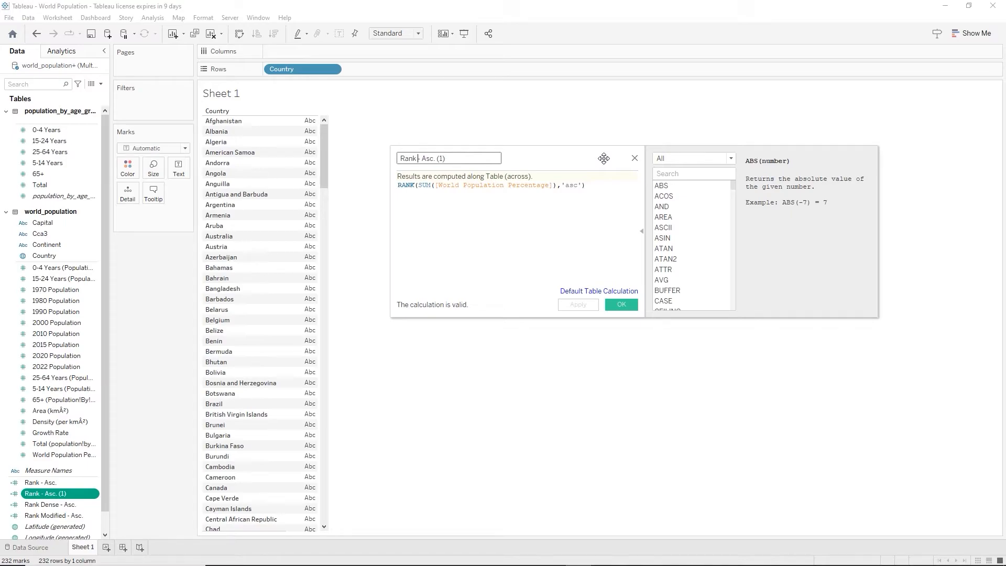
pyautogui.write('_')
pyautogui.write('u')
pyautogui.press('BackSpace')
pyautogui.press('BackSpace')
pyautogui.write('Unique')
pyautogui.press('BackSpace')
pyautogui.press('BackSpace')
pyautogui.press('BackSpace')
pyautogui.press('BackSpace')
# Change the function in the Rank Unique - Asc. calculation to RANK_UNIQUE and save the field
pyautogui.click(414, 187)
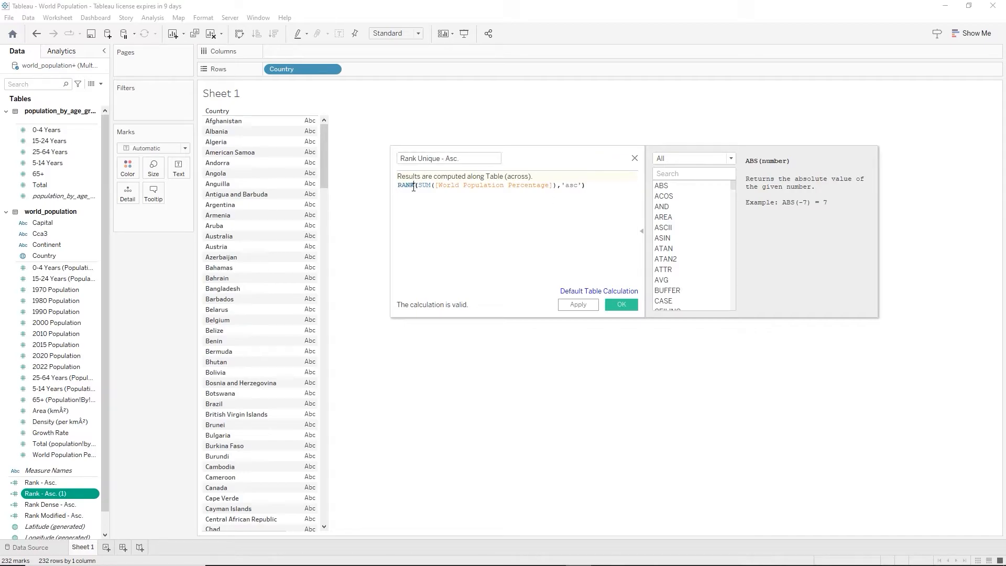
pyautogui.write('_')
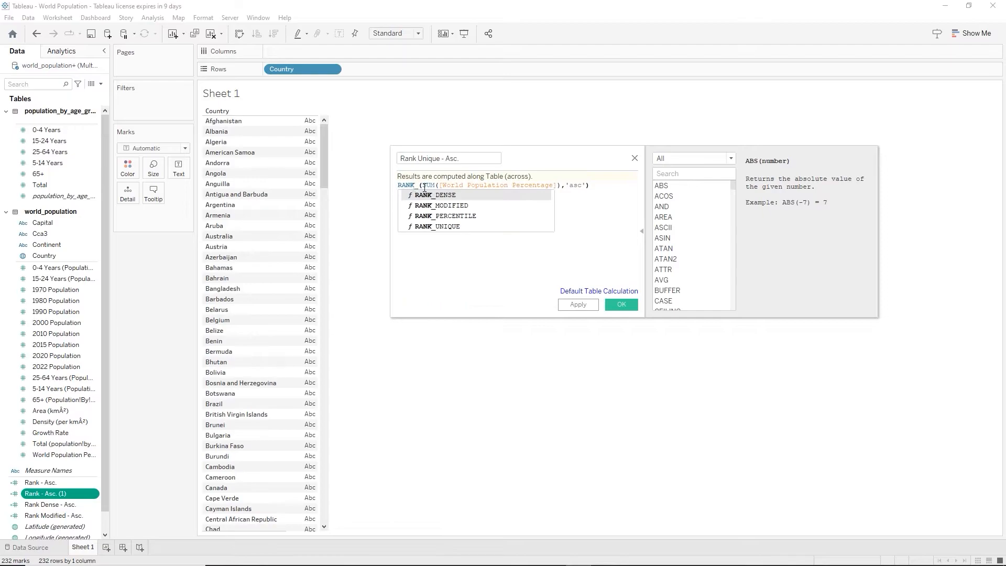
pyautogui.click(444, 226)
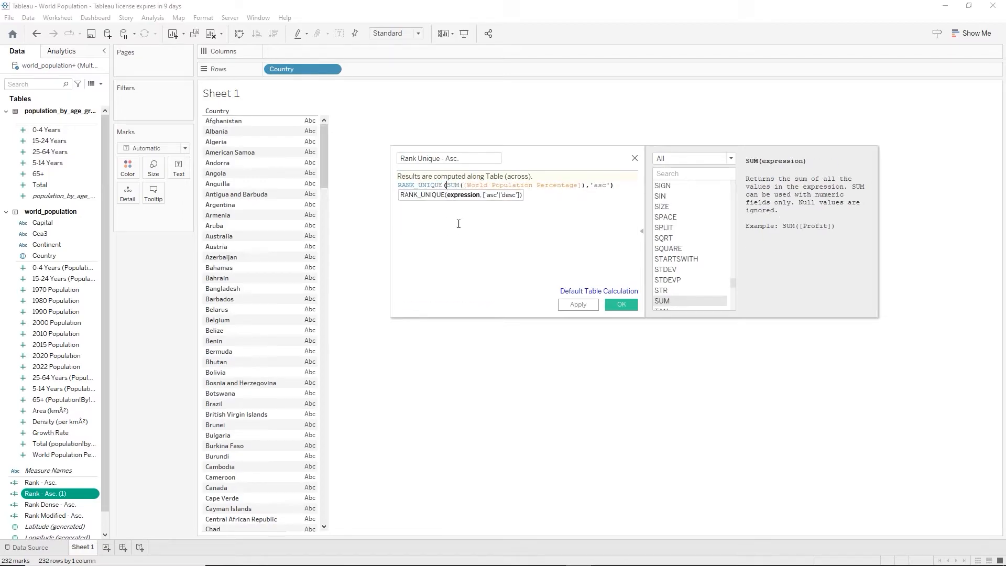
pyautogui.click(622, 306)
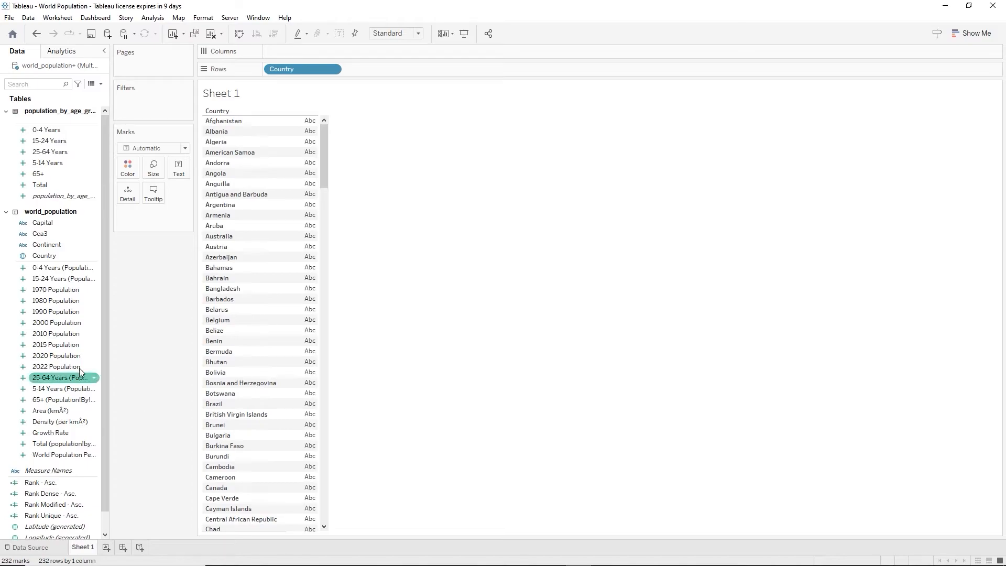
# Paste one more copy of the Rank - Asc. field and change "Asc." in its name to "Desc."
pyautogui.rightClick(16, 333)
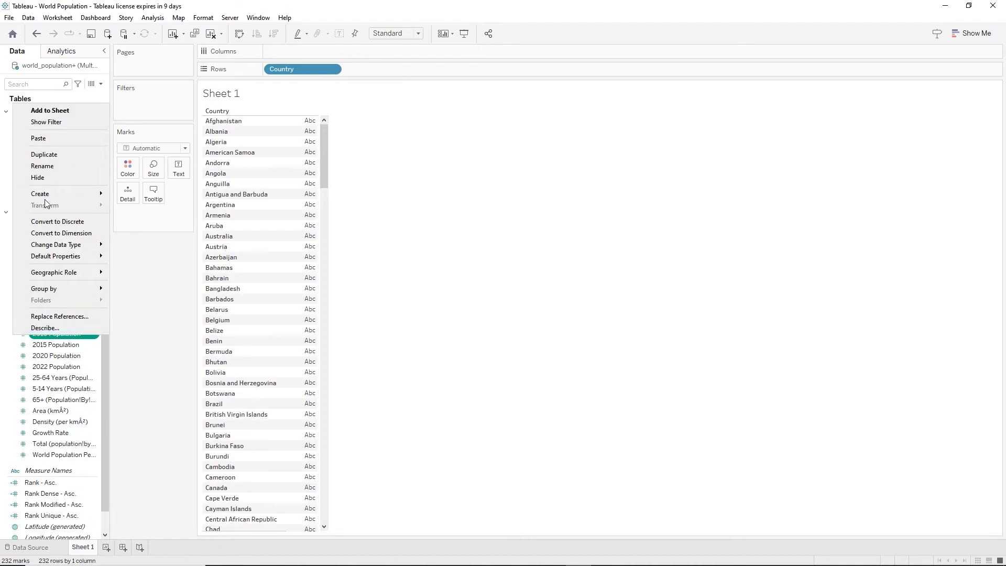
pyautogui.click(63, 139)
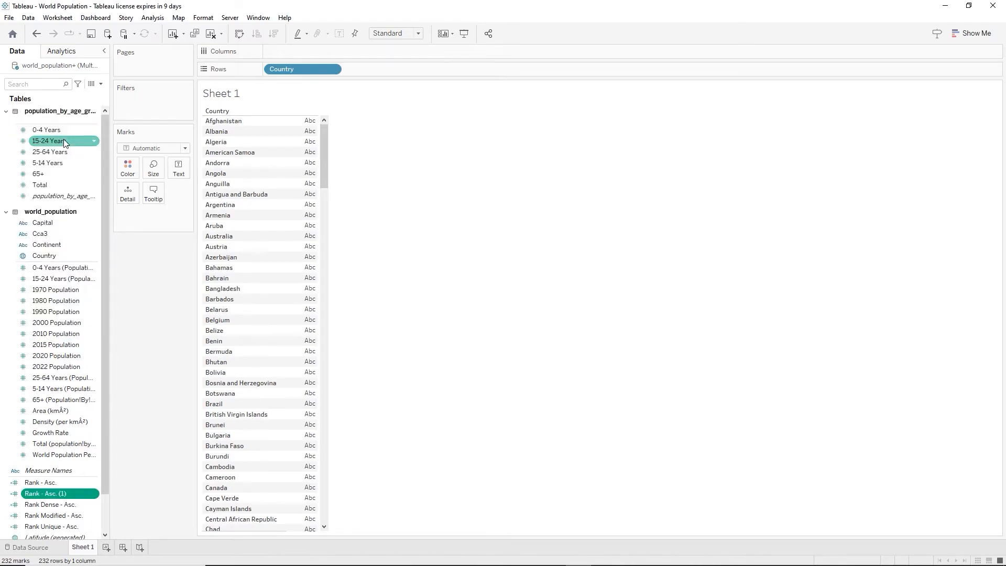
pyautogui.rightClick(65, 495)
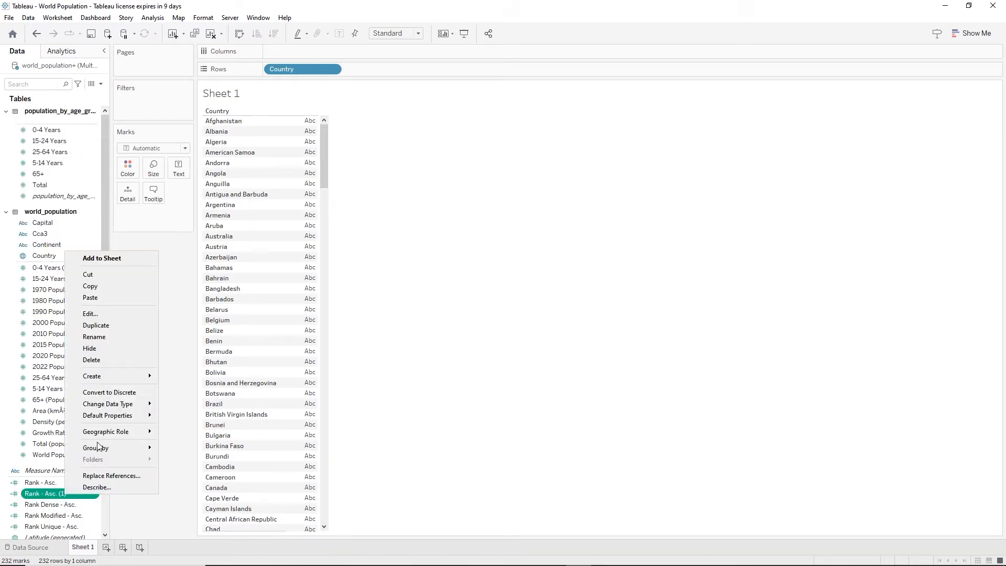
pyautogui.click(90, 314)
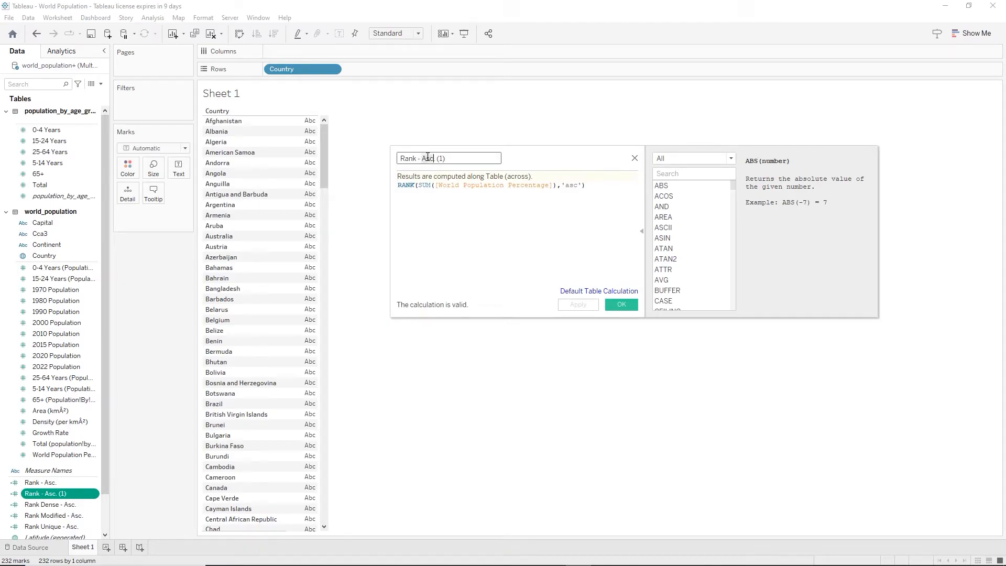
pyautogui.write('Desc')
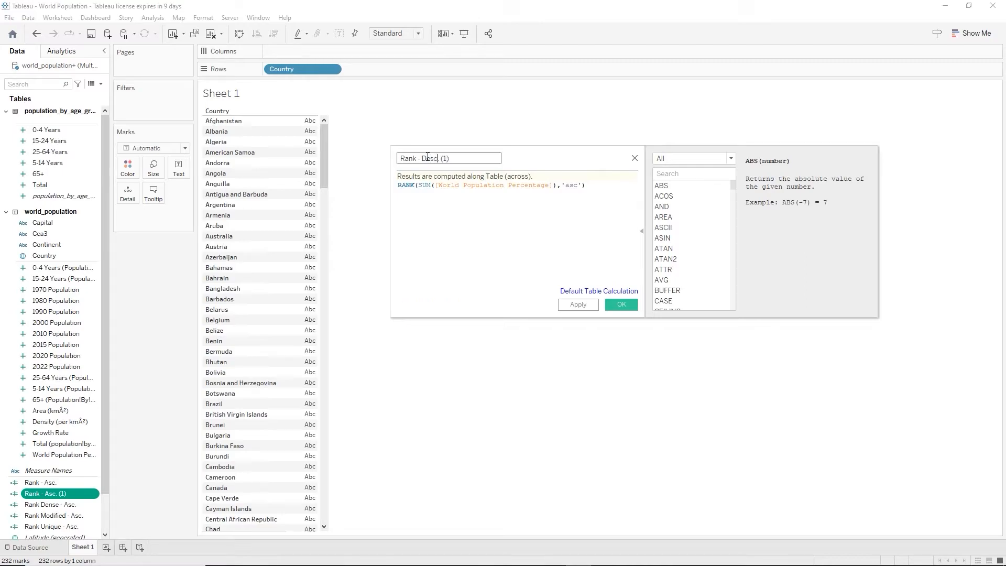
pyautogui.write('.')
# Set the calculation's sort order argument to 'desc', strip the "(1)" suffix from the field name, and save it
pyautogui.doubleClick(571, 185)
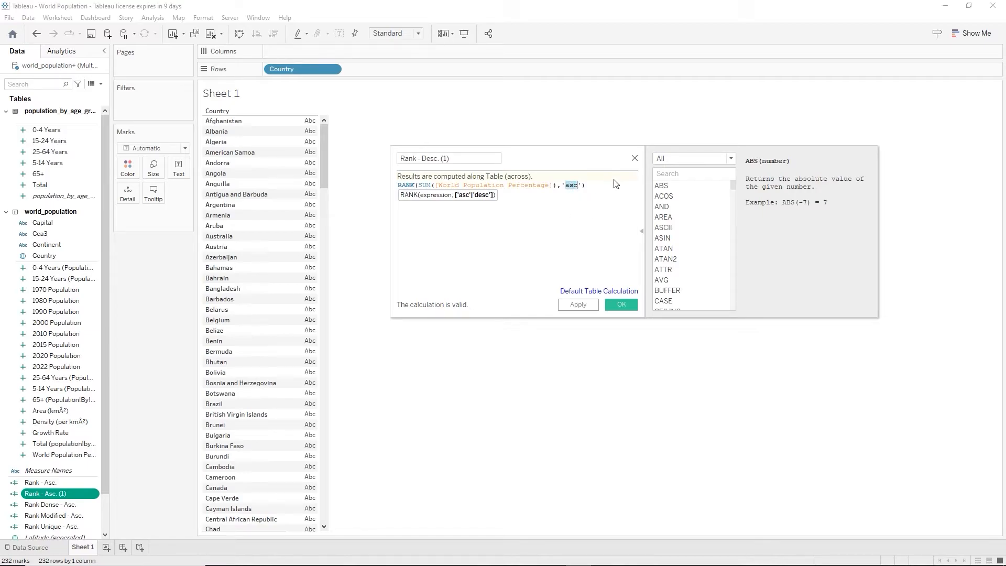
pyautogui.write('desc')
pyautogui.click(461, 158)
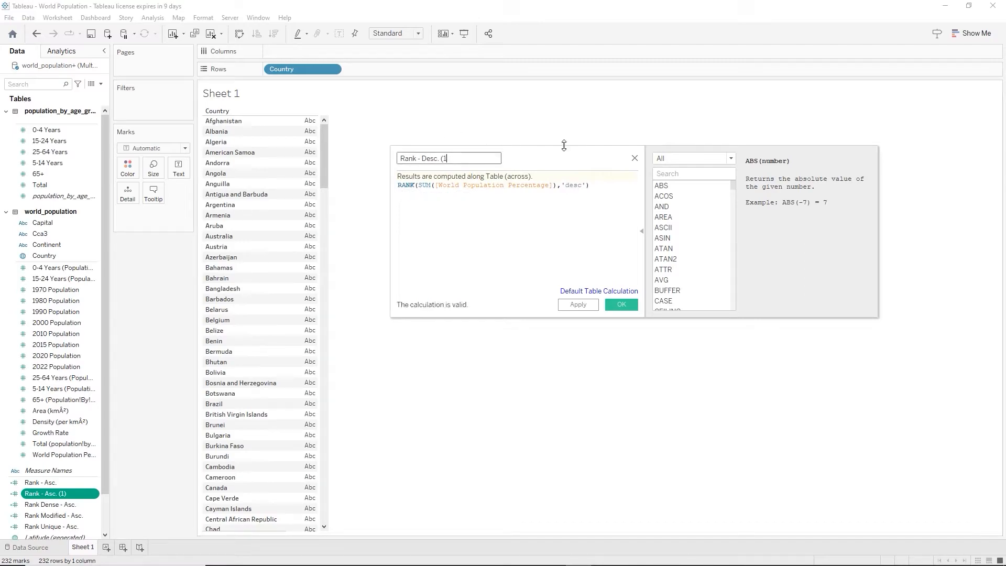
pyautogui.press('BackSpace')
pyautogui.press('BackSpace')
pyautogui.click(621, 305)
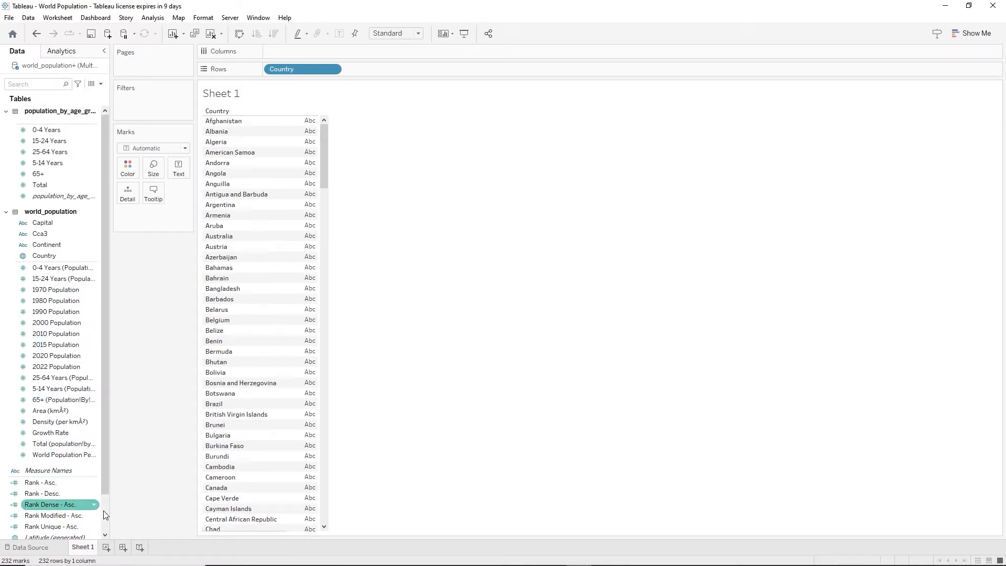
# Copy the Rank - Desc. field and paste a duplicate of it among the data fields
pyautogui.click(61, 485)
pyautogui.click(60, 493)
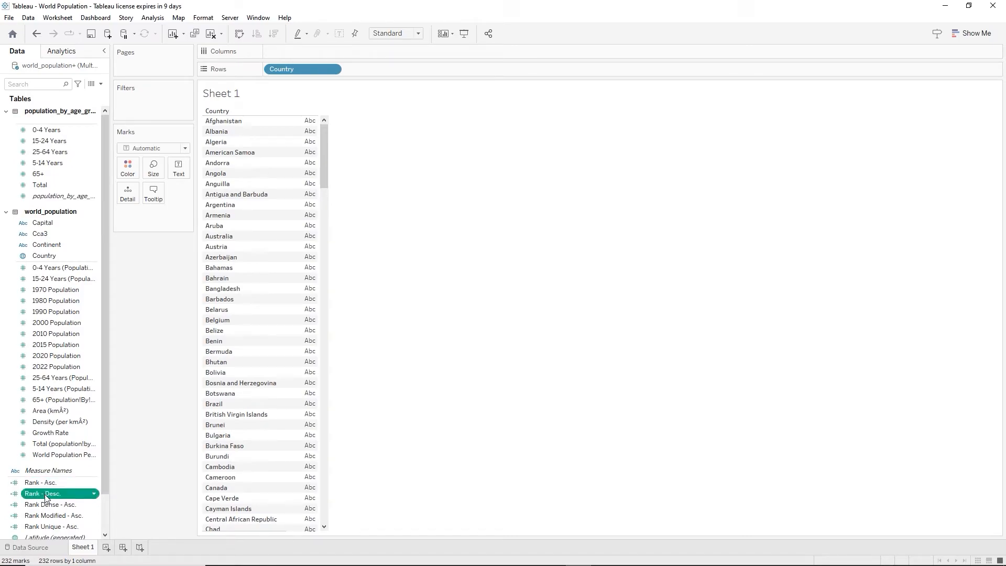
pyautogui.rightClick(45, 495)
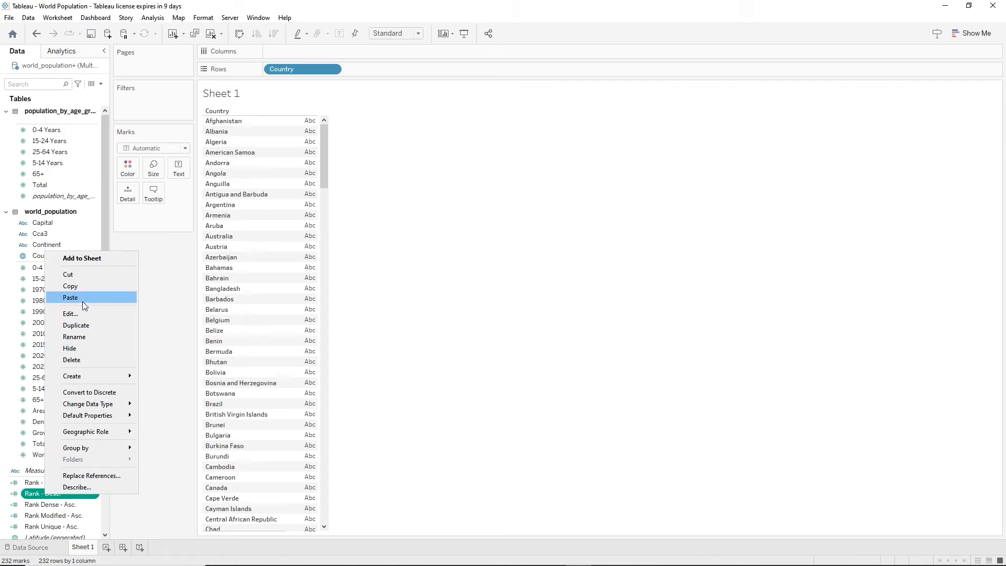
pyautogui.click(81, 286)
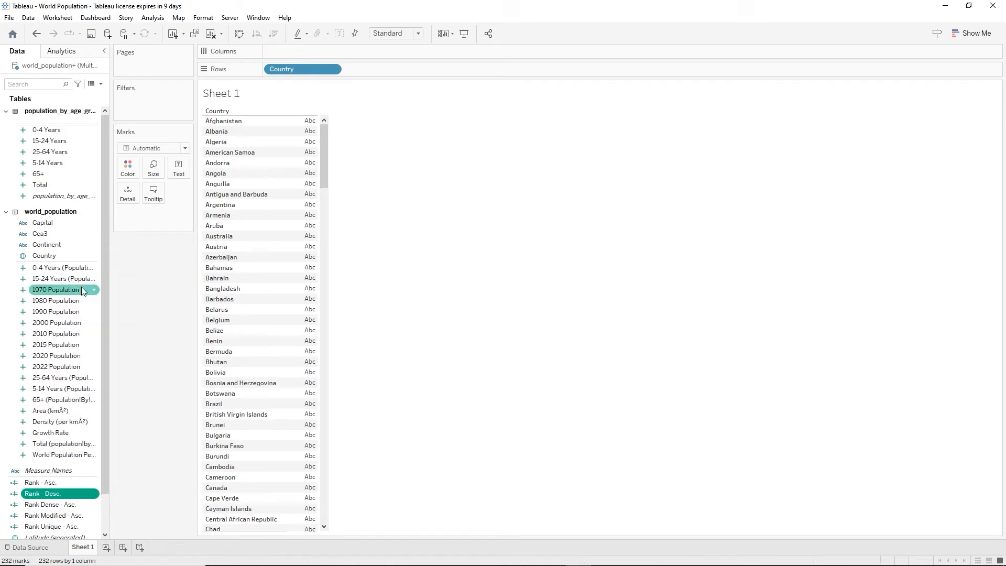
pyautogui.rightClick(12, 301)
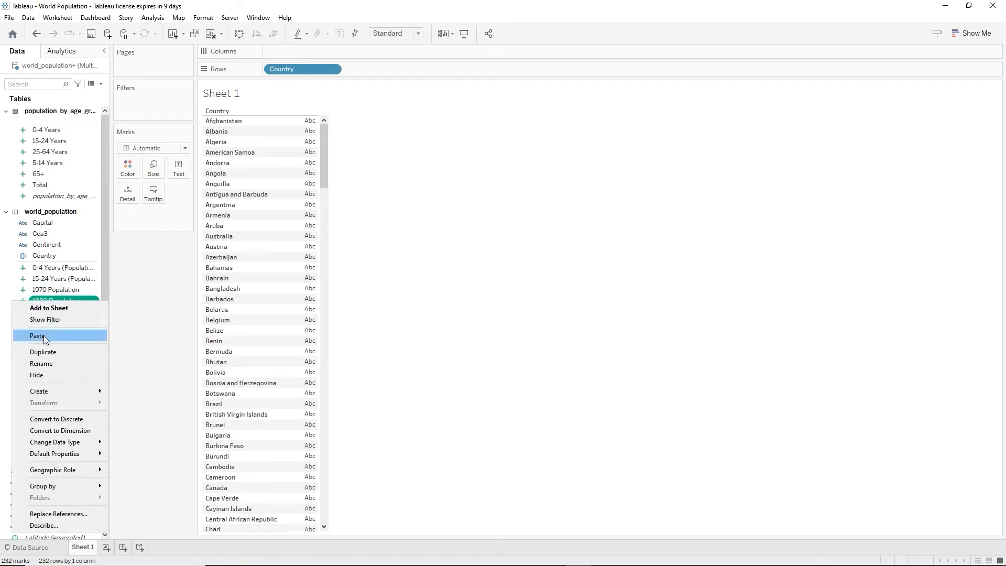
pyautogui.click(43, 336)
# Open the pasted Rank - Desc. copy for editing and rename it "Rank Modified - Desc."
pyautogui.rightClick(51, 503)
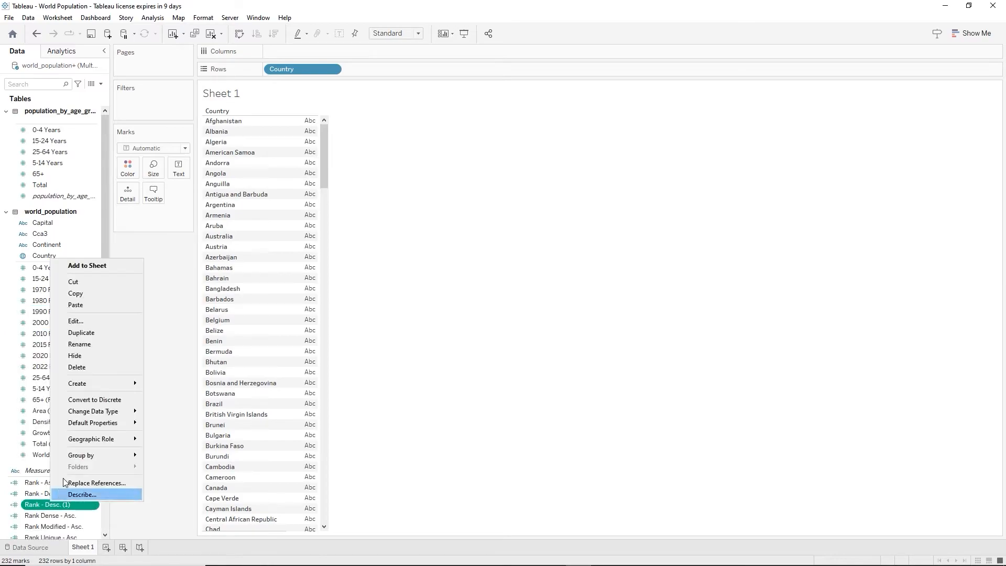
pyautogui.click(76, 321)
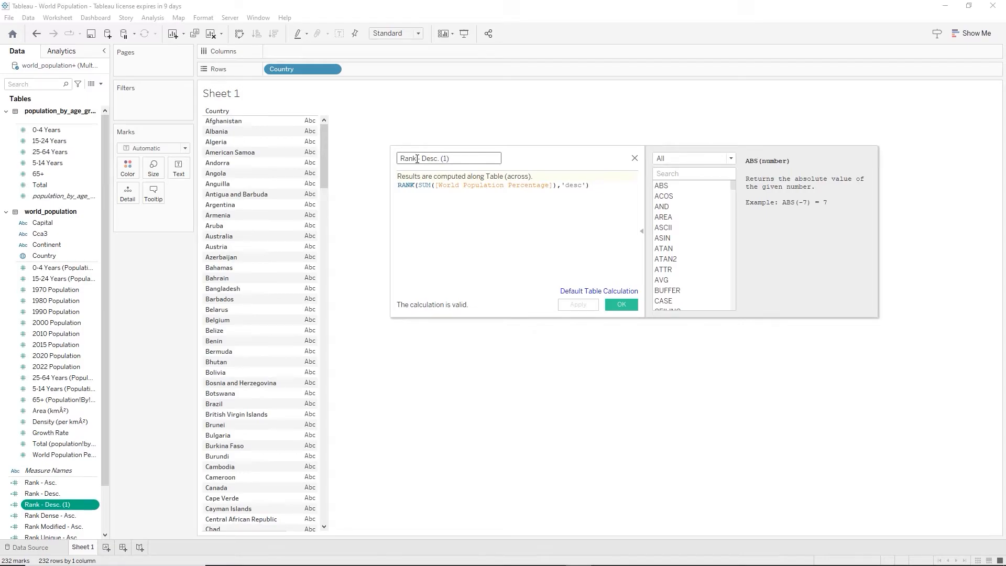
pyautogui.click(417, 158)
pyautogui.write('Modified')
pyautogui.press('BackSpace')
pyautogui.press('BackSpace')
pyautogui.press('BackSpace')
# Change the function in the Rank Modified - Desc. calculation to RANK_MODIFIED and save the field
pyautogui.click(414, 186)
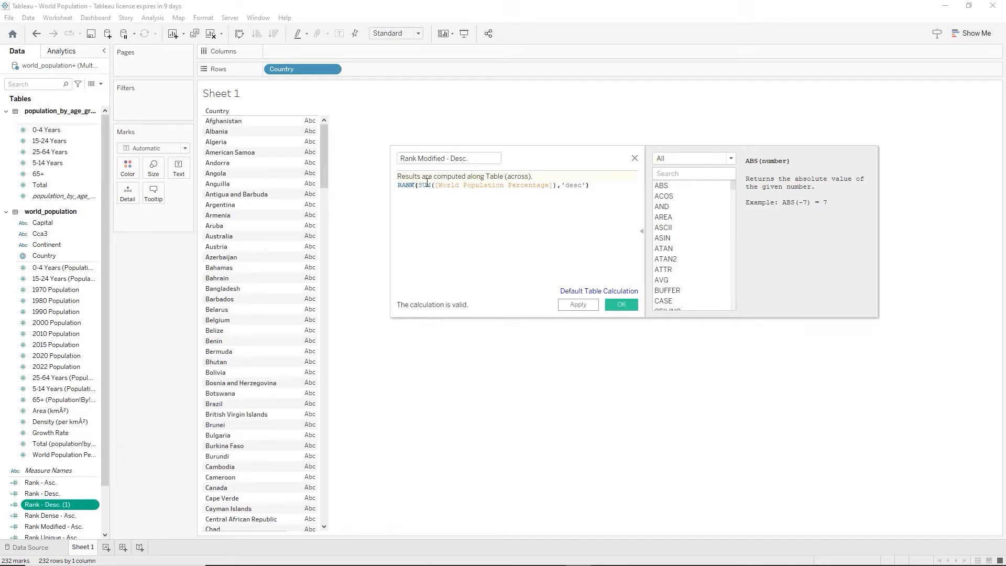
pyautogui.write('_')
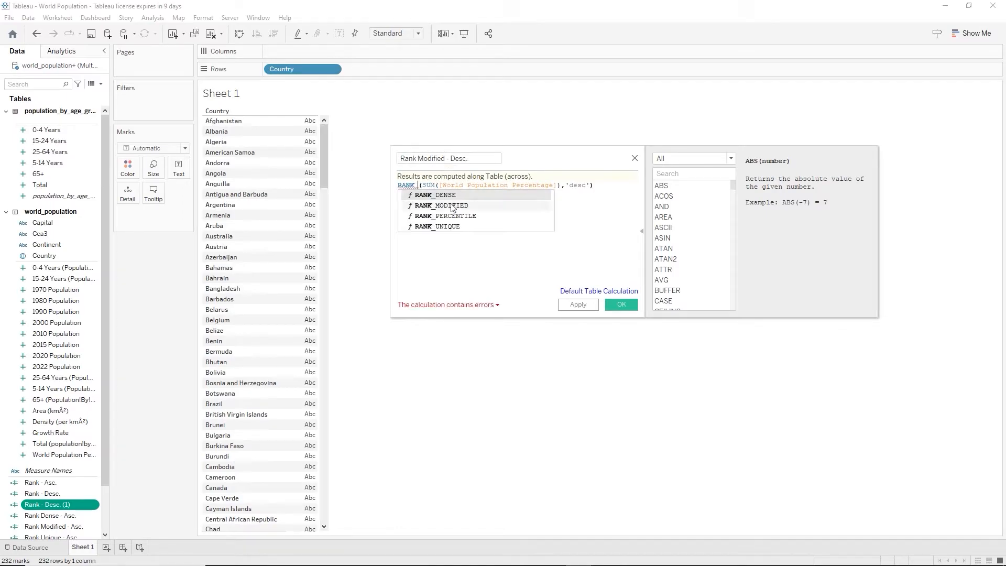
pyautogui.press('Escape')
pyautogui.write('MODIFIED')
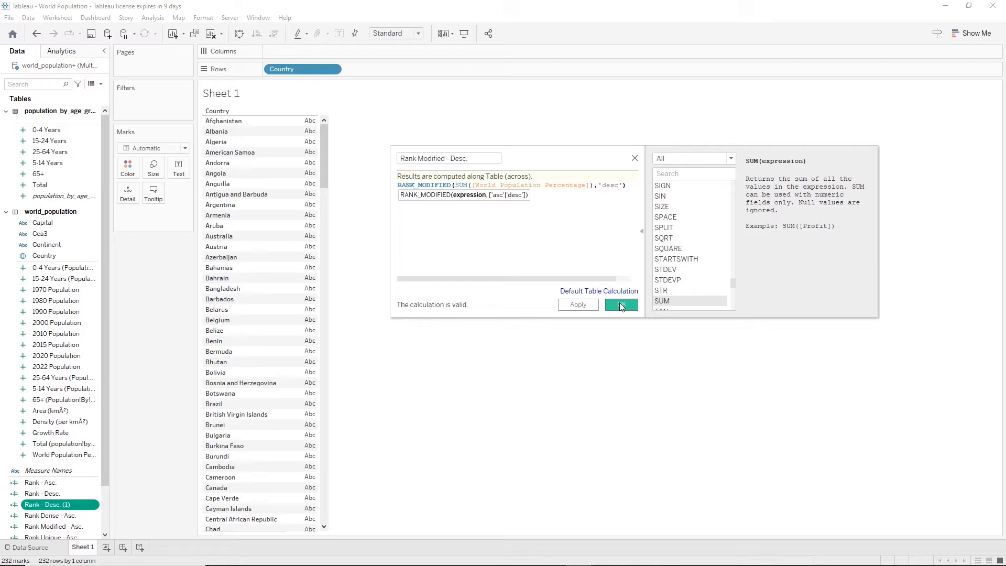
pyautogui.click(616, 307)
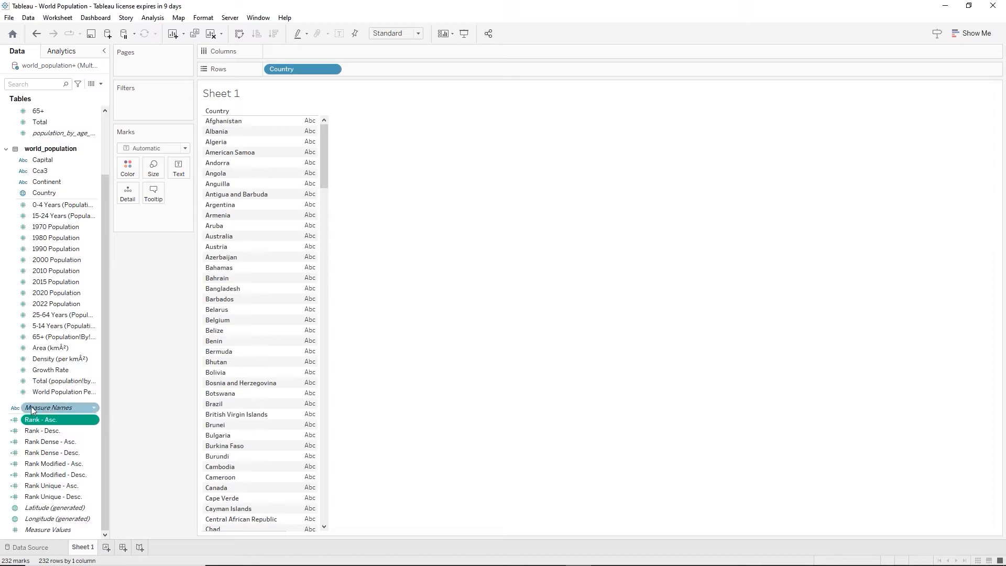
pyautogui.rightClick(40, 423)
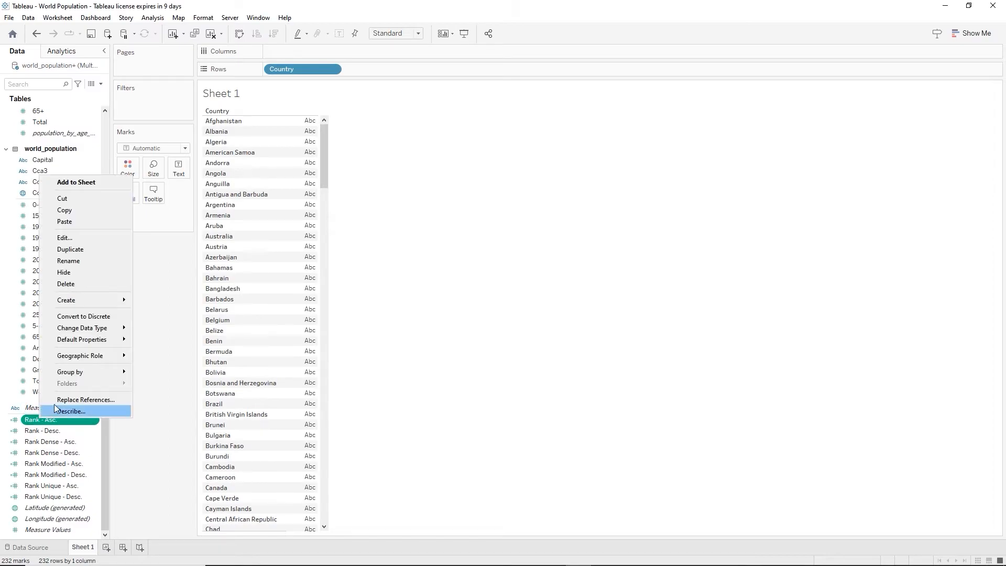
pyautogui.click(73, 211)
pyautogui.click(11, 371)
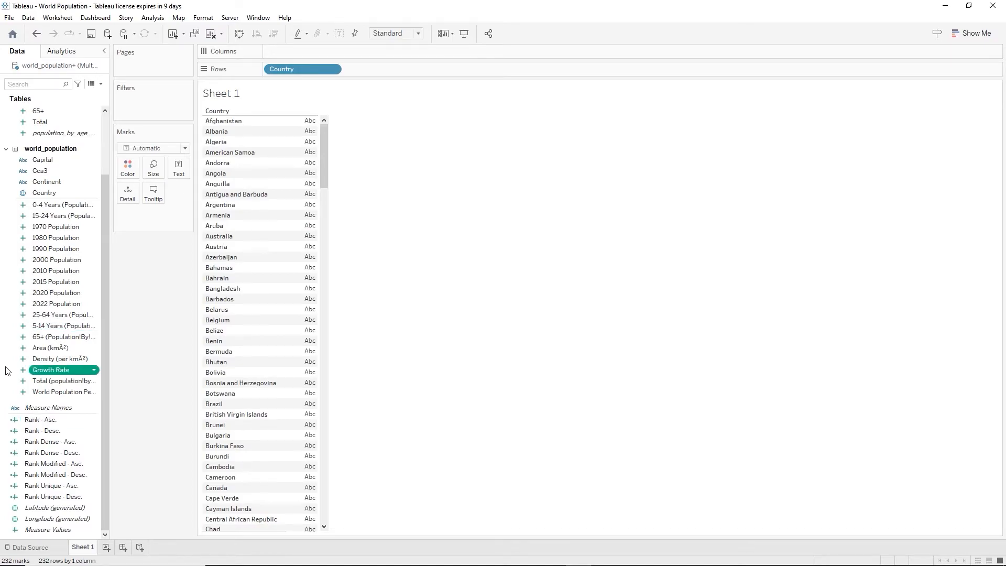
pyautogui.rightClick(14, 370)
pyautogui.click(36, 185)
pyautogui.doubleClick(71, 430)
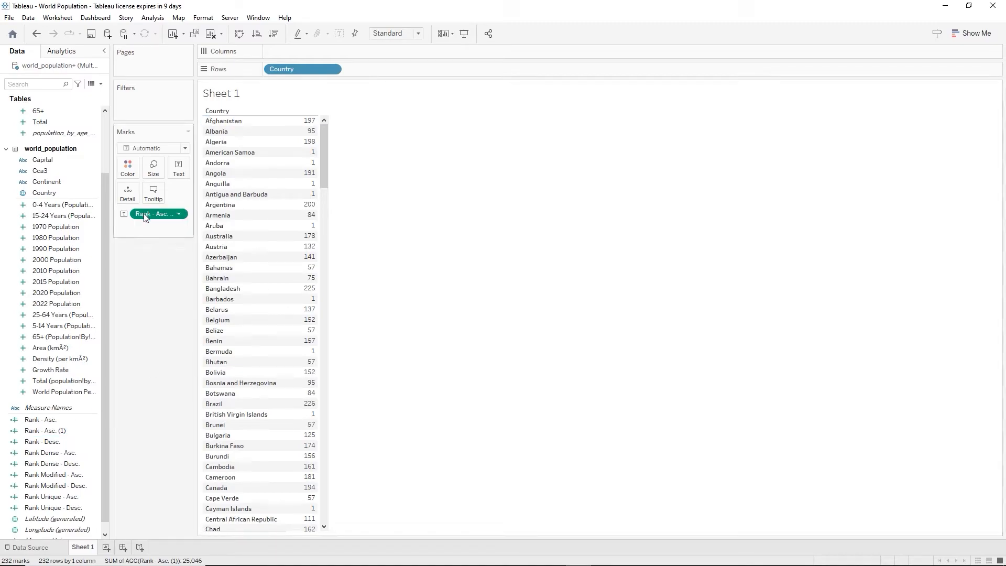
pyautogui.press('Delete')
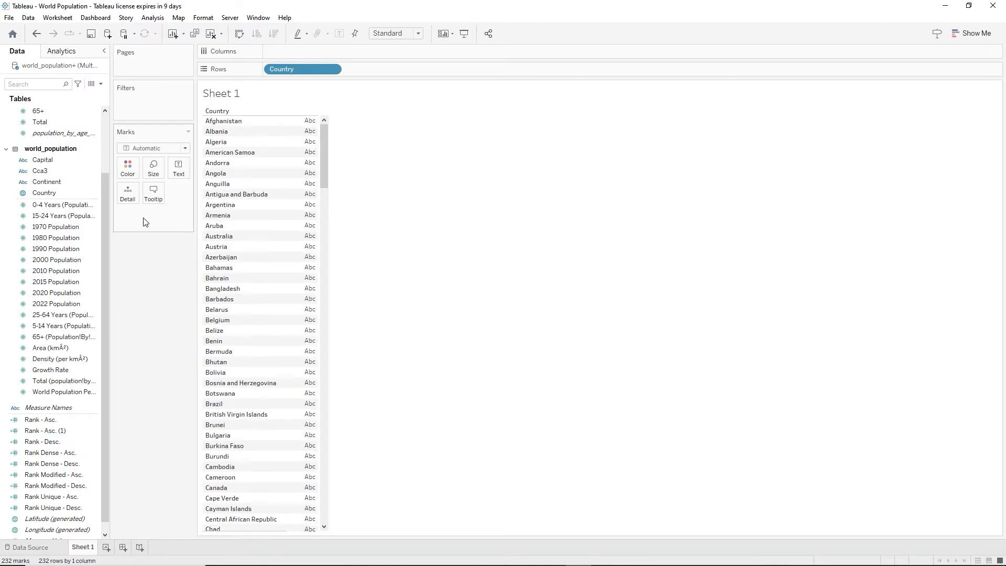
pyautogui.rightClick(62, 432)
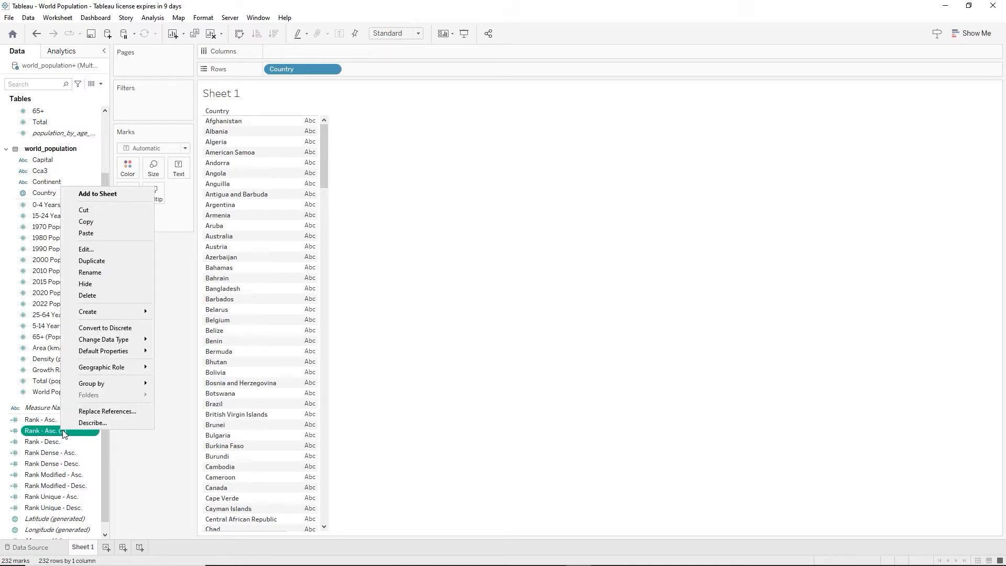
pyautogui.click(87, 295)
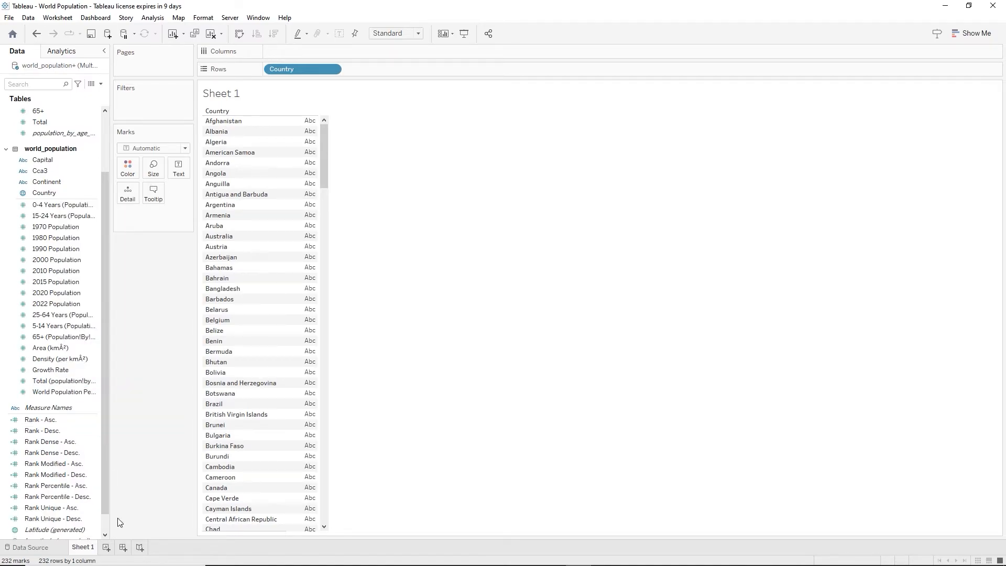
# Add Measure Names as a filter and deselect all of its measures
pyautogui.moveTo(105, 457); pyautogui.dragTo(108, 476)
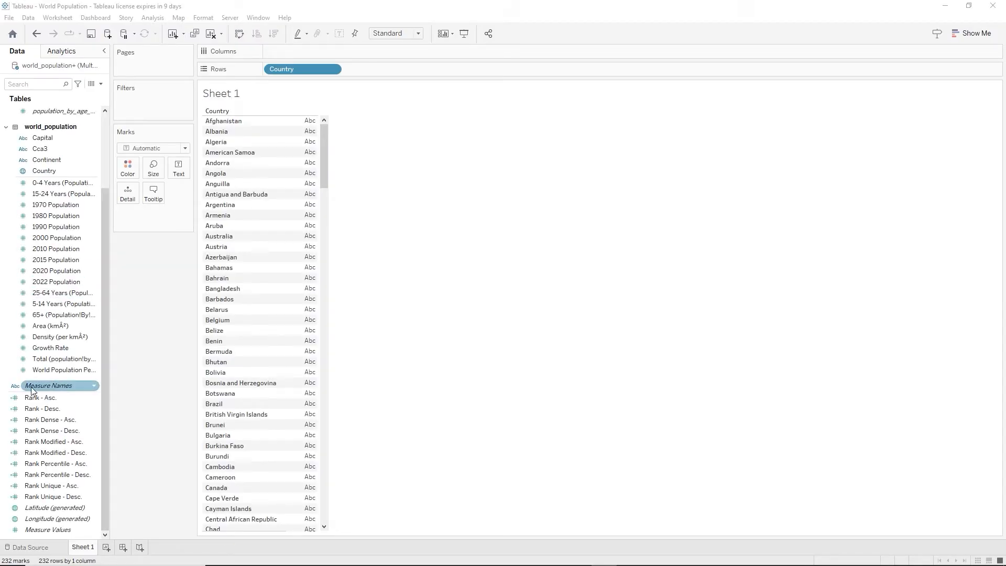
pyautogui.moveTo(29, 388); pyautogui.dragTo(121, 100)
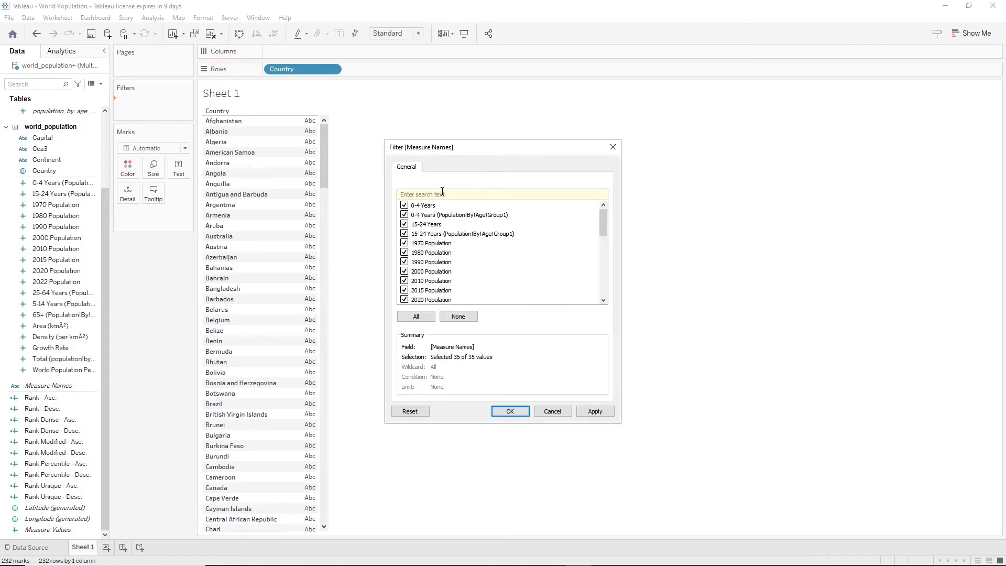
pyautogui.click(457, 318)
pyautogui.moveTo(603, 233); pyautogui.dragTo(601, 279)
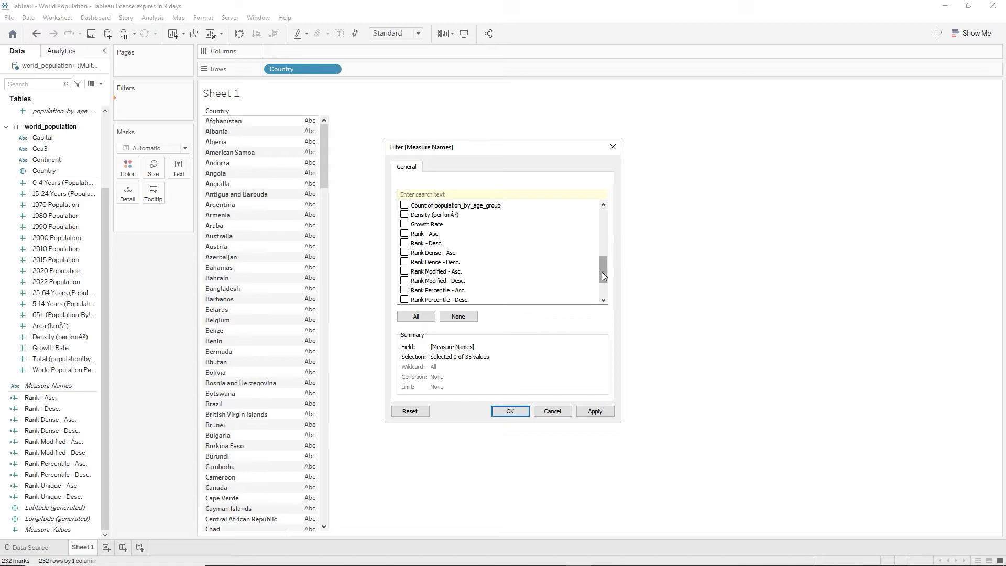
# Limit the Measure Names filter to World Population Percentage and the Asc. and Desc. fields for Rank, Dense, Modified, Percentile and Unique
pyautogui.click(405, 244)
pyautogui.click(405, 253)
pyautogui.click(406, 262)
pyautogui.click(405, 280)
pyautogui.click(405, 291)
pyautogui.click(404, 300)
pyautogui.scroll(-1, 608, 276)
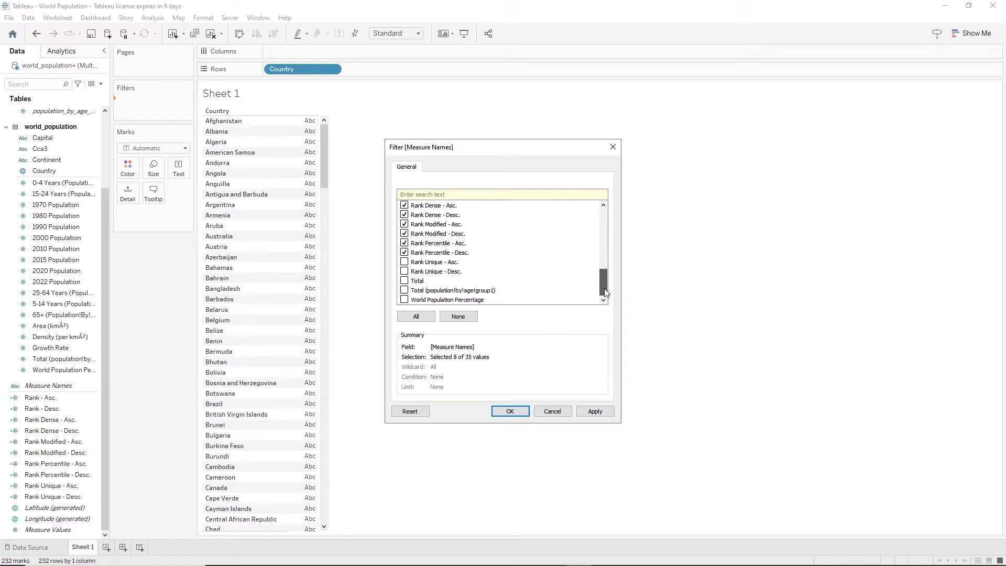
pyautogui.click(405, 262)
pyautogui.click(405, 271)
pyautogui.click(520, 412)
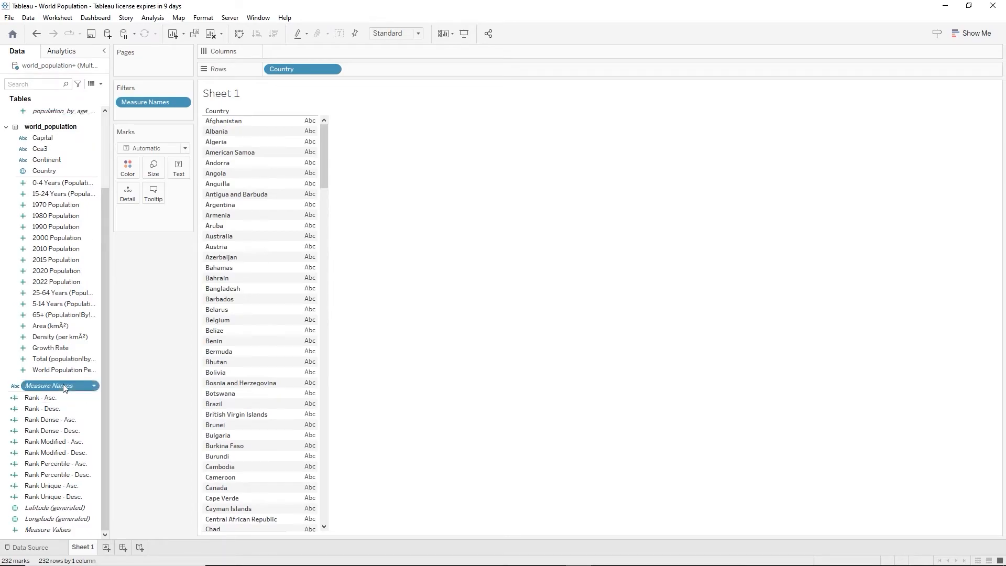
# Lay out Measure Names as columns with Measure Values as a text table by country, and widen the columns slightly
pyautogui.moveTo(63, 386); pyautogui.dragTo(318, 52)
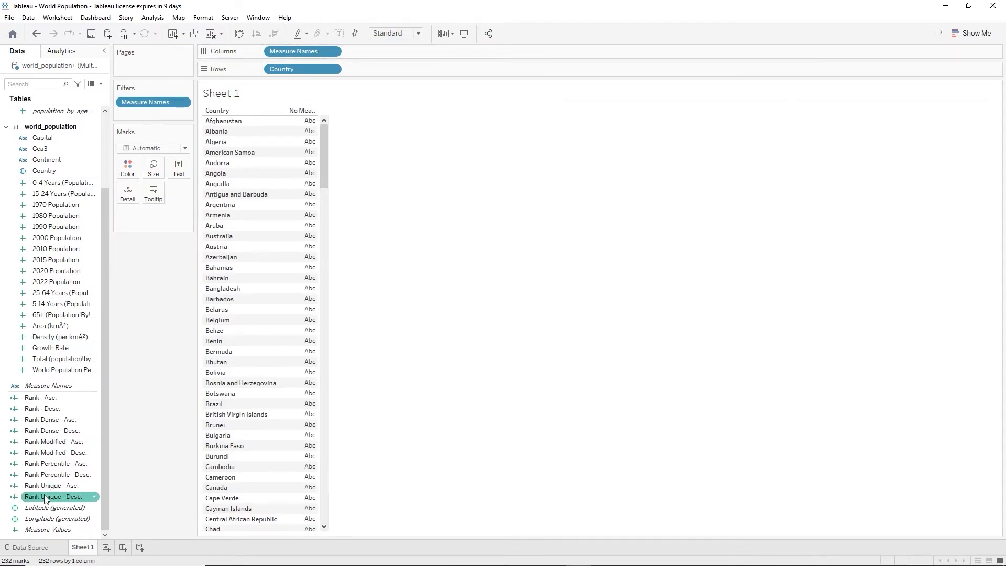
pyautogui.moveTo(37, 529); pyautogui.dragTo(381, 72)
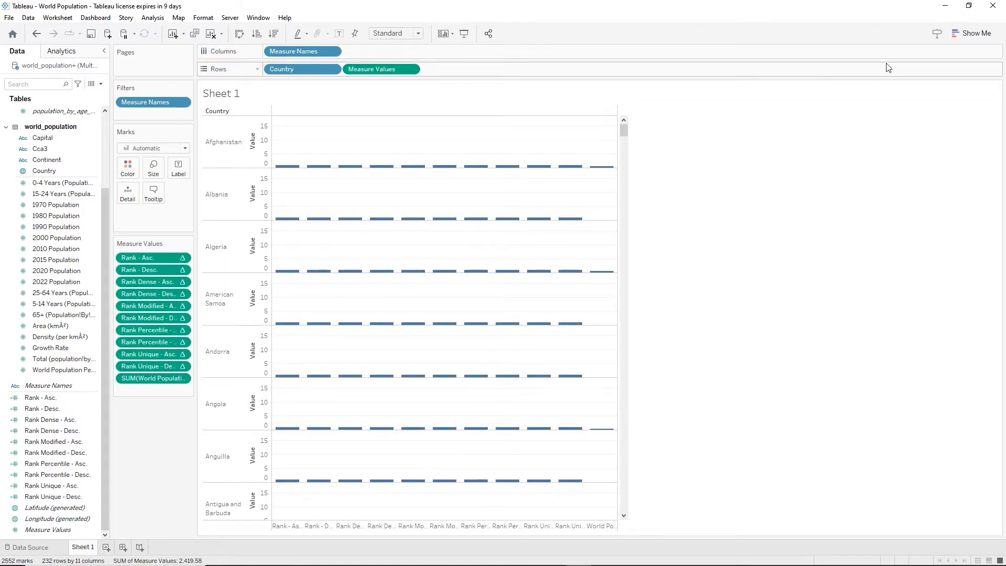
pyautogui.click(960, 36)
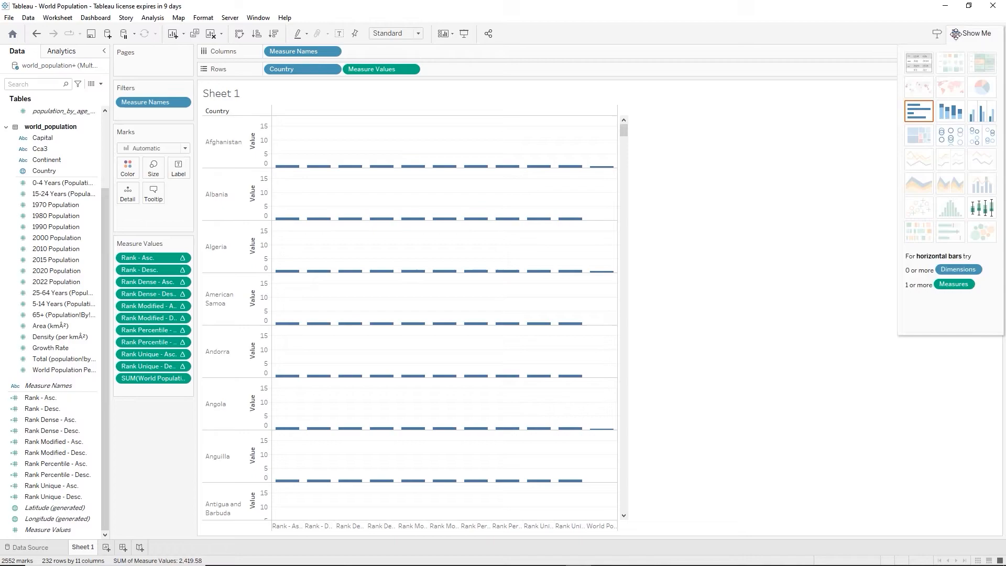
pyautogui.click(924, 63)
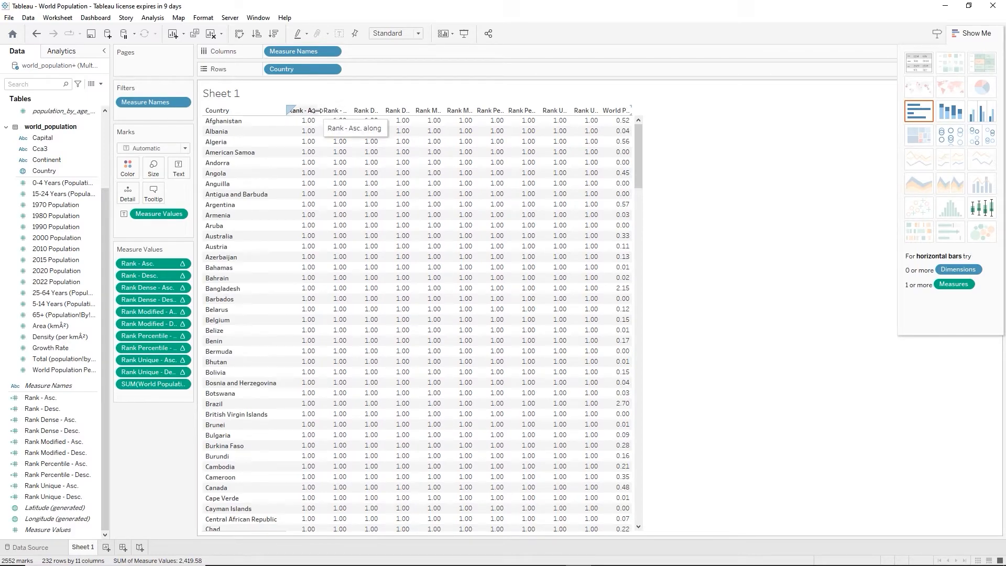
pyautogui.moveTo(318, 110); pyautogui.dragTo(326, 111)
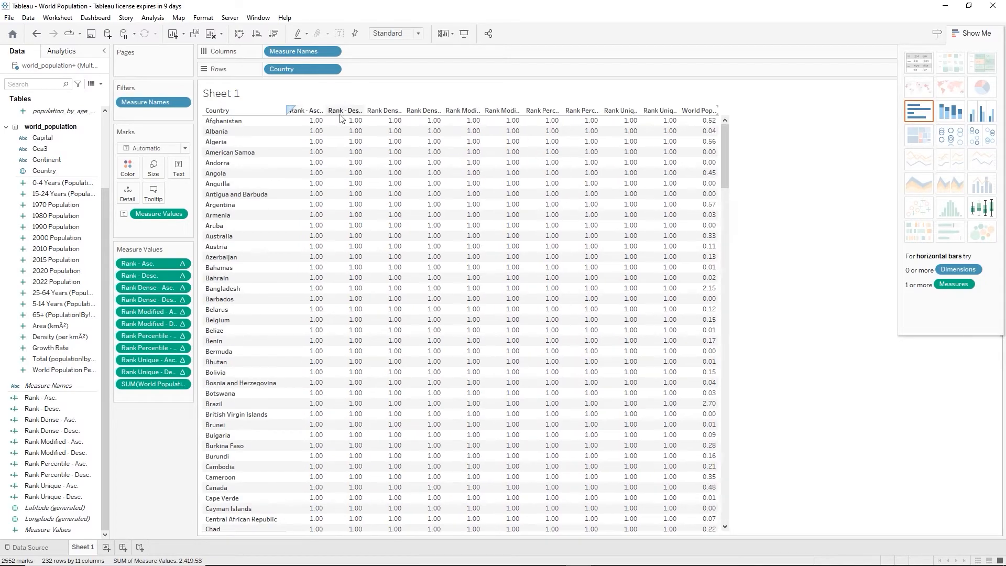
# Set the alias of the World Population Percentage column to "World Population %"
pyautogui.click(708, 113)
pyautogui.rightClick(707, 112)
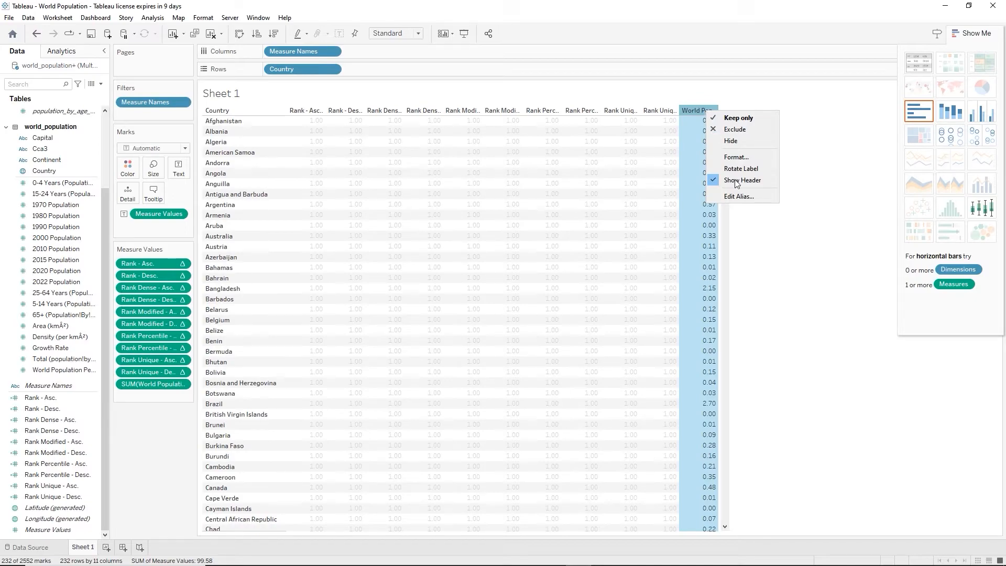
pyautogui.click(739, 197)
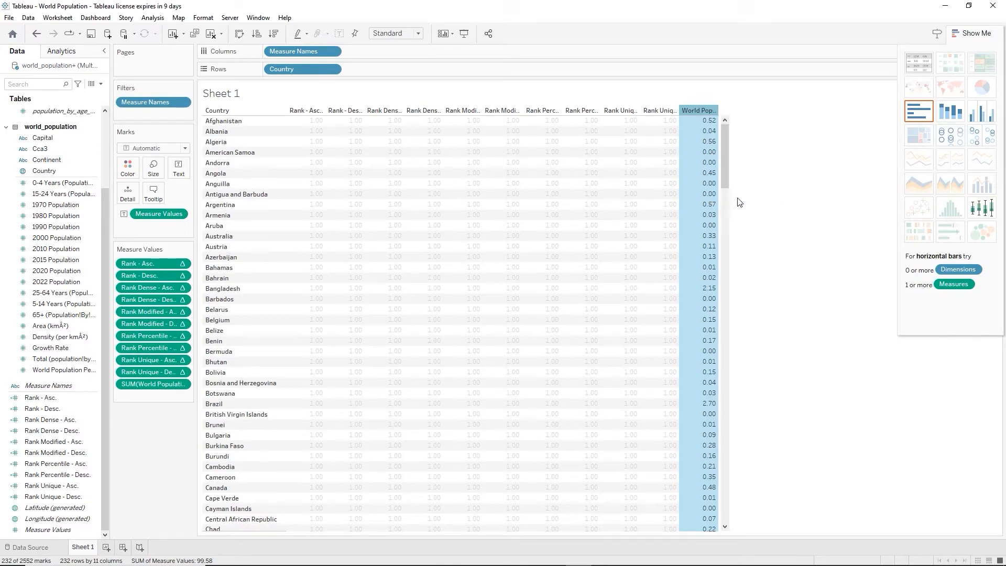
pyautogui.click(482, 279)
pyautogui.doubleClick(483, 278)
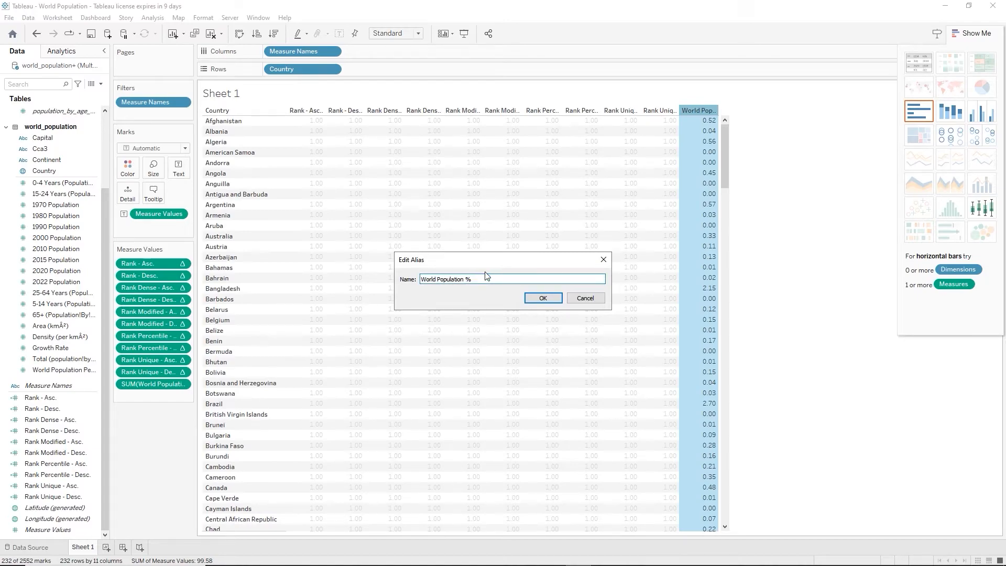
pyautogui.click(543, 298)
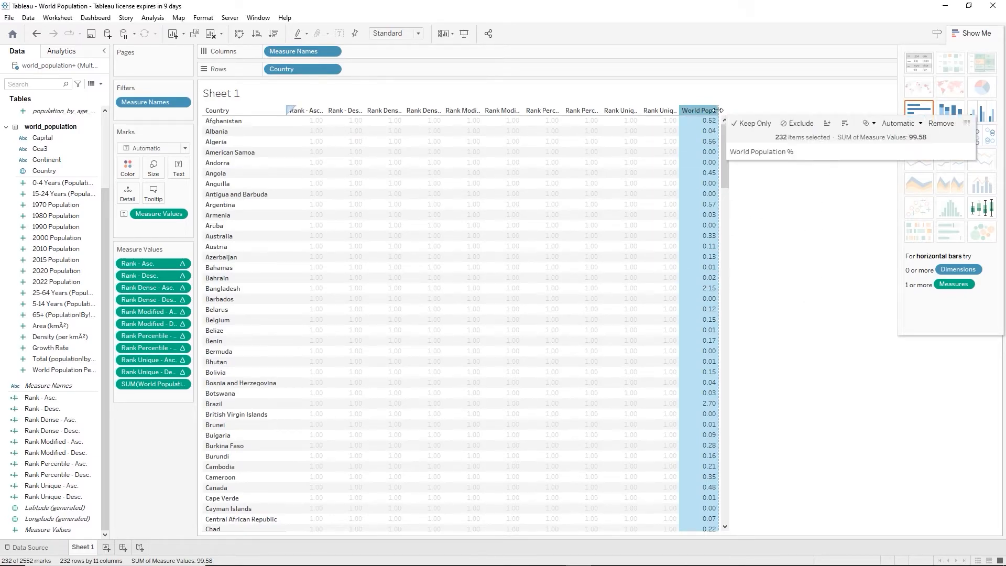
# Widen the table's measure columns further and close the chart suggestions
pyautogui.moveTo(718, 111); pyautogui.dragTo(729, 111)
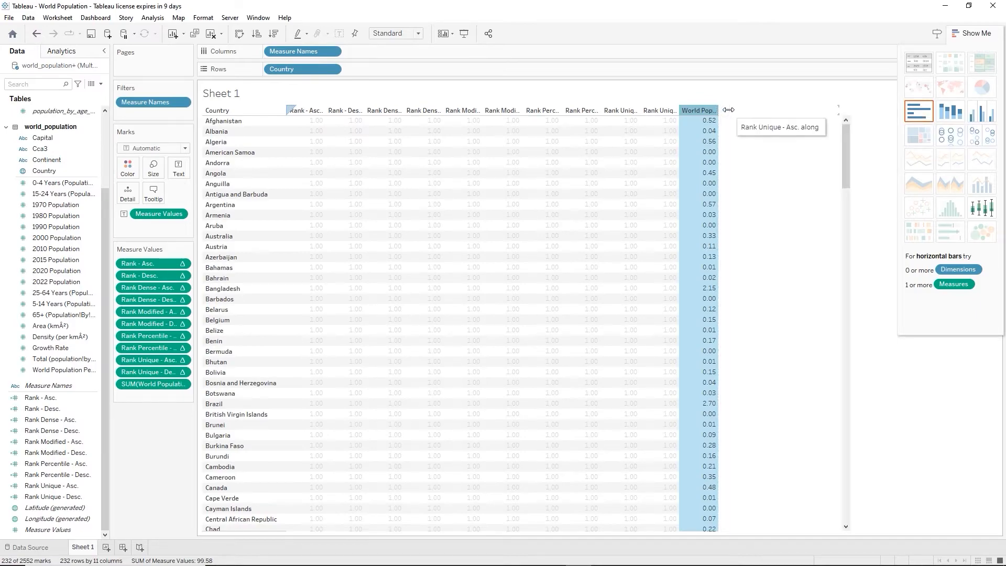
pyautogui.moveTo(838, 112); pyautogui.dragTo(861, 115)
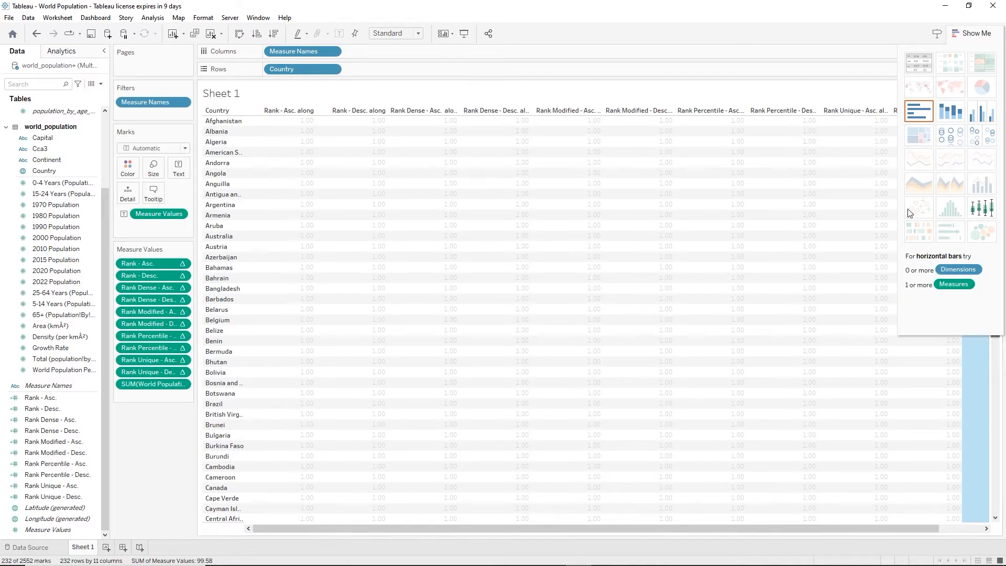
pyautogui.click(972, 33)
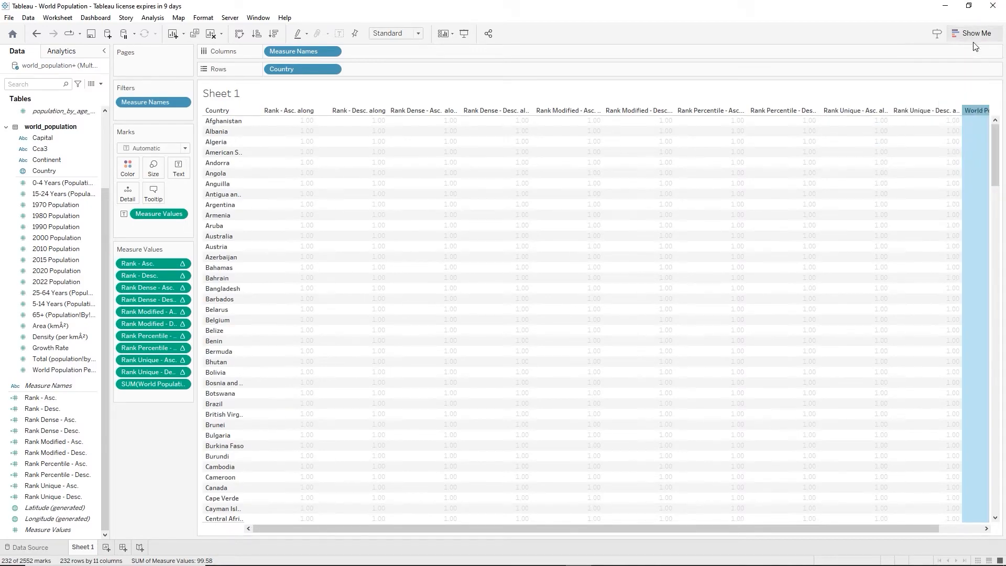
# Shorten the population percentage column's alias to "World Pop. %"
pyautogui.rightClick(966, 107)
pyautogui.click(964, 193)
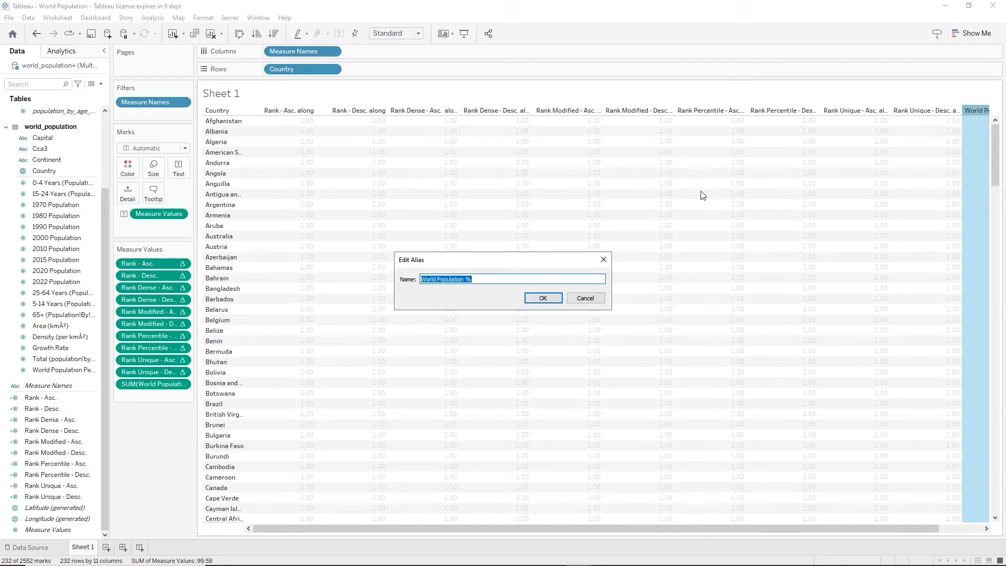
pyautogui.click(448, 279)
pyautogui.write('.')
pyautogui.press('BackSpace')
pyautogui.click(542, 299)
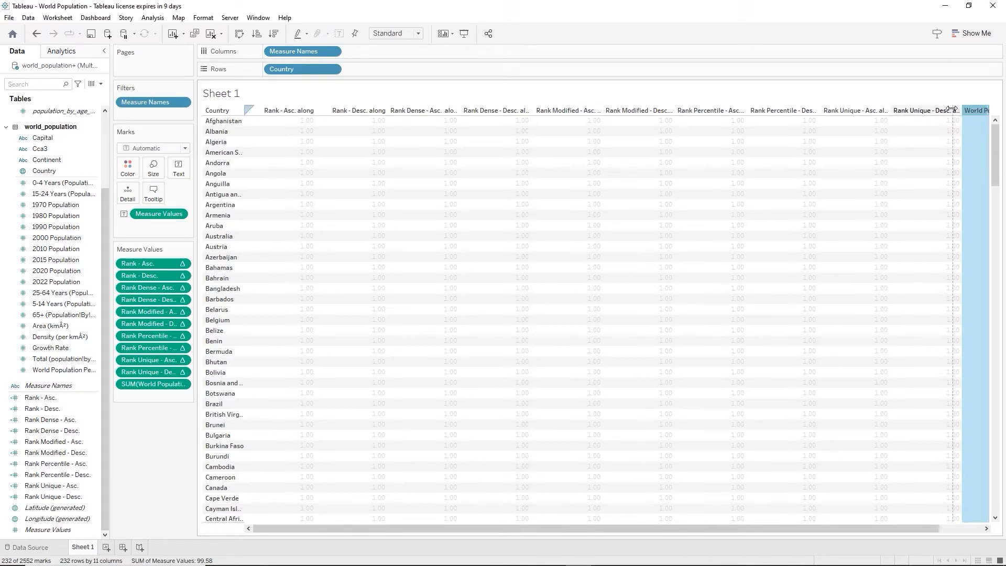
# Adjust the measure column widths to balance readable rank headers against fitting the table in the view
pyautogui.moveTo(951, 109); pyautogui.dragTo(953, 109)
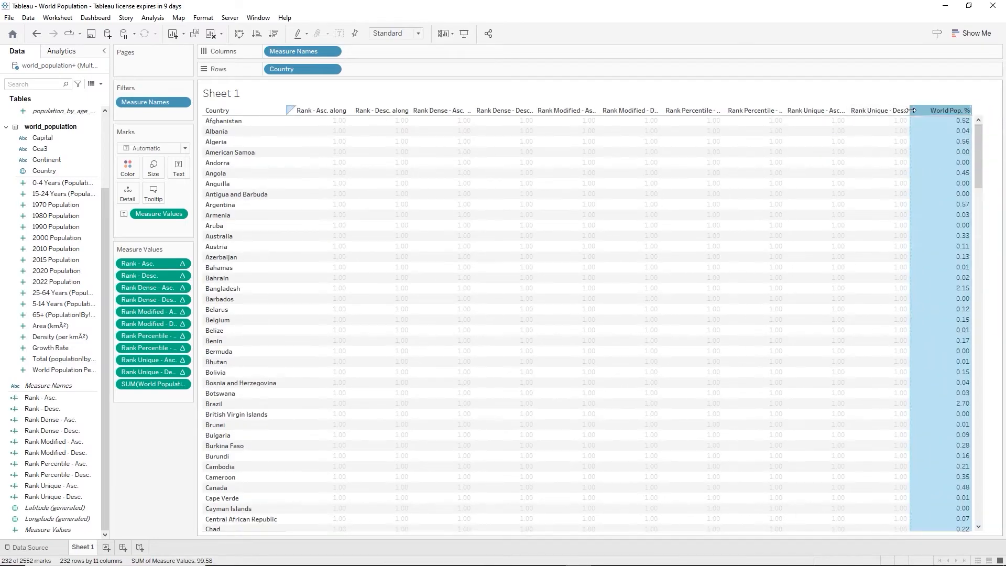
pyautogui.moveTo(914, 110); pyautogui.dragTo(926, 111)
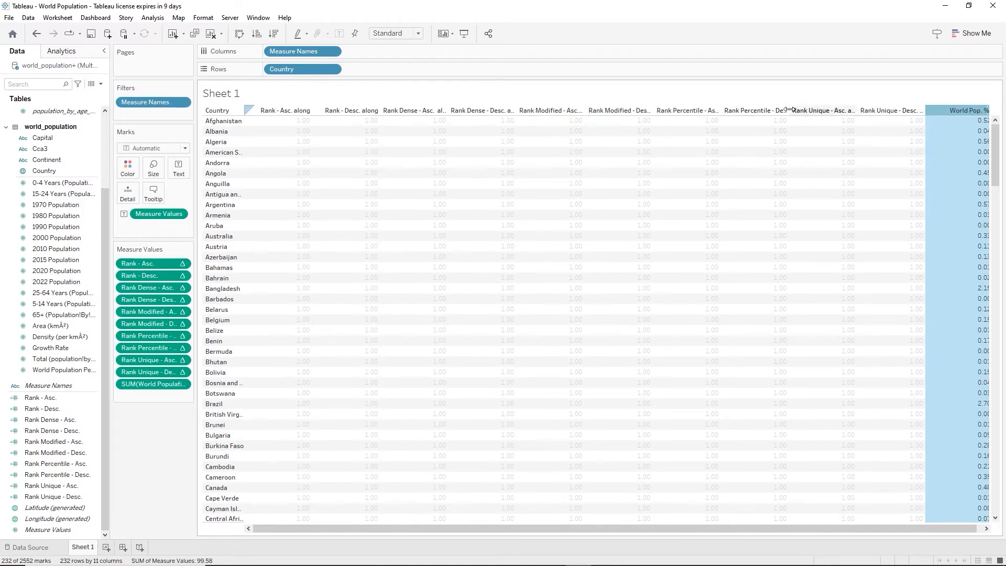
pyautogui.moveTo(789, 110); pyautogui.dragTo(804, 110)
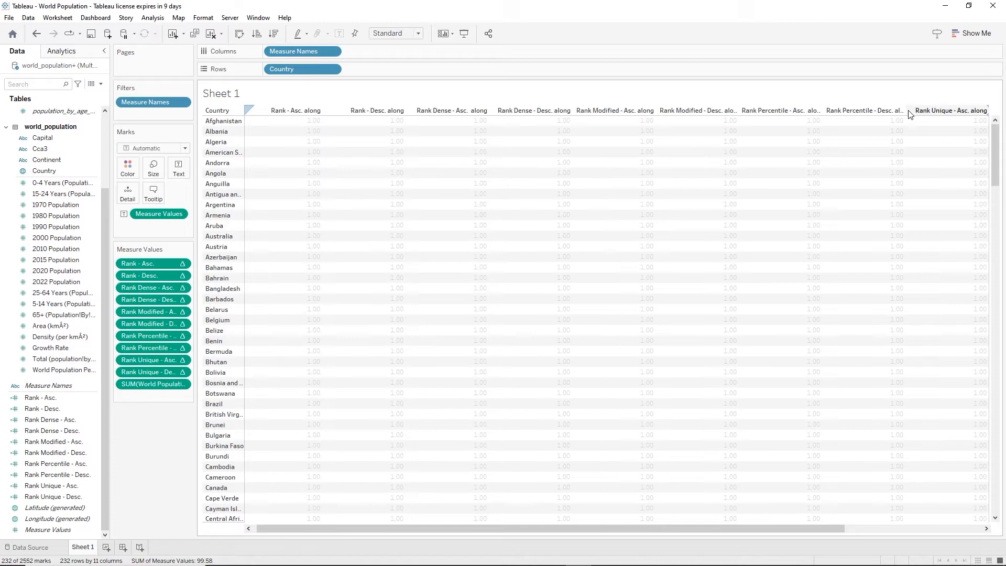
pyautogui.moveTo(906, 109); pyautogui.dragTo(895, 109)
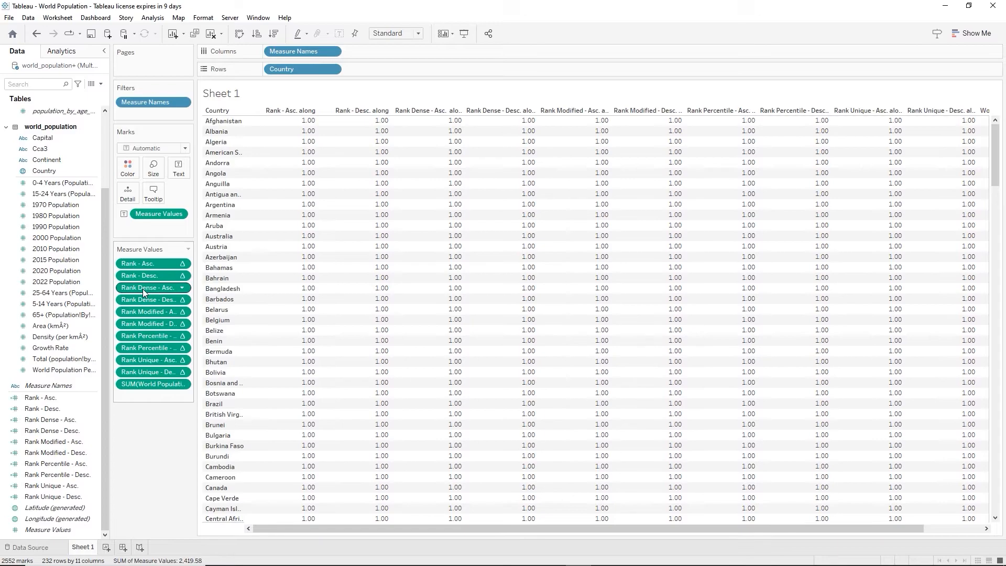
# Reorder the measure values so the ascending ranks precede the descending ones, in the order Rank, Dense, Modified, Unique, Percentile
pyautogui.moveTo(143, 288)
pyautogui.mouseDown()
pyautogui.moveTo(154, 272)
pyautogui.moveTo(141, 281)
pyautogui.moveTo(142, 270)
pyautogui.mouseUp()
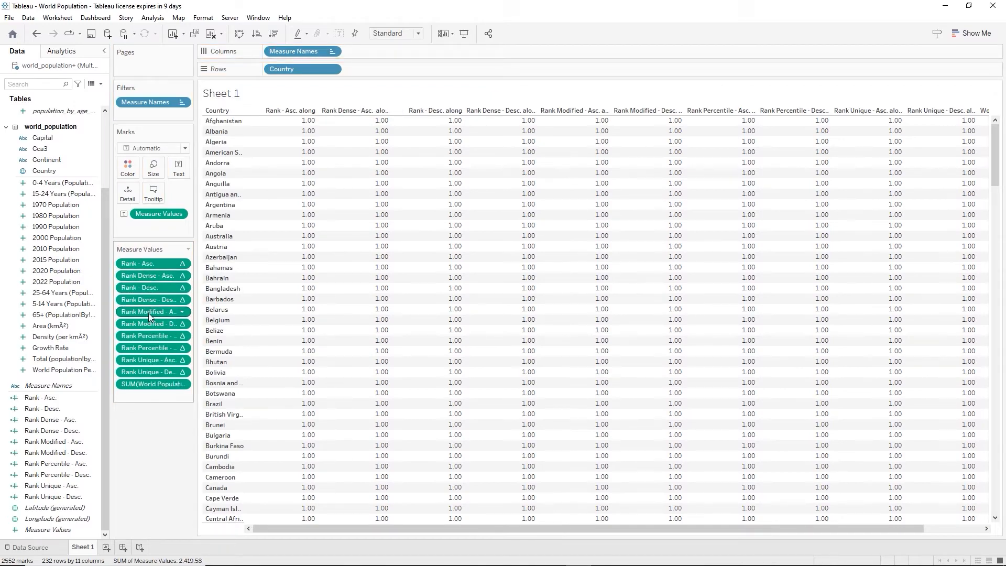
pyautogui.moveTo(149, 313); pyautogui.dragTo(152, 282)
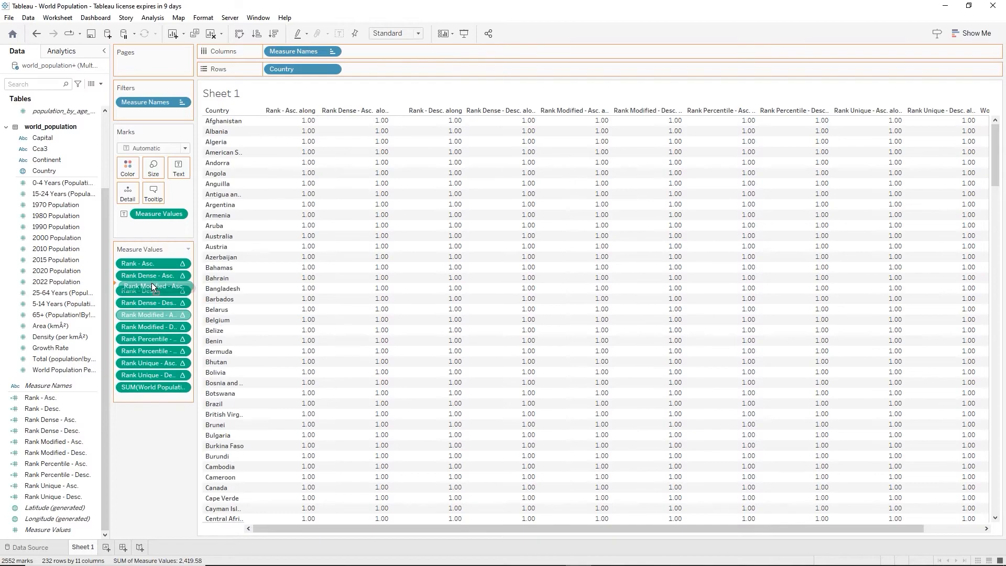
pyautogui.click(156, 337)
pyautogui.rightClick(155, 337)
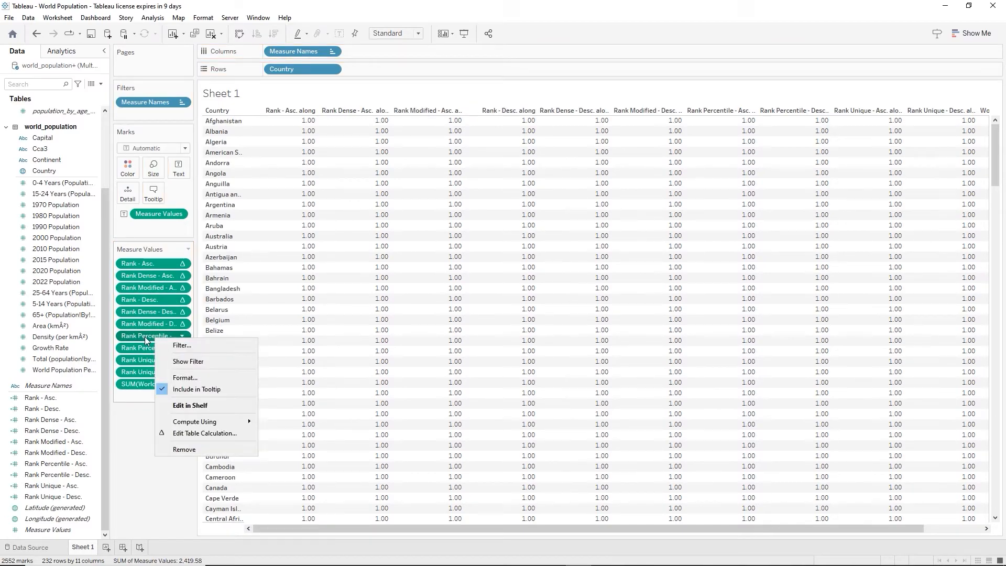
pyautogui.click(144, 336)
pyautogui.moveTo(145, 337); pyautogui.dragTo(149, 327)
pyautogui.moveTo(159, 285)
pyautogui.mouseDown()
pyautogui.moveTo(155, 302)
pyautogui.moveTo(149, 294)
pyautogui.mouseUp()
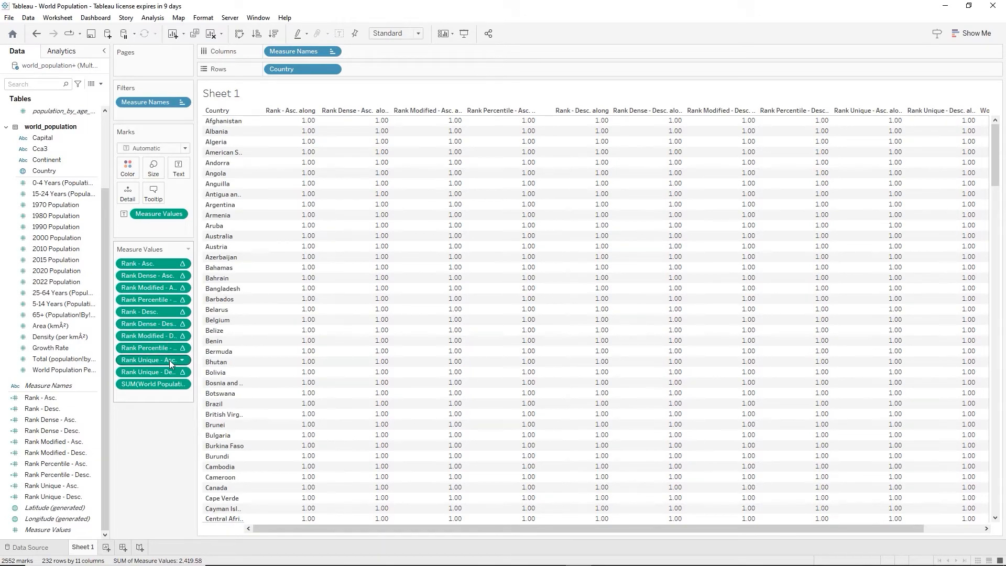
pyautogui.moveTo(159, 361); pyautogui.dragTo(162, 297)
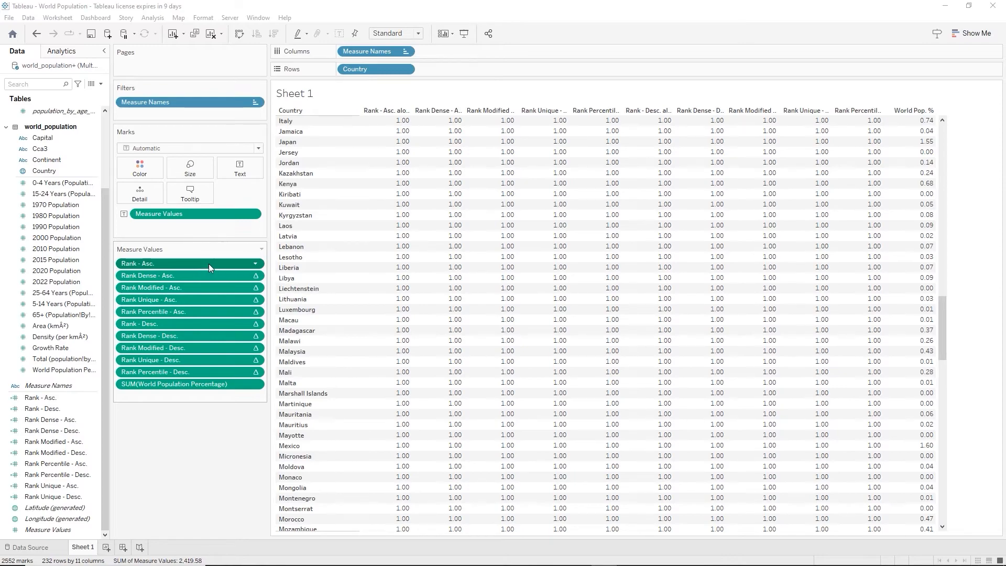
# Review the table calculation settings of Rank - Asc., and widen the measure columns to fit their full headers
pyautogui.click(255, 264)
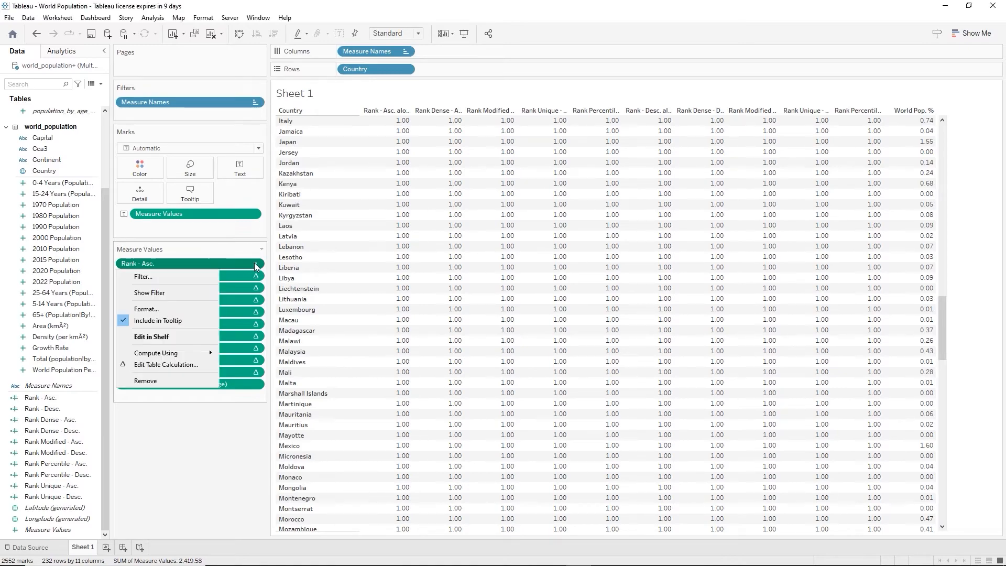
pyautogui.click(185, 365)
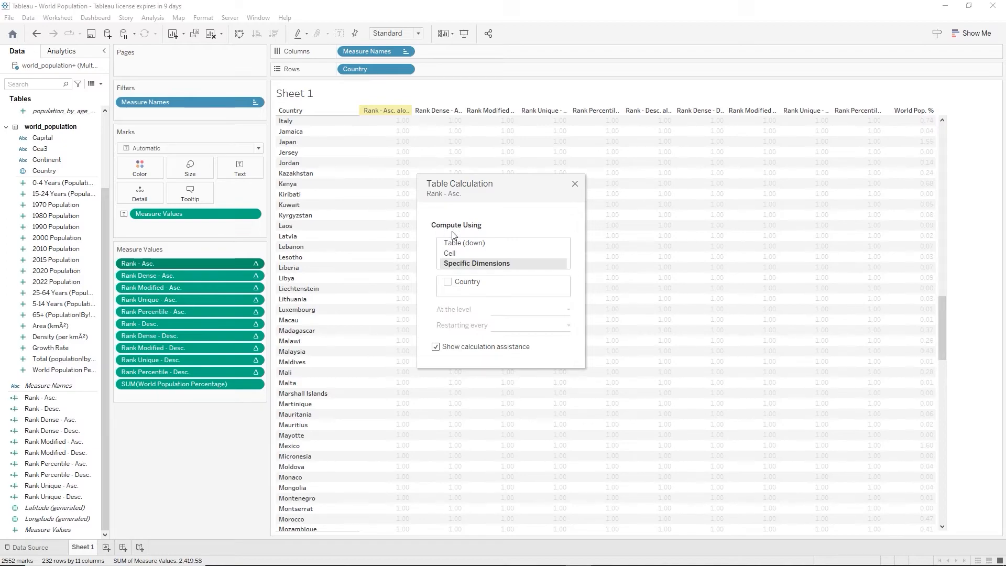
pyautogui.click(576, 185)
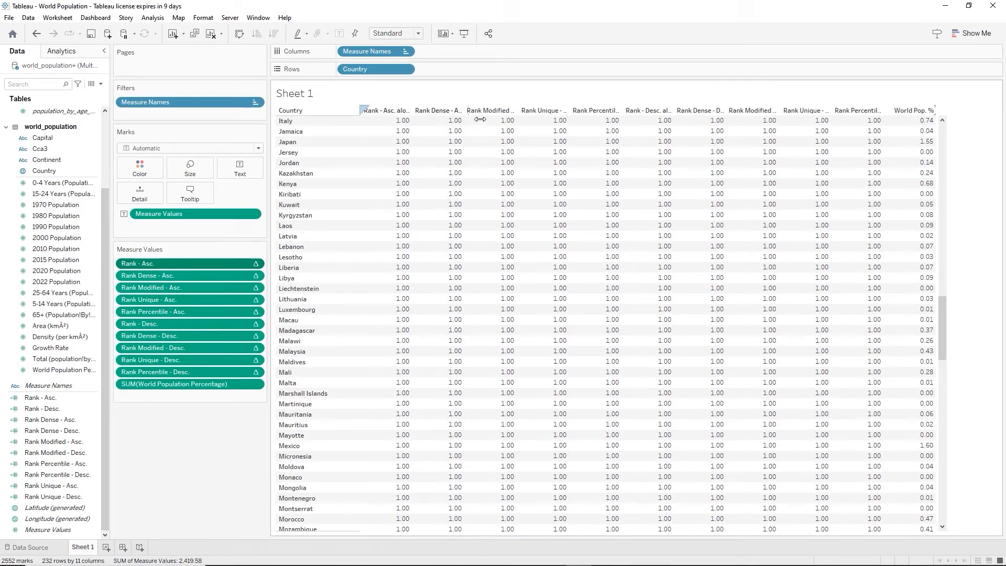
pyautogui.moveTo(412, 109); pyautogui.dragTo(496, 121)
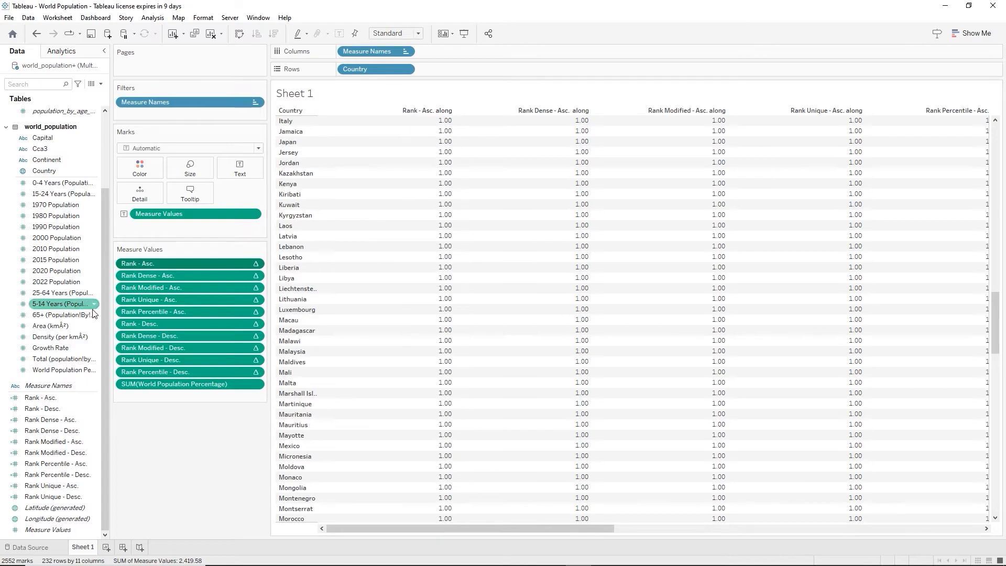
# Open the Rank - Asc. calculated field to review its formula and computation direction, and close it without changes
pyautogui.click(50, 398)
pyautogui.rightClick(50, 398)
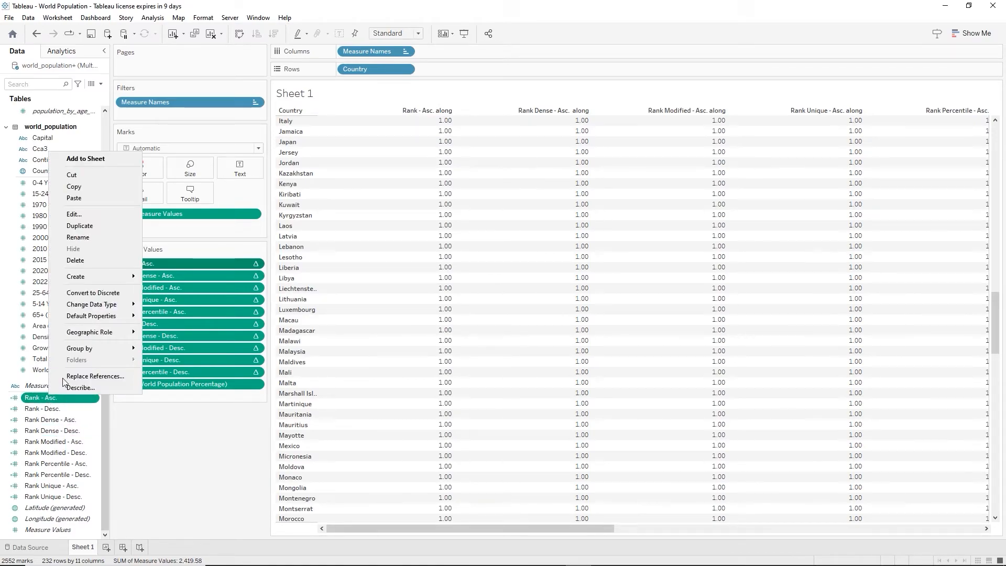
pyautogui.click(74, 212)
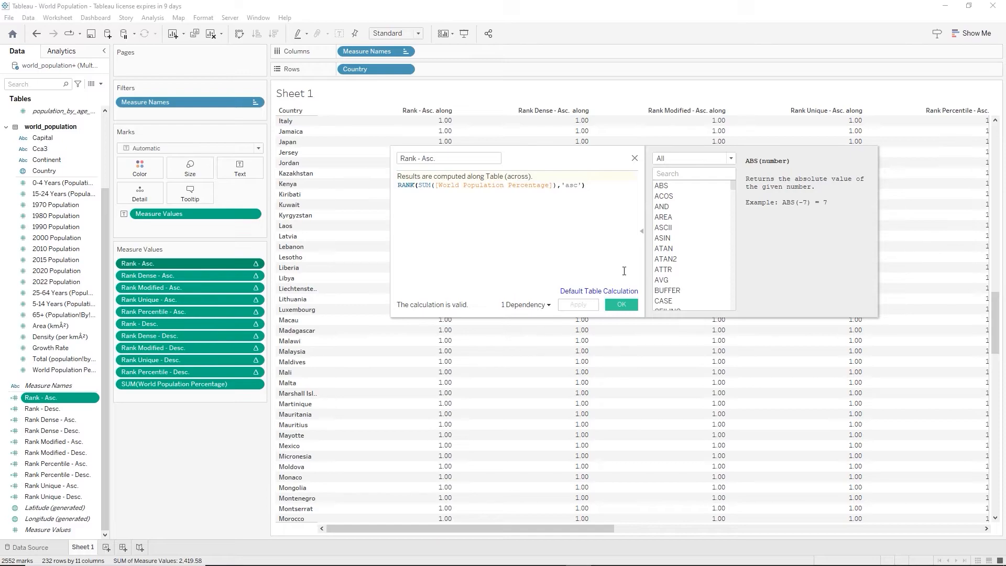
pyautogui.click(635, 159)
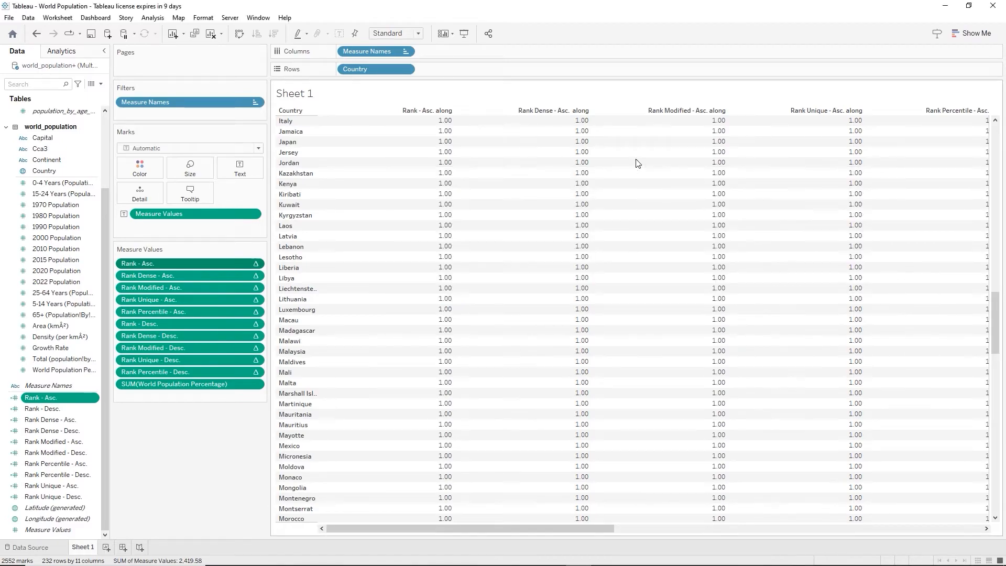
# Set every rank measure, starting with Rank - Asc., Rank Dense - Asc. and Rank Modified - Asc., to compute using Country
pyautogui.click(256, 264)
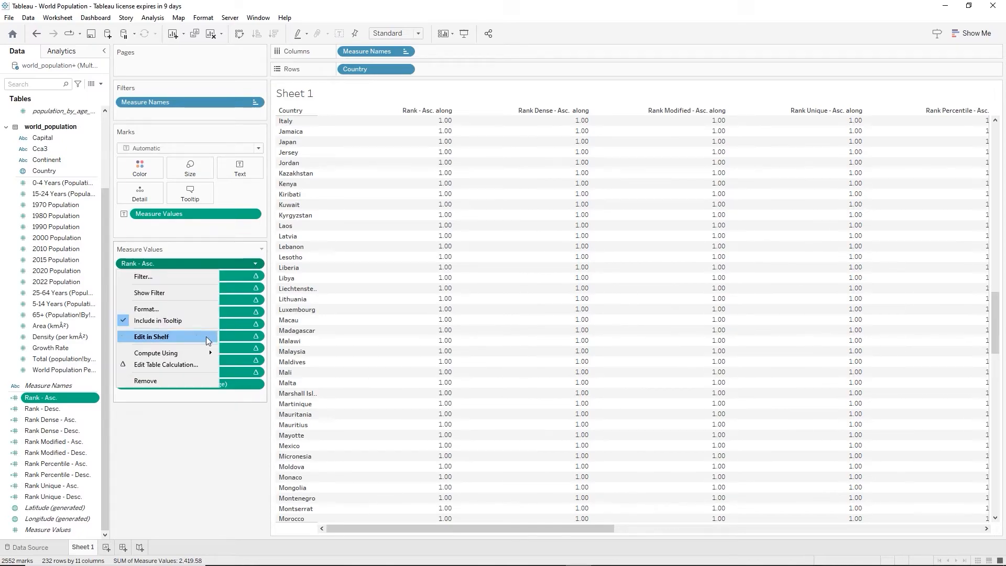
pyautogui.moveTo(198, 355)
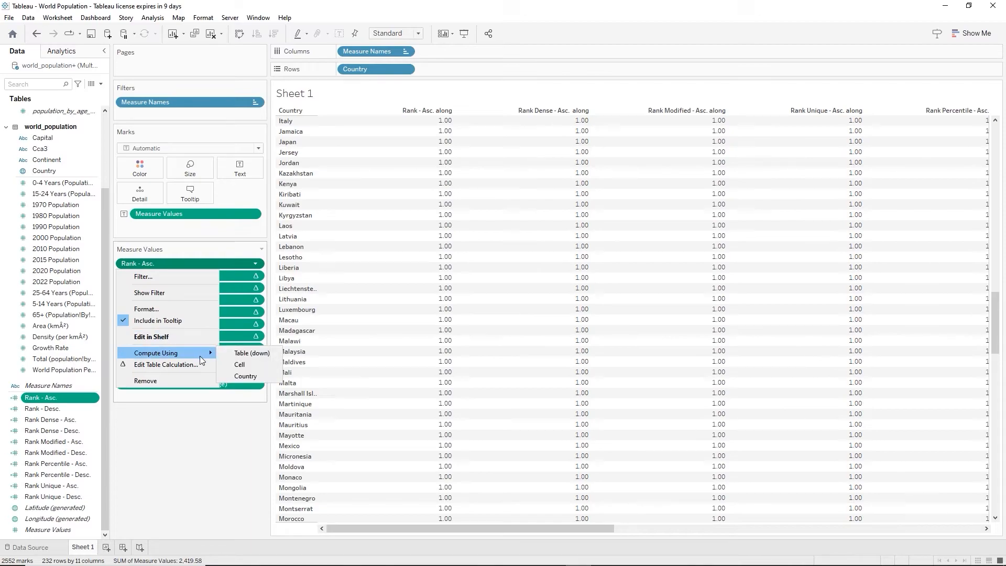
pyautogui.click(256, 375)
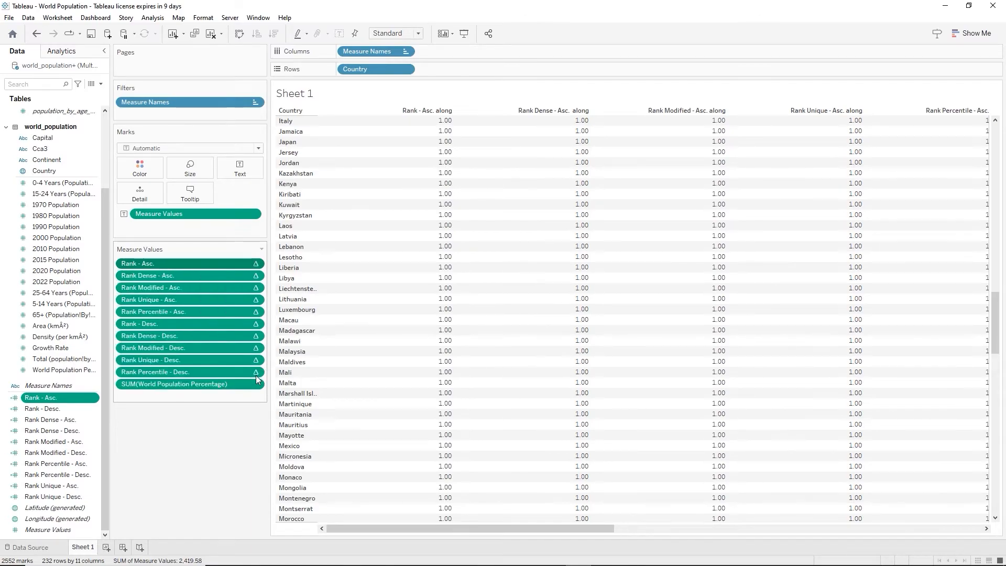
pyautogui.click(255, 277)
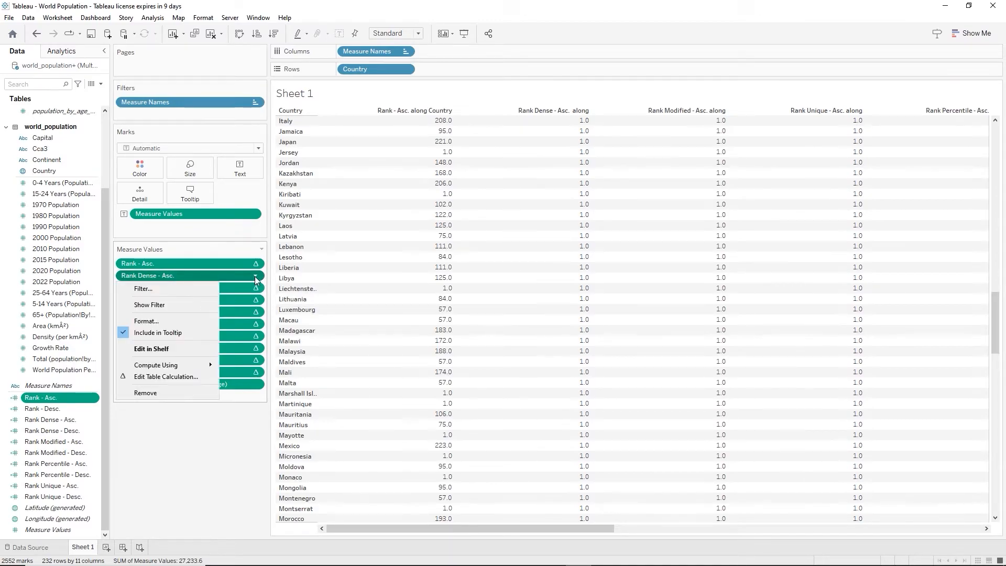
pyautogui.moveTo(200, 366)
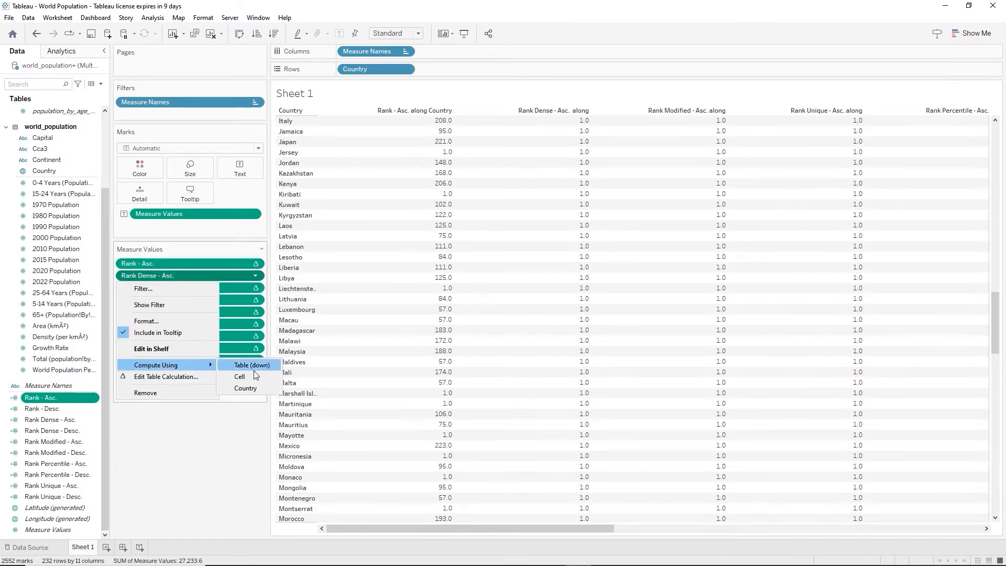
pyautogui.click(243, 389)
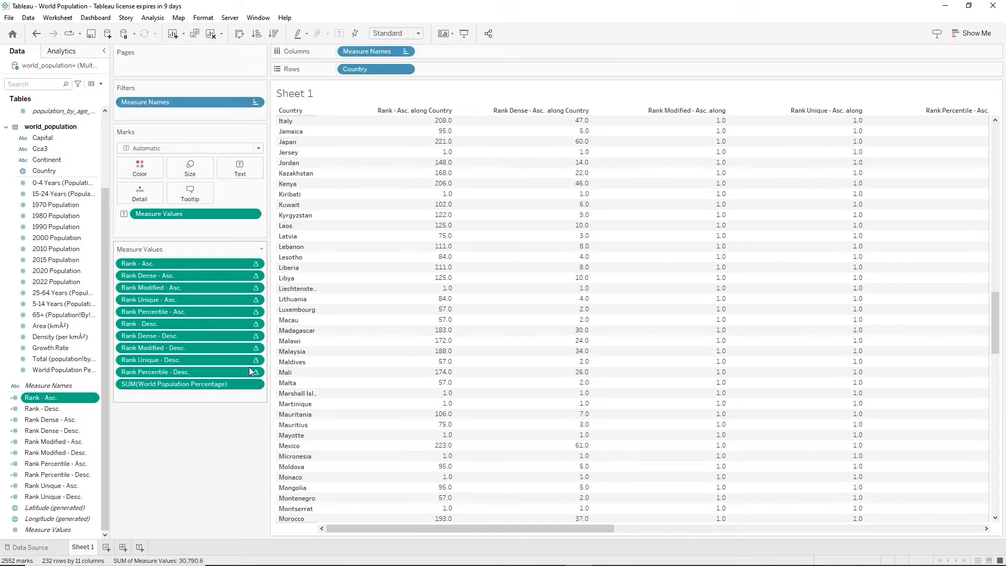
pyautogui.click(255, 288)
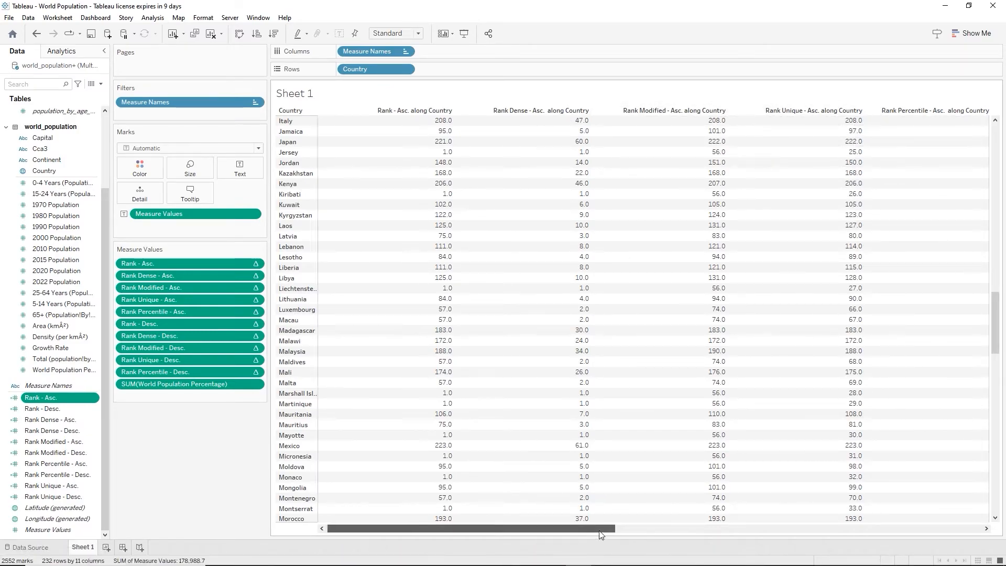
# Edit the alias of the first rank column header to read "Rank - Asc.", removing "along Country"
pyautogui.moveTo(599, 530); pyautogui.dragTo(965, 555)
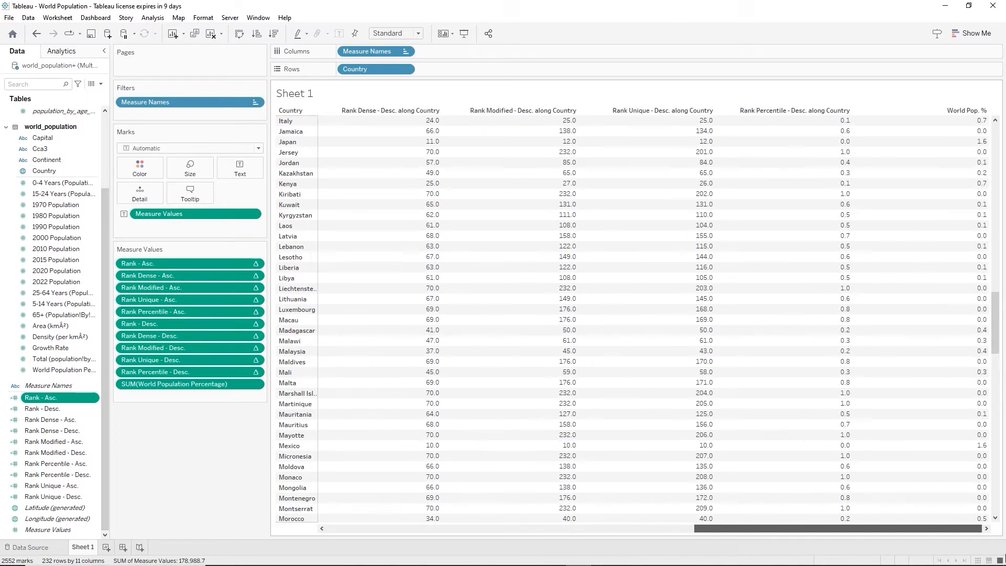
pyautogui.moveTo(899, 530); pyautogui.dragTo(530, 530)
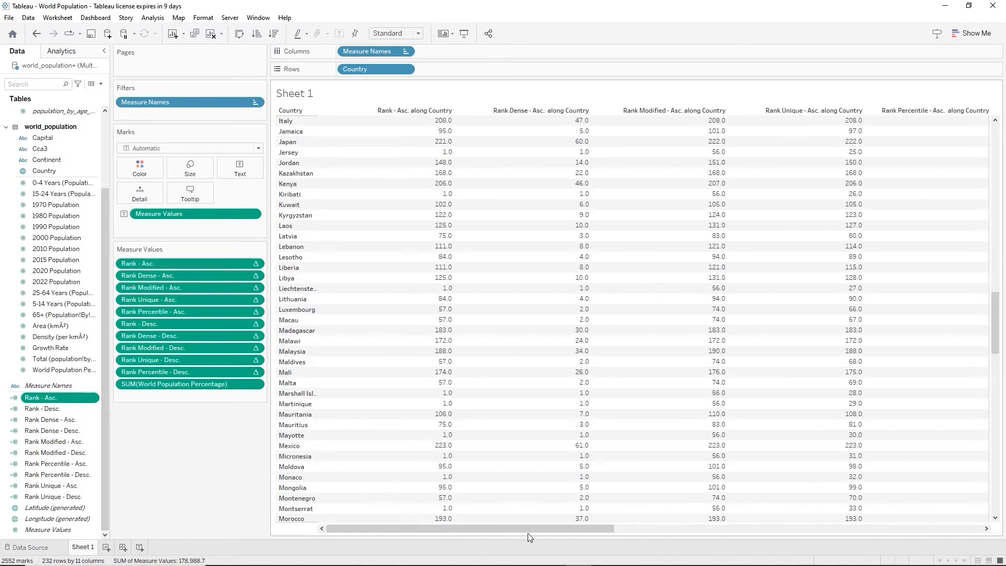
pyautogui.click(422, 110)
pyautogui.rightClick(423, 110)
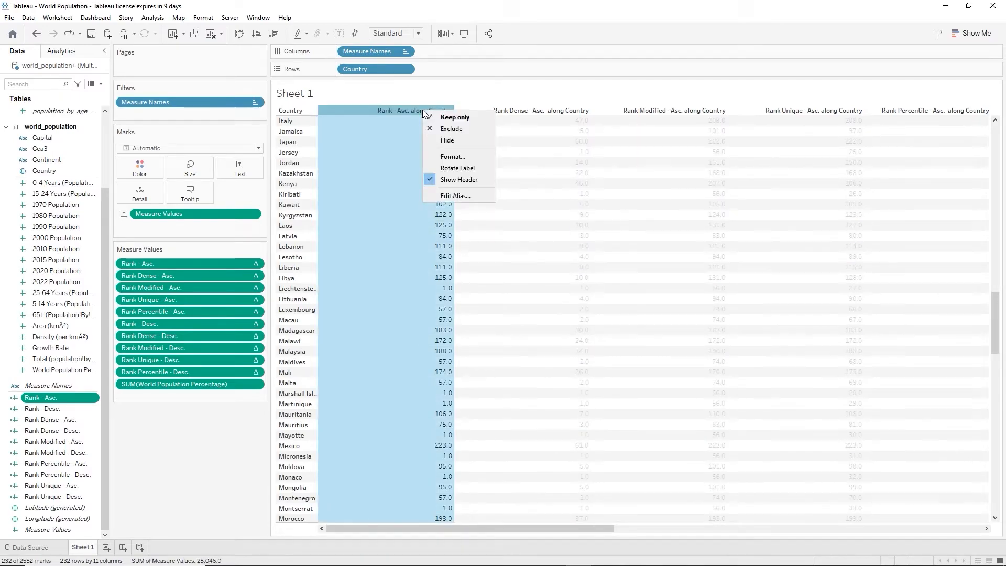
pyautogui.click(457, 196)
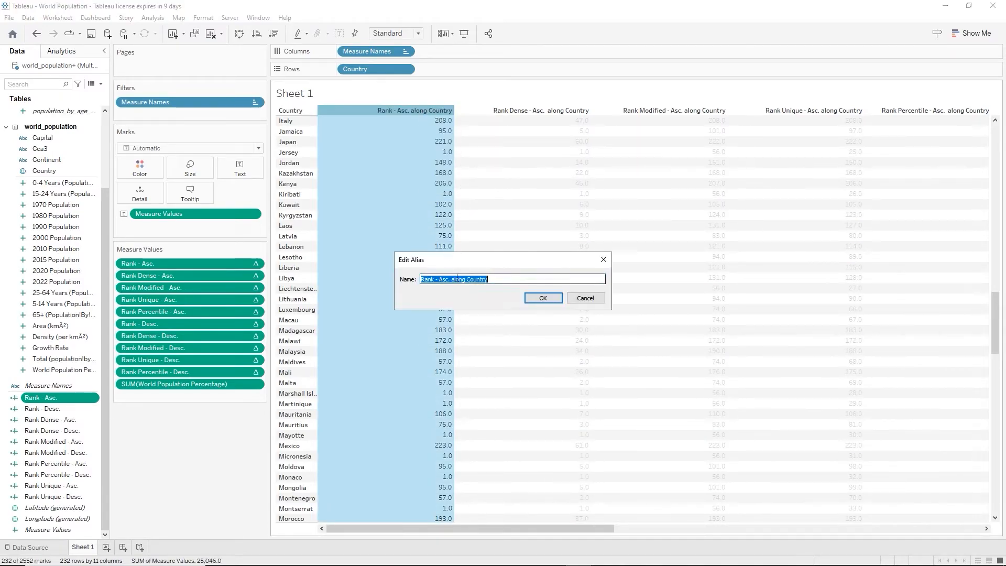
pyautogui.moveTo(451, 280); pyautogui.dragTo(551, 286)
pyautogui.press('BackSpace')
pyautogui.press('Return')
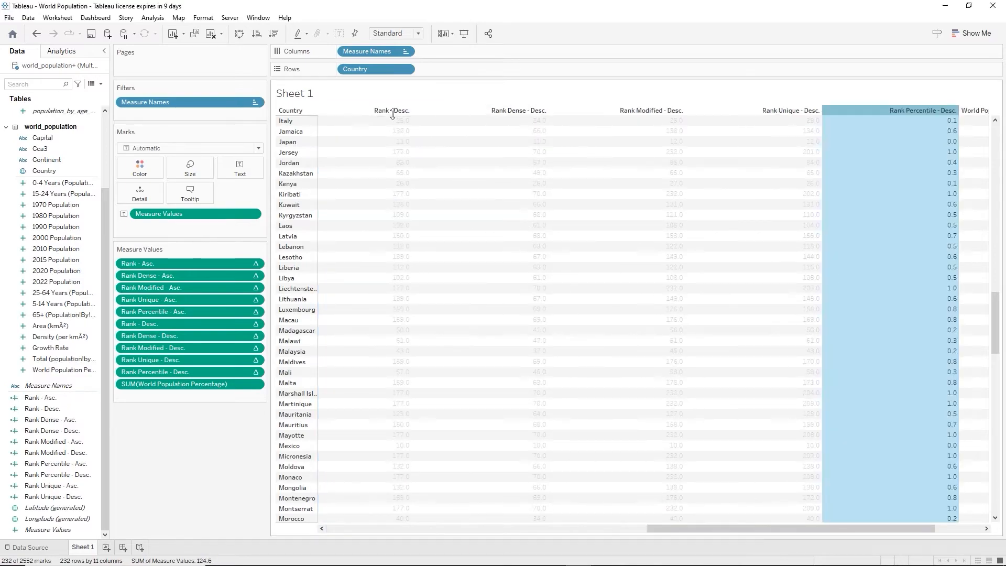
# Rotate the measure column header labels to run vertically
pyautogui.click(393, 111)
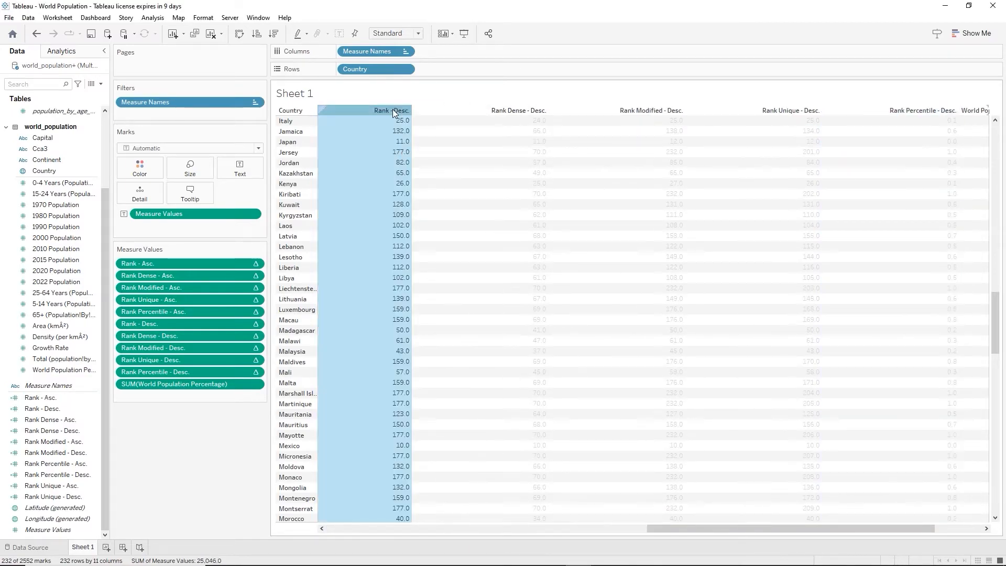
pyautogui.rightClick(393, 111)
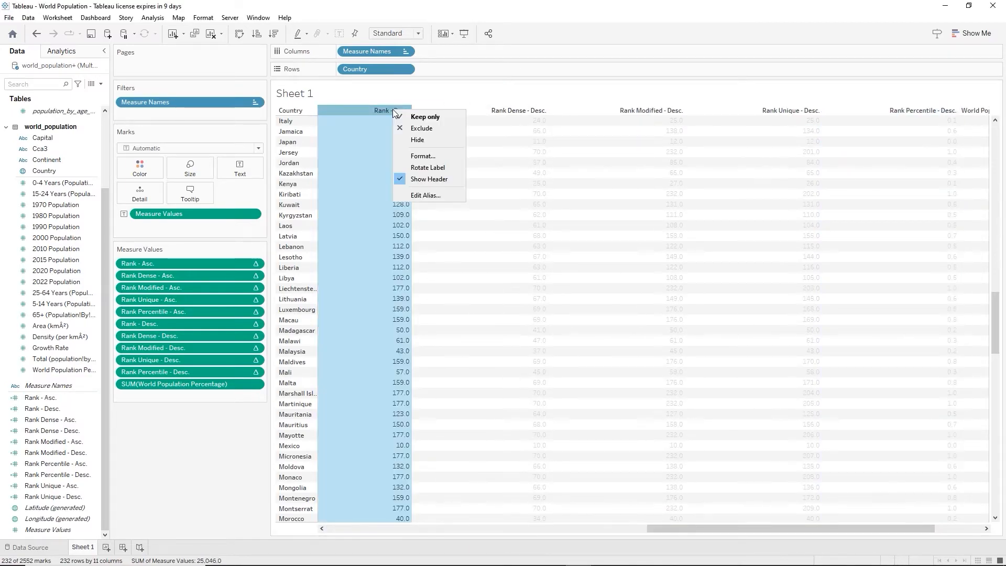
pyautogui.click(424, 168)
pyautogui.moveTo(421, 174)
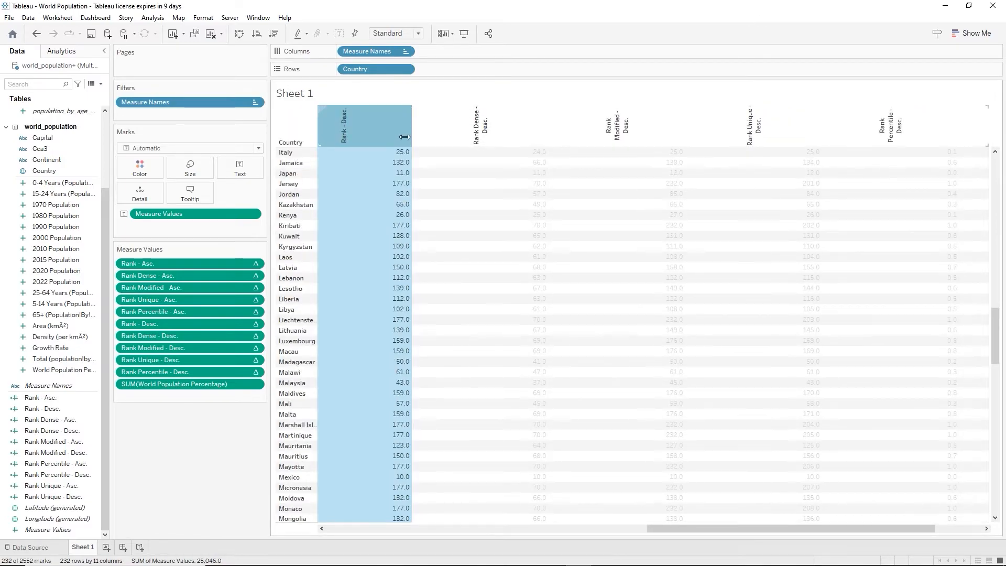
# Narrow the measure columns until all the ascending and descending ranks and World Pop. % fit in the view
pyautogui.moveTo(405, 136); pyautogui.dragTo(370, 145)
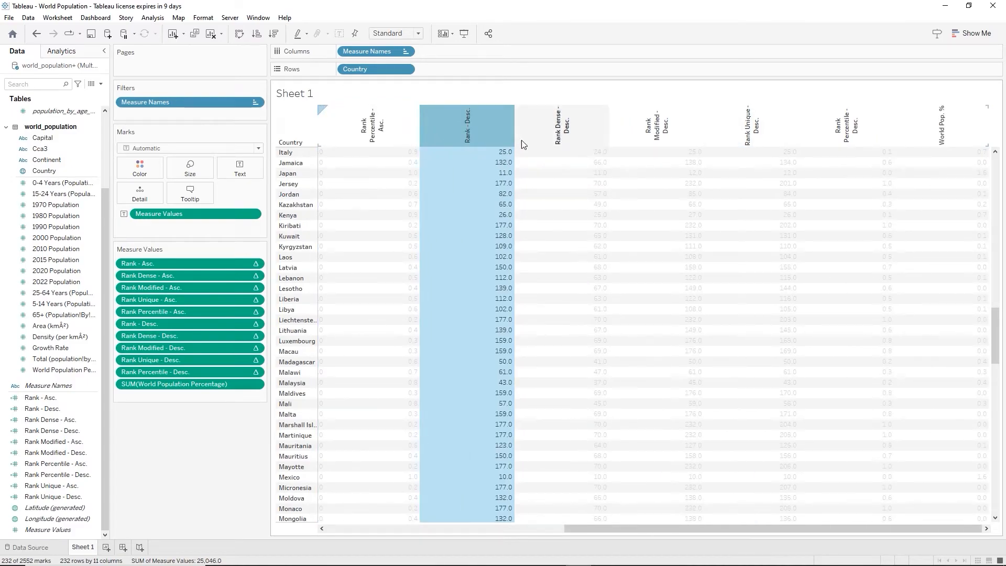
pyautogui.moveTo(513, 137); pyautogui.dragTo(489, 135)
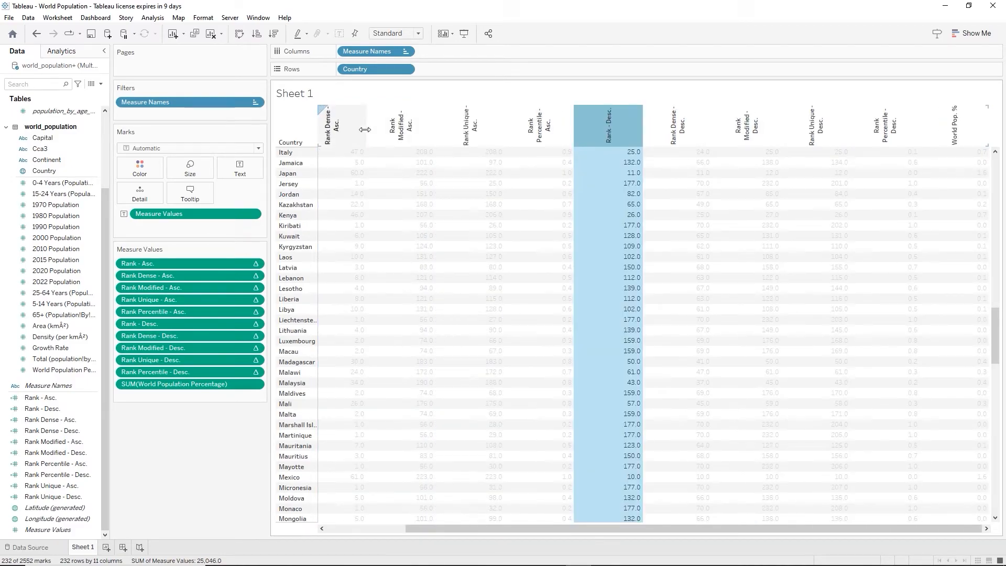
pyautogui.moveTo(366, 130); pyautogui.dragTo(356, 134)
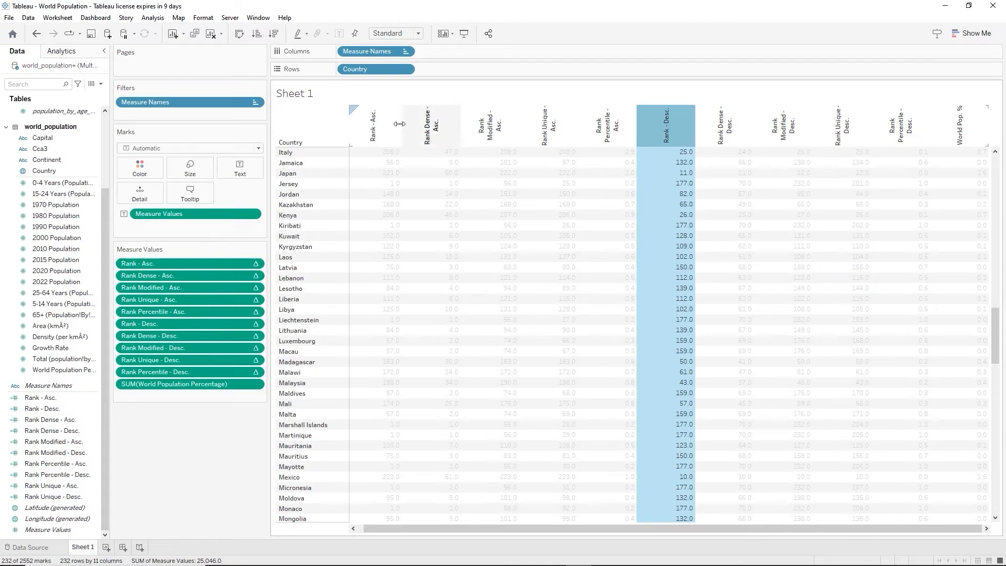
pyautogui.moveTo(402, 132); pyautogui.dragTo(392, 132)
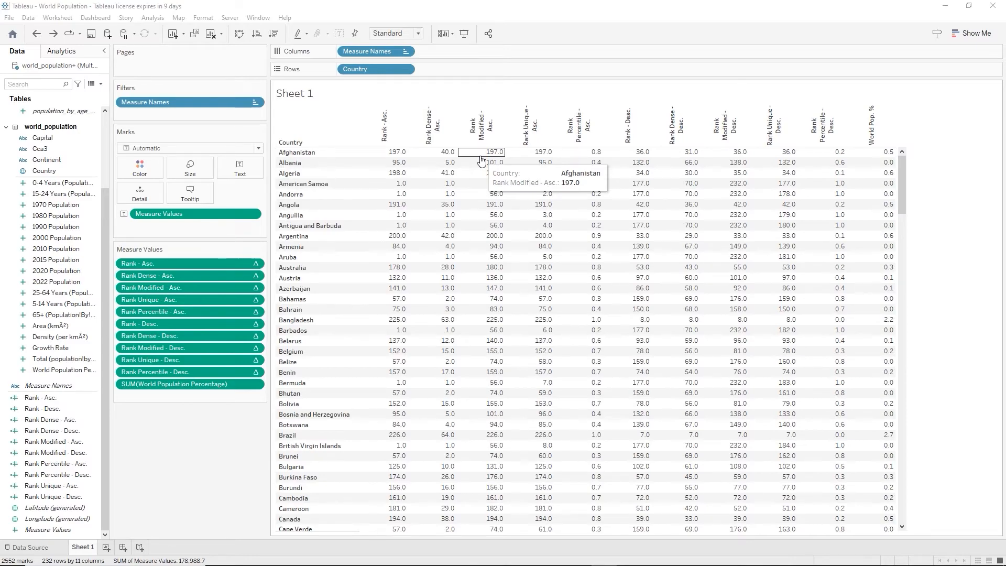
# Sort the countries in ascending order by the Rank - Asc. column and clear the column selection
pyautogui.click(386, 137)
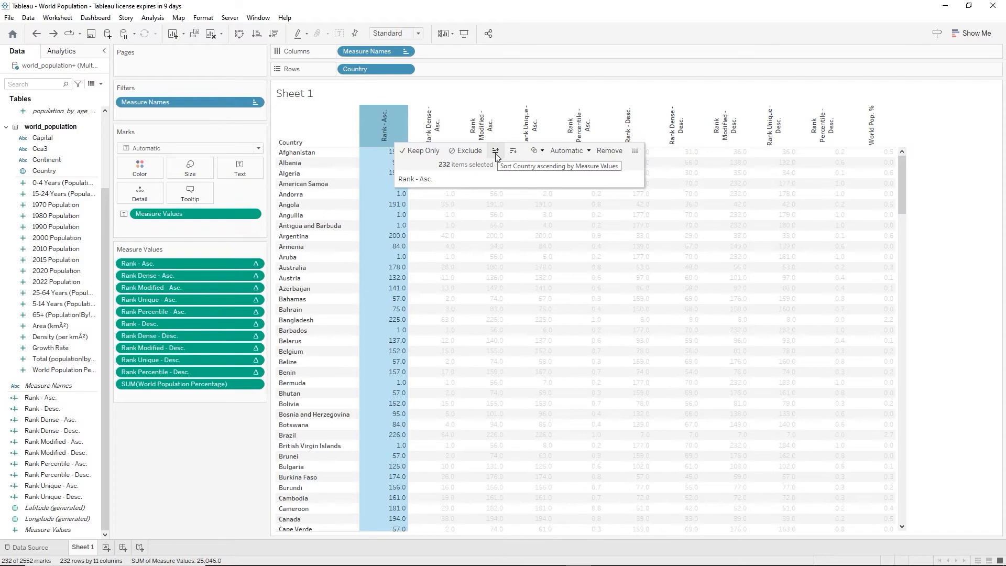
pyautogui.click(496, 152)
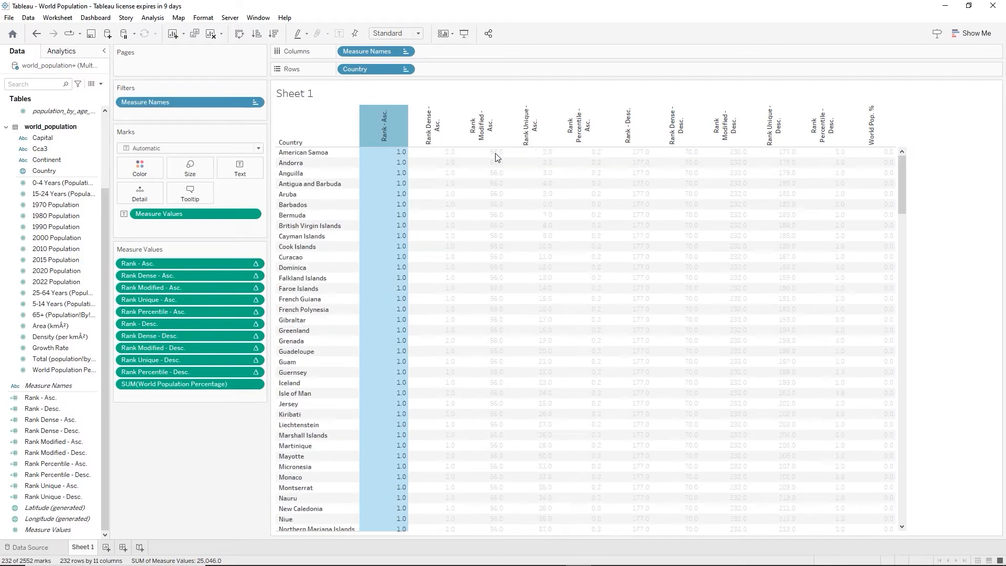
pyautogui.click(929, 116)
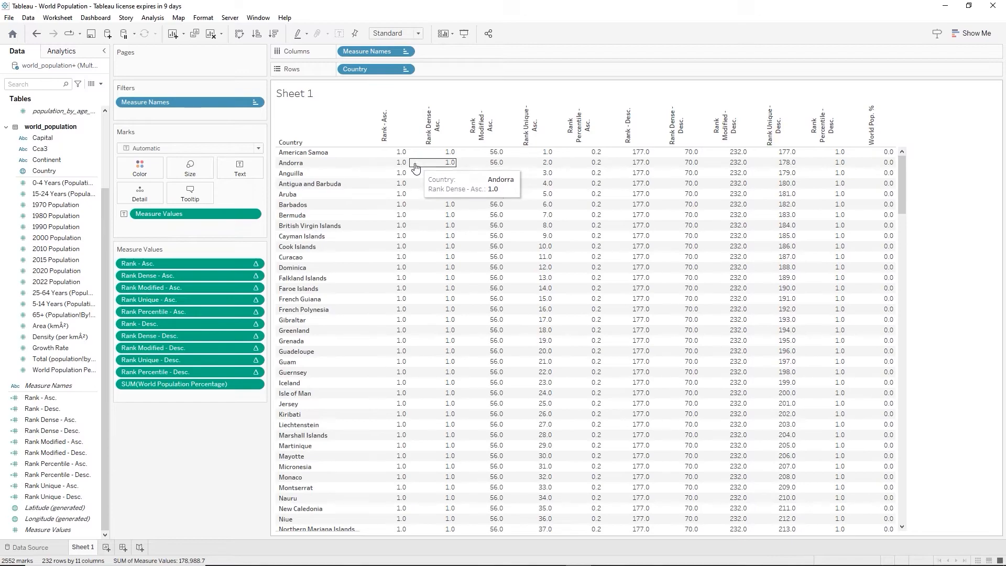
# Examine how the standard Rank - Asc. column numbers tied countries and continues with the next group
pyautogui.scroll(-12, 401, 218)
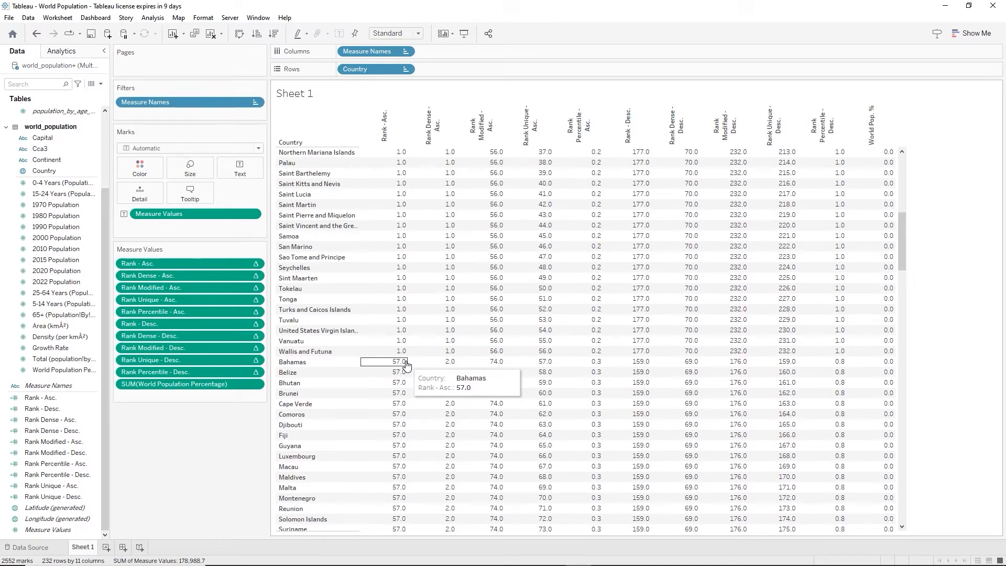
pyautogui.scroll(-4, 407, 365)
pyautogui.scroll(1, 407, 366)
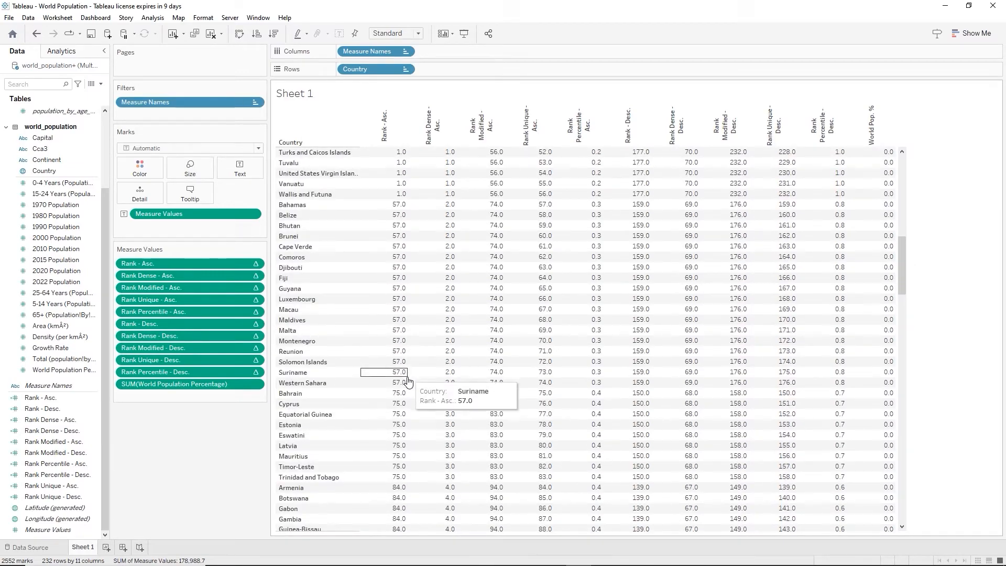
pyautogui.scroll(-1, 410, 394)
pyautogui.scroll(-2, 410, 394)
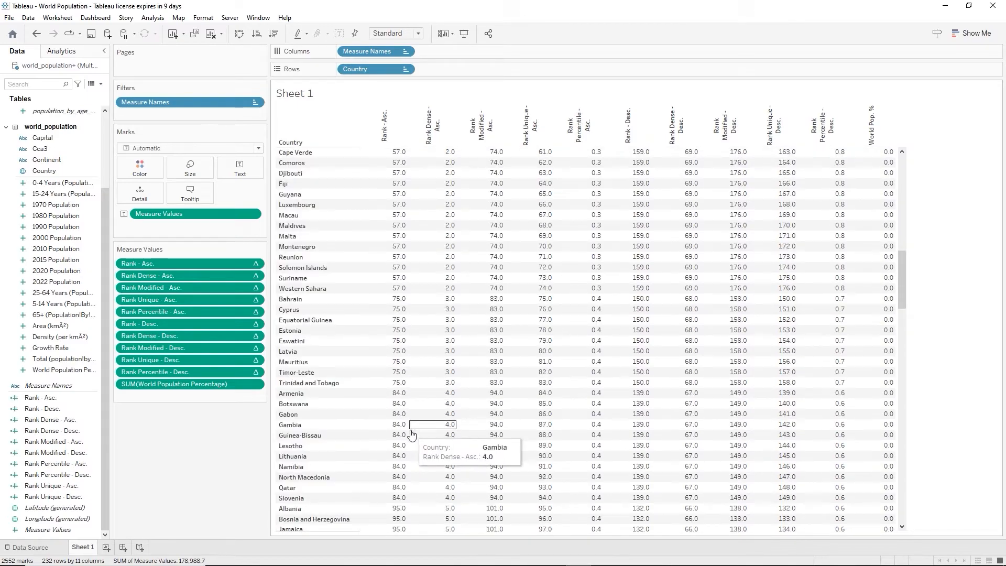
pyautogui.scroll(-2, 411, 427)
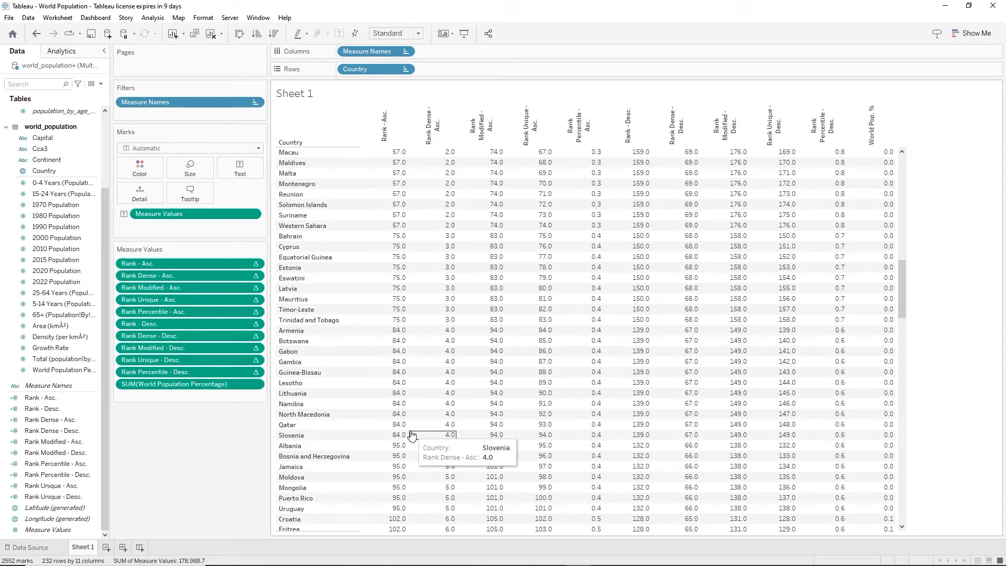
pyautogui.scroll(-3, 411, 436)
pyautogui.scroll(4, 412, 437)
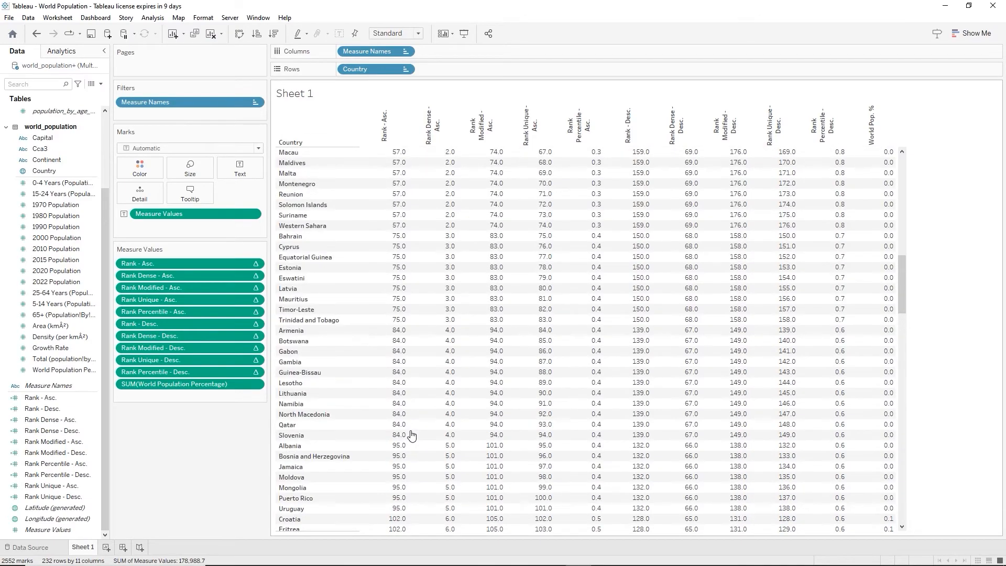
# Examine from the first country down how Rank Dense - Asc. numbers successive groups of tied countries
pyautogui.scroll(15, 411, 436)
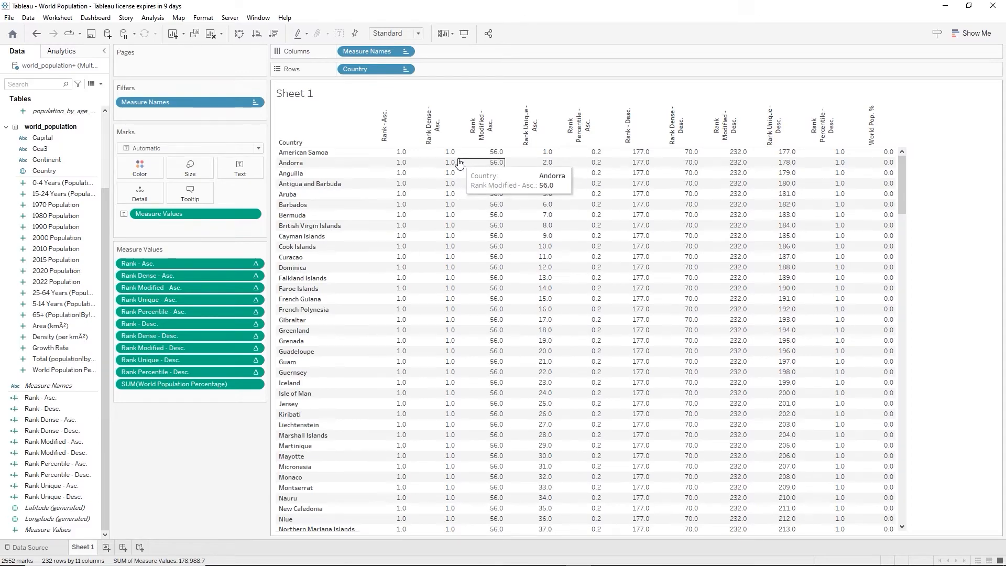
pyautogui.scroll(-6, 446, 279)
pyautogui.scroll(-7, 446, 278)
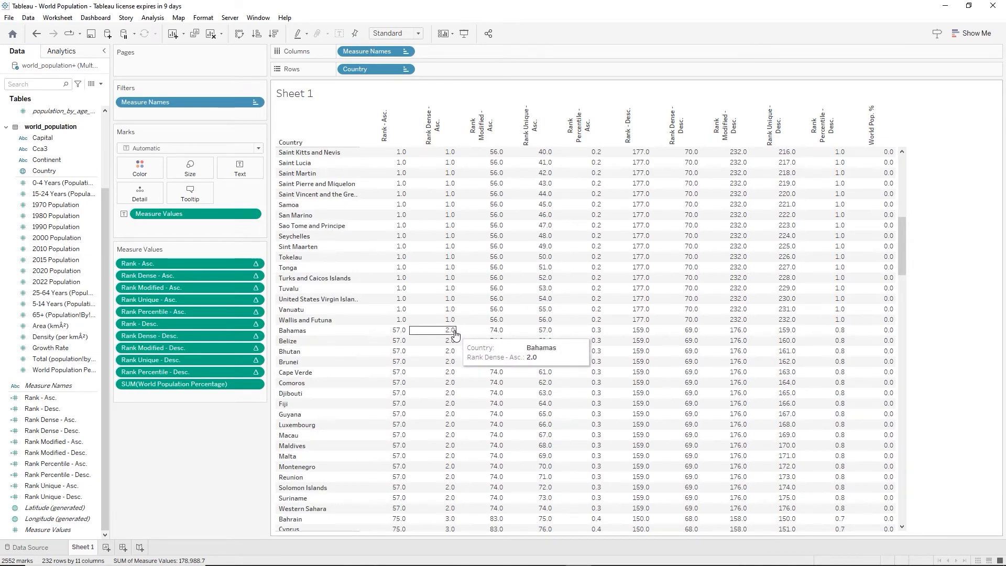
pyautogui.scroll(-10, 455, 336)
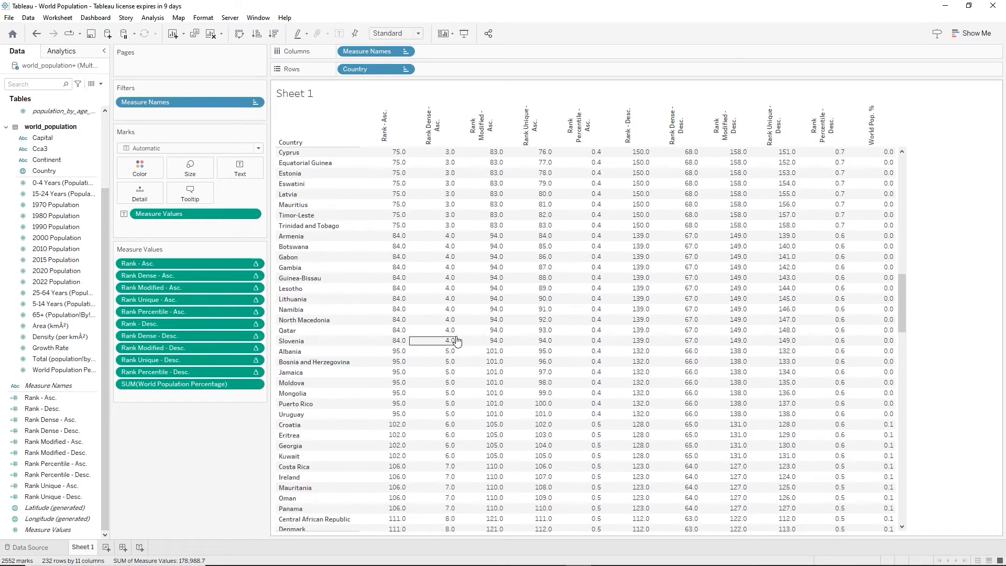
pyautogui.scroll(12, 457, 341)
pyautogui.scroll(14, 457, 341)
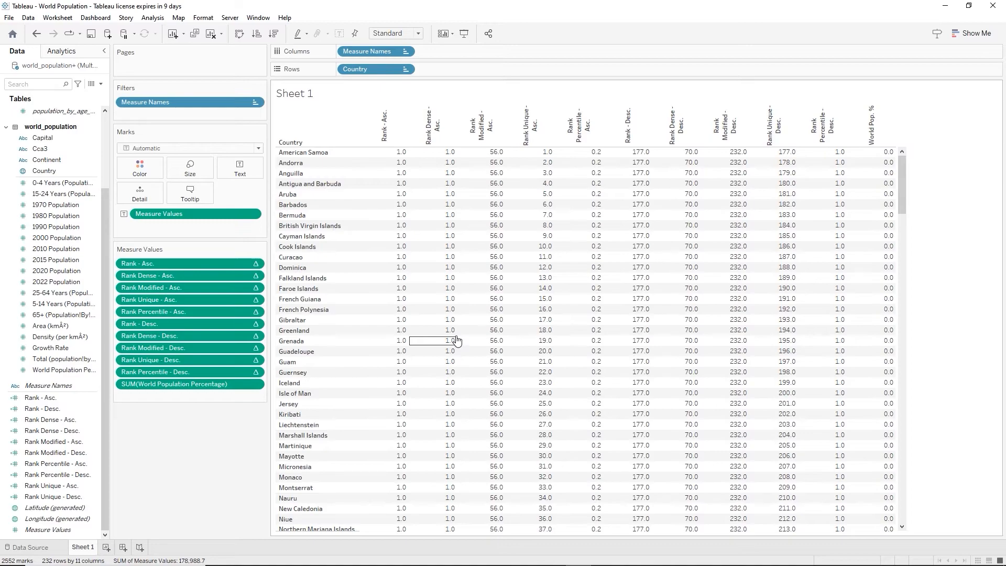
# Examine how Rank Modified - Asc. numbers the first group of tied countries and the group that follows
pyautogui.moveTo(411, 342)
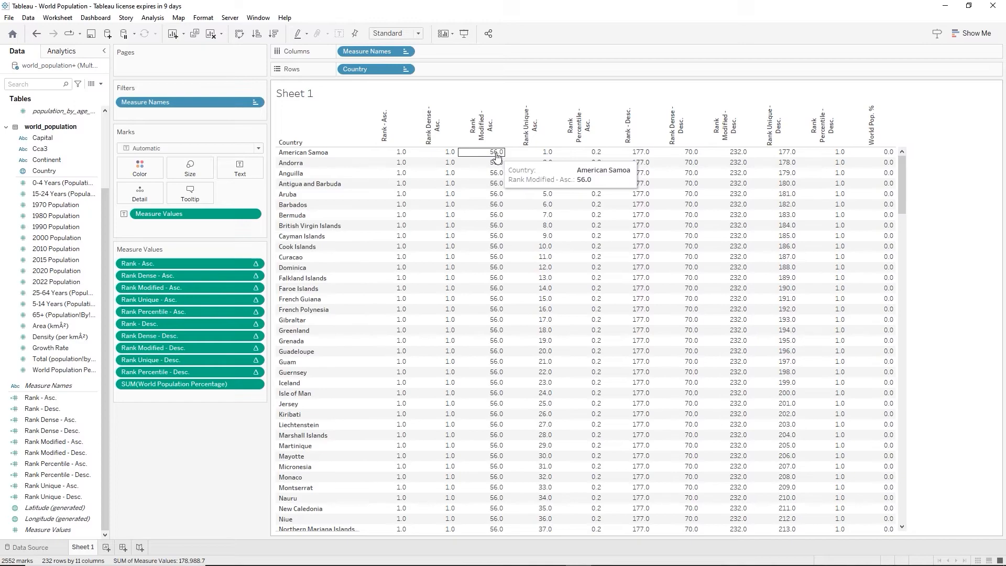
pyautogui.scroll(-12, 496, 155)
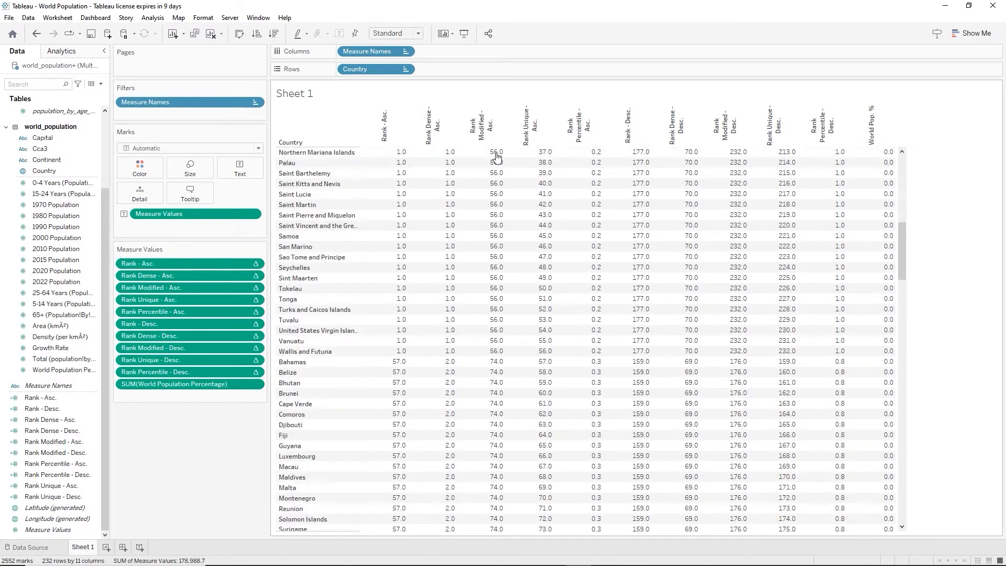
pyautogui.scroll(-2, 496, 155)
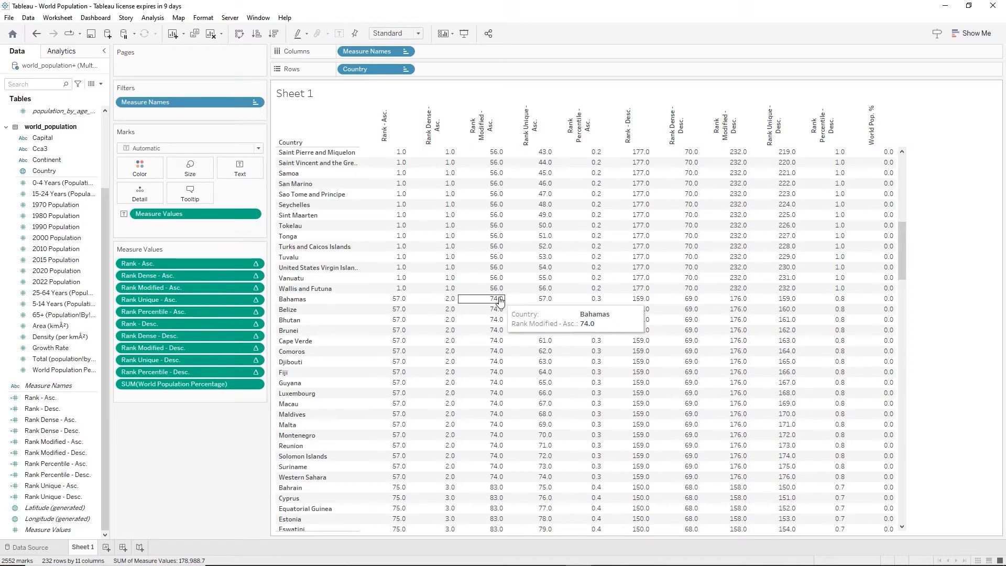
pyautogui.scroll(1, 504, 302)
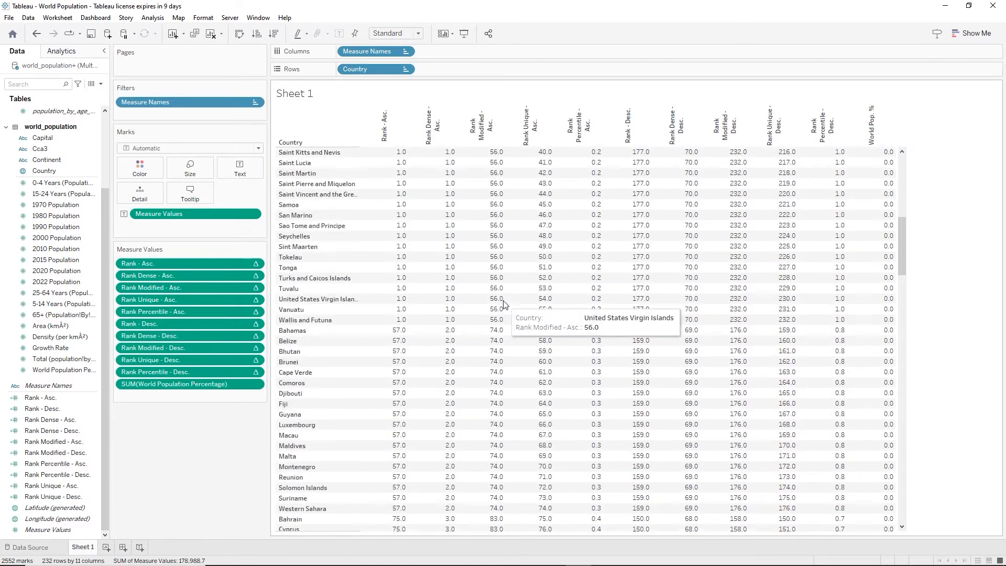
pyautogui.scroll(13, 505, 304)
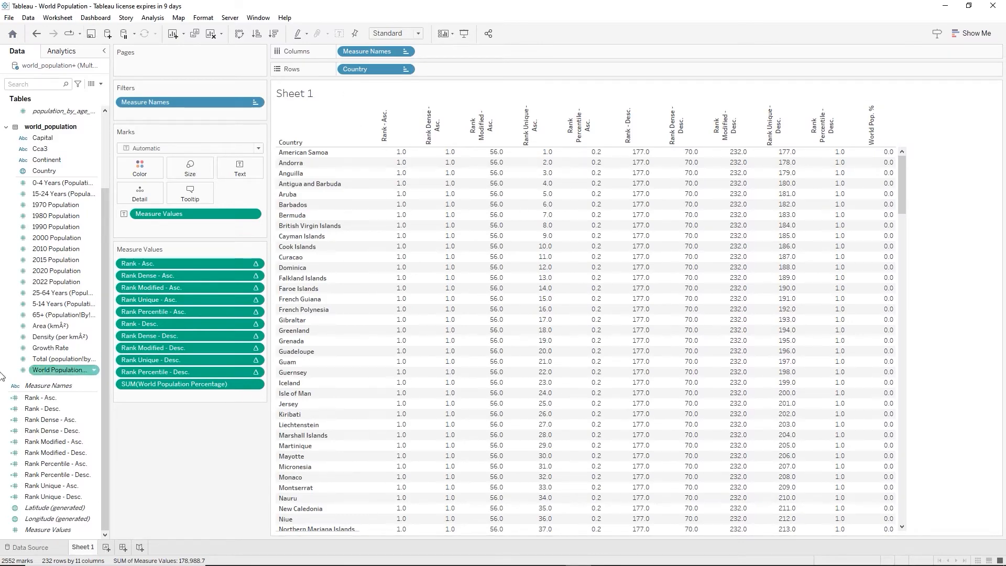
# Rename the worksheet as Country Ranking by World Population %
pyautogui.moveTo(81, 550)
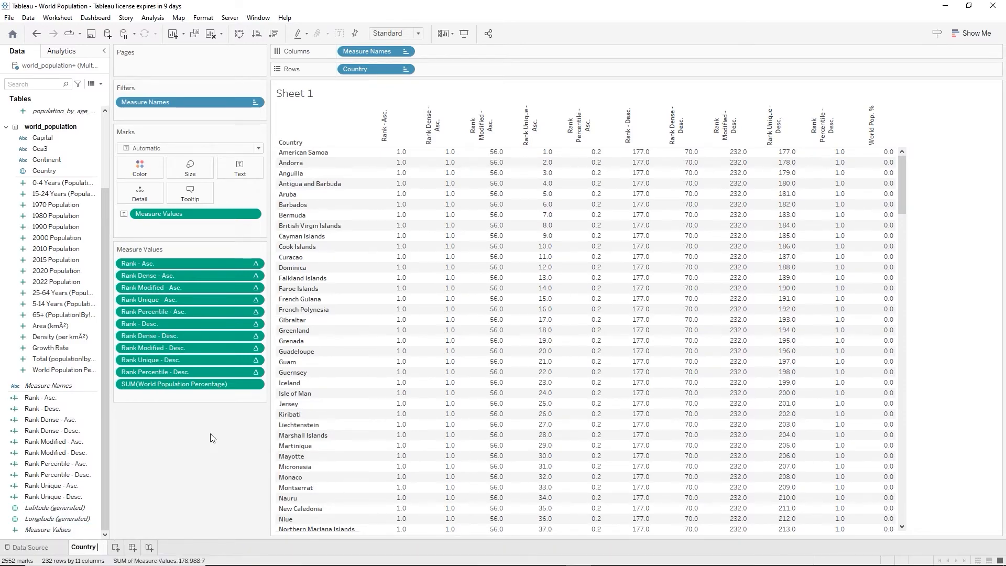
pyautogui.write('Rankinig by')
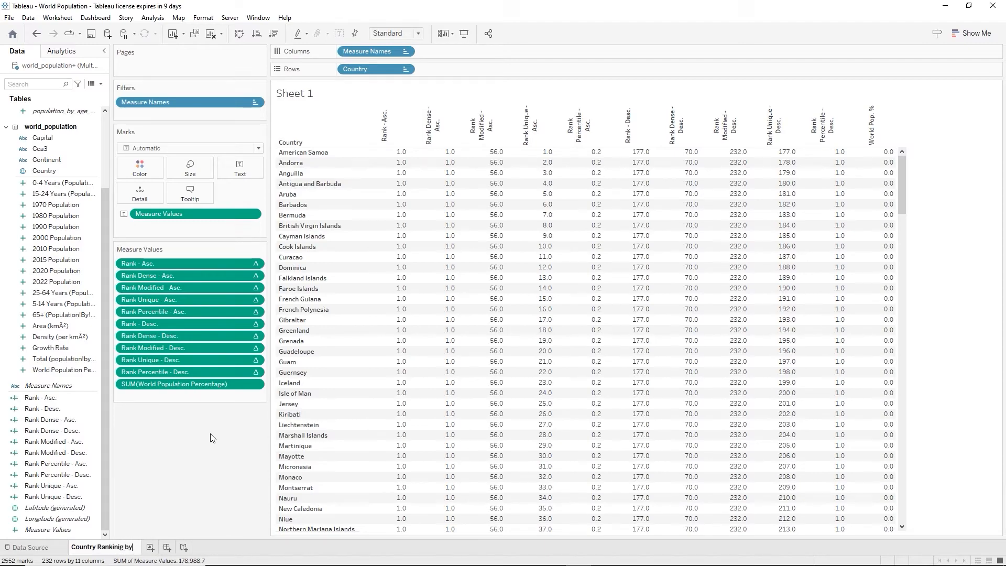
pyautogui.write(' World Pop')
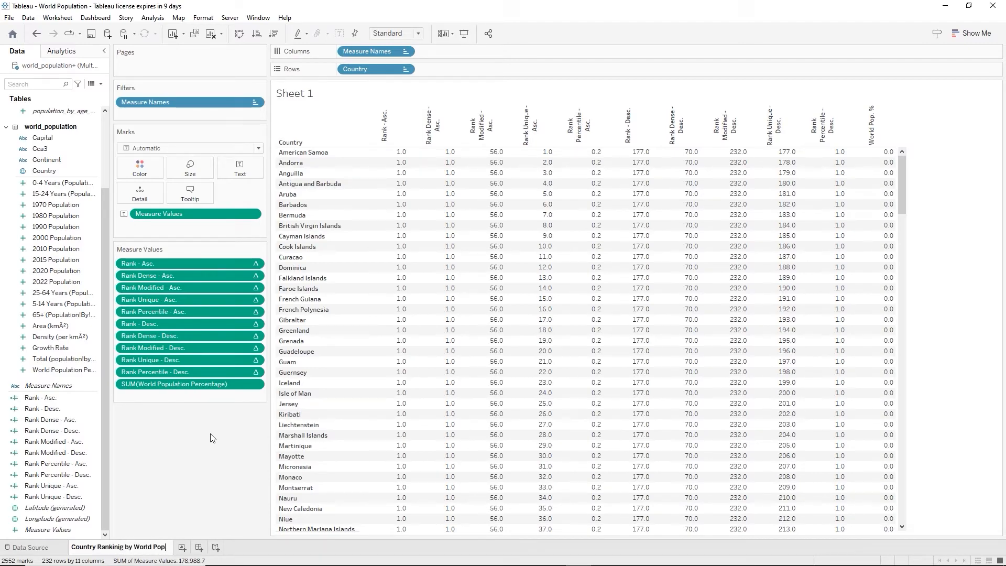
pyautogui.write('ulation %')
pyautogui.press('Return')
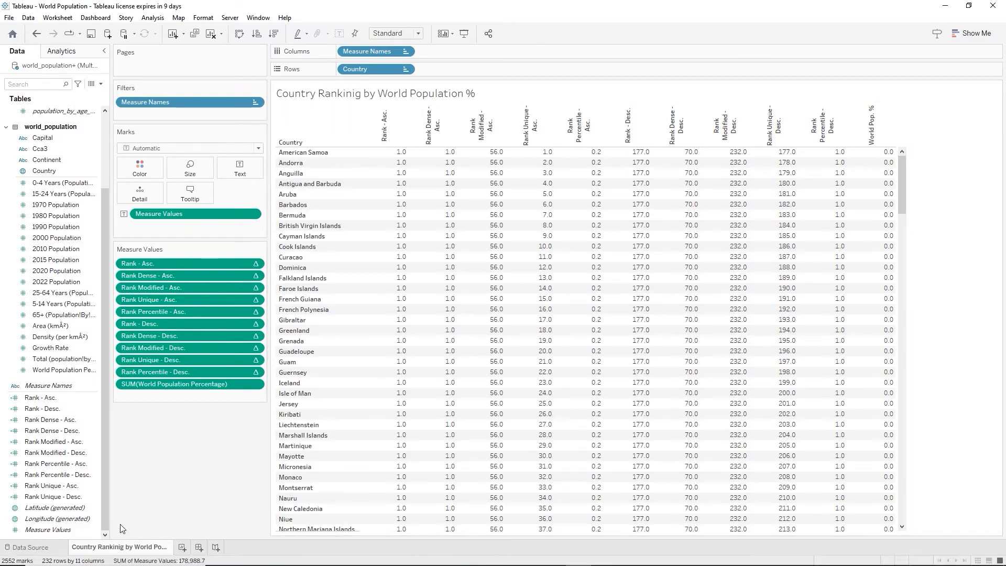
pyautogui.doubleClick(111, 552)
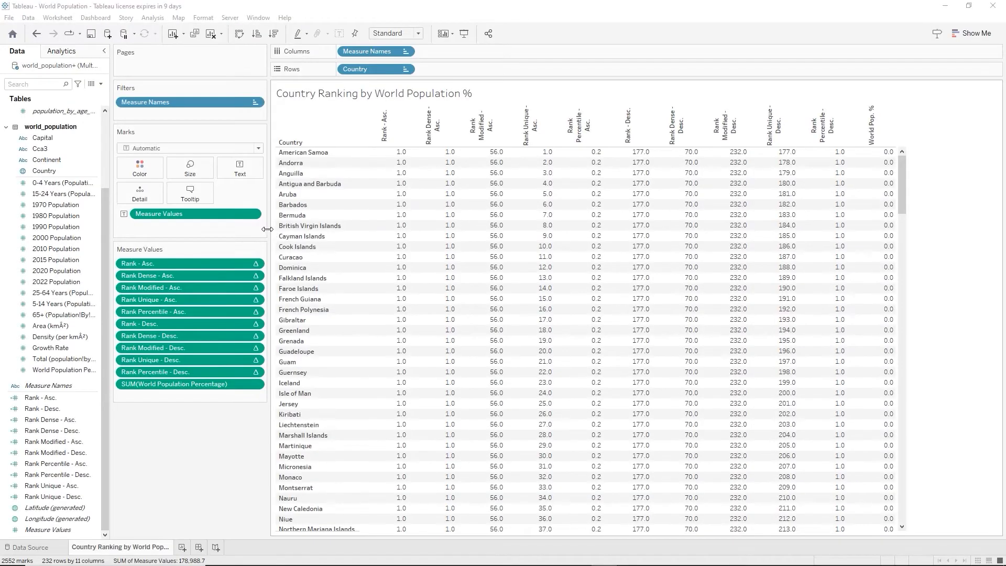
# Narrow the area holding the shelf cards and format SUM(World Population Percentage) as a percentage with 0 decimal places
pyautogui.moveTo(268, 231); pyautogui.dragTo(167, 231)
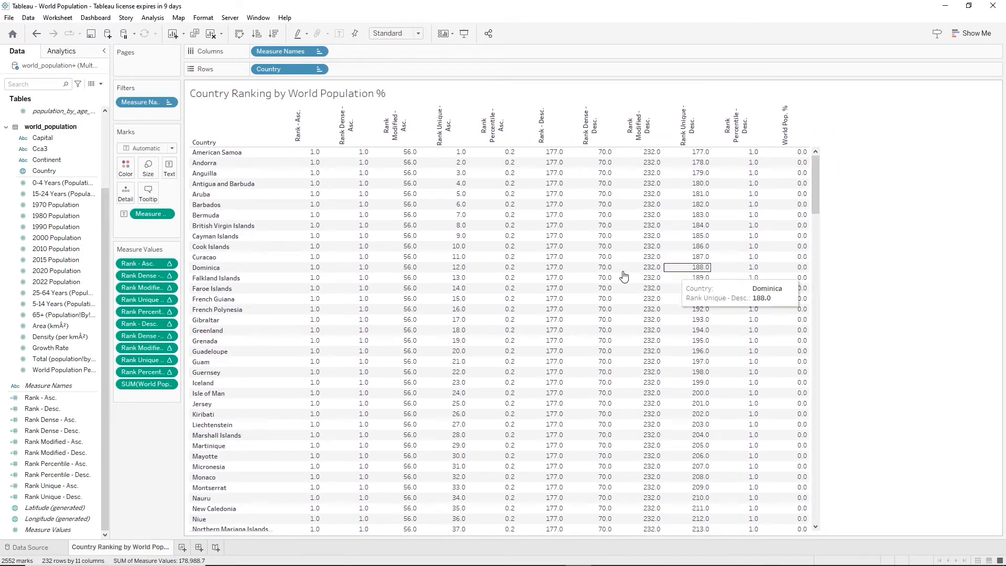
pyautogui.rightClick(313, 153)
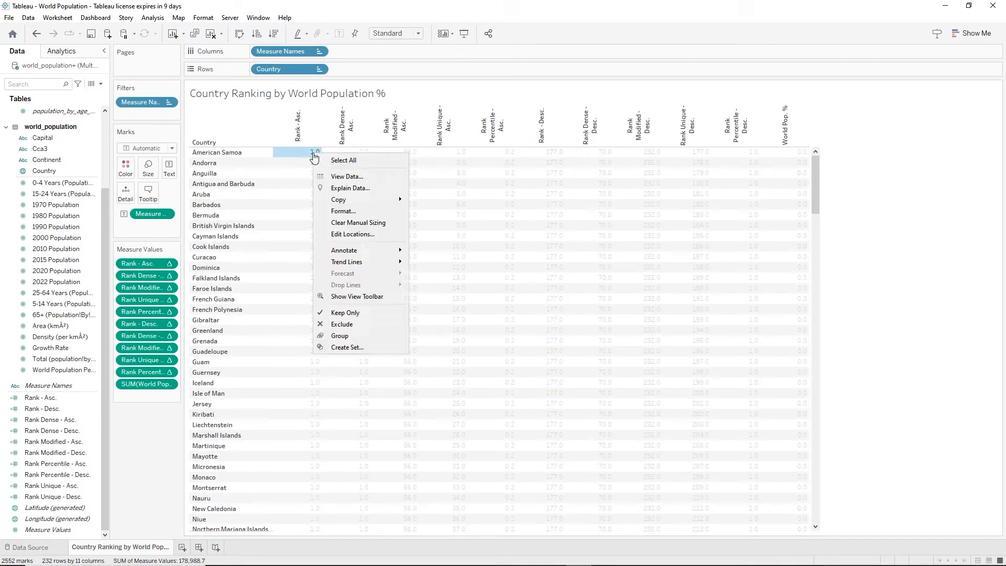
pyautogui.click(347, 212)
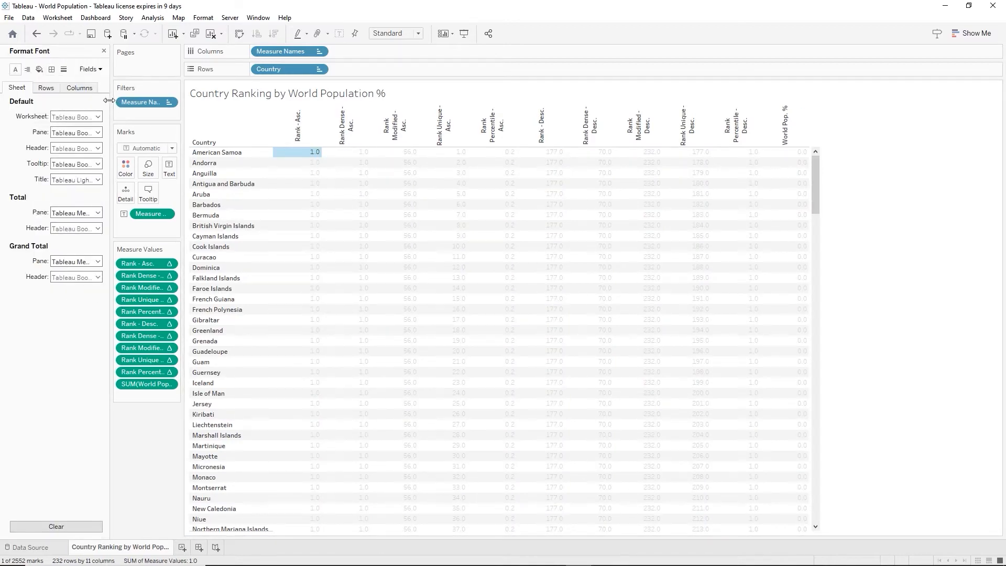
pyautogui.click(90, 70)
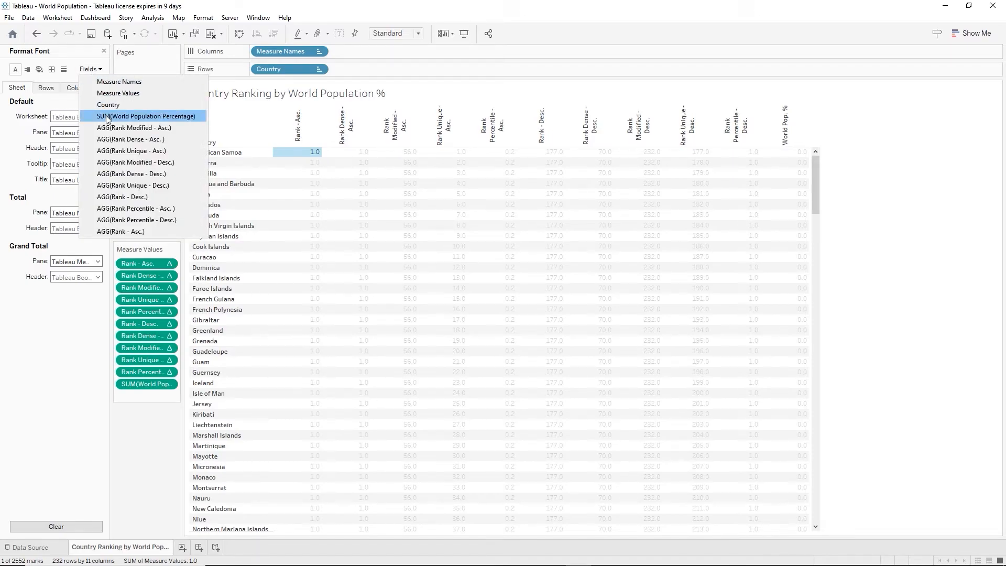
pyautogui.click(106, 115)
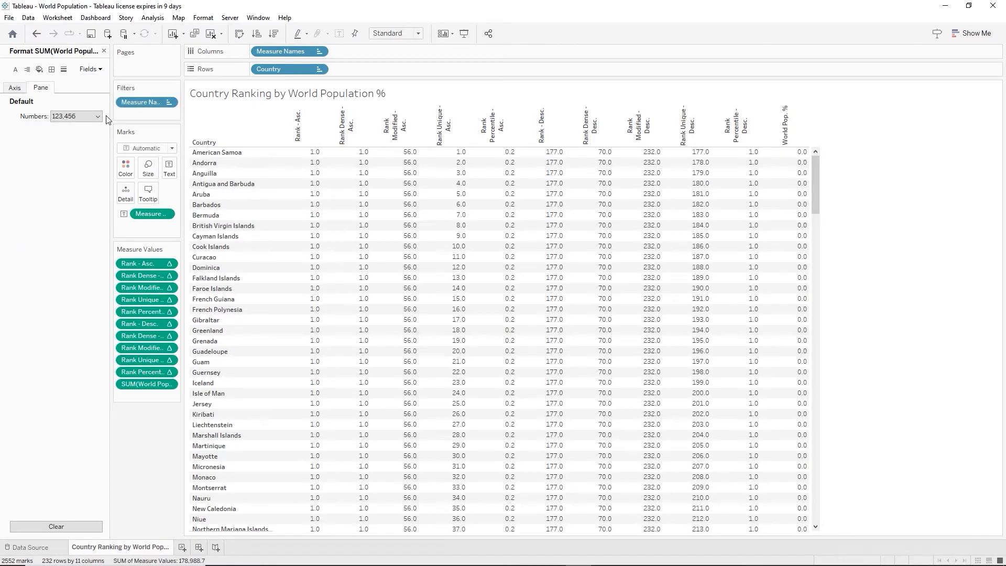
pyautogui.click(98, 117)
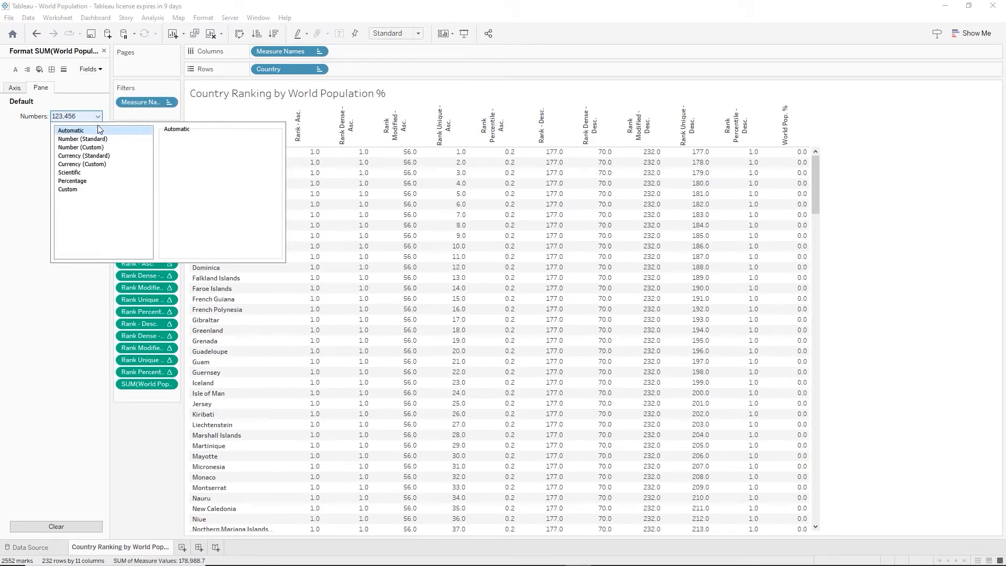
pyautogui.click(192, 153)
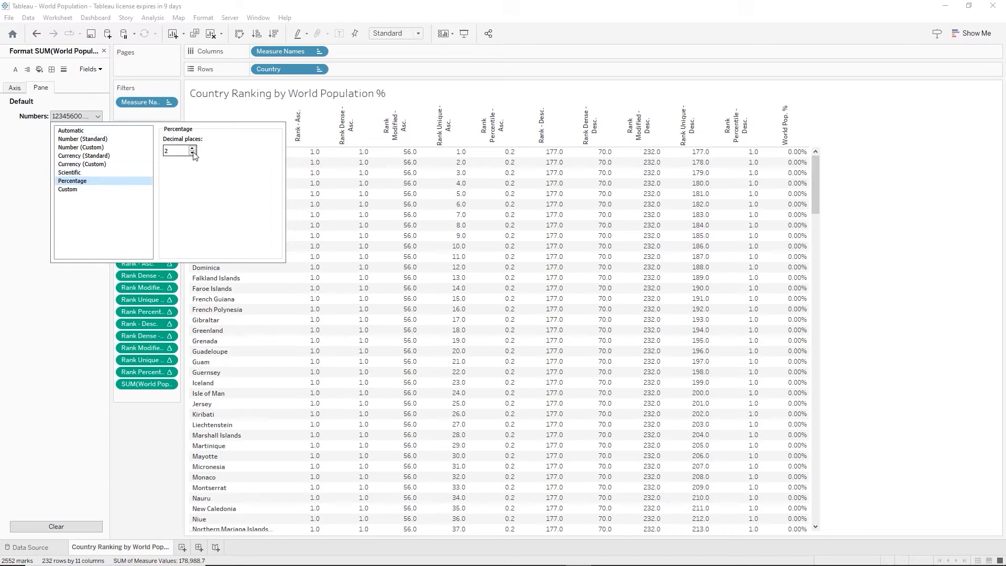
pyautogui.click(192, 153)
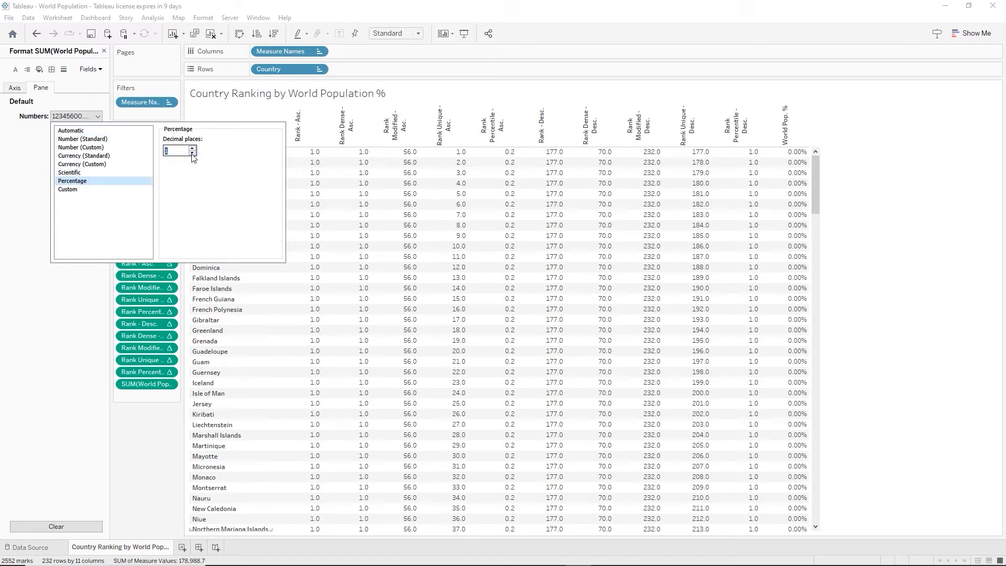
pyautogui.click(29, 147)
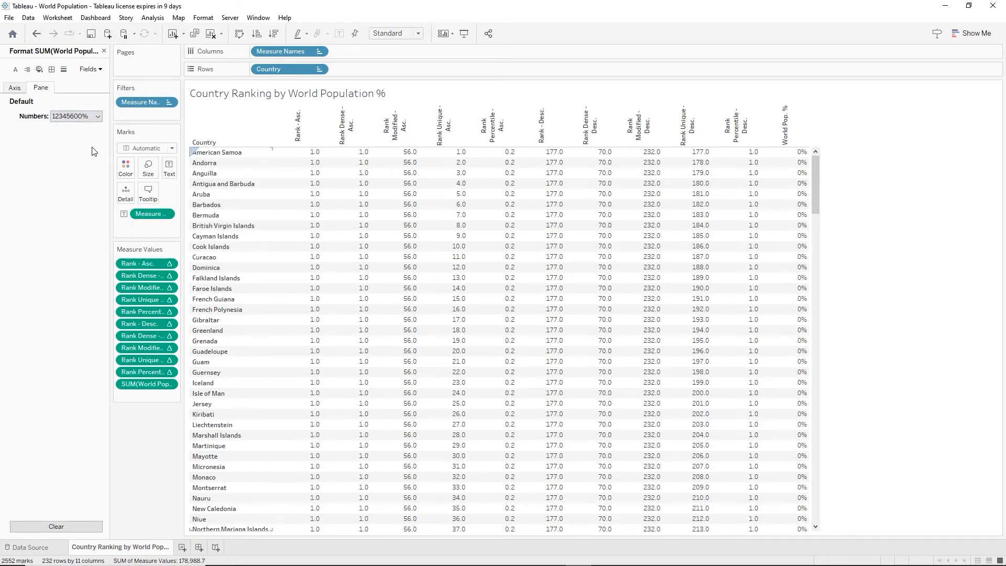
# Set the number format of the Rank Modified - Asc. field to Number (Standard)
pyautogui.click(99, 72)
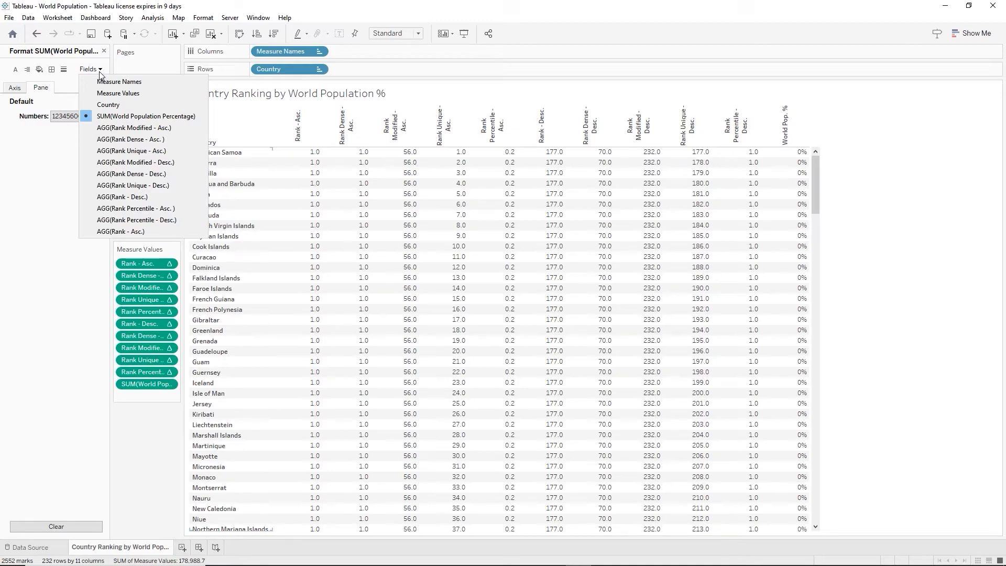
pyautogui.click(104, 129)
pyautogui.click(97, 116)
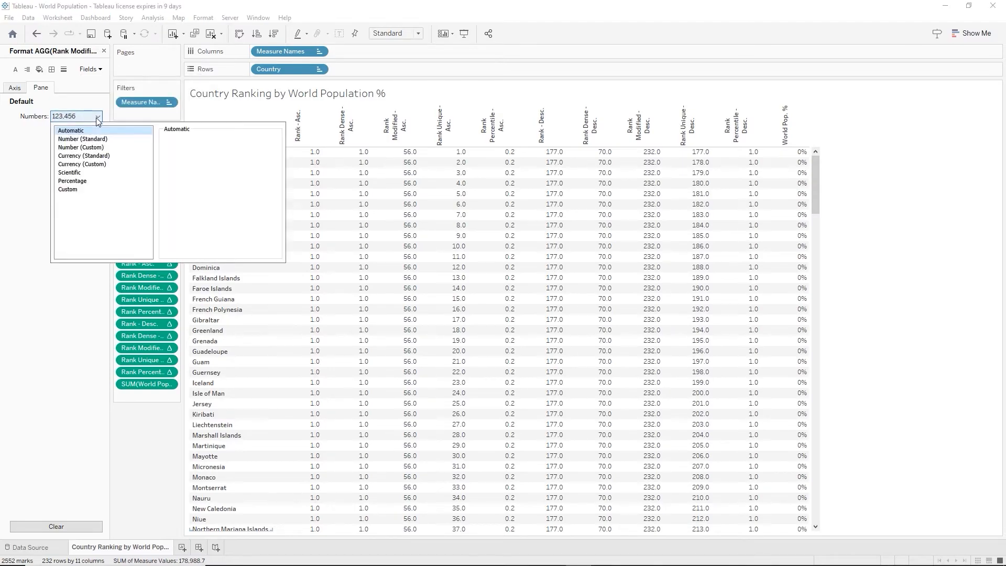
pyautogui.click(81, 139)
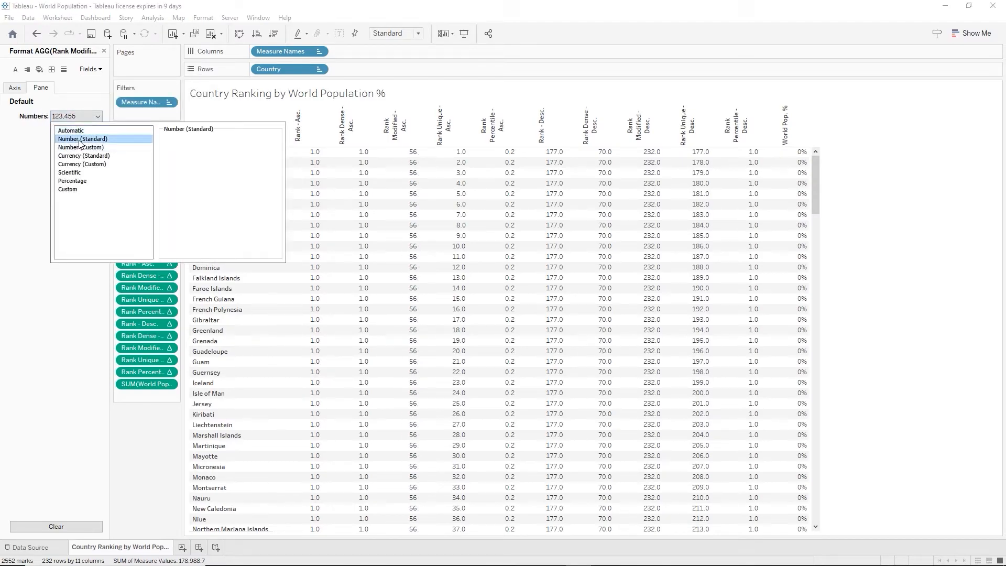
# Set the number format of the Rank Dense - Asc. field to Number (Standard)
pyautogui.click(99, 72)
pyautogui.click(98, 70)
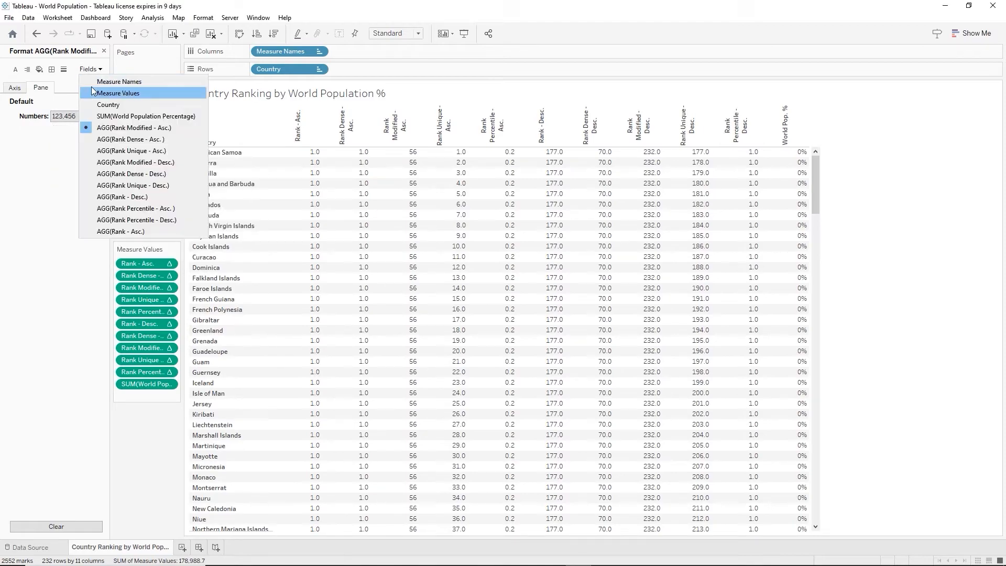
pyautogui.click(110, 140)
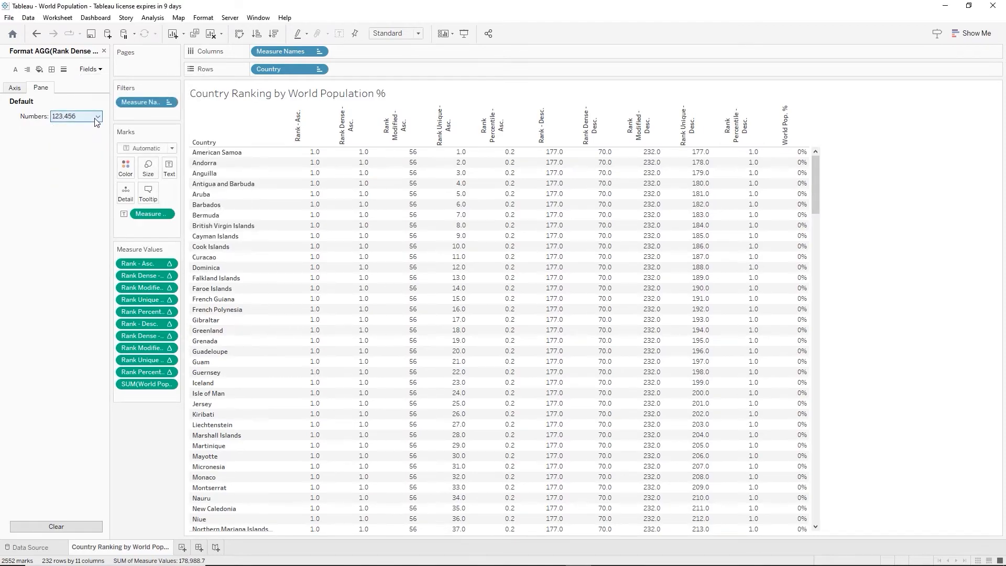
pyautogui.click(95, 117)
pyautogui.click(83, 139)
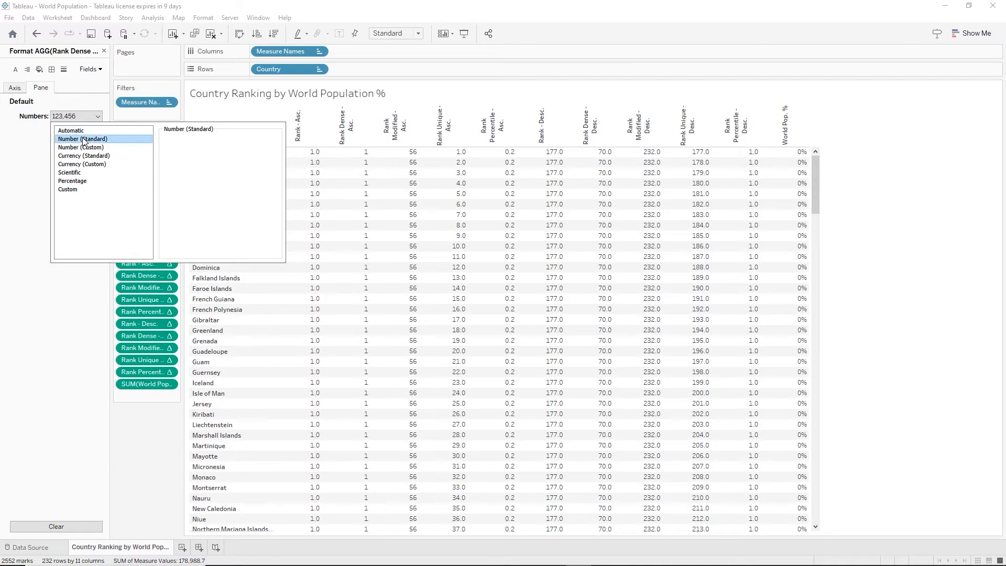
# Format Rank Percentile - Desc. as a percentage with 0 decimal places and Rank - Asc. as Number (Standard)
pyautogui.click(100, 70)
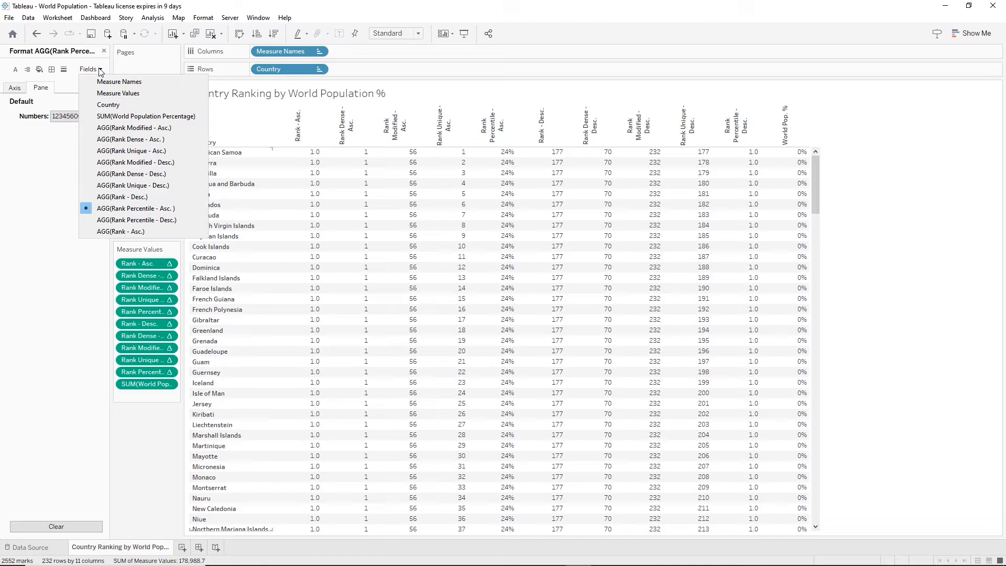
pyautogui.click(136, 220)
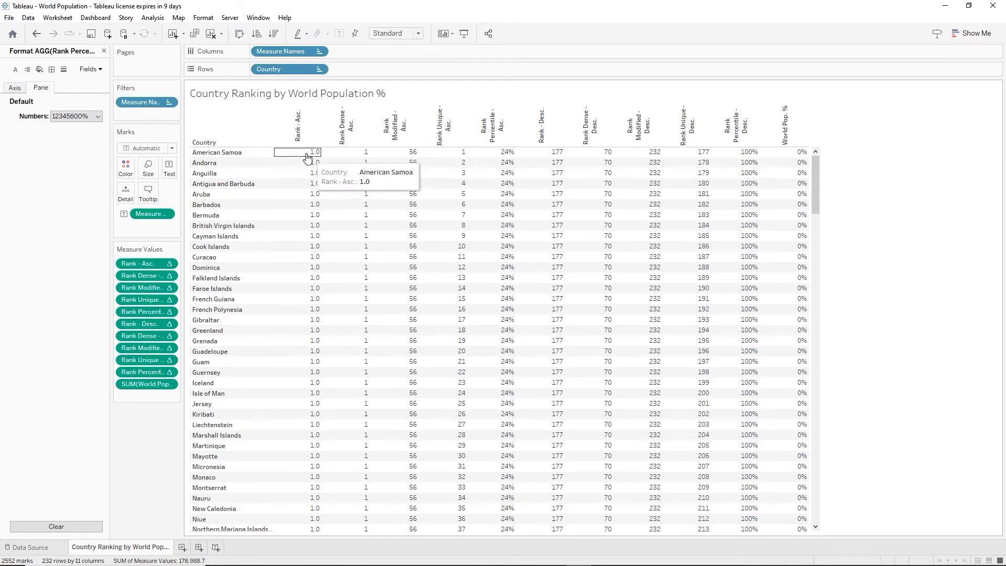
pyautogui.click(90, 69)
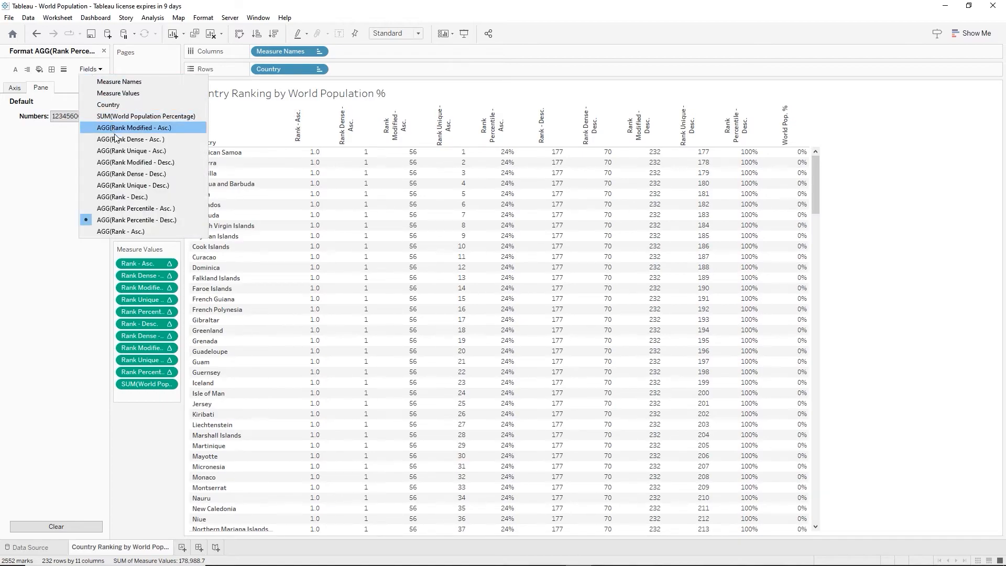
pyautogui.click(147, 232)
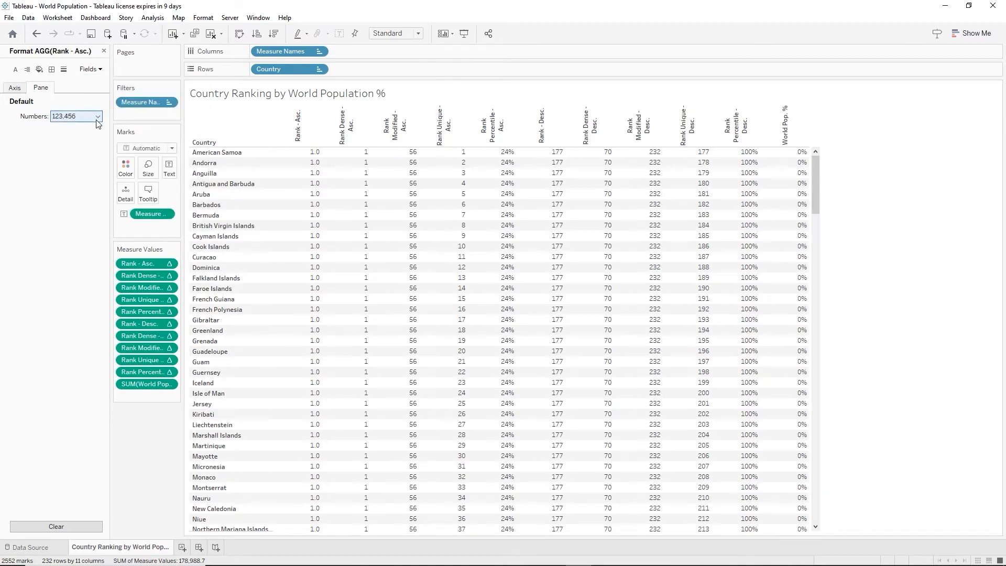
pyautogui.click(93, 115)
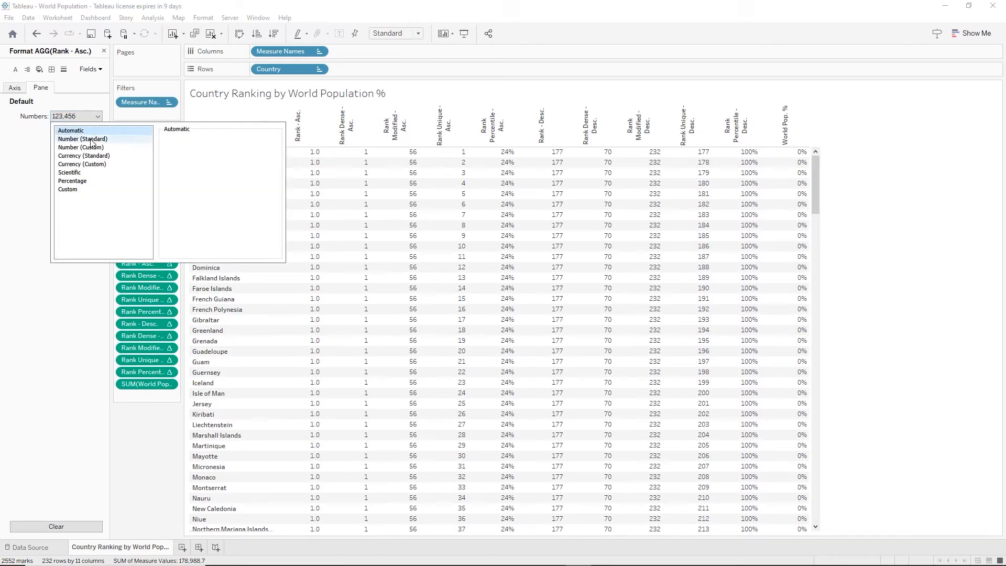
pyautogui.click(91, 139)
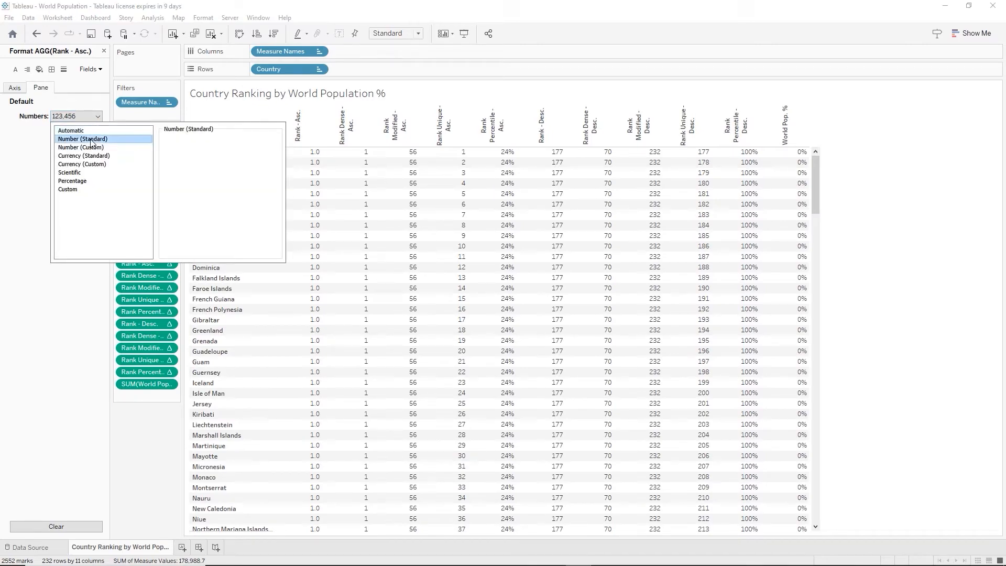
pyautogui.click(44, 285)
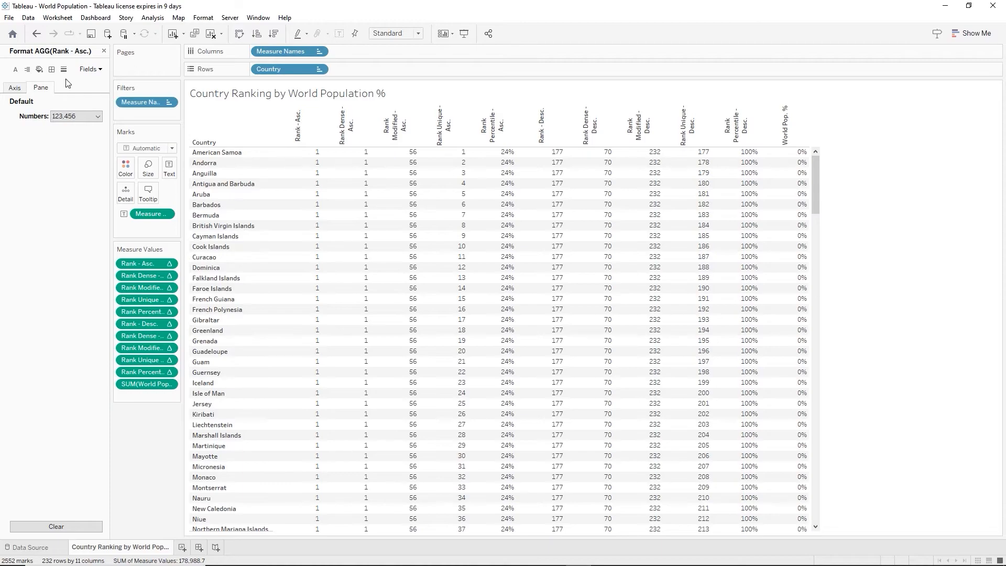
pyautogui.click(90, 70)
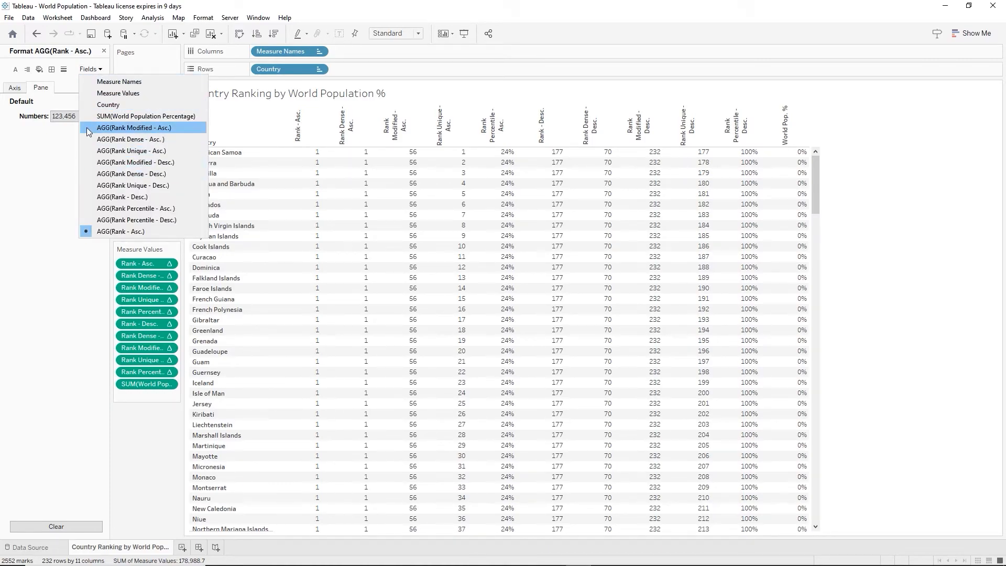
pyautogui.click(46, 174)
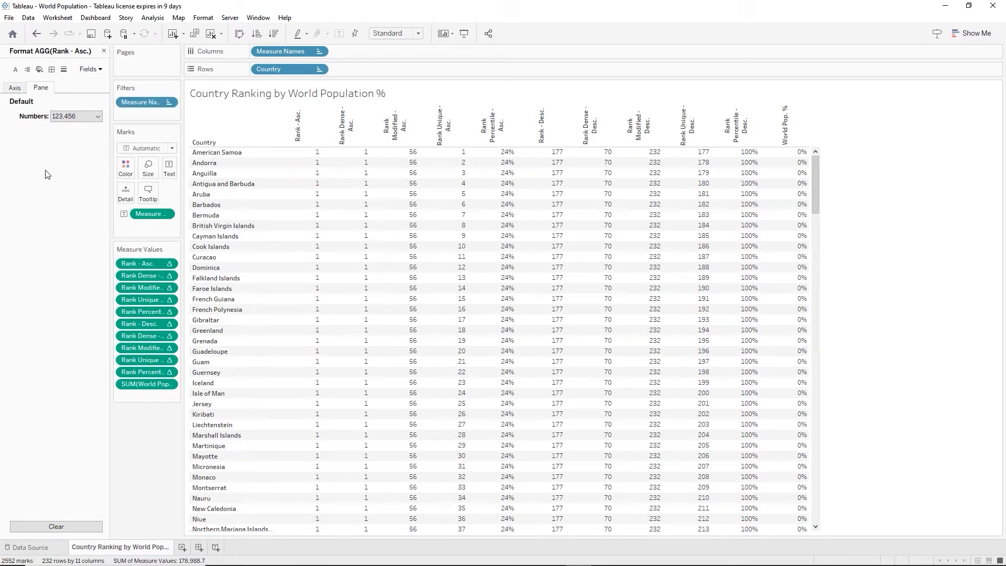
# Shade the whole worksheet background medium gray
pyautogui.click(39, 70)
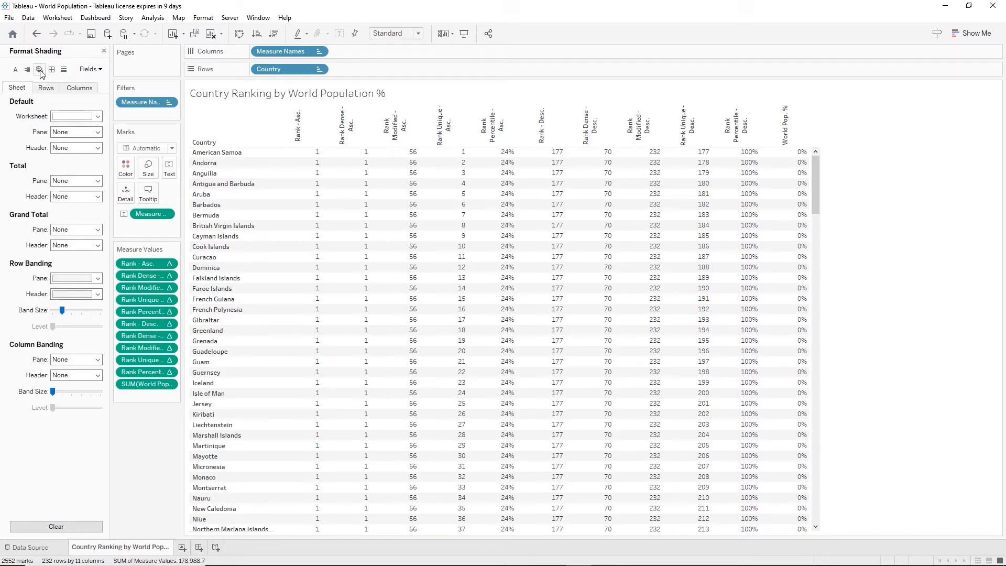
pyautogui.click(97, 117)
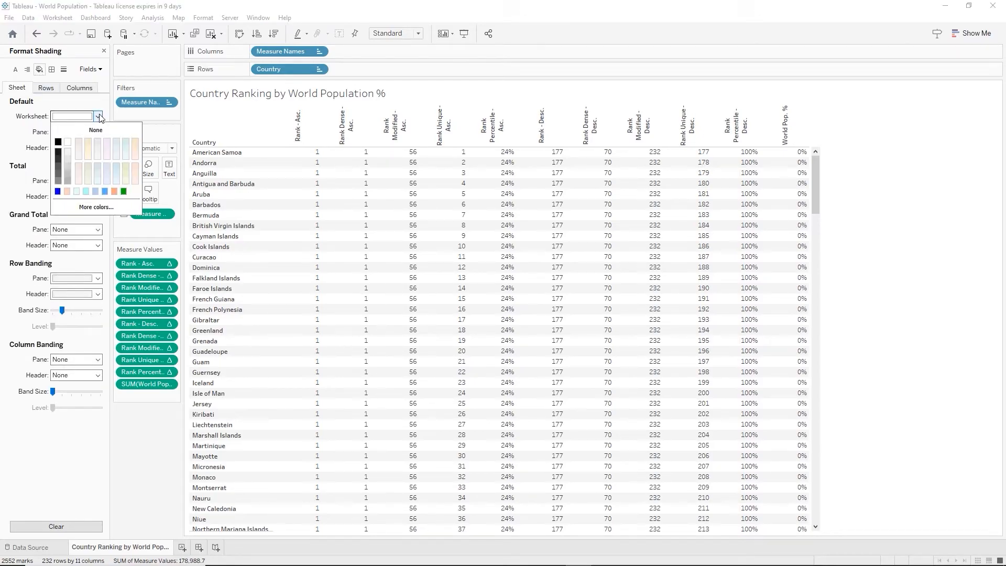
pyautogui.click(57, 181)
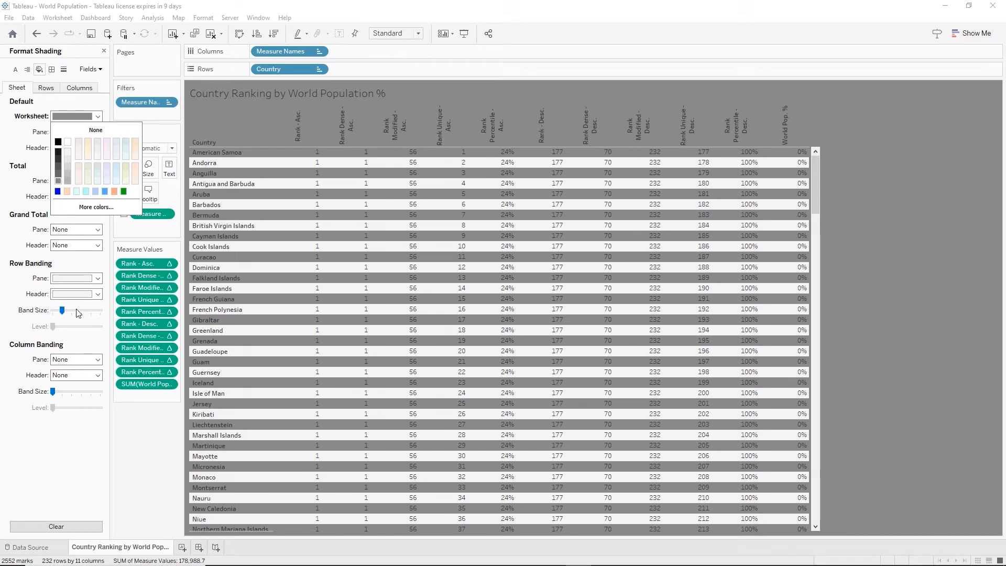
# Remove the row banding from the table by setting both its pane and header shading to None
pyautogui.click(98, 279)
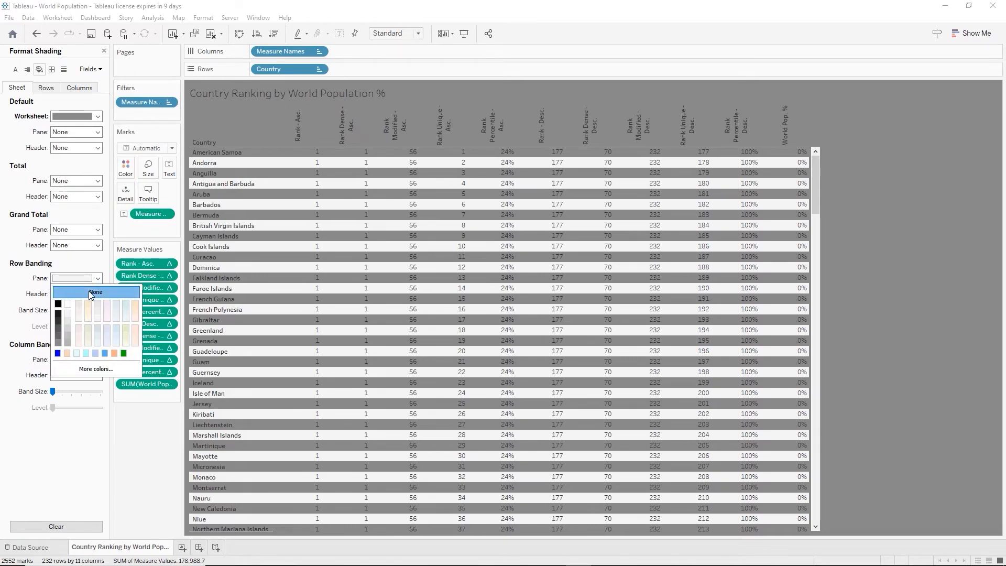
pyautogui.click(89, 291)
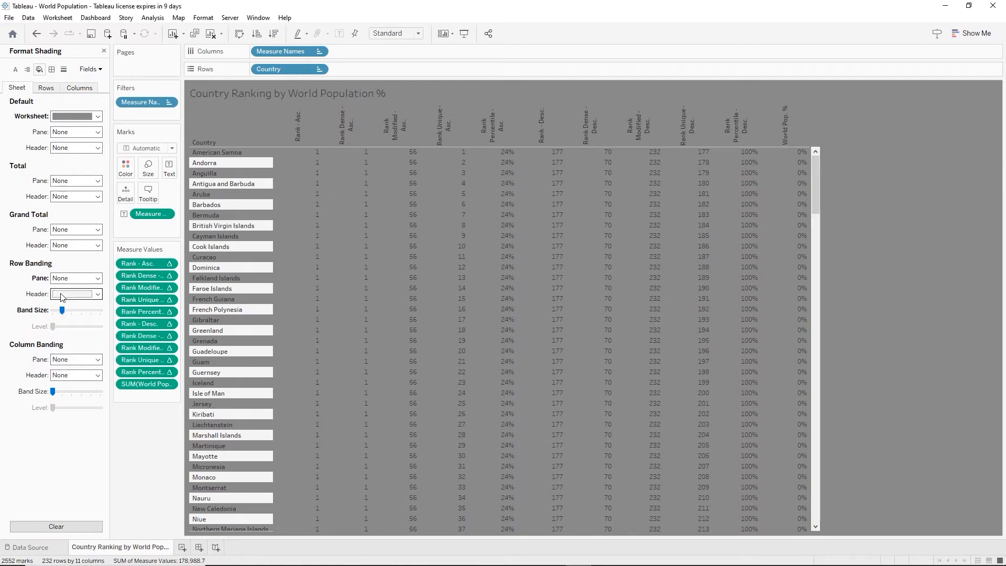
pyautogui.click(98, 294)
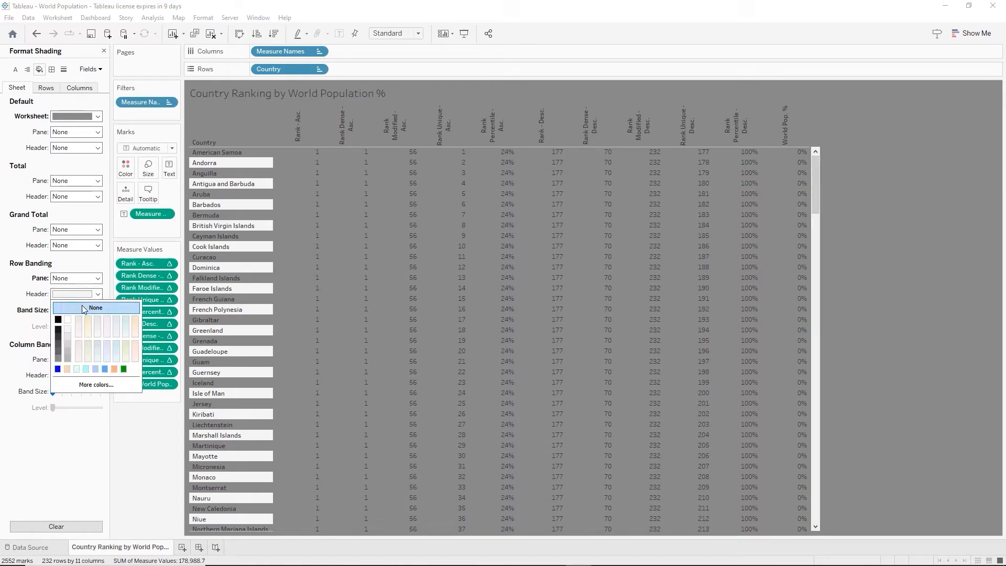
pyautogui.click(84, 308)
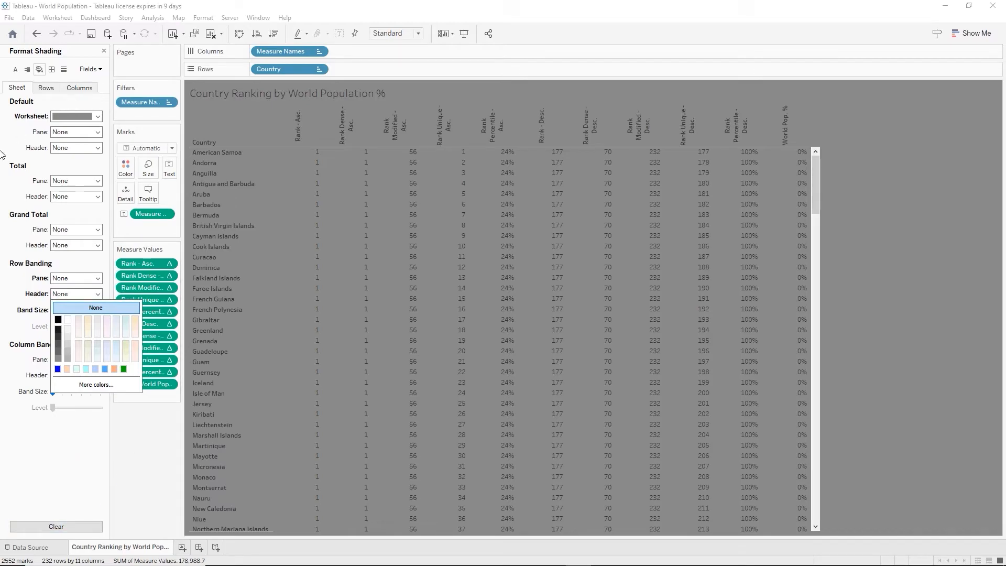
# Format the default worksheet font as white and bold
pyautogui.click(16, 75)
pyautogui.click(15, 75)
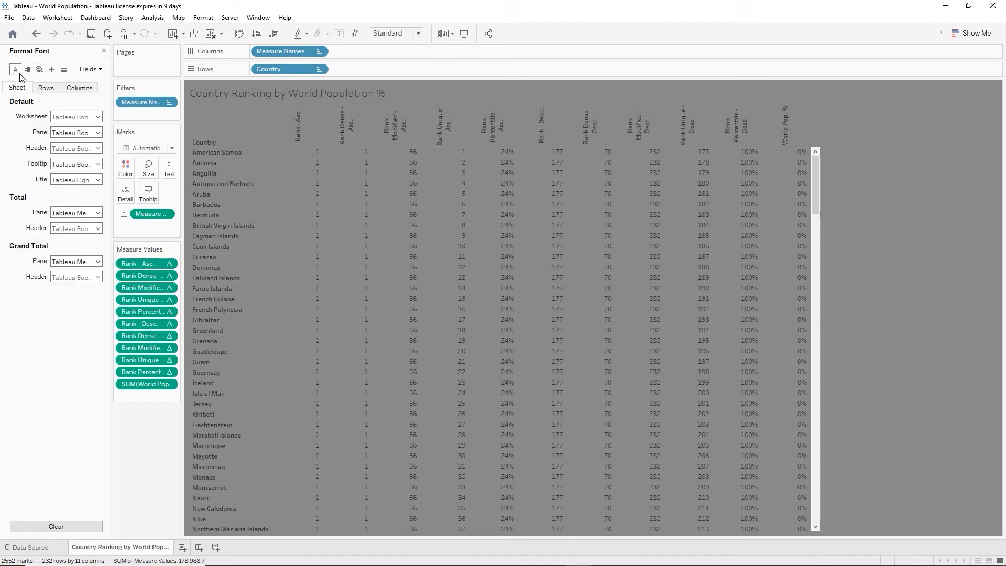
pyautogui.click(97, 118)
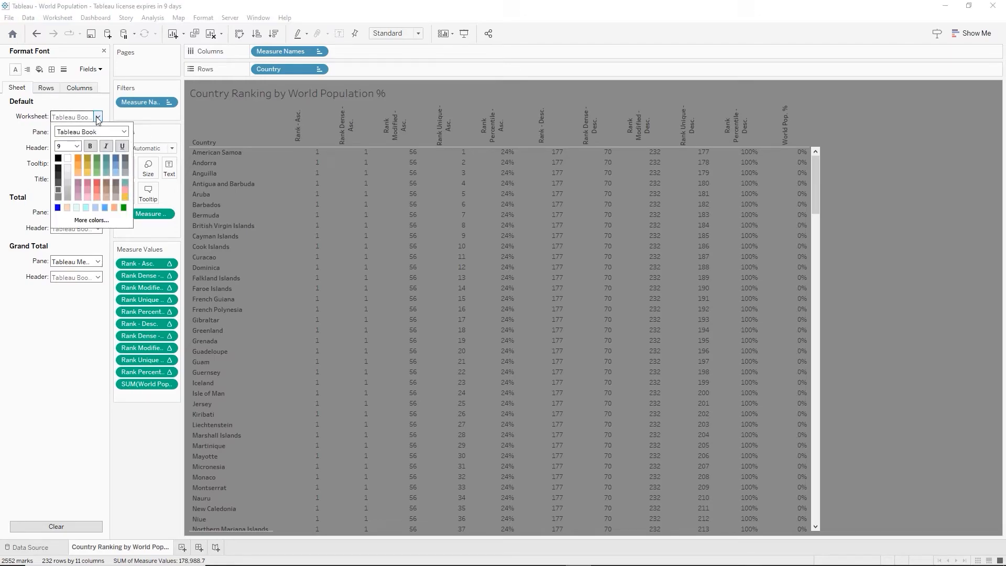
pyautogui.click(68, 159)
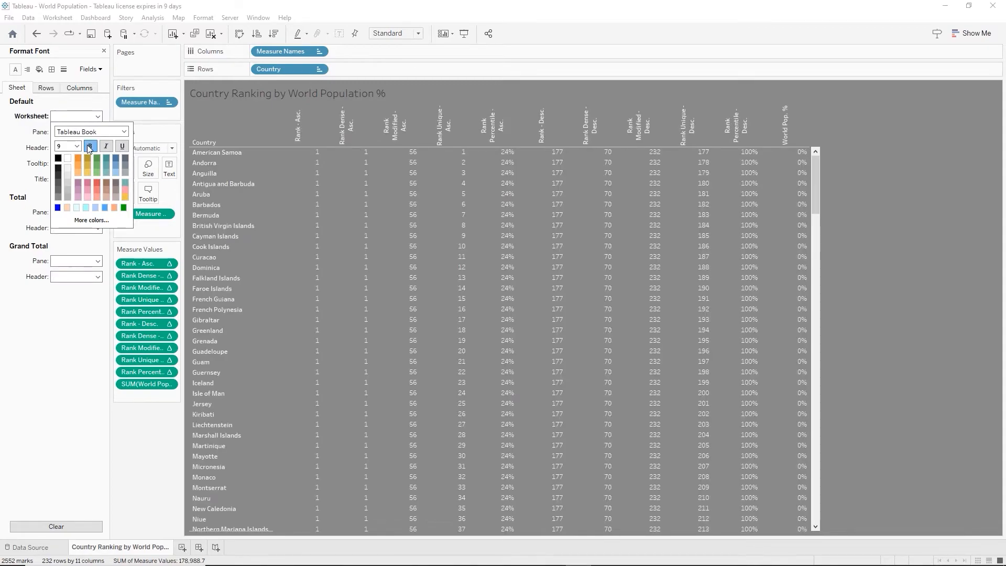
pyautogui.click(89, 146)
# Make the sheet title's text bold and white
pyautogui.doubleClick(257, 97)
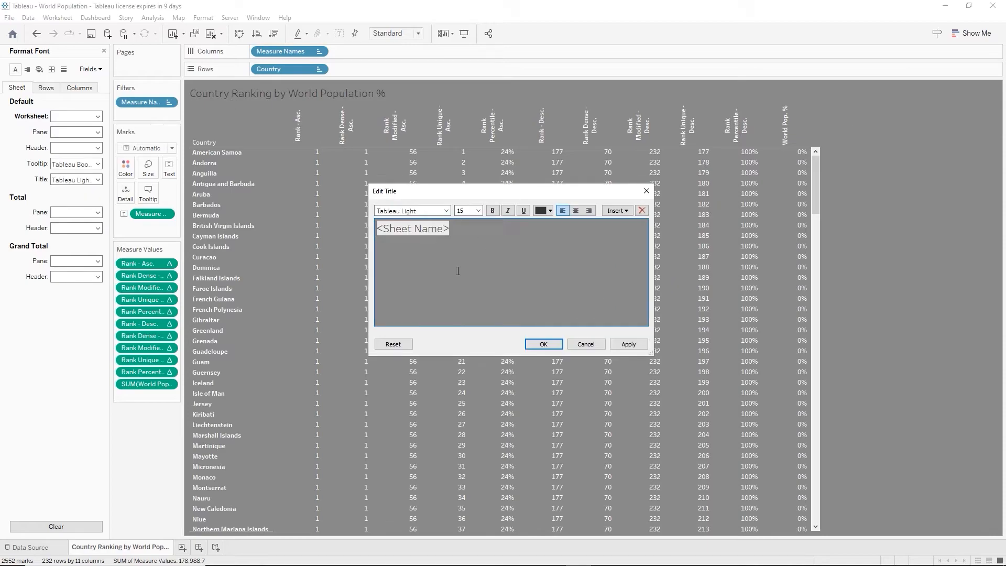
pyautogui.hotkey('ctrl', 'a')
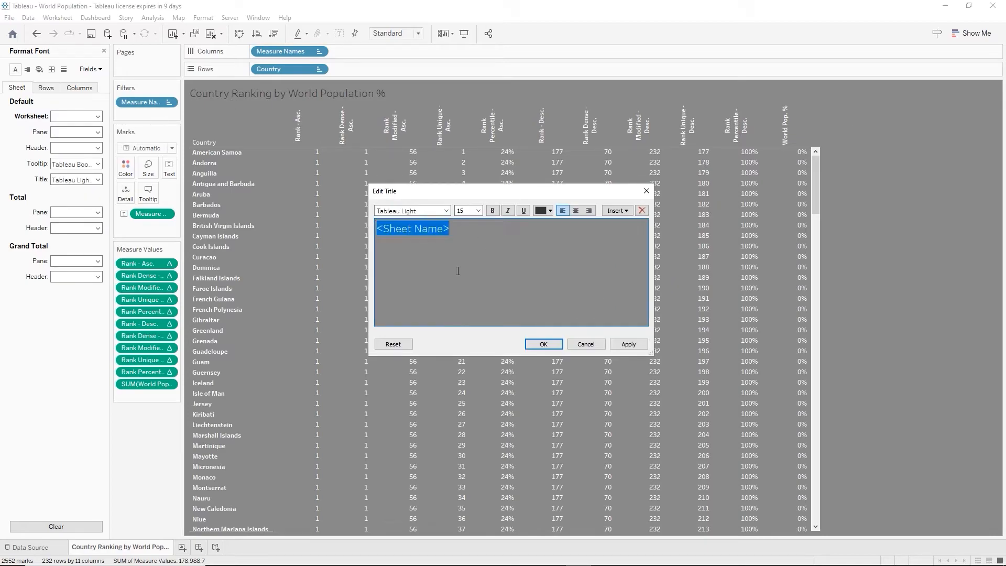
pyautogui.click(492, 210)
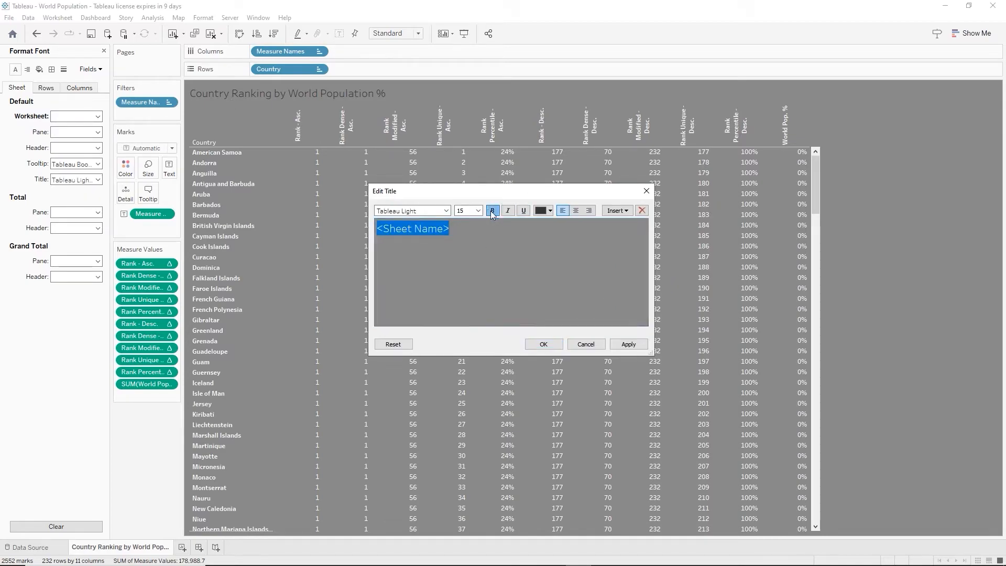
pyautogui.click(550, 211)
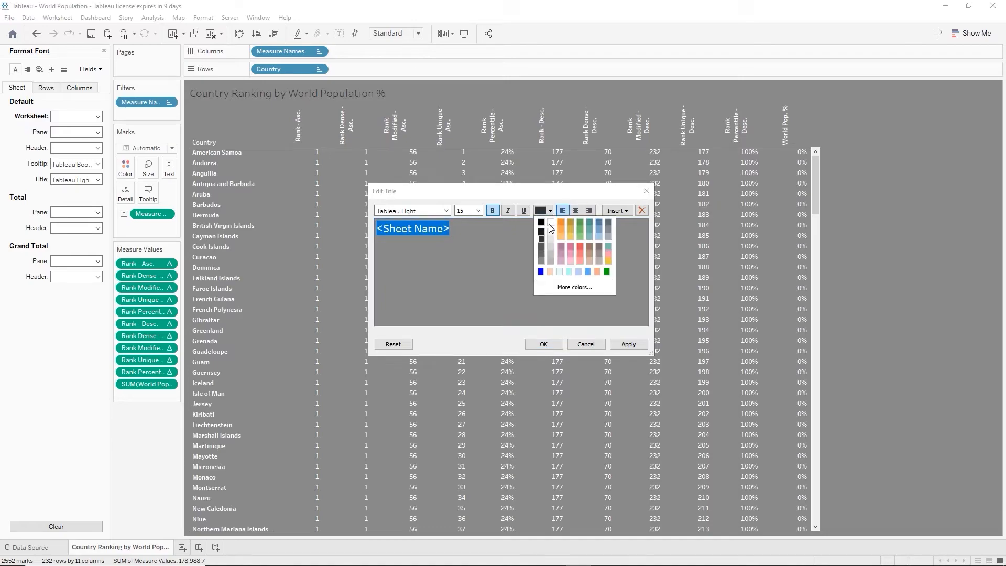
pyautogui.click(550, 223)
pyautogui.click(553, 345)
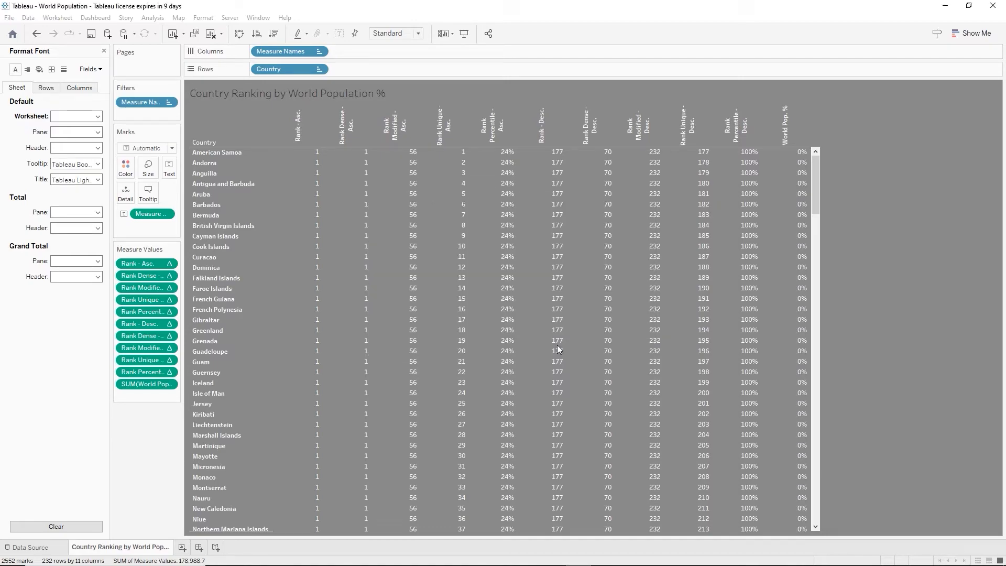
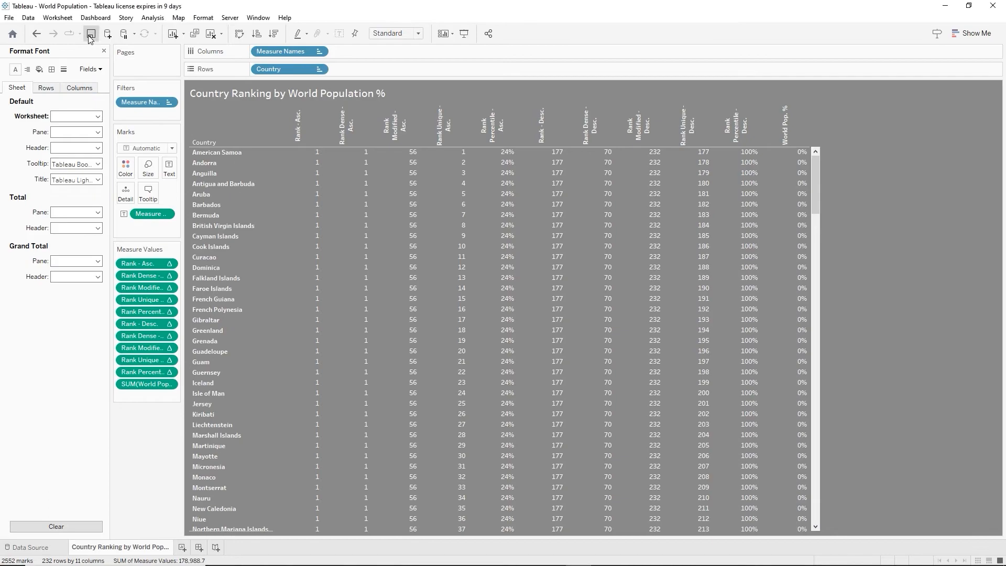
# Add a new worksheet and rename it "Impact of Growth Rate on Density by Country"
pyautogui.click(183, 548)
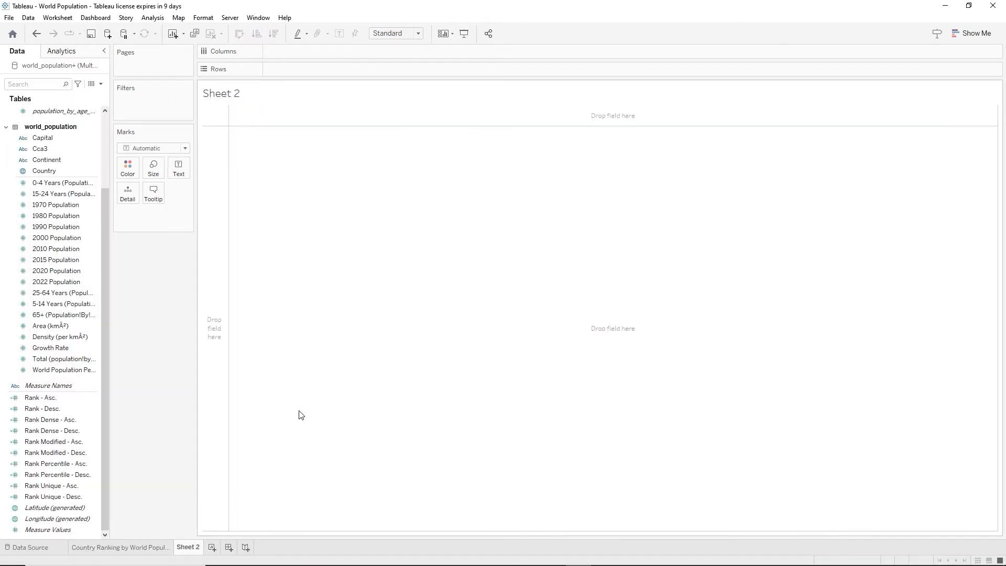
pyautogui.doubleClick(186, 548)
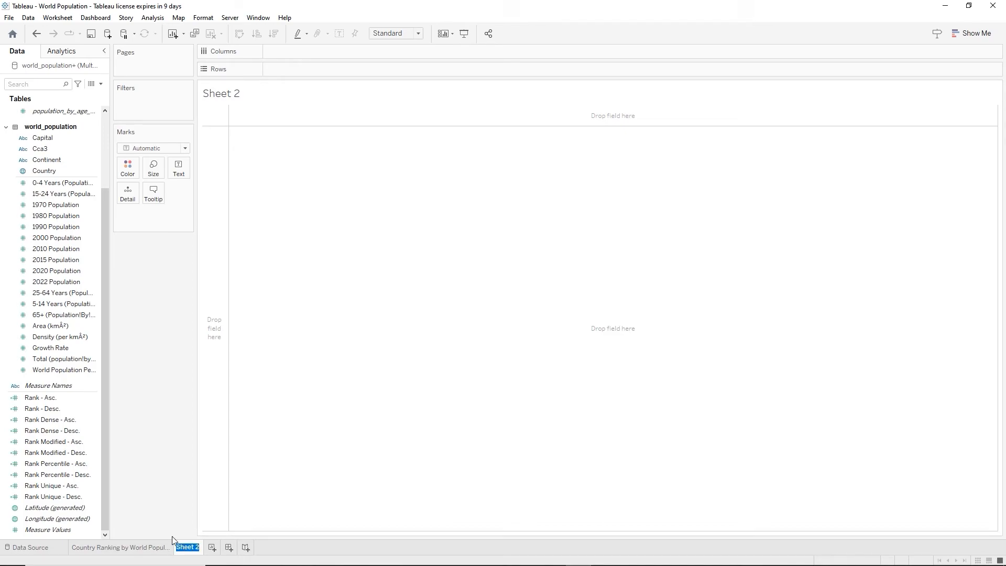
pyautogui.write('Impact o')
pyautogui.write('f Growth R')
pyautogui.write('ate on Densi')
pyautogui.write('ty by Cou')
pyautogui.write('ntry')
pyautogui.press('Return')
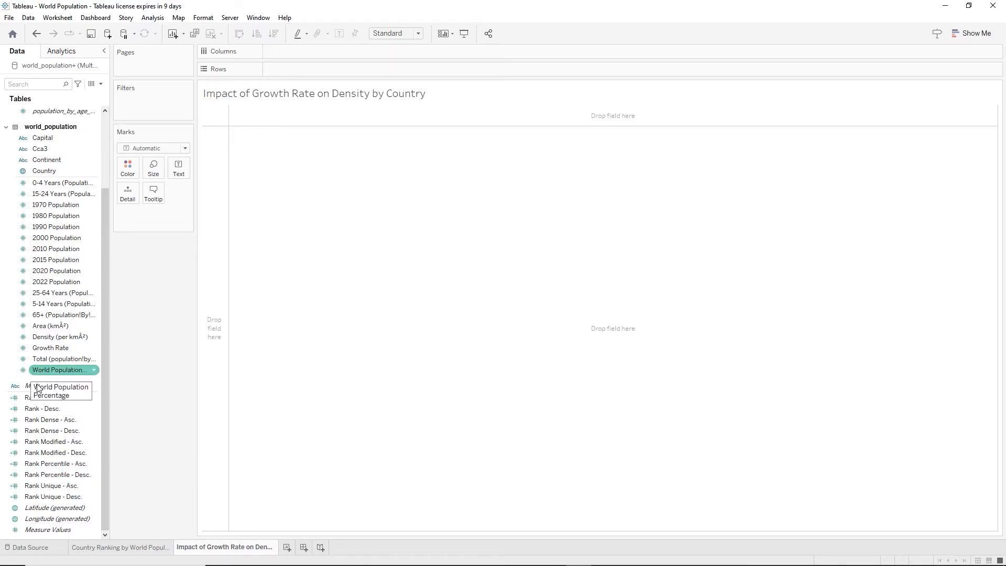
# Place Density (per km²) on Columns and Growth Rate on Rows, and swap the two axes
pyautogui.click(56, 338)
pyautogui.moveTo(58, 339); pyautogui.dragTo(293, 52)
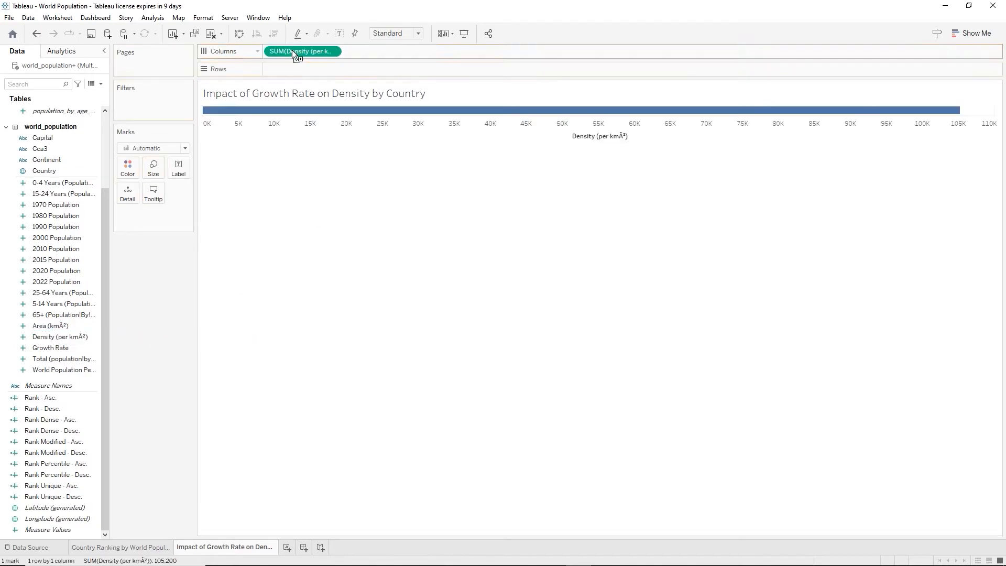
pyautogui.click(65, 349)
pyautogui.moveTo(65, 353); pyautogui.dragTo(300, 67)
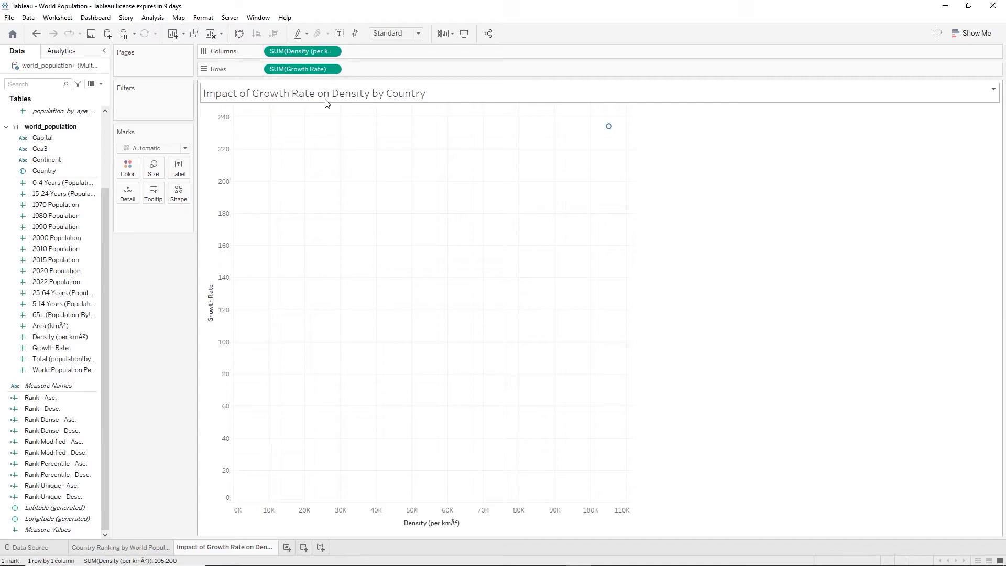
pyautogui.hotkey('ctrl', 'w')
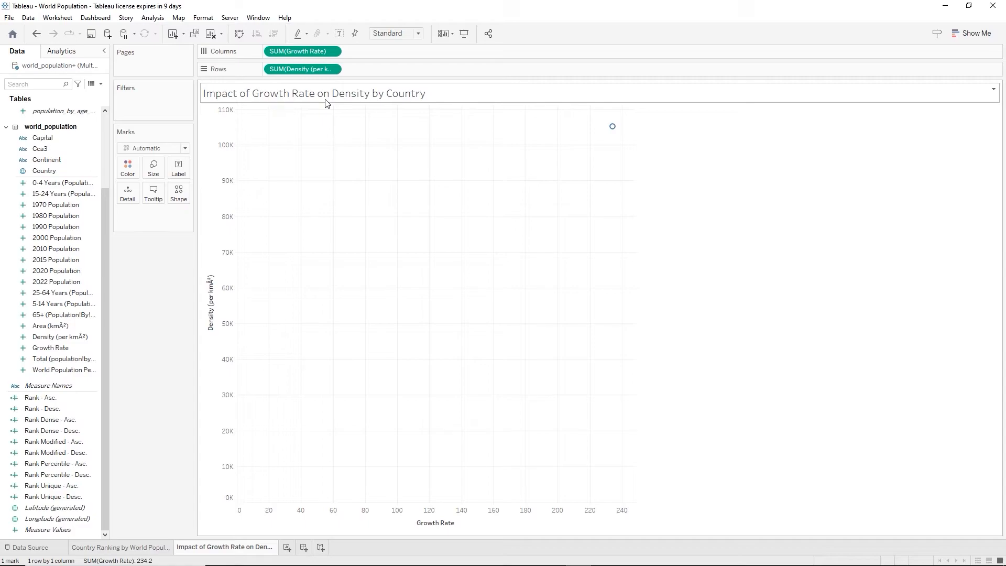
# Split the scatter plot marks by Country and color them by Continent
pyautogui.moveTo(44, 171); pyautogui.dragTo(369, 204)
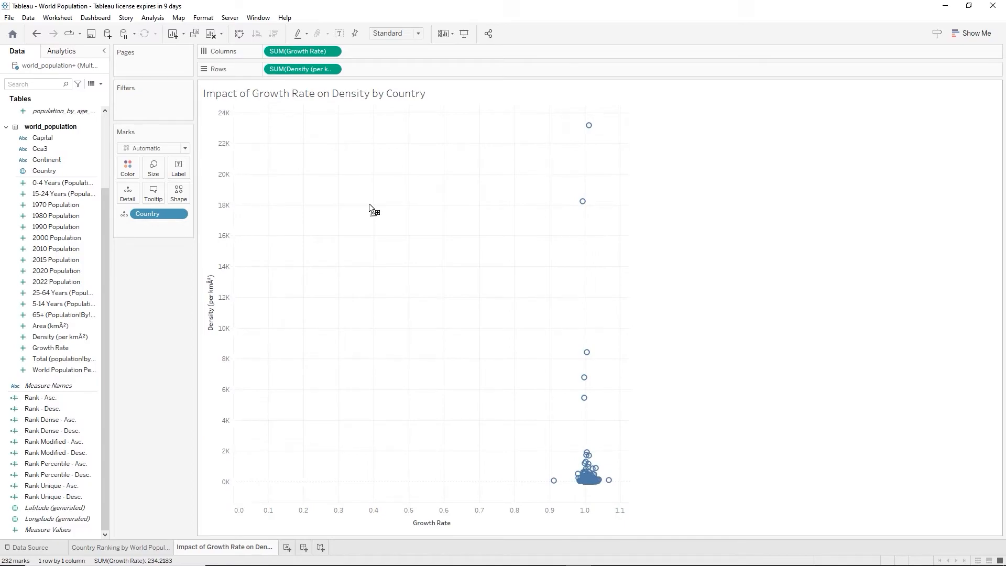
pyautogui.click(45, 160)
pyautogui.moveTo(45, 162); pyautogui.dragTo(128, 175)
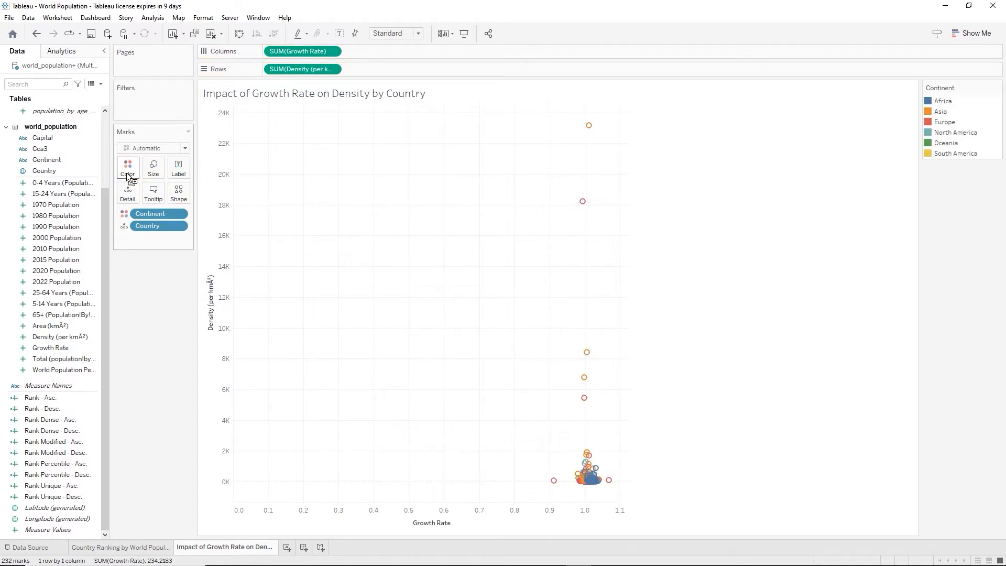
# Fit the scatter plot to Entire View and show its trend lines
pyautogui.click(418, 34)
pyautogui.click(402, 71)
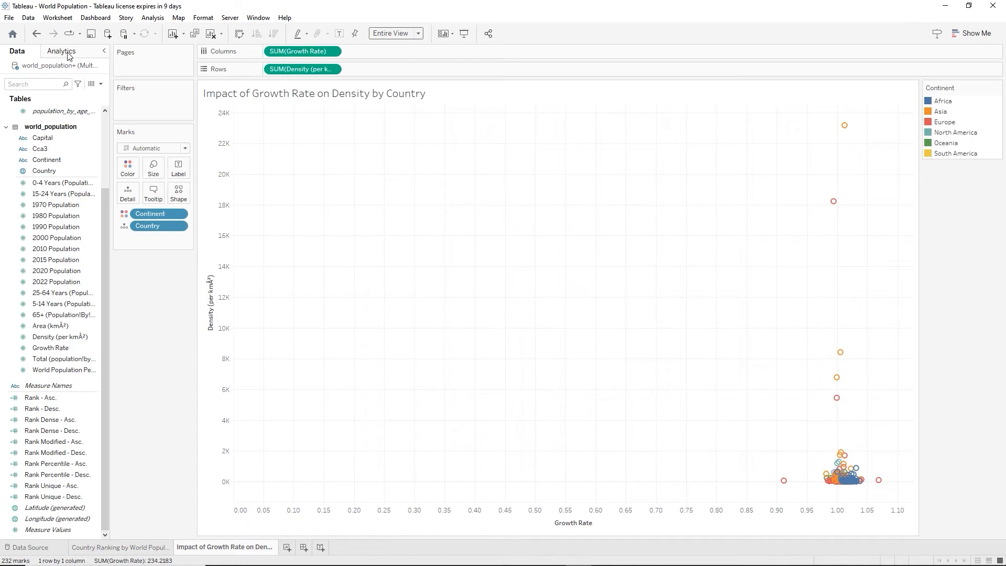
pyautogui.click(154, 19)
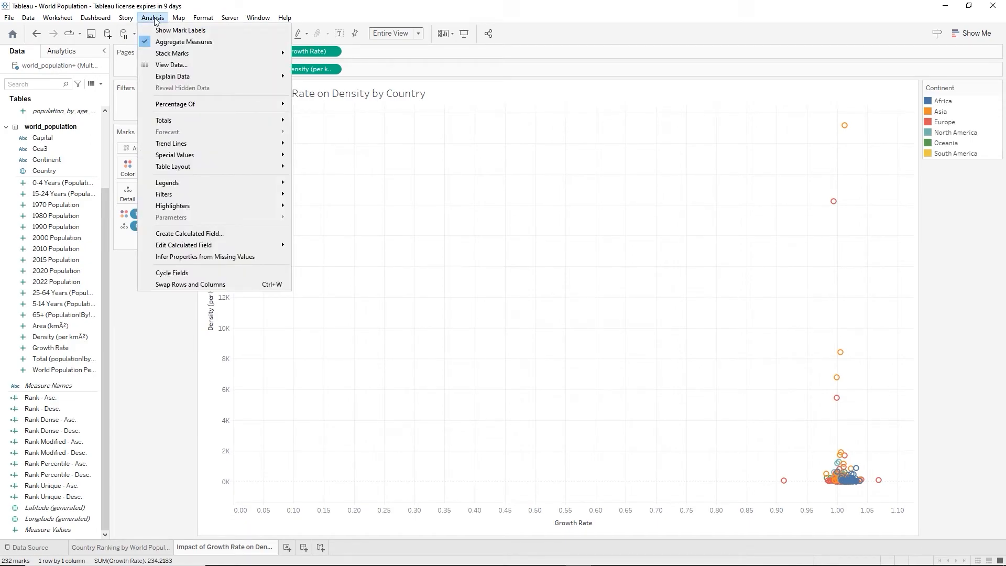
pyautogui.moveTo(179, 144)
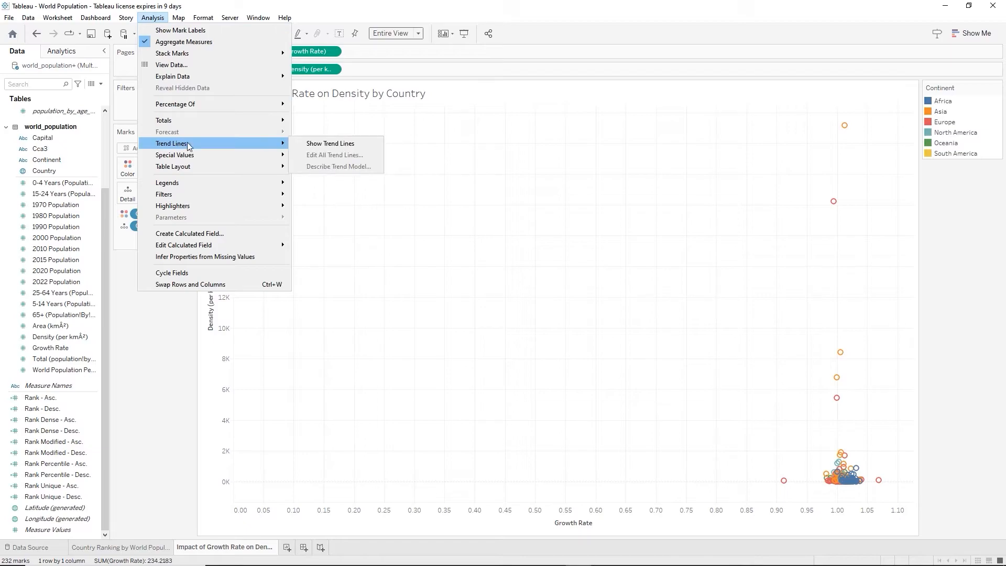
pyautogui.click(334, 143)
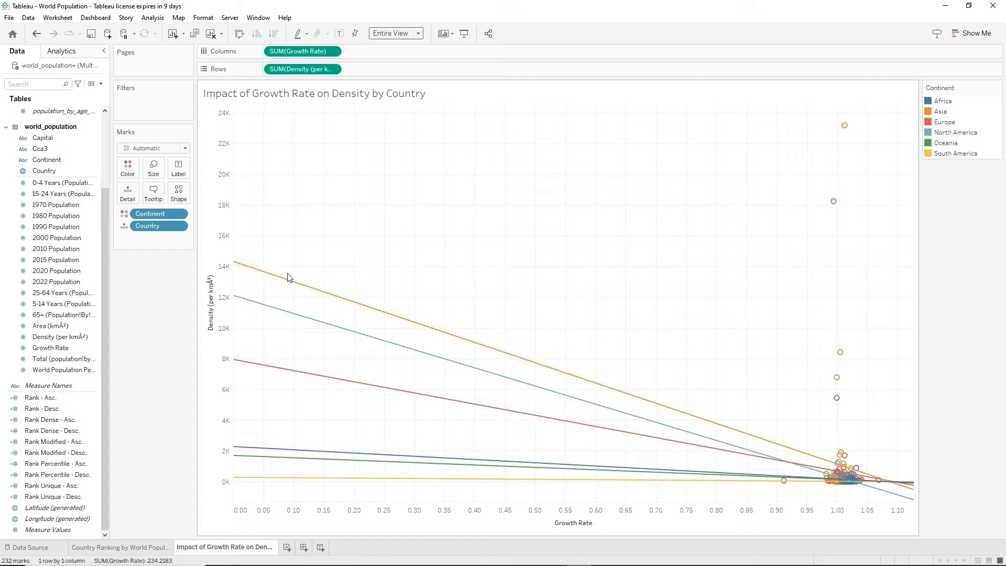
pyautogui.moveTo(290, 282)
pyautogui.moveTo(299, 374)
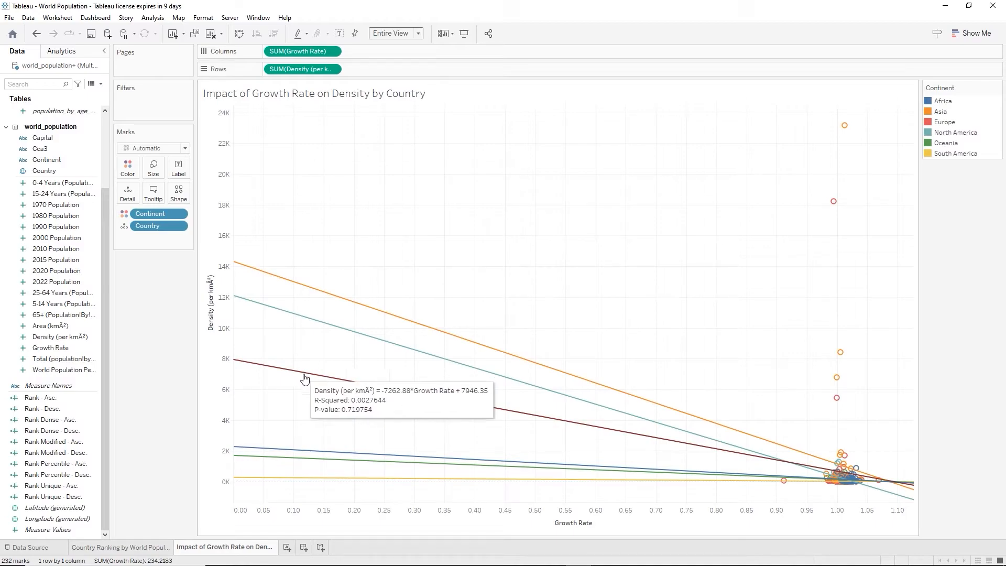
pyautogui.moveTo(292, 452)
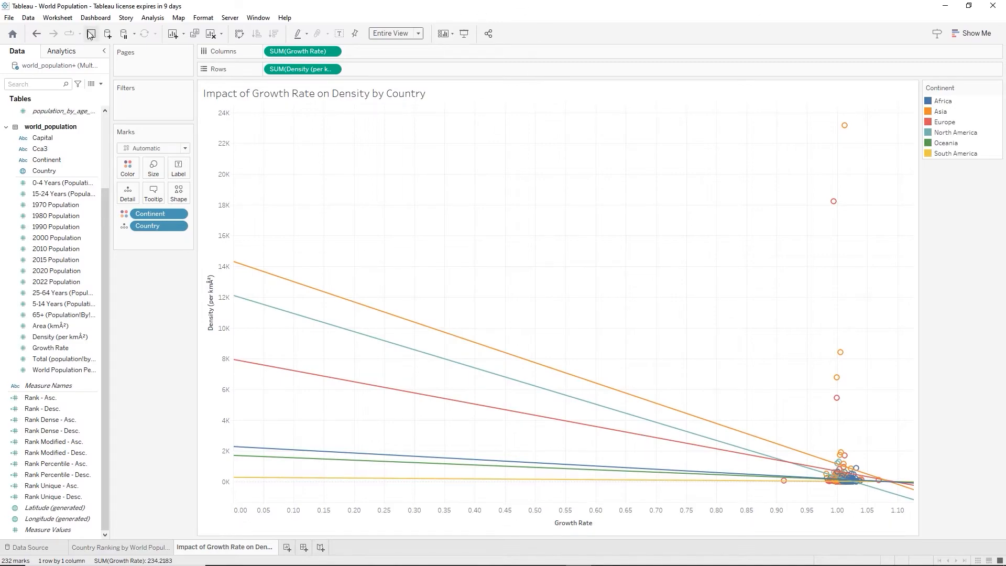
# Add a new worksheet and filter Measure Names to only the eight population measures from 1970 Population through 2022 Population
pyautogui.click(287, 547)
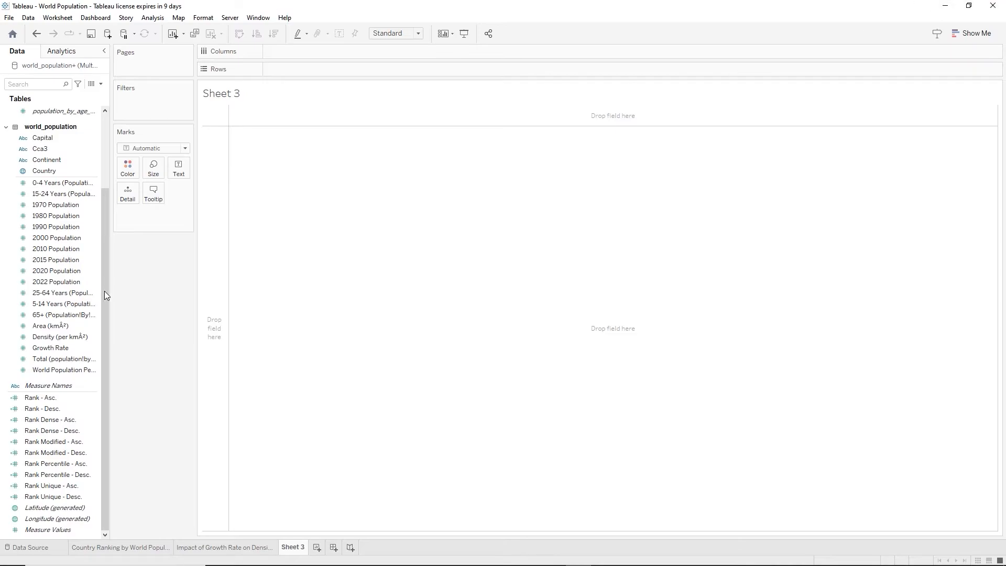
pyautogui.click(99, 371)
pyautogui.moveTo(58, 386); pyautogui.dragTo(165, 100)
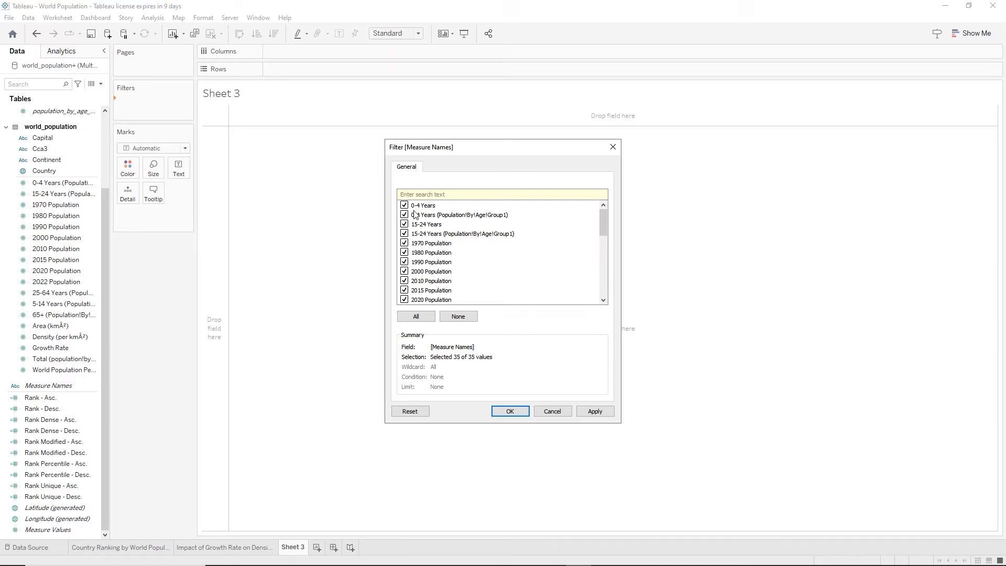
pyautogui.click(458, 316)
pyautogui.click(404, 245)
pyautogui.click(405, 291)
pyautogui.click(405, 300)
pyautogui.moveTo(605, 231); pyautogui.dragTo(604, 244)
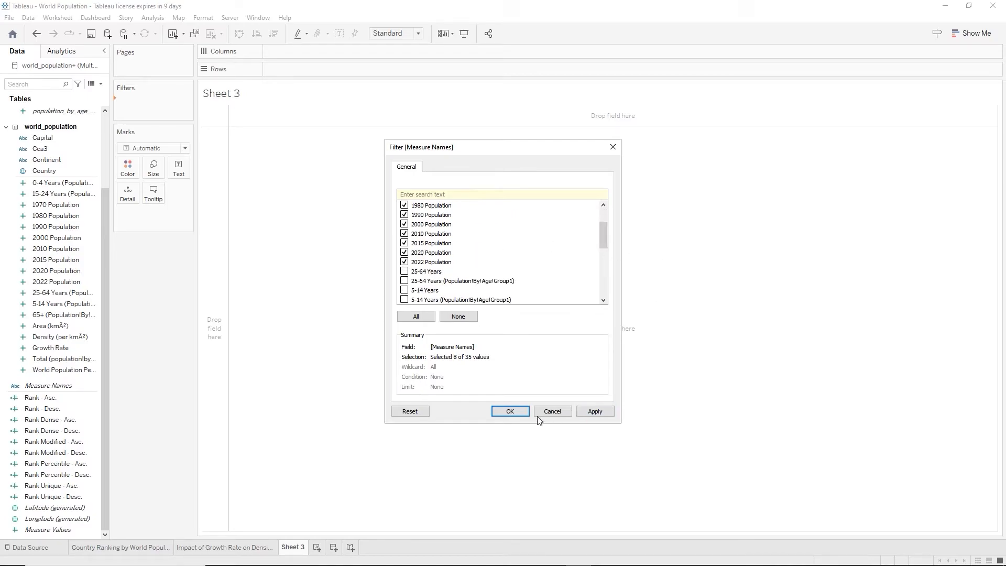
pyautogui.click(514, 412)
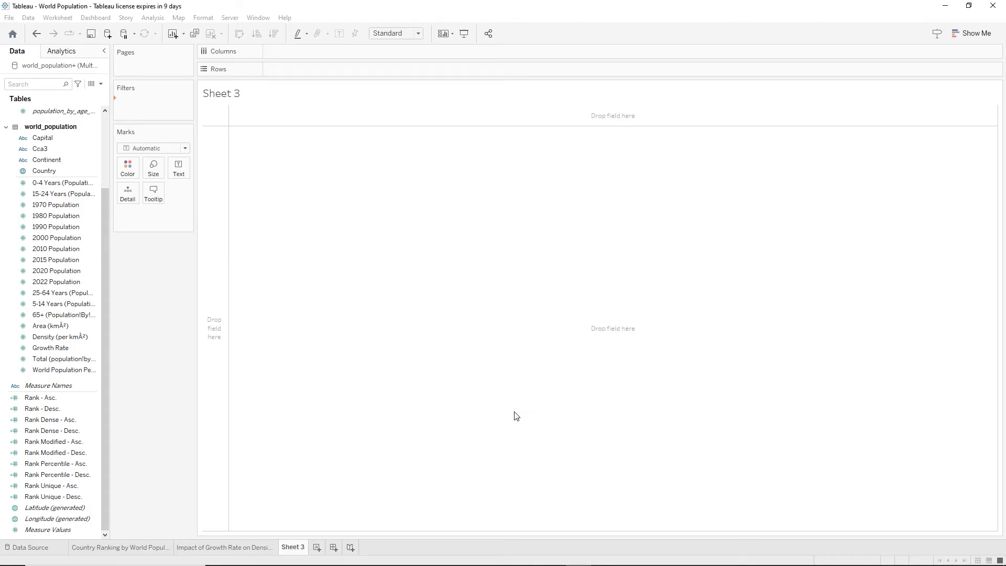
# Build a text table with Continent on Rows, Measure Names on Columns, and Measure Values as the cell text
pyautogui.click(76, 171)
pyautogui.moveTo(50, 159); pyautogui.dragTo(294, 71)
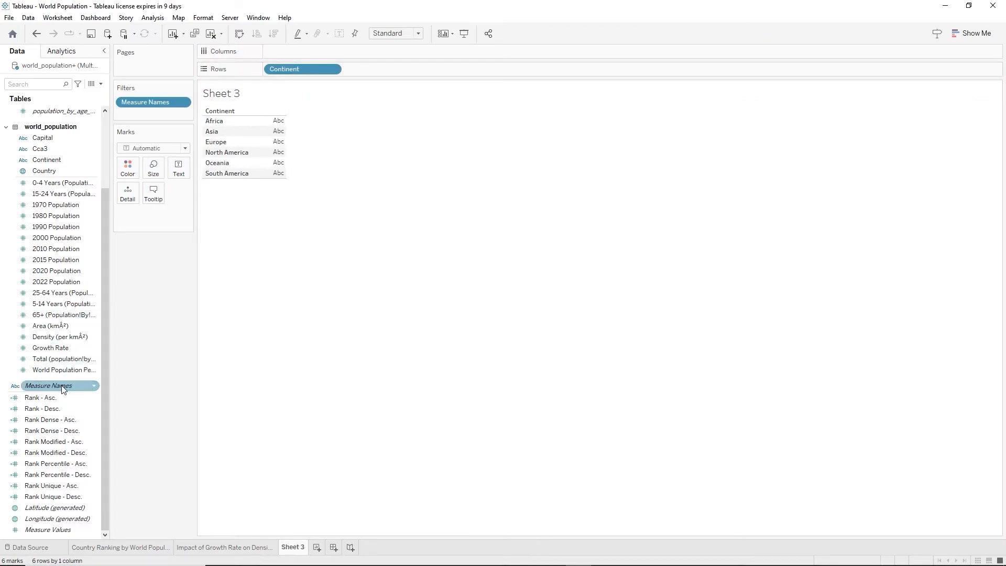
pyautogui.moveTo(61, 388); pyautogui.dragTo(315, 52)
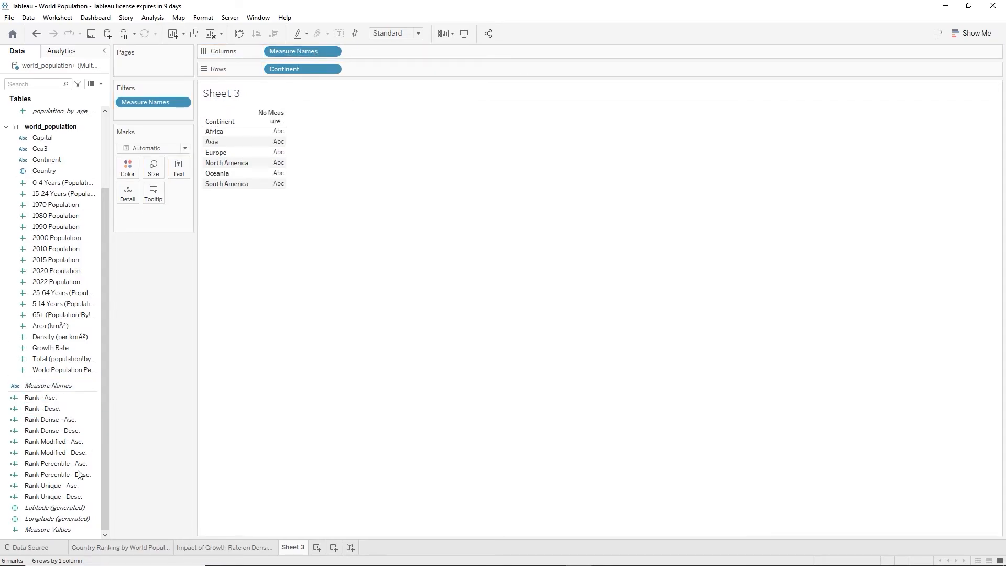
pyautogui.moveTo(64, 533); pyautogui.dragTo(179, 169)
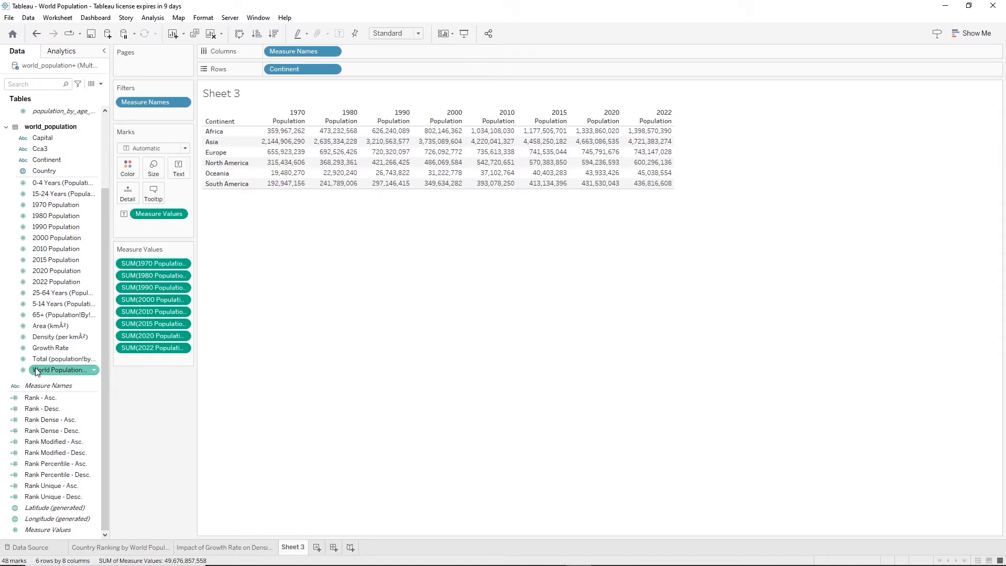
# Add the world population percentage measure to the marks' Detail and convert the table to side-by-side bars
pyautogui.moveTo(35, 371); pyautogui.dragTo(122, 193)
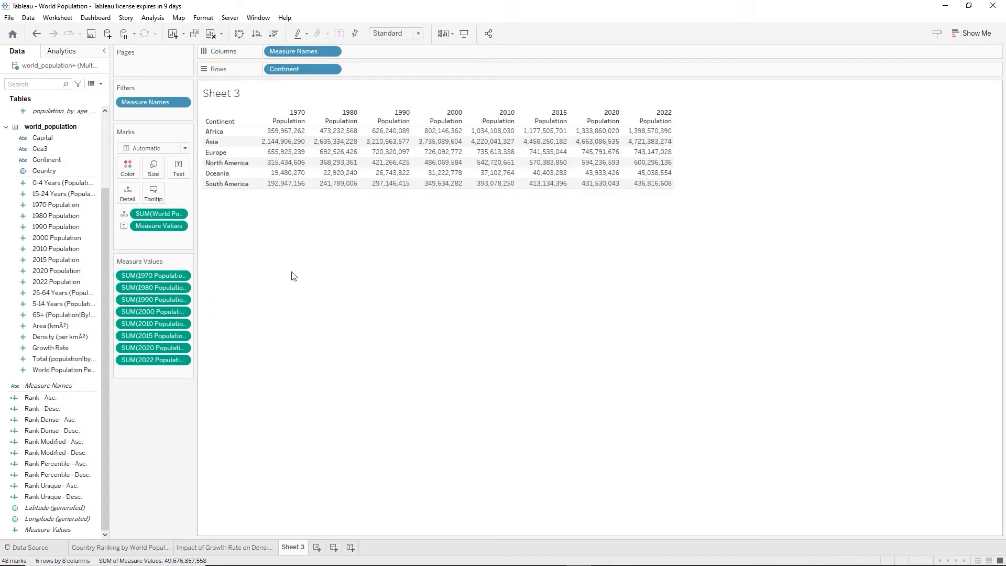
pyautogui.moveTo(295, 135)
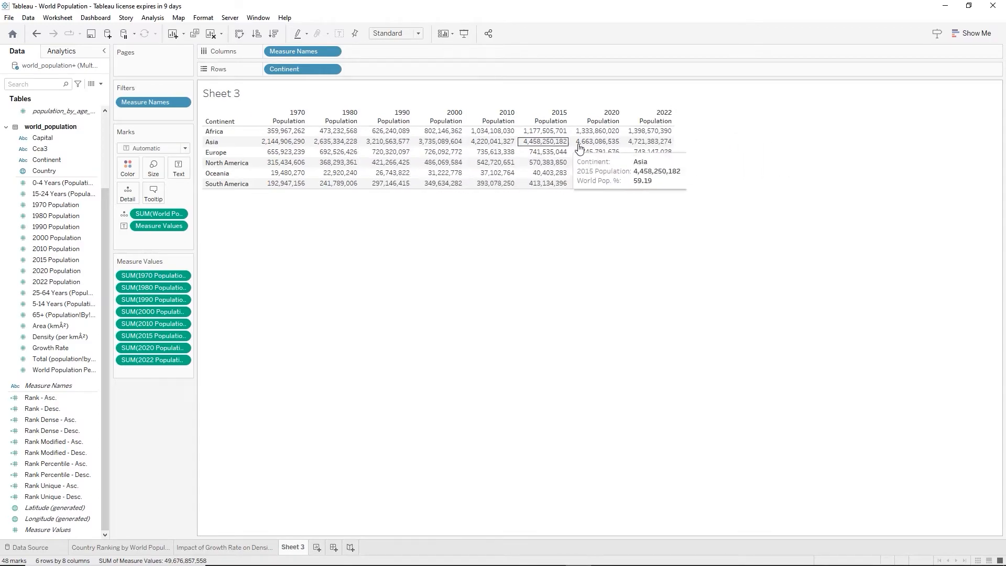
pyautogui.click(971, 41)
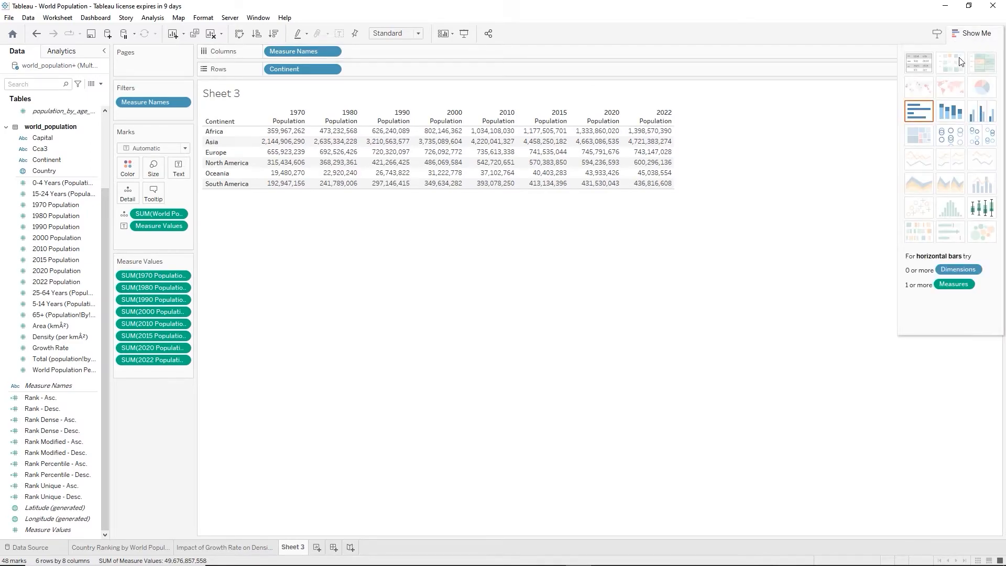
pyautogui.click(982, 113)
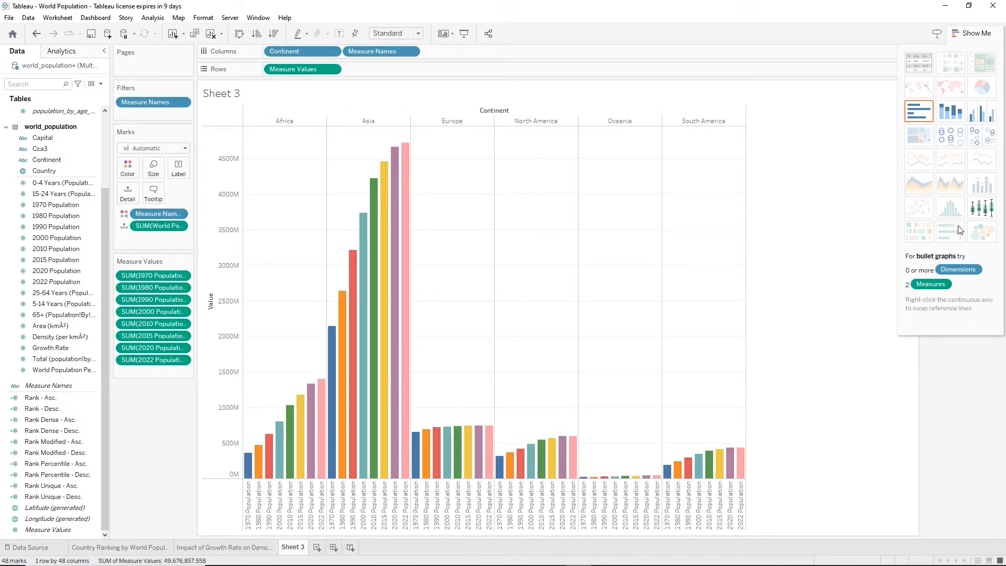
pyautogui.click(977, 33)
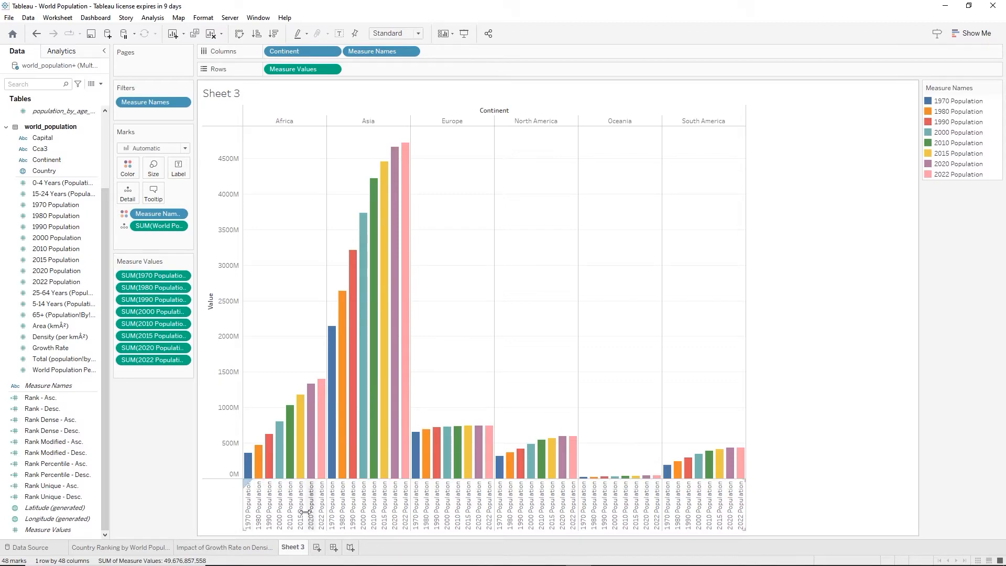
# Change the alias of the 1970 Population header to 1970
pyautogui.rightClick(250, 520)
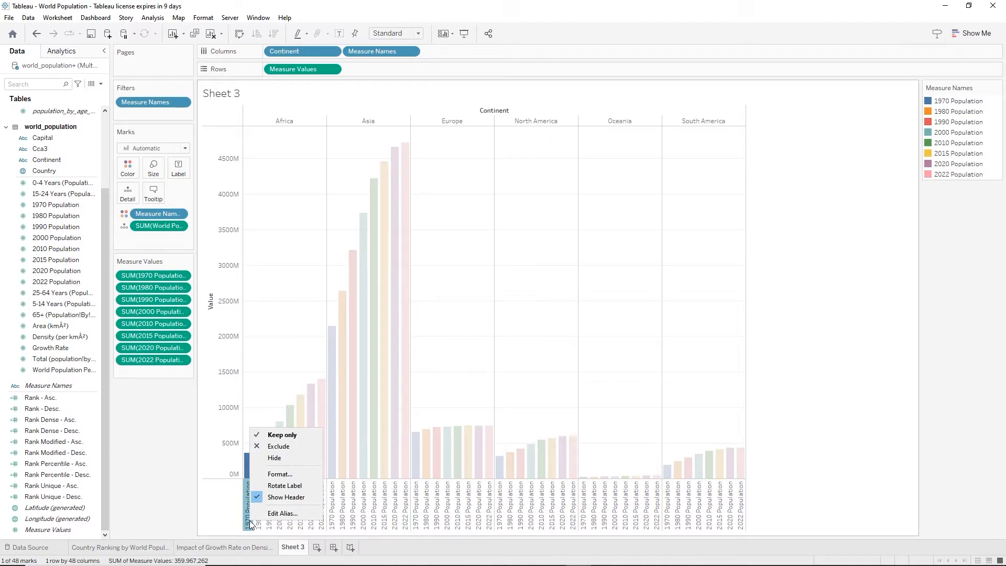
pyautogui.click(281, 513)
pyautogui.doubleClick(449, 278)
pyautogui.press('BackSpace')
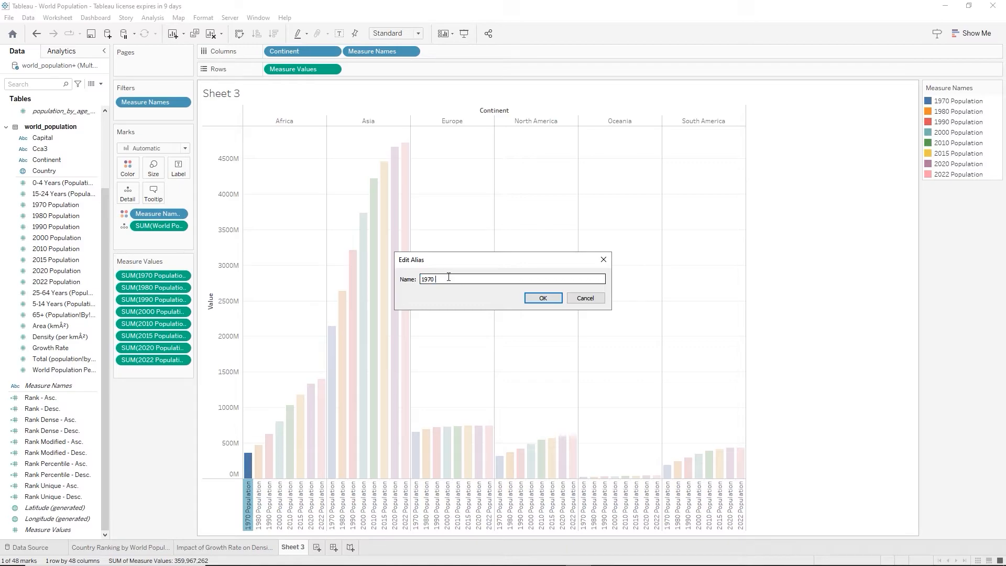
pyautogui.click(543, 297)
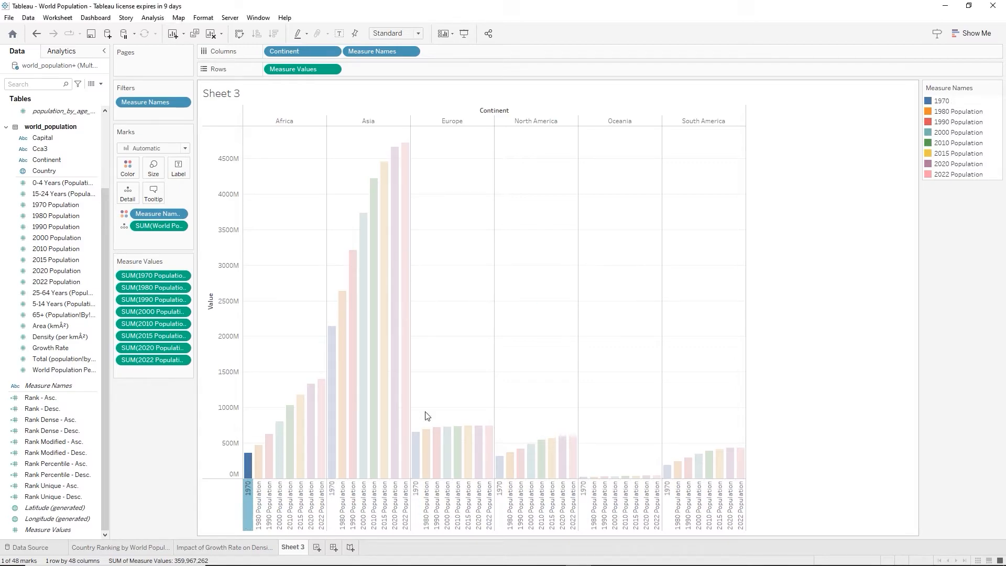
# Change the alias of the 1980 Population header to 1980
pyautogui.click(259, 523)
pyautogui.rightClick(259, 523)
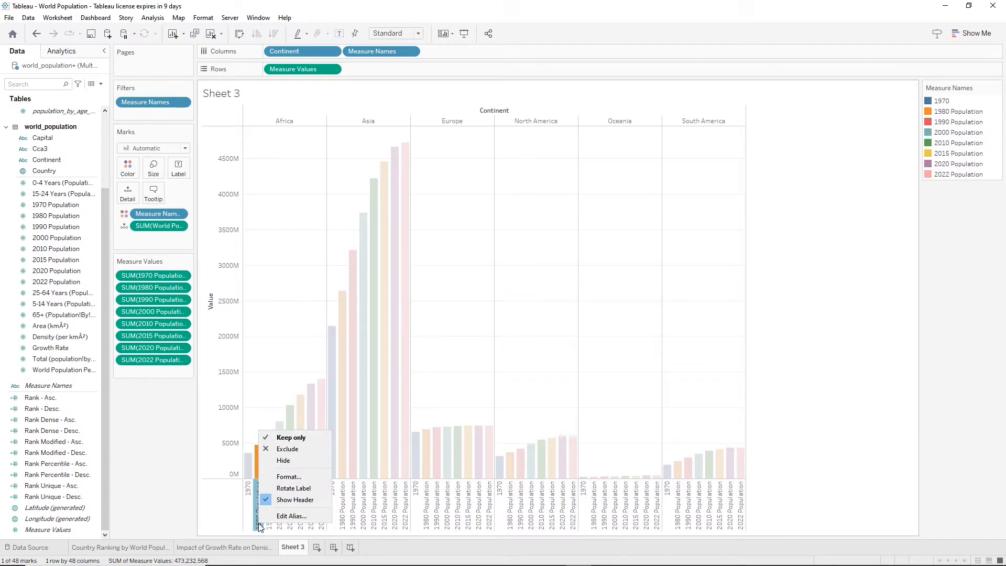
pyautogui.click(824, 229)
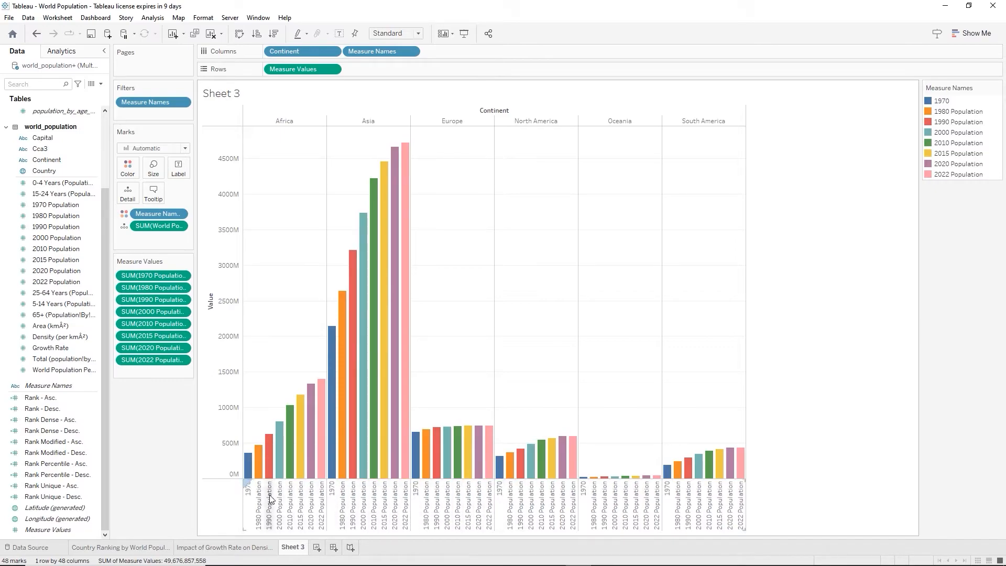
pyautogui.rightClick(258, 523)
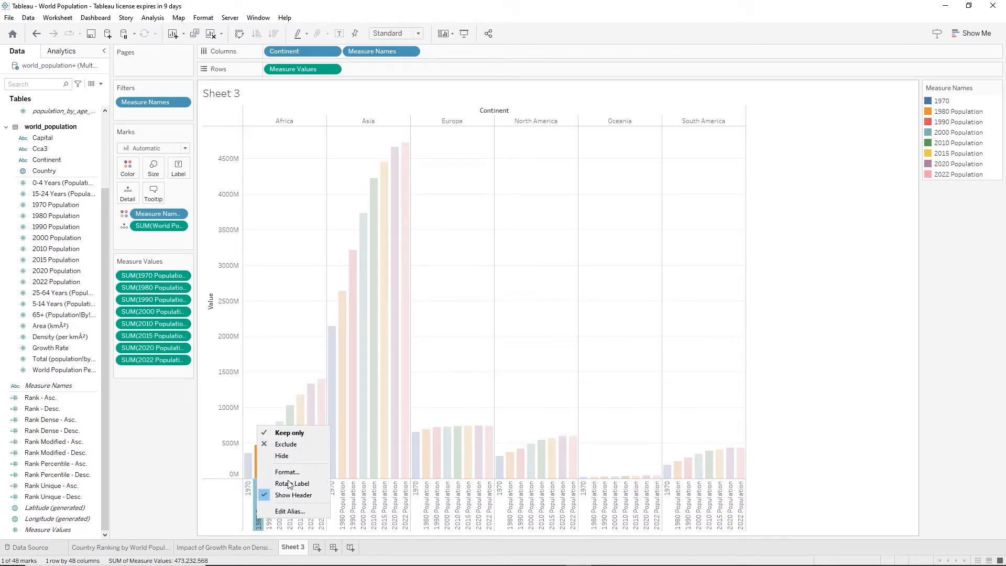
pyautogui.click(301, 512)
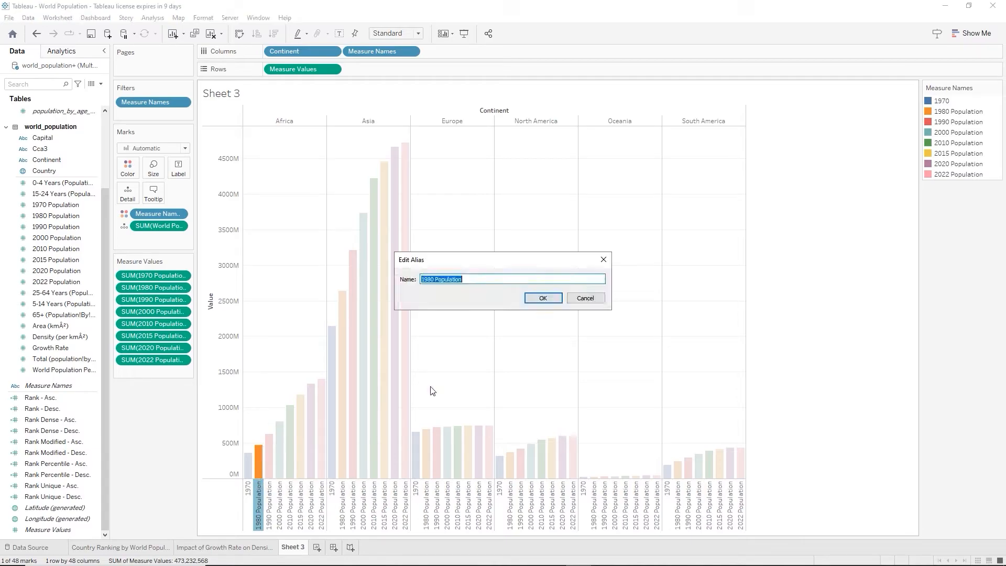
pyautogui.doubleClick(441, 279)
pyautogui.press('BackSpace')
pyautogui.press('BackSpace')
pyautogui.click(551, 300)
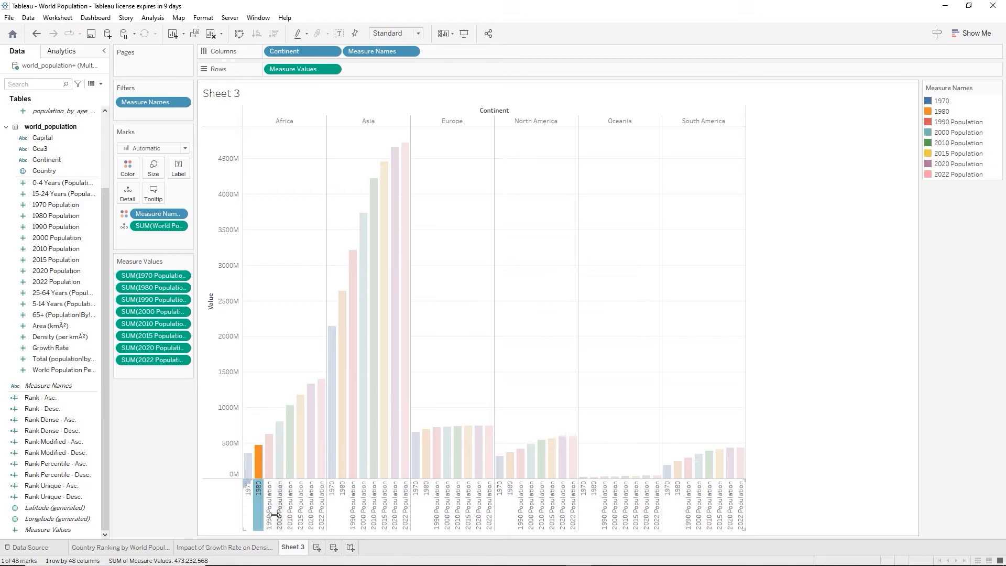
# Shorten the aliases of the remaining population headers to the years 1990, 2000, 2010, 2015, 2020 and 2022
pyautogui.rightClick(270, 519)
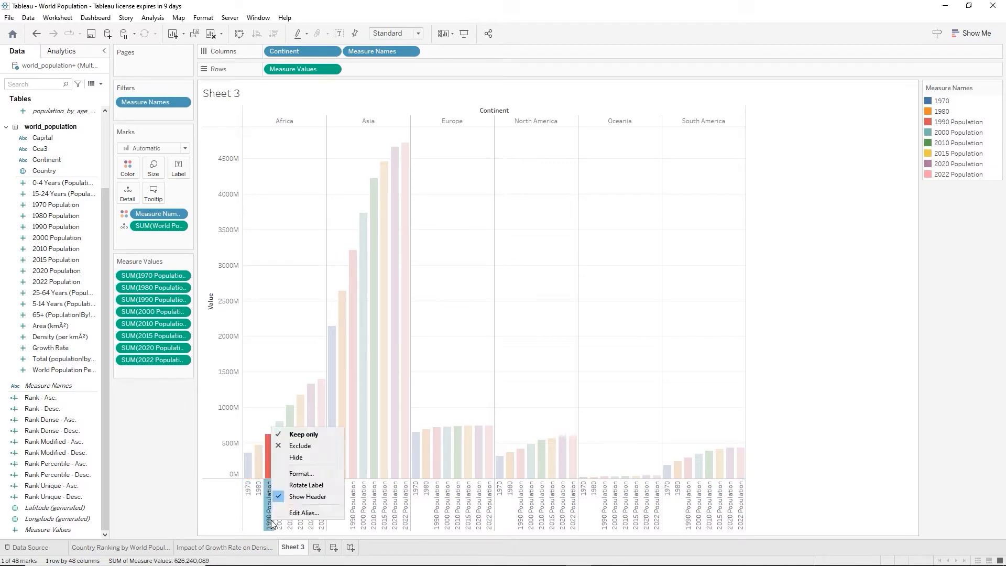
pyautogui.click(305, 513)
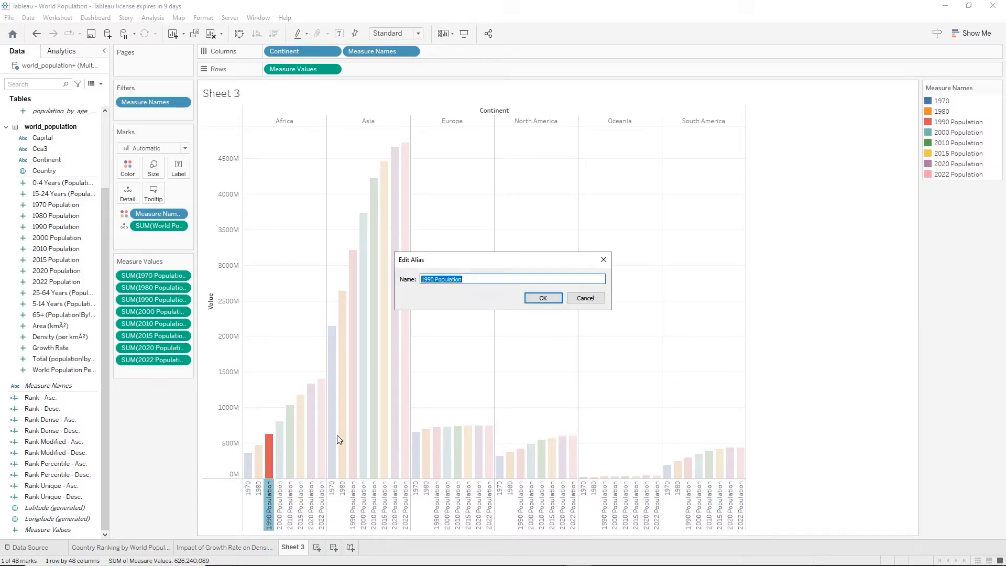
pyautogui.doubleClick(440, 278)
pyautogui.press('BackSpace')
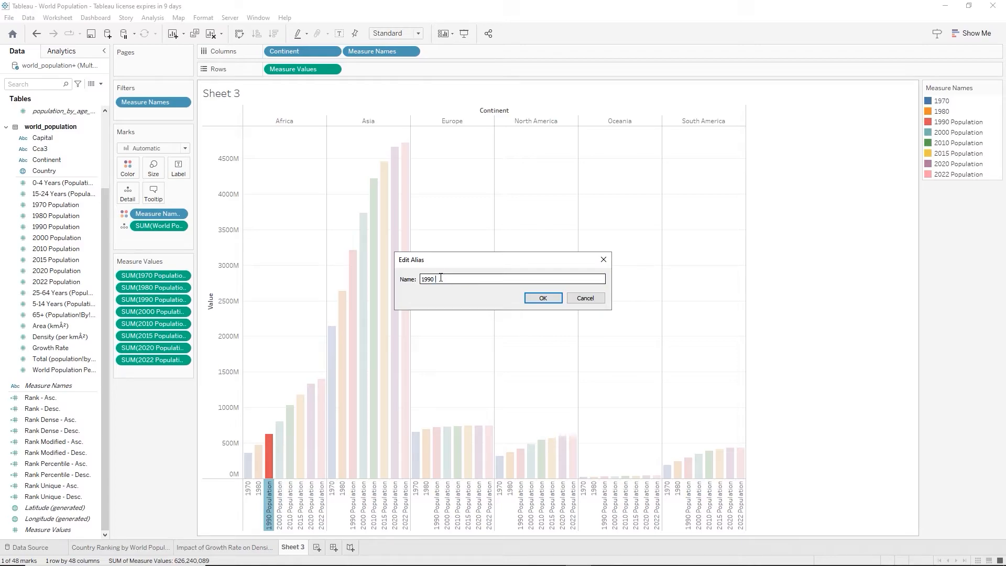
pyautogui.click(543, 297)
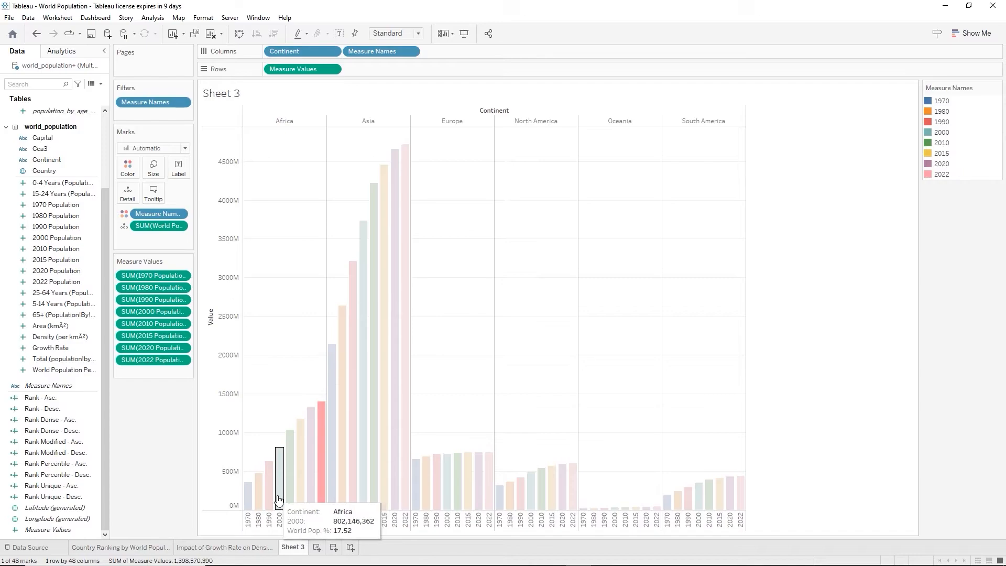
pyautogui.click(841, 437)
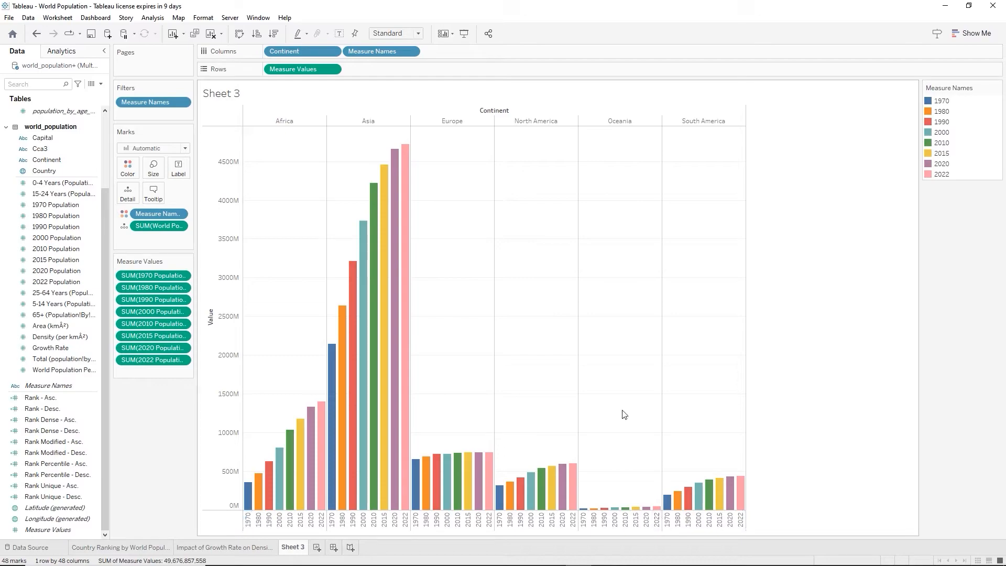
# Fit the bar chart to Entire View and rename the worksheet "World Population % by Continent"
pyautogui.click(419, 34)
pyautogui.click(407, 71)
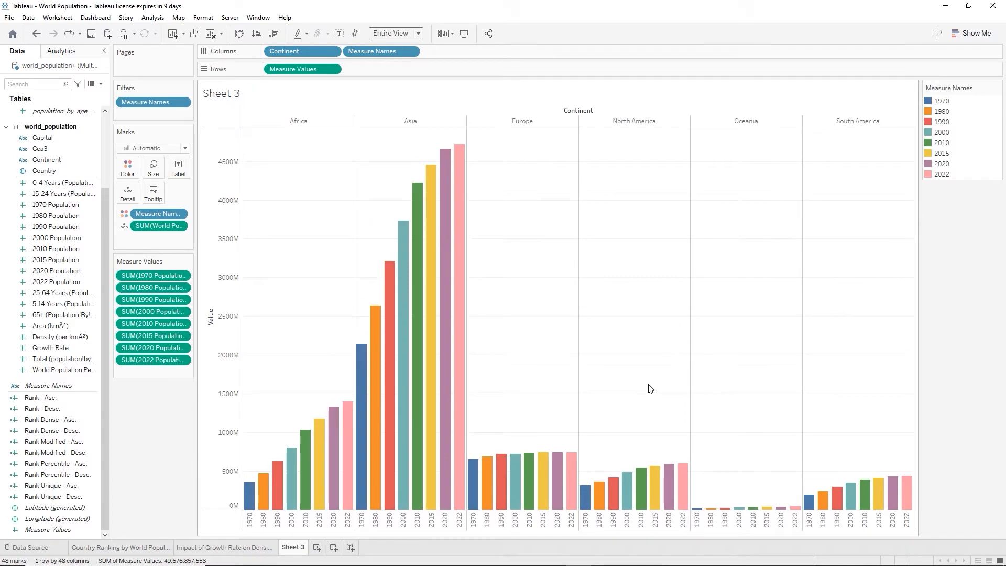
pyautogui.doubleClick(287, 553)
pyautogui.write('World Populat')
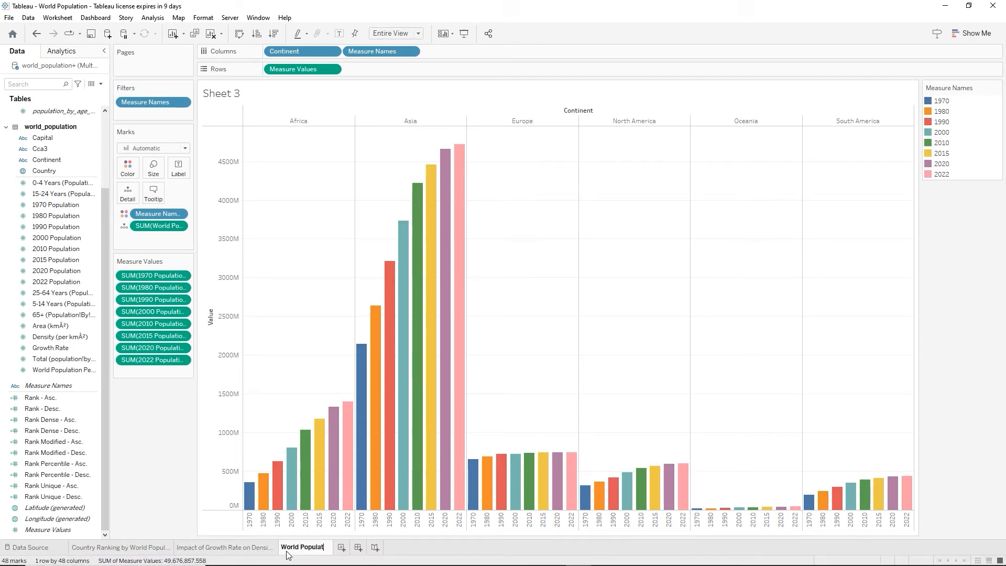
pyautogui.write('ion %')
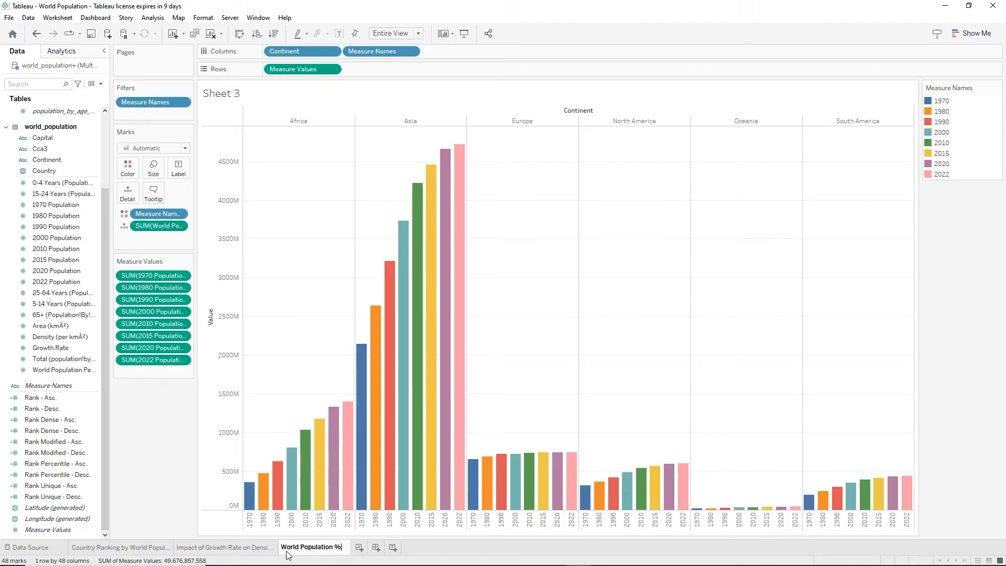
pyautogui.write(' by Continent')
pyautogui.press('Return')
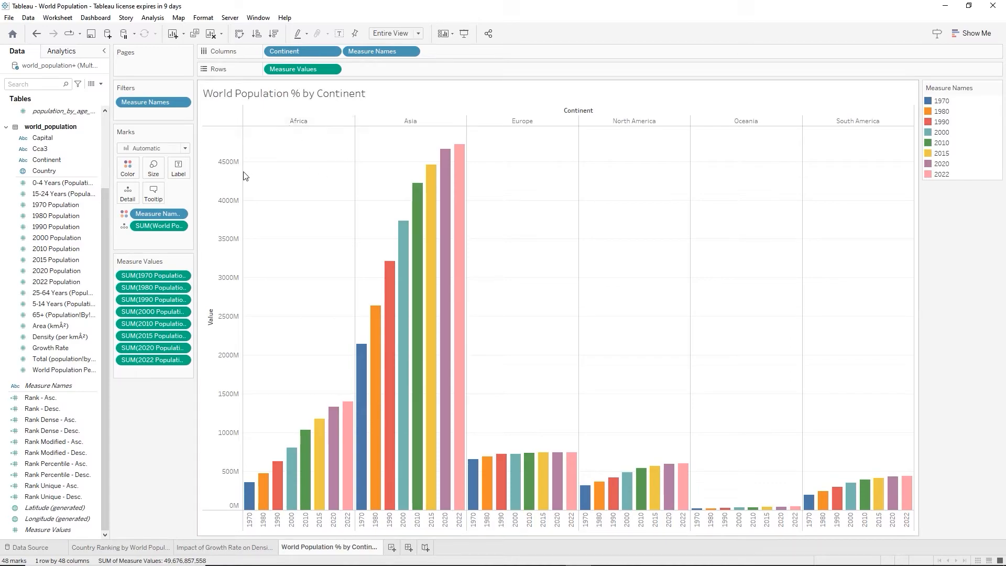
# Set the default worksheet shading of the continent bar chart to dark gray
pyautogui.click(201, 18)
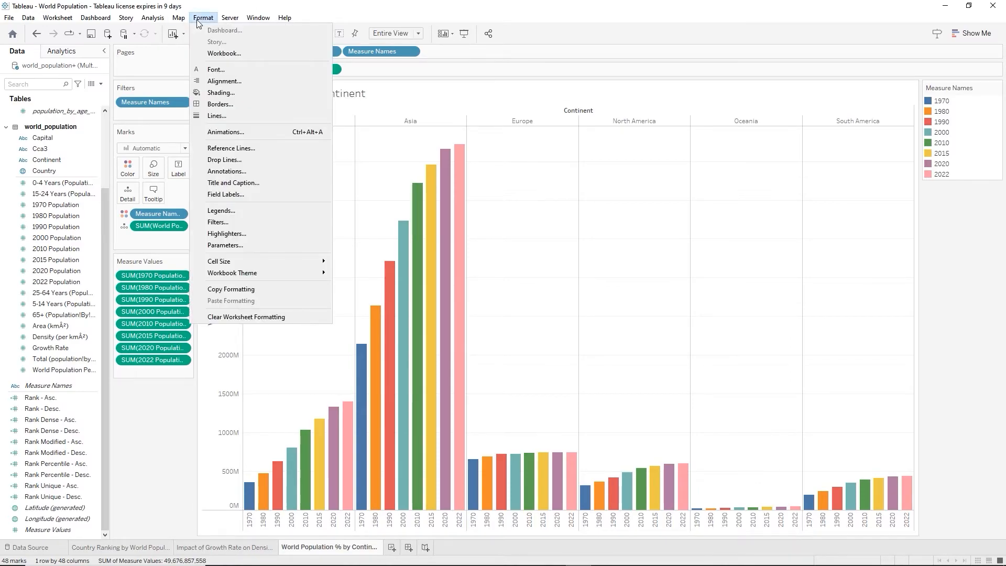
pyautogui.click(214, 93)
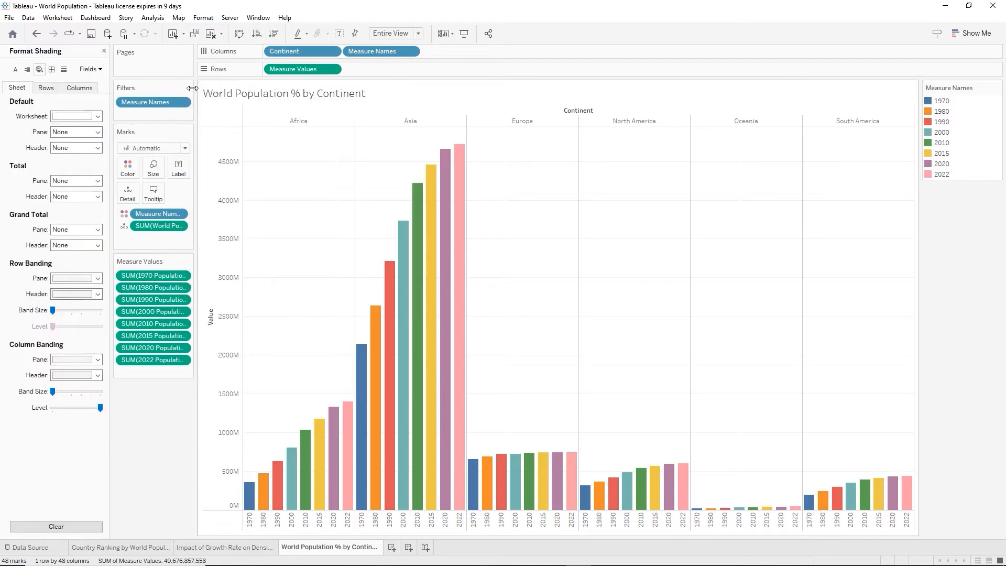
pyautogui.click(98, 117)
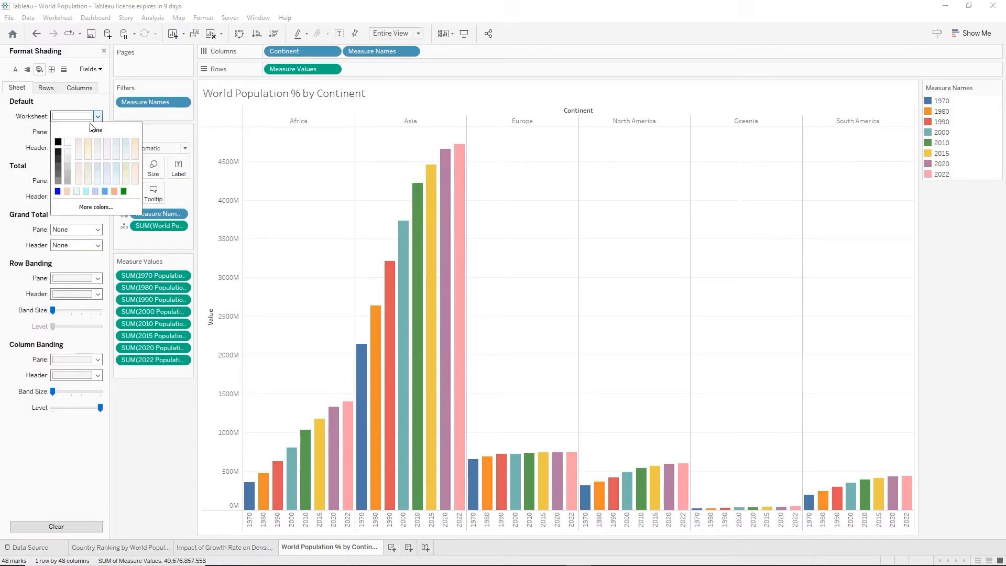
pyautogui.click(58, 180)
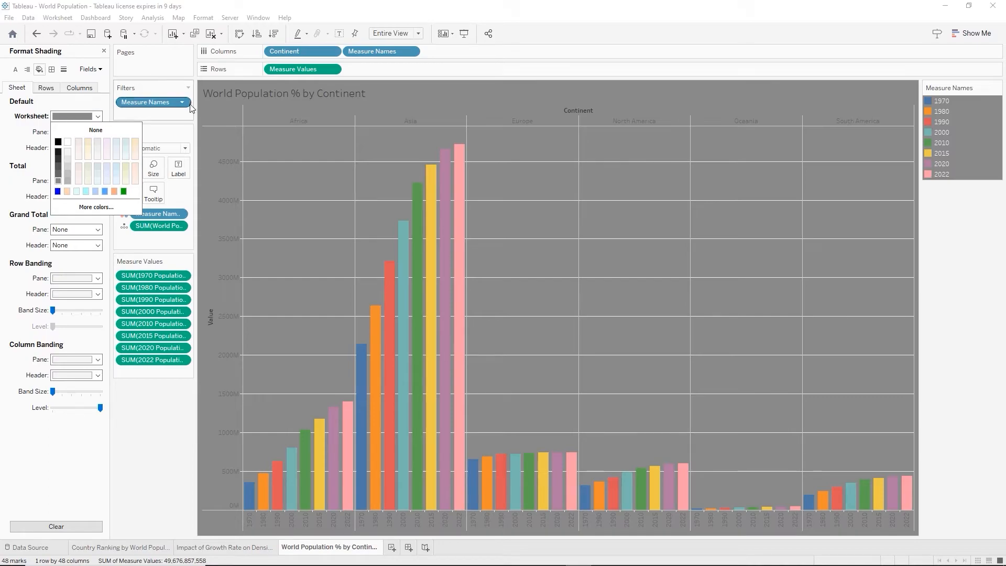
pyautogui.click(72, 100)
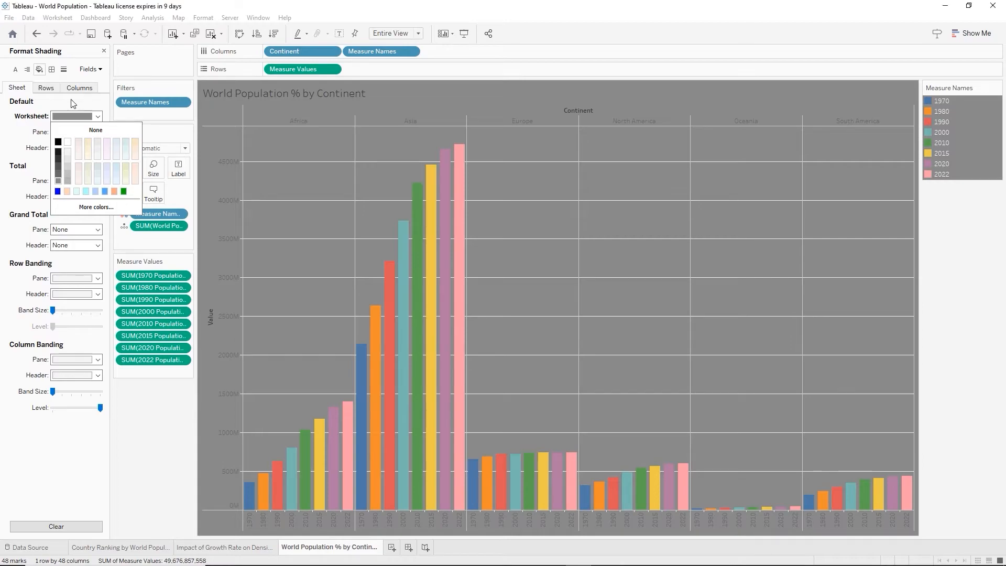
# Set the default worksheet font of the continent bar chart to bold white
pyautogui.click(15, 71)
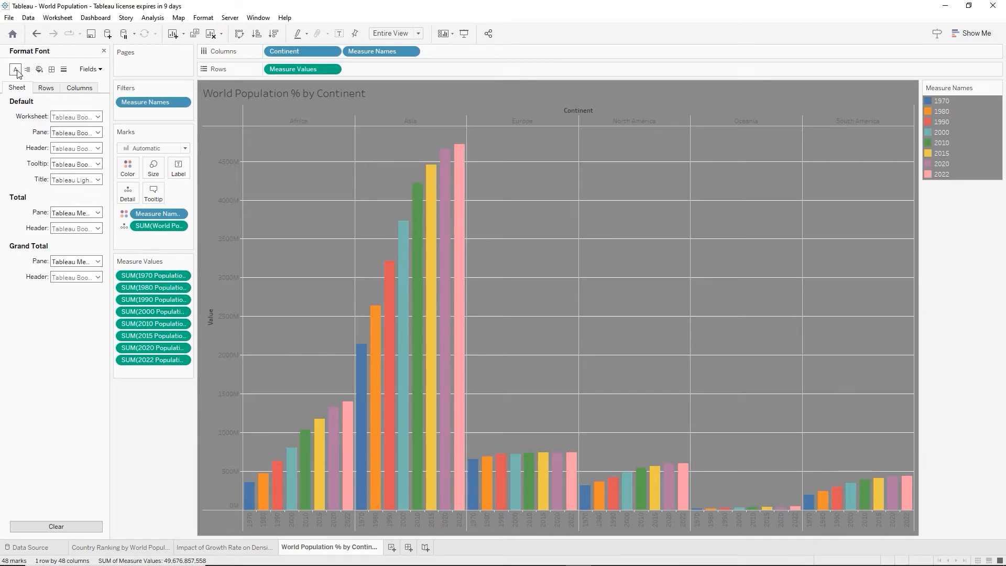
pyautogui.click(98, 117)
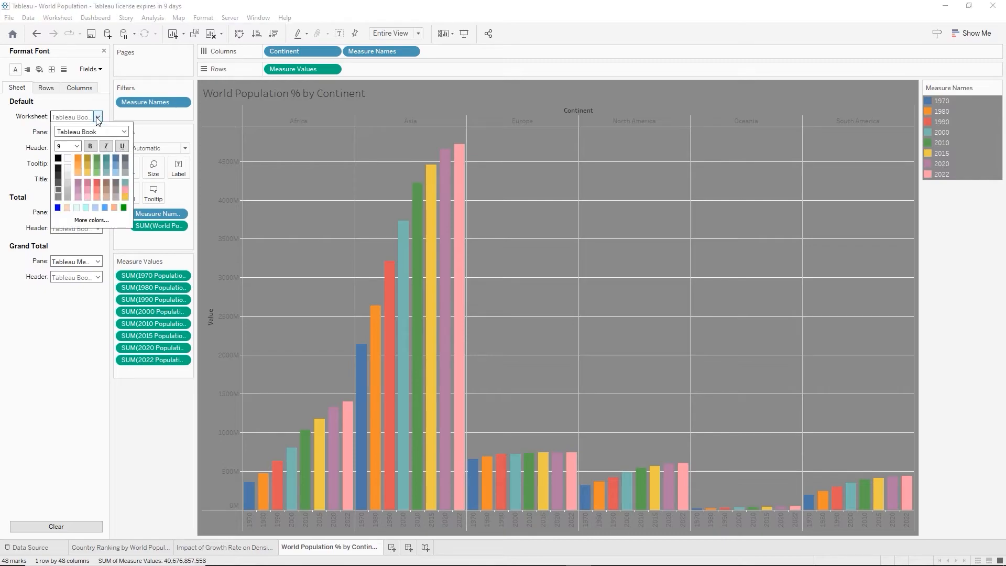
pyautogui.click(71, 156)
pyautogui.click(91, 147)
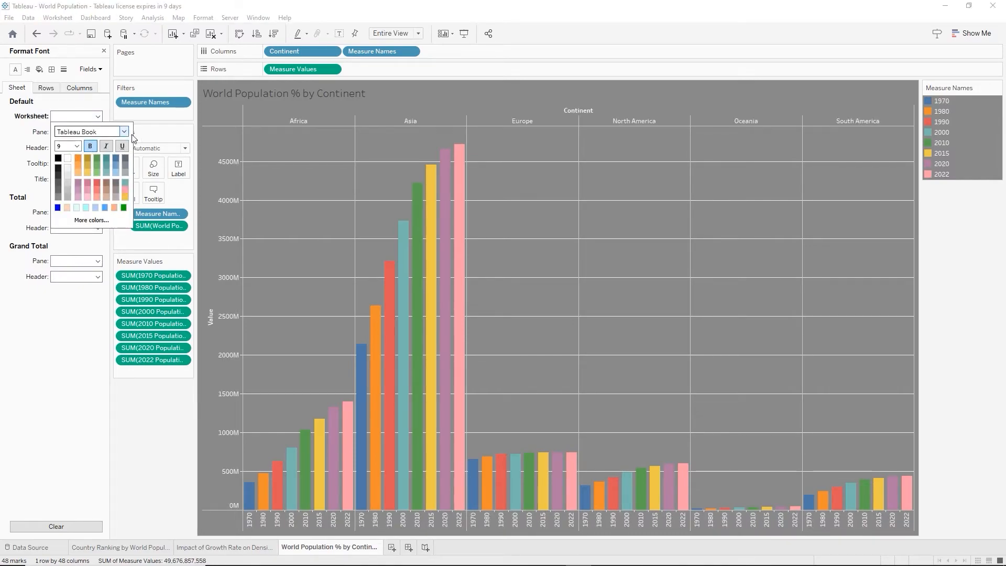
pyautogui.click(148, 251)
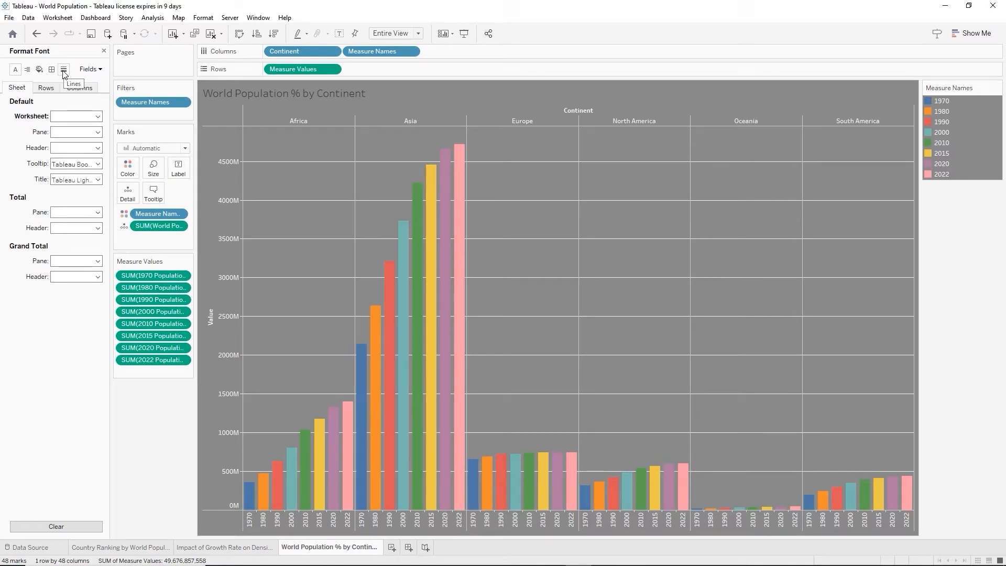
pyautogui.click(63, 70)
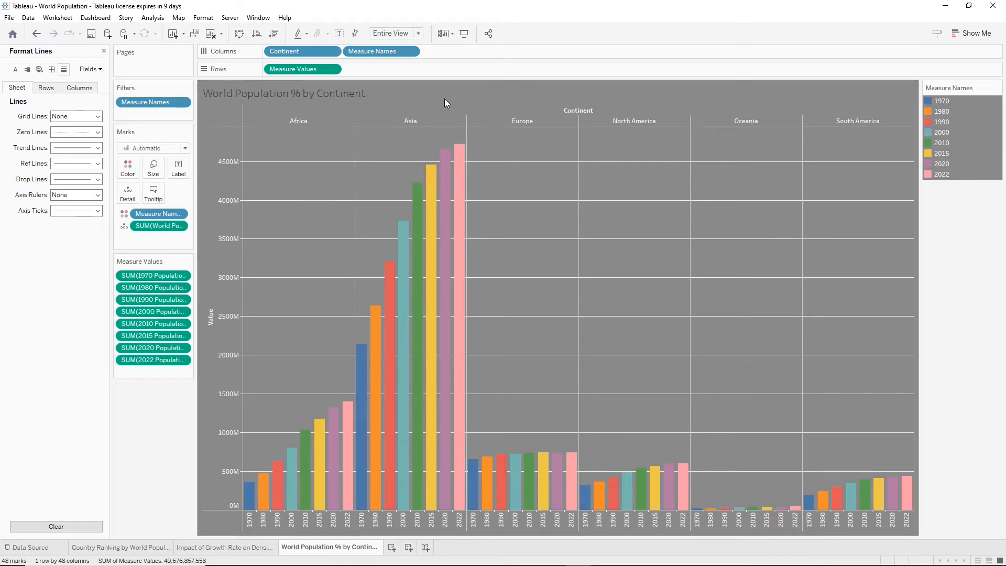
pyautogui.click(103, 52)
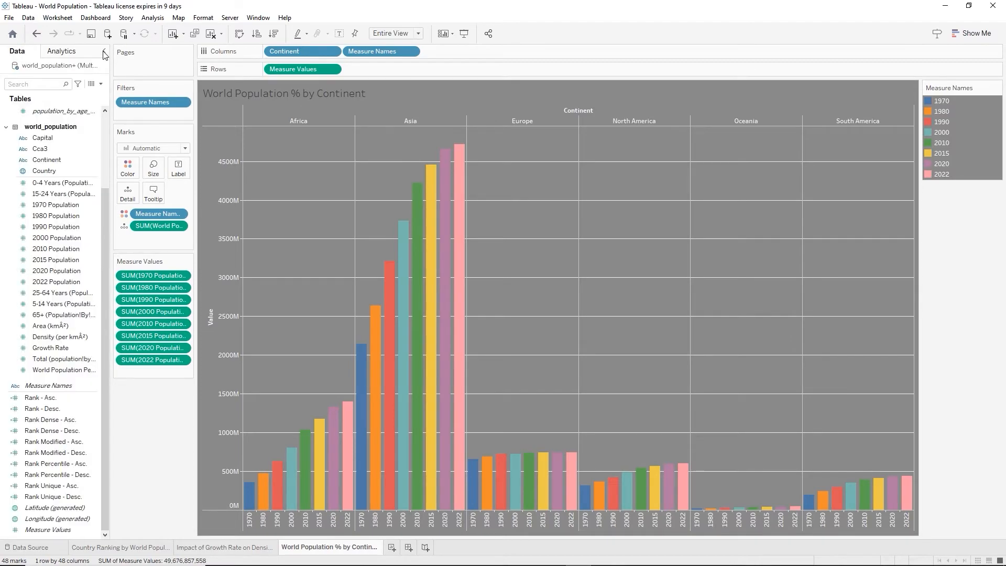
# Format the continent bar chart's title as bold white text
pyautogui.doubleClick(273, 97)
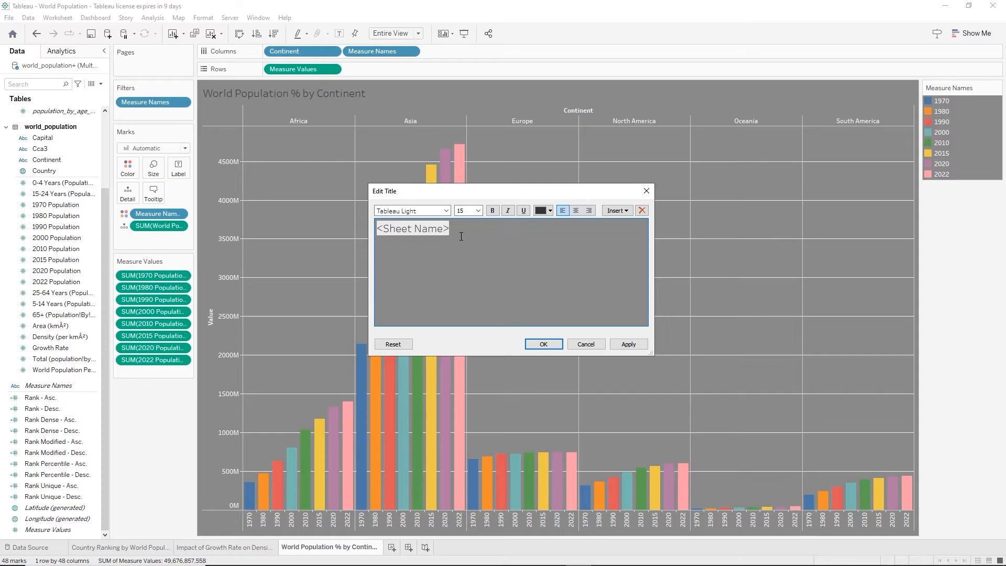
pyautogui.hotkey('ctrl', 'a')
pyautogui.click(494, 211)
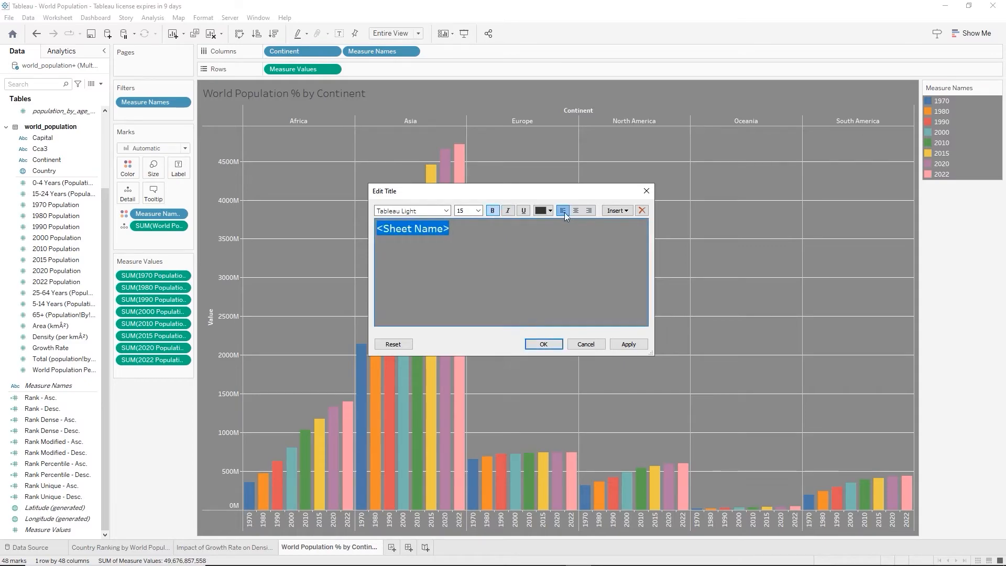
pyautogui.click(550, 211)
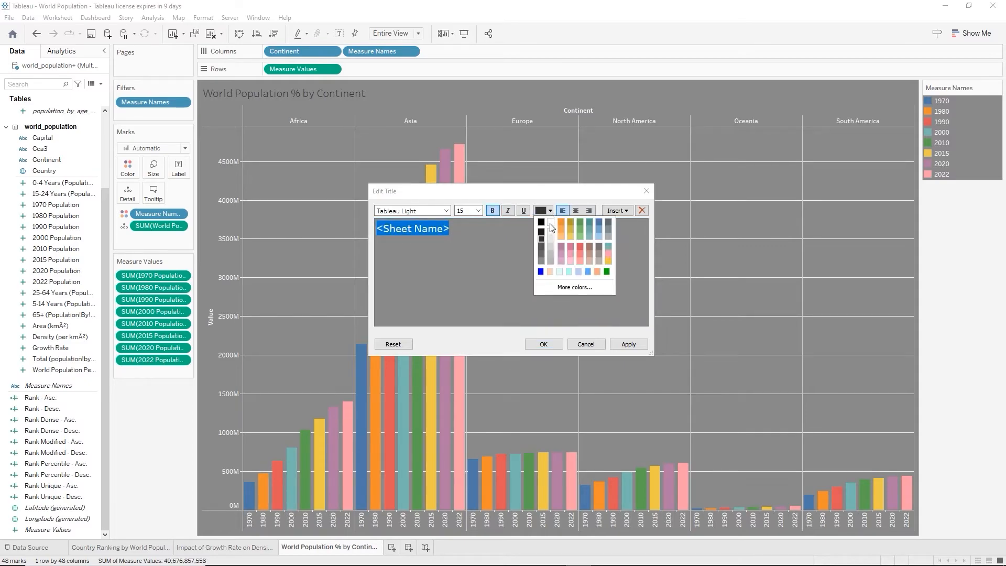
pyautogui.click(551, 223)
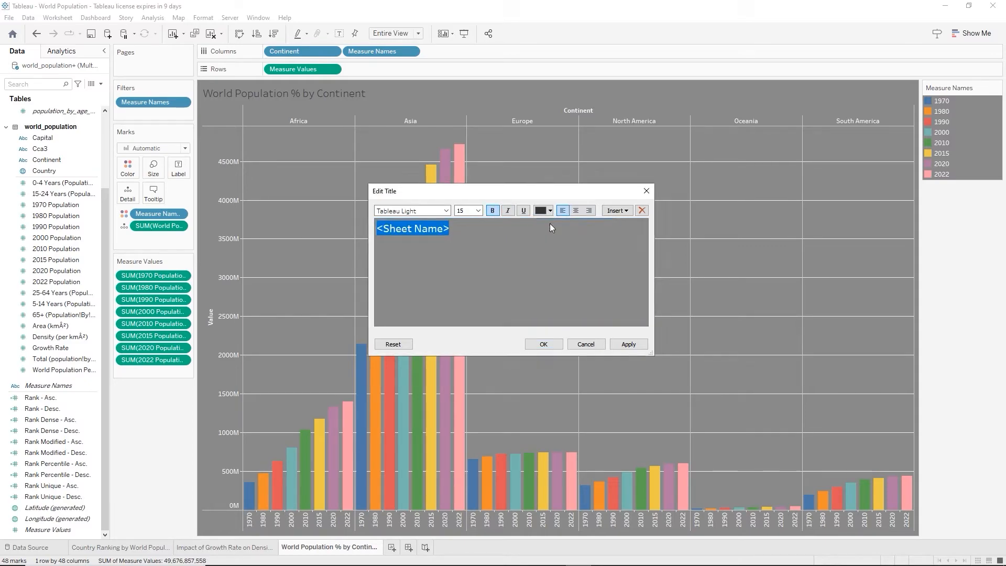
pyautogui.click(559, 348)
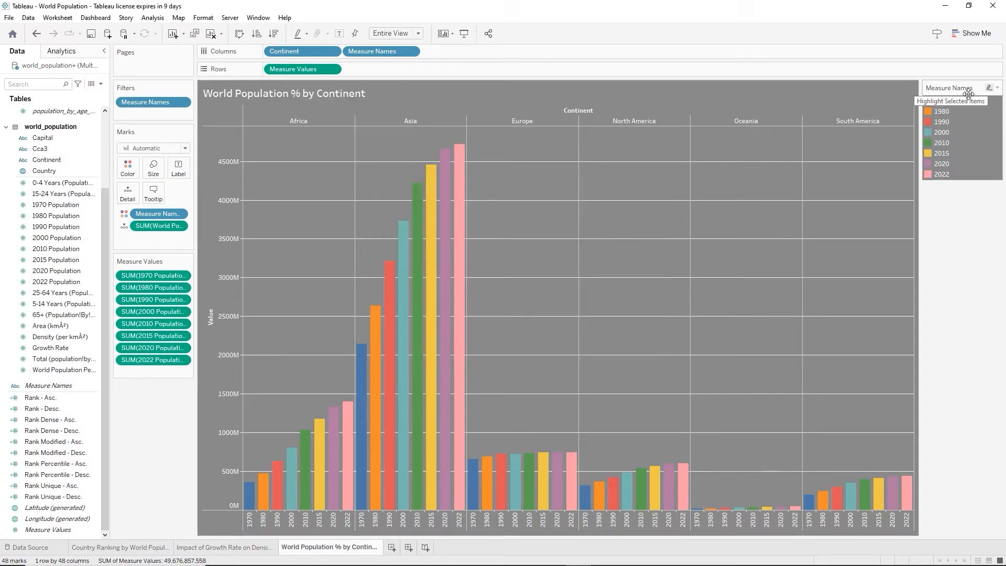
# Change the color legend's title to "Years of Population"
pyautogui.click(998, 88)
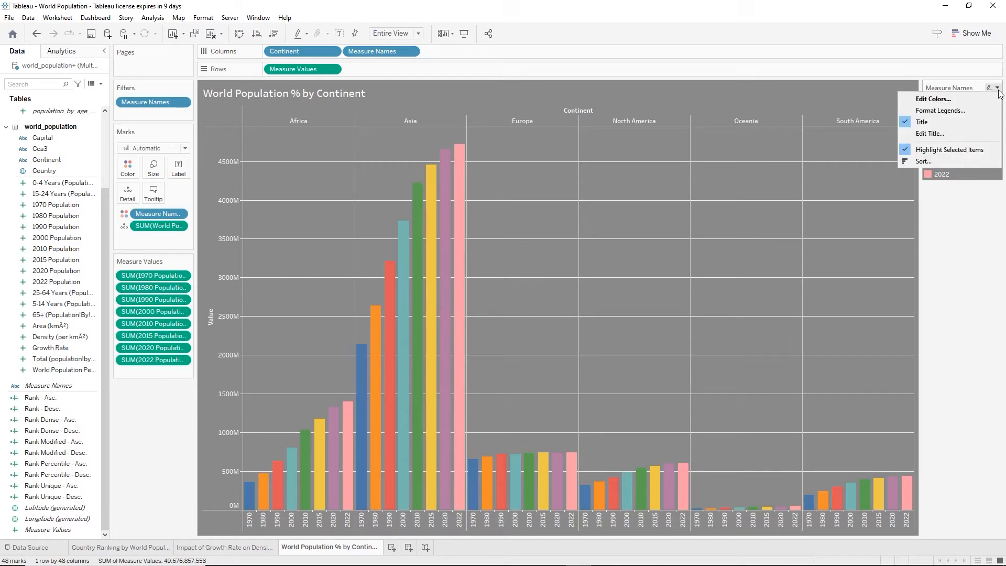
pyautogui.click(932, 134)
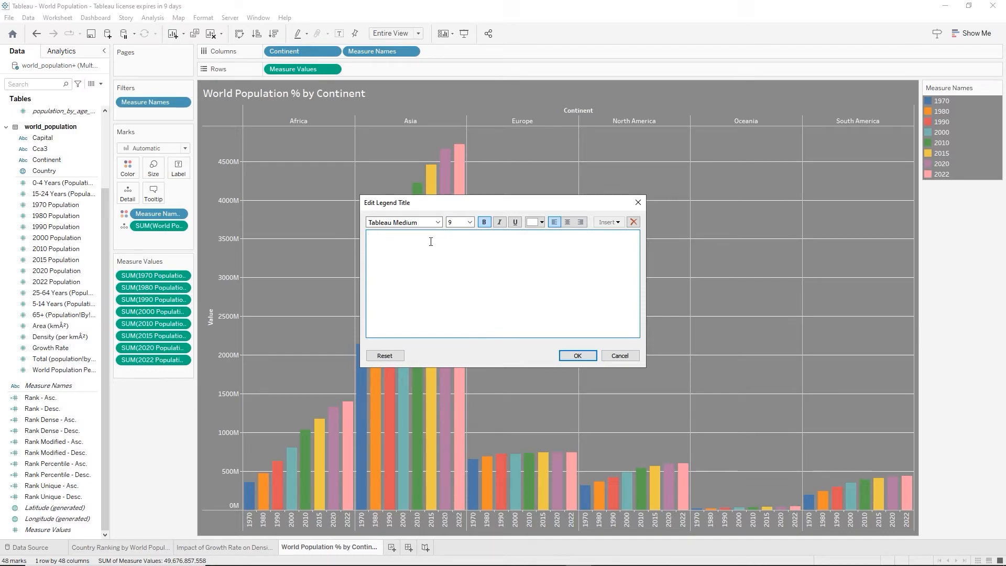
pyautogui.hotkey('ctrl', 'a')
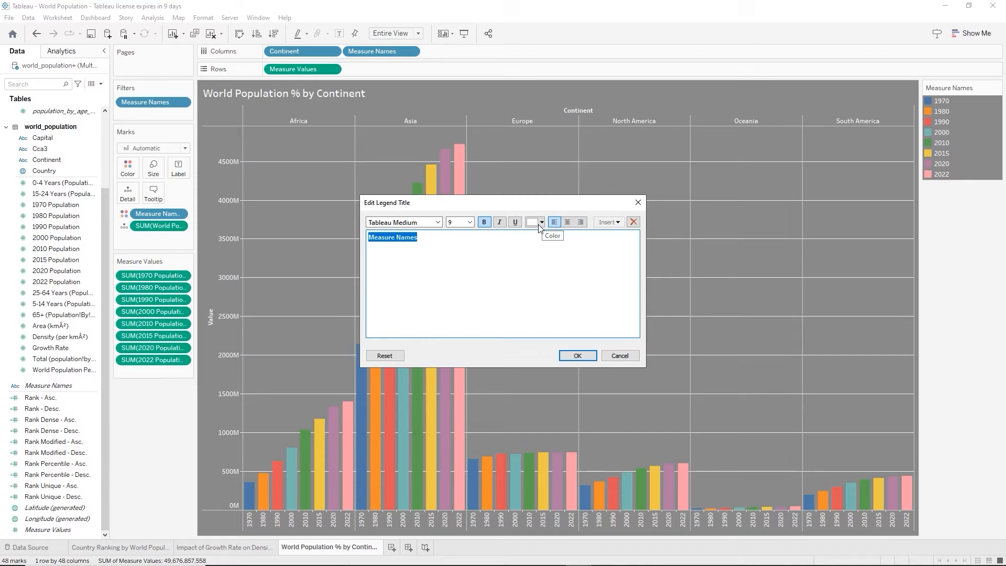
pyautogui.press('BackSpace')
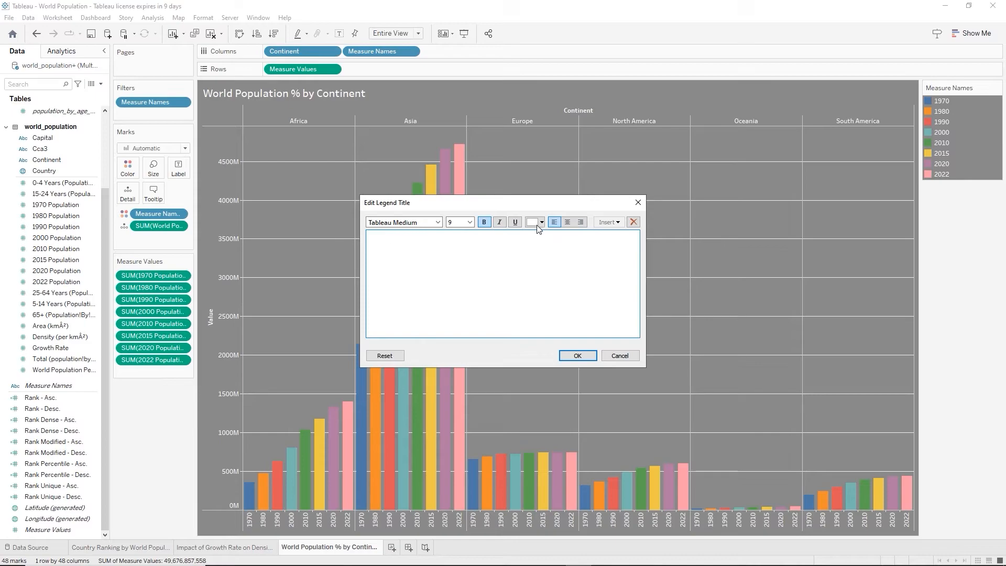
pyautogui.hotkey('ctrl', 'a')
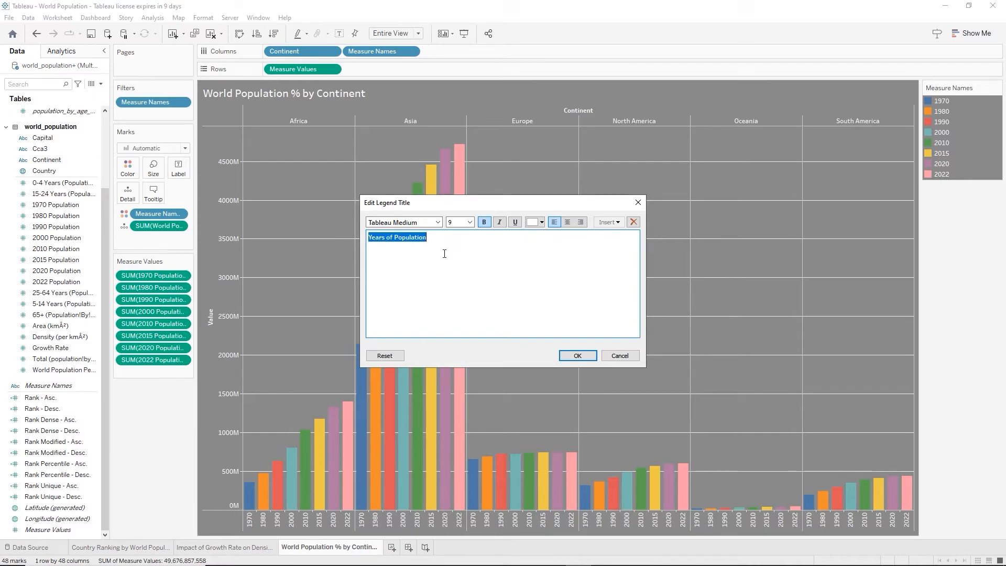
pyautogui.click(567, 357)
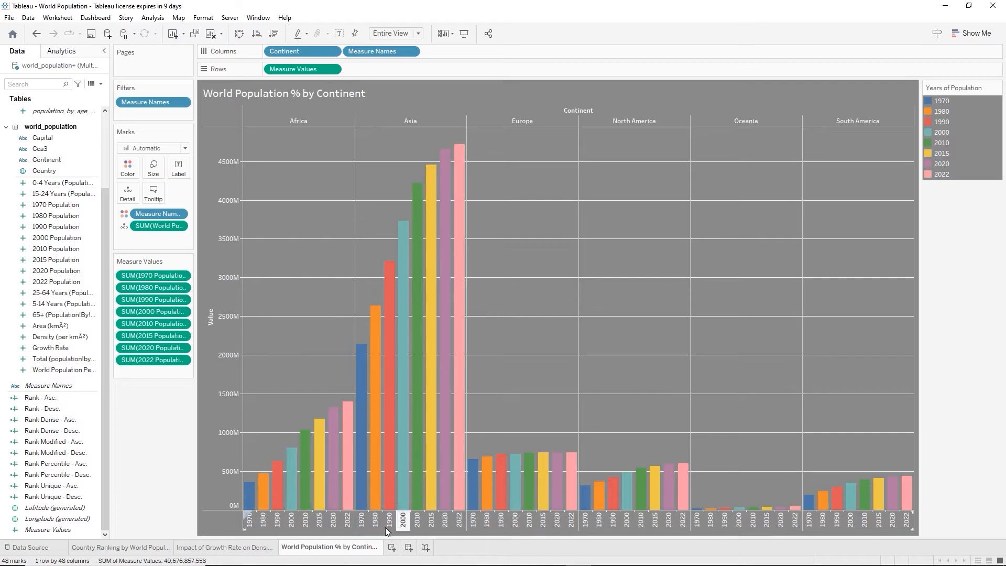
# Add a new worksheet and name it "Map of Countries and Capitals with World Population %"
pyautogui.click(391, 548)
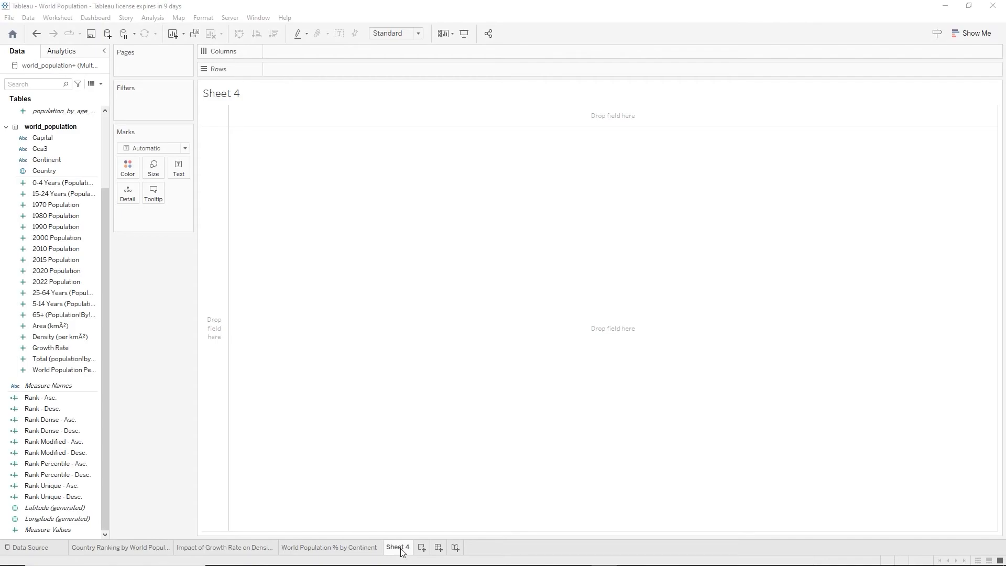
pyautogui.doubleClick(402, 550)
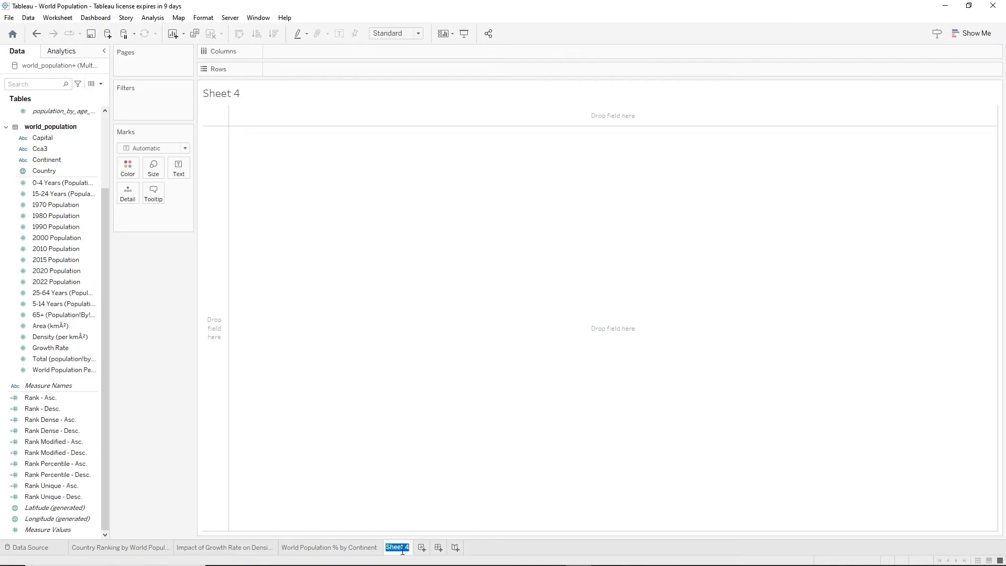
pyautogui.write('Map of Cou')
pyautogui.write('ntries and Cap')
pyautogui.write('itals with ')
pyautogui.write('World Pop')
pyautogui.write('ulation ')
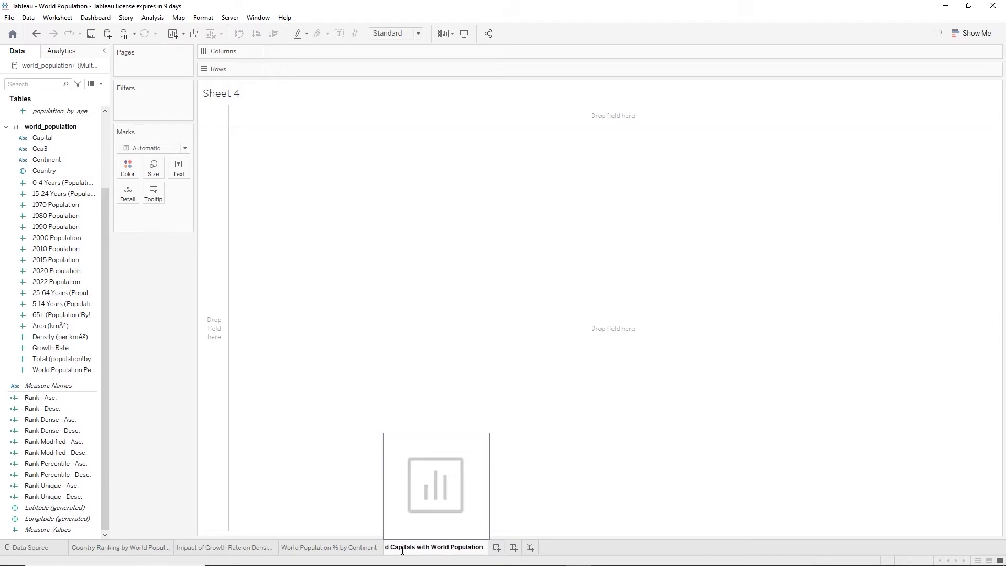
pyautogui.write('%')
pyautogui.press('Return')
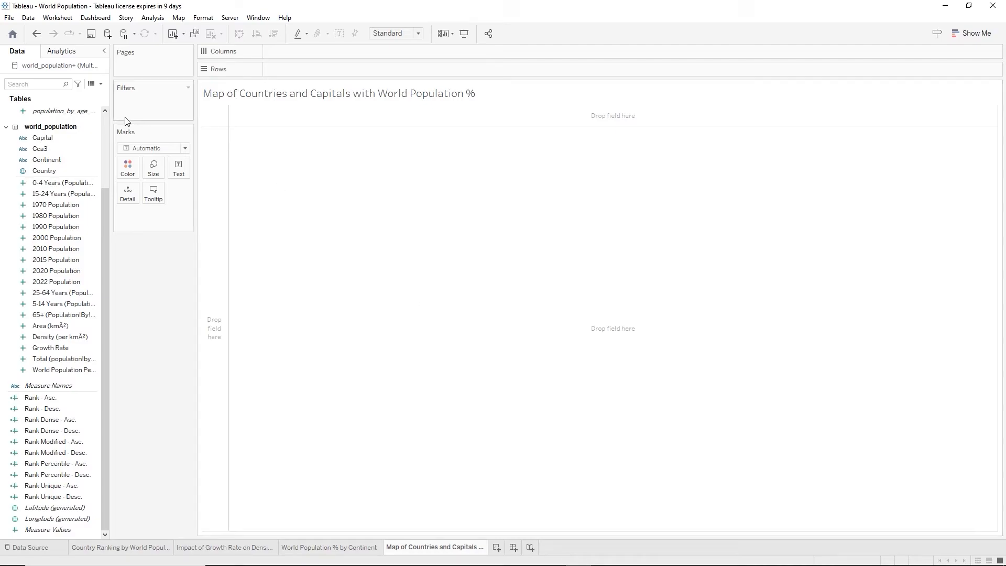
# Assign the City geographic role to the Capital field of the world_population table
pyautogui.click(44, 138)
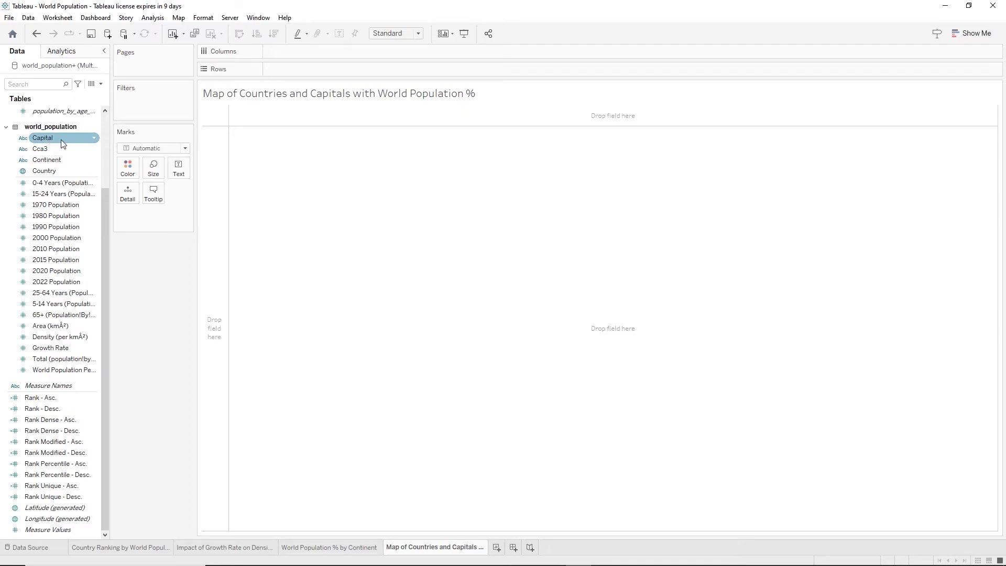
pyautogui.rightClick(71, 142)
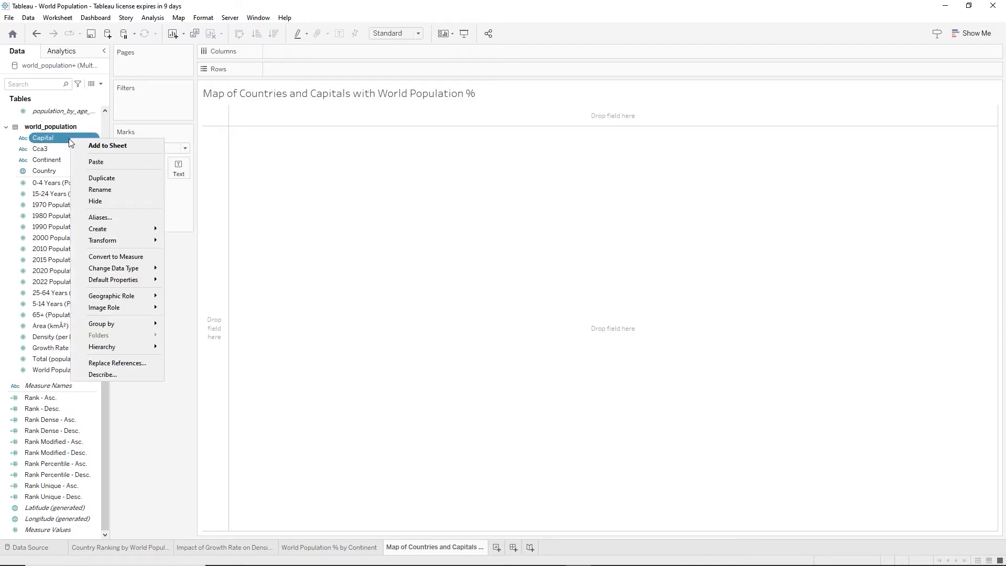
pyautogui.moveTo(125, 299)
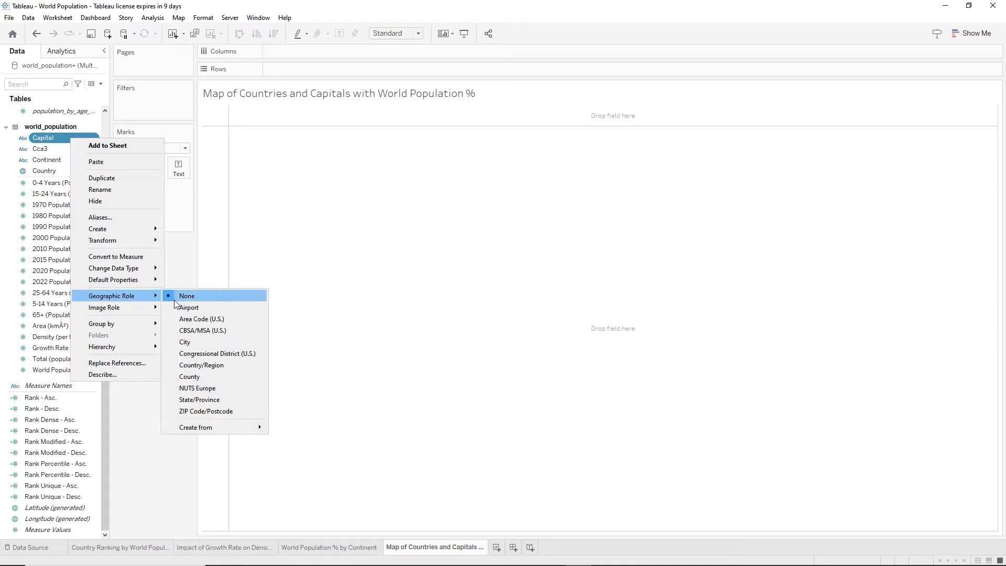
pyautogui.click(203, 341)
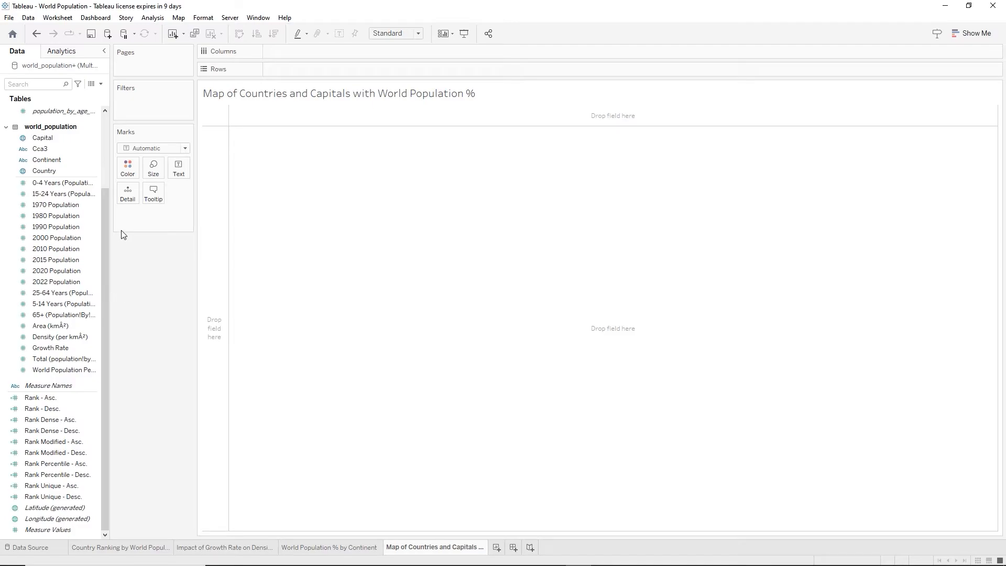
# Place the Country field on columns and the Capital field on rows
pyautogui.click(44, 171)
pyautogui.moveTo(44, 171); pyautogui.dragTo(288, 51)
pyautogui.click(46, 149)
pyautogui.moveTo(46, 149); pyautogui.dragTo(282, 69)
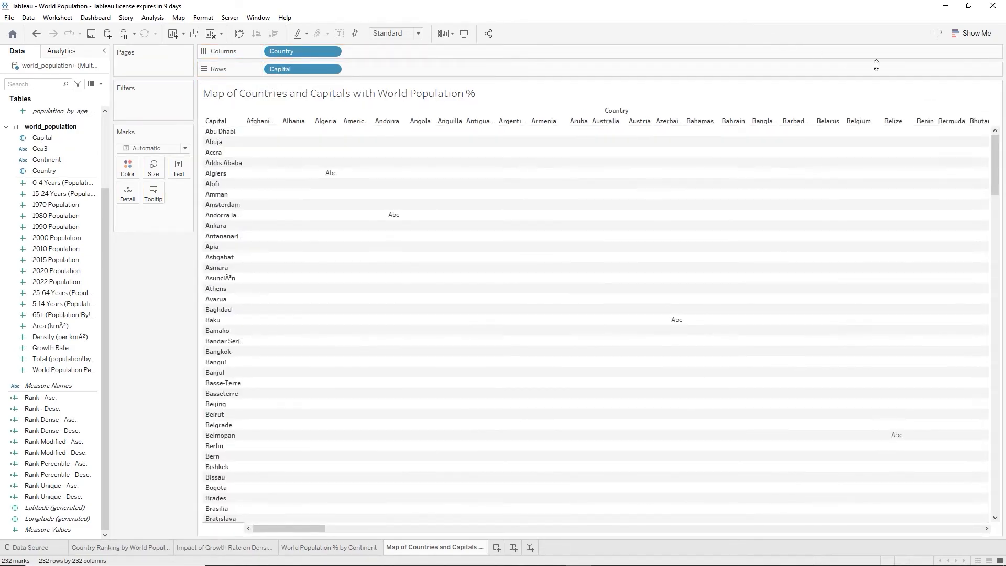
# Convert the view to a symbol map and color its marks by World Population Percentage
pyautogui.click(964, 34)
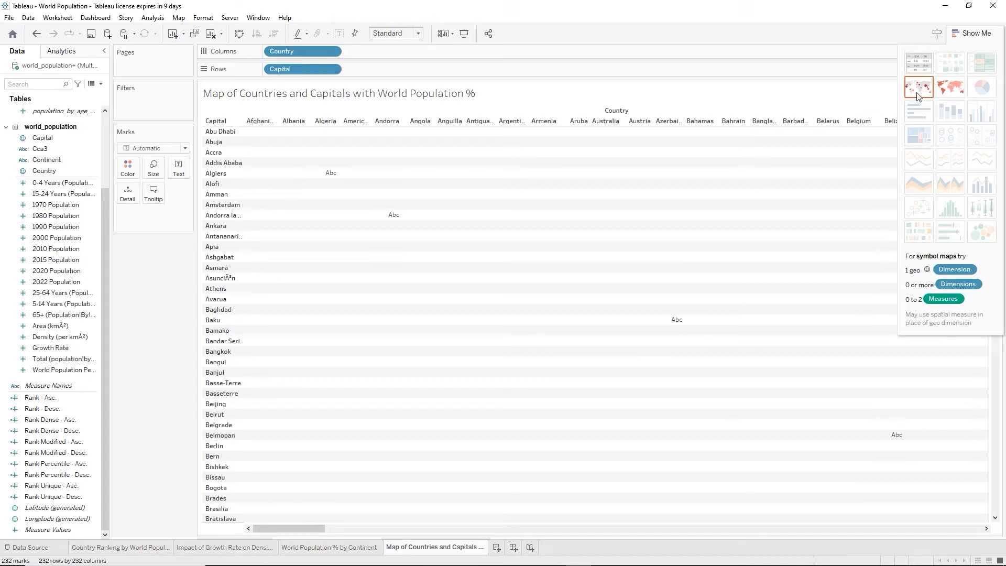
pyautogui.click(906, 101)
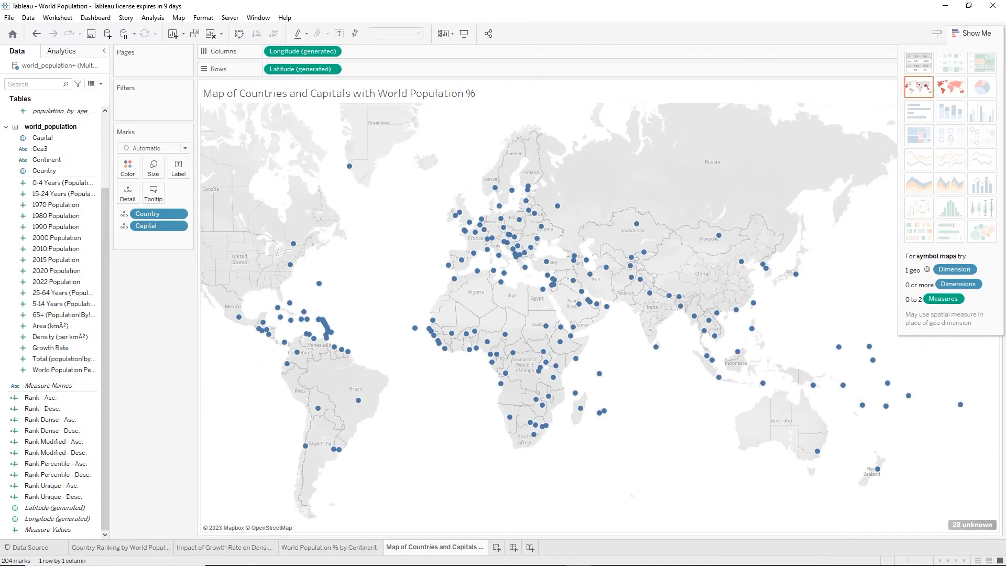
pyautogui.click(966, 32)
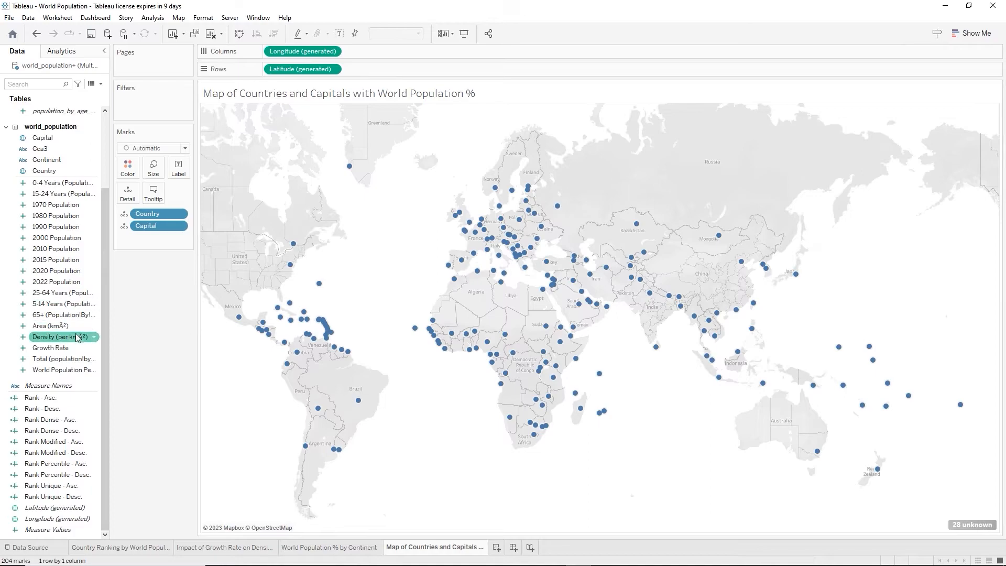
pyautogui.moveTo(64, 371); pyautogui.dragTo(135, 173)
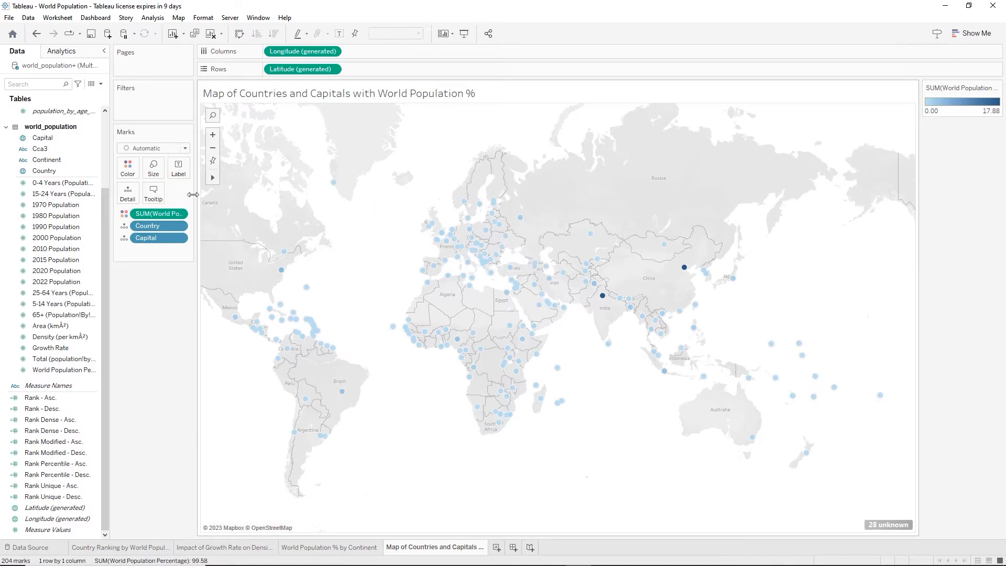
# Change the map's mark type to Density and slightly reduce the size of the marks
pyautogui.click(185, 150)
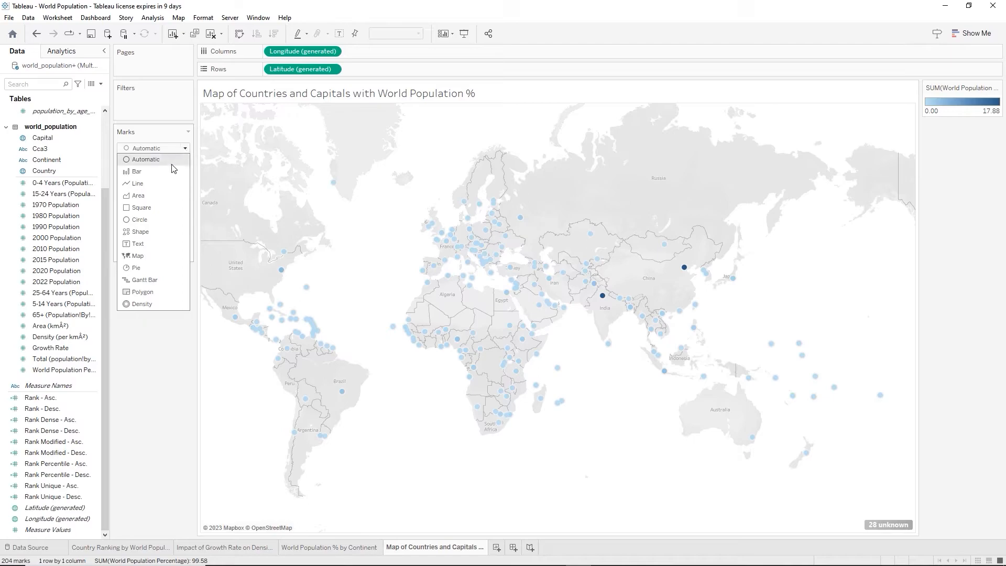
pyautogui.click(141, 304)
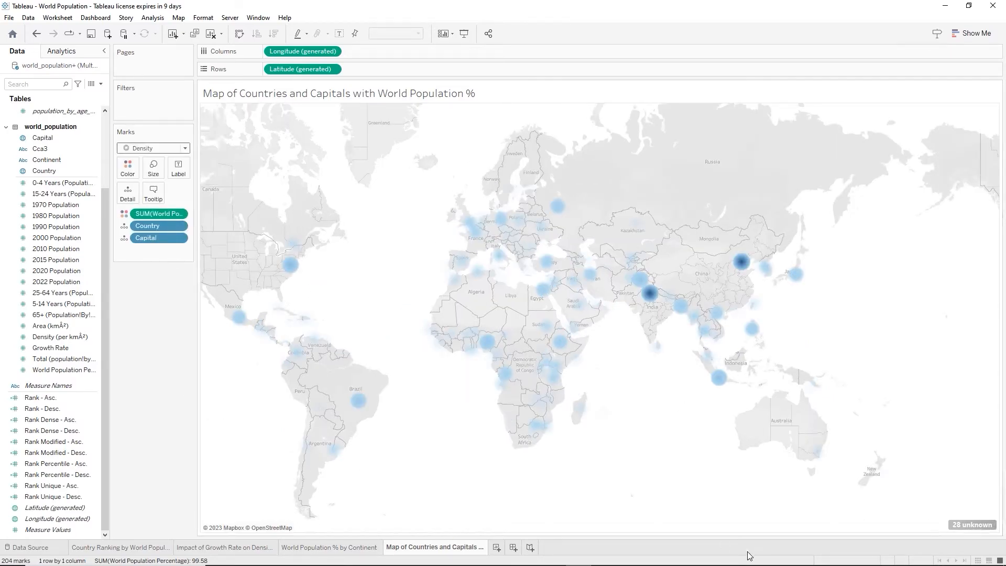
pyautogui.click(157, 175)
pyautogui.click(186, 195)
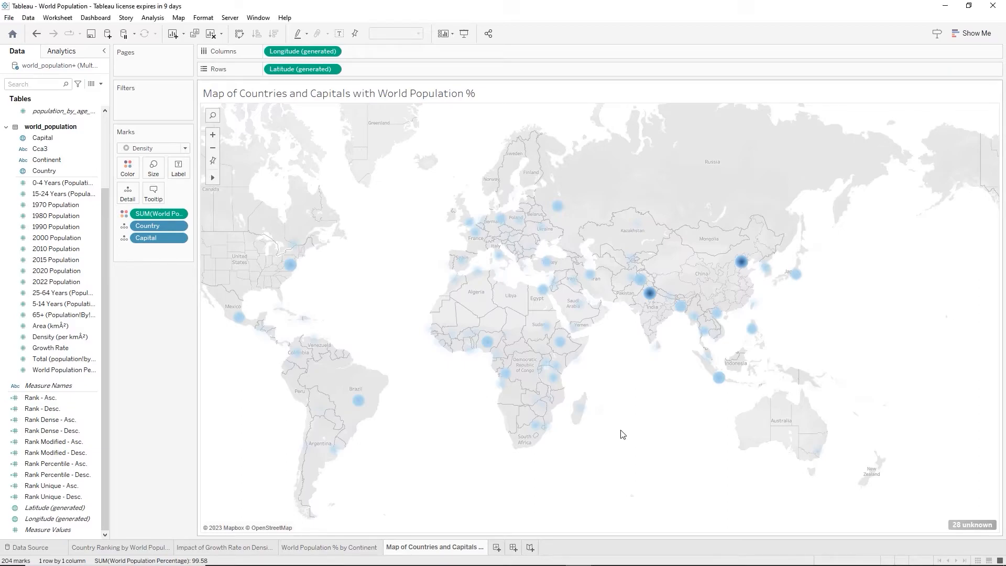
# Apply the Orange color palette to the map's density marks and raise their color intensity to 79%
pyautogui.click(128, 175)
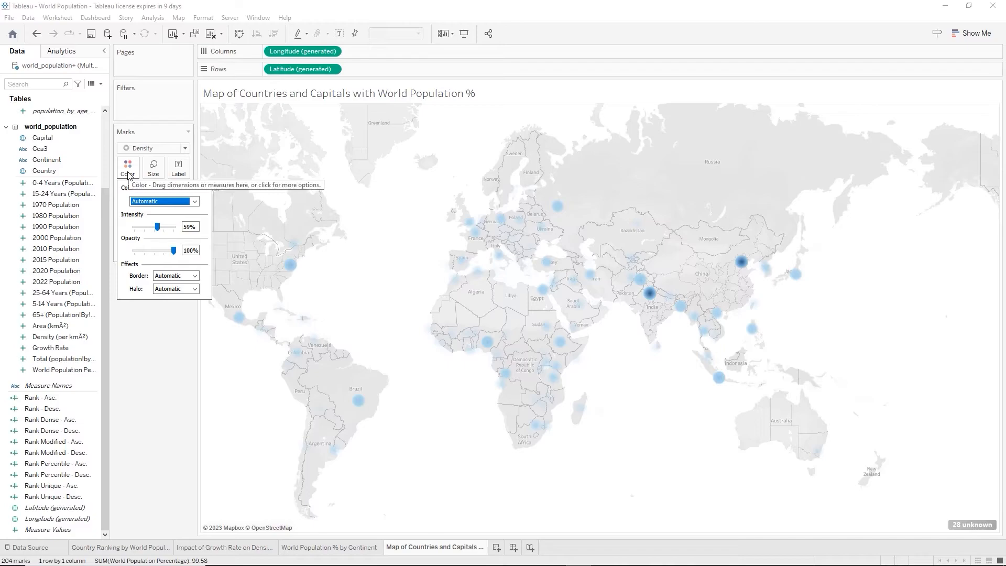
pyautogui.click(189, 203)
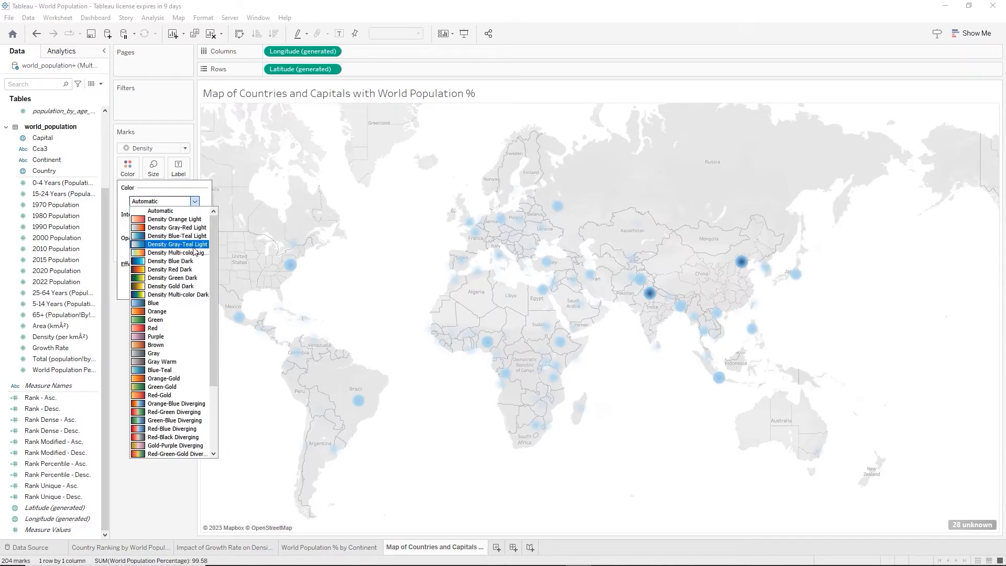
pyautogui.click(164, 313)
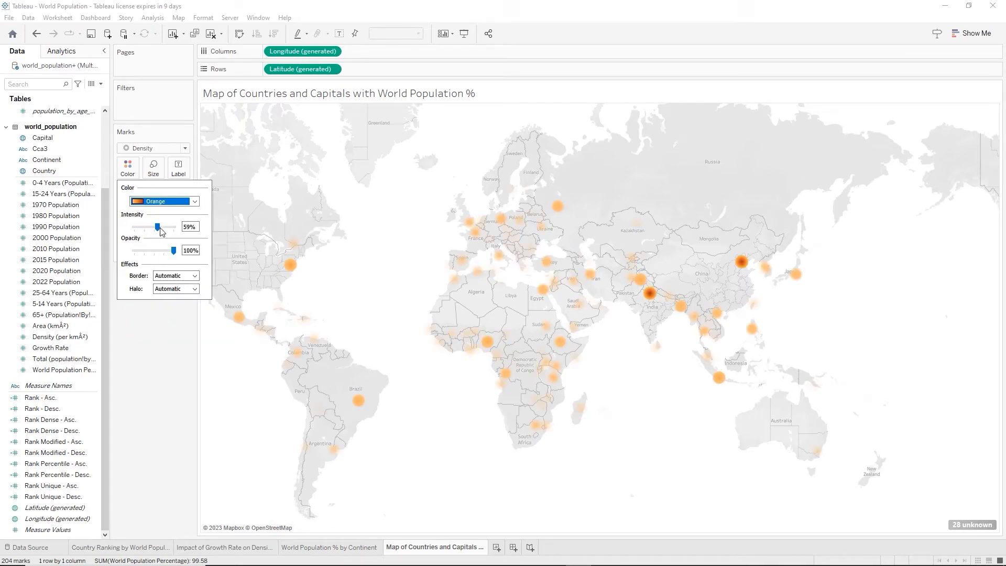
pyautogui.moveTo(162, 228); pyautogui.dragTo(166, 230)
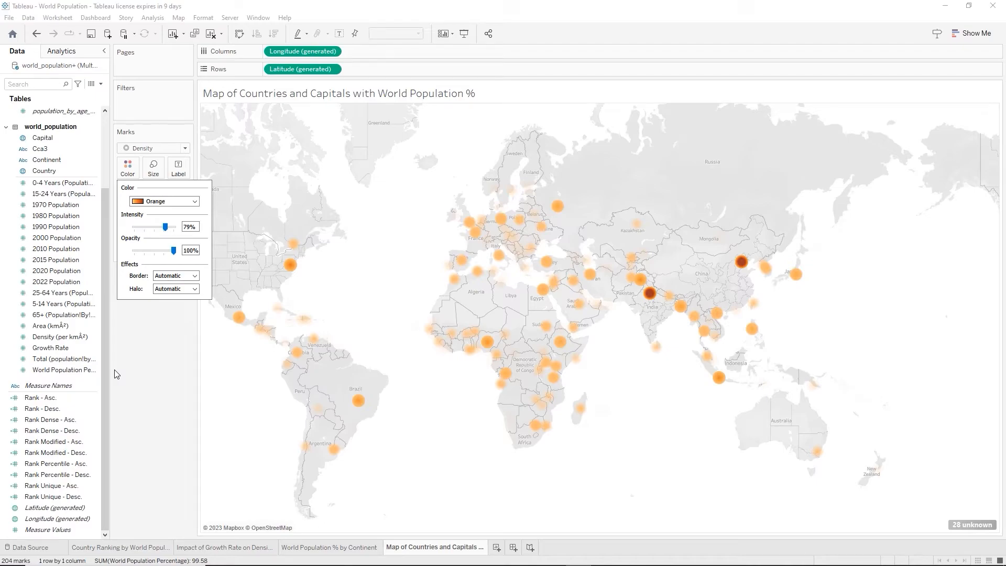
# Change the map's background style to Dark
pyautogui.click(178, 18)
pyautogui.click(178, 18)
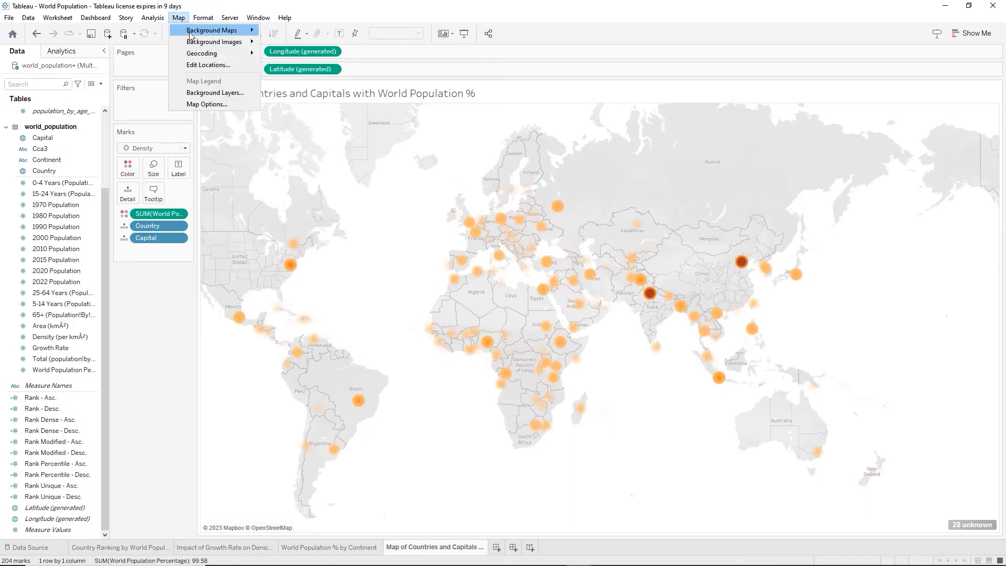
pyautogui.moveTo(235, 32)
pyautogui.click(283, 53)
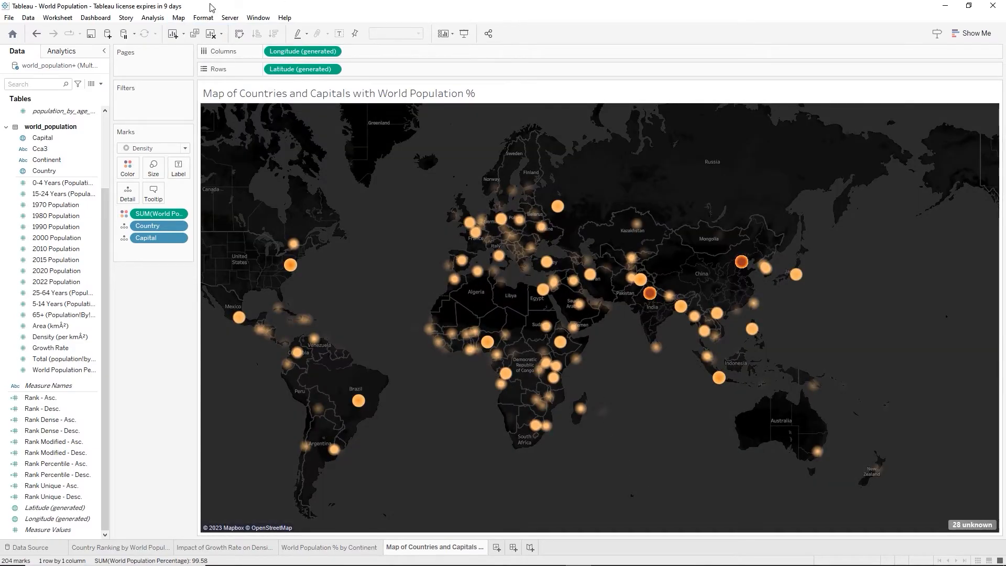
# Turn on the Coastline and Water Labels layers of the background map and check the labels at different zoom levels
pyautogui.click(184, 20)
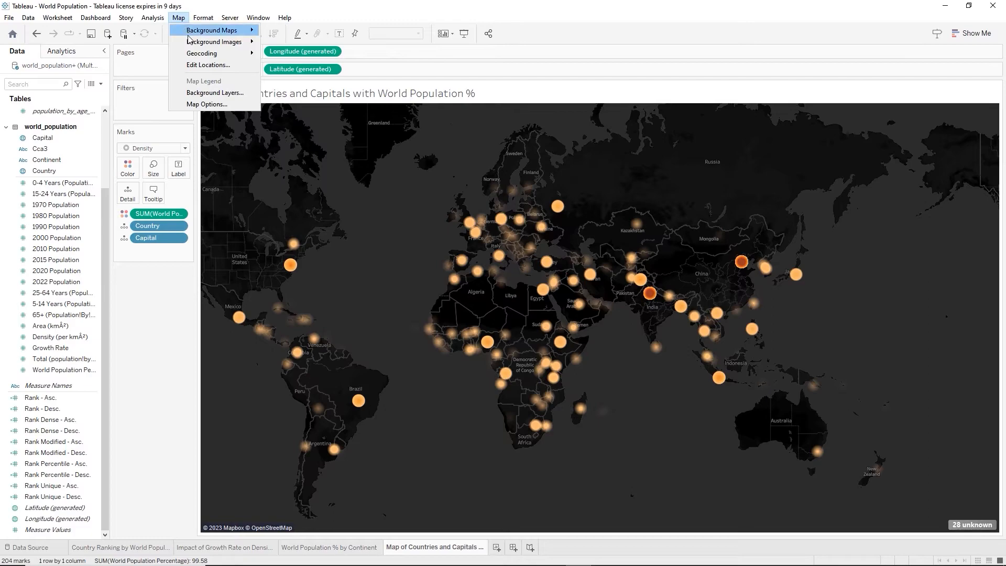
pyautogui.click(215, 93)
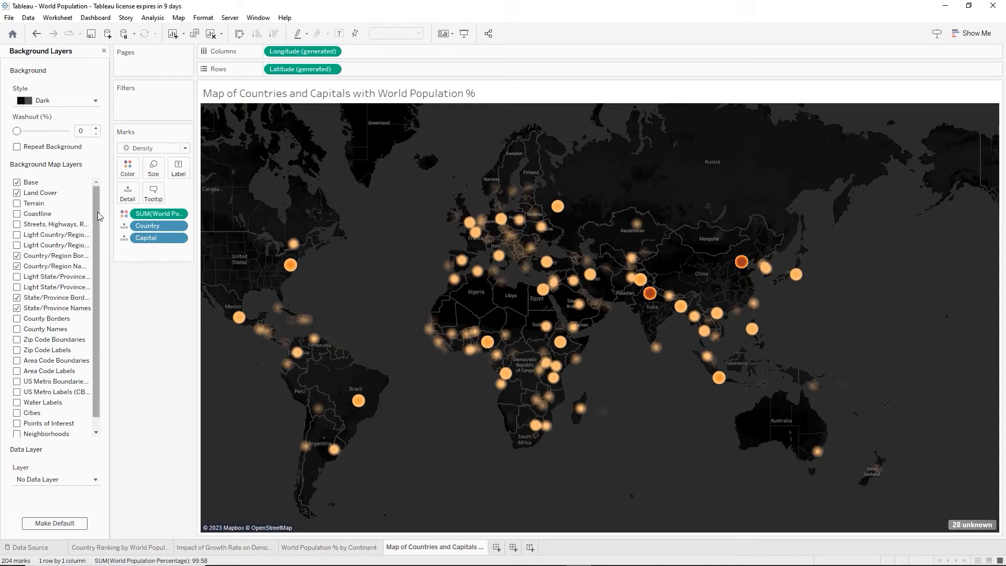
pyautogui.click(18, 214)
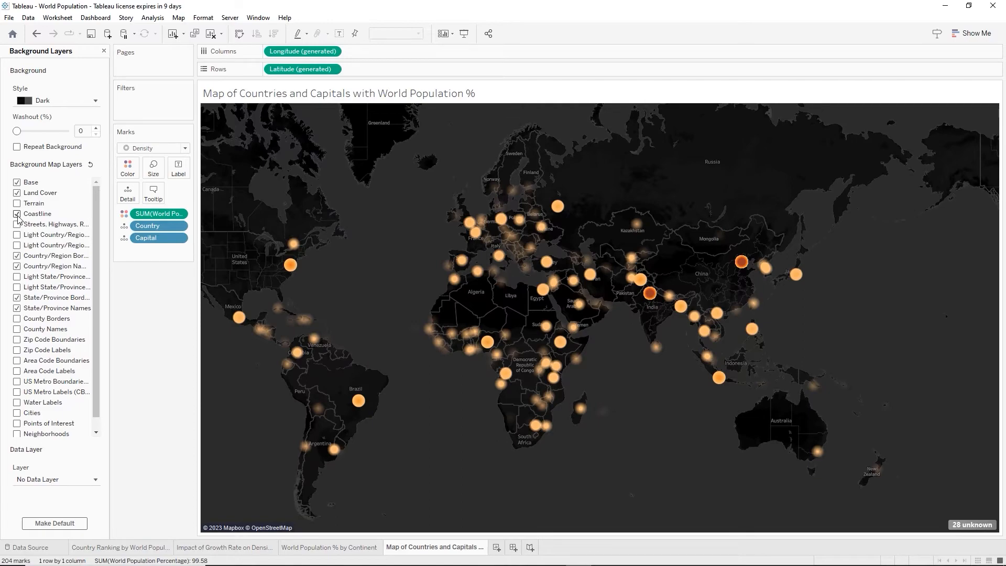
pyautogui.click(17, 214)
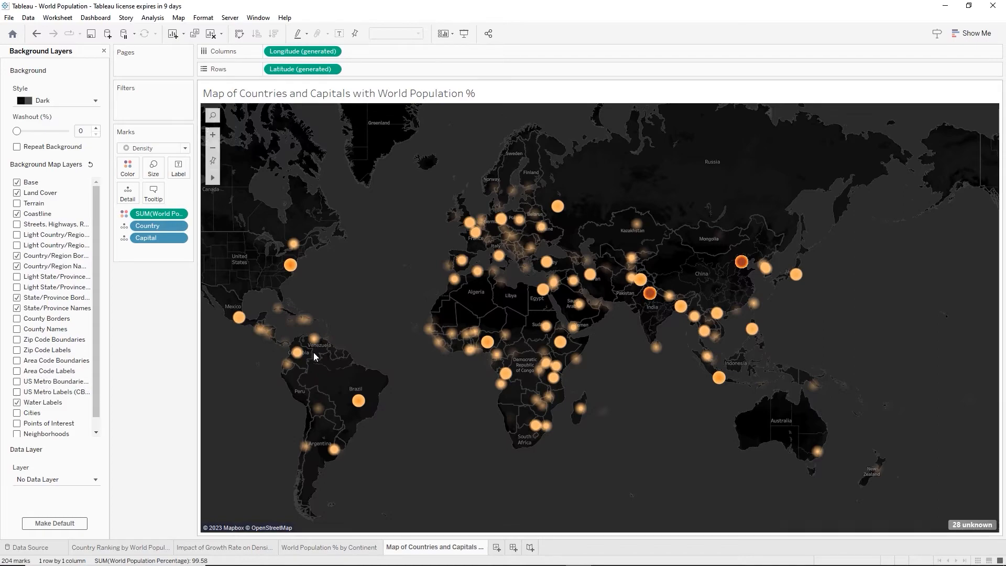
pyautogui.scroll(2, 367, 310)
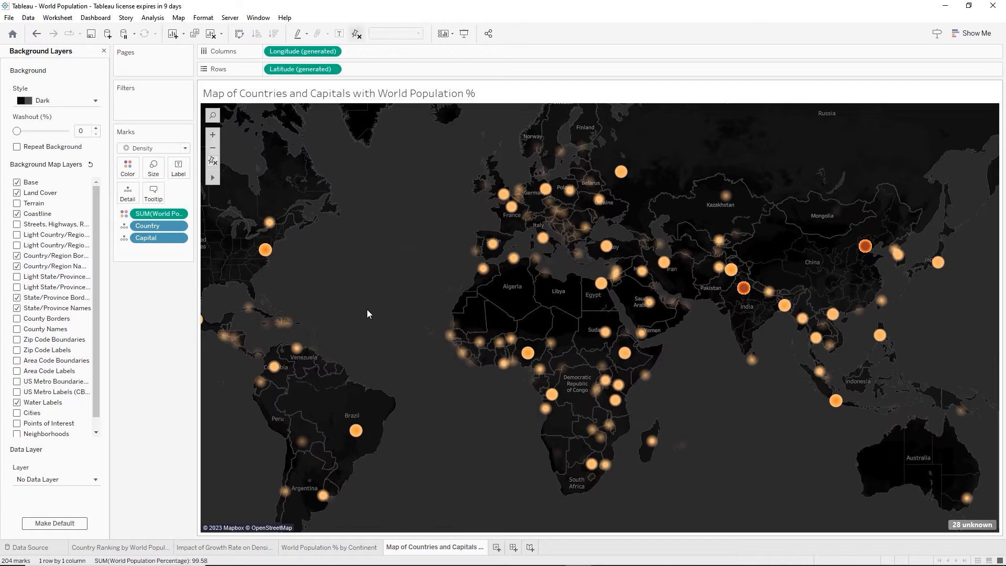
pyautogui.scroll(2, 367, 310)
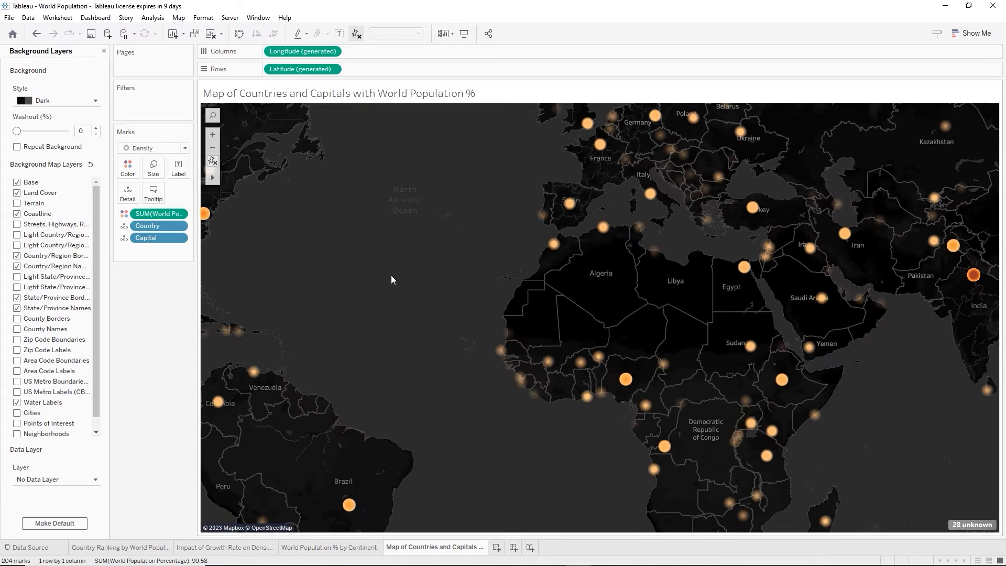
pyautogui.scroll(-4, 391, 277)
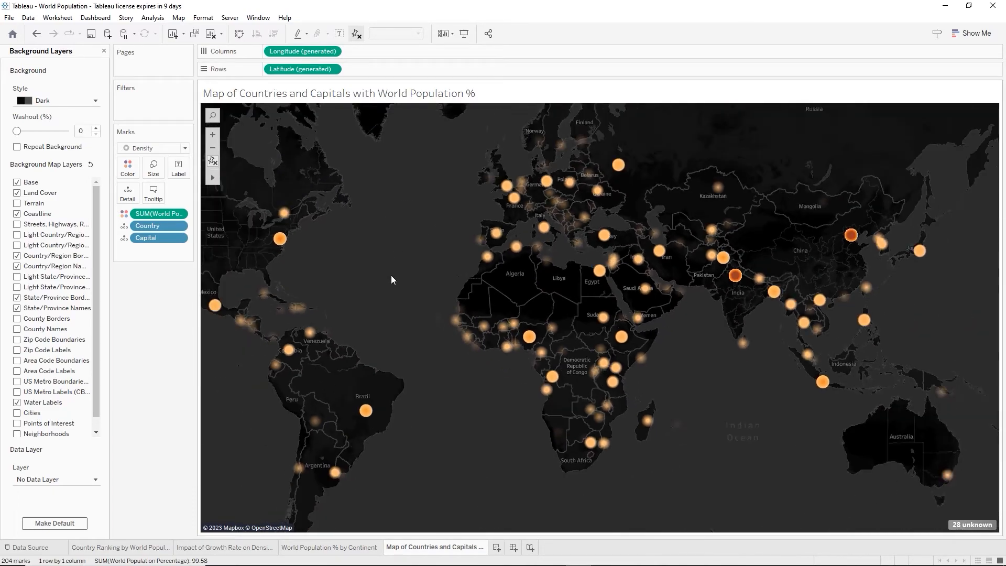
pyautogui.scroll(-2, 391, 280)
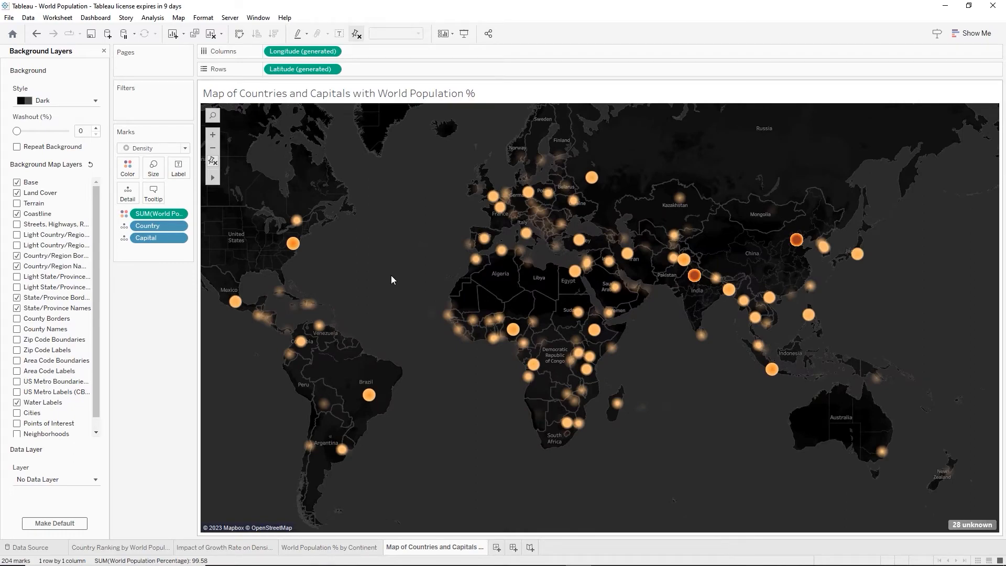
pyautogui.scroll(-1, 391, 280)
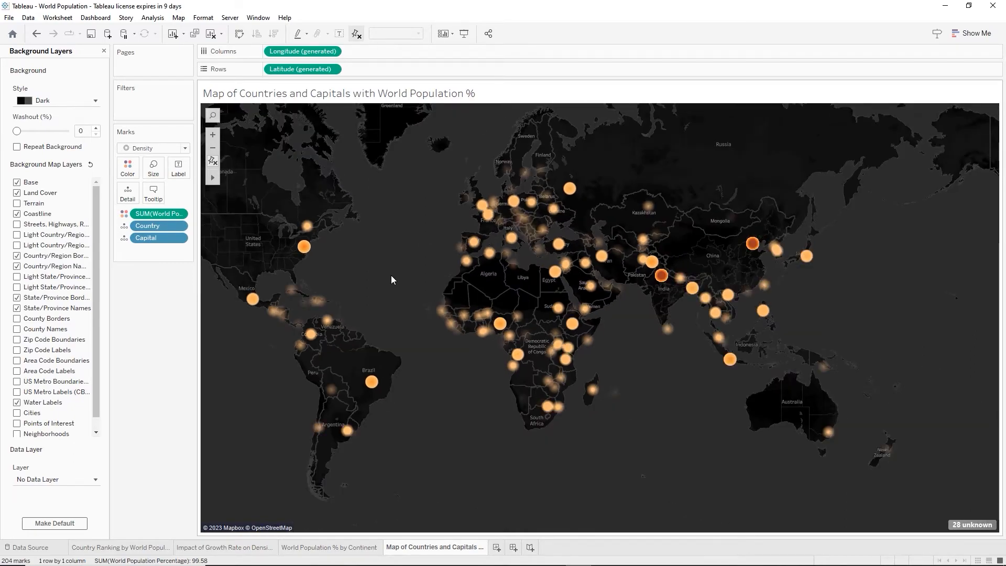
# Close the background layer settings and save the workbook
pyautogui.click(105, 51)
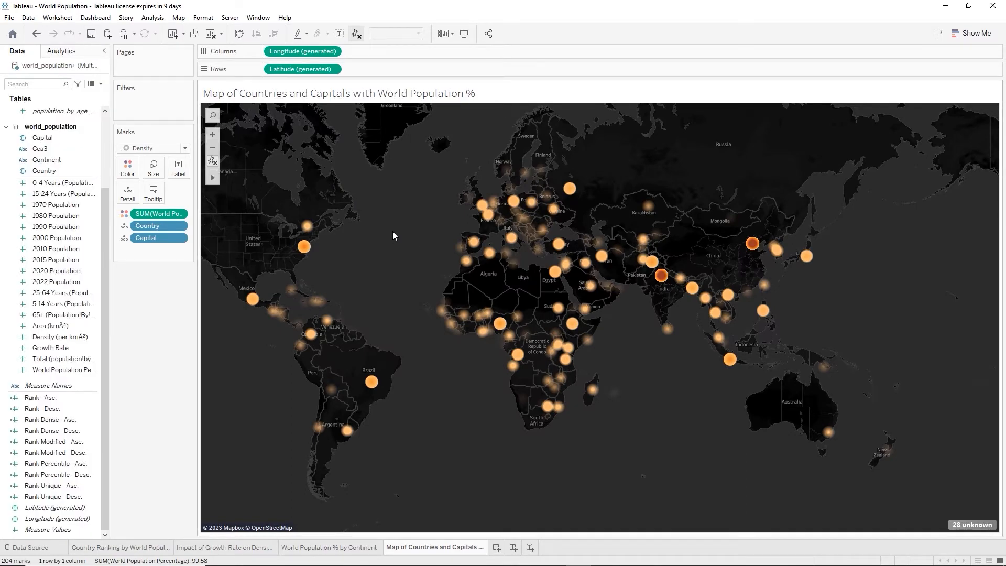
pyautogui.click(93, 35)
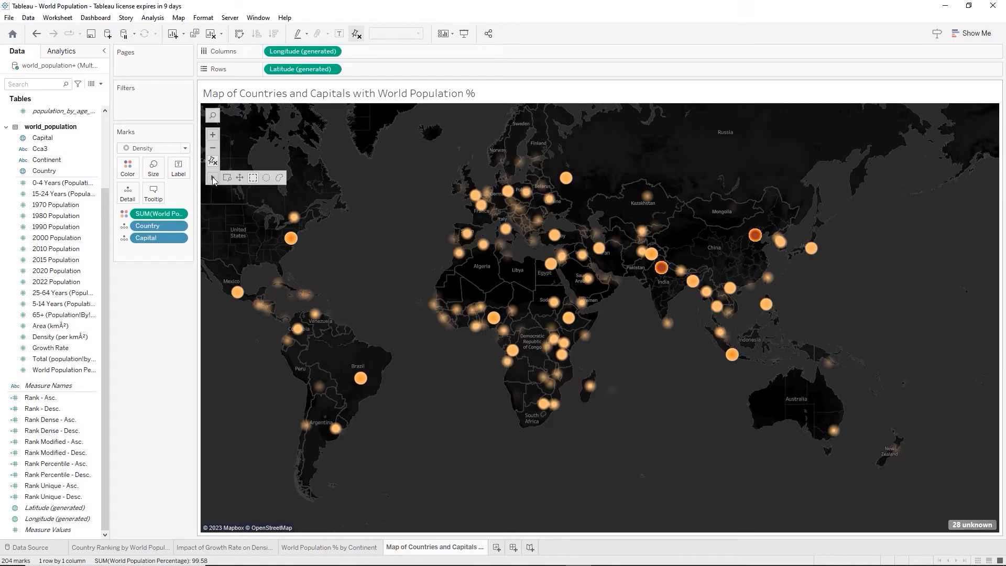
# Pan across the population density map and examine the capitals in Asia and North America up close
pyautogui.click(240, 178)
pyautogui.moveTo(419, 279); pyautogui.dragTo(712, 350)
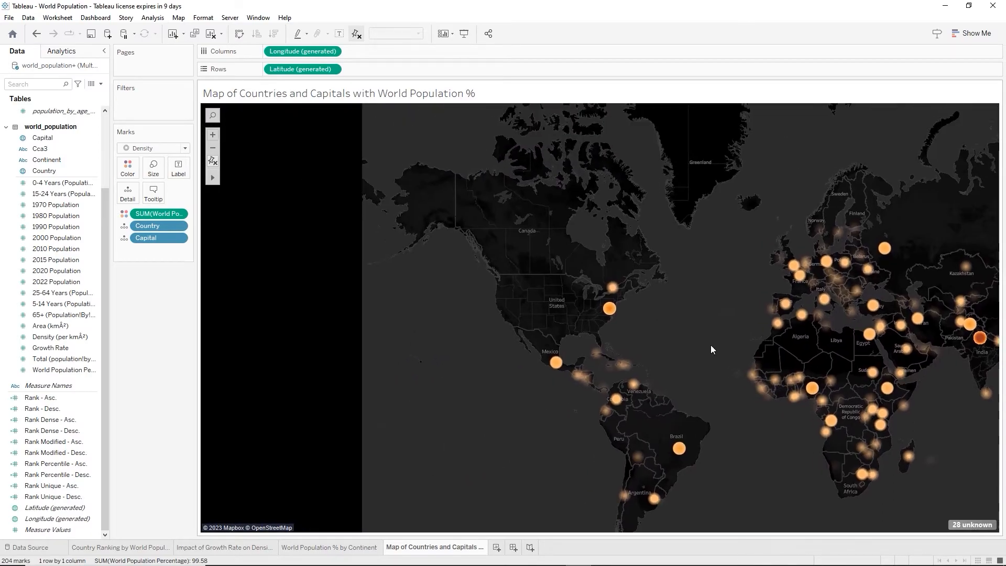
pyautogui.moveTo(426, 237); pyautogui.dragTo(662, 249)
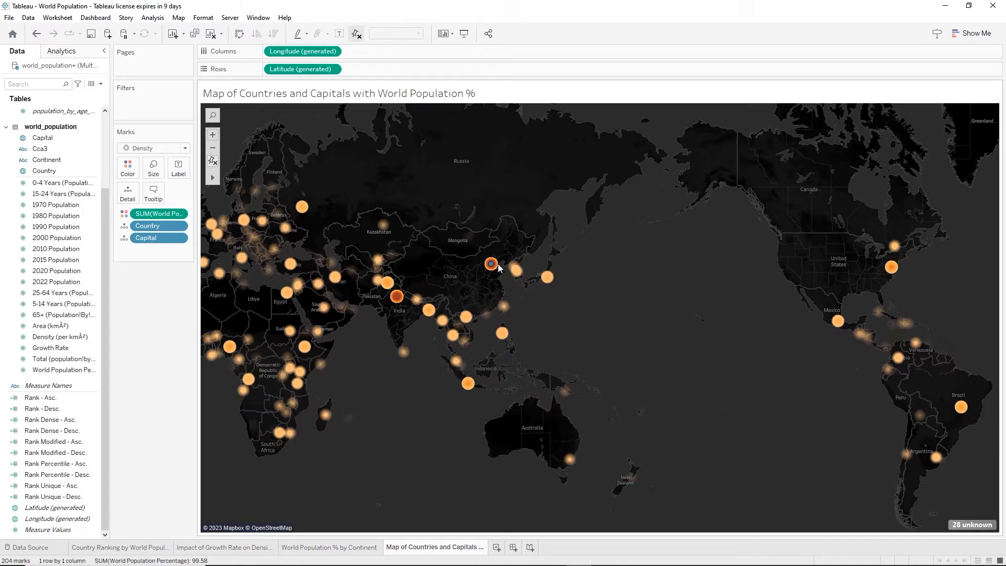
pyautogui.moveTo(614, 291); pyautogui.dragTo(478, 332)
pyautogui.moveTo(590, 319); pyautogui.dragTo(458, 293)
pyautogui.scroll(3, 605, 325)
pyautogui.moveTo(697, 248)
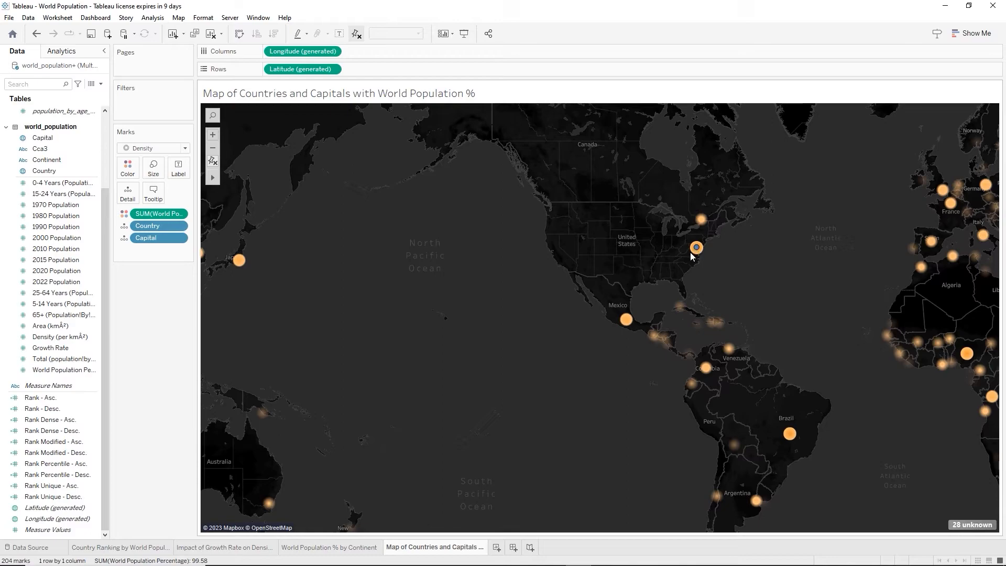
pyautogui.scroll(-2, 439, 321)
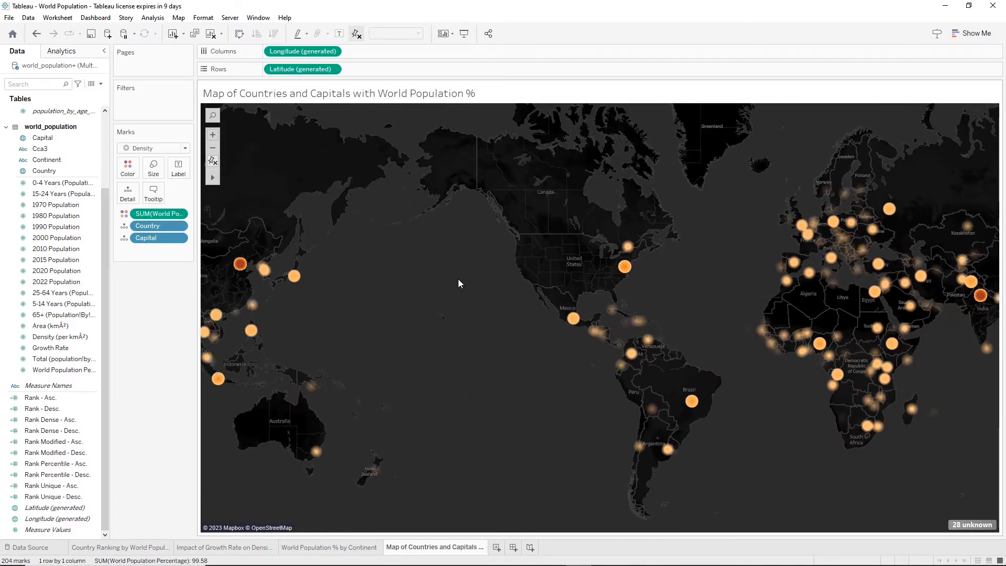
# Review the unmatched capitals in the Edit Locations list, leaving the location matches unedited
pyautogui.click(969, 526)
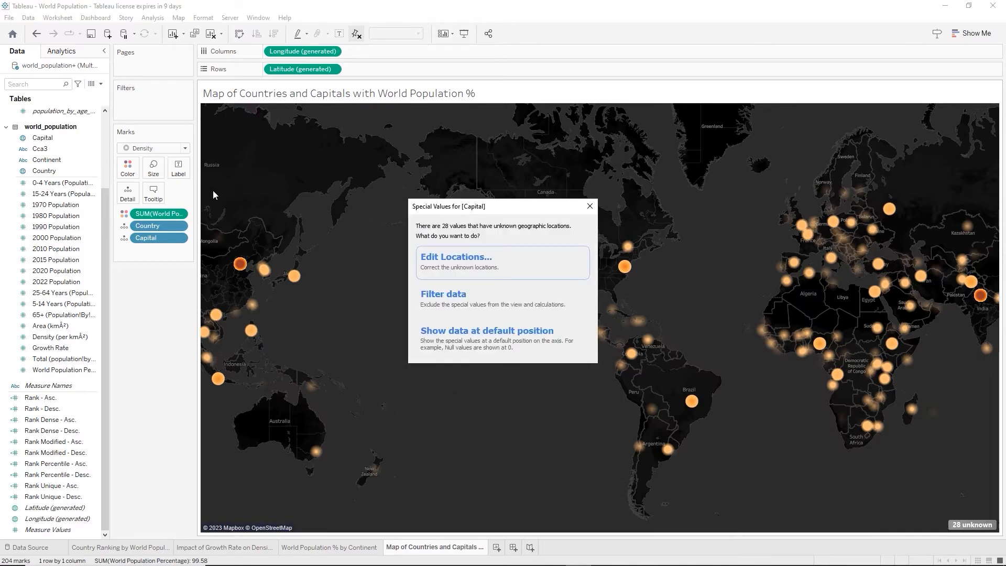
pyautogui.click(476, 263)
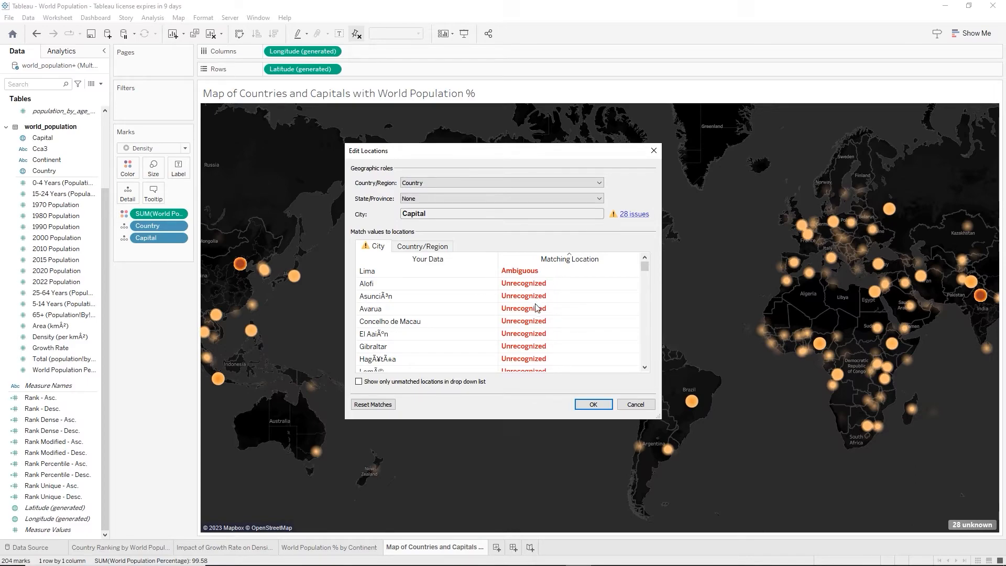
pyautogui.scroll(-10, 538, 308)
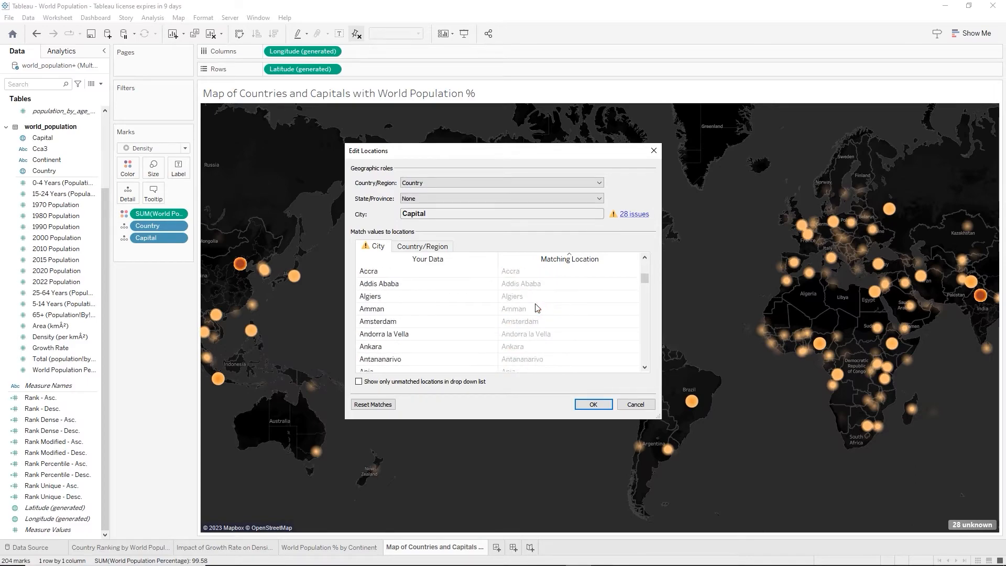
pyautogui.scroll(10, 537, 307)
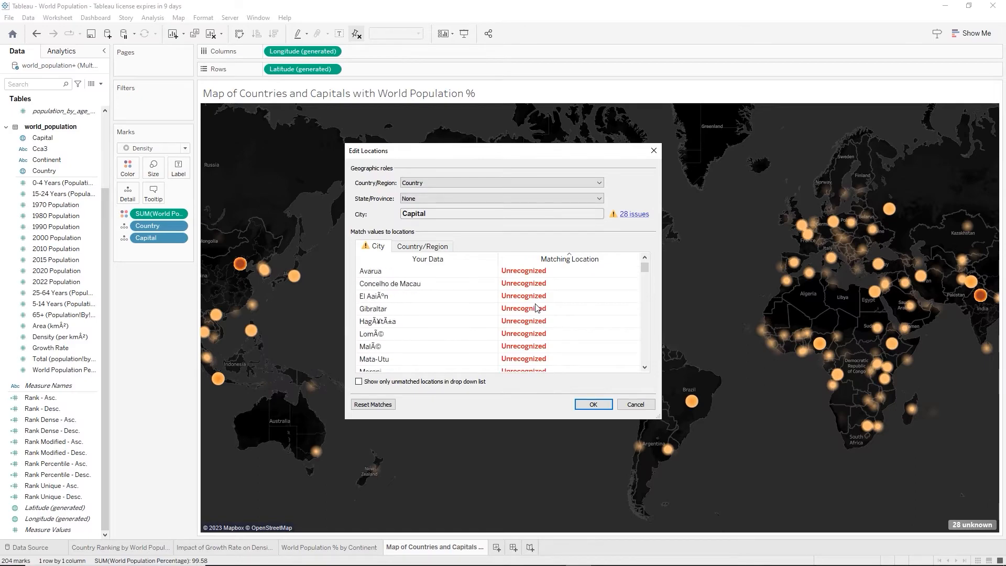
pyautogui.click(634, 405)
# Filter the capitals with unknown geographic locations out of the map view
pyautogui.click(949, 525)
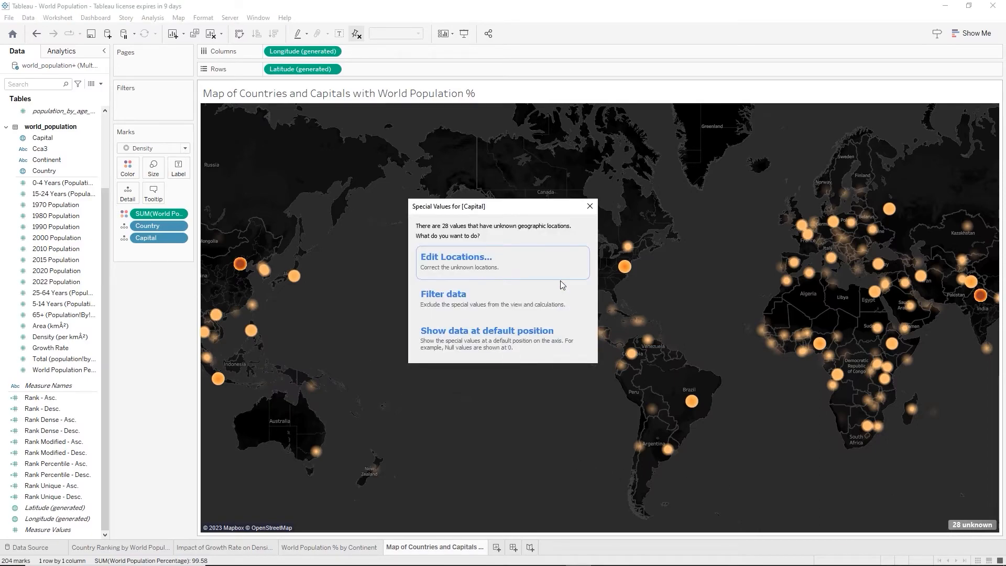
pyautogui.click(470, 303)
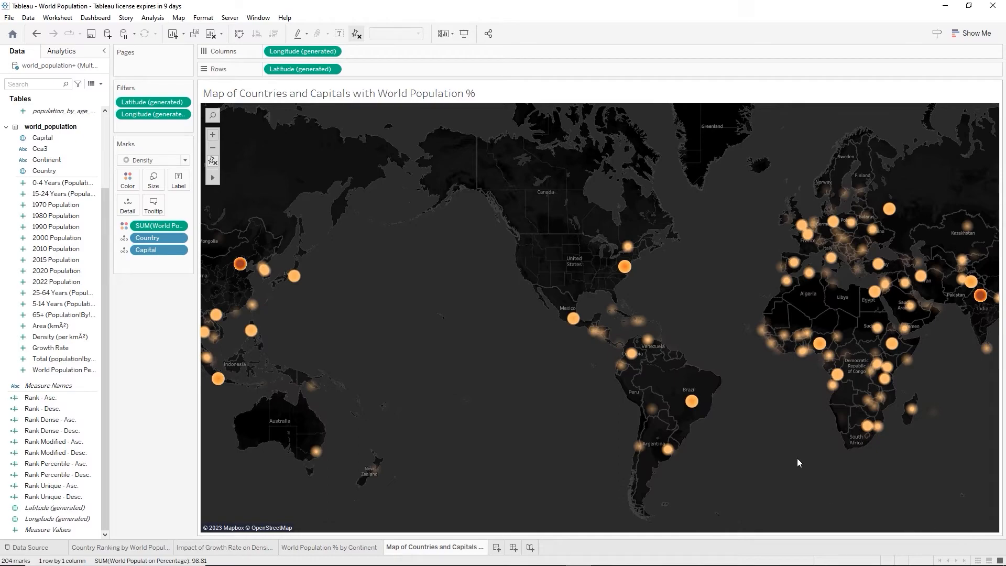
# Inspect the map's capital marks and view the map in presentation mode, returning to the normal view
pyautogui.moveTo(797, 458); pyautogui.dragTo(786, 472)
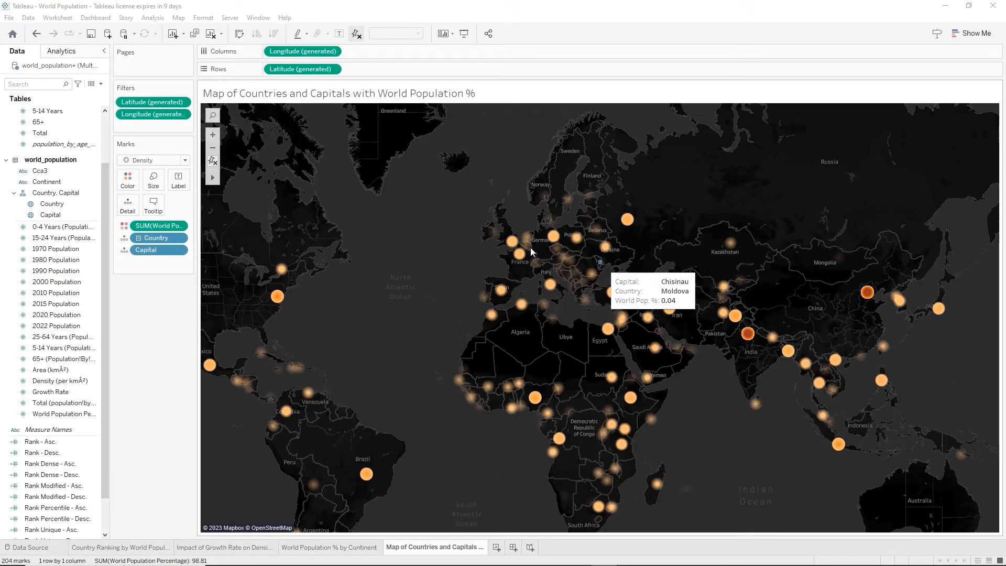
pyautogui.moveTo(514, 245)
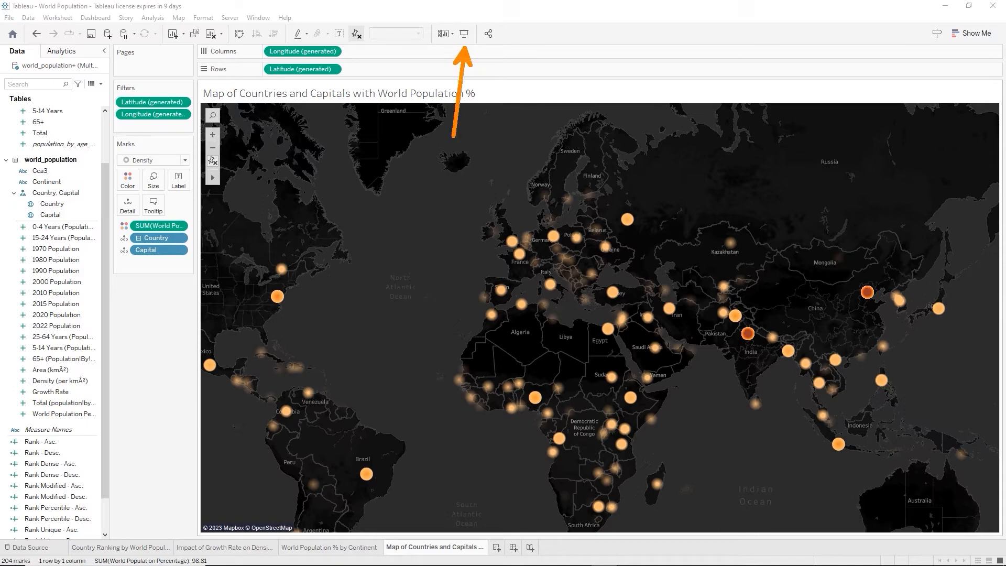
pyautogui.click(465, 34)
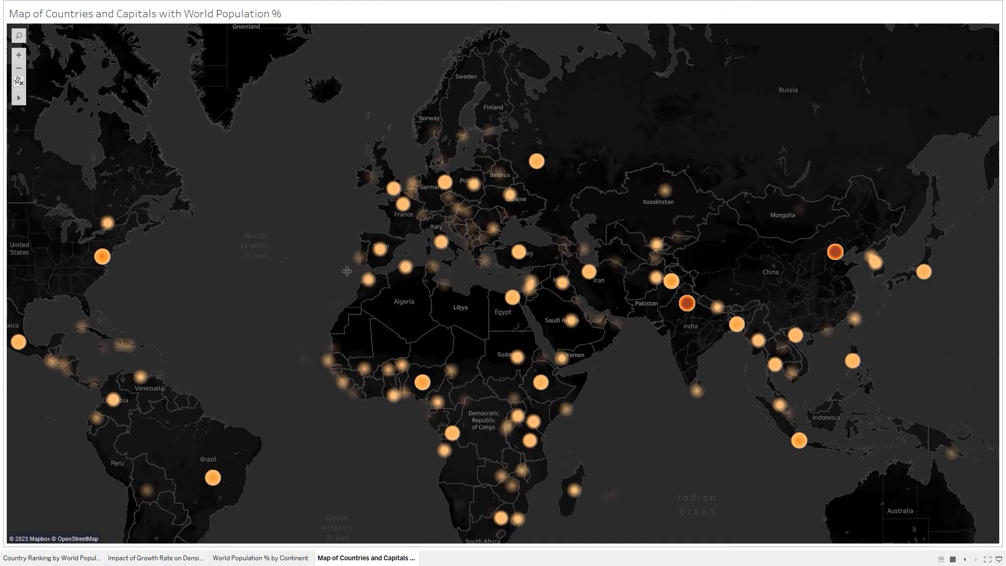
pyautogui.moveTo(347, 271); pyautogui.dragTo(288, 322)
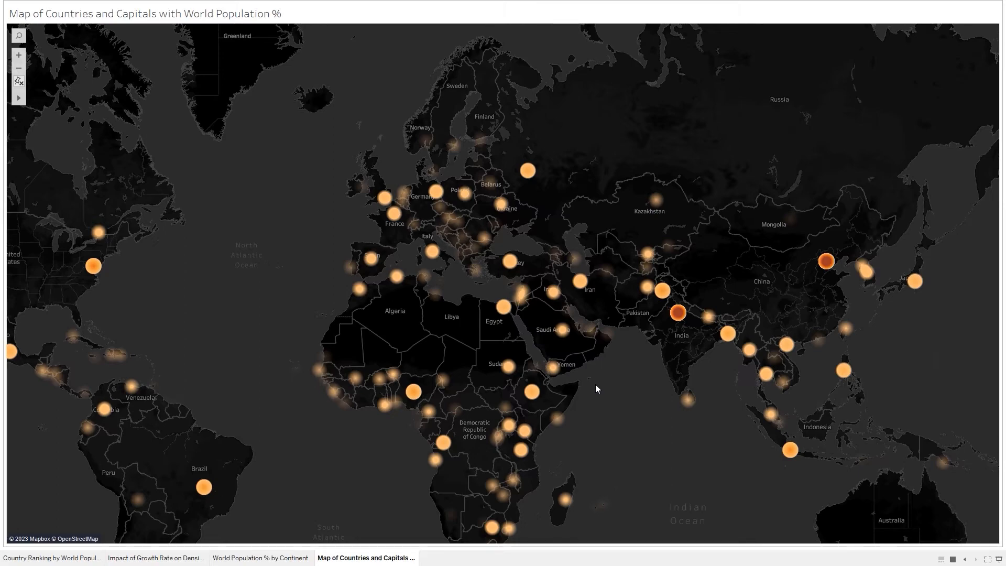
pyautogui.press('Escape')
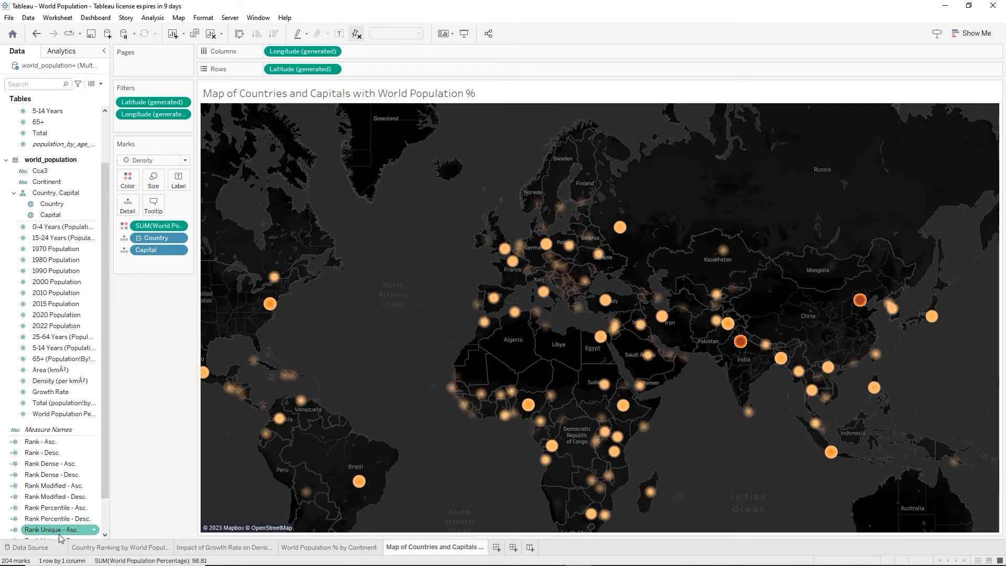
# In the data source, pivot the 65+, 25-64, 15-24, 5-14 and 0-4 Years columns of population_by_age_group1
pyautogui.click(51, 549)
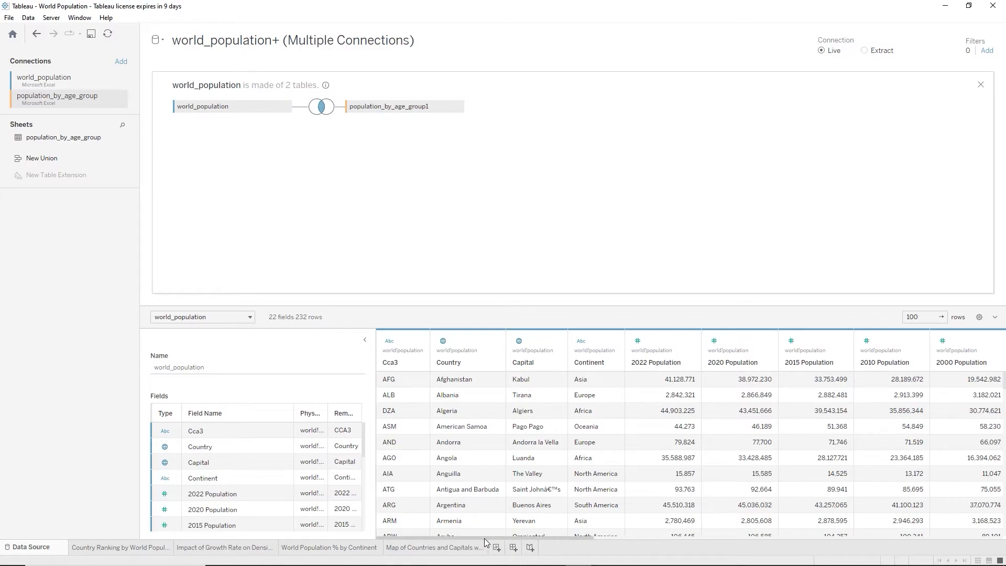
pyautogui.moveTo(484, 538); pyautogui.dragTo(559, 539)
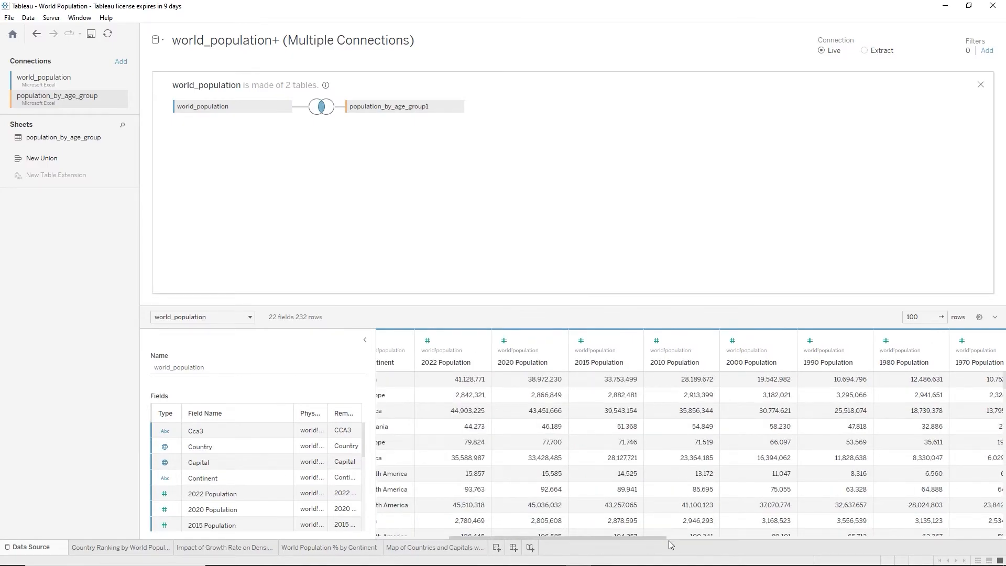
pyautogui.moveTo(649, 535); pyautogui.dragTo(989, 469)
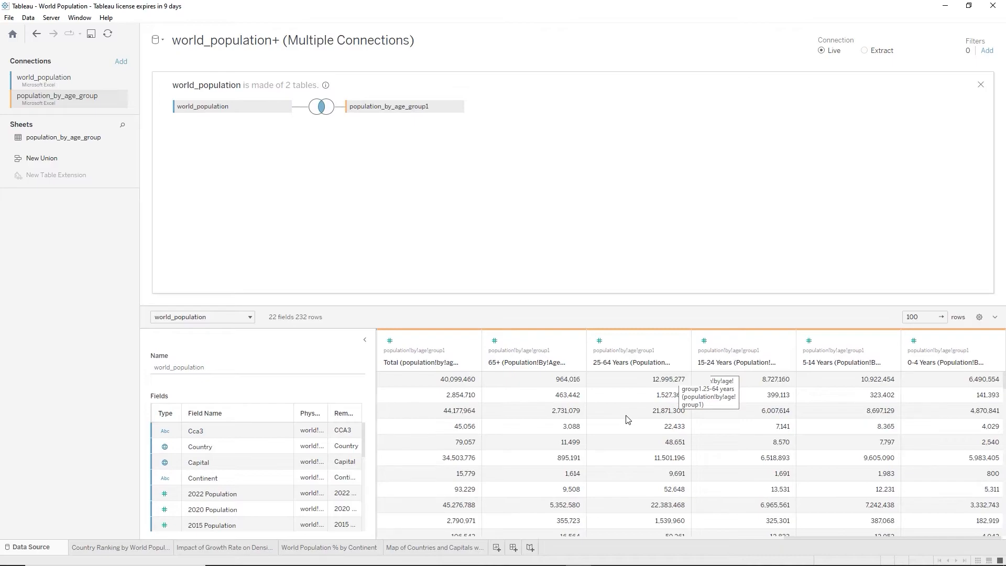
pyautogui.click(531, 342)
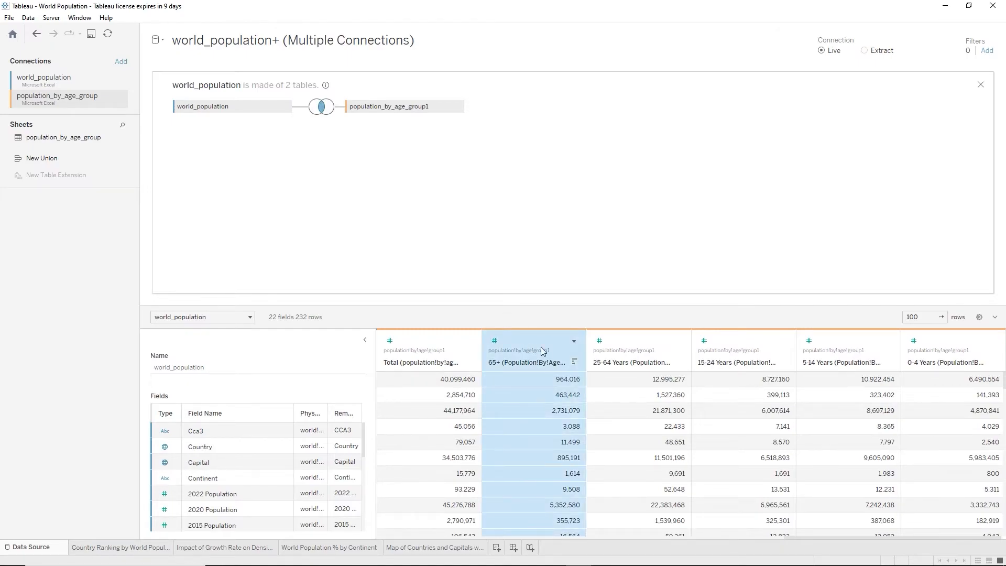
pyautogui.keyDown('ctrl'); pyautogui.click(621, 361); pyautogui.keyUp('ctrl')
pyautogui.keyDown('ctrl'); pyautogui.click(785, 366); pyautogui.keyUp('ctrl')
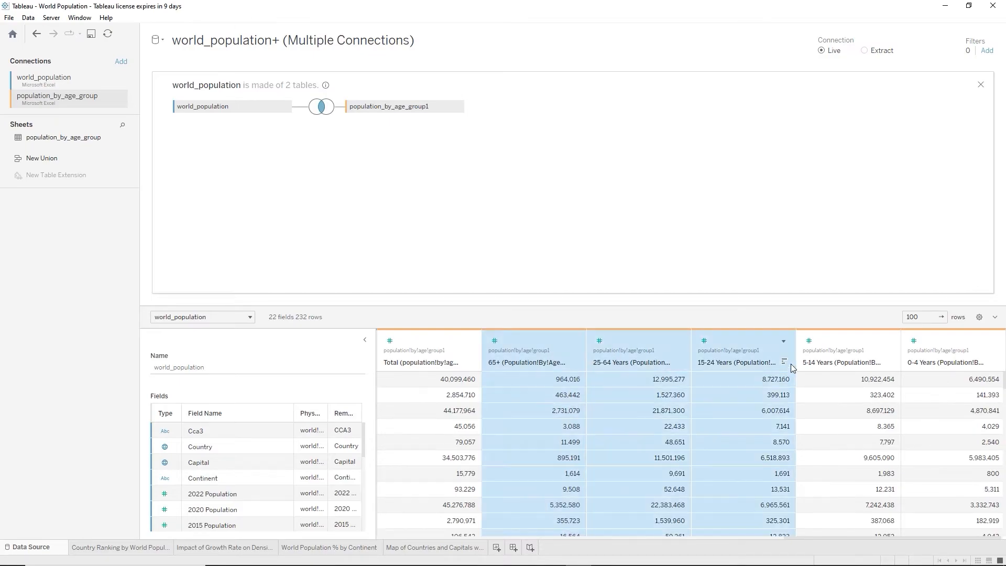
pyautogui.keyDown('ctrl'); pyautogui.click(828, 356); pyautogui.keyUp('ctrl')
pyautogui.keyDown('ctrl'); pyautogui.click(920, 340); pyautogui.keyUp('ctrl')
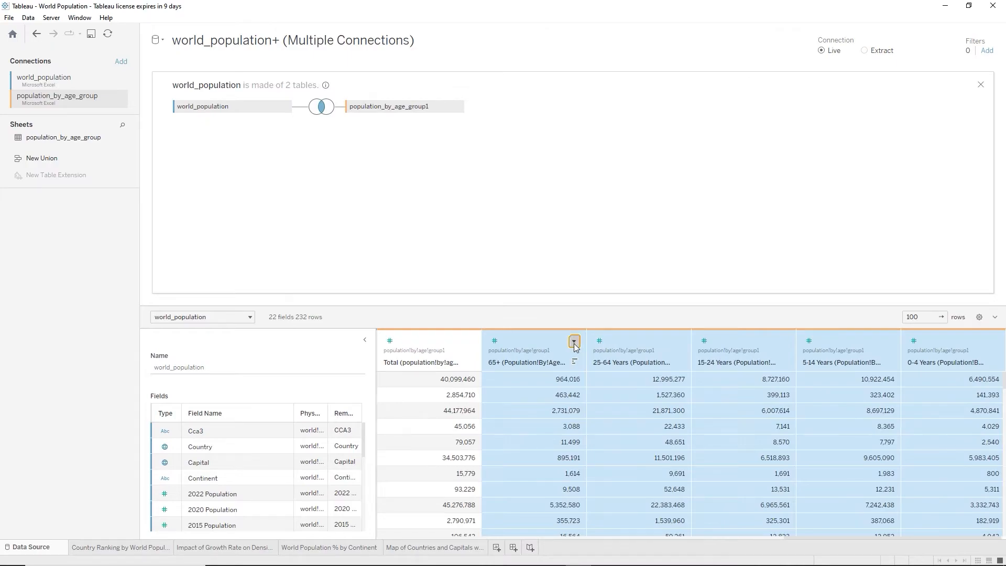
pyautogui.click(575, 342)
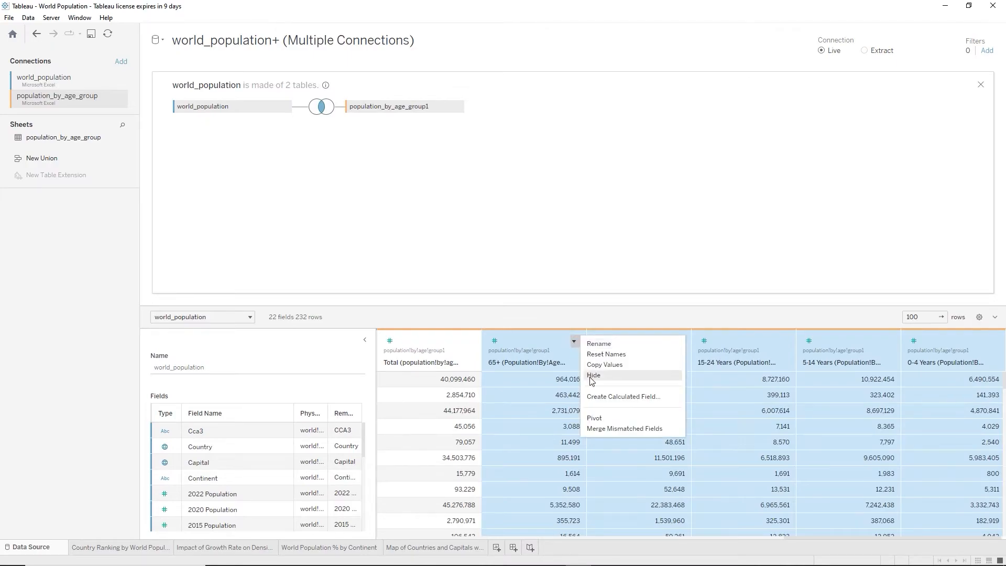
pyautogui.click(594, 419)
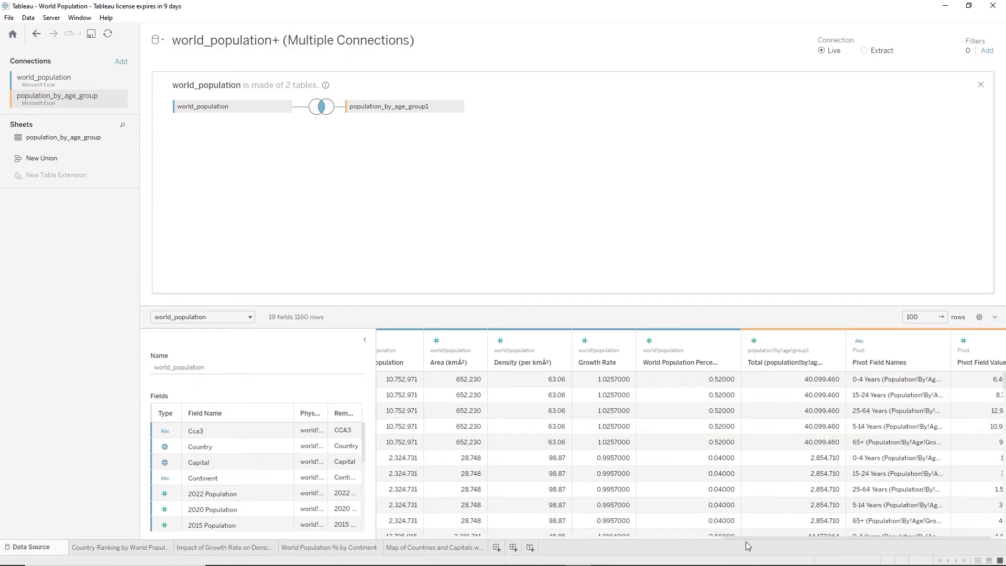
# Rename the Pivot Field Names column to Age Group Field Names
pyautogui.moveTo(736, 540); pyautogui.dragTo(813, 540)
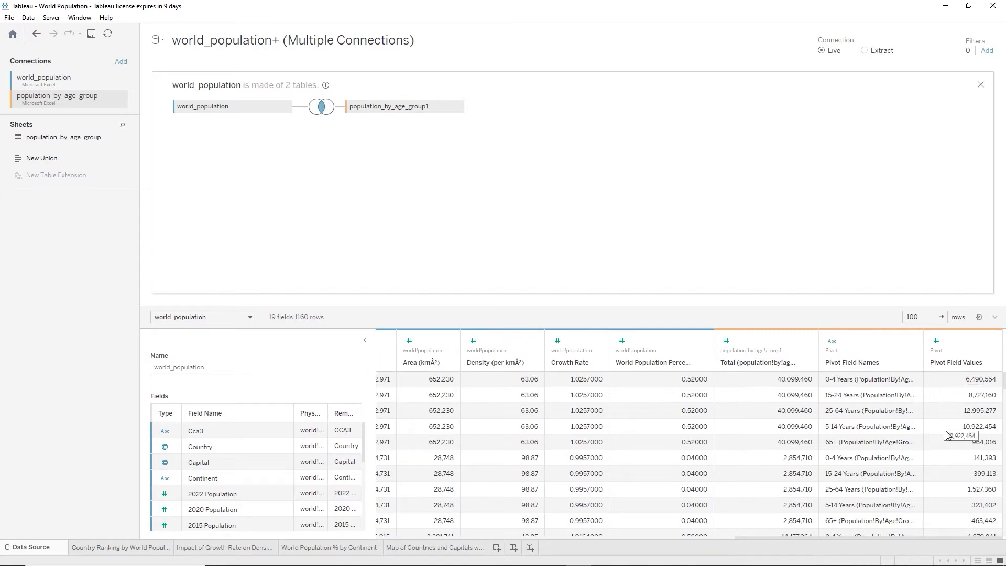
pyautogui.rightClick(846, 364)
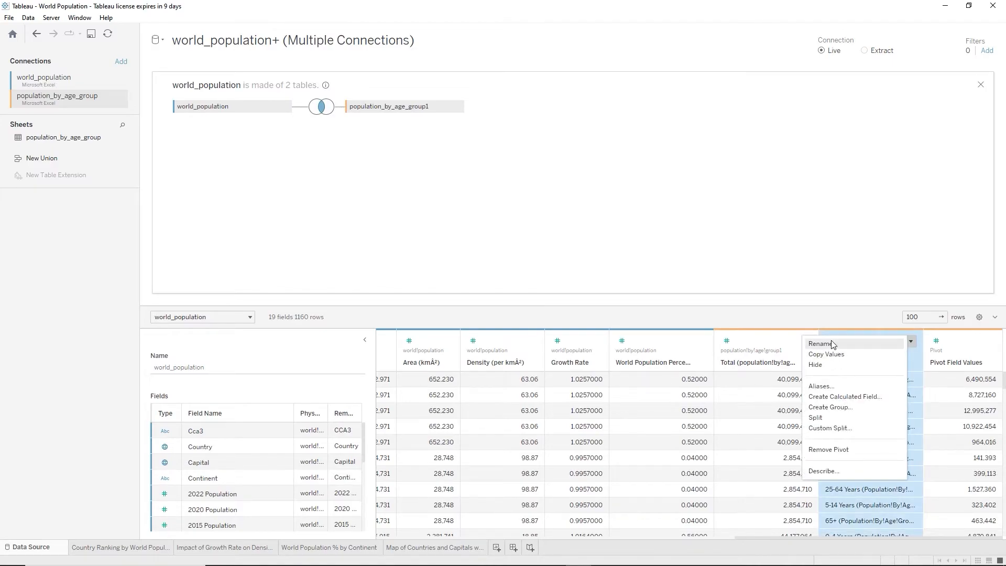
pyautogui.click(833, 347)
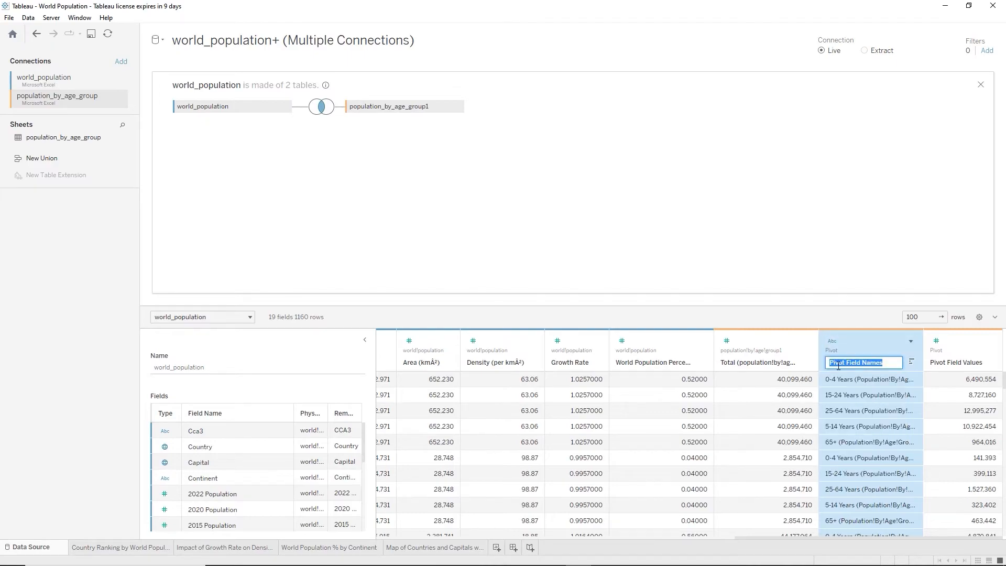
pyautogui.doubleClick(834, 365)
pyautogui.write('Age Group')
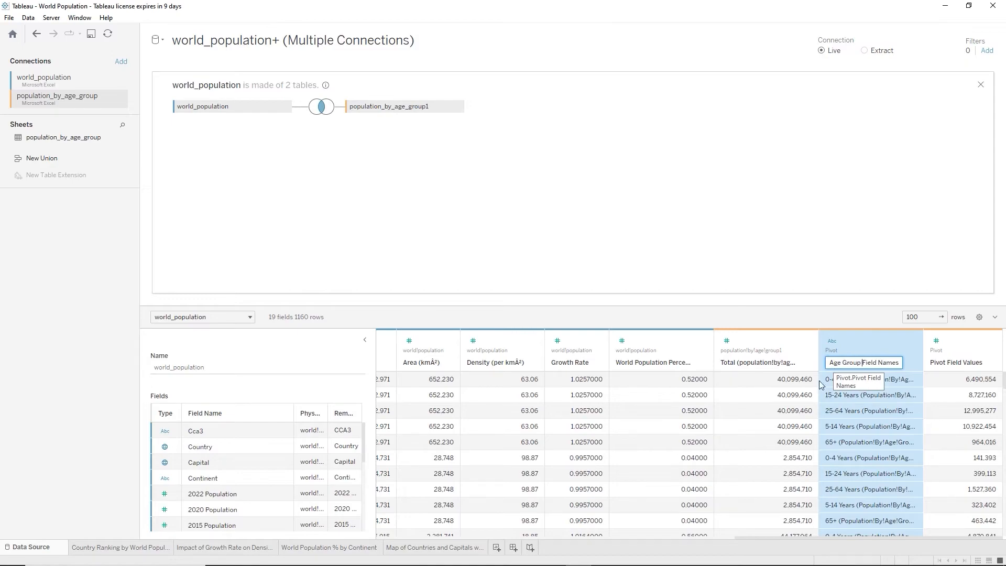
pyautogui.press('Return')
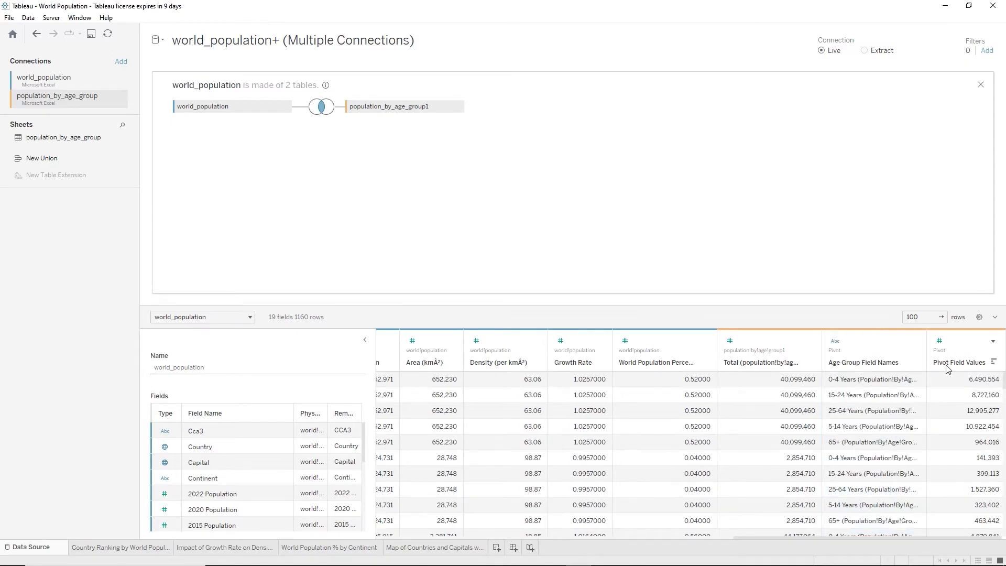
# Rename the Pivot Field Values column to Age Group Field Values
pyautogui.rightClick(948, 369)
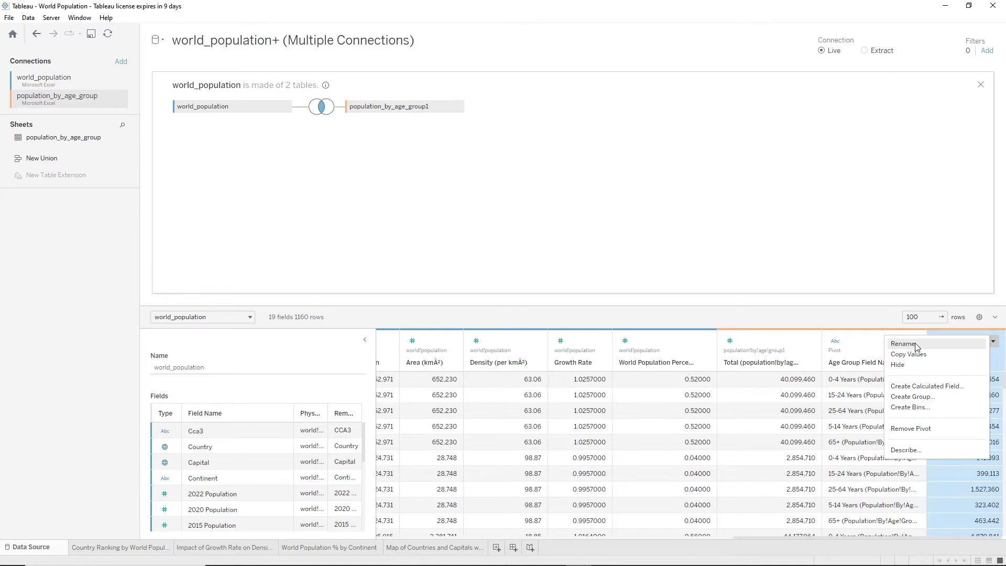
pyautogui.click(917, 344)
pyautogui.doubleClick(941, 364)
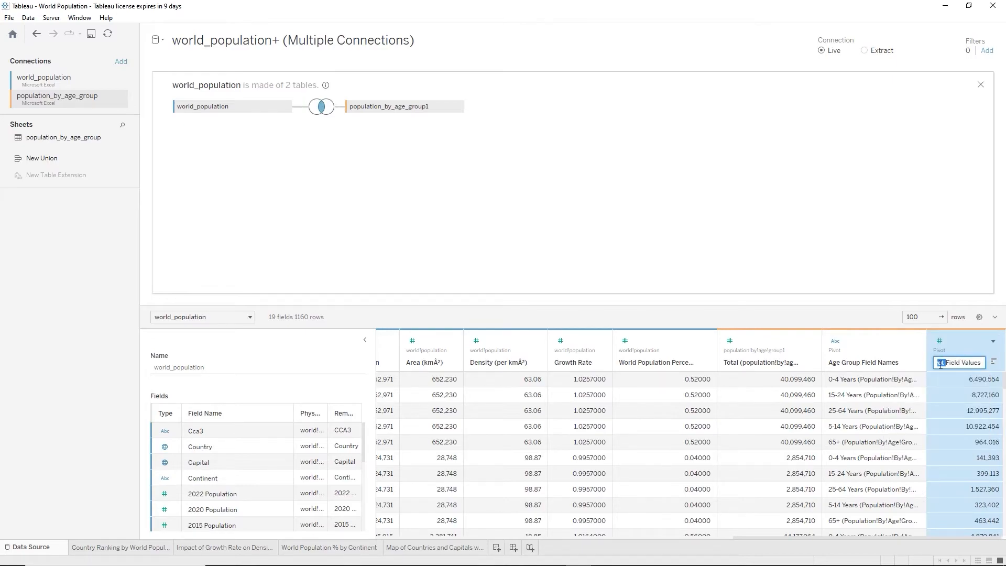
pyautogui.write('Age Group')
pyautogui.press('Return')
# Create a new worksheet with Continent and summed Age Group Field Values as rows and Age Group Field Names as columns
pyautogui.click(497, 550)
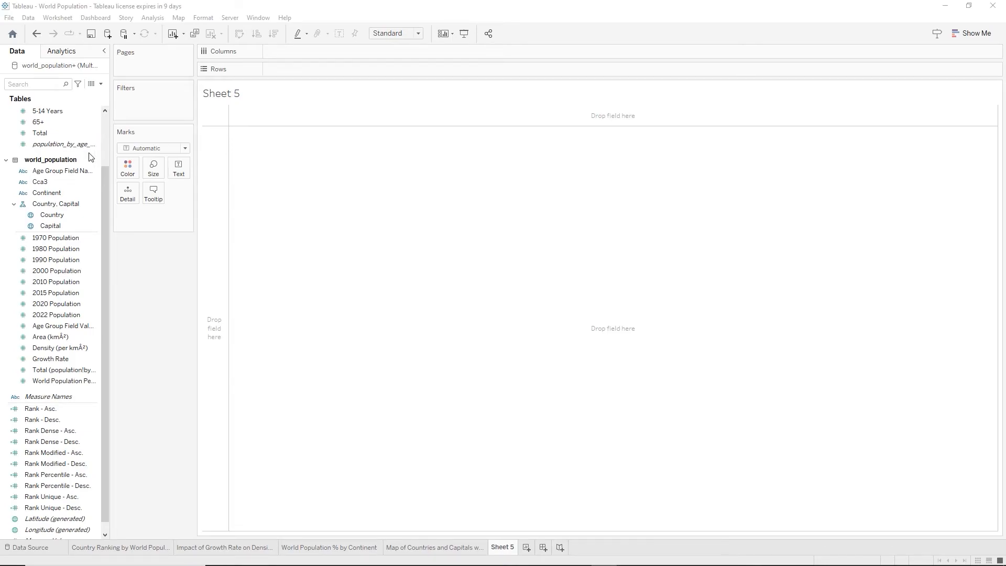
pyautogui.moveTo(57, 193); pyautogui.dragTo(276, 71)
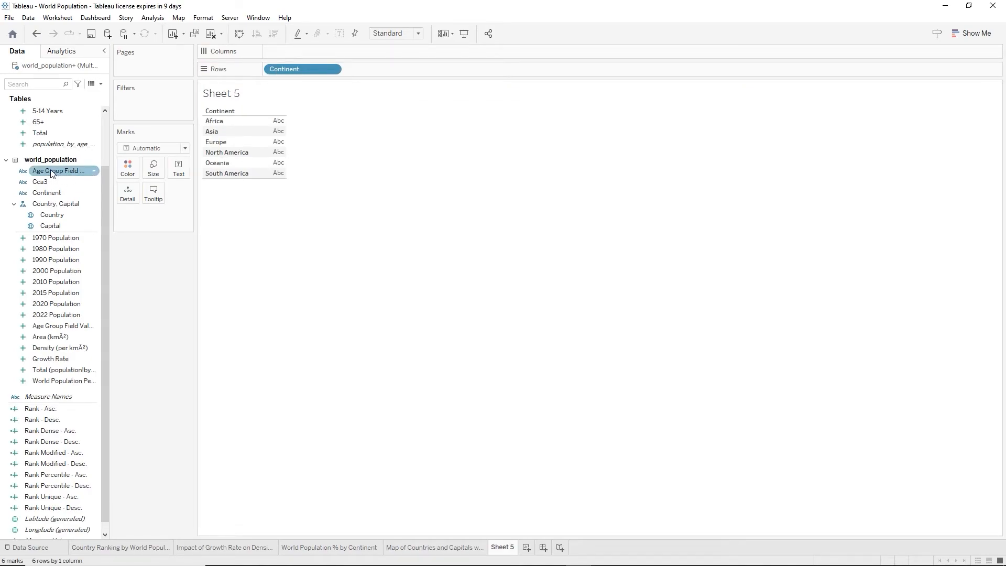
pyautogui.moveTo(43, 173); pyautogui.dragTo(285, 53)
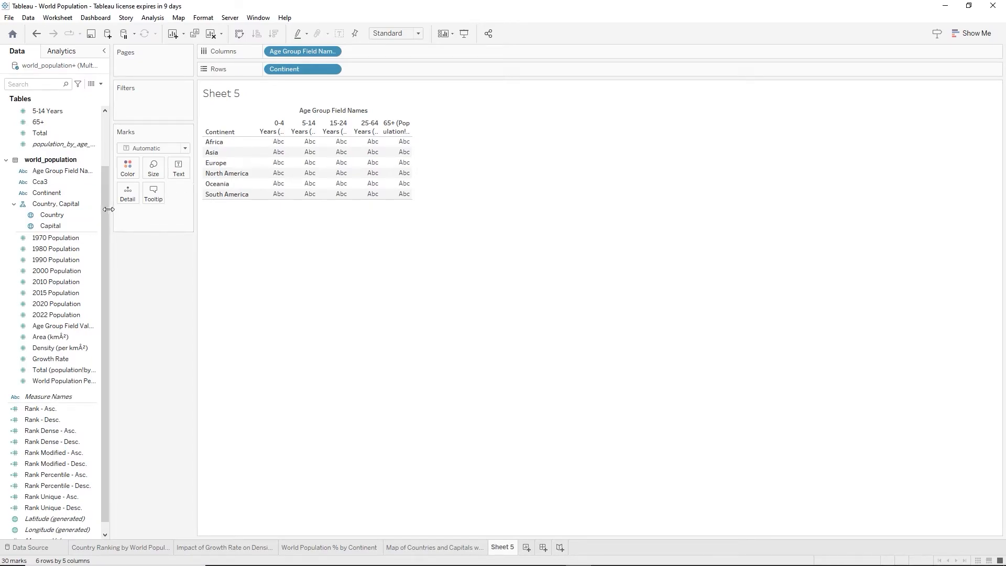
pyautogui.moveTo(59, 325); pyautogui.dragTo(384, 74)
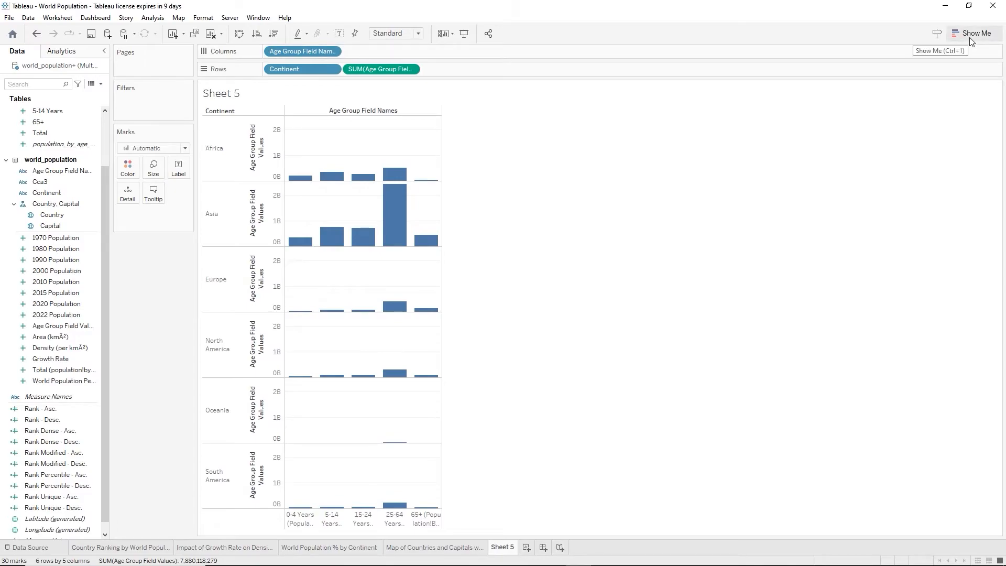
# Convert the continent and age group bar chart into a highlight table
pyautogui.click(971, 40)
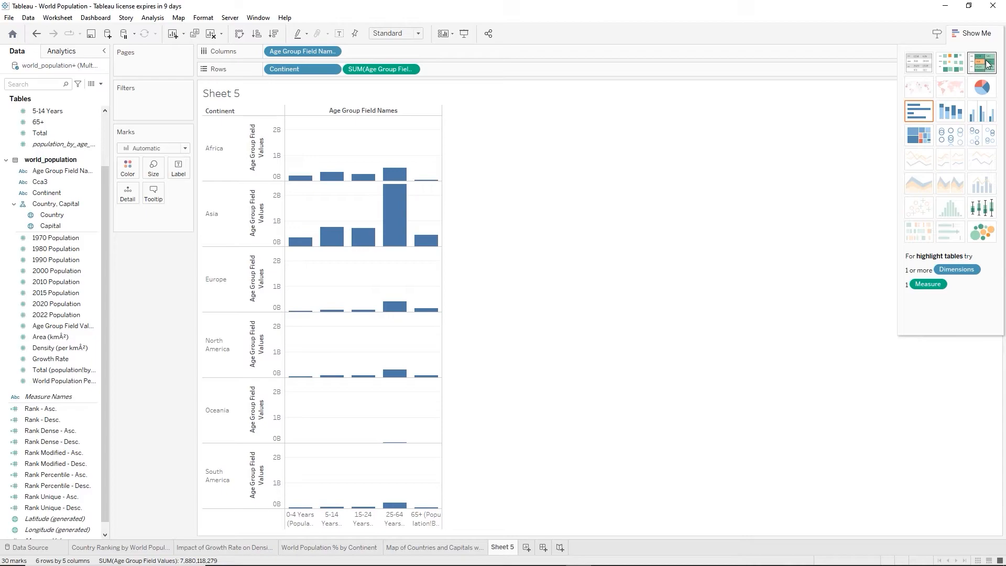
pyautogui.click(986, 63)
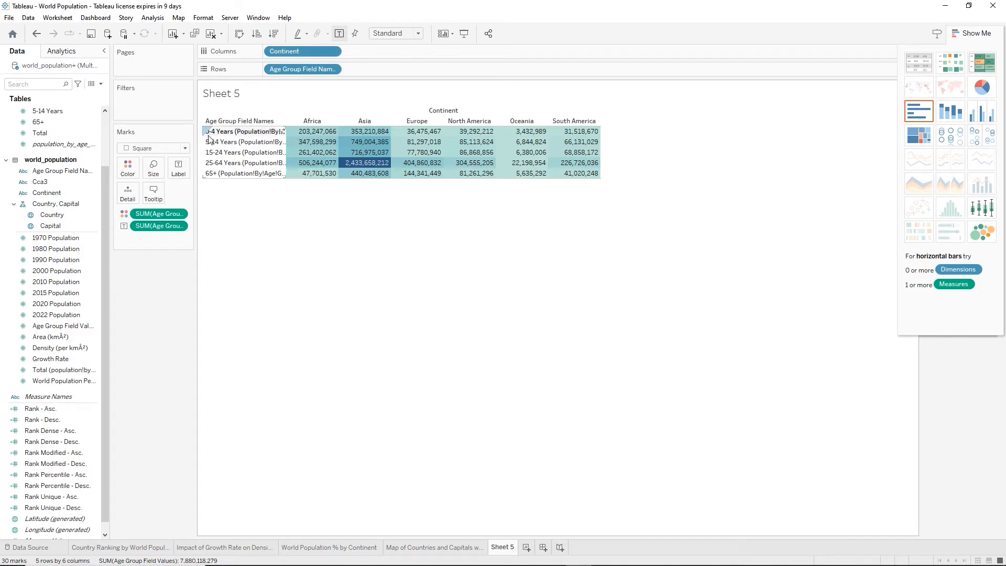
pyautogui.moveTo(380, 165)
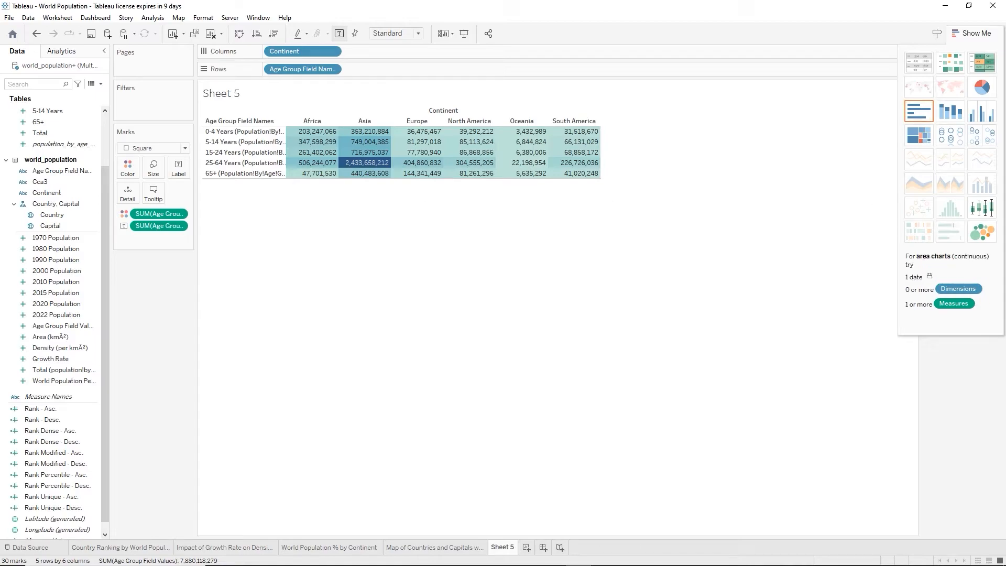
pyautogui.click(975, 34)
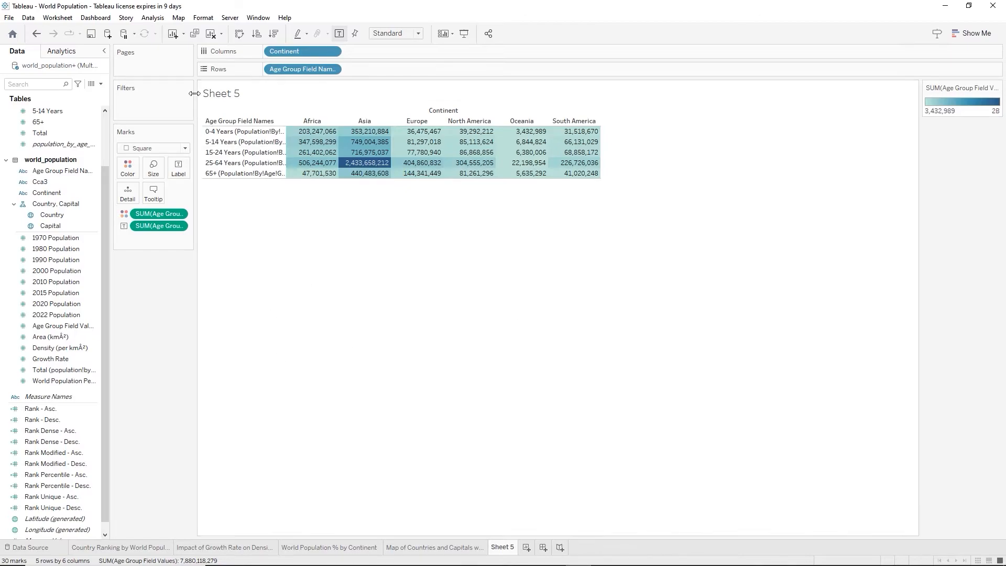
# Shorten the alias of the 0-4 Years age group row to 0-4
pyautogui.rightClick(221, 136)
pyautogui.click(257, 223)
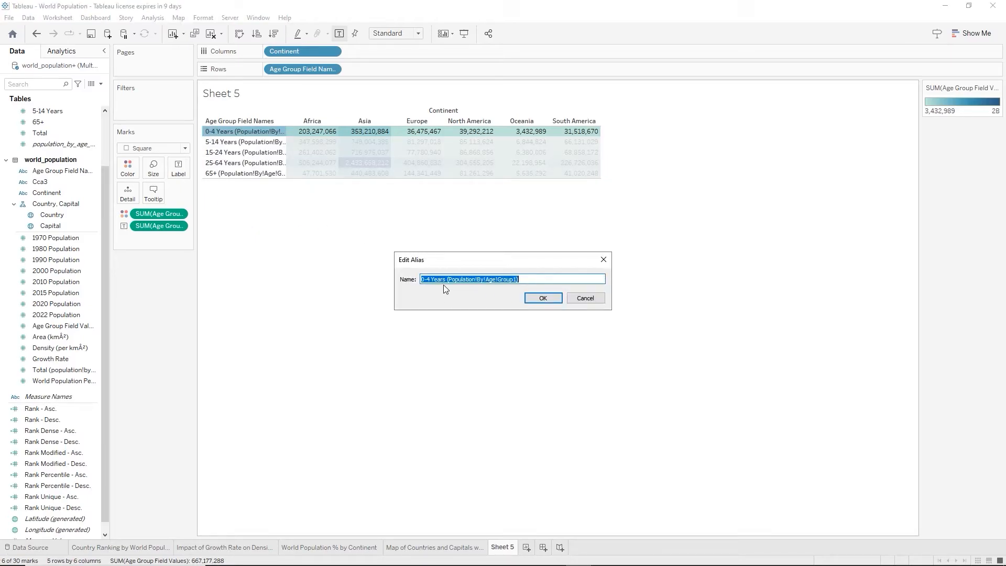
pyautogui.moveTo(430, 279); pyautogui.dragTo(597, 277)
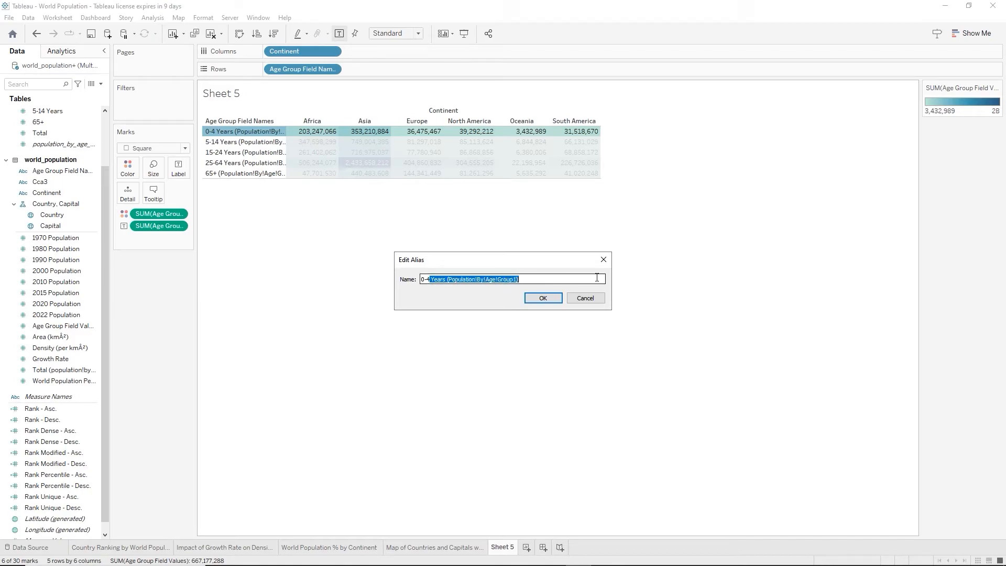
pyautogui.press('BackSpace')
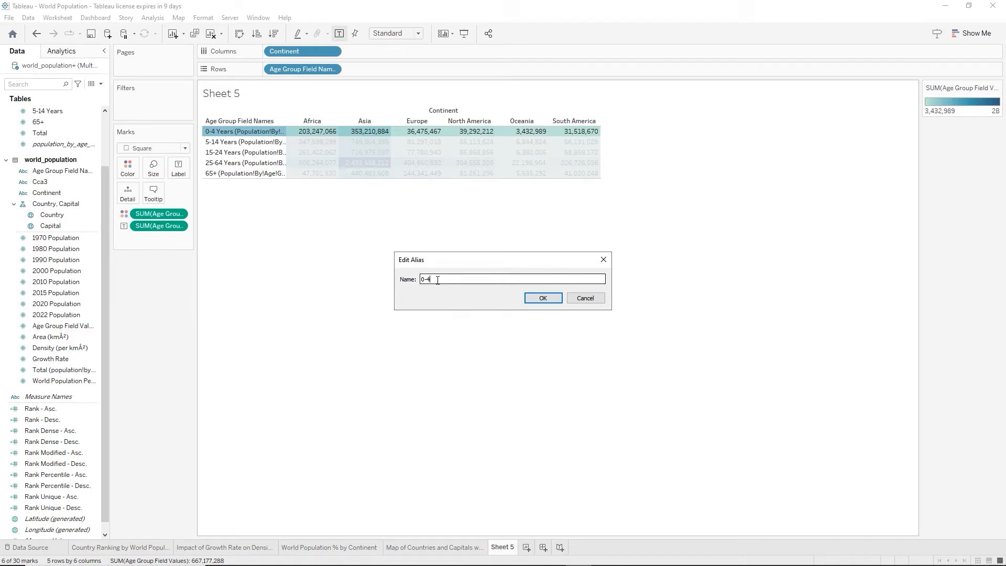
pyautogui.click(535, 300)
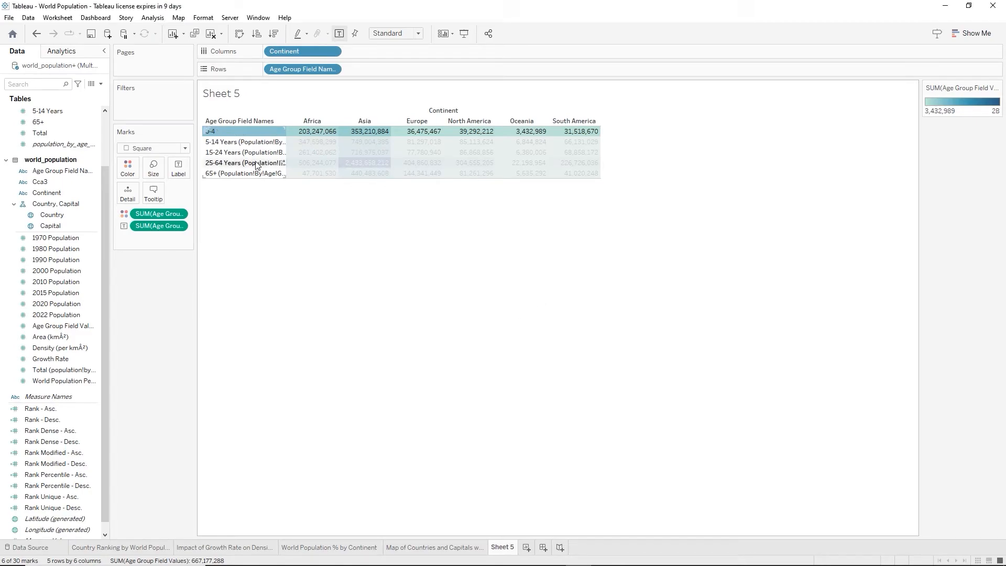
# Shorten the remaining age group row aliases to 5-14, 15-24, 25-64 and 65+
pyautogui.rightClick(215, 142)
pyautogui.click(256, 229)
pyautogui.moveTo(434, 280); pyautogui.dragTo(566, 280)
pyautogui.press('BackSpace')
pyautogui.click(553, 298)
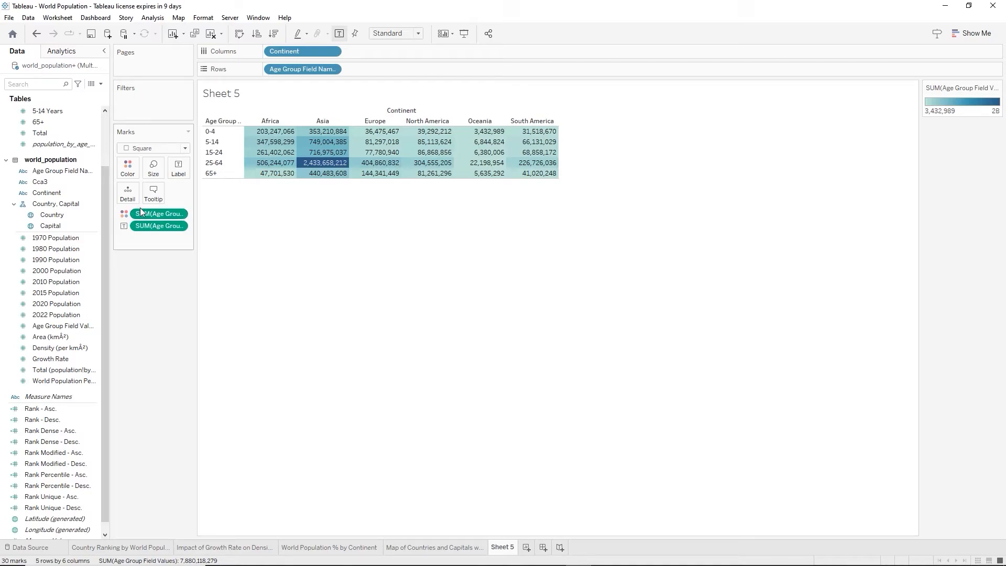
# Change the color palette of the Age Group Field Values marks to Orange
pyautogui.click(132, 173)
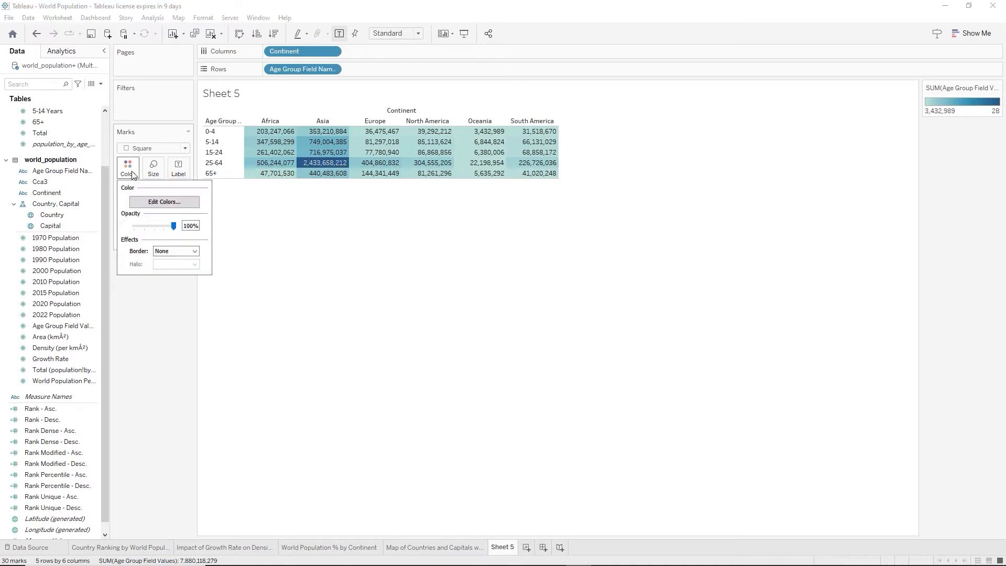
pyautogui.click(173, 204)
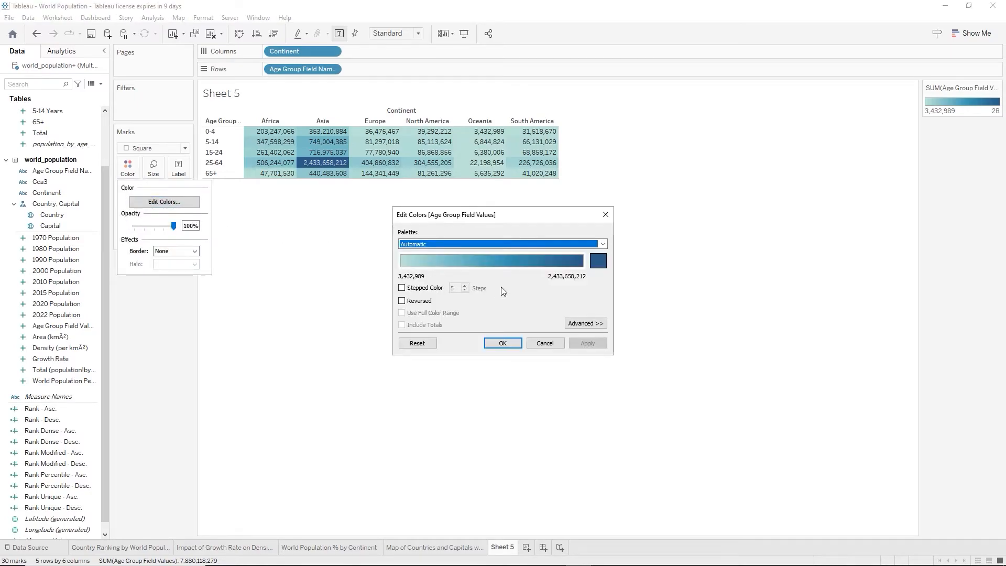
pyautogui.click(602, 244)
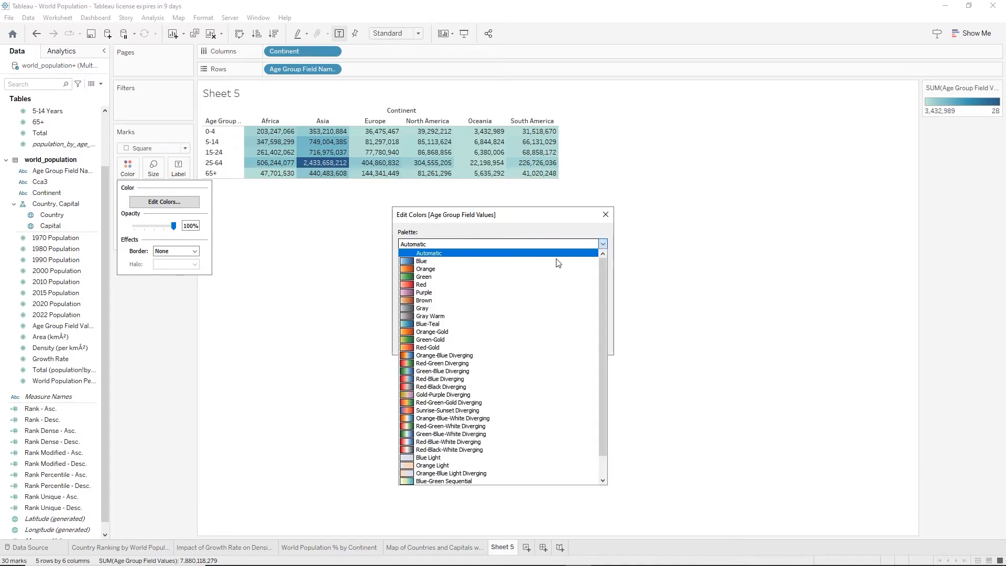
pyautogui.click(444, 270)
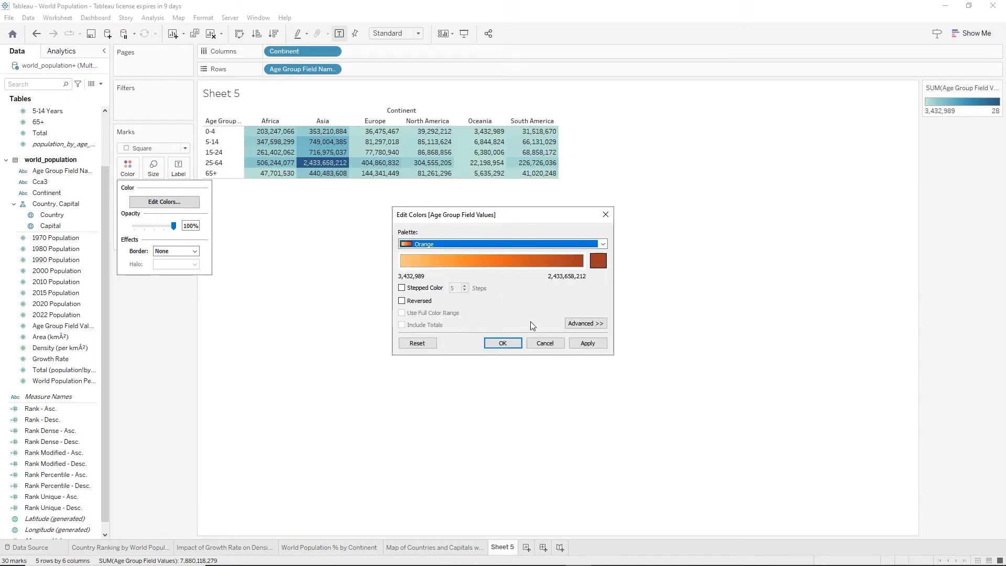
pyautogui.click(509, 343)
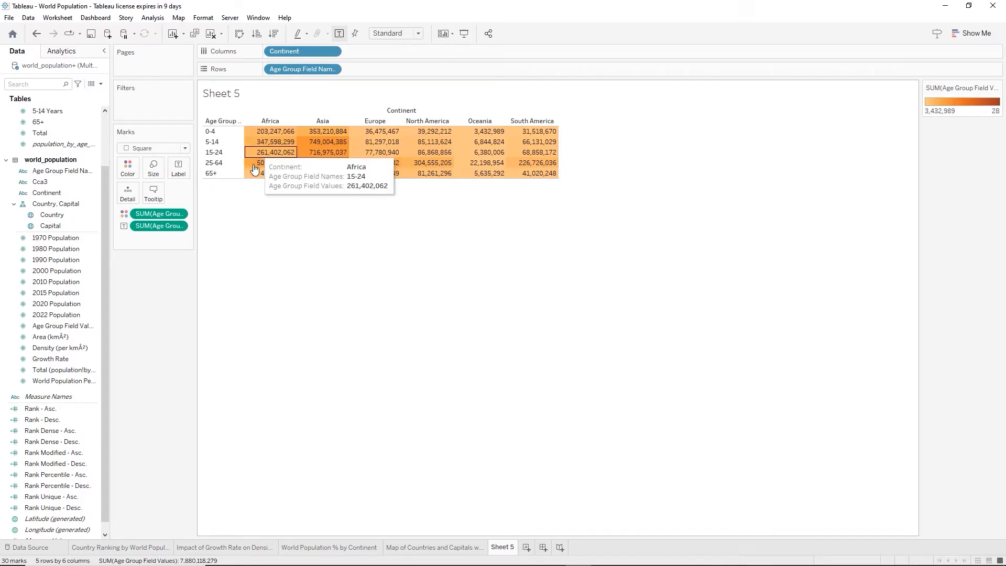
# Rename Sheet 5 as Population per Continent per Age Group
pyautogui.doubleClick(502, 548)
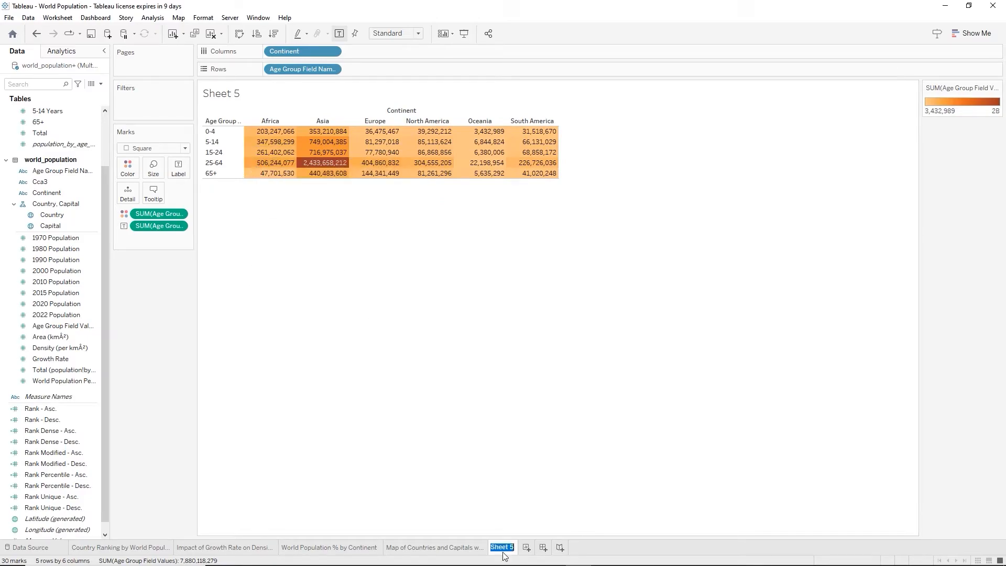
pyautogui.moveTo(505, 545)
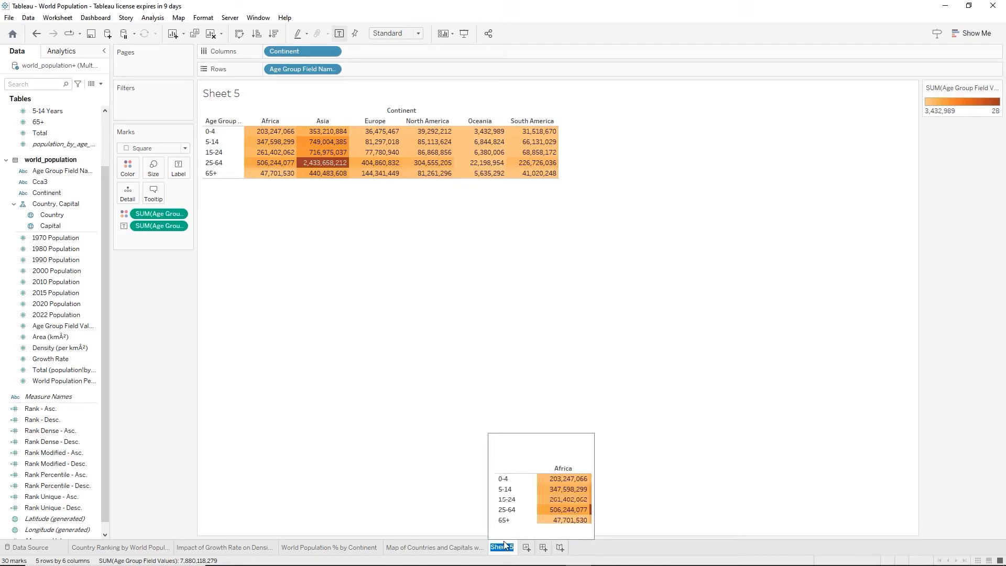
pyautogui.write('Population per Continent per Age Group')
pyautogui.press('Return')
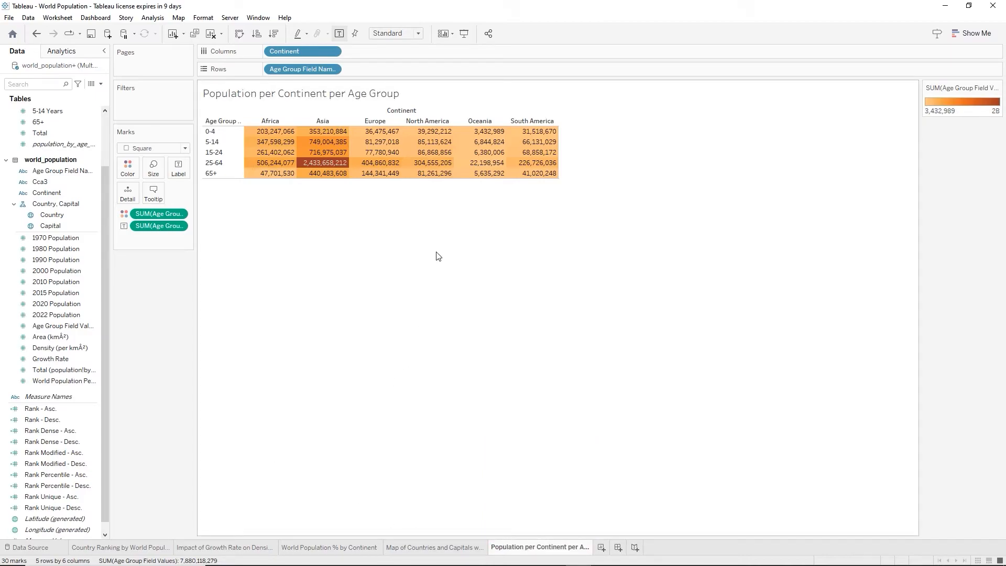
# Set the default worksheet shading to dark gray
pyautogui.click(202, 18)
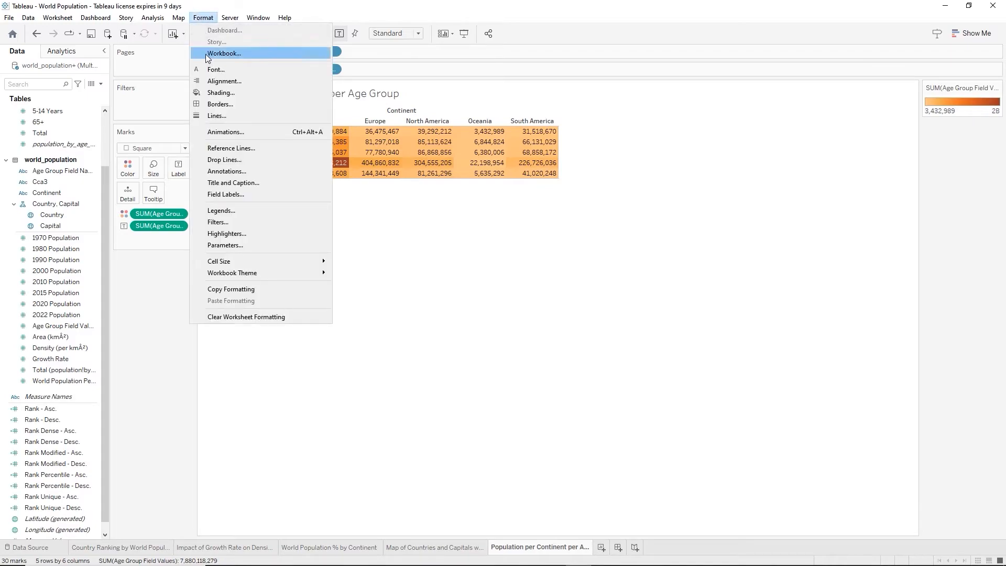
pyautogui.click(218, 95)
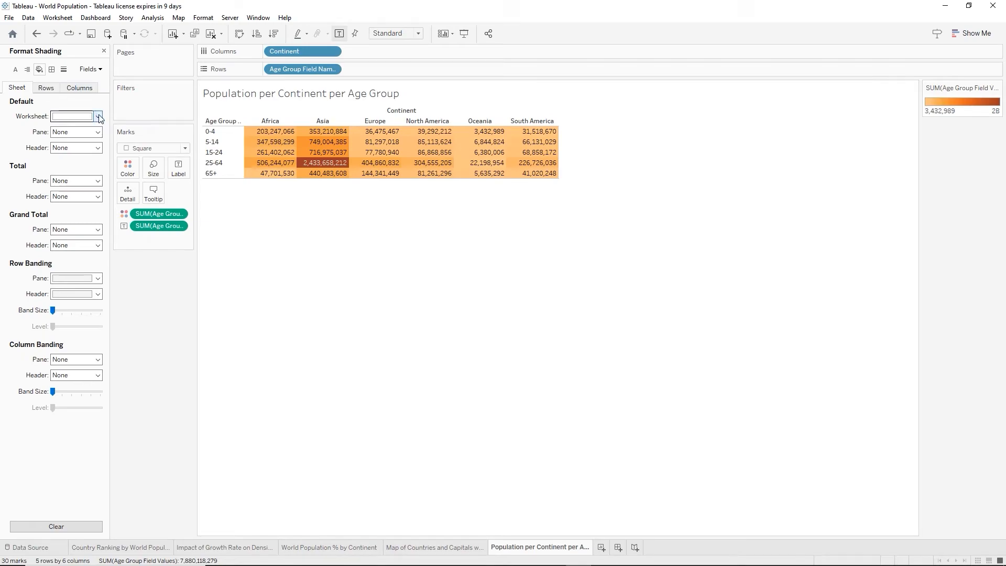
pyautogui.click(98, 116)
pyautogui.click(58, 175)
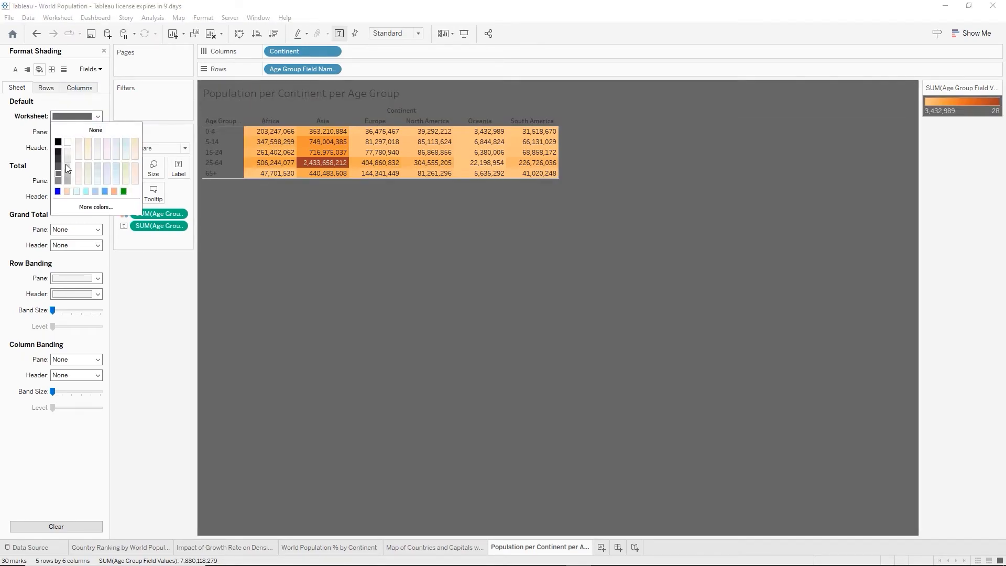
# Format the default worksheet font and the sheet title as bold white text
pyautogui.click(14, 71)
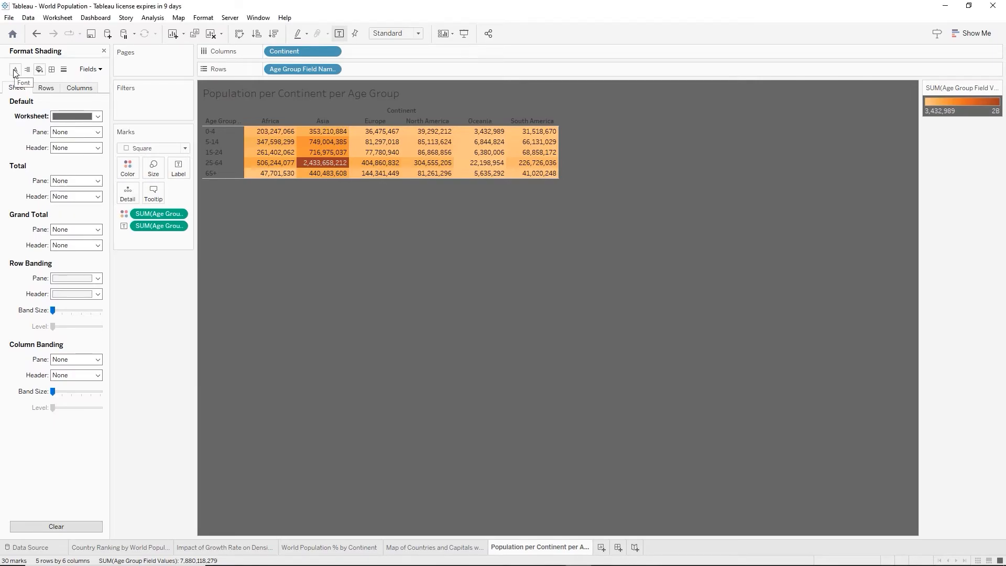
pyautogui.click(14, 72)
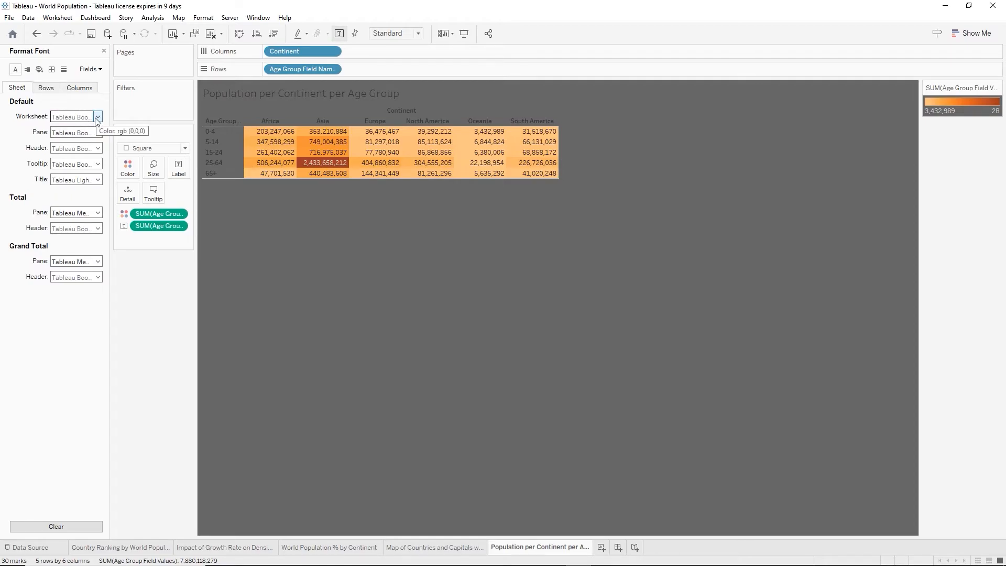
pyautogui.doubleClick(232, 91)
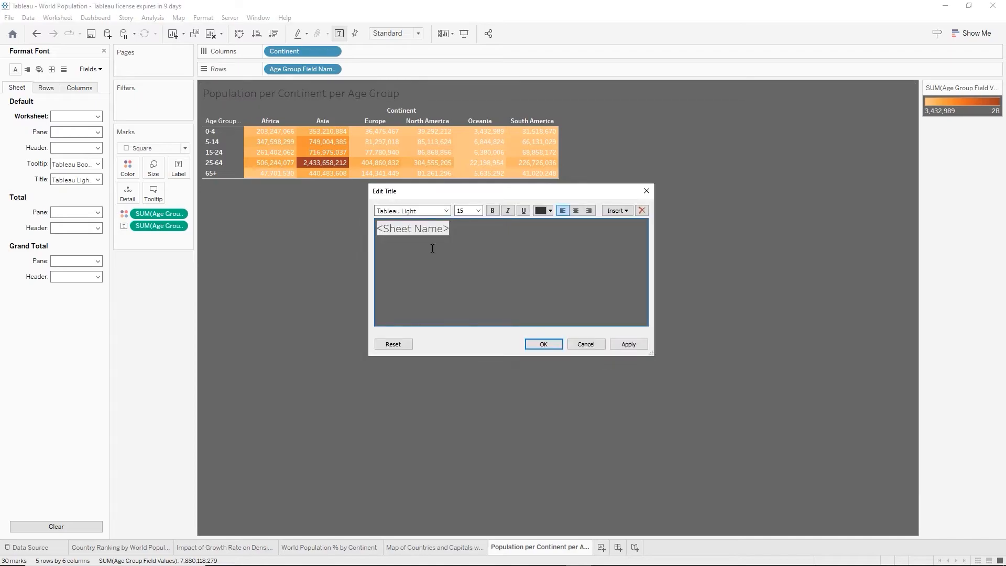
pyautogui.hotkey('ctrl', 'a')
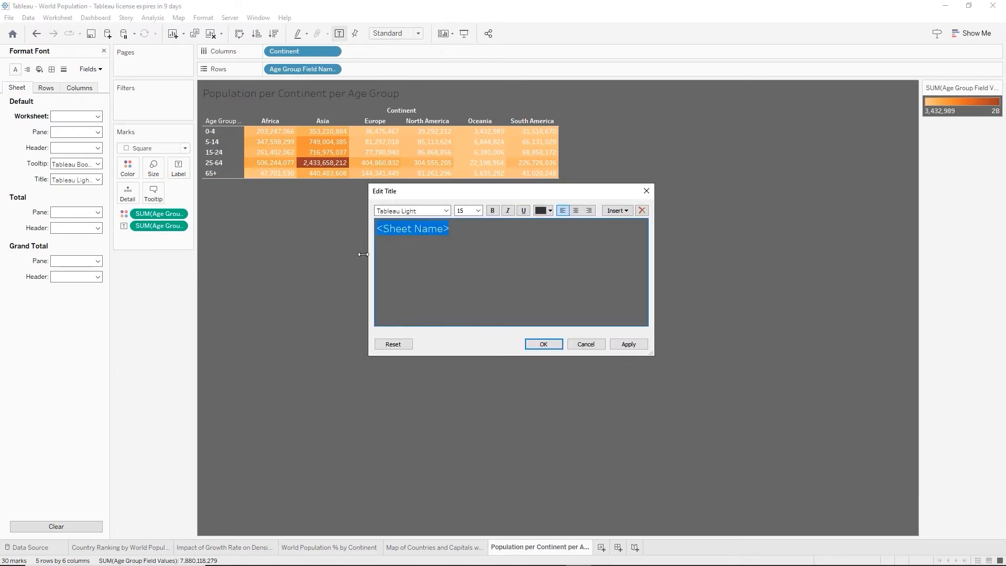
pyautogui.click(492, 210)
pyautogui.click(549, 212)
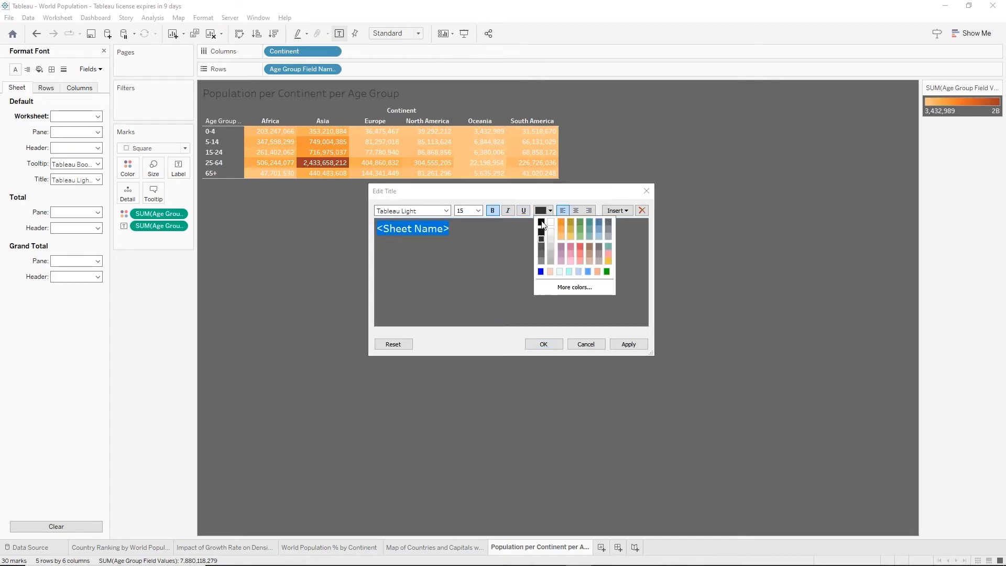
pyautogui.click(551, 223)
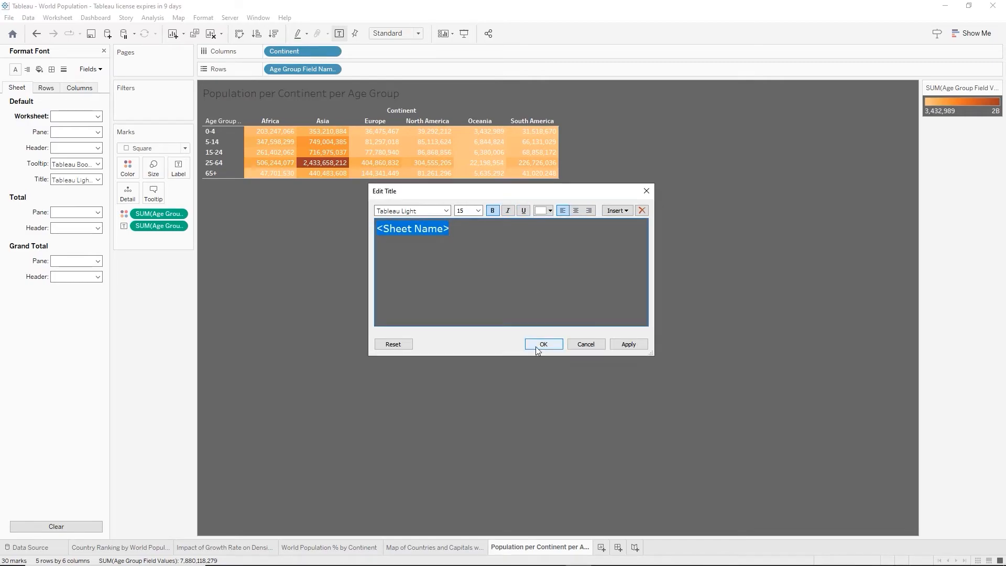
pyautogui.click(544, 344)
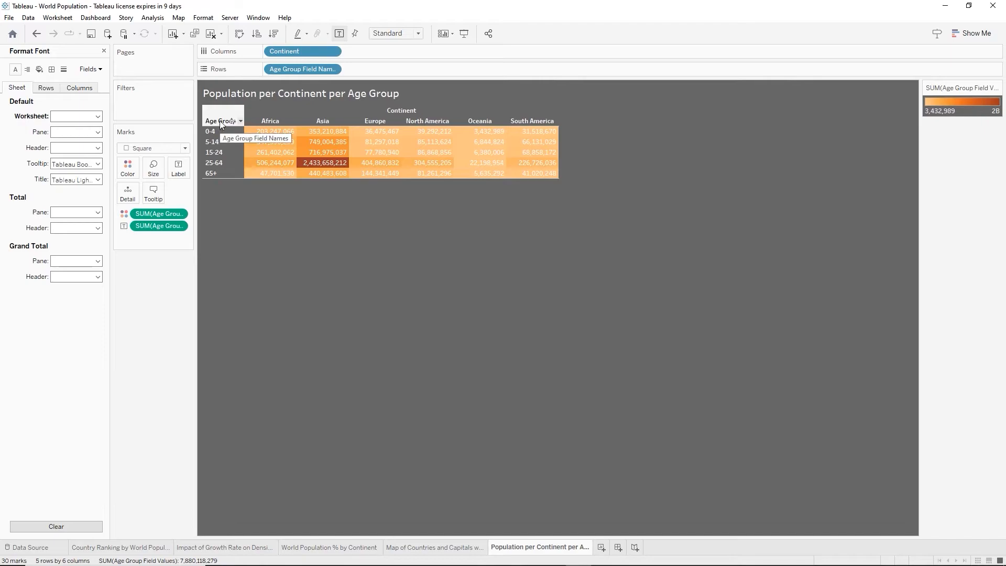
# Hide the Age Group field label for rows and the Continent field label for columns
pyautogui.rightClick(220, 126)
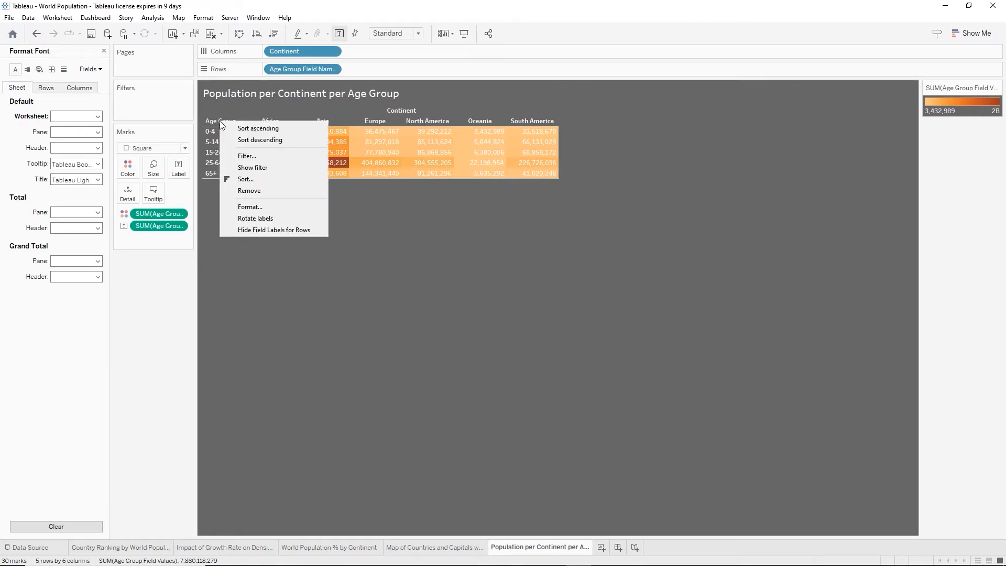
pyautogui.click(263, 229)
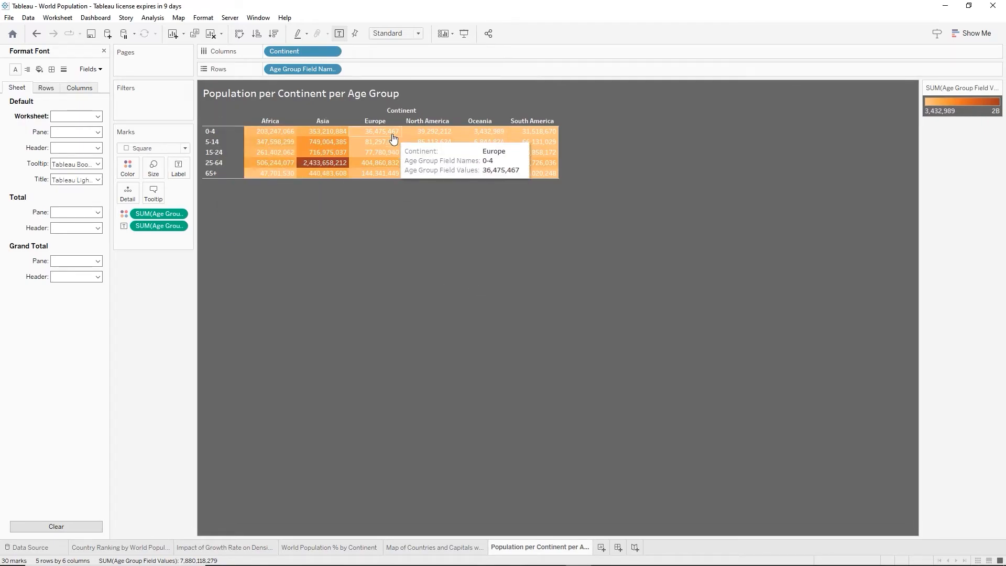
pyautogui.click(401, 110)
pyautogui.rightClick(401, 110)
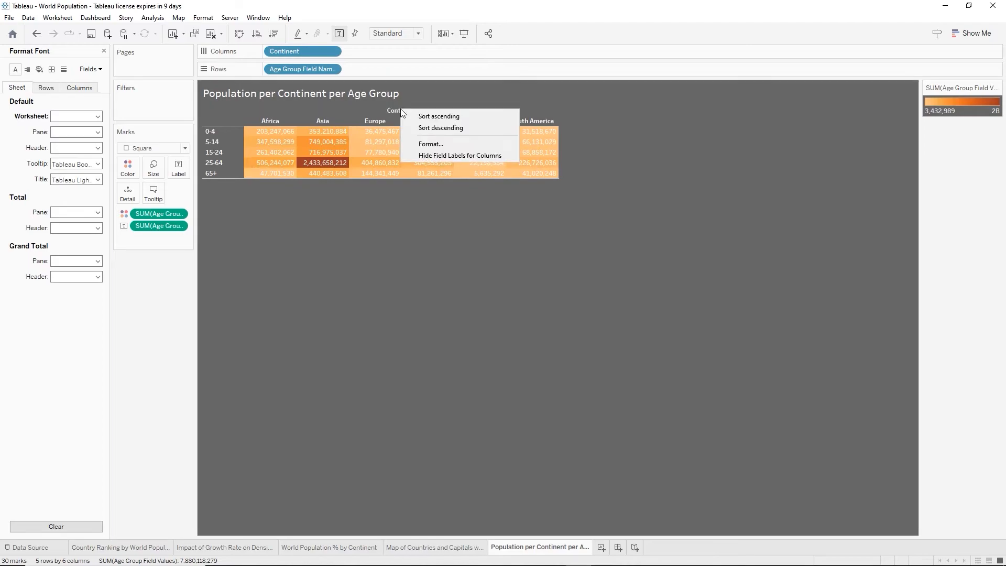
pyautogui.click(431, 157)
# Try fitting the highlight table to Entire View and restore the Standard fit
pyautogui.click(418, 34)
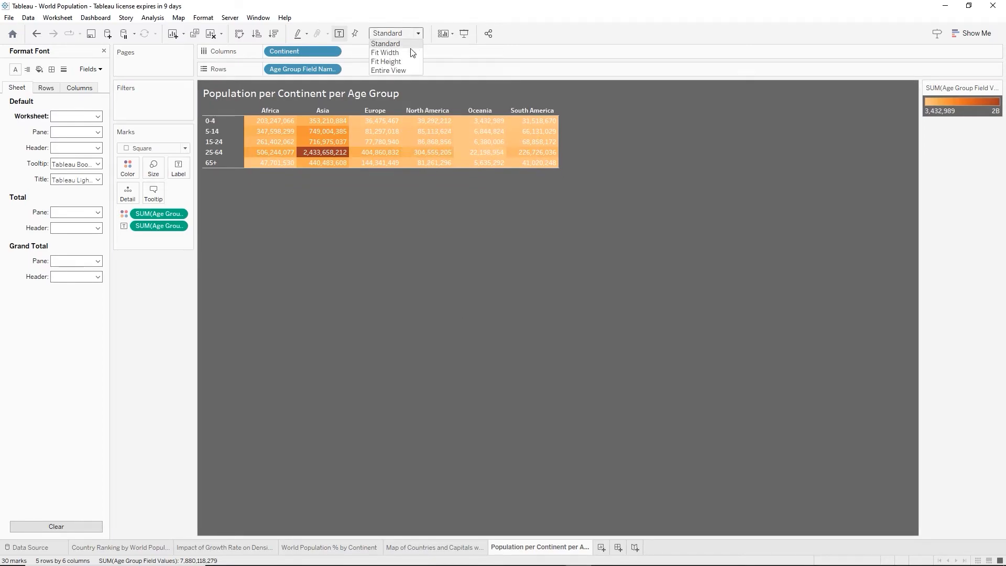
pyautogui.click(400, 70)
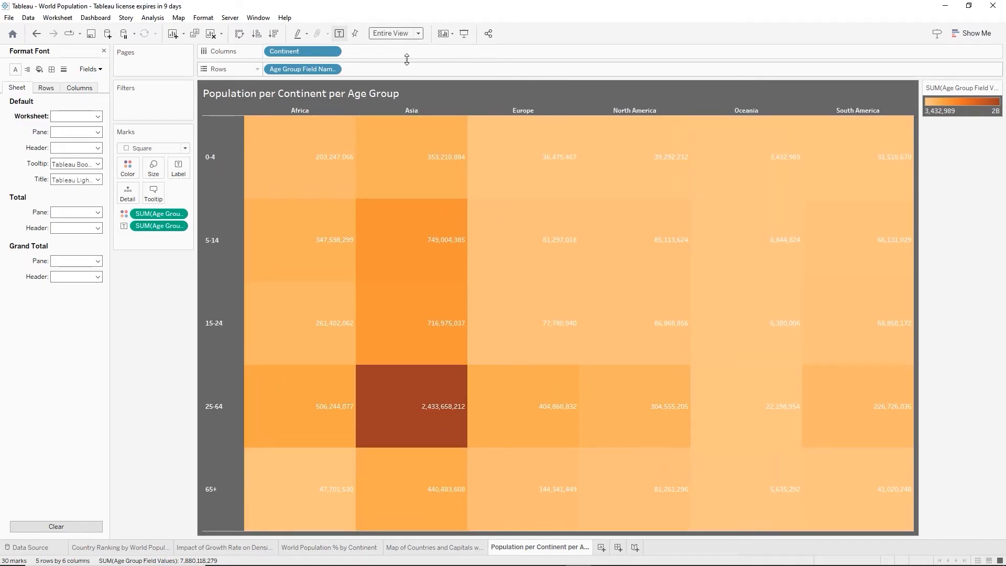
pyautogui.click(417, 34)
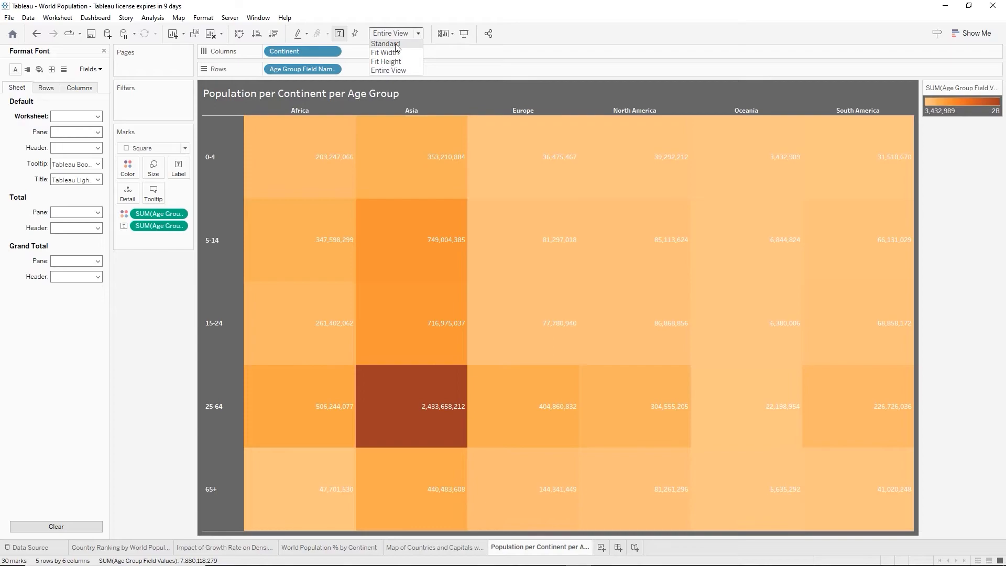
pyautogui.click(396, 45)
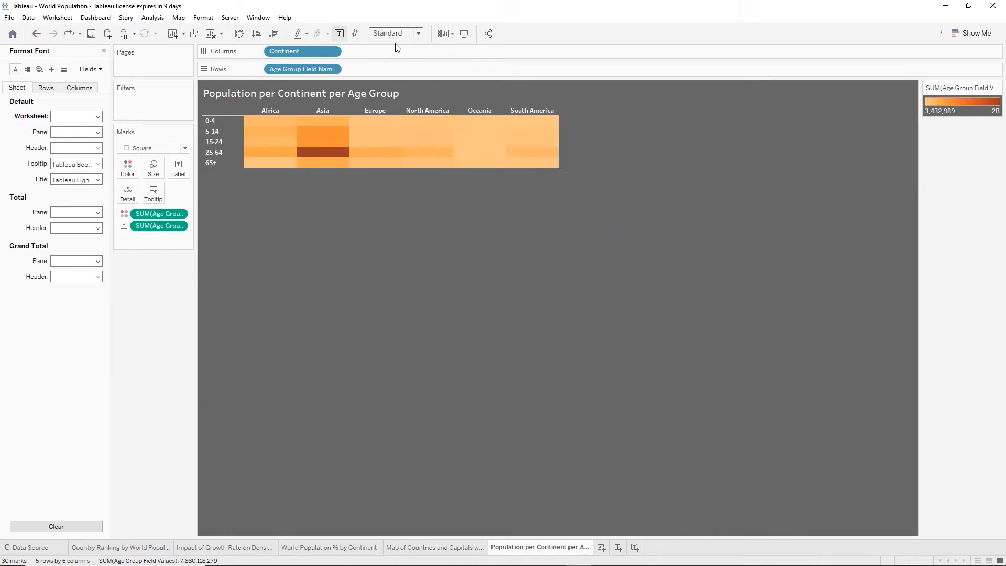
# Examine the pivot options of the Age Group Field Names column in the data source and the age group fields on the highlight table sheet
pyautogui.click(35, 548)
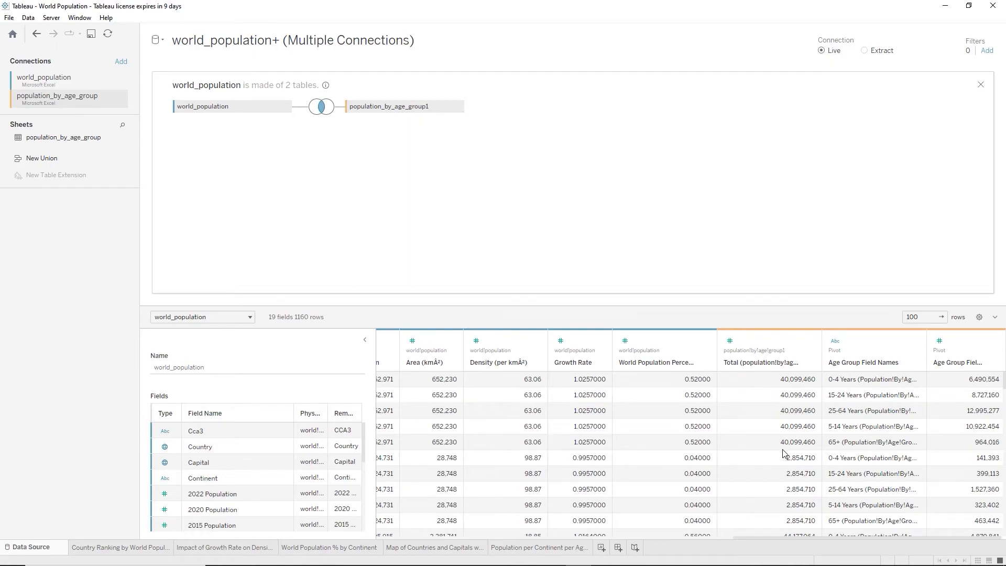
pyautogui.moveTo(737, 538); pyautogui.dragTo(791, 536)
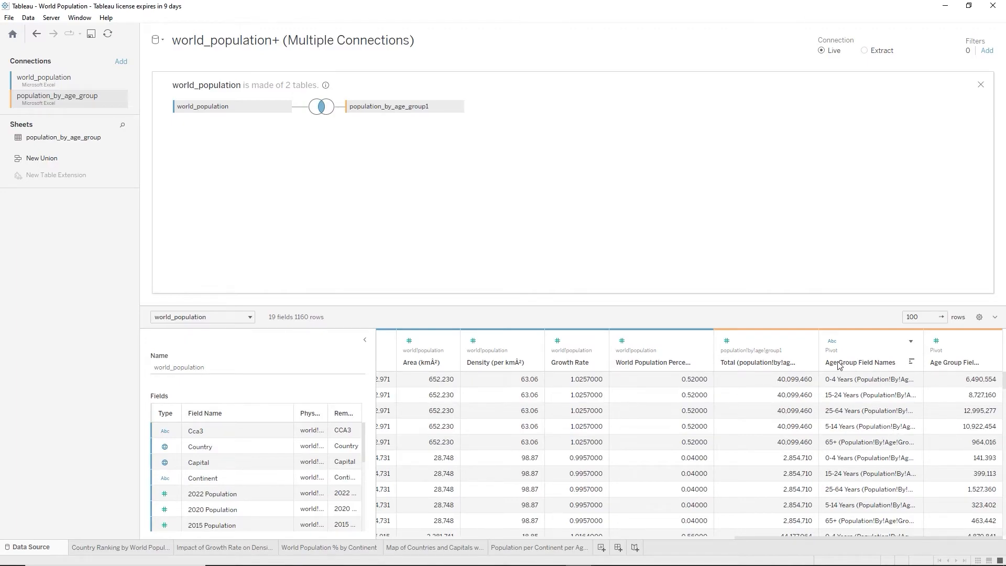
pyautogui.click(912, 345)
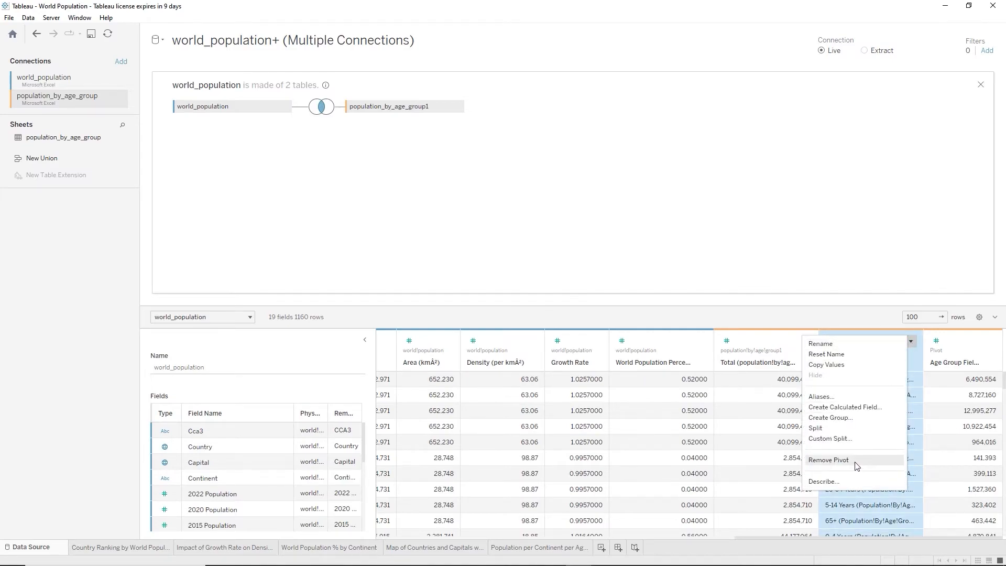
pyautogui.click(874, 321)
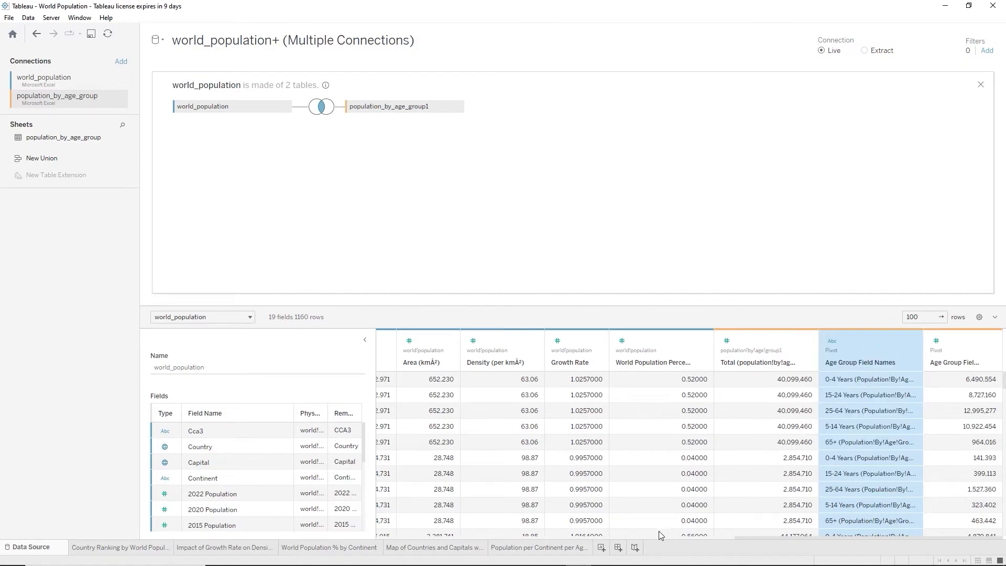
pyautogui.click(556, 551)
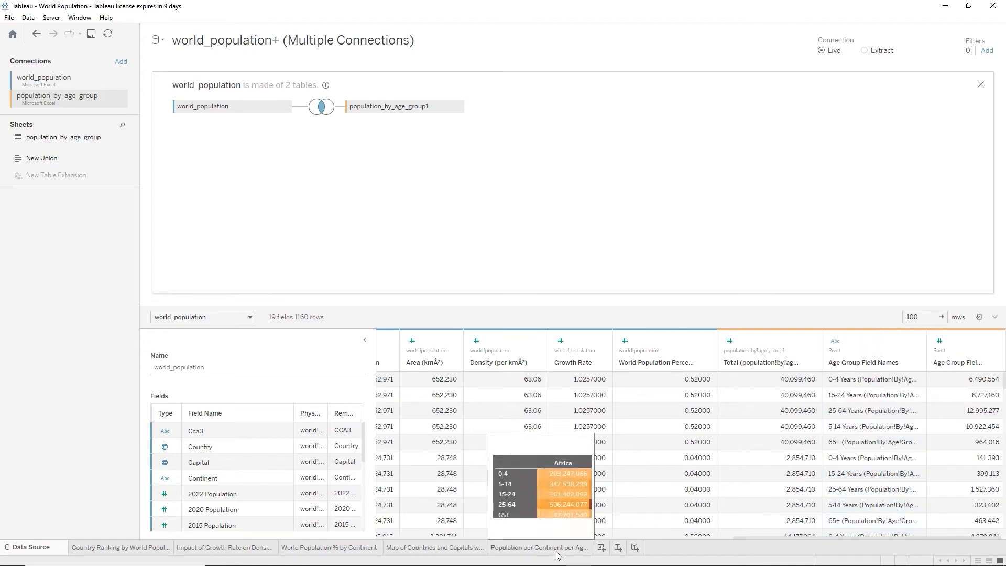
pyautogui.click(528, 546)
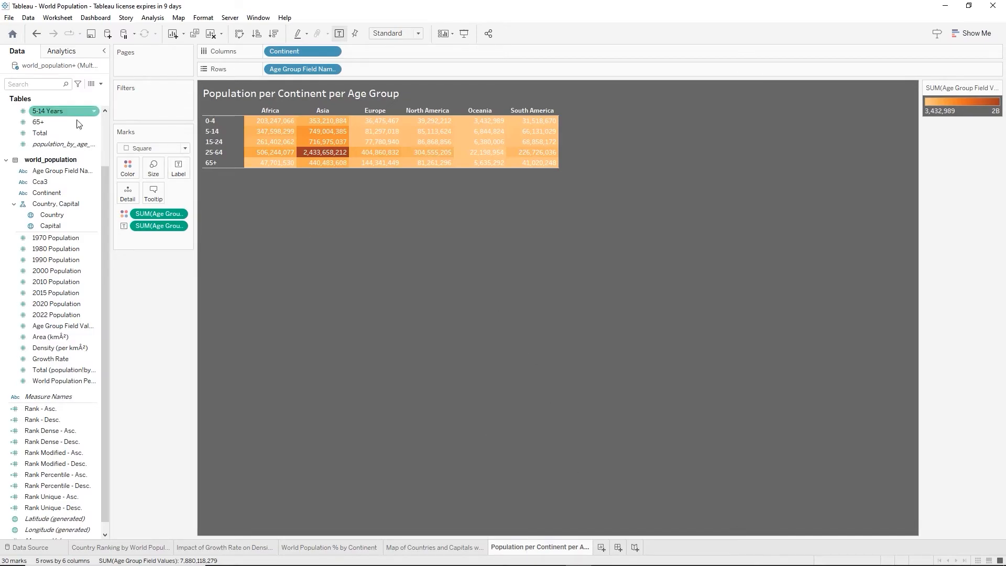
pyautogui.scroll(1, 106, 178)
pyautogui.scroll(3, 109, 164)
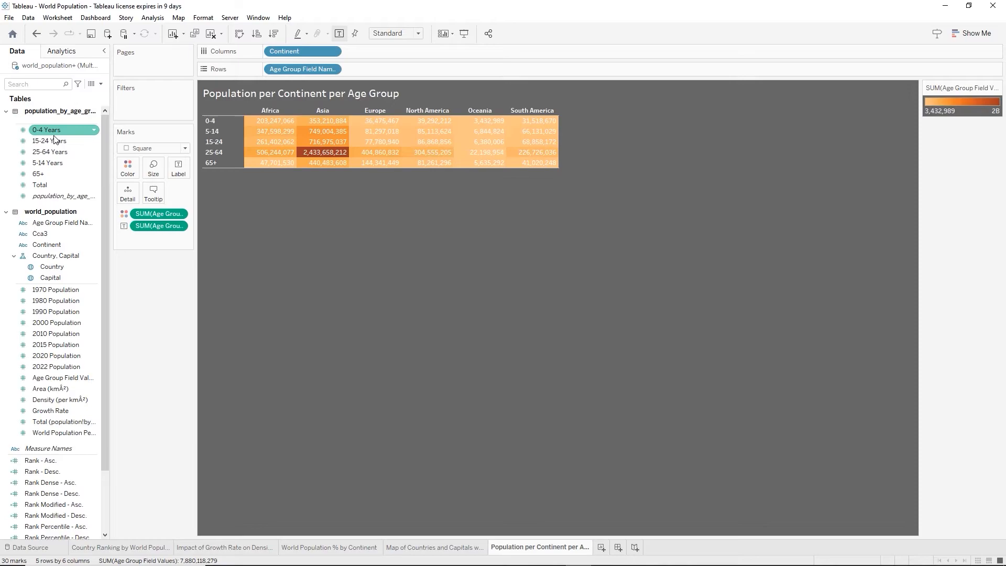
# Save the workbook and switch the sheet navigation from tabs to filmstrip thumbnails
pyautogui.click(93, 36)
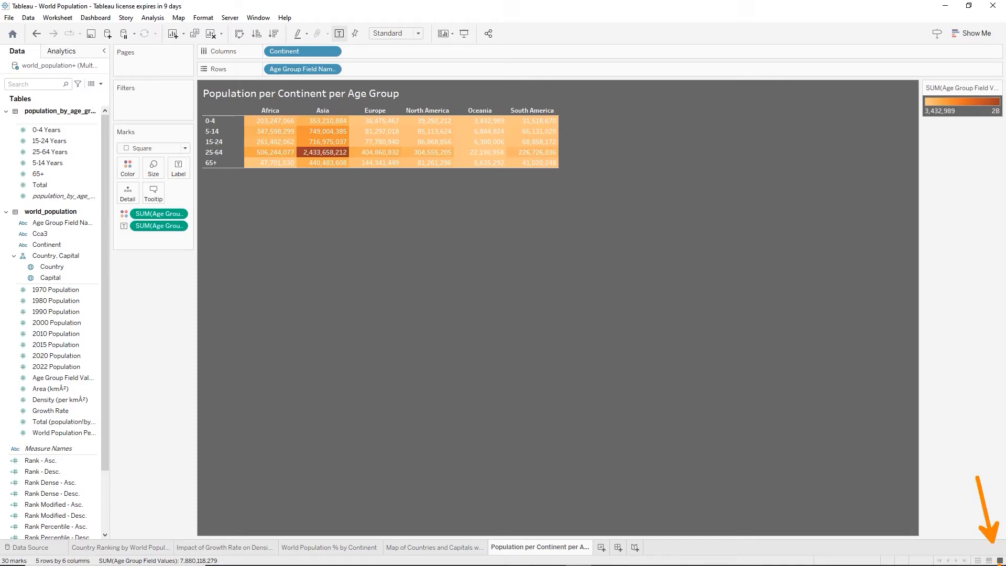
pyautogui.click(978, 560)
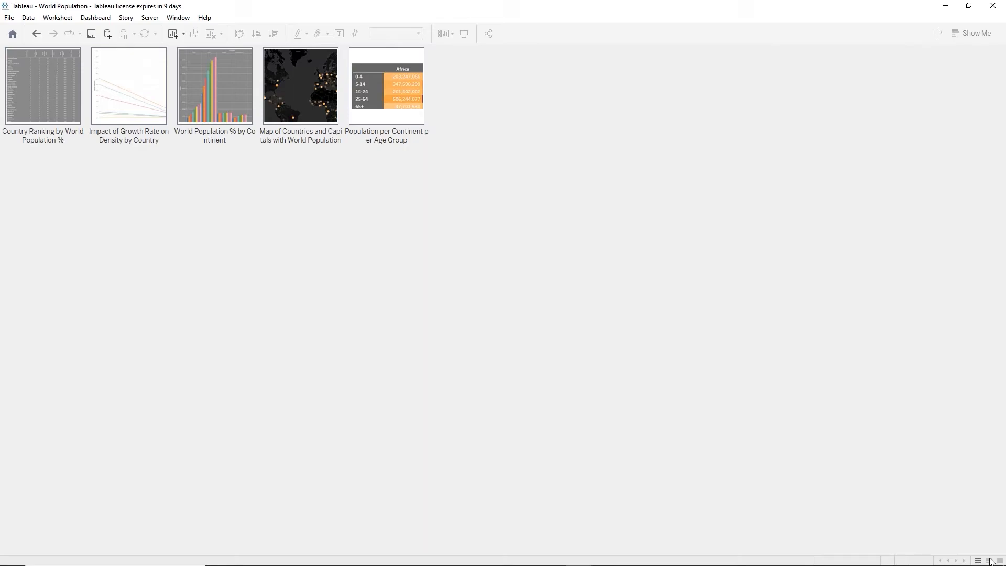
pyautogui.click(990, 561)
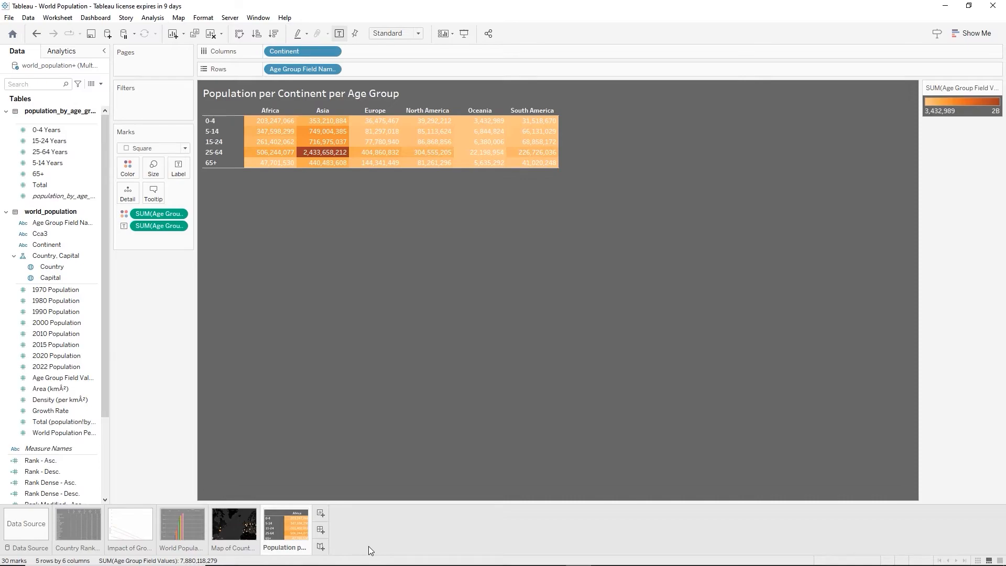
# Set the default worksheet shading of the Impact of Growth Rate on Density by Country sheet to medium gray
pyautogui.click(135, 531)
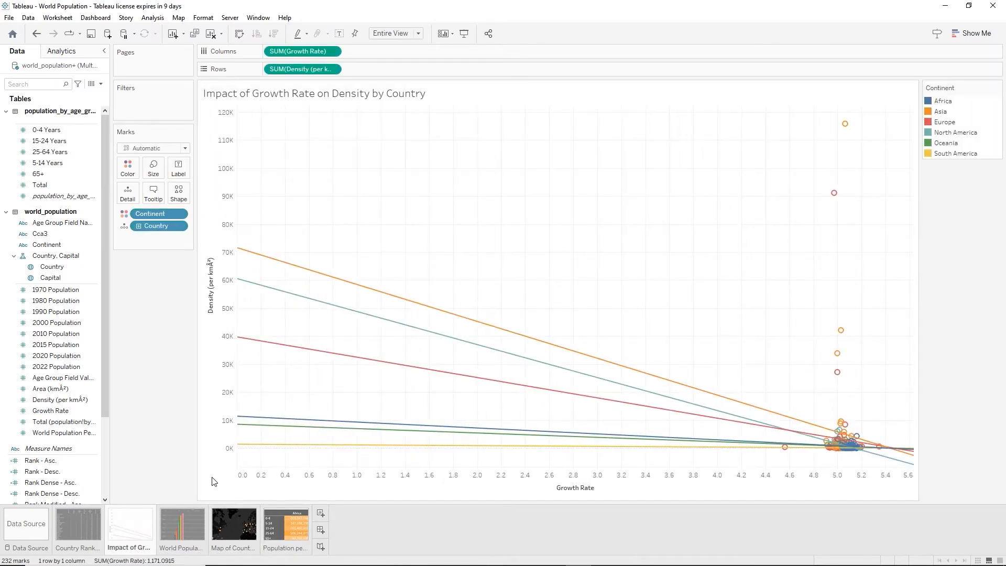
pyautogui.click(200, 19)
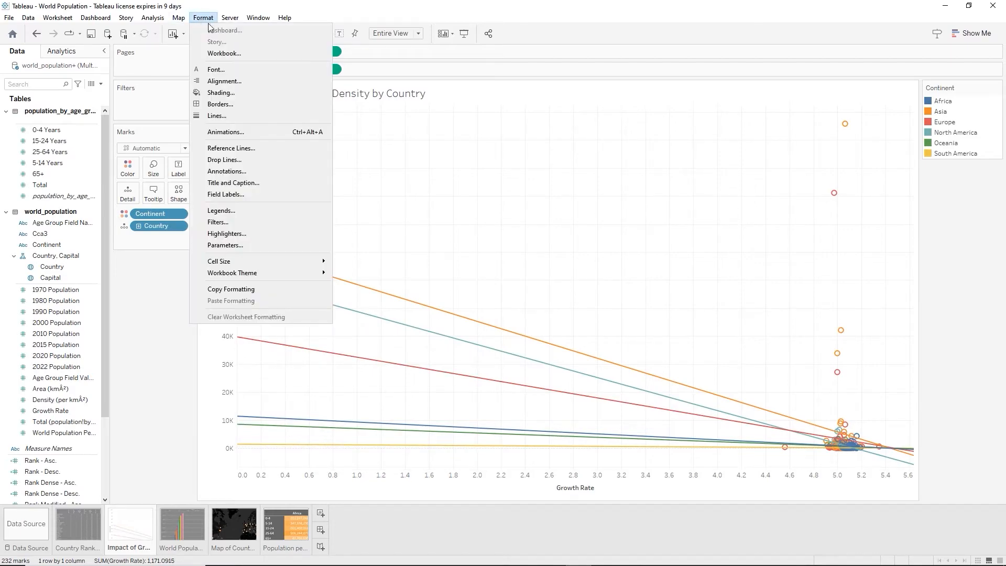
pyautogui.click(219, 94)
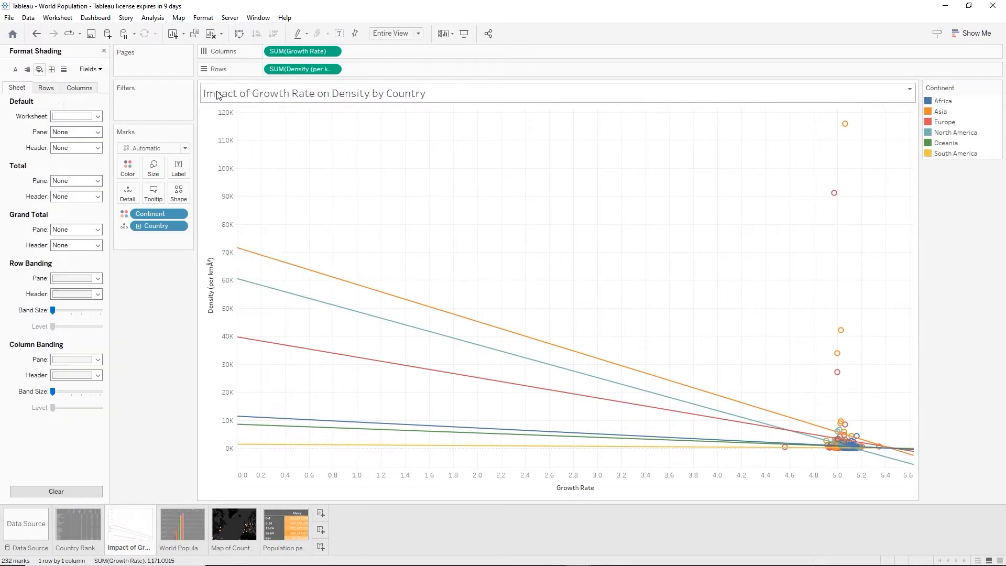
pyautogui.click(99, 117)
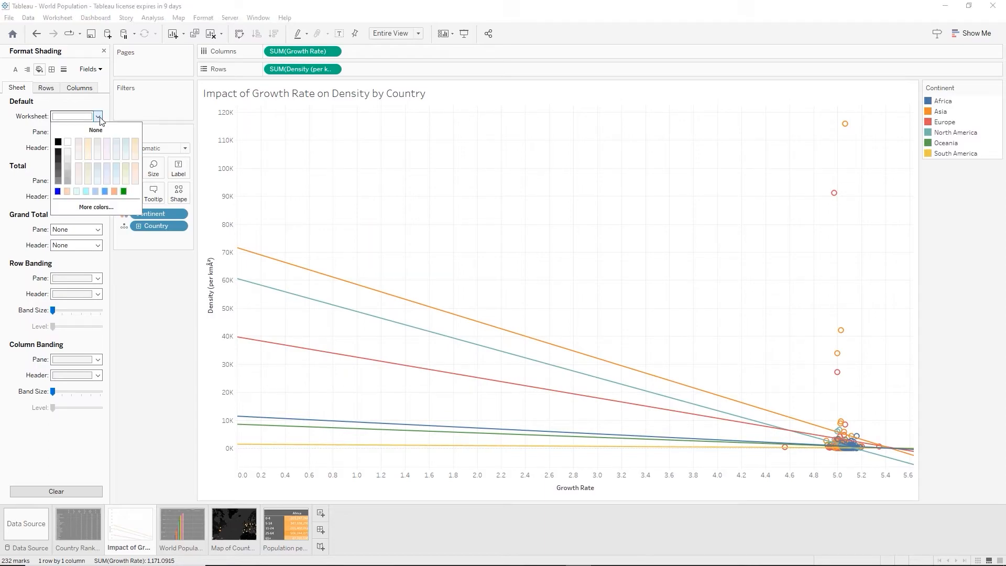
pyautogui.click(60, 174)
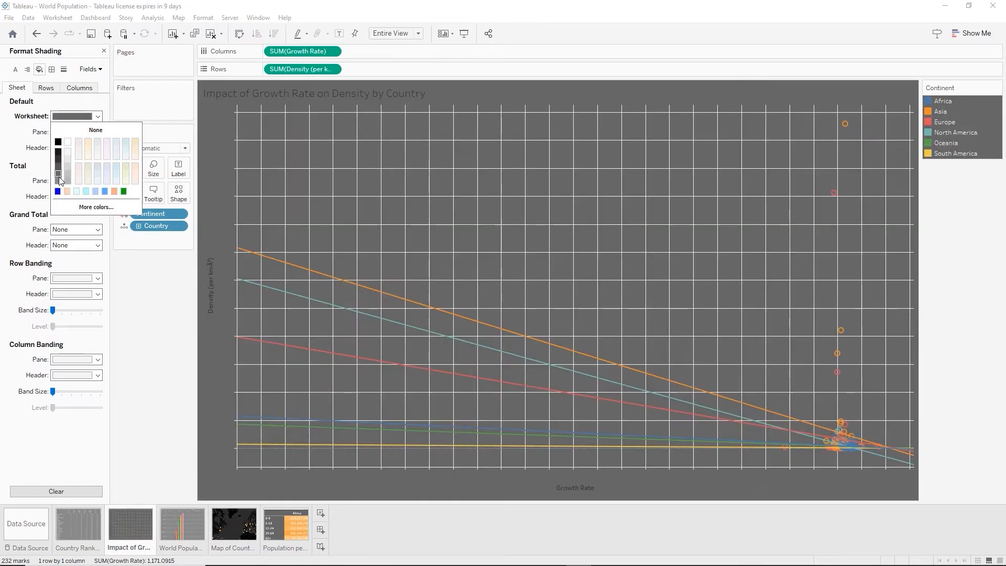
pyautogui.click(59, 180)
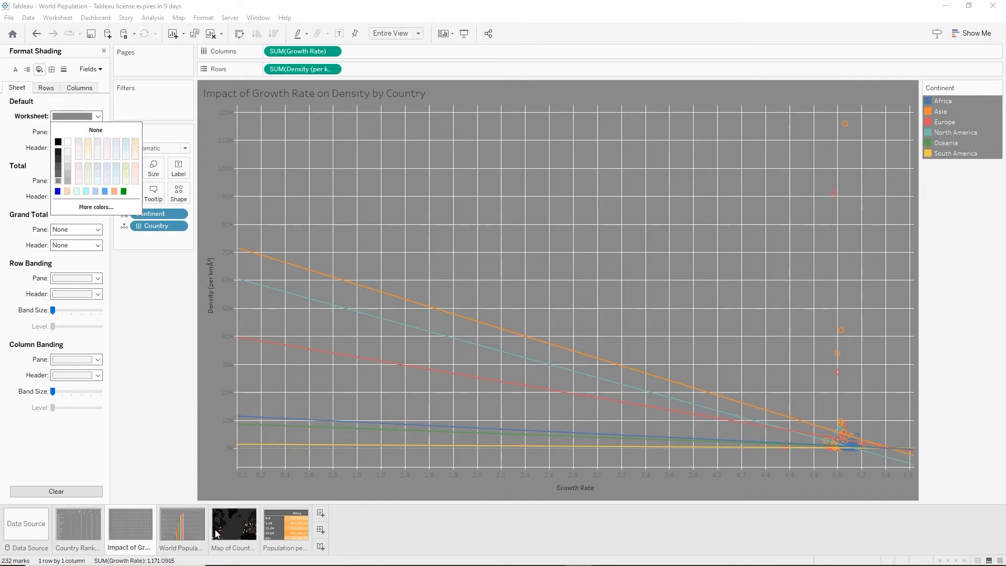
pyautogui.click(278, 527)
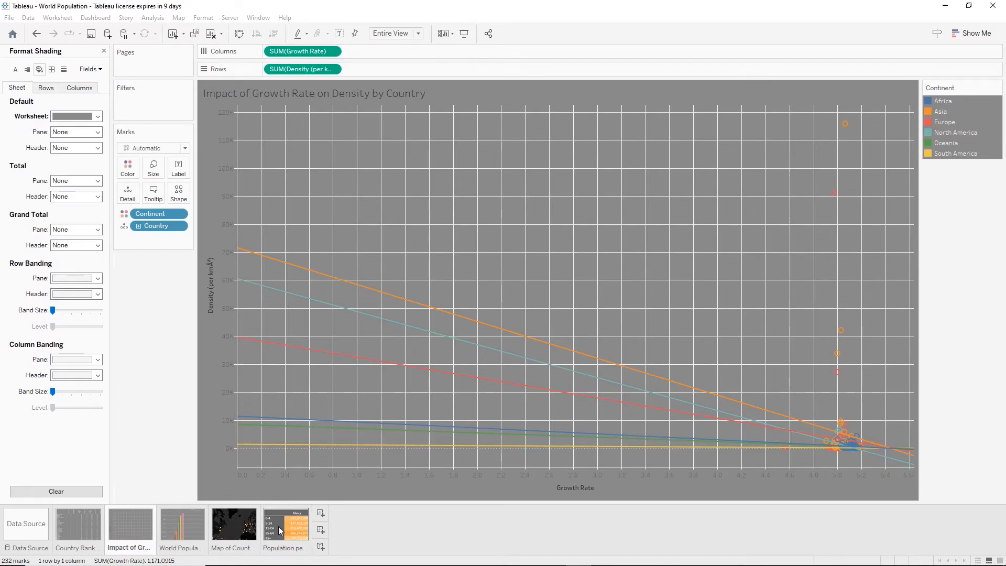
# Change the default worksheet shading of the Population per Continent per Age Group sheet to the same medium gray
pyautogui.click(278, 526)
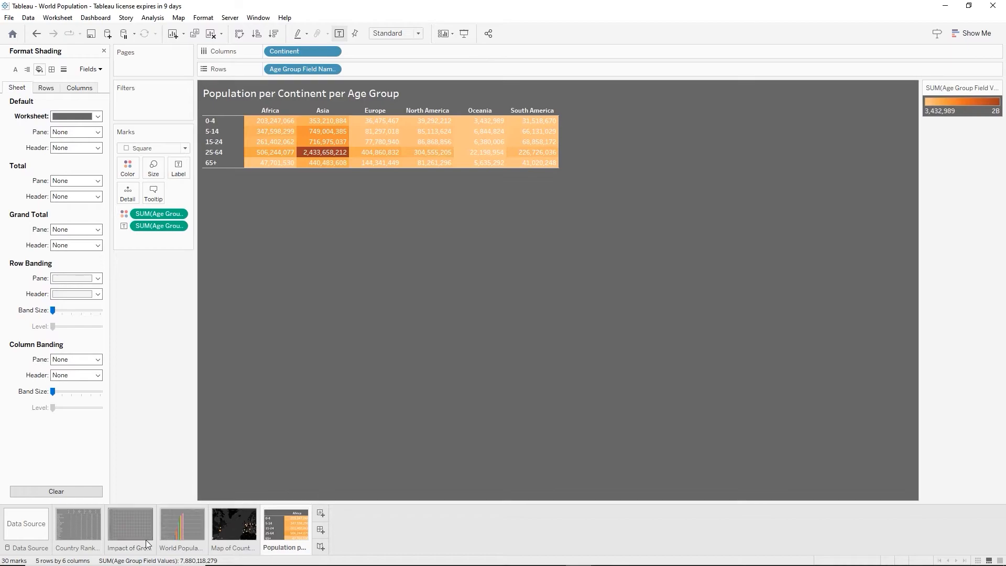
pyautogui.click(99, 115)
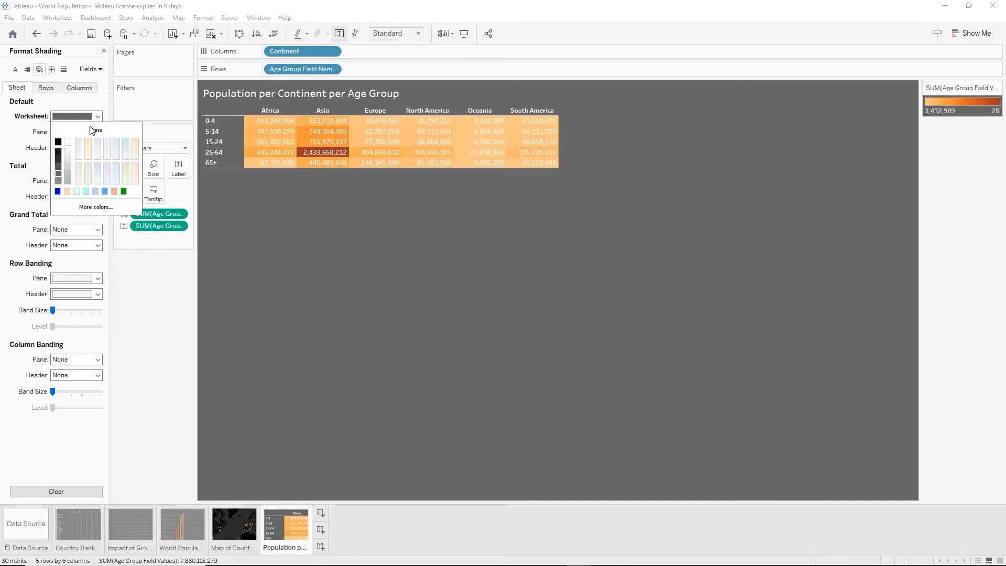
pyautogui.click(58, 181)
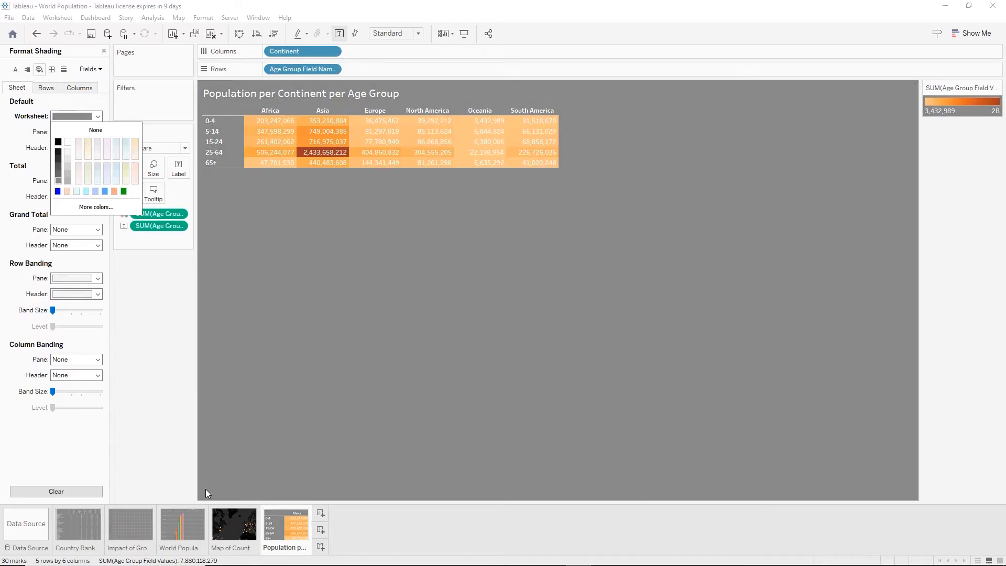
# Open the map of countries and capitals, close its shading settings, and add a new dashboard
pyautogui.click(231, 521)
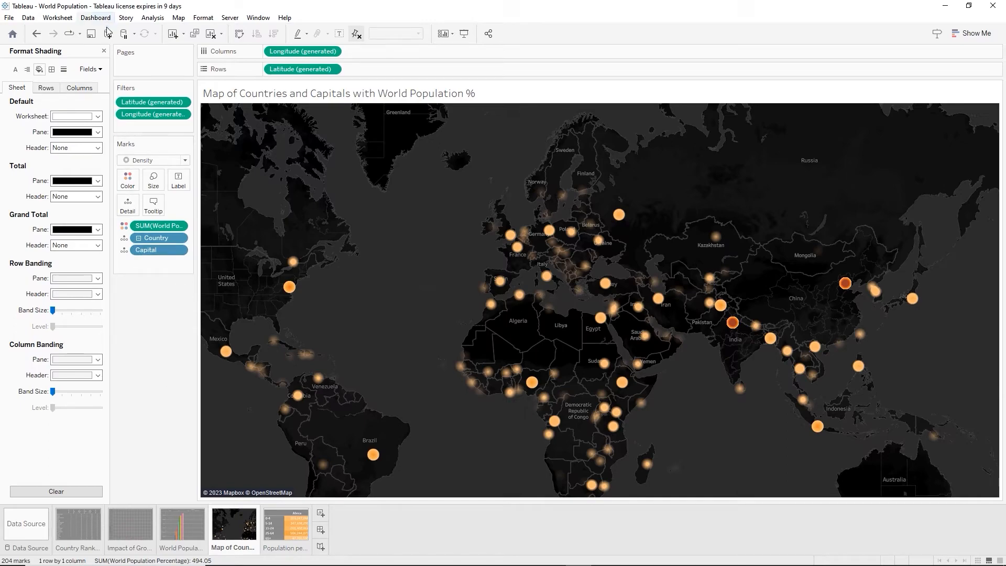
pyautogui.click(104, 52)
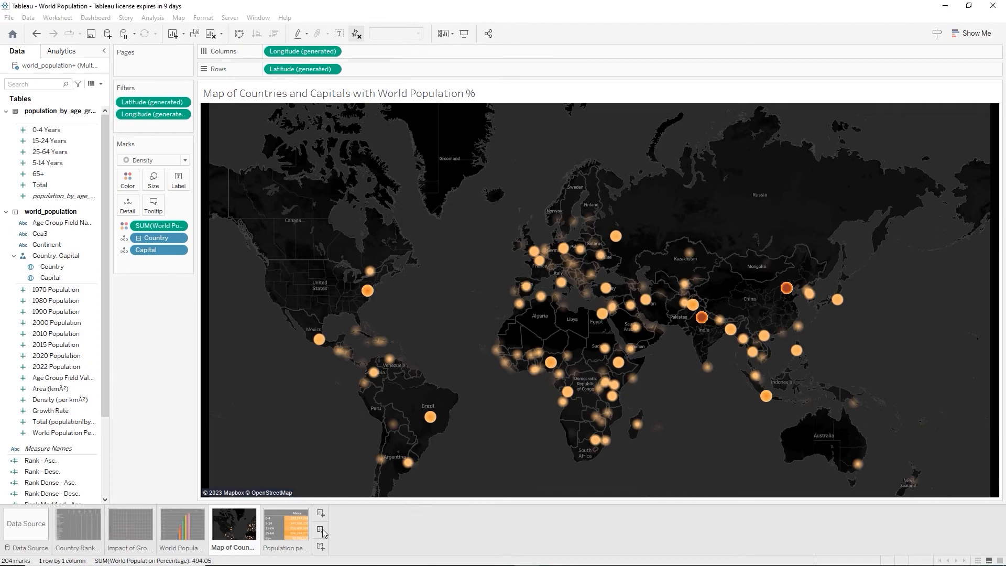
pyautogui.click(322, 530)
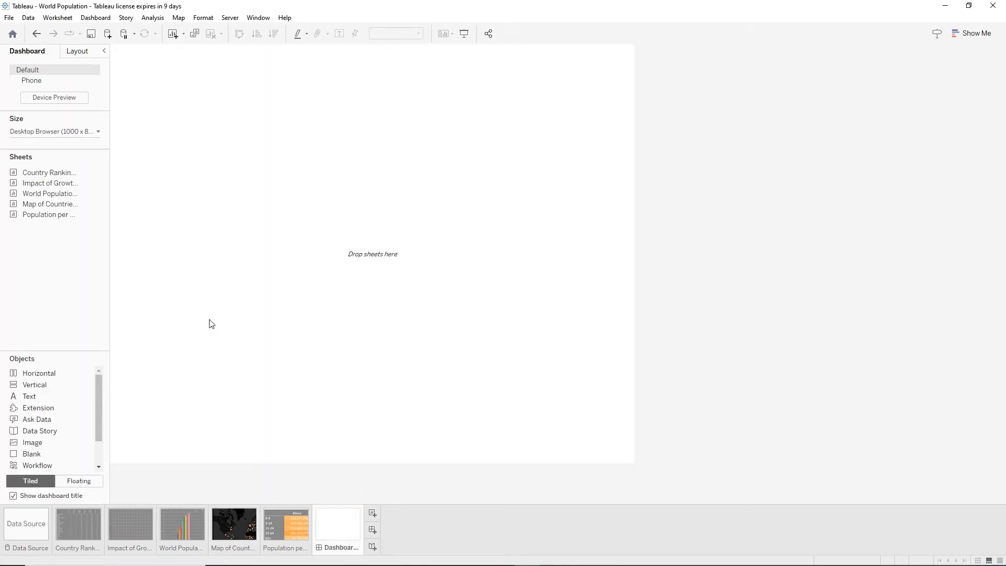
# Set the dashboard to a fixed custom size of 1500 px wide by 1080 px high
pyautogui.click(50, 131)
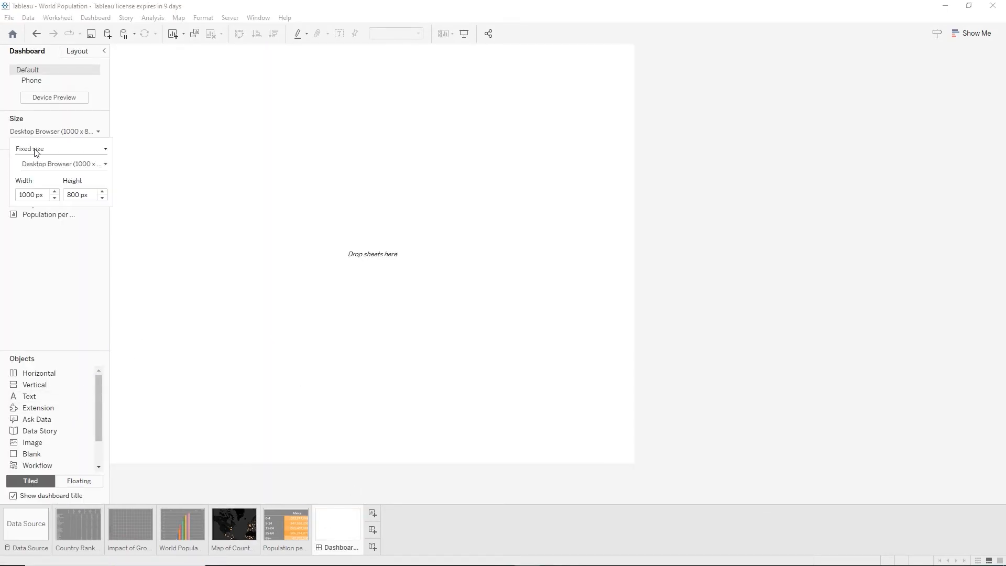
pyautogui.doubleClick(22, 194)
pyautogui.write('1500')
pyautogui.press('Tab')
pyautogui.write('080')
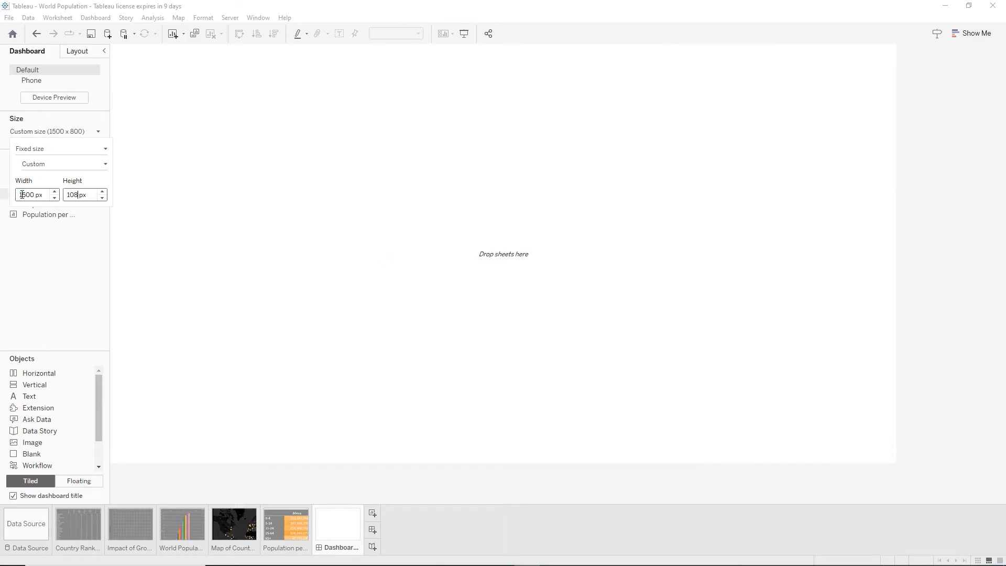
pyautogui.press('Return')
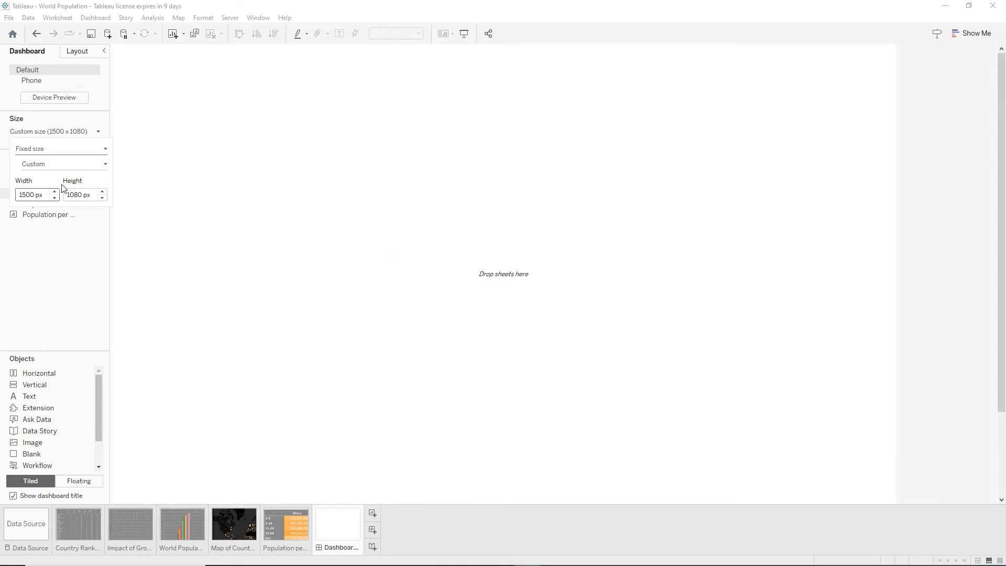
pyautogui.click(234, 183)
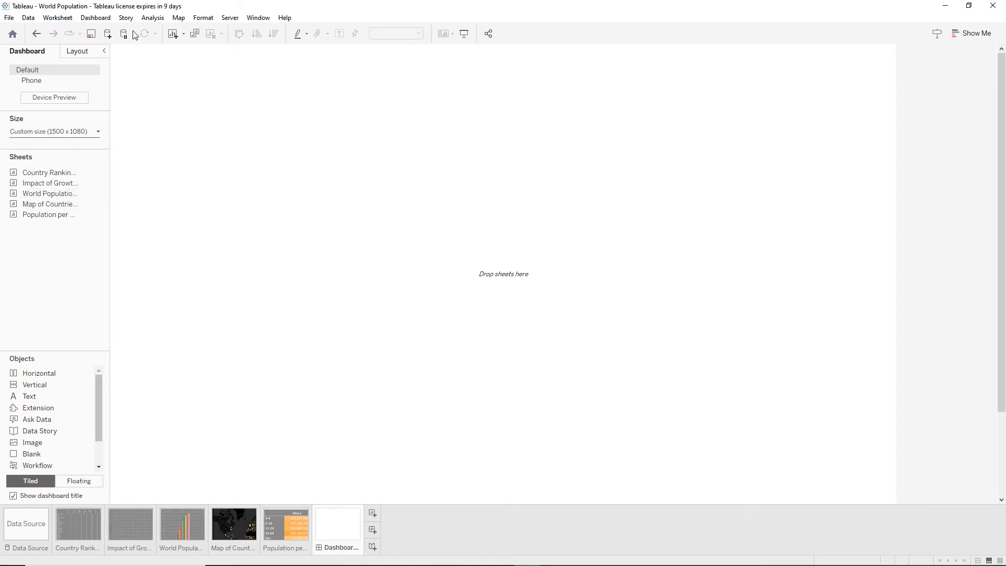
# Set the default dashboard shading to dark gray
pyautogui.click(96, 19)
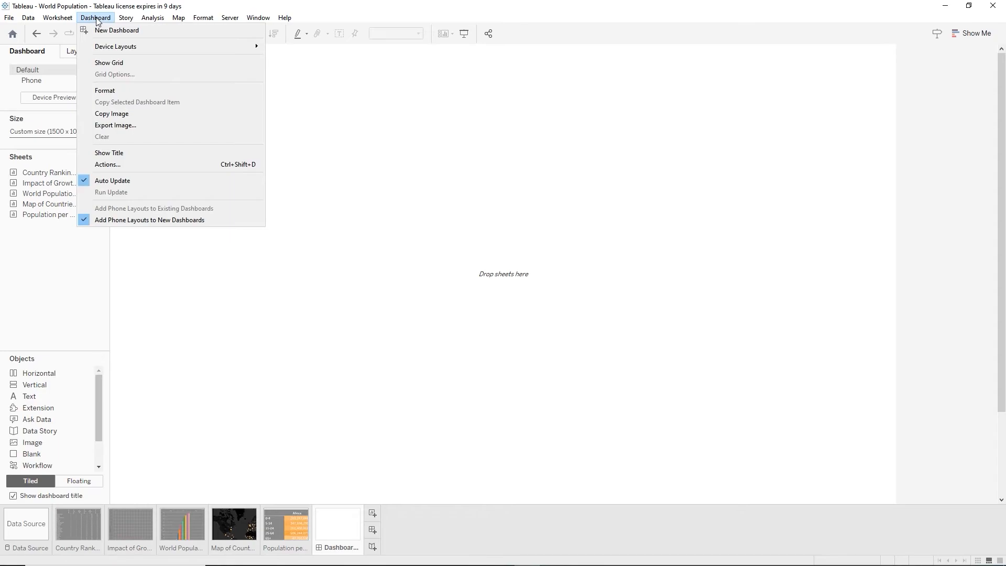
pyautogui.click(105, 91)
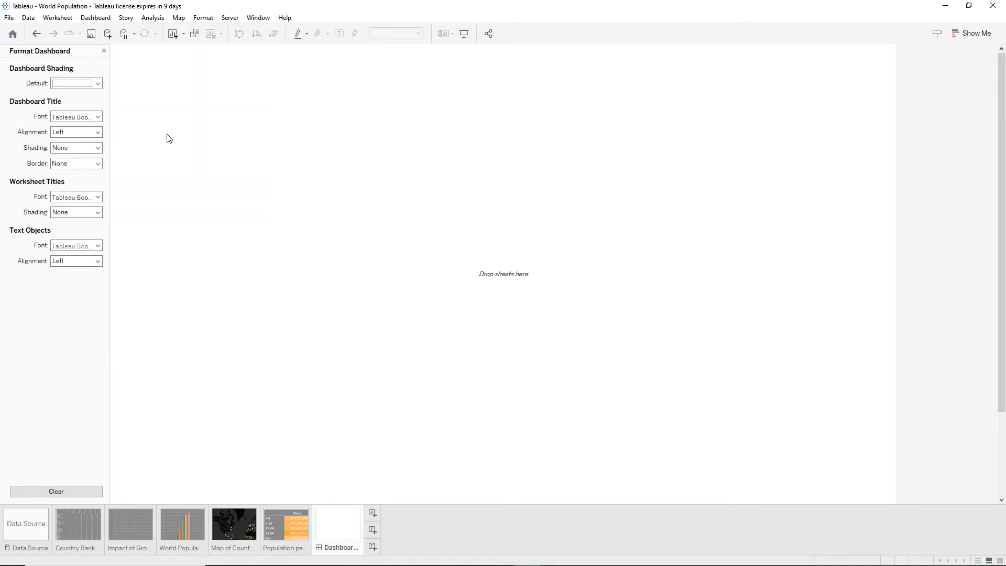
pyautogui.click(99, 84)
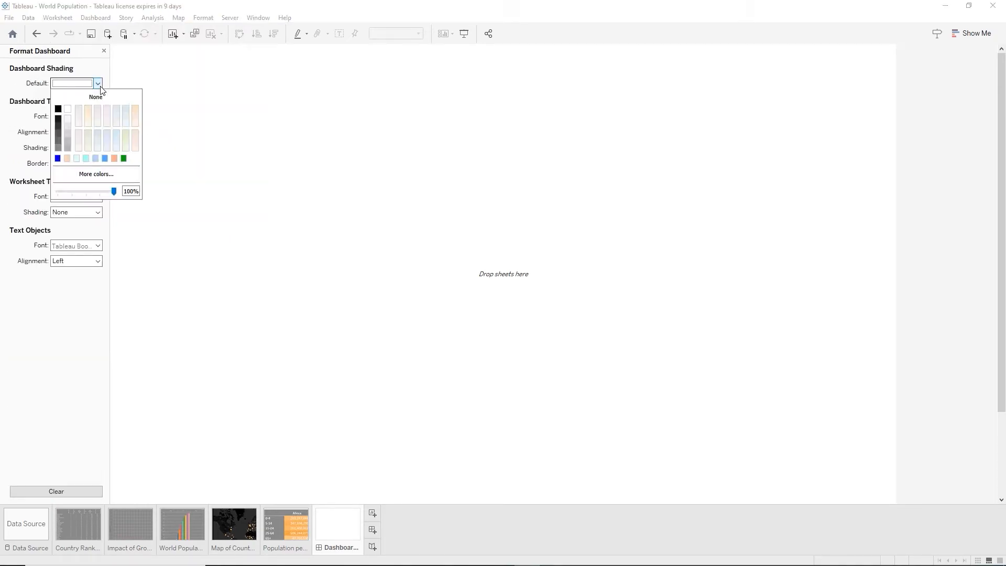
pyautogui.click(59, 140)
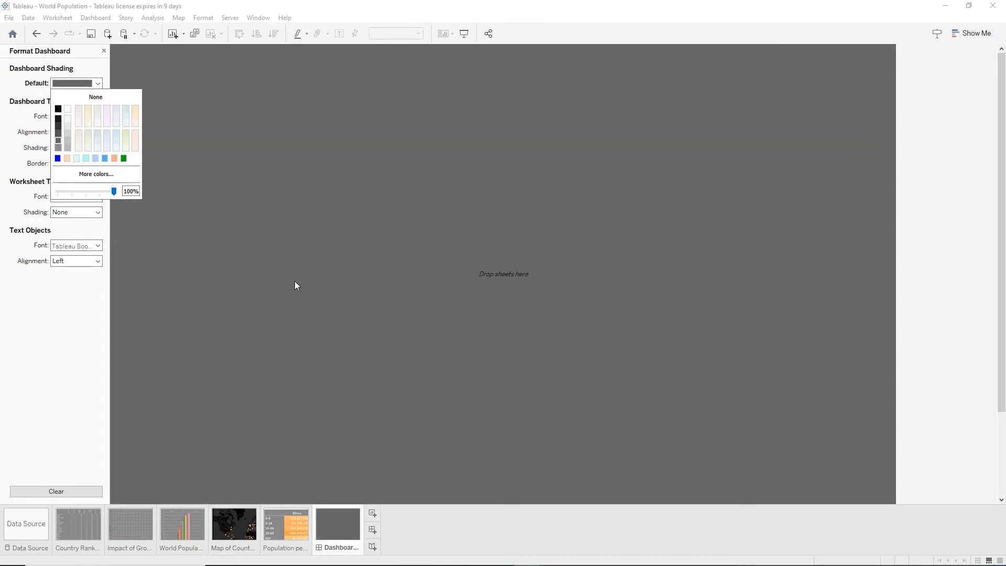
pyautogui.click(11, 124)
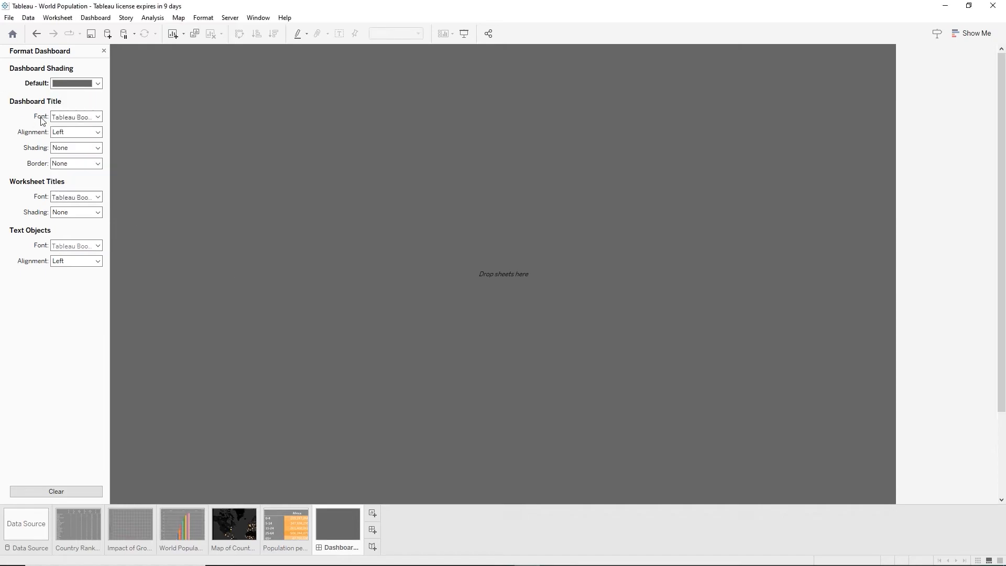
# Format the dashboard title font as bold white and close the dashboard formatting settings
pyautogui.click(97, 118)
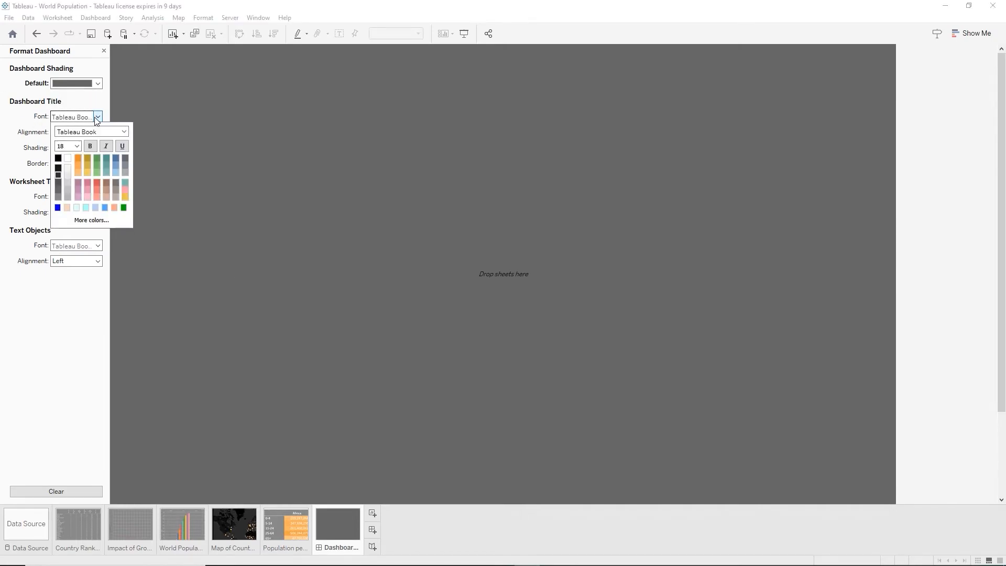
pyautogui.click(91, 146)
pyautogui.click(49, 316)
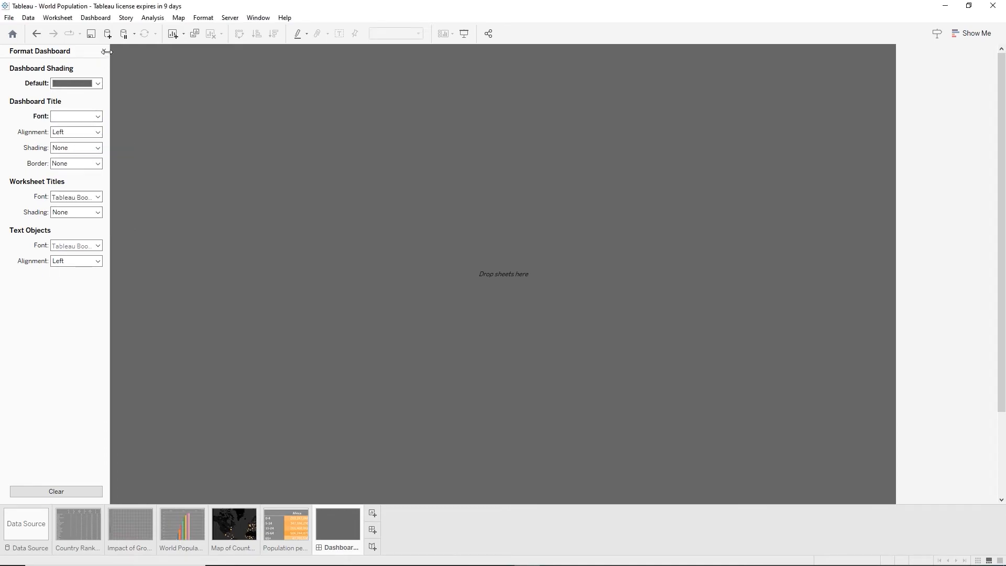
pyautogui.click(104, 51)
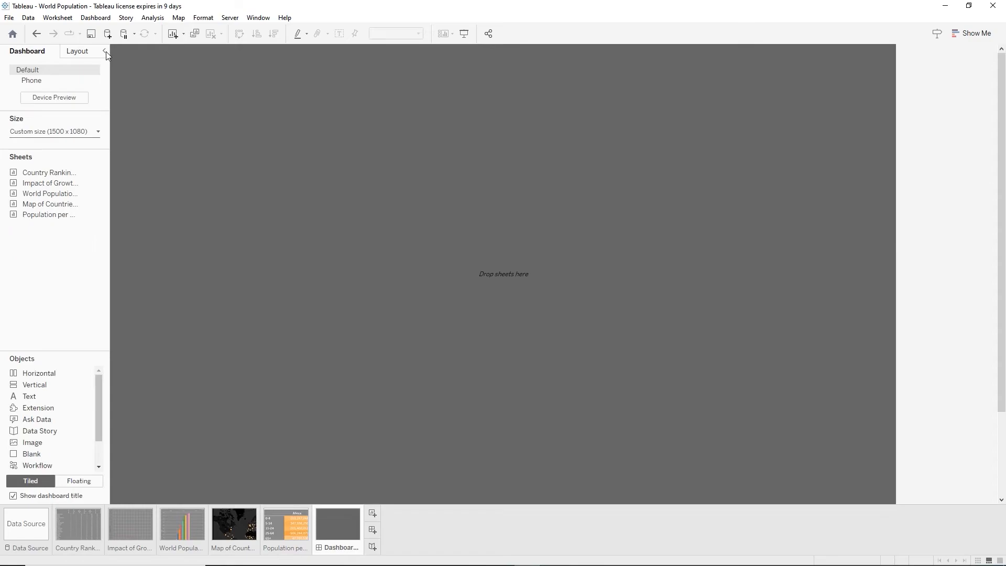
# Duplicate the blank dashboard by copying and pasting it, and show the dashboard title on the copy
pyautogui.rightClick(335, 527)
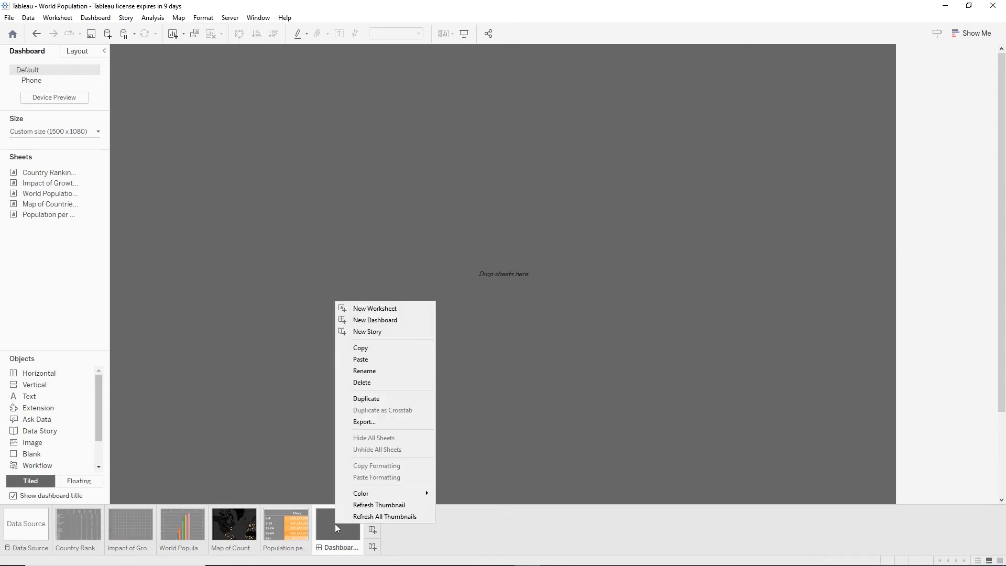
pyautogui.click(378, 350)
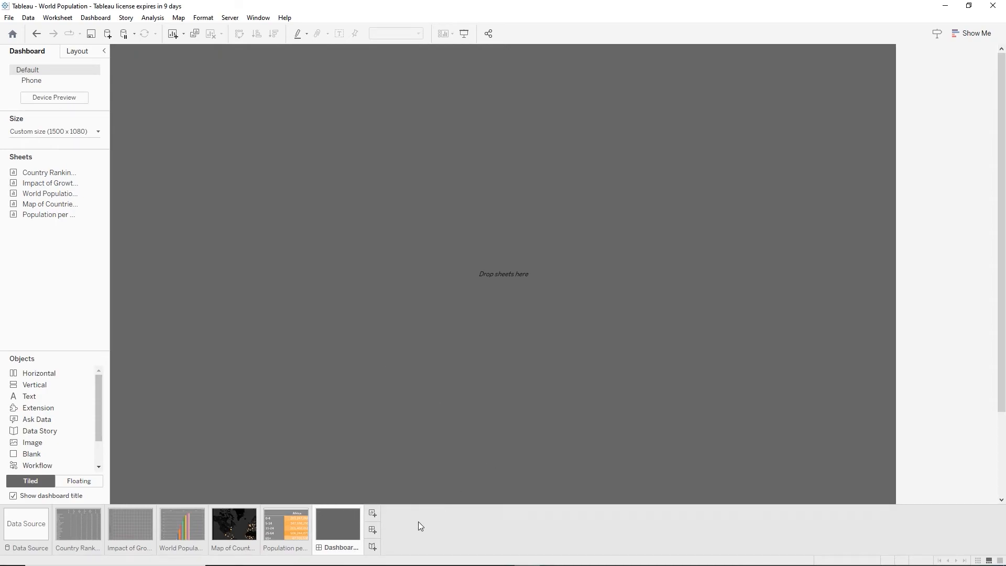
pyautogui.rightClick(359, 530)
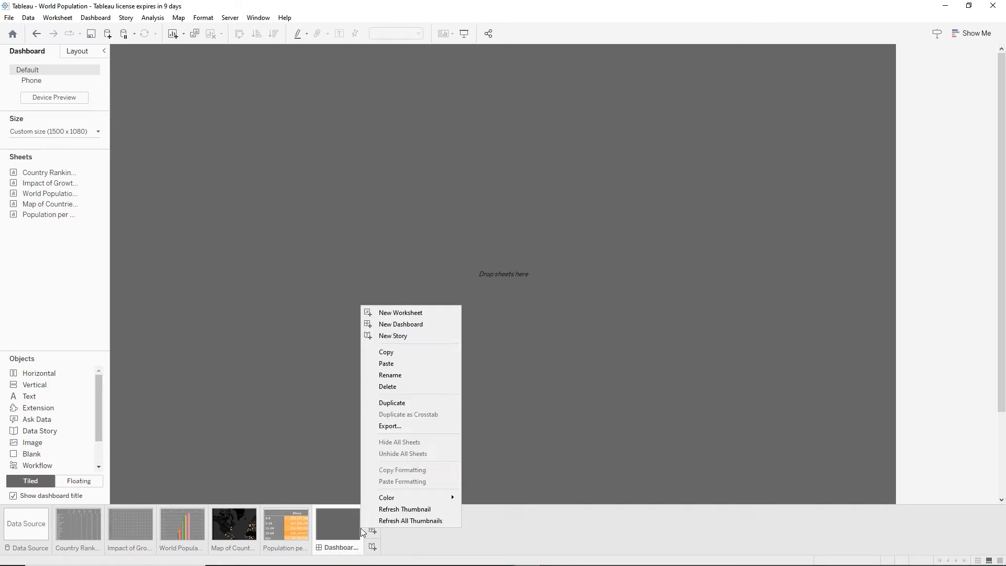
pyautogui.click(391, 366)
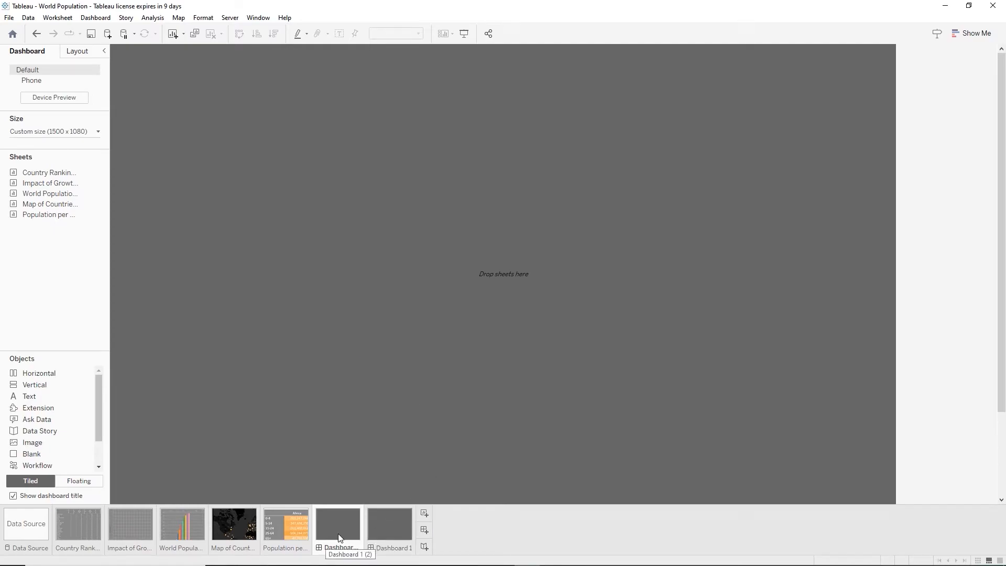
pyautogui.click(14, 497)
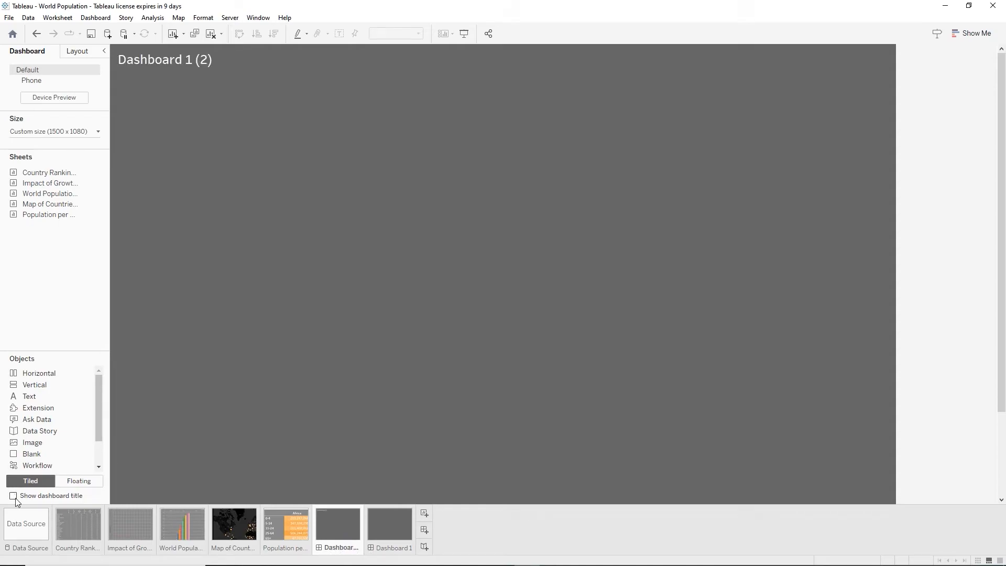
pyautogui.click(14, 498)
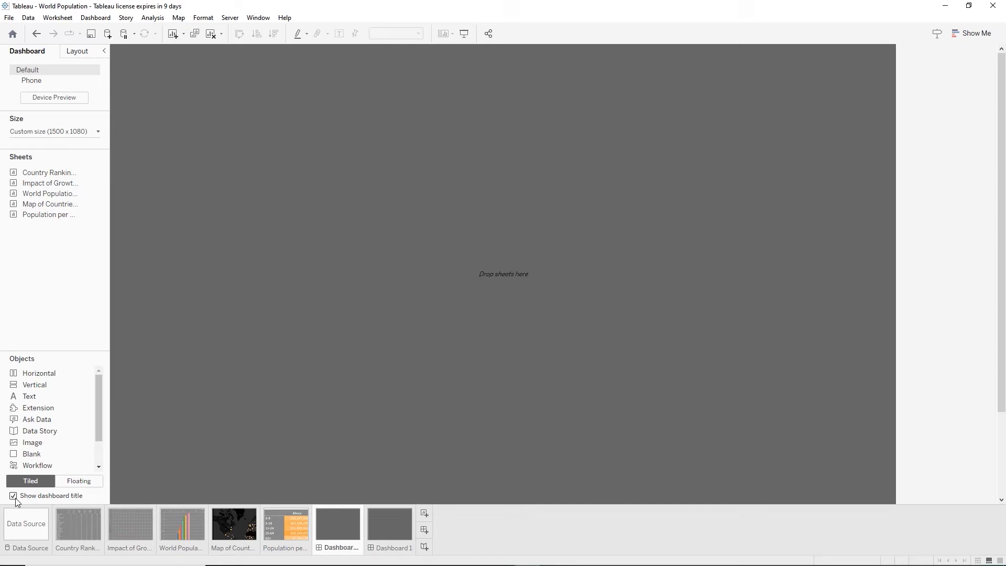
pyautogui.click(14, 497)
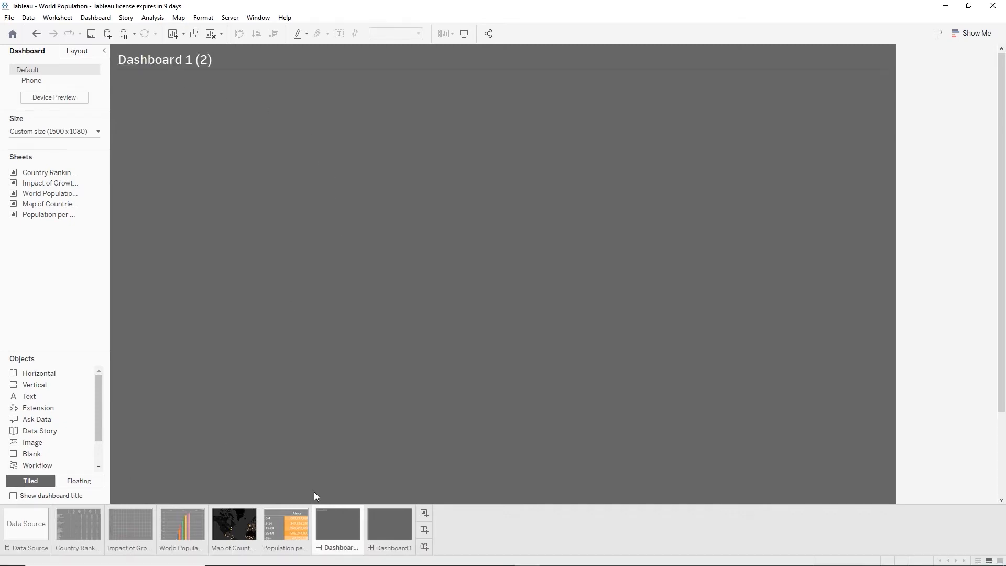
# Rename the copied dashboard as "Country Ranking by World Population % Dashboard"
pyautogui.doubleClick(329, 548)
pyautogui.write('Country Ranking by World Population % by Dashboard')
pyautogui.press('Return')
# Replace the dashboard's title text with "Country Ranking by World Population %"
pyautogui.doubleClick(250, 59)
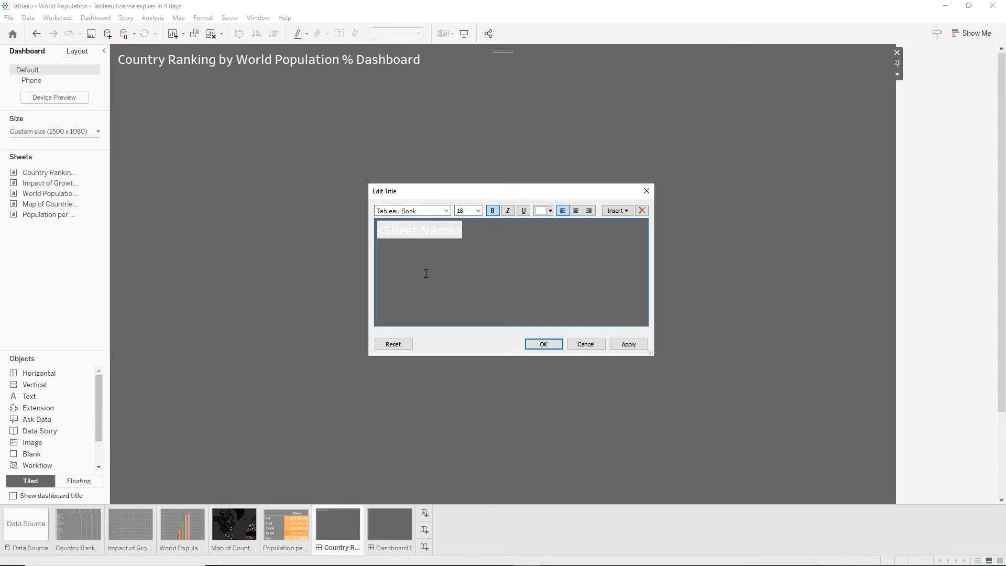
pyautogui.hotkey('ctrl', 'a')
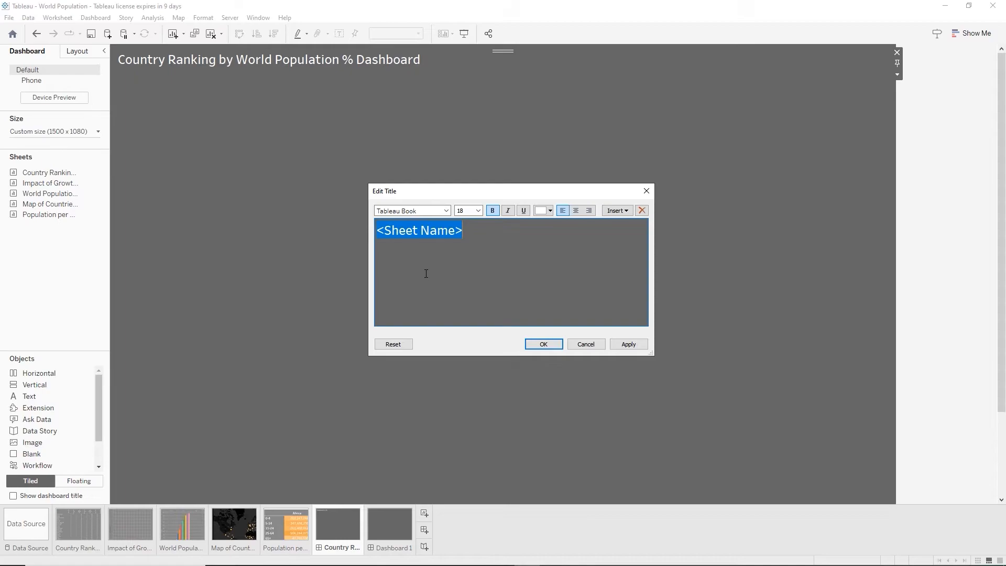
pyautogui.write('Country Ranking by World Population %')
pyautogui.click(545, 343)
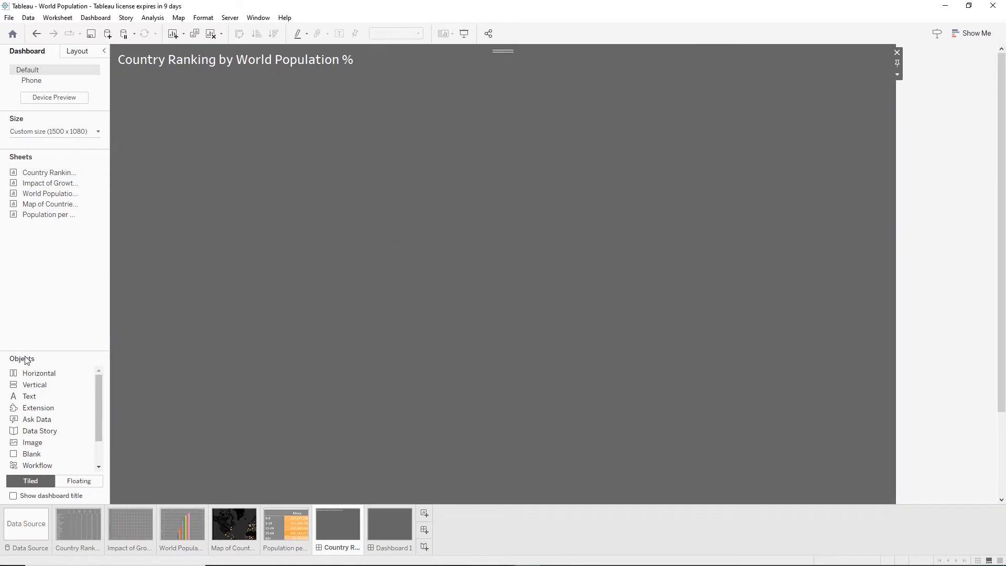
# Add a horizontal container below the dashboard title, place the Country Ranking sheet in it, and hide that sheet's own title
pyautogui.moveTo(26, 378); pyautogui.dragTo(361, 256)
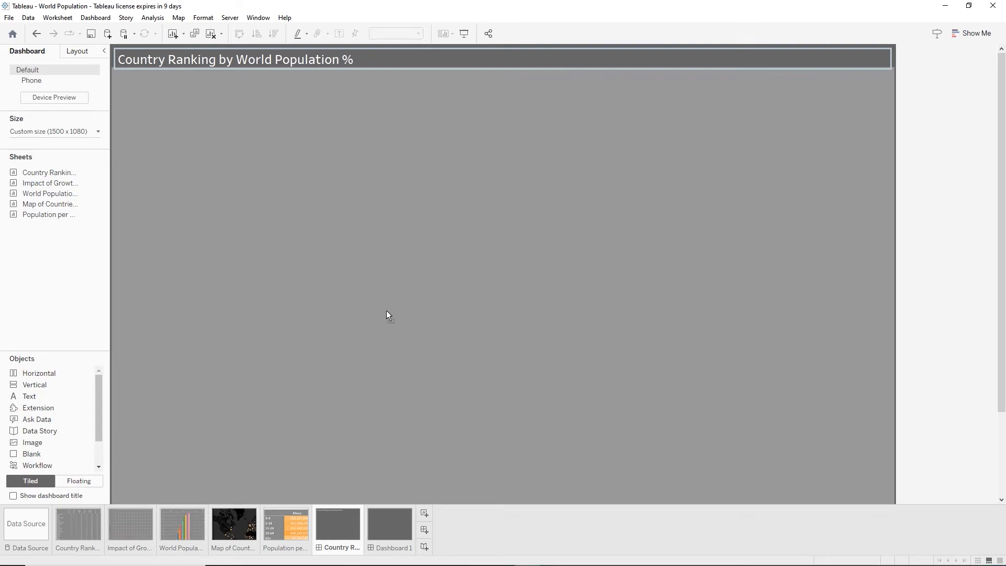
pyautogui.moveTo(387, 314); pyautogui.dragTo(387, 315)
pyautogui.moveTo(37, 179); pyautogui.dragTo(347, 216)
pyautogui.moveTo(445, 229); pyautogui.dragTo(445, 229)
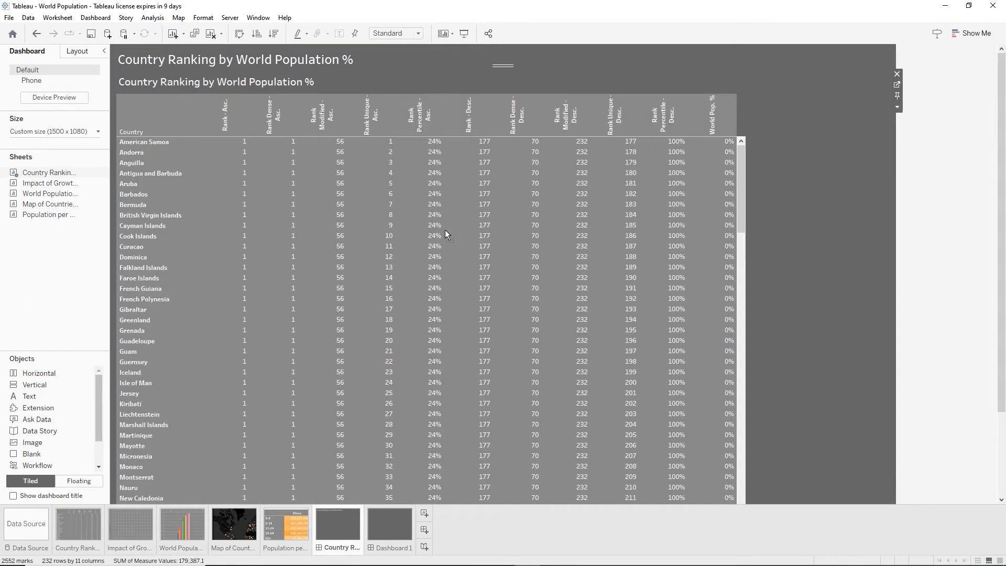
pyautogui.rightClick(231, 86)
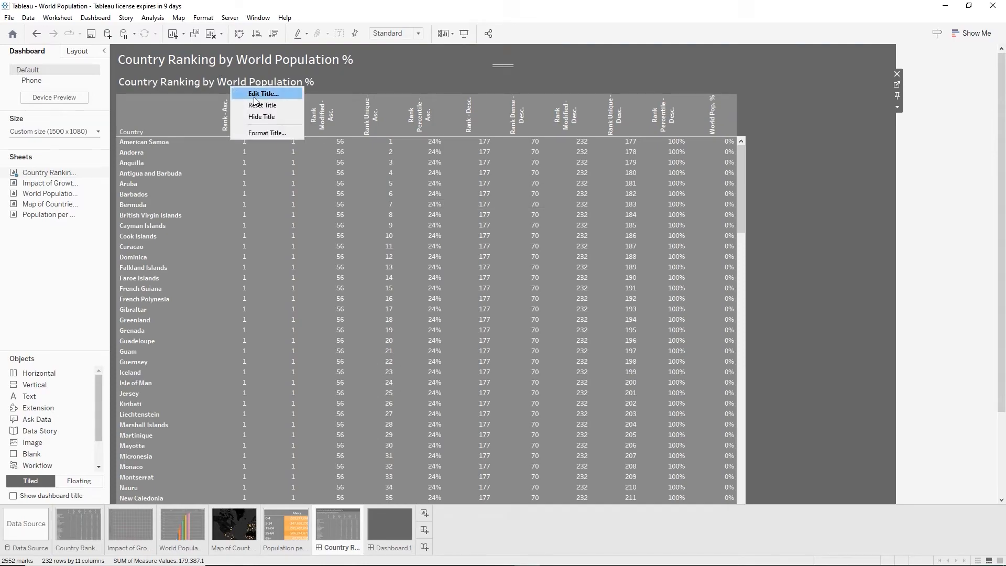
pyautogui.click(260, 117)
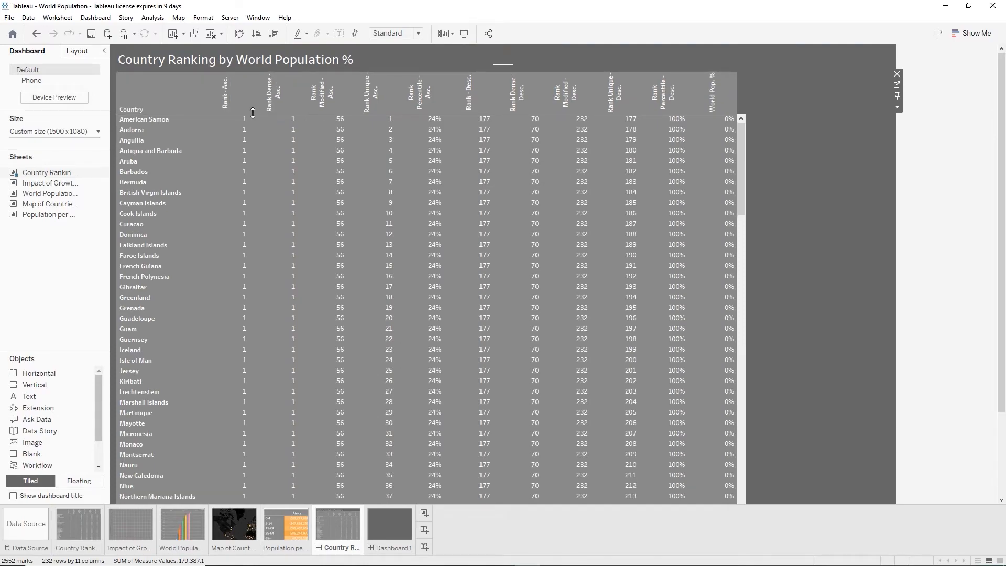
# Open the remaining blank dashboard and duplicate it by copying and pasting
pyautogui.click(389, 548)
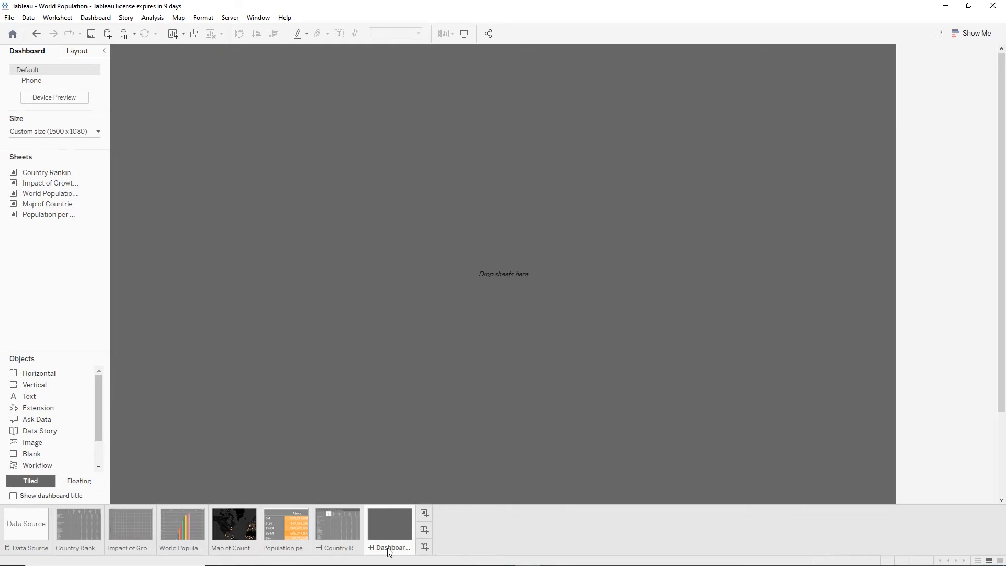
pyautogui.rightClick(388, 548)
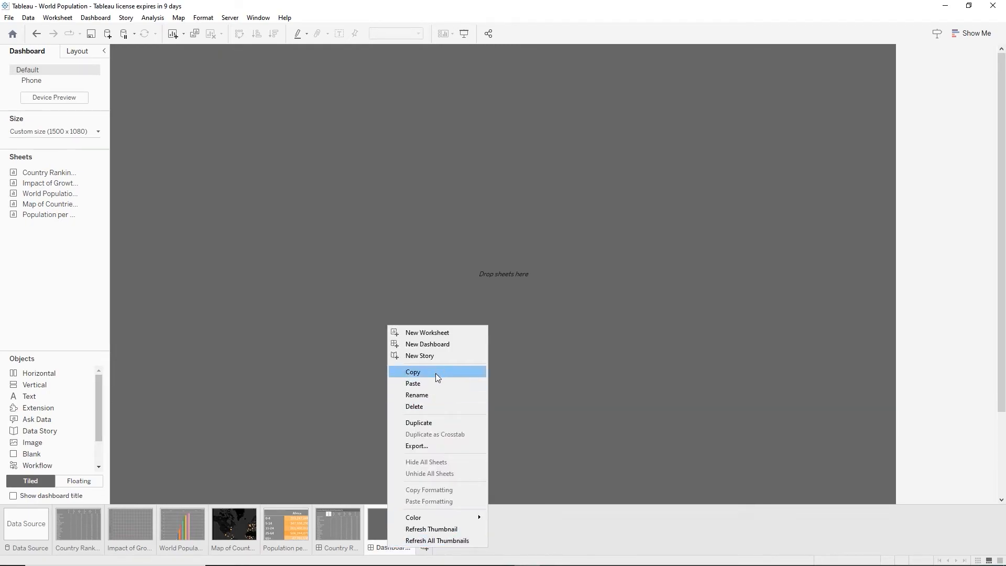
pyautogui.click(413, 372)
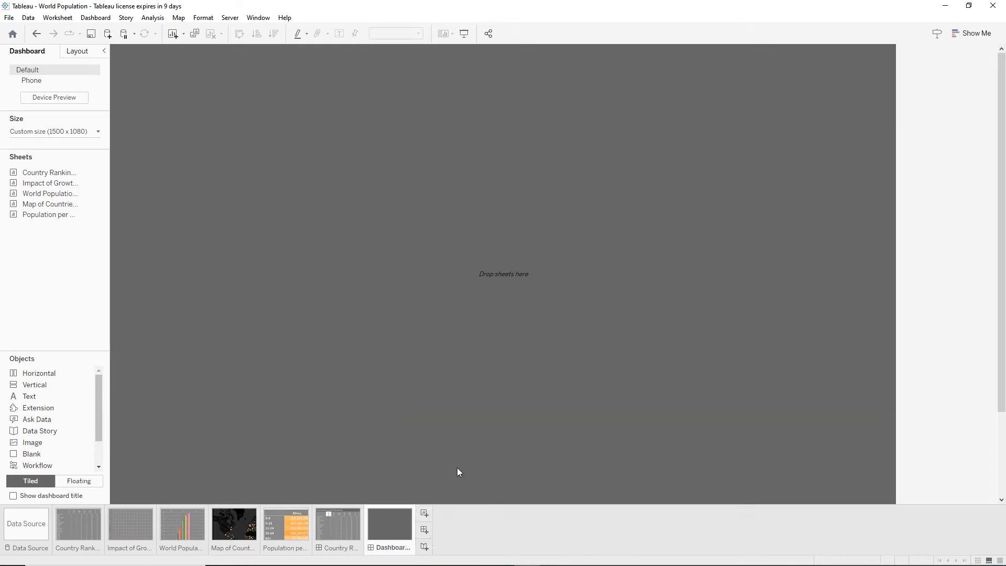
pyautogui.rightClick(420, 546)
pyautogui.click(462, 380)
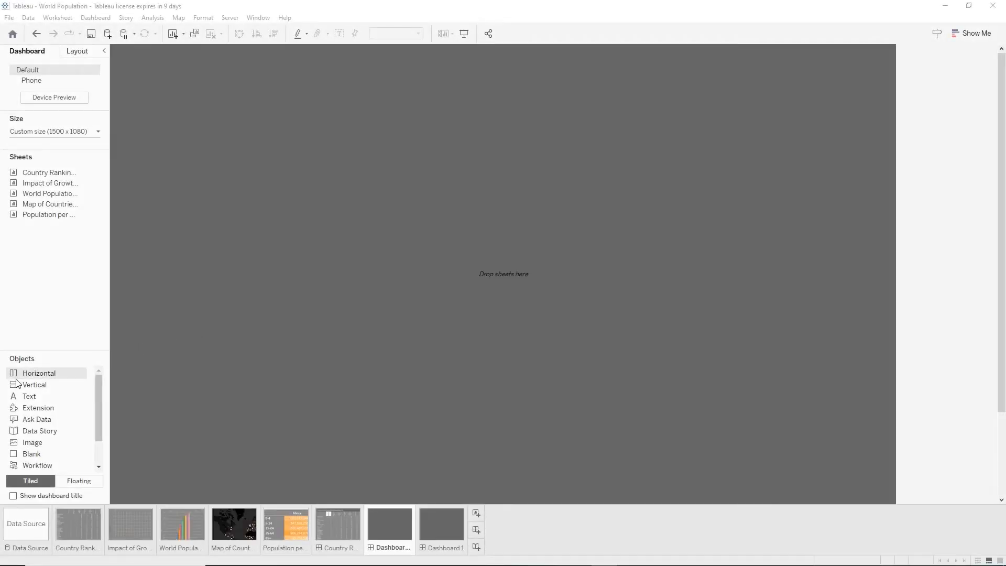
# Add a horizontal container to the copied dashboard and place the Map of Countries and Capitals with World Population % sheet in it
pyautogui.moveTo(24, 375); pyautogui.dragTo(233, 361)
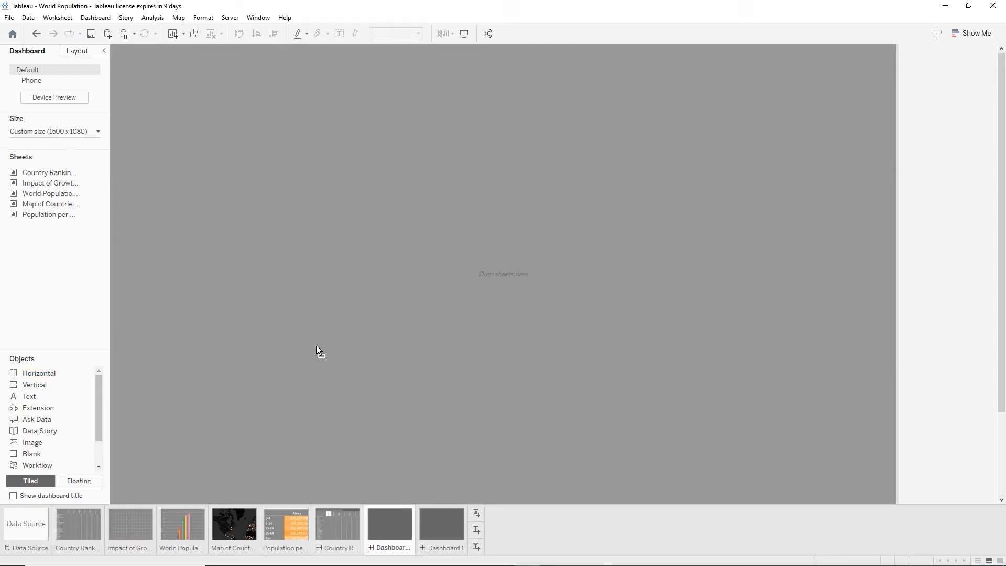
pyautogui.moveTo(467, 321); pyautogui.dragTo(471, 320)
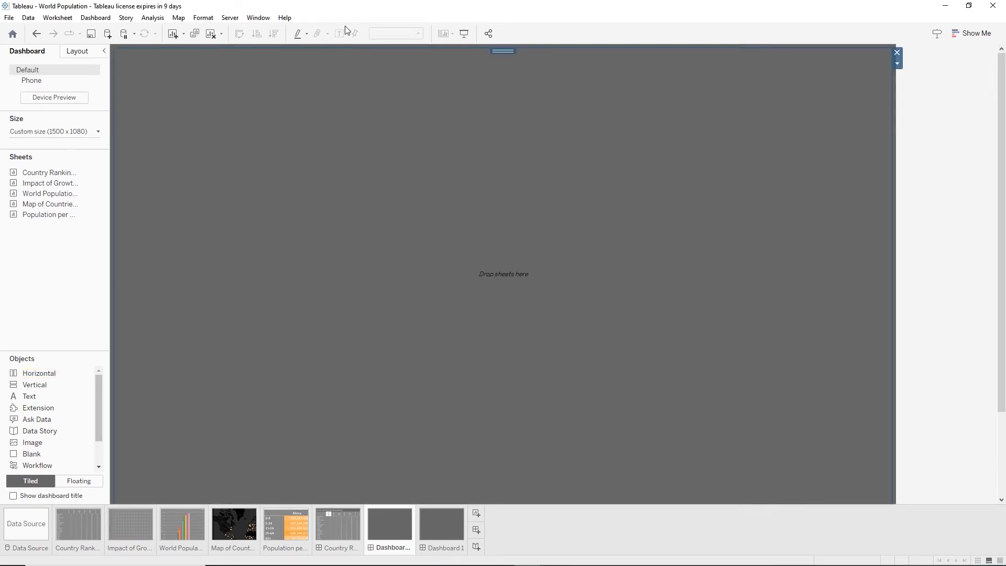
pyautogui.moveTo(50, 204); pyautogui.dragTo(441, 212)
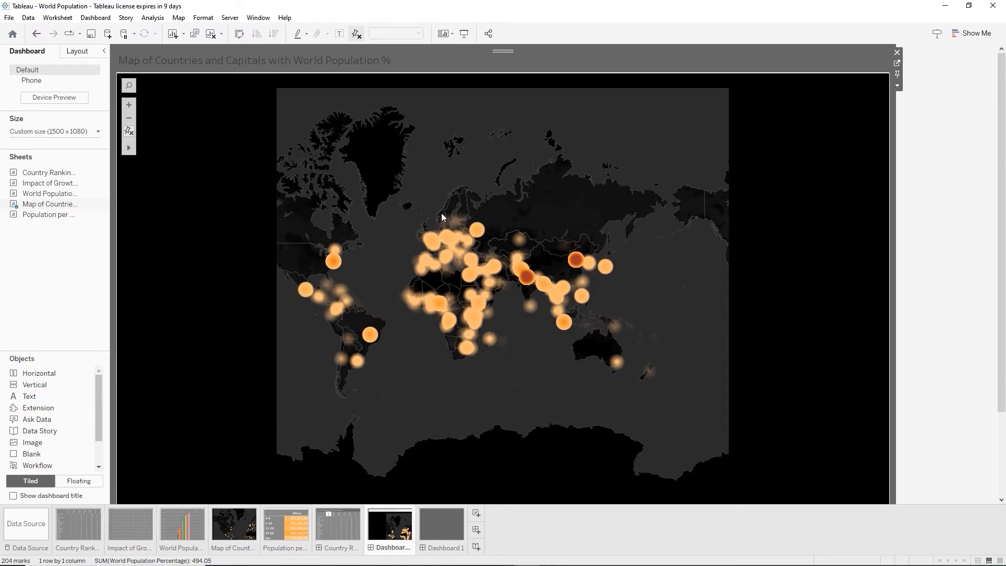
# Show the dashboard title and hide the map sheet's own title
pyautogui.click(13, 496)
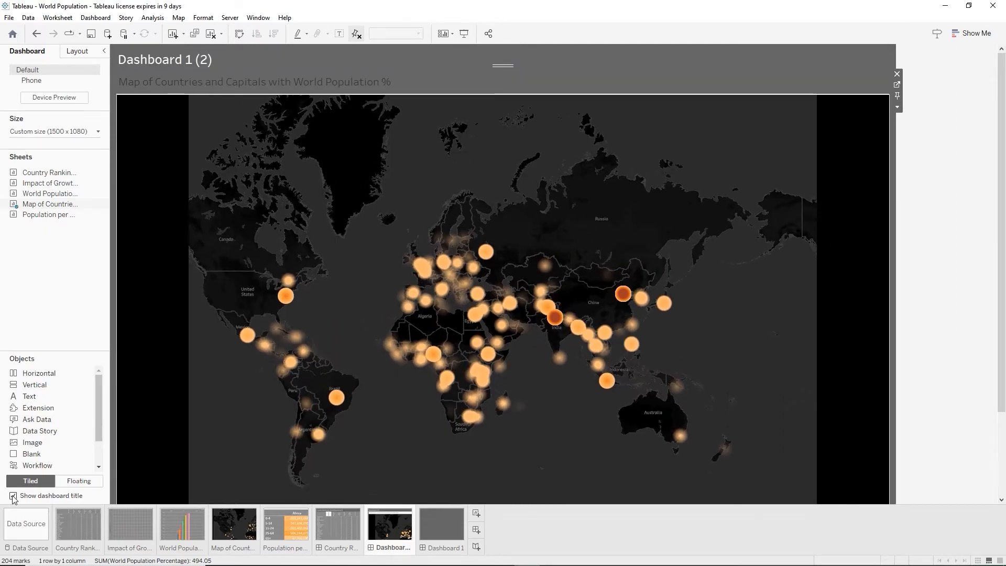
pyautogui.rightClick(254, 84)
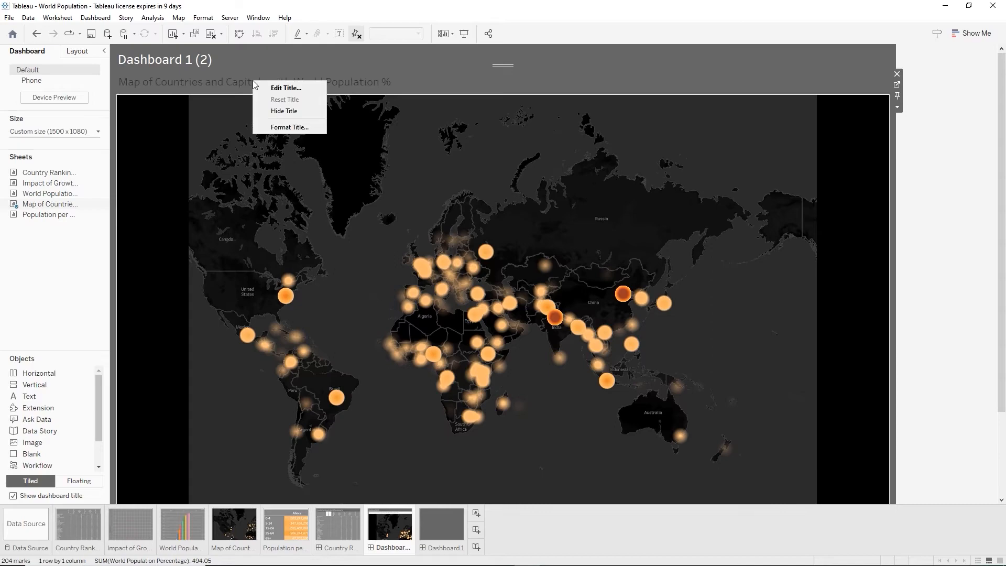
pyautogui.click(290, 112)
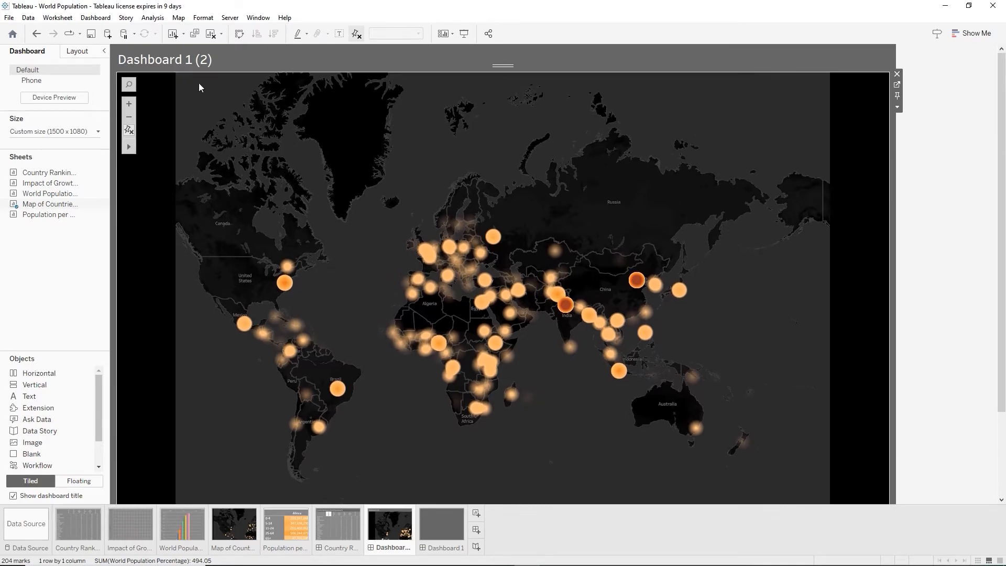
# Rename the map dashboard as "Map of Countries with World Population % Dashboard", leaving the title linked to the sheet name
pyautogui.doubleClick(378, 548)
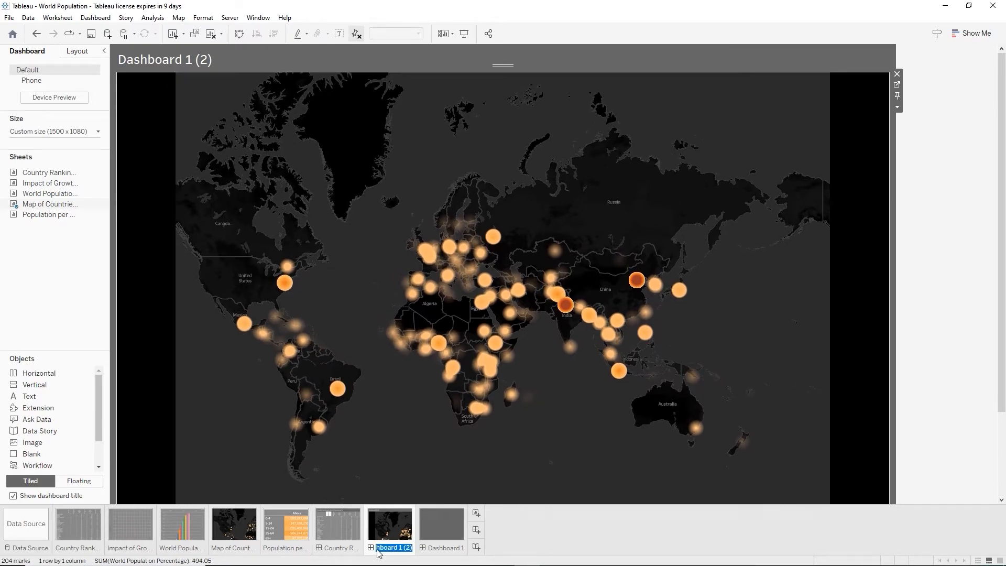
pyautogui.write('Map of Countries with World Populatin % Dashboard')
pyautogui.press('Return')
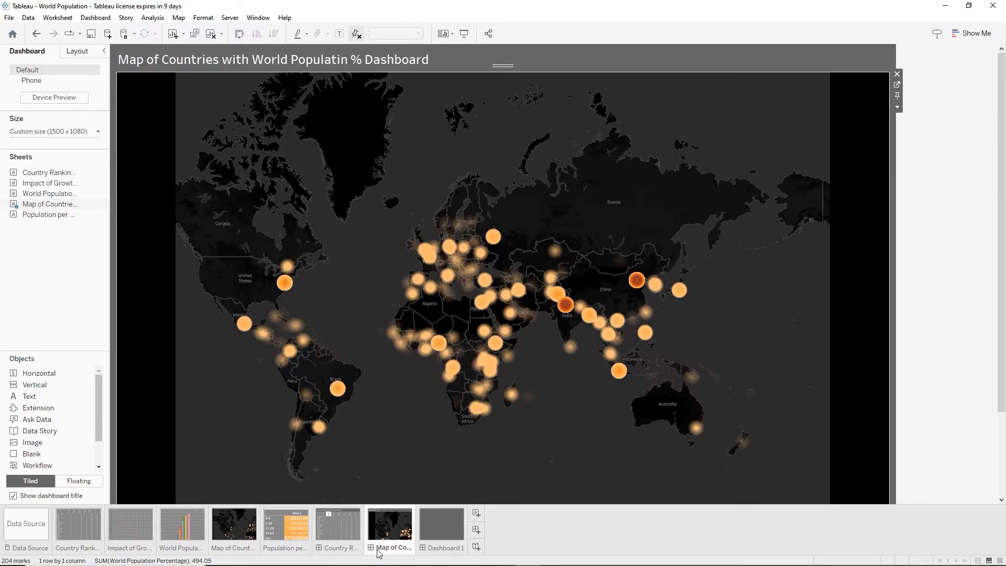
pyautogui.doubleClick(338, 60)
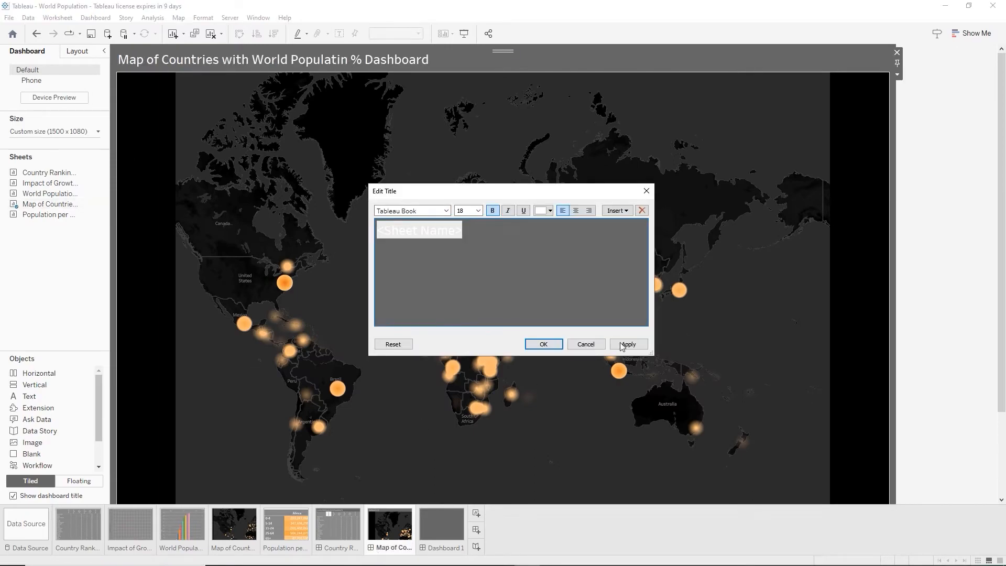
pyautogui.click(588, 344)
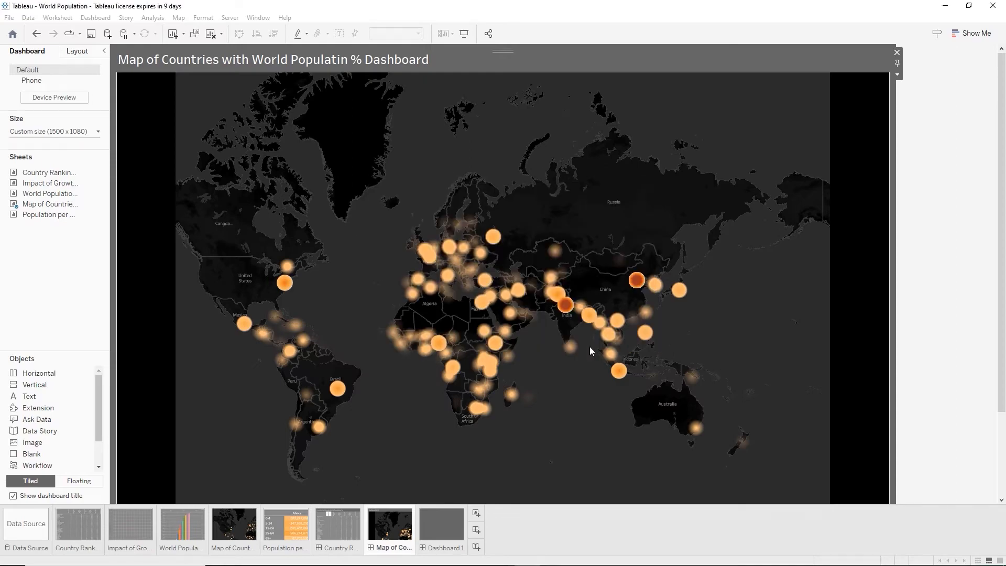
pyautogui.doubleClick(392, 549)
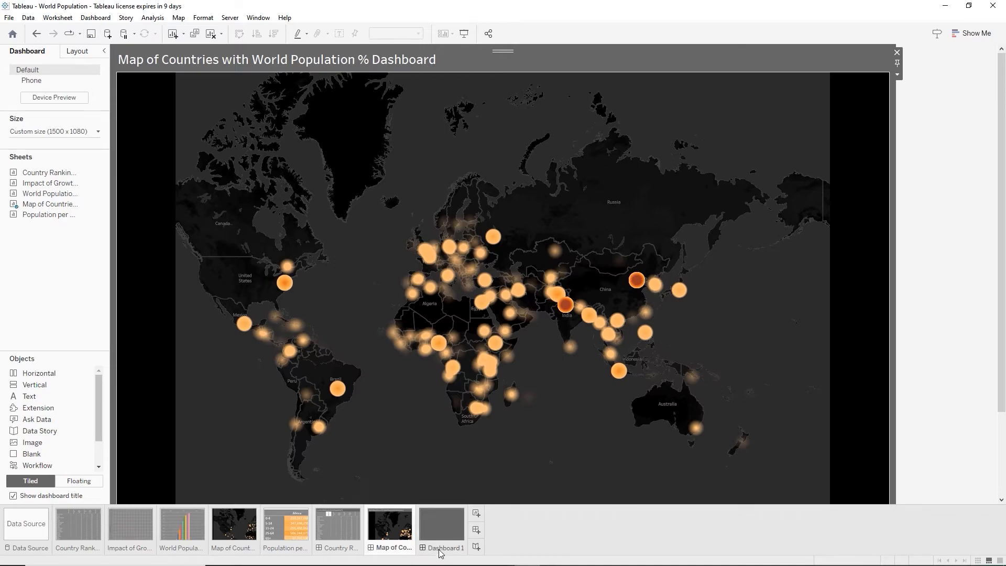
# Copy and paste the blank dashboard again, and add a horizontal container to the new copy
pyautogui.click(439, 531)
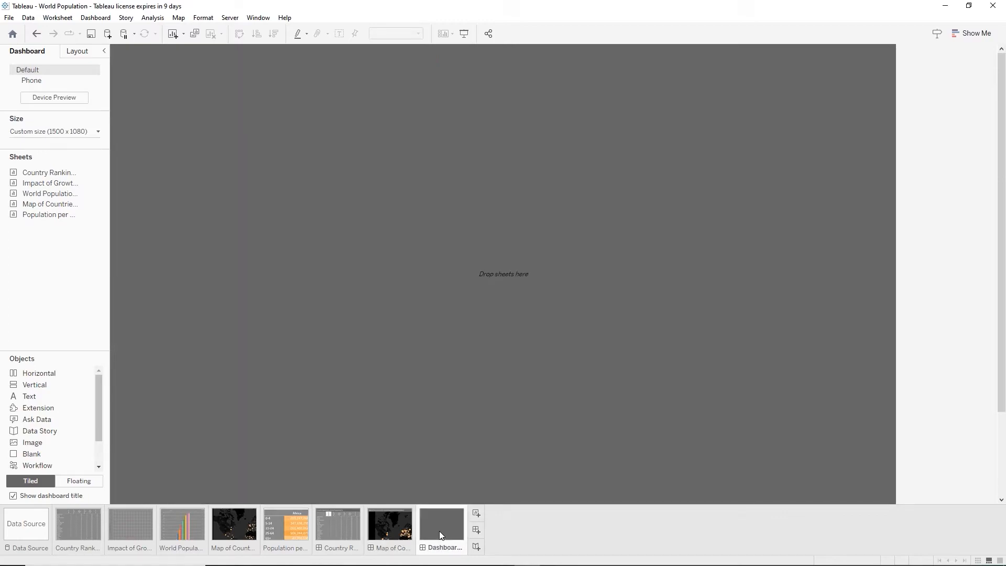
pyautogui.rightClick(439, 530)
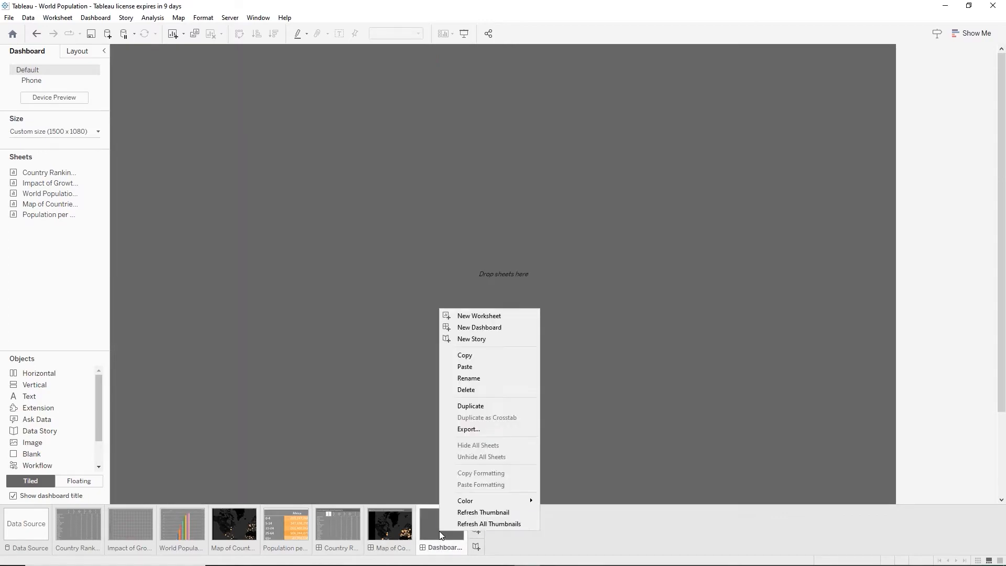
pyautogui.click(503, 361)
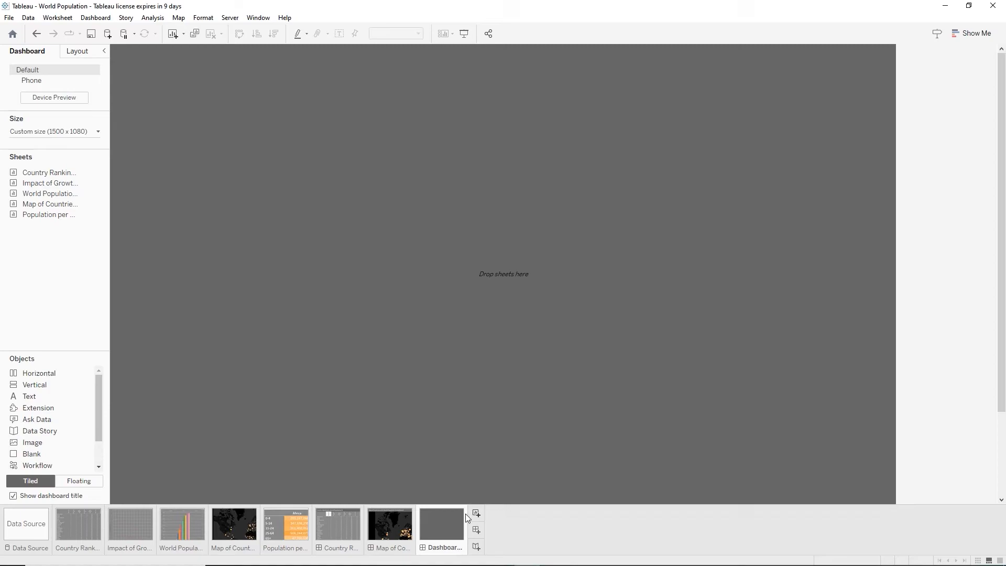
pyautogui.rightClick(437, 537)
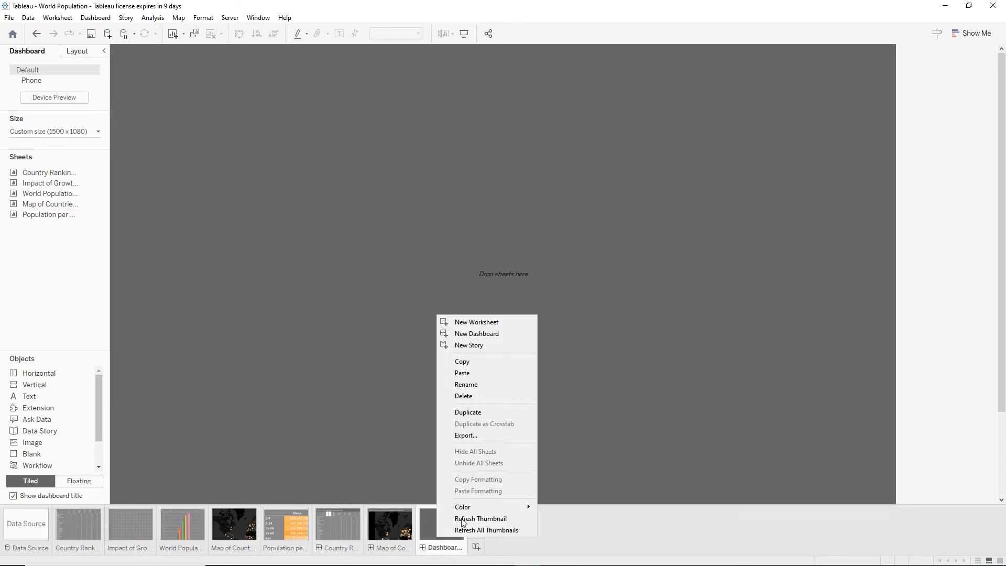
pyautogui.click(478, 372)
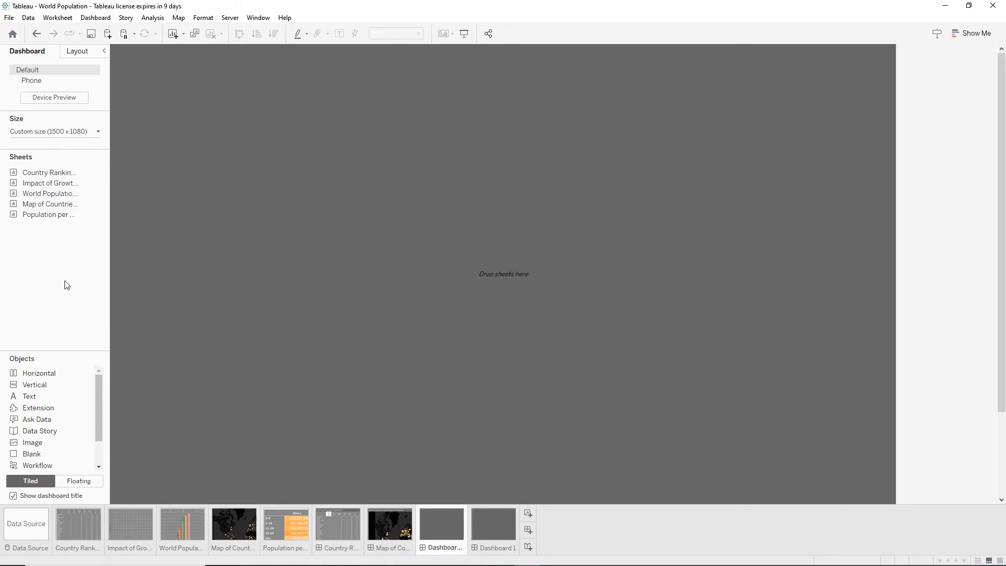
pyautogui.moveTo(38, 372); pyautogui.dragTo(540, 233)
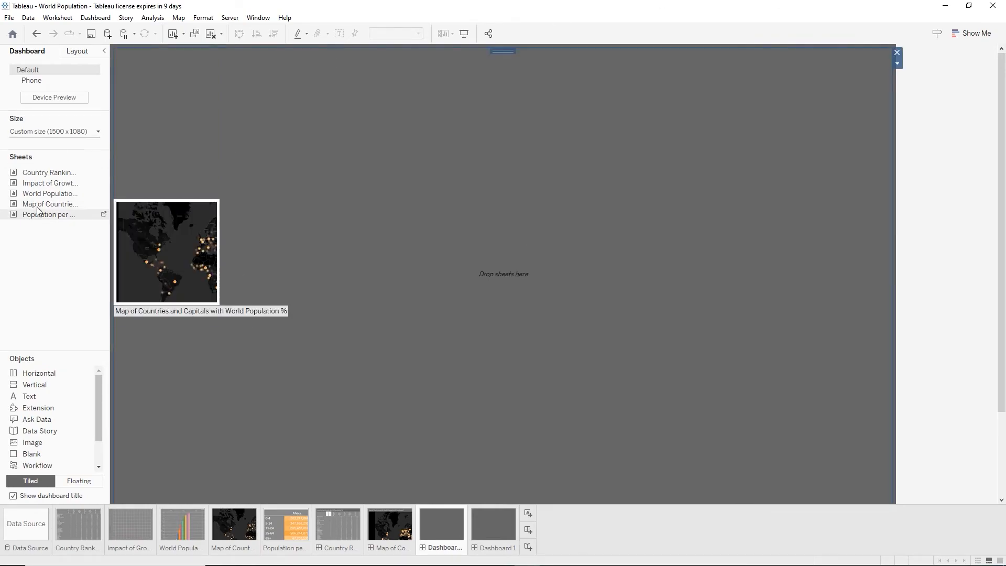
# Place the World Population % by Continent sheet in the container and the Population per Continent per Age Group (2) sheet beneath its year legend
pyautogui.moveTo(46, 197)
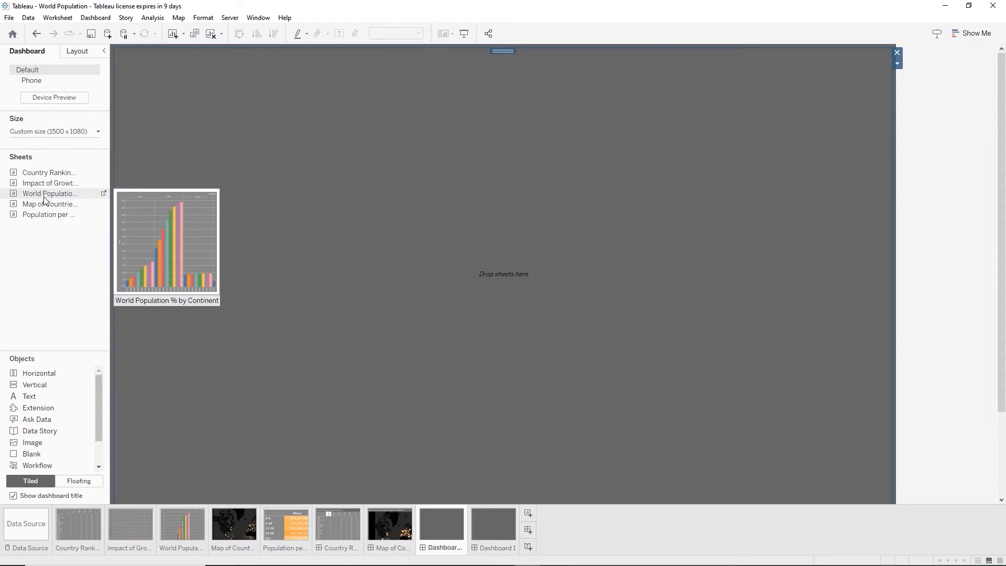
pyautogui.moveTo(45, 199); pyautogui.dragTo(123, 218)
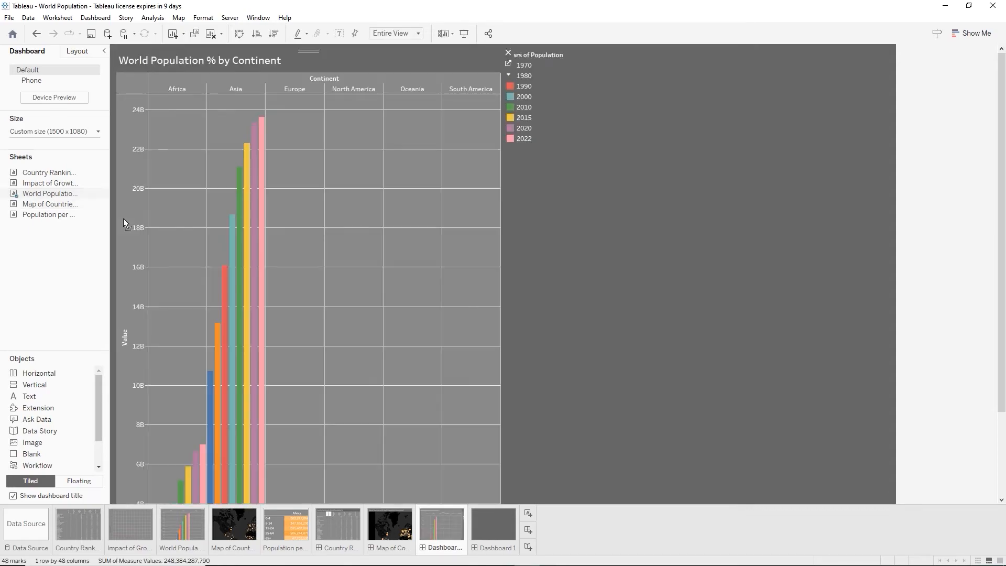
pyautogui.moveTo(48, 217)
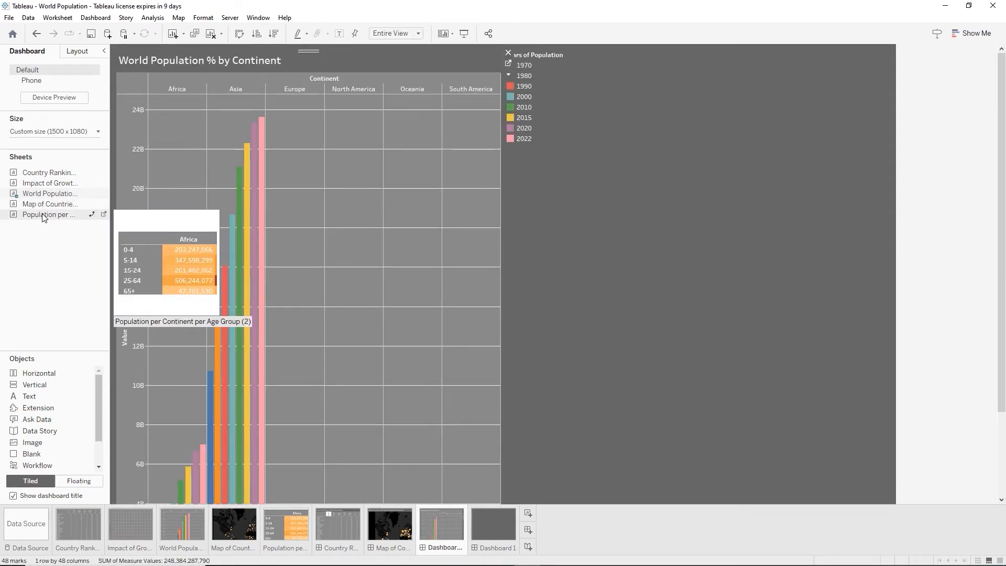
pyautogui.moveTo(44, 218); pyautogui.dragTo(574, 360)
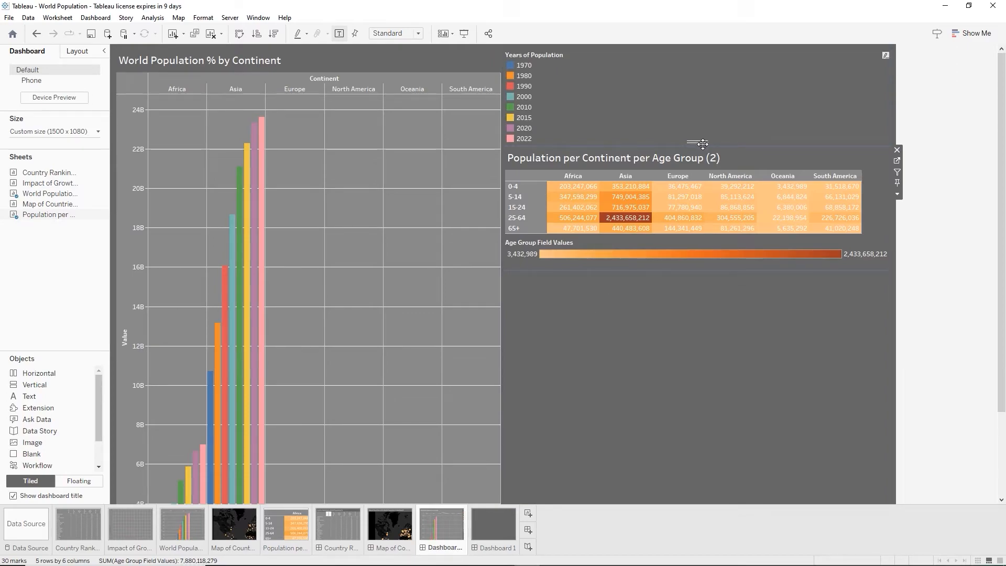
# Move the age-group table above the Years of Population legend and make it tall enough for its five rows
pyautogui.moveTo(699, 142)
pyautogui.mouseDown()
pyautogui.moveTo(700, 62)
pyautogui.moveTo(701, 77)
pyautogui.mouseUp()
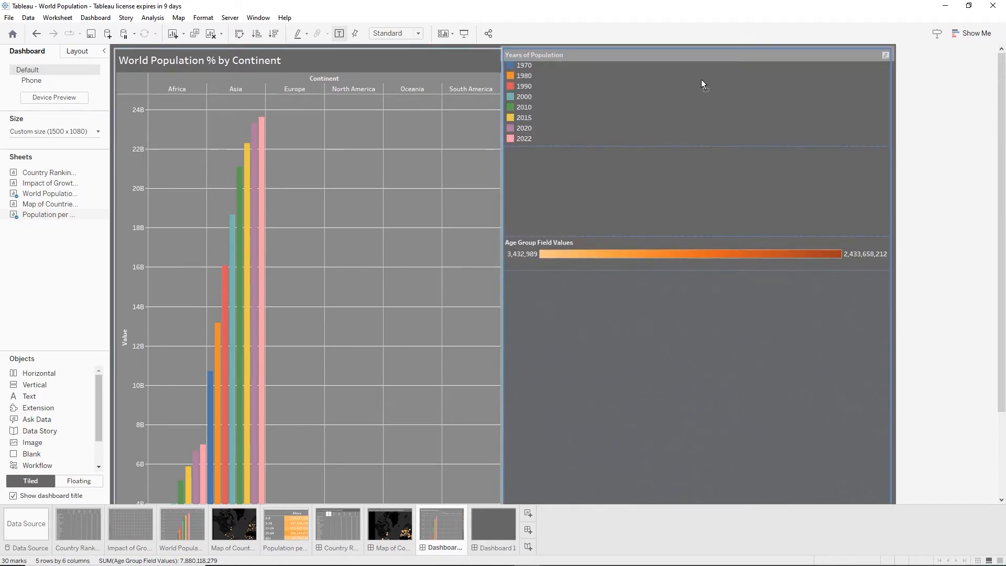
pyautogui.moveTo(702, 79); pyautogui.dragTo(702, 79)
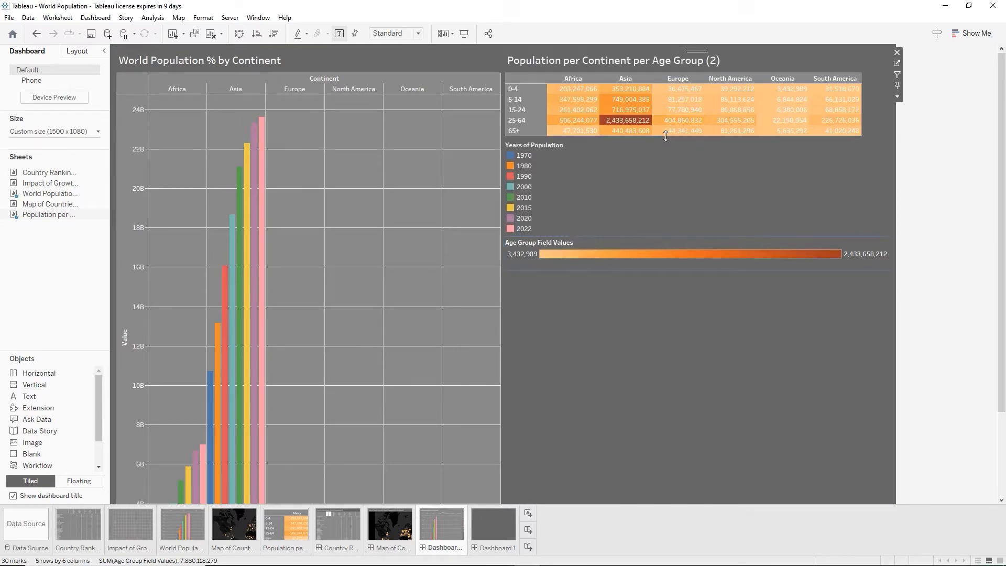
pyautogui.moveTo(666, 142); pyautogui.dragTo(667, 165)
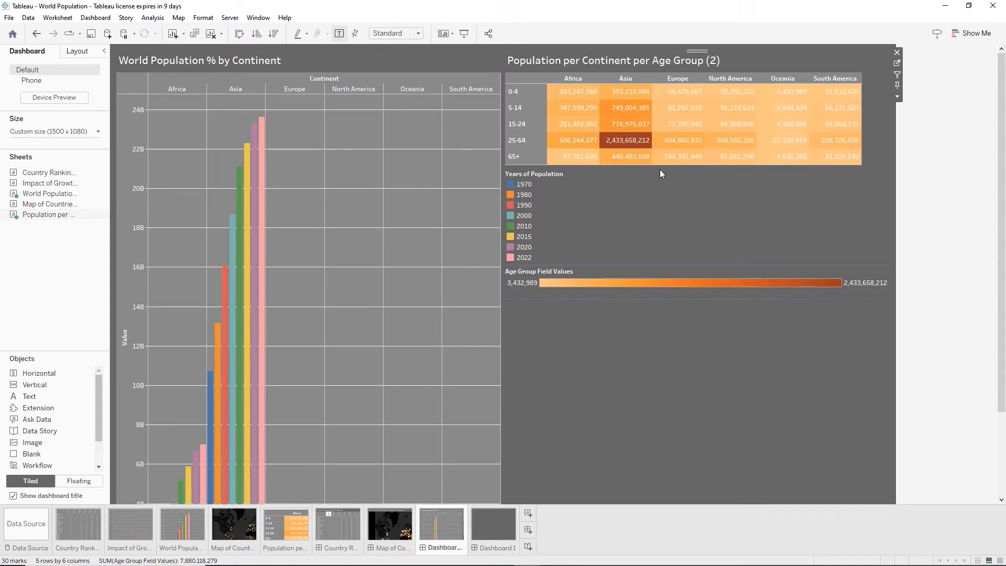
pyautogui.moveTo(660, 168)
pyautogui.mouseDown()
pyautogui.moveTo(661, 196)
pyautogui.moveTo(662, 163)
pyautogui.mouseUp()
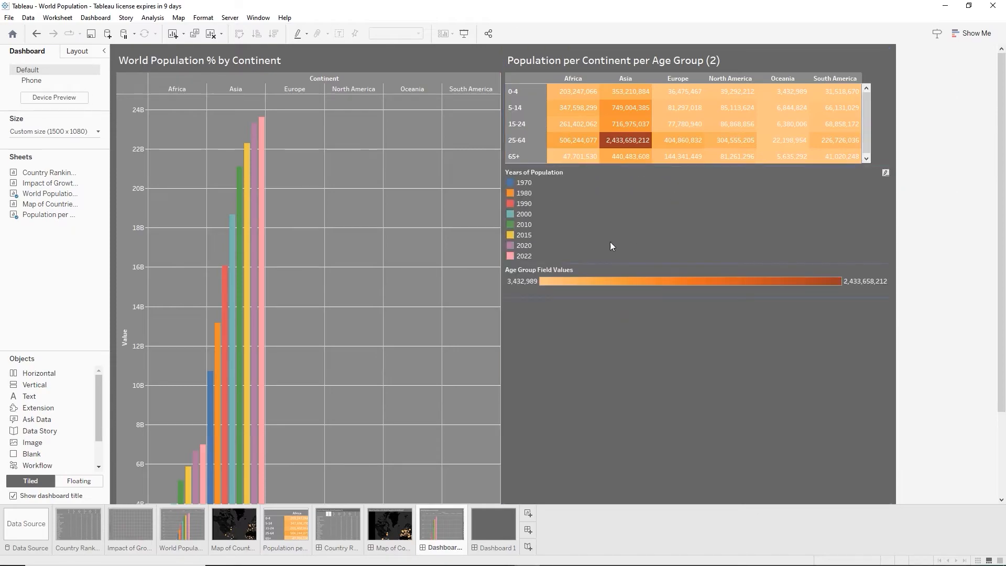
# Move the Age Group Field Values legend between the age-group table and the Years of Population legend
pyautogui.click(652, 272)
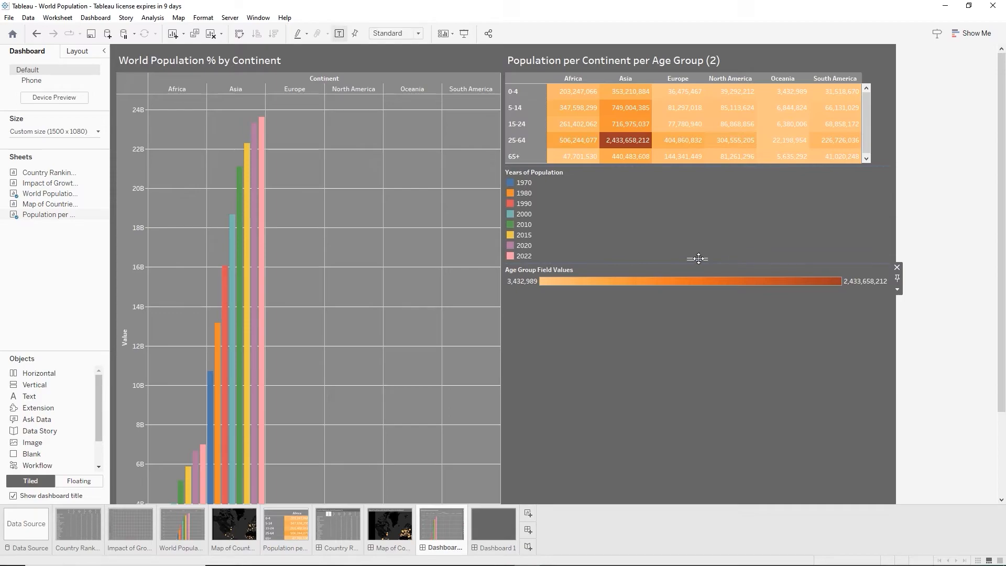
pyautogui.moveTo(699, 256); pyautogui.dragTo(703, 191)
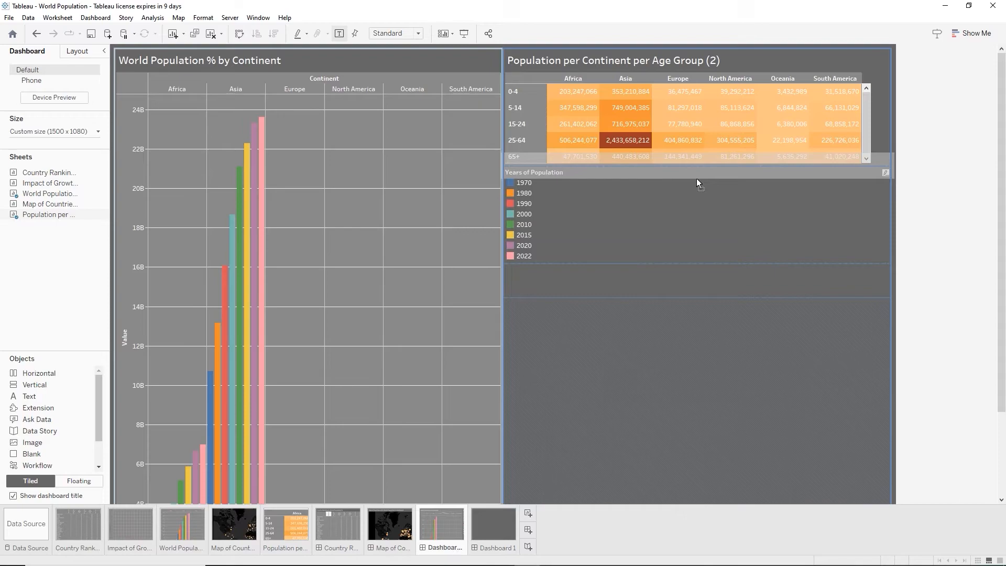
pyautogui.moveTo(696, 178); pyautogui.dragTo(694, 179)
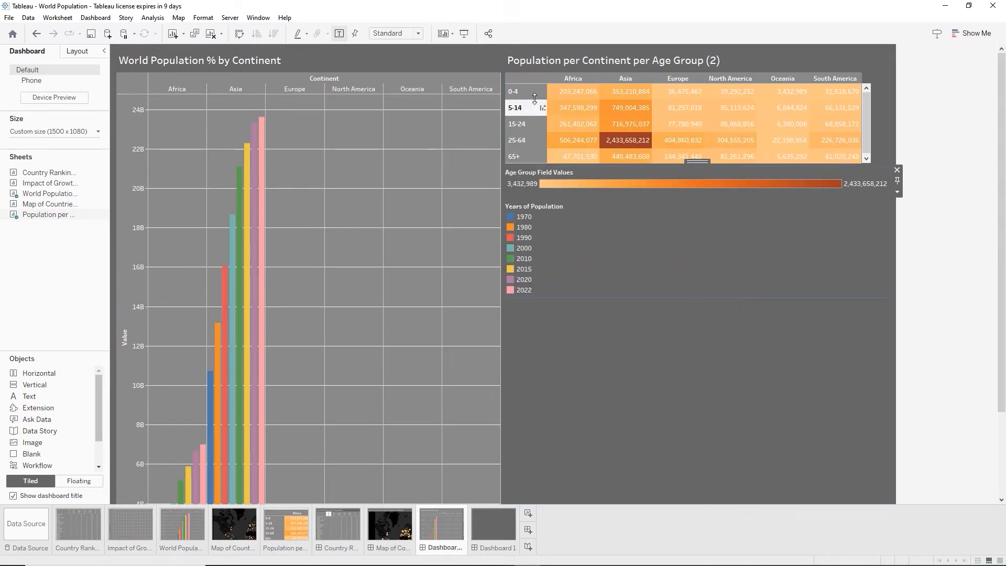
# Widen the World Population % by Continent chart until every year label shows on its horizontal axis
pyautogui.moveTo(687, 122)
pyautogui.scroll(-3, 333, 308)
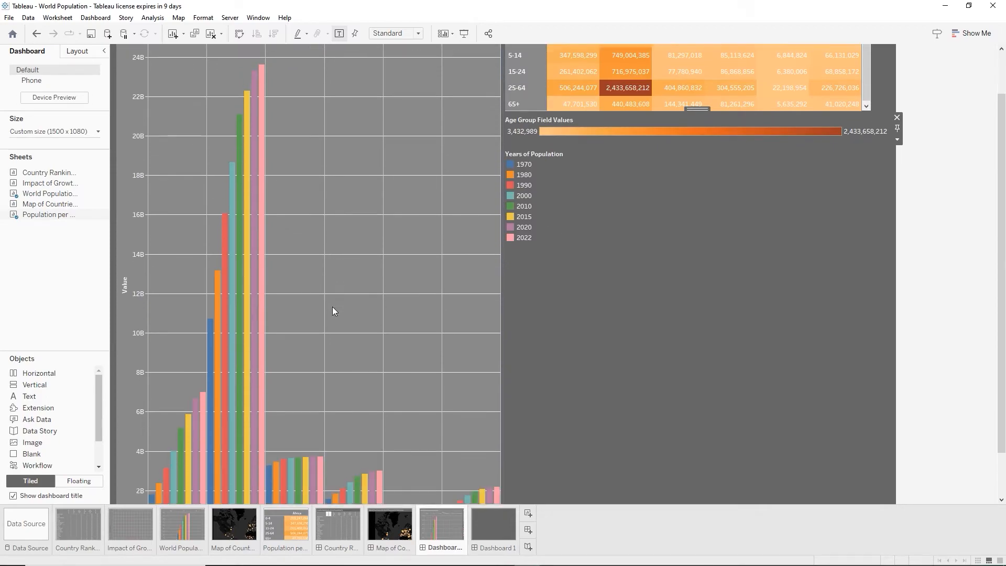
pyautogui.scroll(-2, 332, 307)
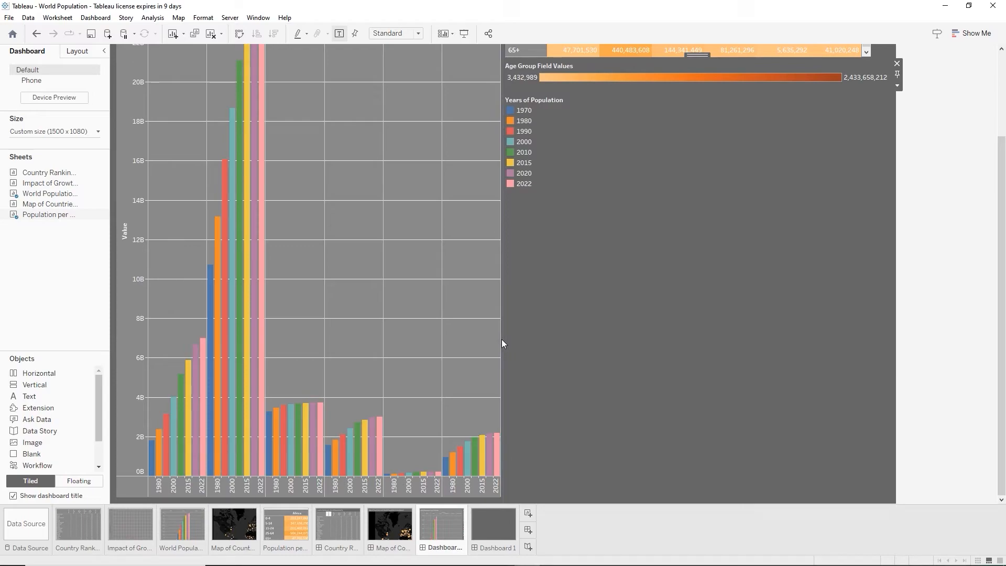
pyautogui.moveTo(501, 339); pyautogui.dragTo(576, 348)
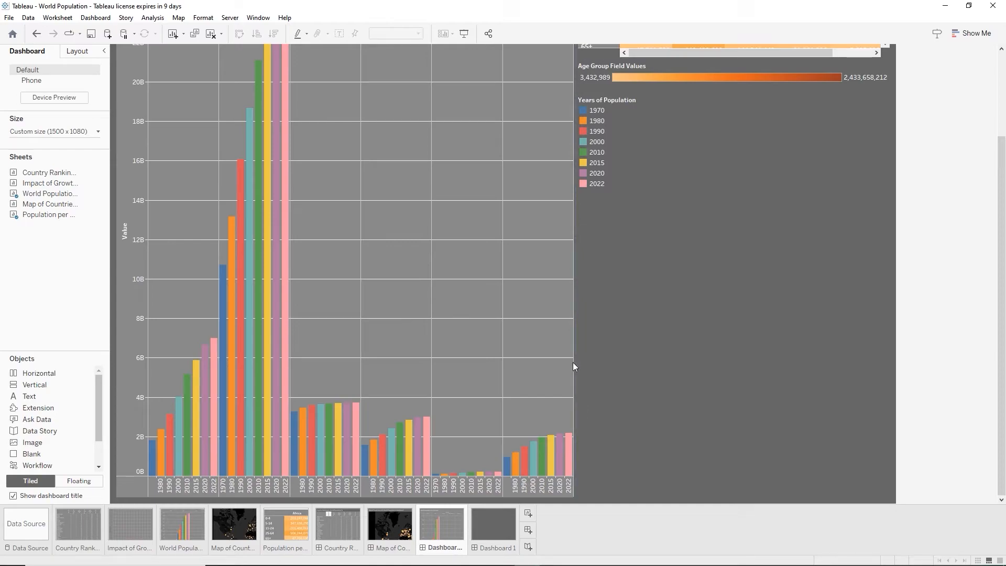
pyautogui.moveTo(575, 363); pyautogui.dragTo(584, 359)
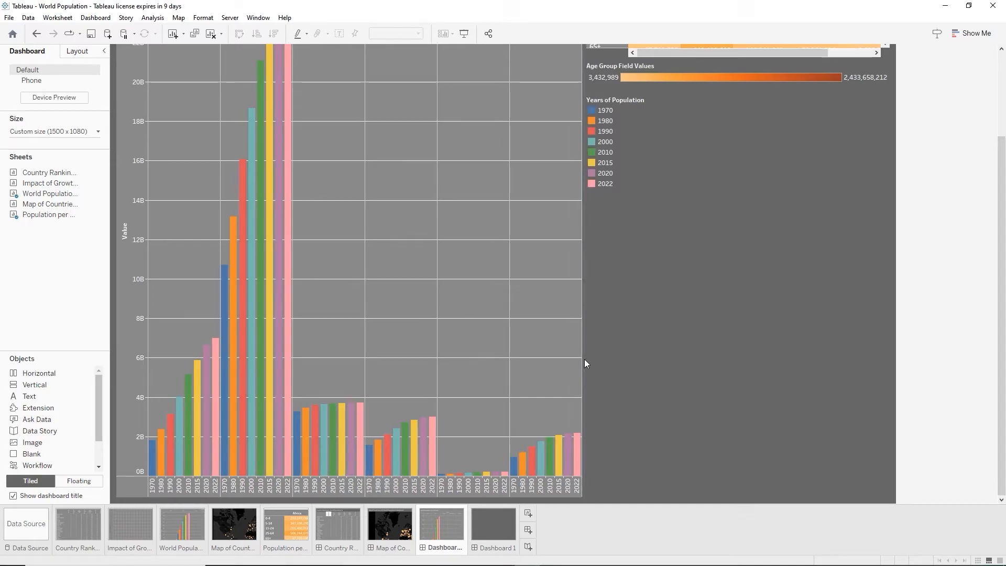
pyautogui.scroll(2, 658, 347)
pyautogui.scroll(4, 659, 345)
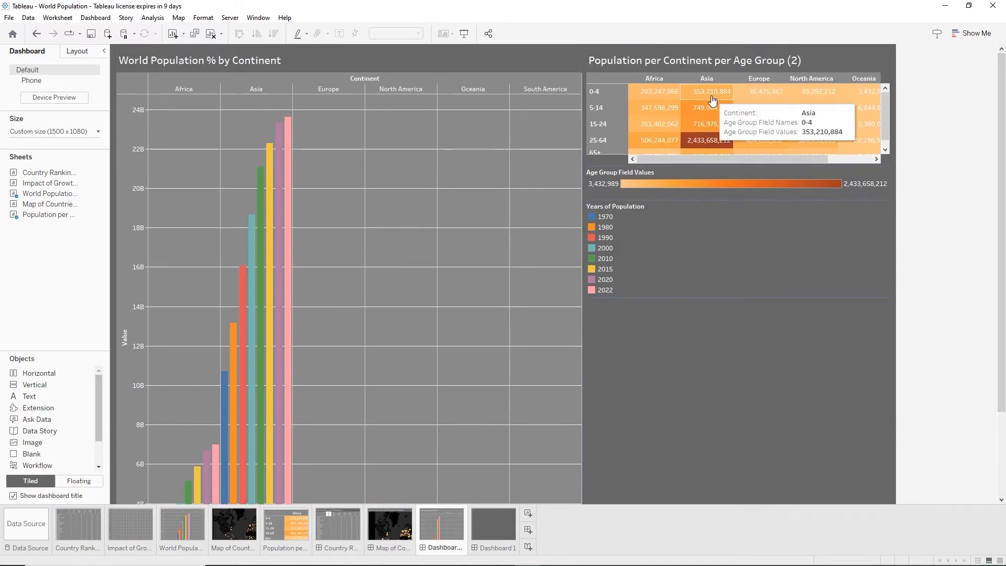
# Sort the age-group table's continents in descending order by the 25-64 row and increase the table's height to fit all rows
pyautogui.moveTo(746, 115)
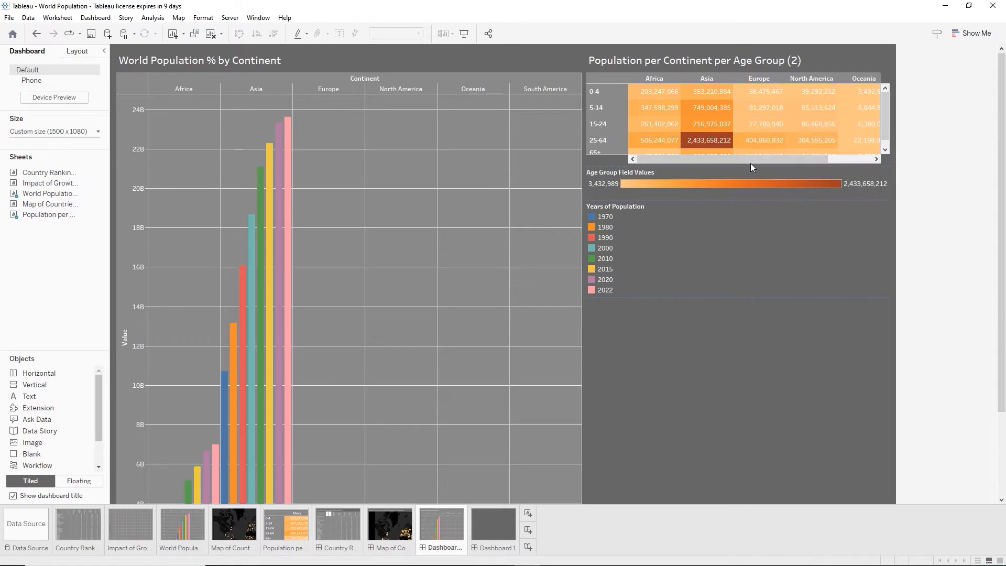
pyautogui.moveTo(756, 161); pyautogui.dragTo(729, 165)
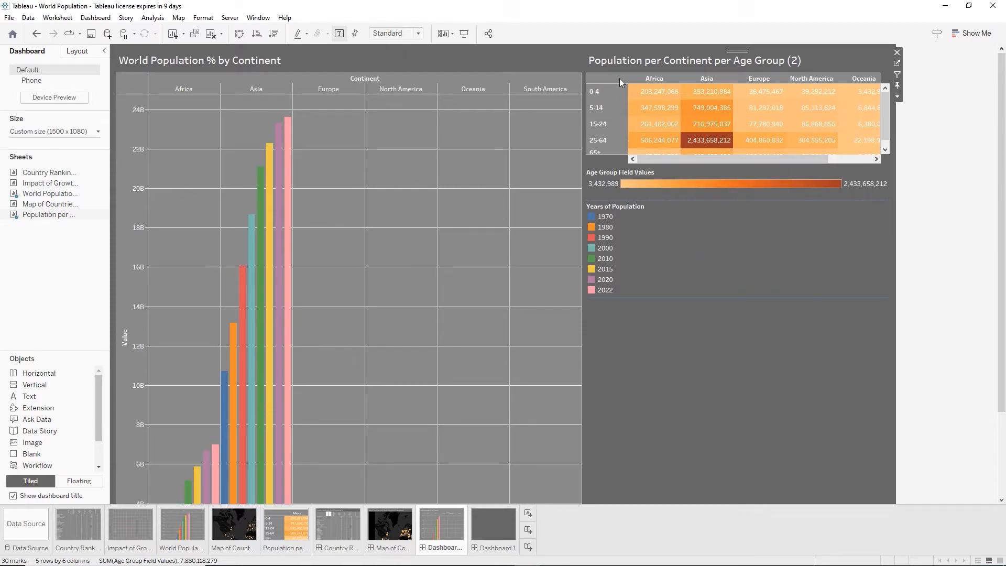
pyautogui.click(624, 141)
pyautogui.click(765, 352)
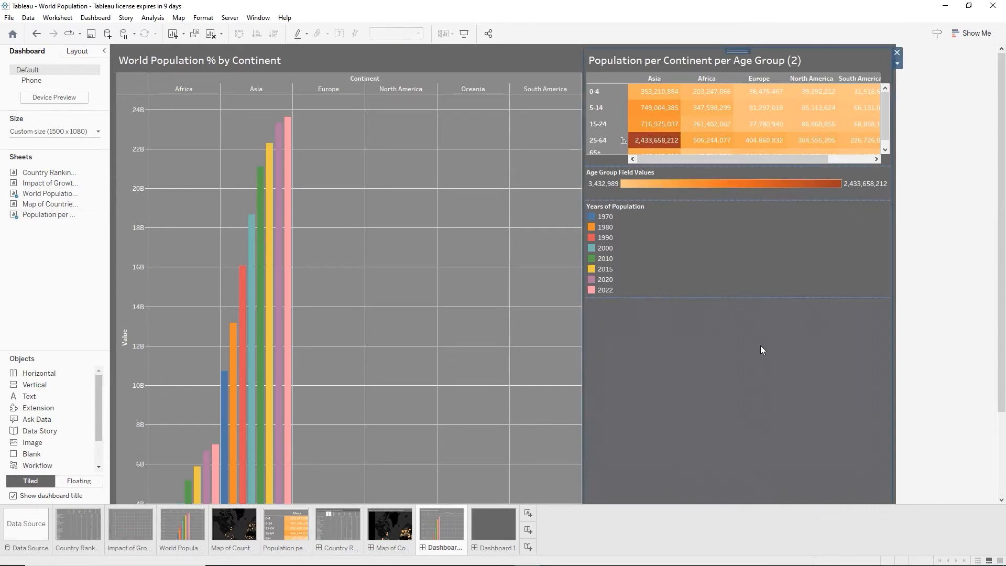
pyautogui.moveTo(721, 165); pyautogui.dragTo(721, 179)
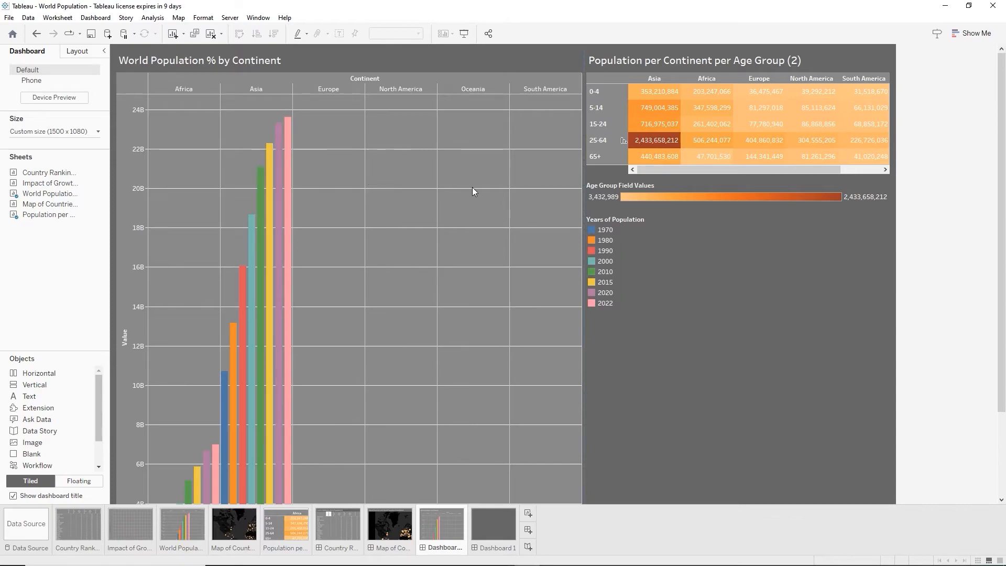
# Replace the age-group table's linked title with the text "Population per Continent per Age Group"
pyautogui.scroll(-5, 493, 239)
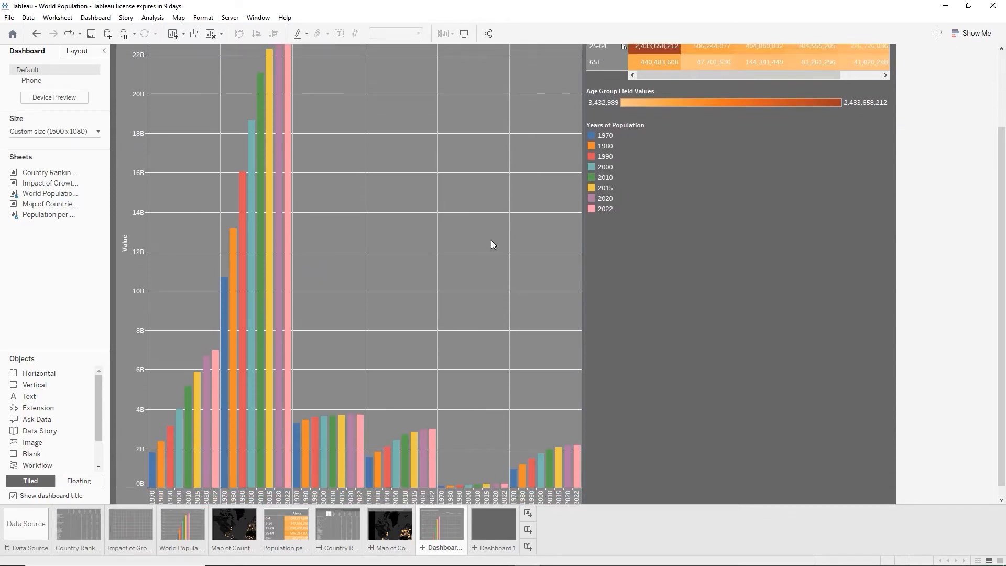
pyautogui.scroll(3, 492, 243)
pyautogui.scroll(2, 491, 242)
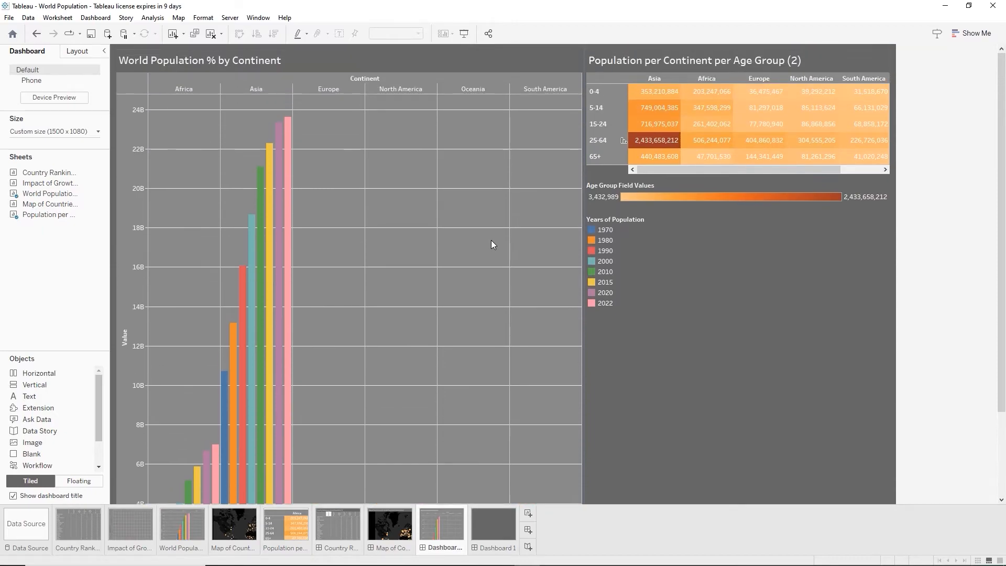
pyautogui.doubleClick(699, 62)
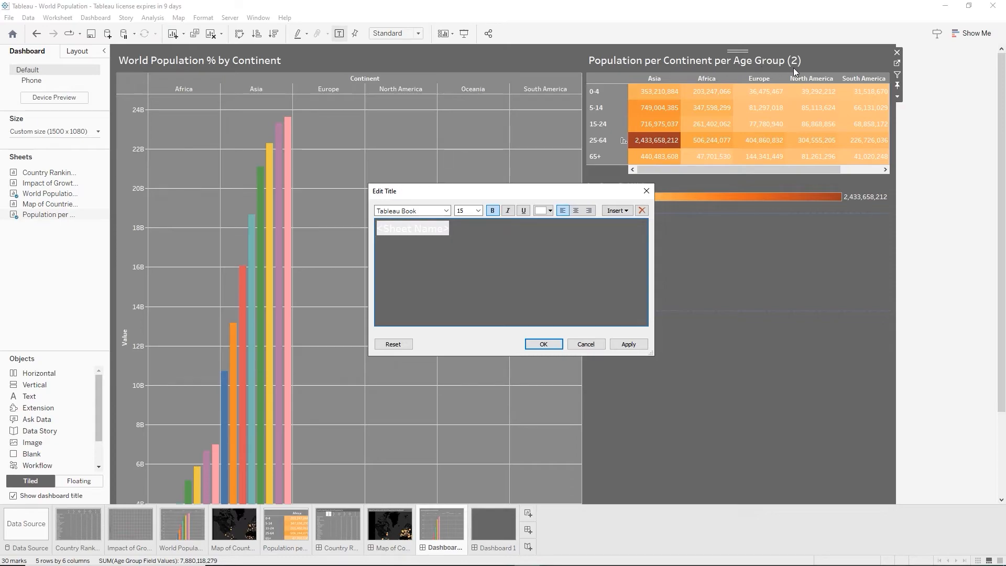
pyautogui.moveTo(450, 229); pyautogui.dragTo(388, 226)
pyautogui.press('BackSpace')
pyautogui.press('BackSpace')
pyautogui.write('Po')
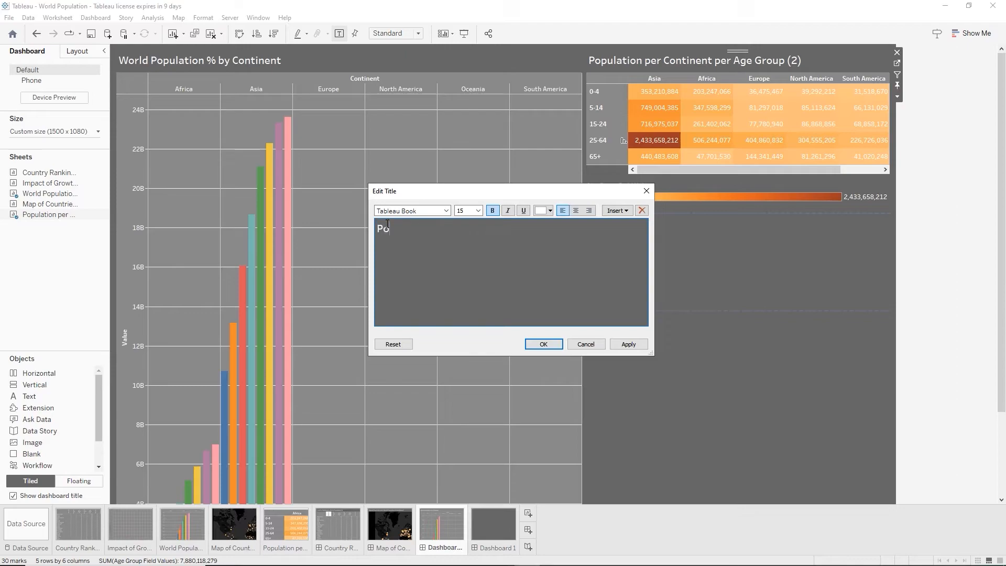
pyautogui.write('pulation per Continent per Age Group')
pyautogui.click(544, 344)
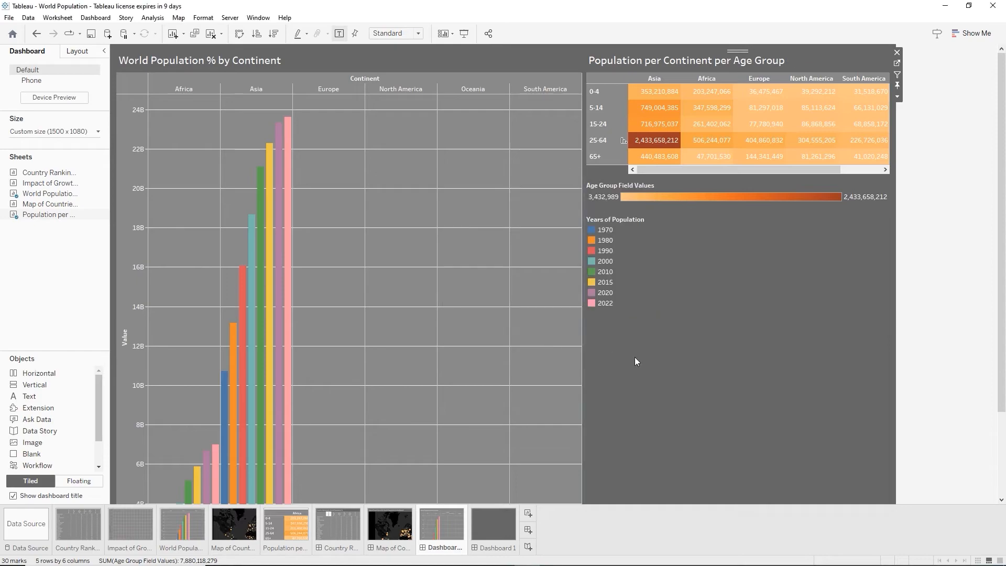
# Rename the dashboard as "World Population % by Continents with Age-Group Breakdown"
pyautogui.doubleClick(433, 548)
pyautogui.write('World')
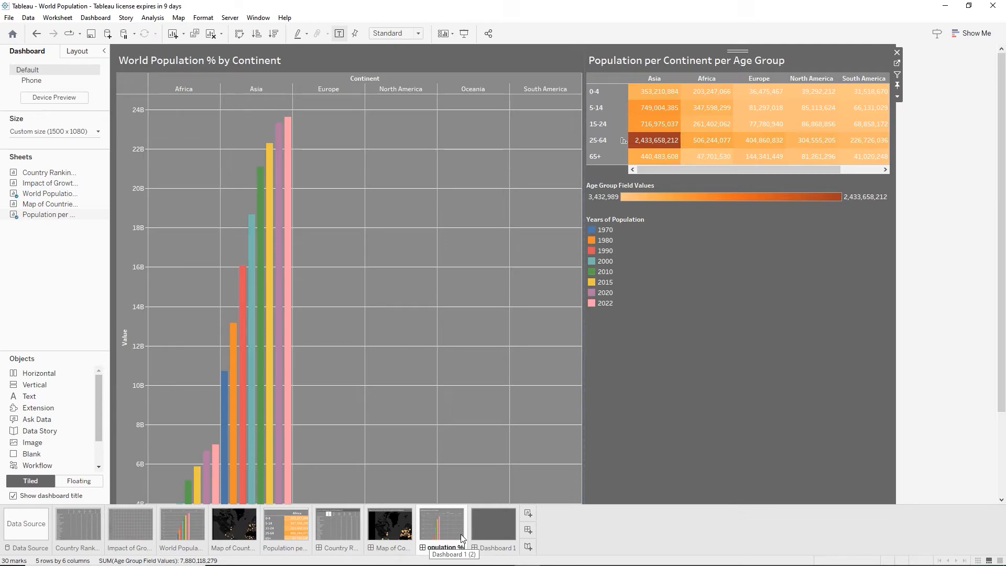
pyautogui.write('Population % by Con')
pyautogui.write('tinents wint Age-Group Breakd')
pyautogui.press('Return')
# Show the dashboard title and hide the bar chart's own World Population % by Continent title
pyautogui.click(13, 496)
pyautogui.click(12, 496)
pyautogui.click(13, 497)
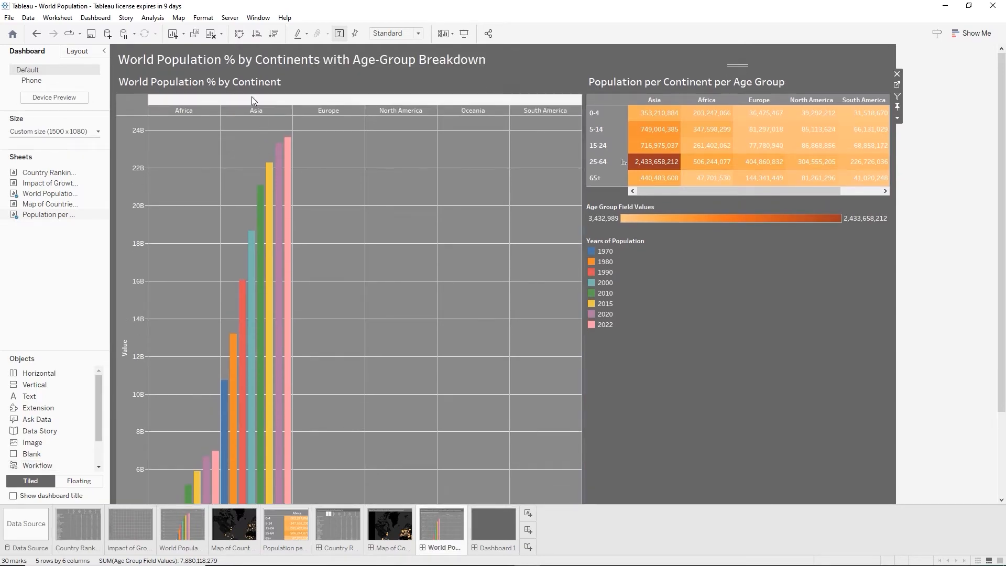
pyautogui.click(229, 82)
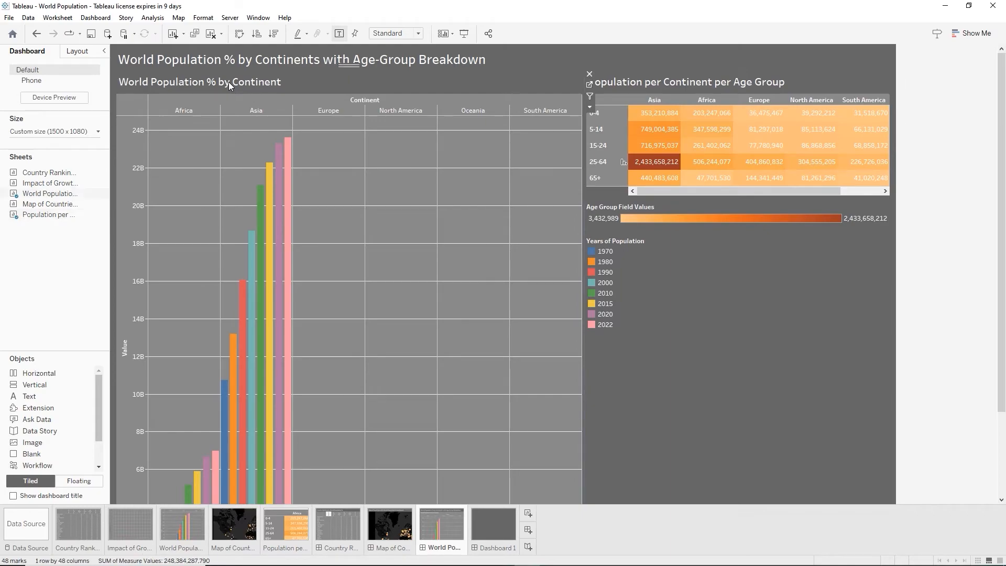
pyautogui.rightClick(228, 82)
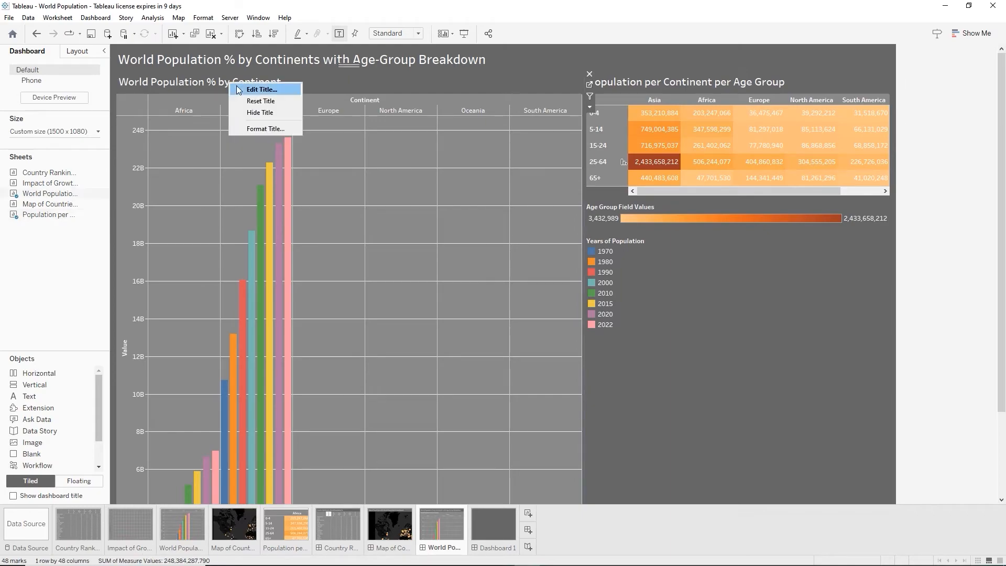
pyautogui.click(254, 113)
pyautogui.click(681, 69)
pyautogui.click(692, 467)
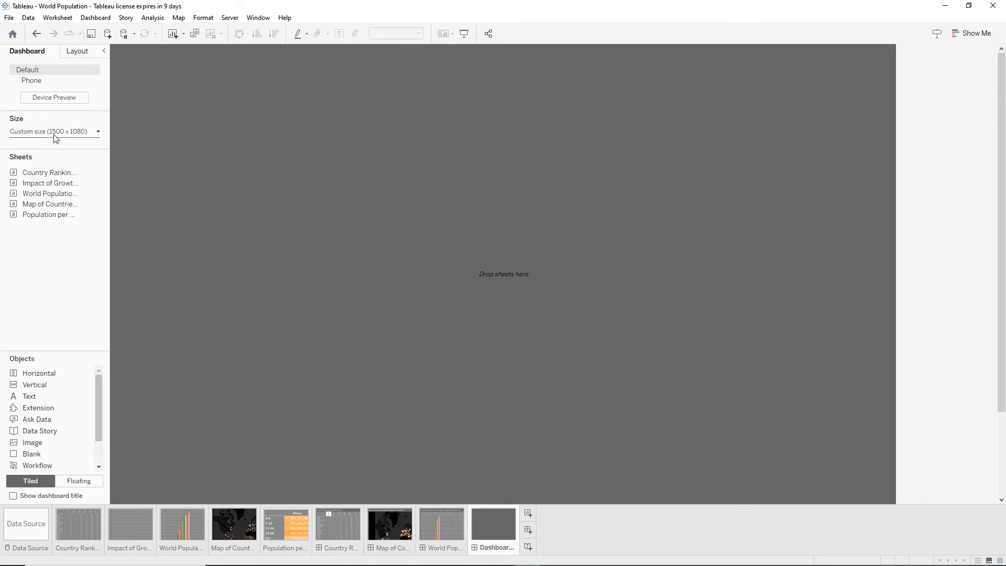
# Add a layout container to the remaining blank dashboard and place the Impact of Growth Rate on Density by Country sheet in it
pyautogui.moveTo(58, 384); pyautogui.dragTo(395, 301)
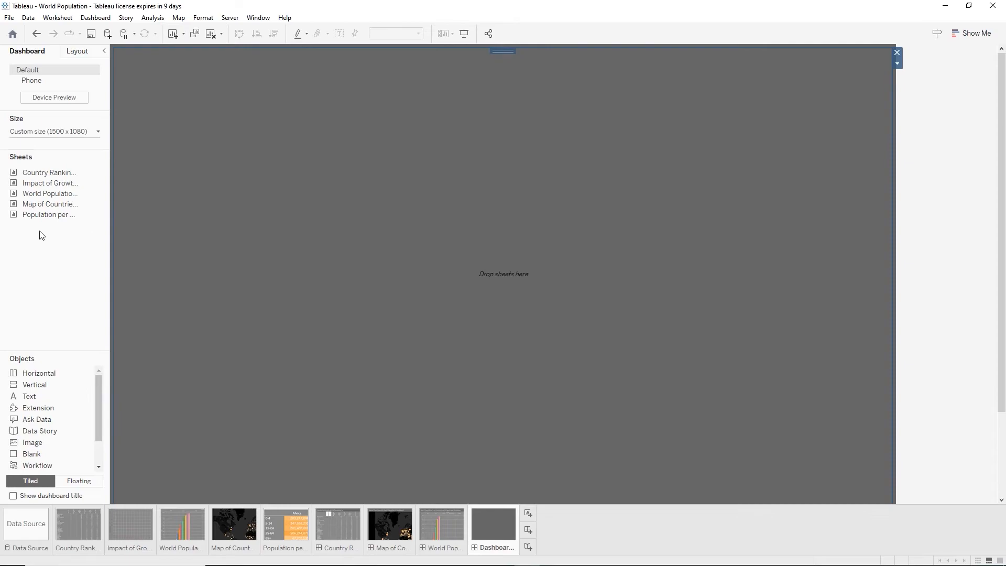
pyautogui.moveTo(34, 184)
pyautogui.moveTo(34, 184); pyautogui.dragTo(398, 248)
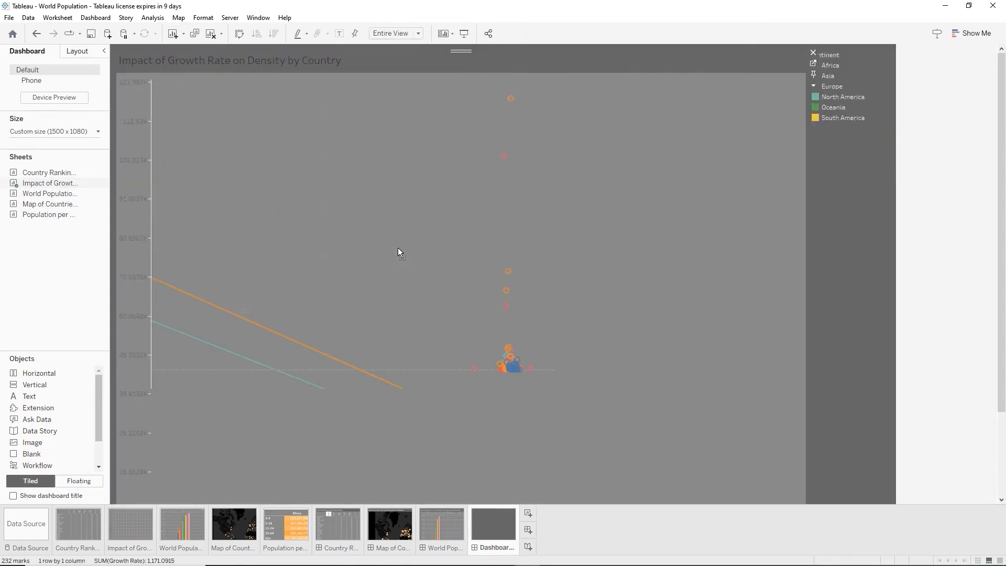
pyautogui.scroll(-2, 514, 294)
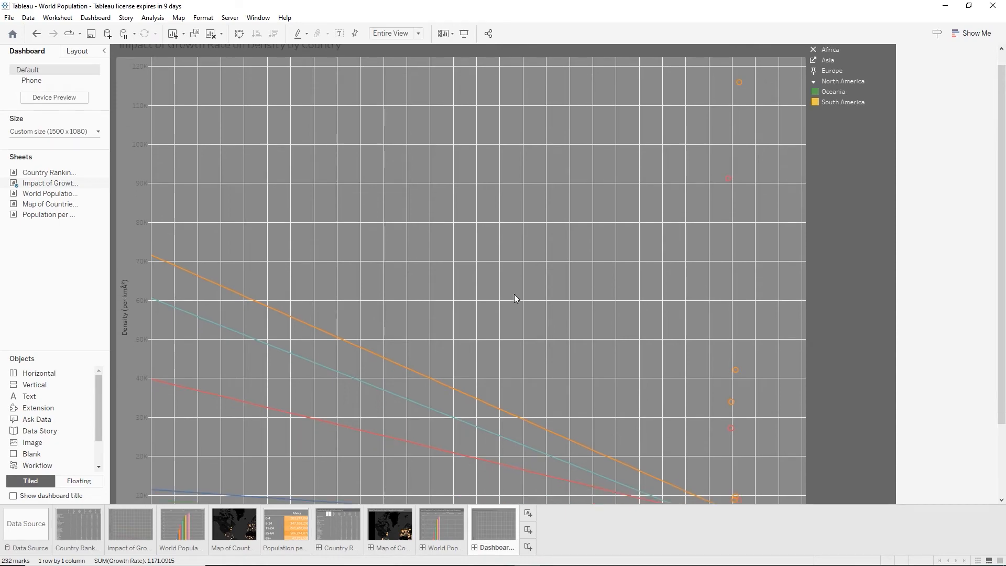
pyautogui.scroll(-2, 514, 298)
pyautogui.scroll(3, 514, 298)
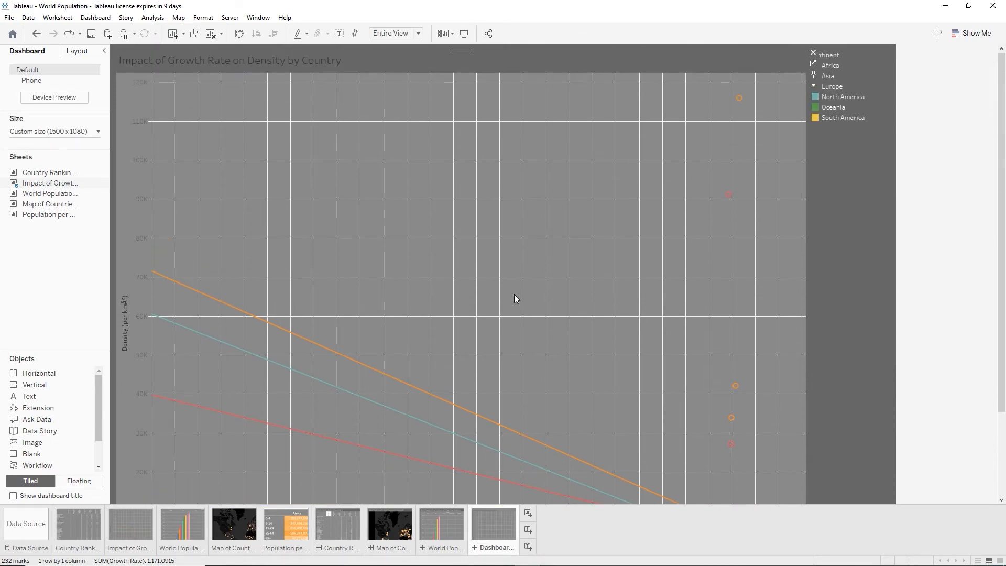
pyautogui.click(884, 178)
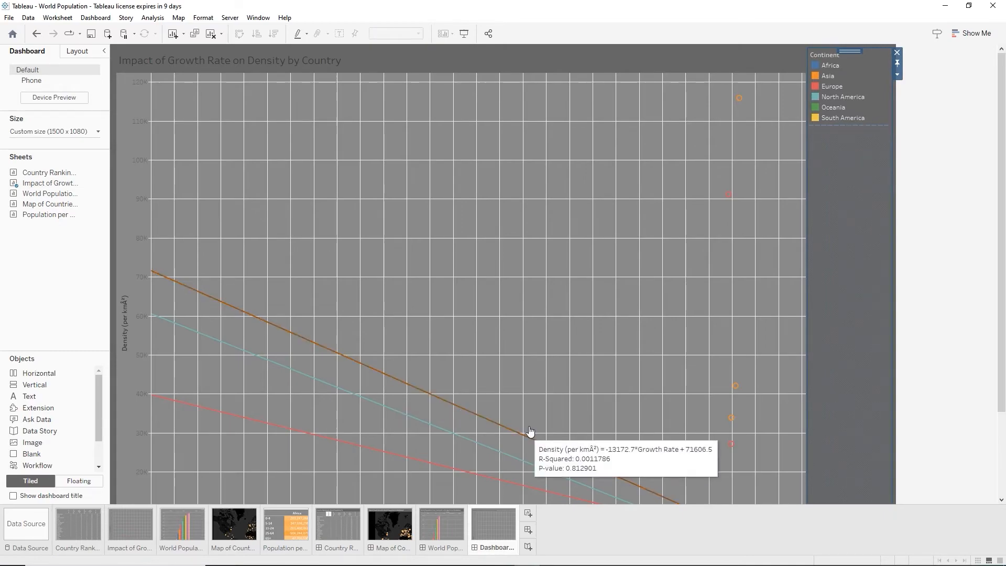
# Add an area annotation to the scatter plot reading "Based on the R-Squared value, there is no impact on Growth Rate based on changes to Density."
pyautogui.scroll(-2, 545, 373)
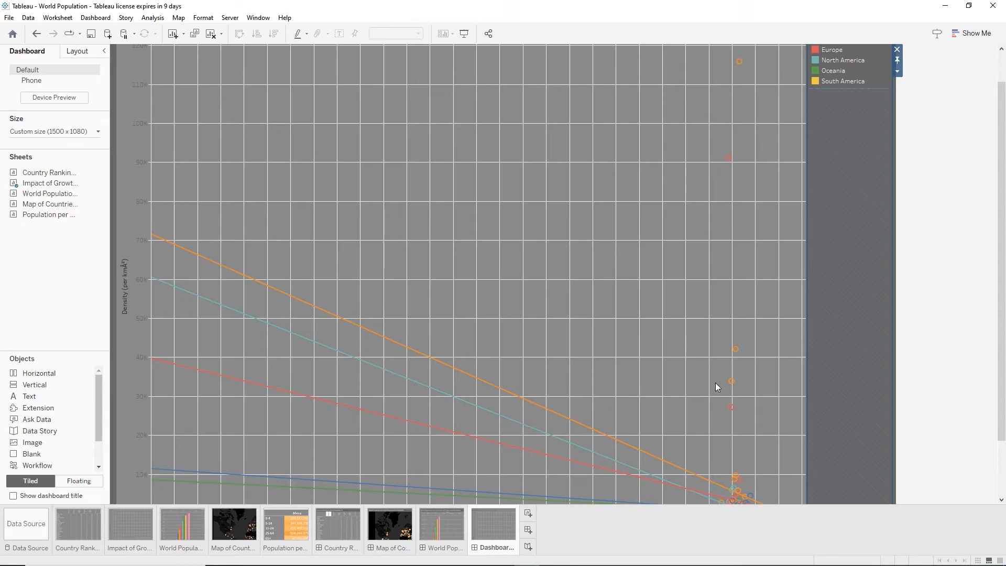
pyautogui.moveTo(731, 382)
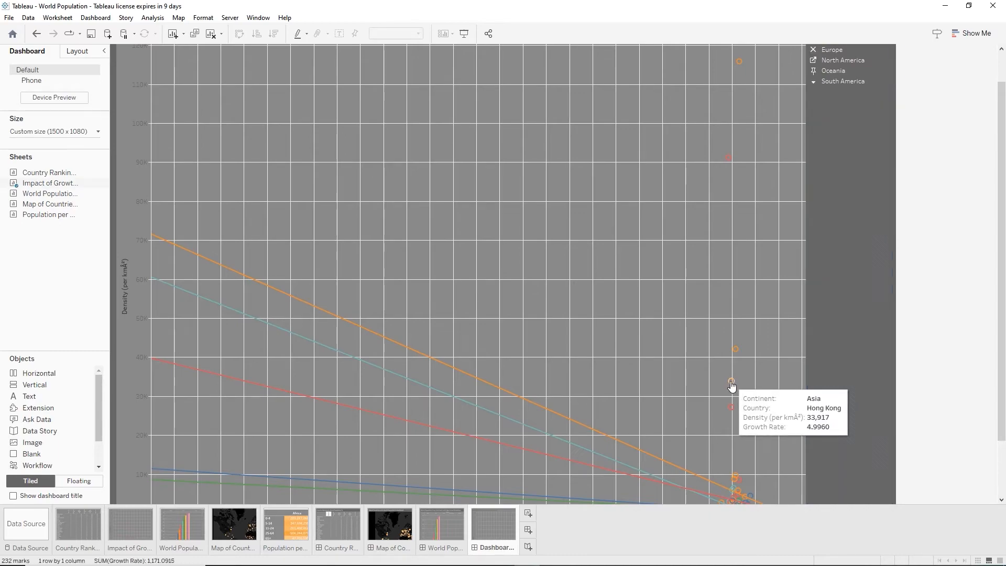
pyautogui.rightClick(731, 383)
pyautogui.moveTo(775, 276)
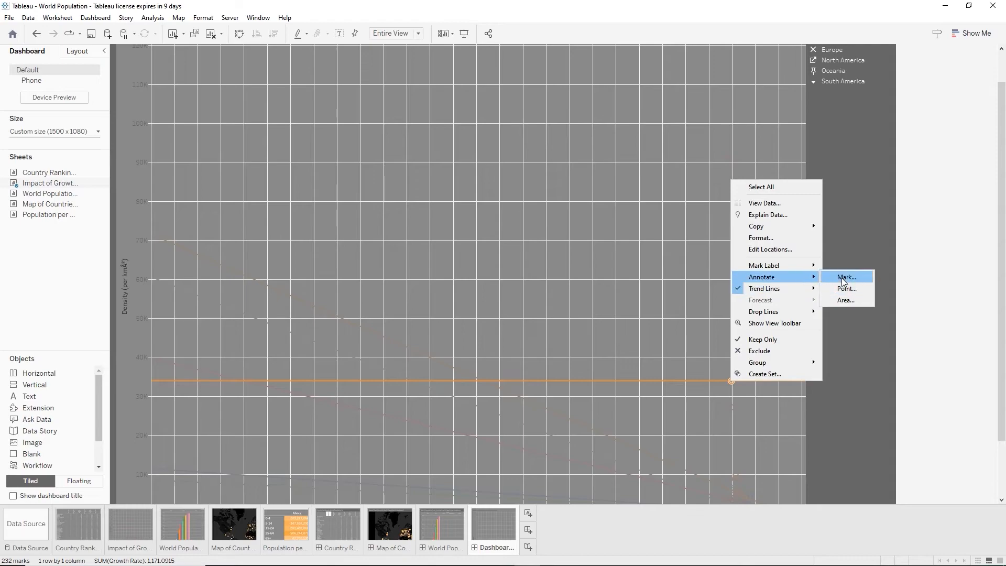
pyautogui.click(847, 300)
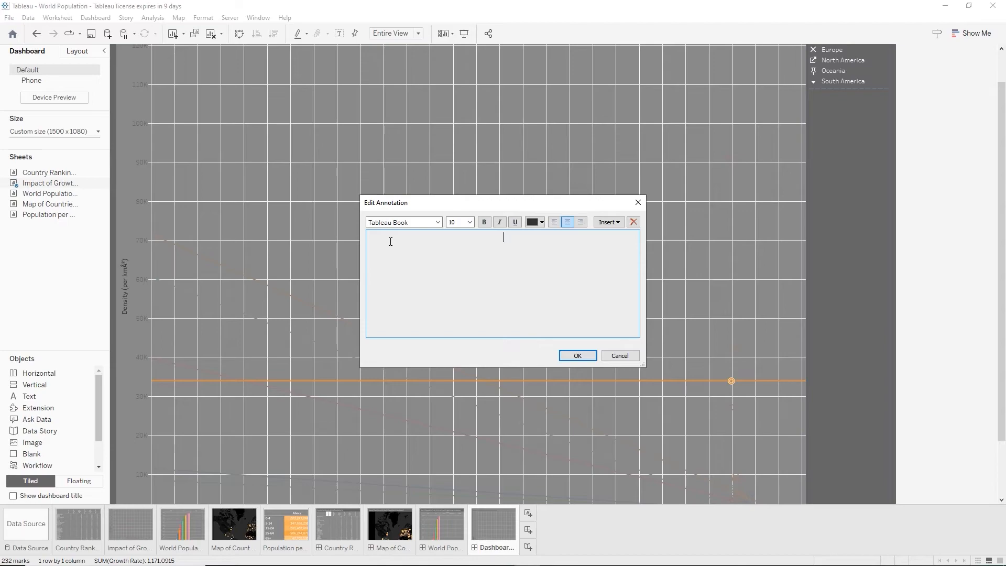
pyautogui.write('Based on the R-Squa')
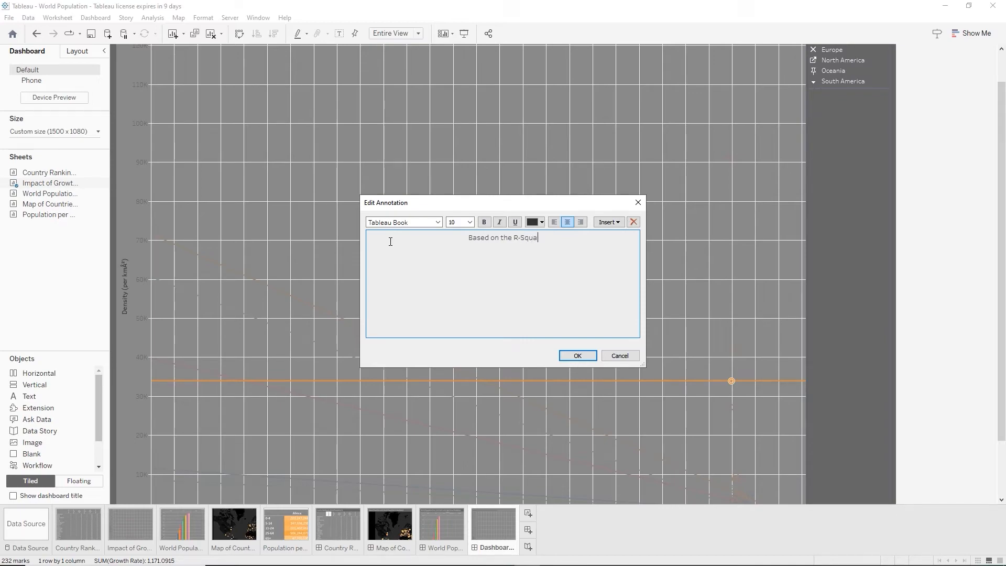
pyautogui.write('red value,')
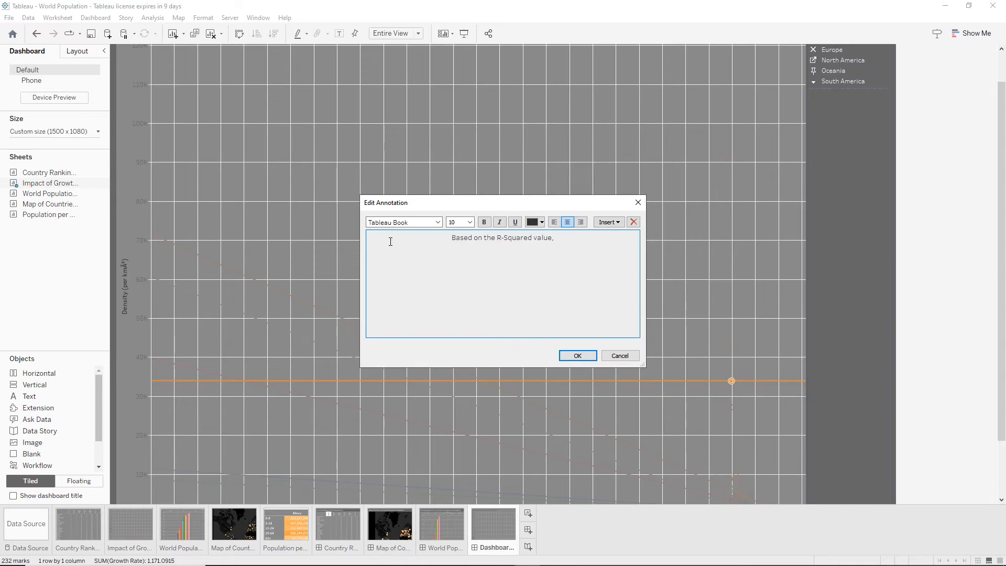
pyautogui.write(' there is no')
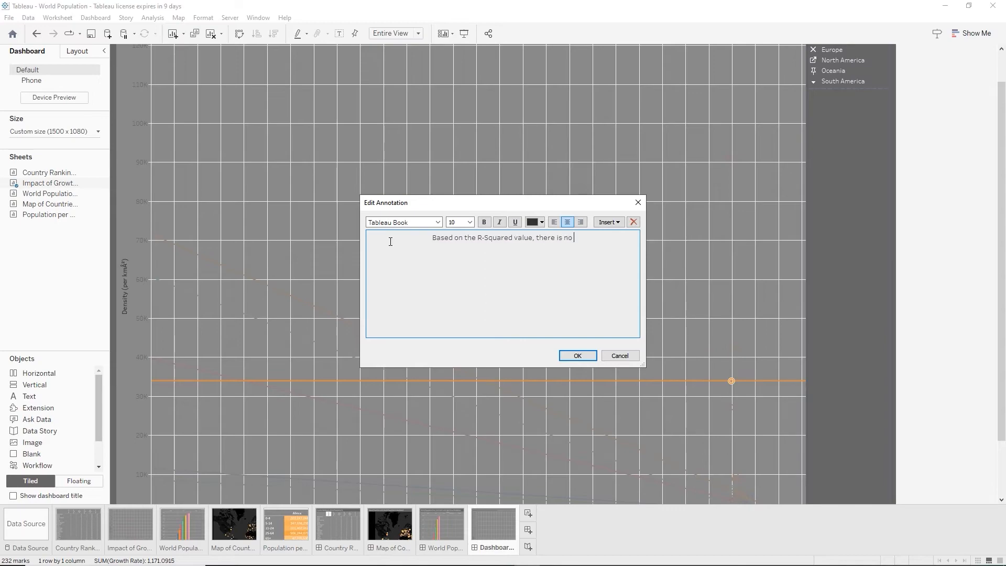
pyautogui.write(' impact on G')
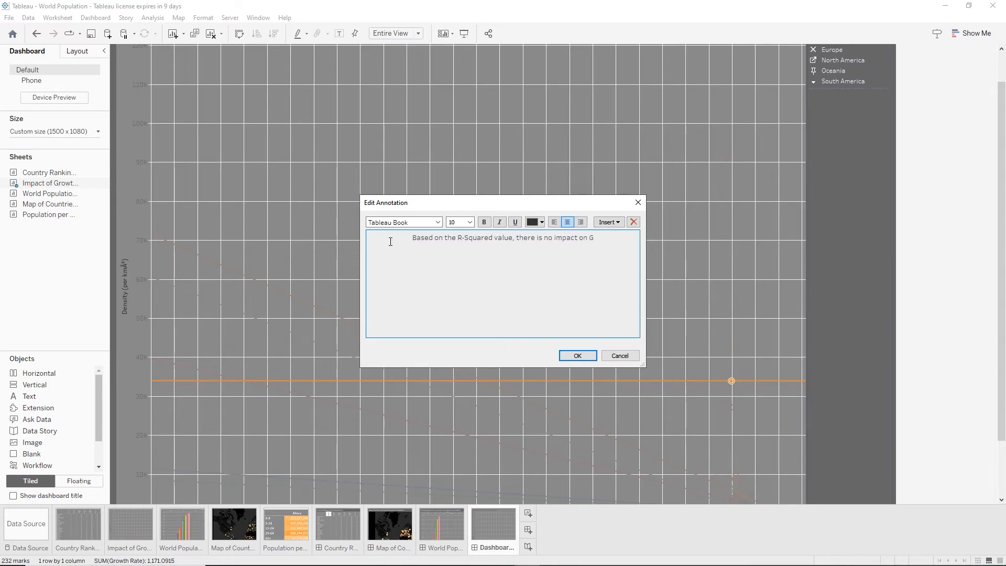
pyautogui.write('rowth Rate')
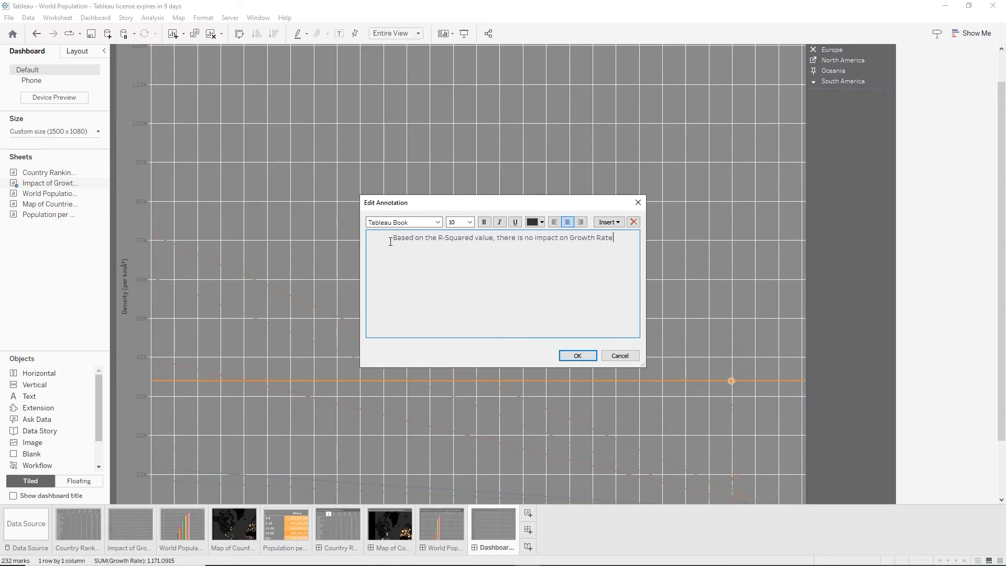
pyautogui.write(' based on cha')
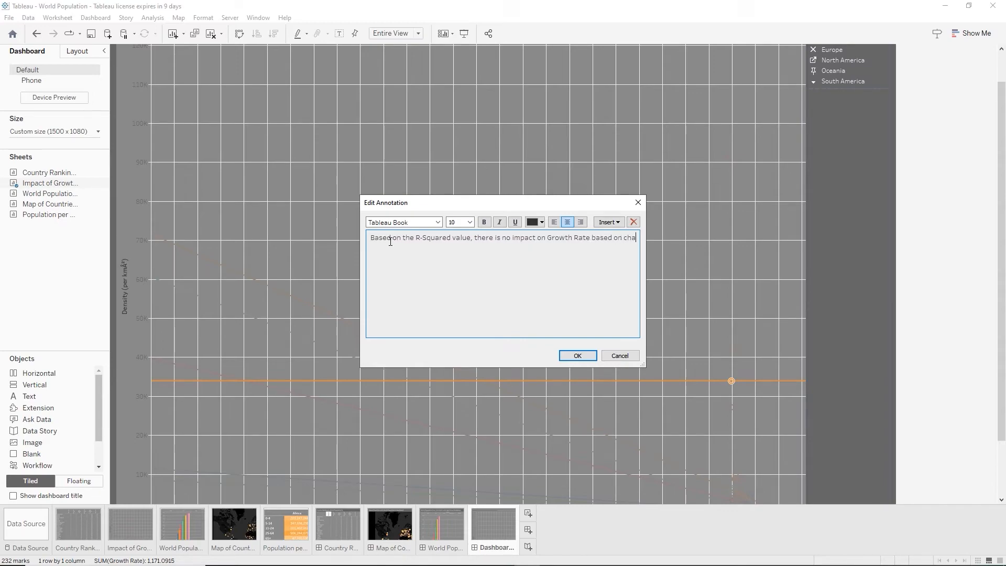
pyautogui.write('nges to De')
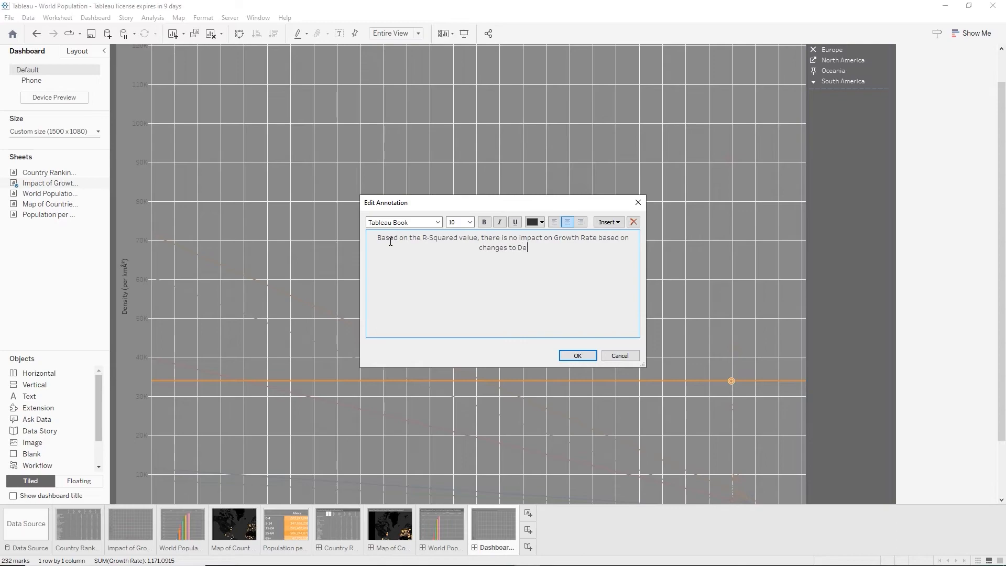
pyautogui.write('nsity.')
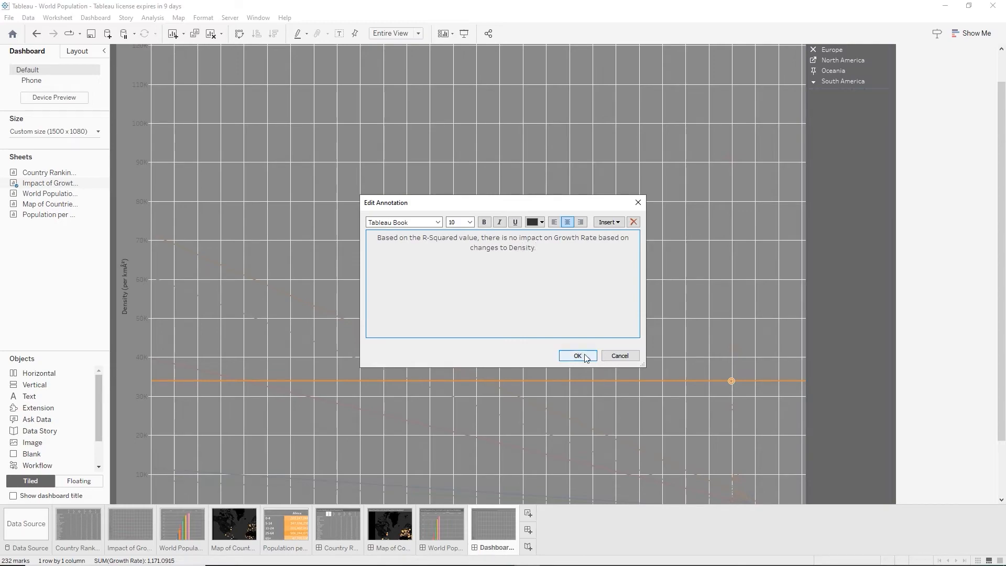
pyautogui.click(576, 356)
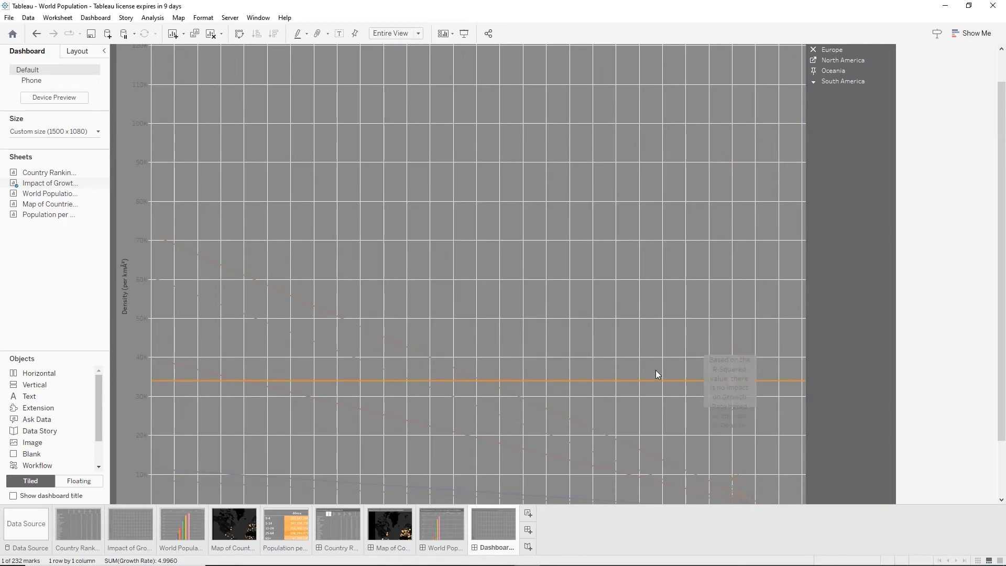
# Widen the annotation box so its text fits on three lines and give it the thickest solid border in orange
pyautogui.click(730, 373)
pyautogui.moveTo(703, 379); pyautogui.dragTo(634, 380)
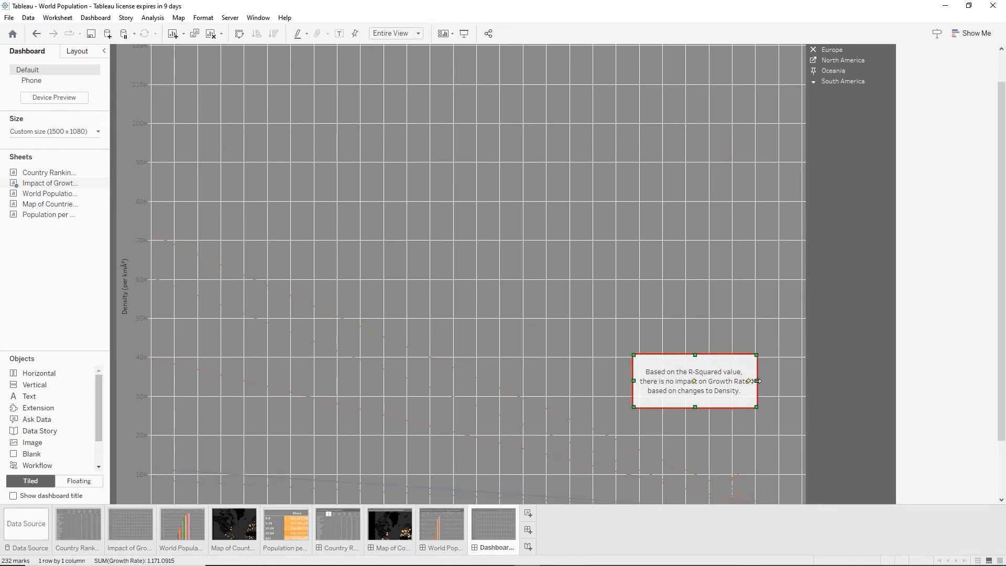
pyautogui.rightClick(685, 376)
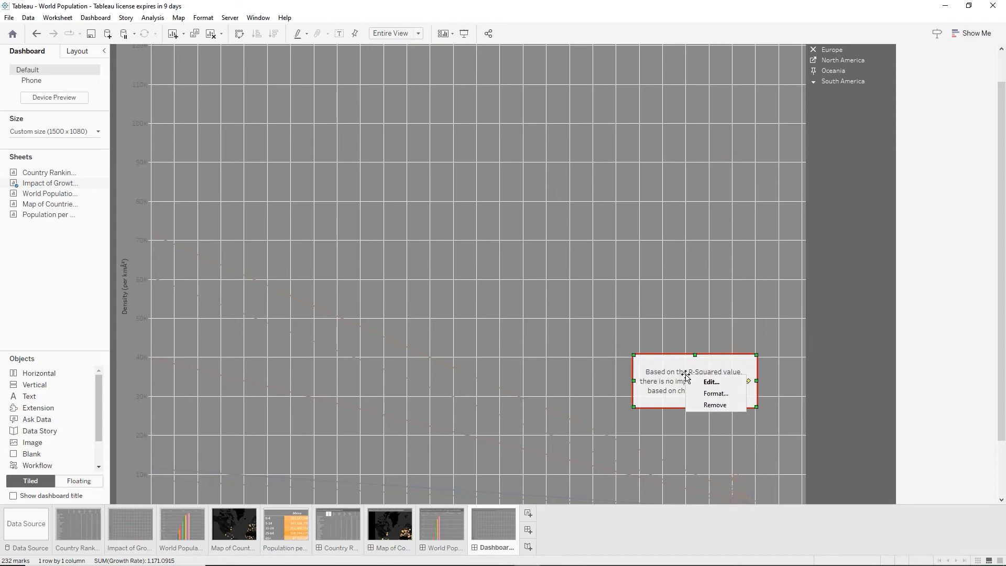
pyautogui.click(713, 394)
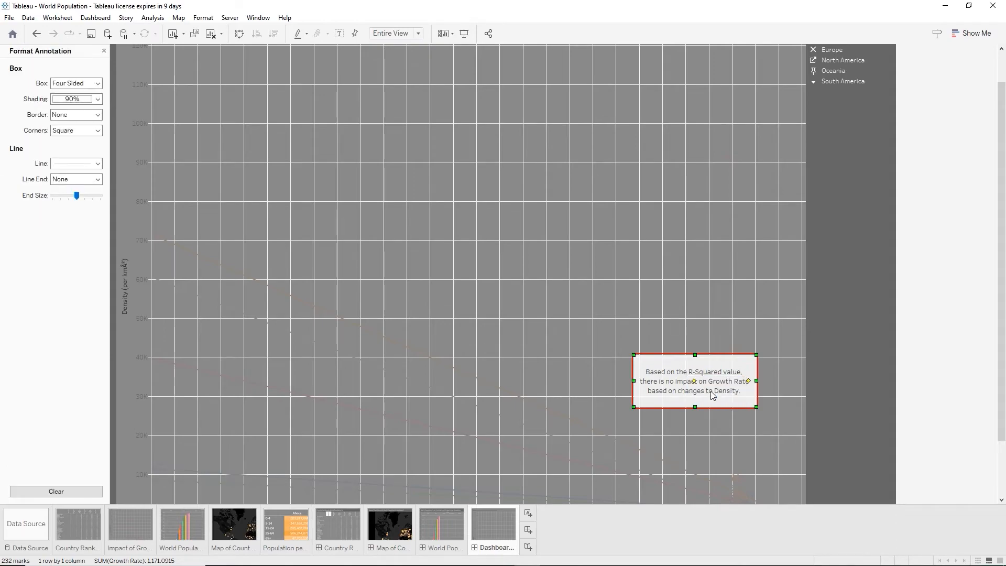
pyautogui.click(99, 117)
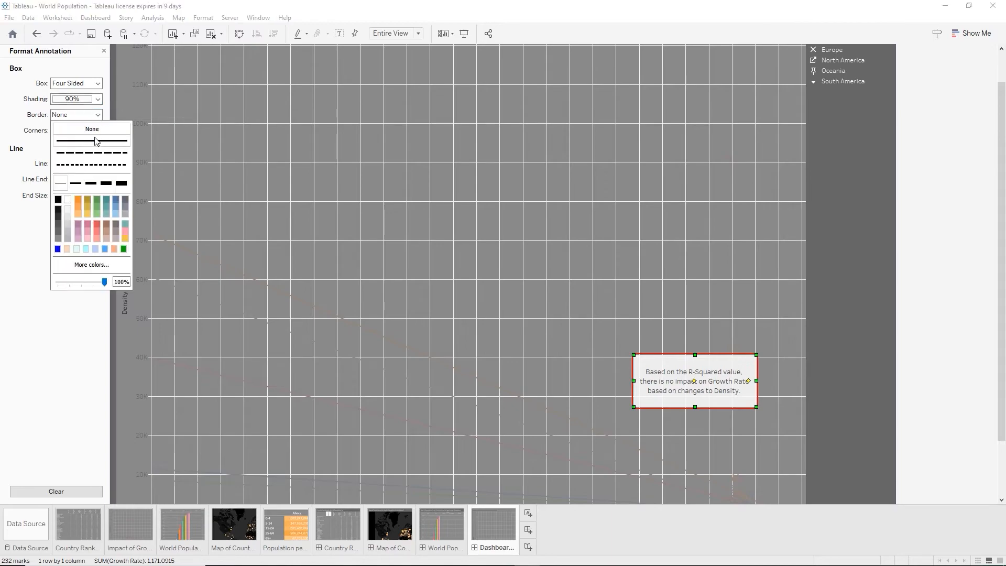
pyautogui.click(96, 142)
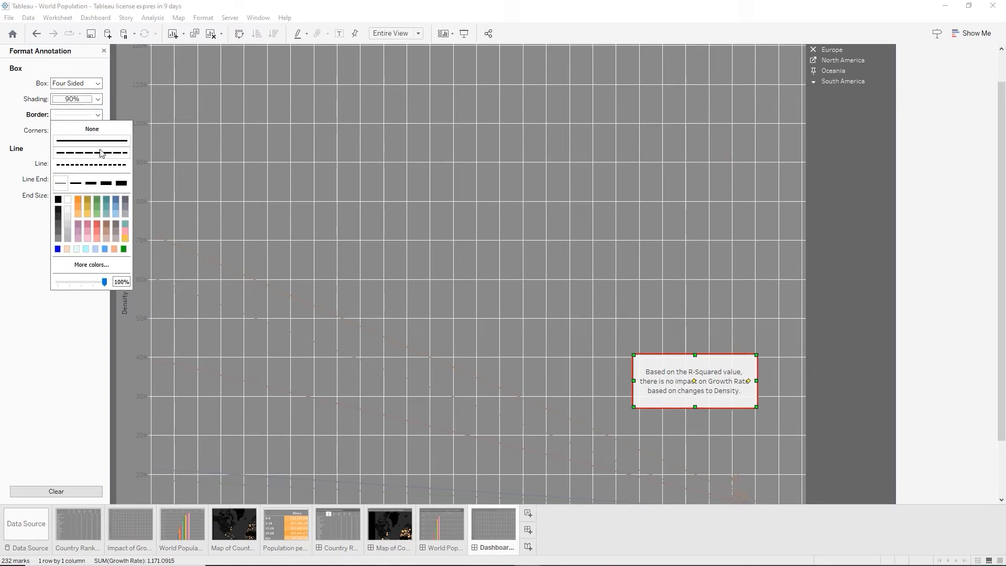
pyautogui.click(121, 183)
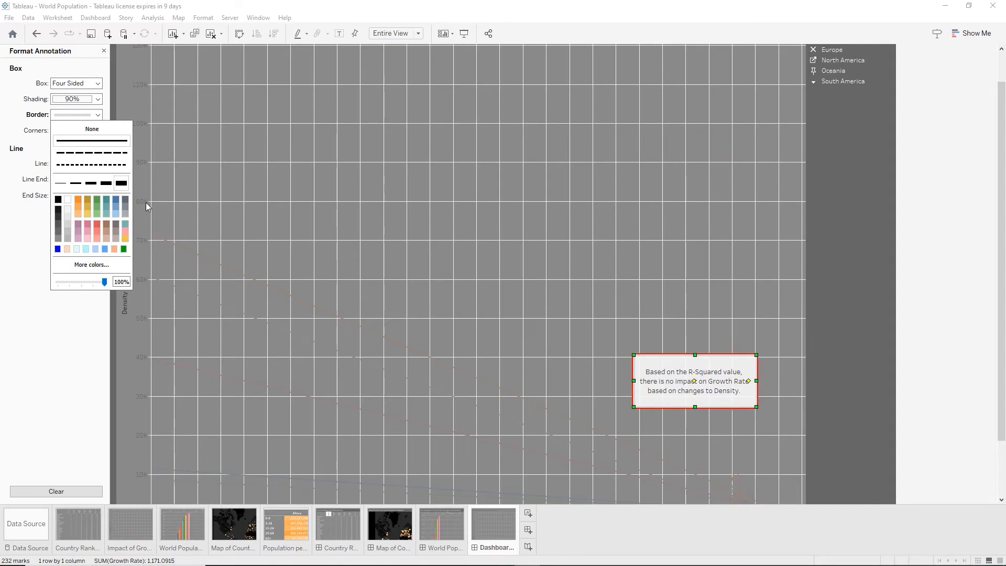
pyautogui.click(77, 200)
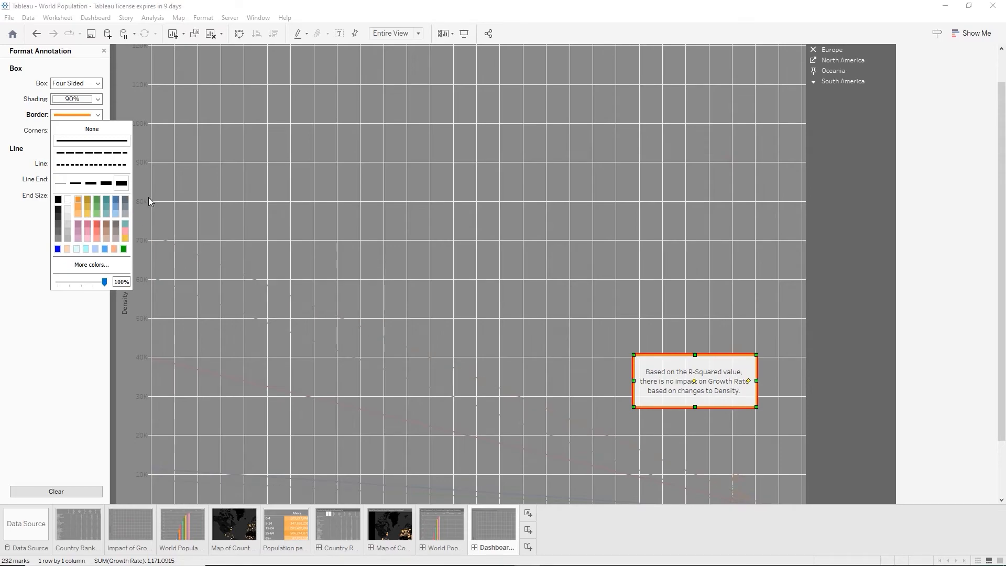
pyautogui.click(15, 254)
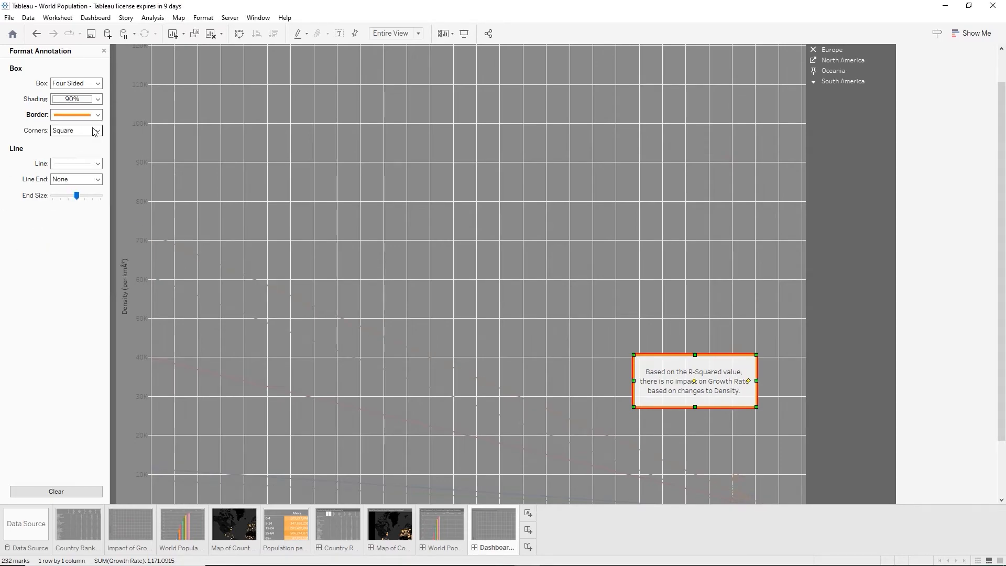
# Set the annotation's corners to Very Rounded and move it to the chart's upper-left area, above the trend lines
pyautogui.click(97, 130)
pyautogui.click(76, 165)
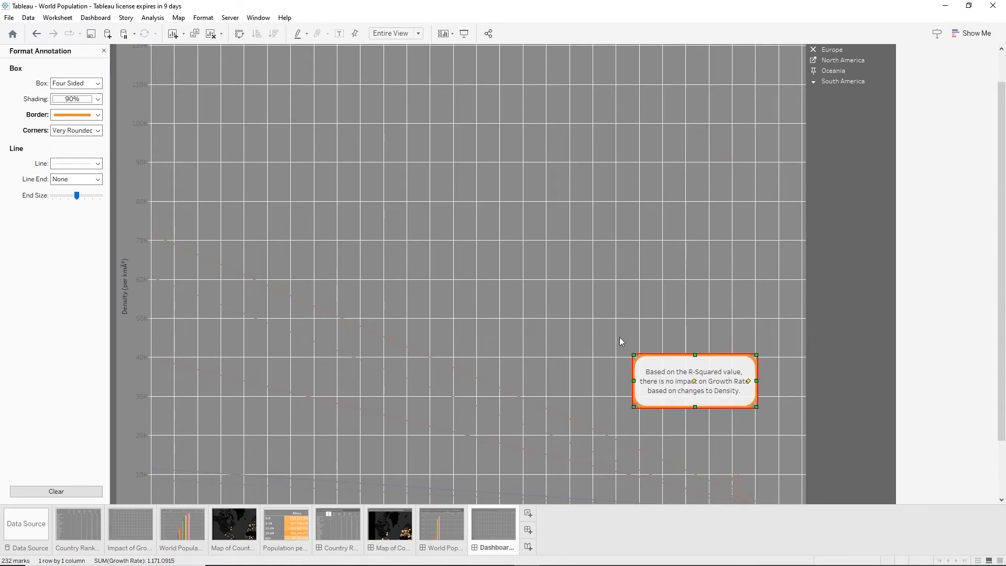
pyautogui.scroll(-1, 576, 340)
pyautogui.moveTo(231, 225)
pyautogui.mouseDown()
pyautogui.moveTo(214, 153)
pyautogui.moveTo(214, 80)
pyautogui.mouseUp()
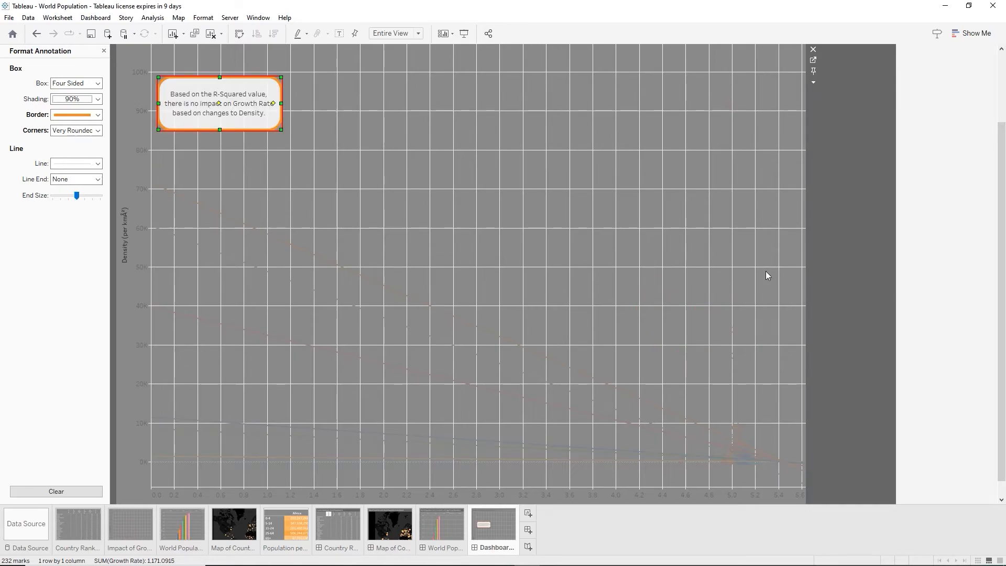
pyautogui.click(648, 242)
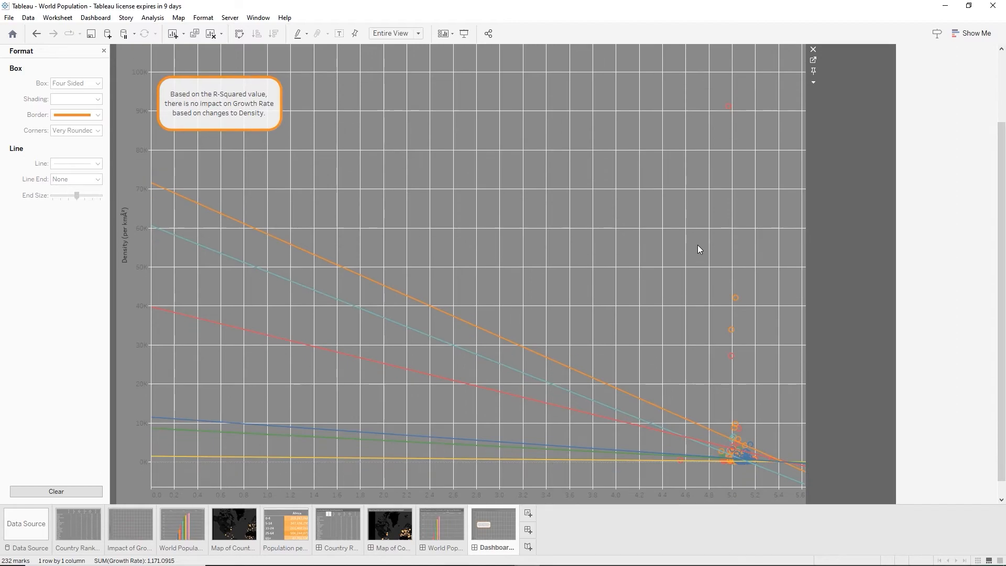
# Rename the dashboard as "Impact of Growth Rate on Density Correlation Analysis"
pyautogui.scroll(2, 697, 244)
pyautogui.doubleClick(485, 549)
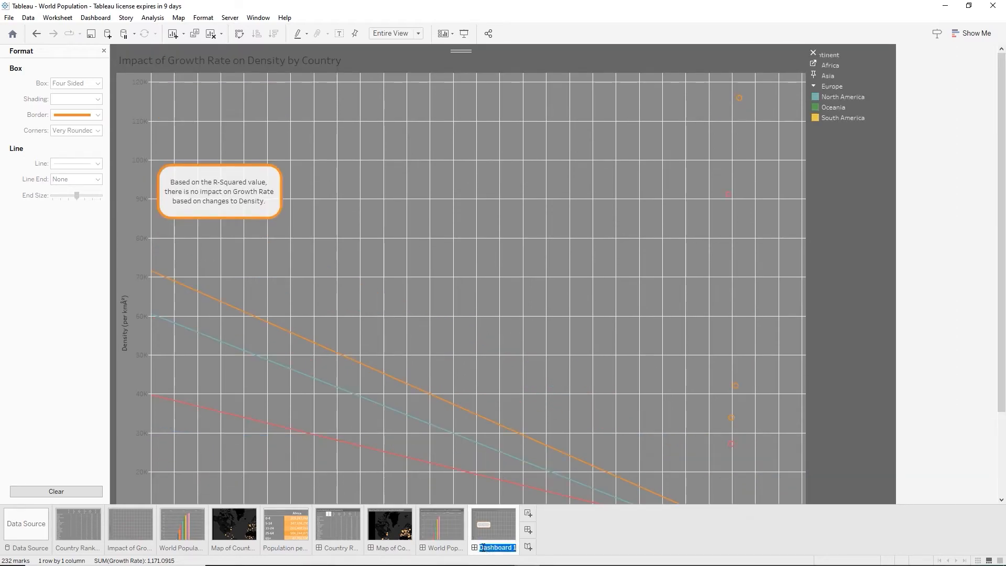
pyautogui.press('BackSpace')
pyautogui.write('Impact of Gro')
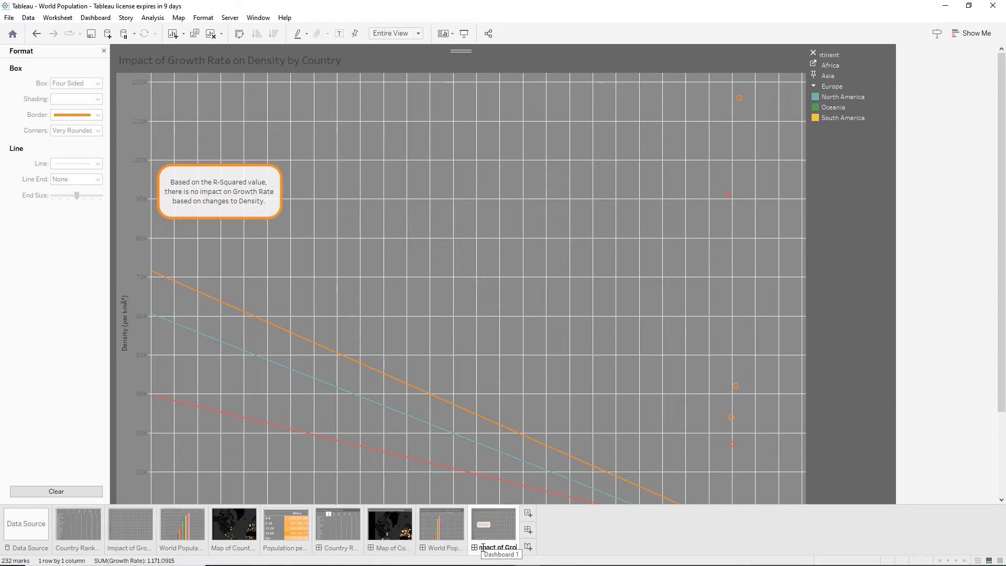
pyautogui.write('wth Rate on Densi')
pyautogui.write('t')
pyautogui.write('y Correl')
pyautogui.write('ation A')
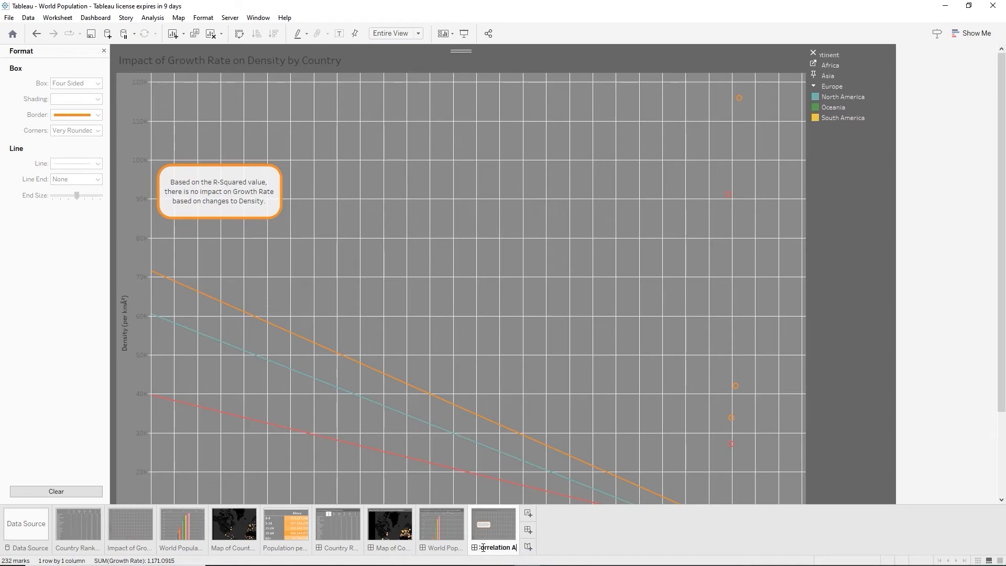
pyautogui.write('nalysis')
pyautogui.press('Return')
# Hide the scatter plot's own Impact of Growth Rate on Density by Country title and show the dashboard title
pyautogui.rightClick(192, 62)
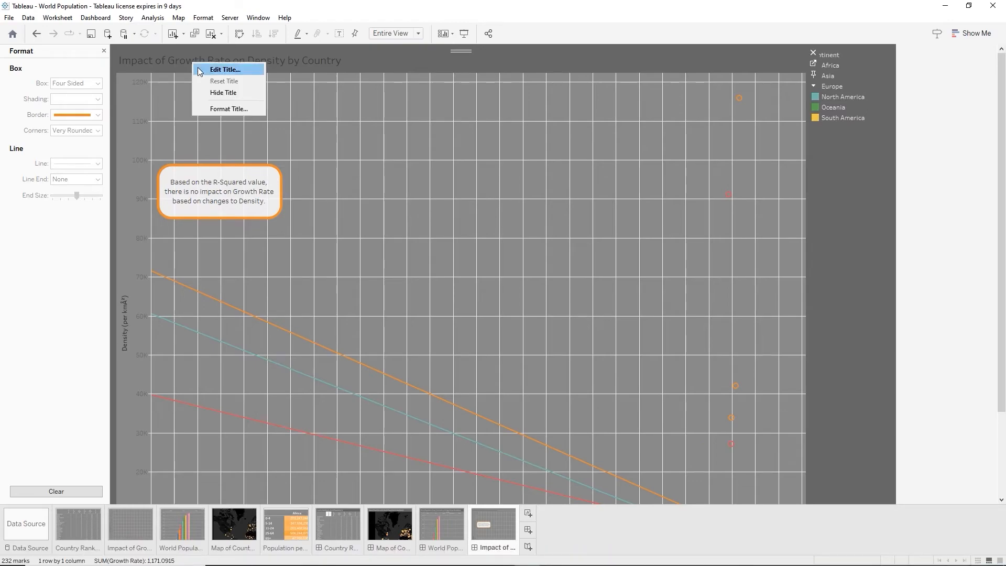
pyautogui.click(223, 92)
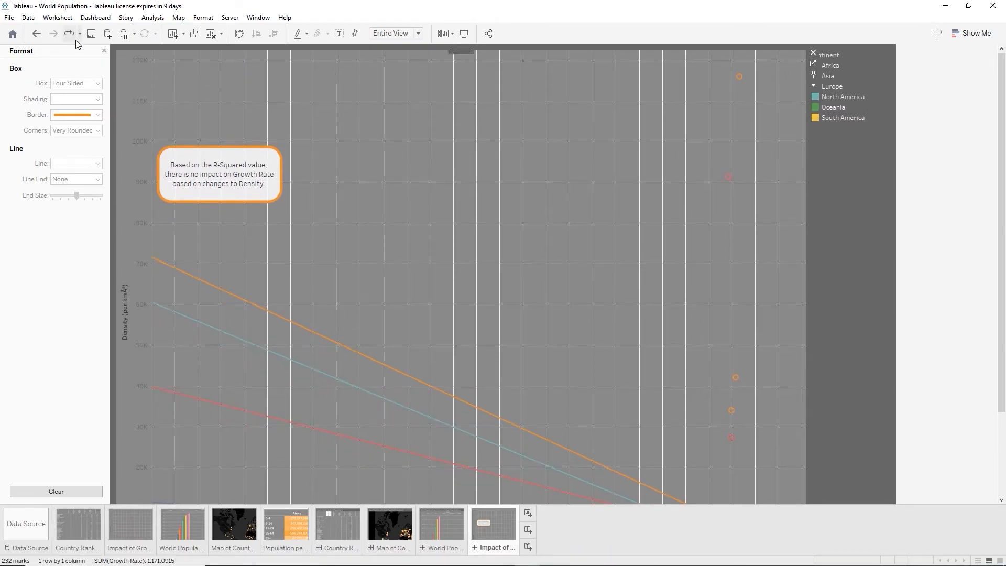
pyautogui.click(104, 50)
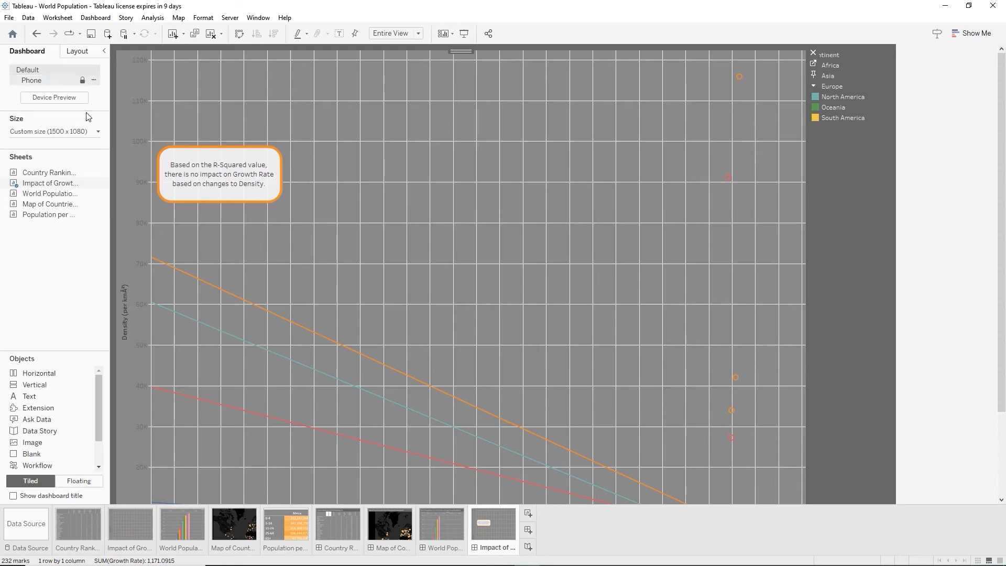
pyautogui.click(14, 498)
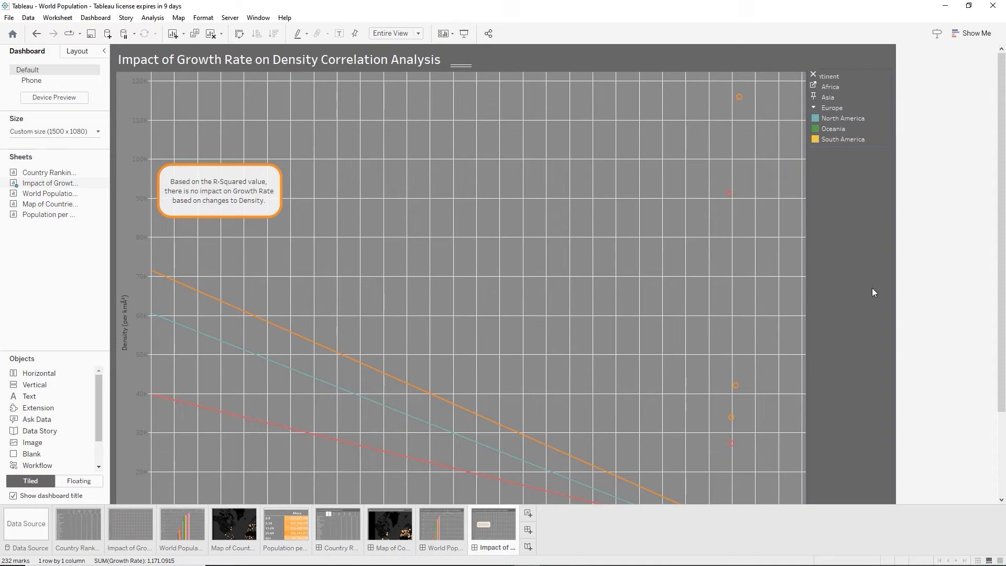
pyautogui.click(434, 548)
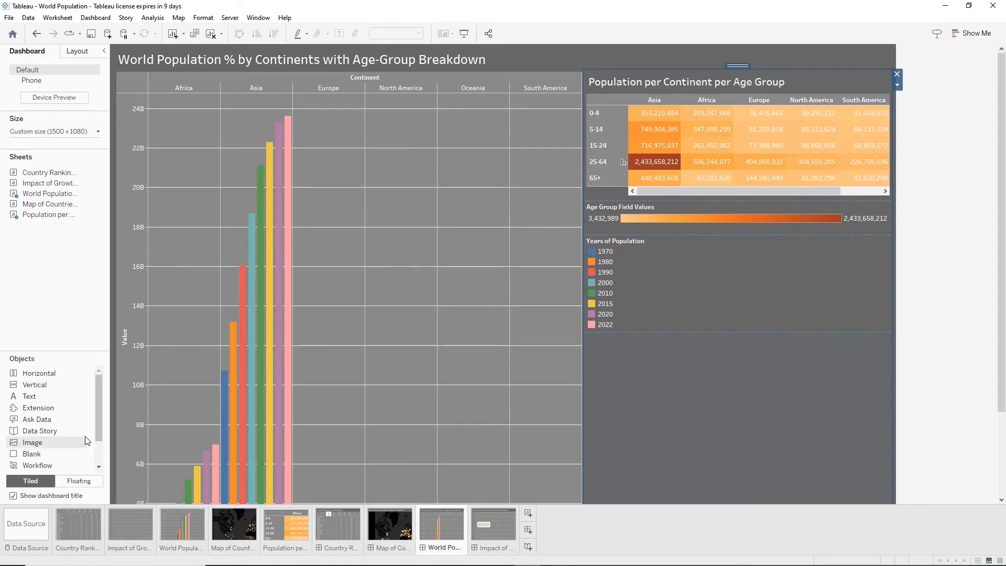
pyautogui.click(68, 483)
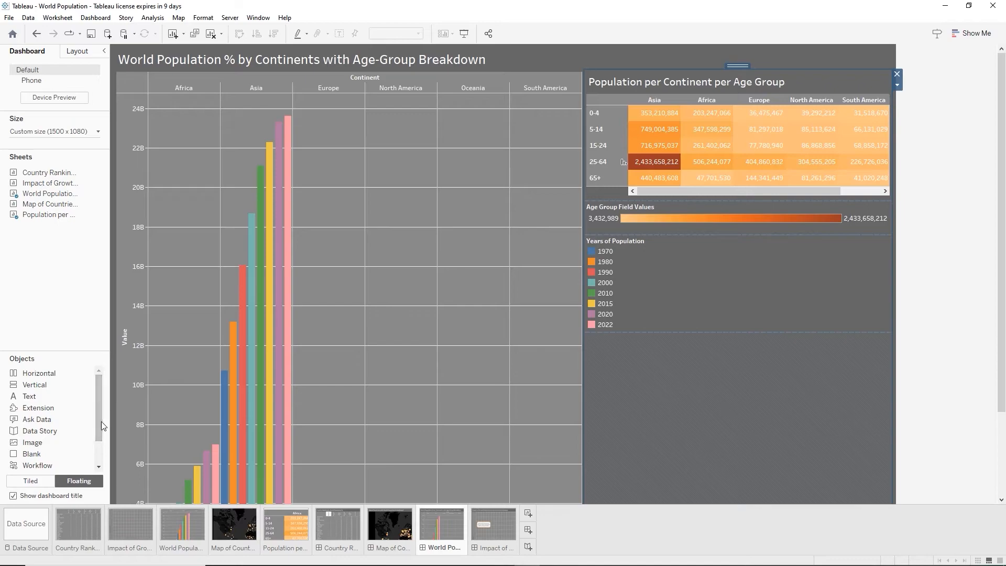
pyautogui.moveTo(99, 421); pyautogui.dragTo(103, 448)
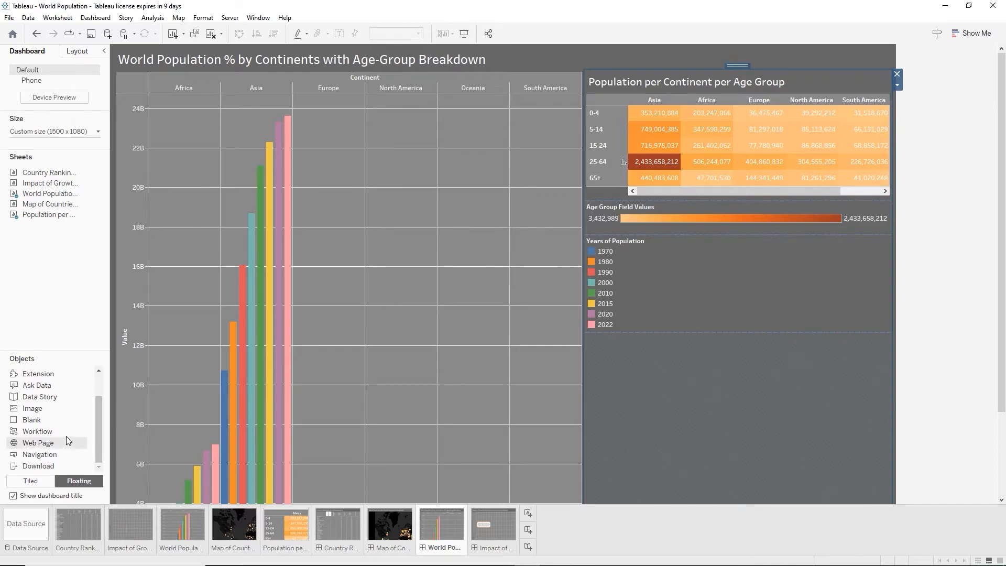
pyautogui.moveTo(37, 447); pyautogui.dragTo(589, 360)
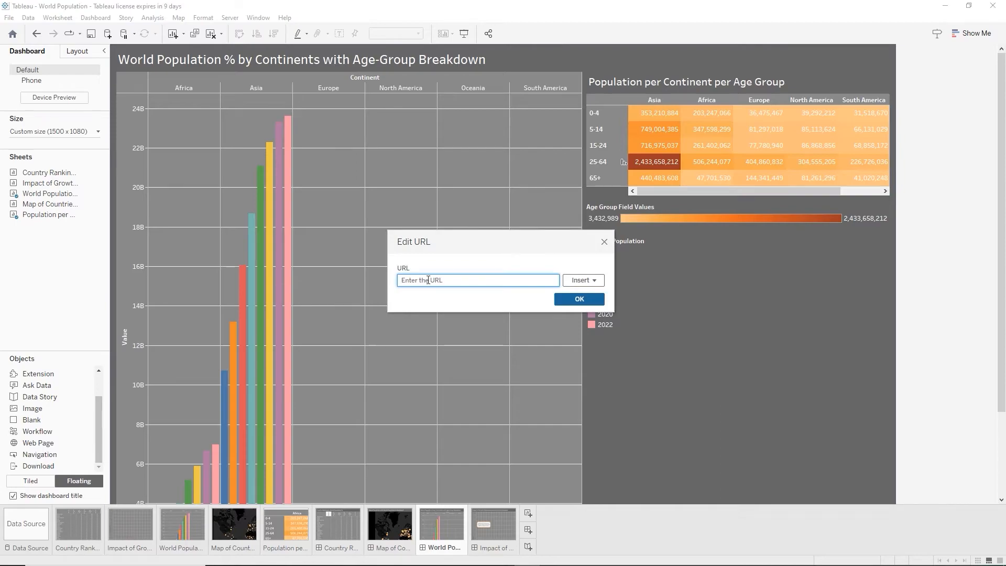
pyautogui.write('https://www.worldo')
pyautogui.write('m')
pyautogui.write('eters.info/geography/')
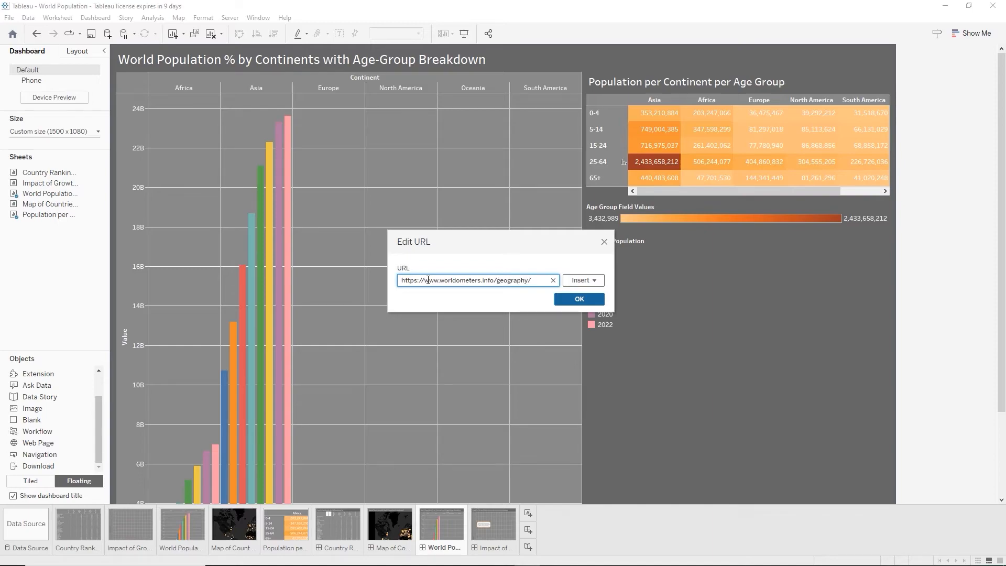
pyautogui.write('7-cont')
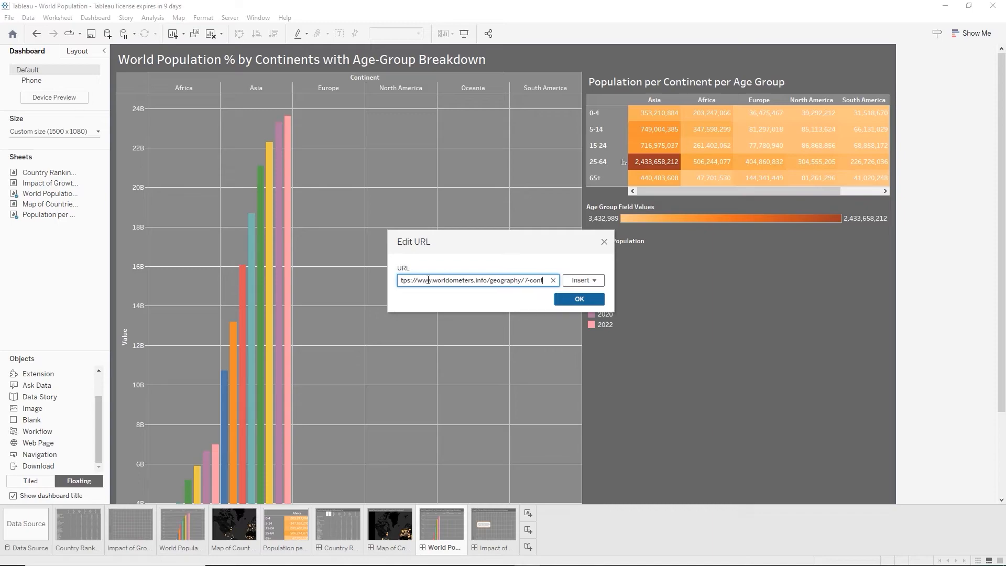
pyautogui.write('inents')
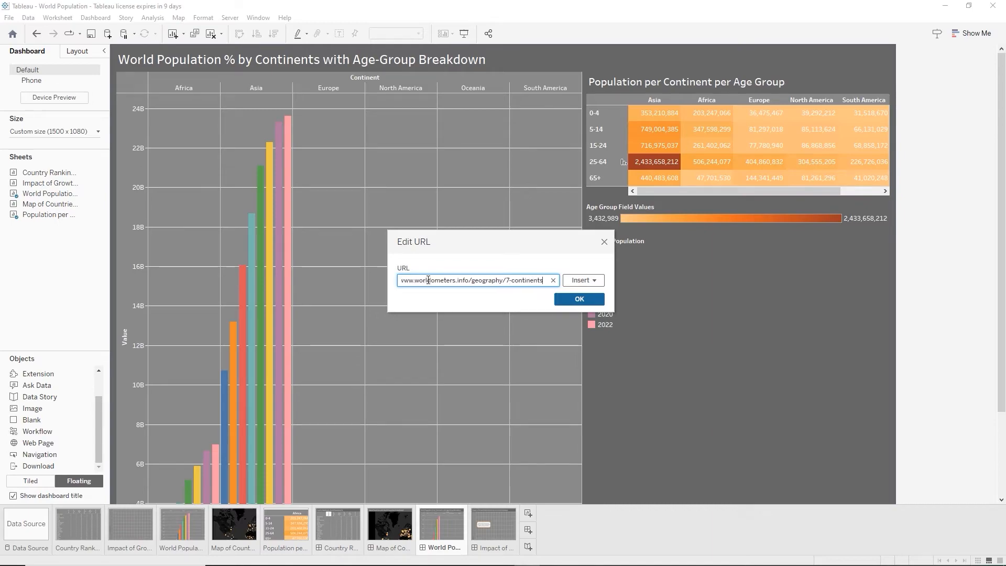
pyautogui.click(591, 300)
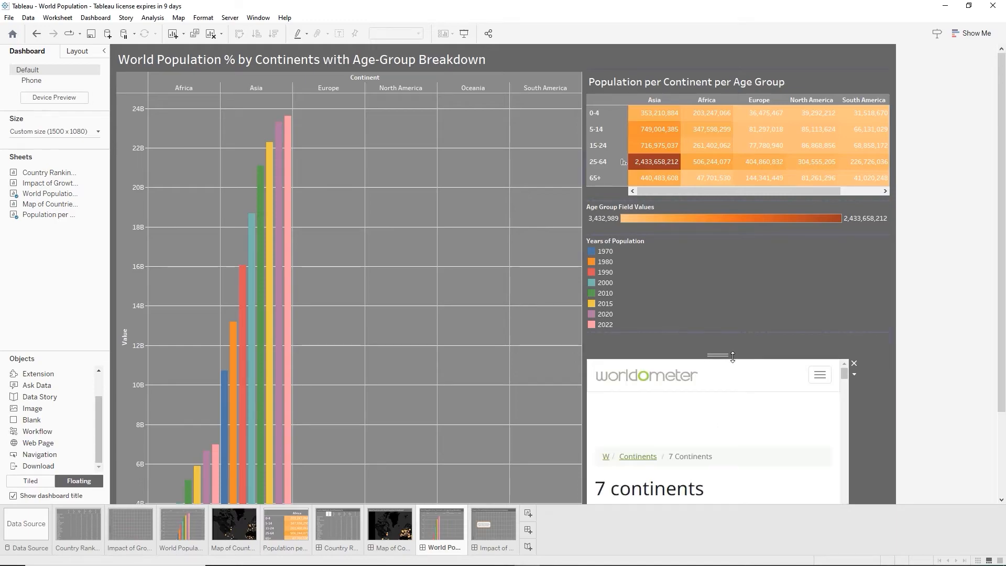
# Move the web page directly beneath the Years of Population legend and enlarge it to the dashboard's right and bottom edges
pyautogui.moveTo(714, 357); pyautogui.dragTo(723, 331)
pyautogui.moveTo(719, 329); pyautogui.dragTo(718, 331)
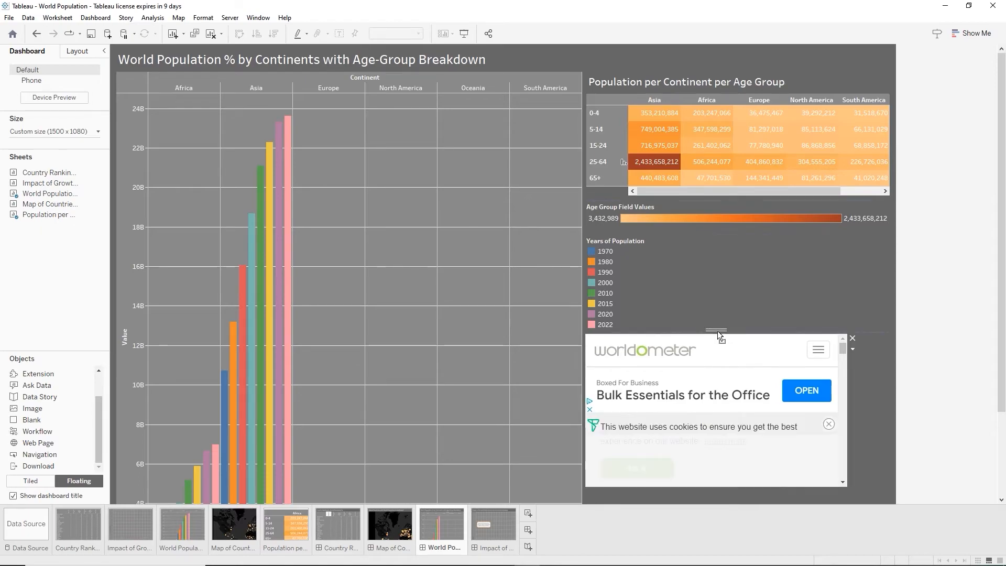
pyautogui.moveTo(851, 402); pyautogui.dragTo(894, 398)
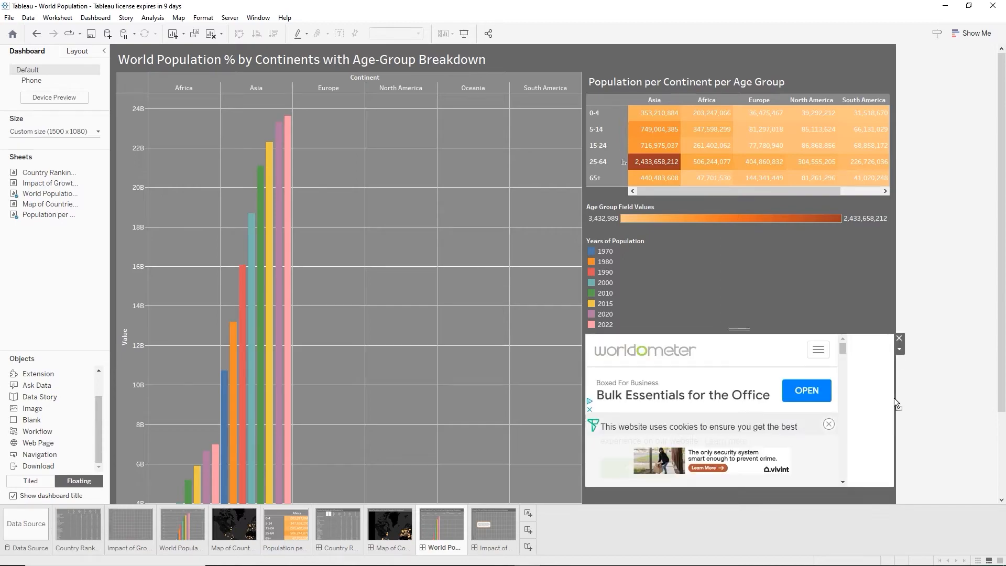
pyautogui.moveTo(738, 487); pyautogui.dragTo(737, 505)
pyautogui.scroll(-5, 709, 404)
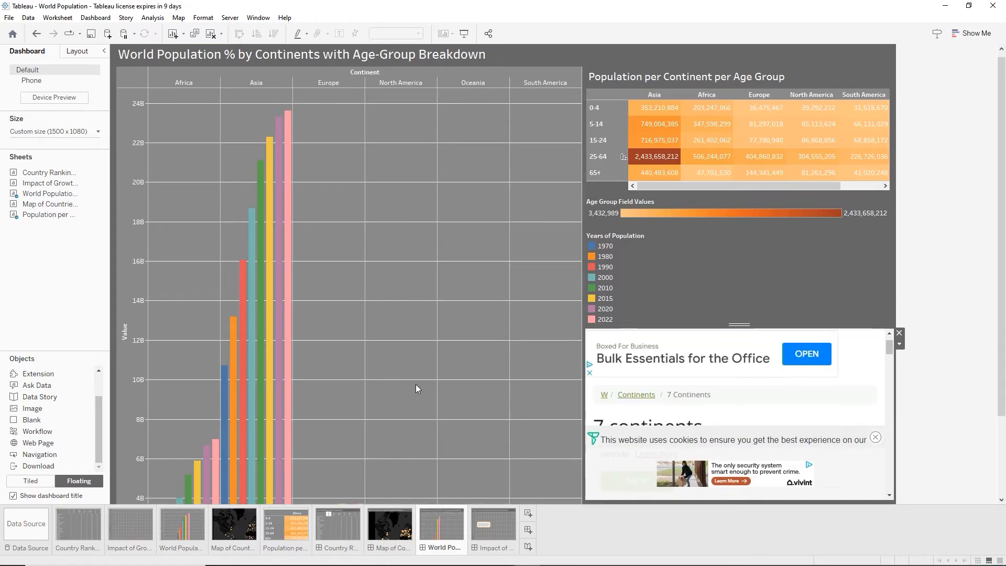
pyautogui.scroll(-3, 416, 385)
pyautogui.scroll(-1, 417, 388)
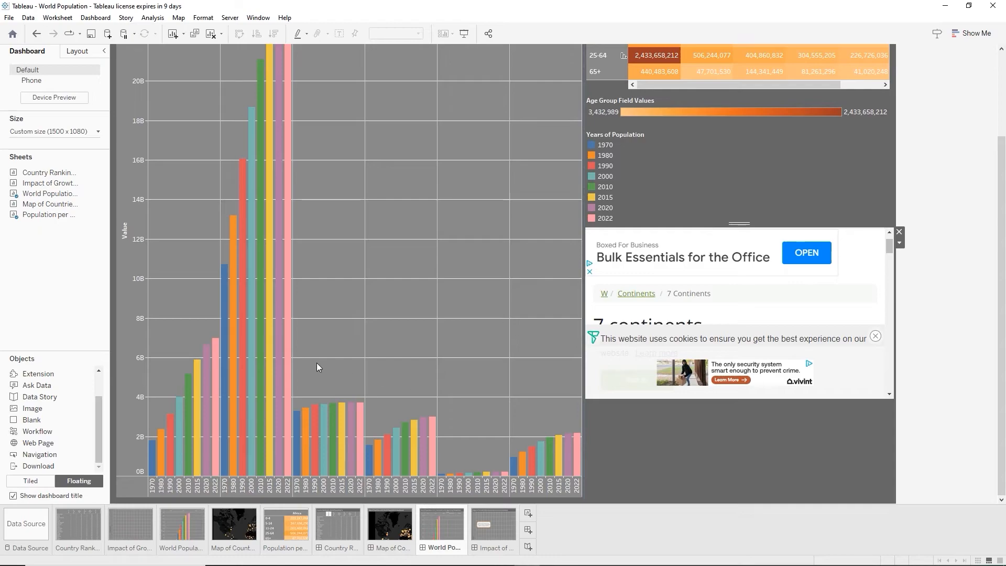
pyautogui.moveTo(743, 408); pyautogui.dragTo(748, 498)
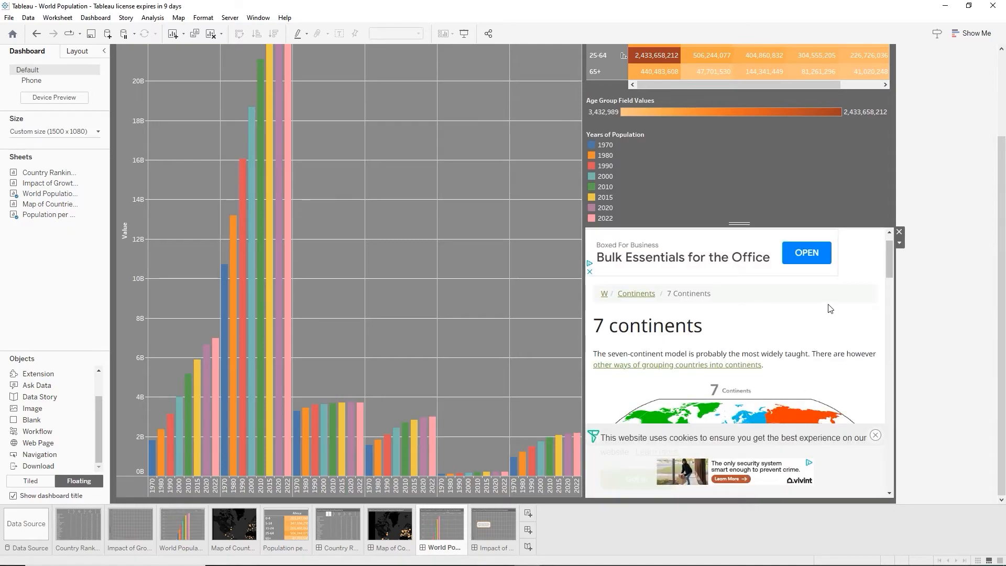
# Close the overlay advertisement and accept the cookie notice on the embedded 7 continents page
pyautogui.click(875, 435)
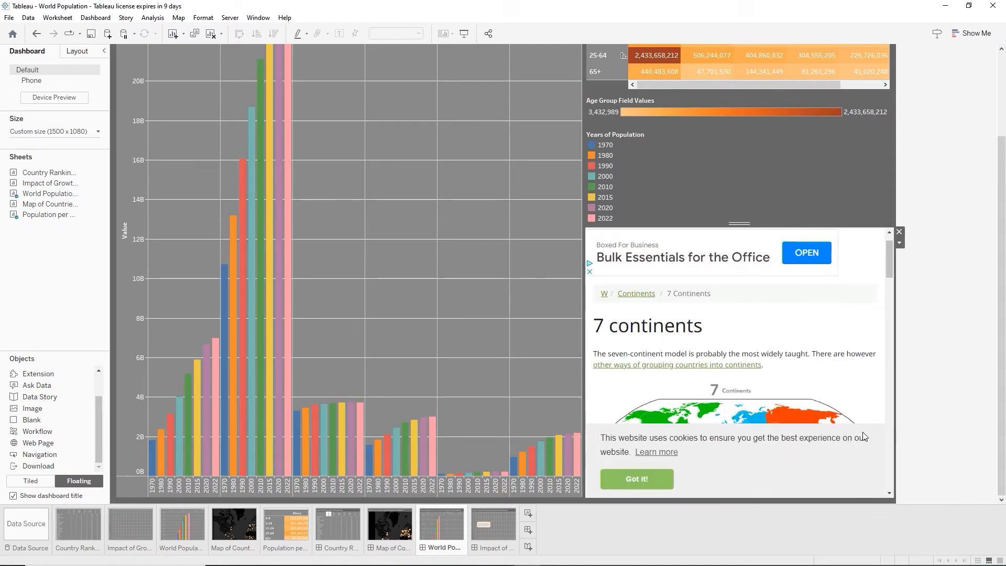
pyautogui.scroll(-3, 779, 387)
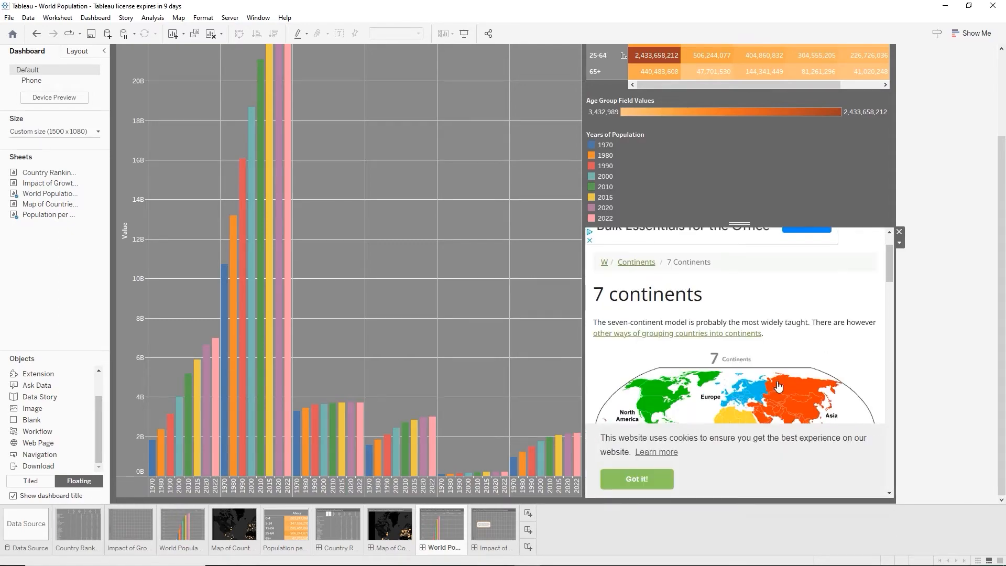
pyautogui.scroll(-3, 779, 387)
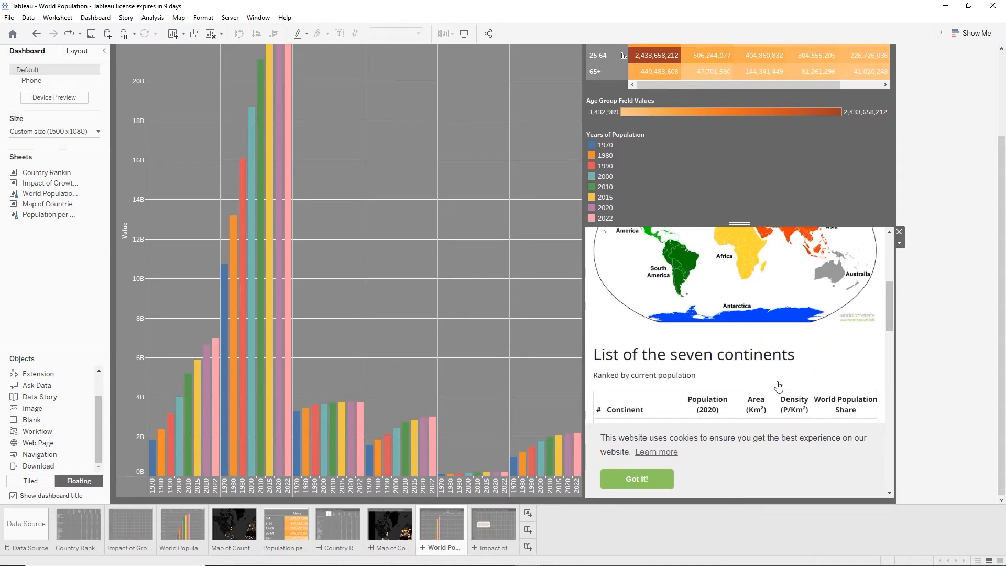
pyautogui.click(649, 478)
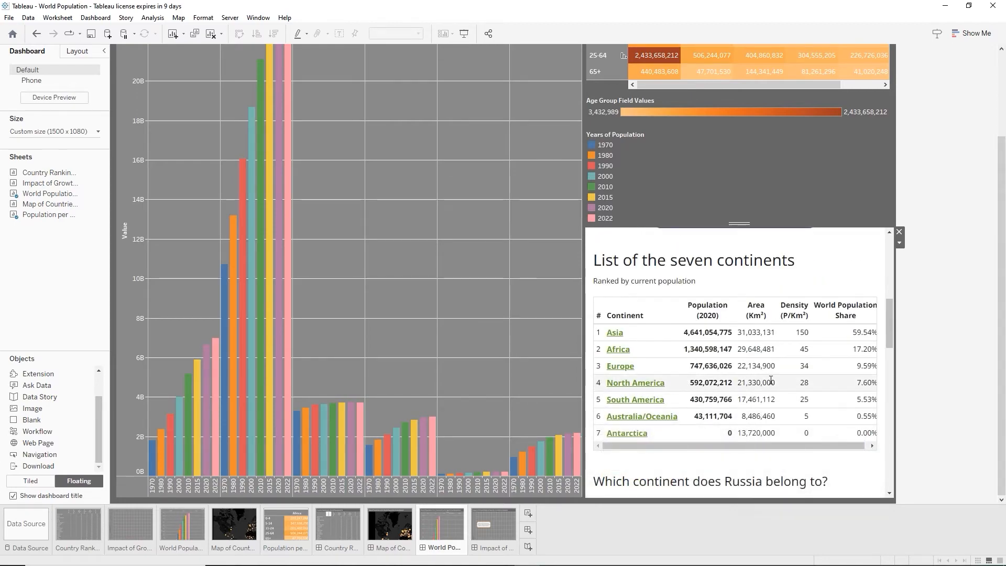
# Examine the continents map and the ranked population table on the embedded page alongside the dashboard's bar chart
pyautogui.scroll(1, 771, 380)
pyautogui.scroll(-1, 771, 380)
pyautogui.scroll(3, 717, 385)
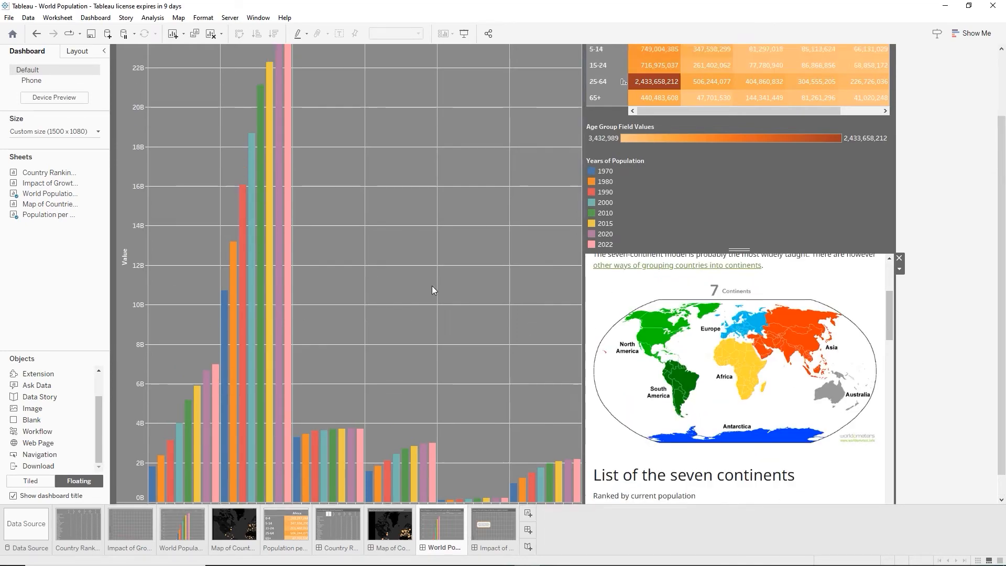
pyautogui.scroll(2, 432, 285)
pyautogui.scroll(3, 431, 285)
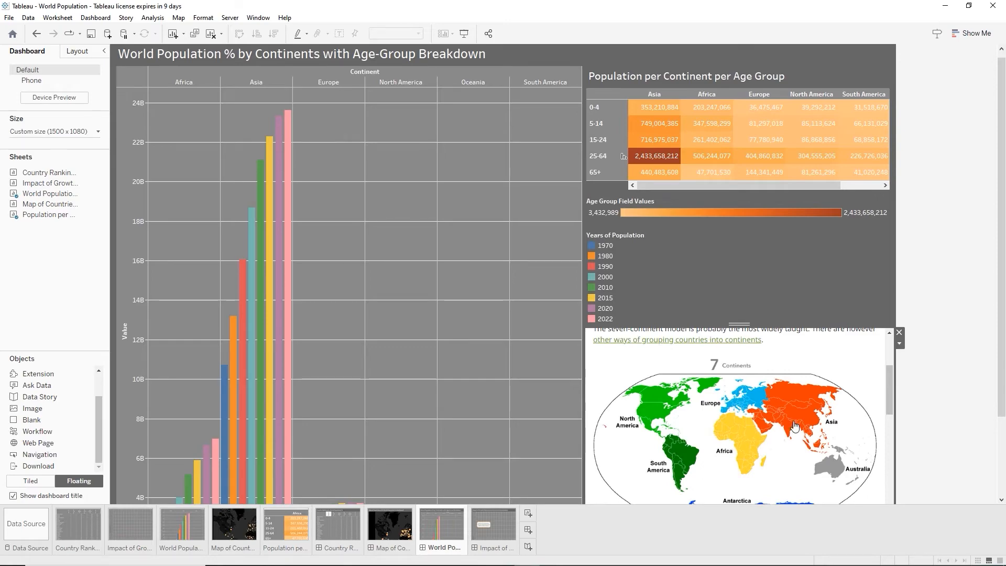
pyautogui.scroll(-3, 829, 474)
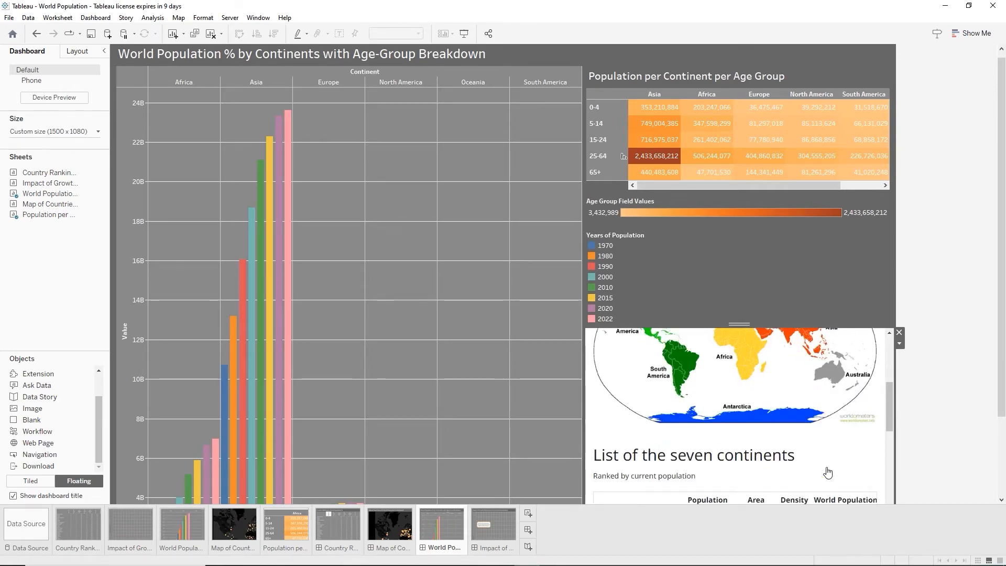
pyautogui.scroll(-4, 770, 422)
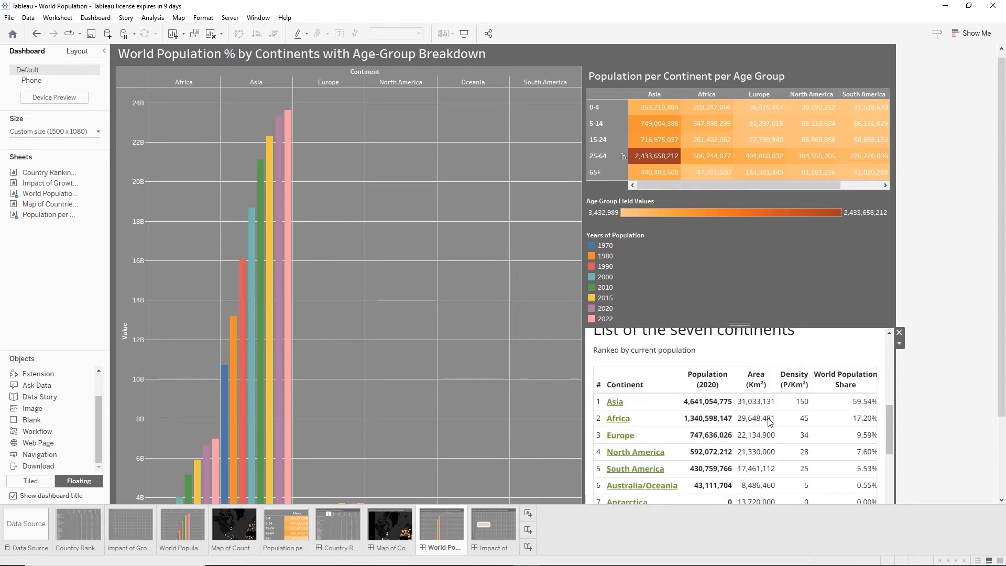
pyautogui.scroll(-1, 769, 423)
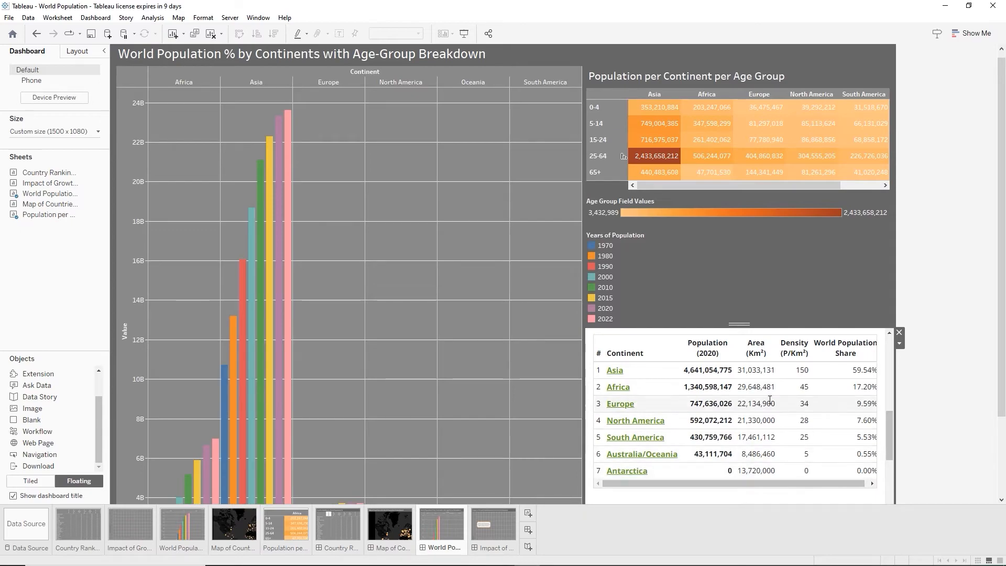
pyautogui.scroll(3, 772, 385)
pyautogui.scroll(3, 772, 385)
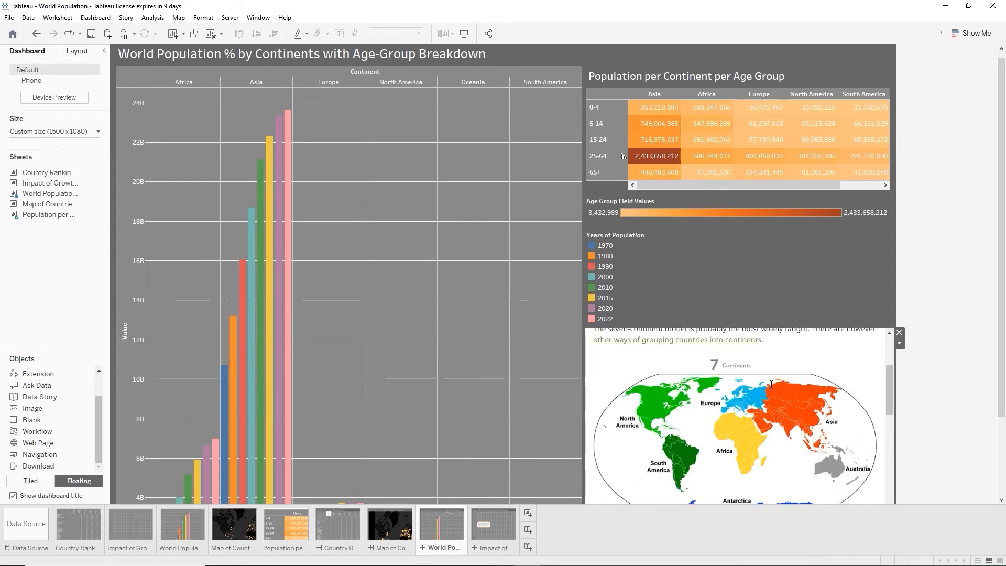
pyautogui.scroll(-1, 771, 388)
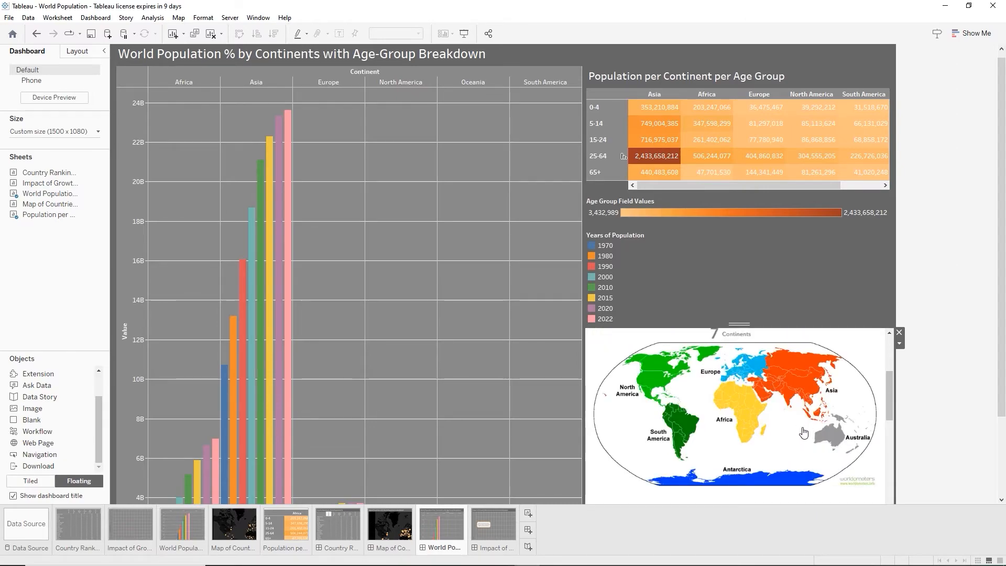
pyautogui.scroll(1, 803, 432)
pyautogui.scroll(-2, 803, 433)
pyautogui.scroll(4, 803, 432)
pyautogui.scroll(1, 795, 418)
pyautogui.scroll(-1, 795, 419)
# Save the workbook and create a new story with a custom fixed size of 1500 x 1080 px
pyautogui.click(91, 35)
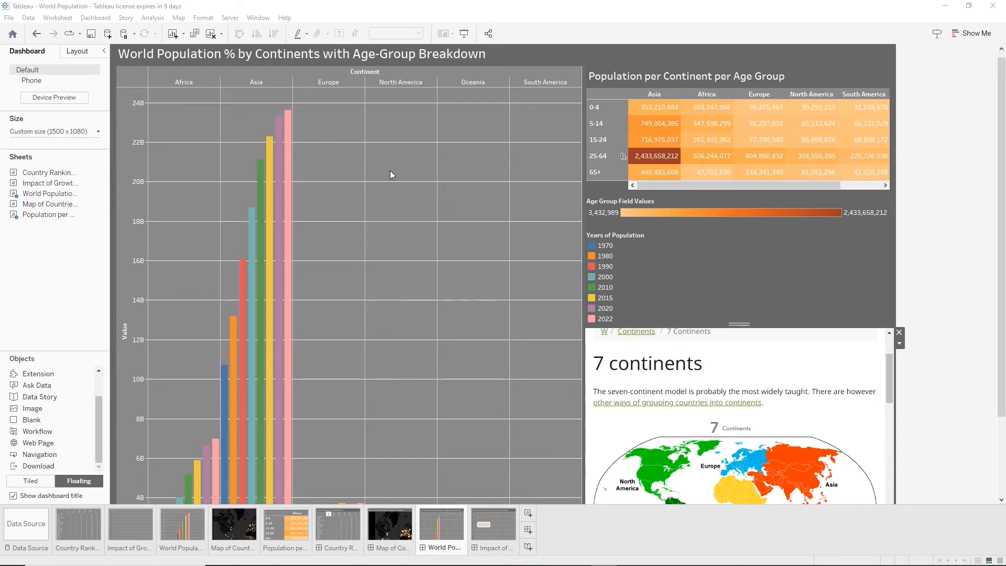
pyautogui.click(529, 549)
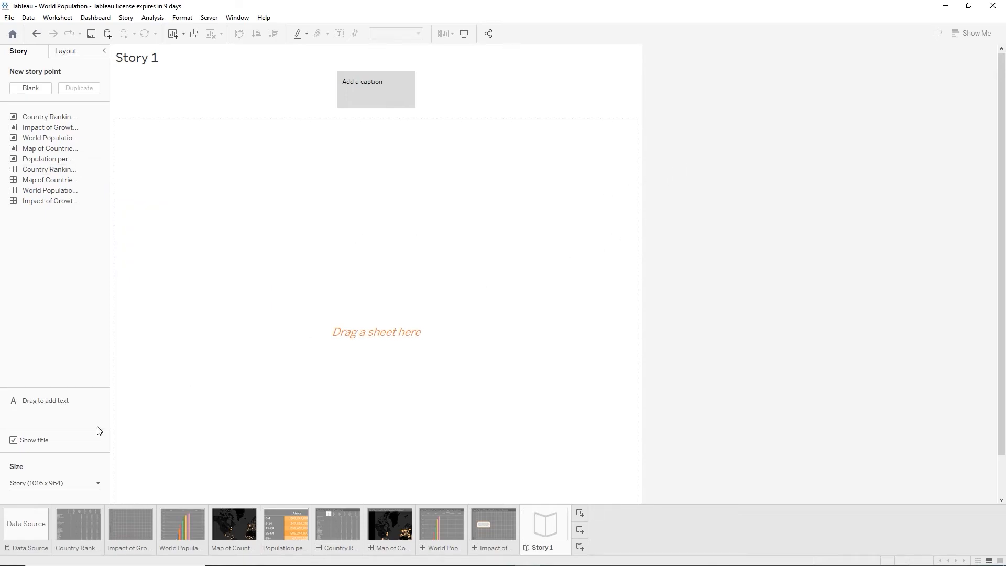
pyautogui.click(42, 486)
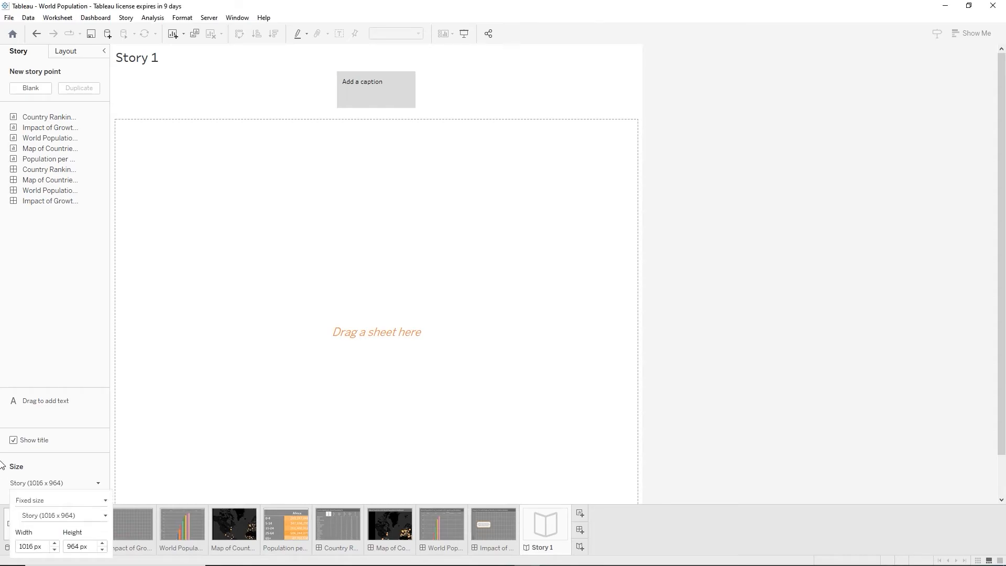
pyautogui.doubleClick(26, 546)
pyautogui.write('1')
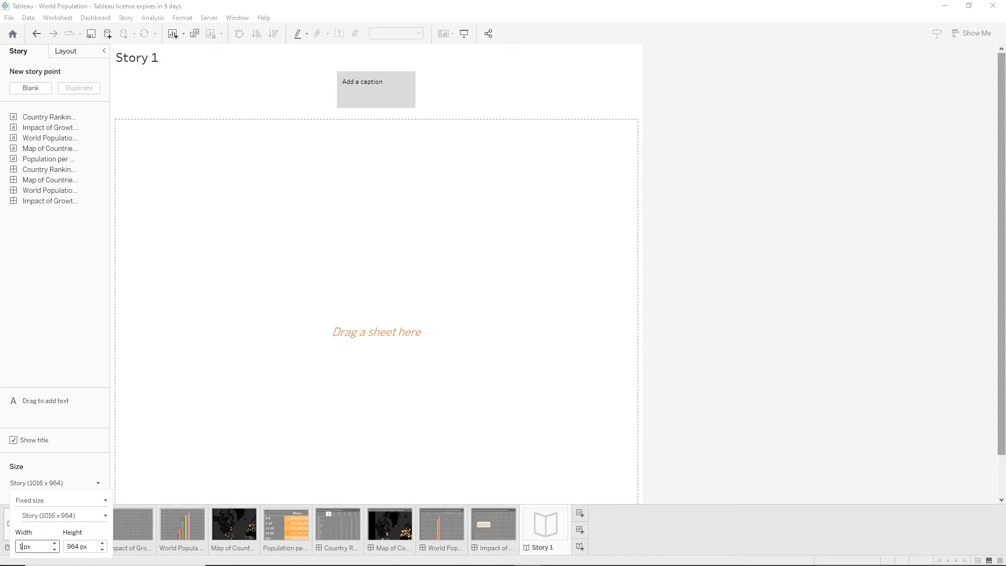
pyautogui.write('500')
pyautogui.press('Tab')
pyautogui.write('1080')
pyautogui.press('Return')
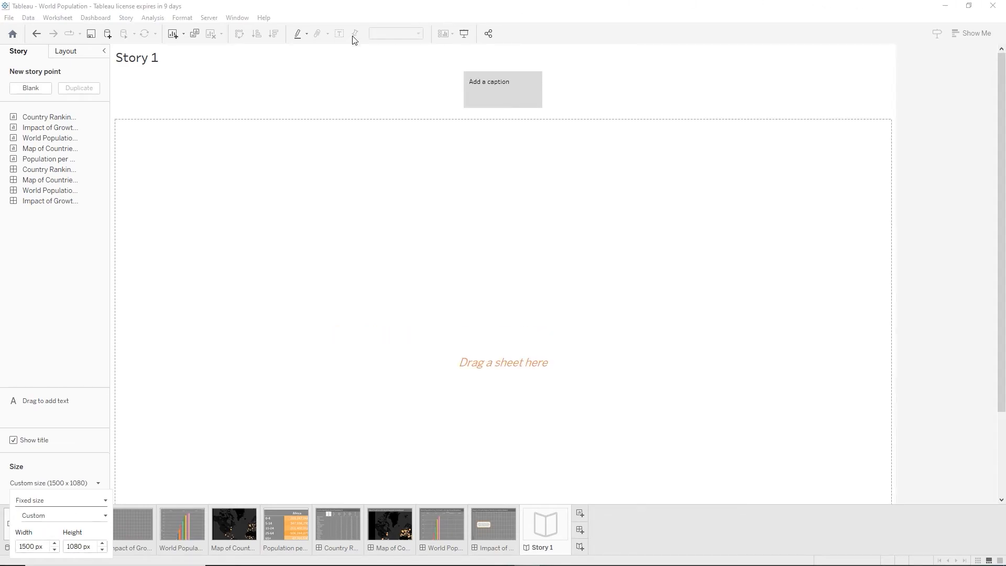
# Set the story's default shading to dark gray
pyautogui.click(126, 18)
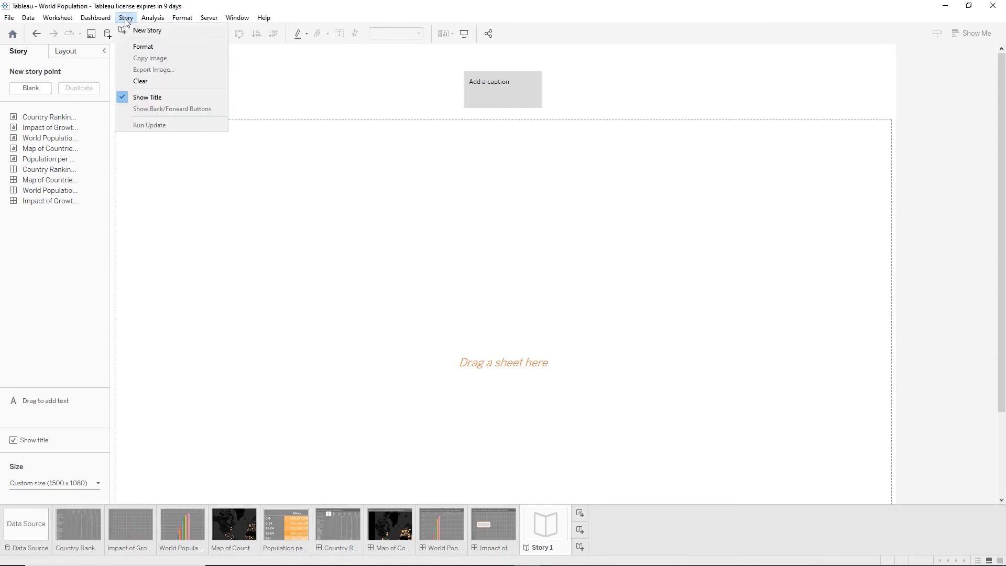
pyautogui.click(147, 47)
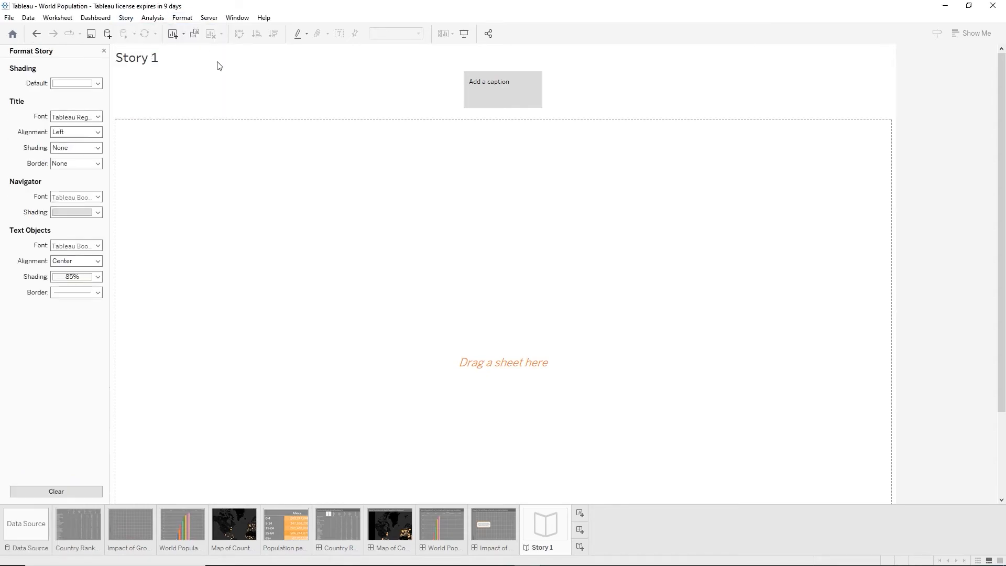
pyautogui.click(97, 84)
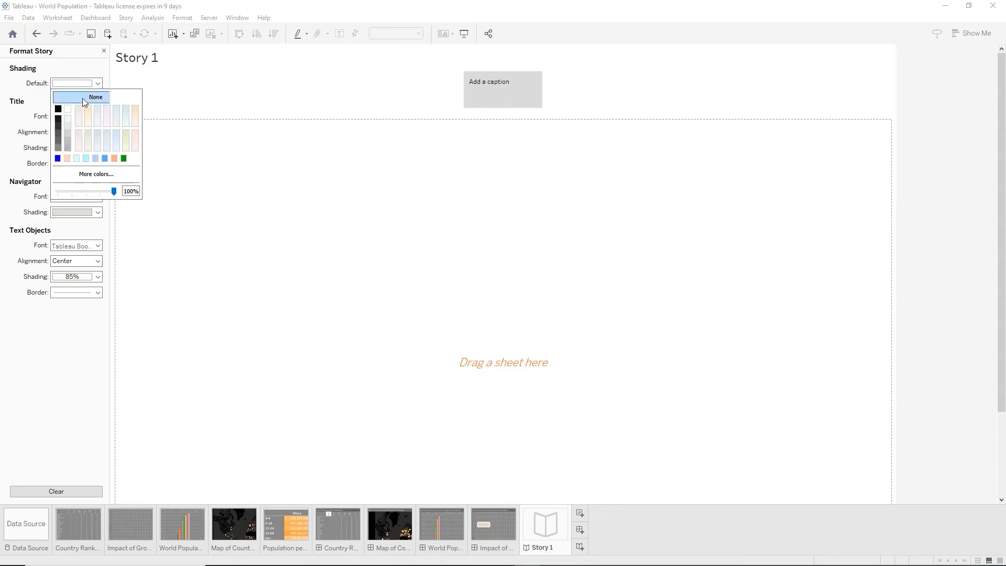
pyautogui.click(59, 141)
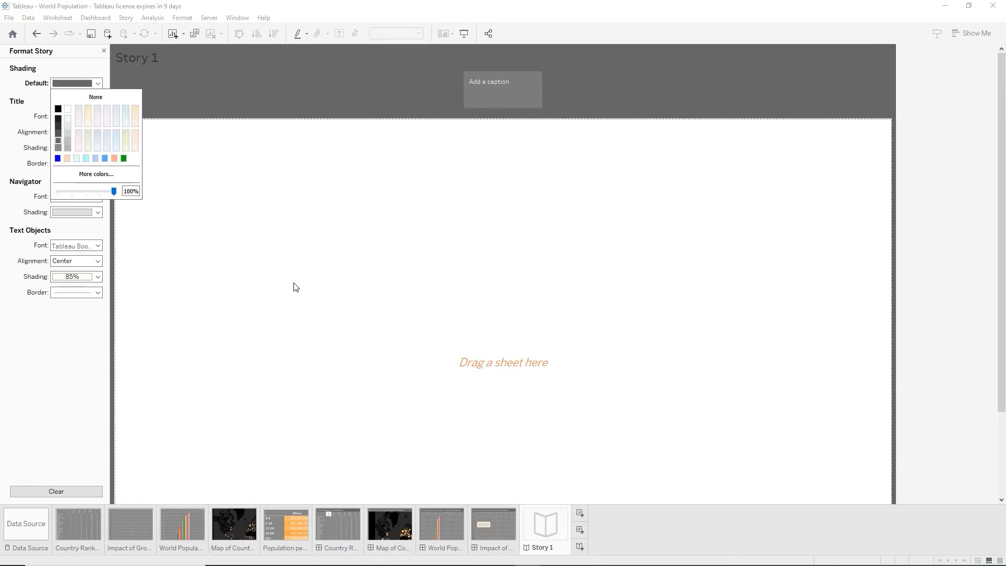
pyautogui.click(17, 204)
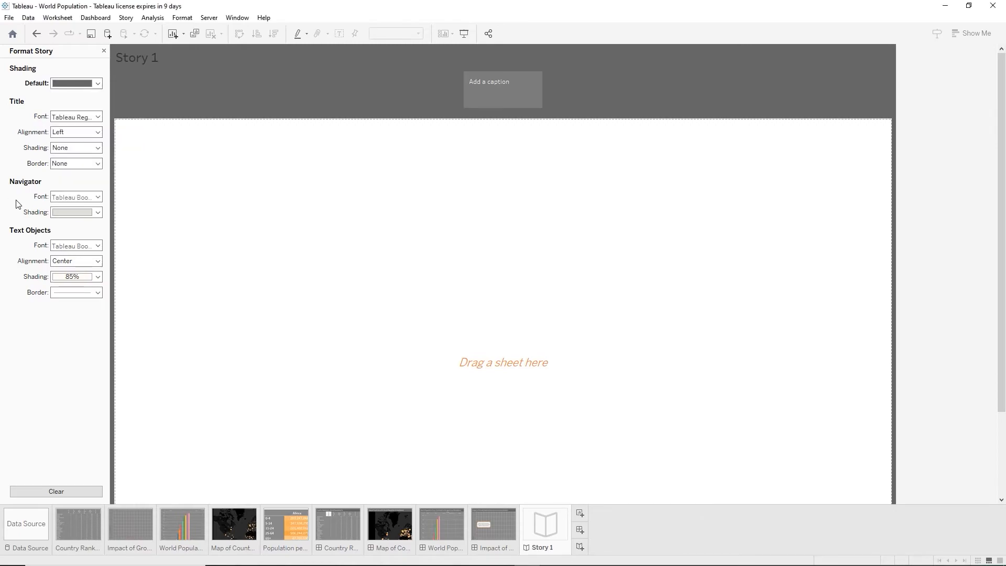
# Set the story navigator's font to white and bold, and close the story formatting options
pyautogui.click(97, 198)
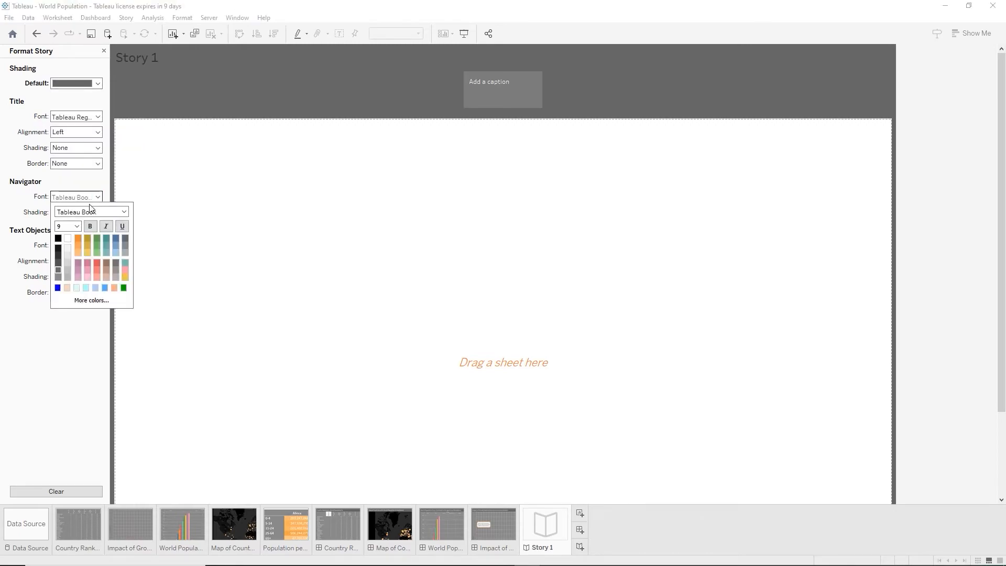
pyautogui.click(65, 241)
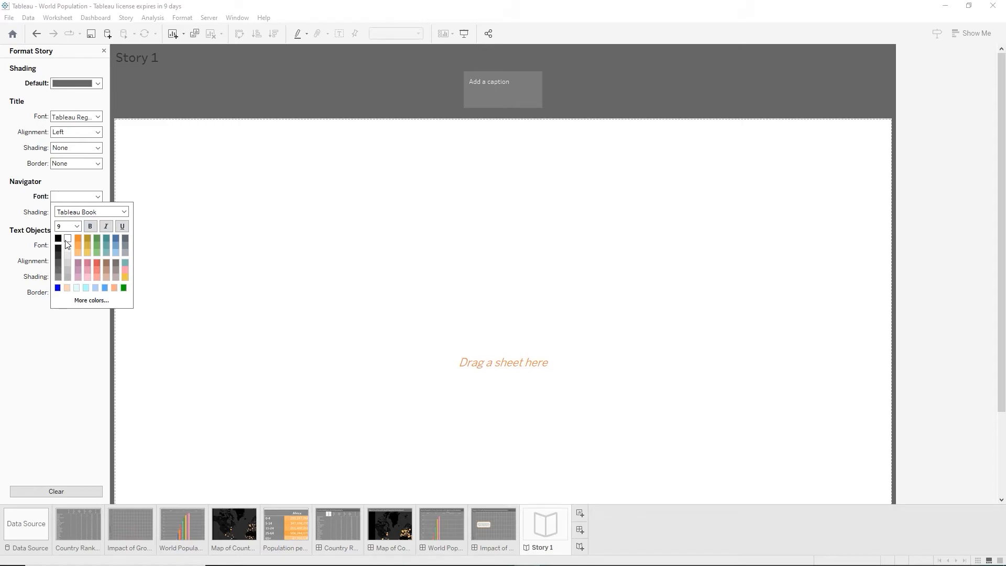
pyautogui.click(90, 227)
pyautogui.click(243, 253)
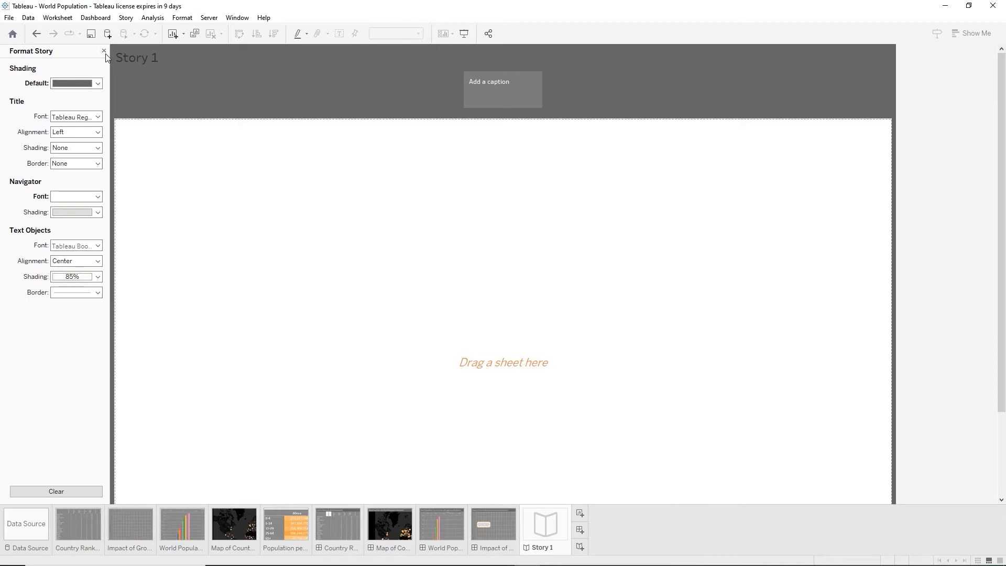
pyautogui.click(104, 52)
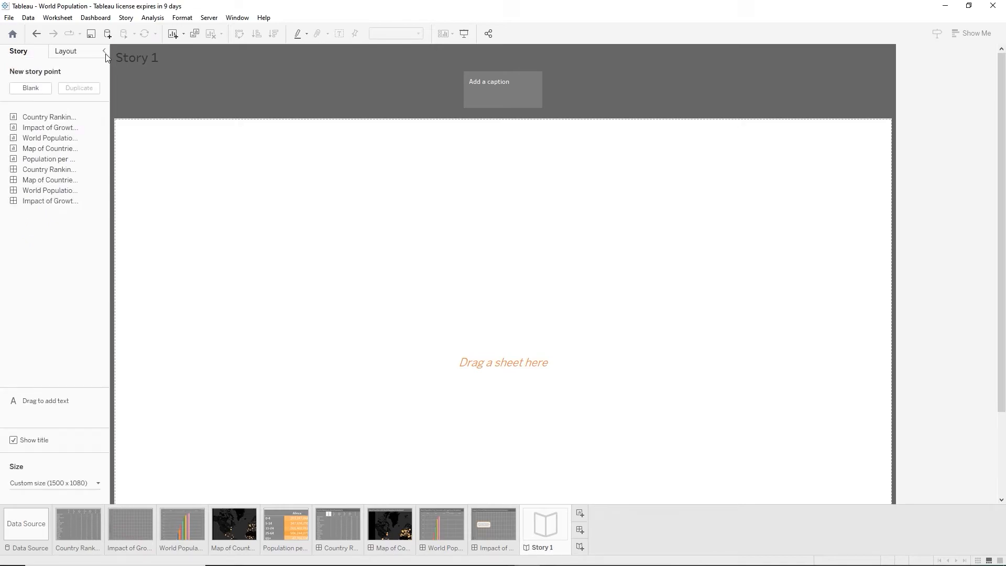
# Check the story's navigator style options and place the Country Ranking dashboard in the first story point
pyautogui.click(66, 52)
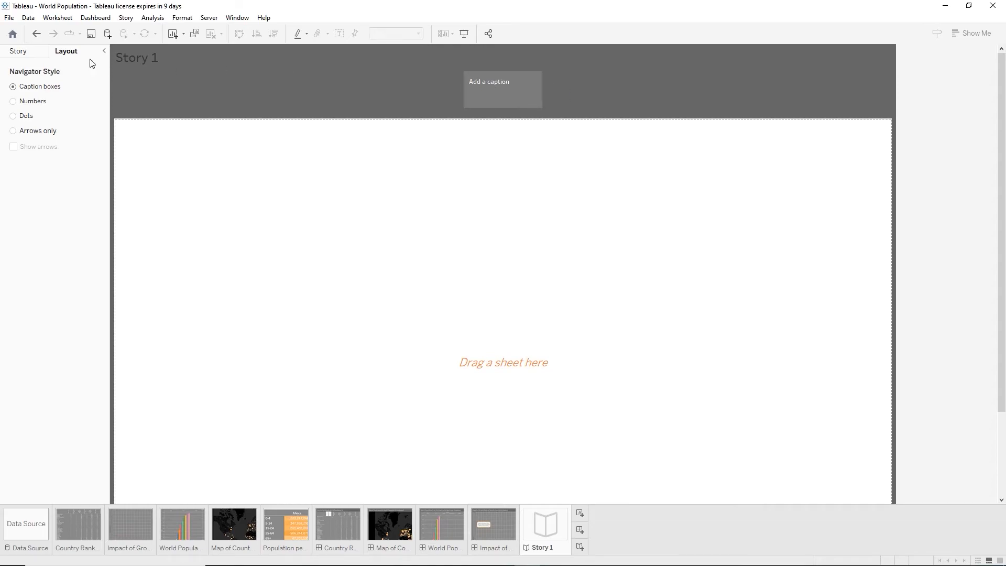
pyautogui.click(20, 53)
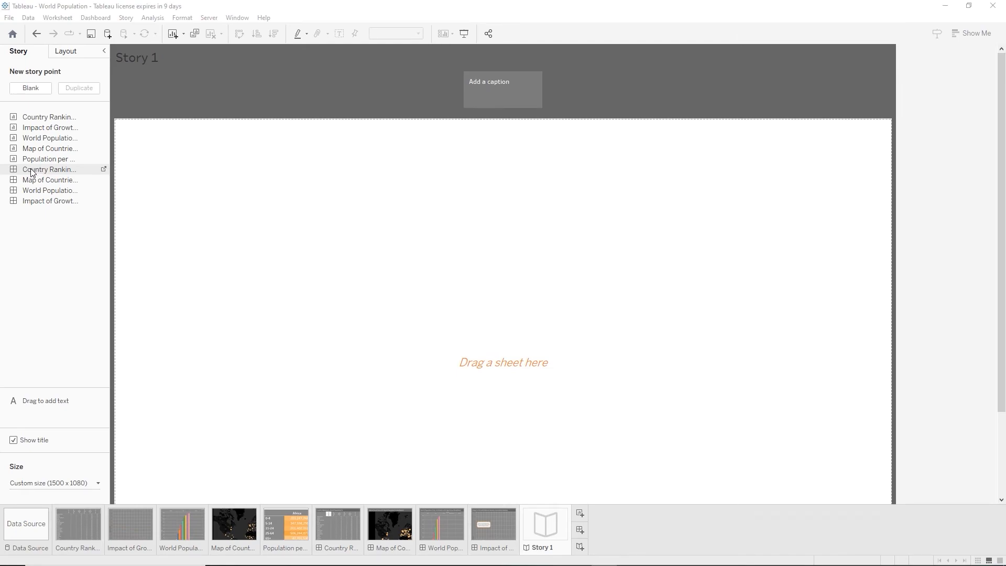
pyautogui.moveTo(31, 174); pyautogui.dragTo(38, 174)
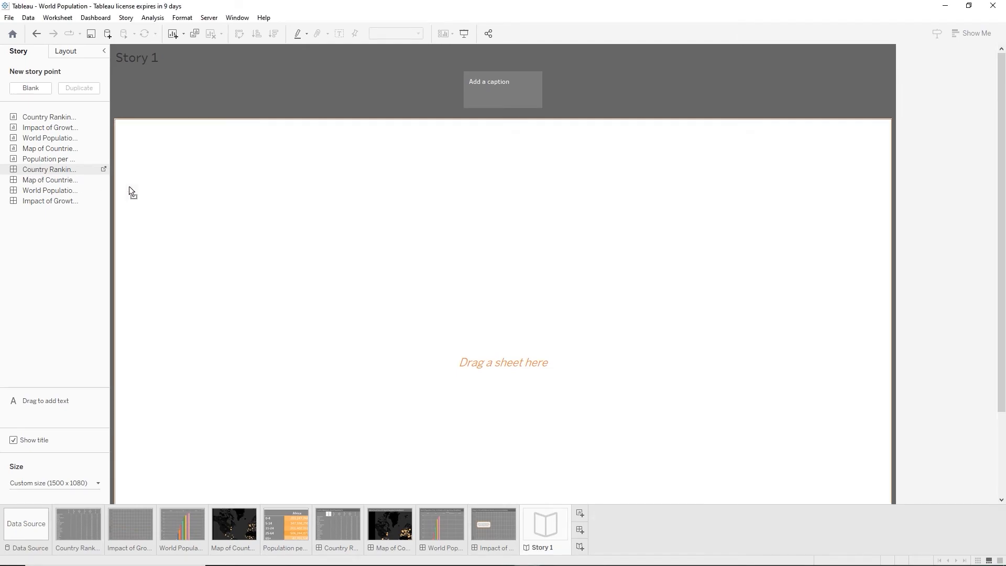
pyautogui.moveTo(111, 184); pyautogui.dragTo(342, 236)
pyautogui.moveTo(460, 241); pyautogui.dragTo(460, 241)
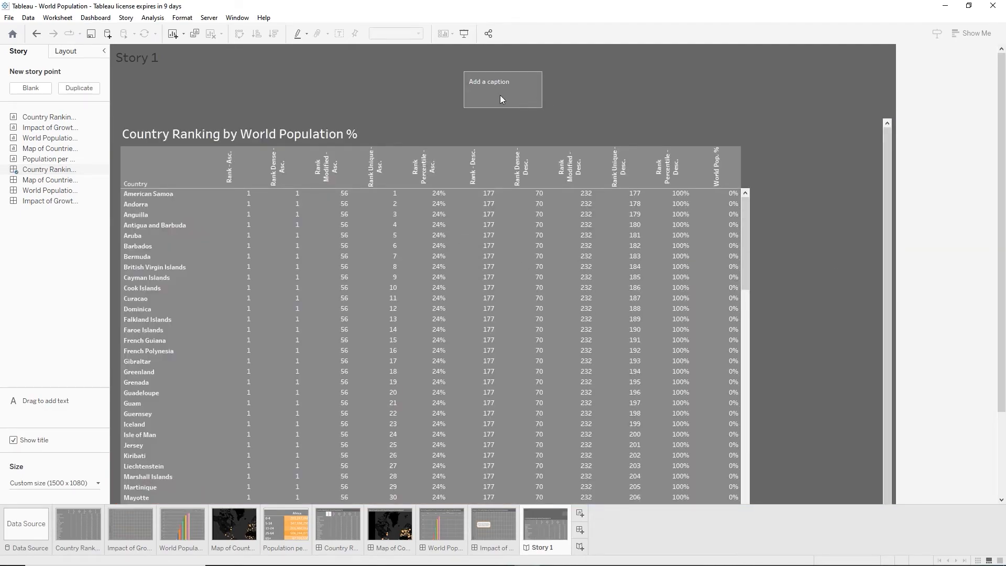
# Caption the first story point "If you are someone who needs to analyze all the different Rank function differences"
pyautogui.moveTo(486, 90)
pyautogui.write('If you are somec')
pyautogui.write('ne who needs t')
pyautogui.write('o ana')
pyautogui.write('lyze all the')
pyautogui.write(' different Ran')
pyautogui.write('k function')
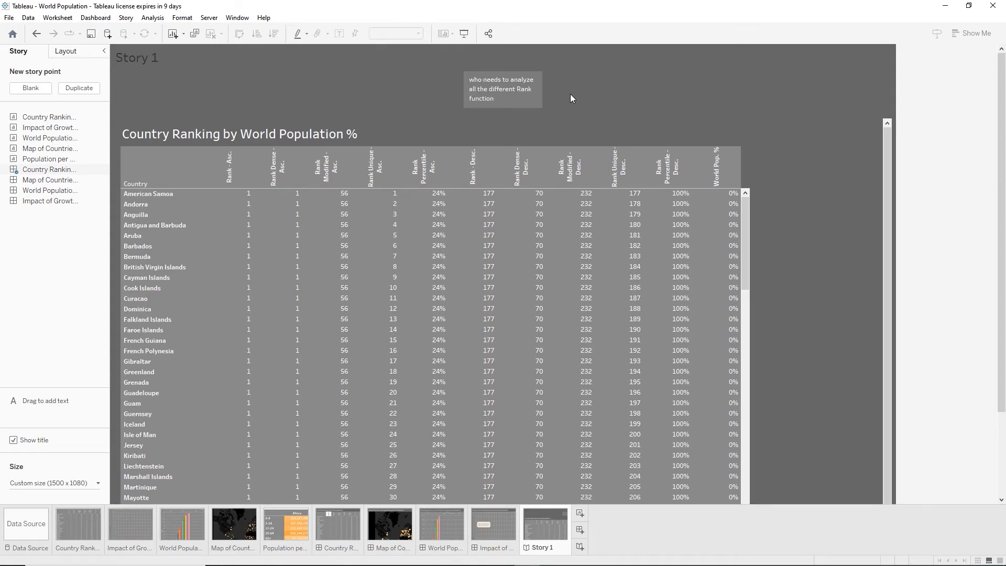
pyautogui.write('differences')
# Remove "different" from the first caption and finish it with "in Tableau, this text table is perfect for you!"
pyautogui.click(504, 93)
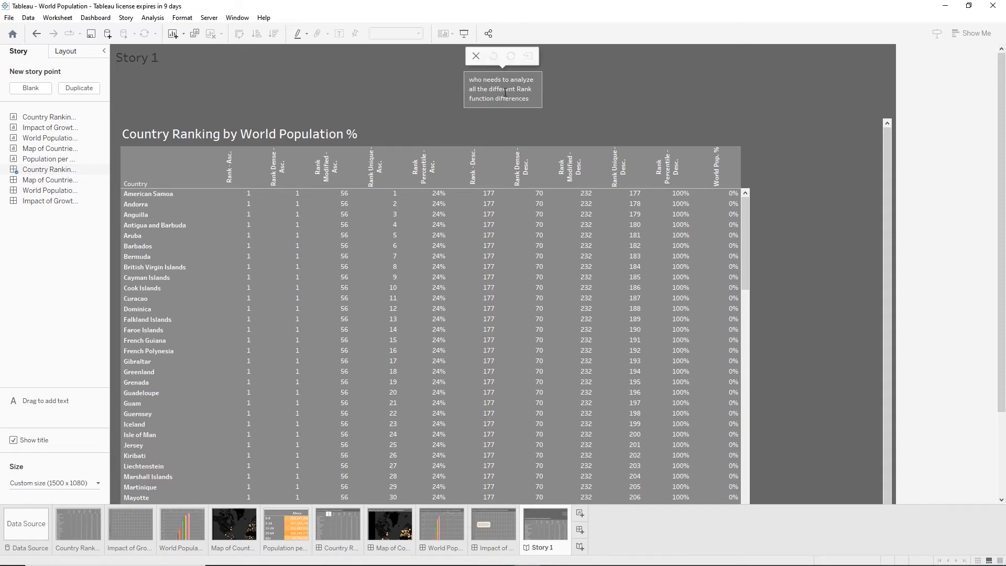
pyautogui.doubleClick(506, 91)
pyautogui.press('BackSpace')
pyautogui.scroll(1, 528, 90)
pyautogui.scroll(-1, 529, 90)
pyautogui.press('BackSpace')
pyautogui.write('leau, this text table is perfect for you!')
pyautogui.click(611, 115)
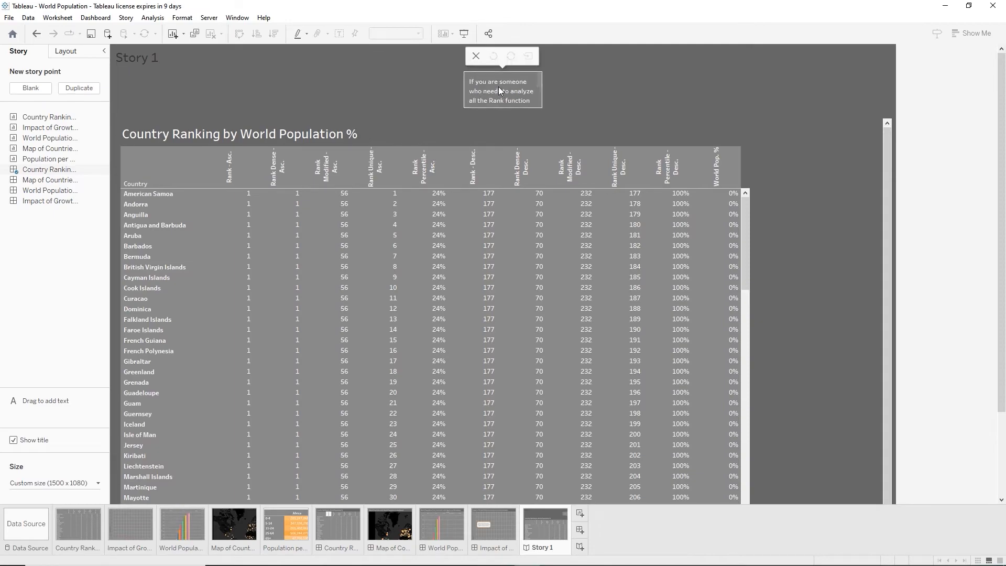
# Widen the caption box and make it slightly taller so that the whole three-line caption fits
pyautogui.moveTo(460, 91)
pyautogui.mouseDown()
pyautogui.moveTo(420, 90)
pyautogui.moveTo(443, 90)
pyautogui.mouseUp()
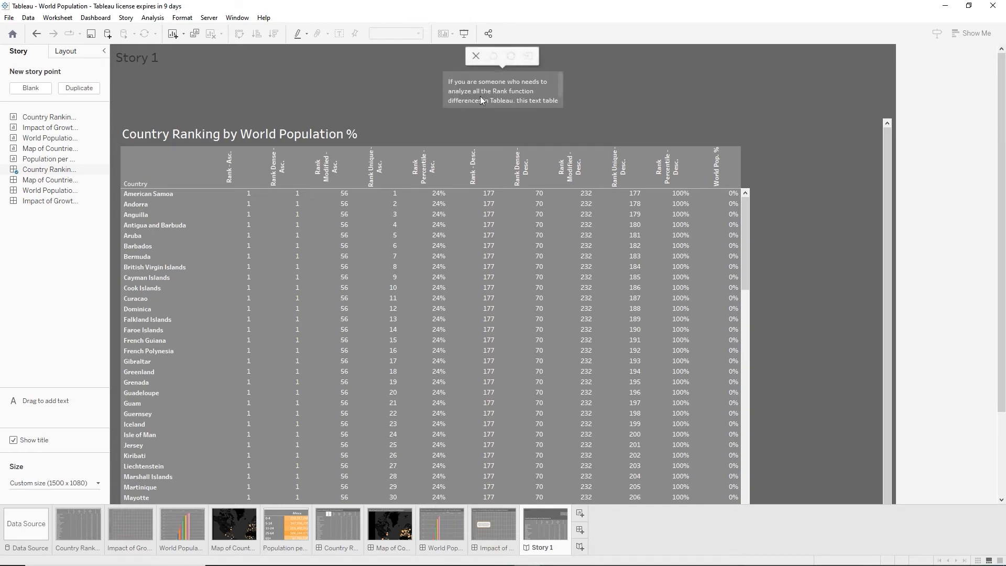
pyautogui.moveTo(565, 98); pyautogui.dragTo(580, 98)
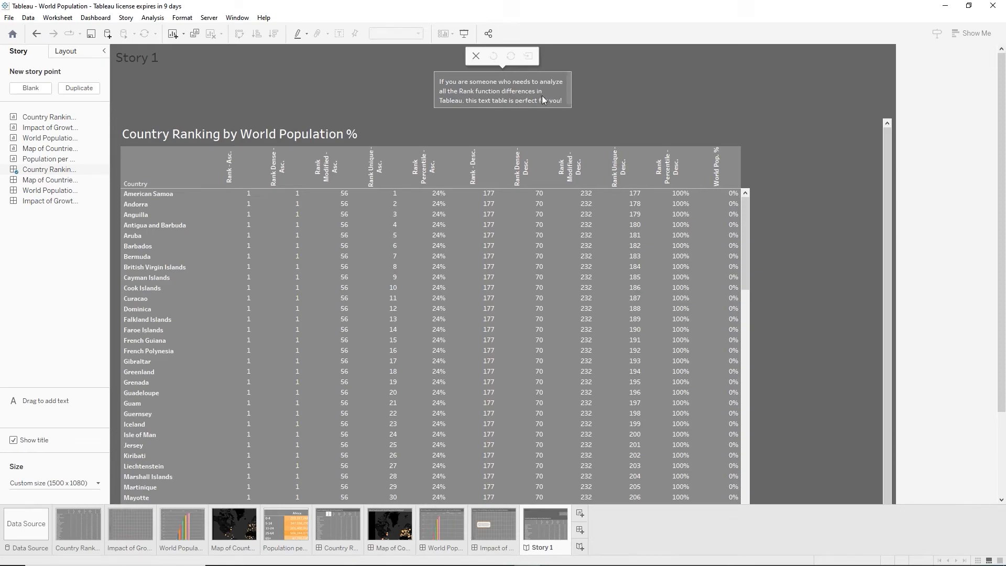
pyautogui.moveTo(571, 98); pyautogui.dragTo(587, 98)
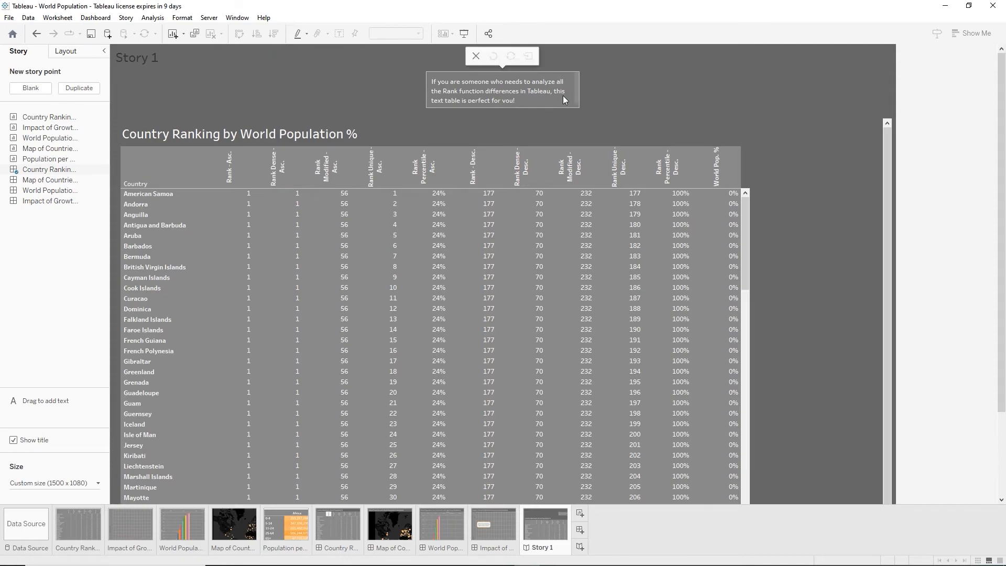
pyautogui.moveTo(542, 109); pyautogui.dragTo(545, 110)
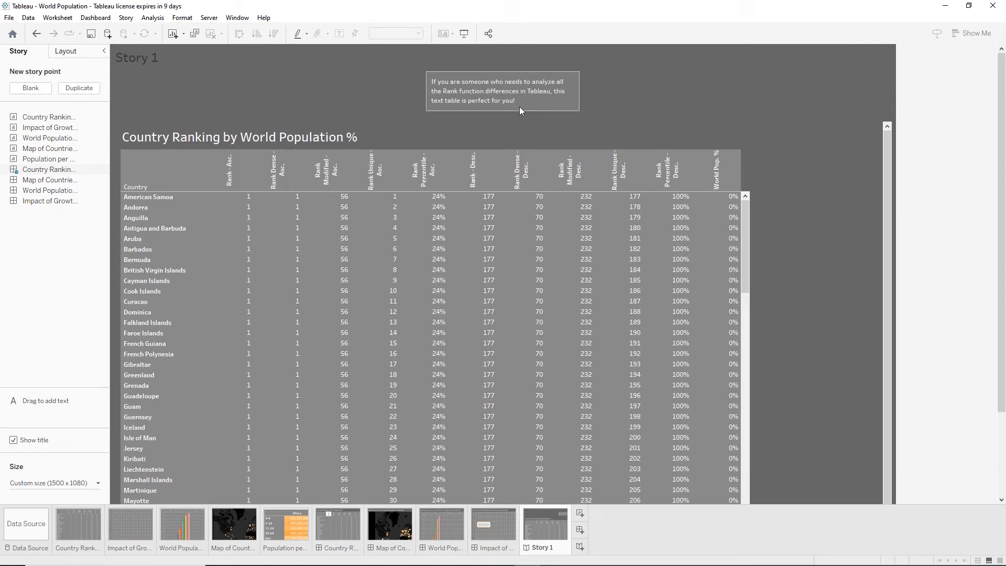
pyautogui.moveTo(461, 103)
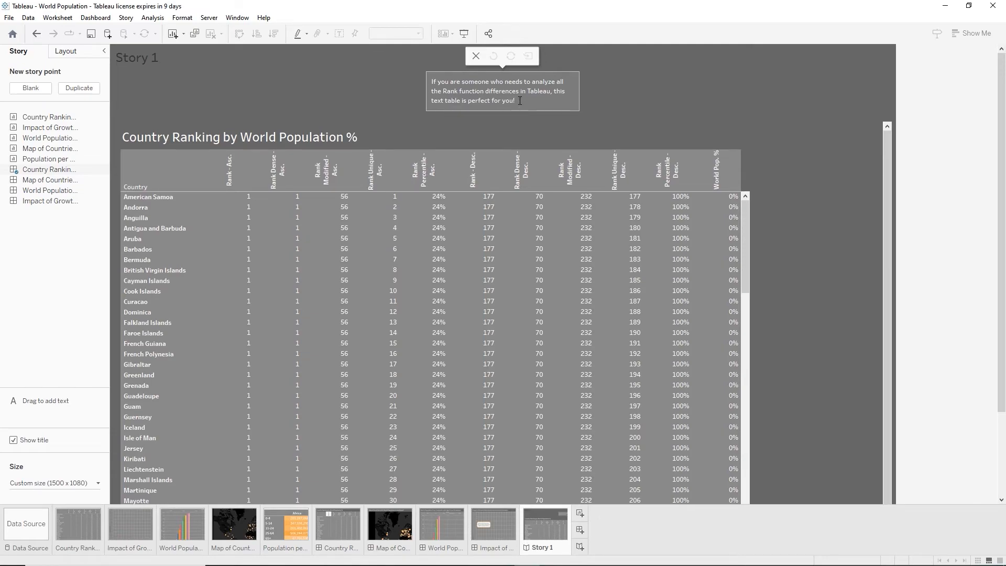
pyautogui.click(638, 86)
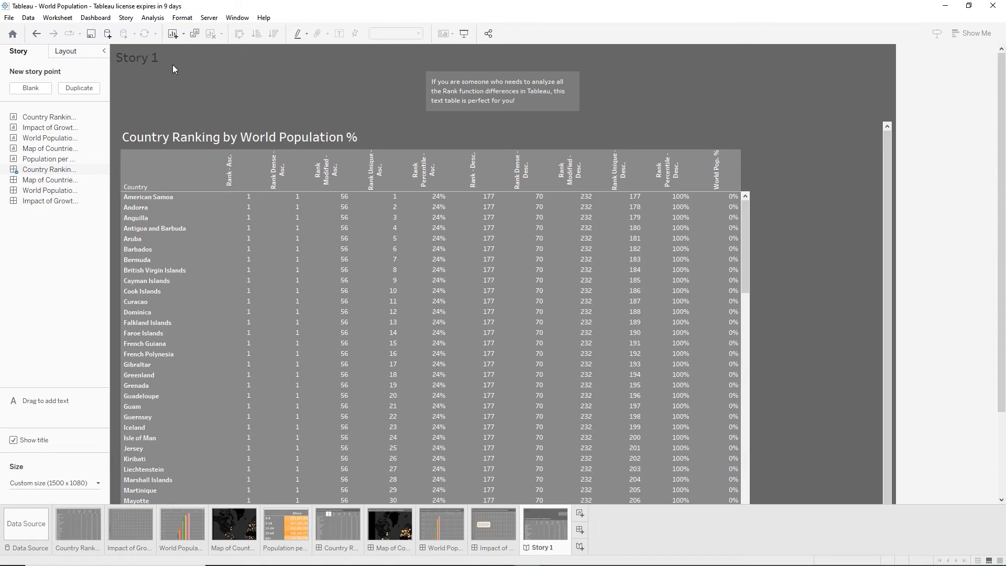
# Add a blank second story point and place the Map of Countries with World Population % Dashboard in it
pyautogui.click(30, 88)
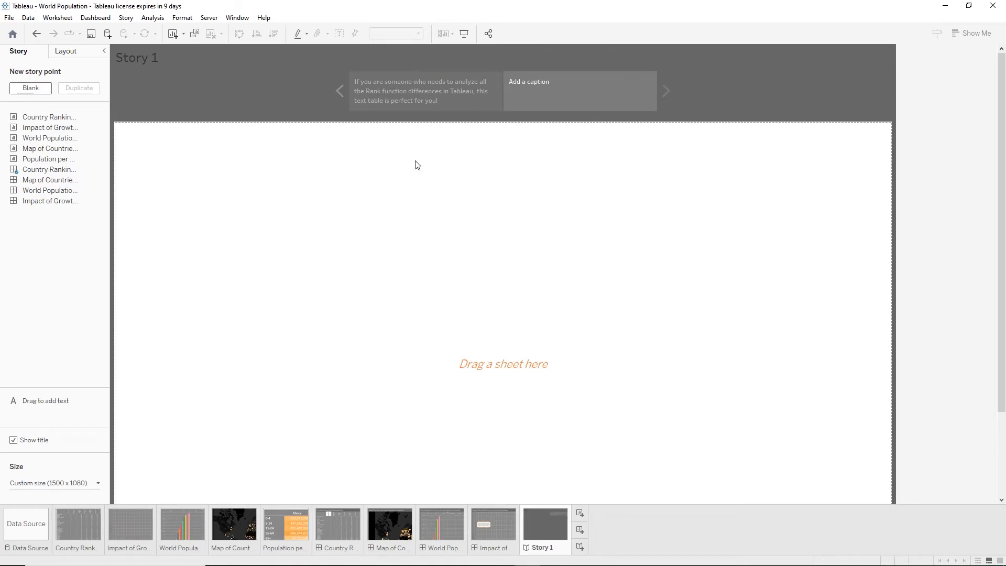
pyautogui.moveTo(32, 182)
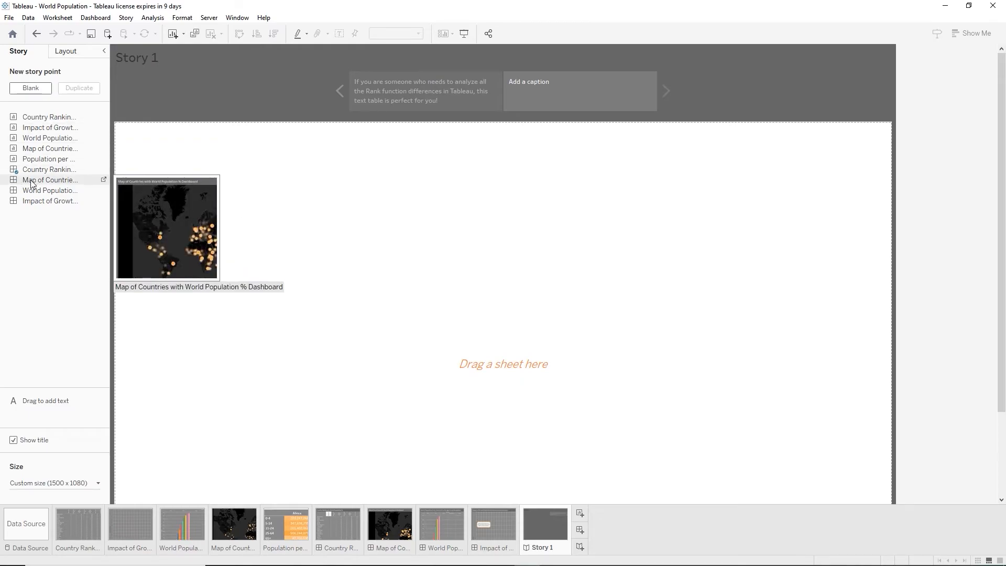
pyautogui.moveTo(31, 182); pyautogui.dragTo(275, 198)
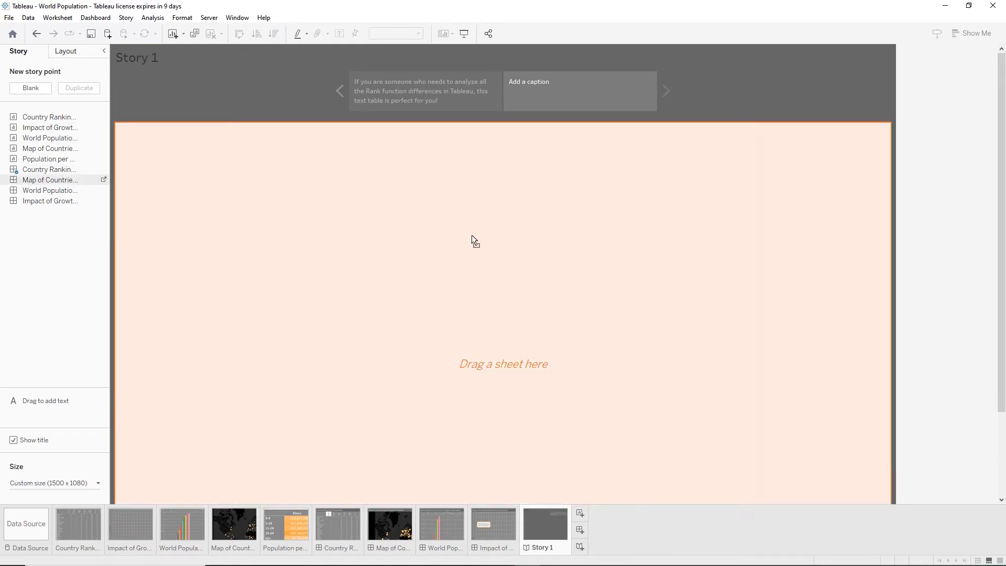
pyautogui.moveTo(472, 235); pyautogui.dragTo(472, 234)
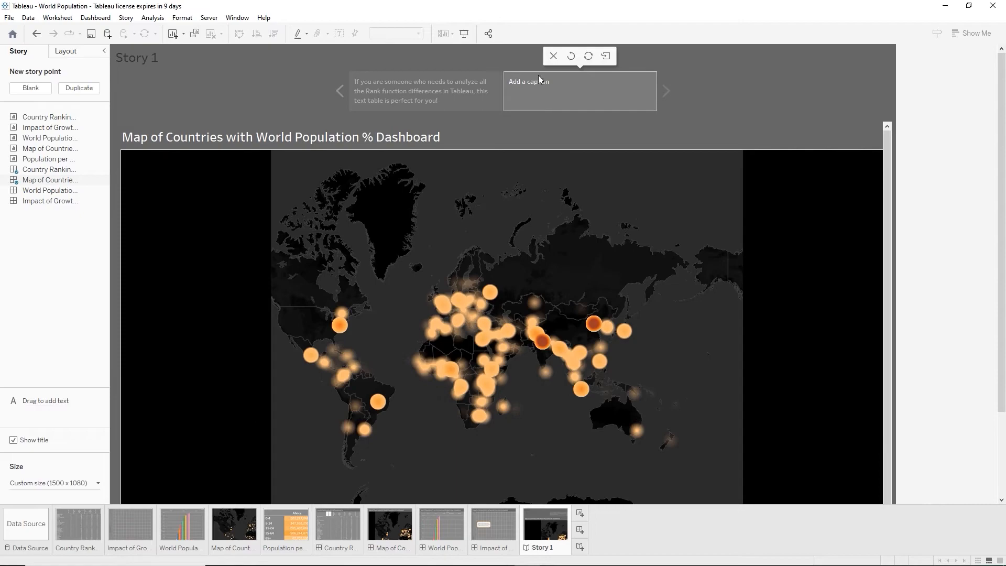
# Caption the map story point, saying the density map shows each country's population % and hovering over the marks reveals each country's capital city
pyautogui.doubleClick(522, 84)
pyautogui.write('This densi')
pyautogui.write('ty map is showing the')
pyautogui.write(' populatio')
pyautogui.write('ch country.  If you hover')
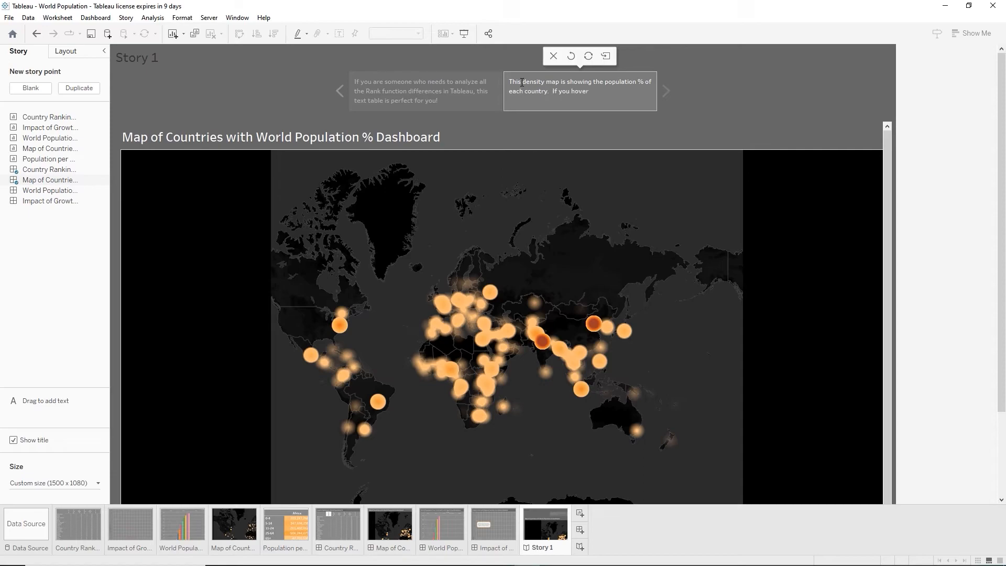
pyautogui.write(' the marks on t')
pyautogui.write('he map yo')
pyautogui.write("u'll discover the capi")
pyautogui.write('tal')
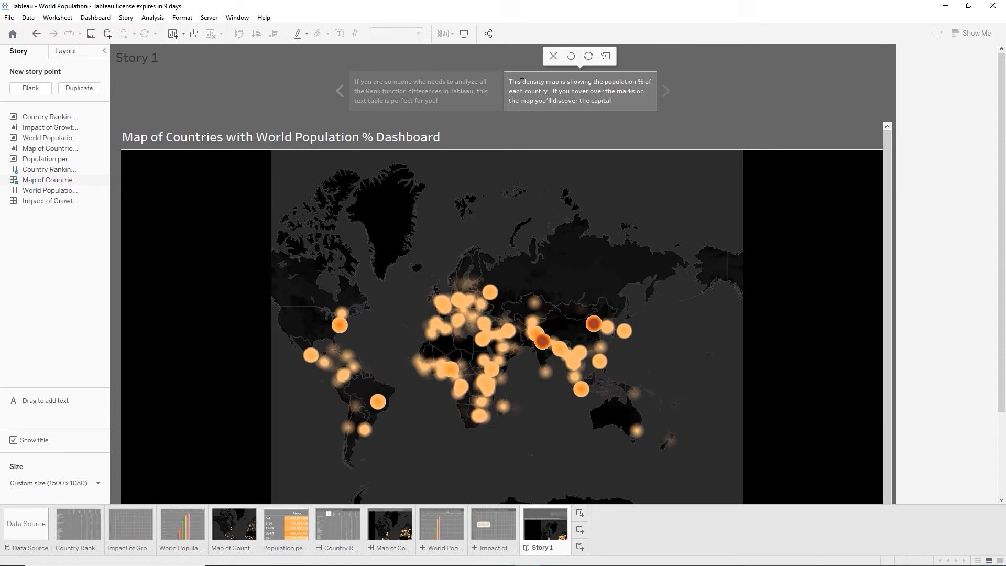
pyautogui.write(' city of each country as well!')
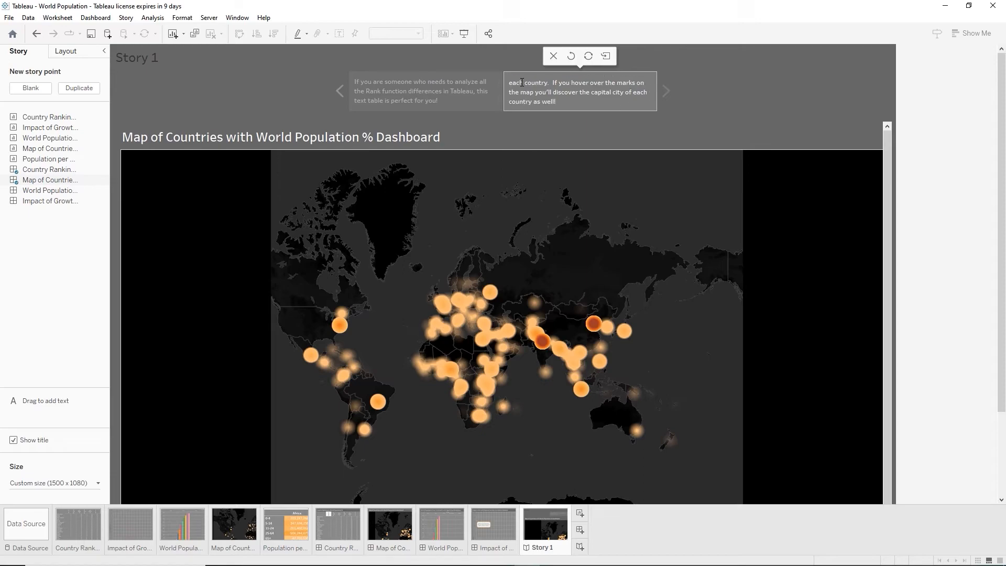
pyautogui.click(659, 144)
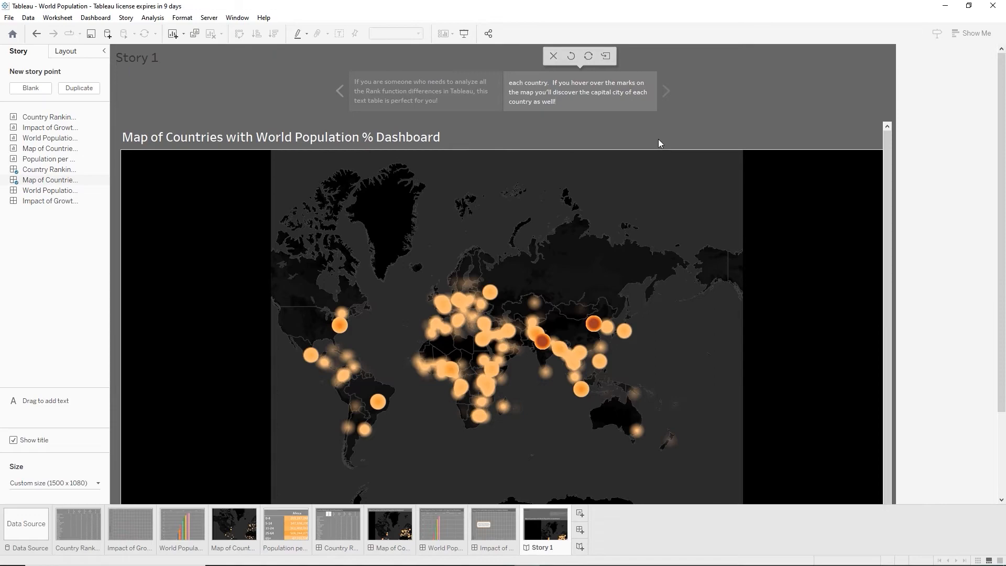
# Add a blank third story point and place the World Population % by Continents with Age-Group Breakdown dashboard in it
pyautogui.click(40, 91)
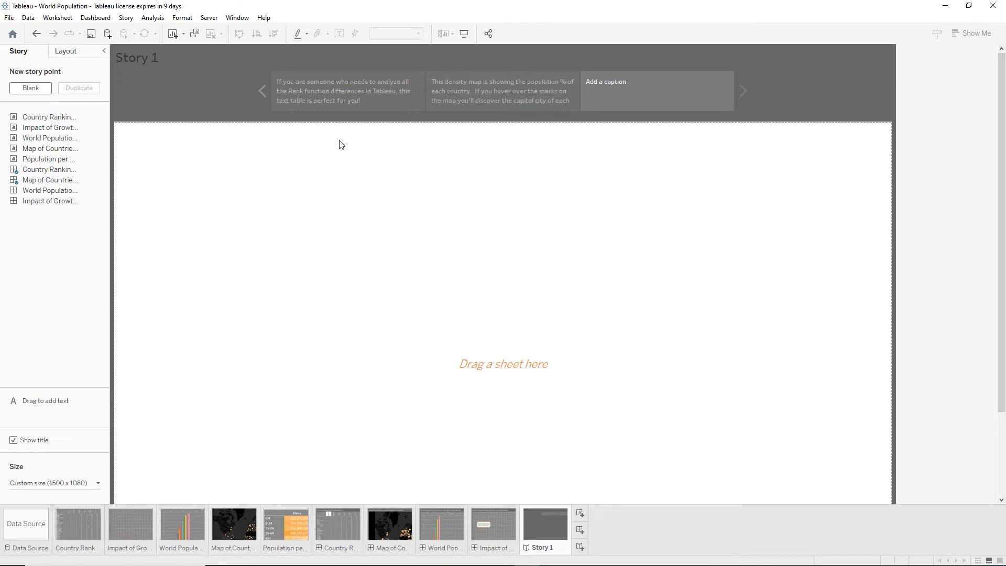
pyautogui.moveTo(49, 194)
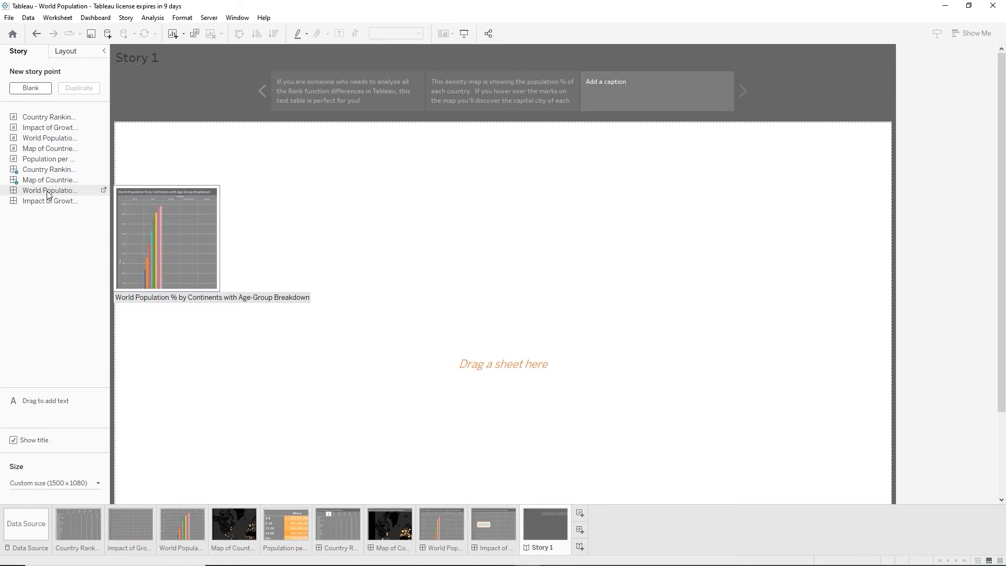
pyautogui.moveTo(46, 191); pyautogui.dragTo(266, 212)
pyautogui.moveTo(389, 237); pyautogui.dragTo(389, 237)
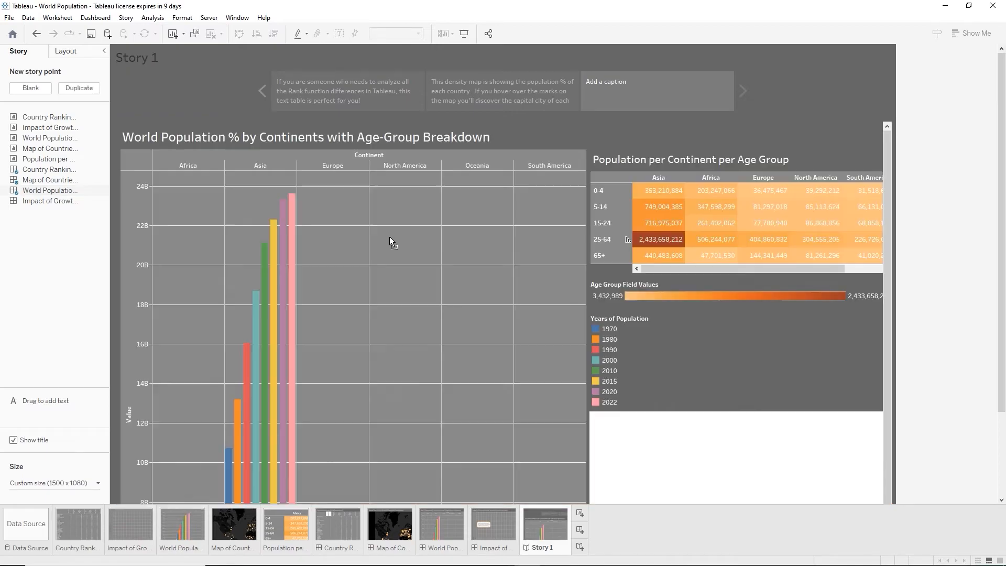
# Caption the third story point, covering each continent's population %, the highlight table's age group breakdown, and the data having only six continents
pyautogui.click(627, 83)
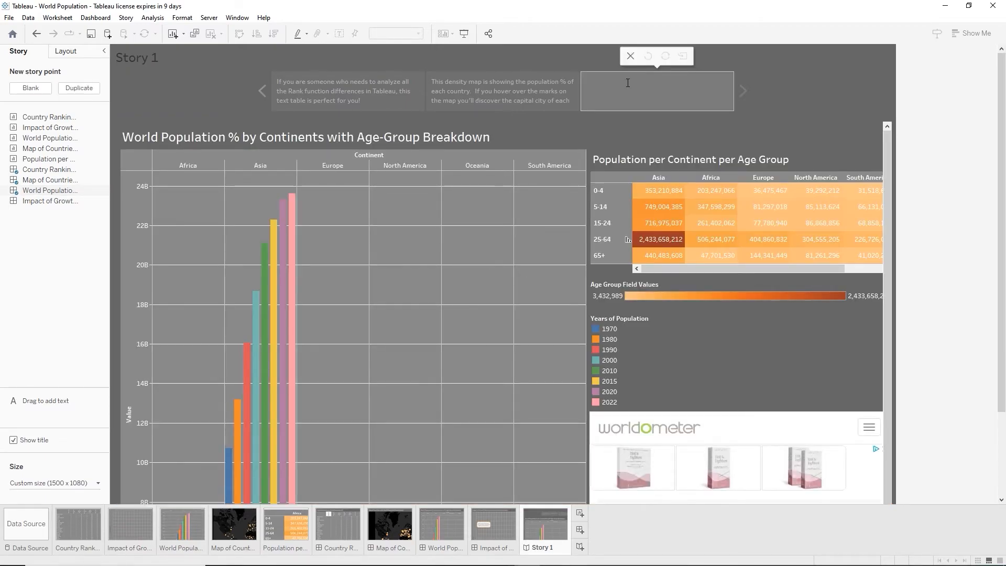
pyautogui.write('This graph shows the po')
pyautogui.write('ulatio')
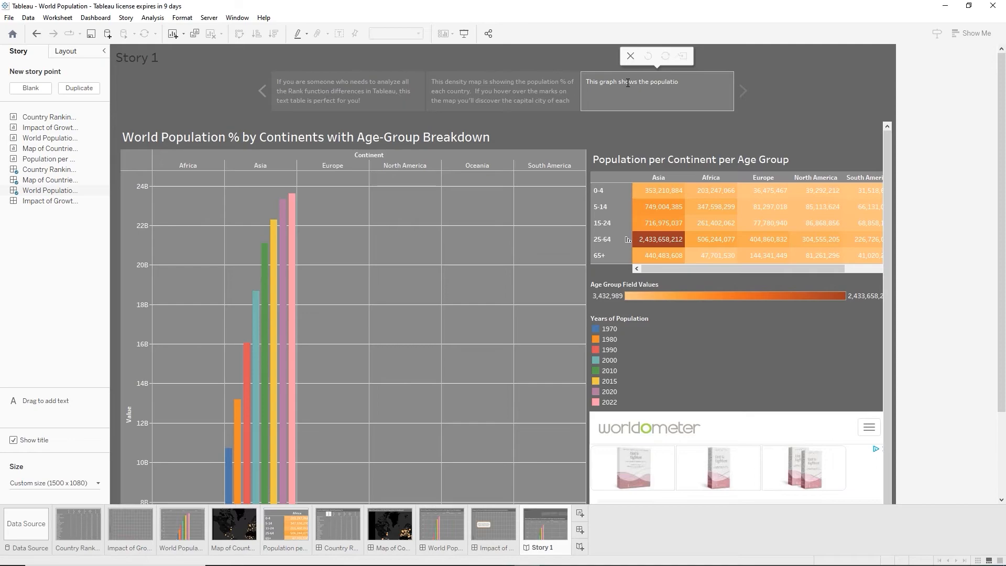
pyautogui.write('n % of each continent and you are')
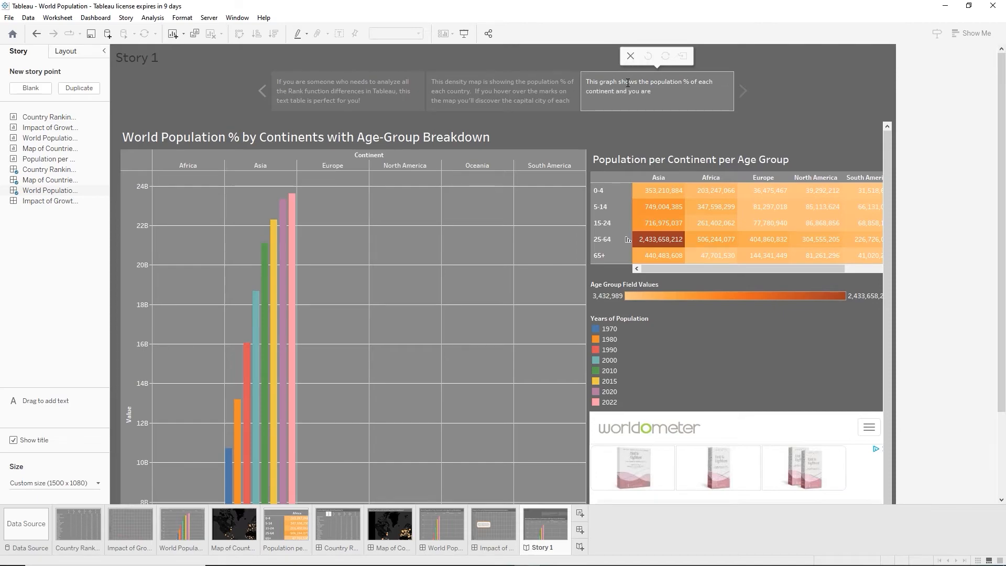
pyautogui.write(' also able to see the age group breakdown in the highlight table.  We only')
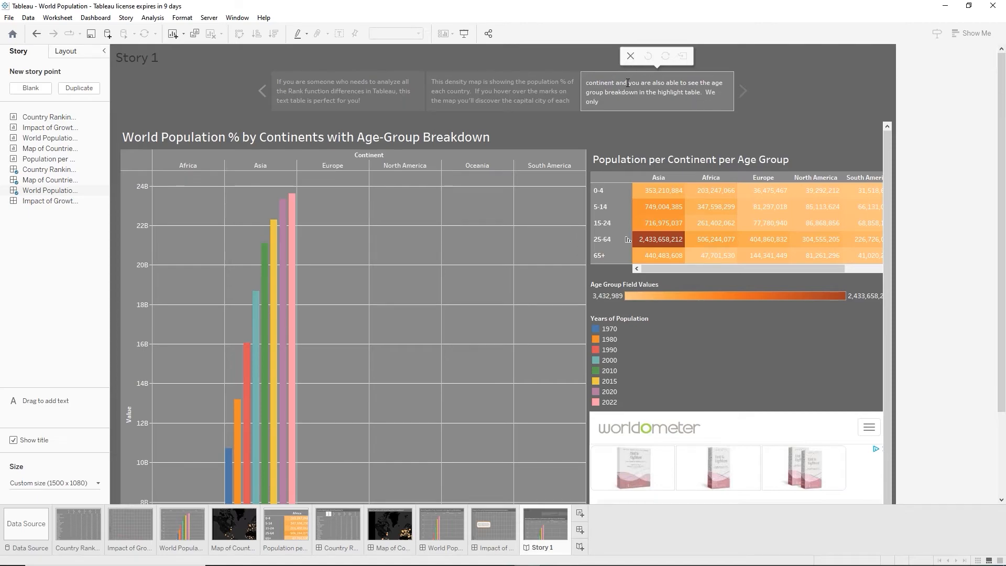
pyautogui.write(' have six continents in our data')
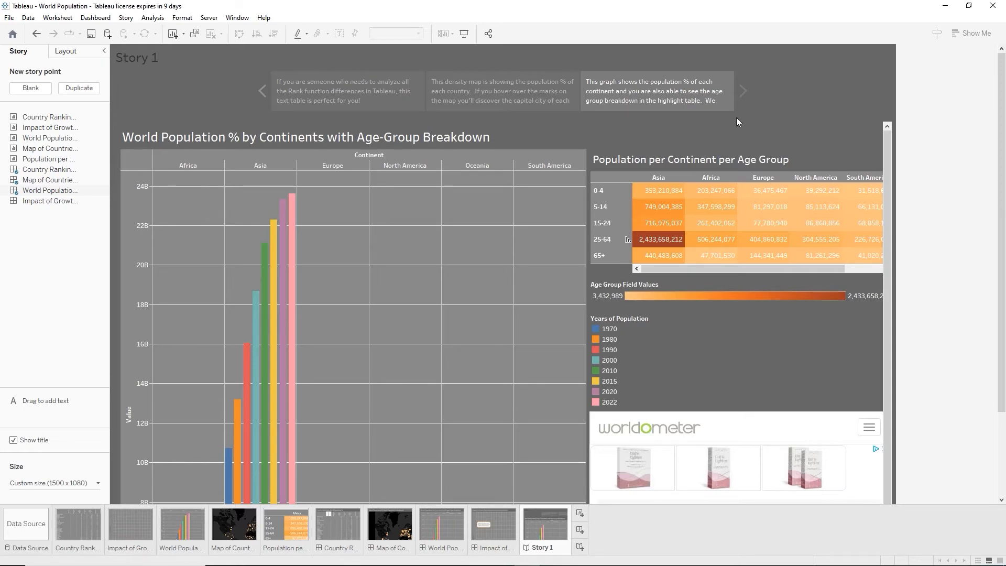
pyautogui.moveTo(723, 106)
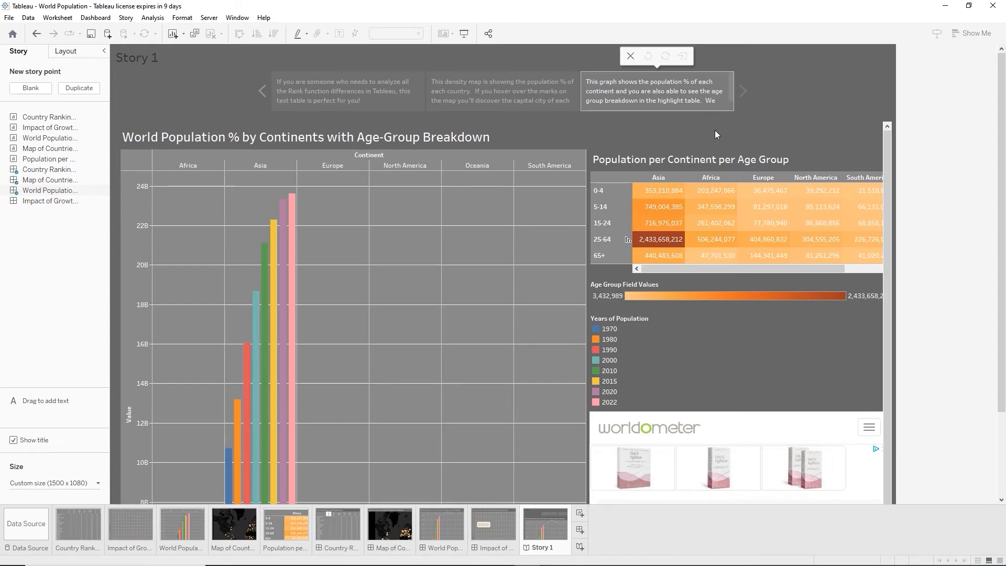
# Rename the story sheet as Our World Population Analysis
pyautogui.doubleClick(540, 549)
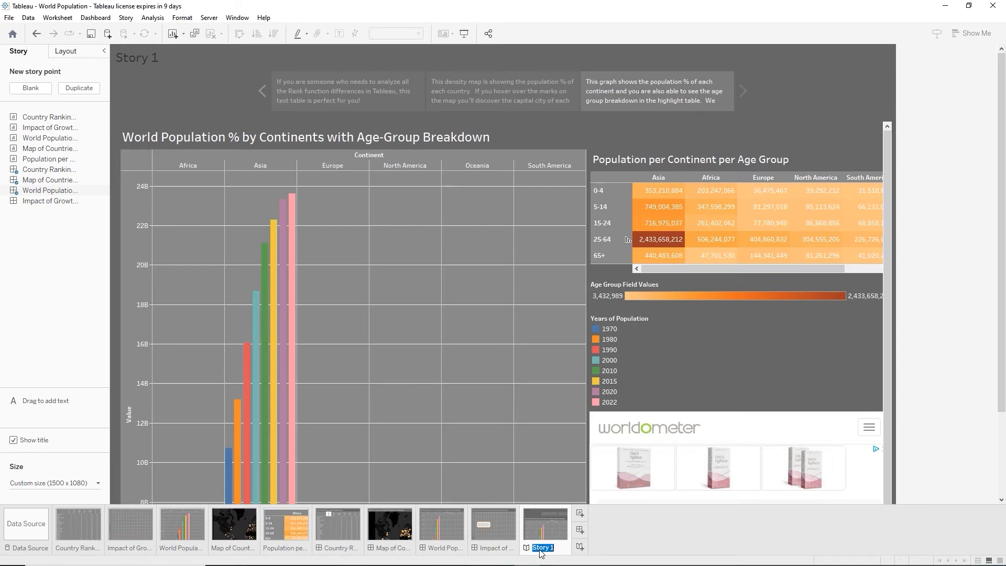
pyautogui.write('OUr Wor')
pyautogui.press('BackSpace')
pyautogui.press('BackSpace')
pyautogui.press('BackSpace')
pyautogui.press('BackSpace')
pyautogui.press('BackSpace')
pyautogui.press('BackSpace')
pyautogui.write('ur World POpulation Anay')
pyautogui.press('BackSpace')
pyautogui.write('lysis')
pyautogui.press('Return')
# Format the story's title text as white and bold
pyautogui.doubleClick(144, 62)
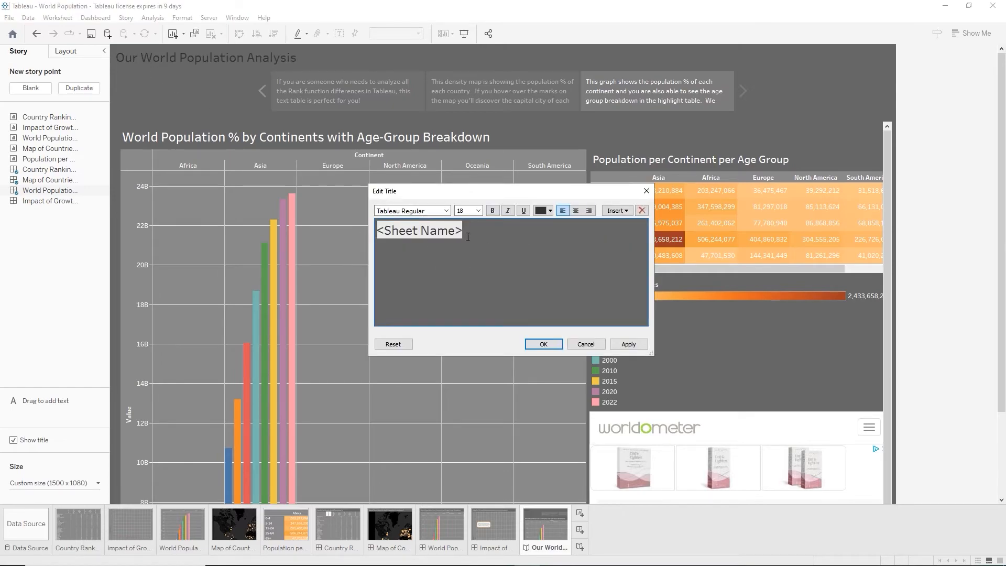
pyautogui.click(550, 211)
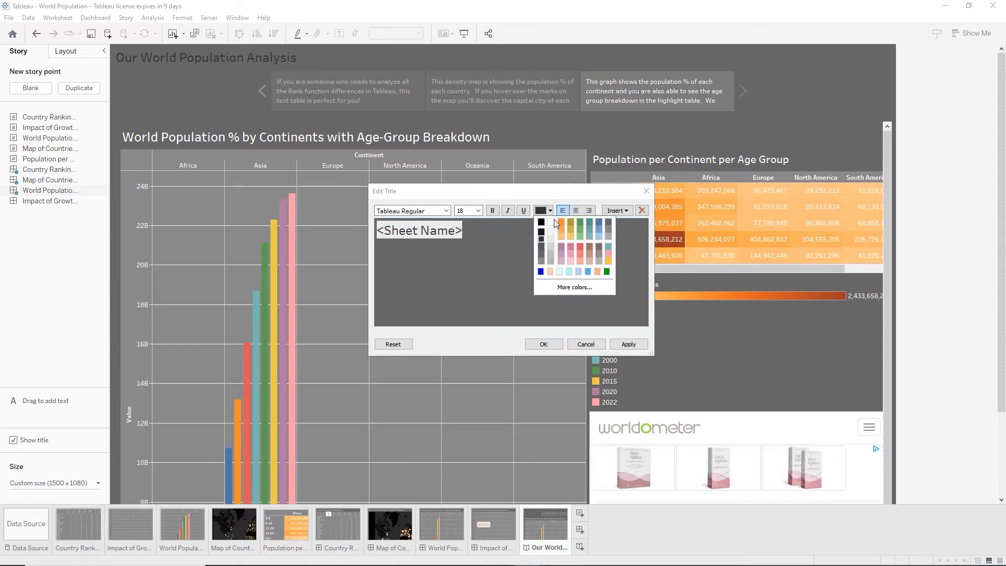
pyautogui.click(550, 222)
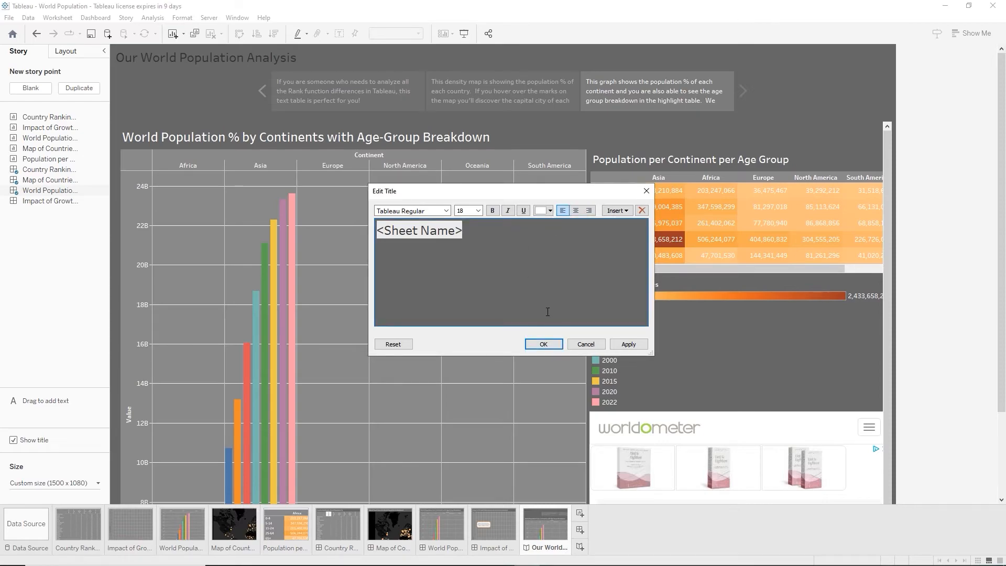
pyautogui.click(492, 210)
pyautogui.click(544, 343)
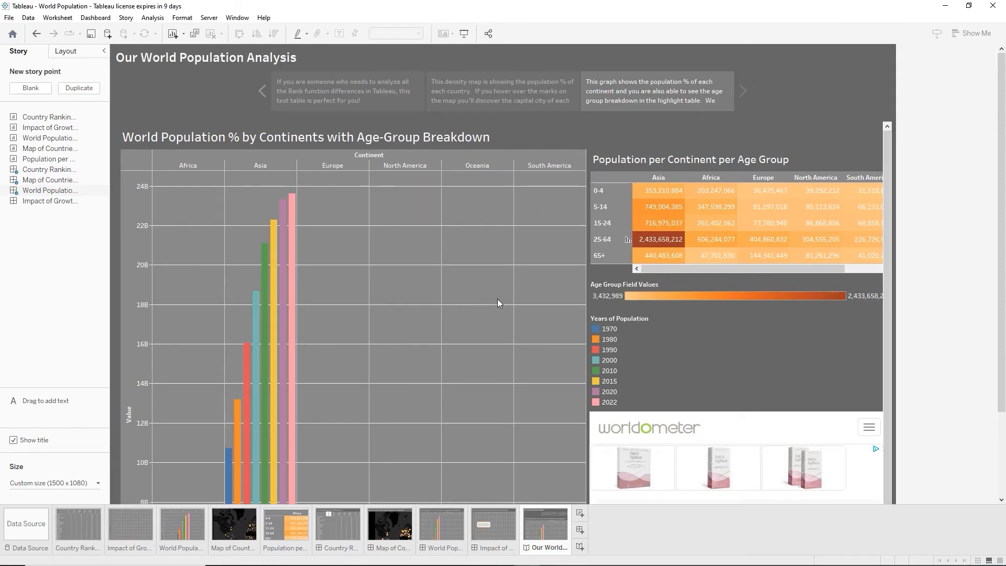
# Go through the three story points and widen their caption boxes so the full captions fit
pyautogui.moveTo(732, 195)
pyautogui.click(360, 92)
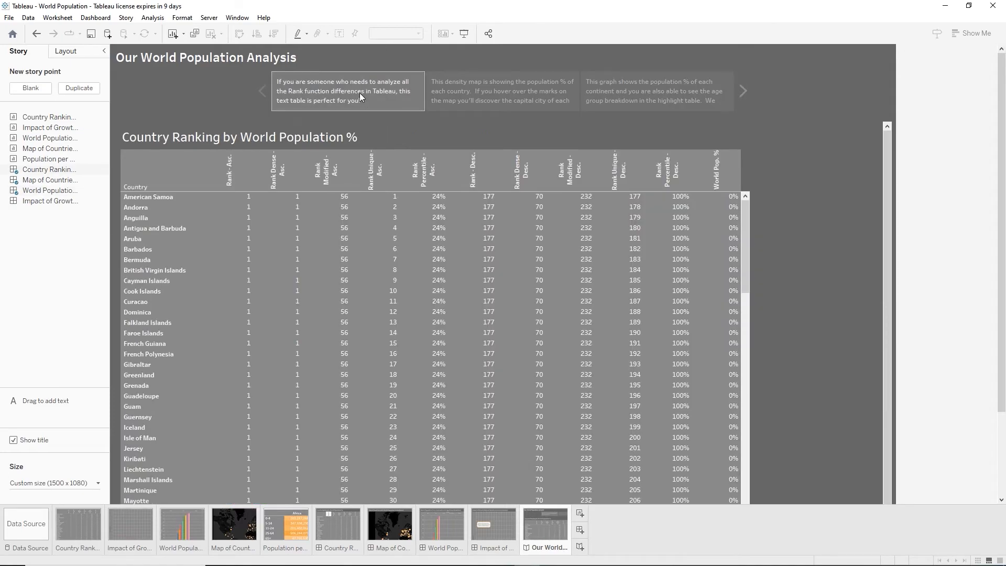
pyautogui.click(481, 92)
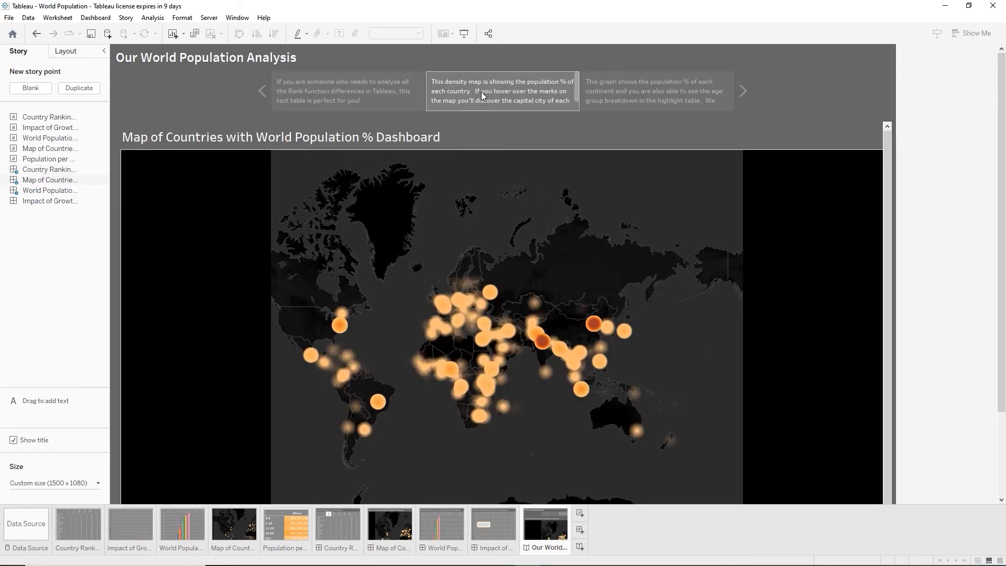
pyautogui.click(631, 90)
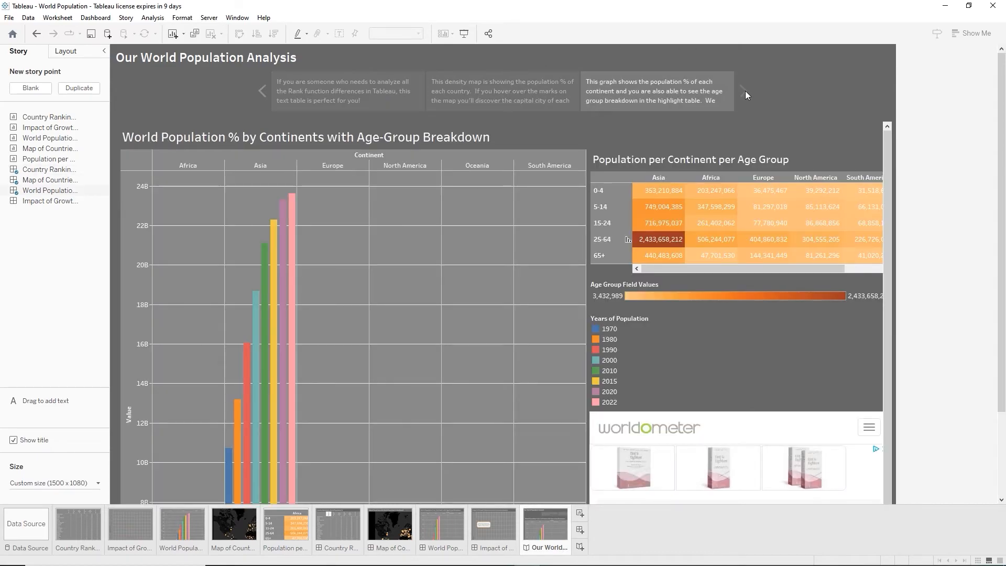
pyautogui.click(259, 91)
pyautogui.click(258, 94)
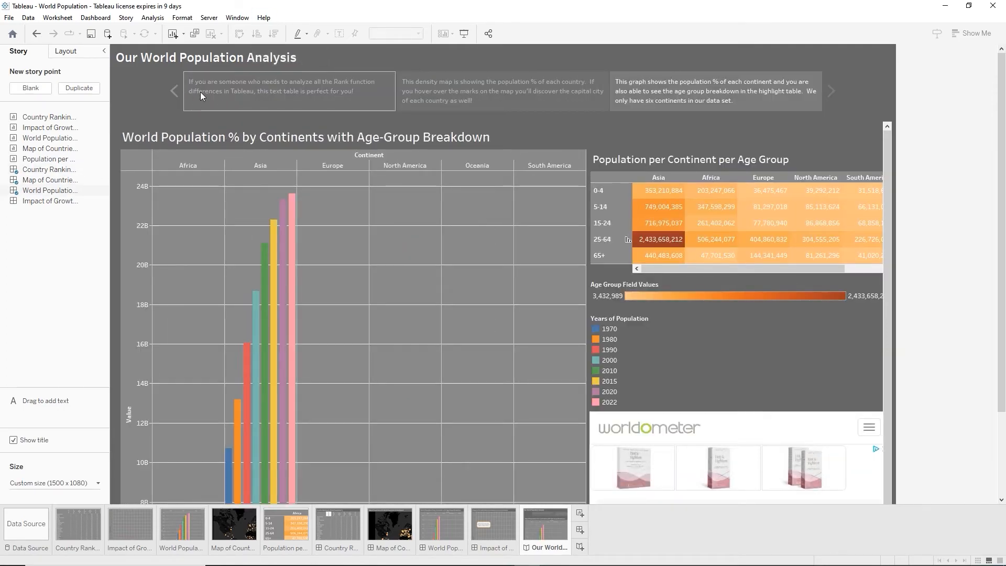
pyautogui.moveTo(319, 102)
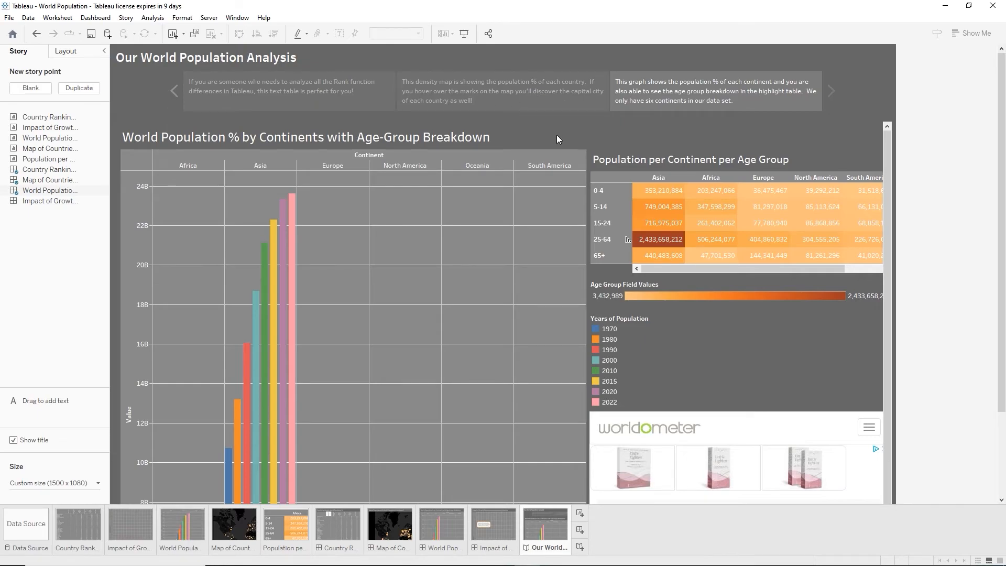
# Save and close the World Population workbook, and remove it from the recently opened workbooks
pyautogui.click(94, 39)
pyautogui.click(6, 20)
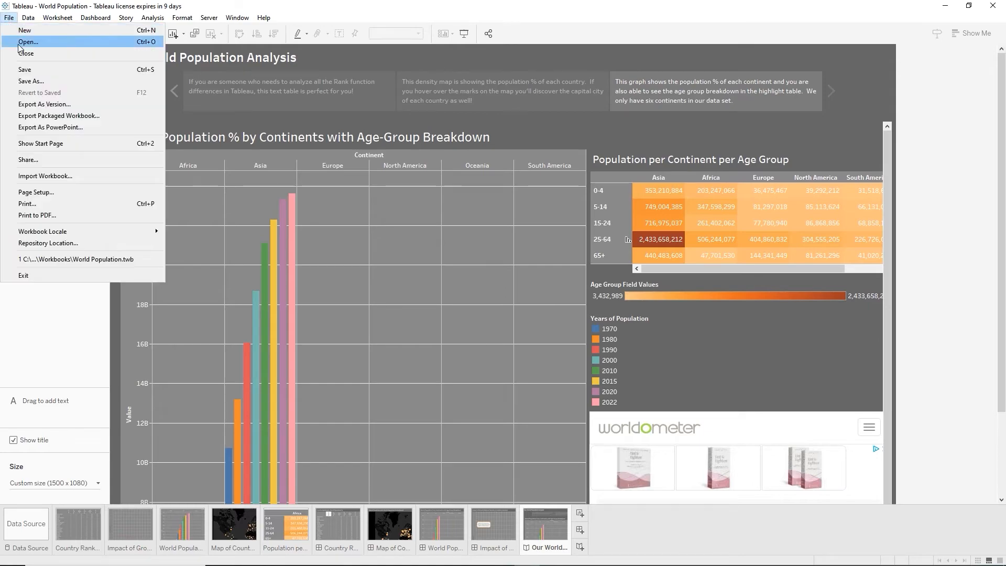
pyautogui.click(30, 62)
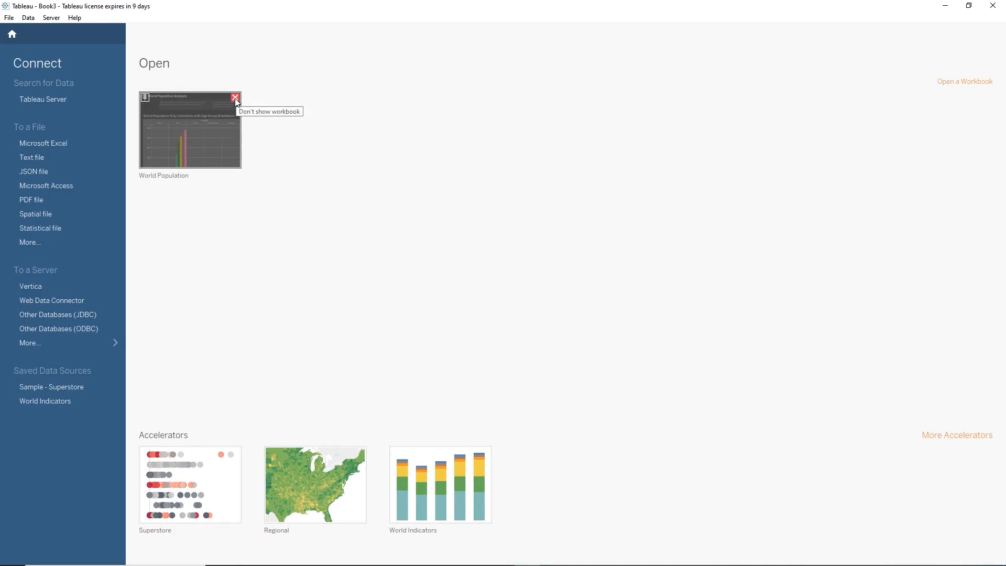
pyautogui.click(236, 98)
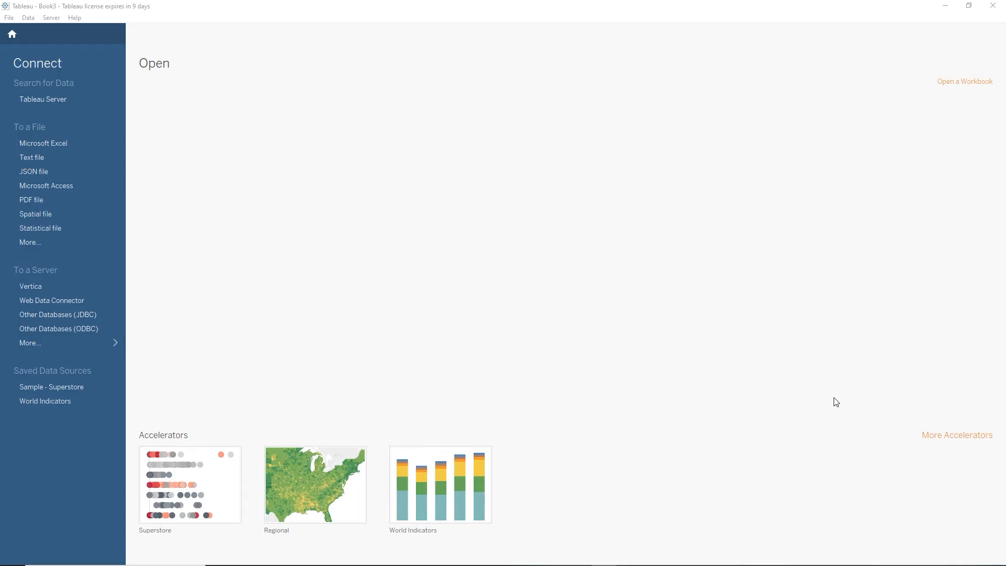
# Connect to the world_population text file, and preview the data of world_population.csv and population_by_age_group.csv
pyautogui.click(29, 158)
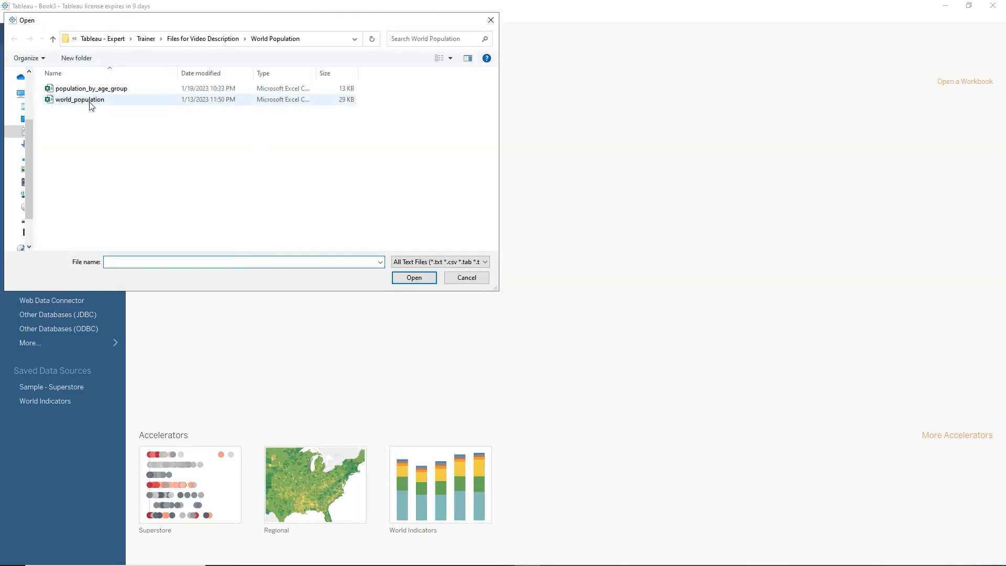
pyautogui.doubleClick(90, 101)
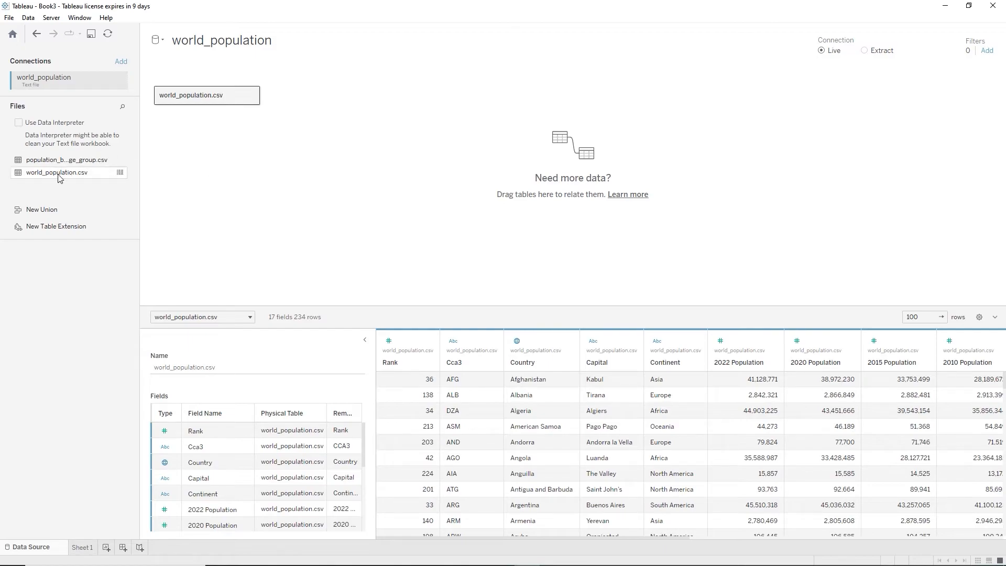
pyautogui.click(120, 173)
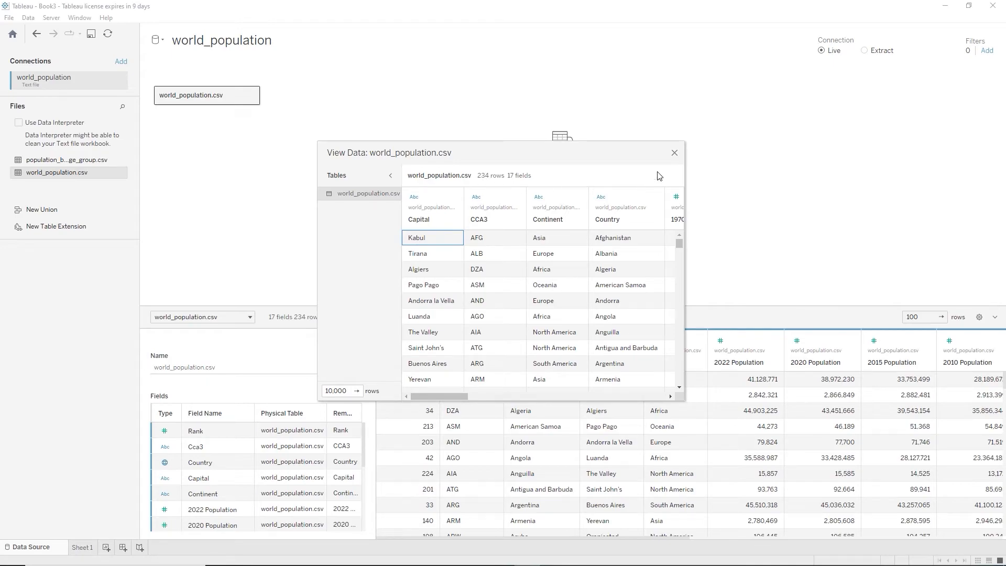
pyautogui.click(675, 153)
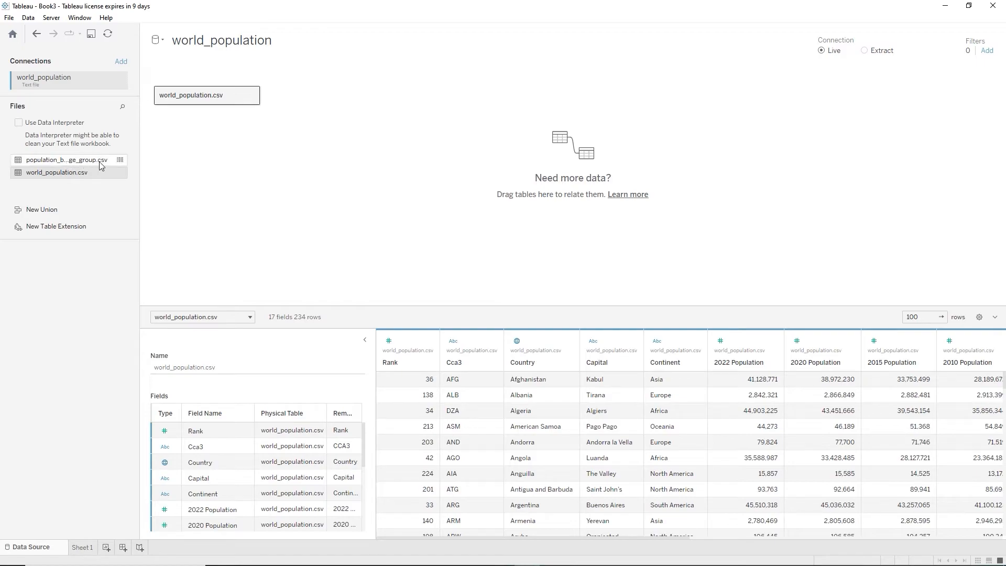
pyautogui.click(120, 160)
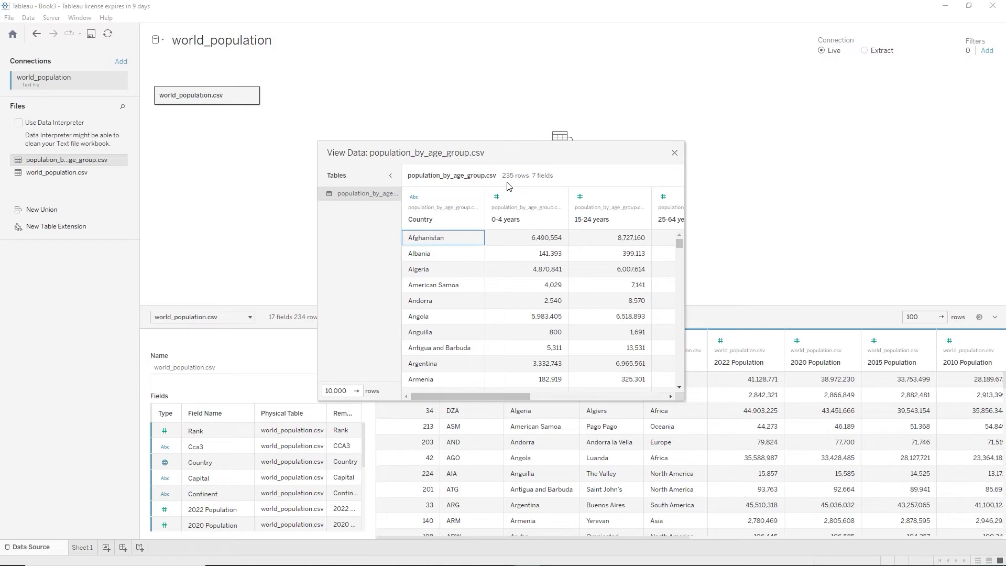
pyautogui.click(675, 153)
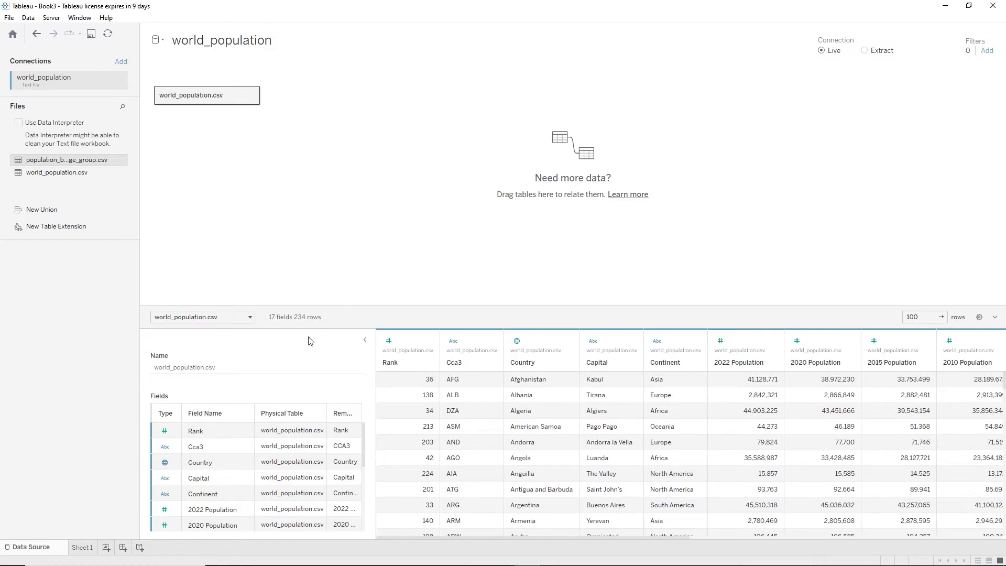
# Open the blank worksheet and rename it Row Count Test
pyautogui.click(83, 550)
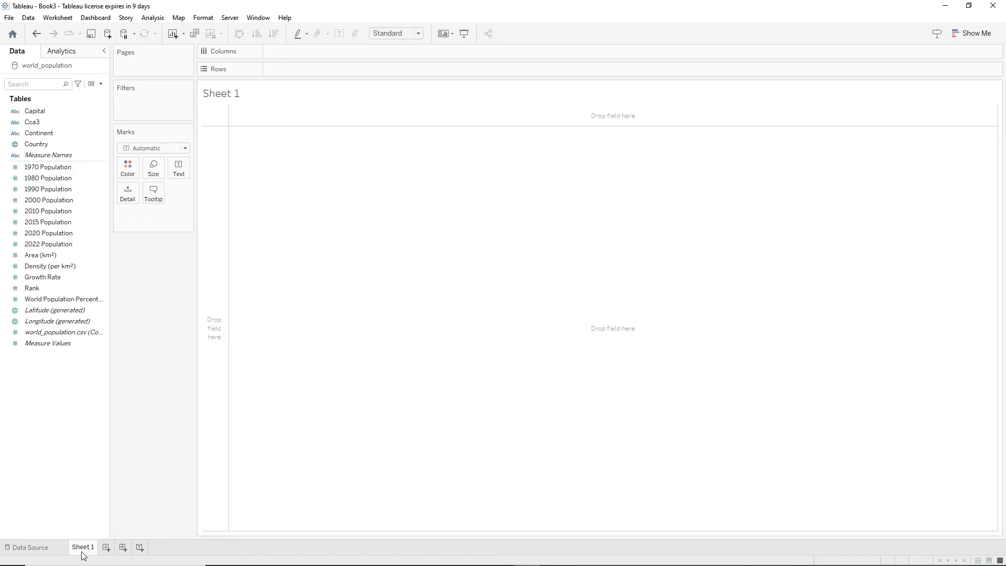
pyautogui.doubleClick(84, 550)
pyautogui.write('Row Count Test')
pyautogui.press('Return')
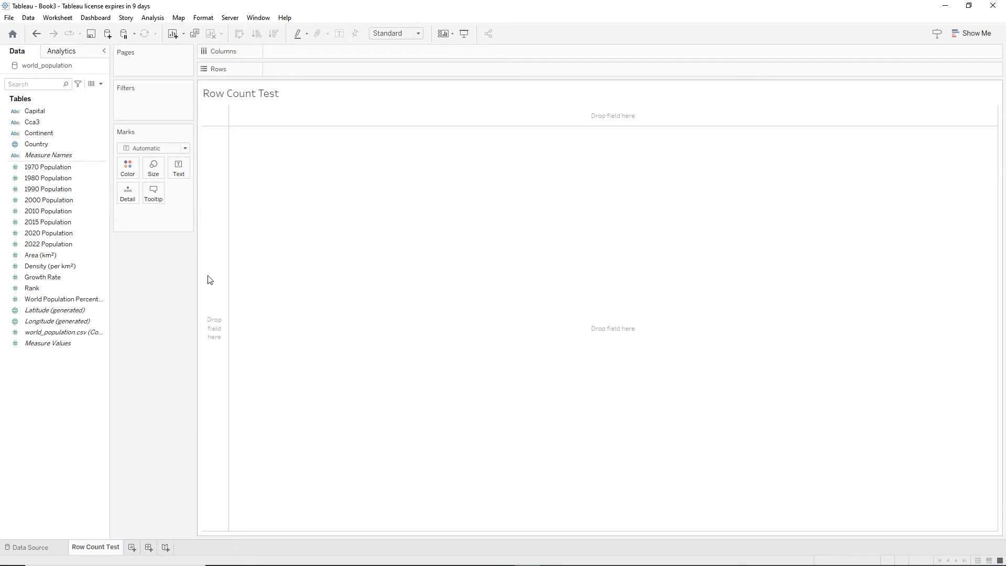
# Create a calculated field named 1 with the formula 1, and display its sum as text in the worksheet
pyautogui.click(101, 84)
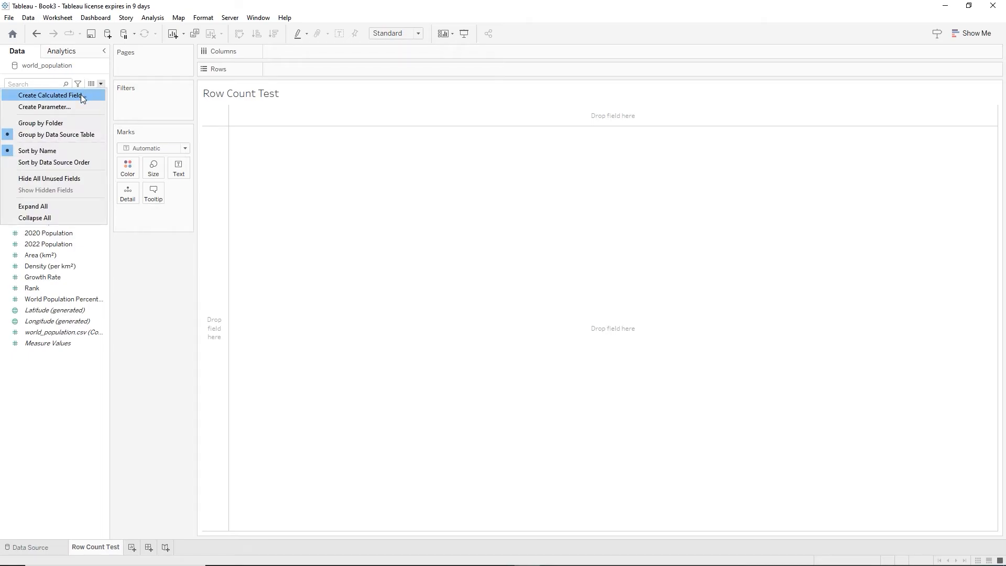
pyautogui.click(81, 94)
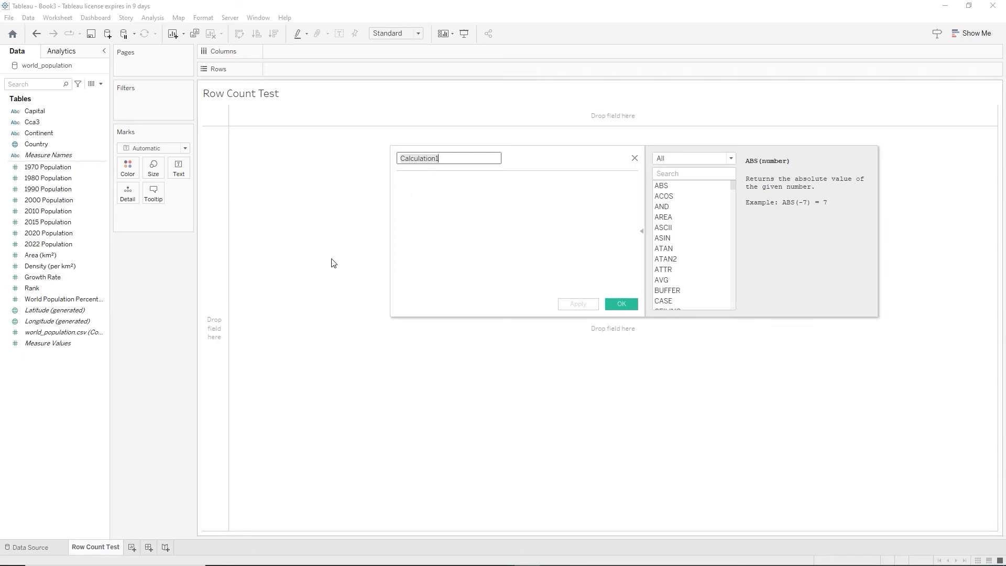
pyautogui.write('1')
pyautogui.click(403, 181)
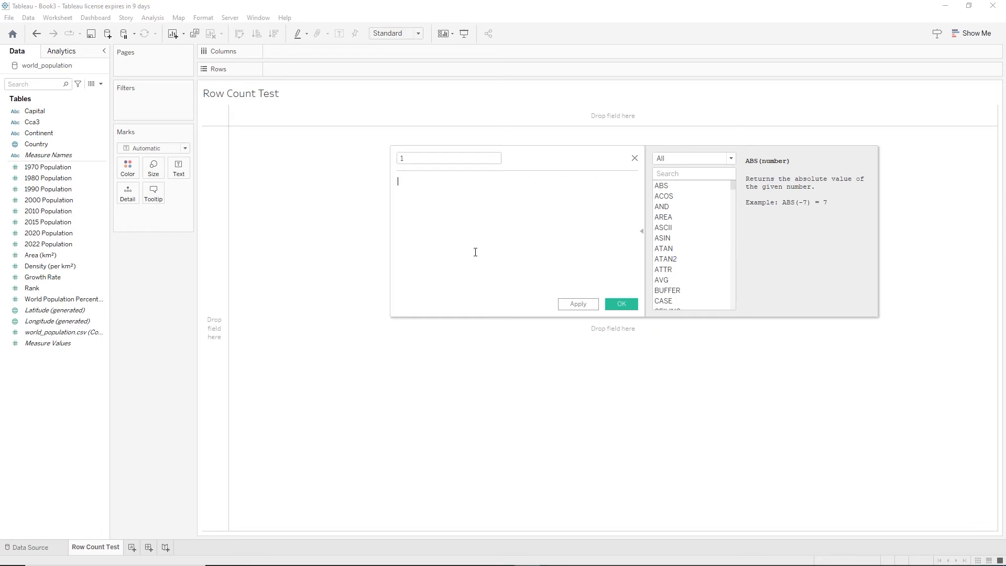
pyautogui.write('1')
pyautogui.click(633, 306)
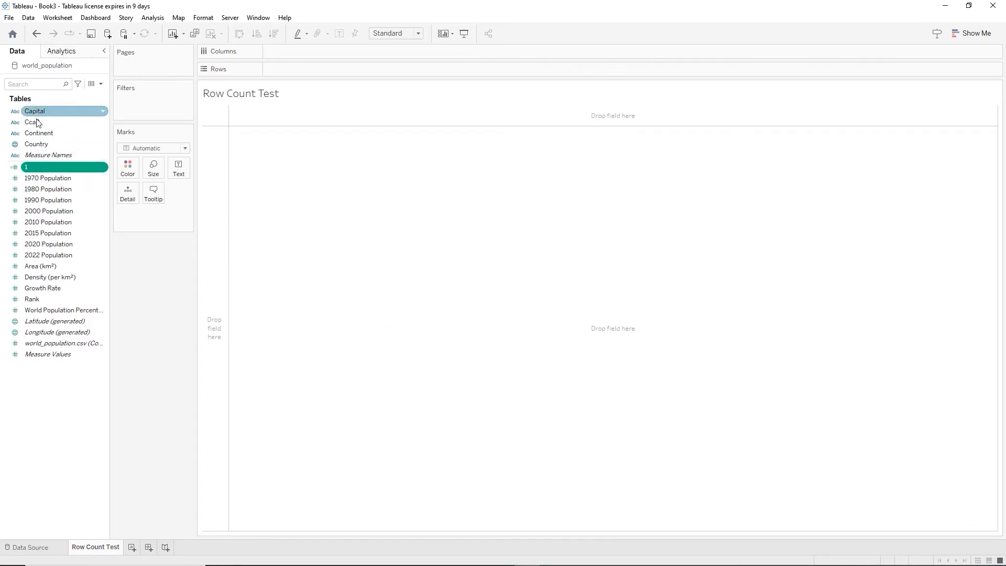
pyautogui.moveTo(36, 170); pyautogui.dragTo(179, 172)
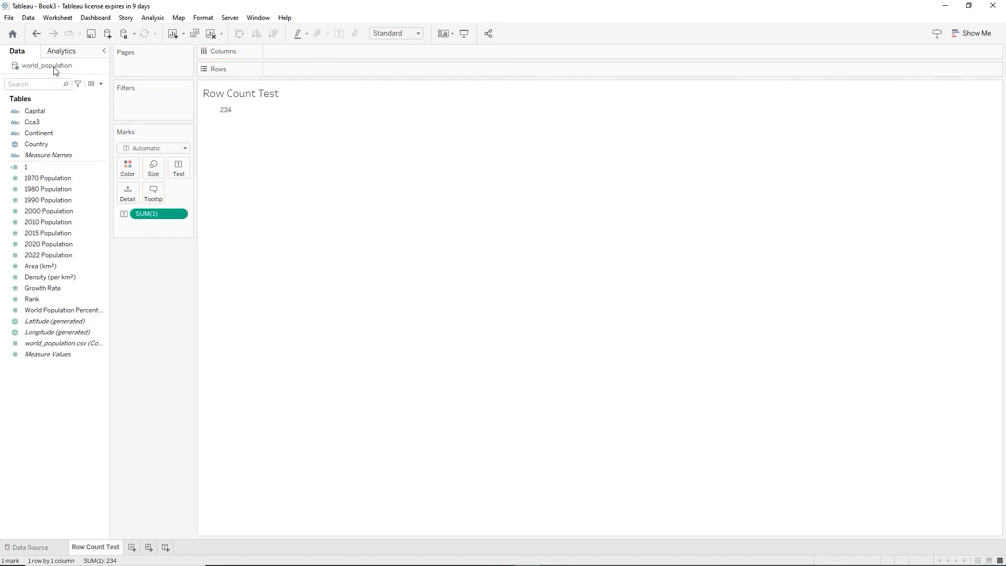
pyautogui.moveTo(222, 118)
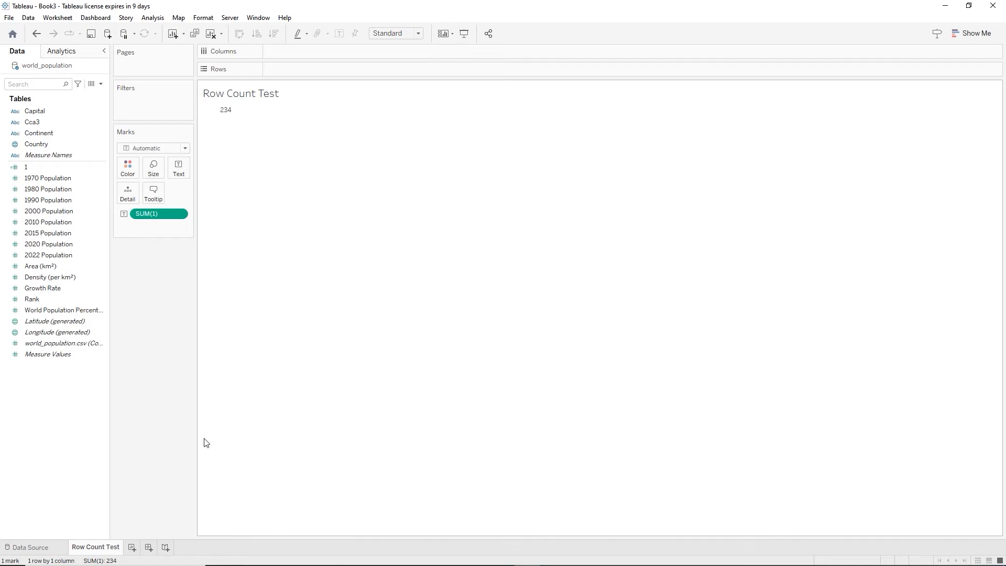
# Inner join population_by_age_group.csv to world_population.csv within the data source's table, and check the row count in the Row Count Test worksheet
pyautogui.click(31, 548)
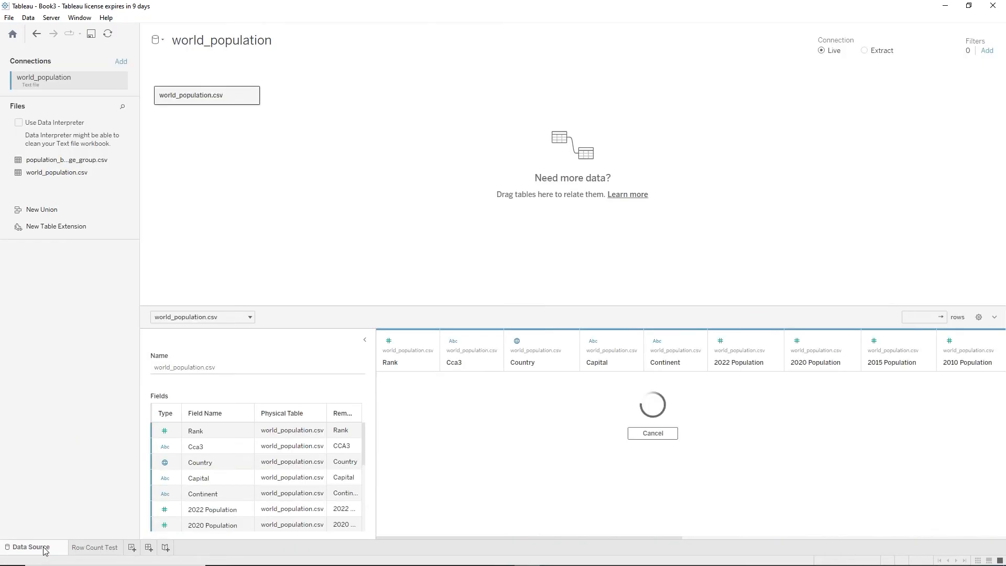
pyautogui.doubleClick(199, 96)
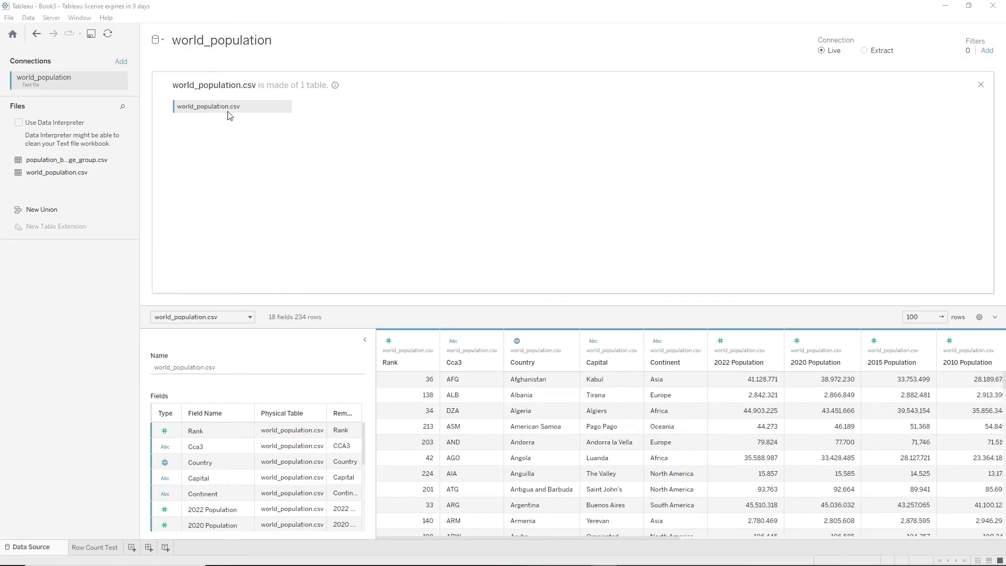
pyautogui.doubleClick(214, 107)
pyautogui.click(225, 184)
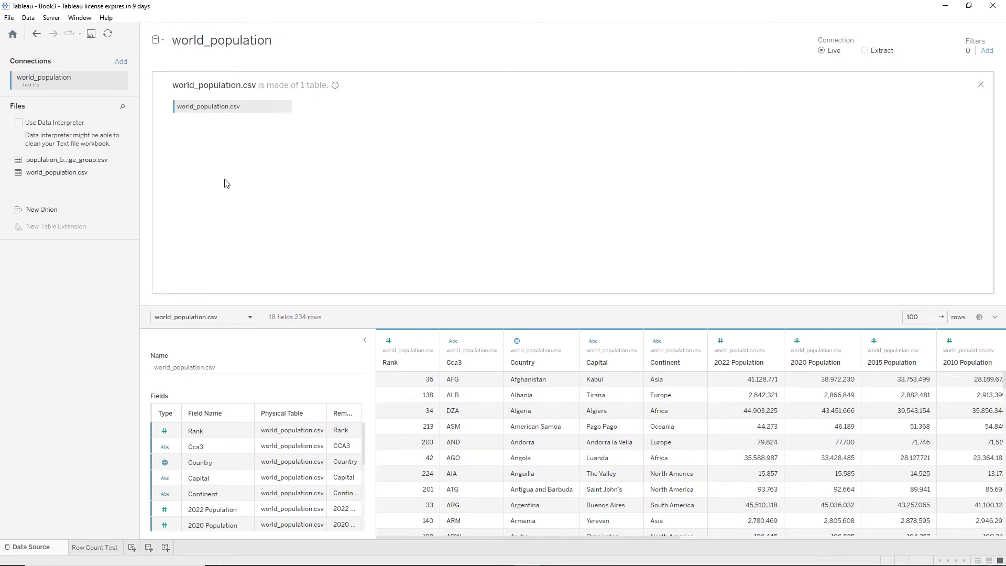
pyautogui.doubleClick(195, 107)
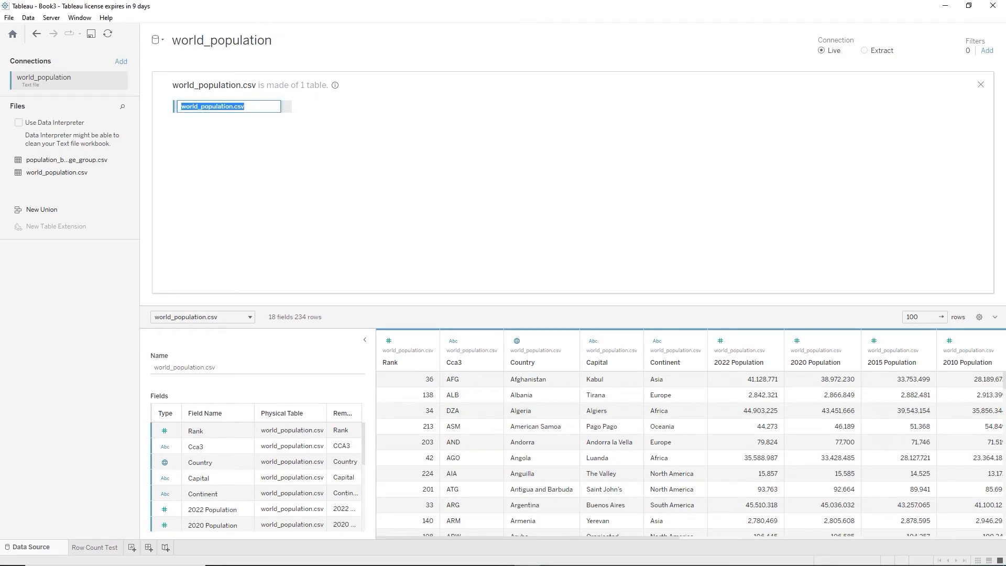
pyautogui.click(981, 85)
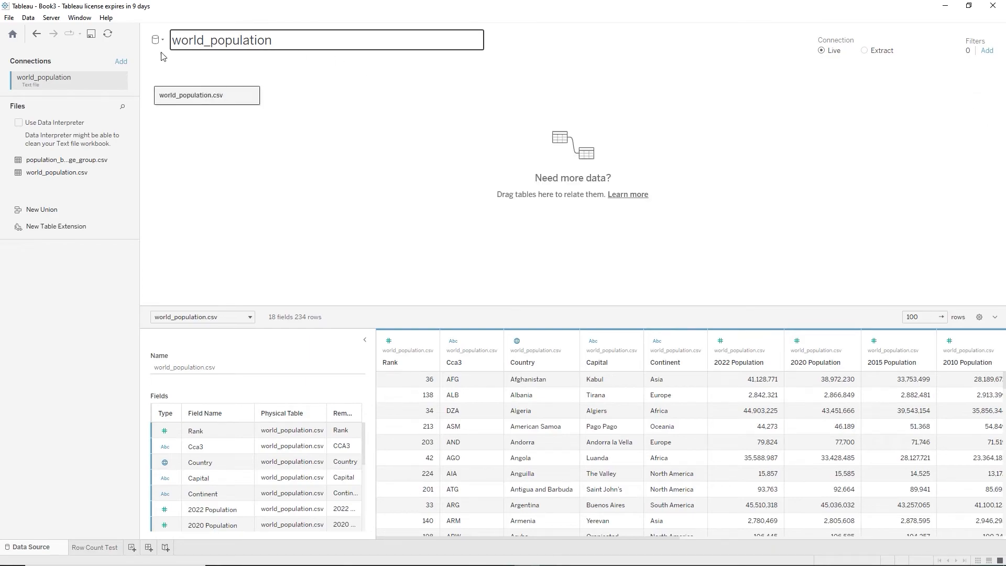
pyautogui.doubleClick(205, 97)
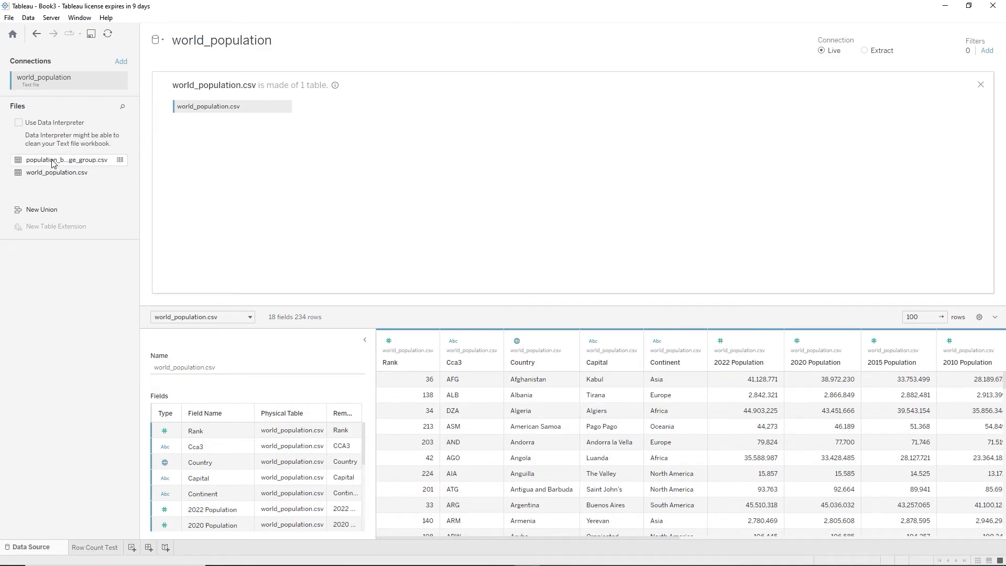
pyautogui.moveTo(53, 165); pyautogui.dragTo(359, 113)
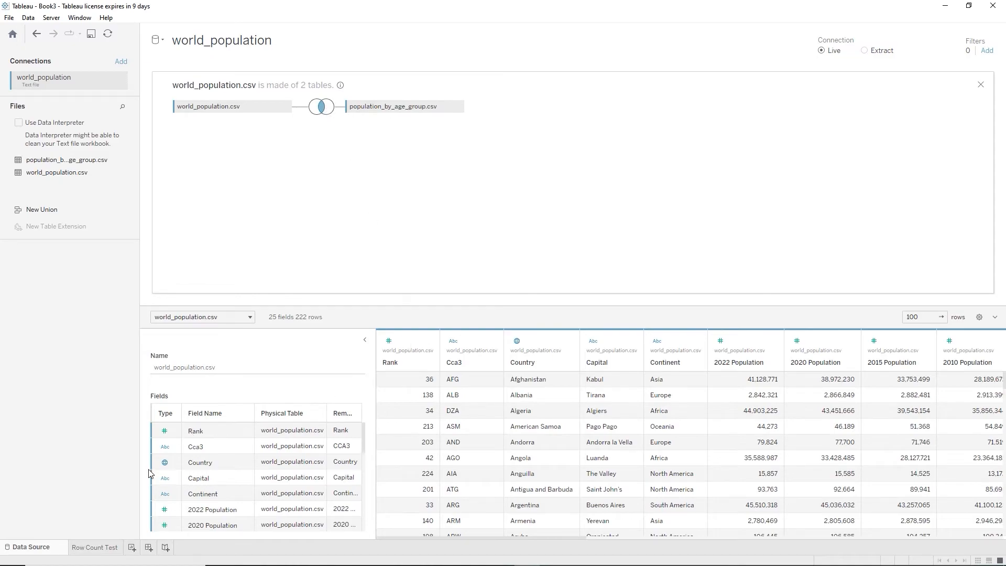
pyautogui.click(103, 548)
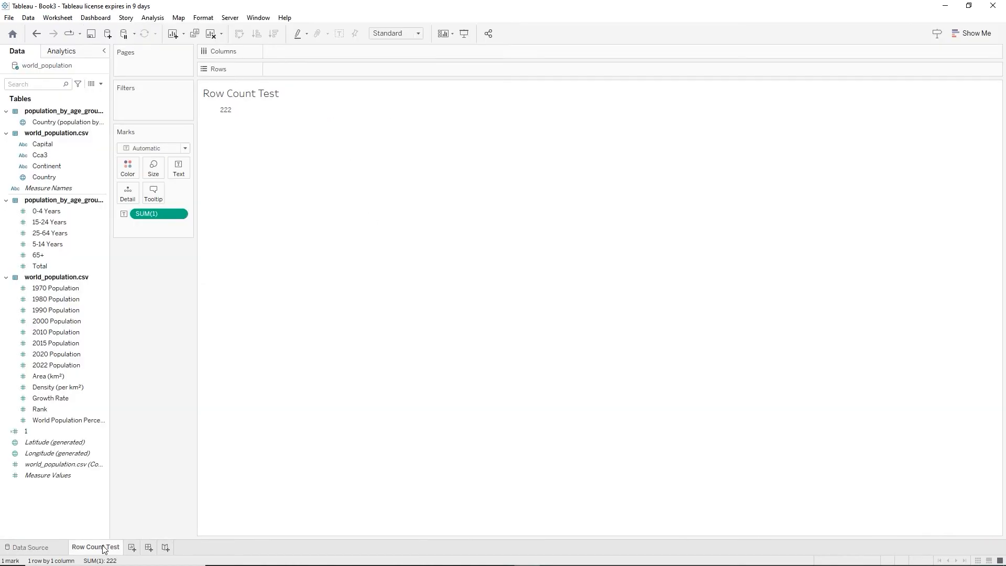
pyautogui.moveTo(225, 116)
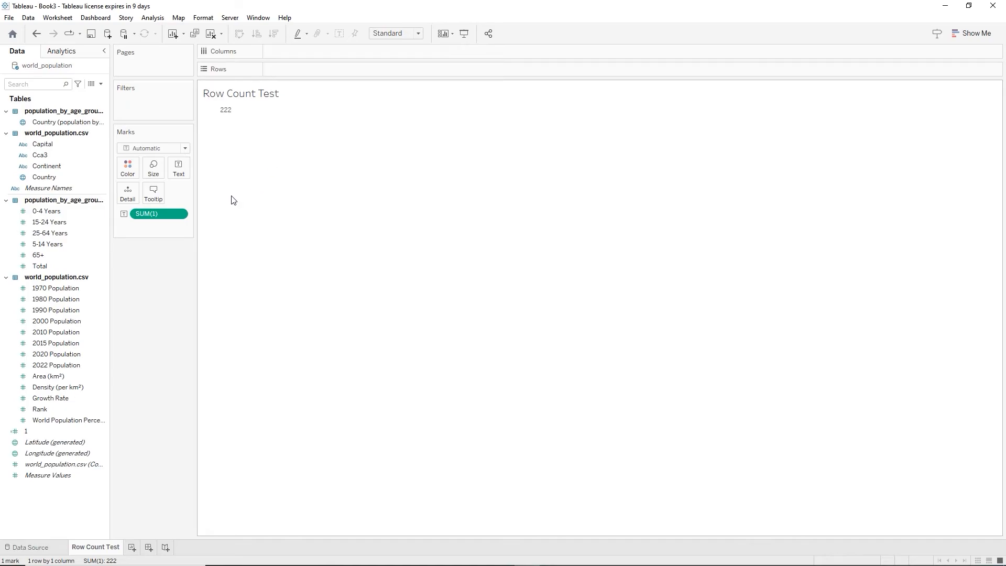
# Change the join between world_population.csv and population_by_age_group.csv to a left join and check the Row Count Test sheet
pyautogui.click(52, 547)
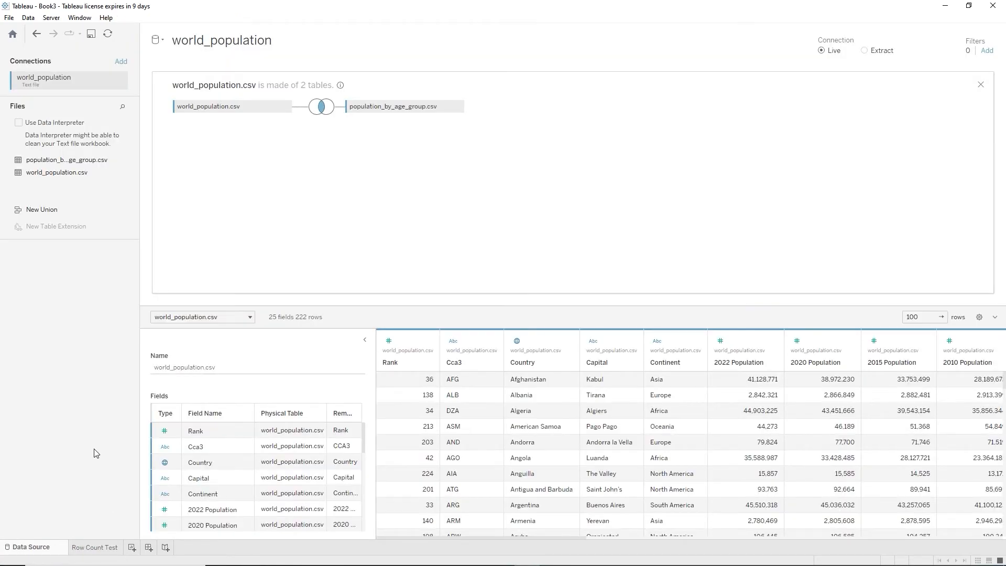
pyautogui.moveTo(321, 108)
pyautogui.click(321, 107)
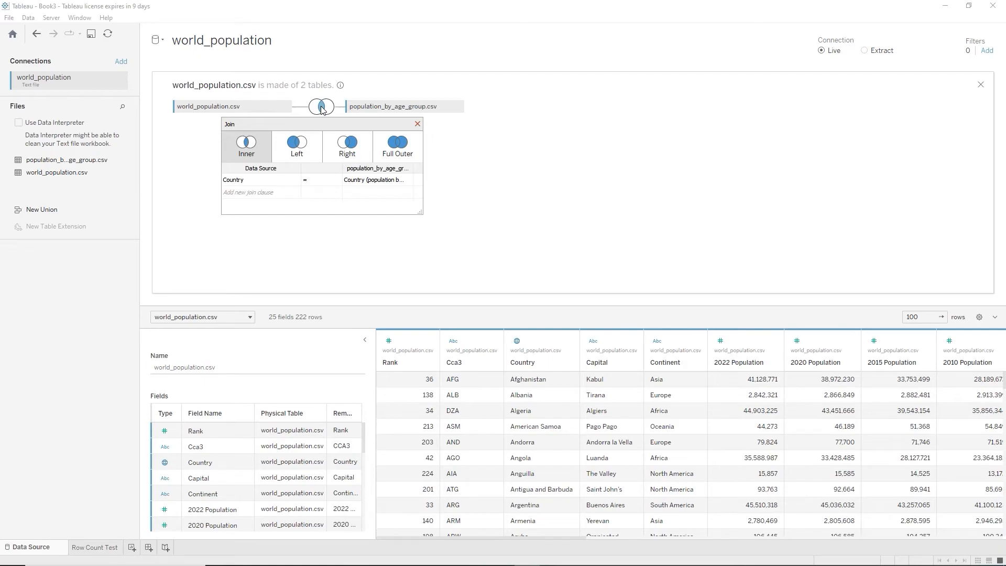
pyautogui.click(307, 150)
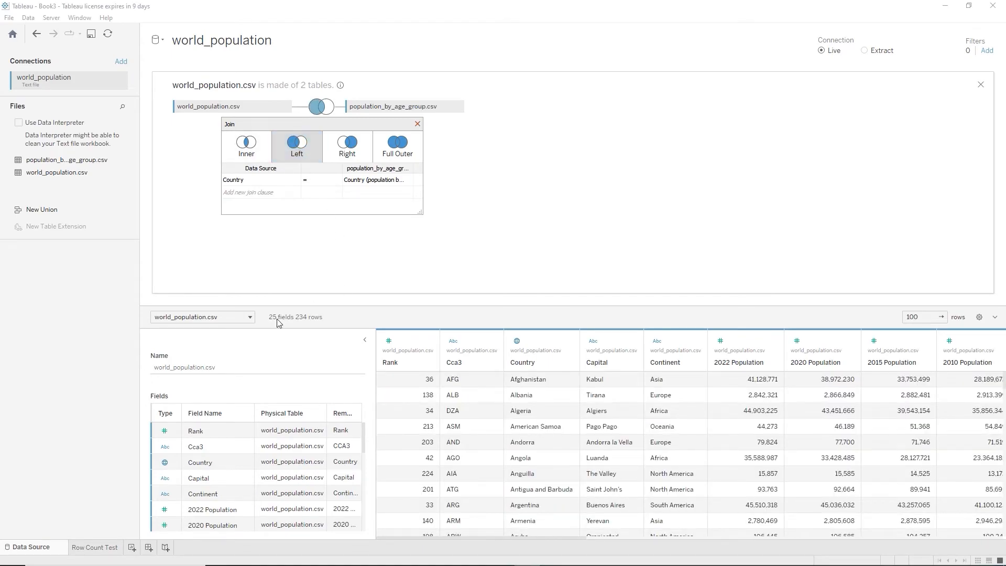
pyautogui.click(101, 551)
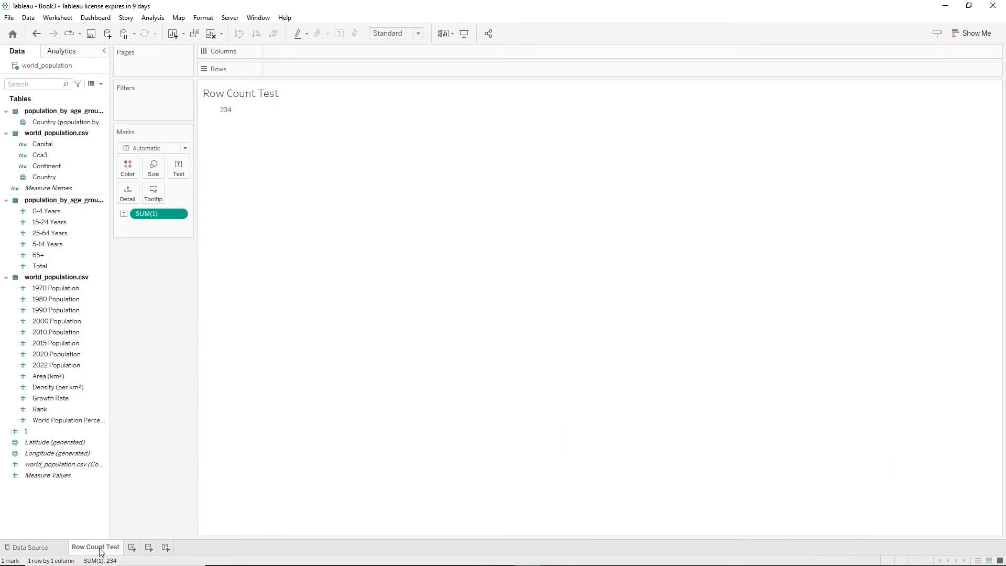
pyautogui.click(50, 550)
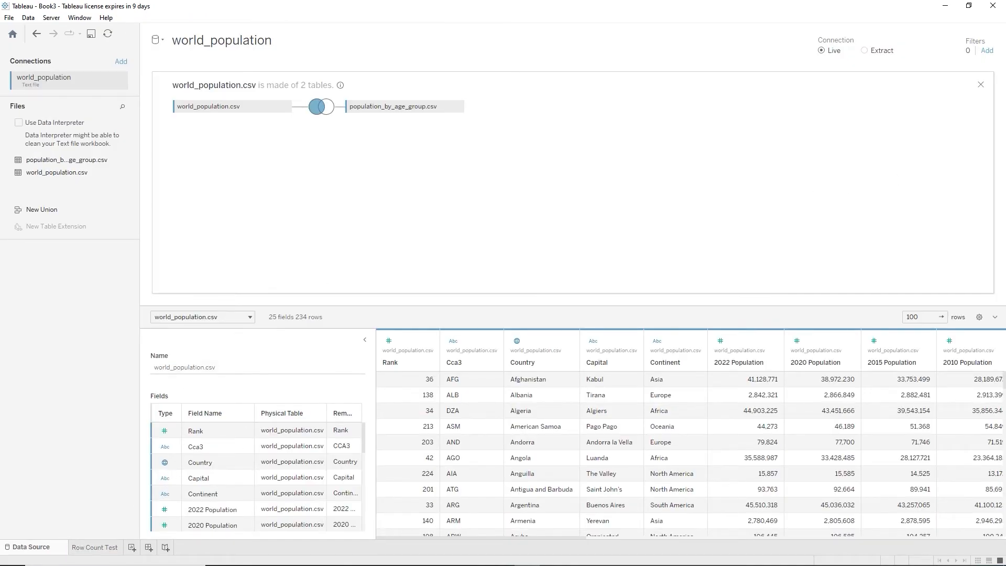
pyautogui.click(981, 85)
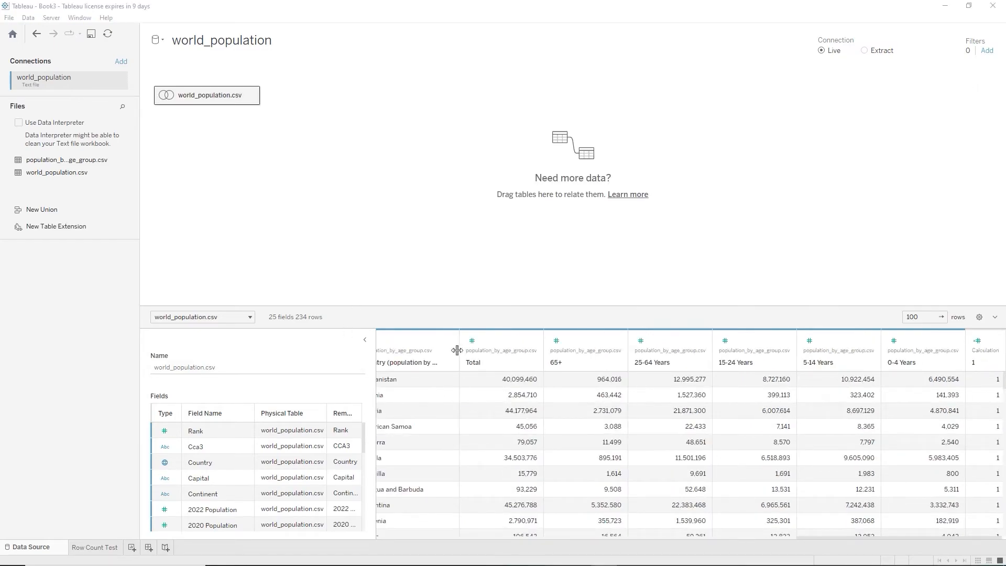
# Create a new worksheet and name it "Find Missing Values"
pyautogui.click(133, 550)
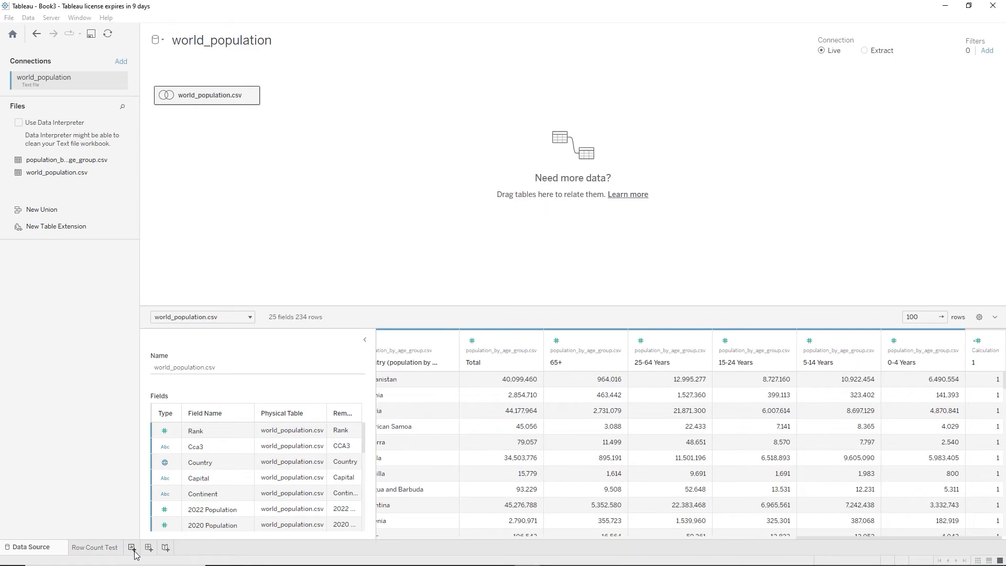
pyautogui.doubleClick(133, 548)
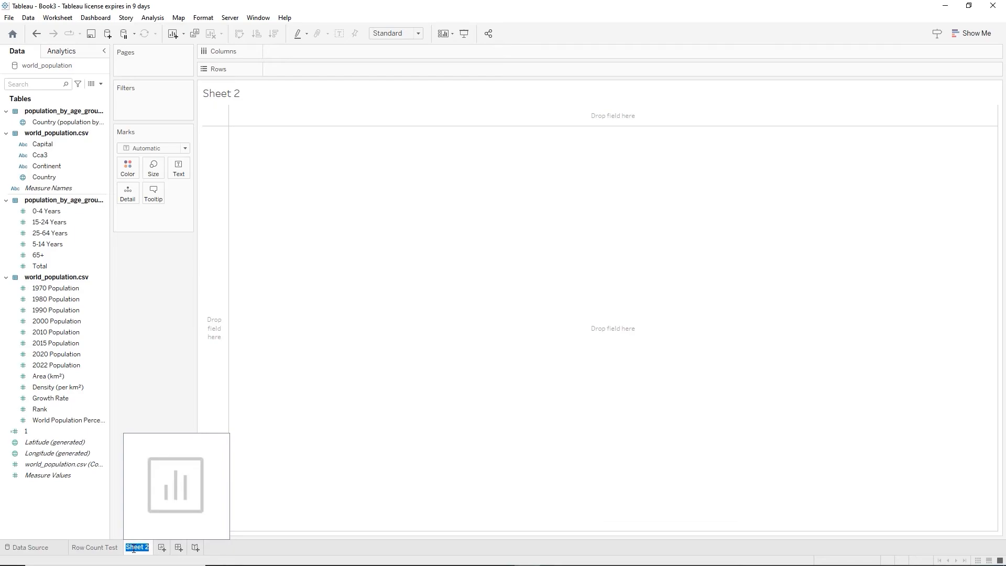
pyautogui.write('Fird Missing Values')
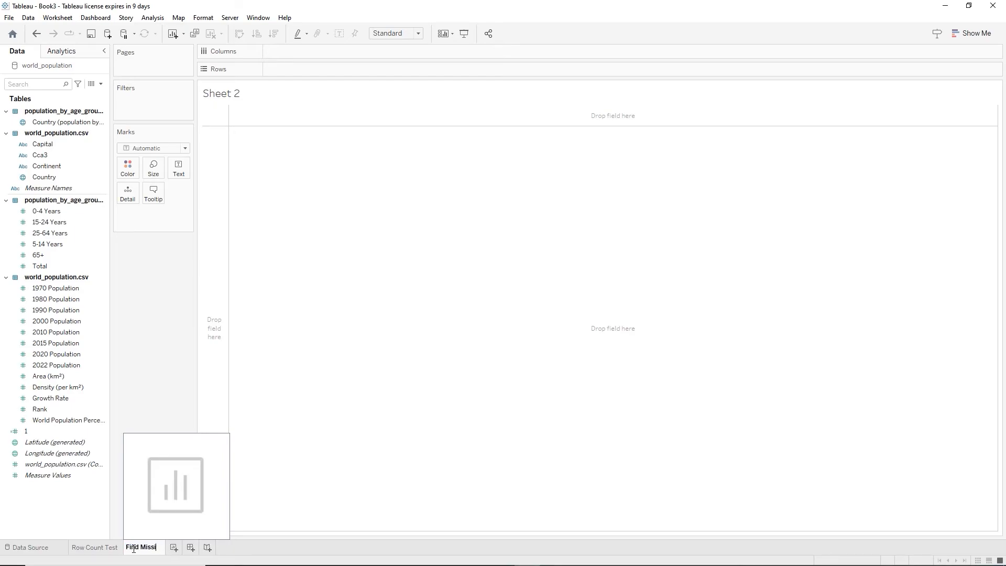
pyautogui.press('Return')
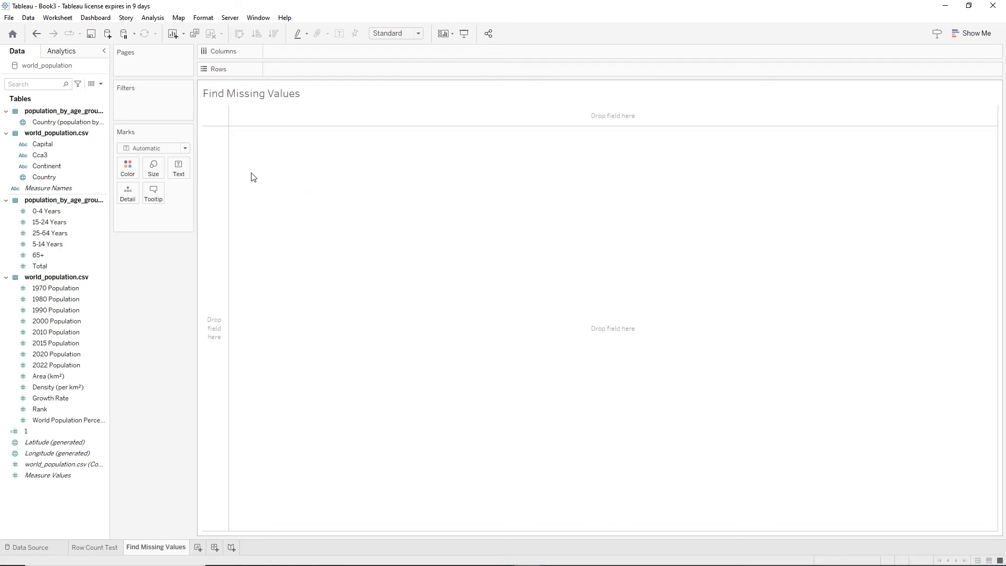
# List Country from world_population.csv beside Country from the population by age group table as row fields
pyautogui.click(45, 178)
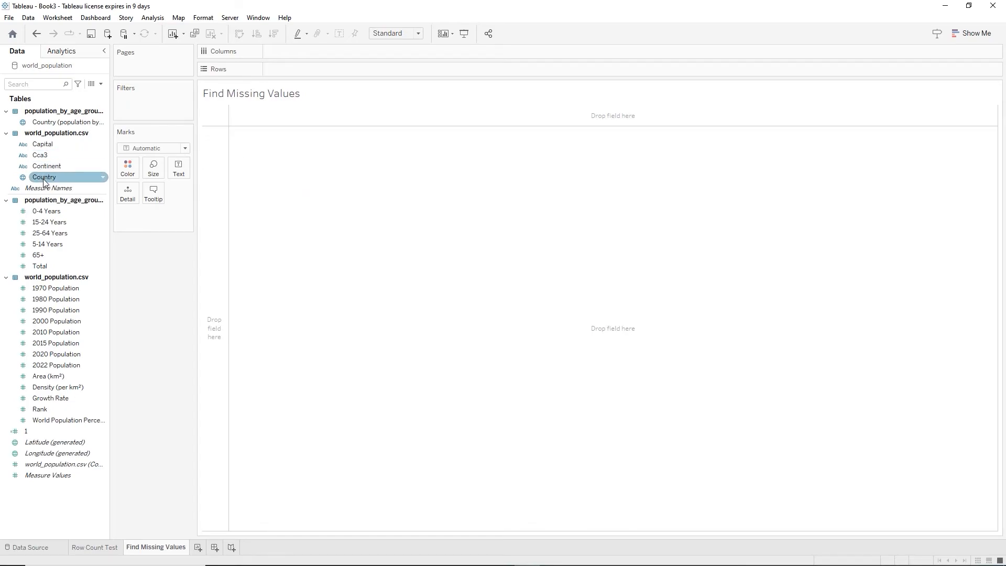
pyautogui.moveTo(43, 178); pyautogui.dragTo(286, 67)
pyautogui.click(45, 122)
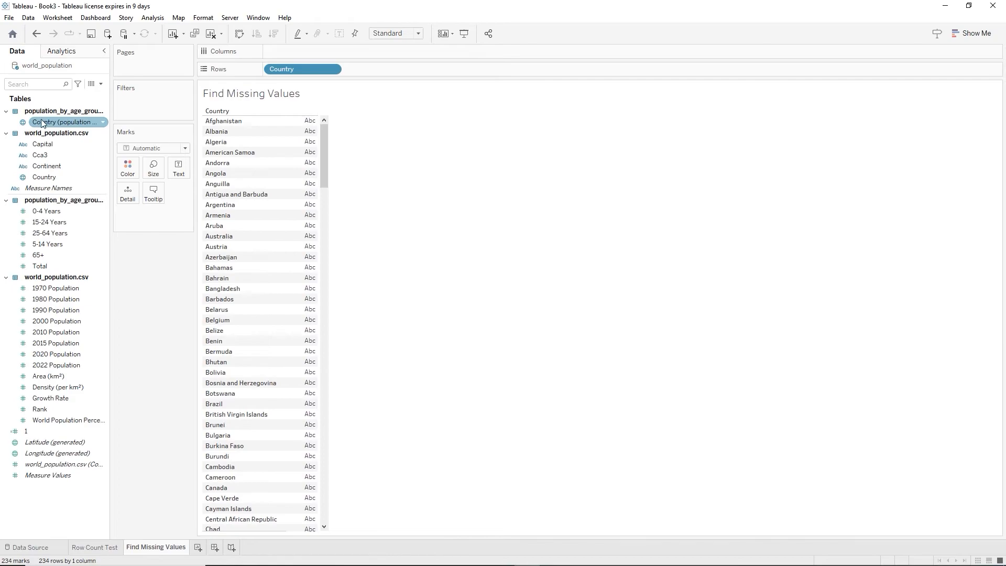
pyautogui.moveTo(42, 123); pyautogui.dragTo(369, 72)
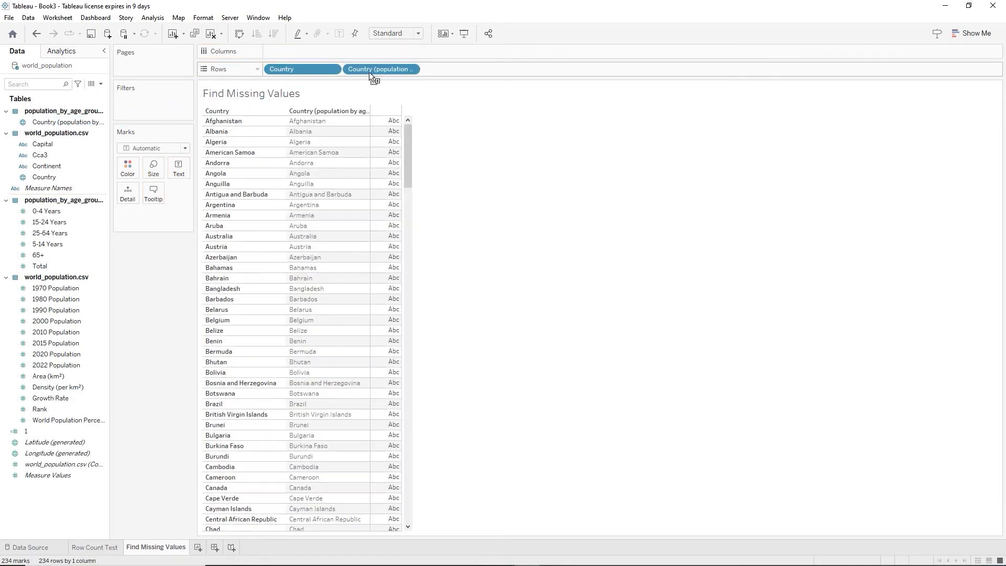
# Look through the paired country columns for countries without a match in the population by age group table
pyautogui.scroll(-1, 326, 177)
pyautogui.scroll(-3, 326, 177)
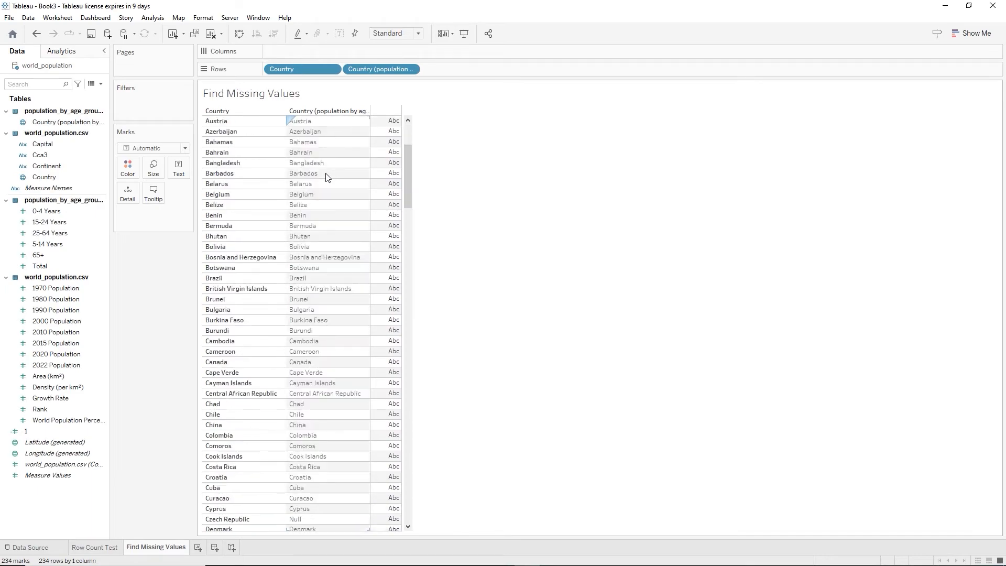
pyautogui.scroll(-5, 326, 177)
pyautogui.scroll(-9, 326, 177)
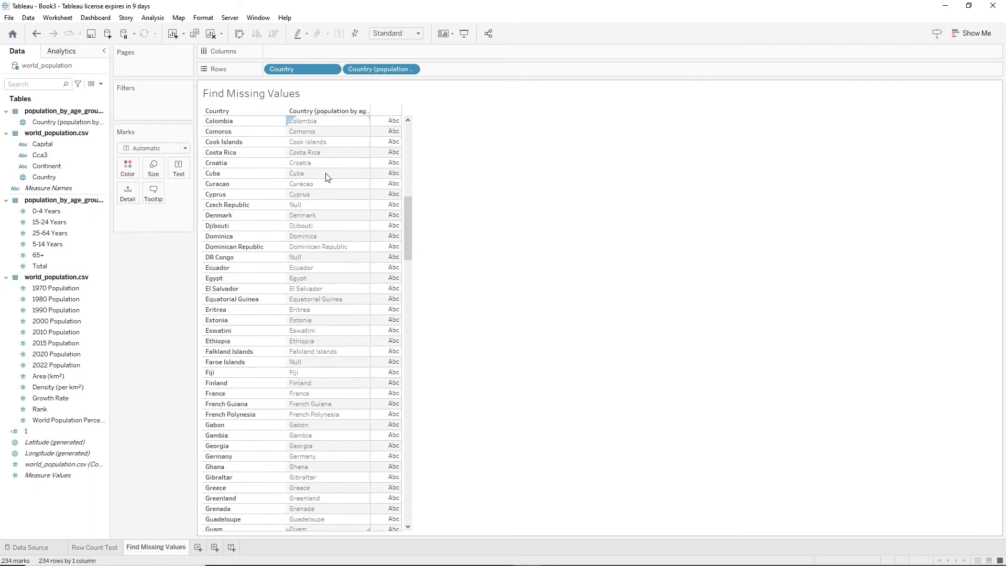
pyautogui.scroll(-2, 326, 177)
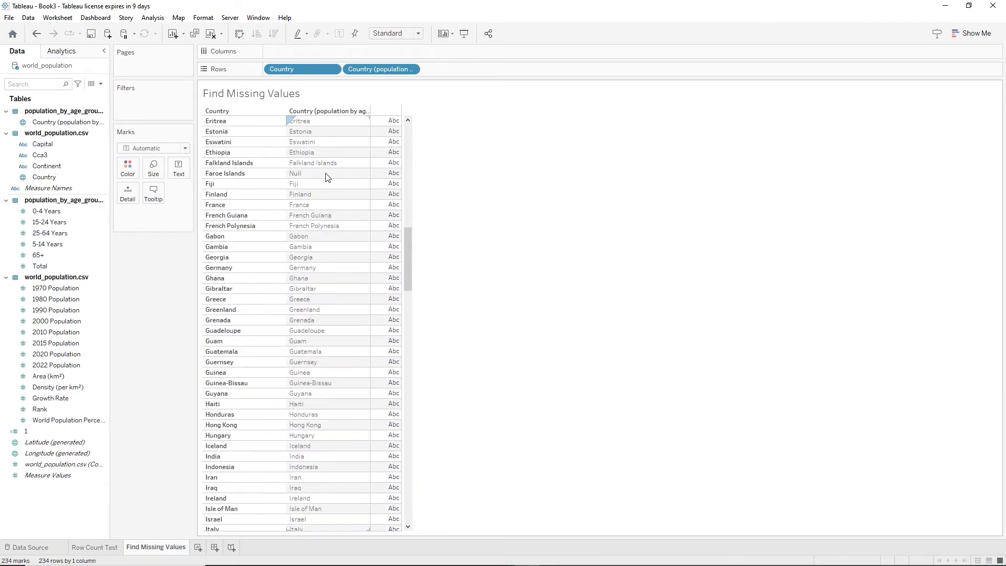
pyautogui.scroll(2, 326, 177)
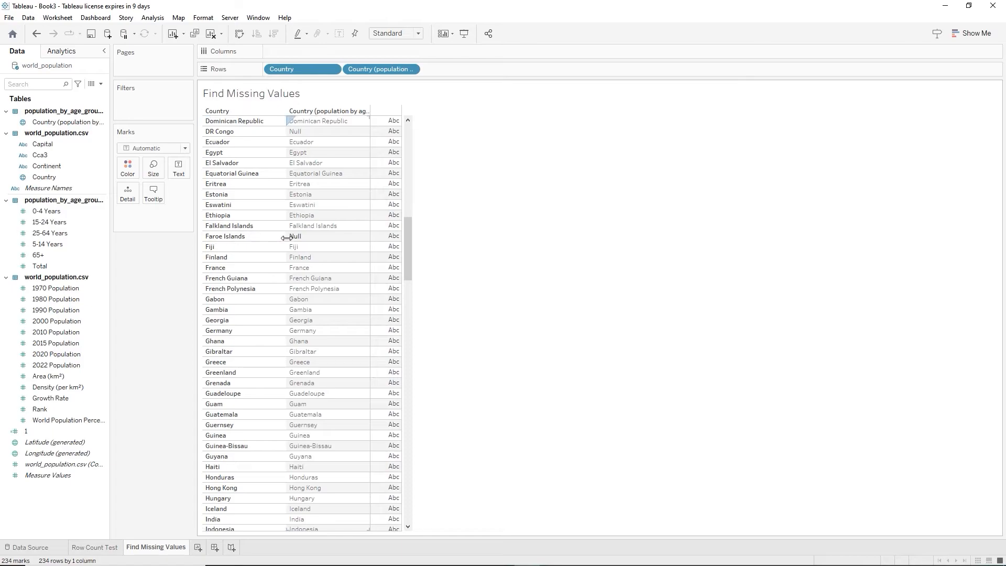
pyautogui.scroll(-7, 308, 239)
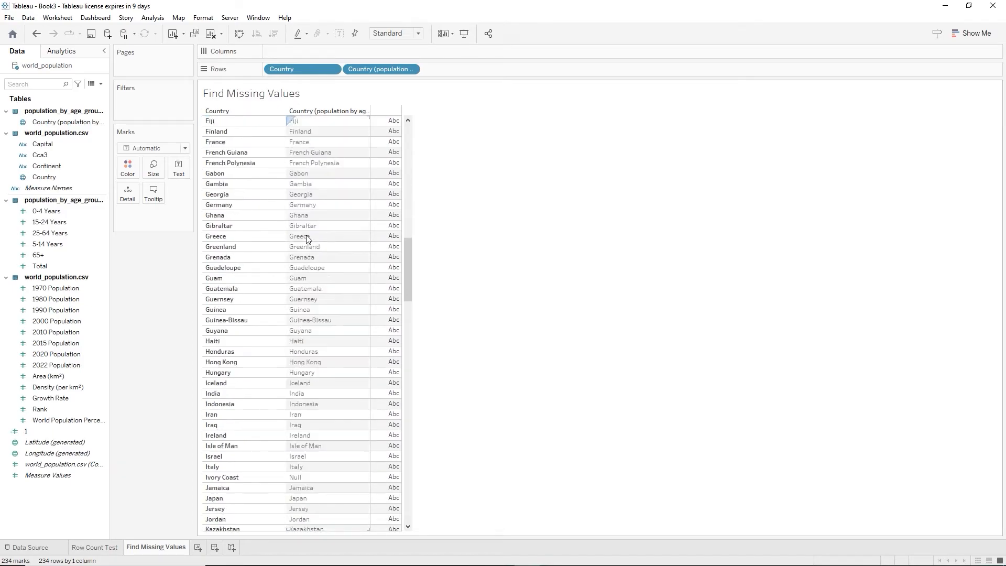
pyautogui.scroll(-3, 308, 244)
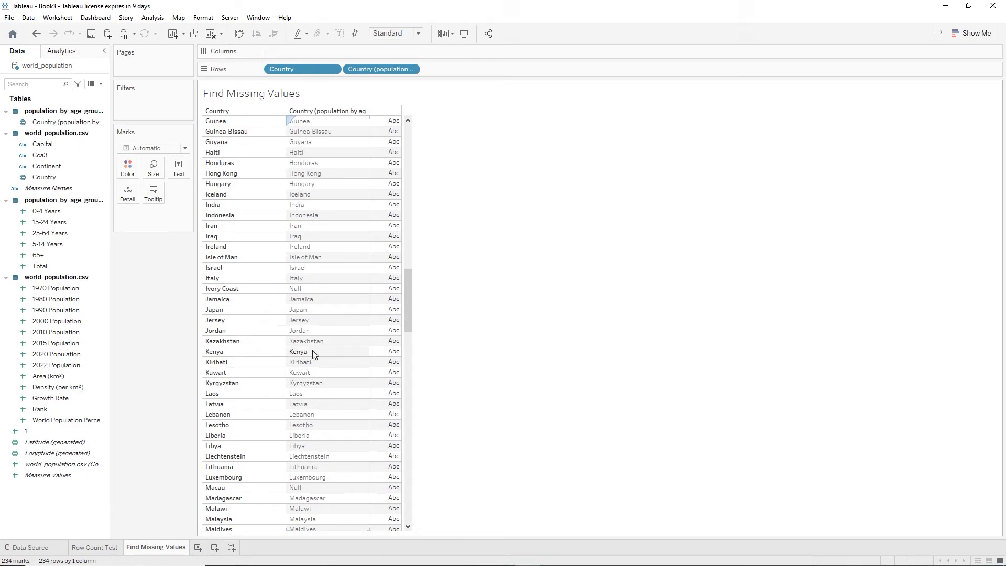
pyautogui.scroll(1, 317, 344)
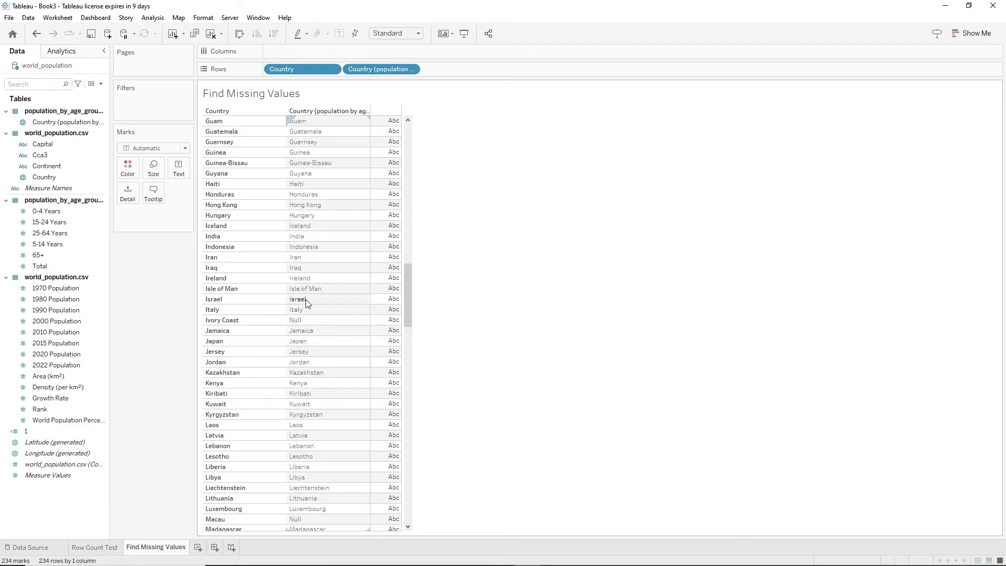
pyautogui.scroll(-2, 322, 314)
pyautogui.scroll(-3, 328, 328)
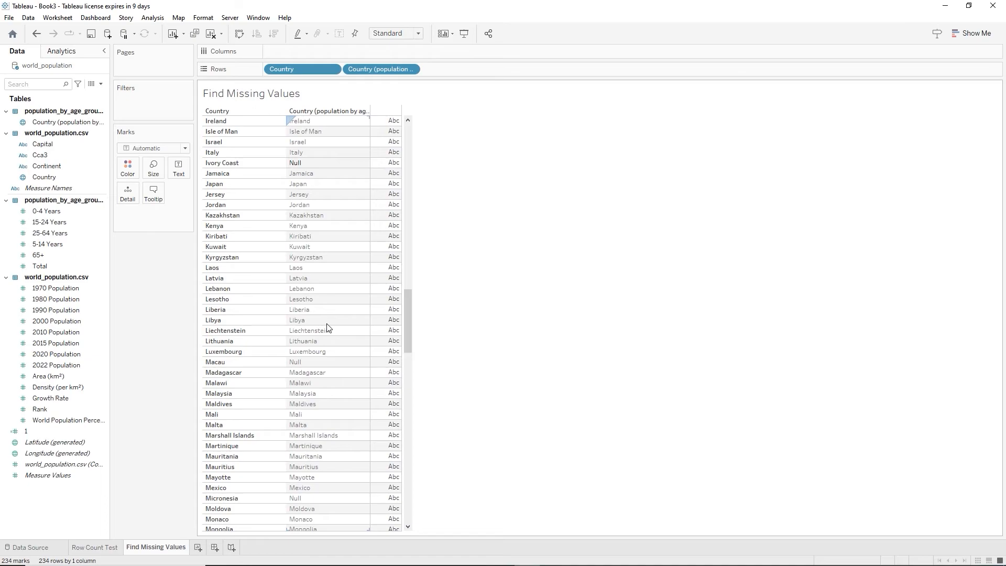
# Filter the sheet on Country from the population by age group table to exclude Null, and check the remaining rows
pyautogui.click(45, 122)
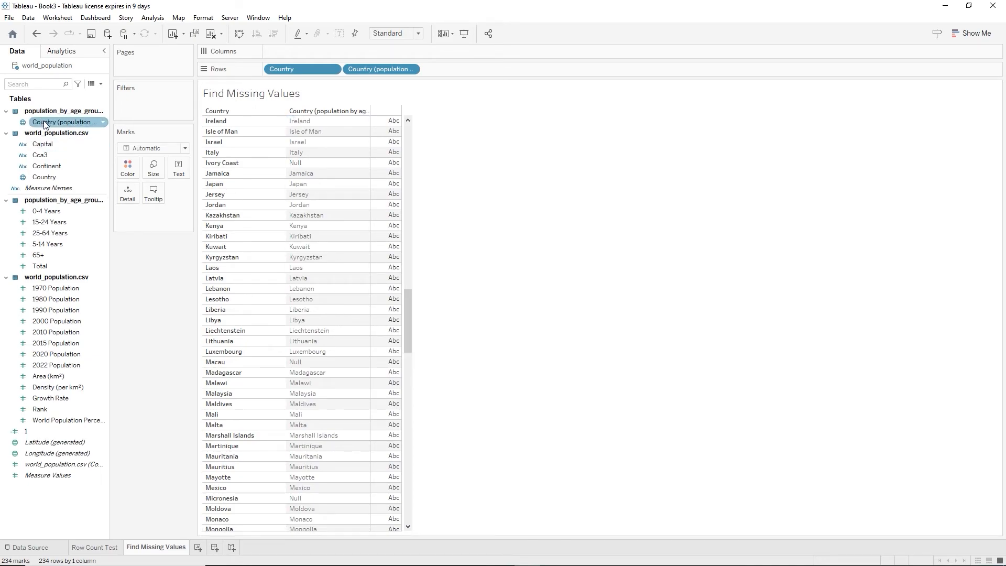
pyautogui.moveTo(43, 120); pyautogui.dragTo(132, 102)
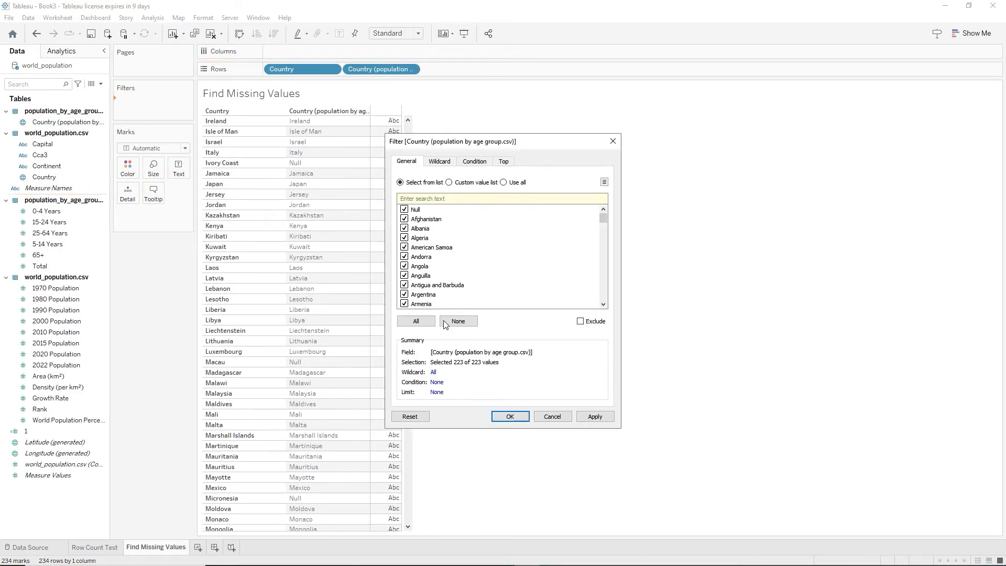
pyautogui.click(457, 321)
pyautogui.click(580, 322)
pyautogui.click(510, 417)
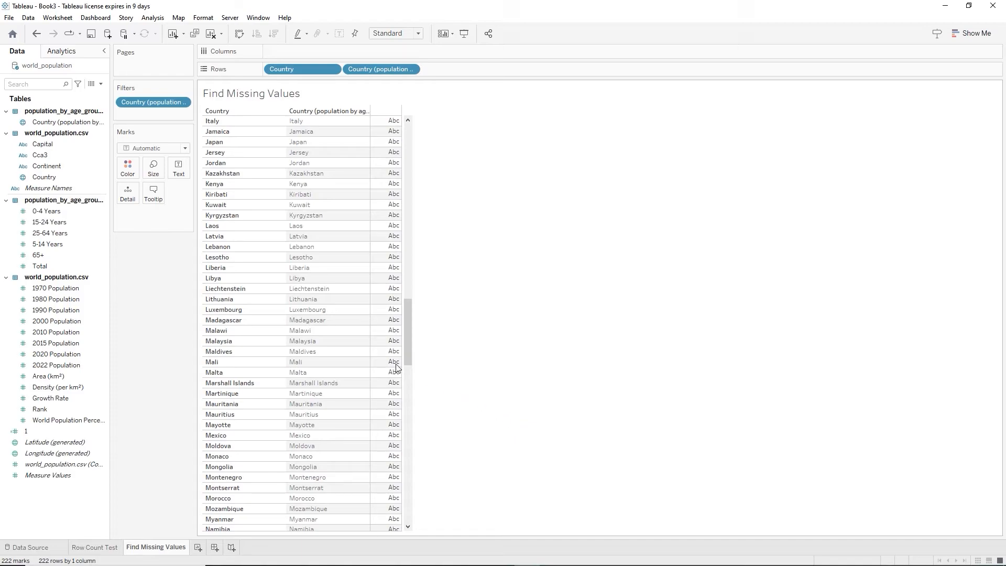
pyautogui.scroll(-1, 258, 300)
pyautogui.scroll(-6, 258, 300)
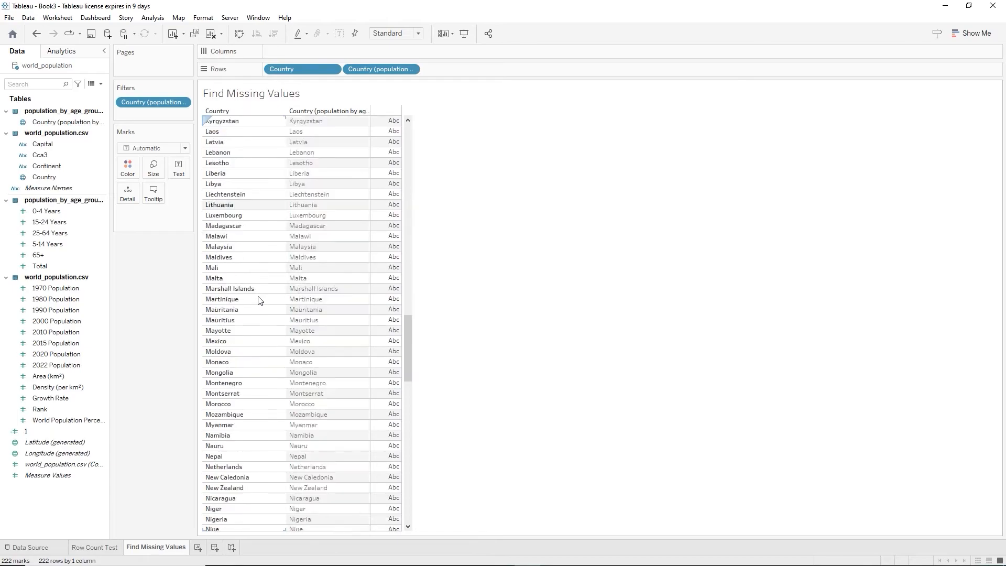
pyautogui.scroll(-7, 258, 300)
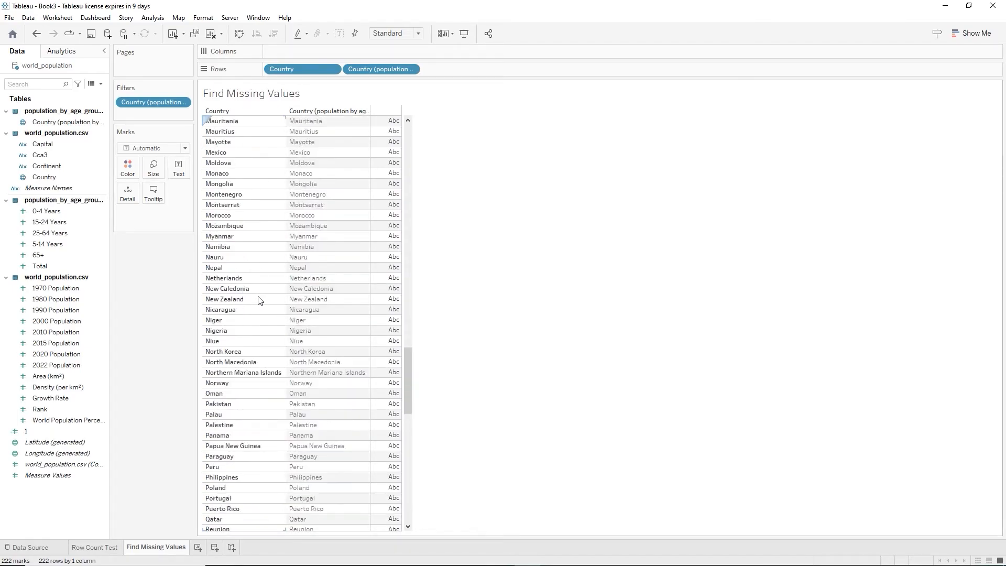
pyautogui.scroll(-5, 258, 300)
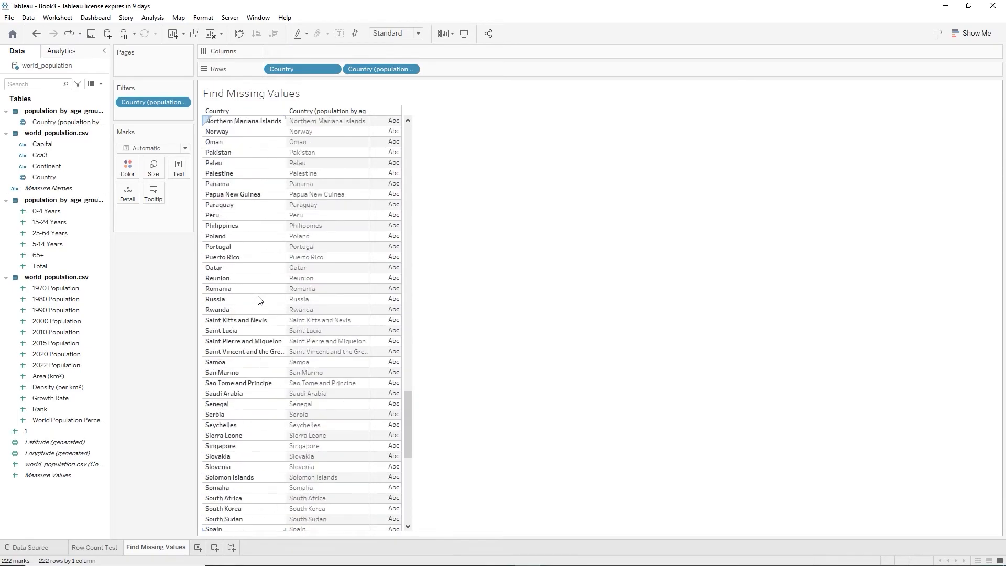
pyautogui.scroll(-10, 340, 306)
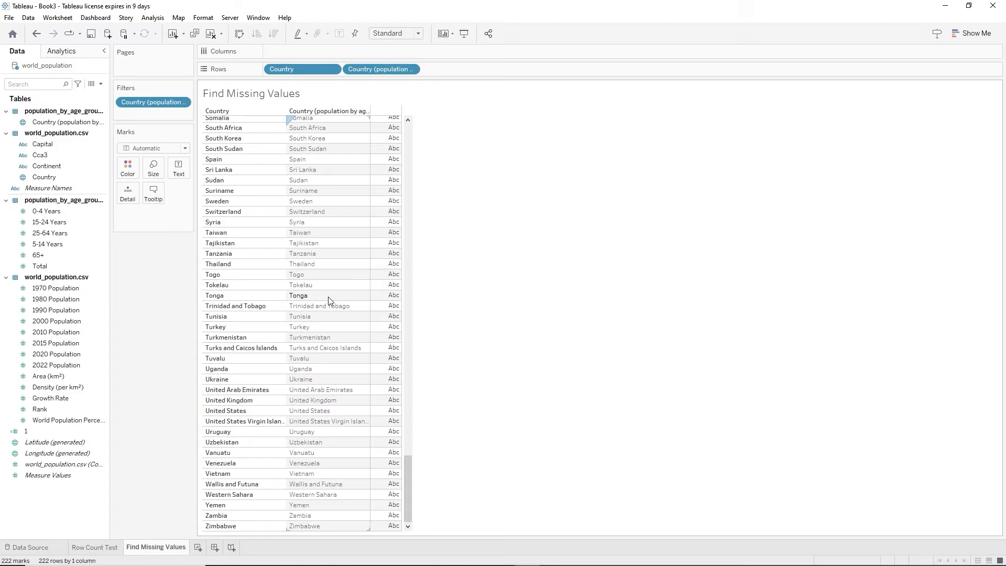
# Close the workbook without saving the changes
pyautogui.click(9, 18)
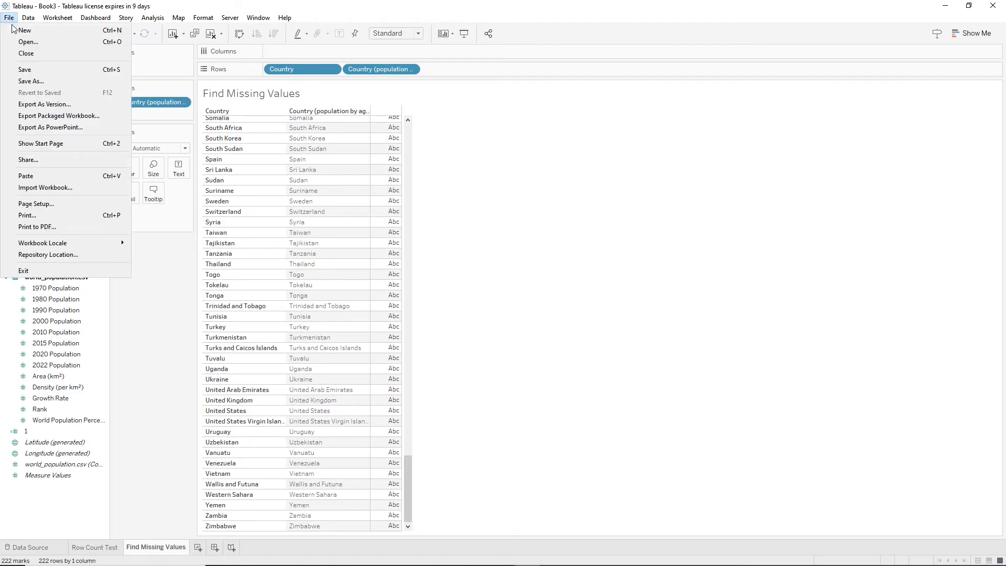
pyautogui.click(28, 54)
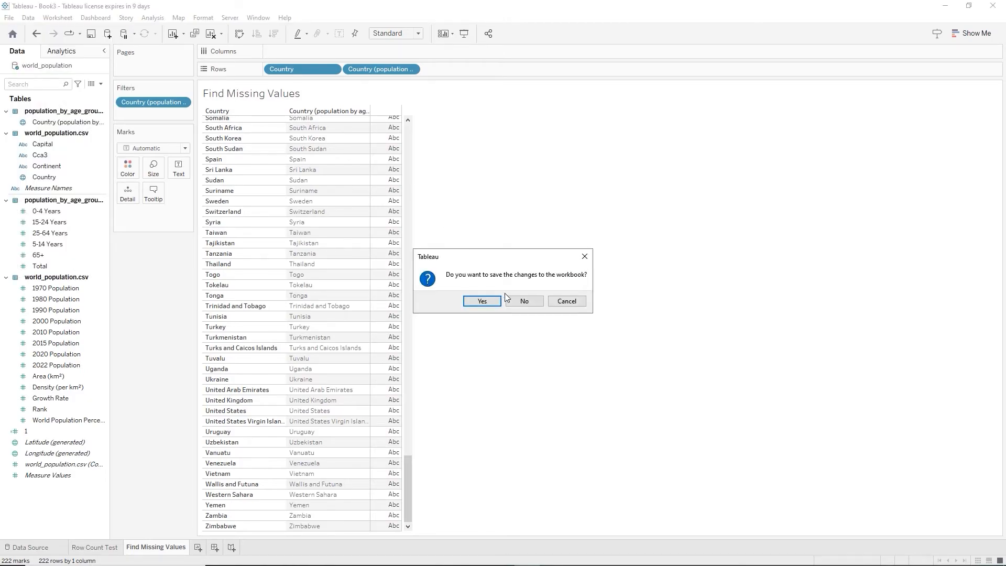
pyautogui.click(525, 303)
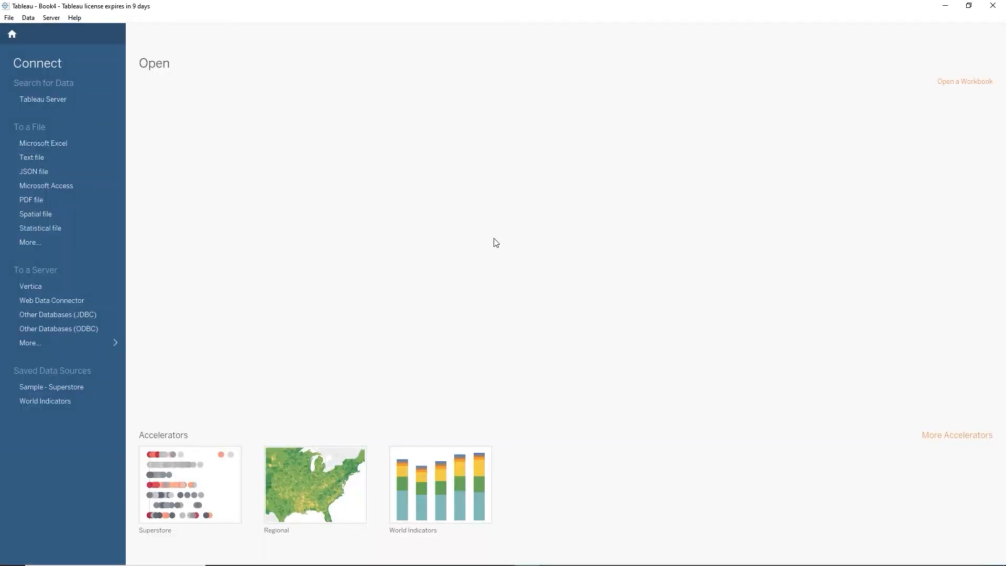
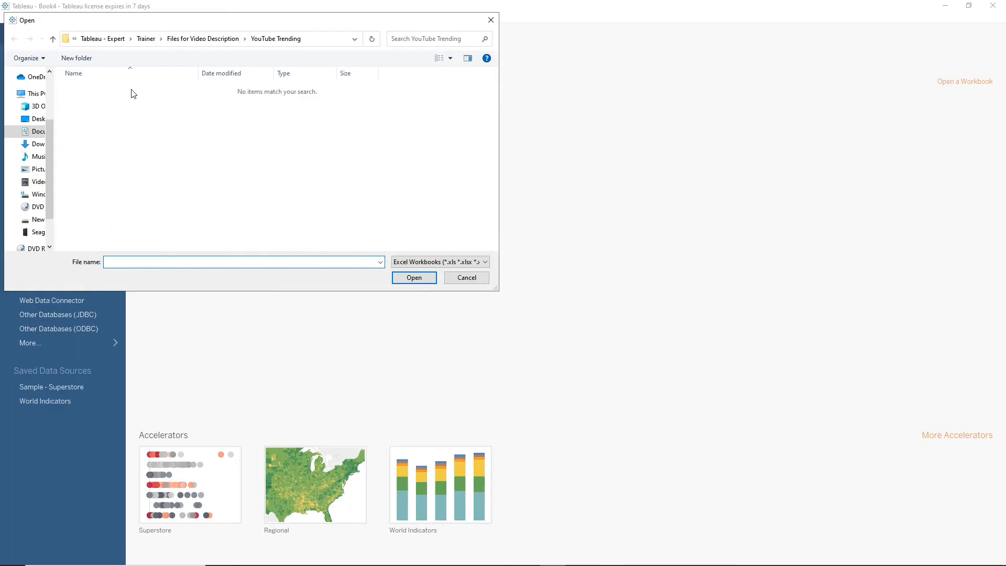
# Connect to the IPEDS_data Excel file in the USA Colleges folder and add its Data sheet to the data source
pyautogui.click(245, 40)
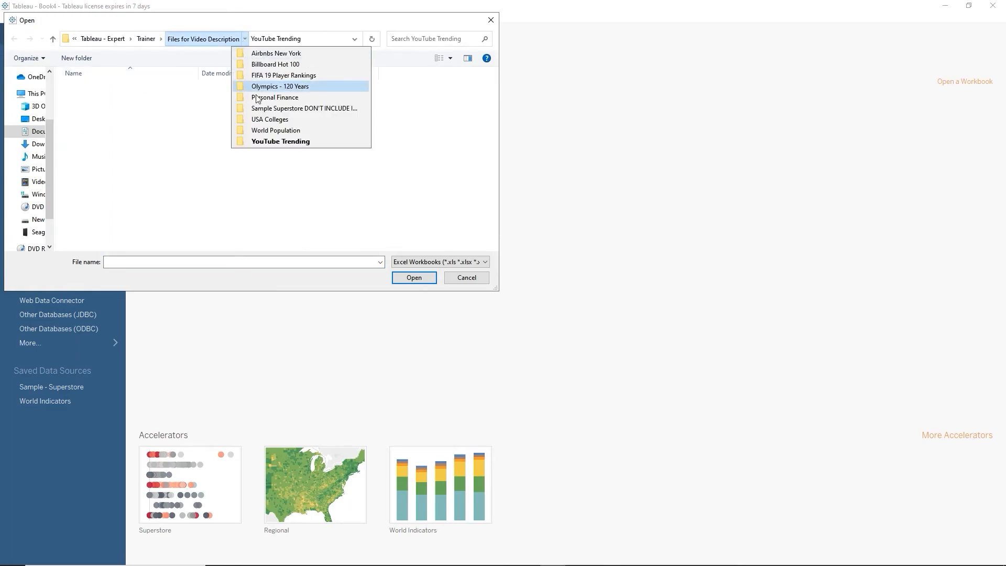
pyautogui.click(264, 119)
pyautogui.doubleClick(93, 89)
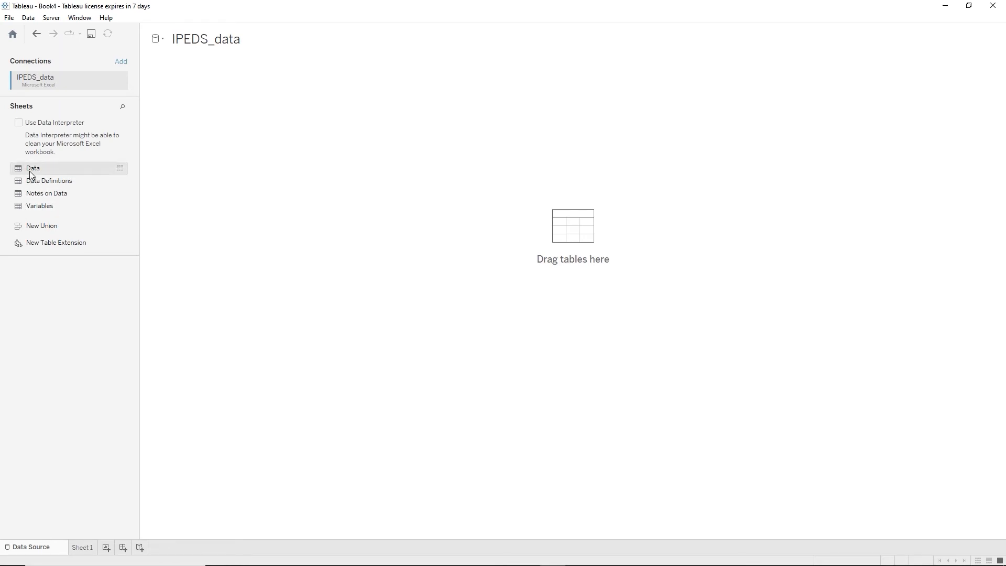
pyautogui.moveTo(29, 171); pyautogui.dragTo(293, 144)
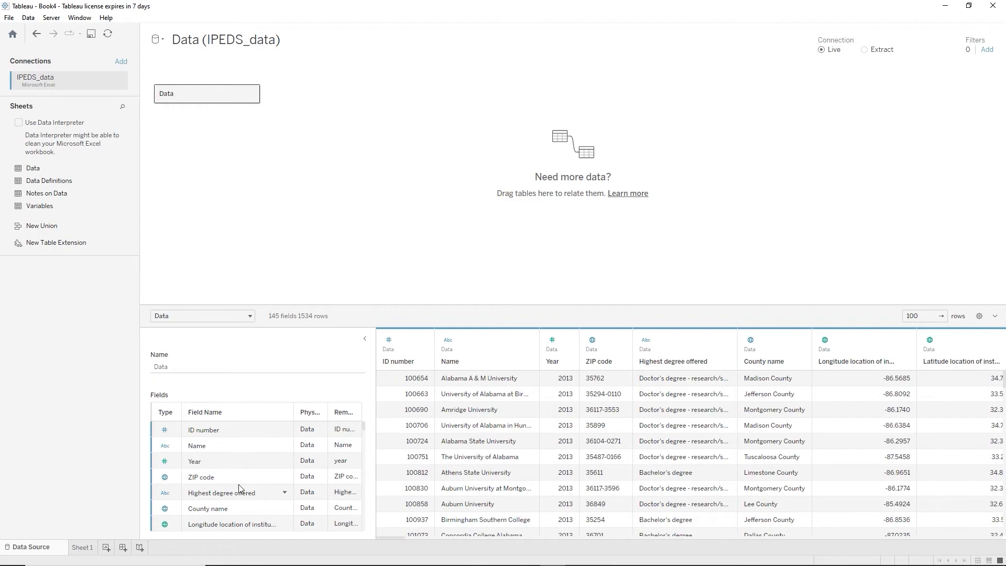
# Look through the Data table's field list and preview columns, from institution details to admissions, enrollment and financial aid figures
pyautogui.scroll(-1, 238, 484)
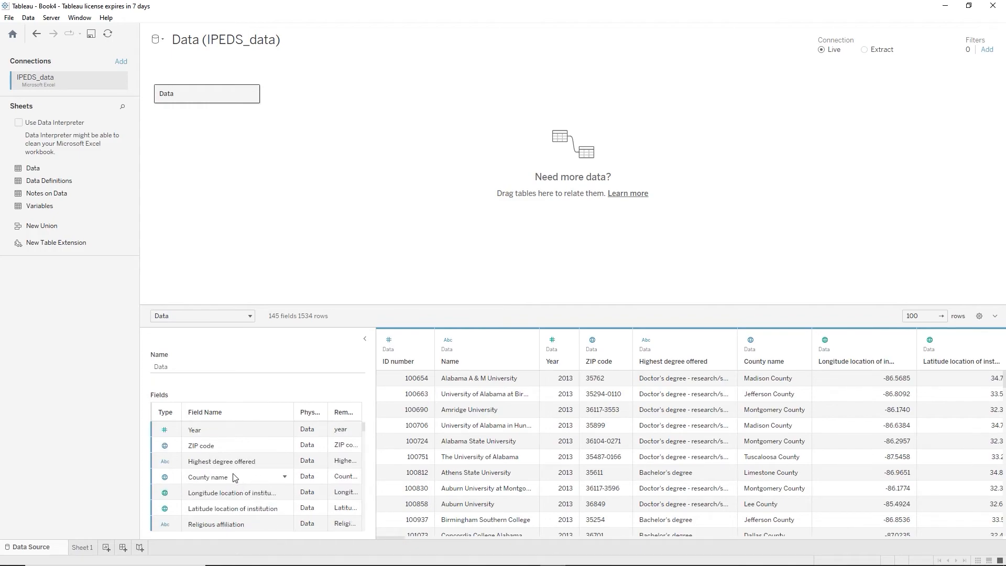
pyautogui.scroll(-1, 241, 491)
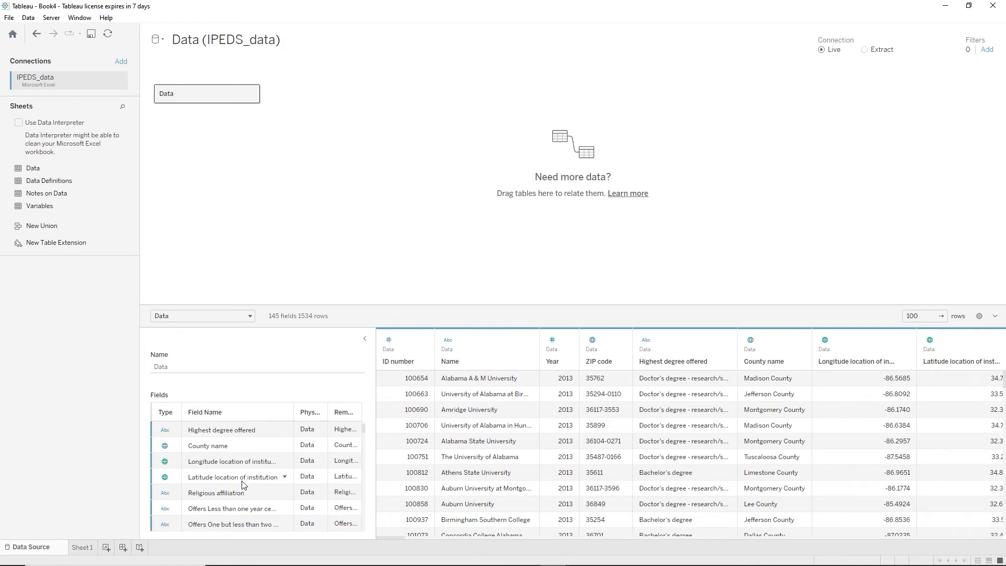
pyautogui.scroll(1, 243, 482)
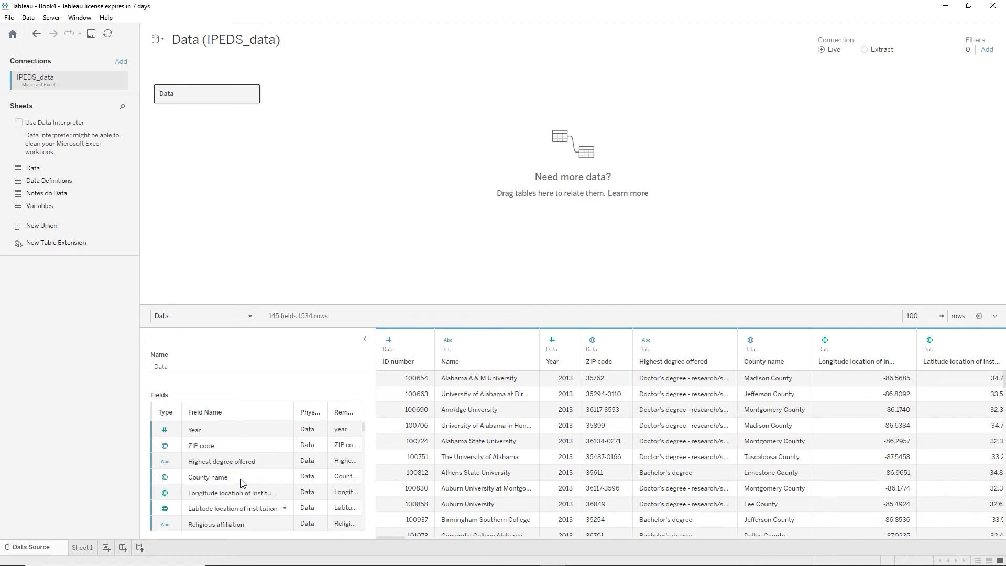
pyautogui.scroll(1, 243, 483)
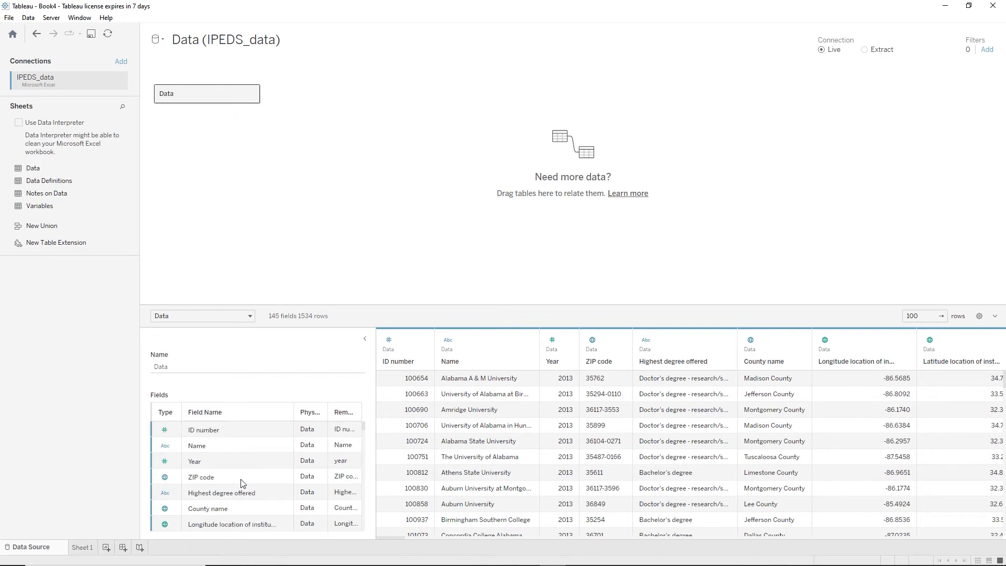
pyautogui.scroll(-4, 243, 483)
pyautogui.moveTo(500, 545)
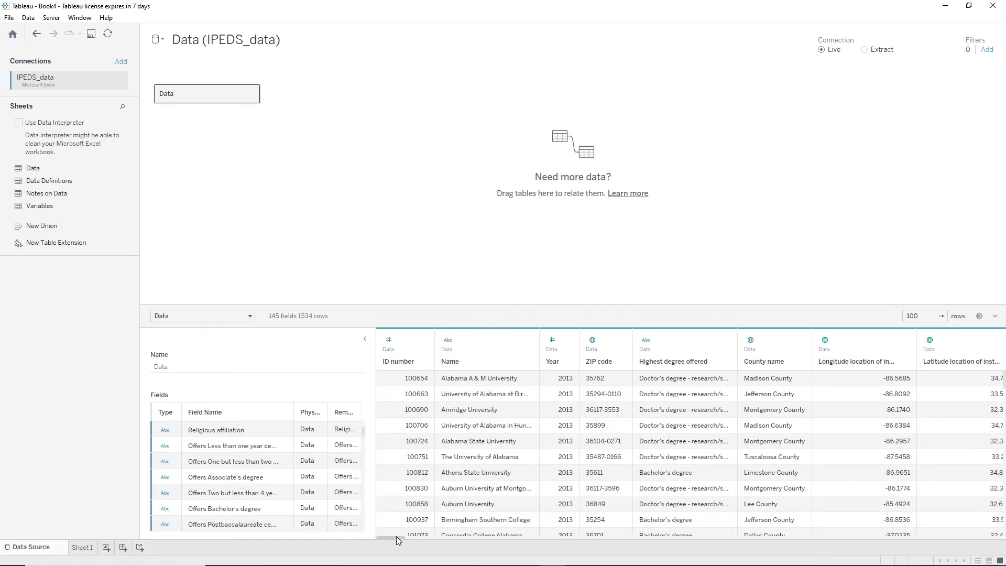
pyautogui.moveTo(396, 536); pyautogui.dragTo(425, 544)
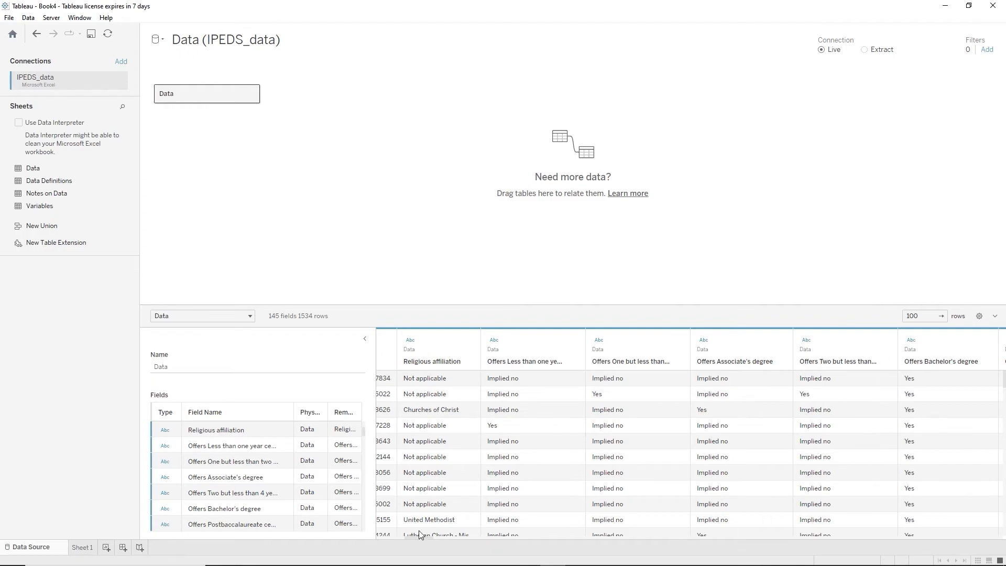
pyautogui.moveTo(418, 537); pyautogui.dragTo(471, 545)
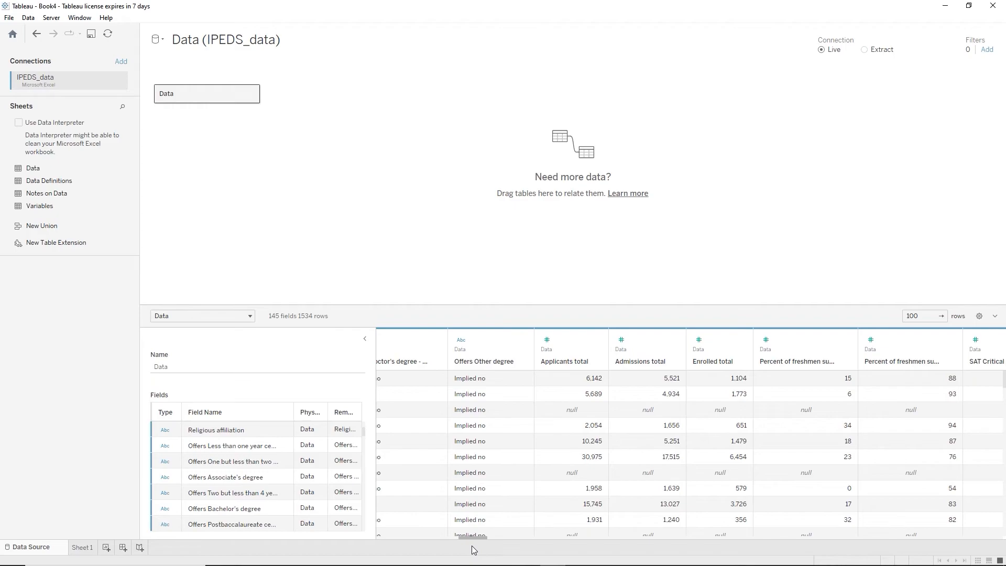
pyautogui.moveTo(472, 545); pyautogui.dragTo(485, 545)
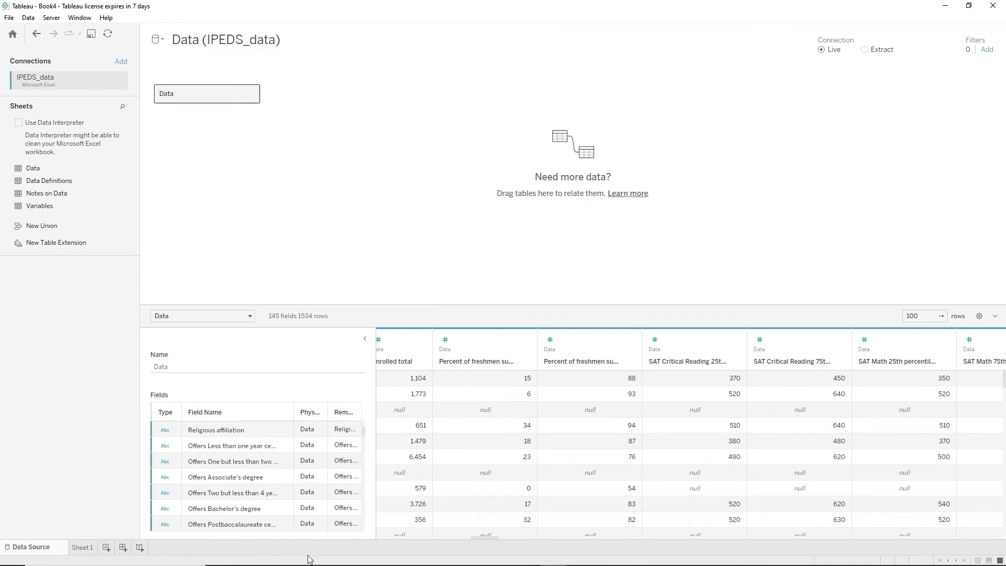
pyautogui.moveTo(495, 538); pyautogui.dragTo(539, 541)
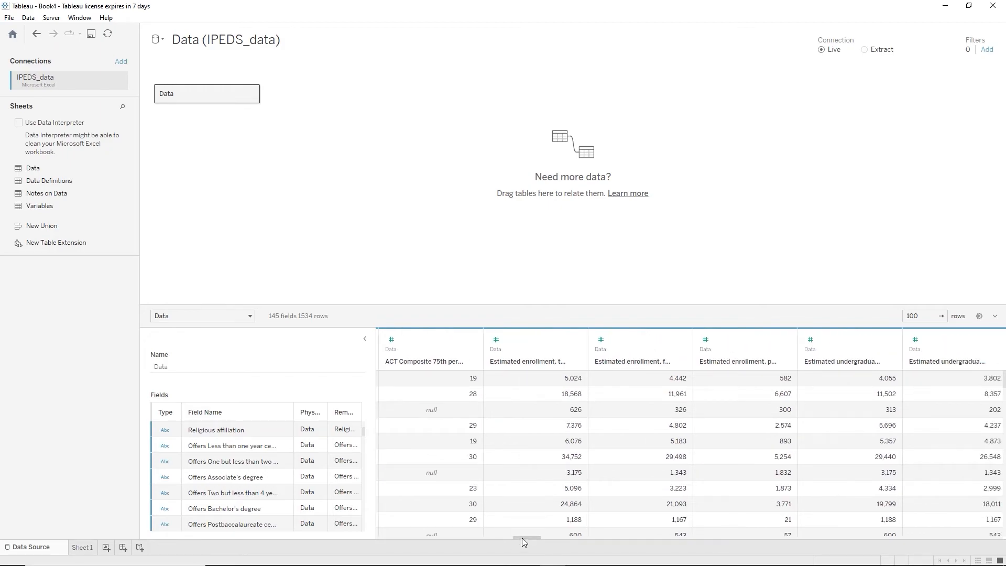
pyautogui.moveTo(522, 537); pyautogui.dragTo(703, 543)
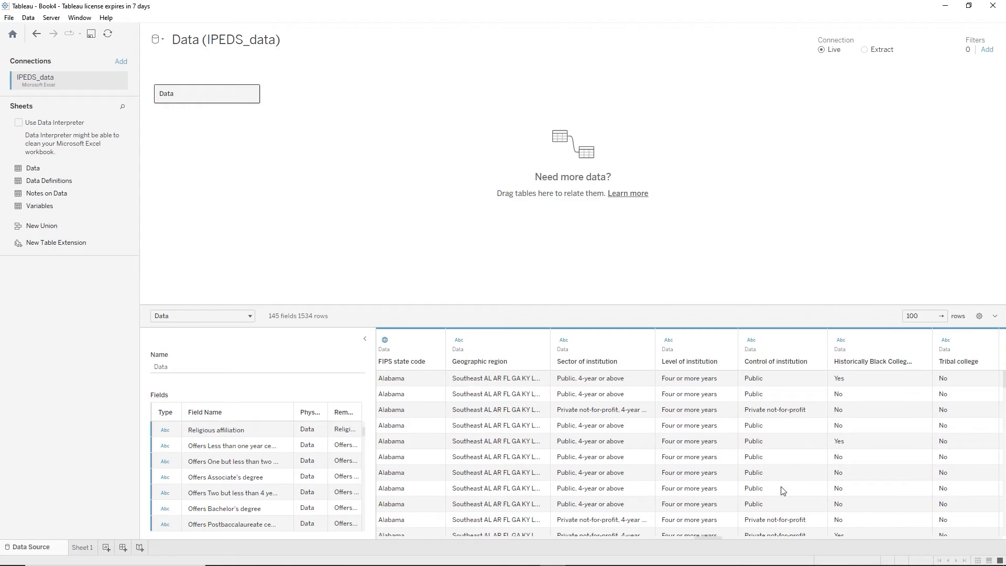
pyautogui.moveTo(699, 539); pyautogui.dragTo(707, 538)
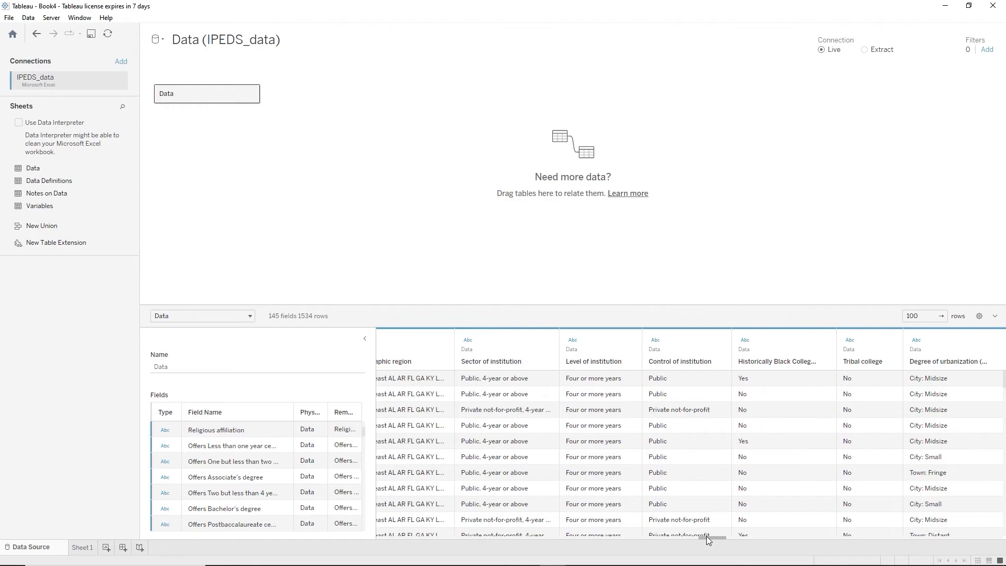
pyautogui.moveTo(706, 536); pyautogui.dragTo(715, 533)
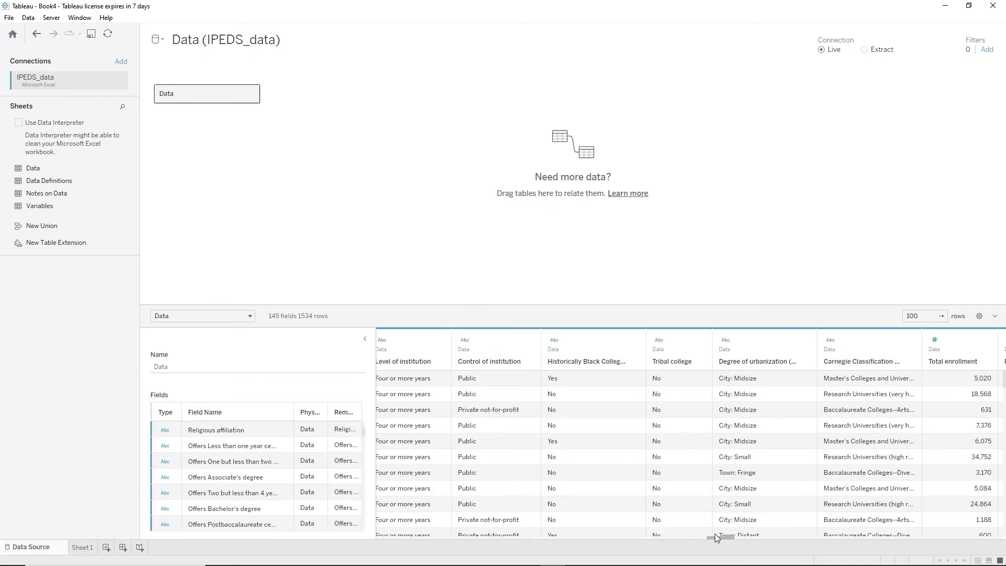
pyautogui.moveTo(715, 534); pyautogui.dragTo(721, 533)
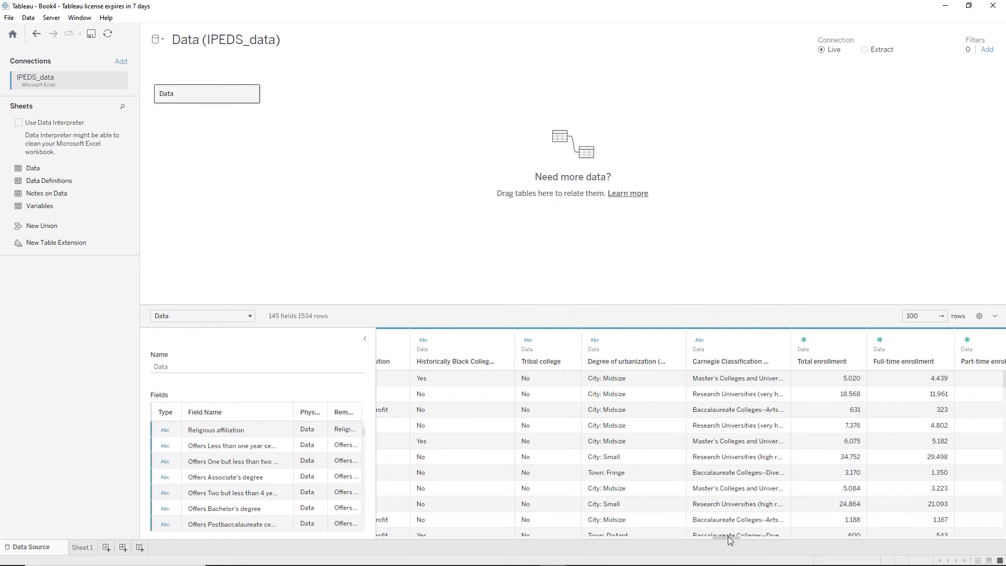
pyautogui.moveTo(728, 537); pyautogui.dragTo(915, 535)
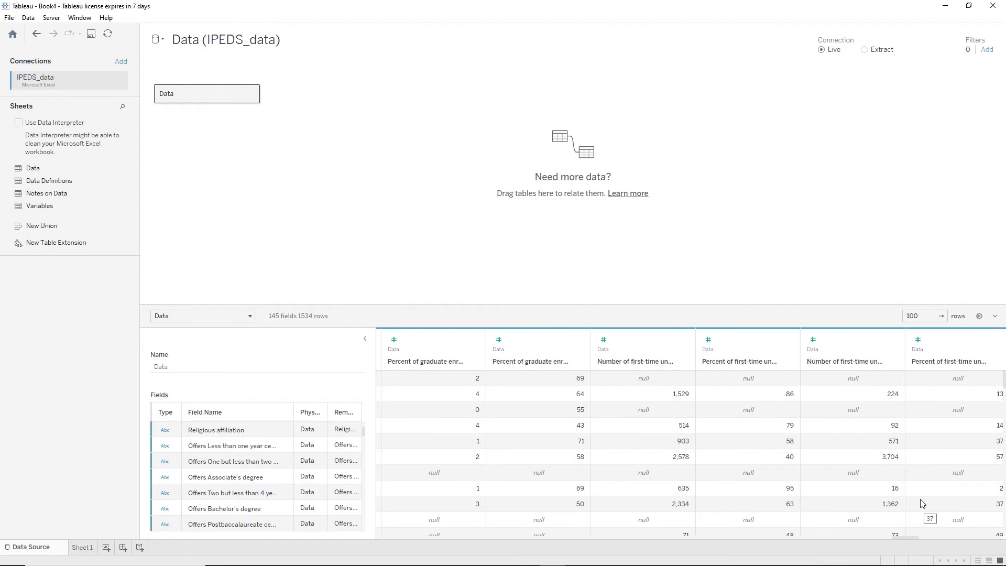
# On Sheet 1, place State abbreviation and Name on the rows, with State abbreviation ahead of Name
pyautogui.click(81, 547)
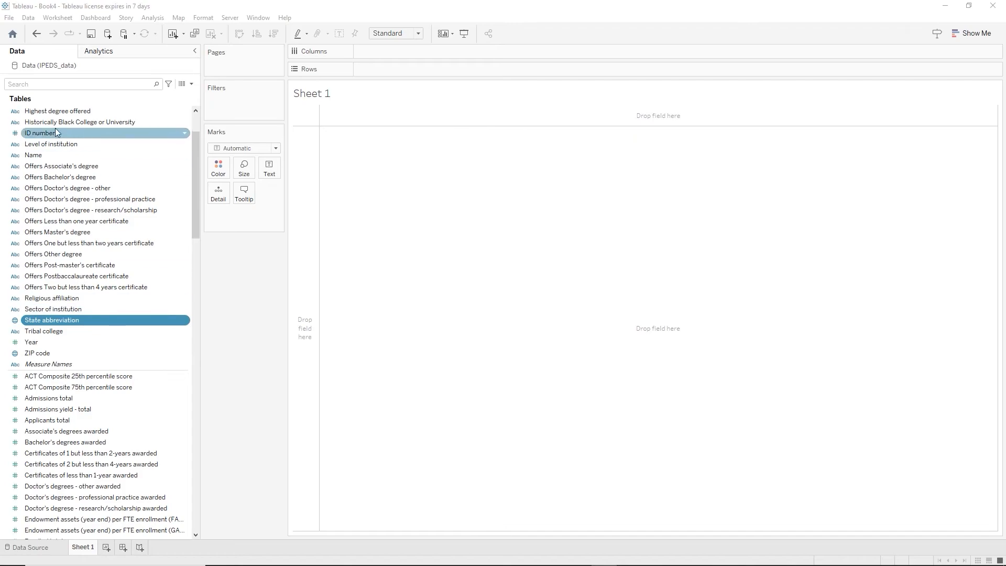
pyautogui.click(33, 157)
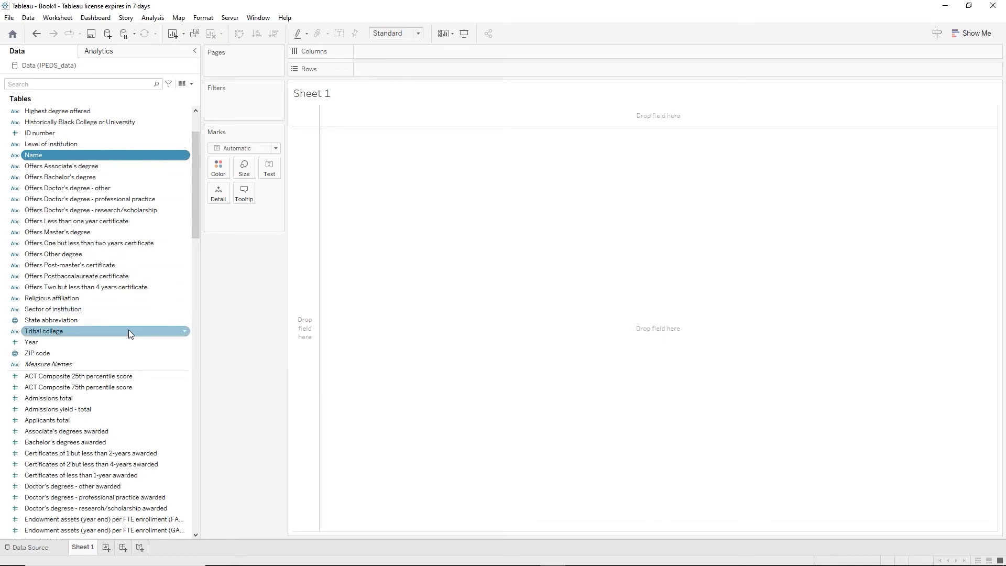
pyautogui.keyDown('ctrl'); pyautogui.click(62, 320); pyautogui.keyUp('ctrl')
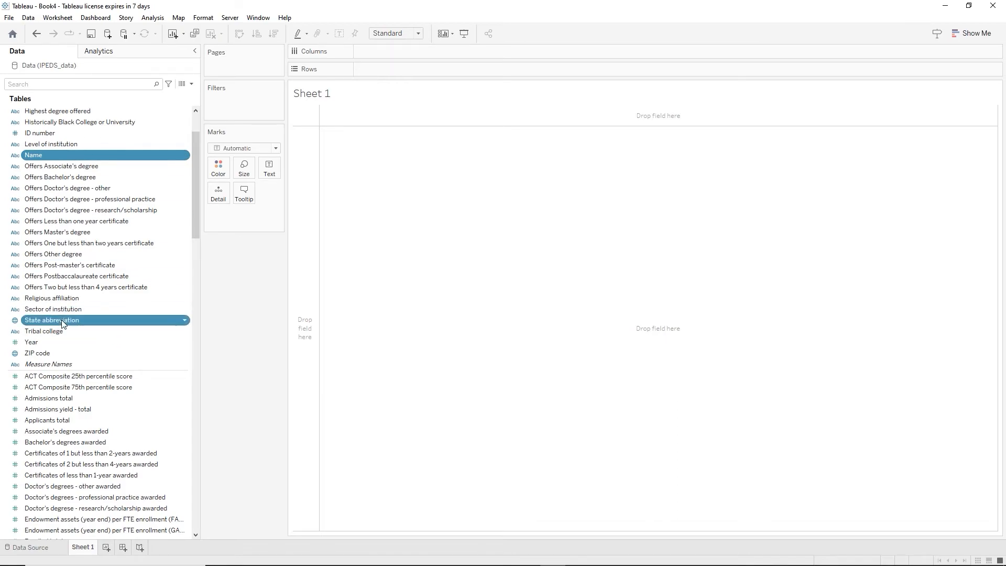
pyautogui.moveTo(61, 320); pyautogui.dragTo(395, 69)
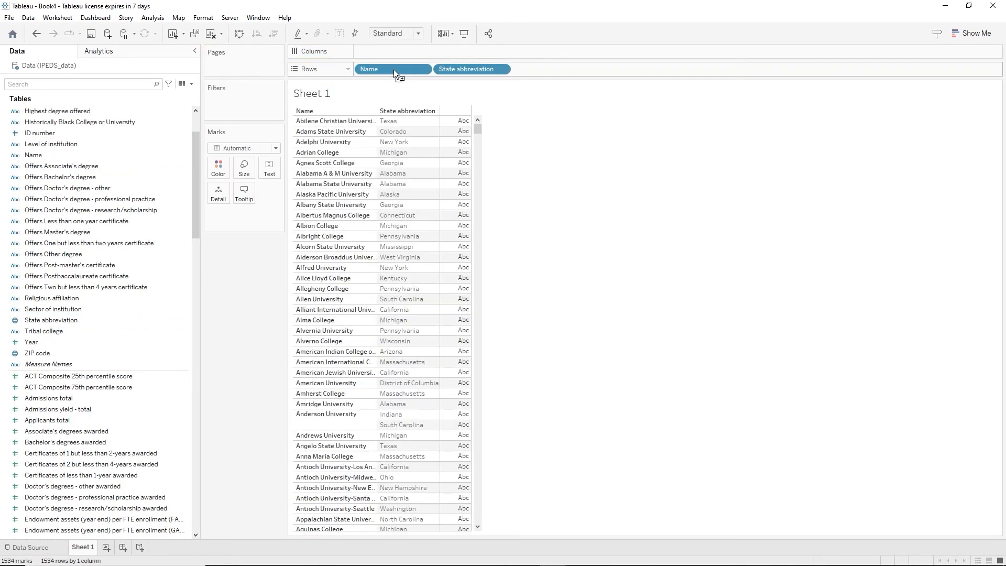
pyautogui.moveTo(461, 70); pyautogui.dragTo(369, 71)
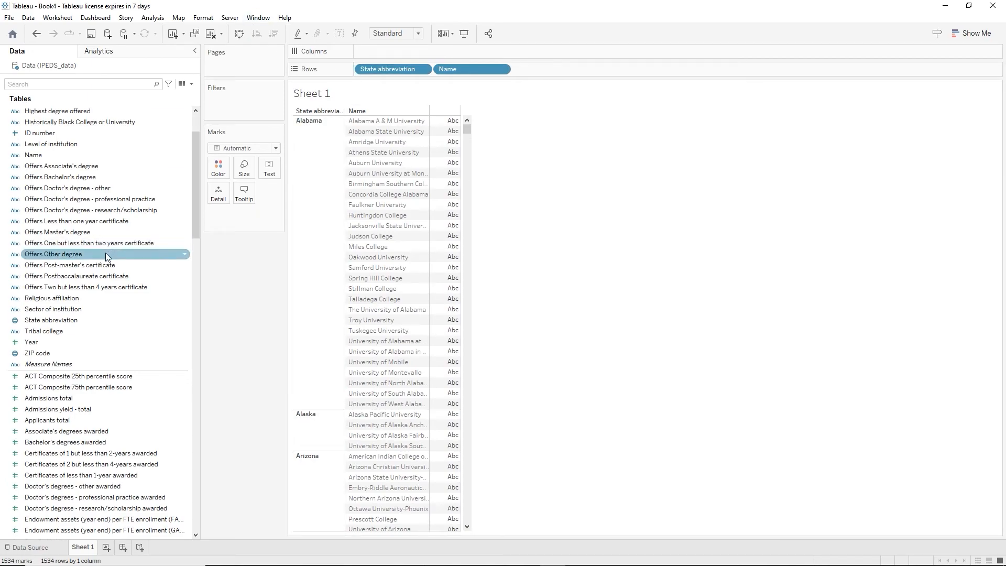
# Rename the State abbreviation field as State
pyautogui.rightClick(63, 322)
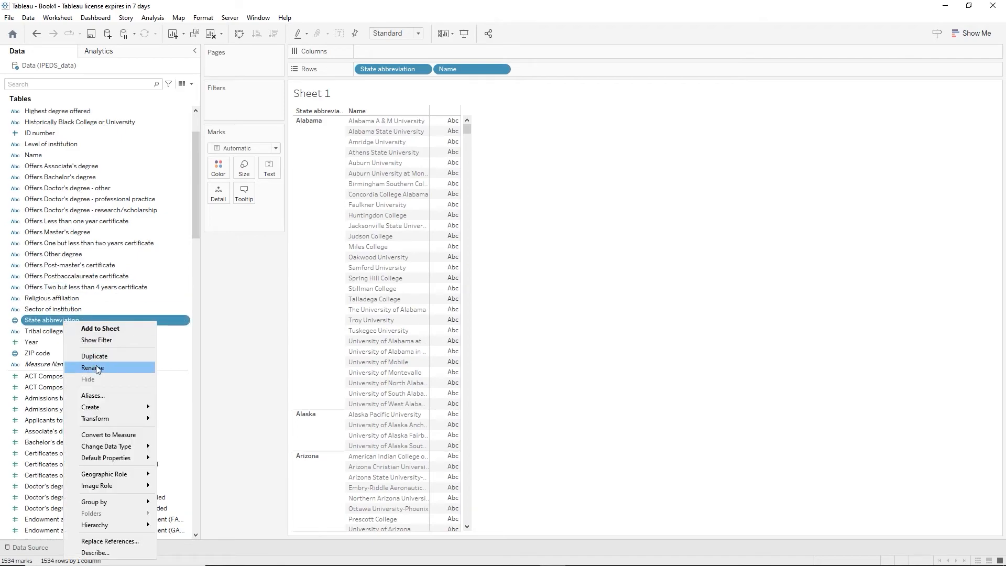
pyautogui.click(98, 368)
pyautogui.click(56, 319)
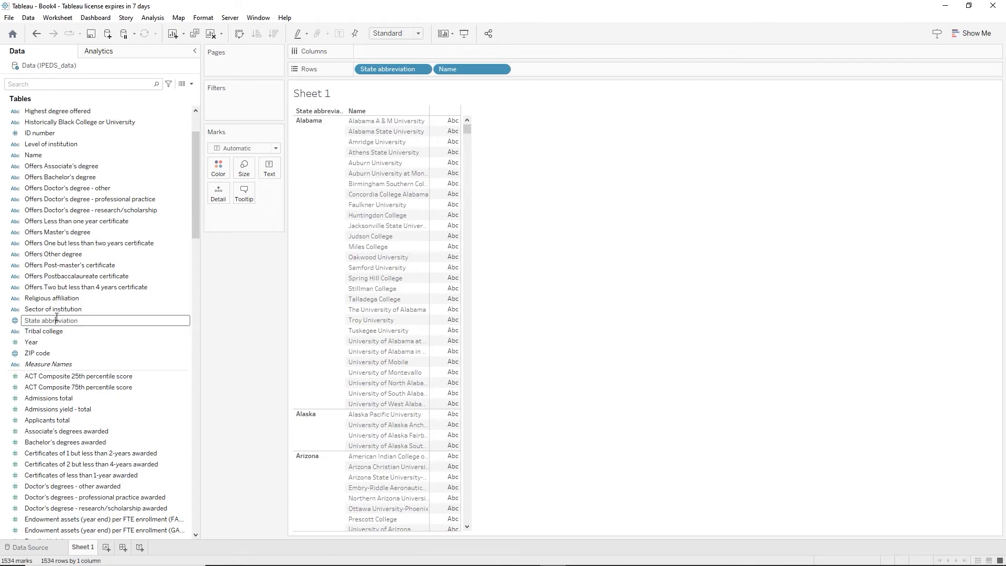
pyautogui.doubleClick(57, 320)
pyautogui.press('BackSpace')
pyautogui.press('Return')
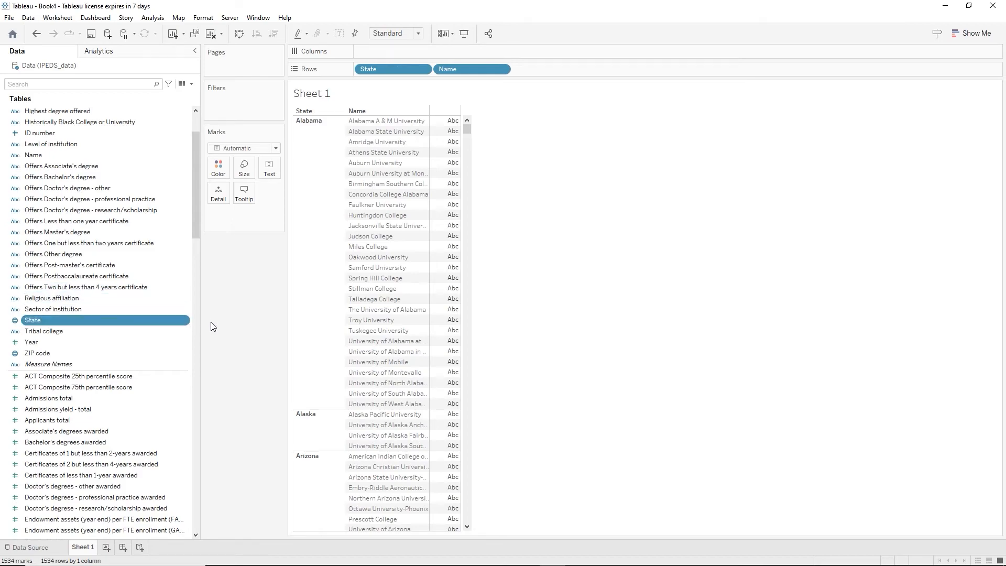
# Show the Enrolled total measure as text for each college in the view
pyautogui.scroll(-2, 102, 462)
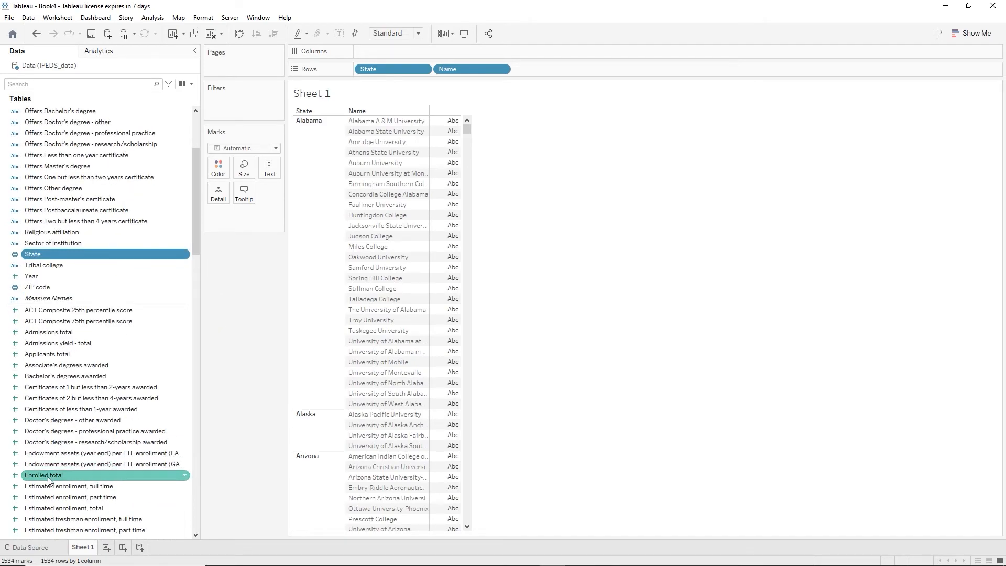
pyautogui.moveTo(48, 480); pyautogui.dragTo(266, 168)
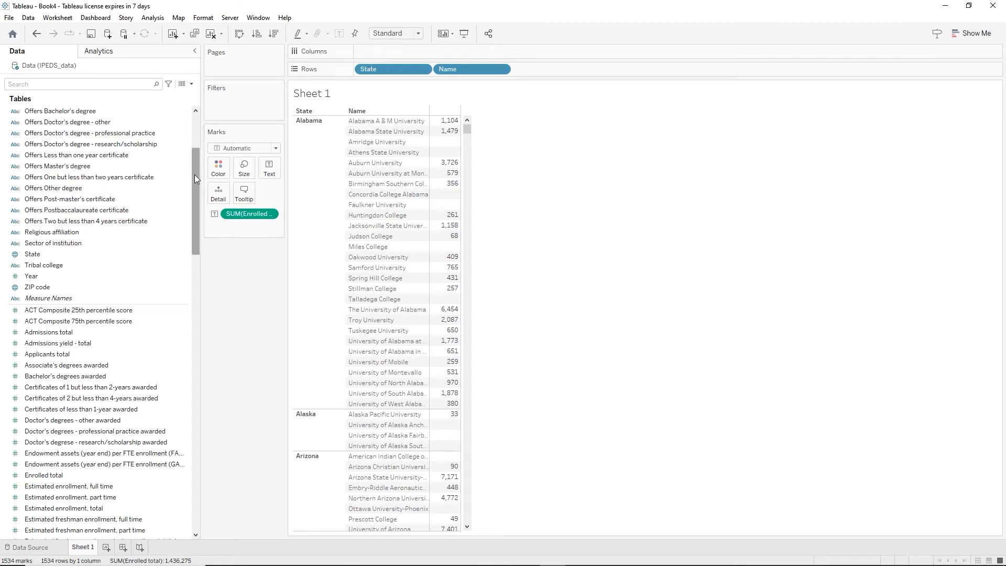
# Create a calculated field from Historically Black College or University and name it HBCU's in Cities
pyautogui.scroll(3, 194, 173)
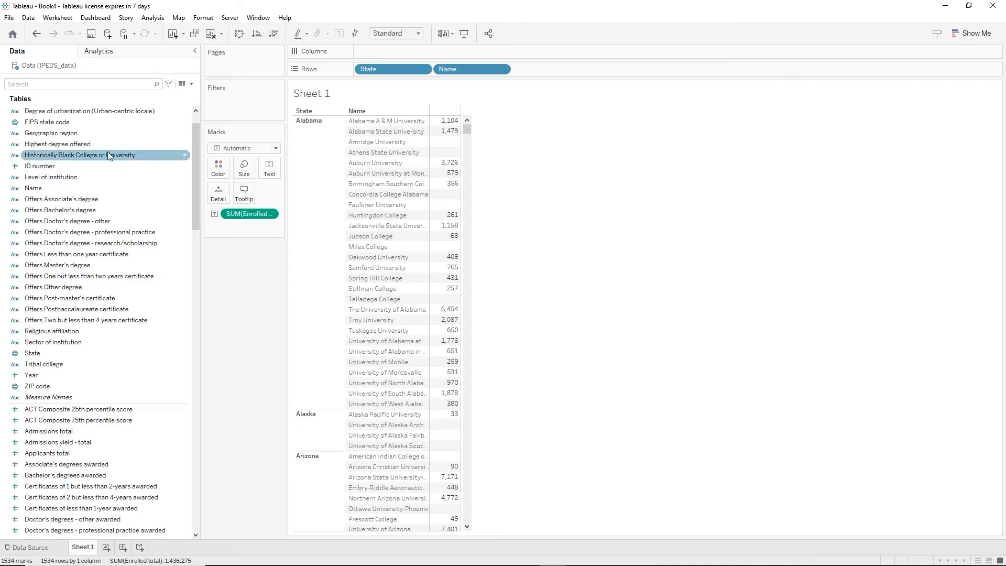
pyautogui.rightClick(60, 155)
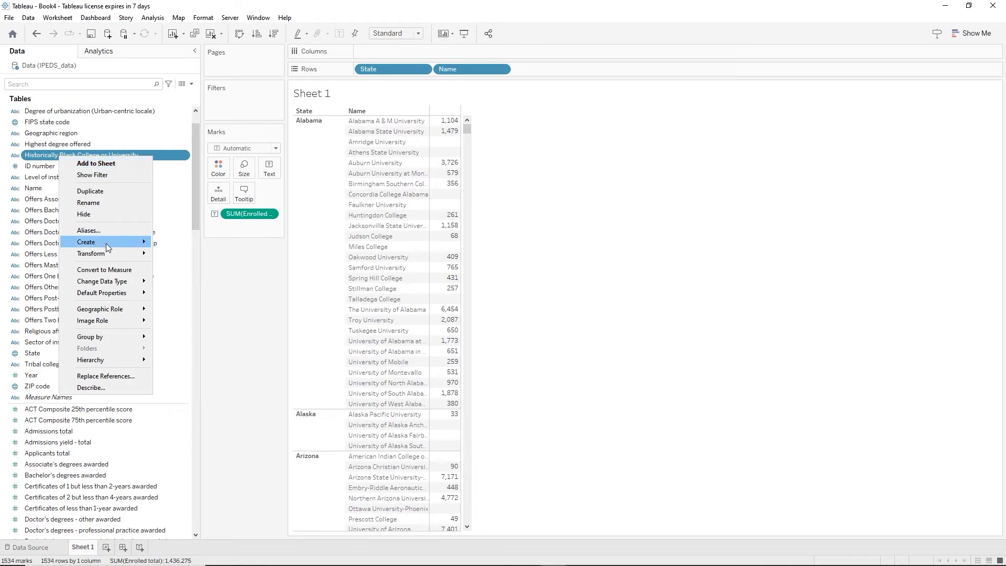
pyautogui.moveTo(106, 243)
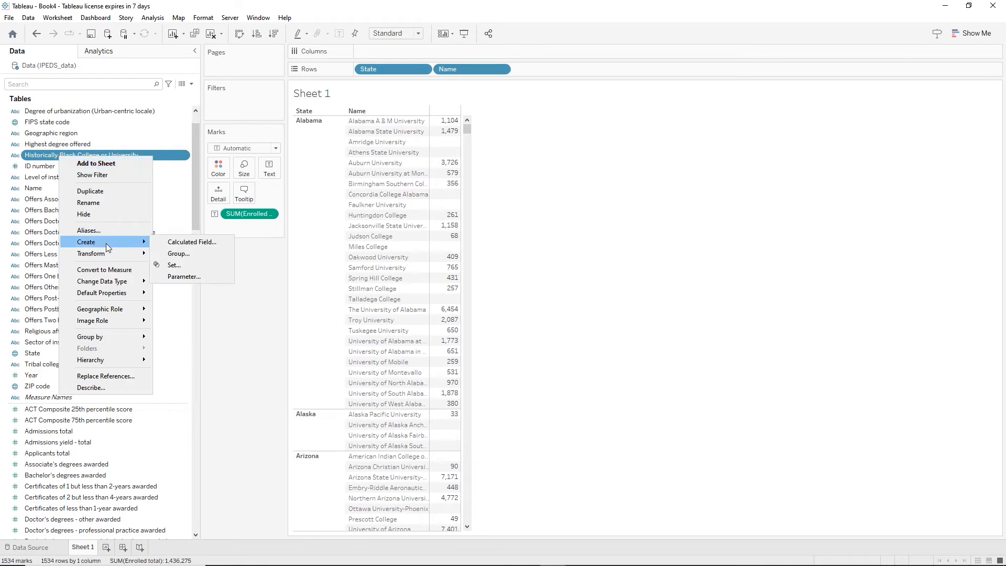
pyautogui.click(175, 244)
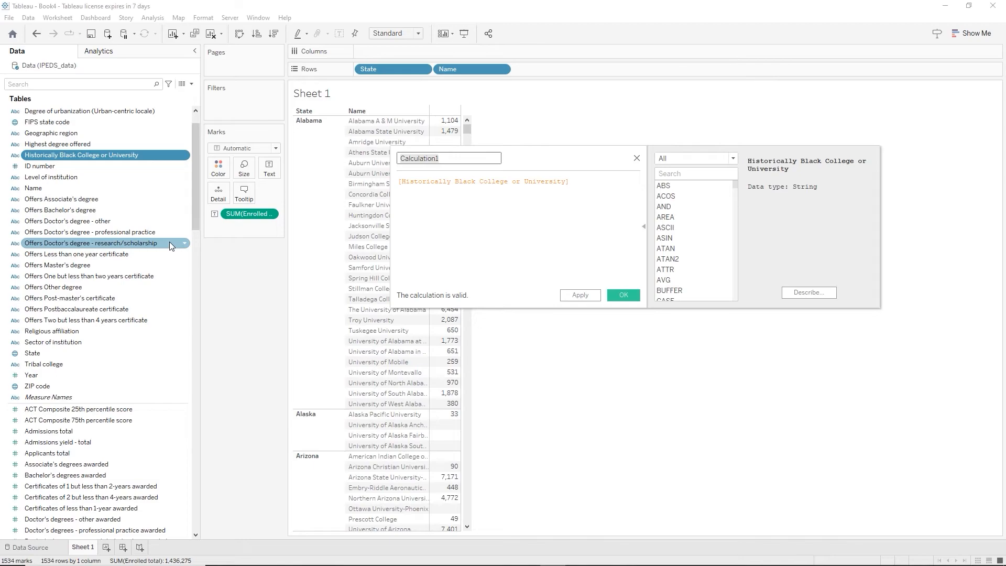
pyautogui.write("HBCU's in Cities")
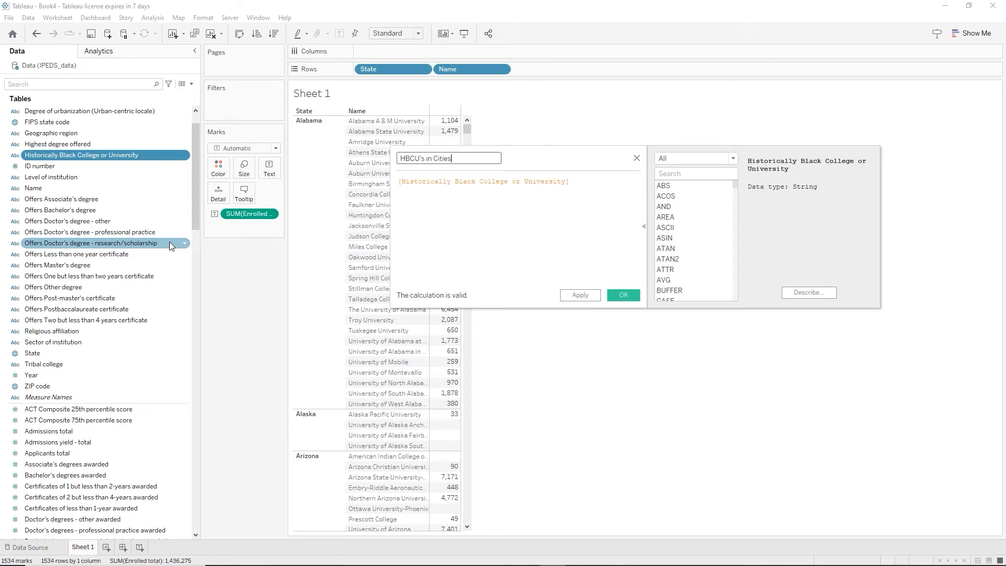
# Begin the formula with IF [Historically Black College or University]="Yes" AND
pyautogui.click(399, 183)
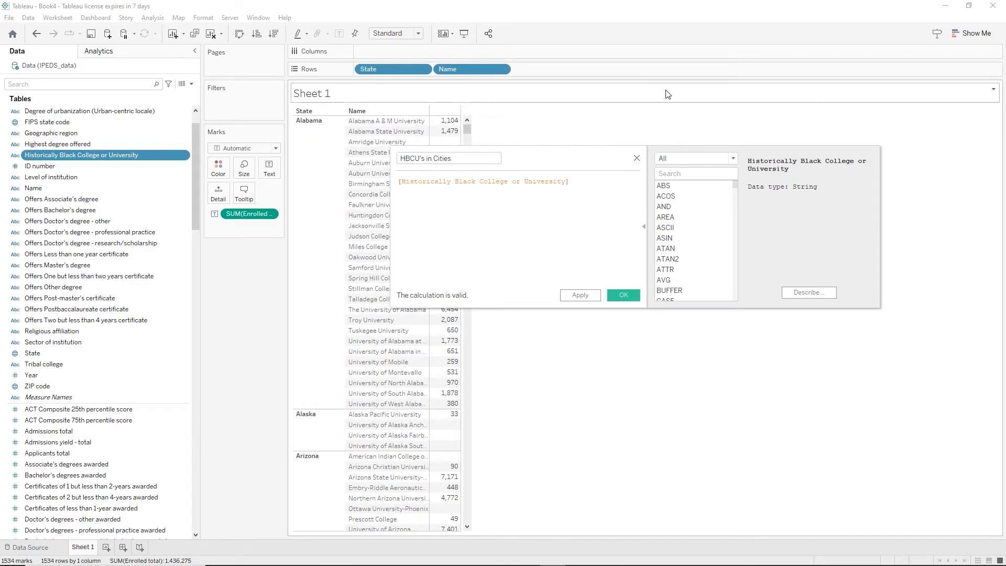
pyautogui.write('if')
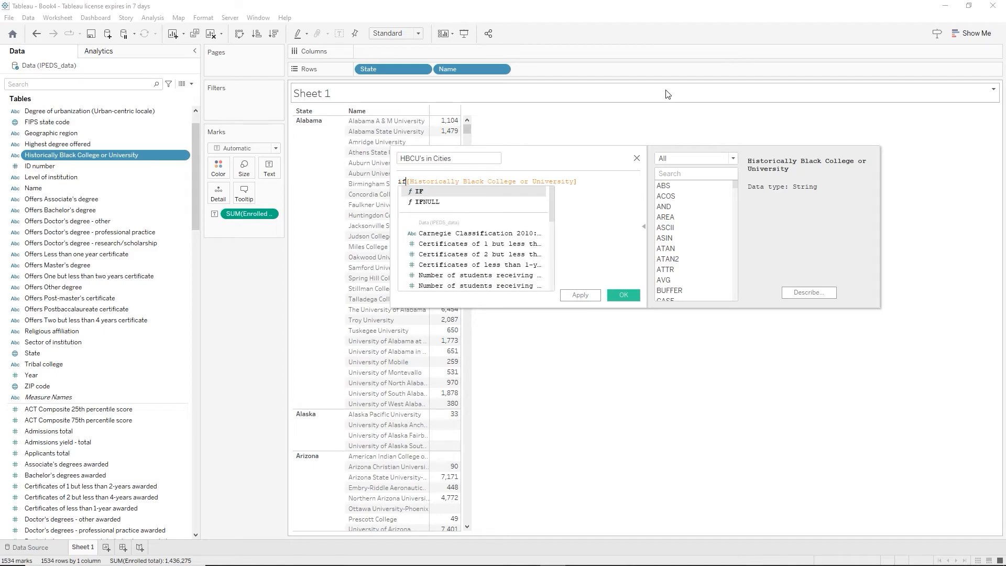
pyautogui.press('Return')
pyautogui.press('End')
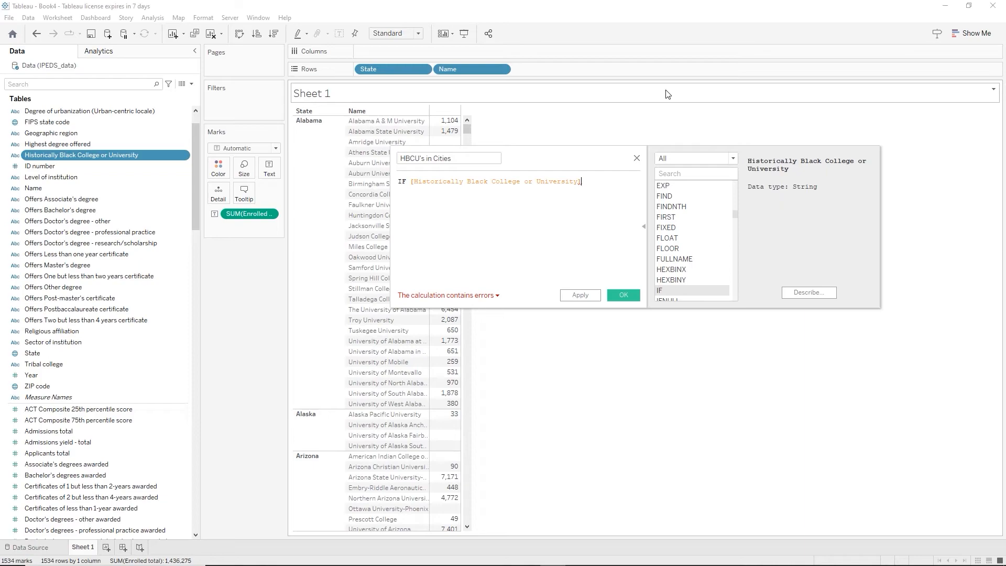
pyautogui.write('="Yes"')
pyautogui.write('an')
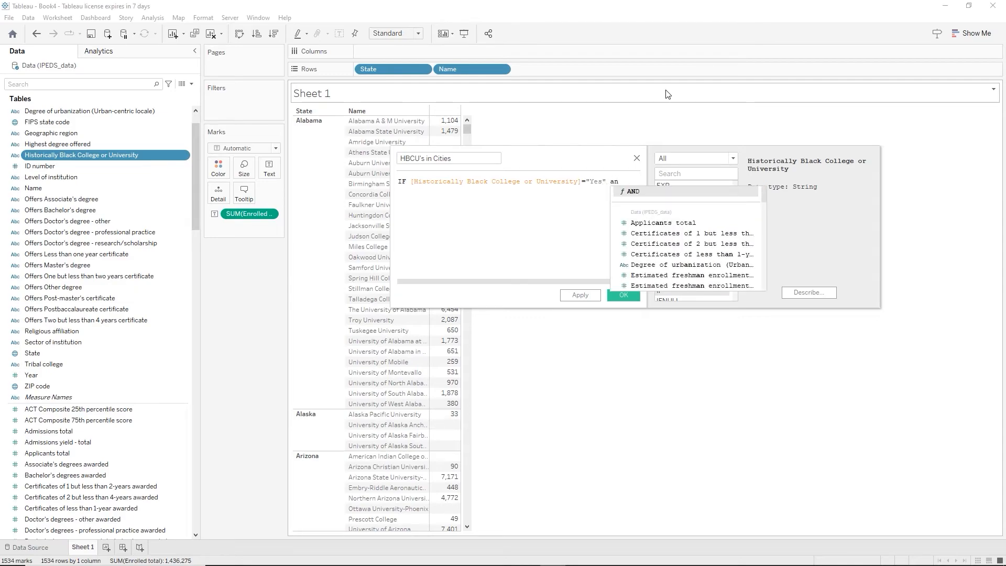
pyautogui.press('Return')
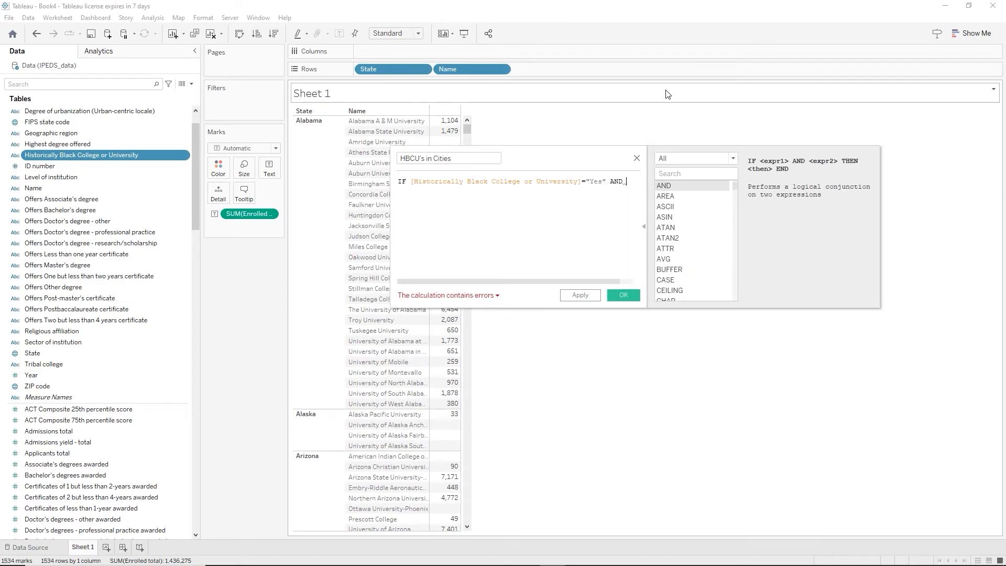
# Add on a second formula line a STARTSWITH condition testing Degree of urbanization (Urban-centric locale) for the substring "City:"
pyautogui.write('st')
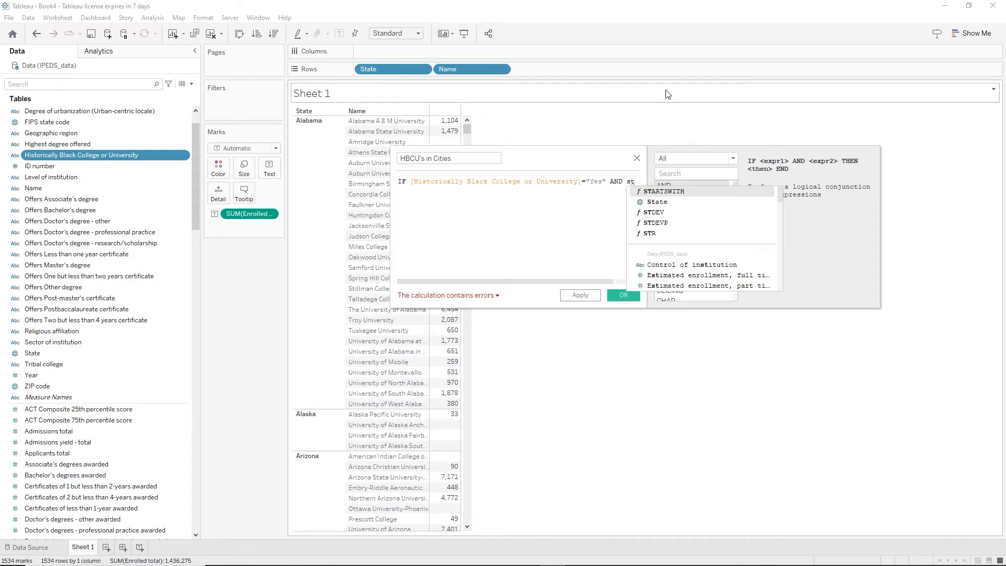
pyautogui.press('Return')
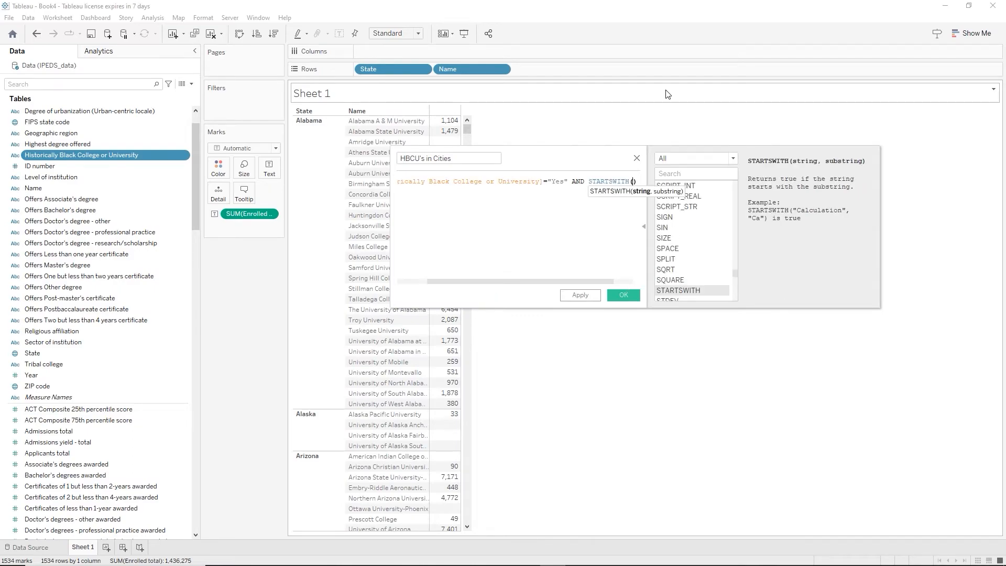
pyautogui.click(585, 182)
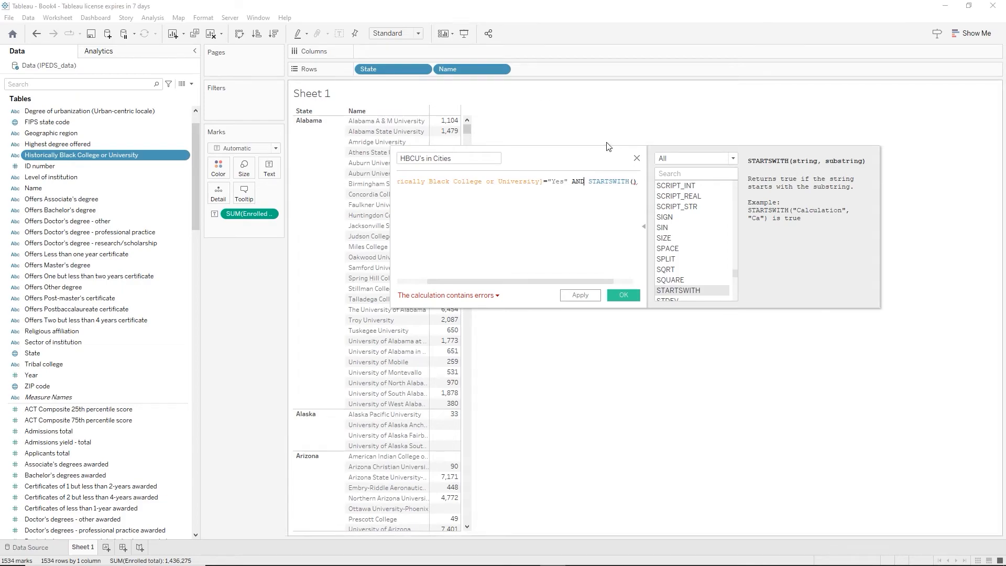
pyautogui.press('Return')
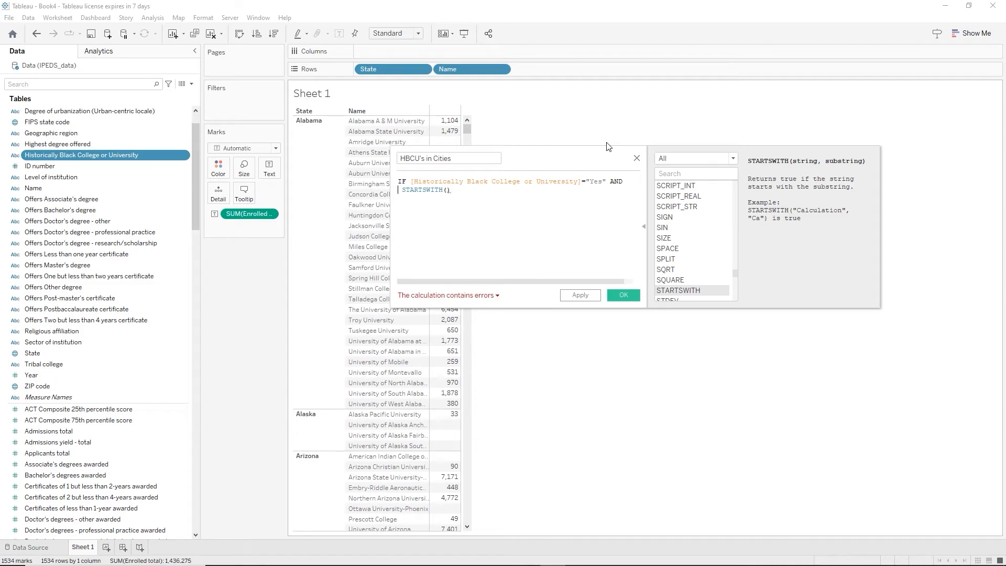
pyautogui.press('Delete')
pyautogui.click(443, 190)
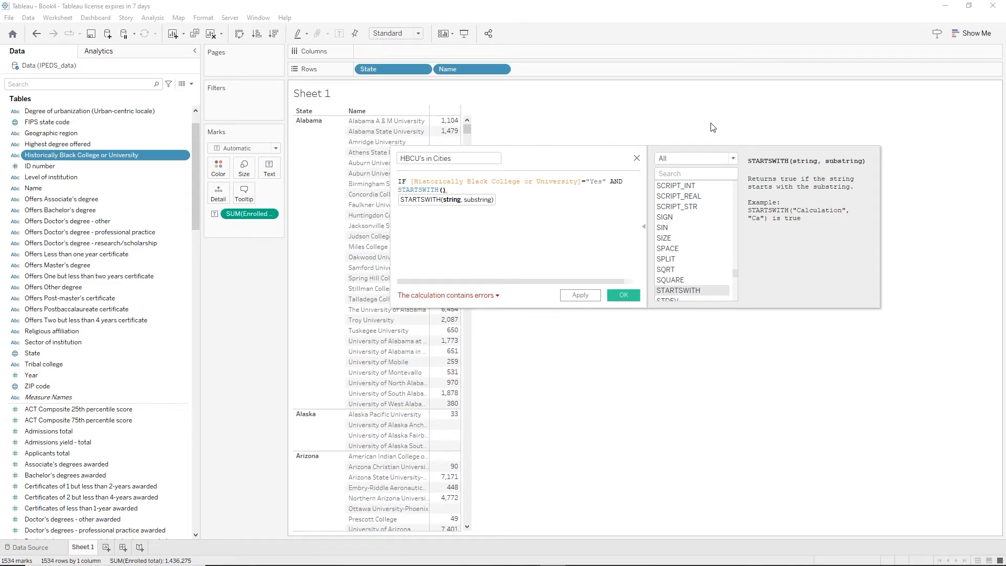
pyautogui.write('de')
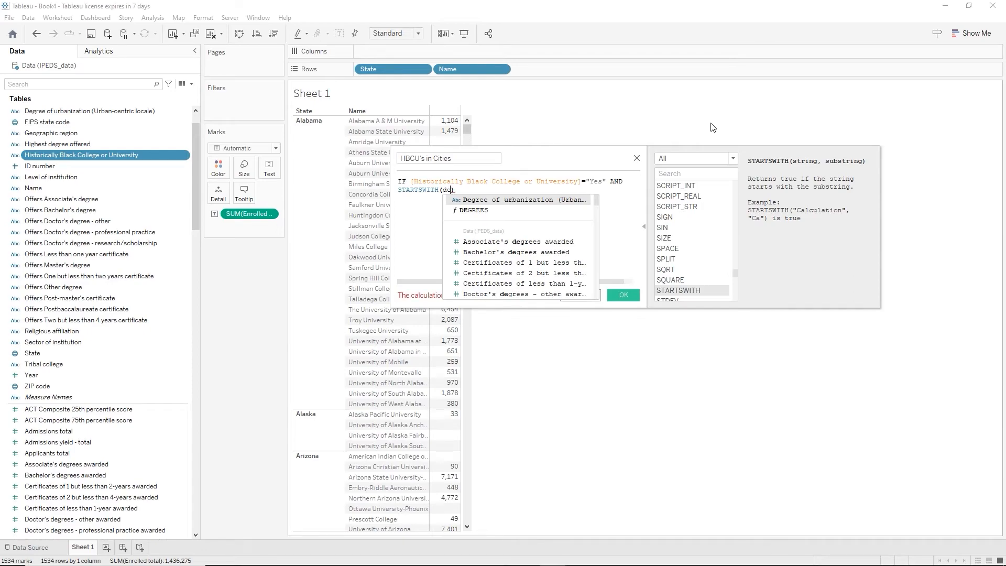
pyautogui.press('Return')
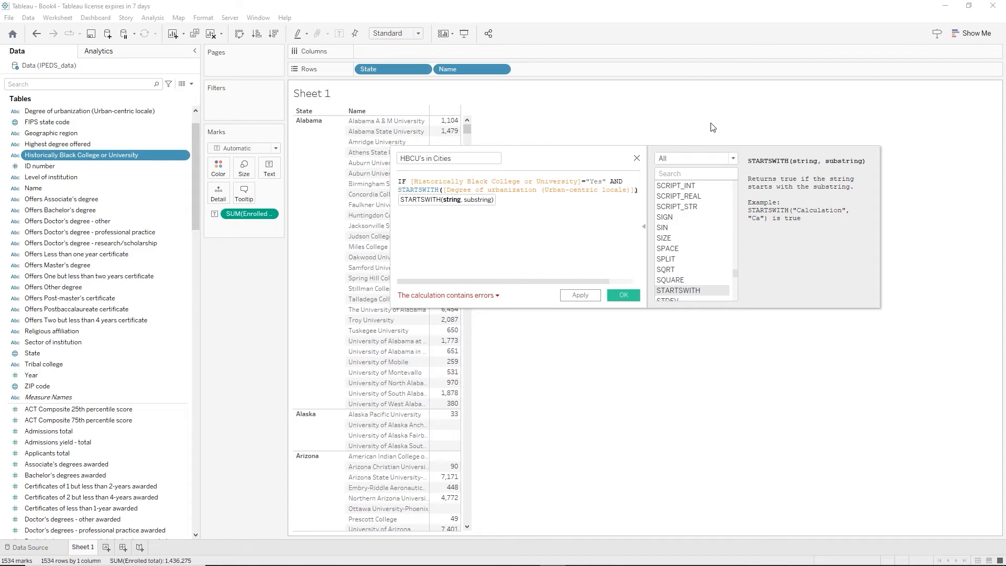
pyautogui.write(',')
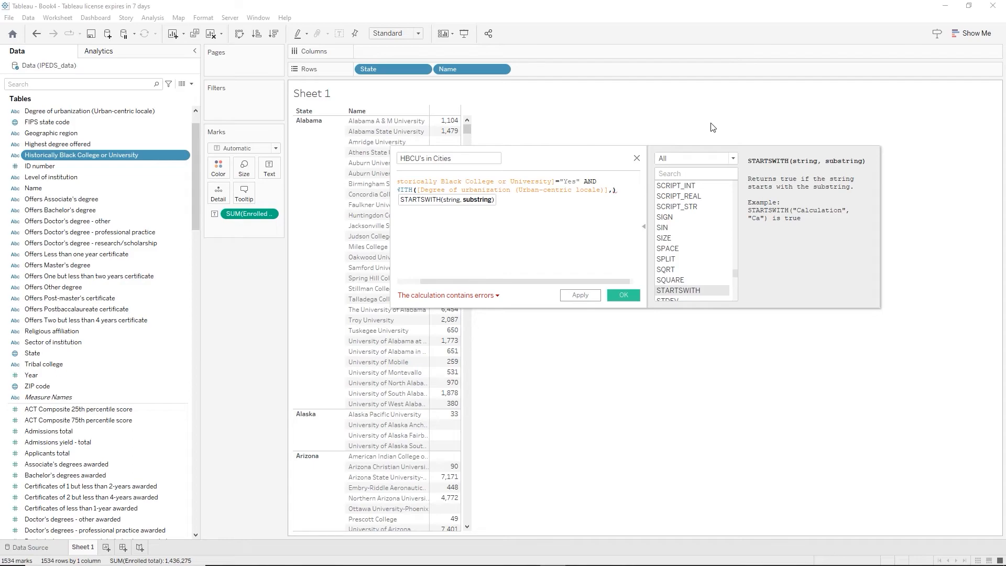
pyautogui.write('"City')
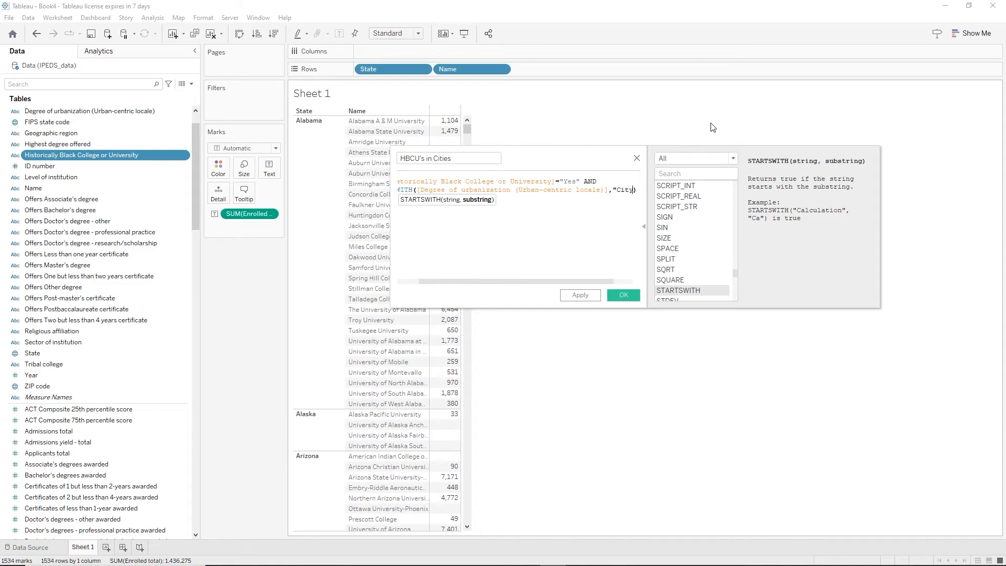
pyautogui.write(':"')
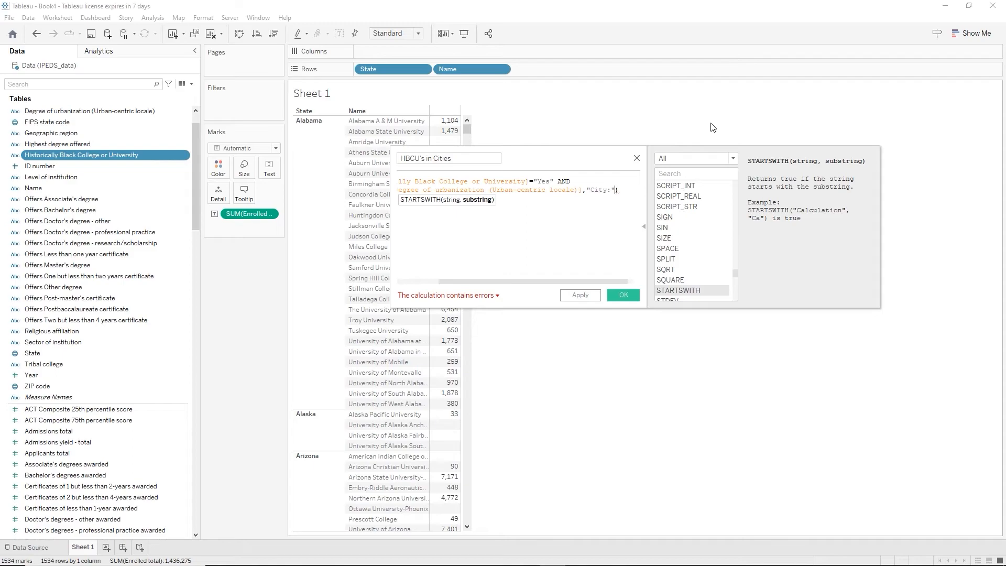
pyautogui.press('Right')
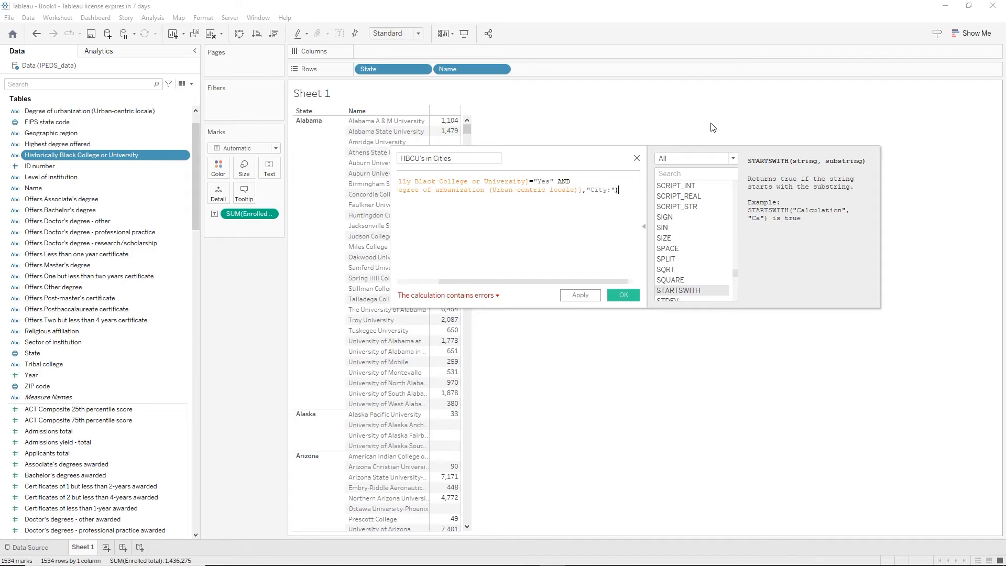
# Finish the formula on a third line with THEN [Name] ELSE "" END and save the calculated field
pyautogui.press('Return')
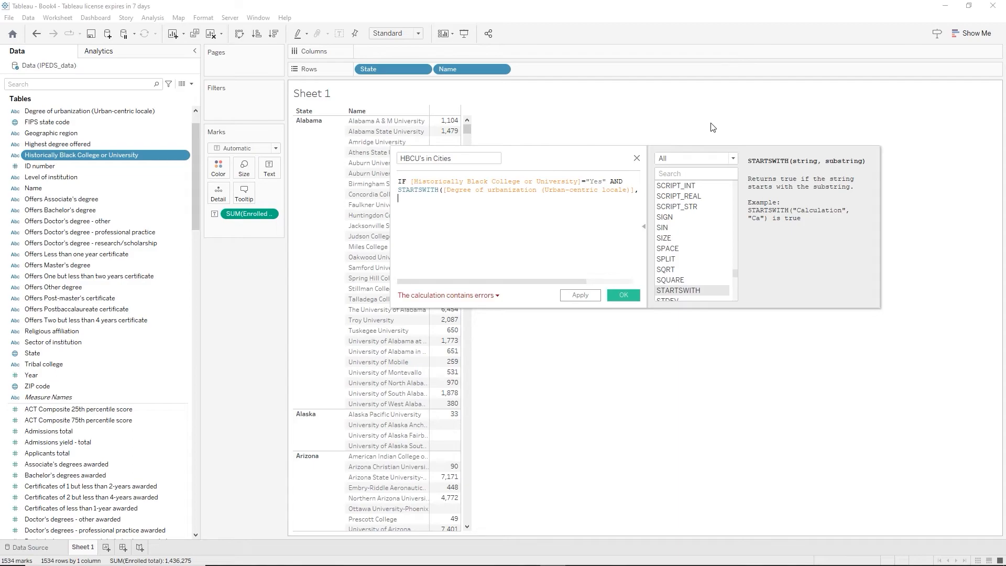
pyautogui.write('THEN')
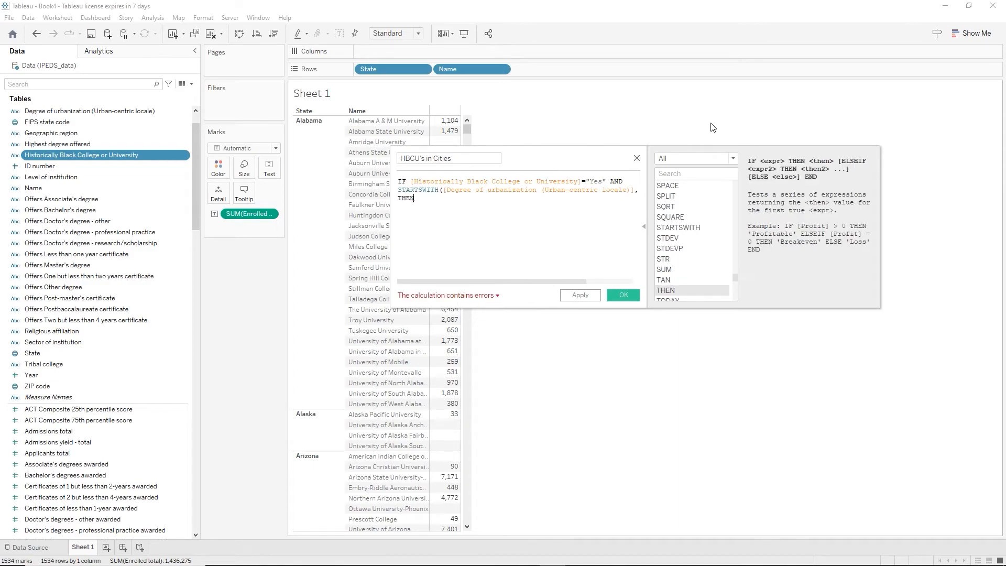
pyautogui.write(' [Name]')
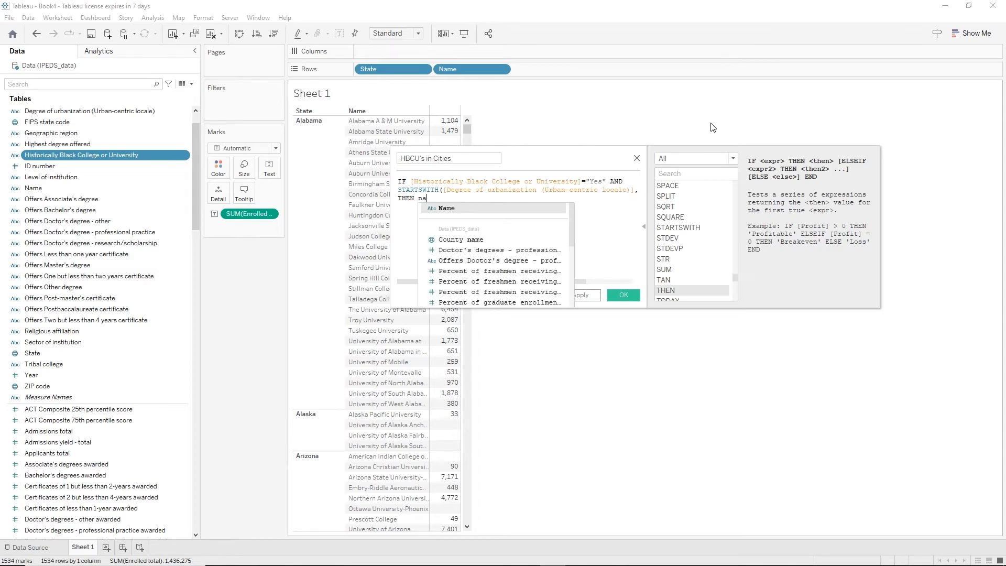
pyautogui.press('Return')
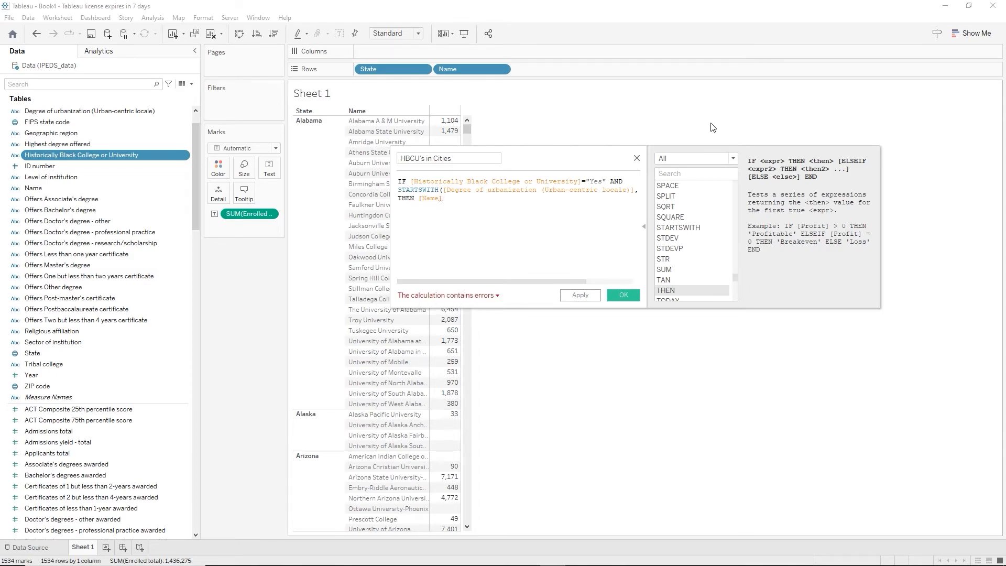
pyautogui.write(',')
pyautogui.write('el')
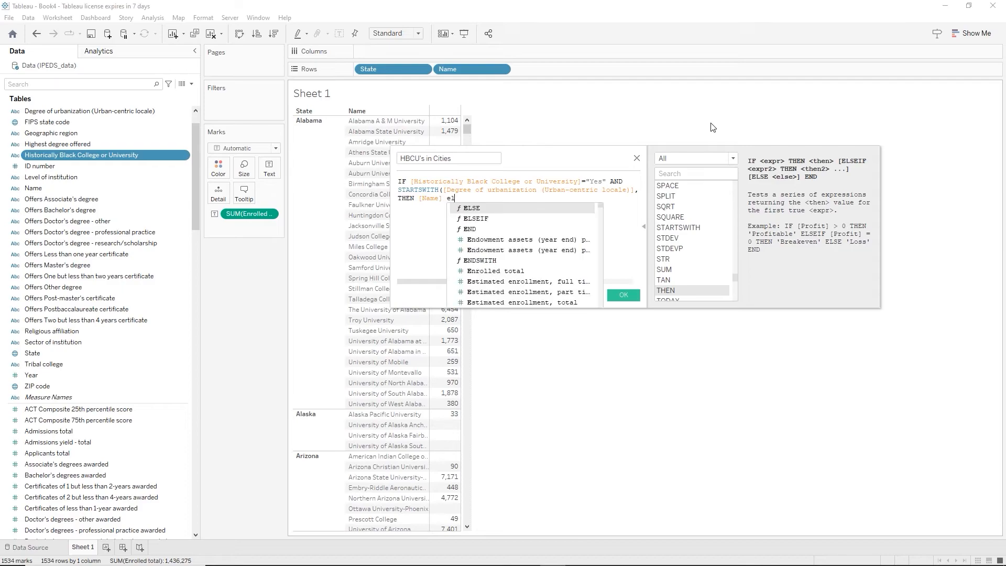
pyautogui.press('Return')
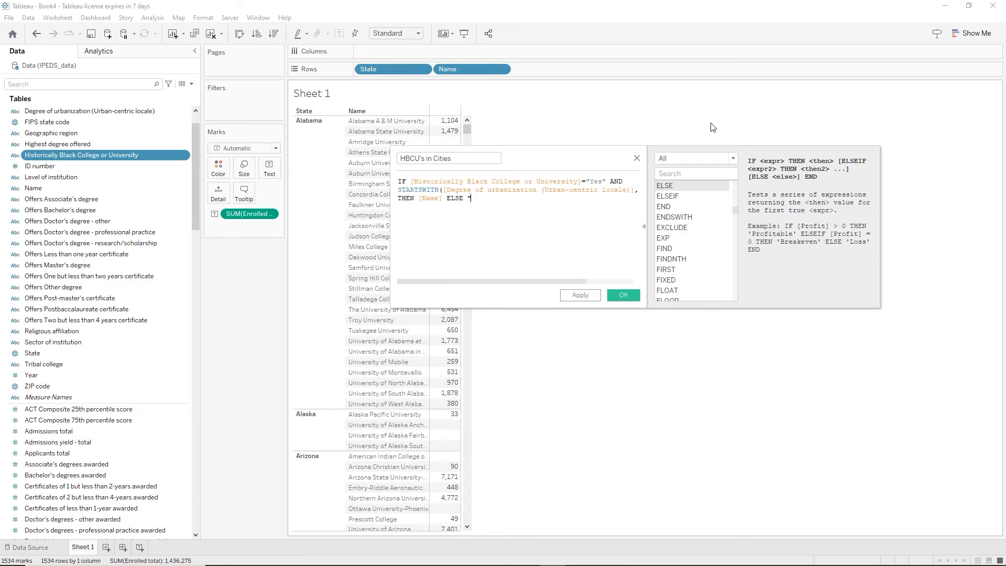
pyautogui.write('"" en')
pyautogui.press('Return')
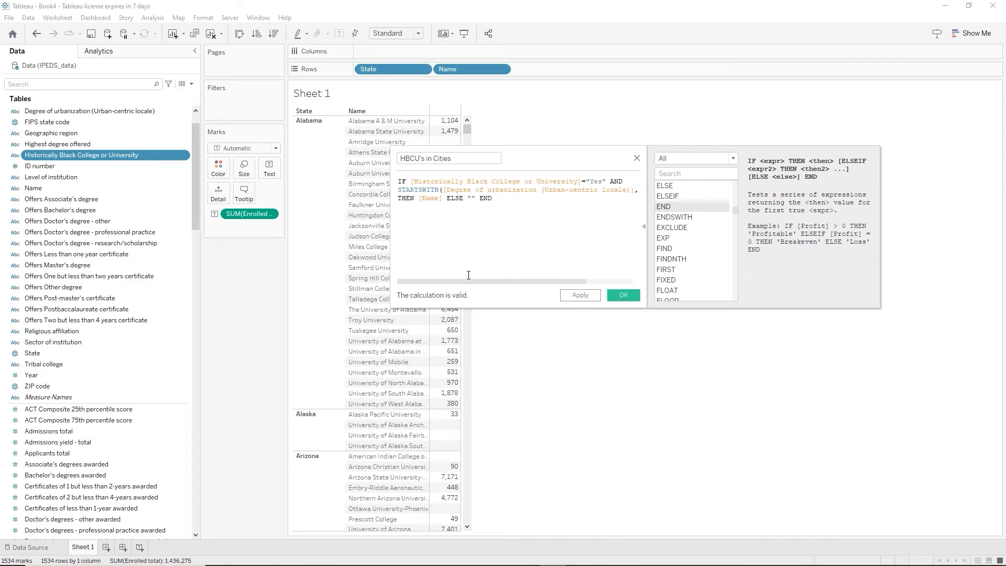
pyautogui.moveTo(484, 283)
pyautogui.mouseDown()
pyautogui.moveTo(525, 292)
pyautogui.moveTo(483, 285)
pyautogui.mouseUp()
pyautogui.click(621, 296)
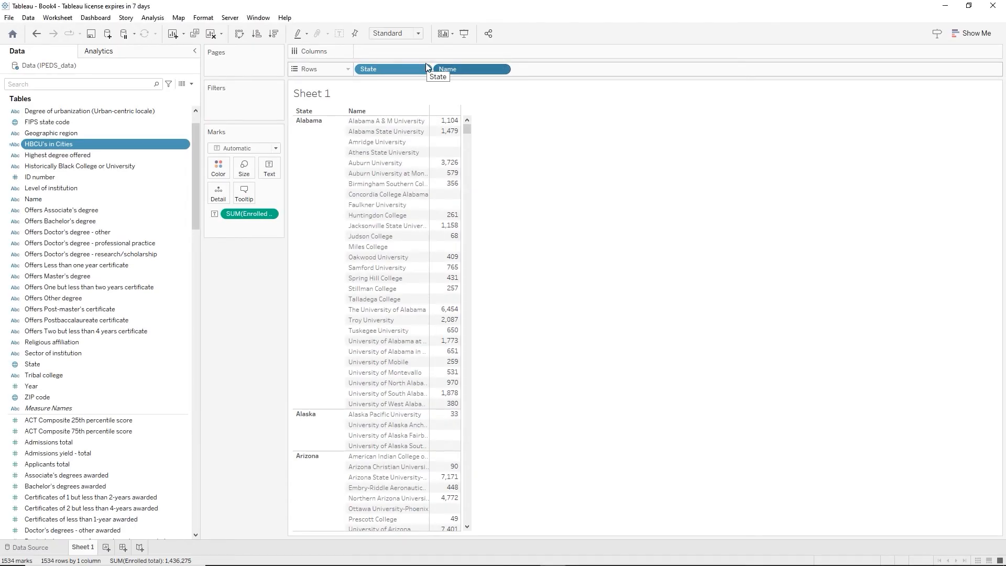
# Replace Name on the rows with the HBCU's in Cities field, placed after State
pyautogui.press('Delete')
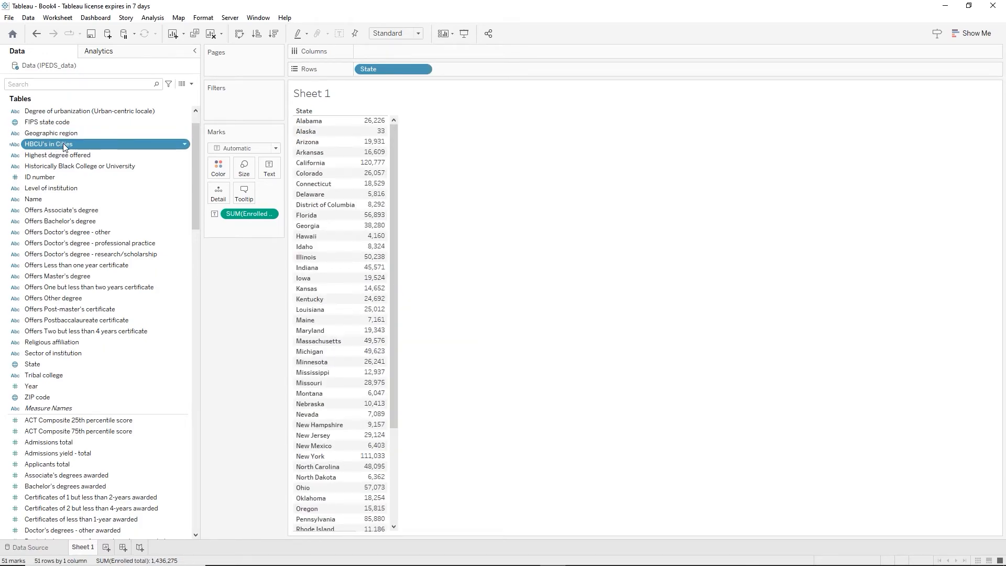
pyautogui.moveTo(56, 146)
pyautogui.mouseDown()
pyautogui.moveTo(383, 111)
pyautogui.moveTo(480, 87)
pyautogui.moveTo(476, 71)
pyautogui.mouseUp()
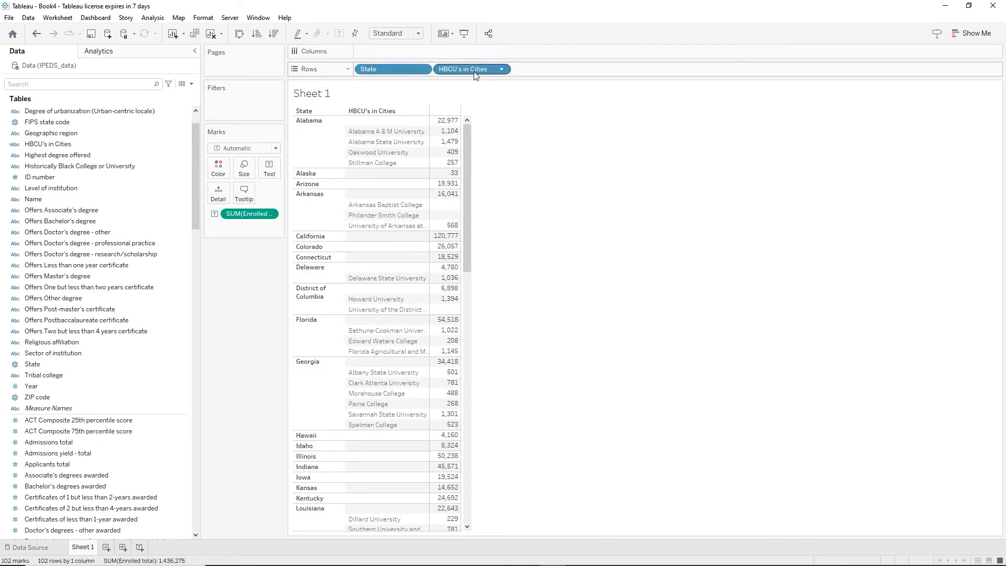
pyautogui.moveTo(455, 122)
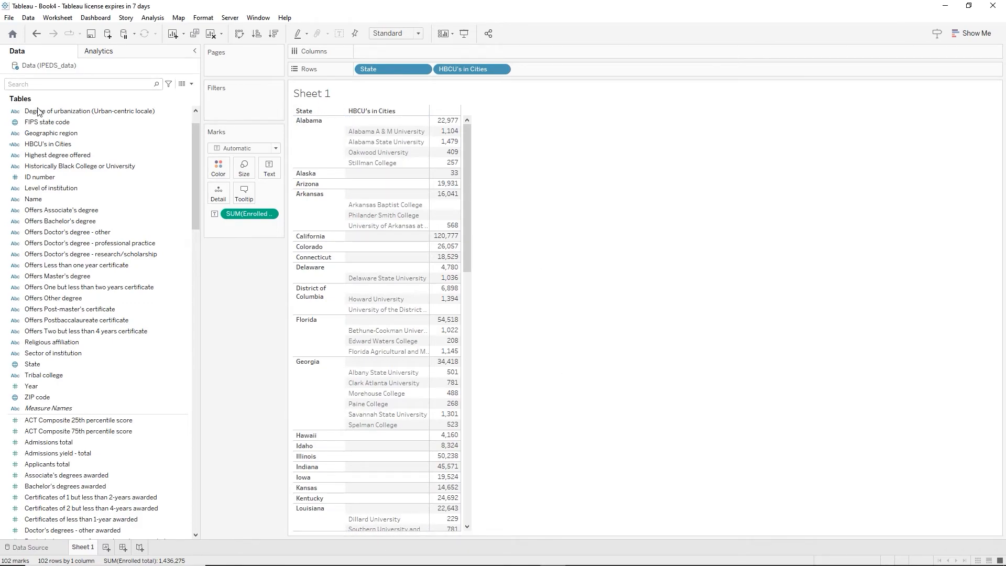
# Filter the view by HBCU's in Cities so that the blank value is excluded
pyautogui.click(41, 146)
pyautogui.moveTo(40, 146); pyautogui.dragTo(230, 104)
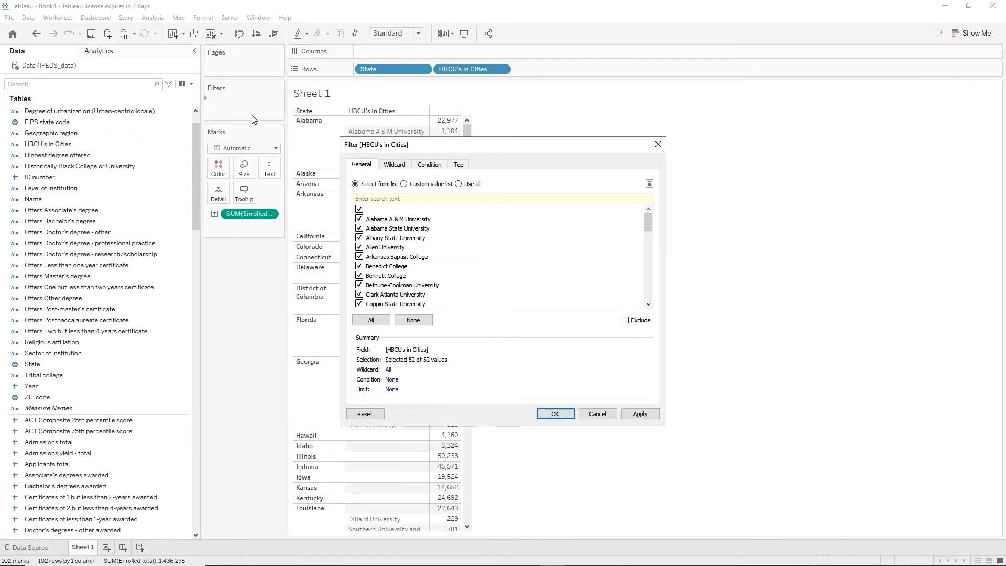
pyautogui.click(413, 321)
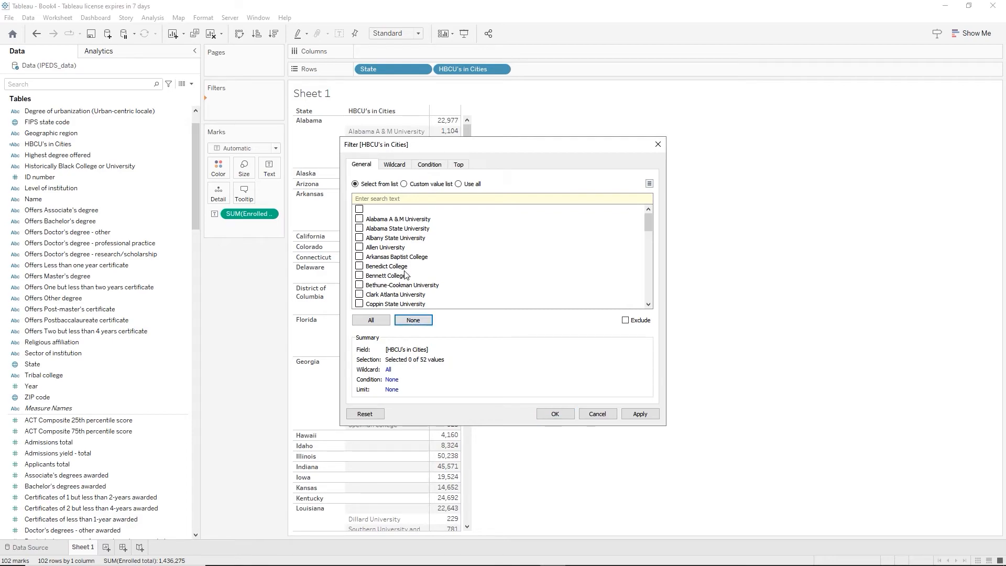
pyautogui.click(359, 210)
pyautogui.click(565, 418)
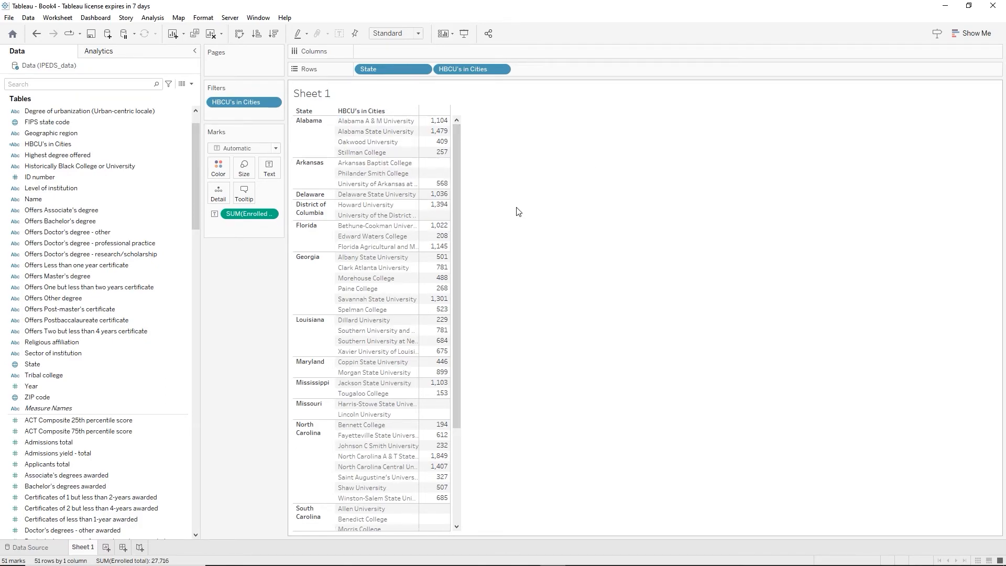
# Hide the field labels for rows and rename the sheet as HBCU's in Cities
pyautogui.rightClick(343, 114)
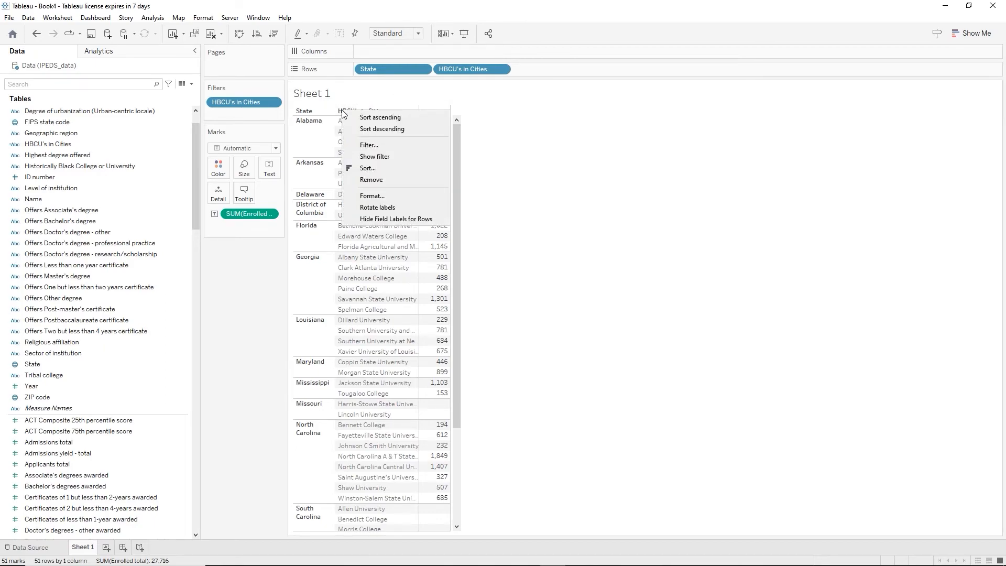
pyautogui.click(399, 219)
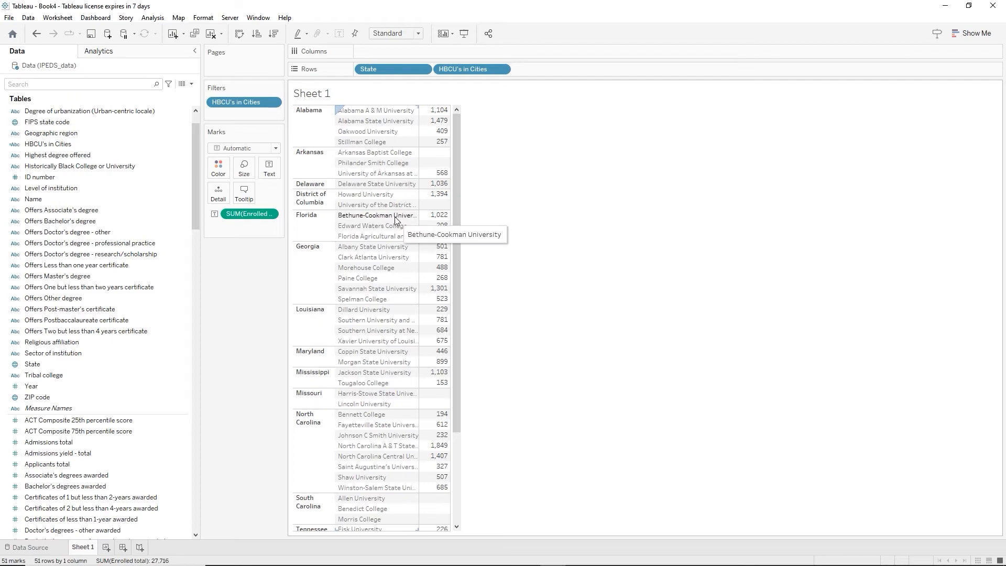
pyautogui.doubleClick(88, 548)
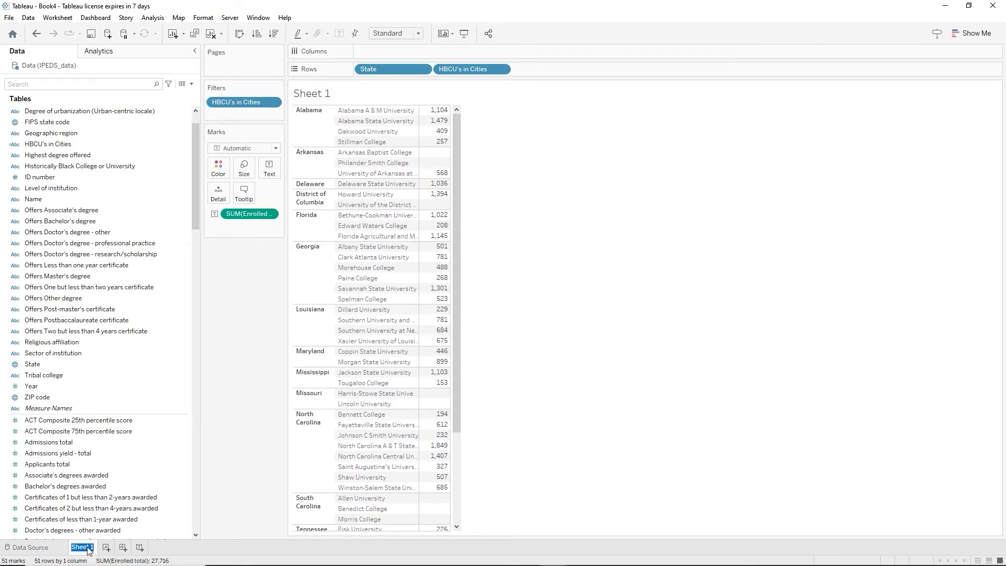
pyautogui.write("HBCU's in Ci")
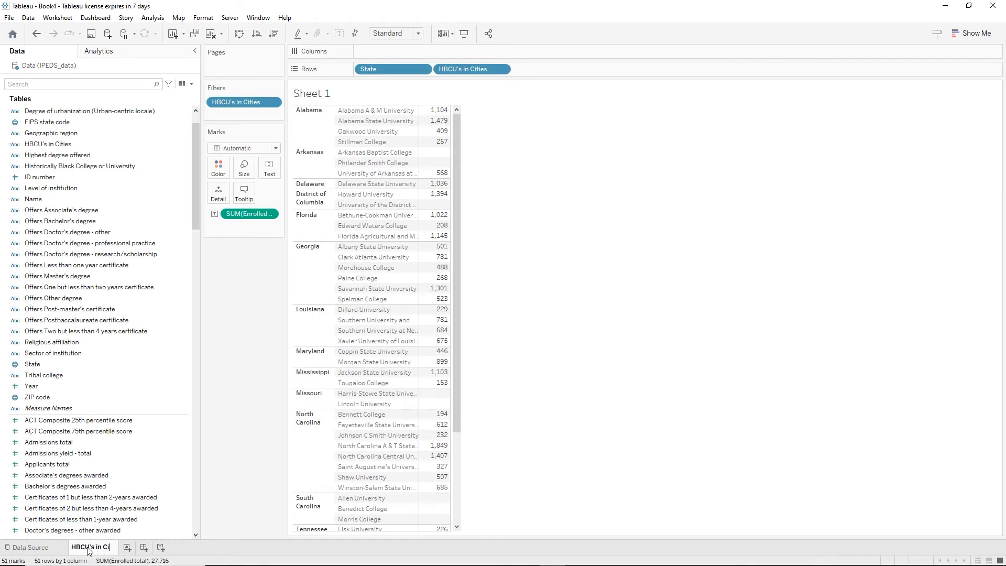
pyautogui.write('ties')
pyautogui.press('Return')
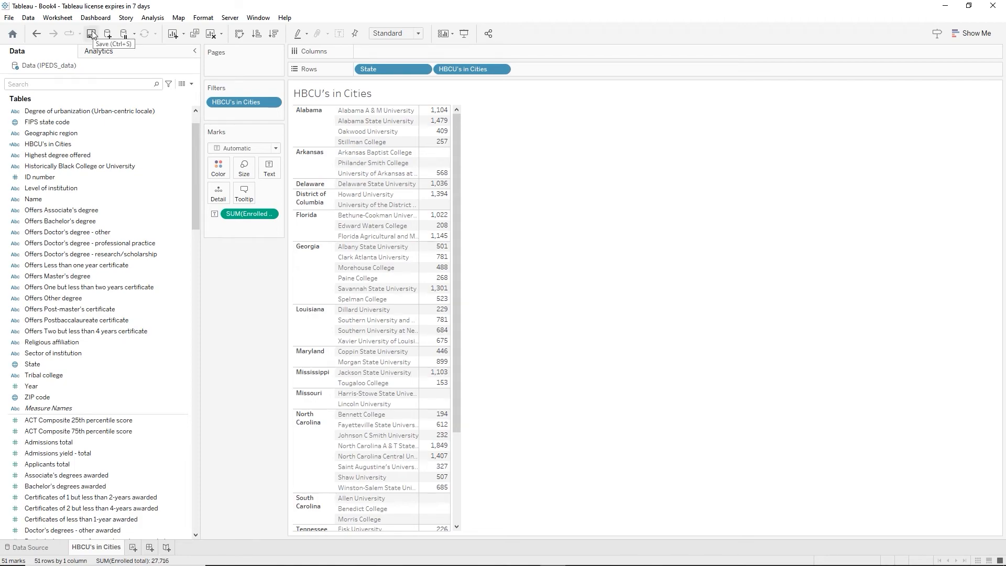
# Save the workbook under the name USA Colleges
pyautogui.click(92, 34)
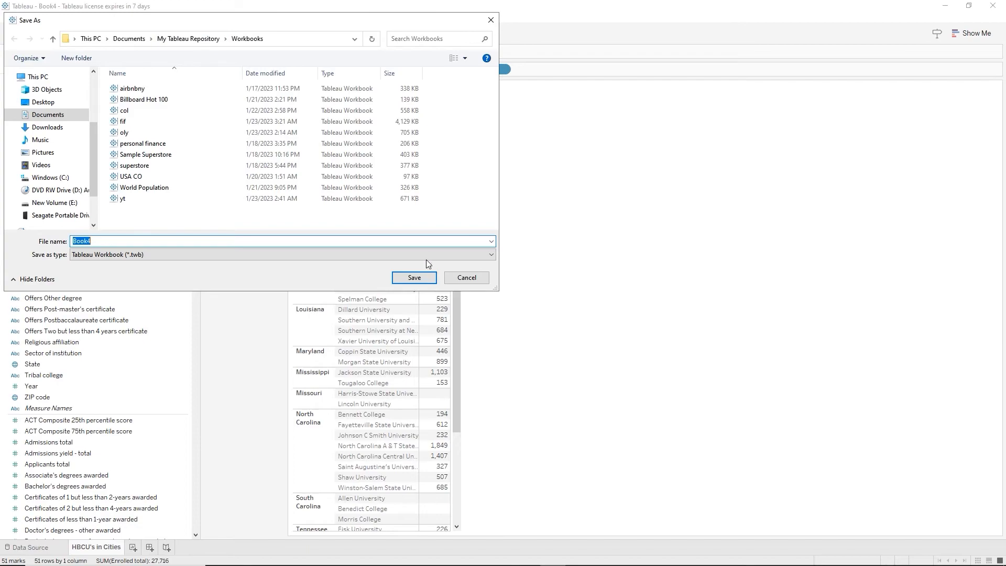
pyautogui.click(460, 279)
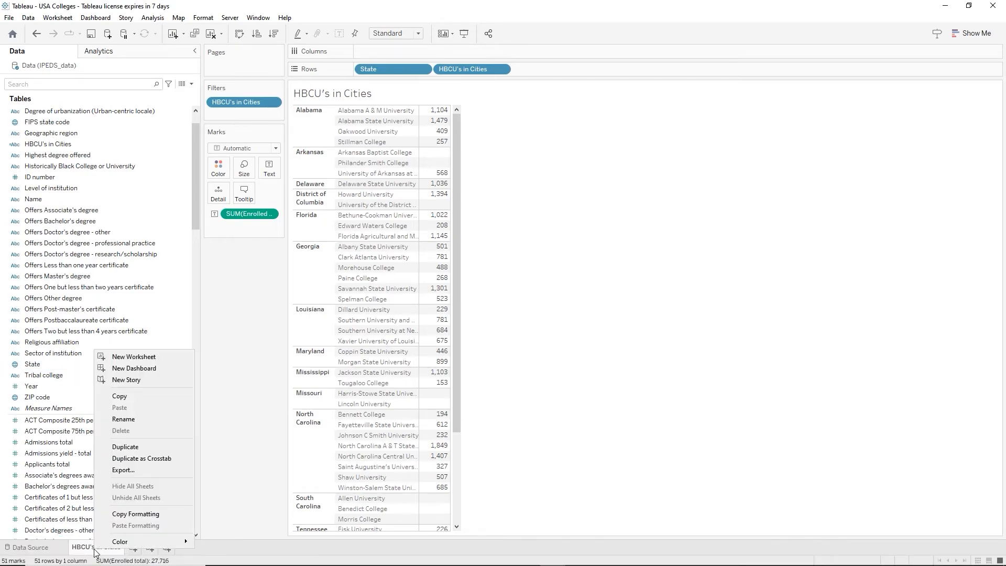
# Make a copy of the HBCU's in Cities sheet and place it after the original
pyautogui.click(128, 397)
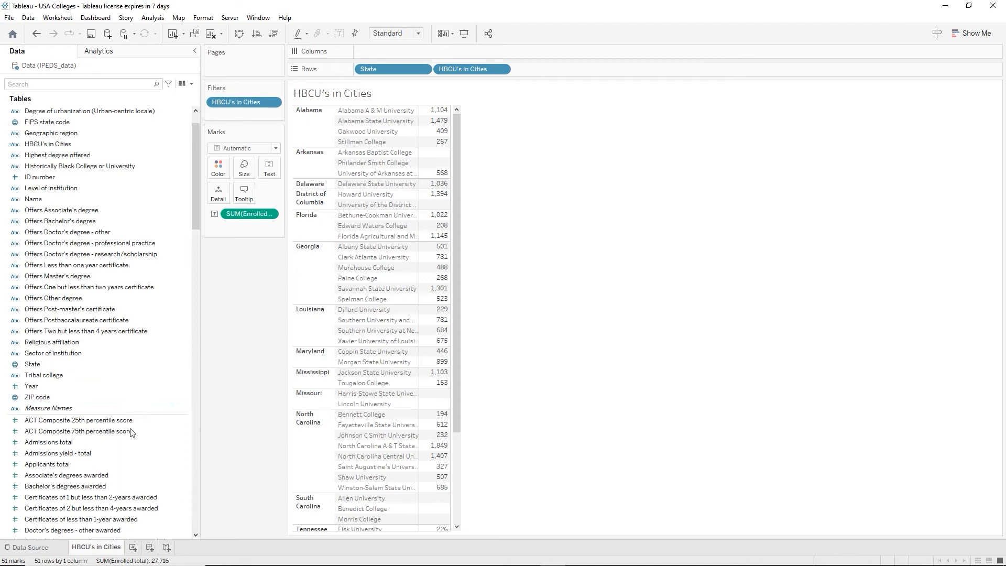
pyautogui.rightClick(127, 554)
pyautogui.click(163, 543)
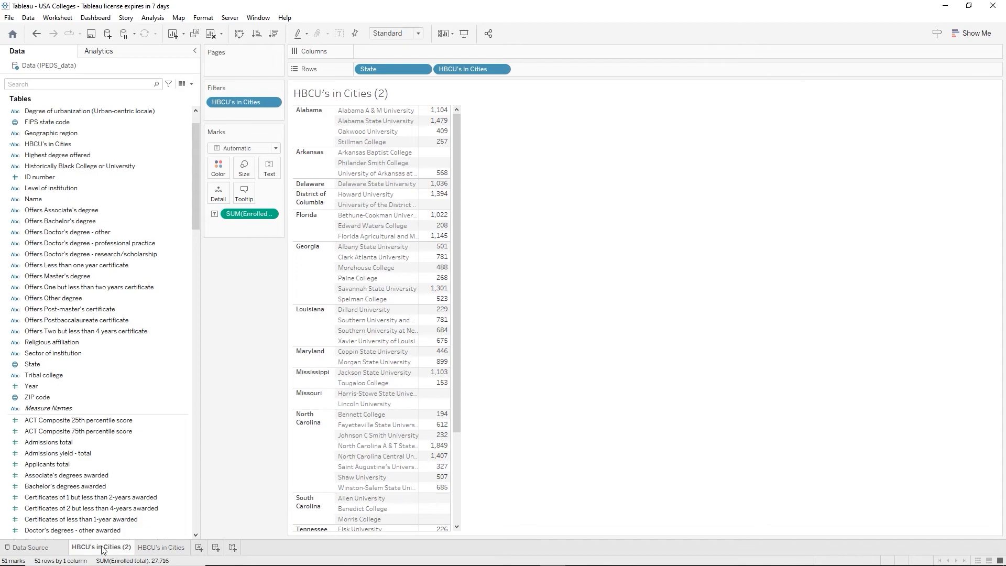
pyautogui.moveTo(102, 549); pyautogui.dragTo(189, 555)
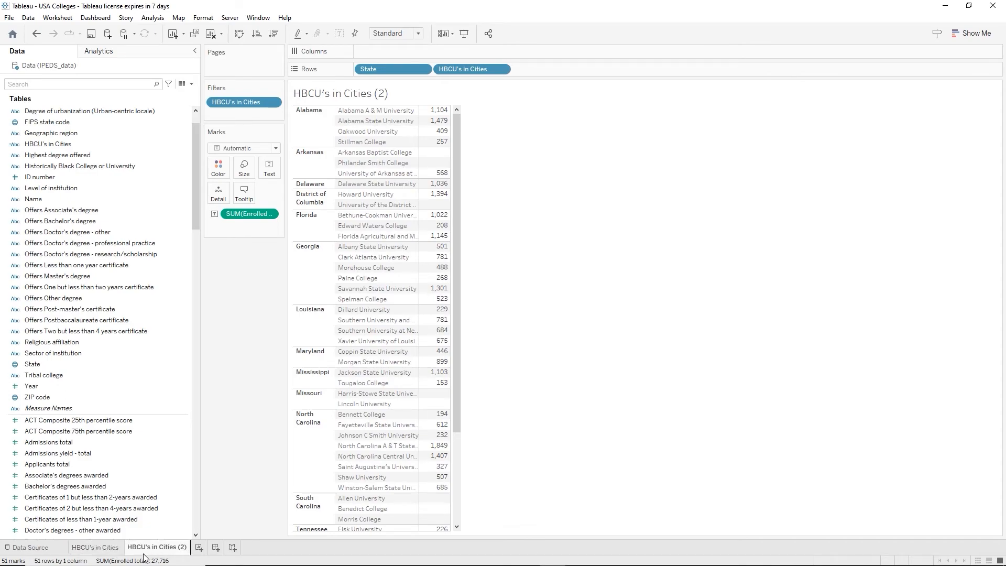
# Rename the copied sheet as All Institutions in Large Cities
pyautogui.moveTo(155, 551)
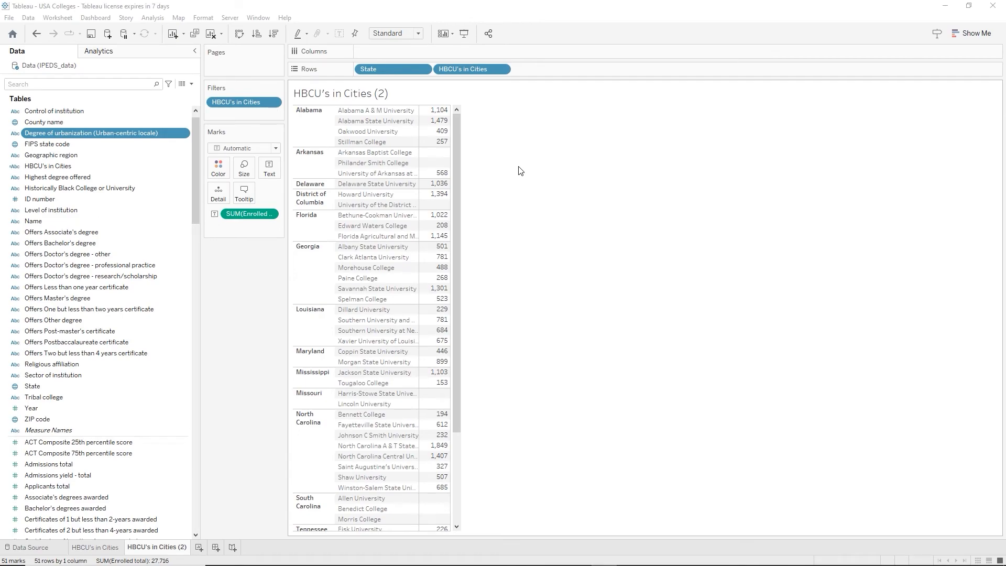
pyautogui.doubleClick(160, 549)
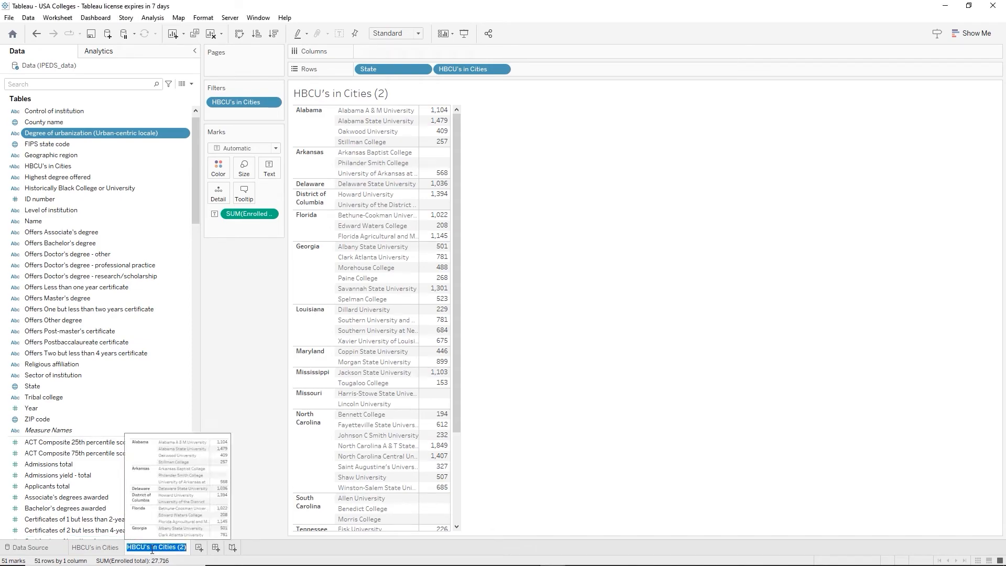
pyautogui.write('All Instit')
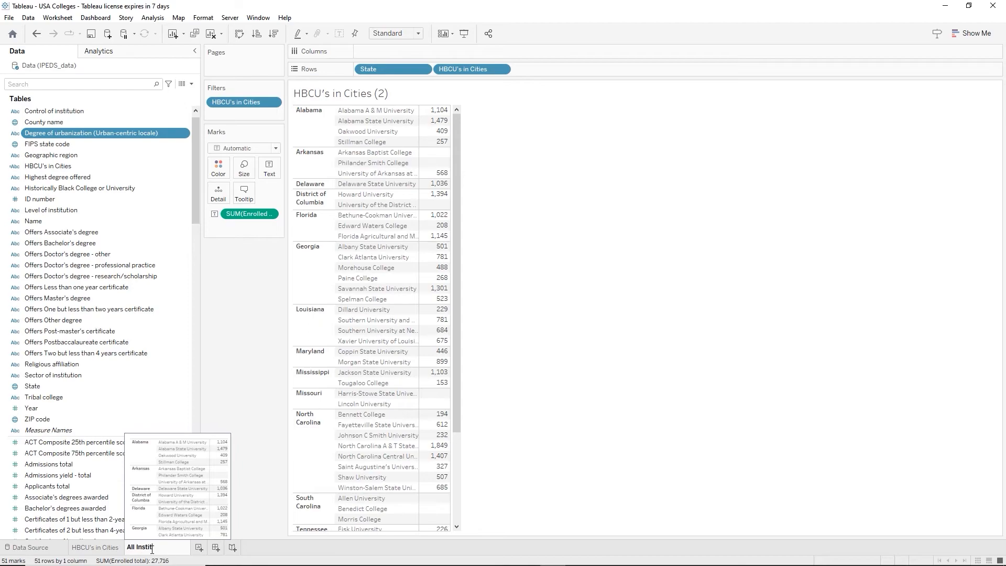
pyautogui.write('utions in Large Cities')
pyautogui.press('Return')
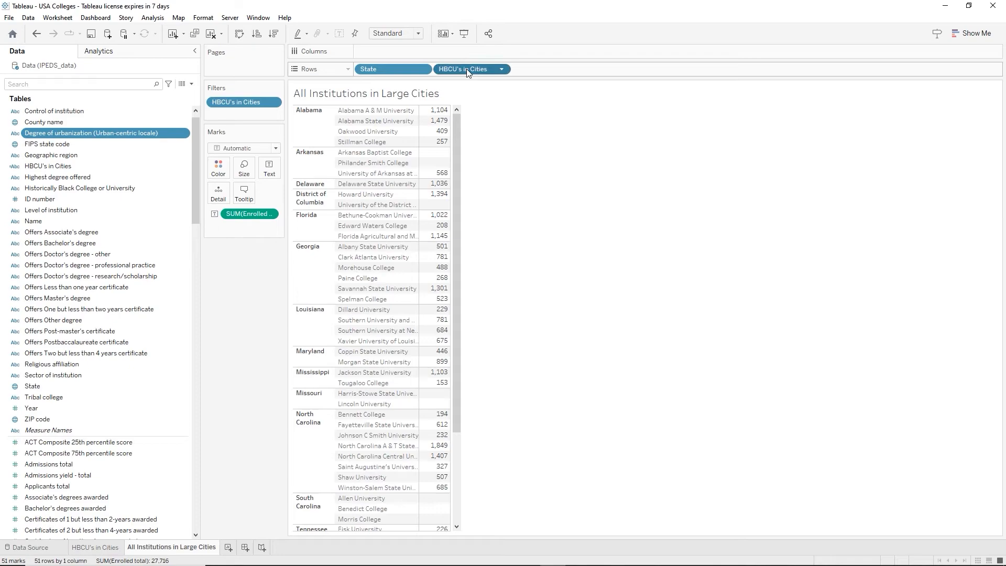
# Remove HBCU's in Cities from the rows and filters, and remove the Enrolled total sum from the marks
pyautogui.press('Delete')
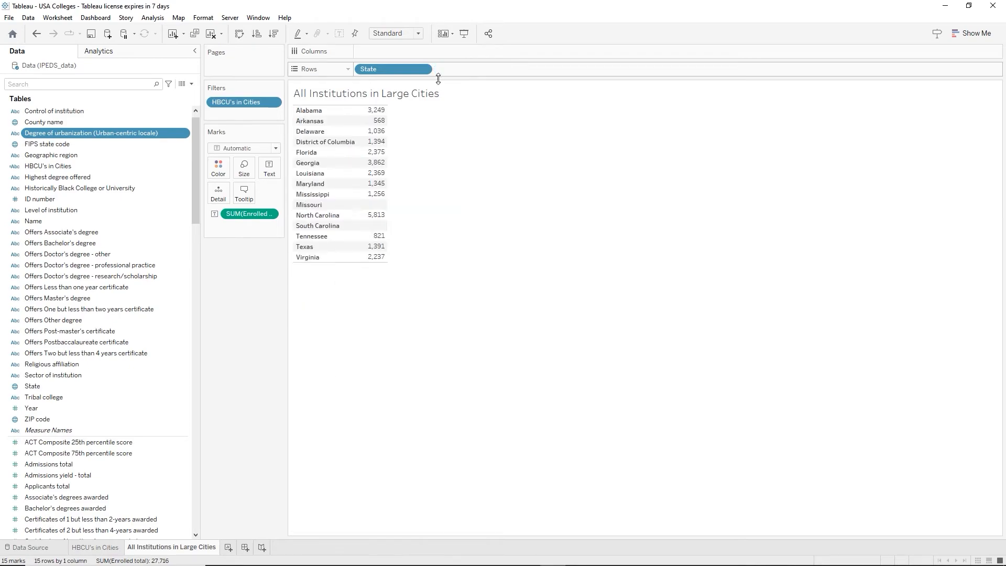
pyautogui.click(242, 102)
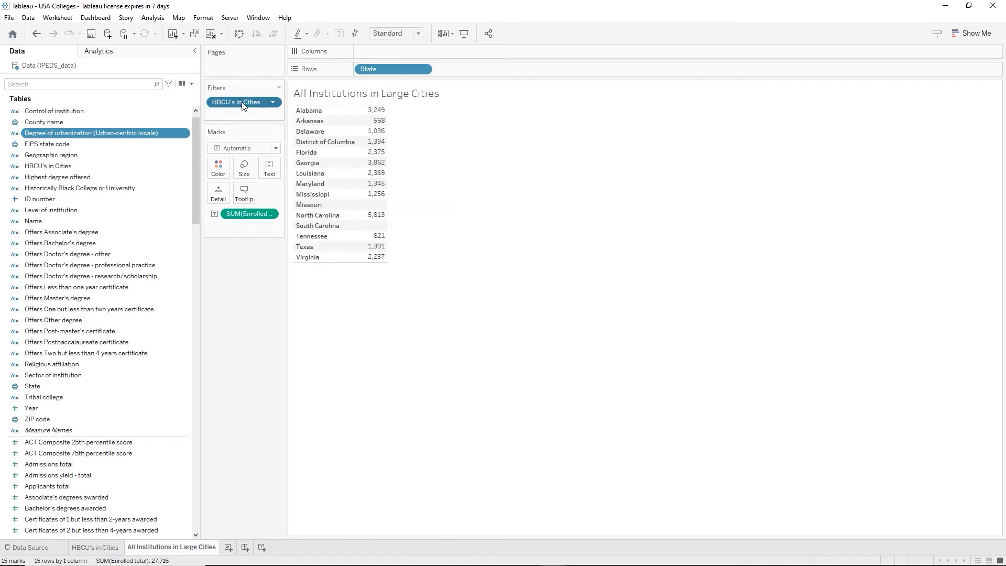
pyautogui.press('Delete')
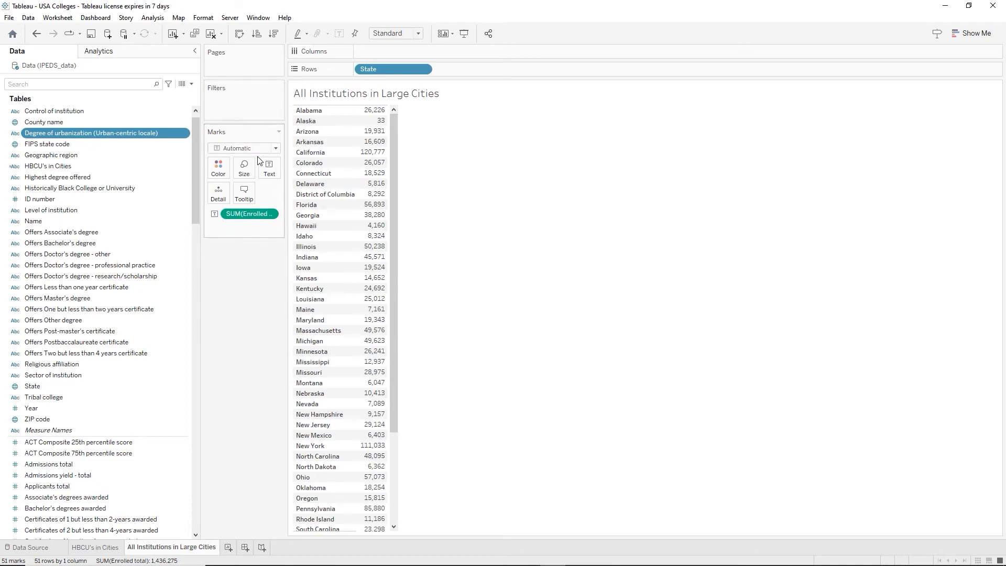
pyautogui.click(243, 218)
pyautogui.press('Delete')
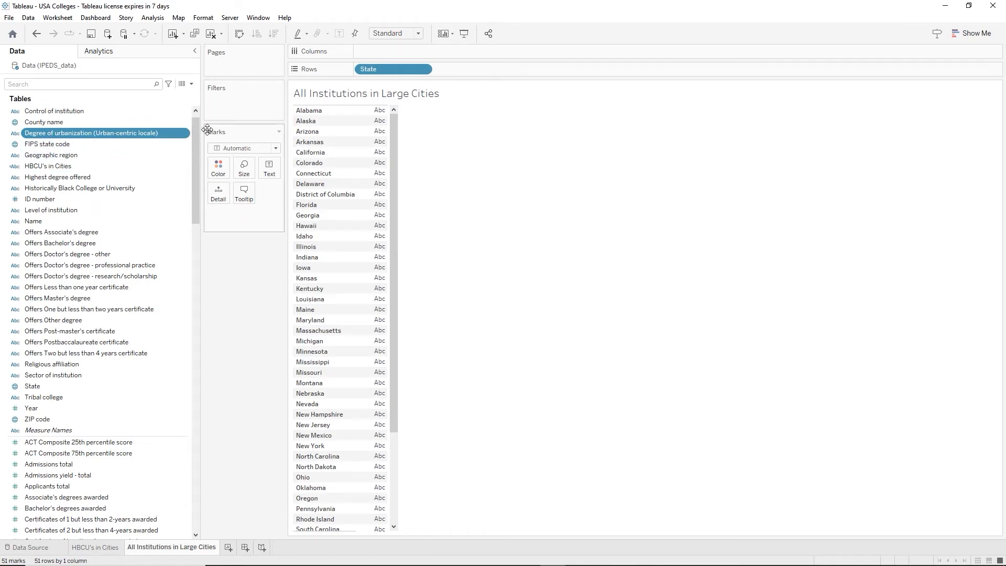
# Shorten the name of the Degree of urbanization (Urban-centric locale) field to Degree of urbanization
pyautogui.rightClick(110, 137)
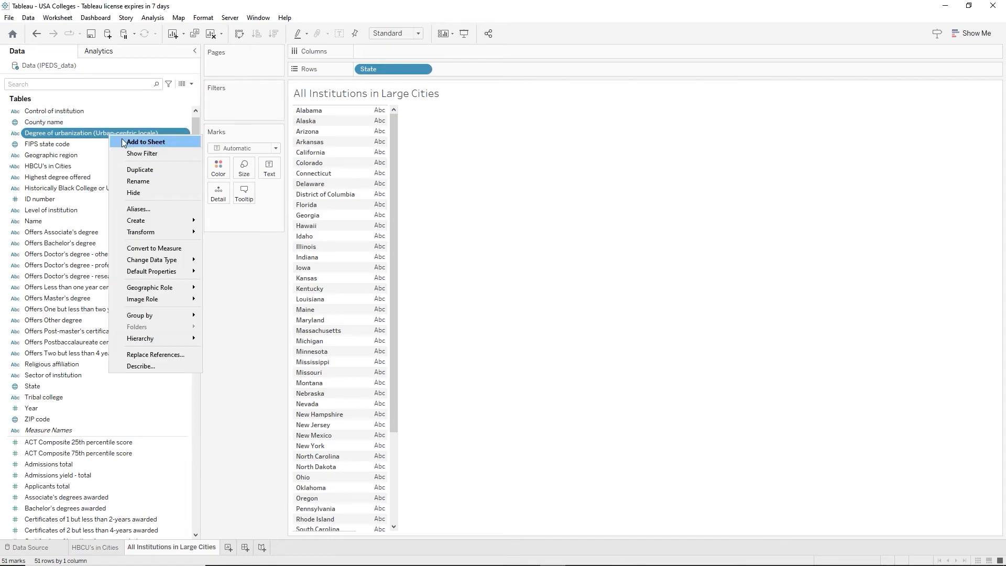
pyautogui.click(138, 182)
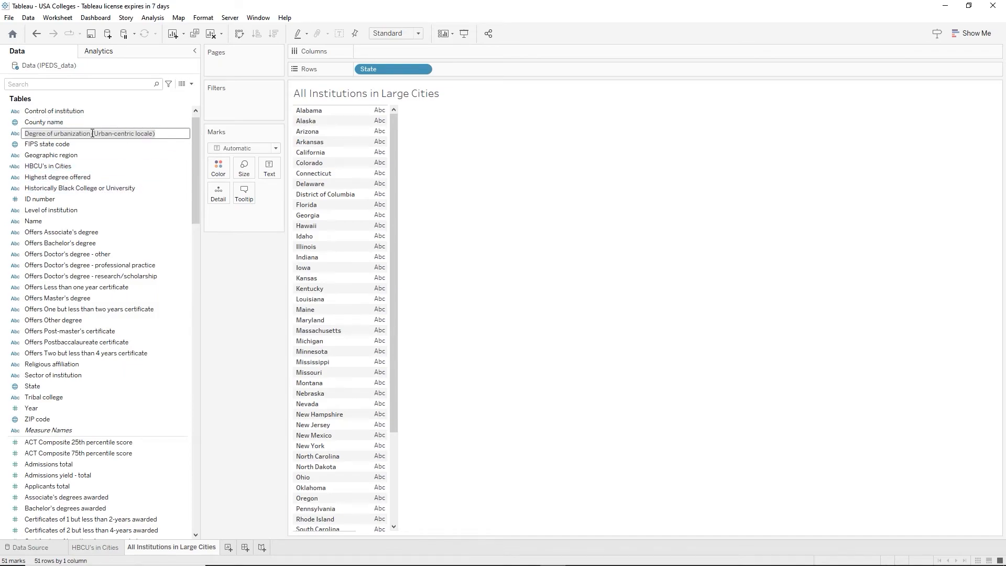
pyautogui.moveTo(92, 133); pyautogui.dragTo(161, 135)
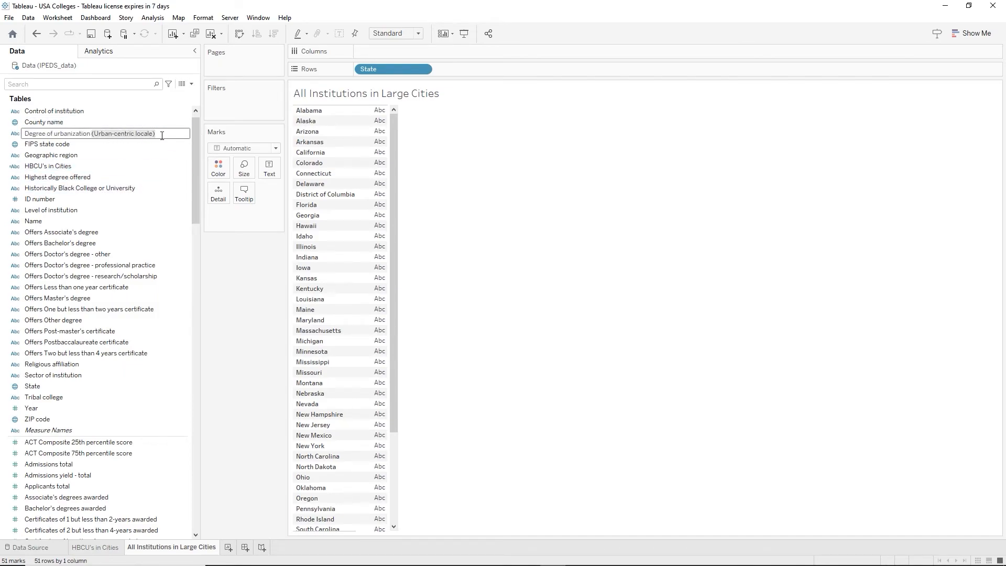
pyautogui.press('BackSpace')
pyautogui.press('Return')
# Examine the filter values available for Degree of urbanization without applying a filter
pyautogui.moveTo(50, 136); pyautogui.dragTo(233, 106)
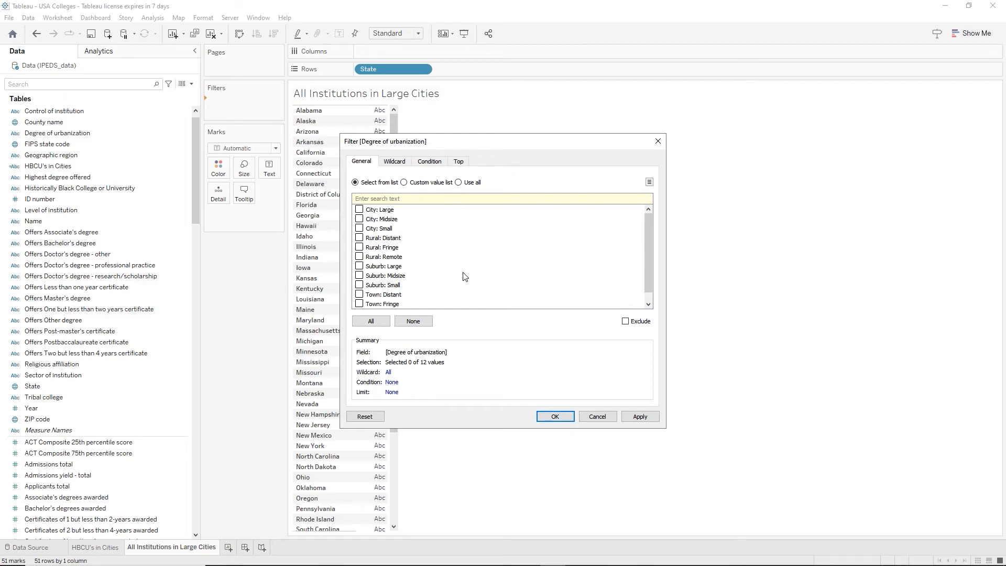
pyautogui.scroll(-1, 456, 256)
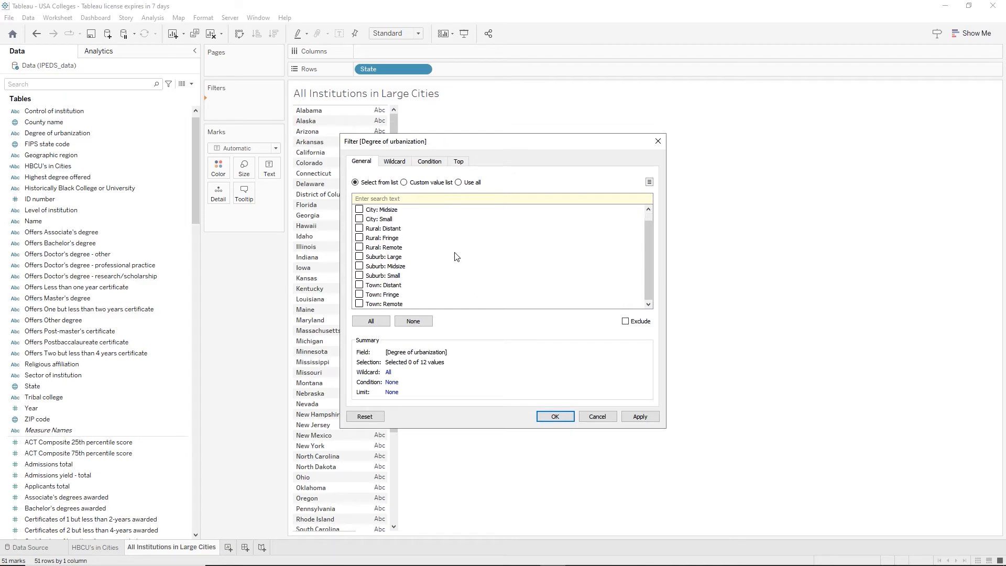
pyautogui.scroll(1, 456, 256)
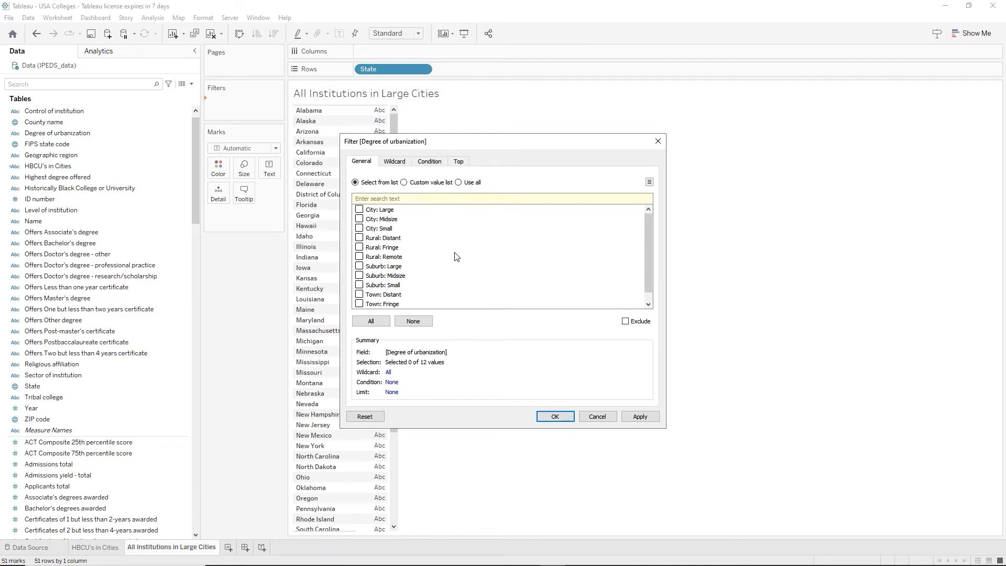
pyautogui.scroll(-1, 456, 256)
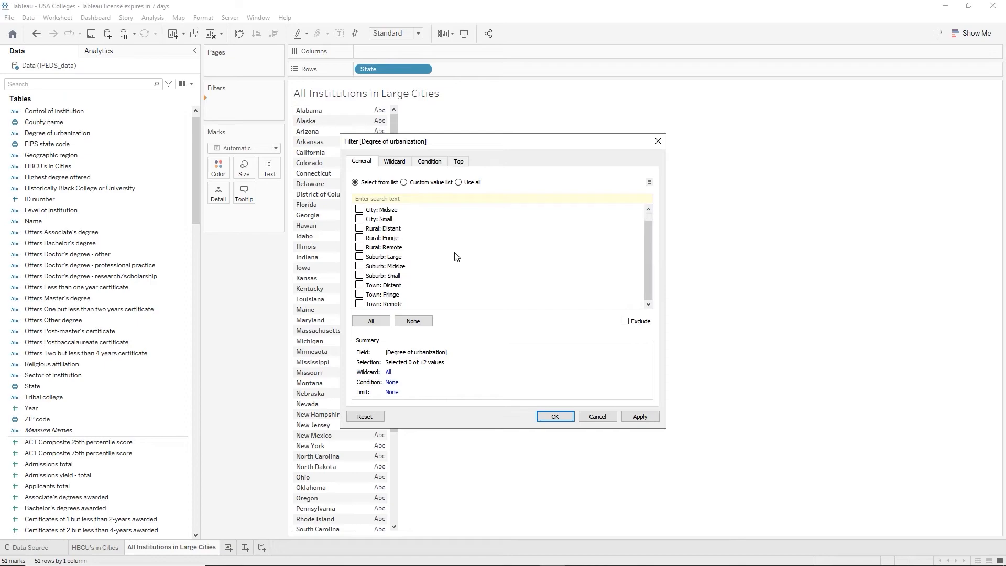
pyautogui.scroll(1, 456, 256)
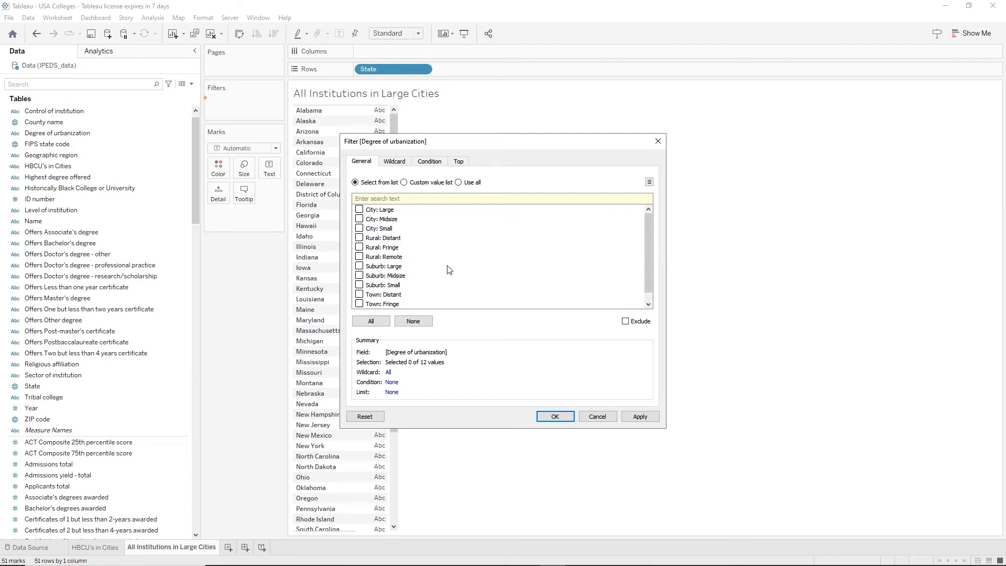
pyautogui.scroll(-1, 450, 269)
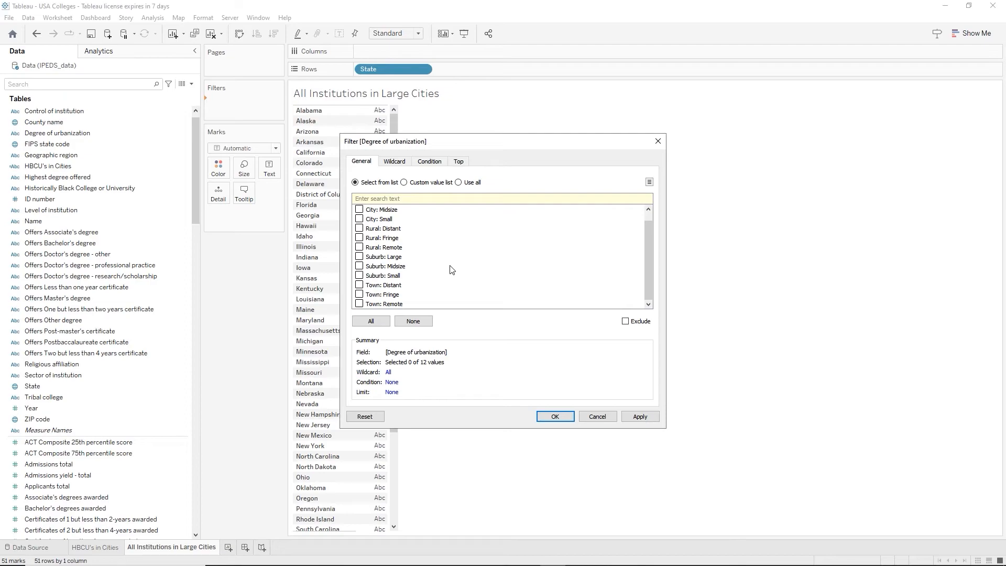
pyautogui.click(606, 423)
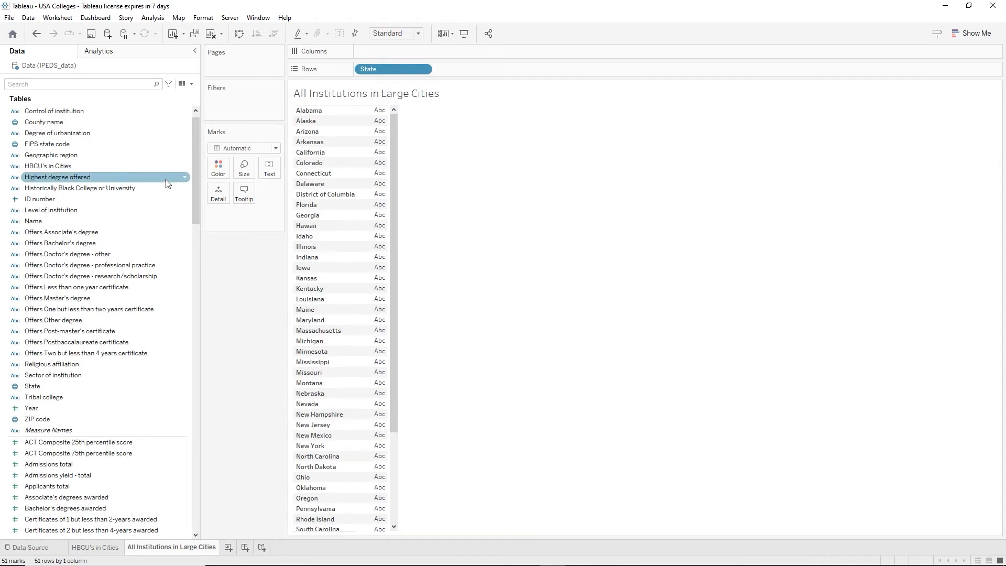
# Create a calculated field from Degree of urbanization and name it In Large Cities?
pyautogui.click(72, 134)
pyautogui.rightClick(71, 135)
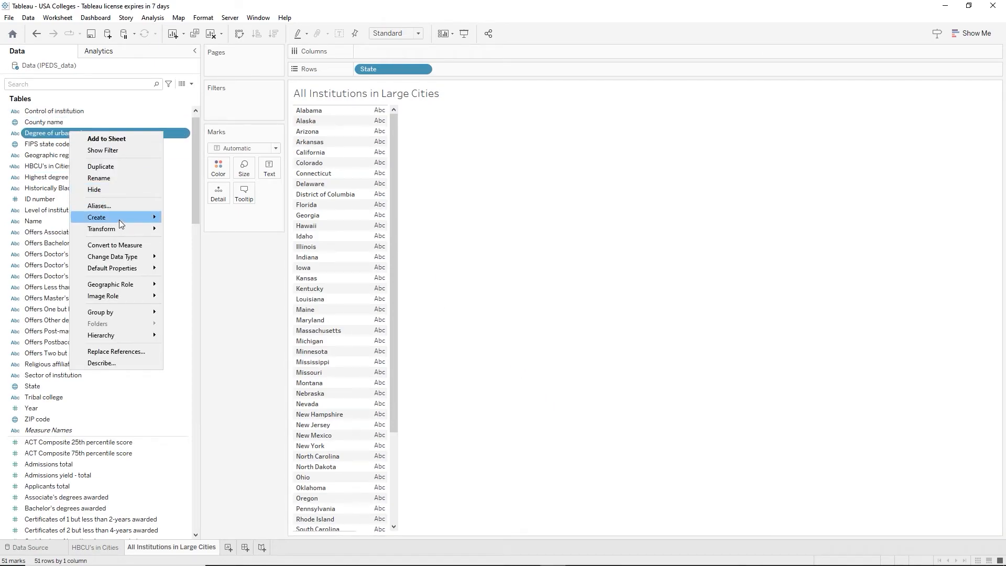
pyautogui.moveTo(124, 219)
pyautogui.click(202, 218)
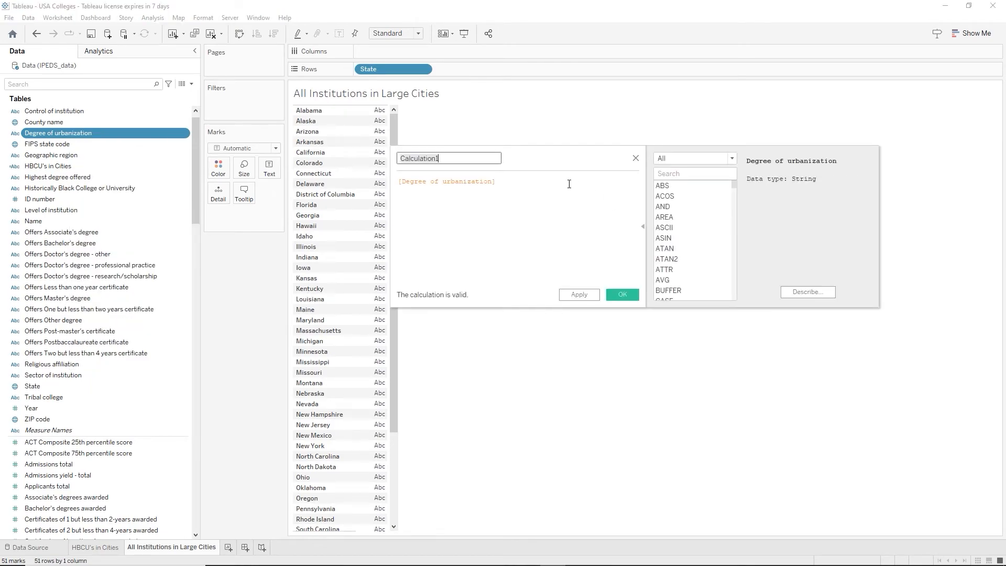
pyautogui.write('In Large Cities?')
# Write the formula's condition as IF [Degree of urbanization] = "City: Large"
pyautogui.click(399, 183)
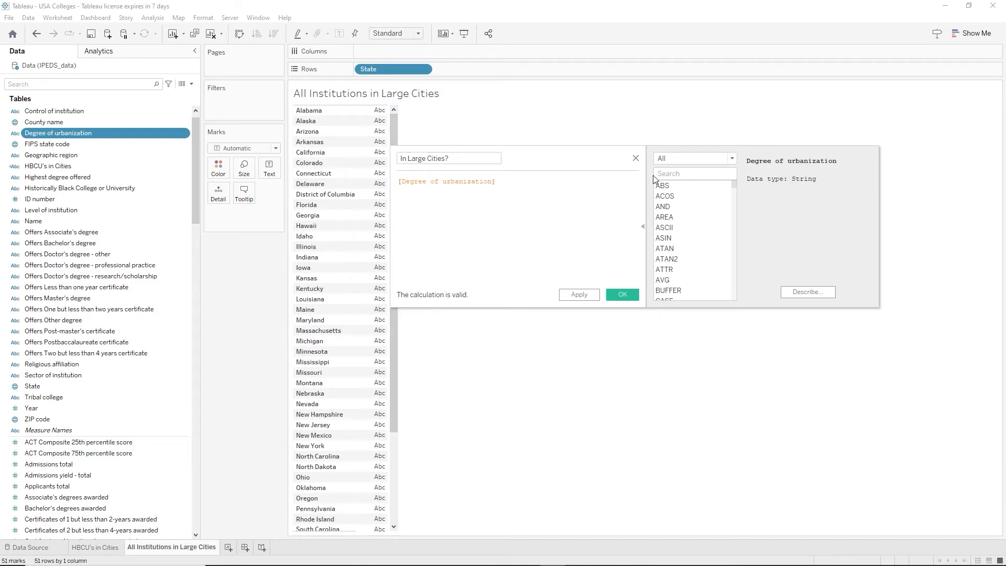
pyautogui.write('IF')
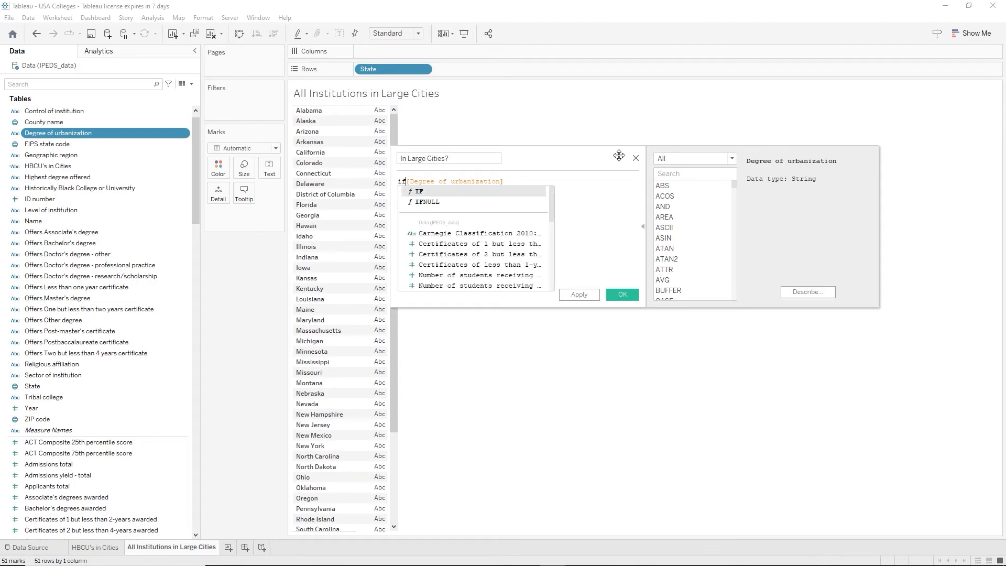
pyautogui.press('End')
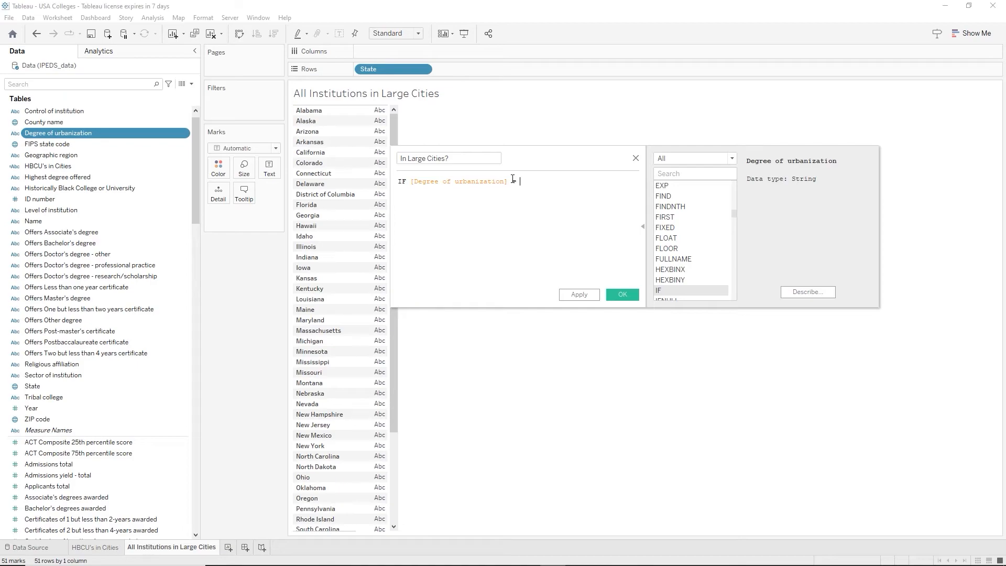
pyautogui.write('= "City: Large"')
pyautogui.press('Return')
# Finish the formula on a second line with THEN [Name] END and save the calculated field
pyautogui.write('THEN')
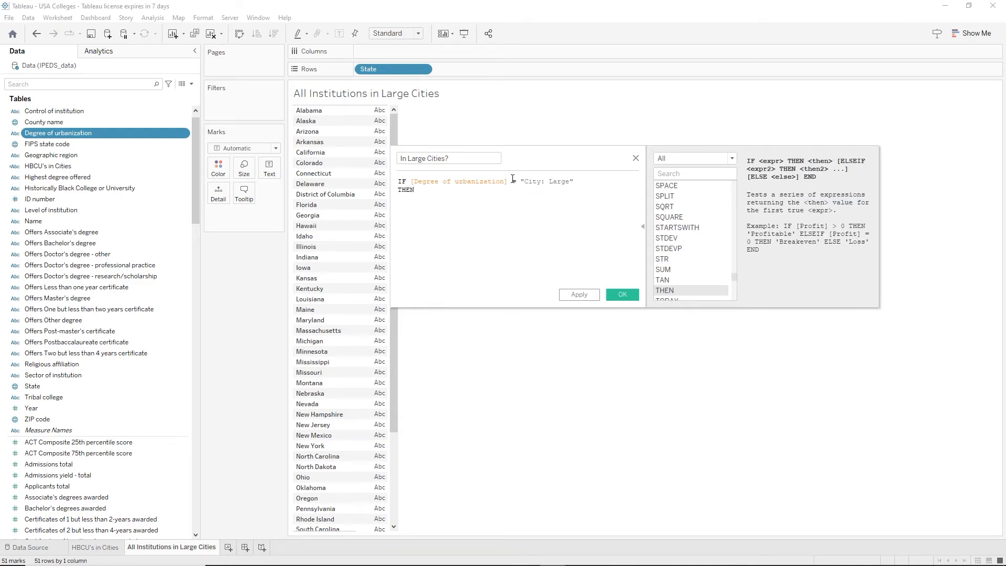
pyautogui.write(' na')
pyautogui.press('Return')
pyautogui.write('END')
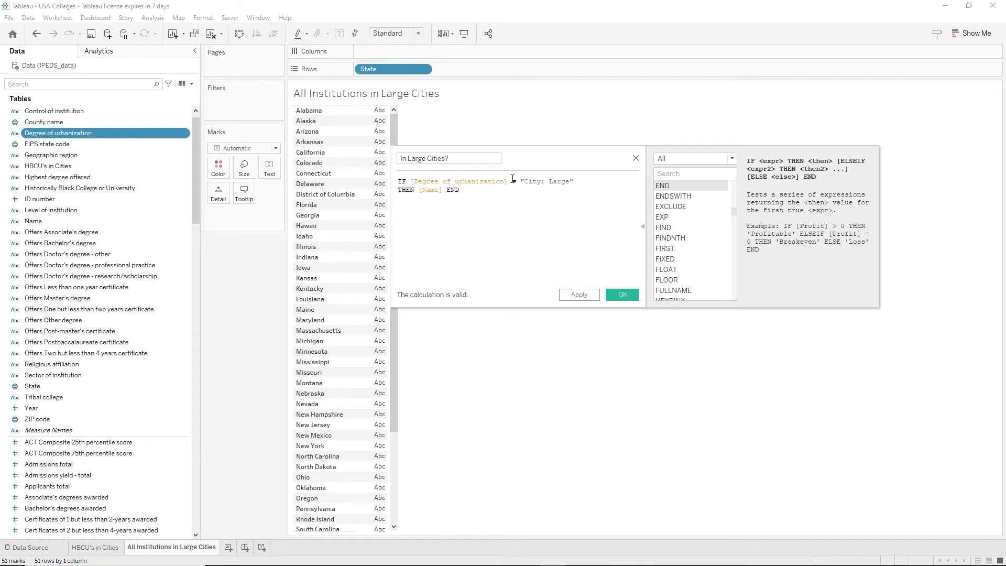
pyautogui.click(622, 295)
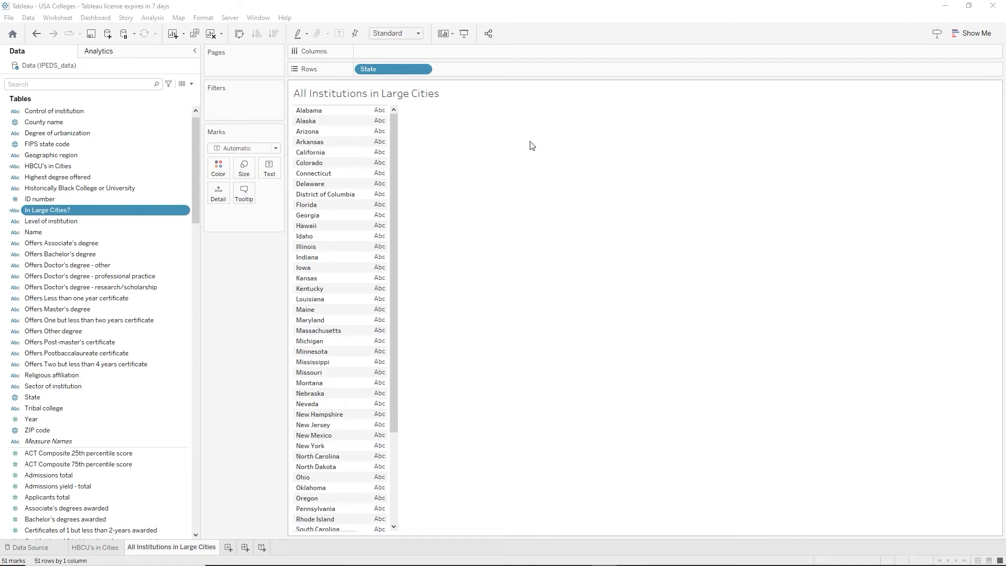
# Filter the All Institutions in Large Cities sheet by In Large Cities?, excluding Null
pyautogui.click(530, 142)
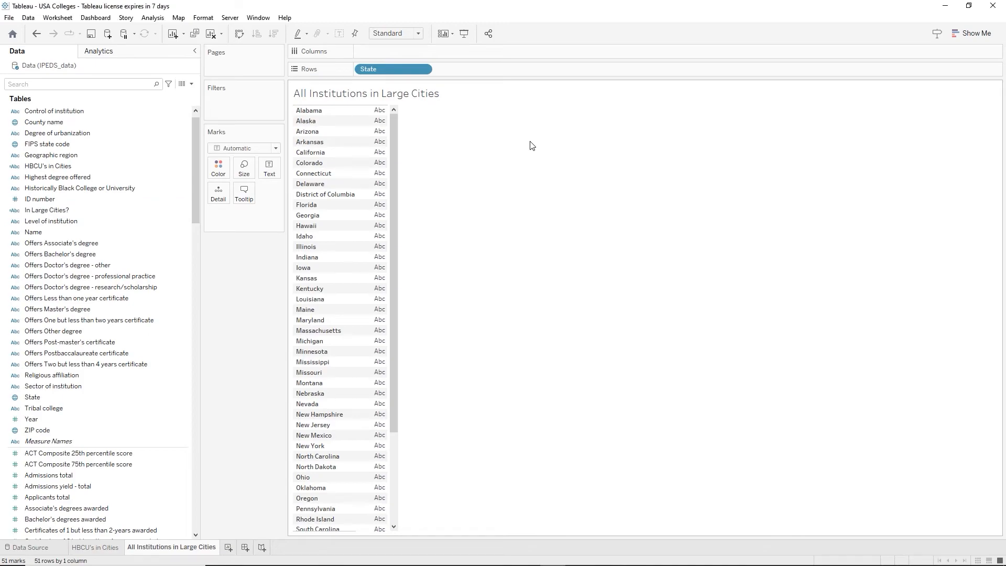
pyautogui.click(51, 211)
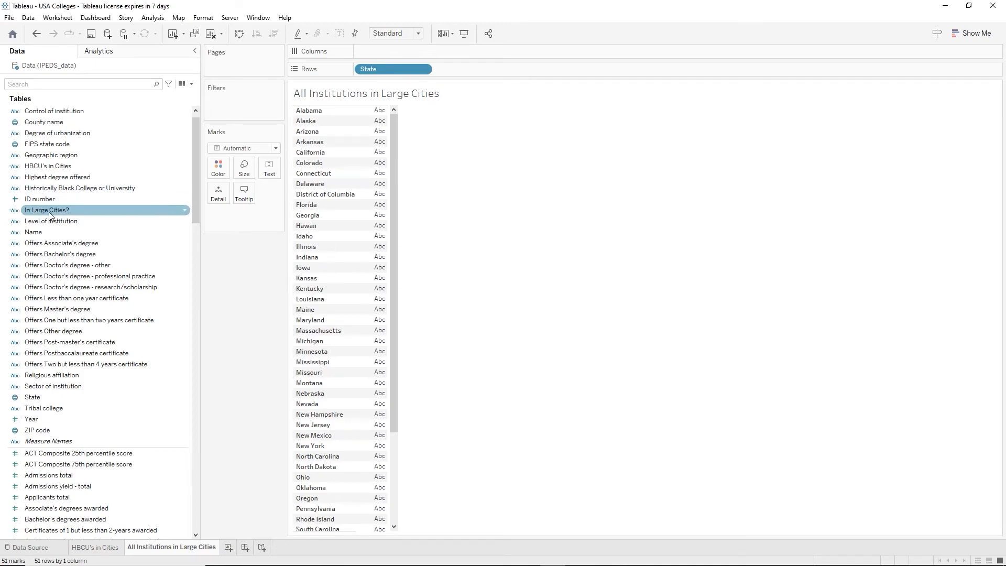
pyautogui.moveTo(48, 211); pyautogui.dragTo(225, 106)
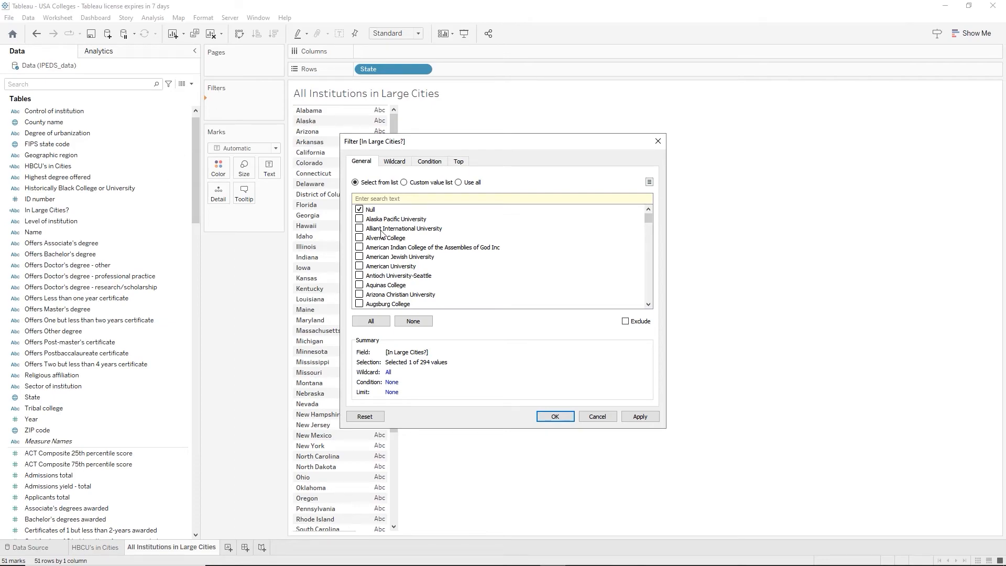
pyautogui.click(631, 322)
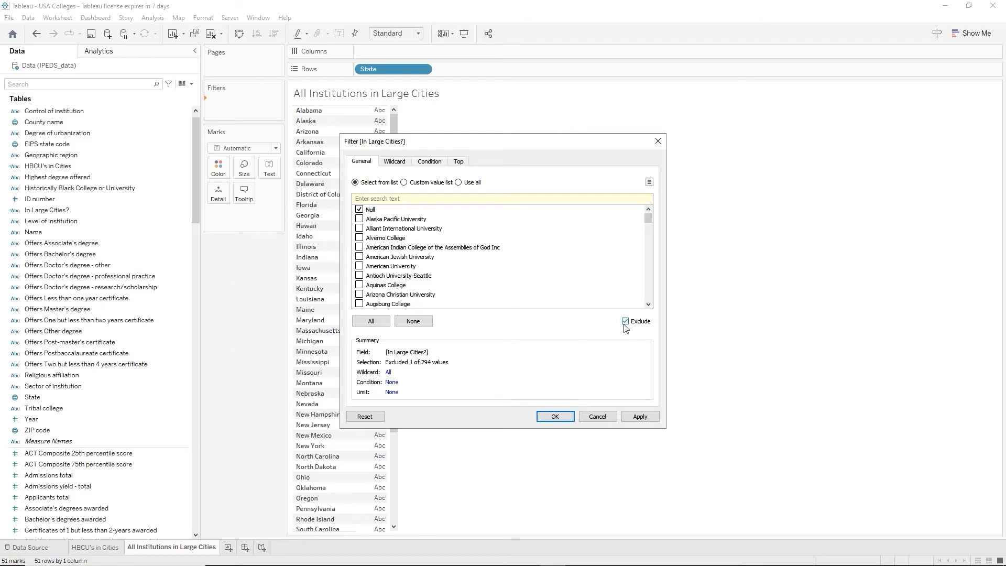
pyautogui.click(551, 416)
# Add In Large Cities? to the rows after State and show Control of institution as the text mark
pyautogui.click(46, 156)
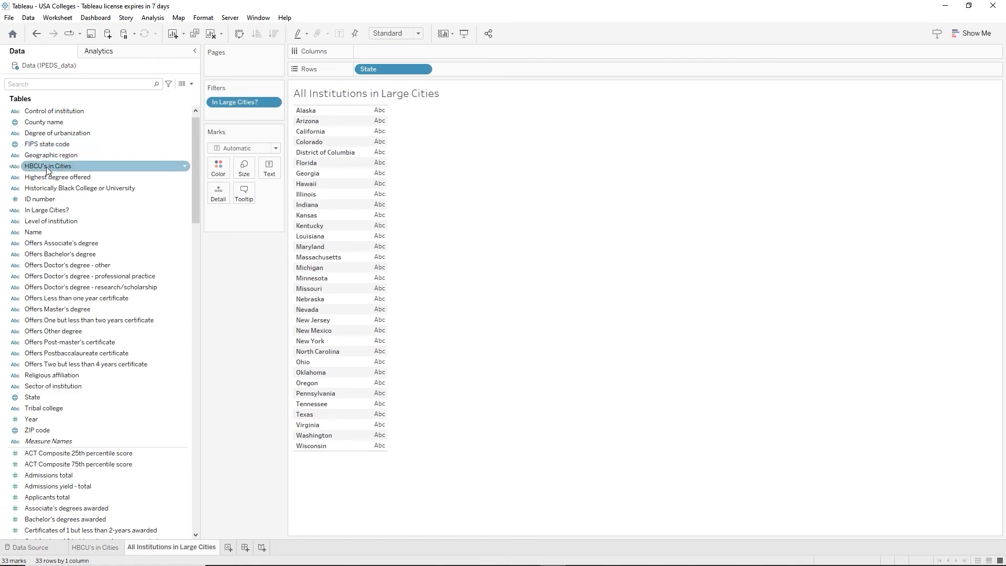
pyautogui.moveTo(47, 209); pyautogui.dragTo(478, 71)
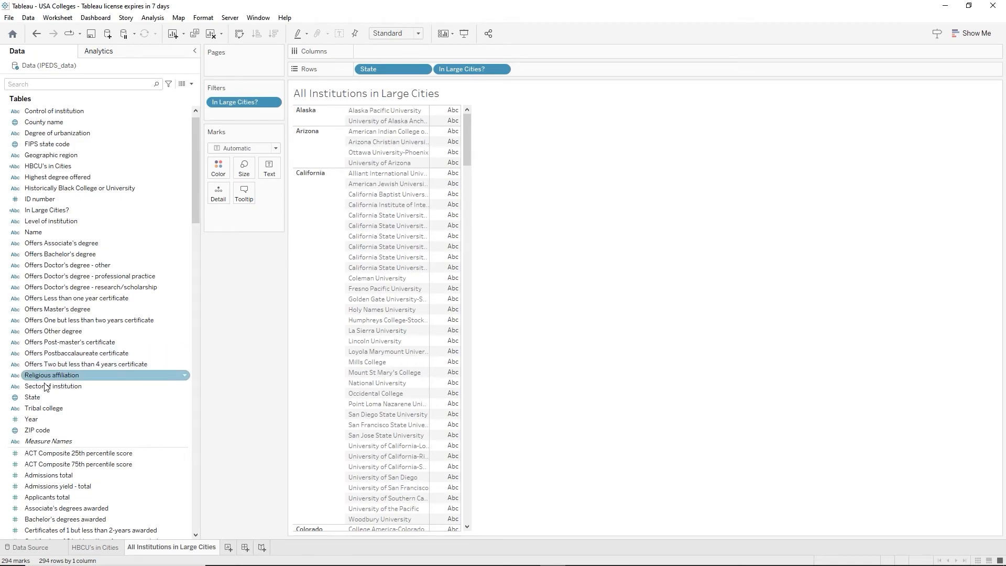
pyautogui.scroll(-4, 76, 461)
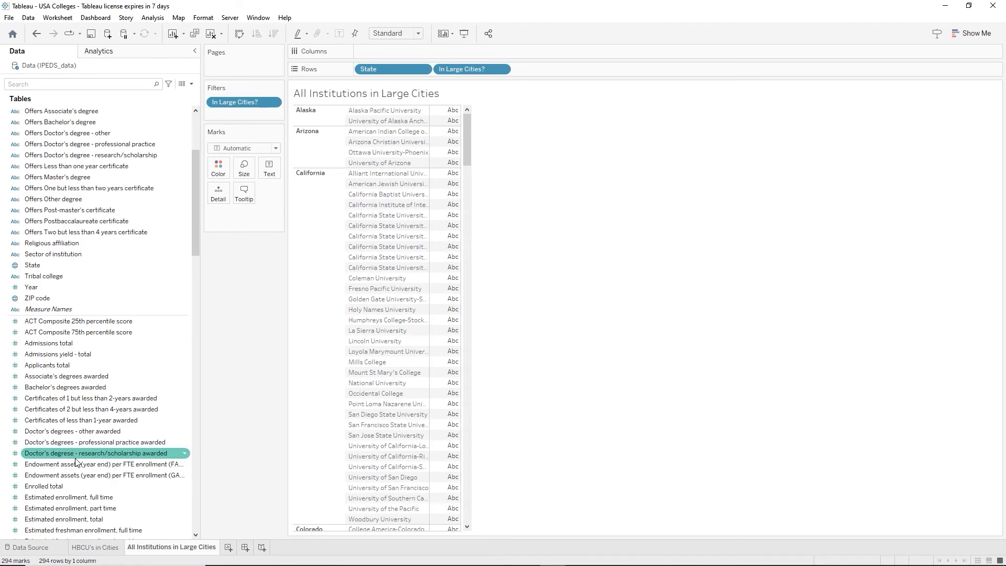
pyautogui.scroll(4, 76, 461)
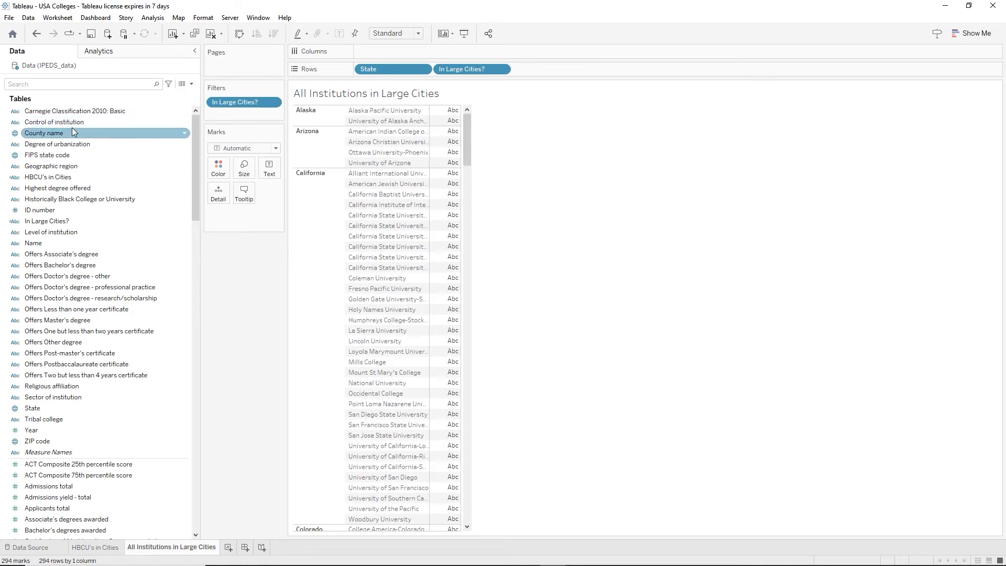
pyautogui.moveTo(77, 123); pyautogui.dragTo(275, 171)
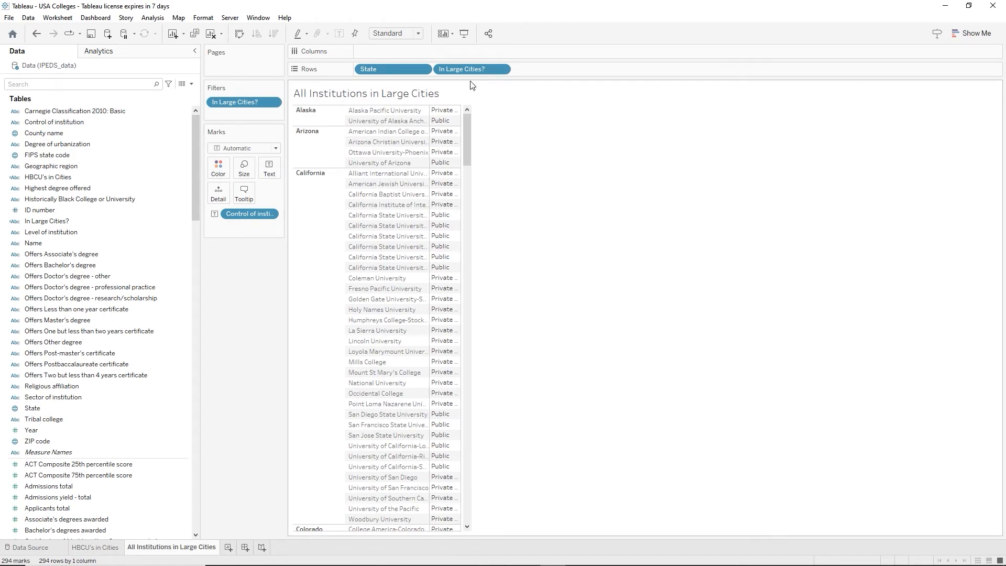
# Widen the institution name and control columns to fit their full text and look through the list
pyautogui.moveTo(435, 117)
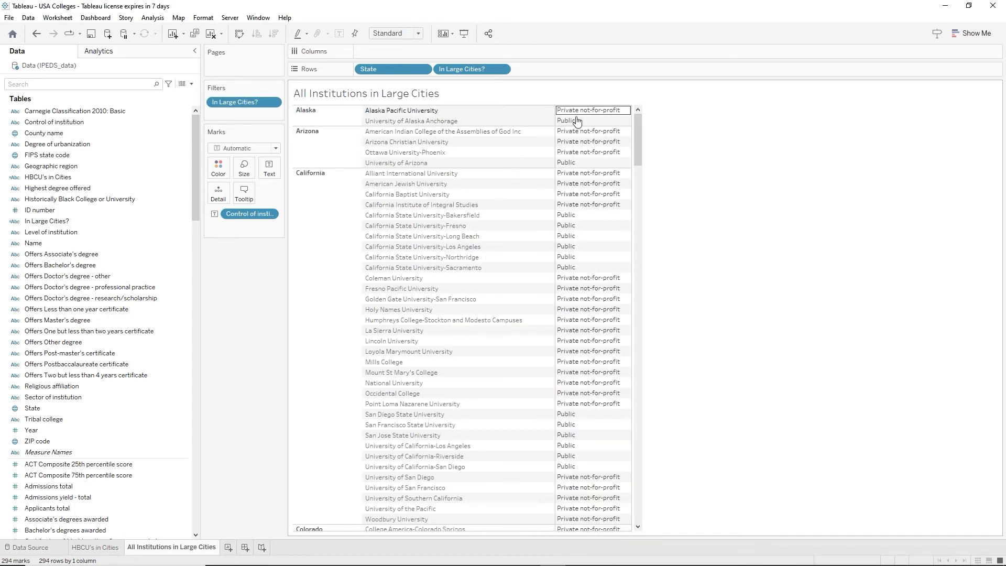
pyautogui.scroll(-1, 483, 347)
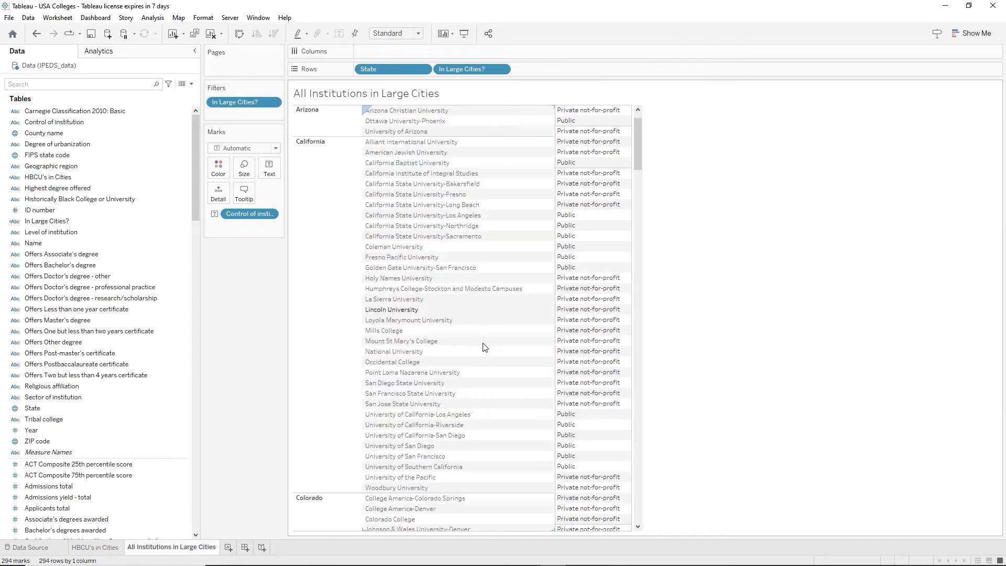
pyautogui.scroll(-5, 483, 347)
pyautogui.scroll(6, 484, 347)
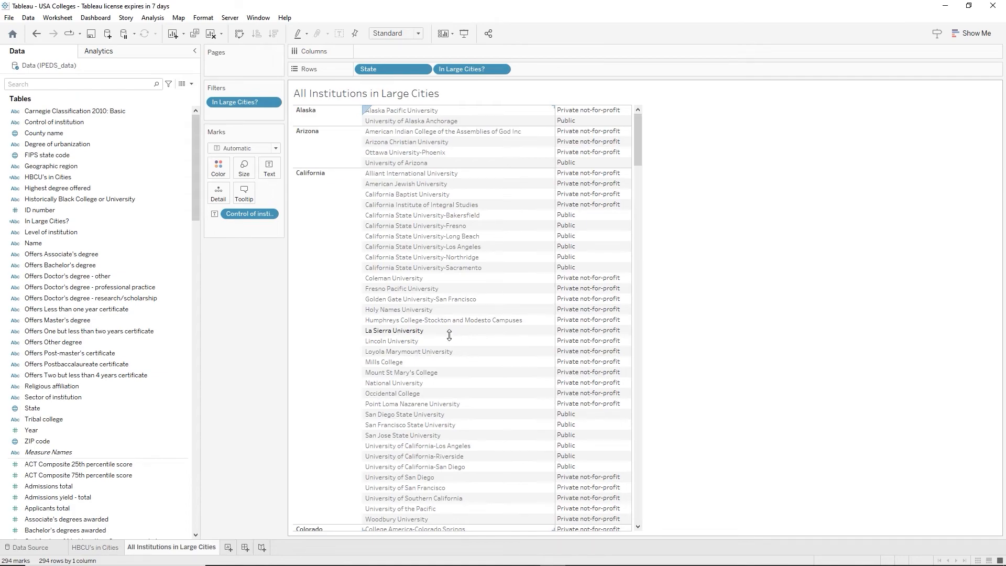
# Widen the state and institution name columns on the HBCU's in Cities sheet to fit their full text
pyautogui.click(102, 530)
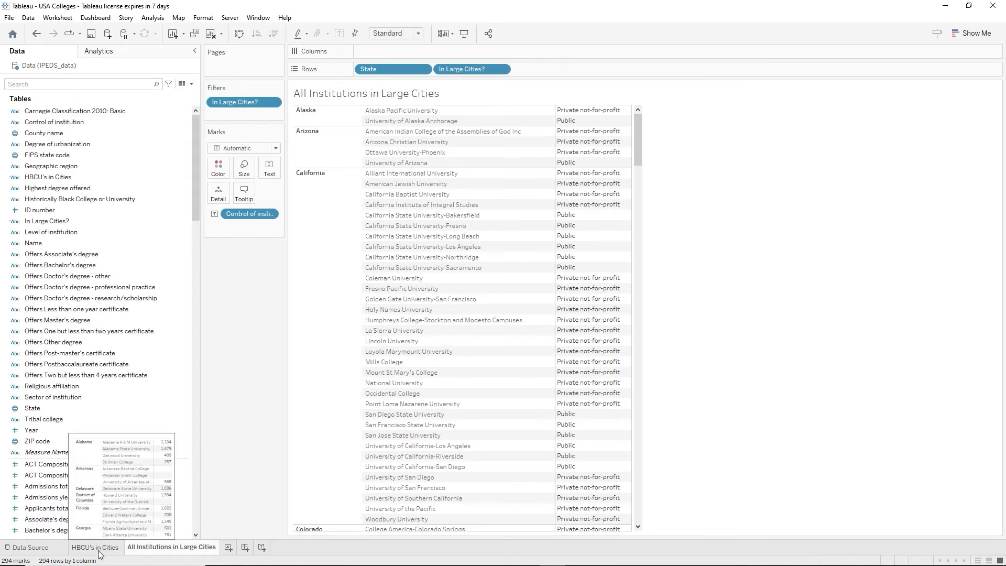
pyautogui.click(99, 549)
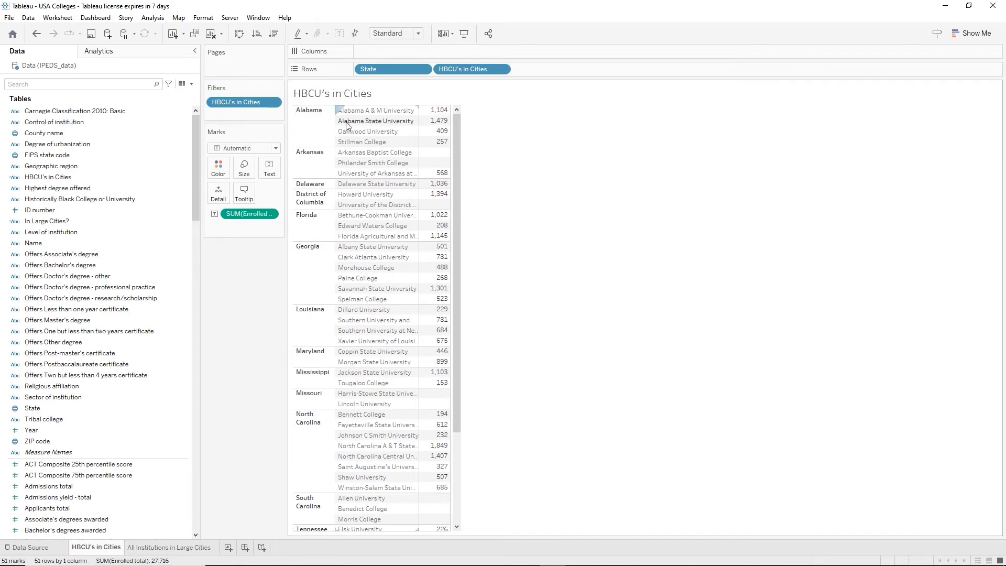
pyautogui.moveTo(338, 127); pyautogui.dragTo(377, 128)
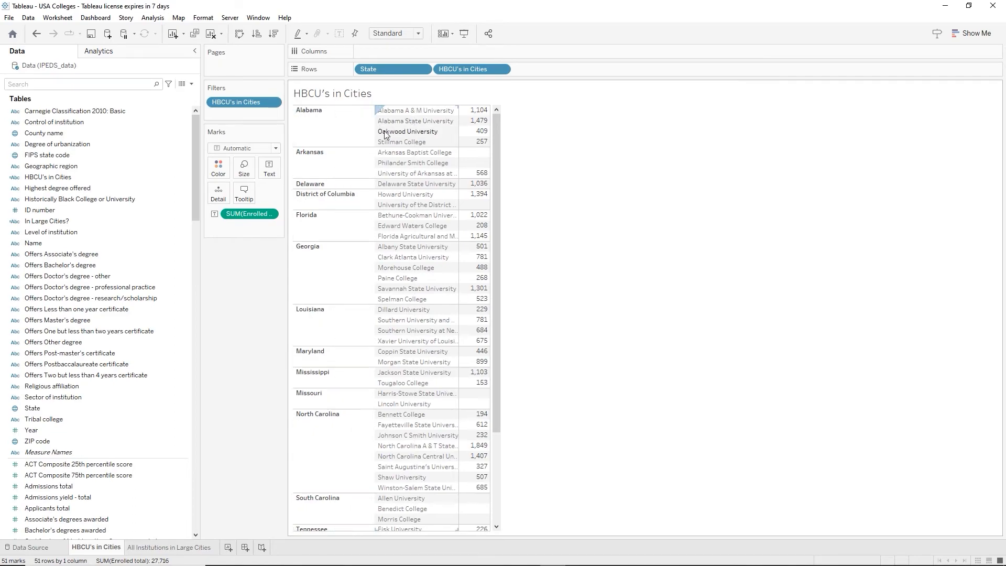
pyautogui.moveTo(459, 132); pyautogui.dragTo(532, 134)
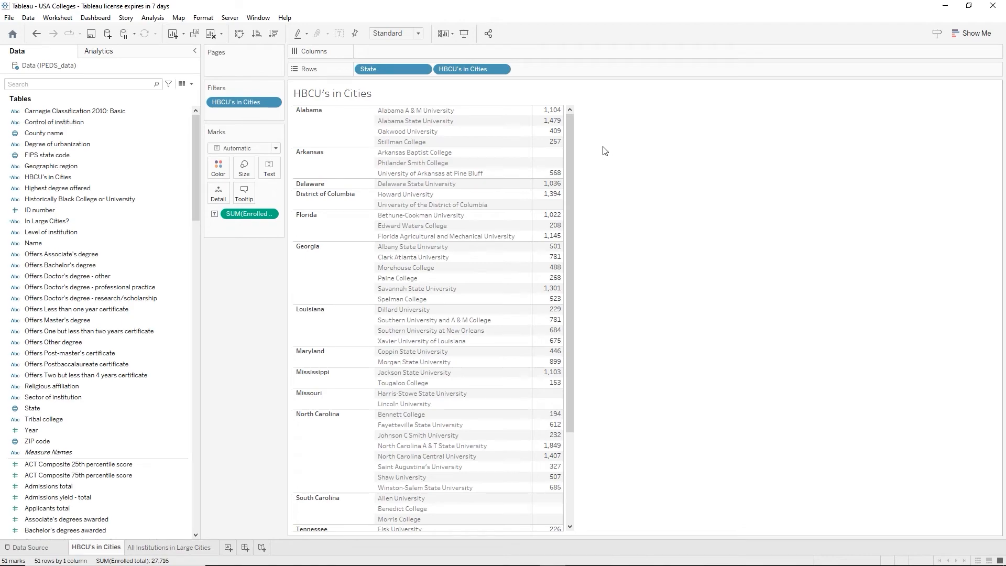
# Copy the All Institutions in Large Cities sheet, paste it as a new sheet and place the copy after the original
pyautogui.click(175, 548)
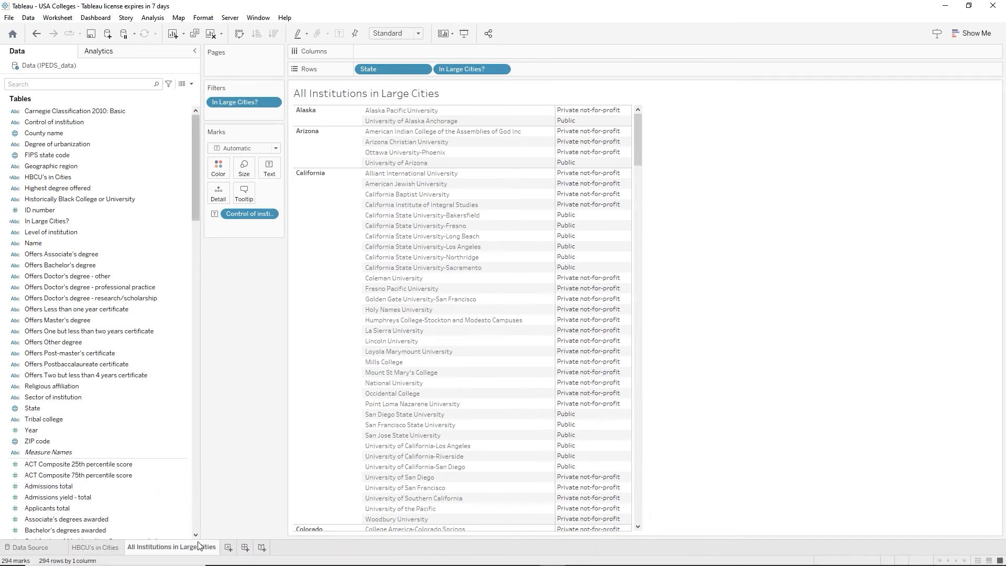
pyautogui.moveTo(192, 550); pyautogui.dragTo(192, 548)
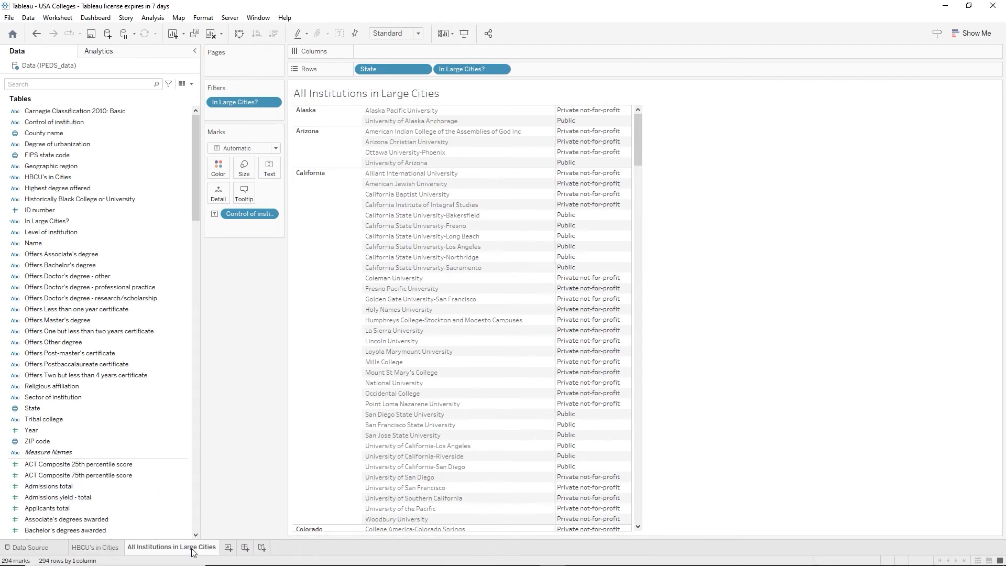
pyautogui.rightClick(191, 548)
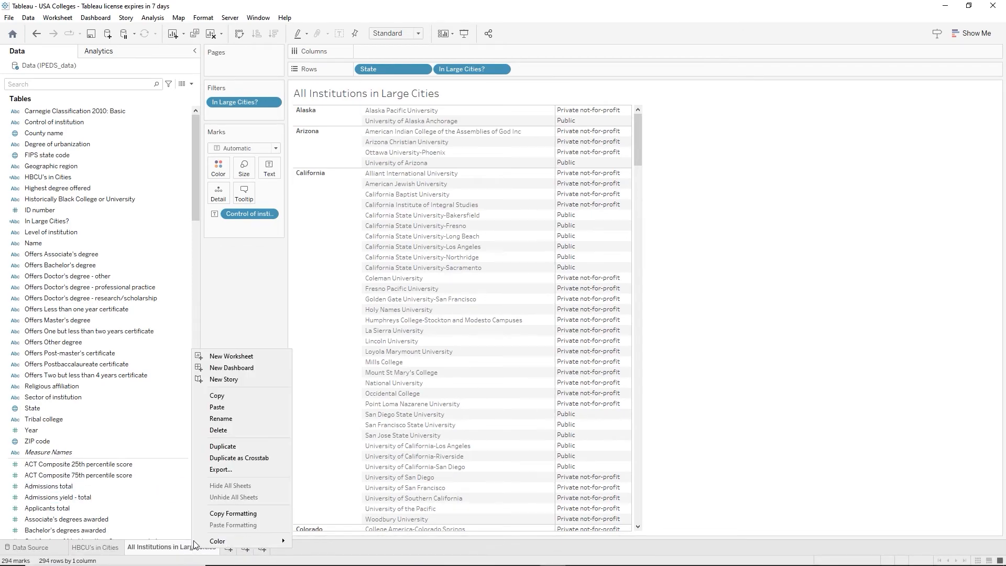
pyautogui.click(224, 396)
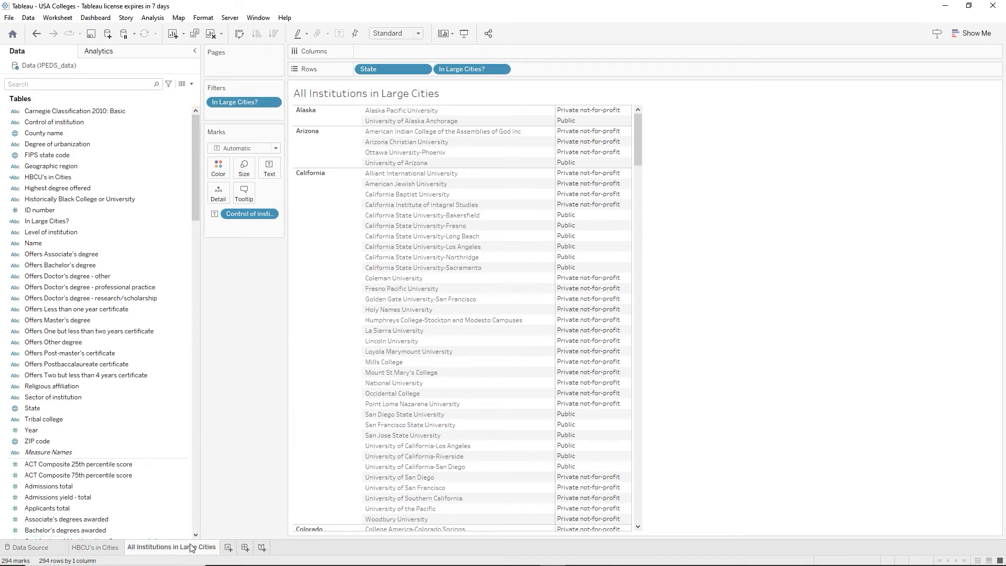
pyautogui.moveTo(195, 551)
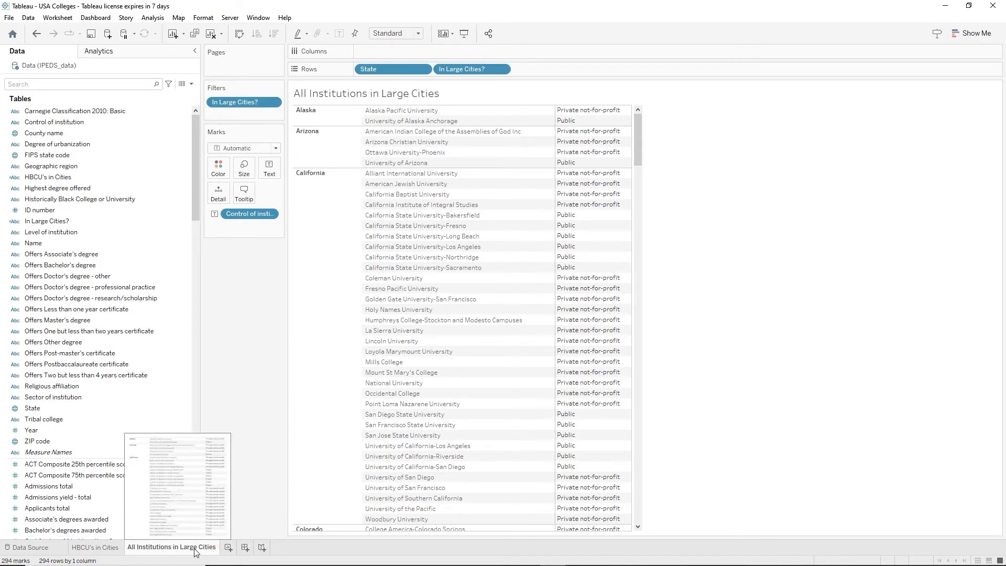
pyautogui.rightClick(225, 547)
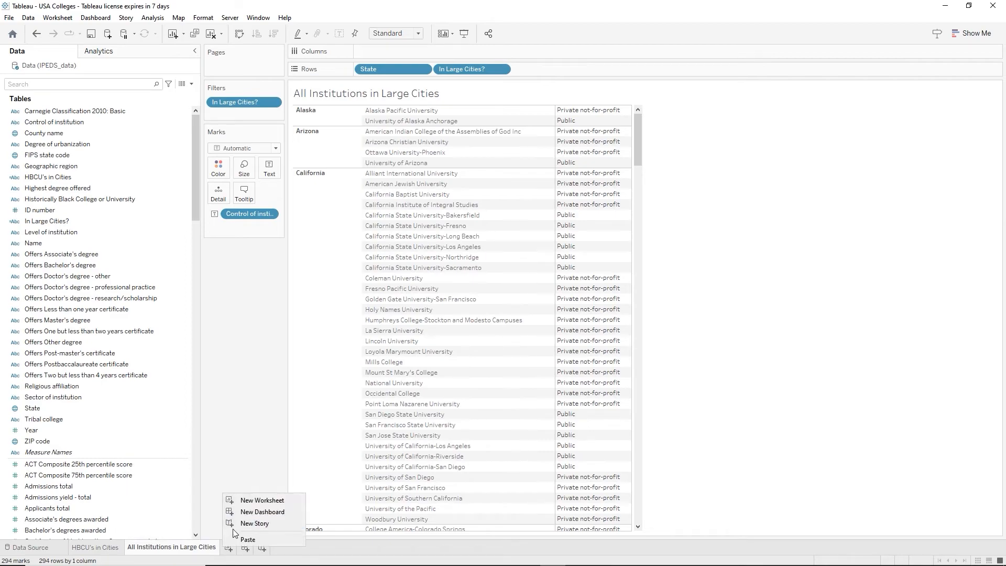
pyautogui.click(252, 541)
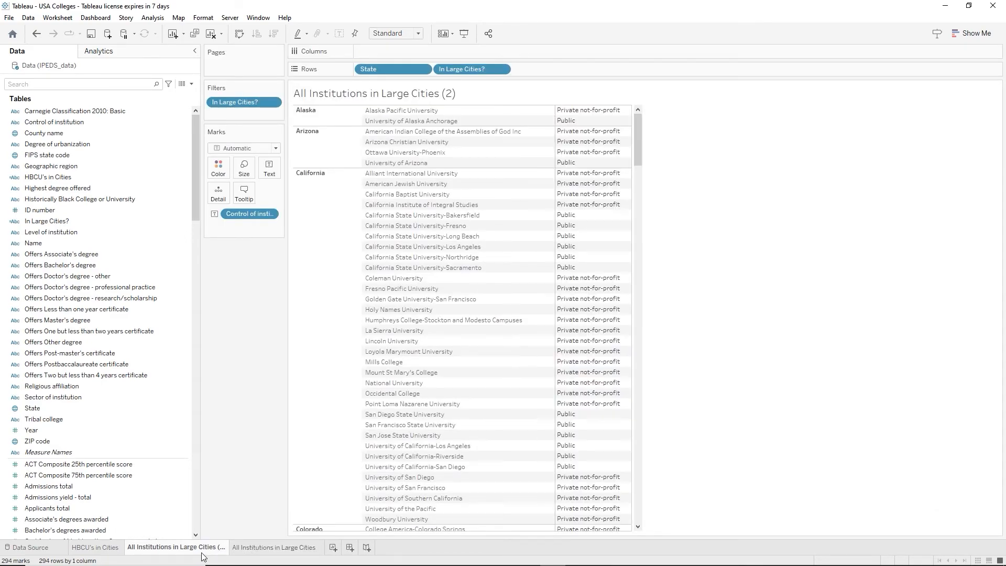
pyautogui.moveTo(198, 547); pyautogui.dragTo(312, 553)
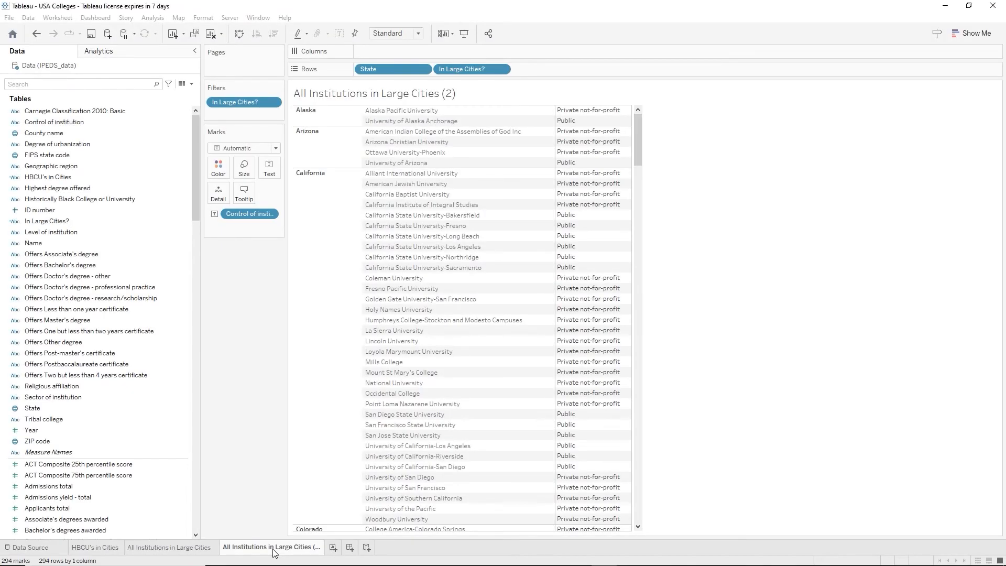
# Rename the copied sheet as All Institutions in Cities
pyautogui.doubleClick(273, 547)
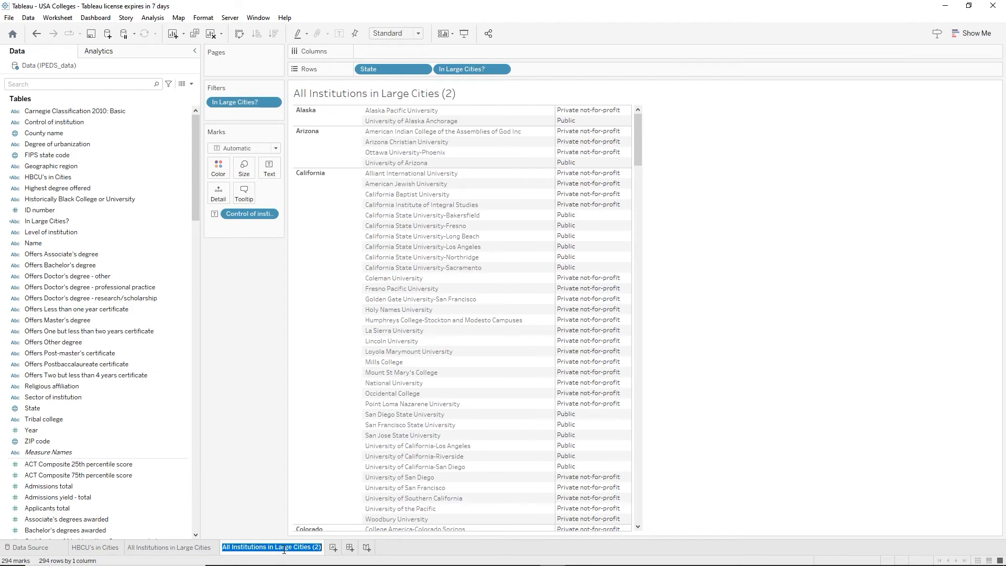
pyautogui.doubleClick(284, 547)
pyautogui.press('BackSpace')
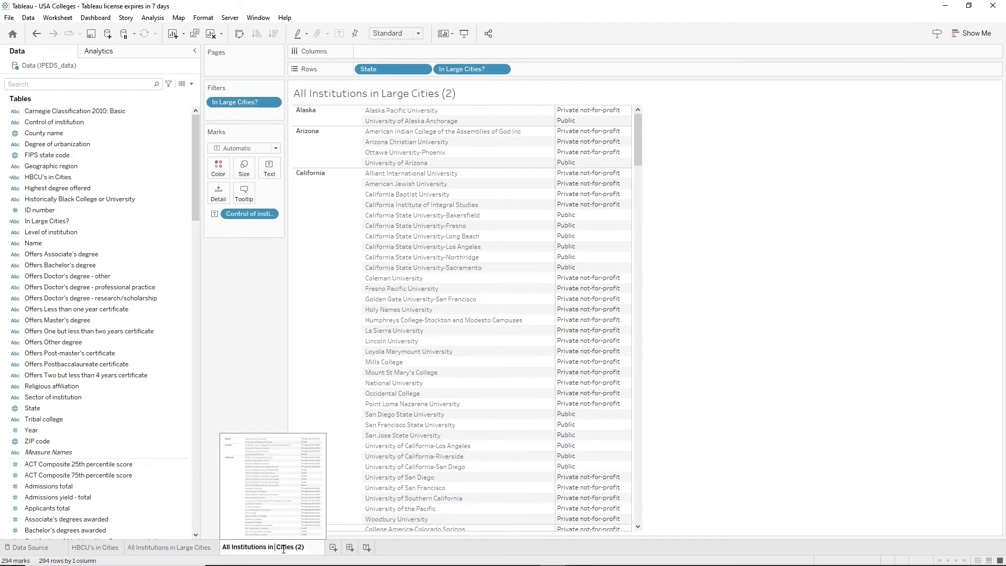
pyautogui.press('BackSpace')
pyautogui.press('Delete')
pyautogui.write('C')
pyautogui.press('BackSpace')
pyautogui.press('BackSpace')
pyautogui.press('BackSpace')
pyautogui.press('BackSpace')
pyautogui.press('Return')
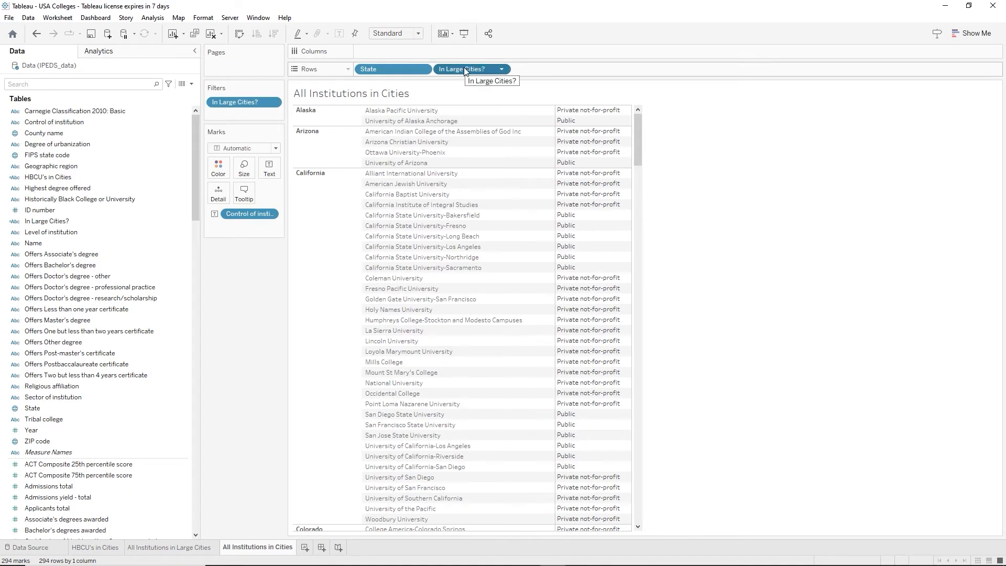
# Remove In Large Cities? from both the rows and the filters of the All Institutions in Cities sheet
pyautogui.press('Delete')
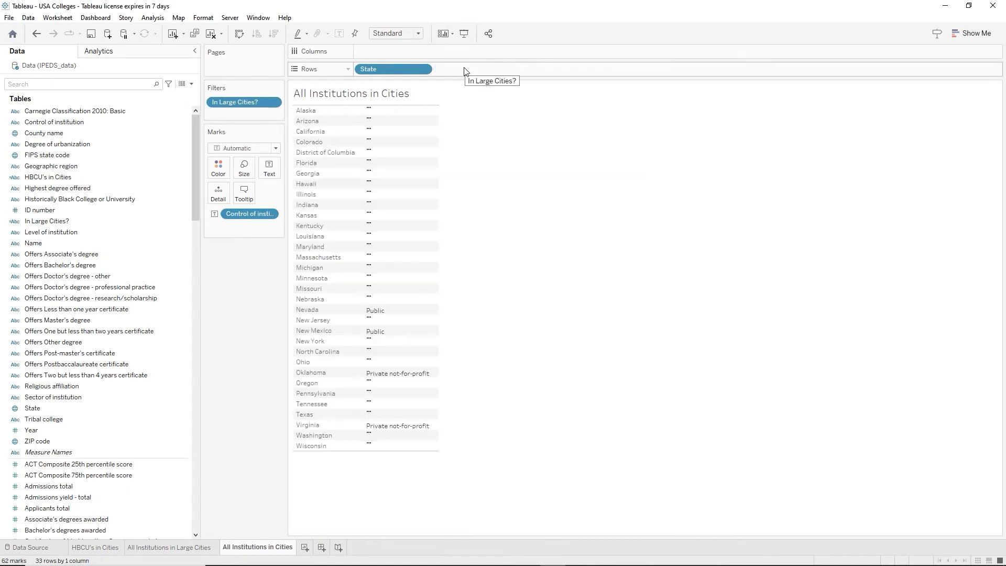
pyautogui.click(235, 103)
pyautogui.press('Delete')
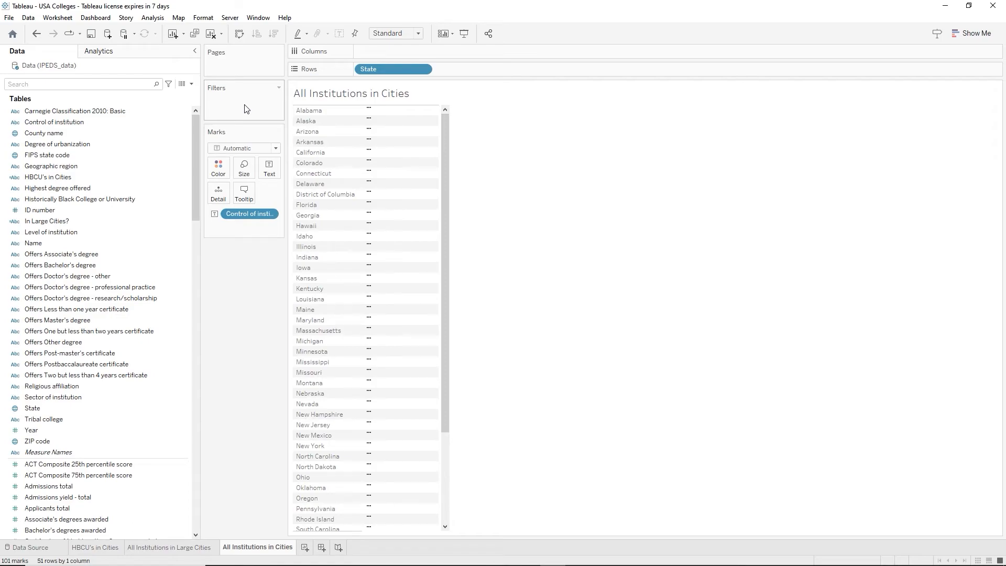
# Create a calculated field from Degree of urbanization and name it Institutions in Cities
pyautogui.click(106, 146)
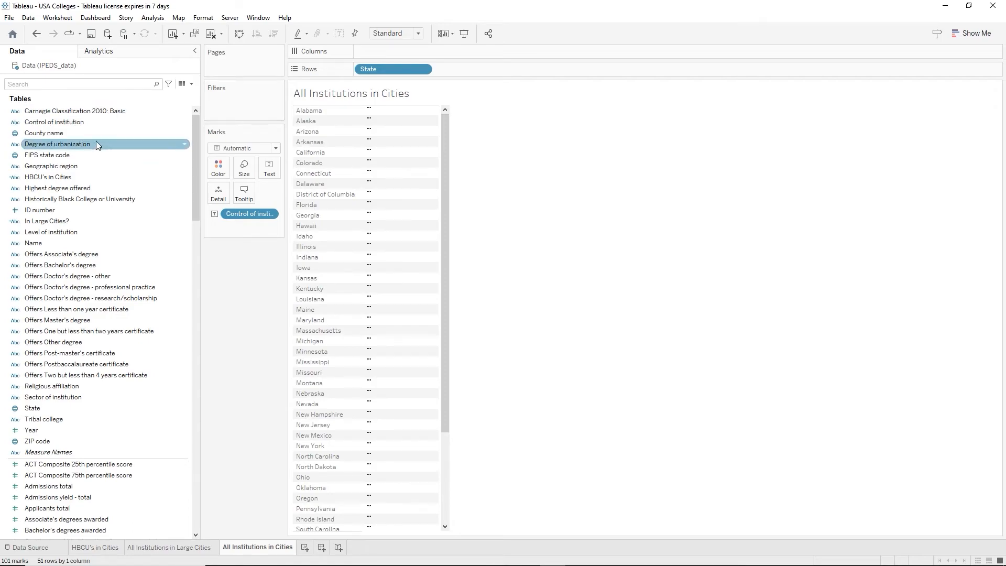
pyautogui.rightClick(98, 143)
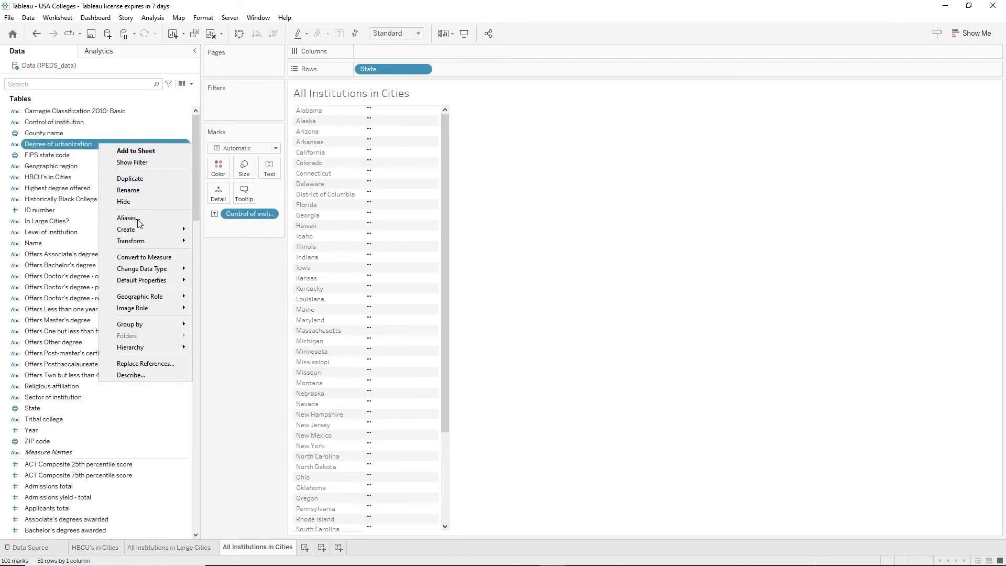
pyautogui.moveTo(141, 232)
pyautogui.click(252, 236)
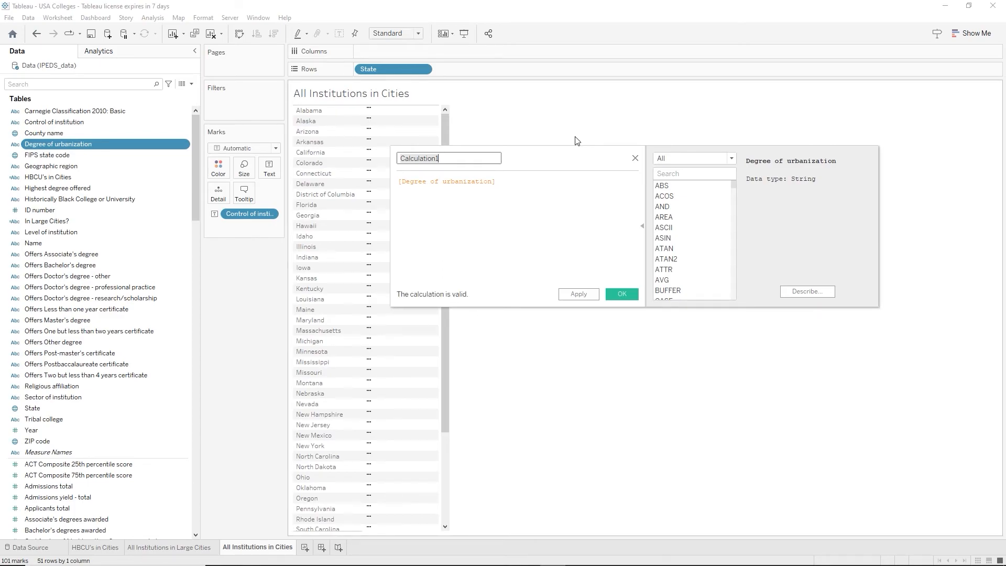
pyautogui.write('Insti')
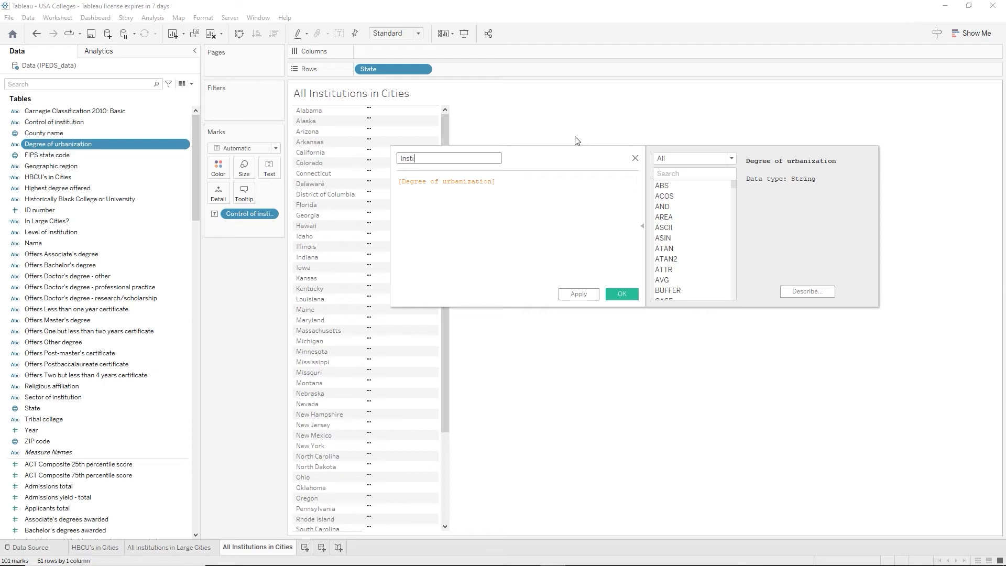
pyautogui.write('tutions in Cities')
# Begin the Institutions in Cities formula with IF STARTSWITH, using [Degree of urbanization] as the function's string argument
pyautogui.click(400, 181)
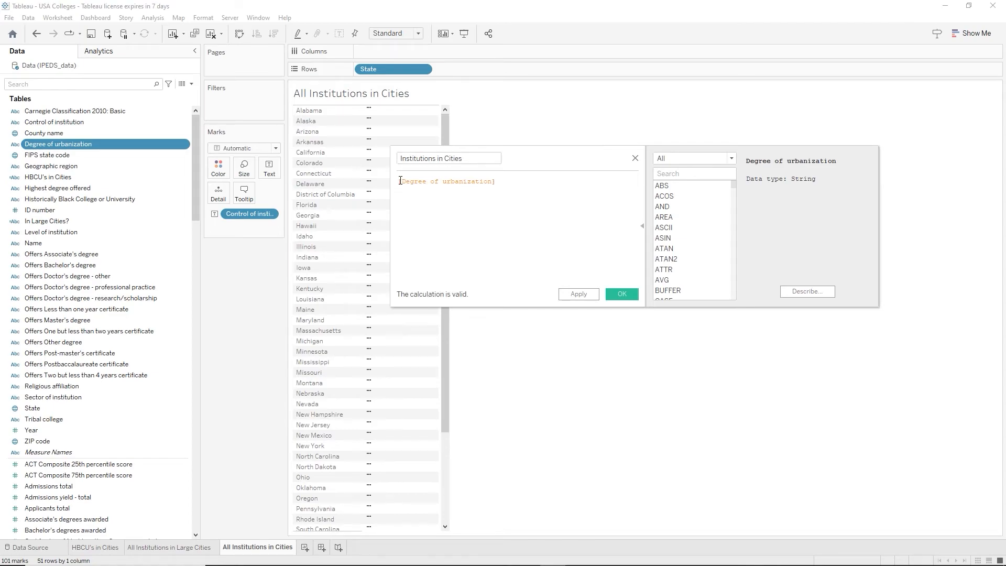
pyautogui.write('If')
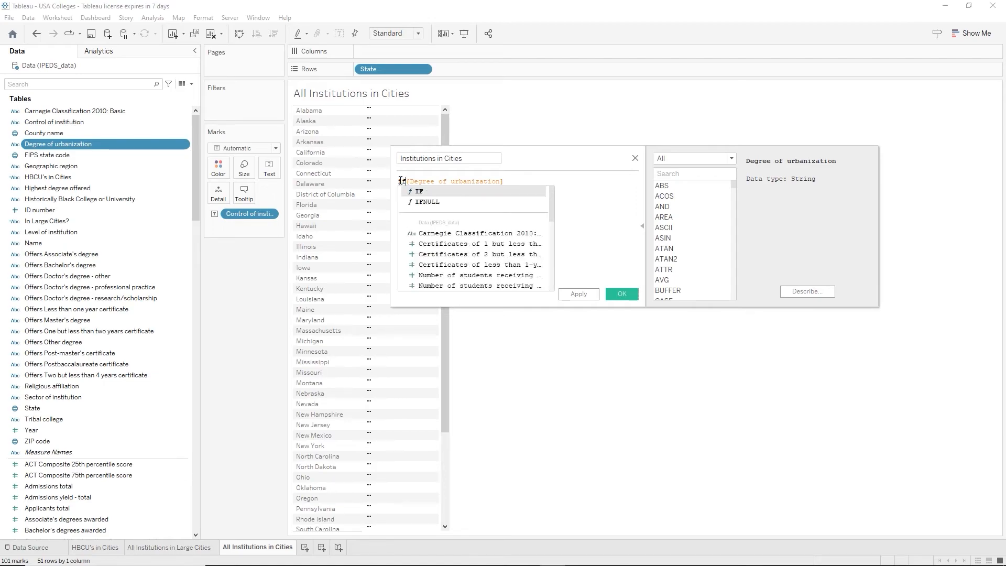
pyautogui.press('Return')
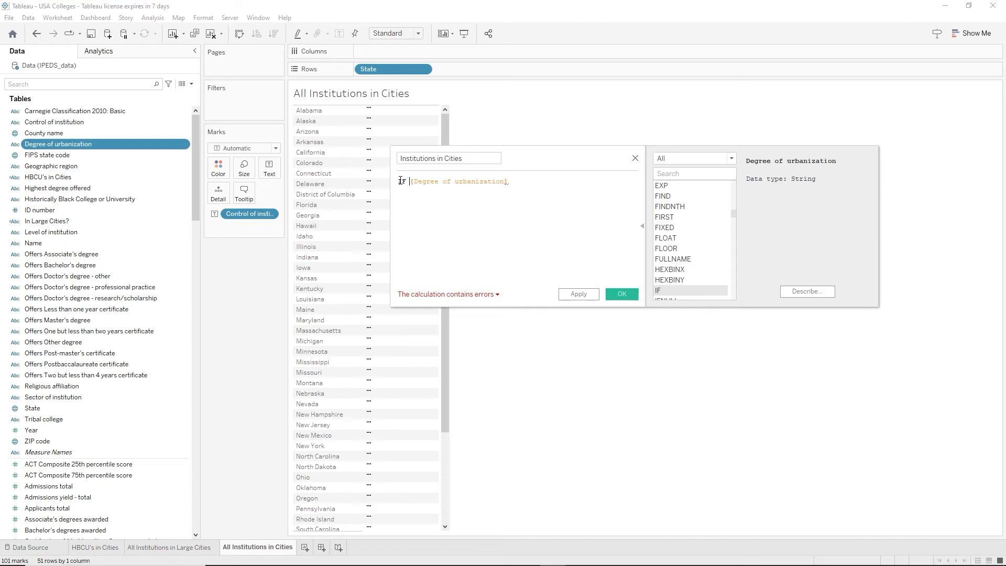
pyautogui.write('star')
pyautogui.press('Return')
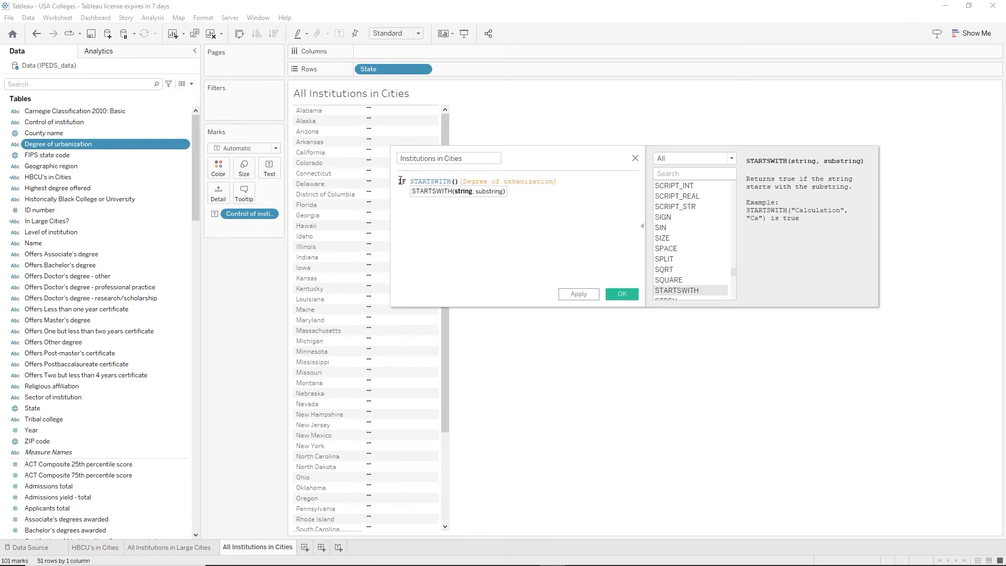
pyautogui.write('d')
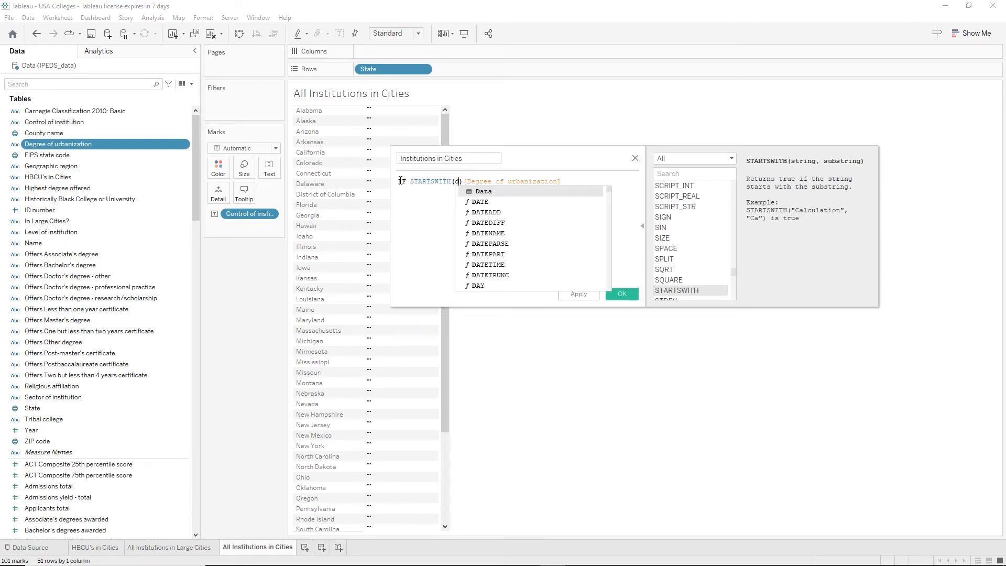
pyautogui.press('BackSpace')
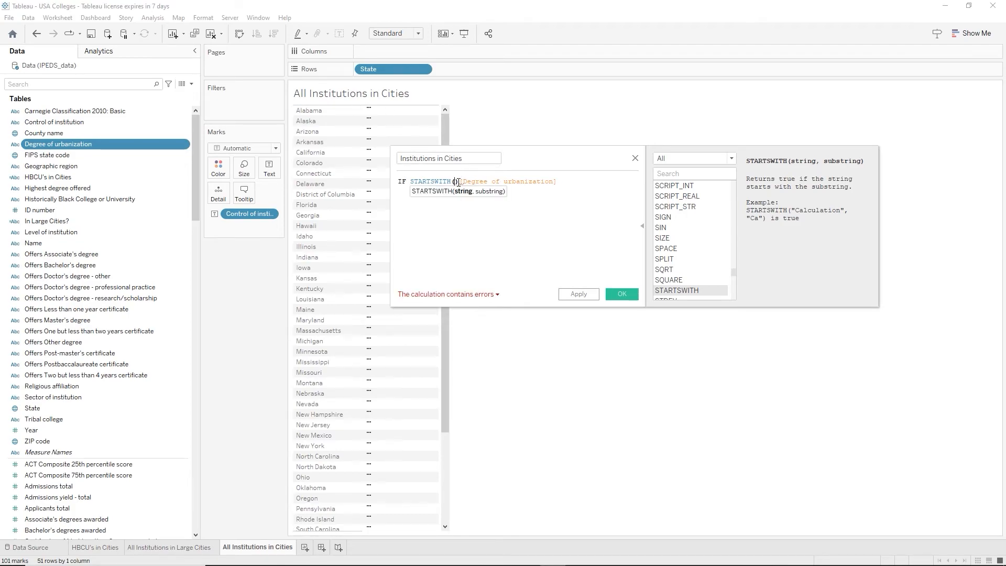
pyautogui.doubleClick(495, 185)
pyautogui.hotkey('ctrl', 'c')
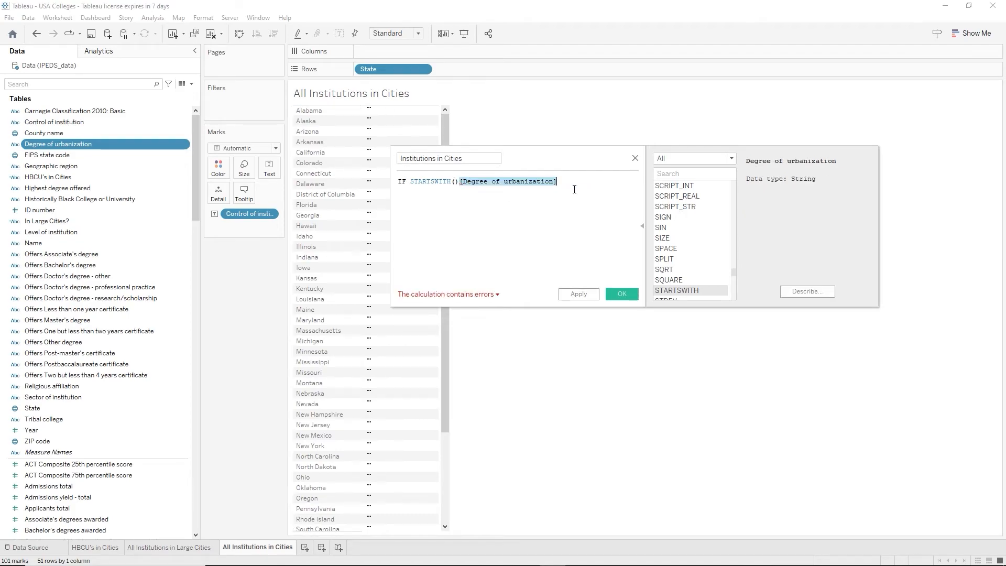
pyautogui.press('BackSpace')
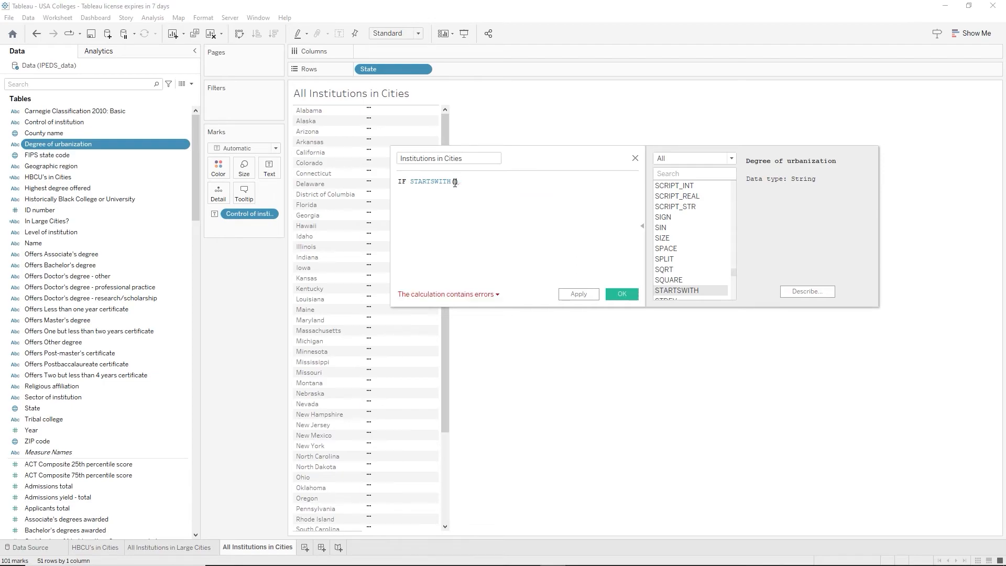
pyautogui.click(455, 182)
pyautogui.hotkey('ctrl', 'v')
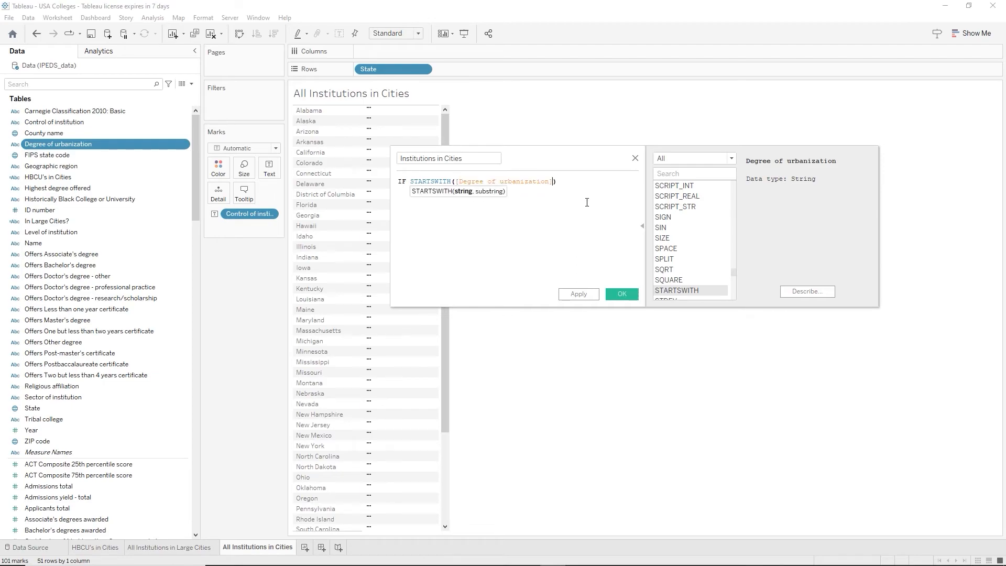
# Add "City:" as the substring argument of the STARTSWITH function
pyautogui.write(',')
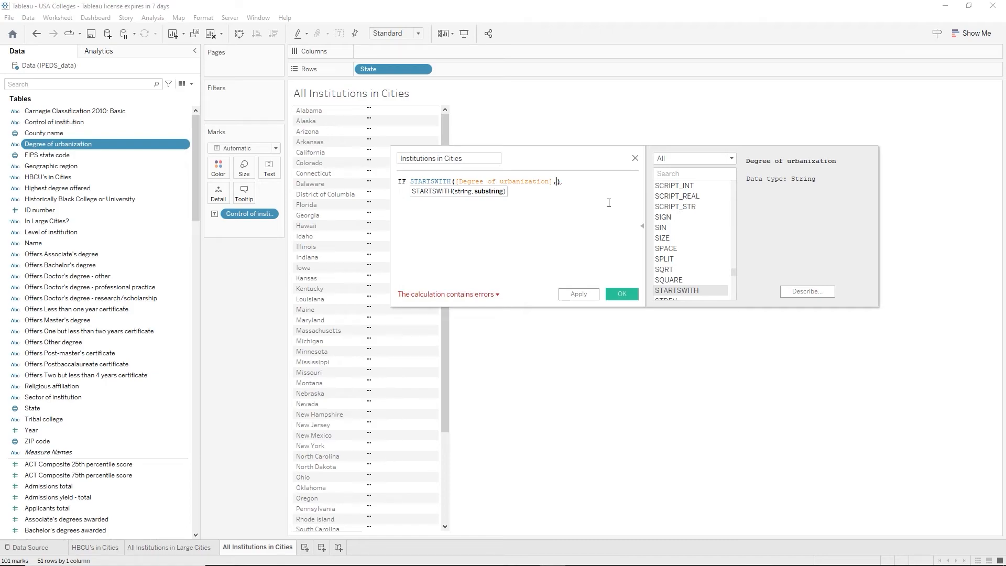
pyautogui.write('"City')
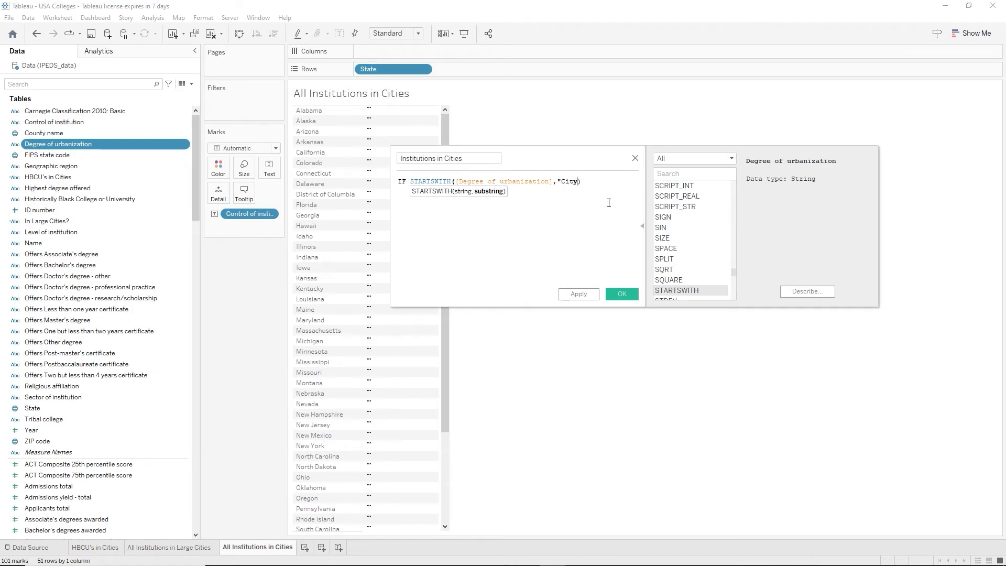
pyautogui.write(':')
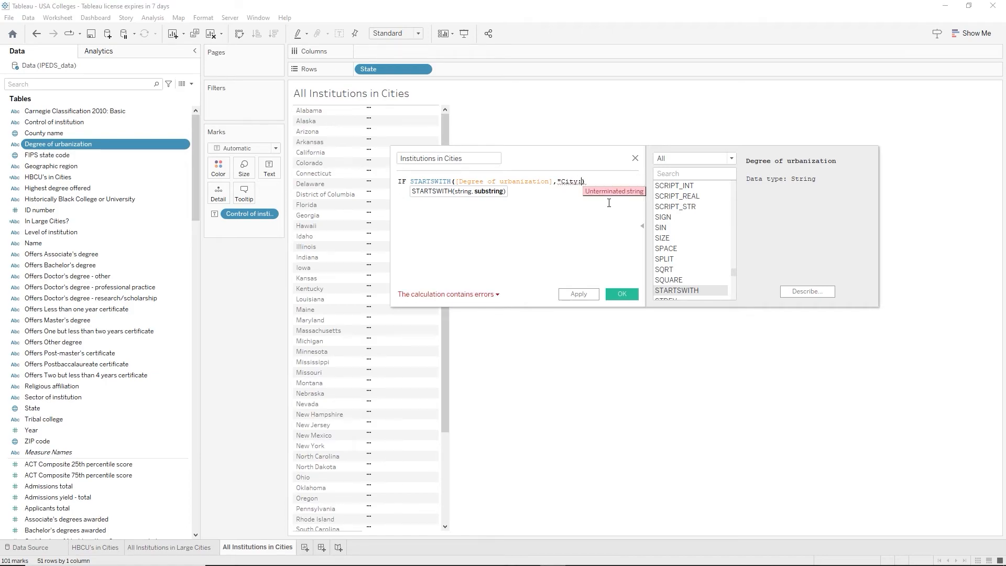
pyautogui.write('"')
pyautogui.press('Right')
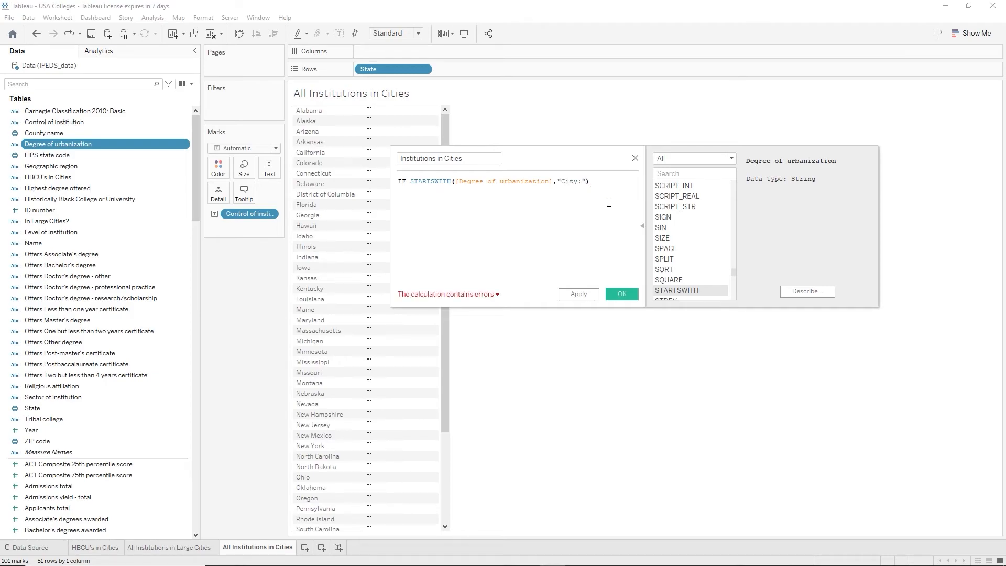
# Complete the formula on a new line with THEN [Name] END and save the calculated field
pyautogui.press('Return')
pyautogui.write('THEN')
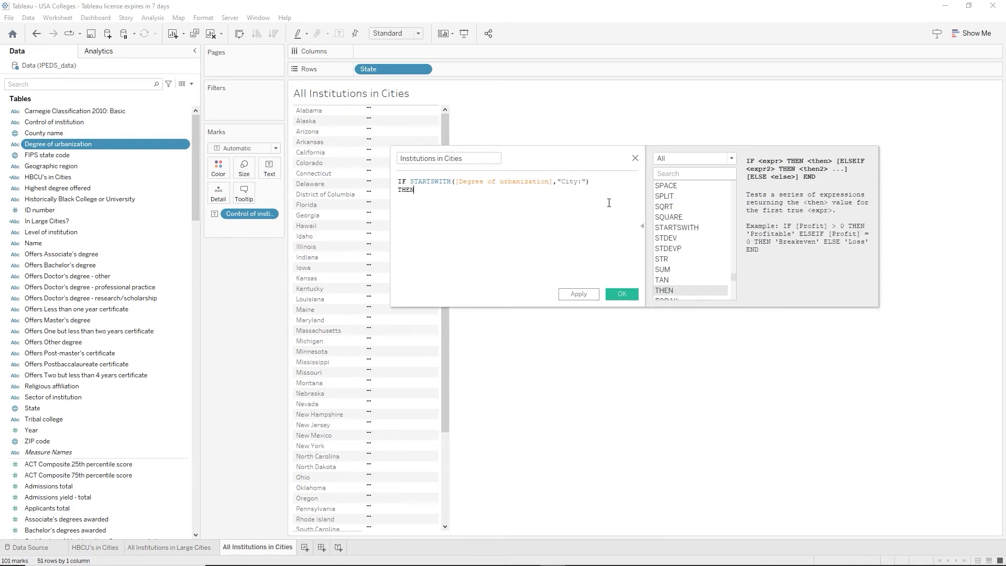
pyautogui.write(' N')
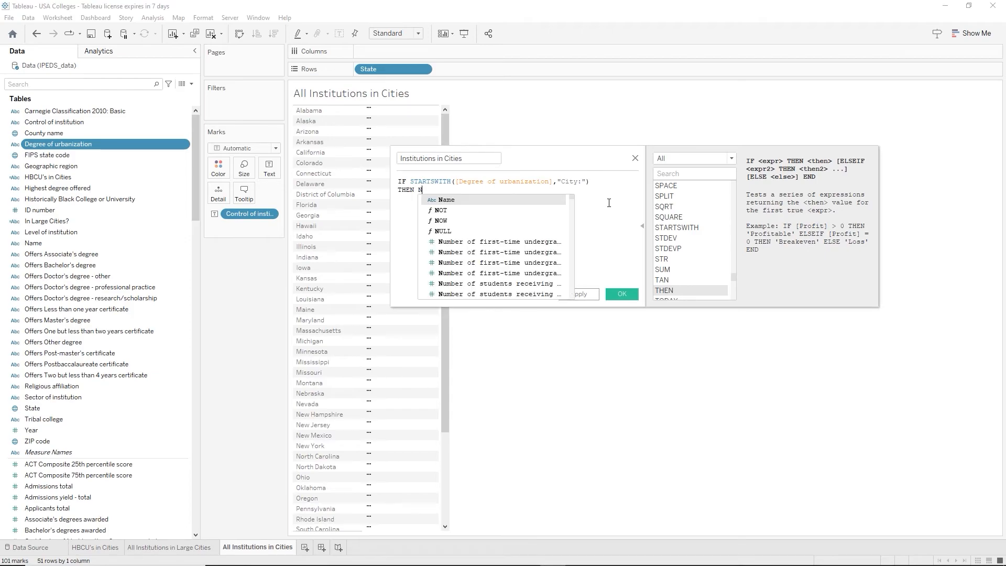
pyautogui.press('Return')
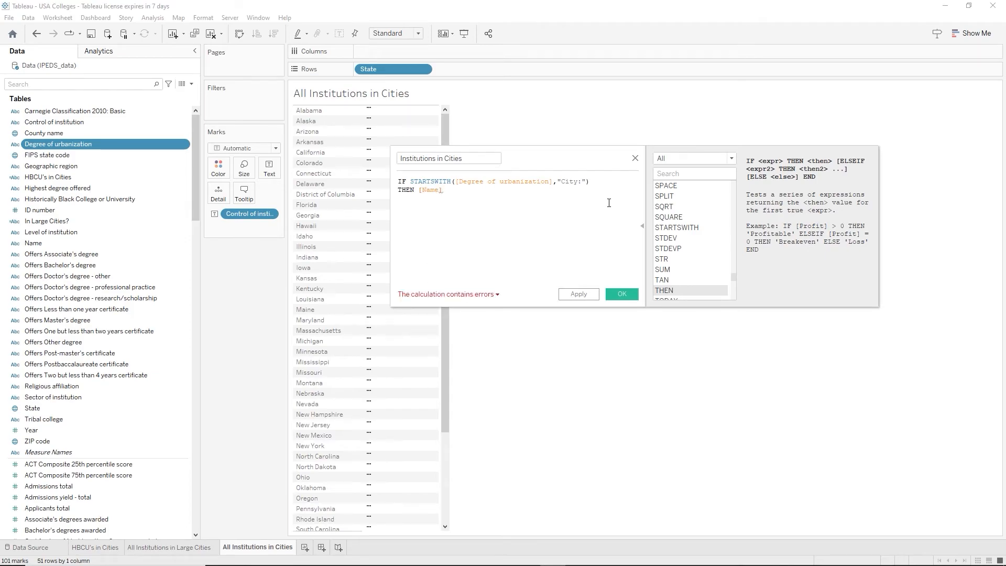
pyautogui.write('EN')
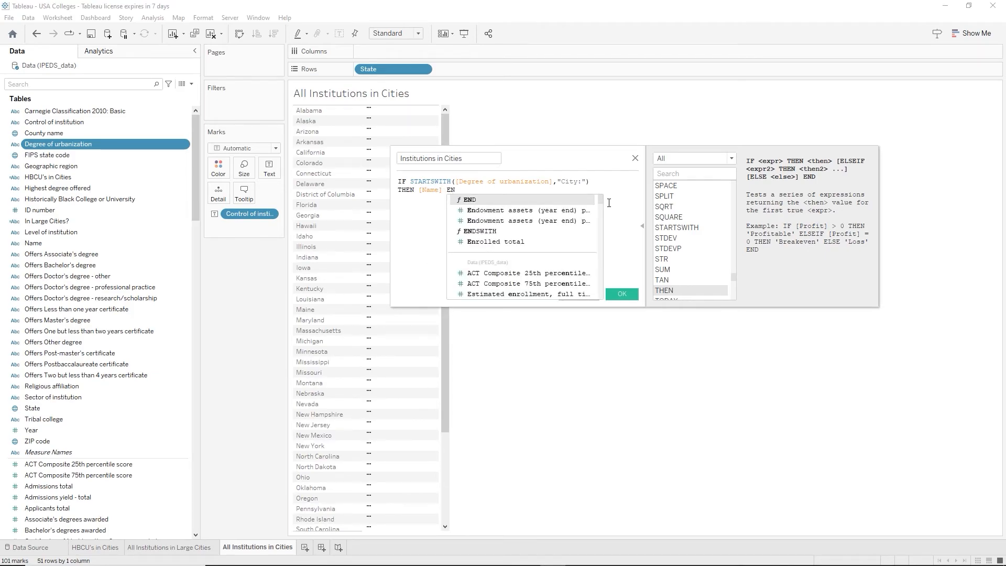
pyautogui.press('Return')
pyautogui.click(622, 294)
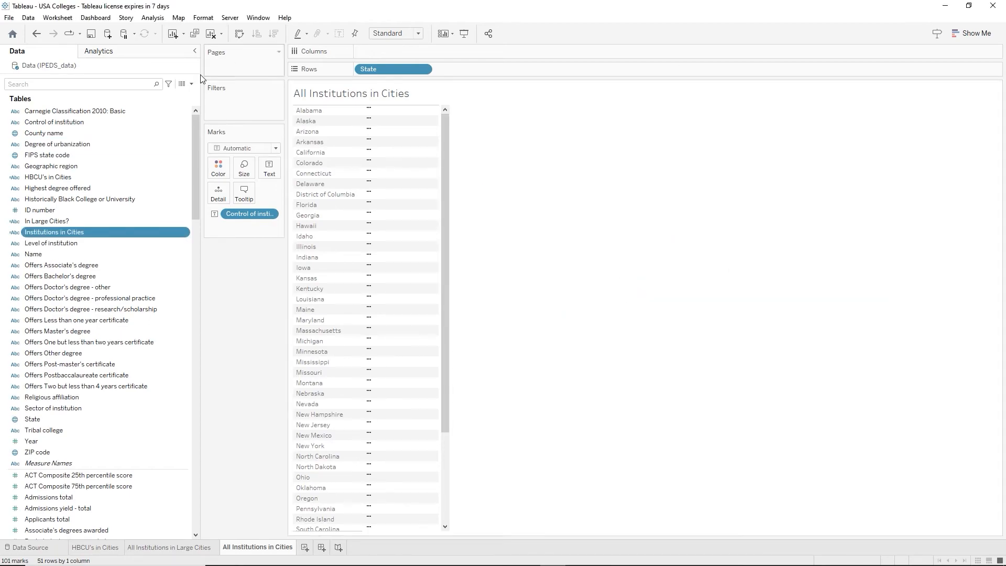
# Filter the sheet by Institutions in Cities with Null excluded, and add that field to the rows after State
pyautogui.moveTo(63, 234); pyautogui.dragTo(248, 111)
pyautogui.click(359, 209)
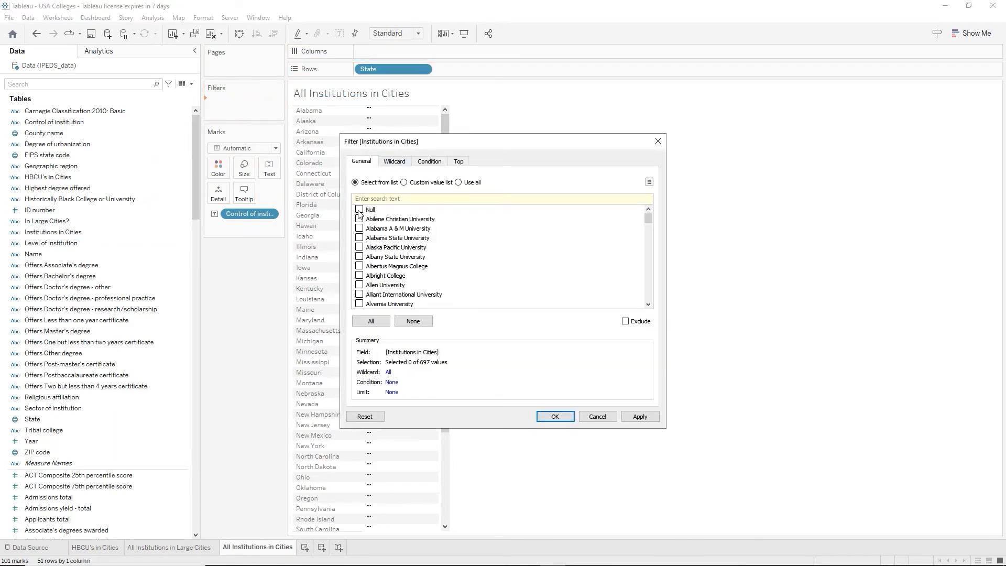
pyautogui.click(625, 321)
pyautogui.click(563, 417)
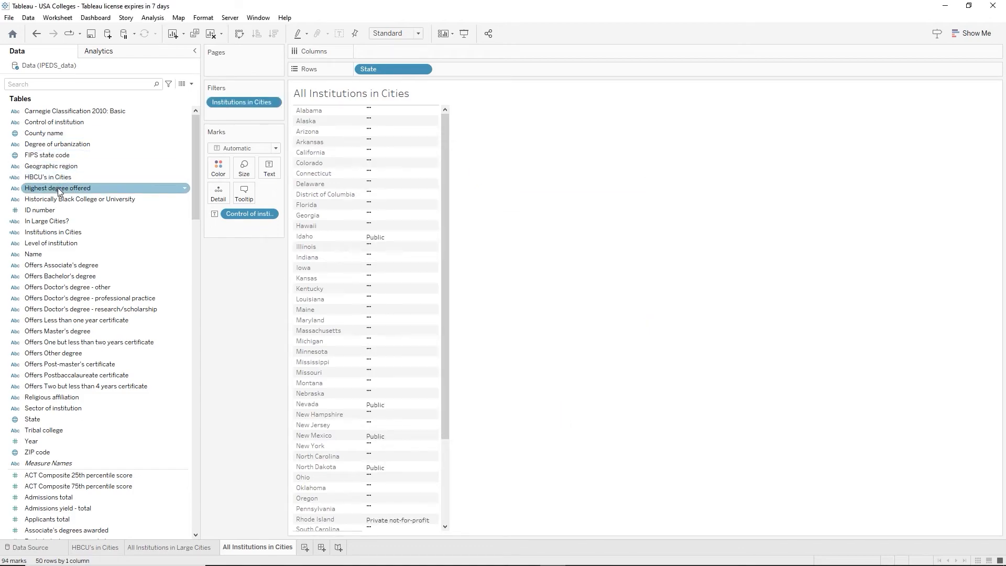
pyautogui.moveTo(52, 232); pyautogui.dragTo(489, 73)
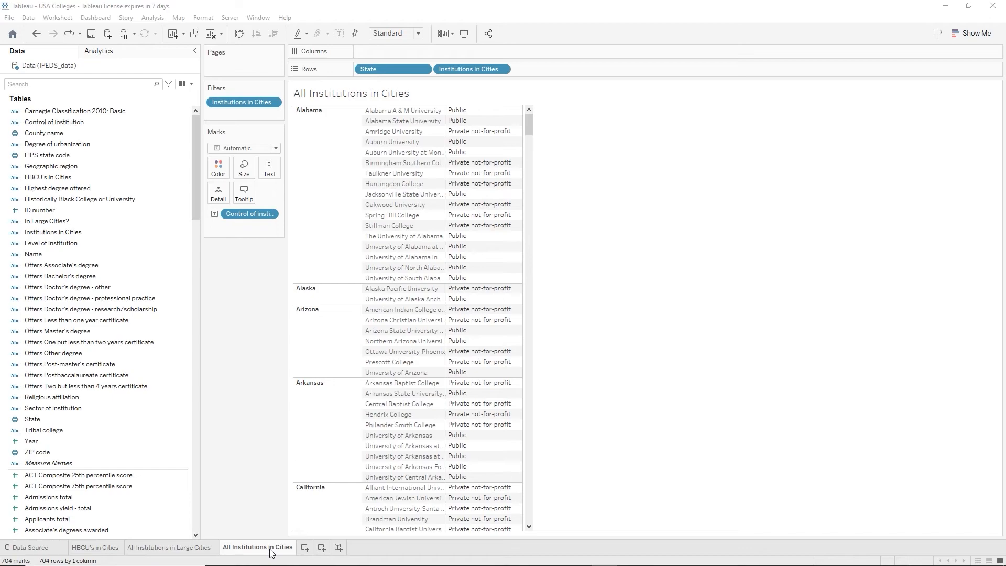
# Duplicate the All Institutions in Cities sheet and rename the copy as All Institutions/HBCU's Noted
pyautogui.moveTo(270, 552); pyautogui.dragTo(295, 556)
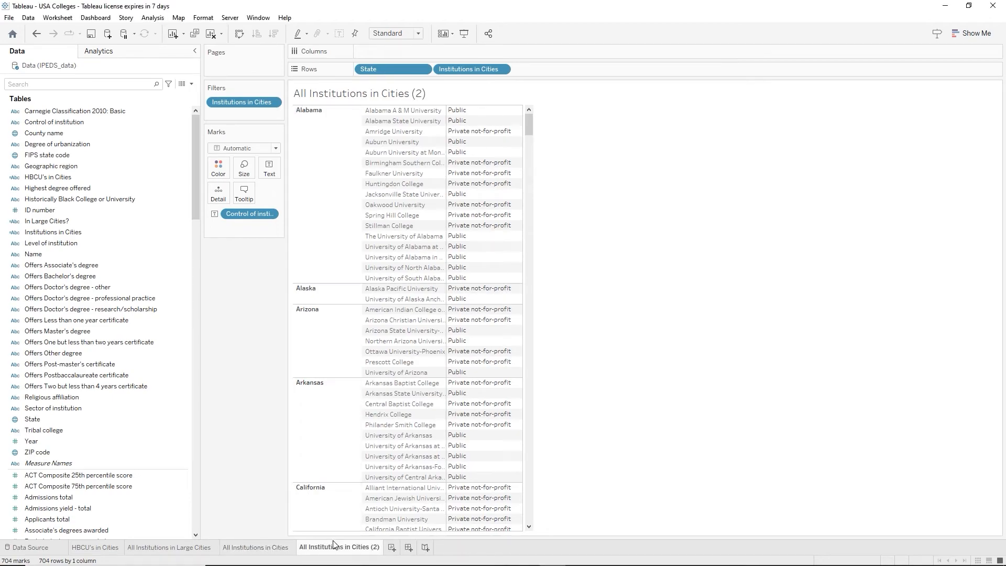
pyautogui.doubleClick(334, 546)
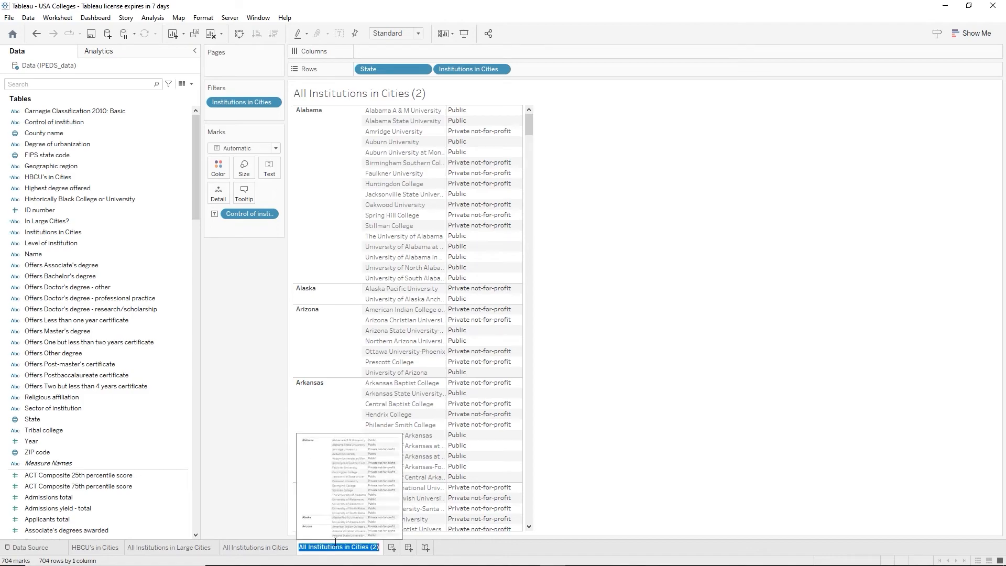
pyautogui.write("All Institutions/HBCU's Noted")
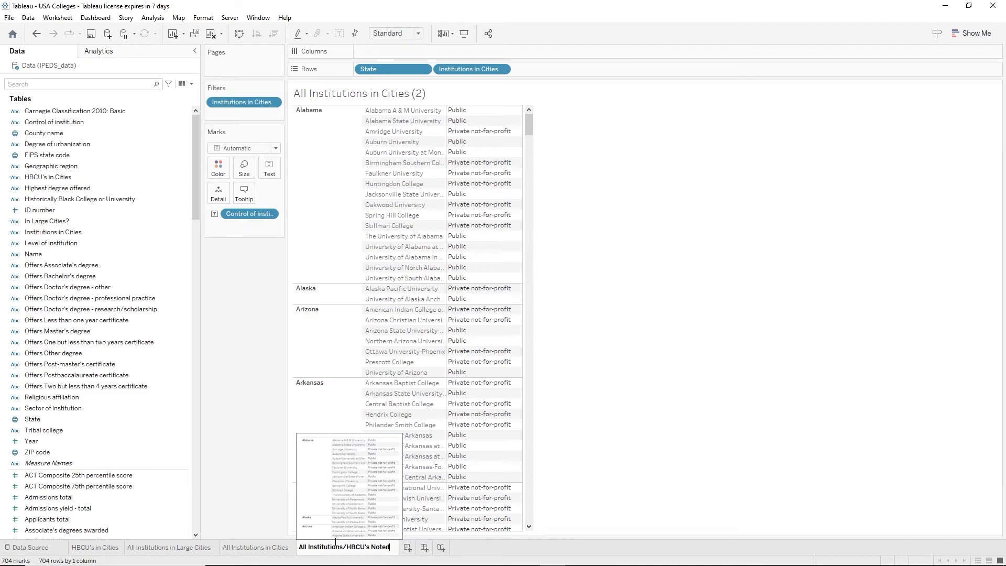
pyautogui.press('Return')
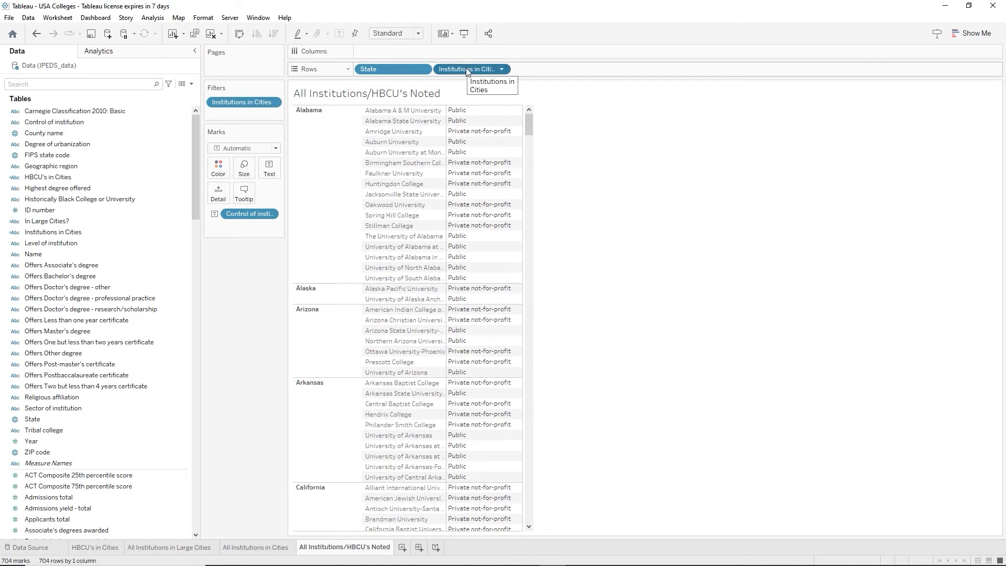
# Remove Institutions in Cities from the new sheet's rows and filters, and remove Control of institution from its marks
pyautogui.press('Delete')
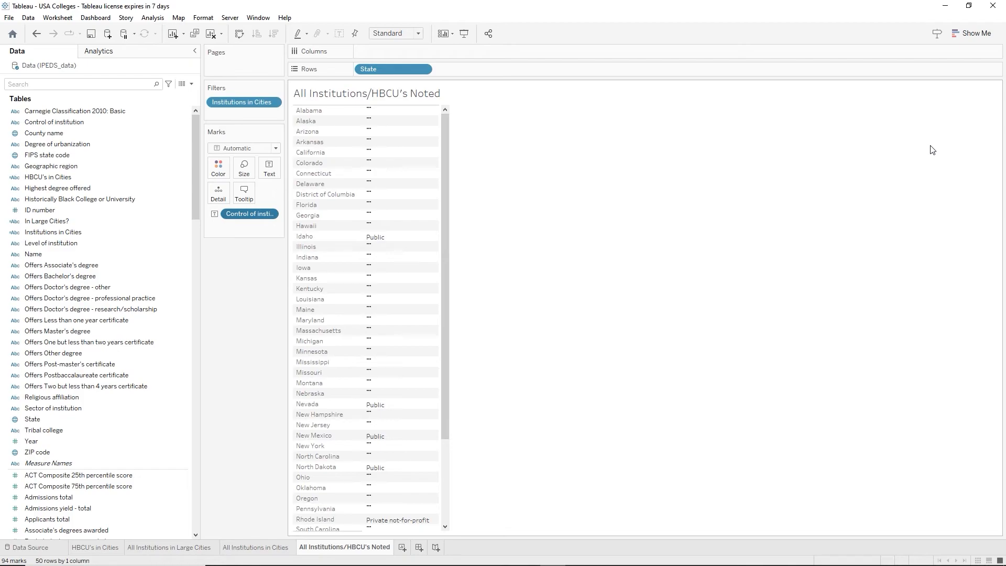
pyautogui.press('Delete')
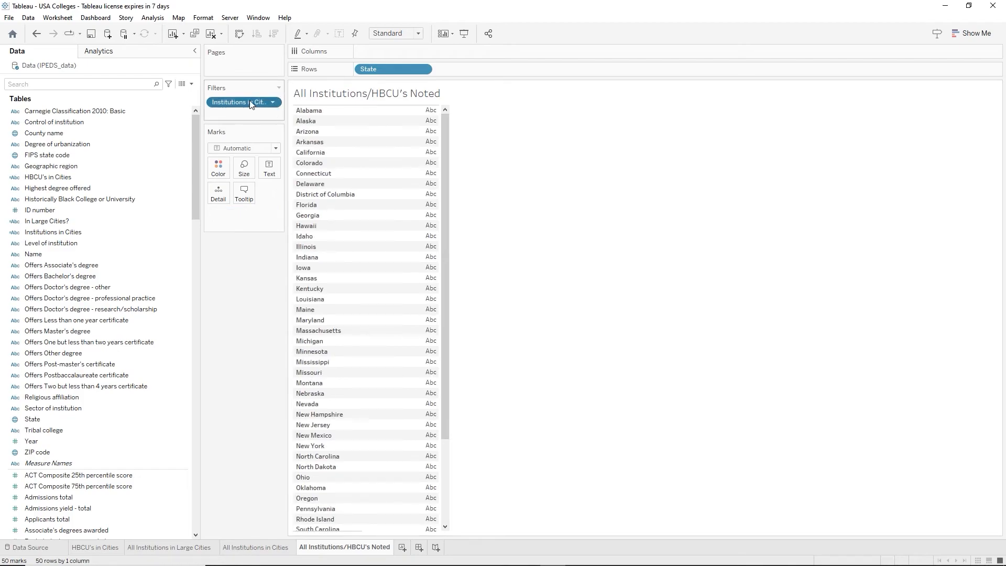
pyautogui.moveTo(250, 104); pyautogui.dragTo(185, 299)
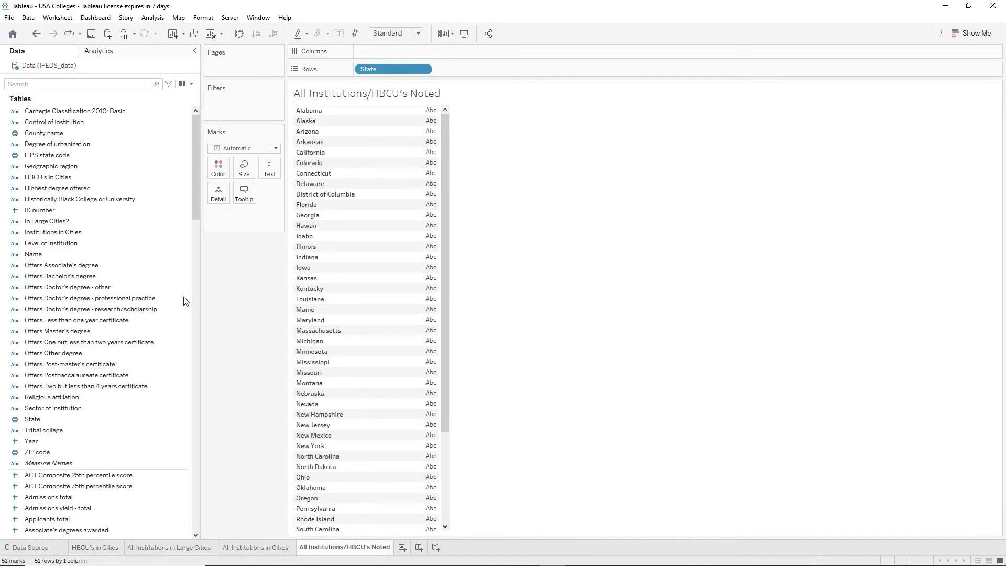
# Show the sum of Enrolled total as the text mark for each state
pyautogui.scroll(-2, 43, 486)
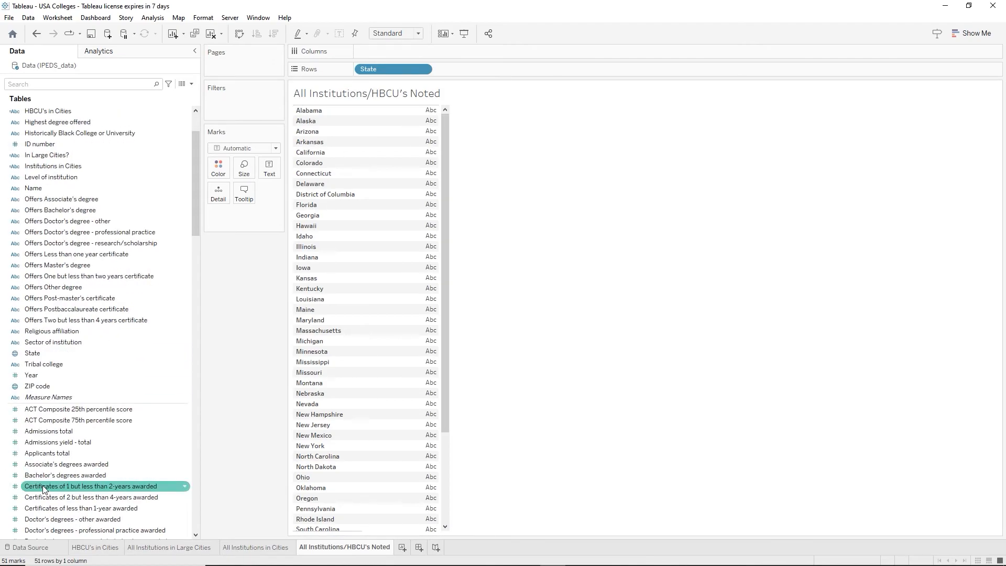
pyautogui.scroll(-1, 43, 485)
pyautogui.scroll(-1, 42, 485)
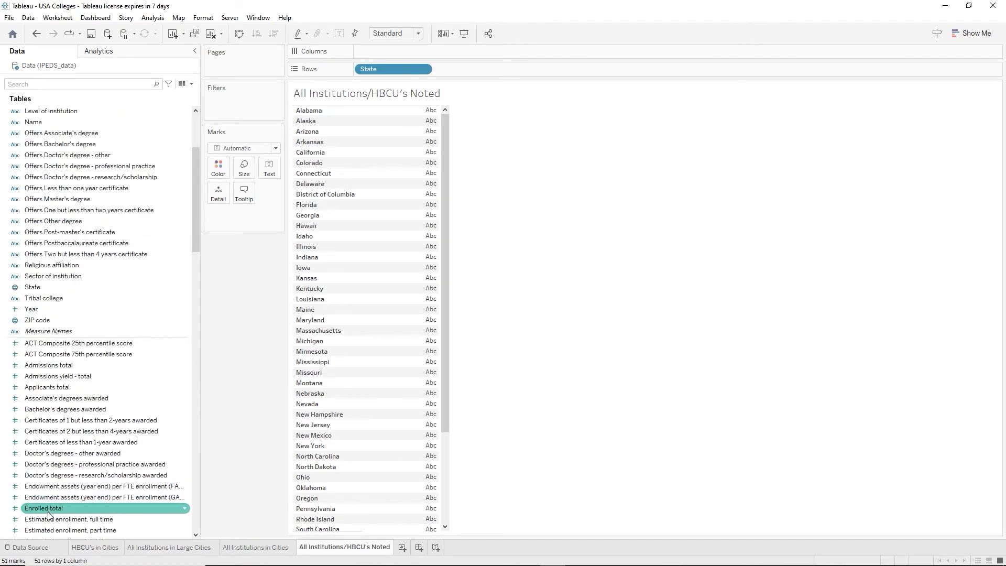
pyautogui.moveTo(42, 508); pyautogui.dragTo(272, 171)
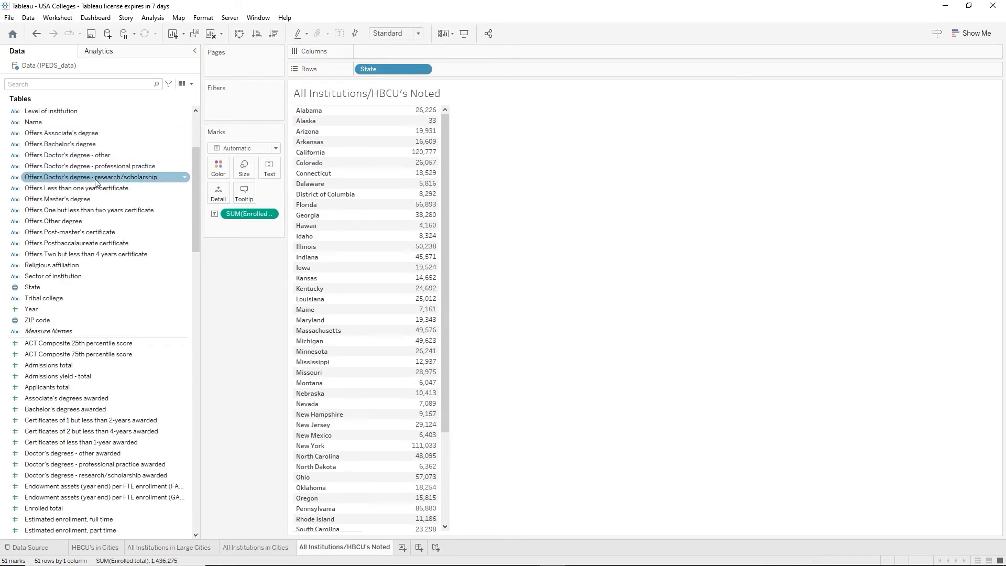
# Create a calculated field named All with HBCU's Noted from Historically Black College or University
pyautogui.scroll(4, 95, 182)
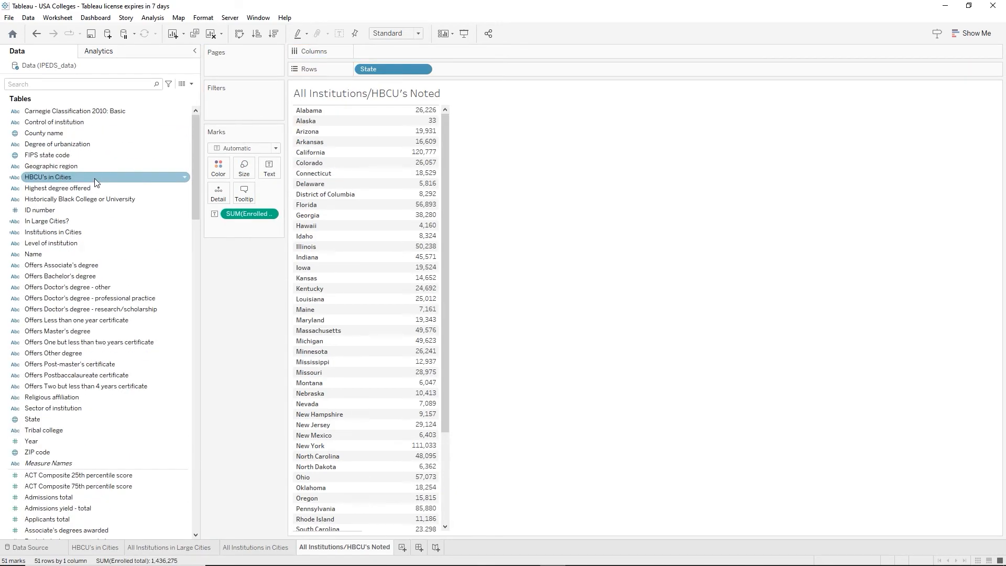
pyautogui.rightClick(81, 202)
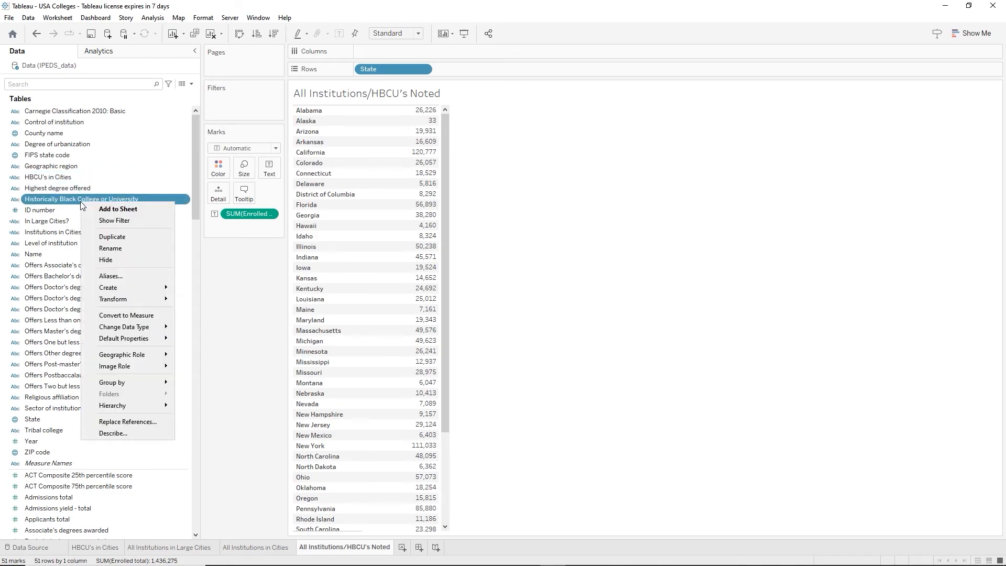
pyautogui.moveTo(123, 283)
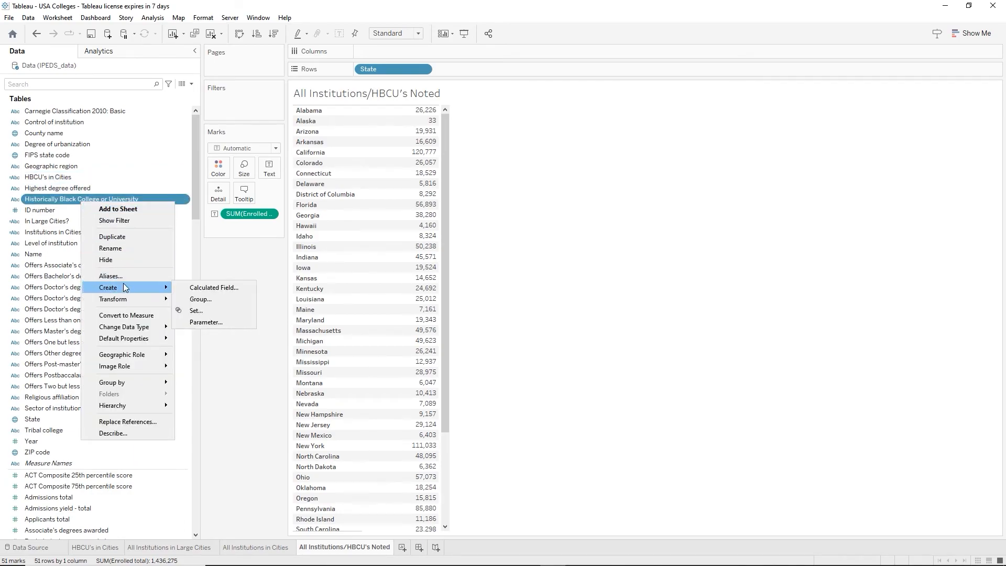
pyautogui.click(218, 289)
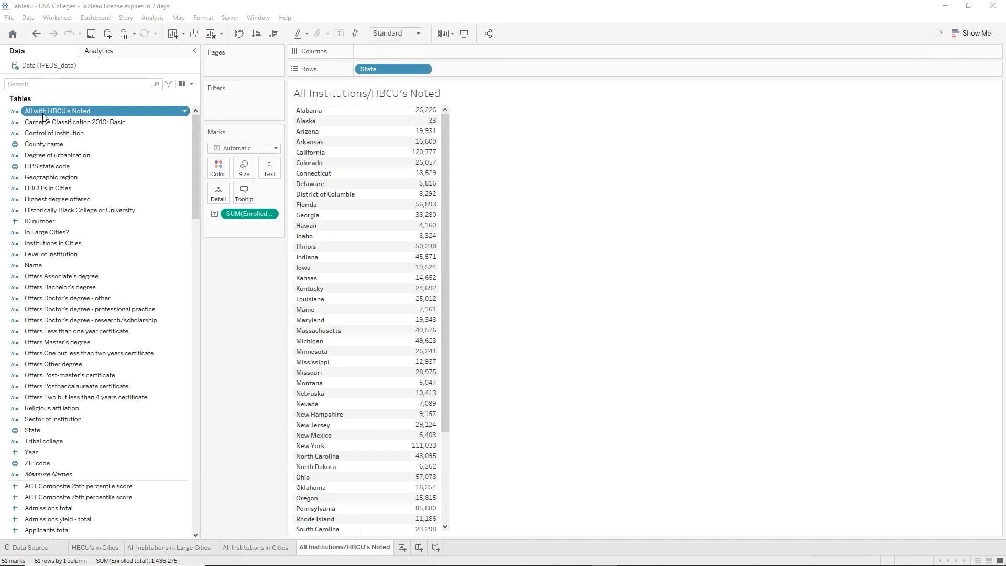
# Add Name with all its members and All with HBCU's Noted to the rows after State, and save the workbook
pyautogui.moveTo(35, 112); pyautogui.dragTo(449, 67)
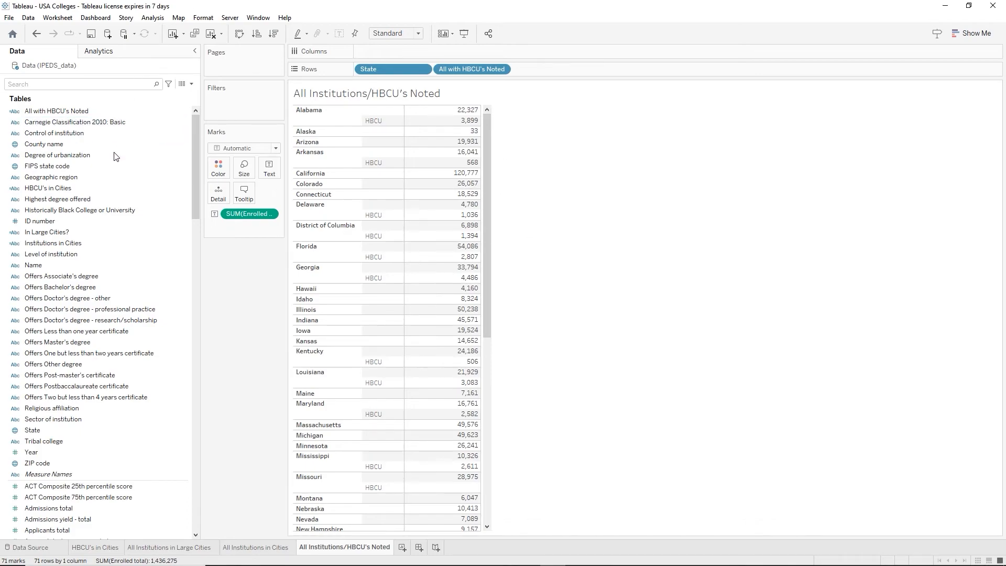
pyautogui.click(73, 287)
pyautogui.moveTo(72, 265)
pyautogui.mouseDown()
pyautogui.moveTo(348, 199)
pyautogui.moveTo(410, 82)
pyautogui.moveTo(433, 69)
pyautogui.mouseUp()
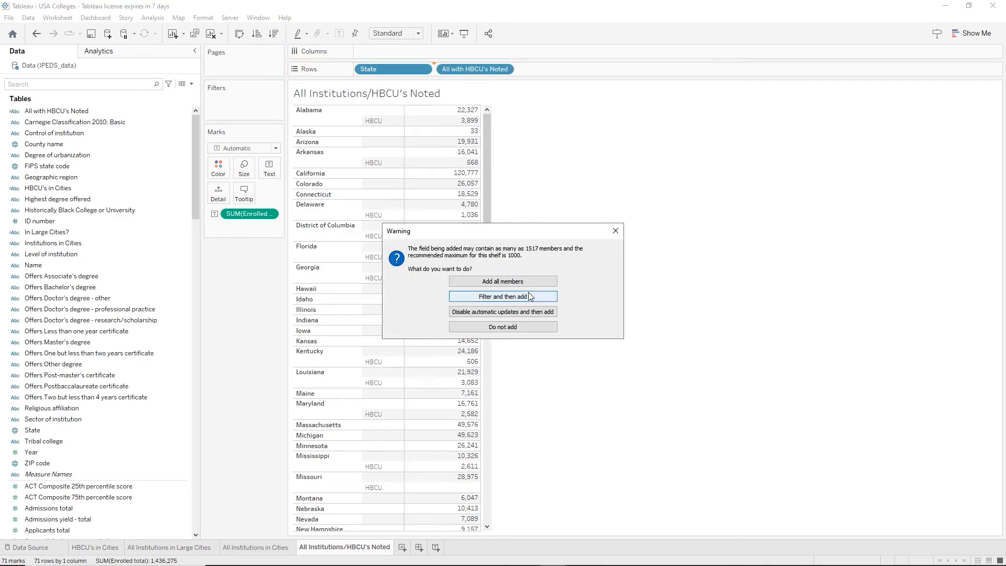
pyautogui.click(511, 281)
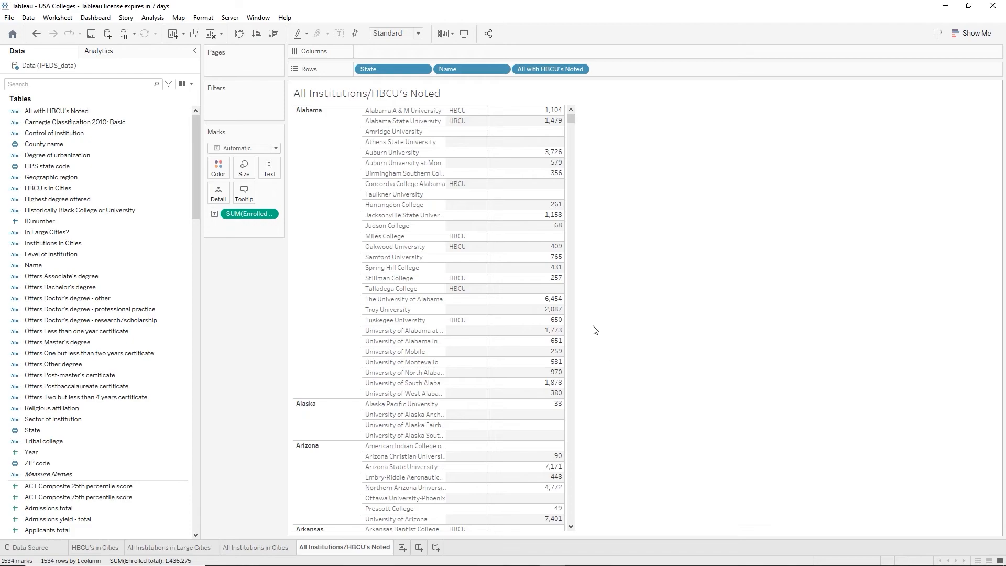
pyautogui.click(92, 39)
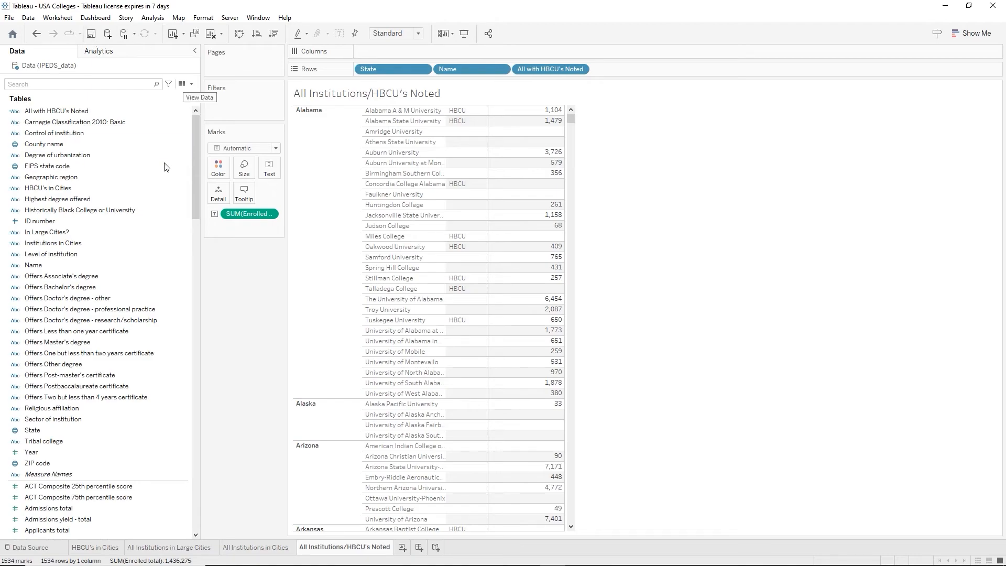
# Create a new worksheet with Geographic region in the rows
pyautogui.click(402, 547)
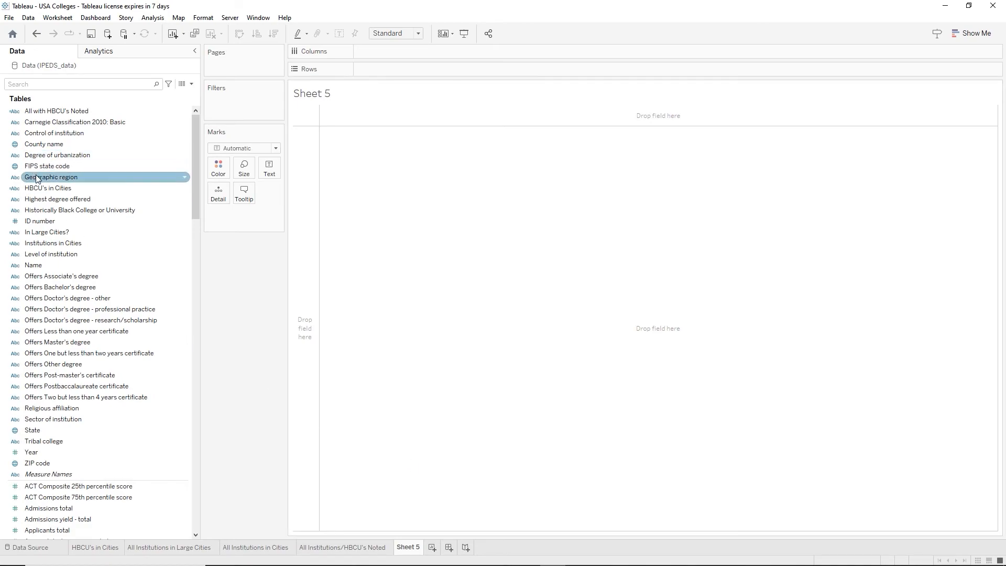
pyautogui.moveTo(38, 179); pyautogui.dragTo(373, 66)
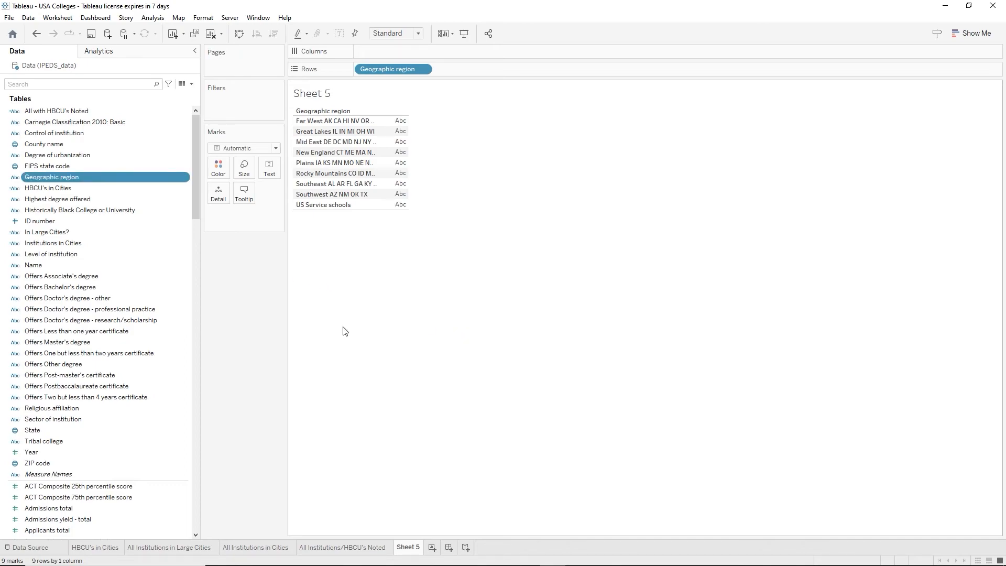
# Edit the Geographic region aliases, shortening the first two to Far West and Great Lakes
pyautogui.rightClick(66, 181)
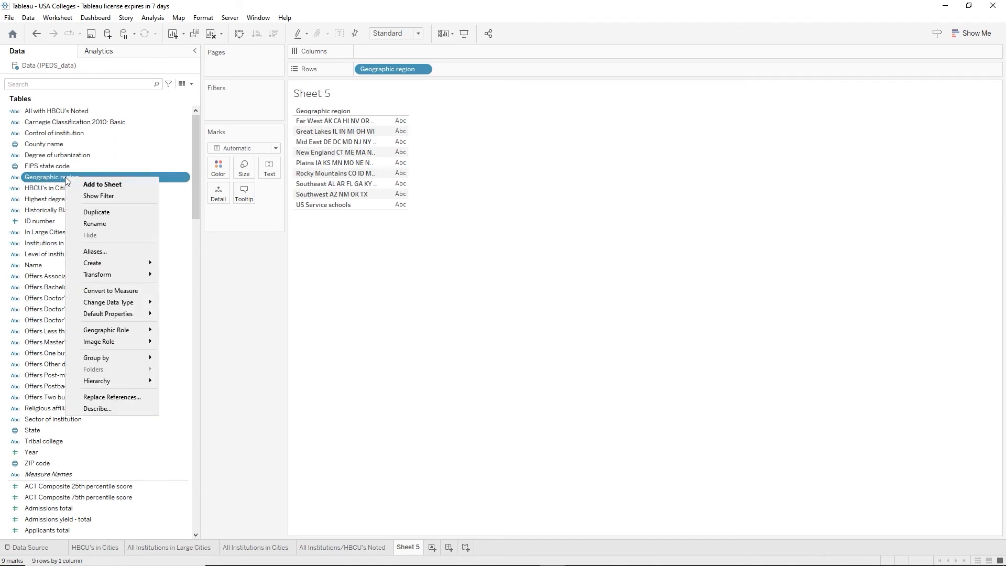
pyautogui.click(99, 250)
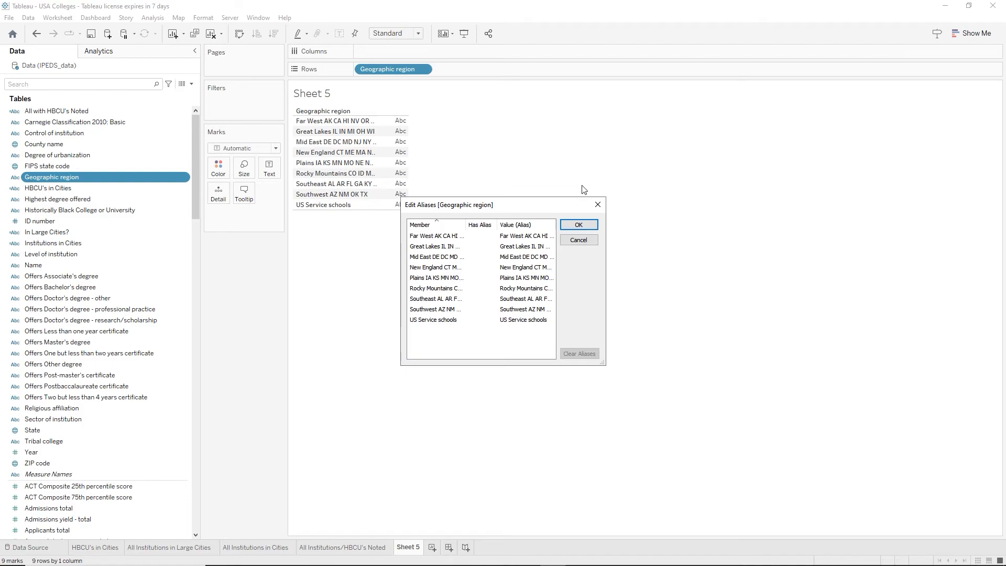
pyautogui.doubleClick(517, 236)
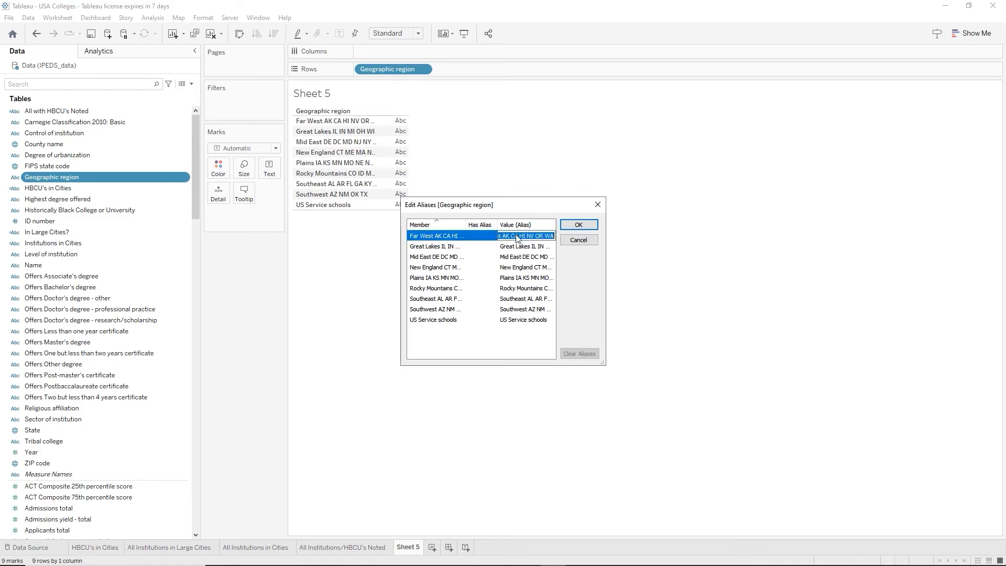
pyautogui.click(504, 235)
pyautogui.moveTo(504, 235); pyautogui.dragTo(557, 236)
pyautogui.press('BackSpace')
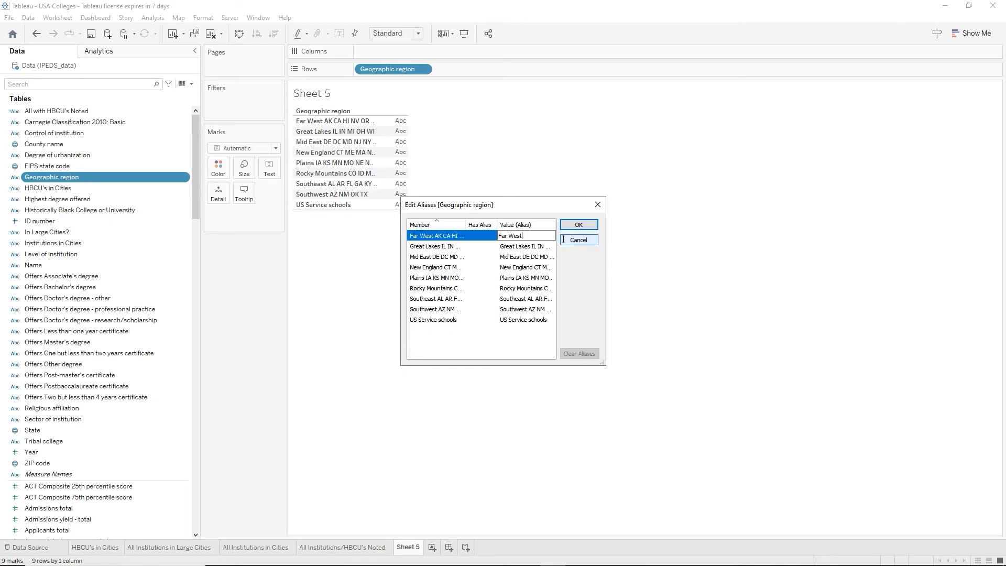
pyautogui.click(527, 248)
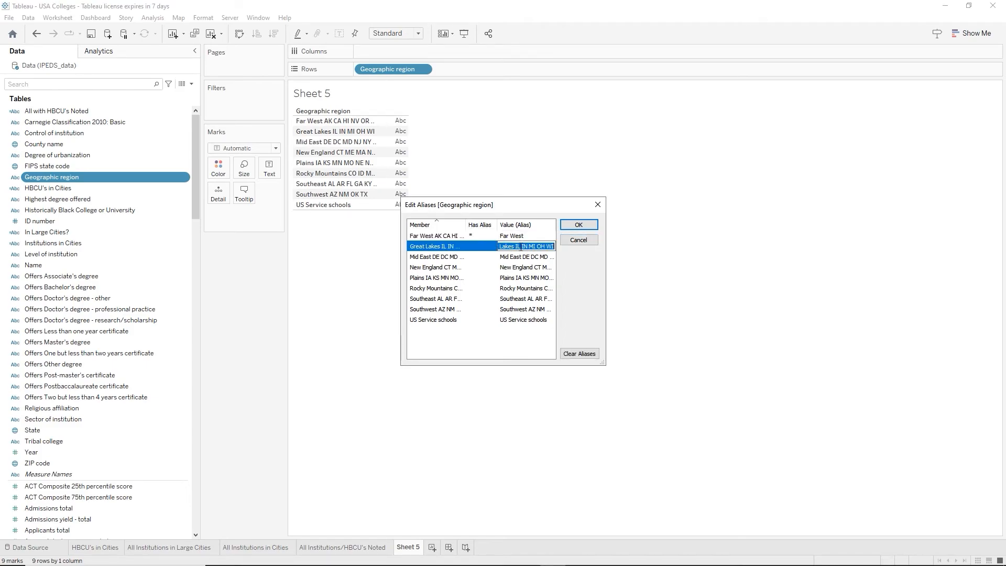
pyautogui.moveTo(515, 247); pyautogui.dragTo(566, 247)
pyautogui.press('BackSpace')
# Shorten the remaining multi-state region aliases to Mid East, New England, Plains, Rocky Mountains, Southeast and Southwest, and apply them
pyautogui.click(499, 258)
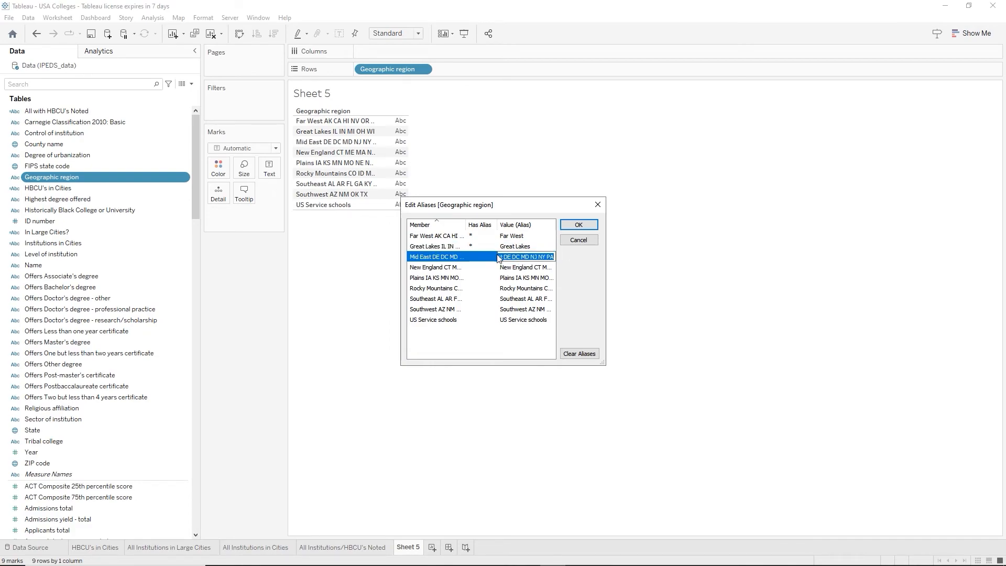
pyautogui.write('Mid East')
pyautogui.click(514, 268)
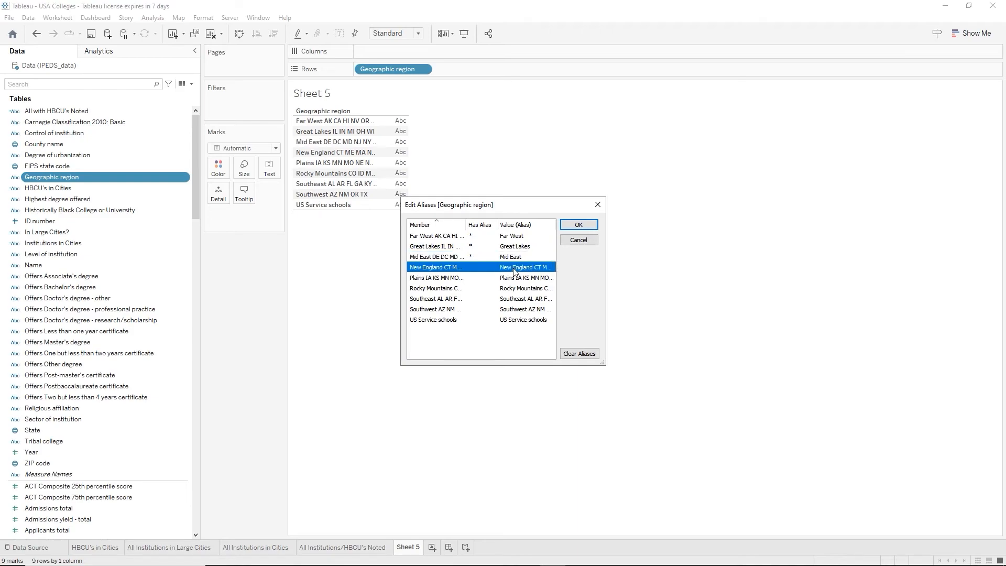
pyautogui.click(514, 270)
pyautogui.moveTo(530, 268); pyautogui.dragTo(554, 269)
pyautogui.press('BackSpace')
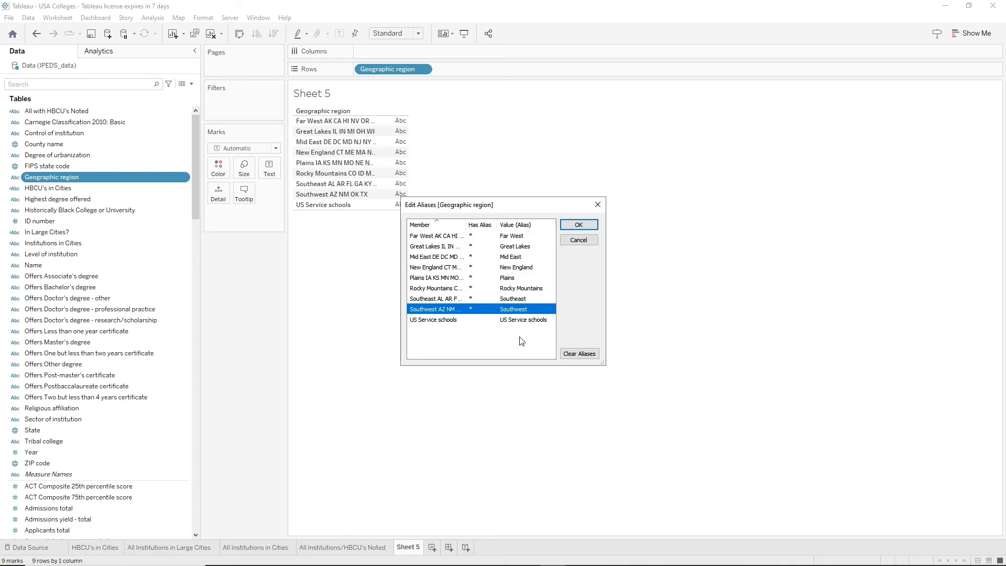
pyautogui.click(596, 223)
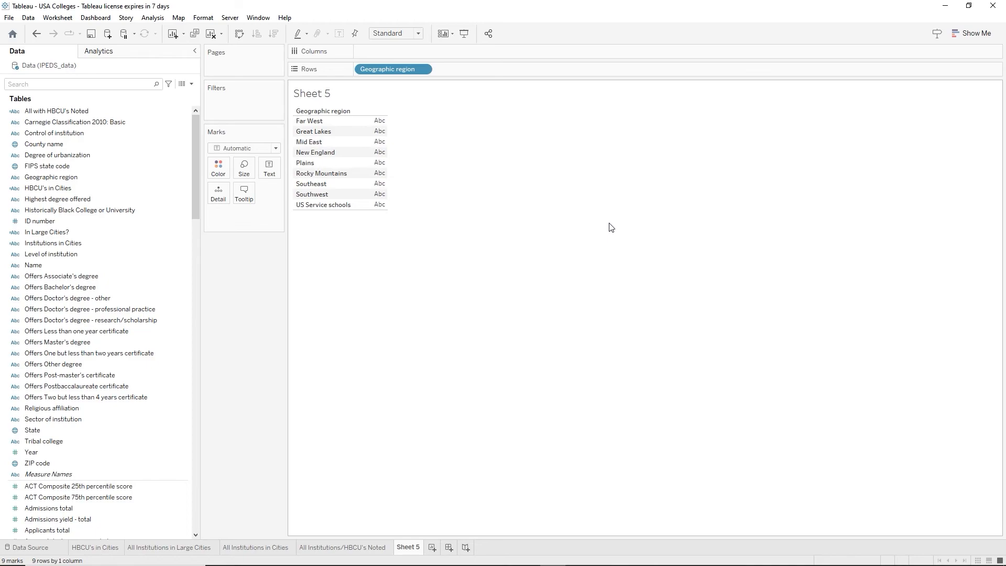
# Add a data source filter on Geographic region that excludes US Service schools
pyautogui.click(48, 551)
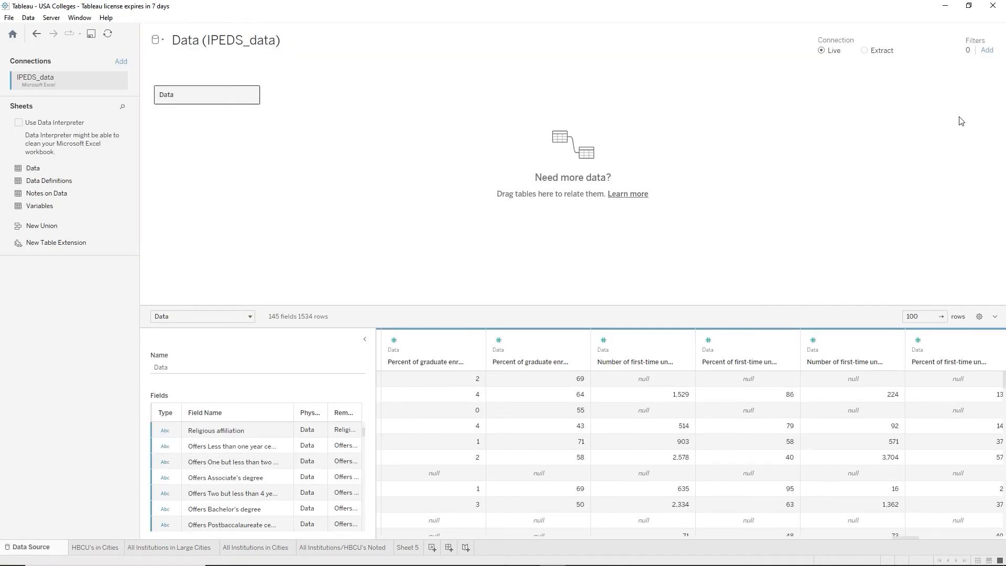
pyautogui.click(988, 50)
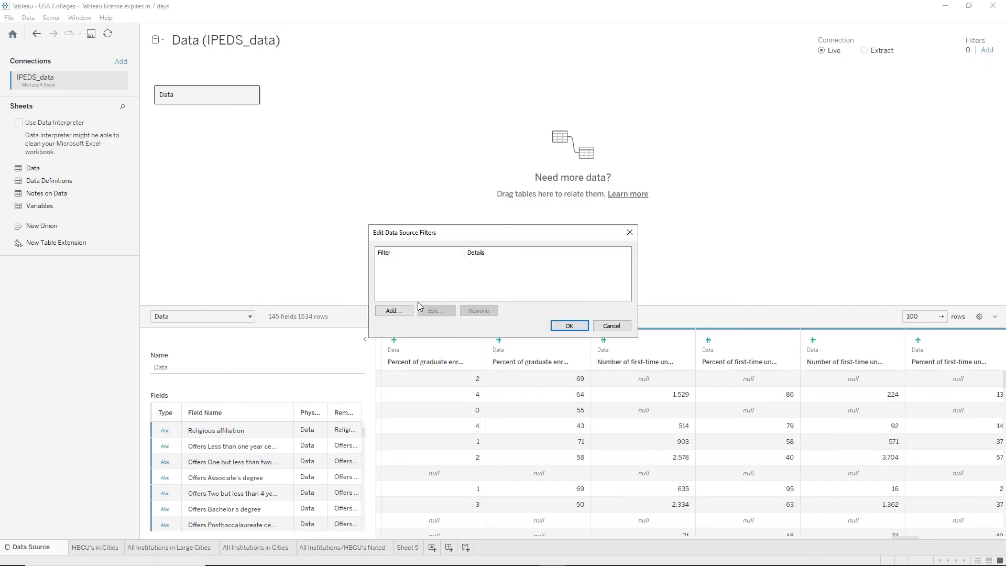
pyautogui.click(394, 312)
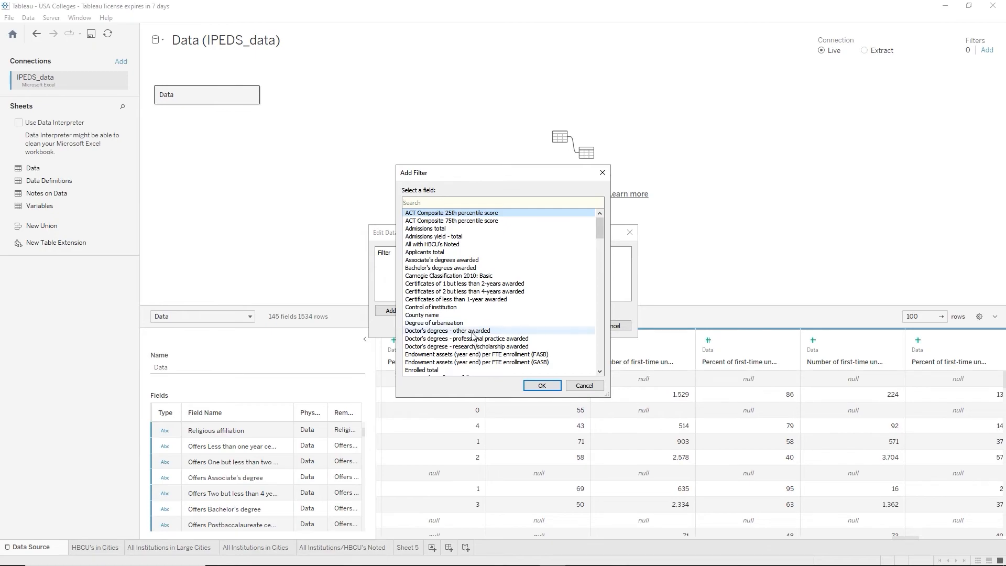
pyautogui.scroll(-4, 471, 339)
pyautogui.scroll(-5, 471, 340)
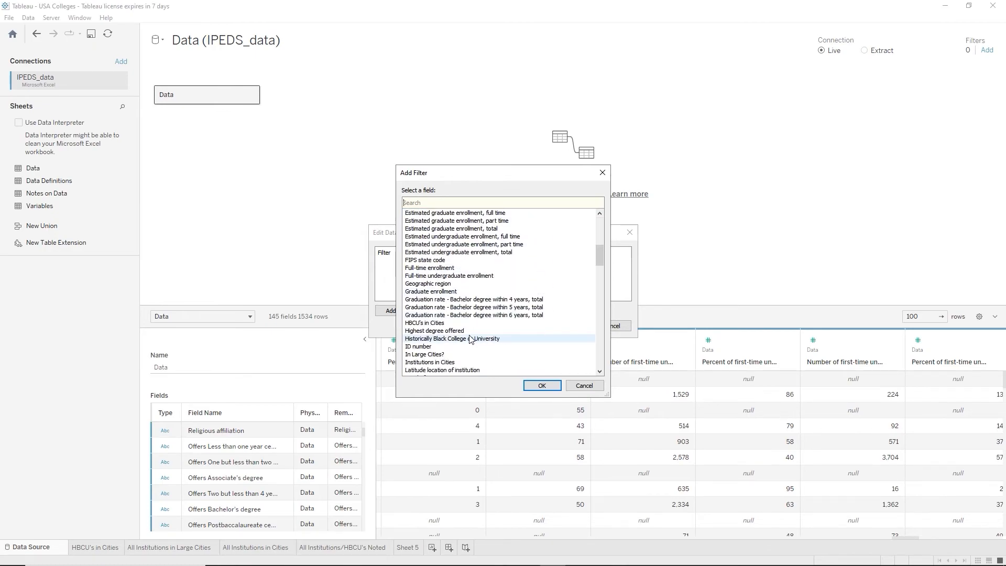
pyautogui.click(442, 284)
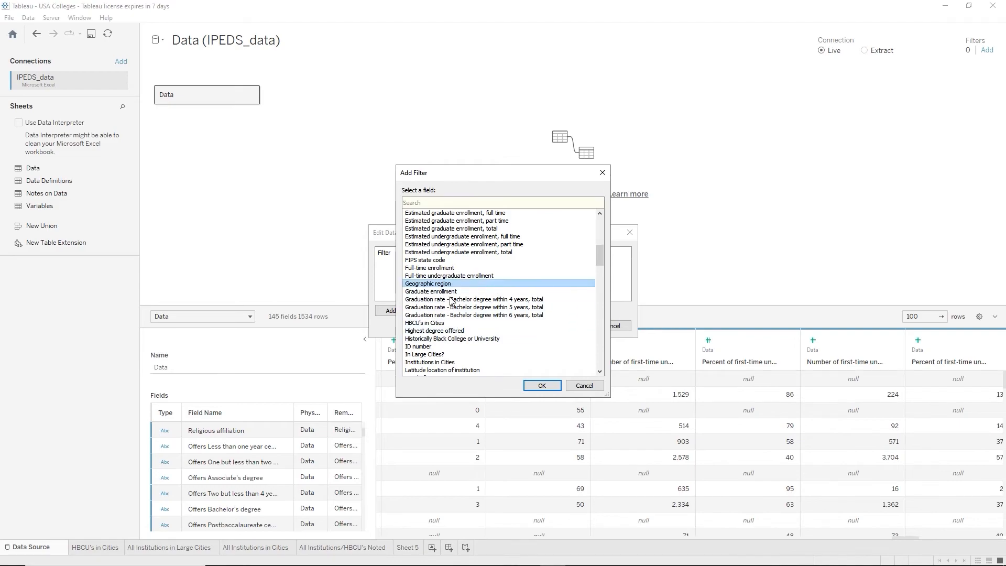
pyautogui.click(542, 386)
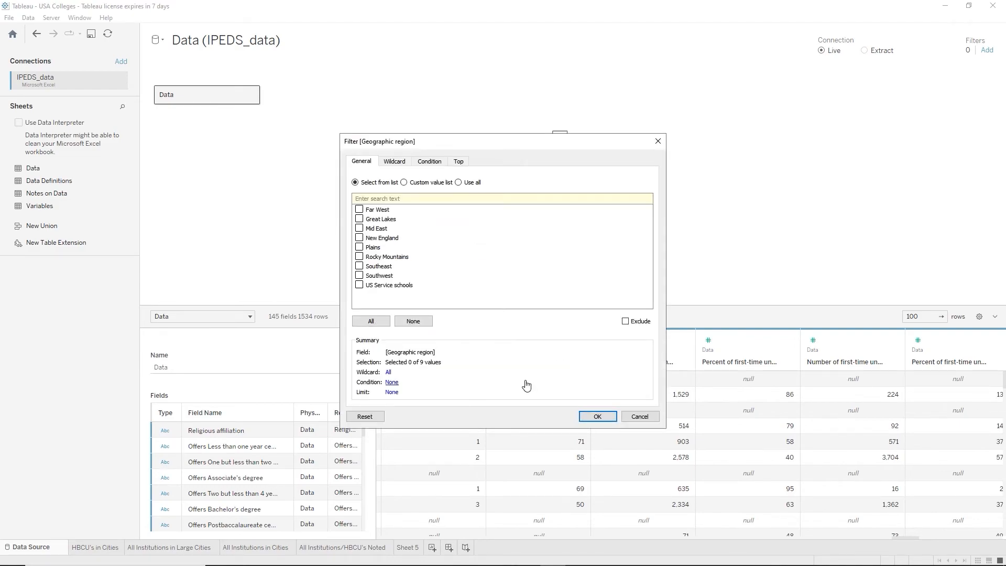
pyautogui.click(359, 285)
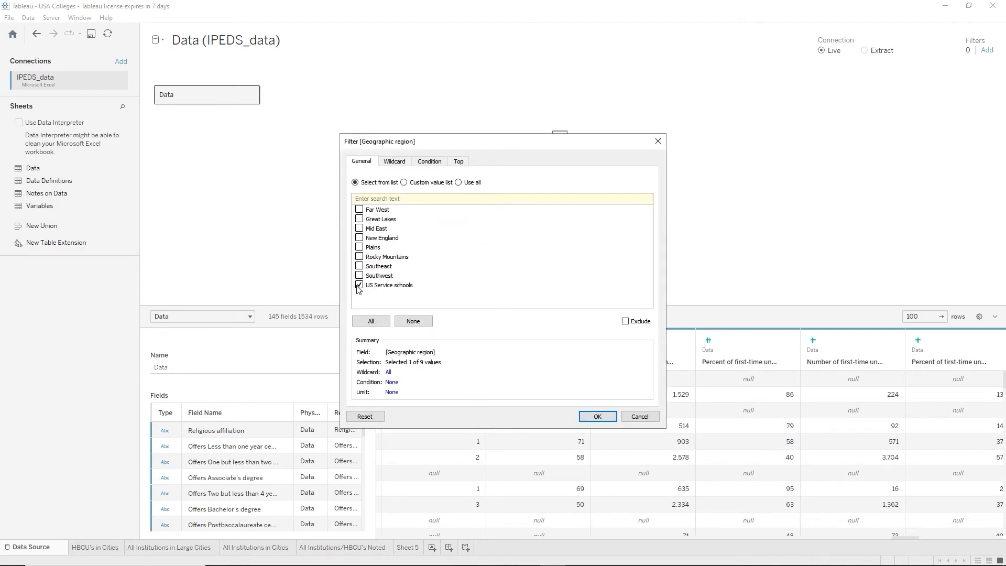
pyautogui.click(625, 322)
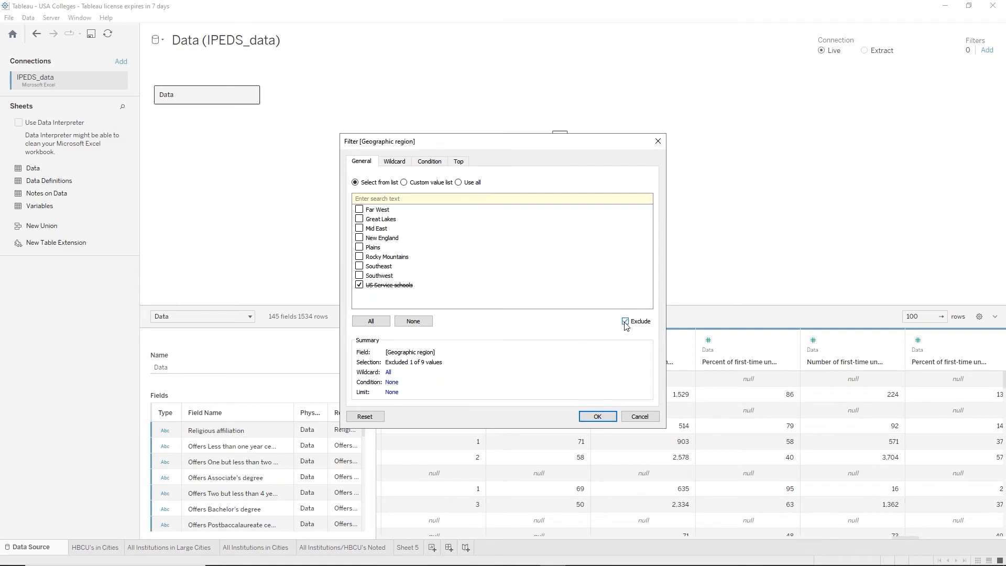
pyautogui.click(598, 417)
pyautogui.click(569, 326)
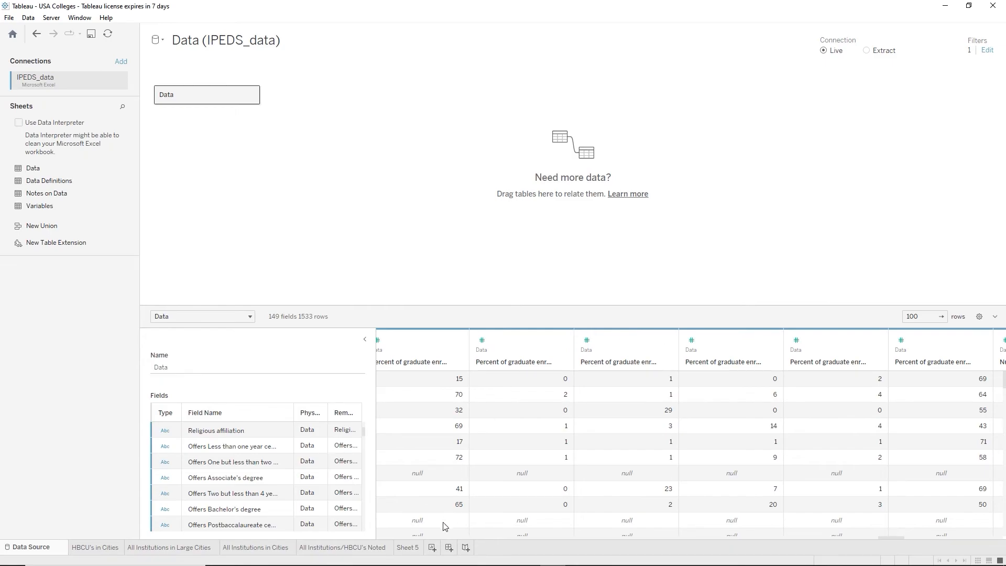
# Show the count of Name as the text mark for each geographic region on Sheet 5
pyautogui.click(408, 547)
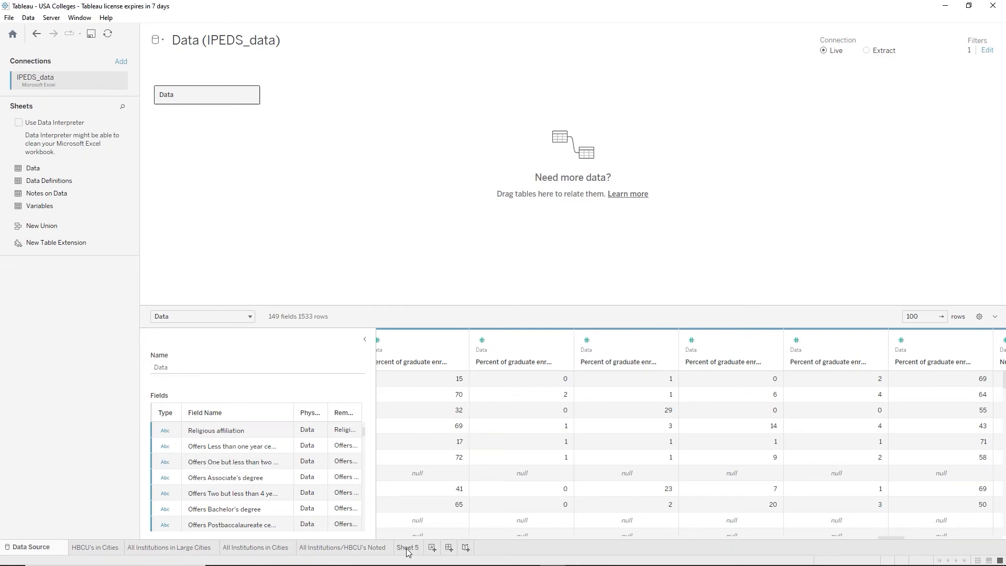
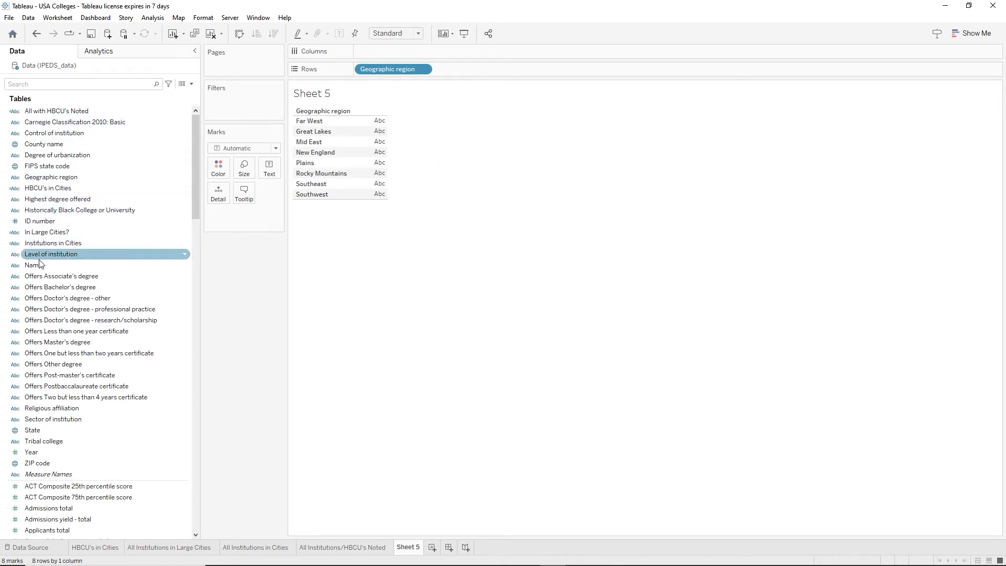
pyautogui.moveTo(36, 266); pyautogui.dragTo(269, 171)
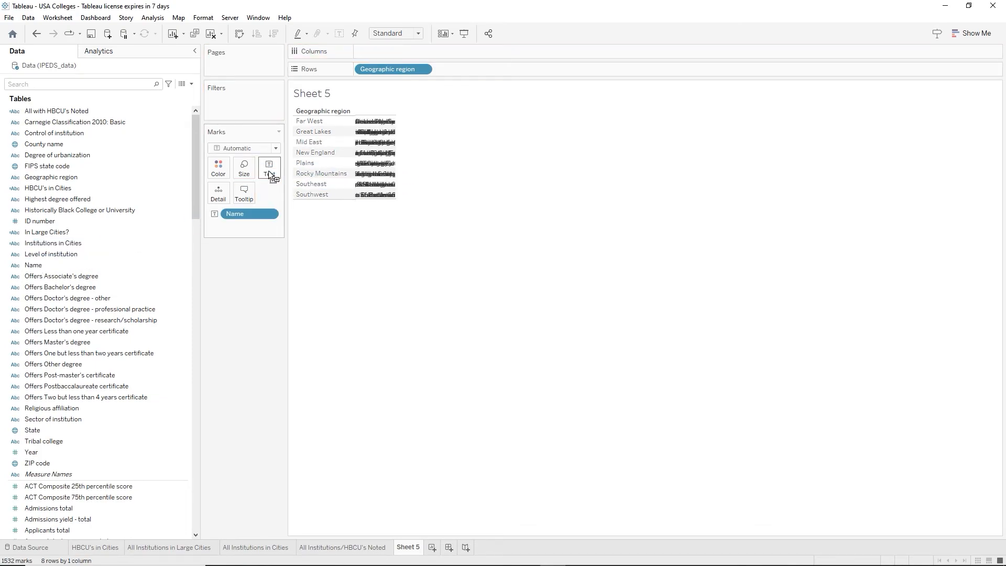
pyautogui.rightClick(236, 215)
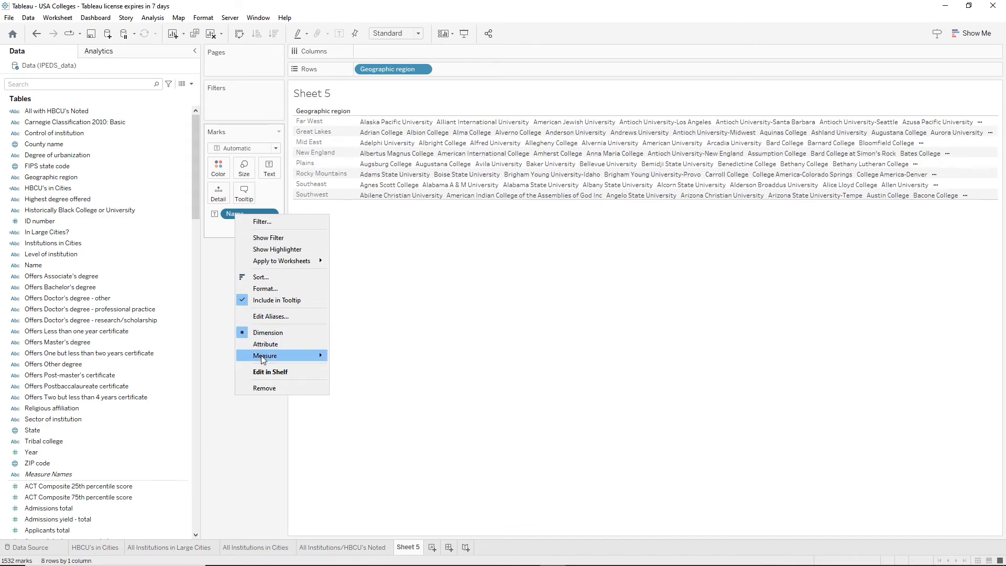
pyautogui.moveTo(262, 357)
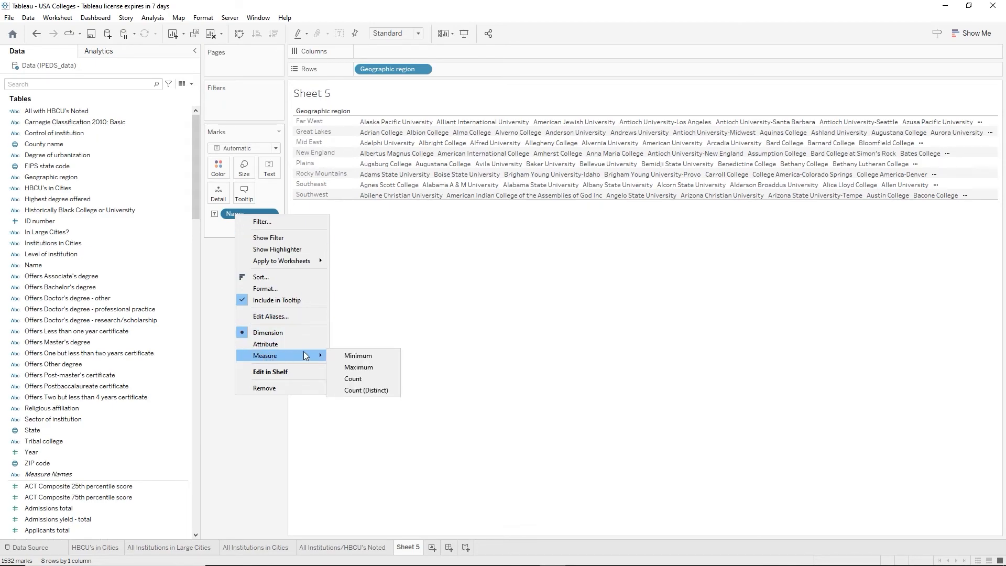
pyautogui.click(353, 379)
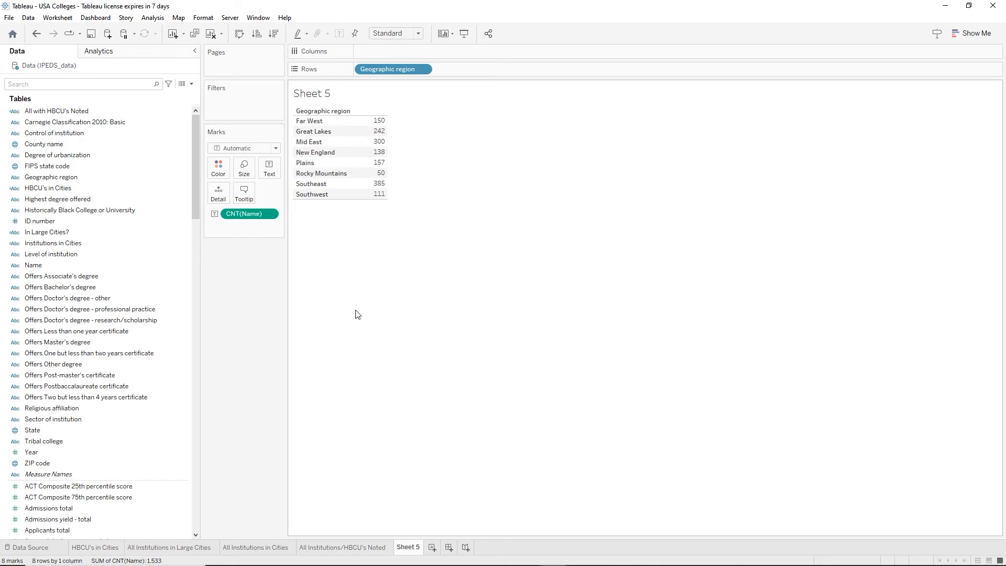
# Convert the region counts into a pie chart and fit it to the entire view
pyautogui.click(963, 36)
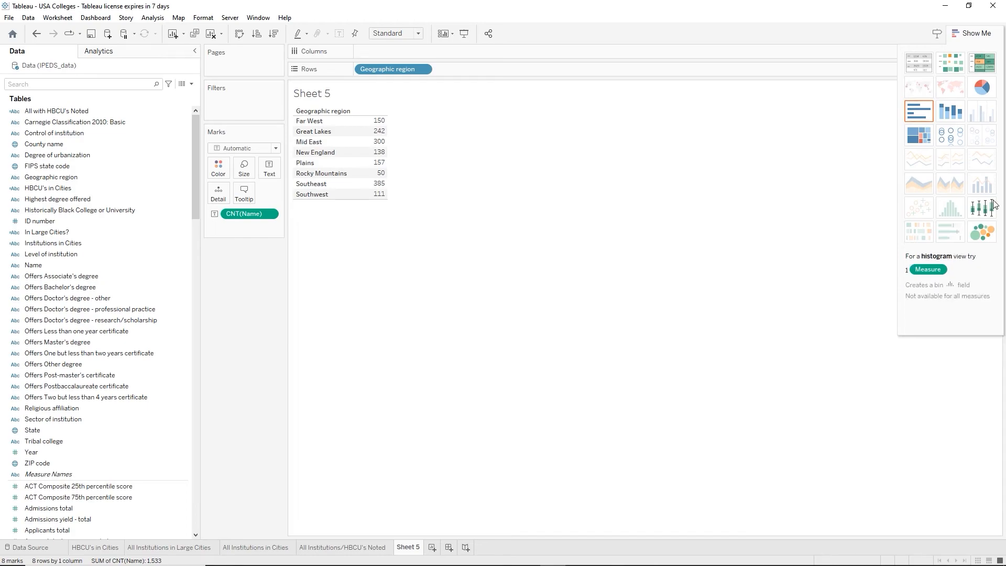
pyautogui.click(983, 87)
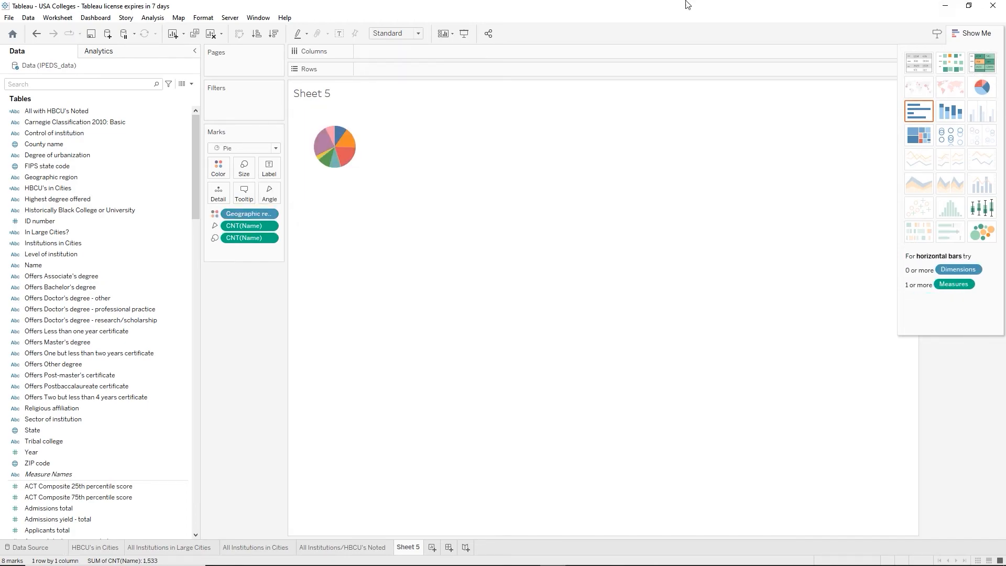
pyautogui.click(419, 33)
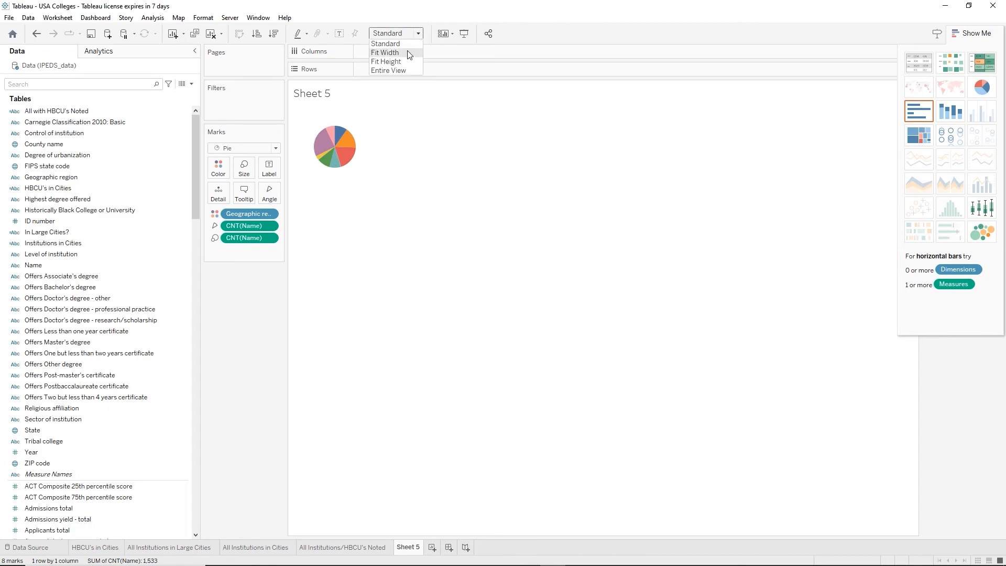
pyautogui.click(402, 70)
pyautogui.click(978, 40)
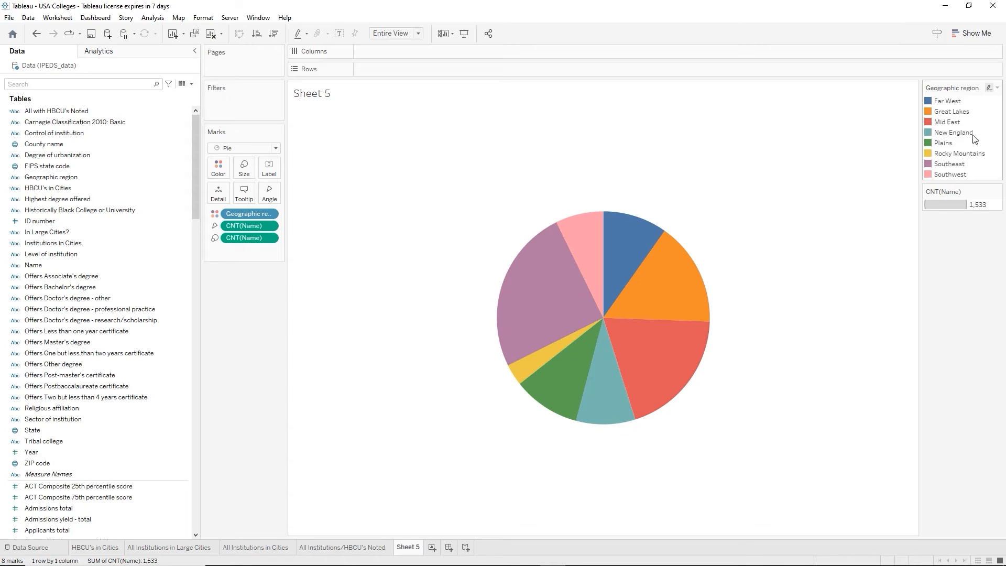
# Assign the Lightning Sunrise color palette to the geographic regions in the pie chart
pyautogui.click(998, 88)
pyautogui.click(923, 99)
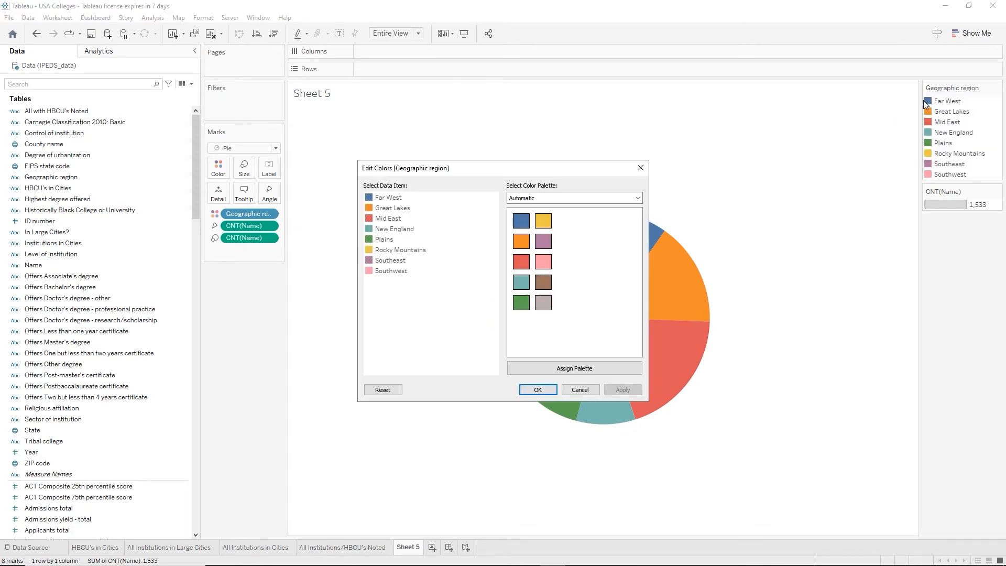
pyautogui.click(638, 198)
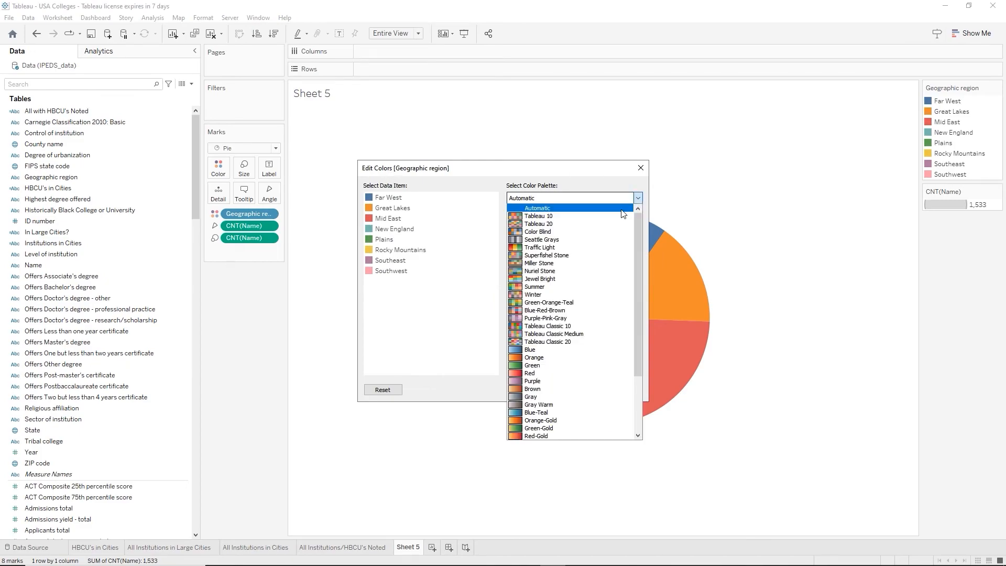
pyautogui.scroll(-3, 557, 335)
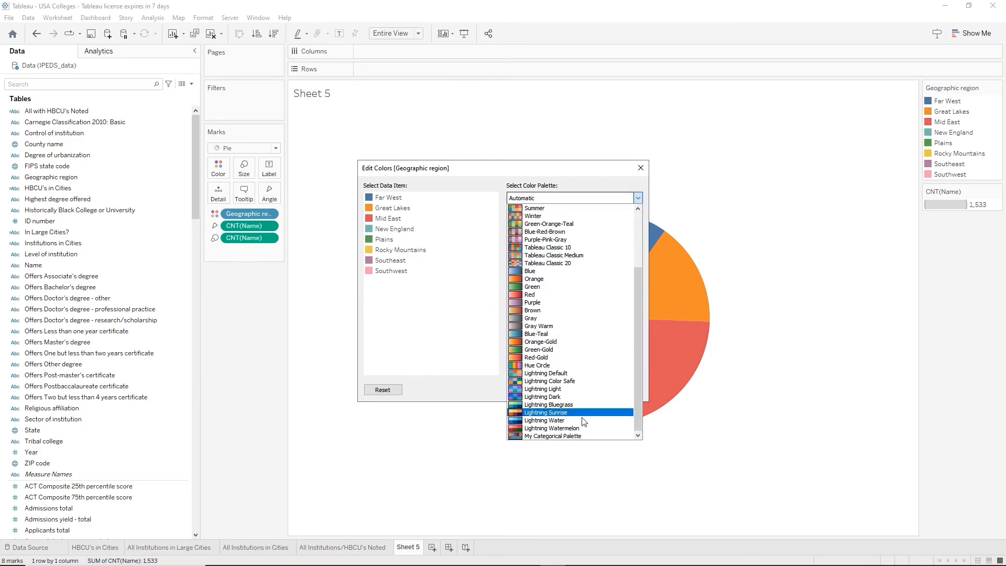
pyautogui.click(567, 413)
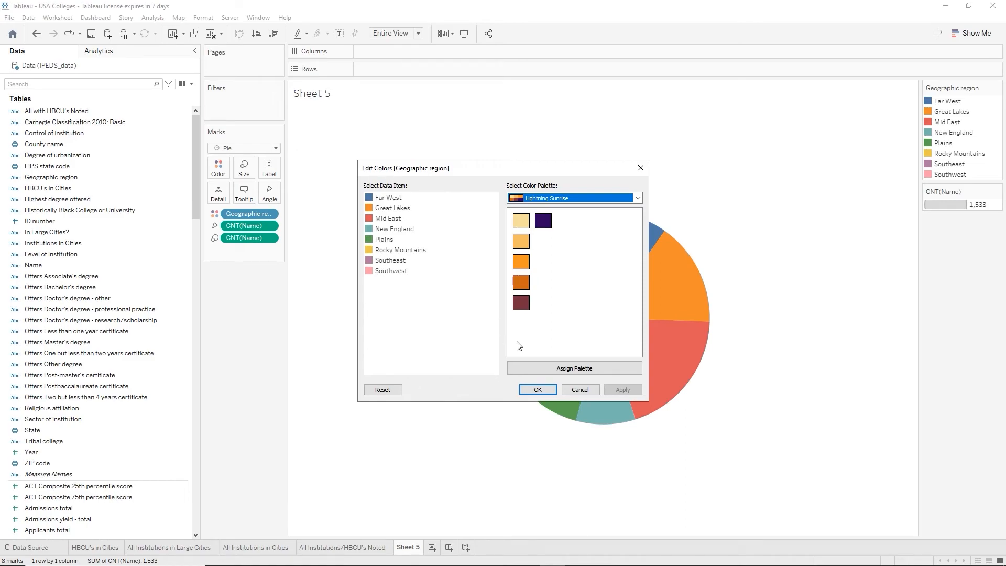
pyautogui.click(572, 368)
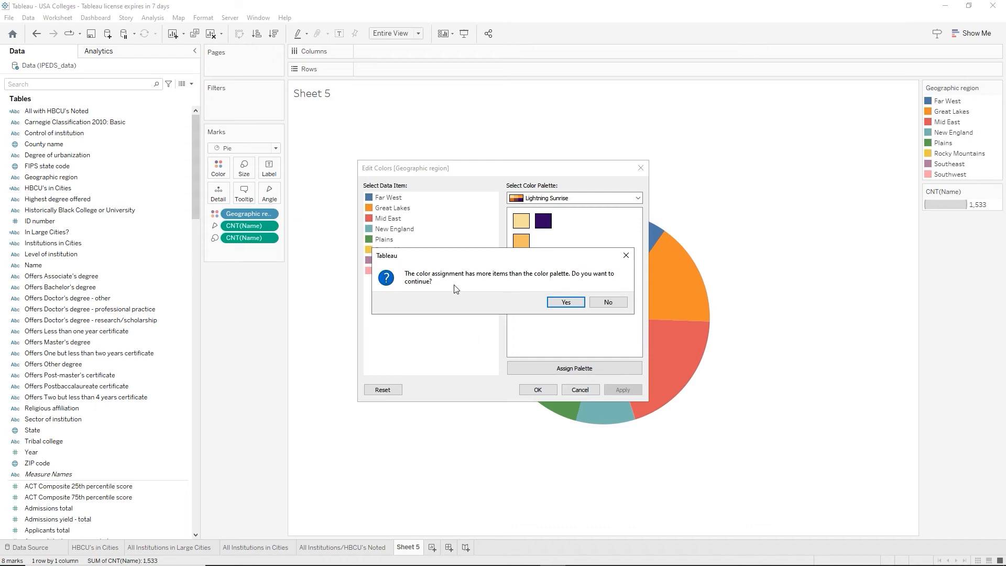
pyautogui.click(565, 304)
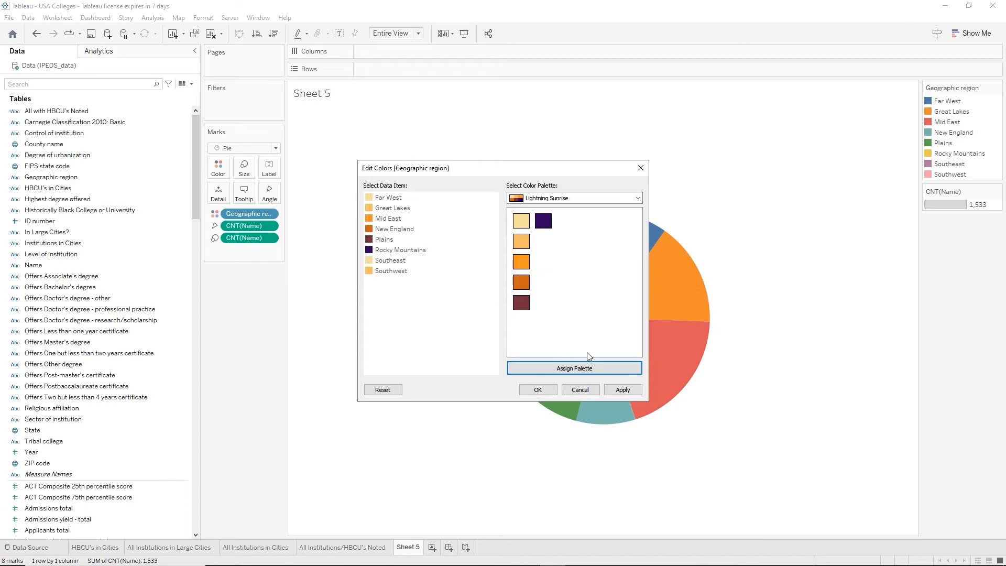
pyautogui.click(536, 391)
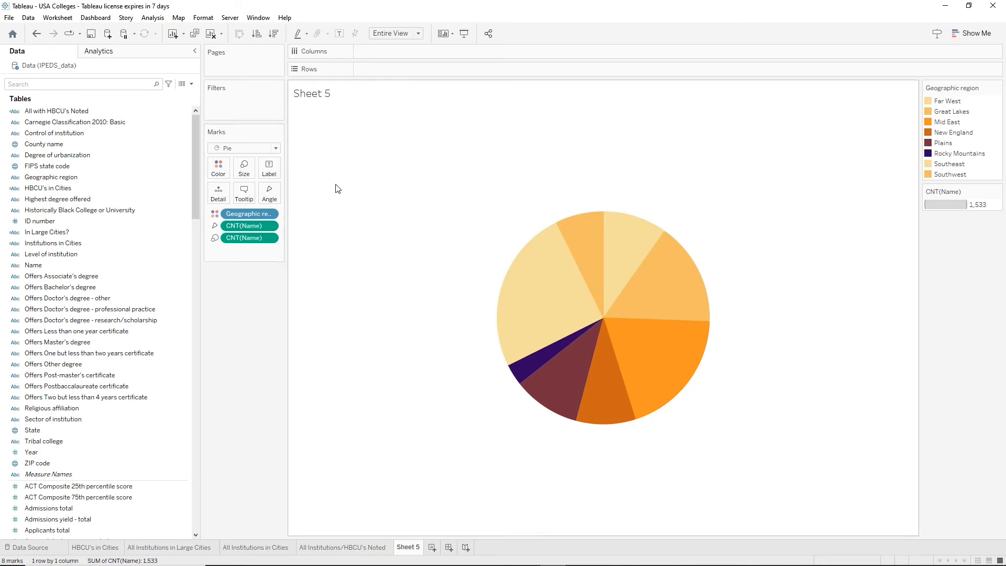
# Replace the "Count of Name" label in the pie chart's tooltip with "# of Institutions:", aligned with the line above
pyautogui.click(244, 196)
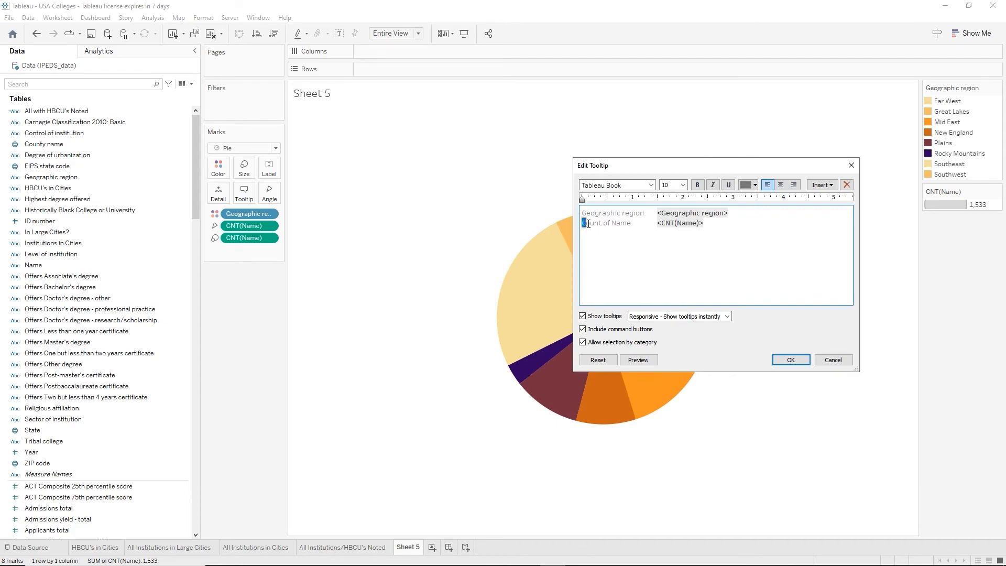
pyautogui.moveTo(588, 223); pyautogui.dragTo(632, 224)
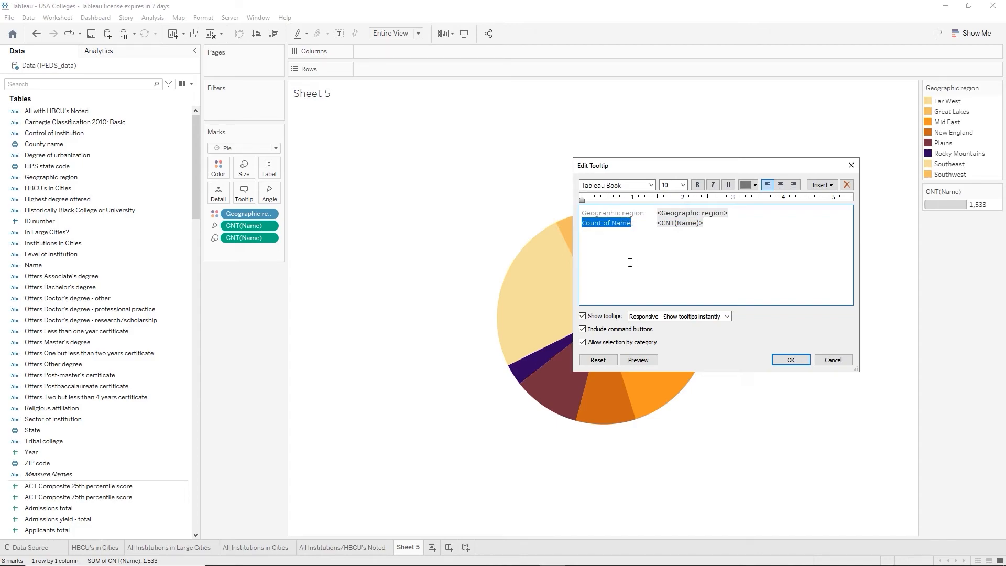
pyautogui.write('#')
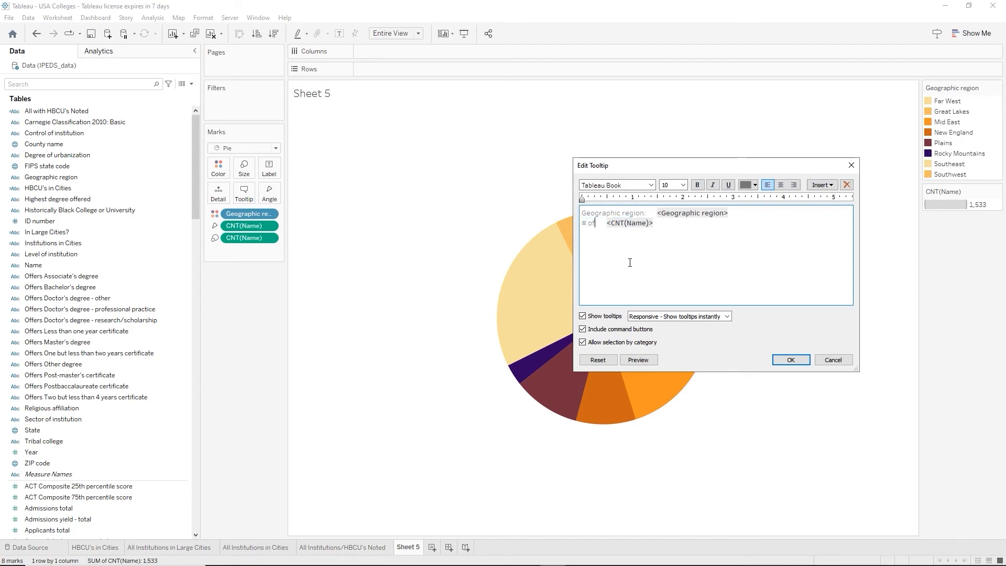
pyautogui.write(' of Institutio')
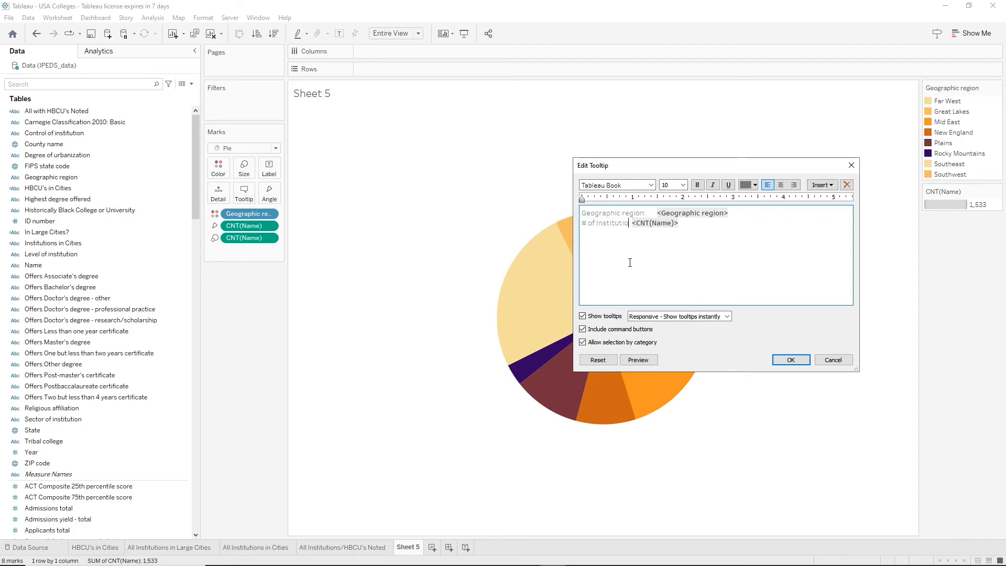
pyautogui.write('ns:')
pyautogui.press('Tab')
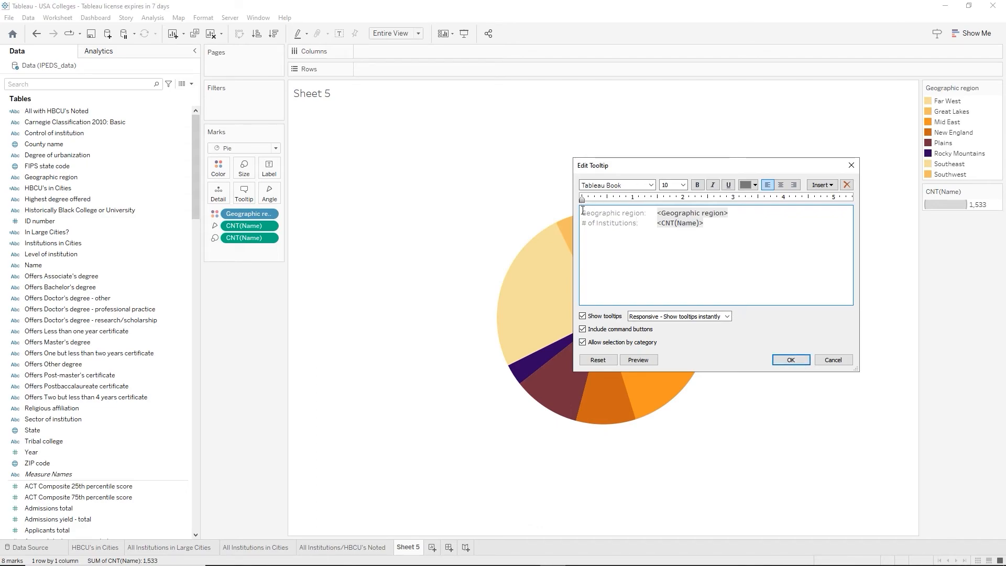
# Format the tooltip's Geographic region line as size 11, bold and orange, apply it, and check the tooltips on several slices
pyautogui.moveTo(583, 210); pyautogui.dragTo(749, 217)
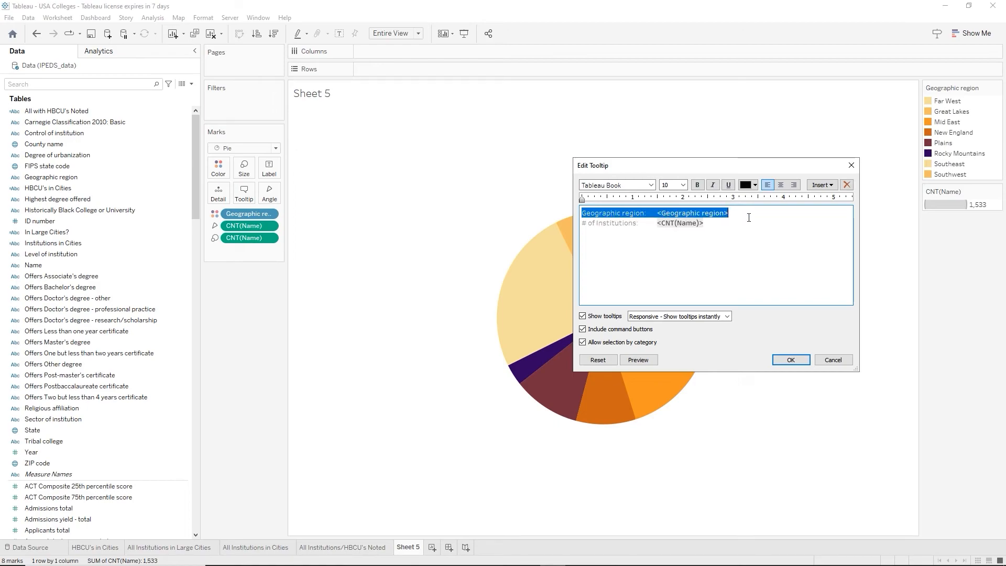
pyautogui.click(683, 185)
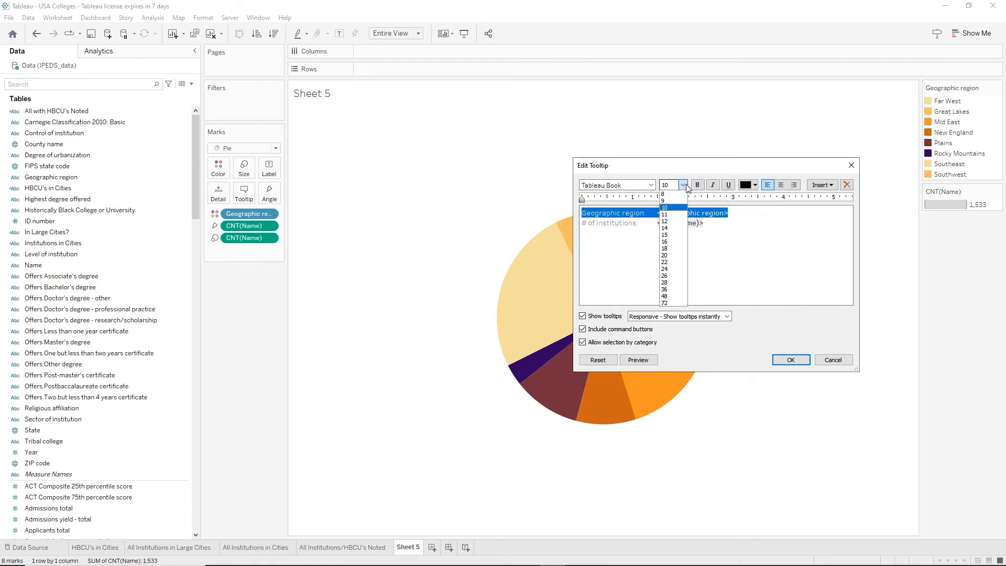
pyautogui.click(669, 215)
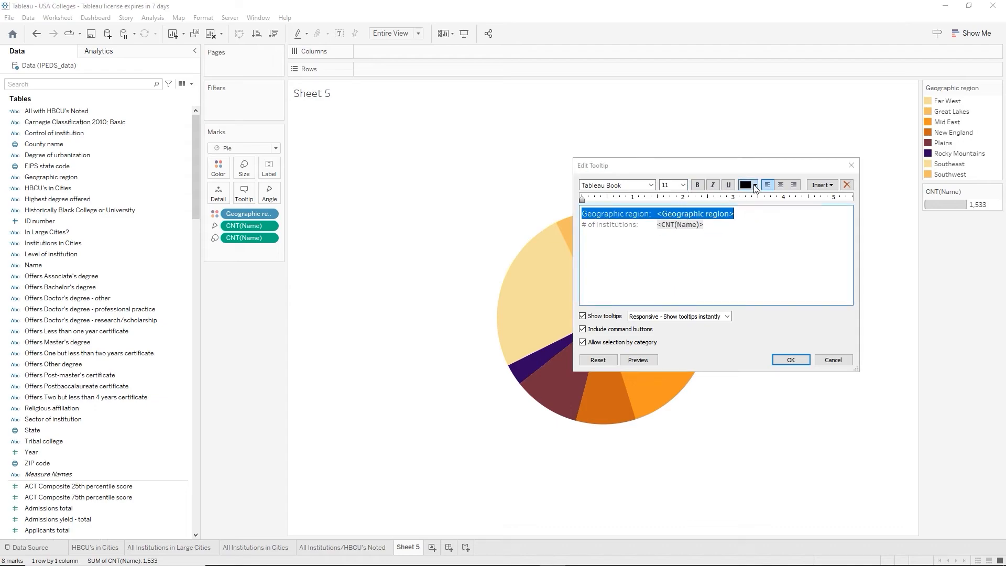
pyautogui.click(756, 187)
pyautogui.click(765, 197)
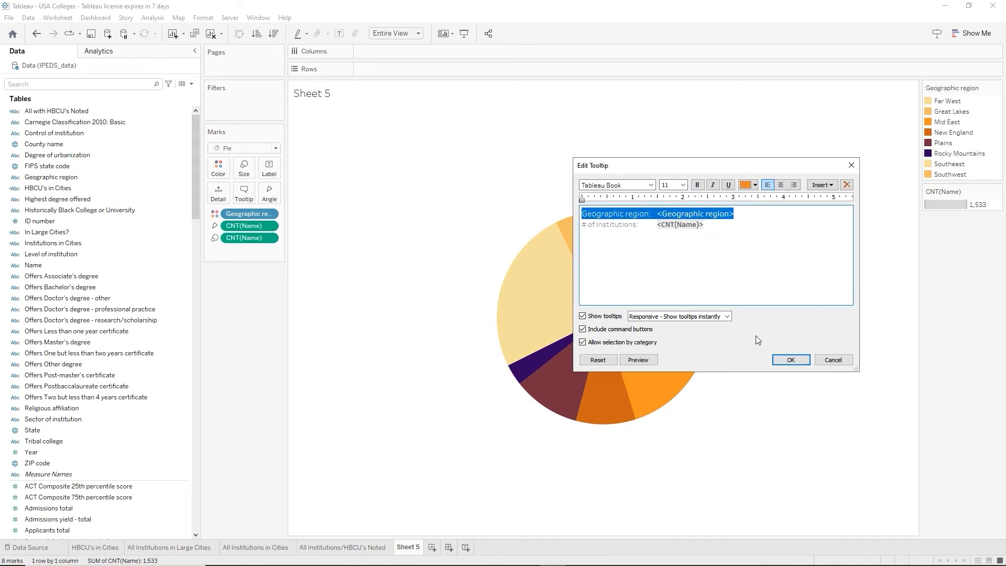
pyautogui.click(699, 186)
pyautogui.click(790, 361)
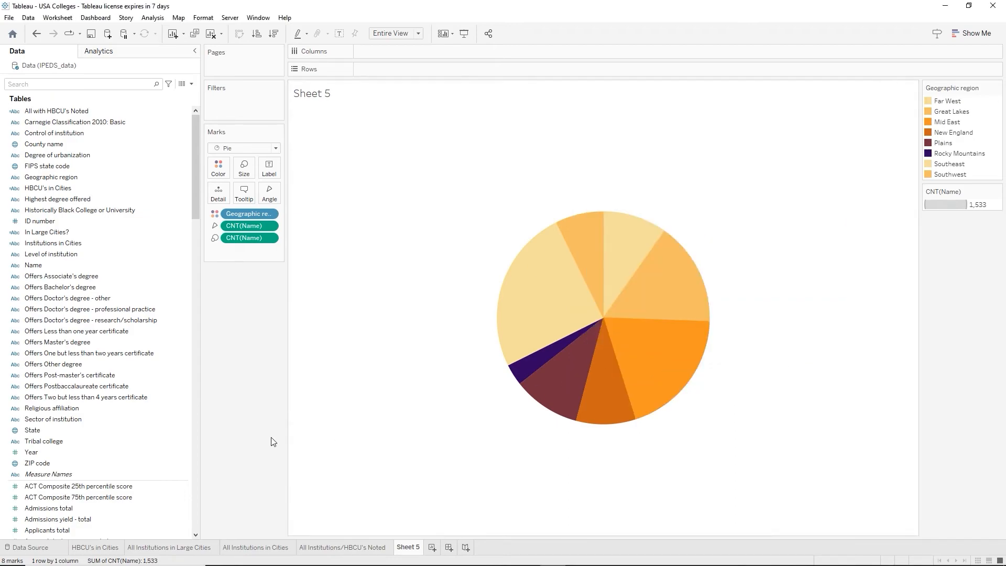
pyautogui.moveTo(597, 397)
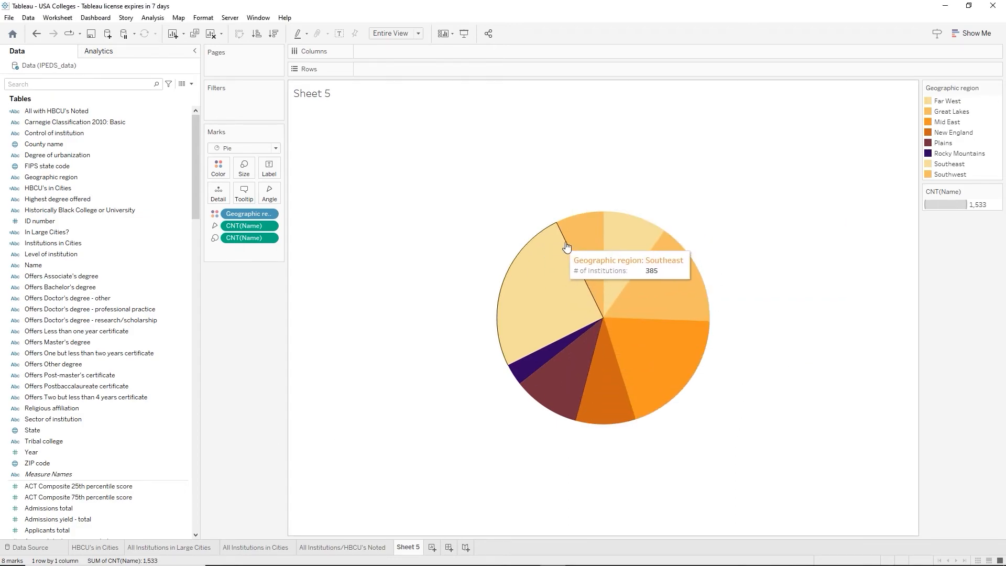
pyautogui.moveTo(667, 287)
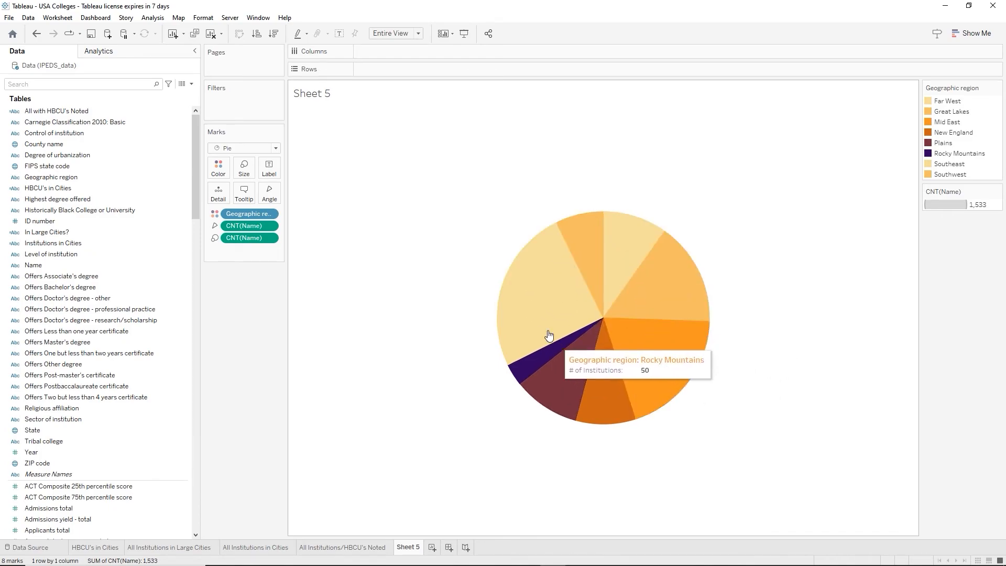
pyautogui.moveTo(544, 269)
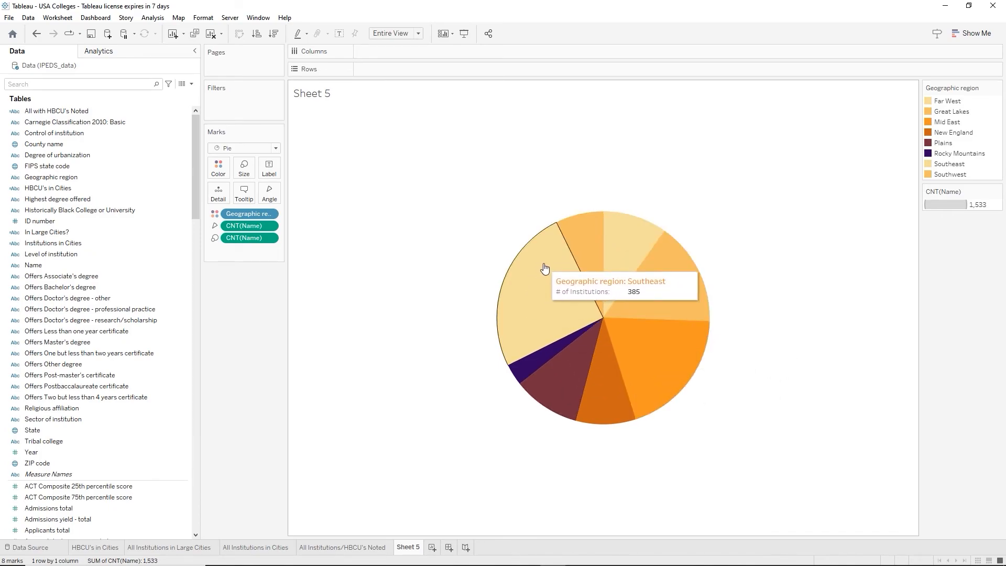
# Assign the Tableau Classic 20 color palette to the geographic regions in the pie chart
pyautogui.click(998, 89)
pyautogui.click(948, 96)
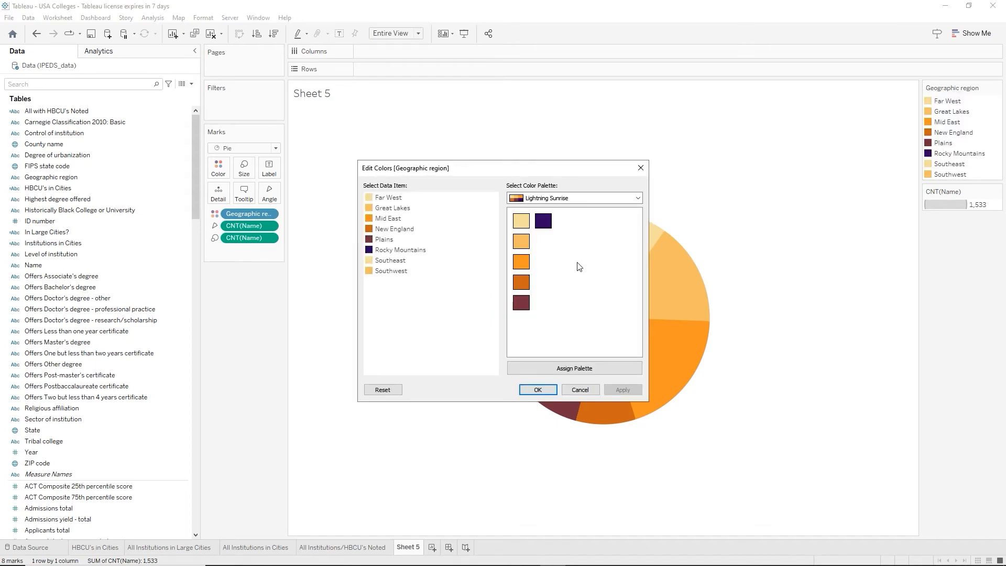
pyautogui.click(638, 198)
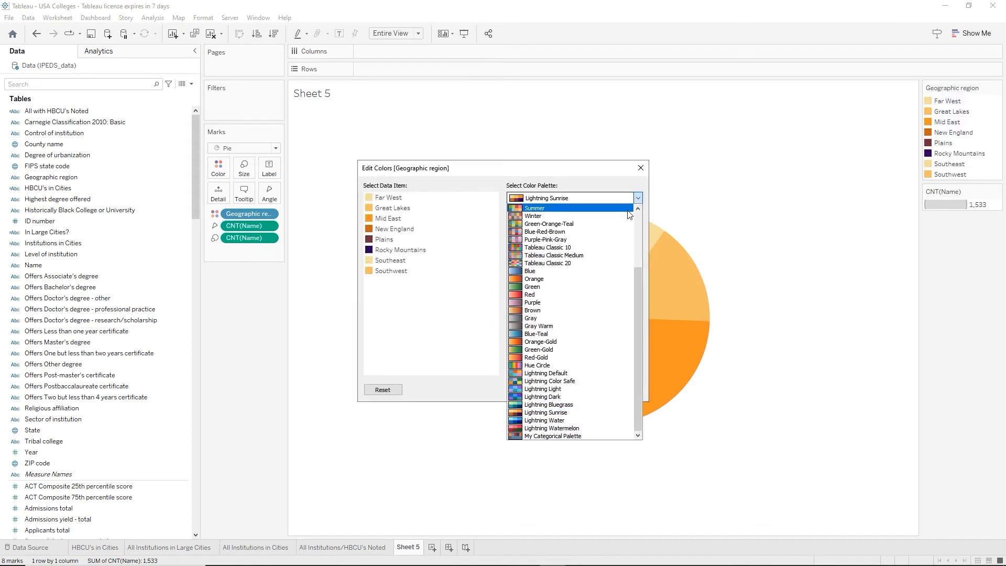
pyautogui.click(548, 247)
pyautogui.click(639, 199)
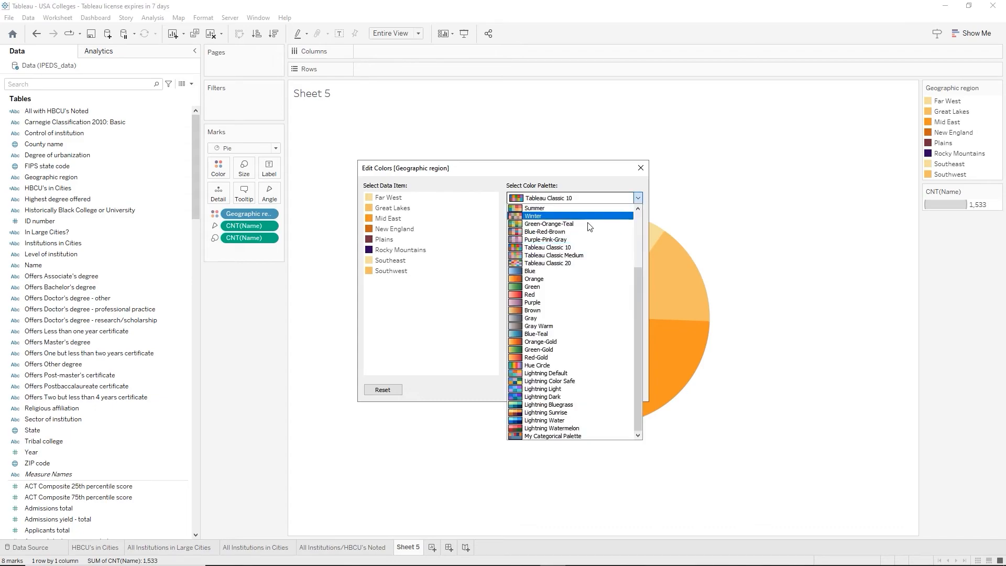
pyautogui.click(541, 263)
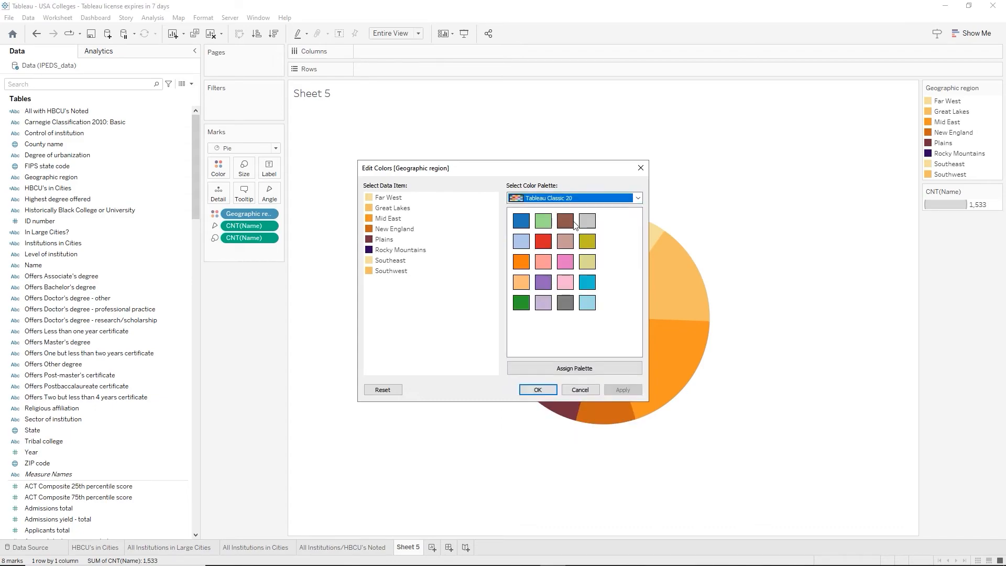
pyautogui.click(589, 370)
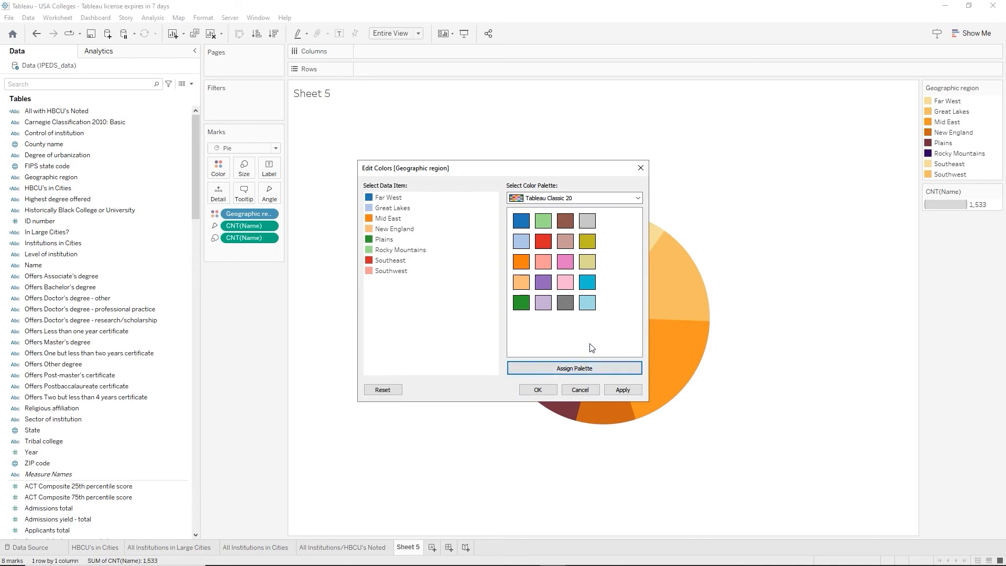
pyautogui.click(545, 389)
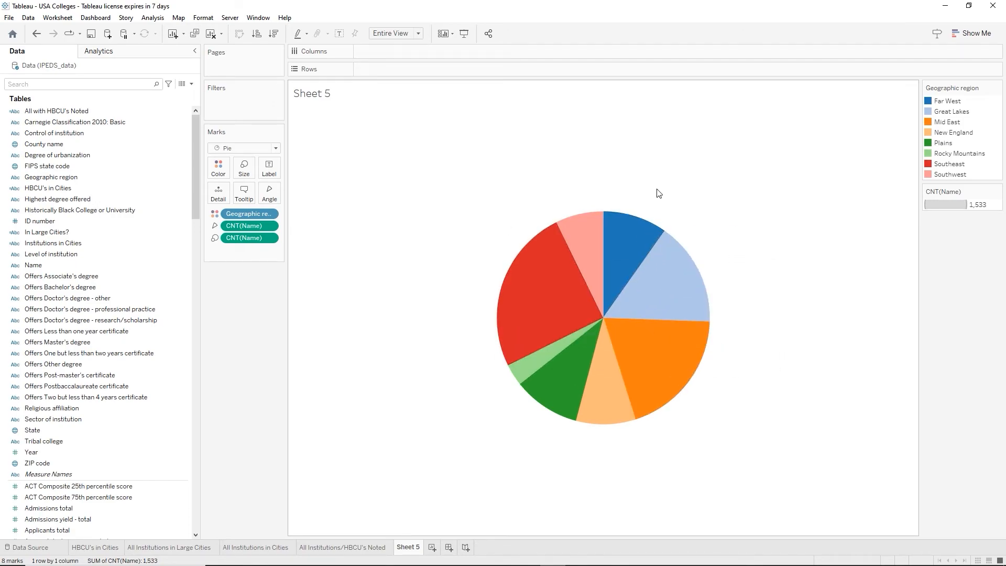
# Rename Sheet 5 as "# of Institutions per Region"
pyautogui.doubleClick(406, 556)
pyautogui.write('# of Institutions per Geo')
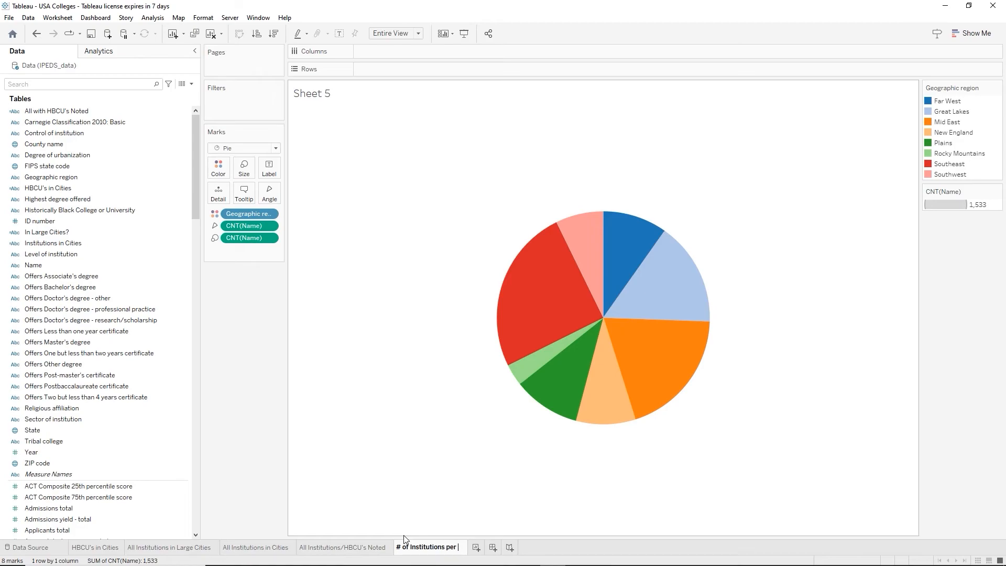
pyautogui.press('BackSpace')
pyautogui.press('BackSpace')
pyautogui.press('BackSpace')
pyautogui.write('Region')
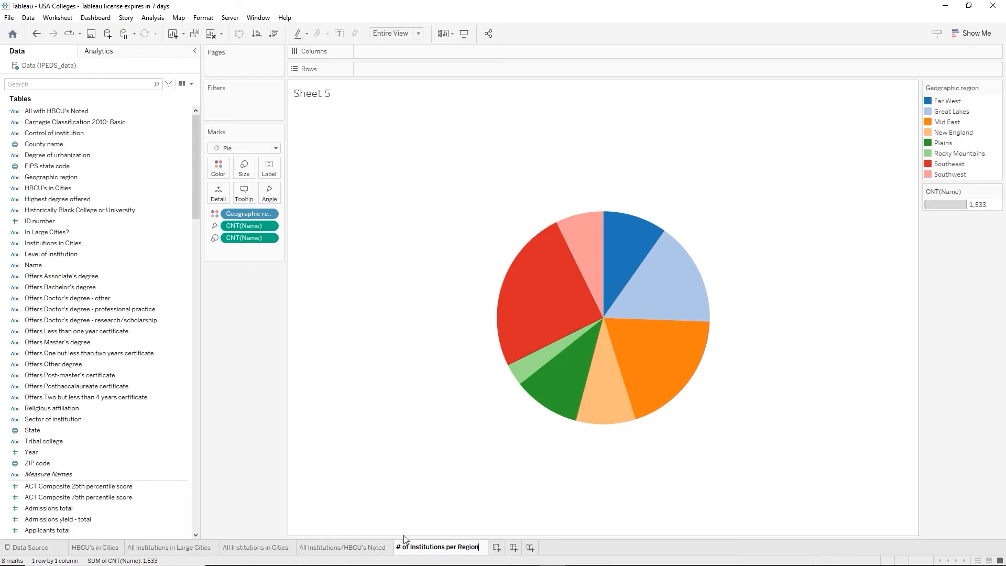
pyautogui.press('Return')
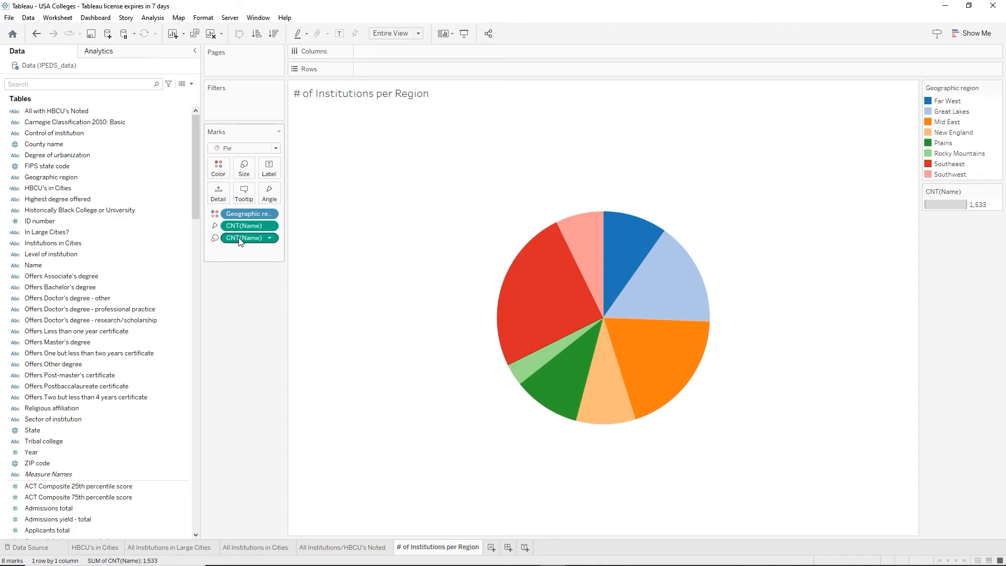
# Label each pie slice with the count of Name while keeping the count on size and angle
pyautogui.moveTo(239, 240); pyautogui.dragTo(272, 171)
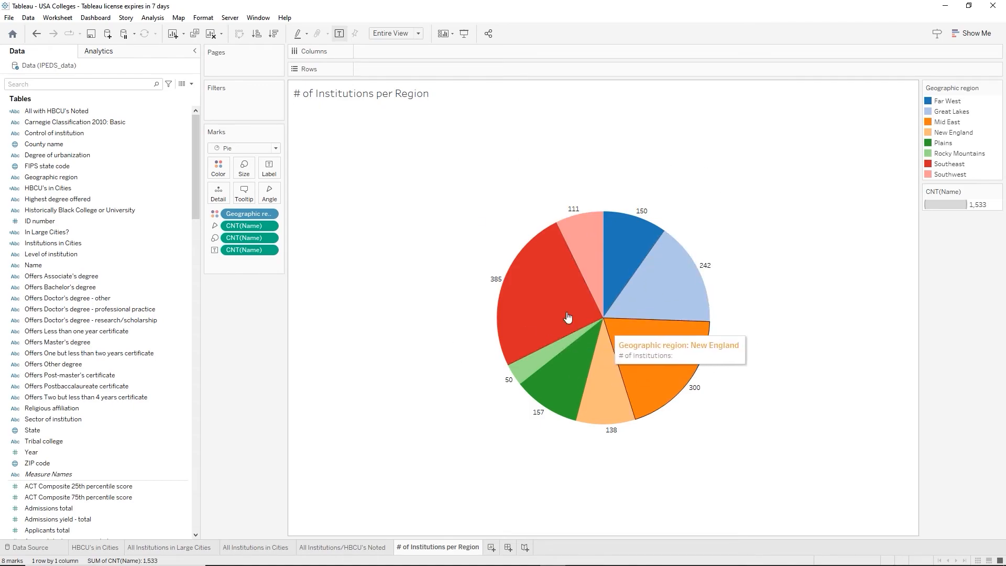
pyautogui.moveTo(549, 312)
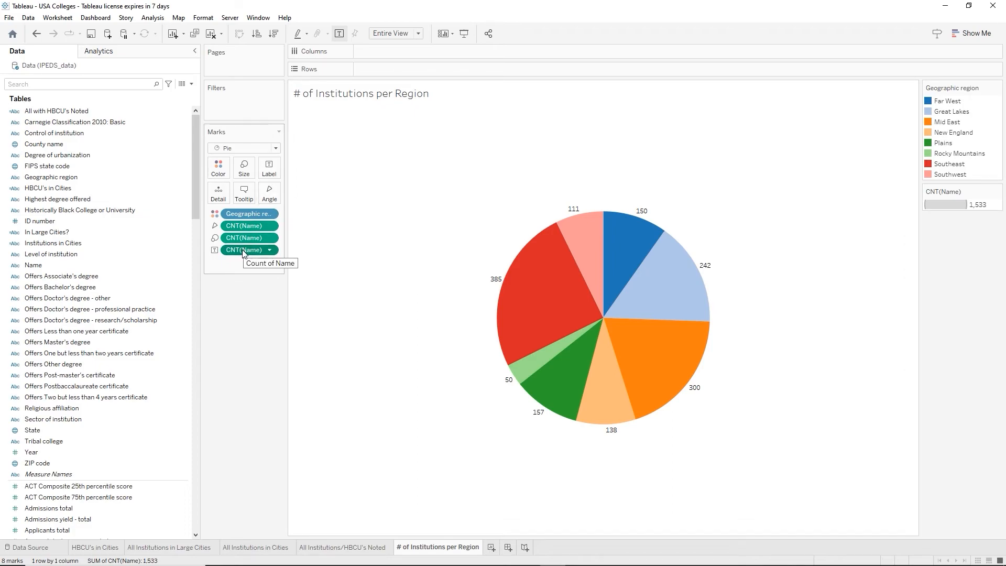
pyautogui.moveTo(243, 251); pyautogui.dragTo(294, 226)
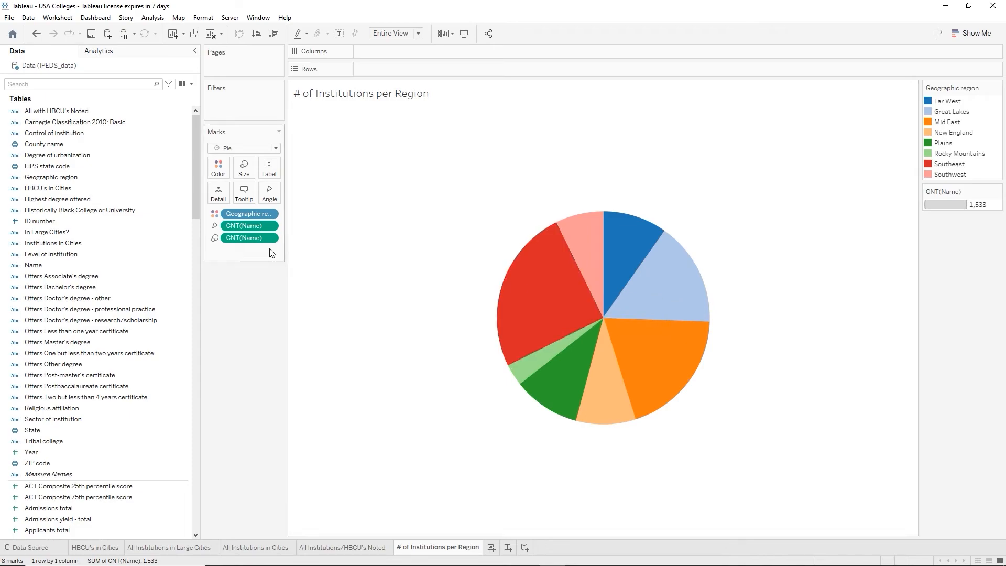
pyautogui.moveTo(238, 239); pyautogui.dragTo(269, 168)
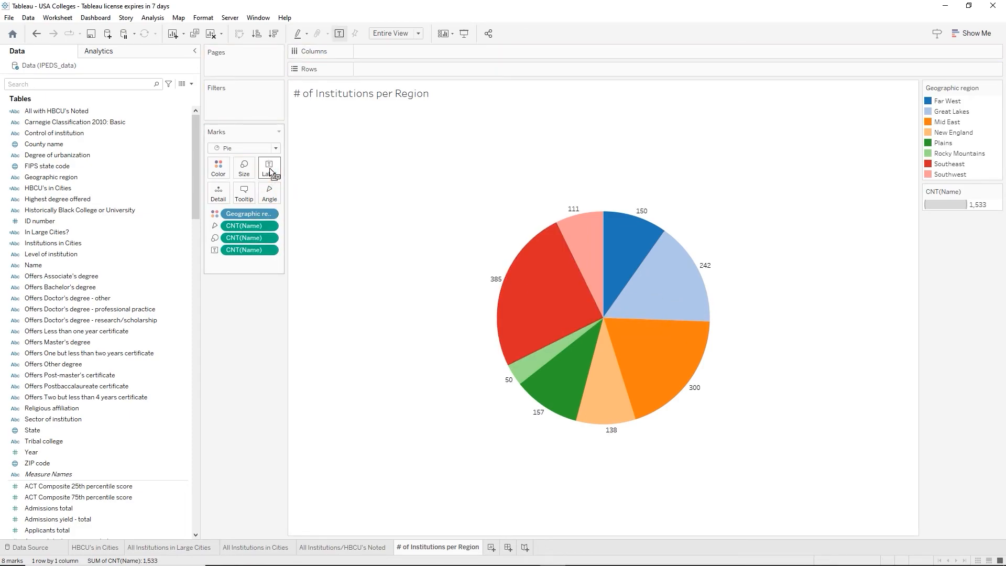
# Insert the CNT(Name) field after "# of Institutions:" in the pie chart's tooltip, check it on a slice, and save the workbook
pyautogui.click(244, 194)
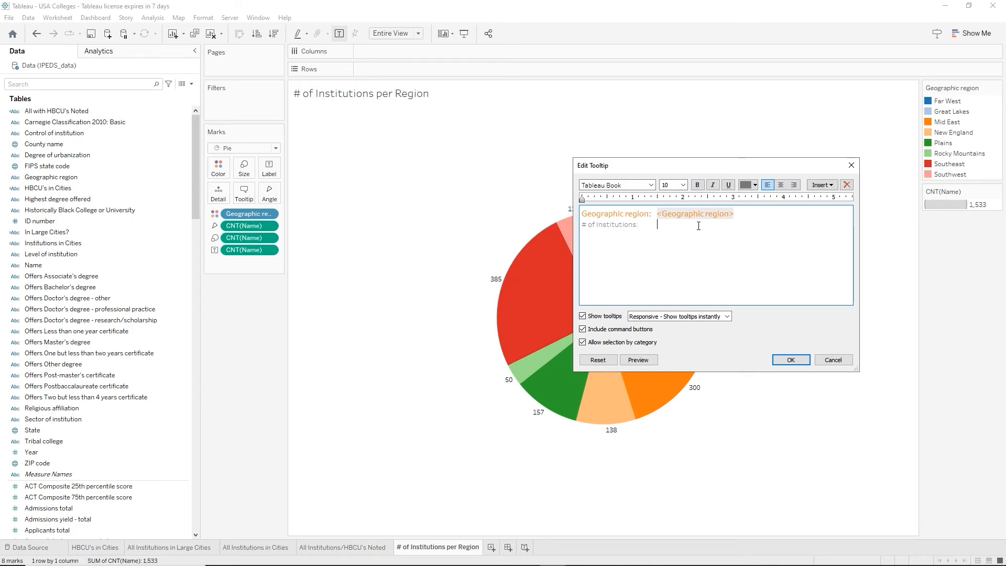
pyautogui.click(822, 186)
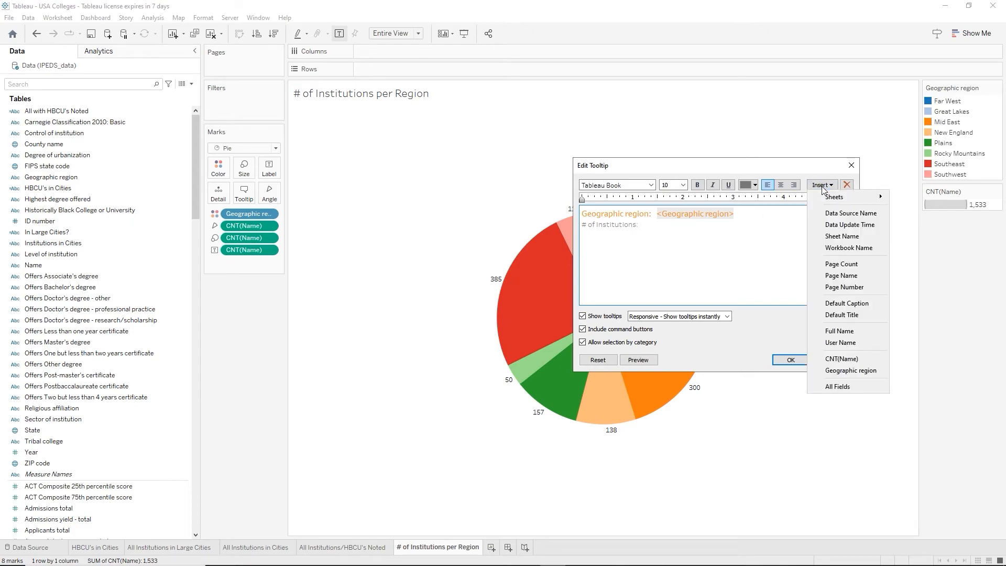
pyautogui.click(850, 360)
pyautogui.click(791, 361)
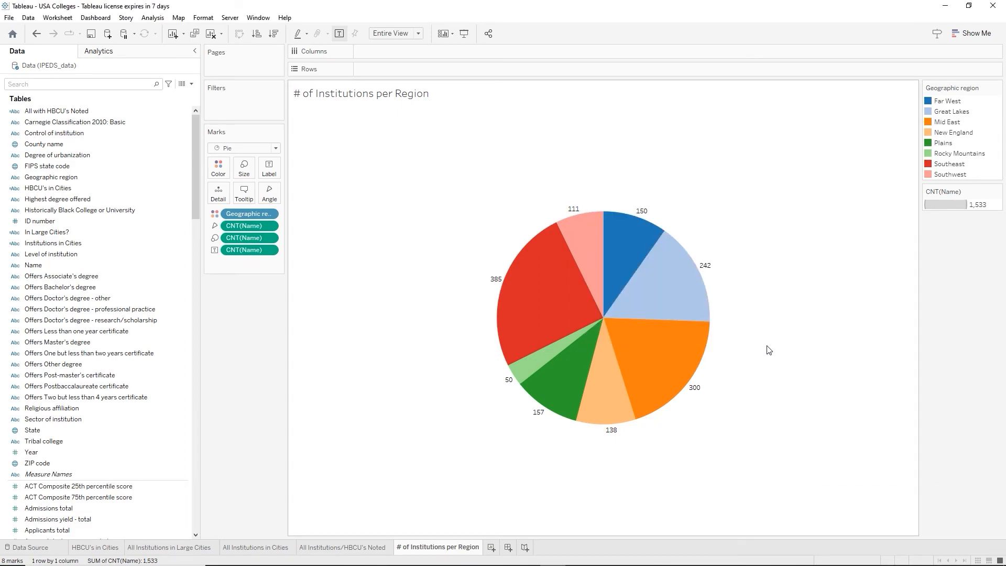
pyautogui.moveTo(637, 365)
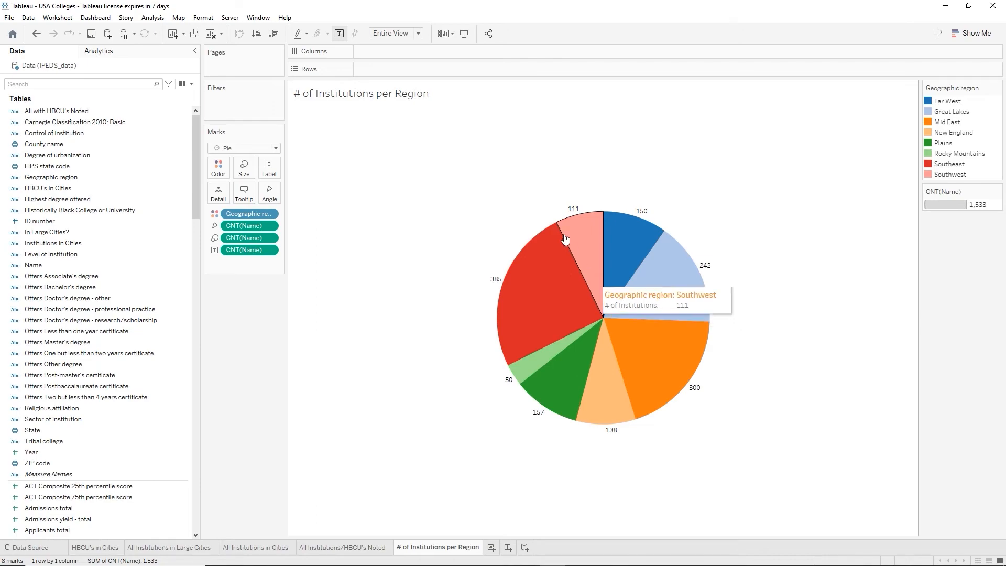
pyautogui.click(93, 38)
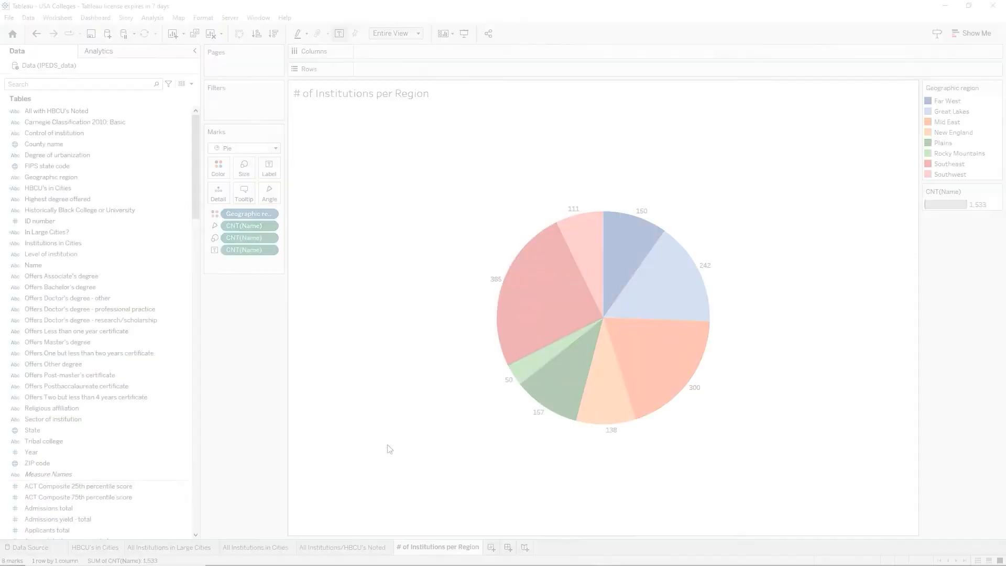
# Add a new worksheet and name it "Map of Institutions"
pyautogui.click(491, 548)
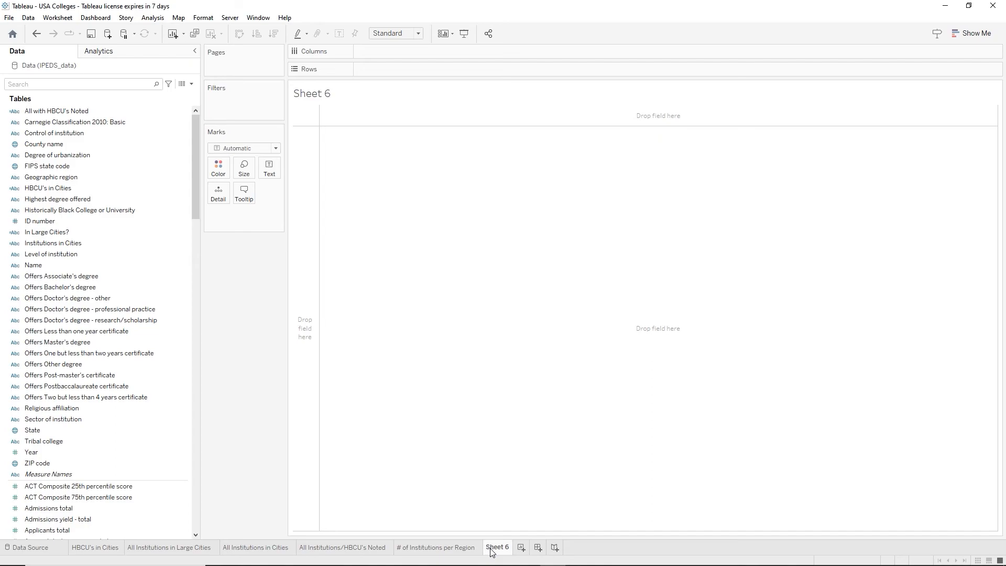
pyautogui.moveTo(477, 553)
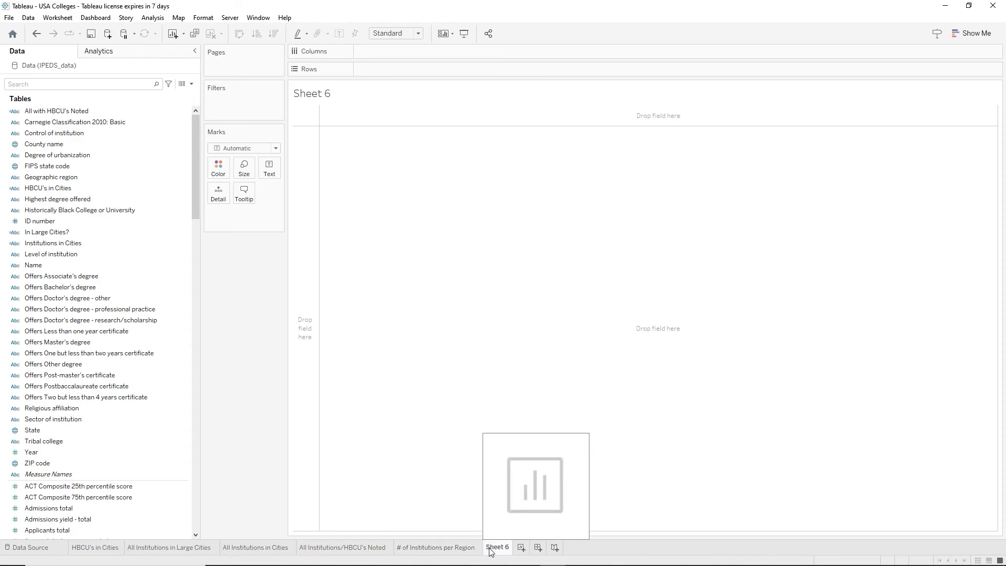
pyautogui.doubleClick(490, 551)
pyautogui.write('Map of')
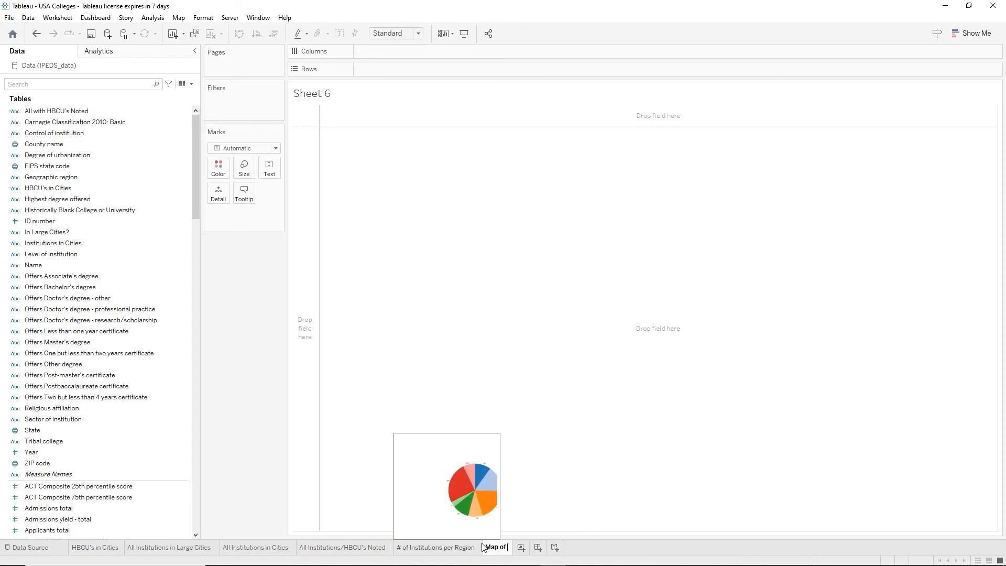
pyautogui.write(' Institutions')
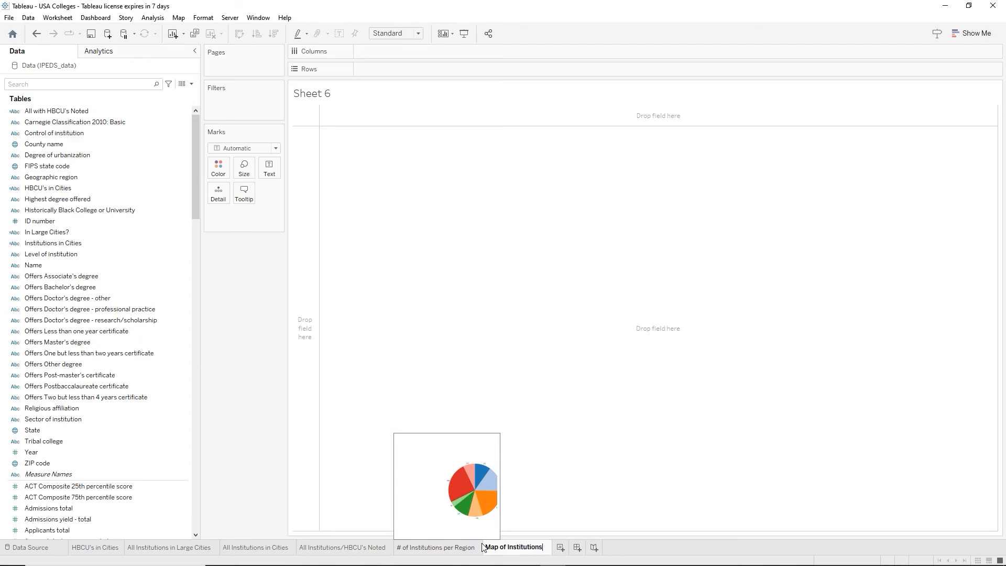
pyautogui.press('Return')
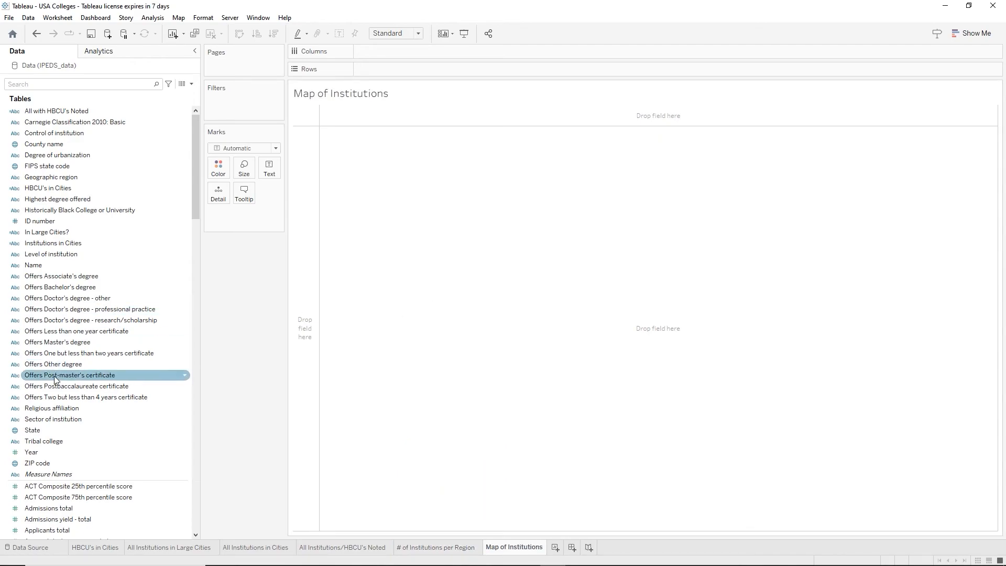
# Place ZIP code on columns, with State and the sum of Enrolled total on rows
pyautogui.moveTo(26, 431); pyautogui.dragTo(360, 70)
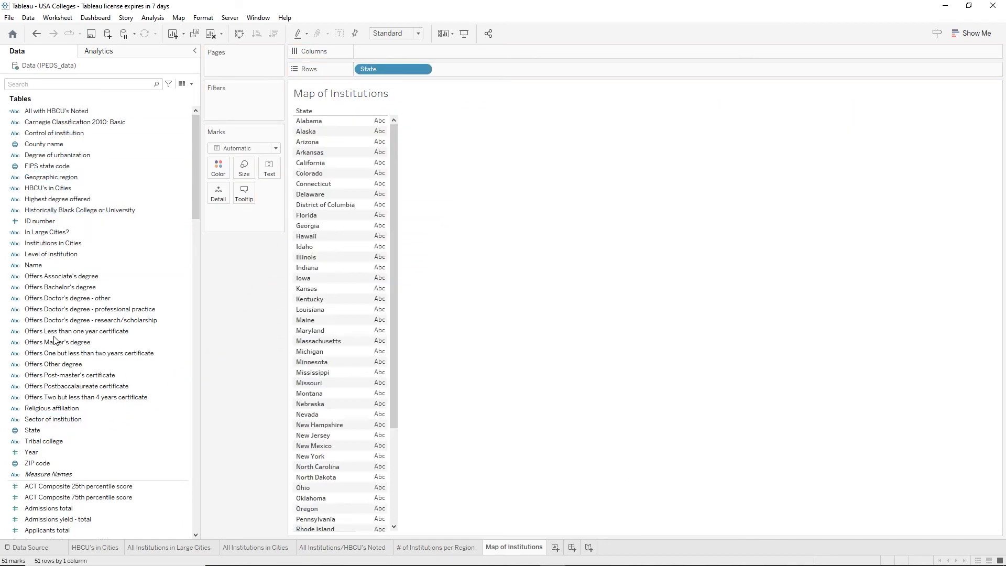
pyautogui.moveTo(60, 464); pyautogui.dragTo(378, 56)
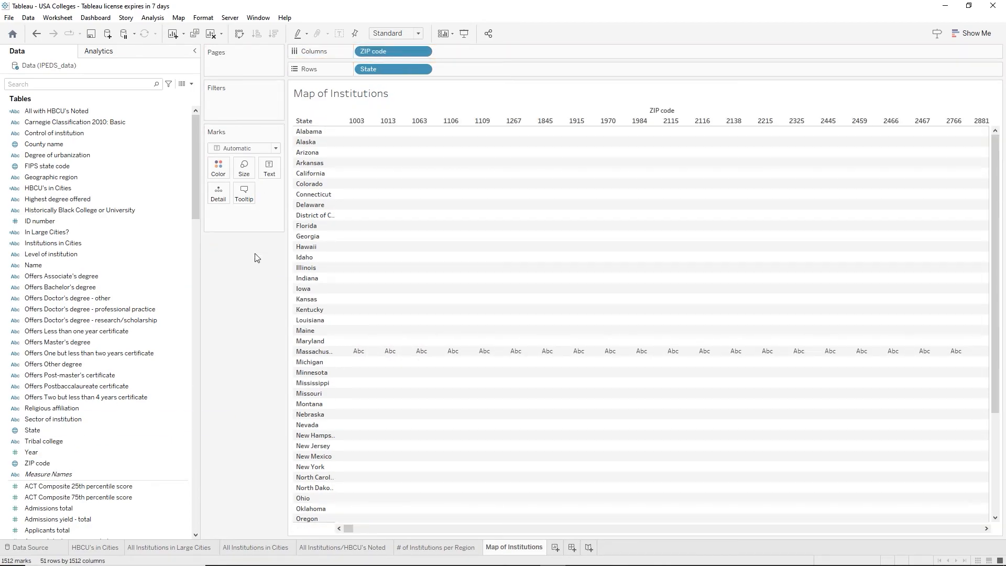
pyautogui.scroll(-4, 73, 501)
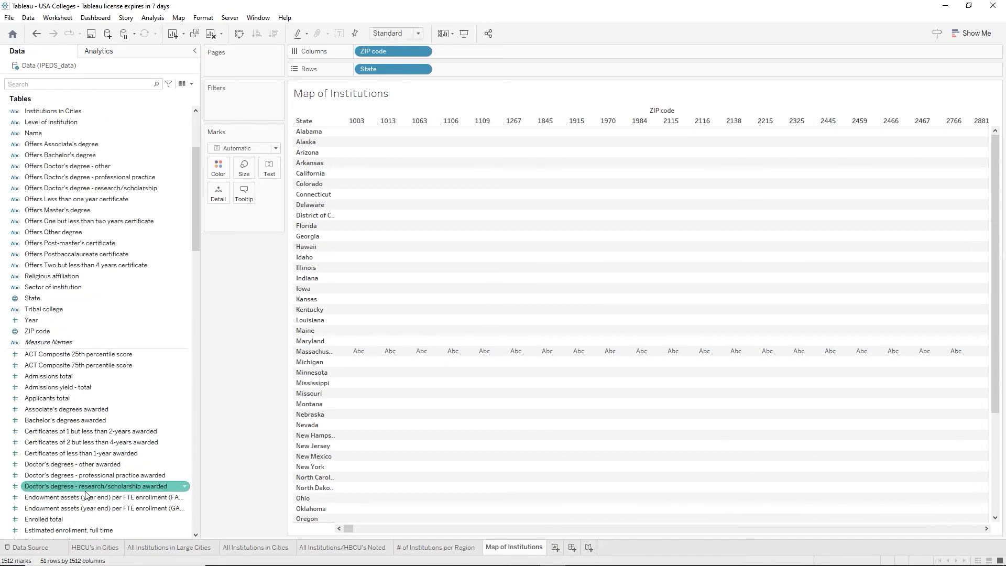
pyautogui.click(55, 518)
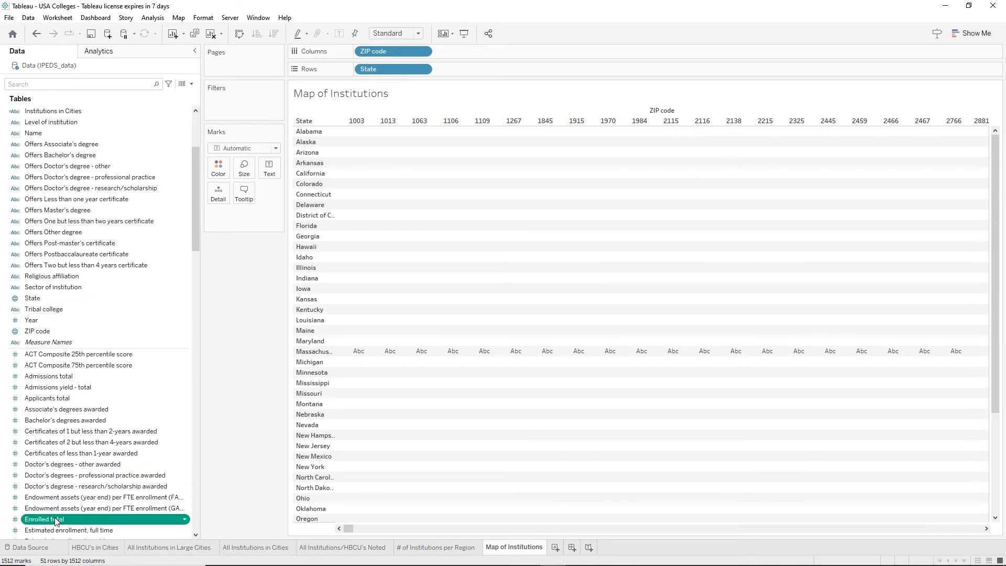
pyautogui.click(55, 519)
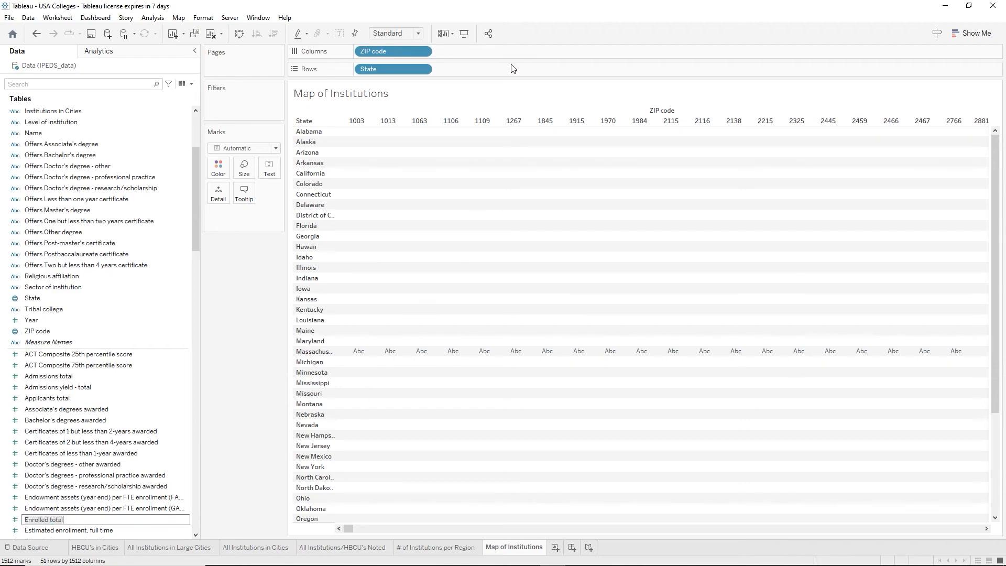
pyautogui.press('Escape')
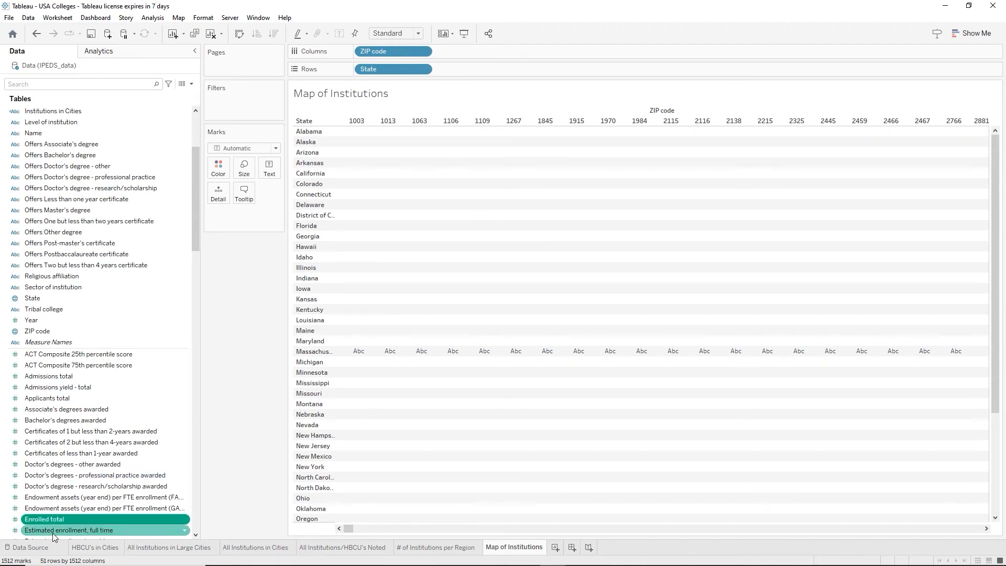
pyautogui.moveTo(57, 520); pyautogui.dragTo(469, 68)
# Convert the sheet to a symbol map and reposition the map to center the United States
pyautogui.click(952, 32)
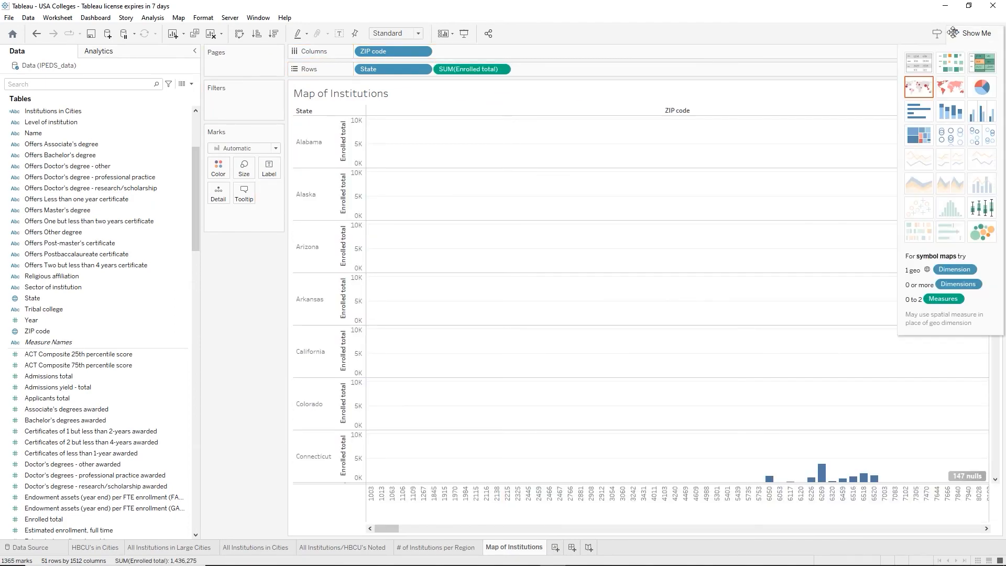
pyautogui.click(920, 94)
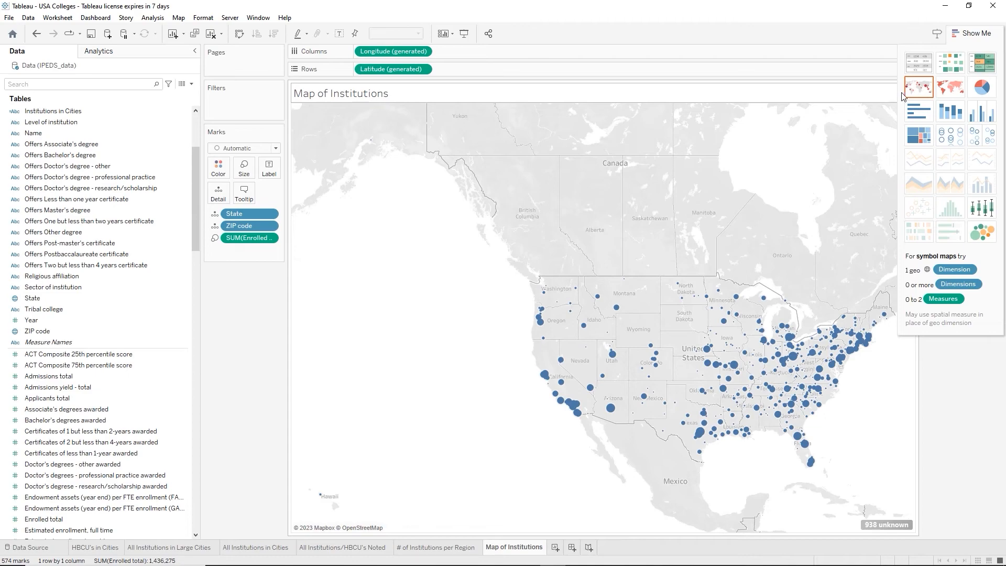
pyautogui.click(975, 34)
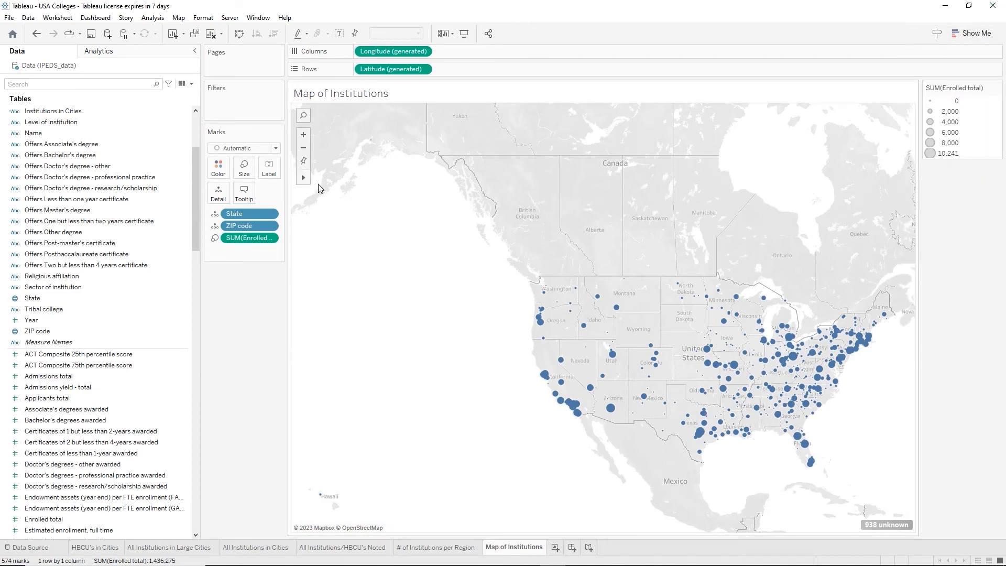
pyautogui.moveTo(303, 179)
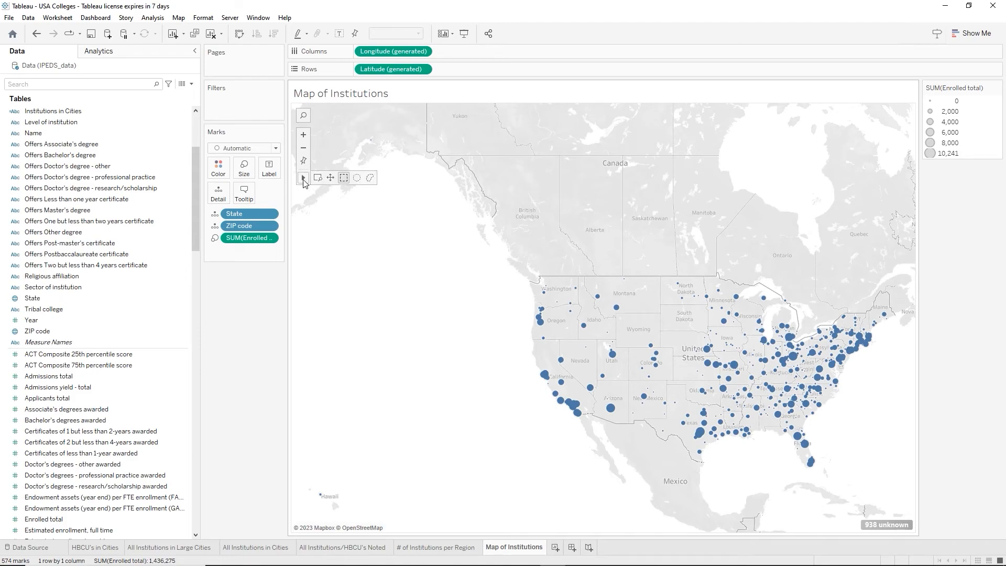
pyautogui.click(330, 179)
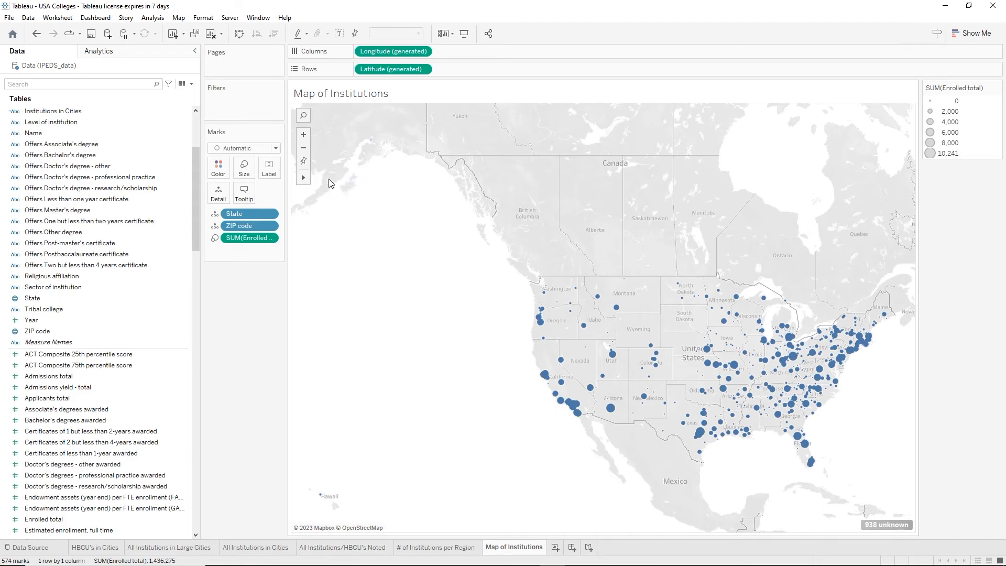
pyautogui.moveTo(571, 313); pyautogui.dragTo(479, 240)
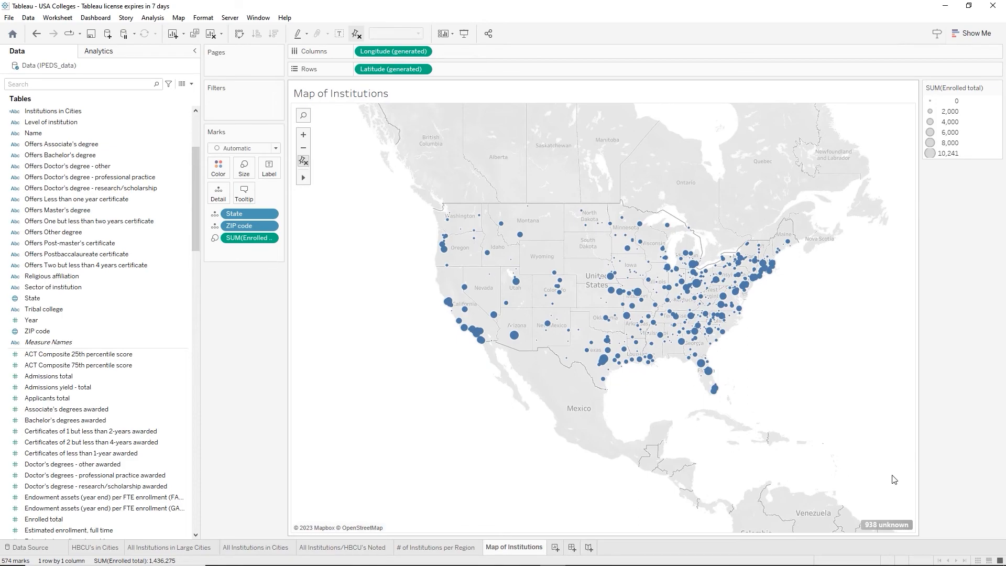
# Review the unknown ZIP code locations in the location-matching dialog and cancel it without editing any match
pyautogui.click(879, 525)
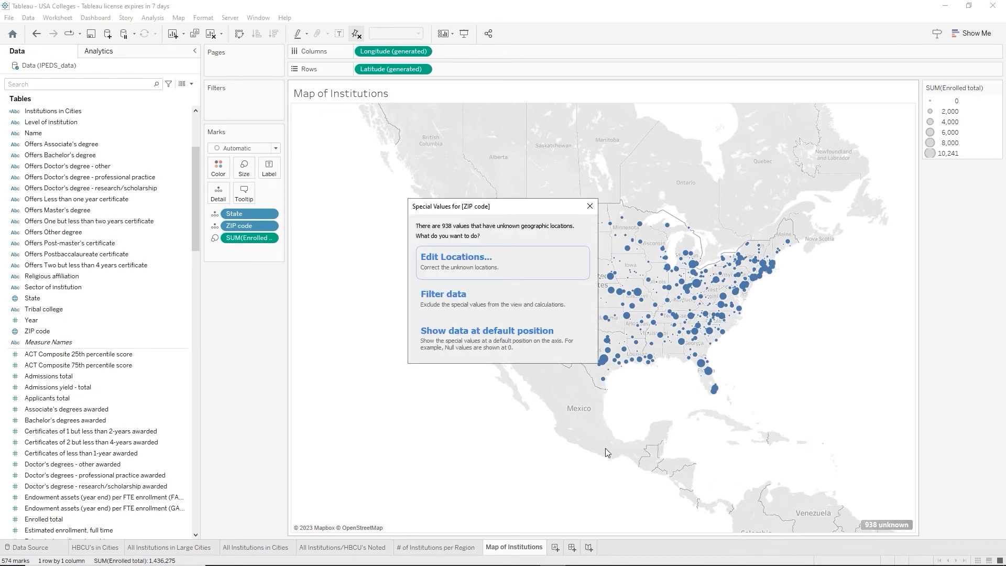
pyautogui.click(458, 269)
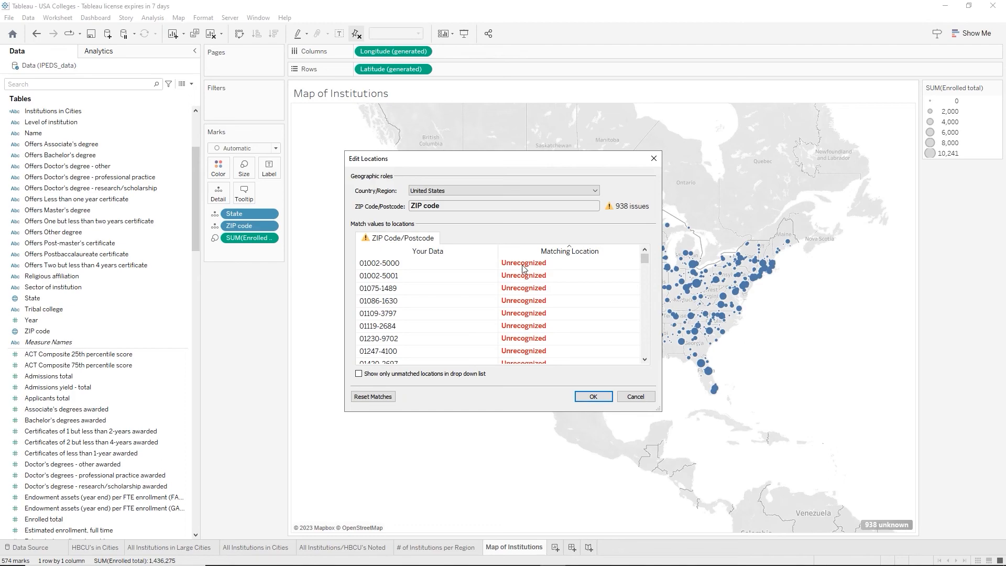
pyautogui.scroll(-5, 511, 302)
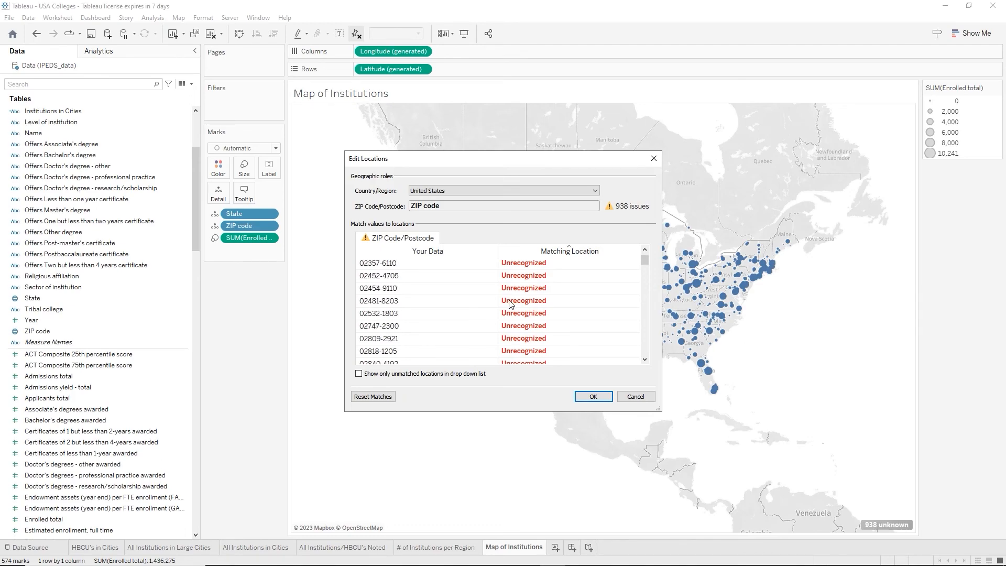
pyautogui.scroll(5, 511, 304)
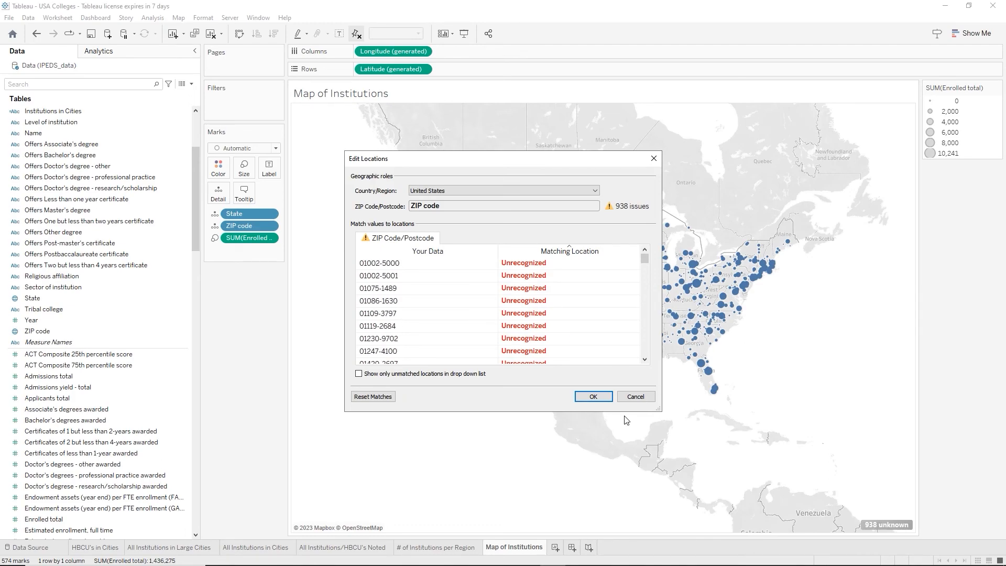
pyautogui.click(637, 398)
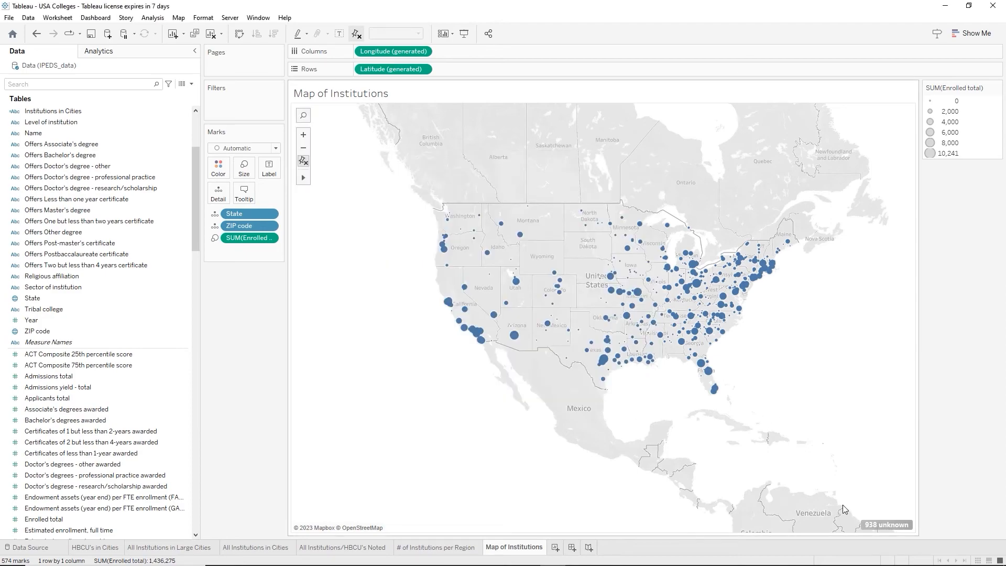
# Filter the ZIP codes with unknown geographic locations out of the map
pyautogui.click(877, 525)
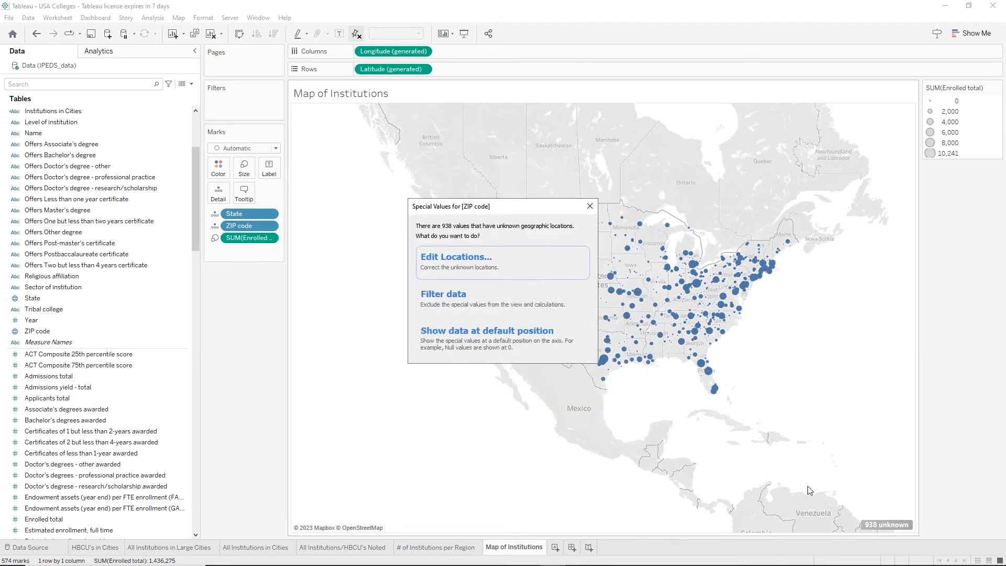
pyautogui.click(475, 306)
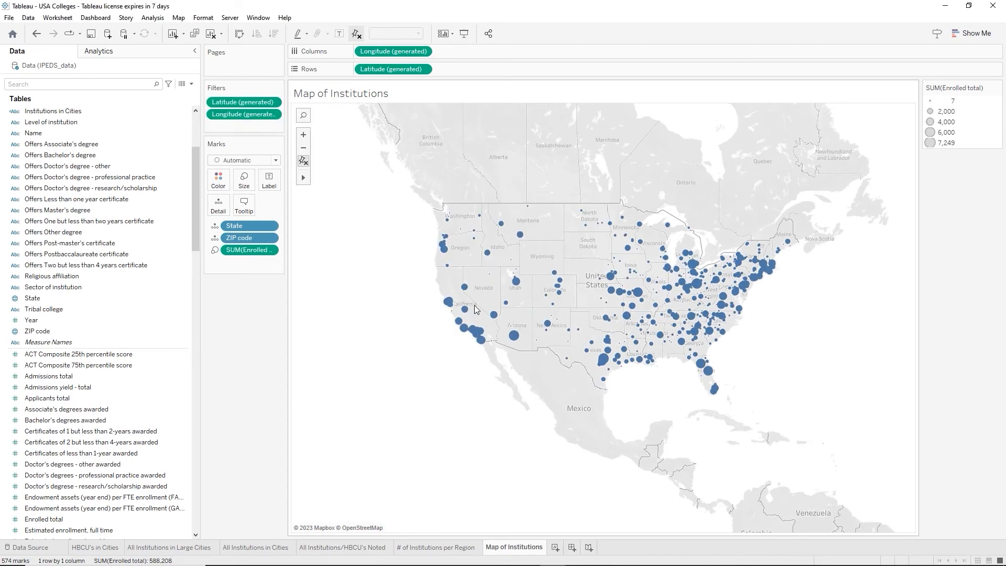
pyautogui.scroll(1, 655, 409)
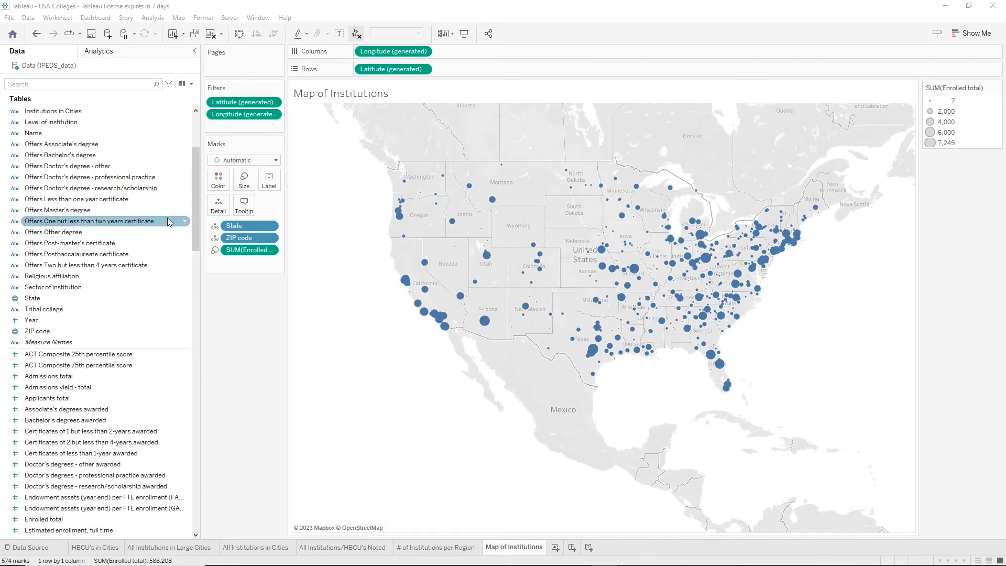
# Add Level of institution, Name, Full-time enrollment and Part-time enrollment together as details on the map's marks
pyautogui.click(52, 125)
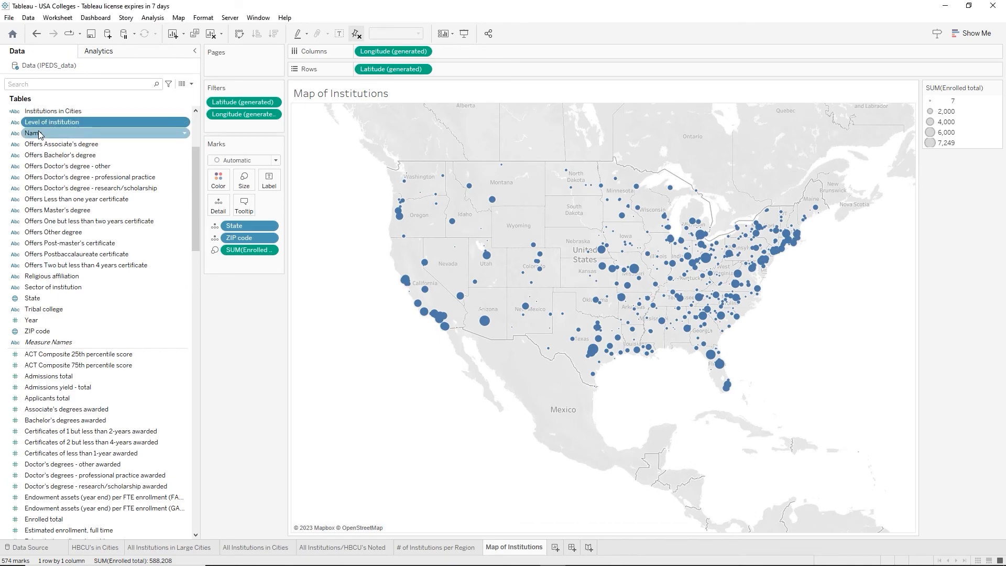
pyautogui.keyDown('ctrl'); pyautogui.click(39, 134); pyautogui.keyUp('ctrl')
pyautogui.scroll(4, 74, 145)
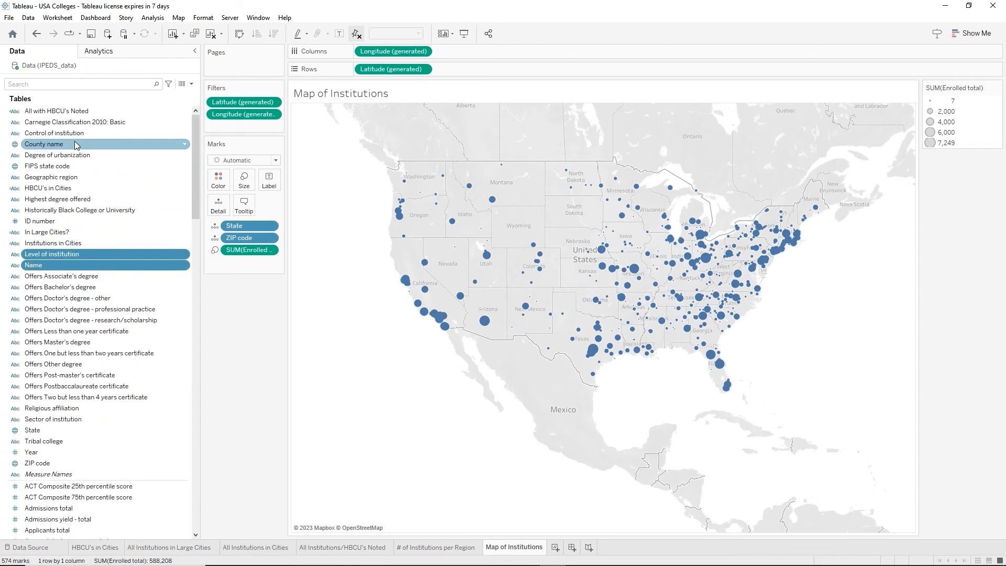
pyautogui.scroll(-3, 75, 145)
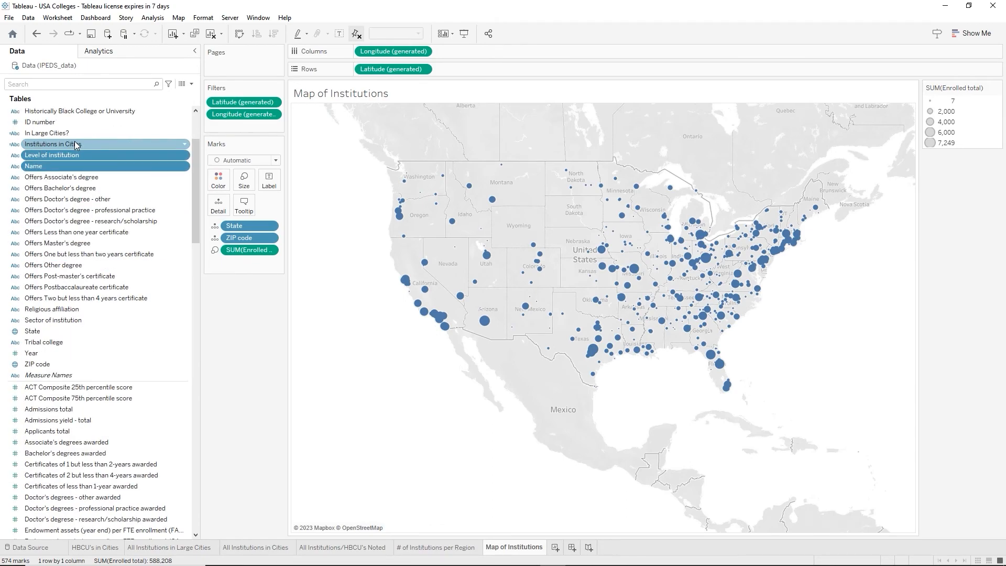
pyautogui.scroll(-10, 75, 145)
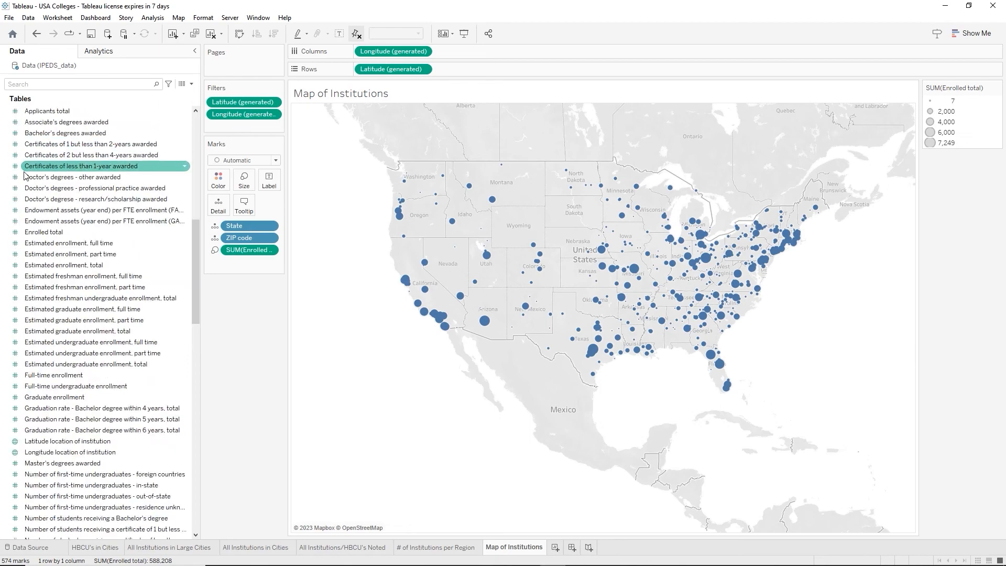
pyautogui.click(42, 375)
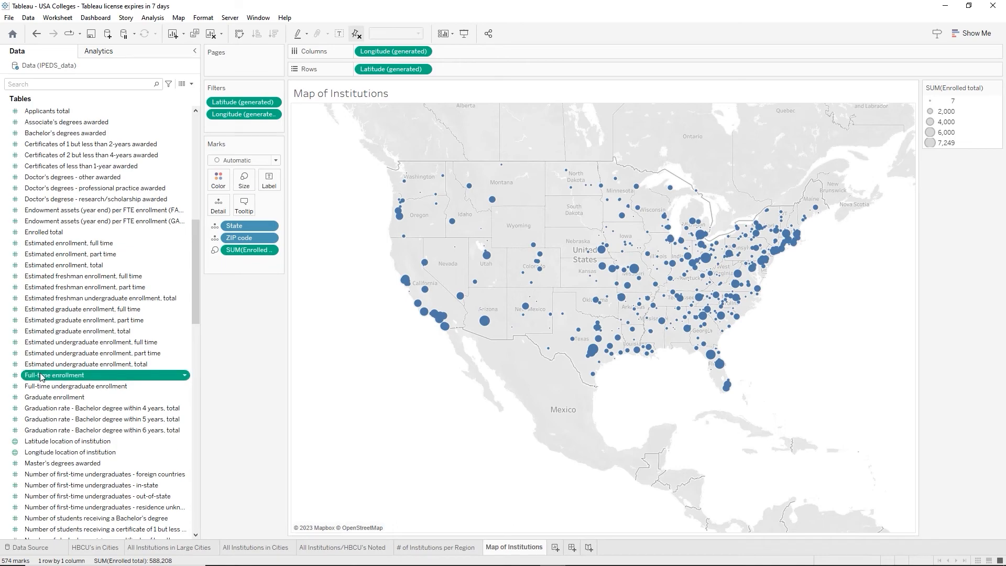
pyautogui.scroll(-5, 31, 408)
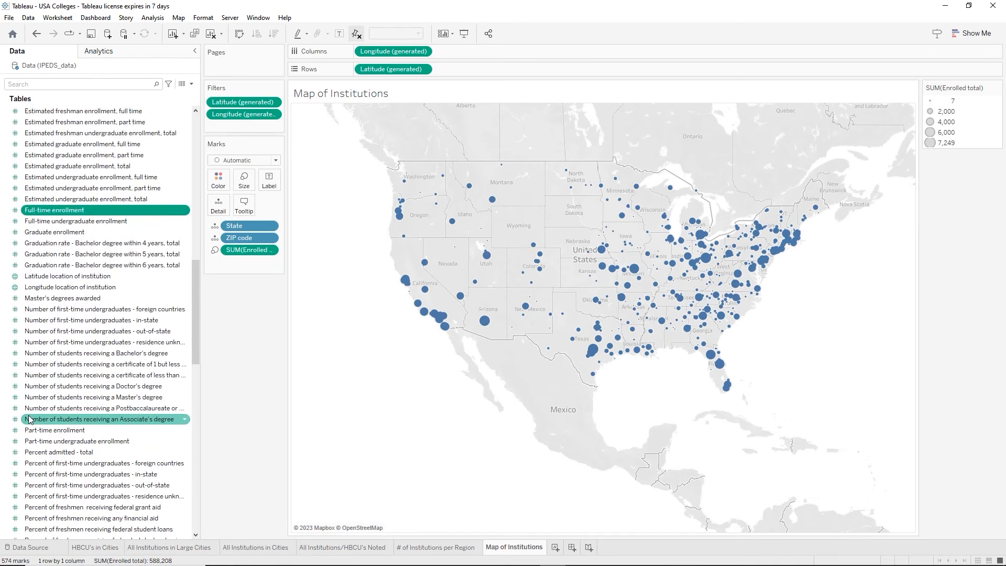
pyautogui.keyDown('ctrl'); pyautogui.click(29, 431); pyautogui.keyUp('ctrl')
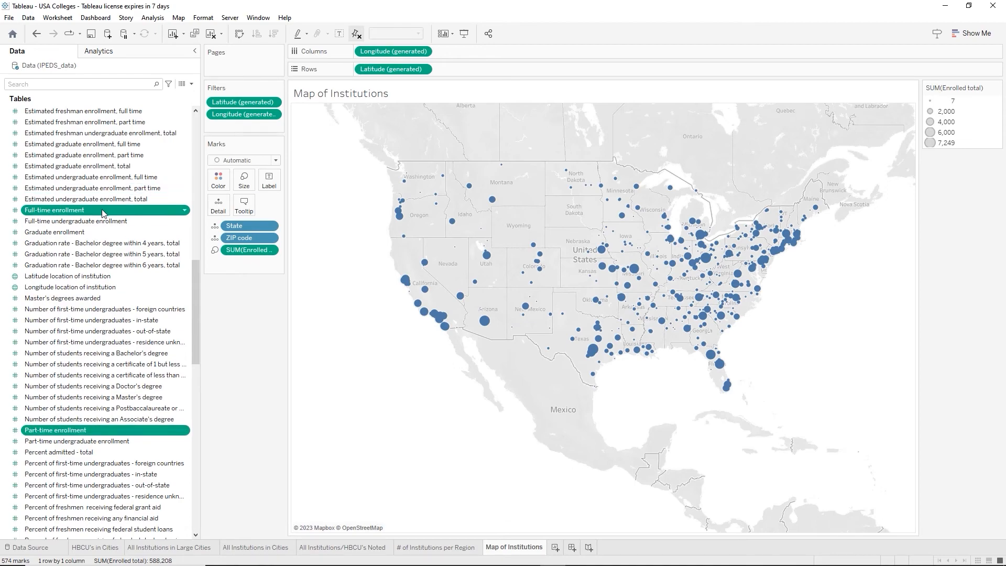
pyautogui.moveTo(103, 212); pyautogui.dragTo(220, 208)
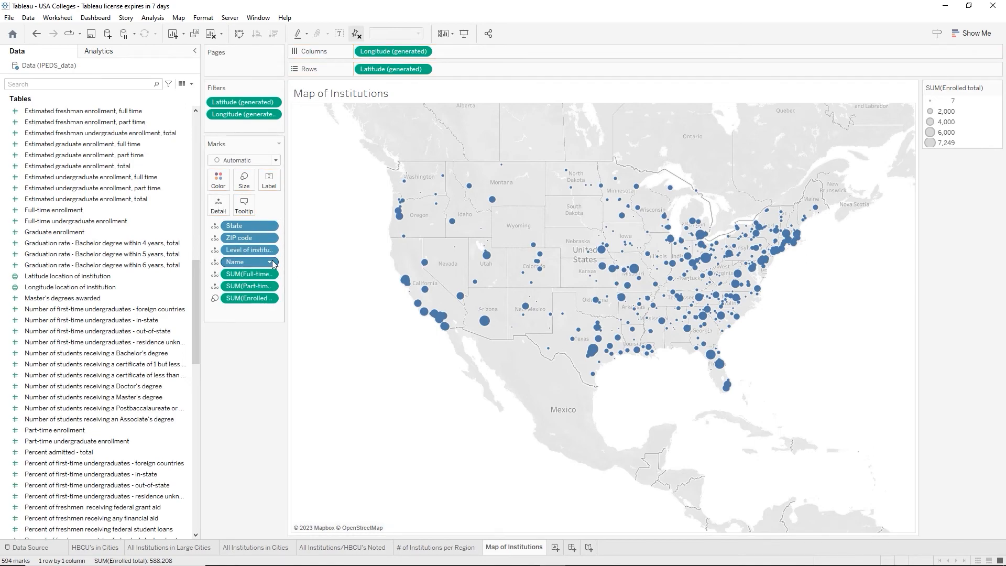
# Reorder the mark fields so that Name comes first, above State, and check a map mark's tooltip
pyautogui.moveTo(487, 255)
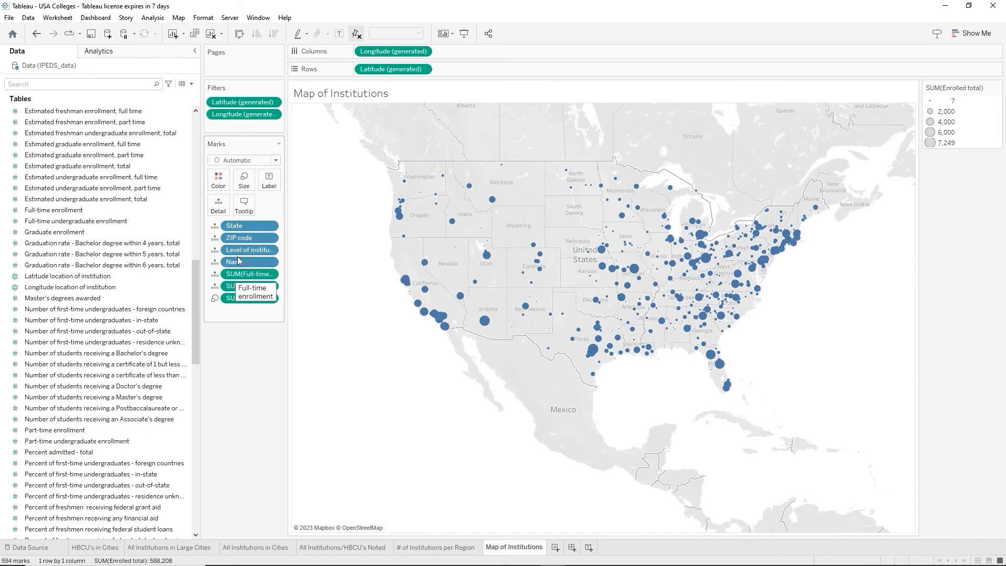
pyautogui.moveTo(235, 265); pyautogui.dragTo(230, 225)
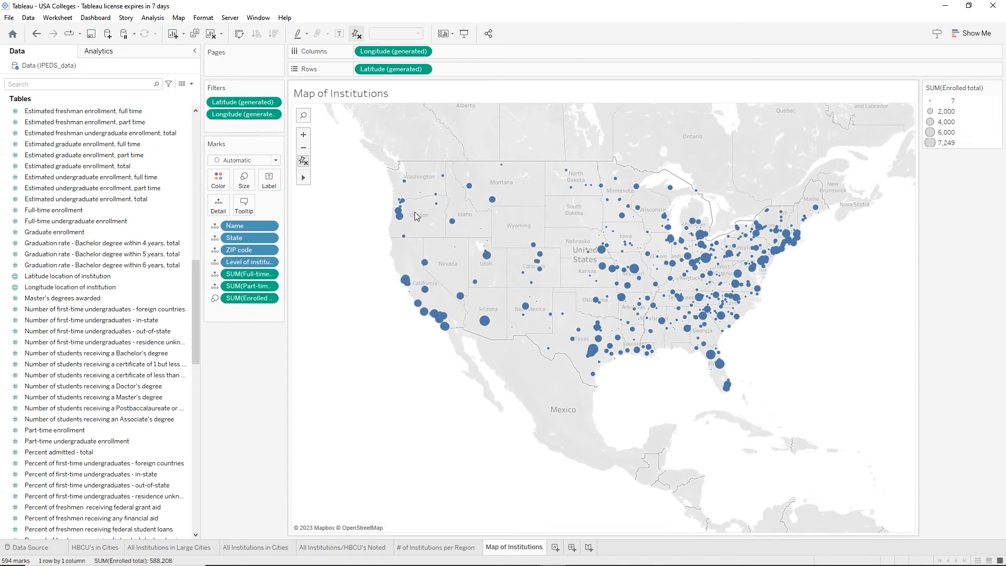
pyautogui.moveTo(488, 322)
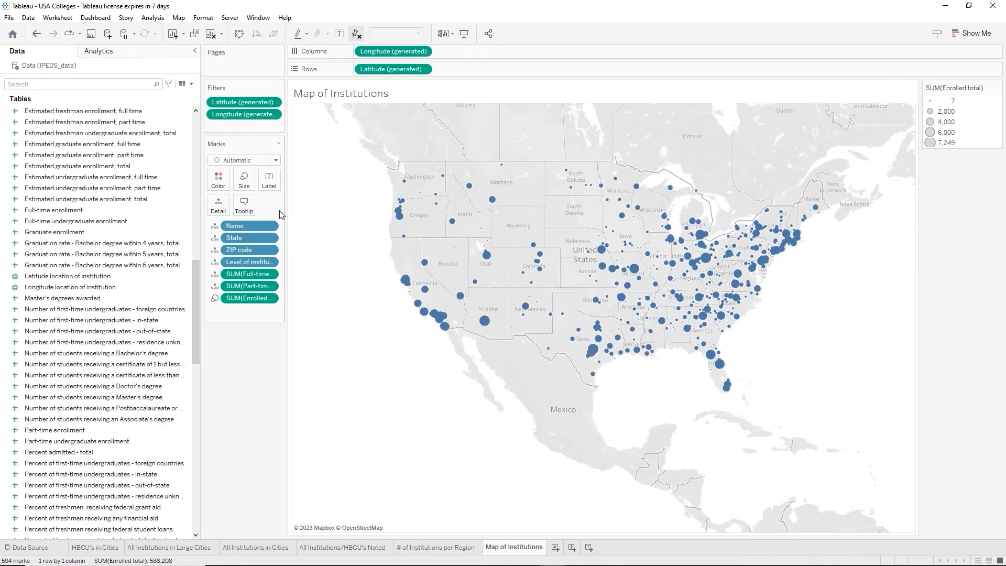
# Open the map's tooltip for editing and cut the Level of institution line from its text
pyautogui.click(244, 205)
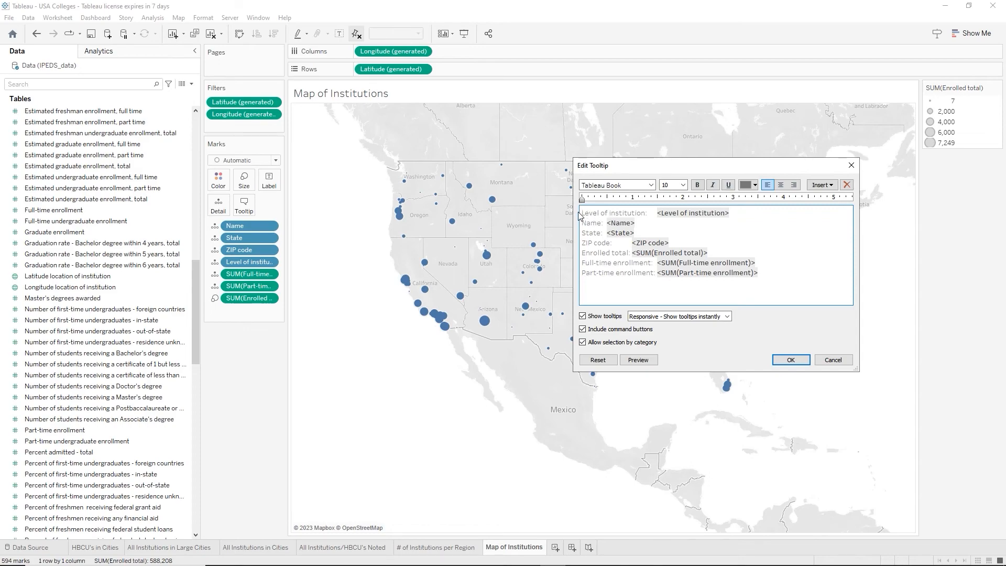
pyautogui.moveTo(582, 213); pyautogui.dragTo(738, 214)
pyautogui.hotkey('ctrl', 'c')
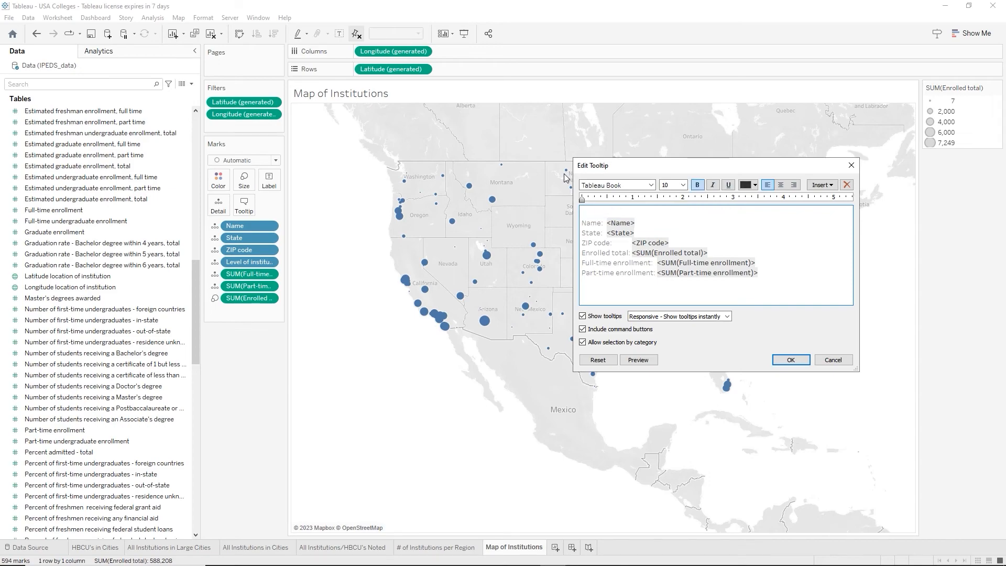
# Move the Level of institution line below the ZIP code line in the tooltip and remove the blank first line
pyautogui.press('Delete')
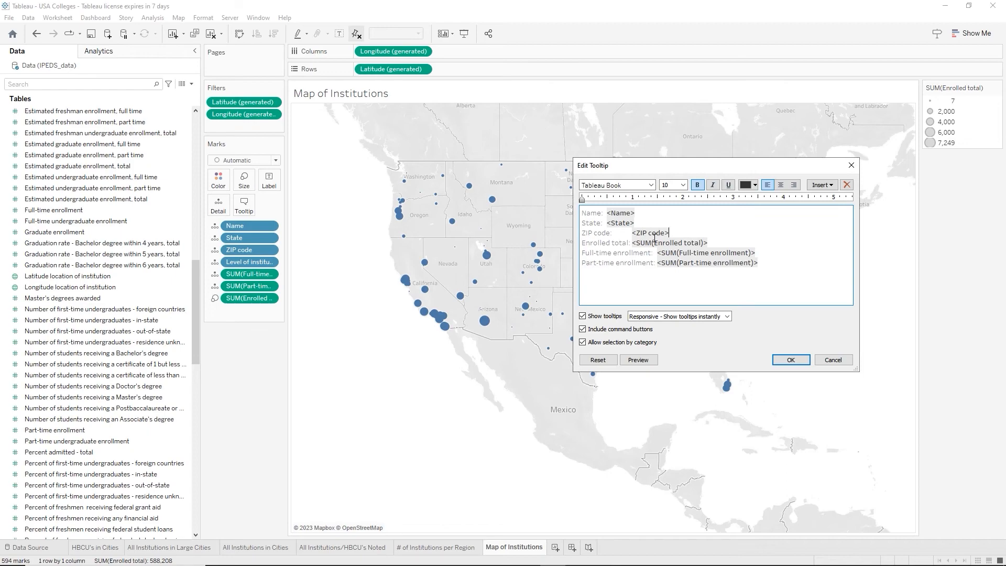
pyautogui.press('Return')
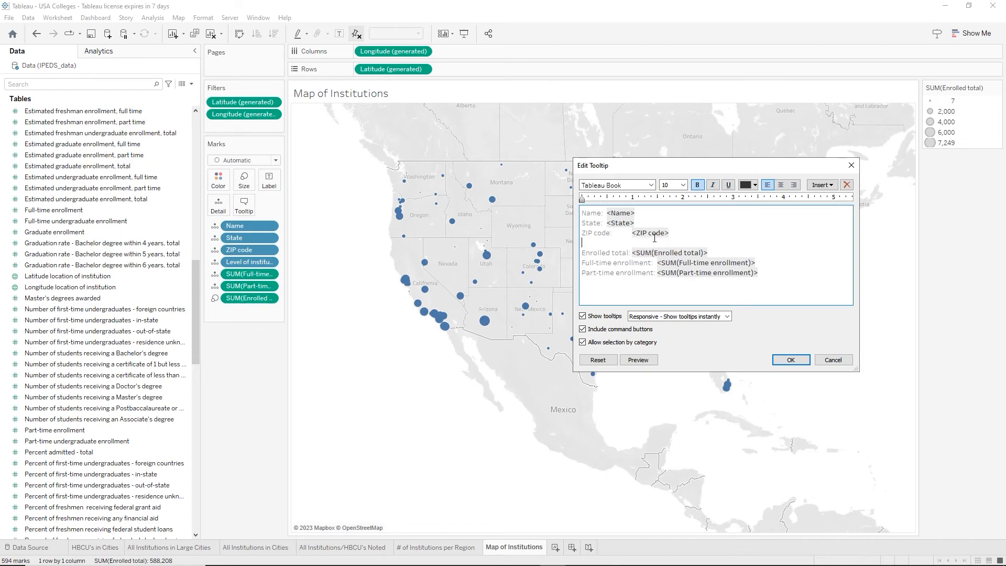
pyautogui.hotkey('ctrl', 'v')
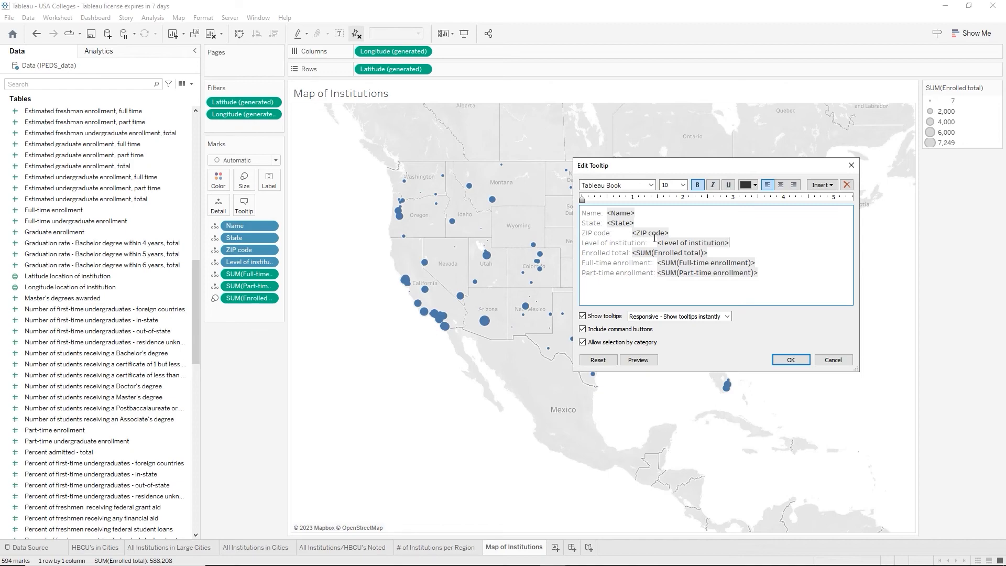
# Format the tooltip's Name line as bold, size 11 and orange, and apply the tooltip changes
pyautogui.moveTo(582, 211); pyautogui.dragTo(650, 216)
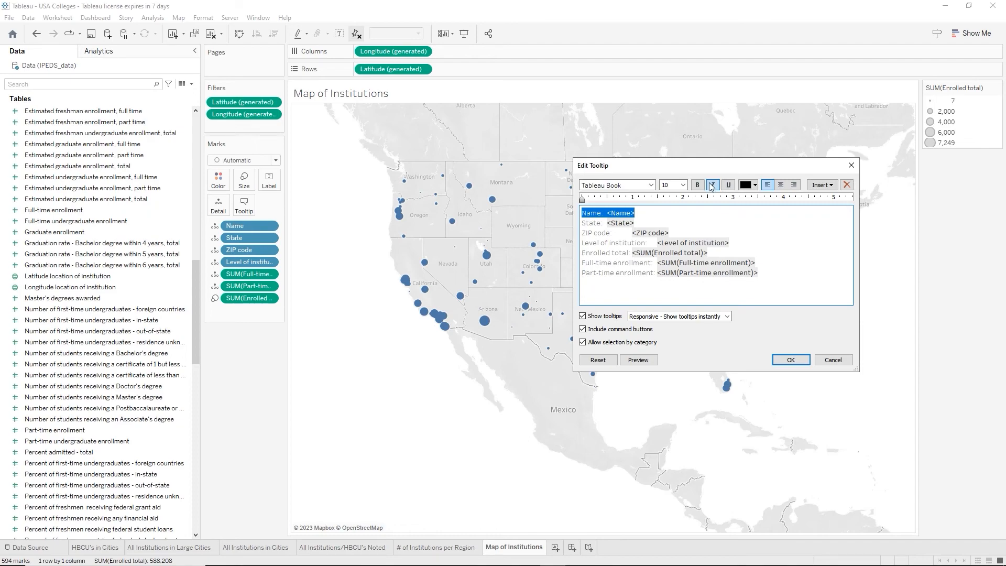
pyautogui.click(683, 185)
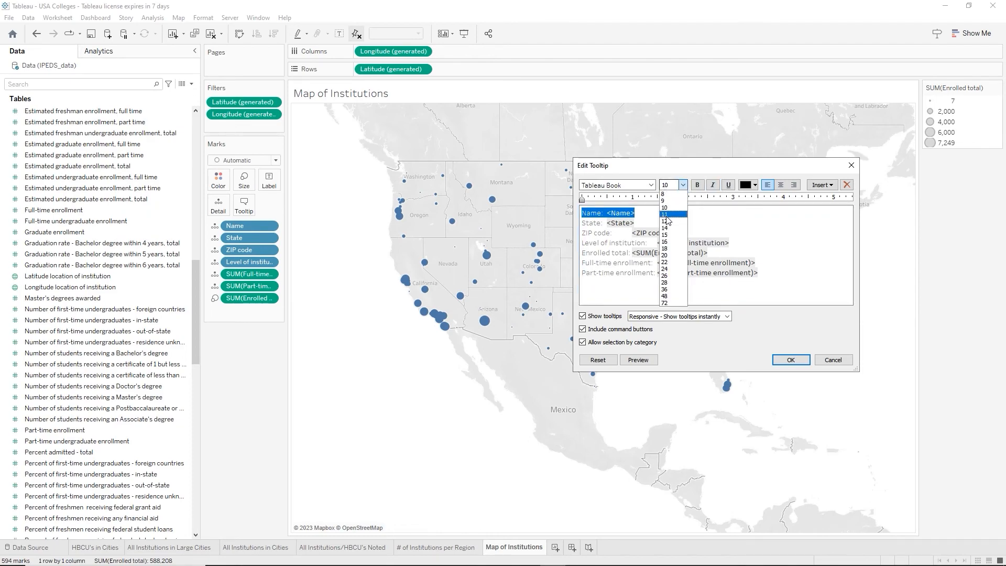
pyautogui.click(664, 214)
pyautogui.click(697, 185)
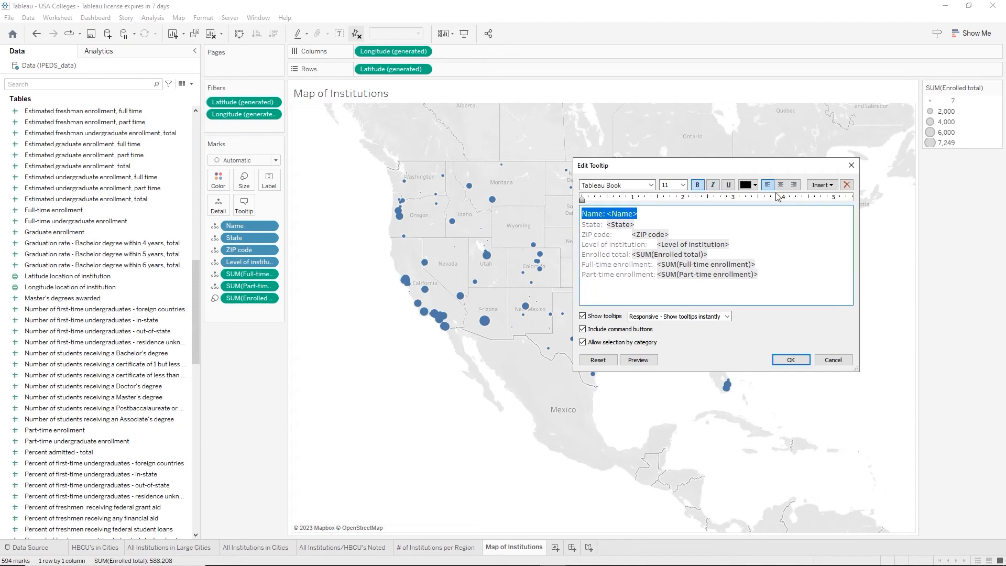
pyautogui.click(756, 187)
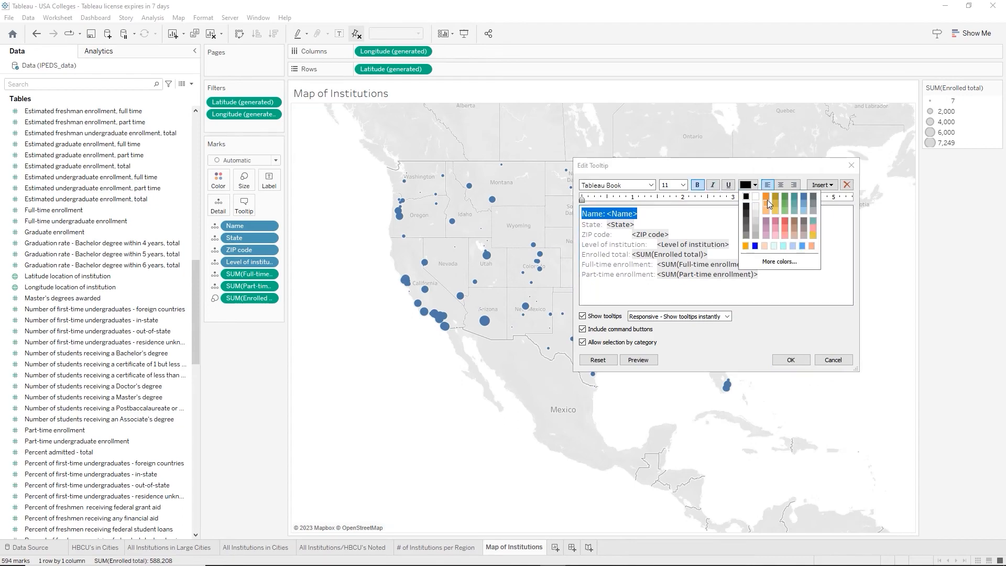
pyautogui.click(769, 196)
pyautogui.click(791, 360)
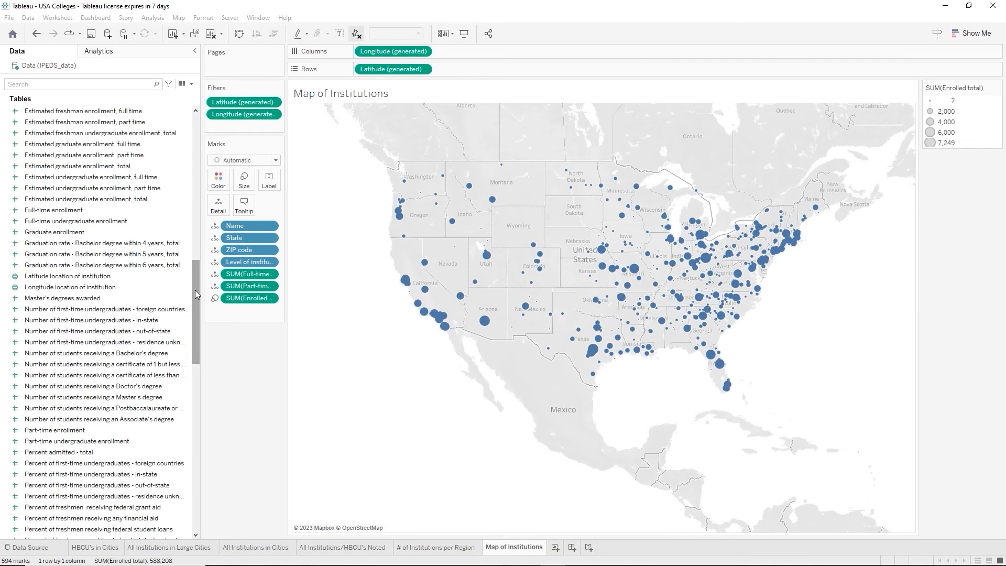
# Add Geographic region as a filter on the map, using all values
pyautogui.moveTo(196, 289); pyautogui.dragTo(196, 149)
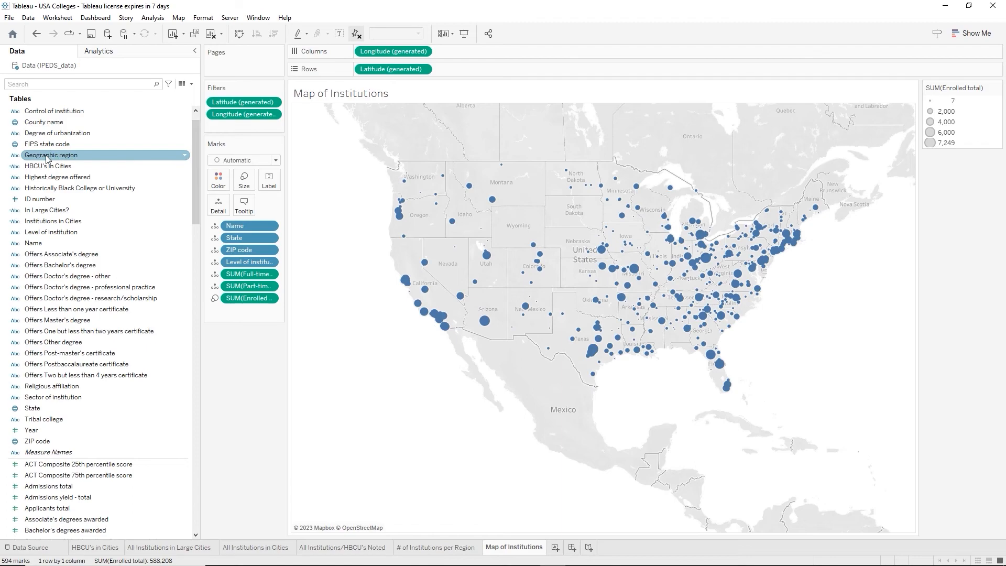
pyautogui.moveTo(53, 155); pyautogui.dragTo(232, 131)
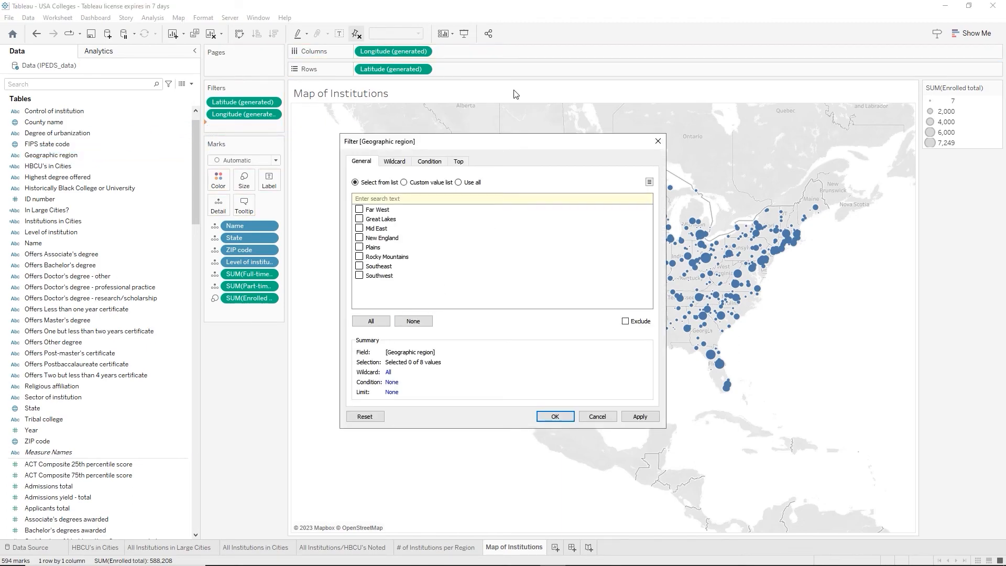
pyautogui.click(459, 183)
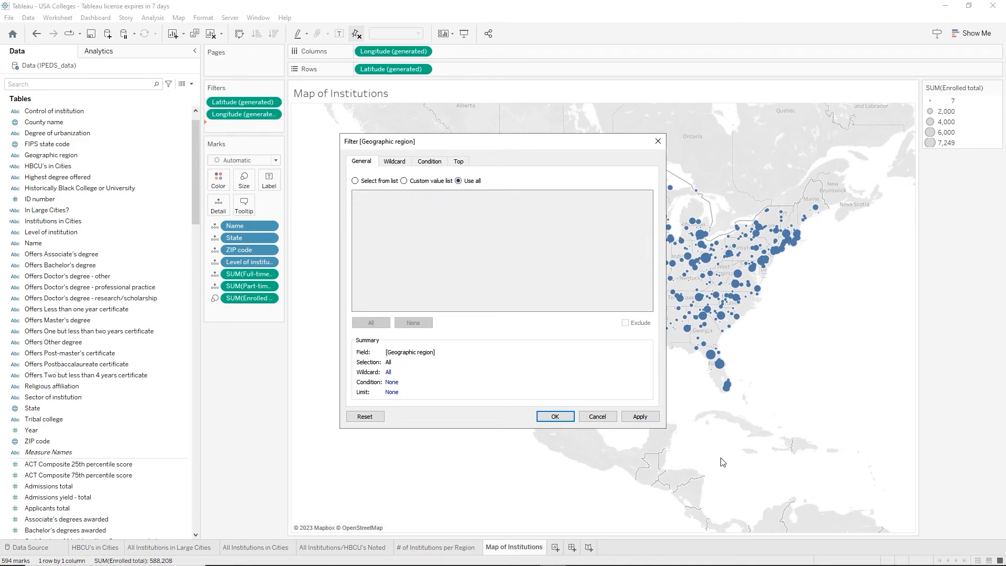
pyautogui.click(554, 416)
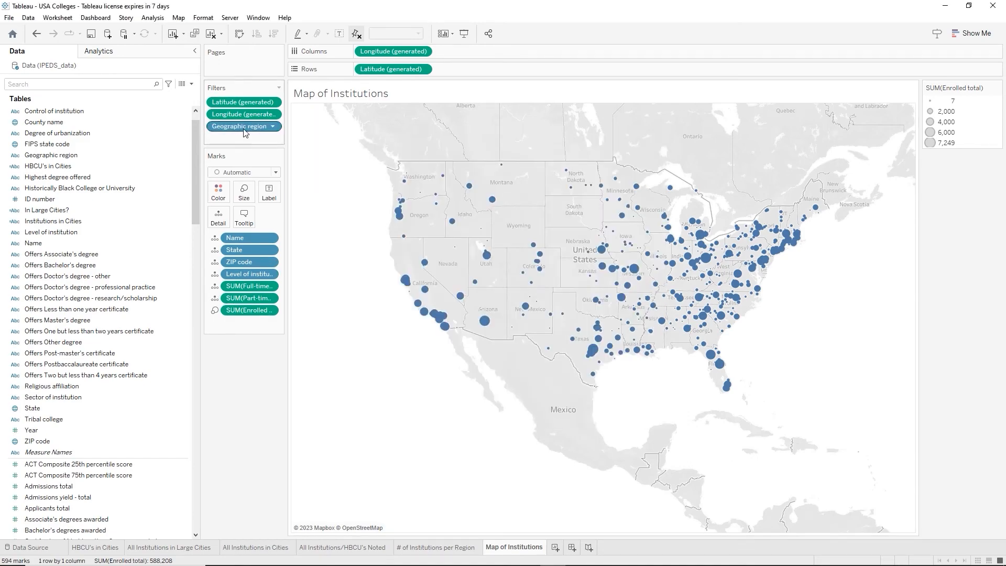
# Show the Geographic region filter beside the map as a Multiple Values (dropdown) control
pyautogui.click(272, 127)
pyautogui.click(292, 153)
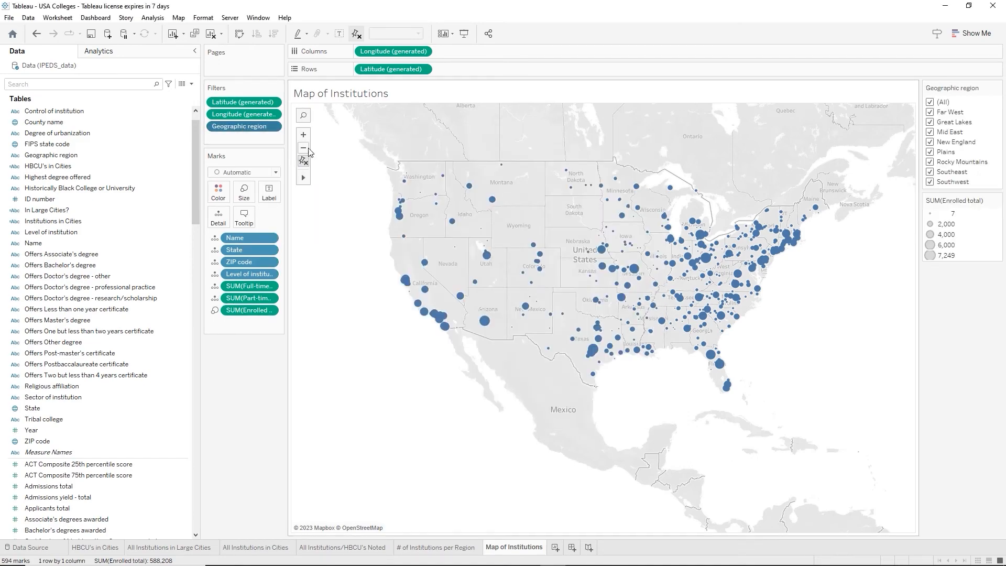
pyautogui.click(999, 88)
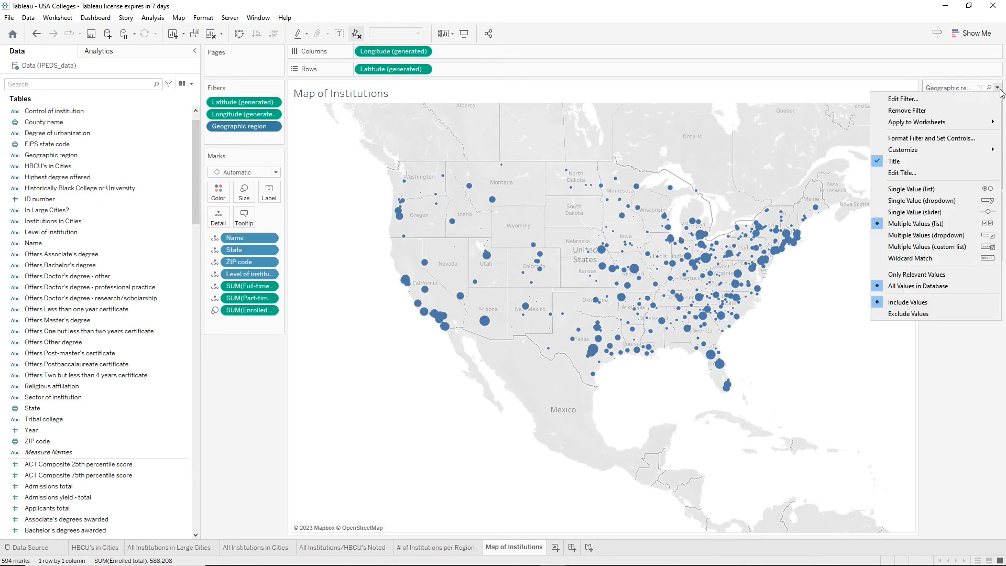
pyautogui.click(966, 237)
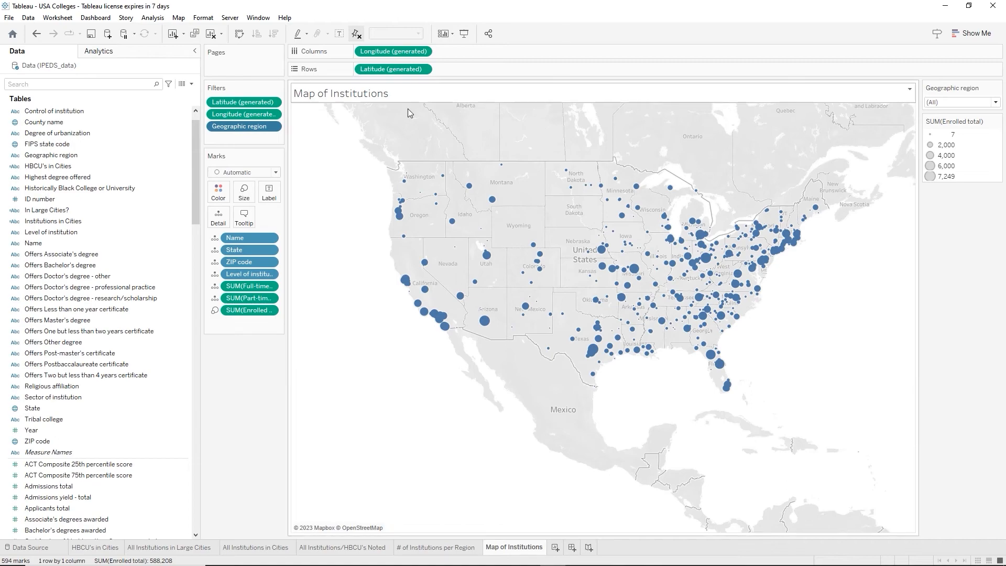
# Change the colour of the institution marks on the map to orange
pyautogui.click(220, 197)
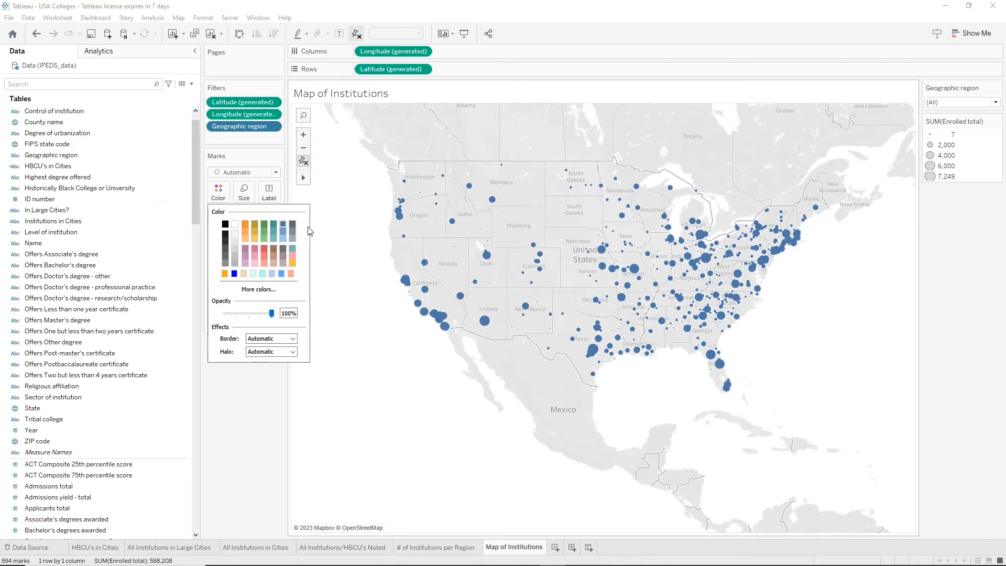
pyautogui.click(246, 224)
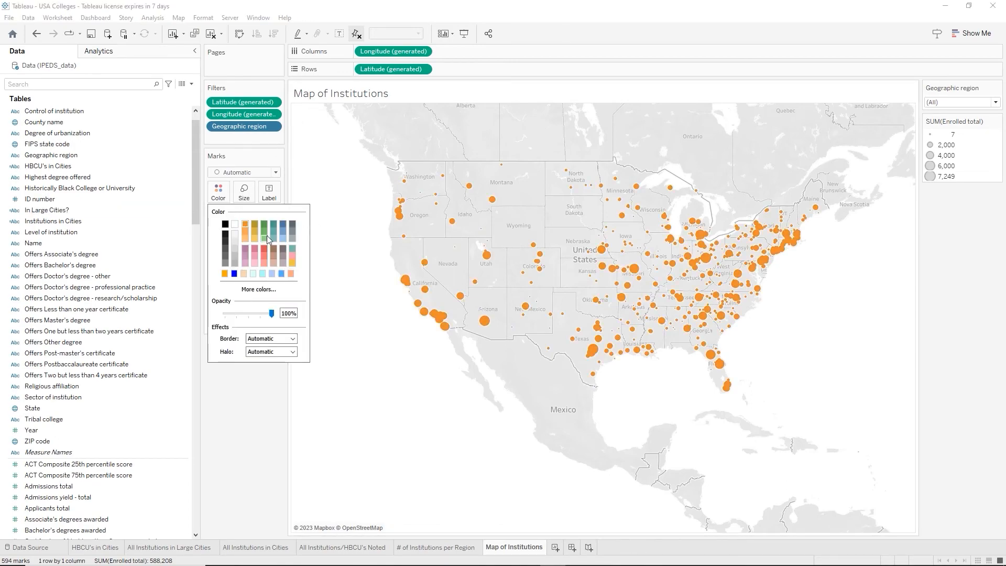
pyautogui.click(390, 409)
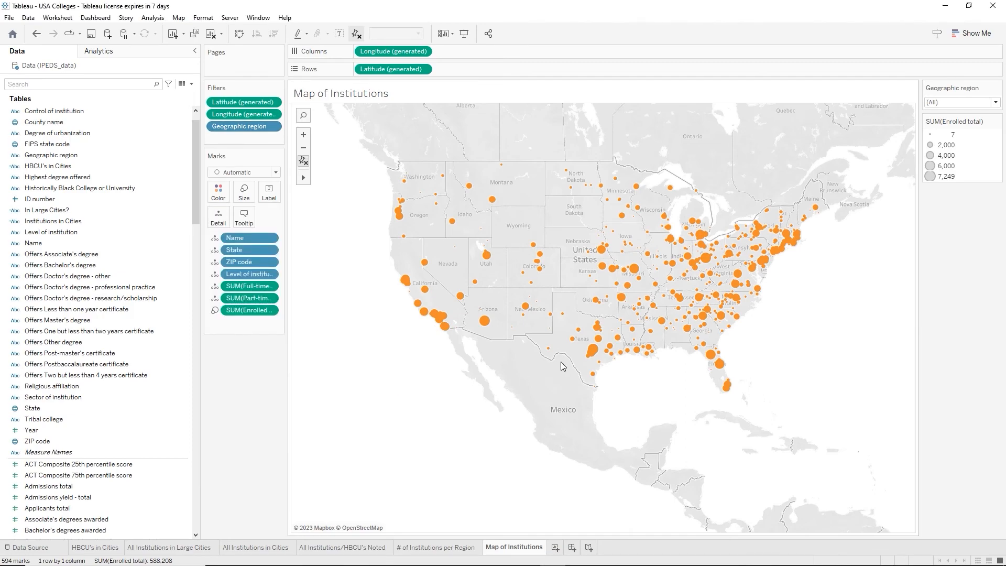
# Set the map's background style to Satellite
pyautogui.scroll(1, 561, 361)
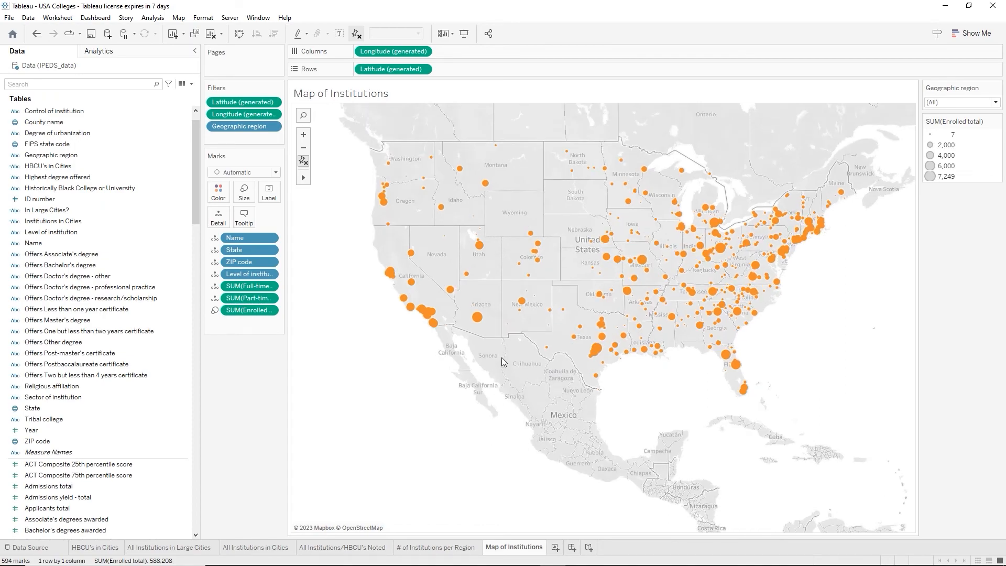
pyautogui.click(179, 18)
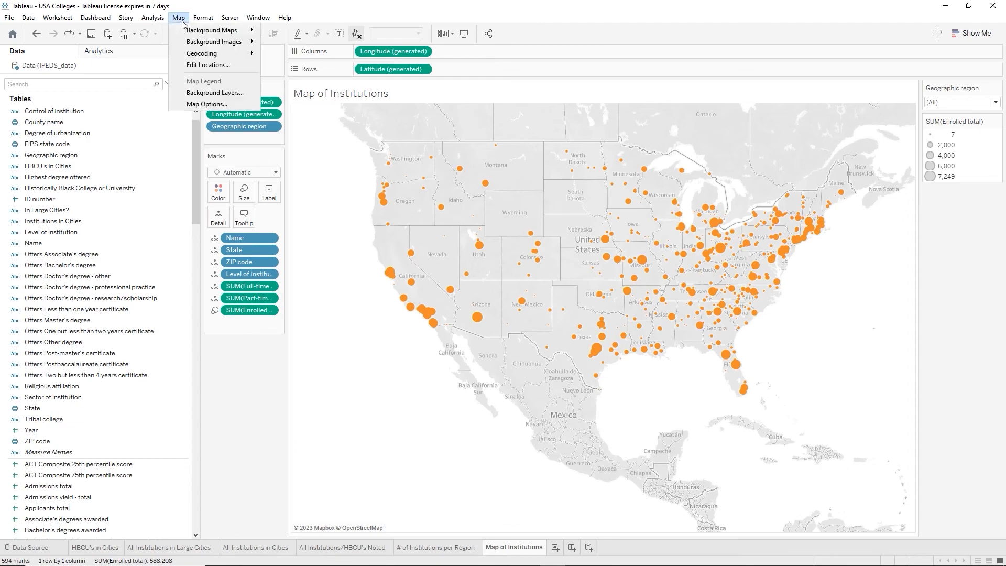
pyautogui.moveTo(186, 32)
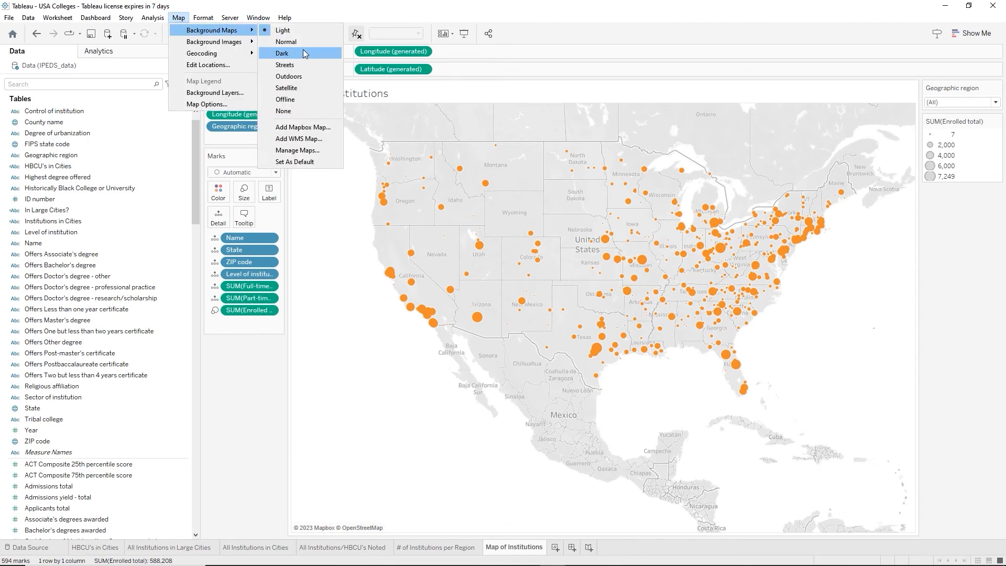
pyautogui.click(308, 89)
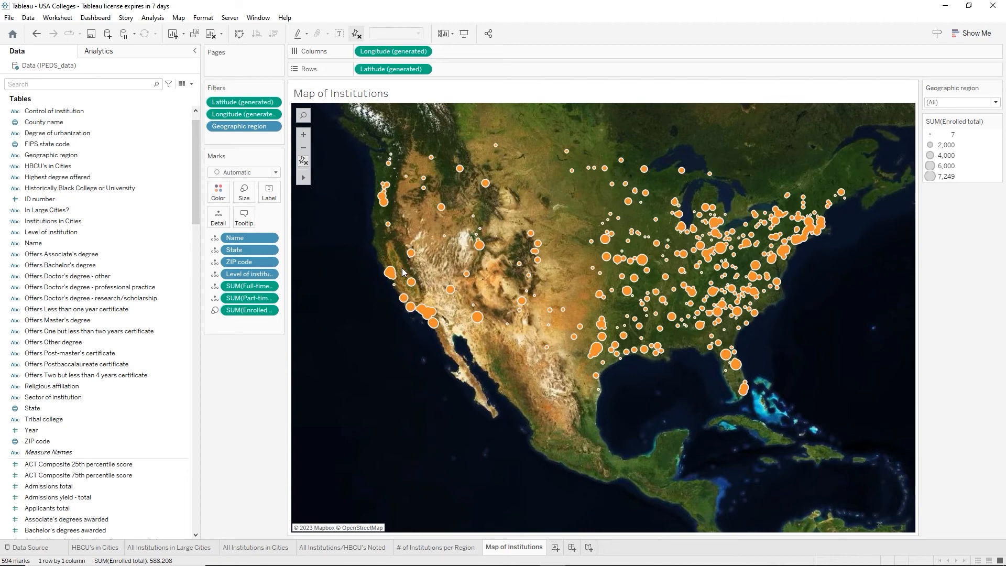
# Turn on the background layers for country/region borders and names, state/province borders and names, and water labels
pyautogui.click(179, 20)
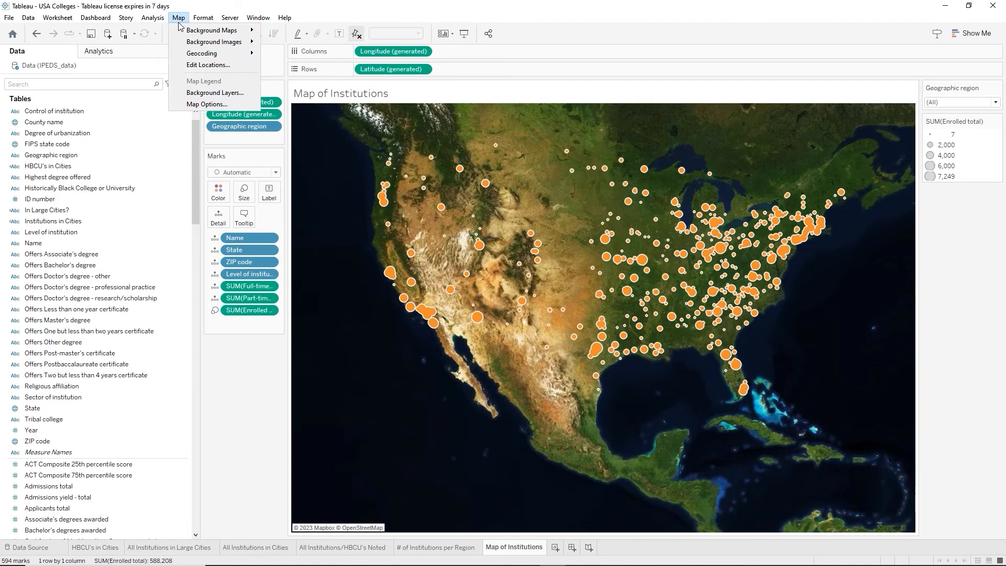
pyautogui.click(201, 93)
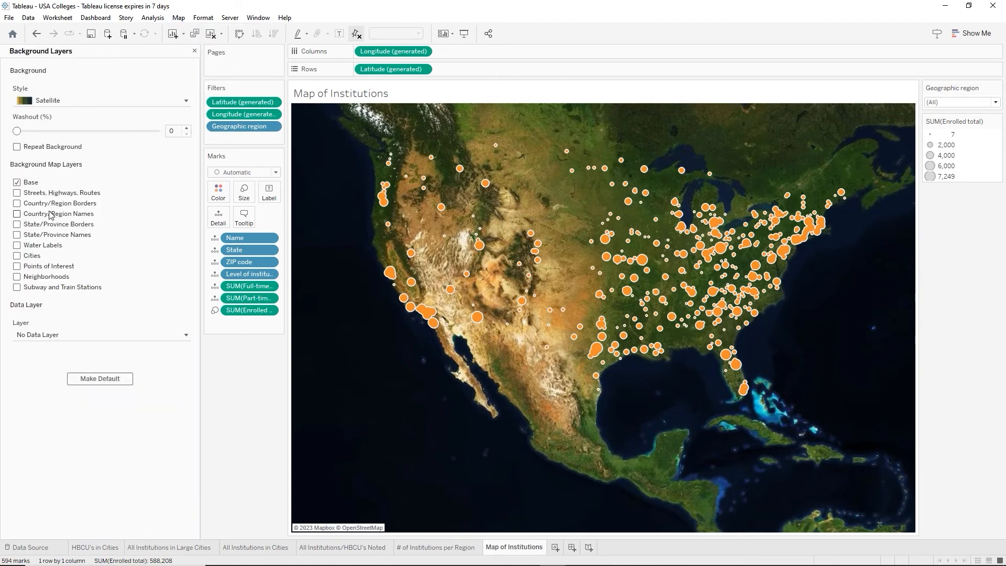
pyautogui.click(18, 204)
pyautogui.click(17, 214)
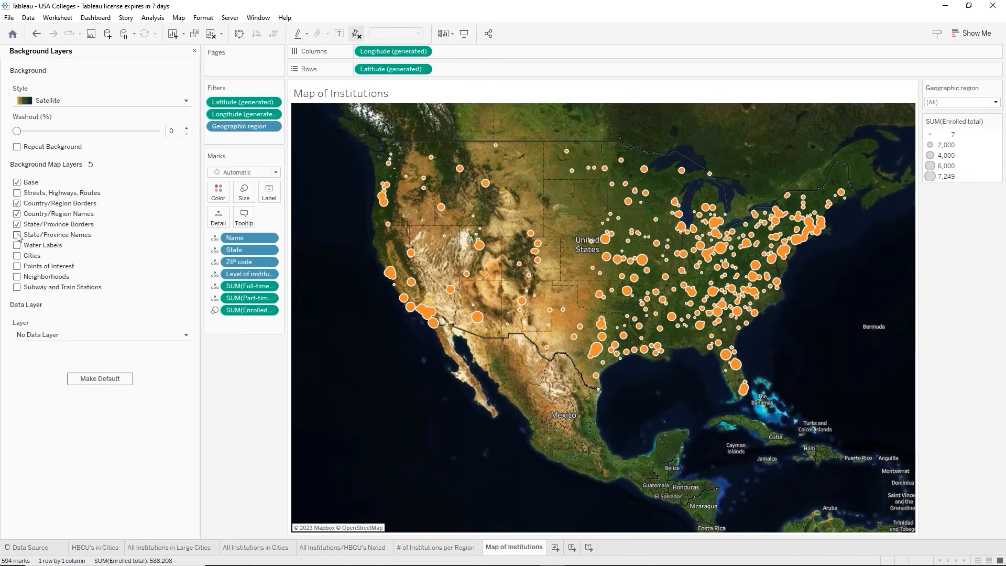
pyautogui.click(17, 235)
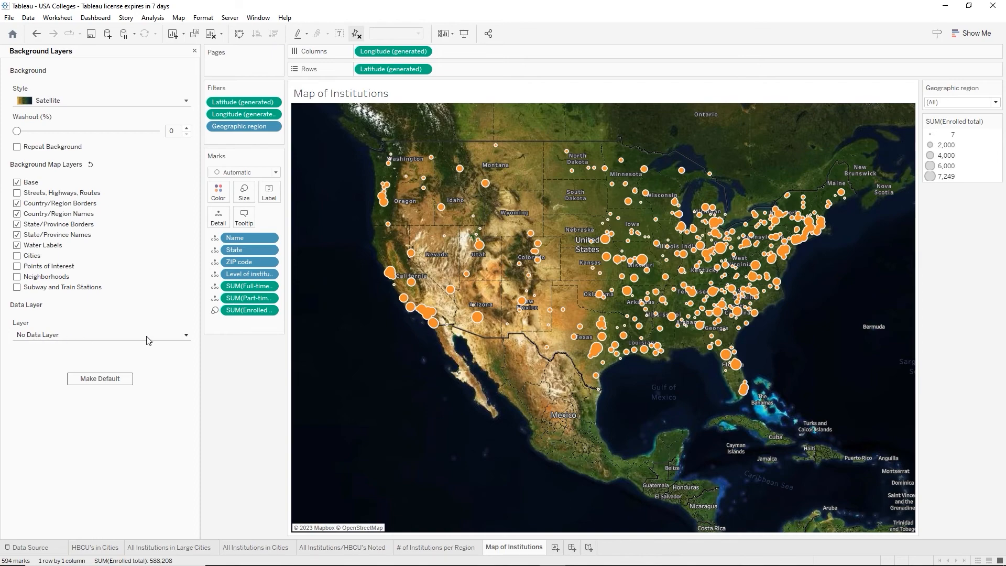
# Add the US Population data layer to the map background
pyautogui.click(186, 337)
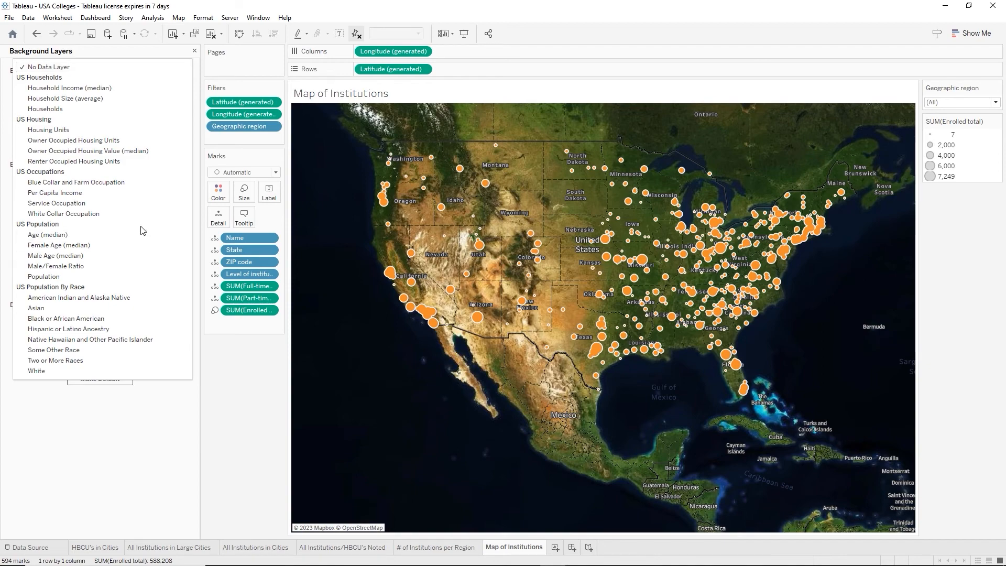
pyautogui.click(58, 280)
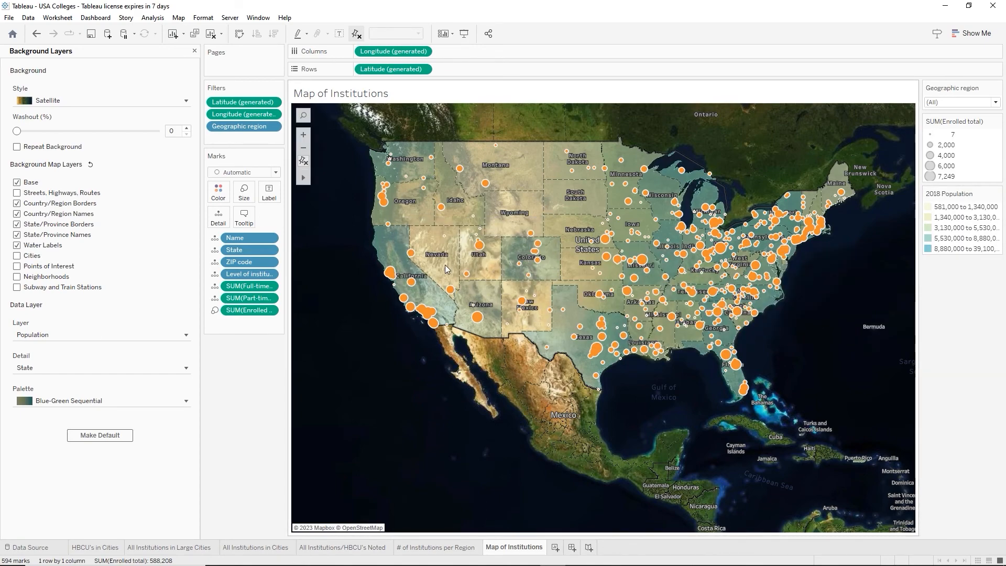
pyautogui.moveTo(477, 316)
pyautogui.click(997, 195)
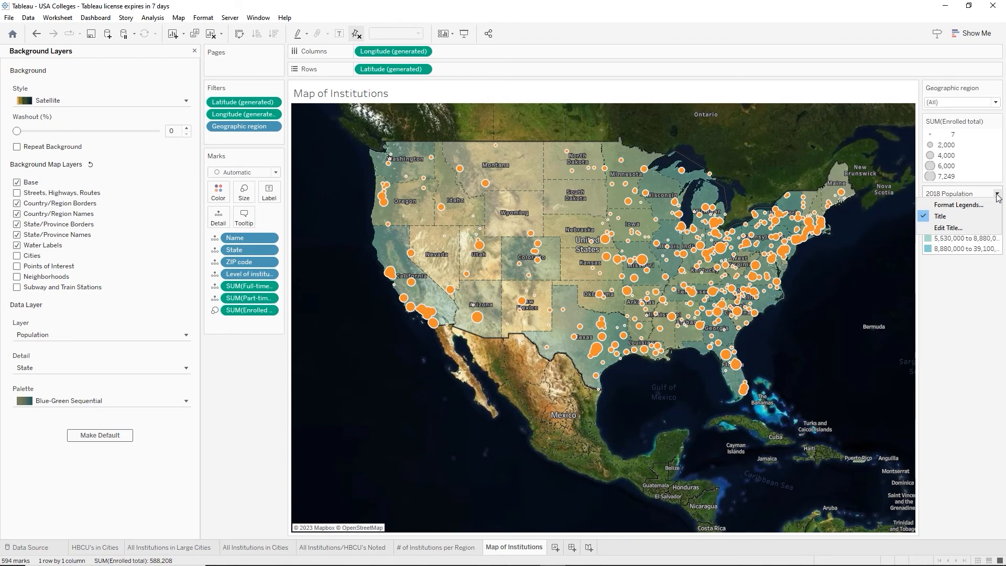
pyautogui.click(945, 313)
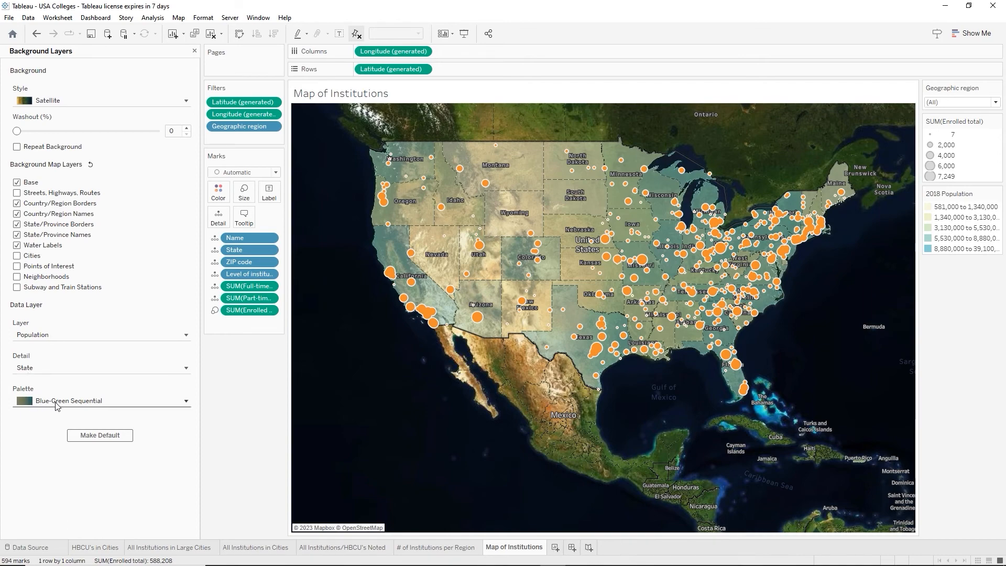
# Apply the Area Red palette to the population data layer and close the background layer settings
pyautogui.click(187, 403)
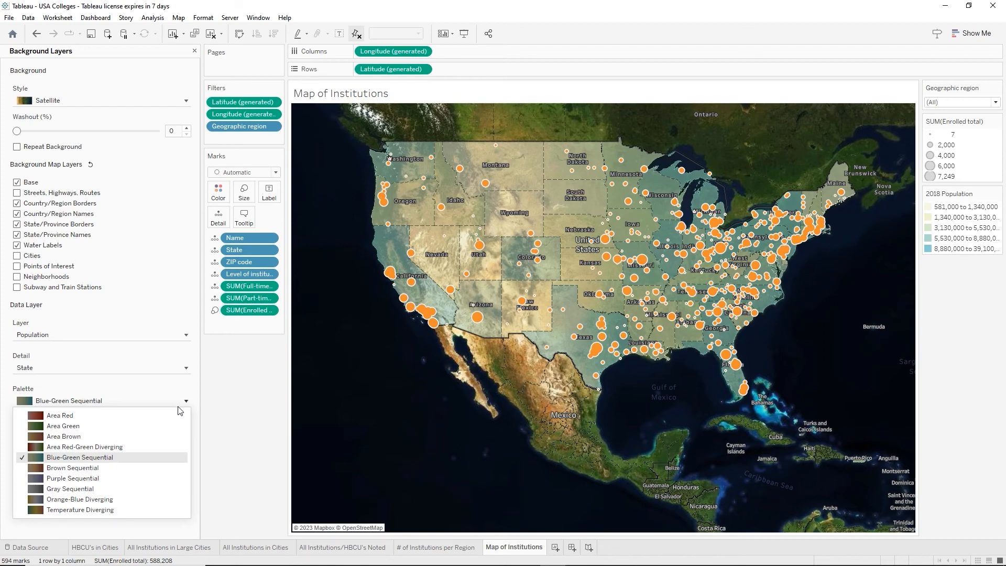
pyautogui.click(82, 419)
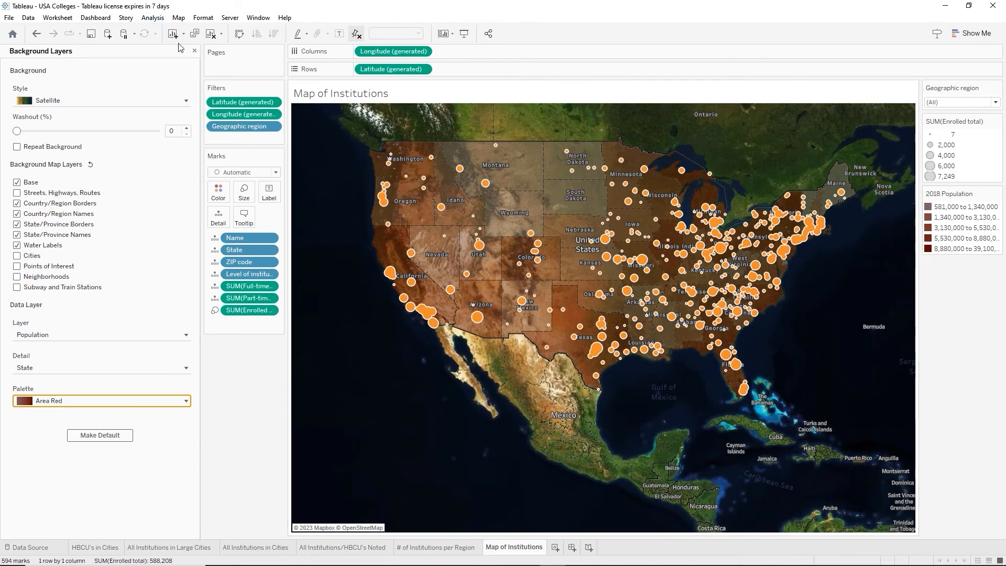
pyautogui.click(194, 51)
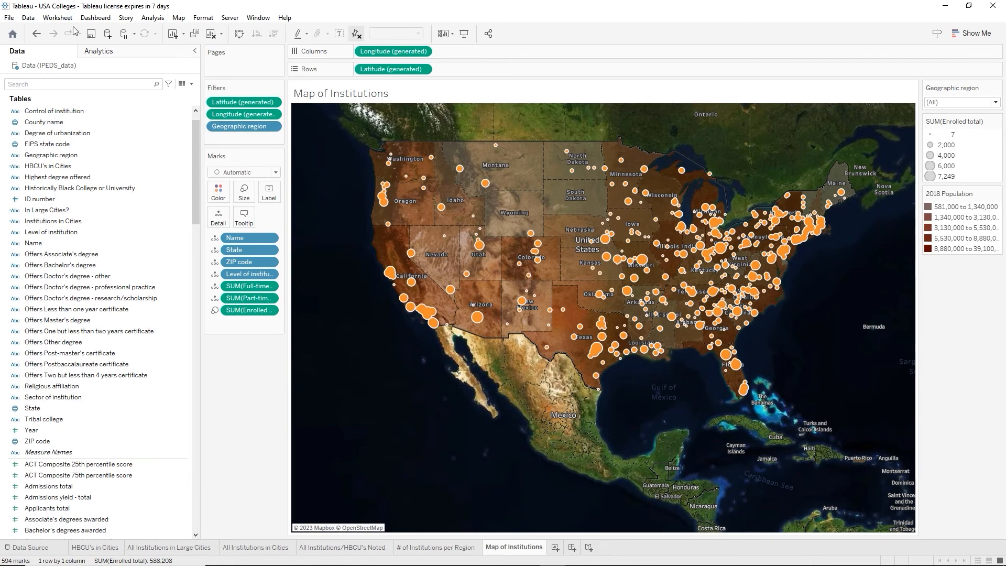
# Save the workbook
pyautogui.click(94, 36)
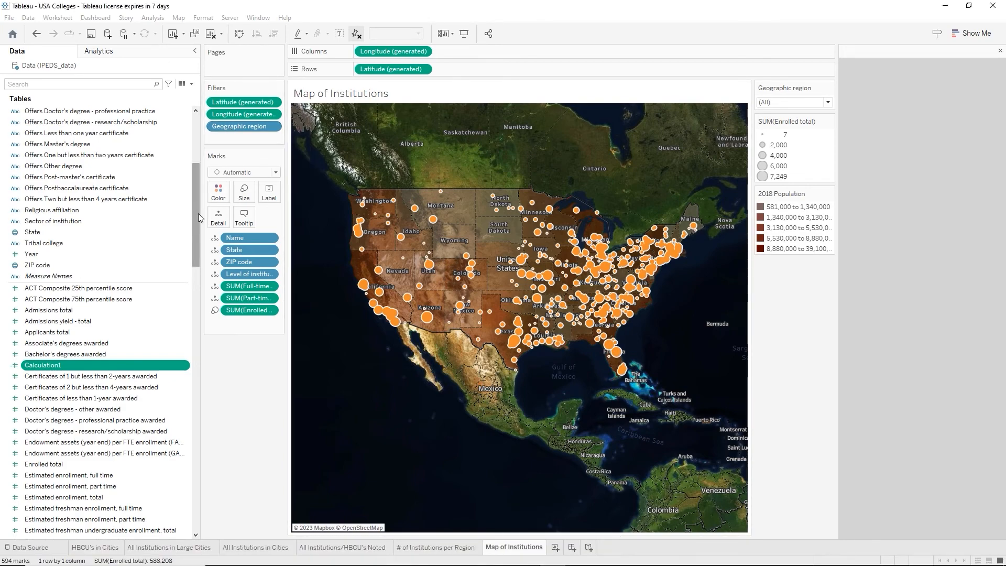
# Review the member aliases of the Geographic region field and close them without edits
pyautogui.moveTo(198, 213); pyautogui.dragTo(194, 154)
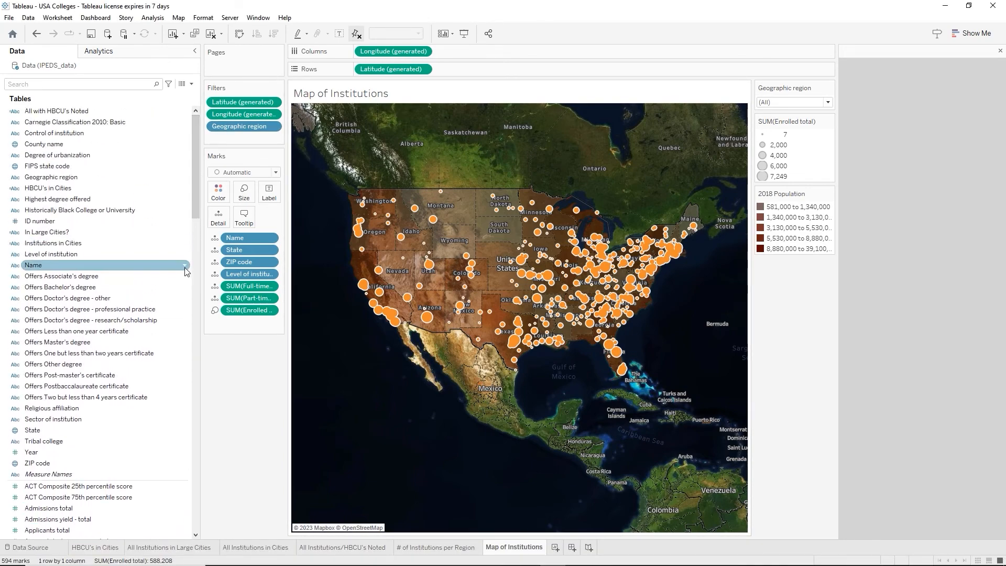
pyautogui.rightClick(70, 180)
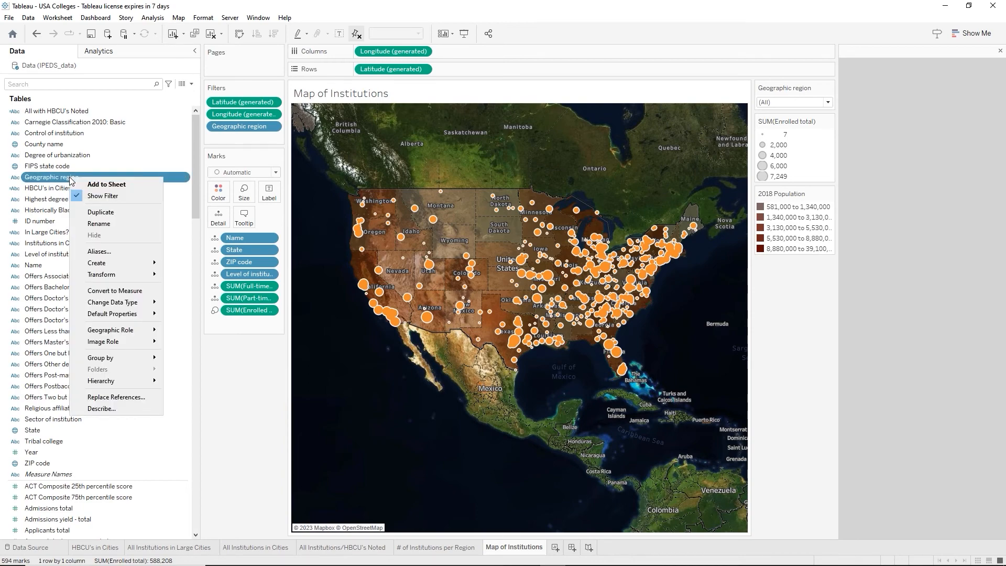
pyautogui.click(106, 251)
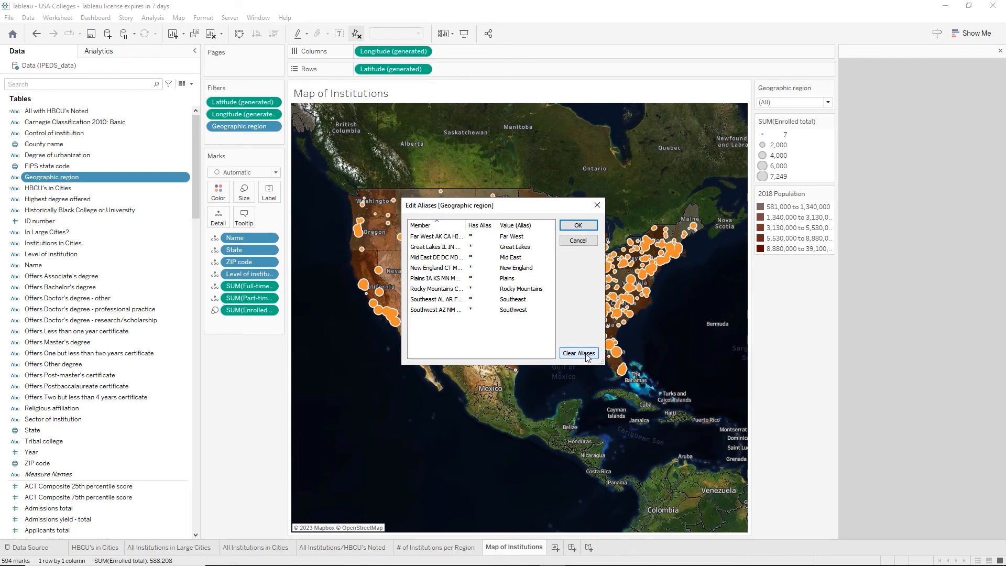
pyautogui.click(578, 225)
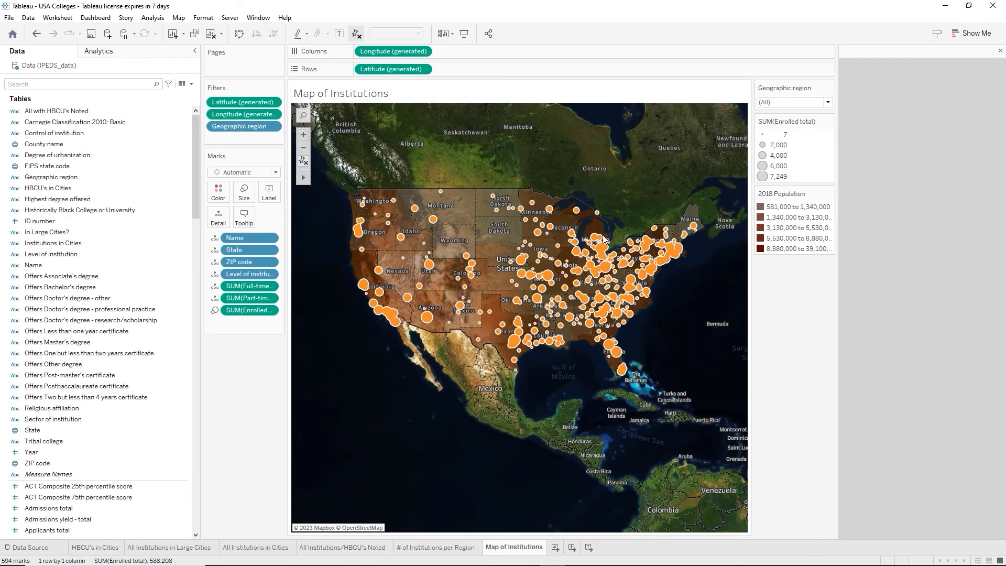
# Create a new worksheet and add State as a filter set to use all values
pyautogui.click(556, 548)
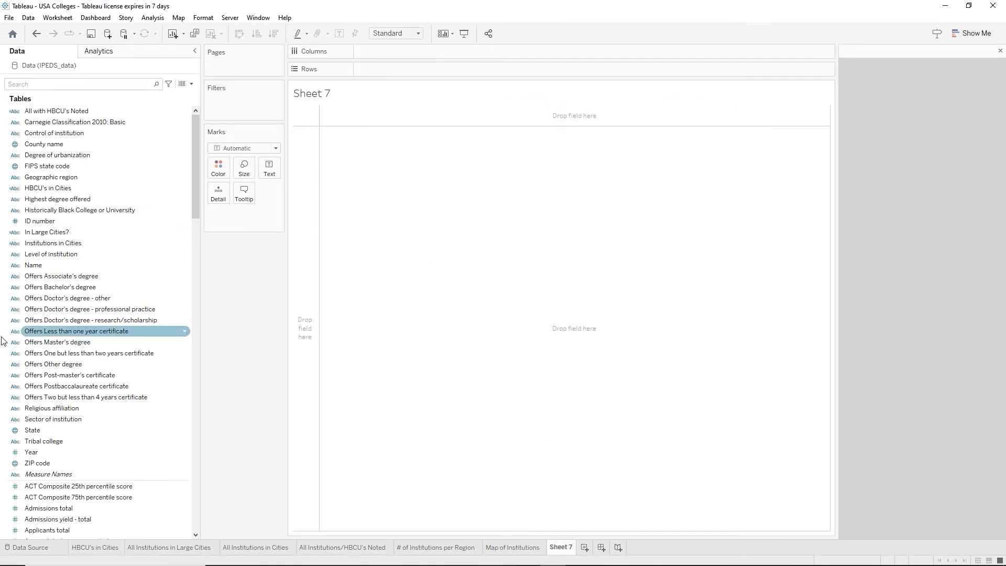
pyautogui.moveTo(31, 430); pyautogui.dragTo(270, 97)
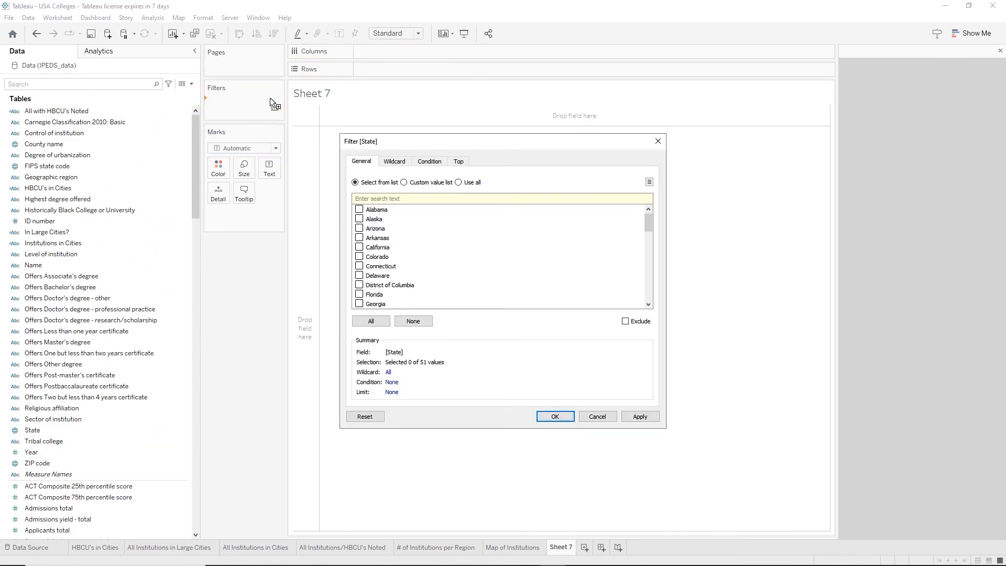
pyautogui.click(459, 182)
pyautogui.click(556, 418)
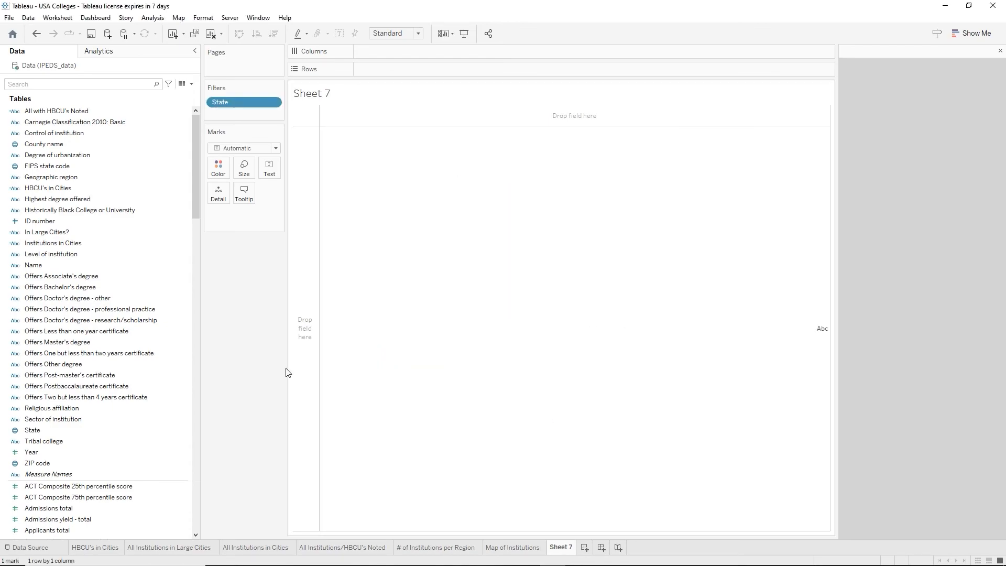
# Show the State filter as a single-value dropdown and select Alabama
pyautogui.rightClick(256, 100)
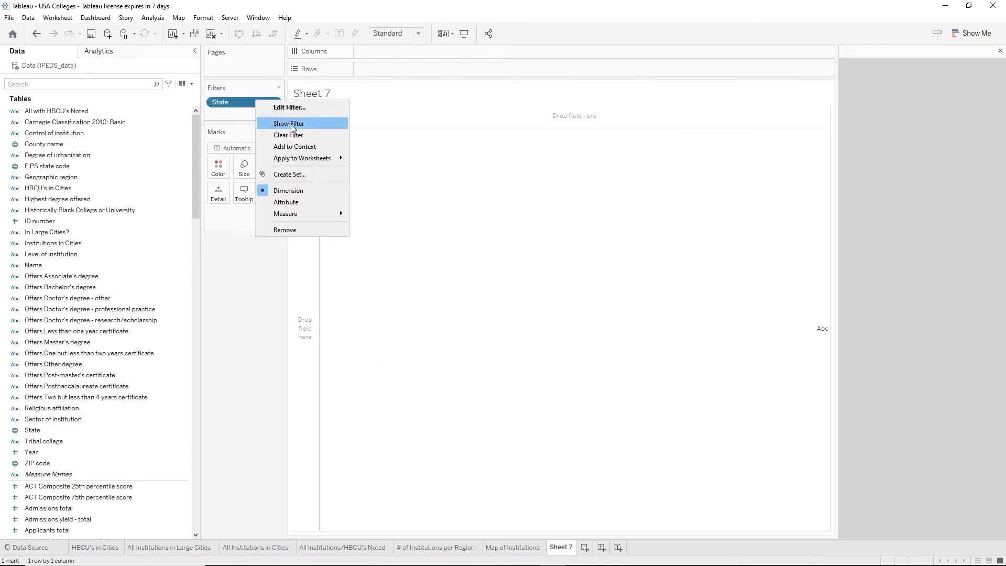
pyautogui.click(292, 127)
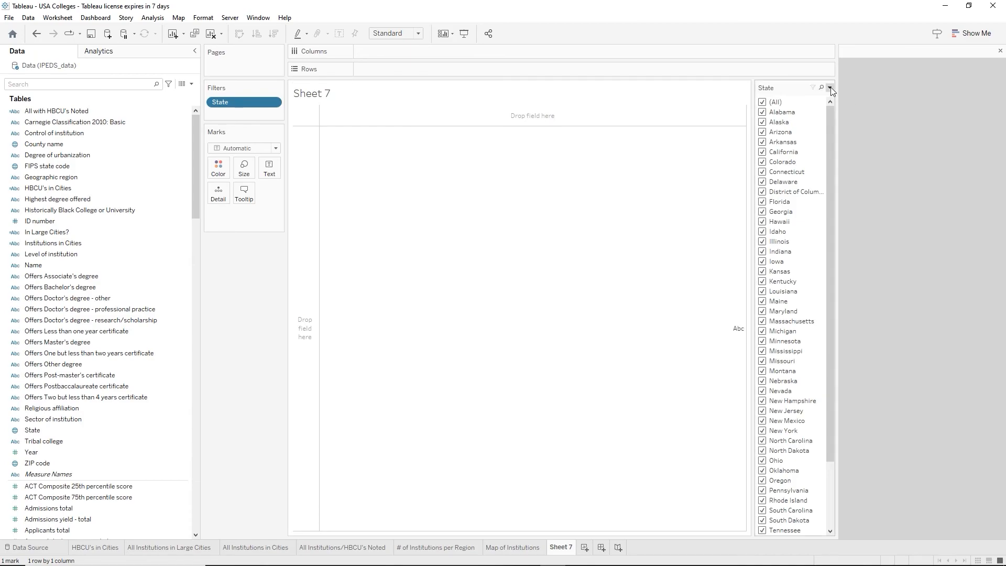
pyautogui.click(830, 88)
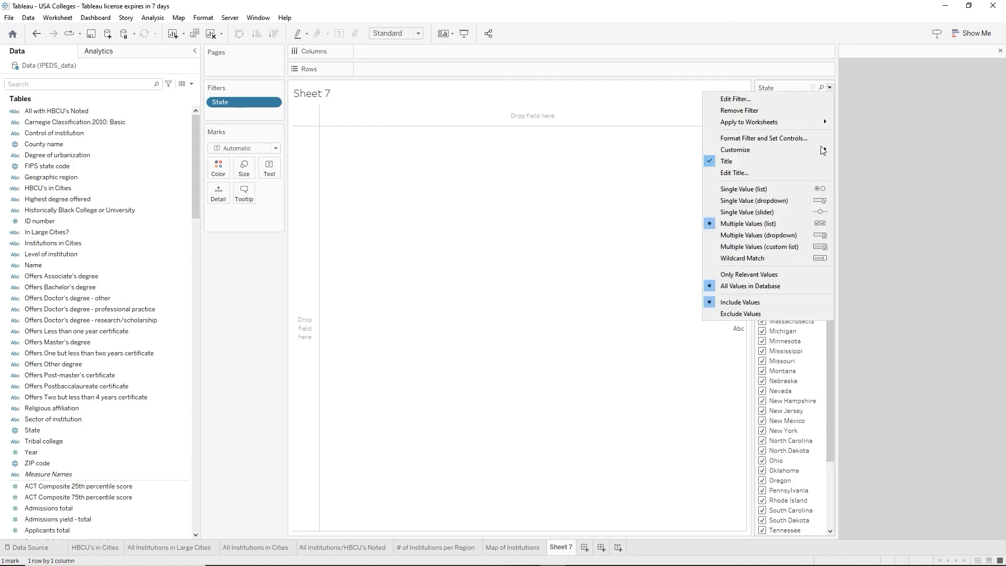
pyautogui.click(763, 200)
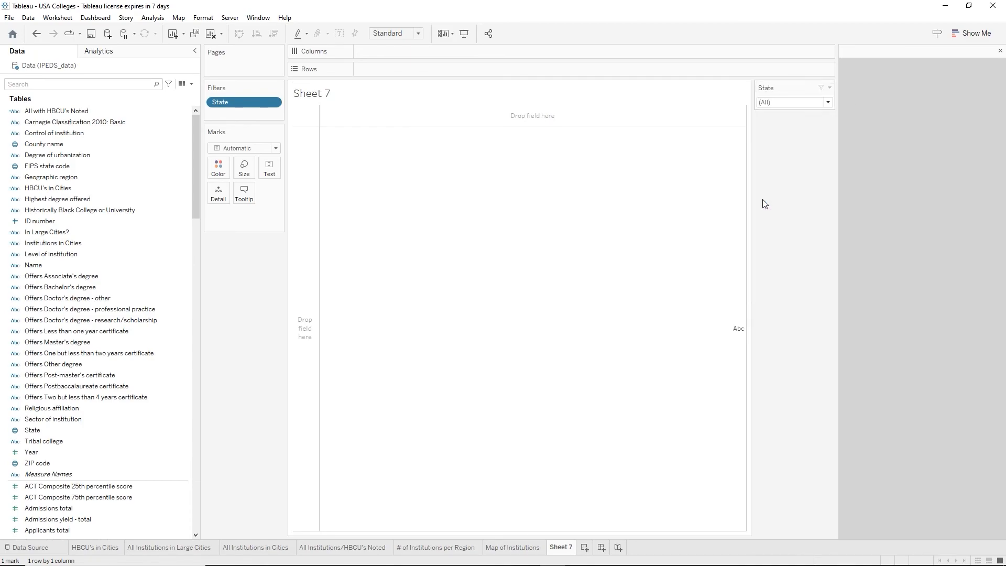
pyautogui.click(829, 102)
pyautogui.click(785, 137)
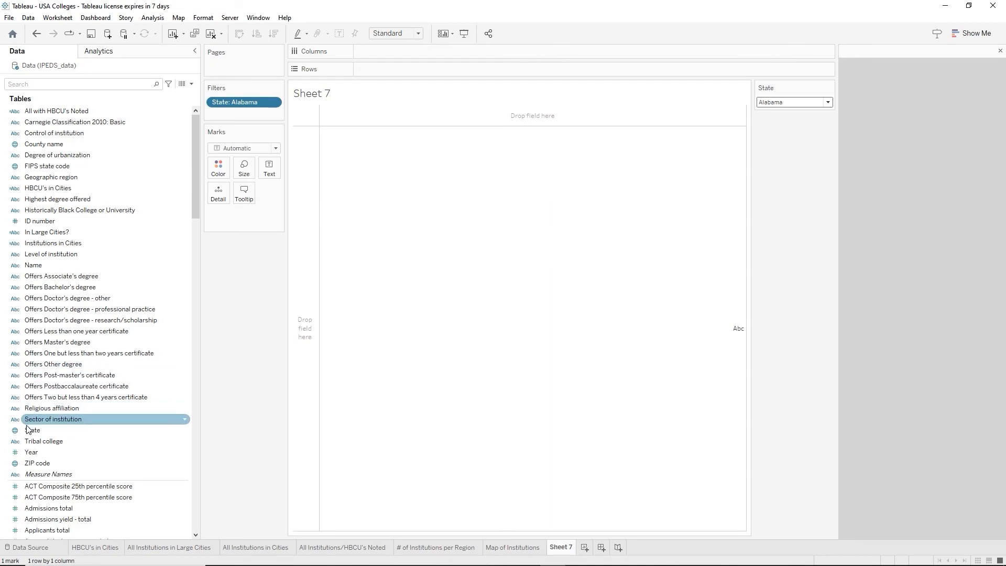
# Place State and Name on the rows of the sheet, adding all members of Name
pyautogui.moveTo(29, 428); pyautogui.dragTo(360, 67)
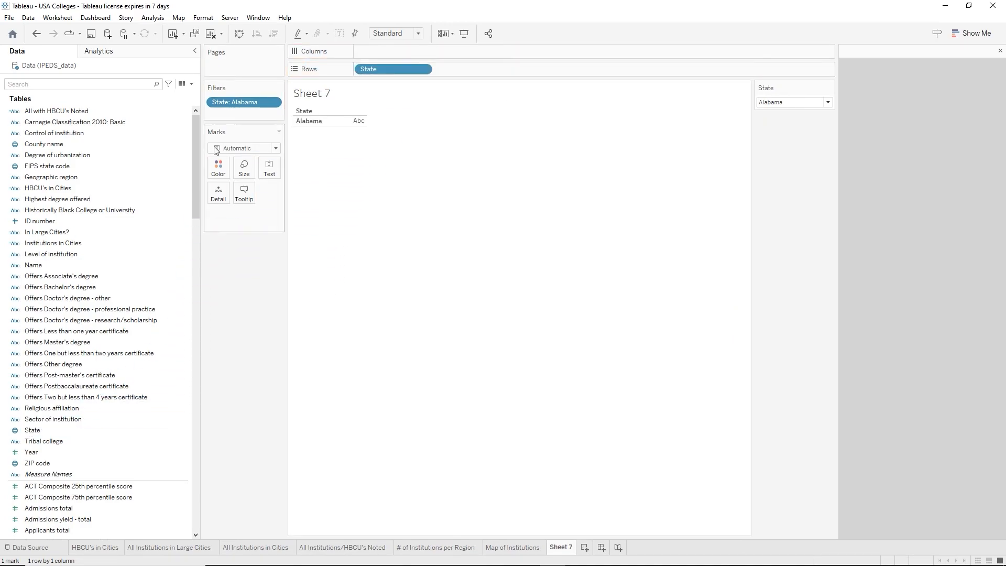
pyautogui.moveTo(49, 263); pyautogui.dragTo(455, 68)
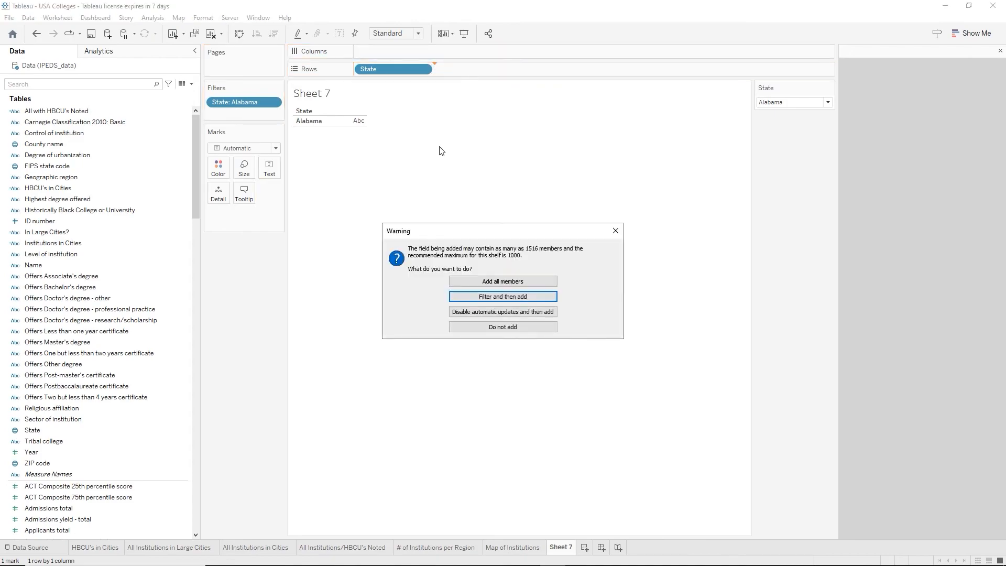
pyautogui.click(513, 285)
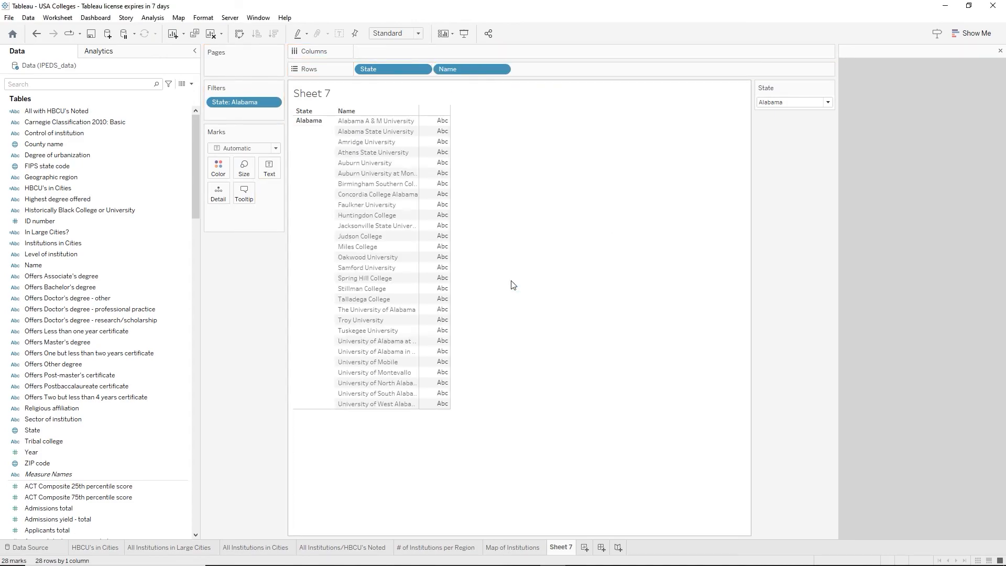
# Add the Enrolled total measure to the marks as a detail
pyautogui.scroll(-5, 86, 348)
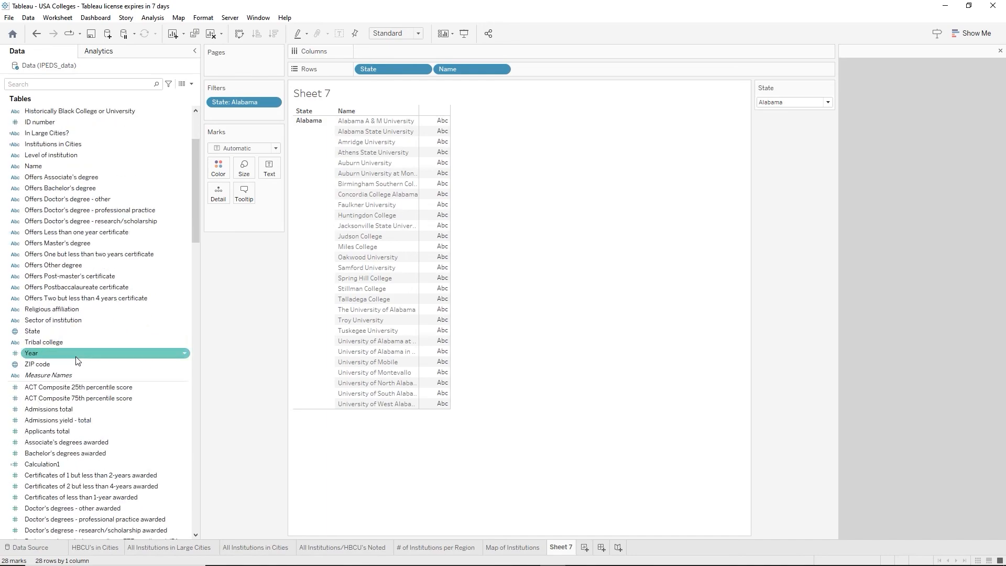
pyautogui.scroll(-1, 49, 382)
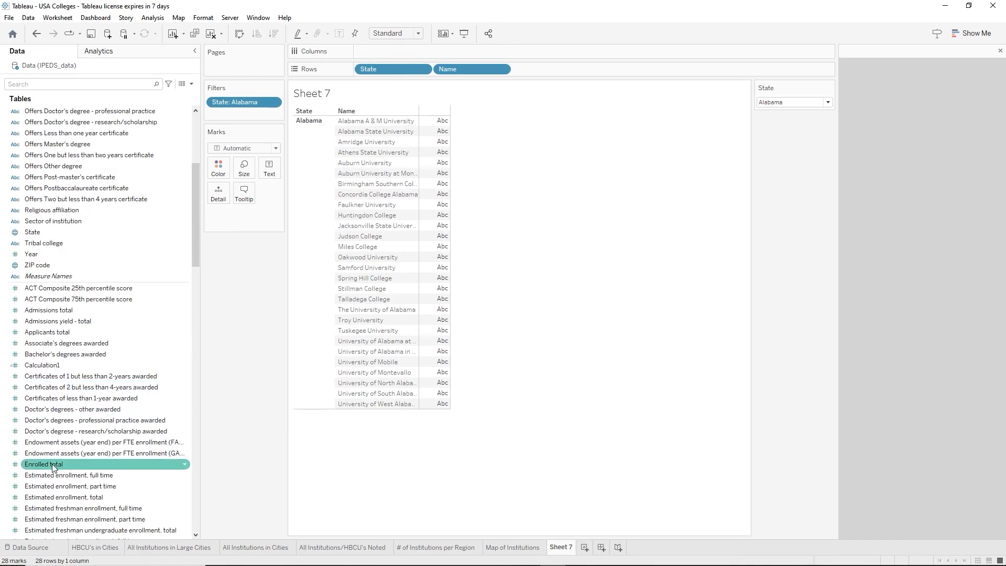
pyautogui.moveTo(54, 464); pyautogui.dragTo(234, 219)
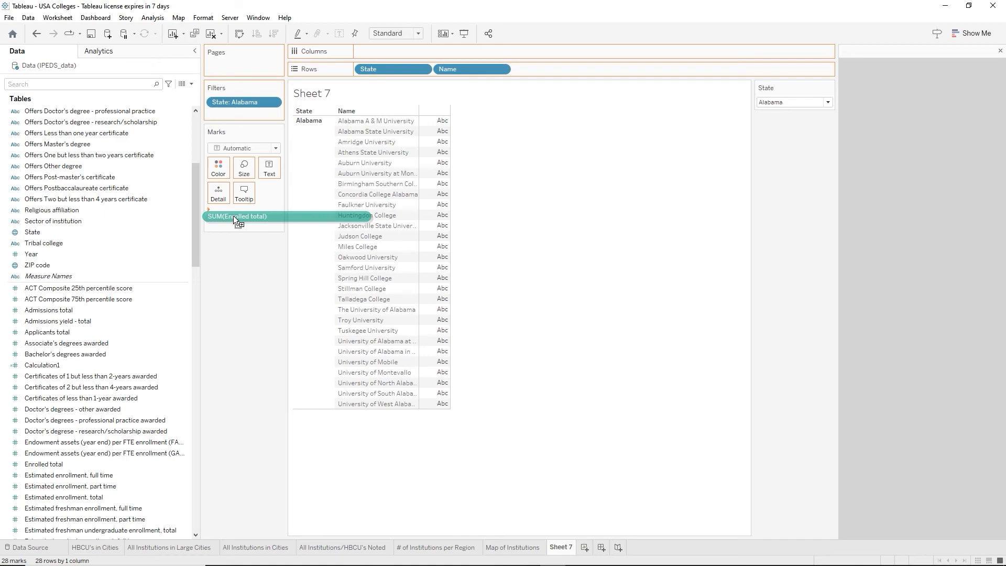
pyautogui.moveTo(234, 220); pyautogui.dragTo(234, 219)
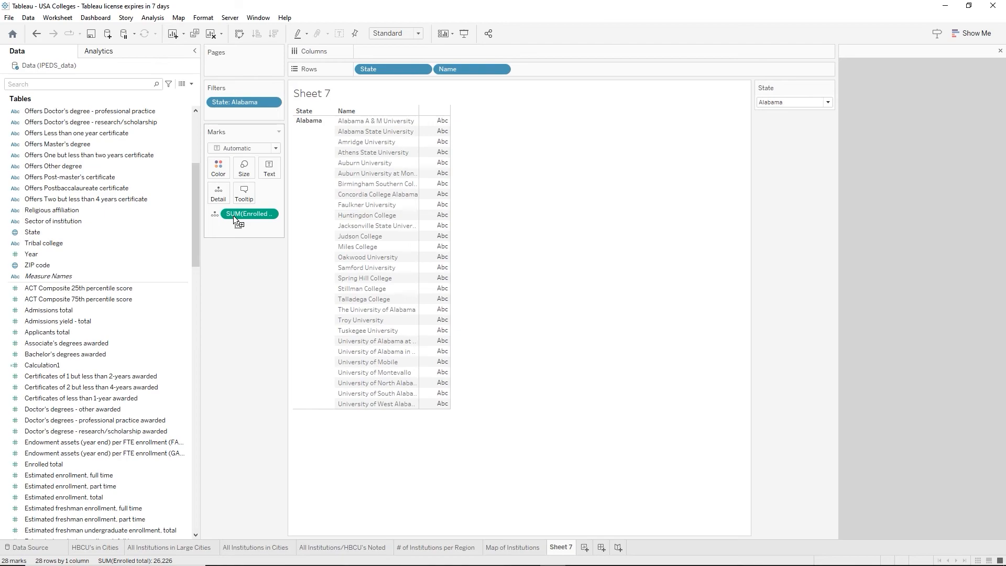
# Apply a Difference From table calculation to Enrolled total, computed using specific dimensions with only Name included and relative to Previous
pyautogui.click(270, 215)
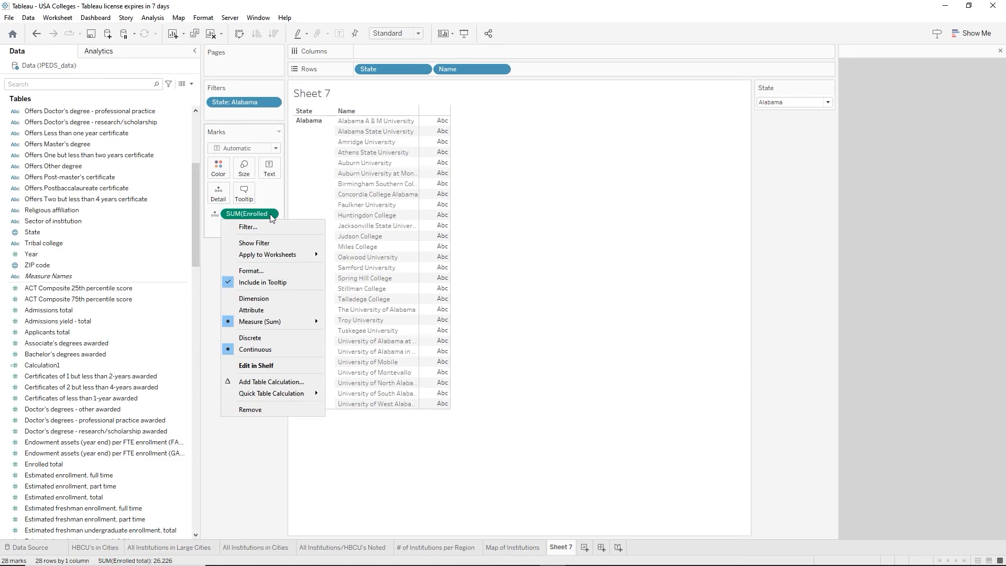
pyautogui.click(274, 386)
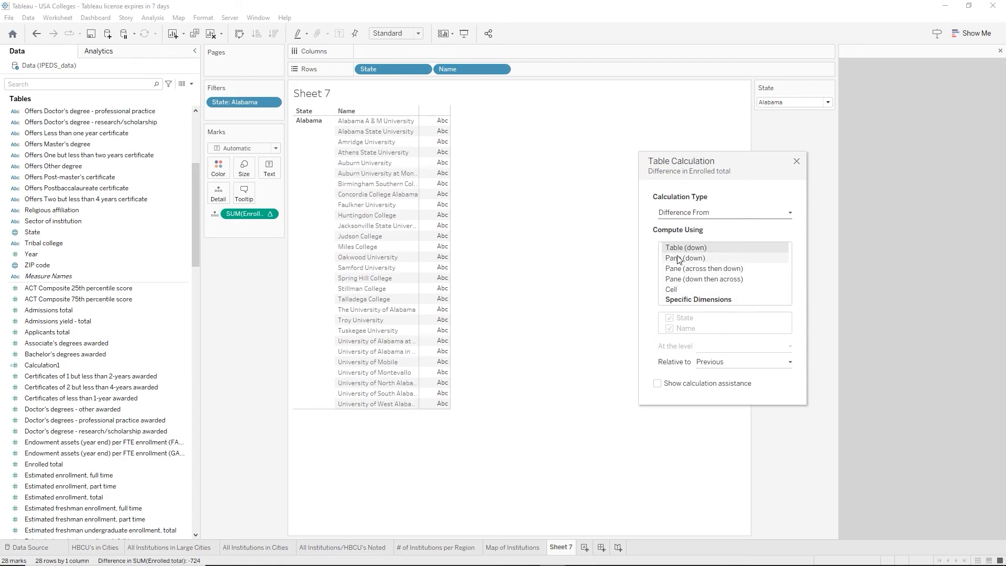
pyautogui.click(683, 303)
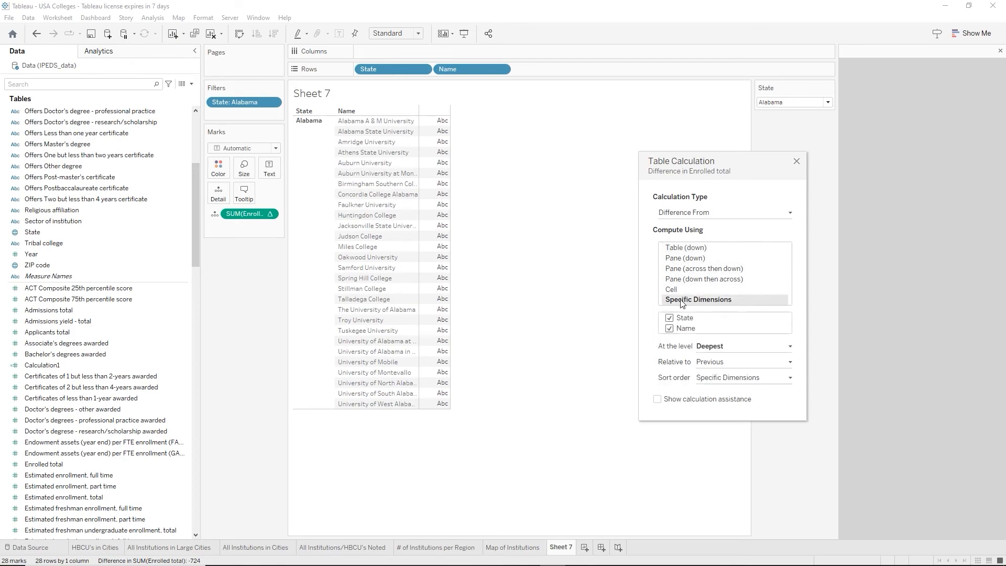
pyautogui.click(669, 329)
pyautogui.click(669, 319)
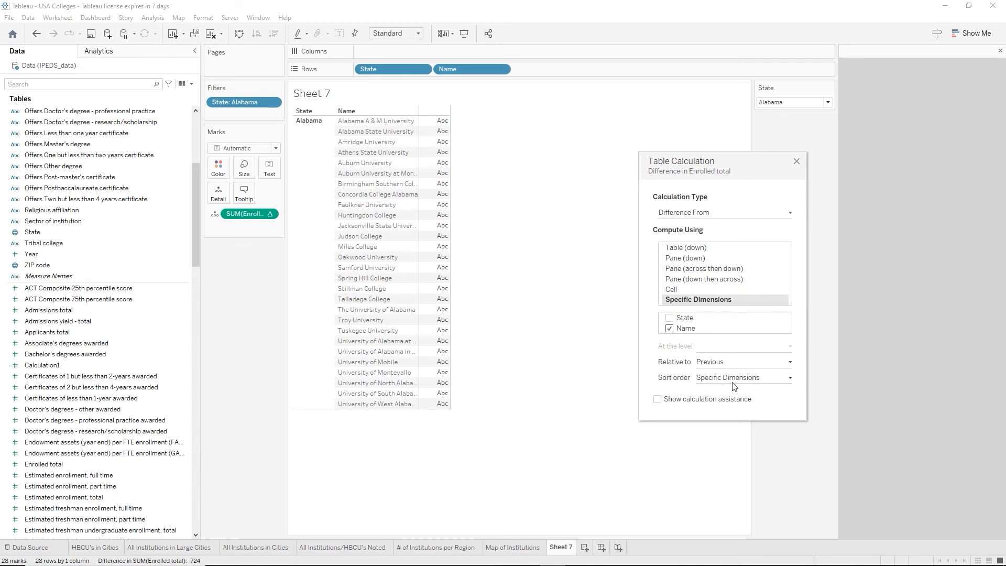
pyautogui.click(797, 163)
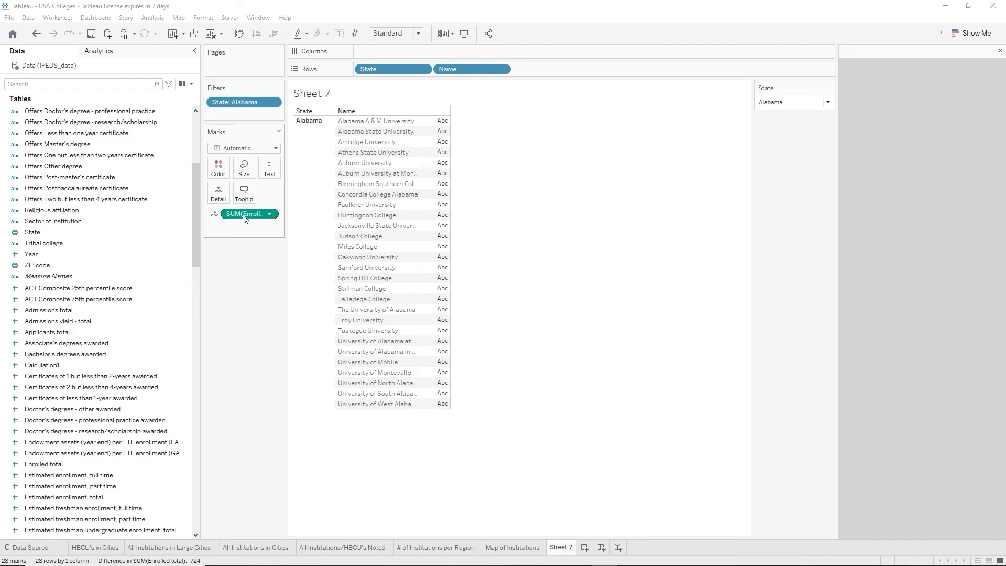
# Move the Enrolled total difference calculation to the columns and filter out the null value
pyautogui.moveTo(244, 218); pyautogui.dragTo(386, 51)
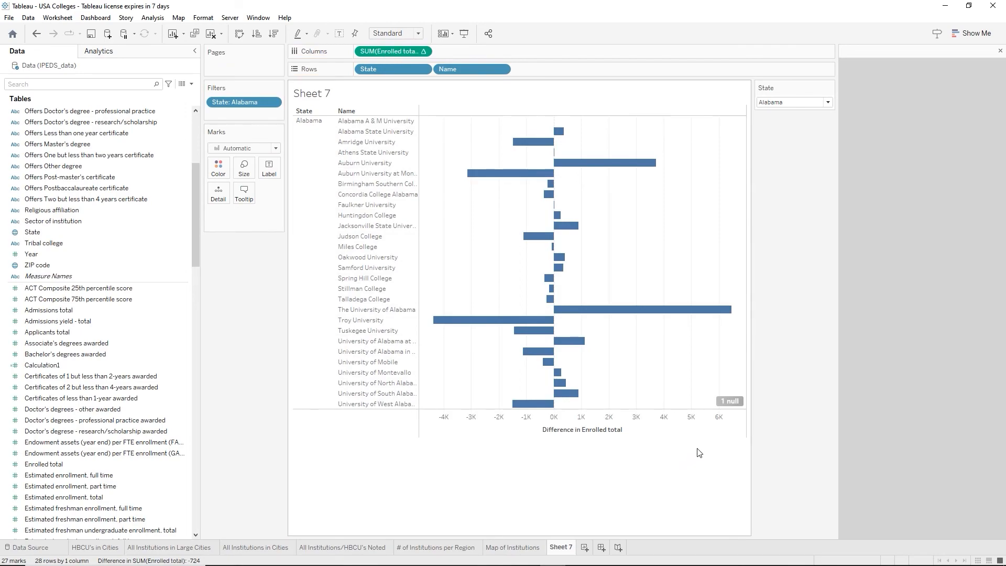
pyautogui.click(726, 403)
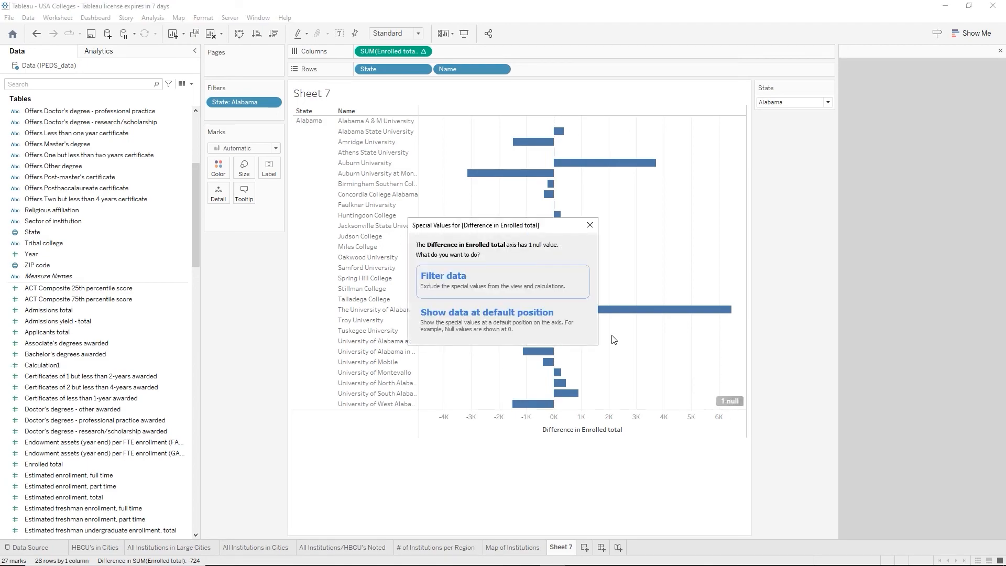
pyautogui.click(488, 276)
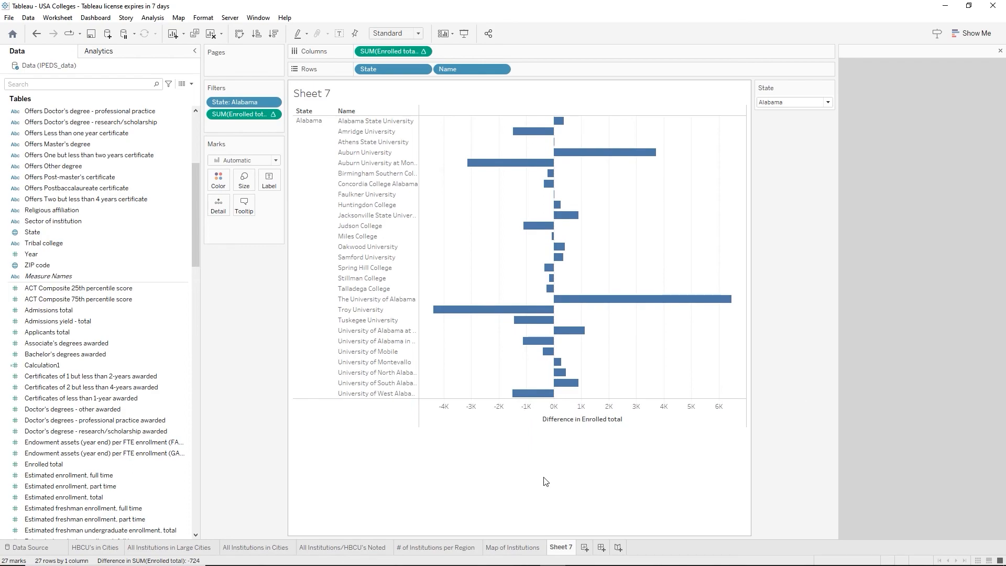
# Examine the enrollment differences on individual institutions' bars and the options available for the table calculation in the columns
pyautogui.moveTo(559, 123)
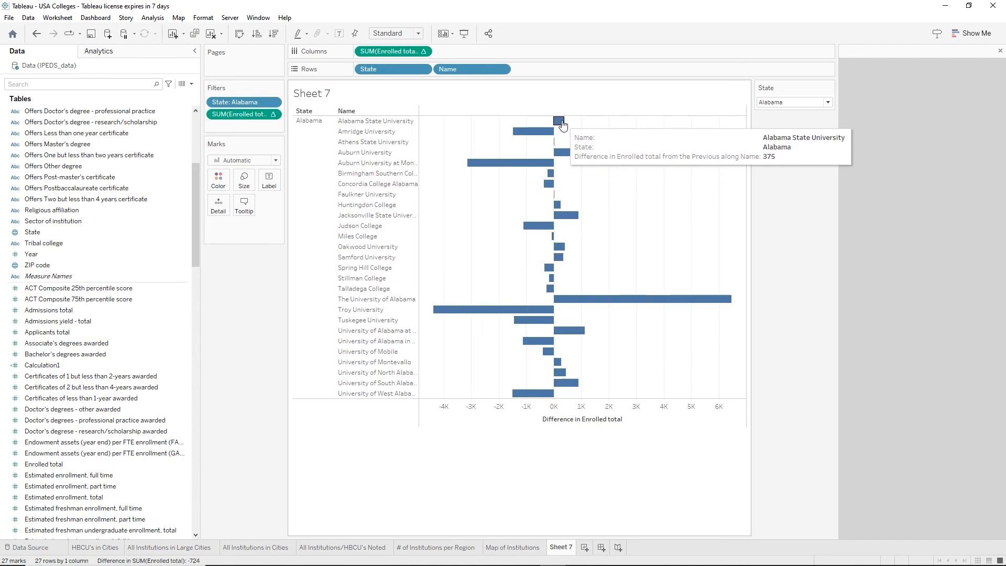
pyautogui.moveTo(533, 138)
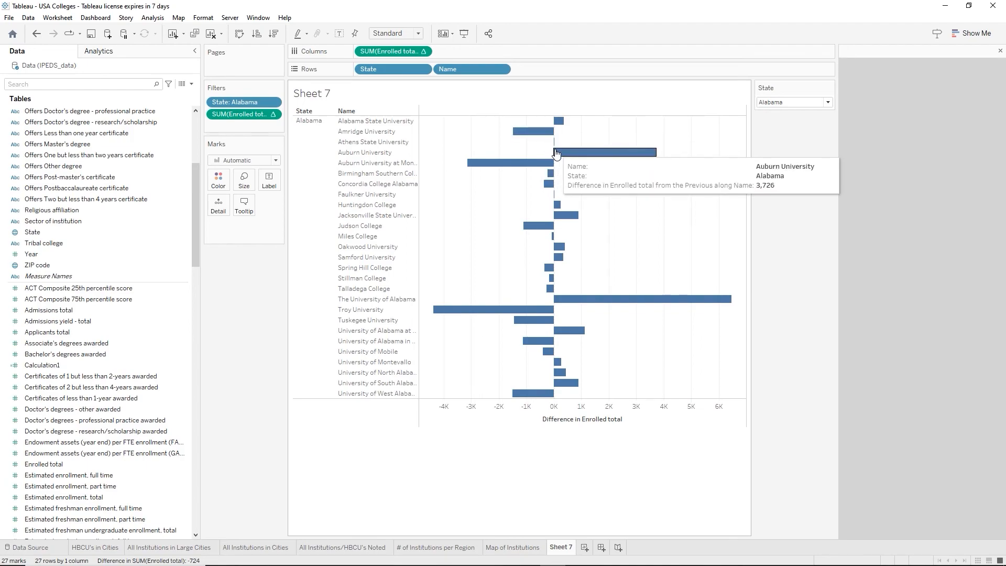
pyautogui.moveTo(535, 164)
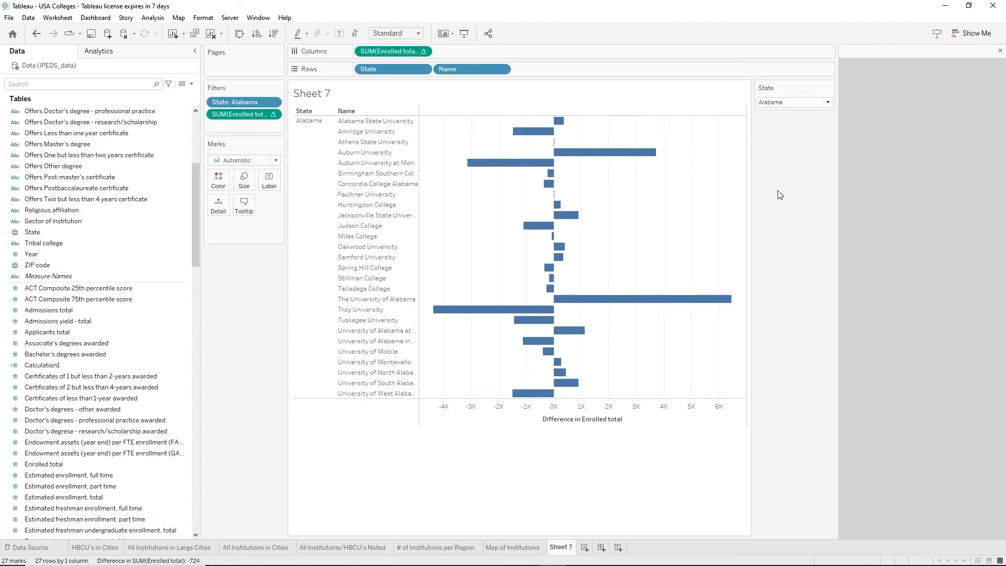
pyautogui.rightClick(383, 51)
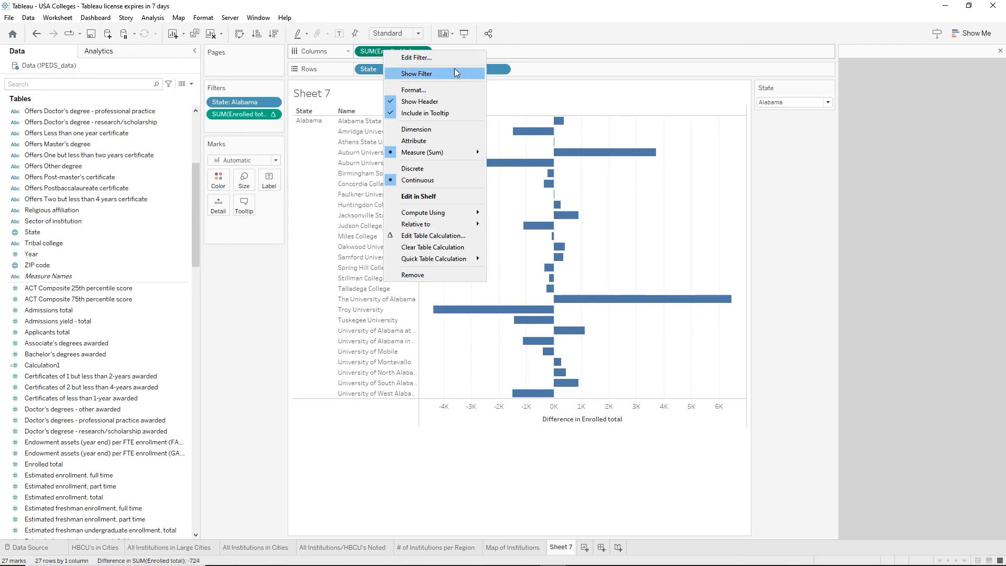
pyautogui.click(583, 39)
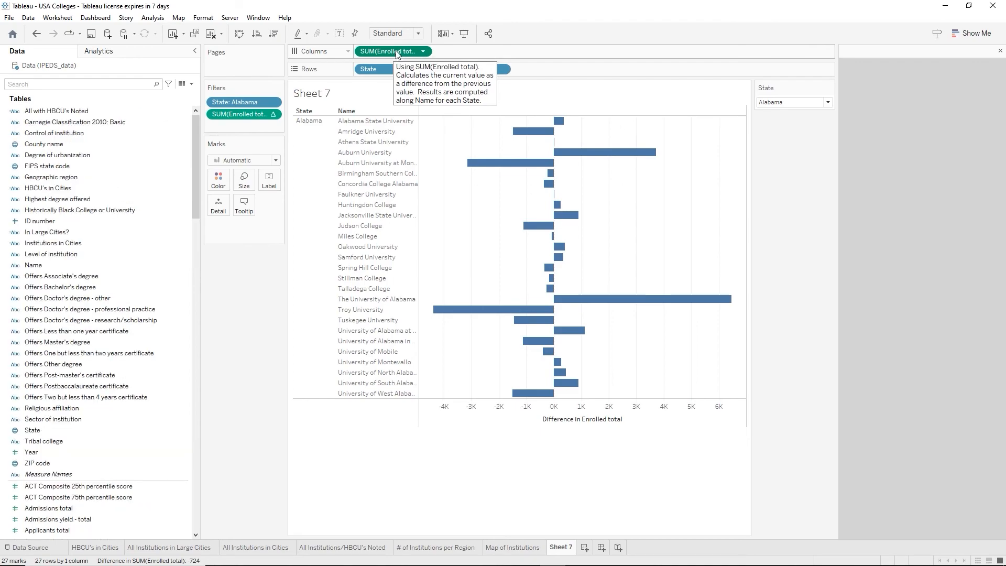
# Save the Enrolled total table calculation as a calculated field among the data source's fields, keeping its default name
pyautogui.moveTo(395, 51); pyautogui.dragTo(59, 168)
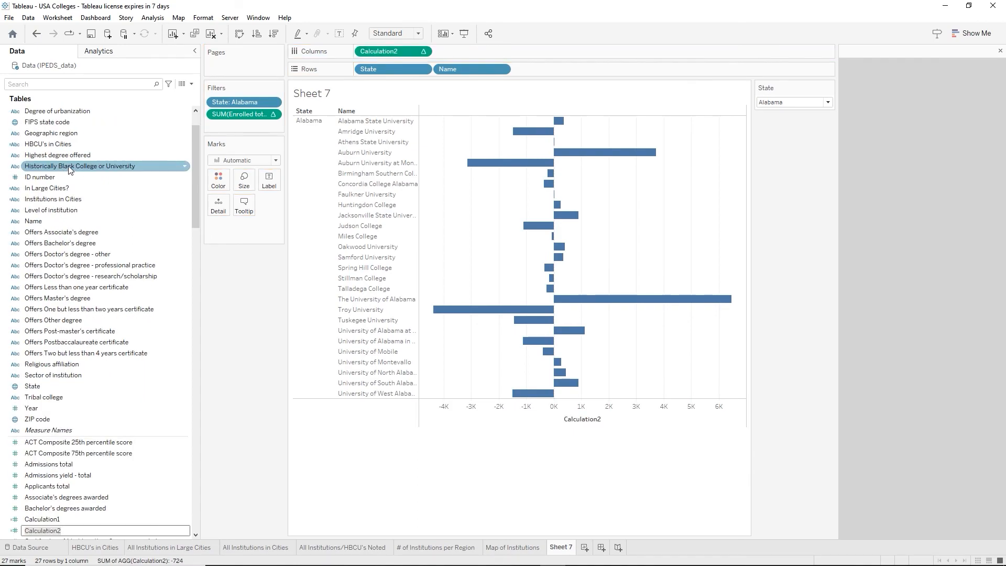
pyautogui.press('Return')
pyautogui.scroll(-5, 96, 199)
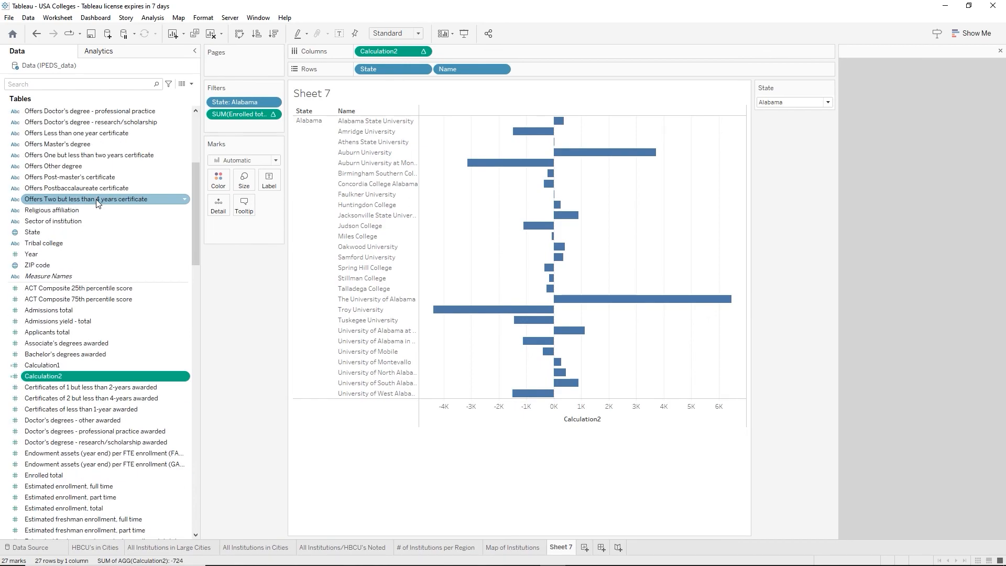
# Delete the Calculation1 field from the data source and rename Calculation2 as Difference From Previous
pyautogui.scroll(-3, 97, 203)
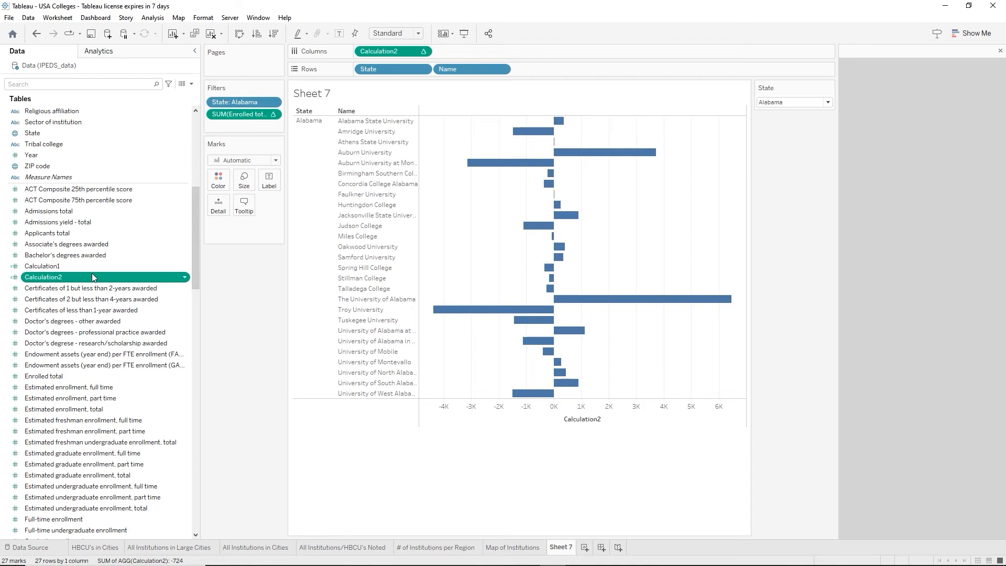
pyautogui.press('Delete')
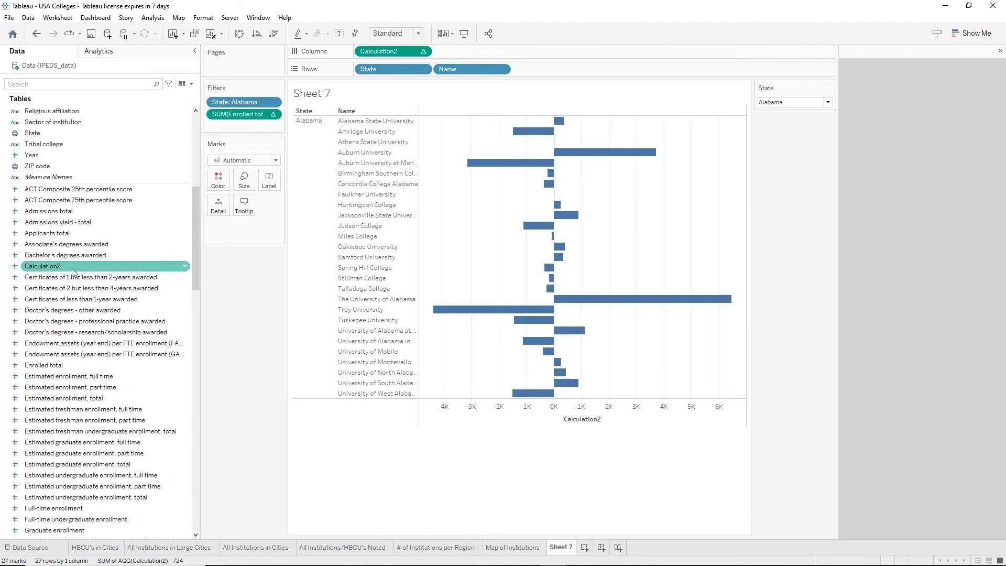
pyautogui.rightClick(73, 273)
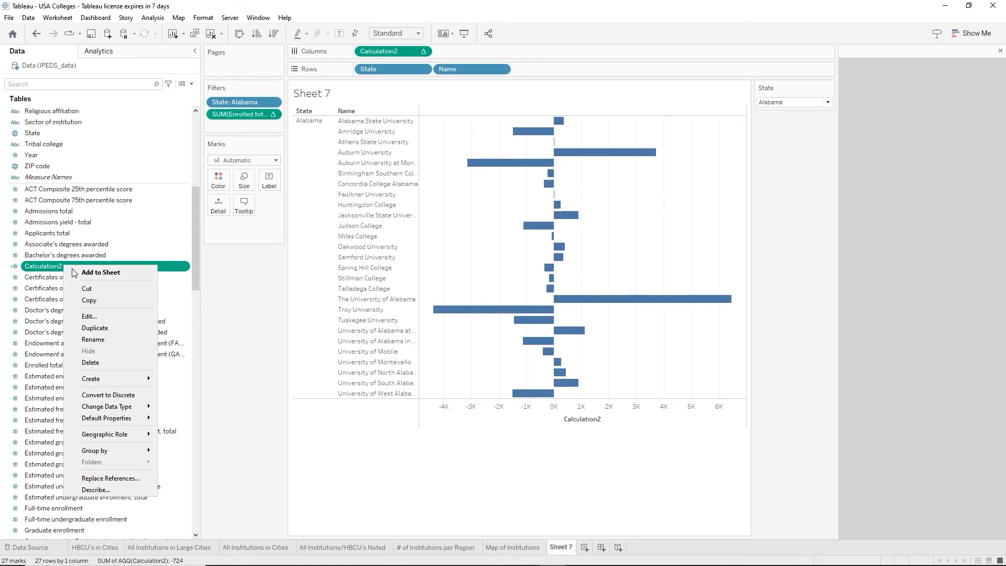
pyautogui.click(85, 340)
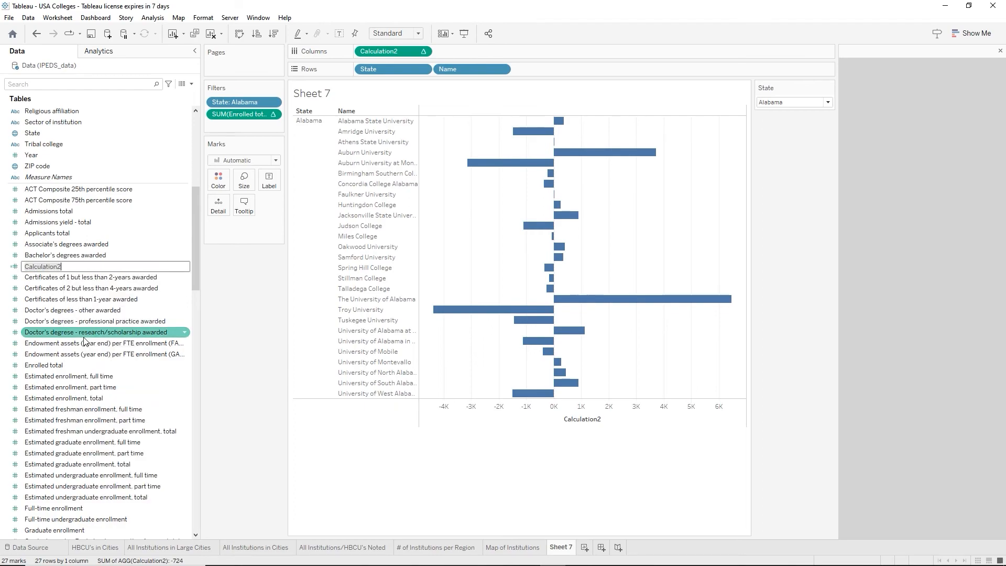
pyautogui.write('Difference From Previous')
pyautogui.press('Return')
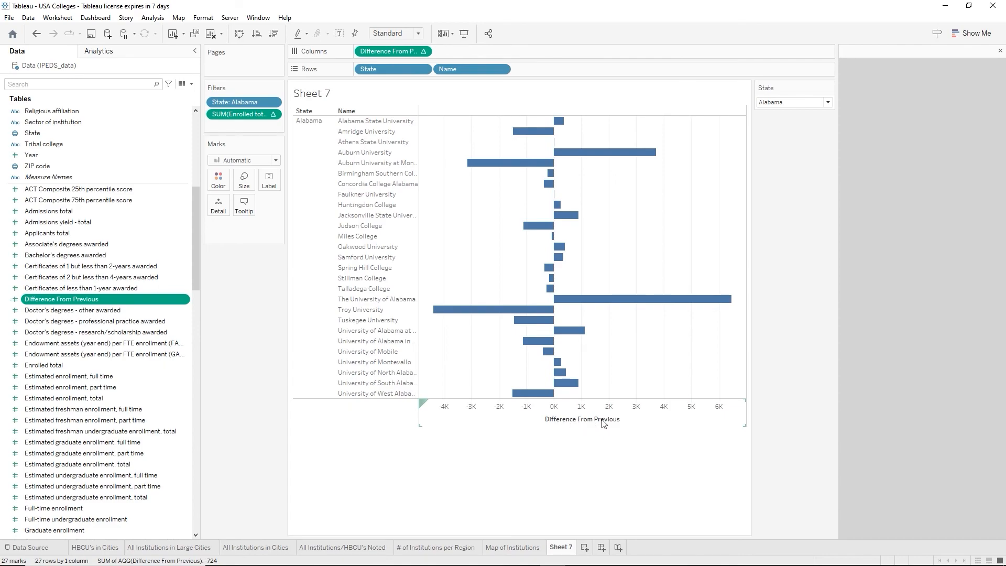
pyautogui.rightClick(568, 420)
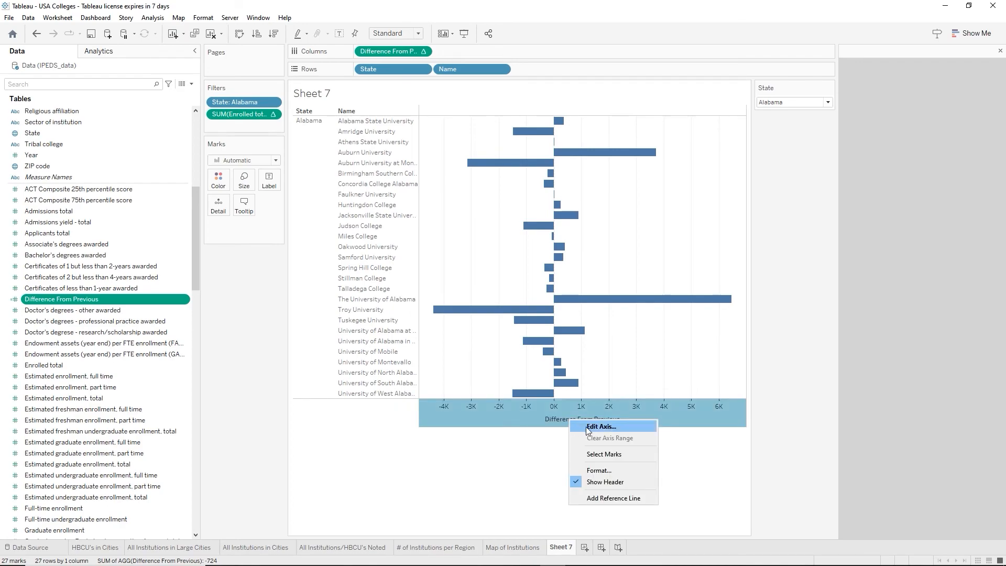
pyautogui.click(591, 427)
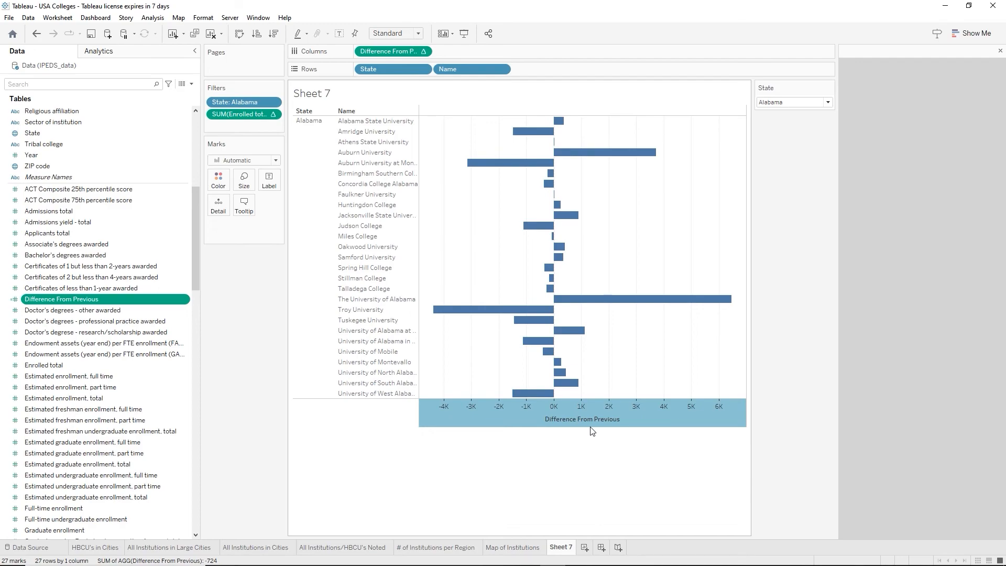
pyautogui.doubleClick(587, 426)
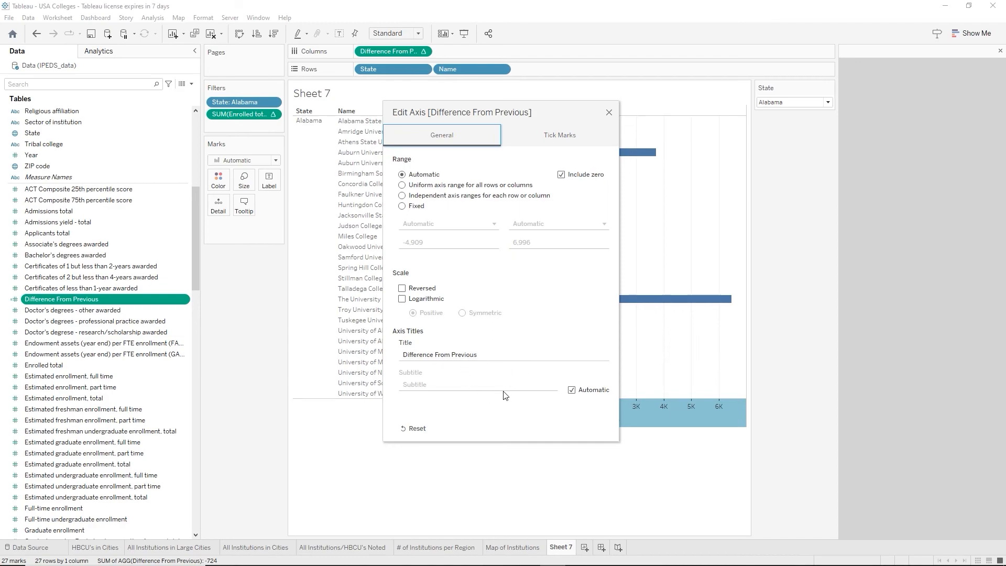
pyautogui.click(609, 113)
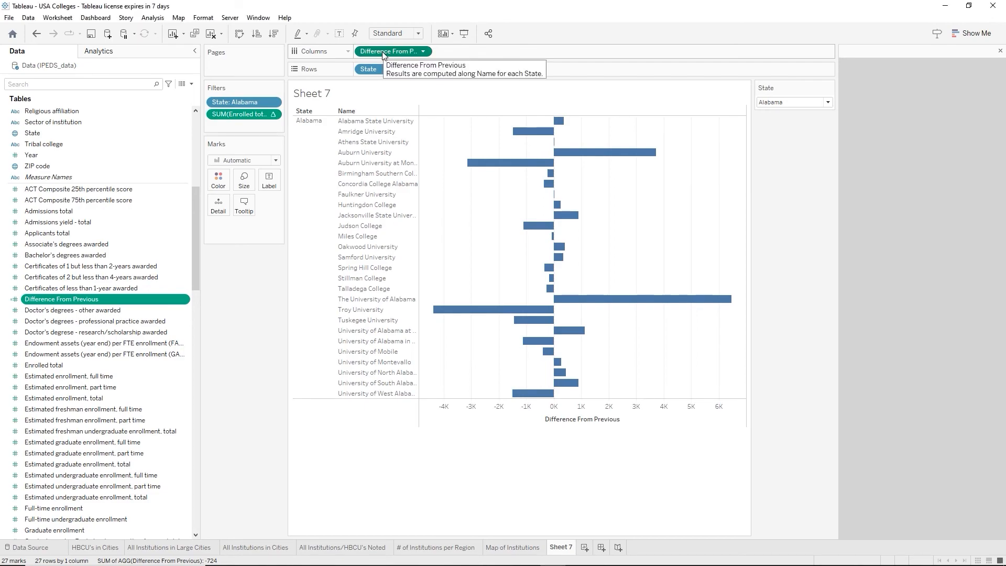
# Replace Difference From Previous and its filter with Enrolled total in the columns, filtering out the null values
pyautogui.press('Delete')
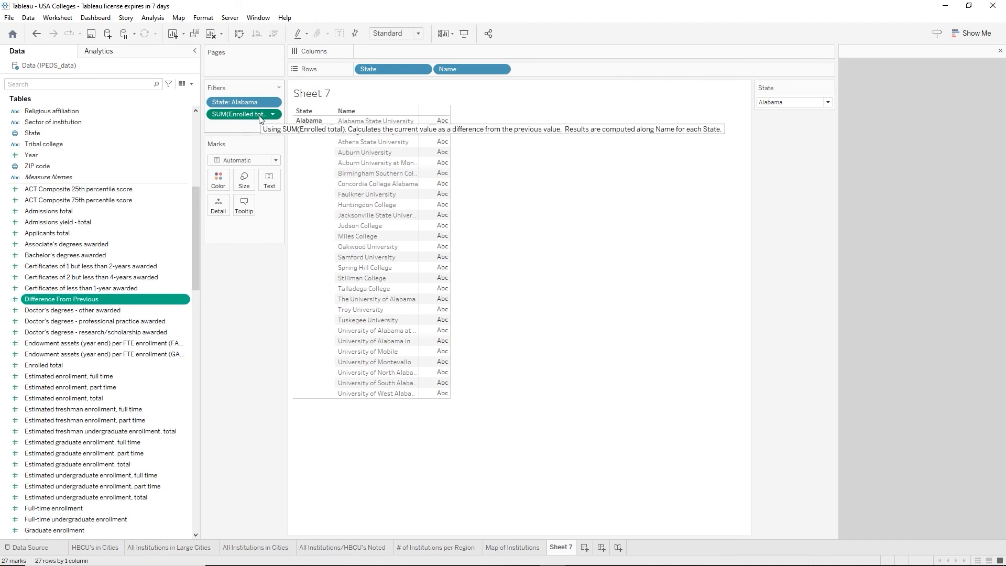
pyautogui.press('Delete')
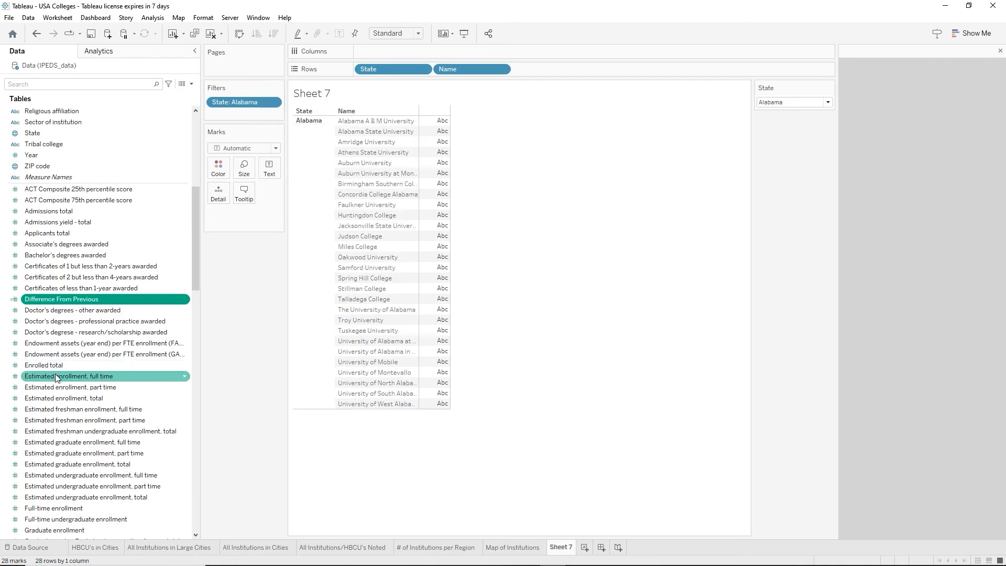
pyautogui.scroll(-5, 62, 376)
pyautogui.scroll(9, 62, 376)
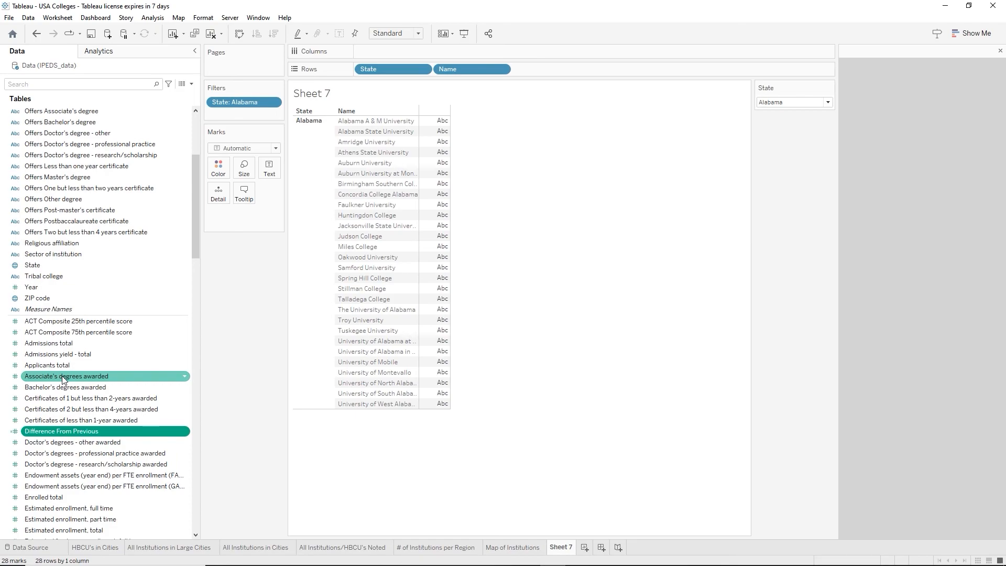
pyautogui.moveTo(84, 497)
pyautogui.mouseDown()
pyautogui.moveTo(406, 43)
pyautogui.moveTo(390, 49)
pyautogui.mouseUp()
pyautogui.click(726, 401)
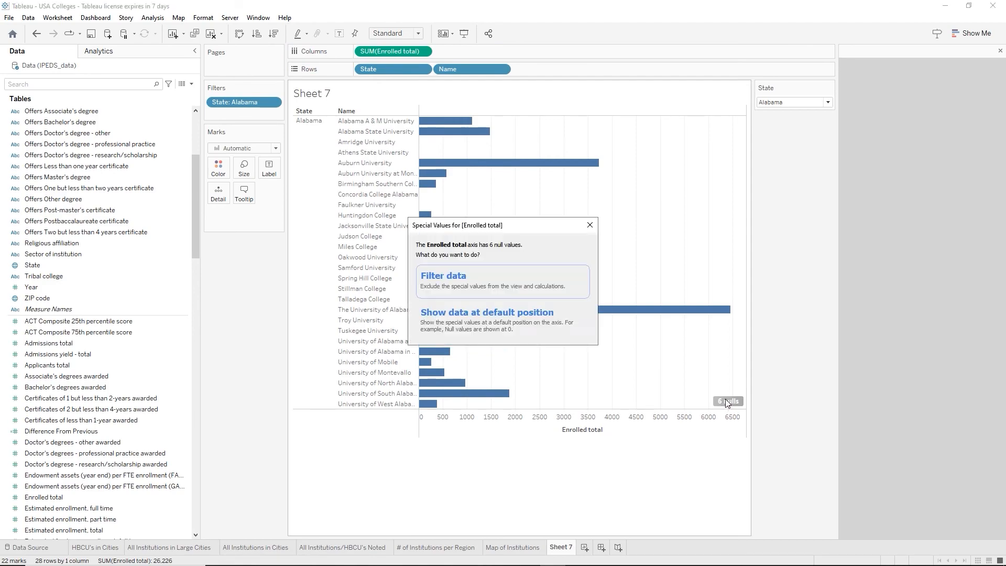
pyautogui.click(481, 289)
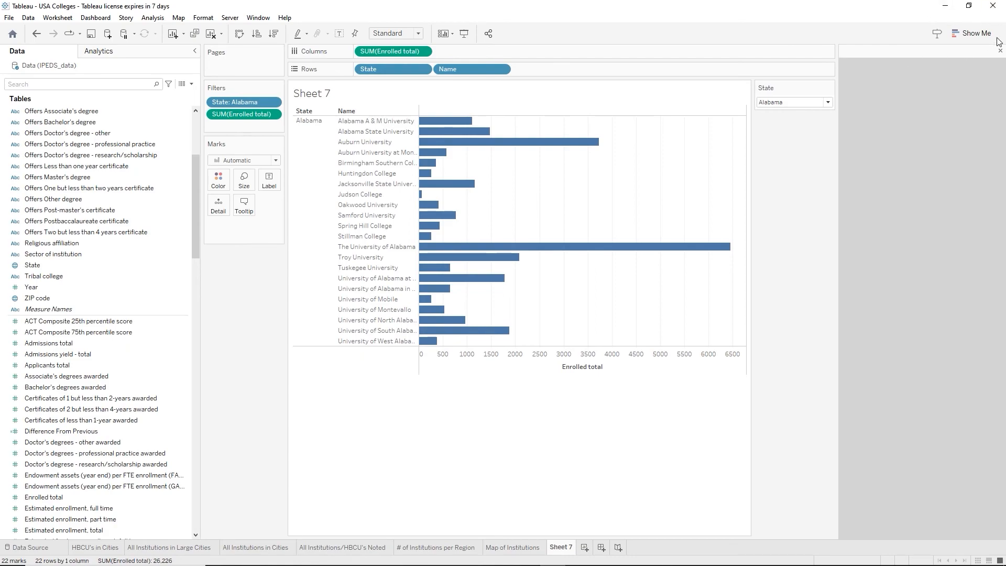
# Add Highest degree offered and Sector of institution as detail on the marks of the enrollment bars
pyautogui.moveTo(488, 149)
pyautogui.scroll(5, 153, 254)
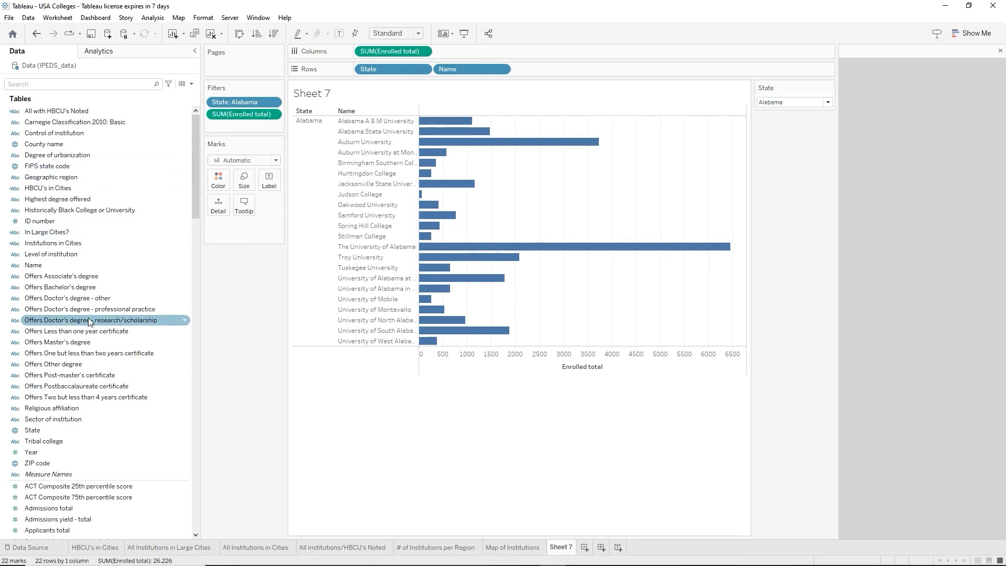
pyautogui.click(58, 201)
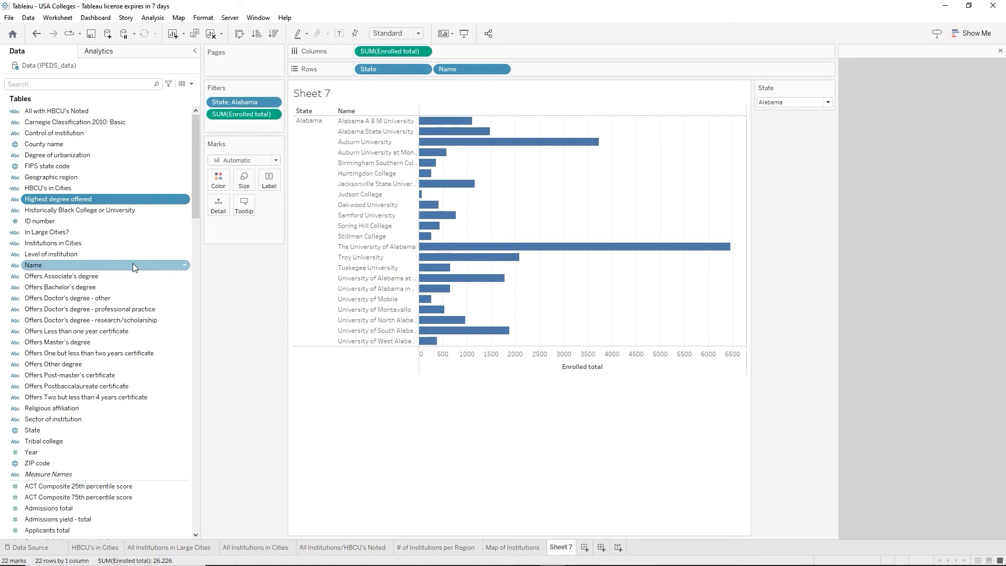
pyautogui.keyDown('ctrl'); pyautogui.click(73, 417); pyautogui.keyUp('ctrl')
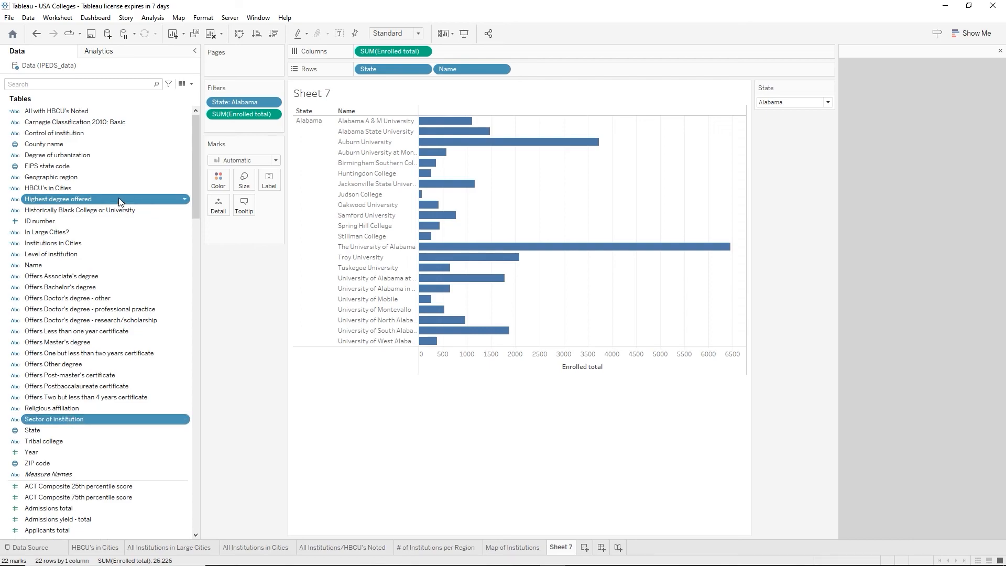
pyautogui.moveTo(123, 201); pyautogui.dragTo(216, 204)
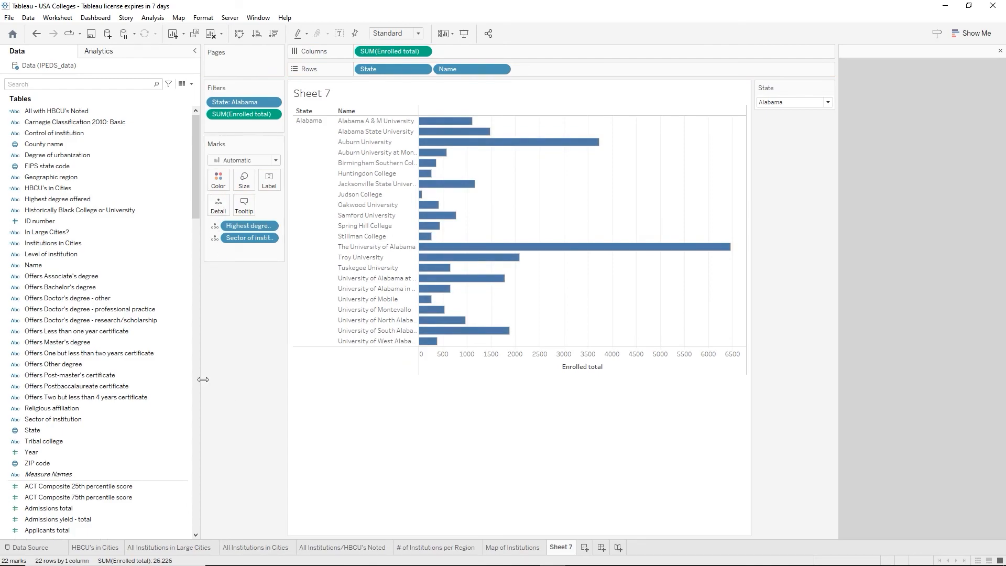
pyautogui.moveTo(451, 124)
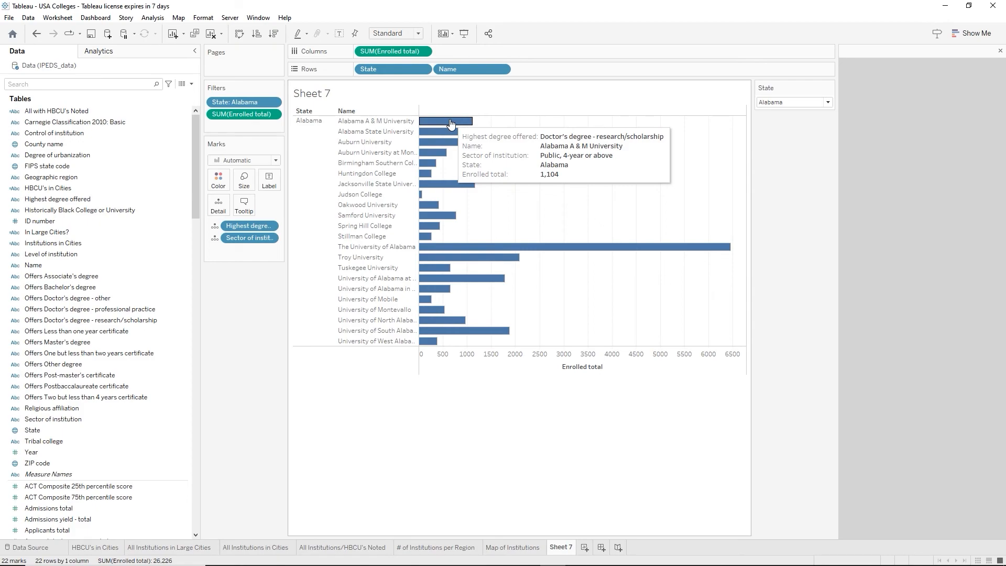
# Edit the bars' tooltip so that the Name line comes first, above Highest degree offered
pyautogui.click(243, 206)
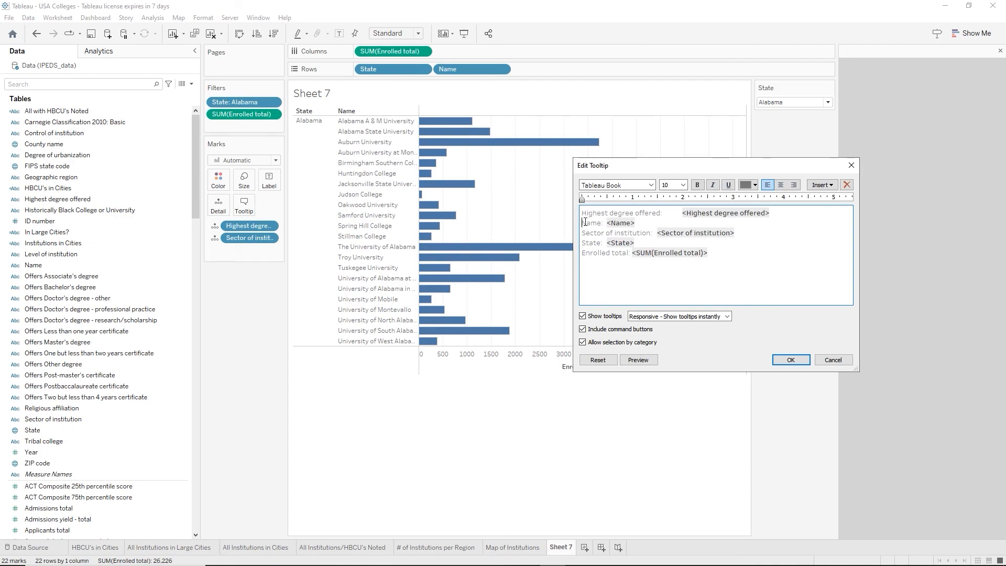
pyautogui.moveTo(585, 222); pyautogui.dragTo(659, 224)
pyautogui.hotkey('ctrl', 'c')
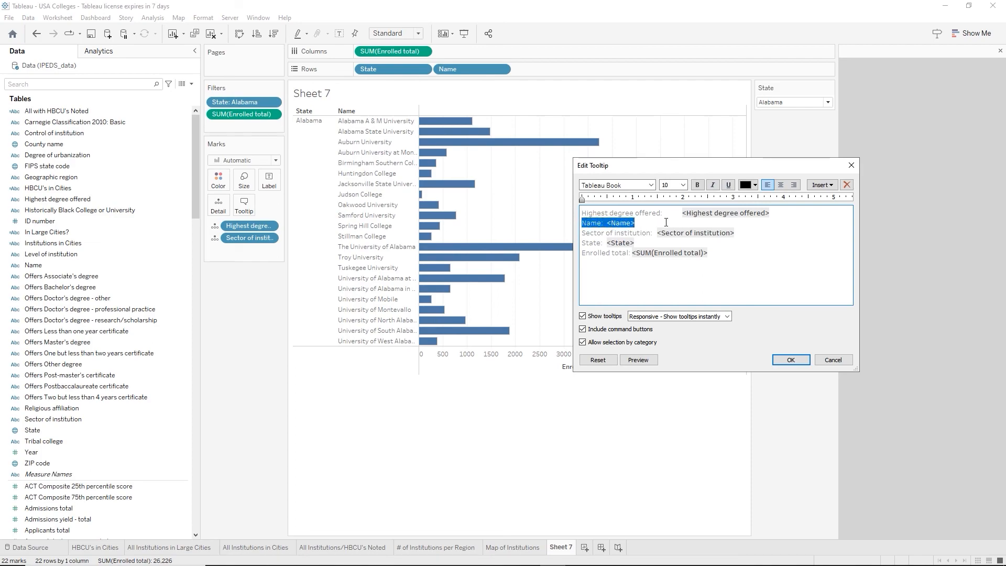
pyautogui.press('Delete')
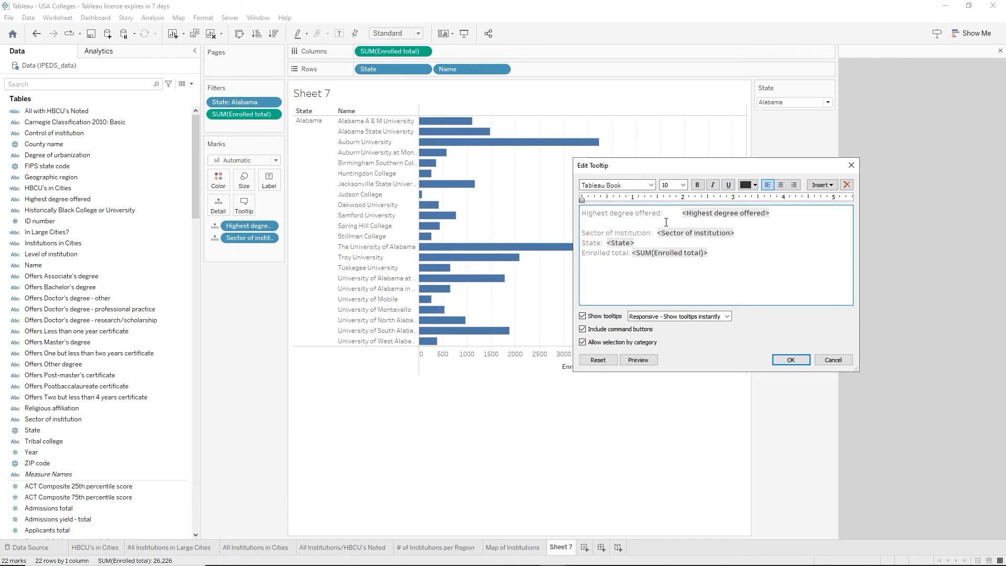
pyautogui.click(583, 213)
pyautogui.press('Return')
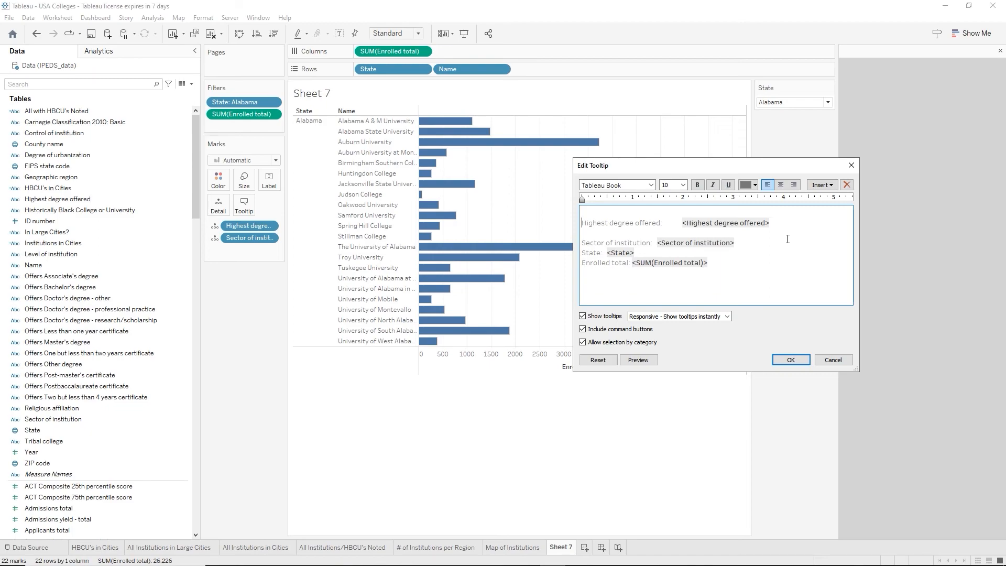
pyautogui.press('Up')
pyautogui.hotkey('ctrl', 'v')
# Format the tooltip's Name line in bold orange text at size 11
pyautogui.moveTo(582, 213); pyautogui.dragTo(664, 213)
pyautogui.click(683, 185)
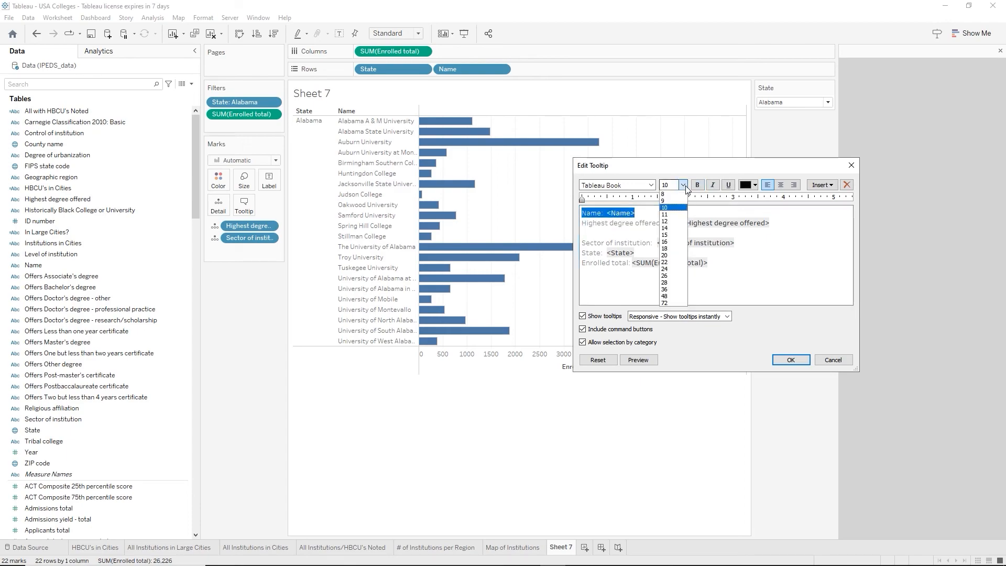
pyautogui.click(670, 215)
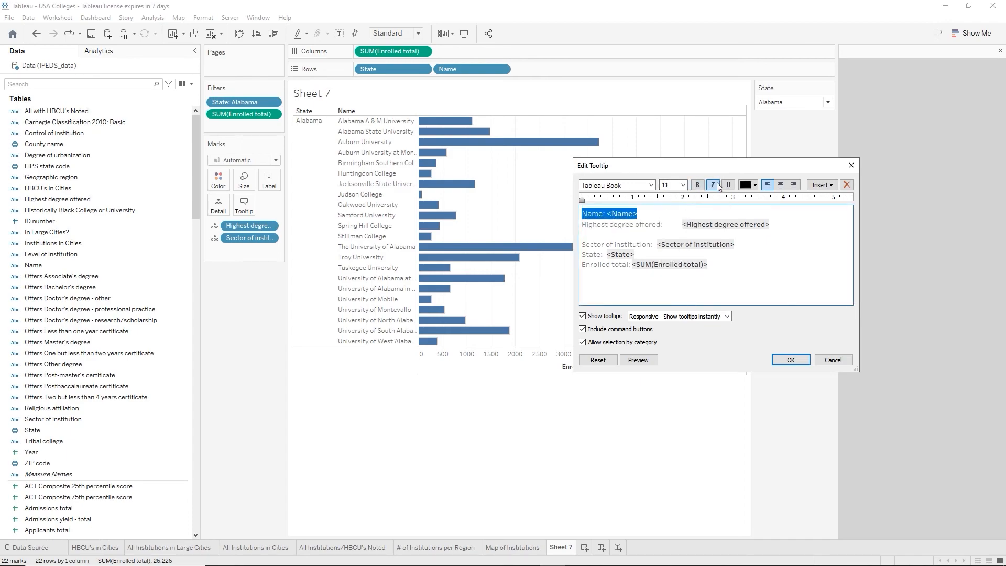
pyautogui.click(698, 185)
pyautogui.click(756, 185)
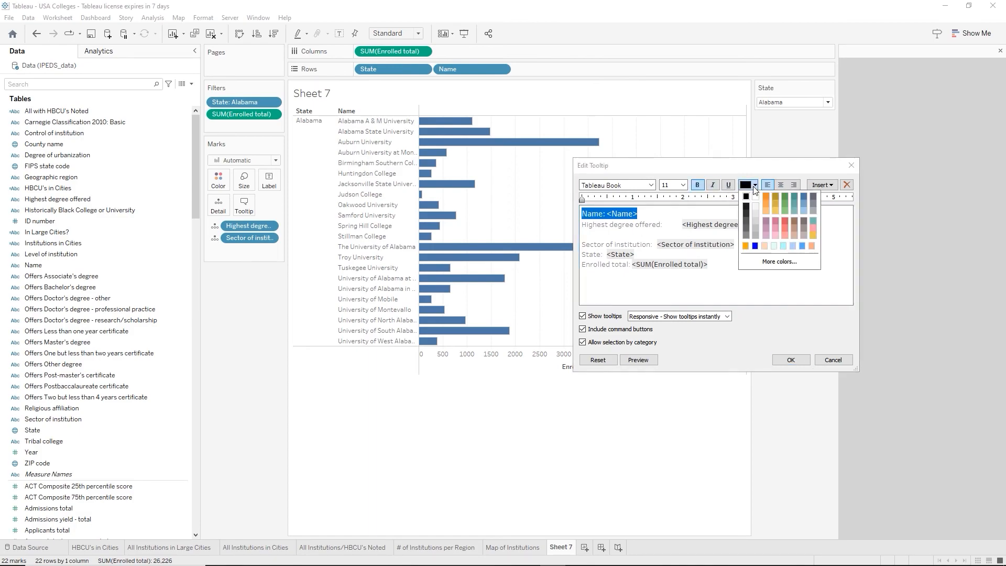
pyautogui.click(768, 196)
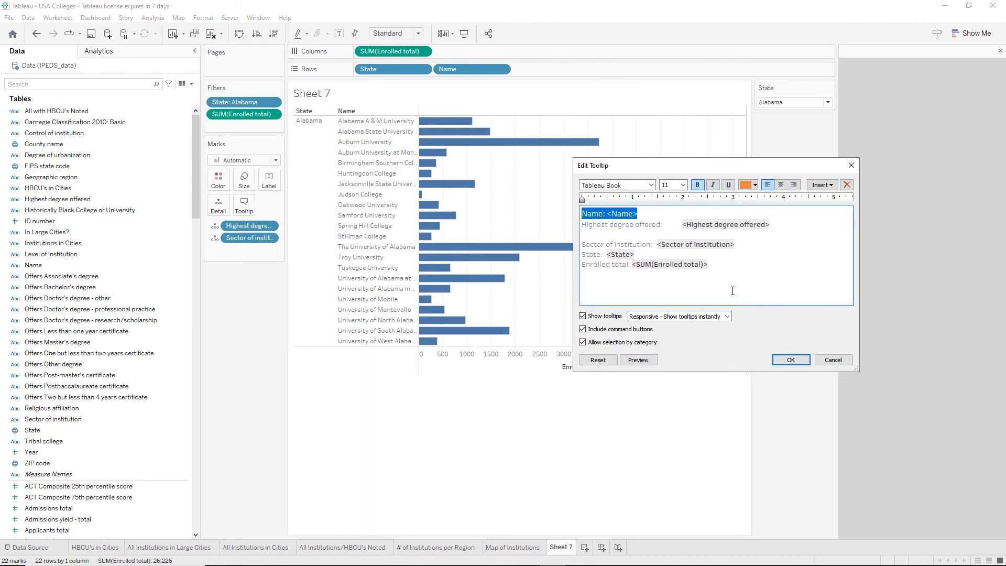
# Move the tooltip's State line directly below Name, remove the blank lines and apply the tooltip changes
pyautogui.tripleClick(646, 254)
pyautogui.hotkey('ctrl', 'c')
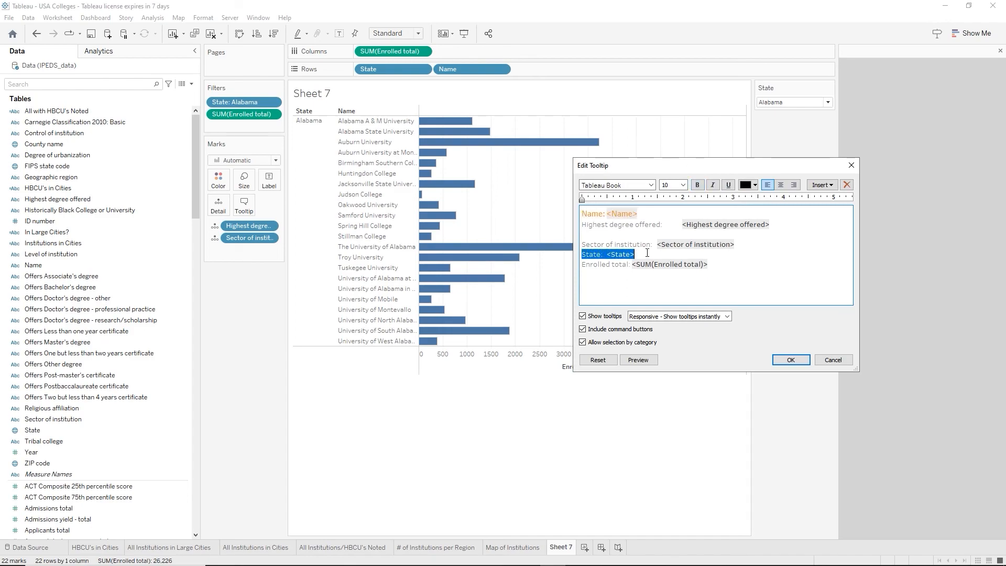
pyautogui.press('Delete')
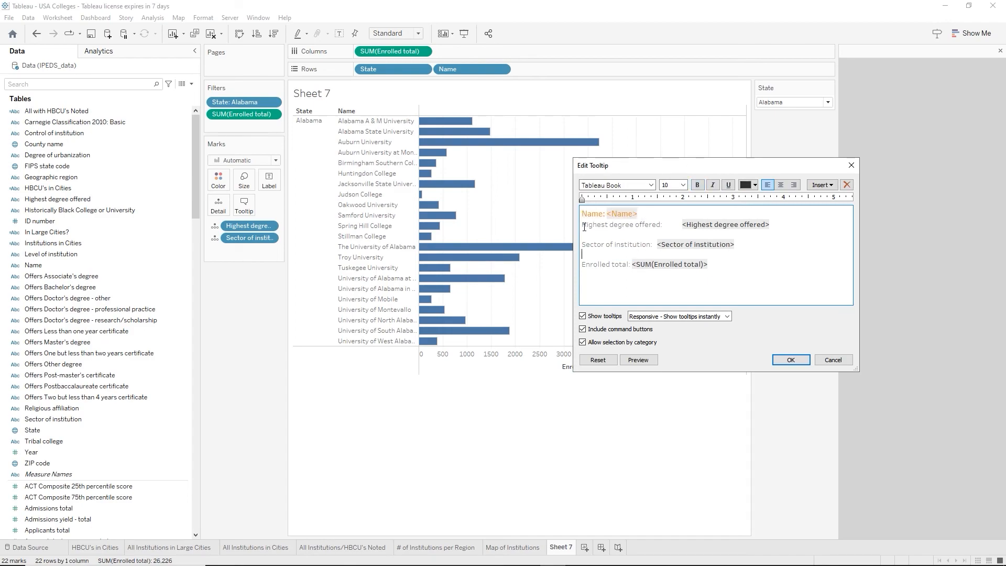
pyautogui.click(582, 224)
pyautogui.press('Return')
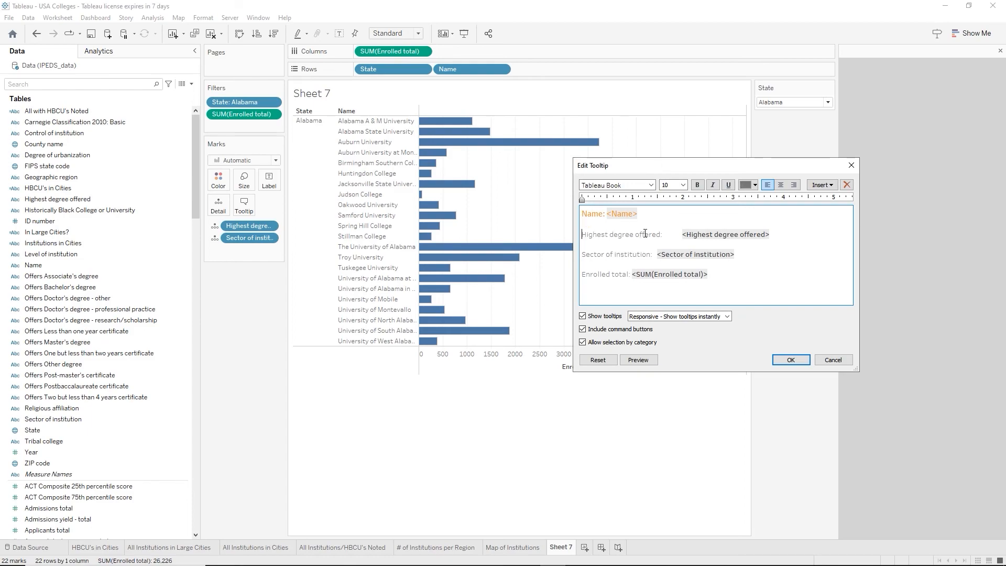
pyautogui.hotkey('ctrl', 'v')
pyautogui.click(588, 243)
pyautogui.press('BackSpace')
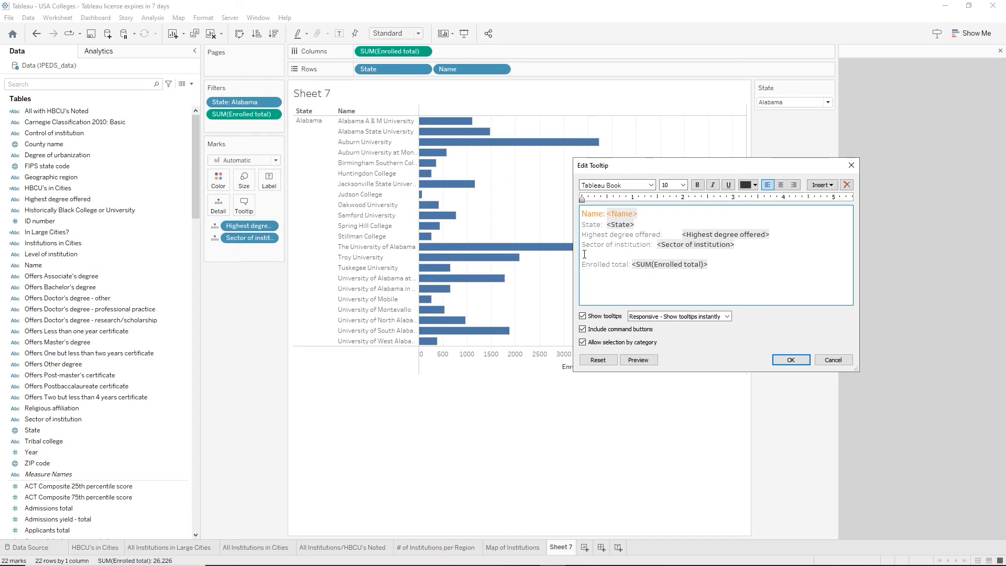
pyautogui.press('BackSpace')
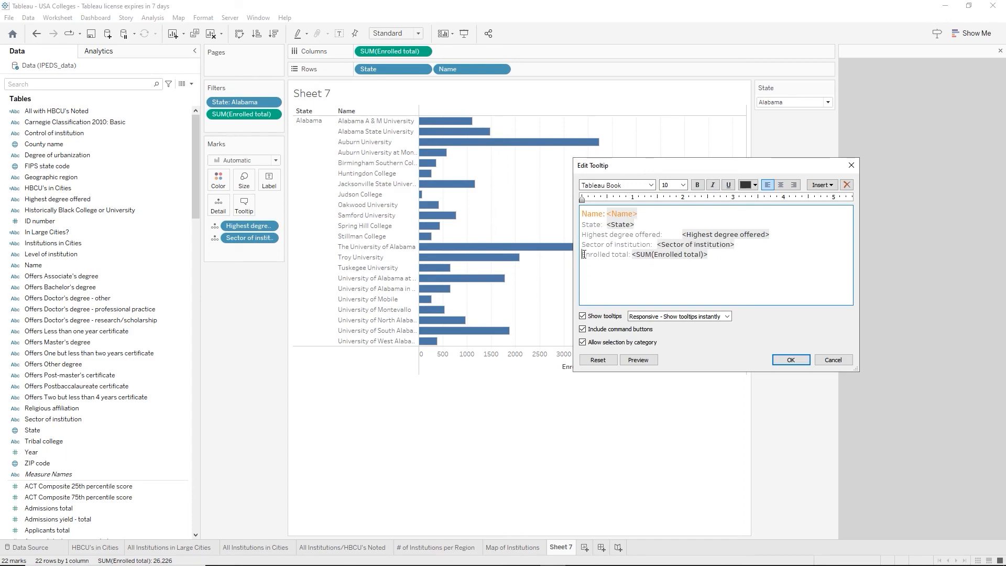
pyautogui.click(791, 362)
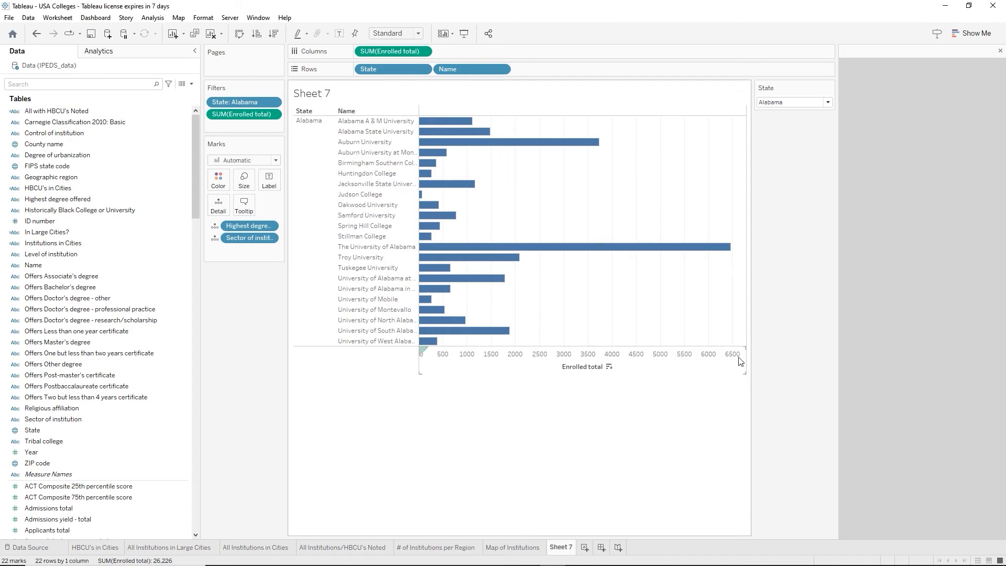
pyautogui.moveTo(476, 249)
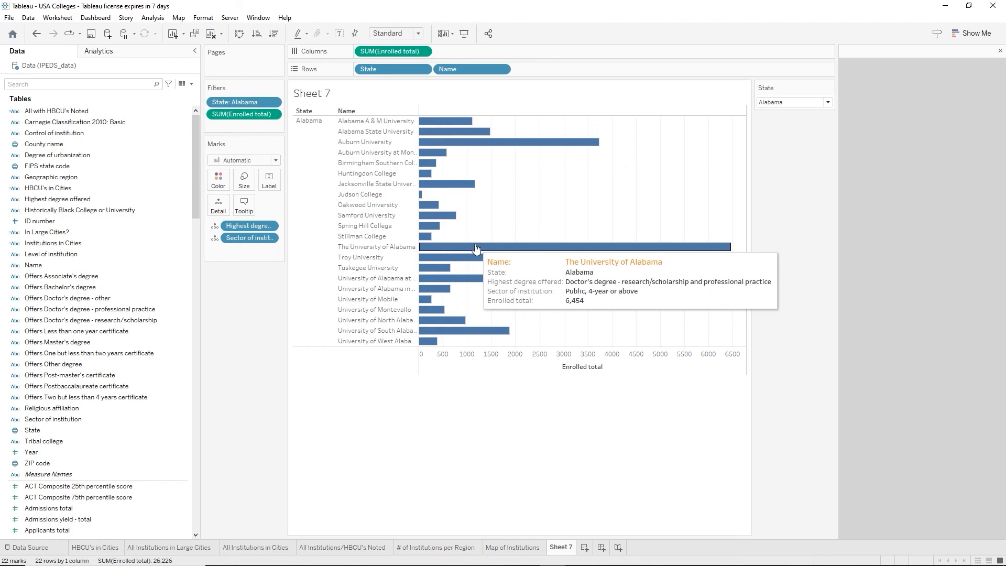
# Fit the enrollment bar chart to the entire view and color its bars orange
pyautogui.click(417, 33)
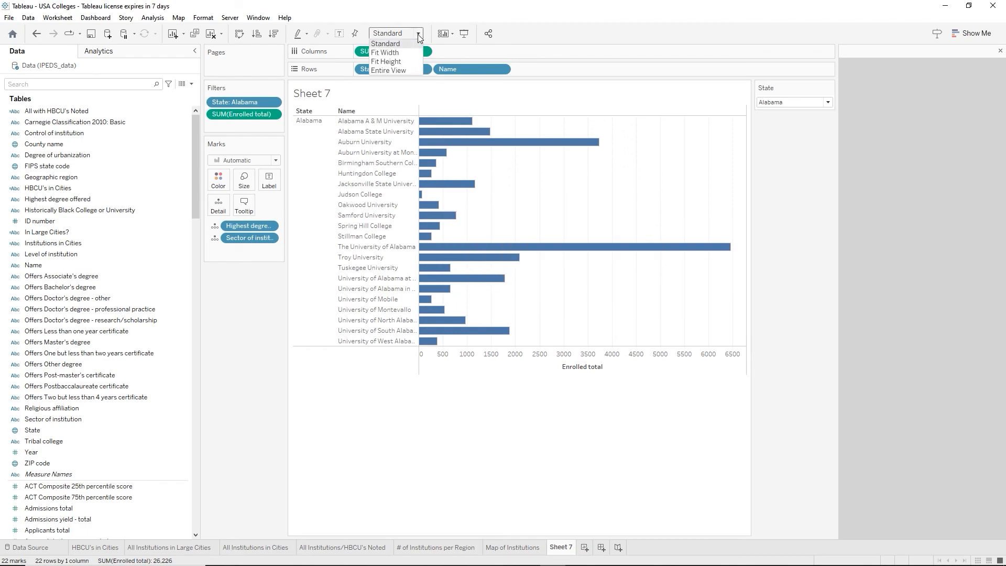
pyautogui.click(400, 70)
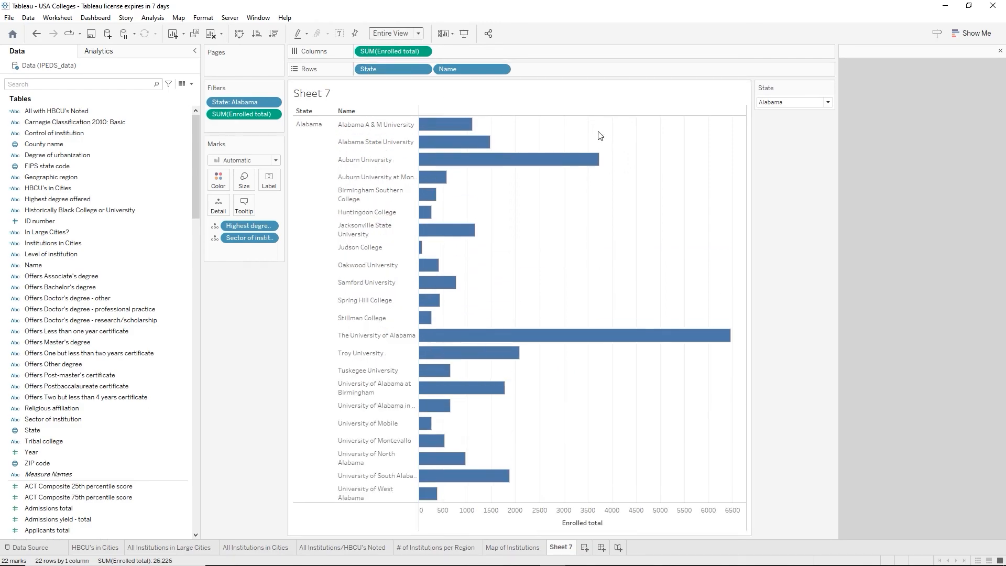
pyautogui.click(218, 179)
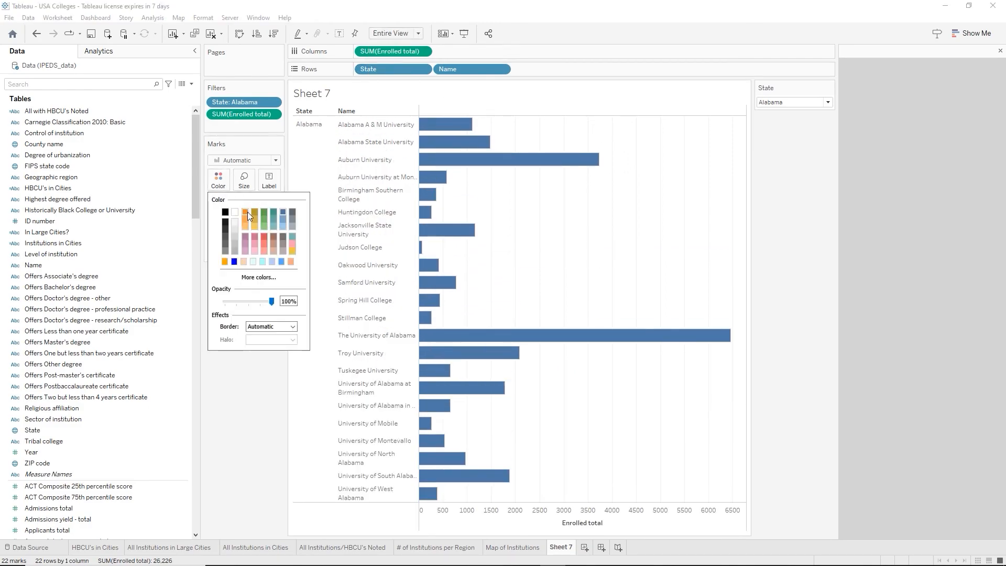
pyautogui.click(246, 212)
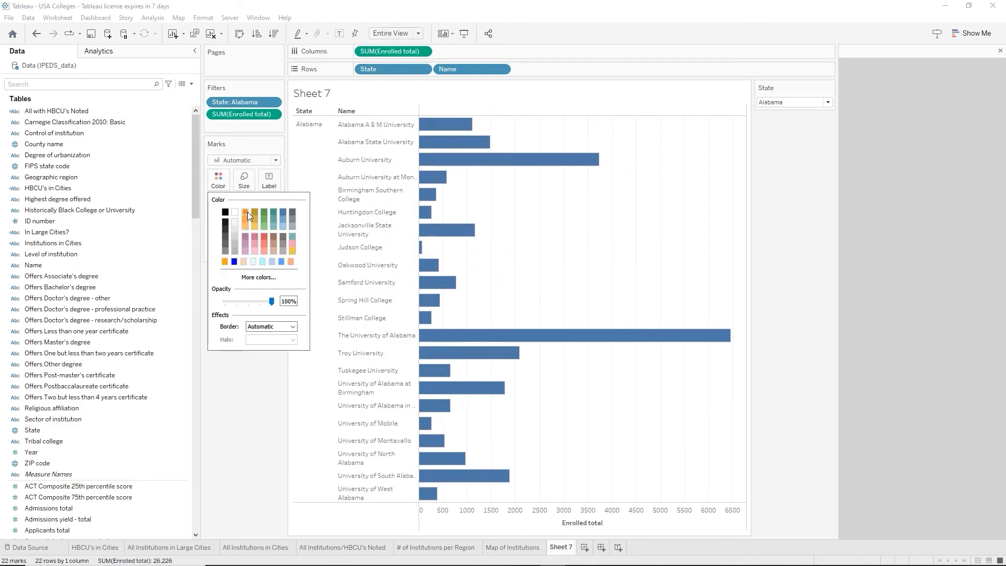
pyautogui.click(812, 274)
# Try the chart's State filter with California and leave it set to Kansas
pyautogui.click(828, 102)
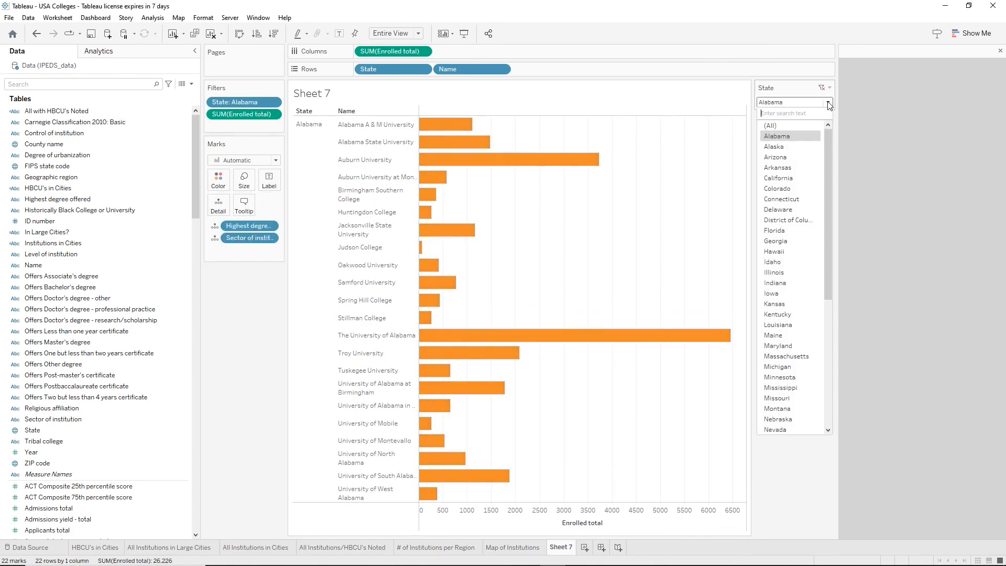
pyautogui.click(786, 180)
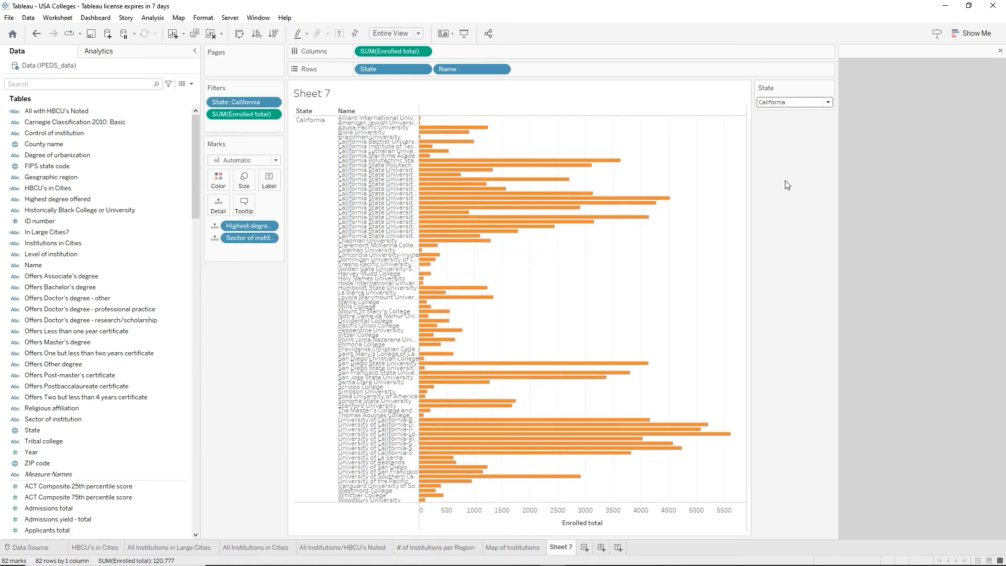
pyautogui.click(828, 102)
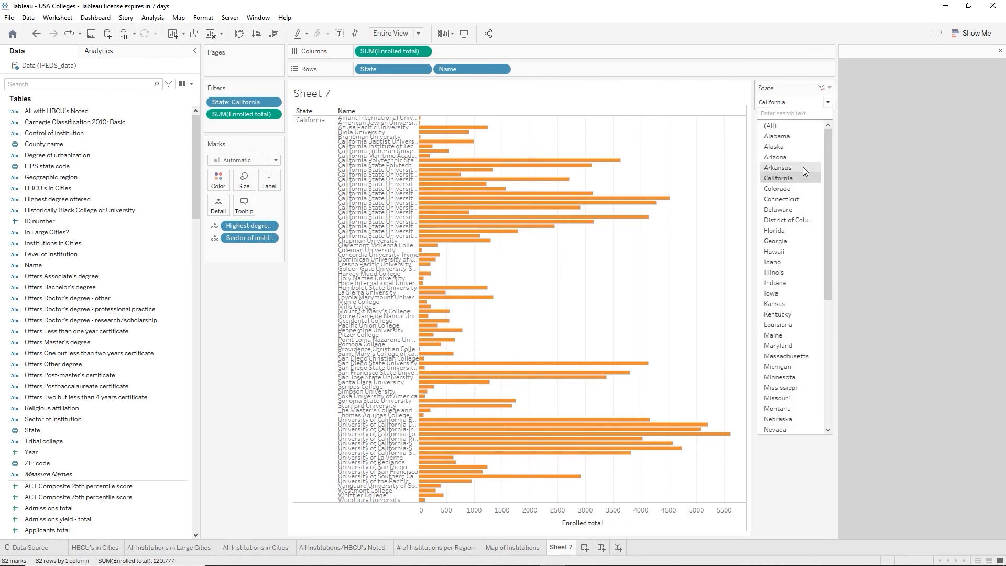
pyautogui.click(778, 305)
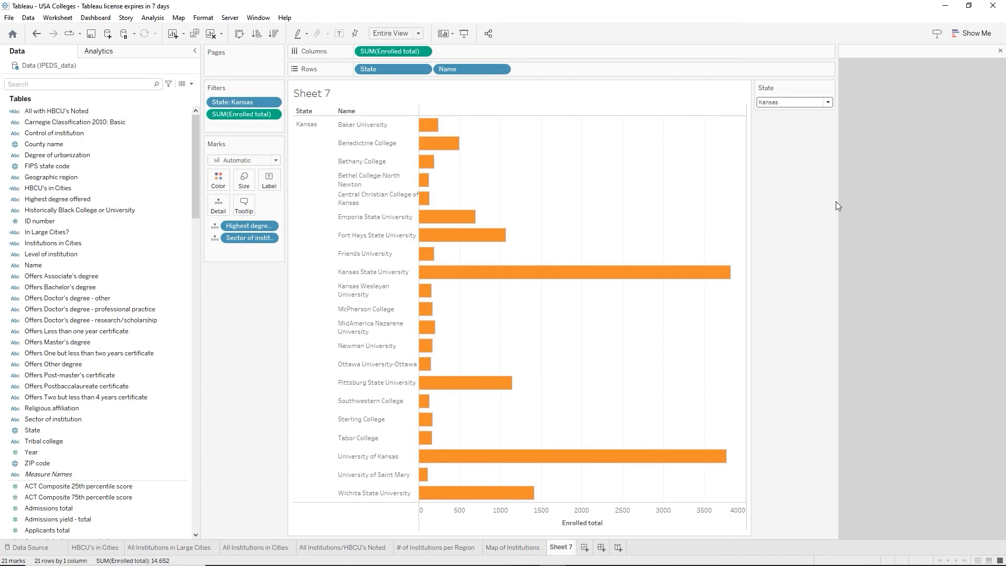
pyautogui.click(830, 103)
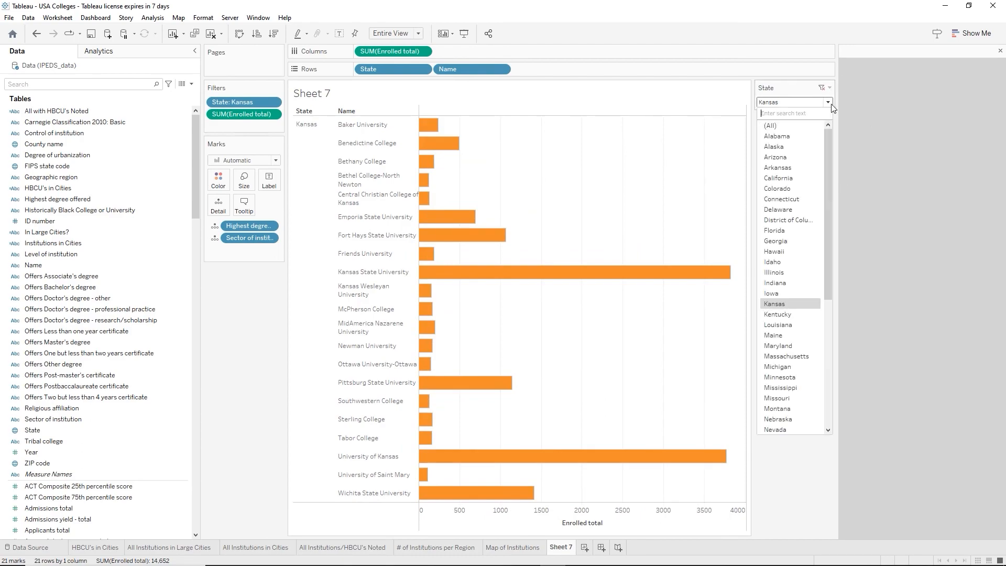
pyautogui.click(848, 170)
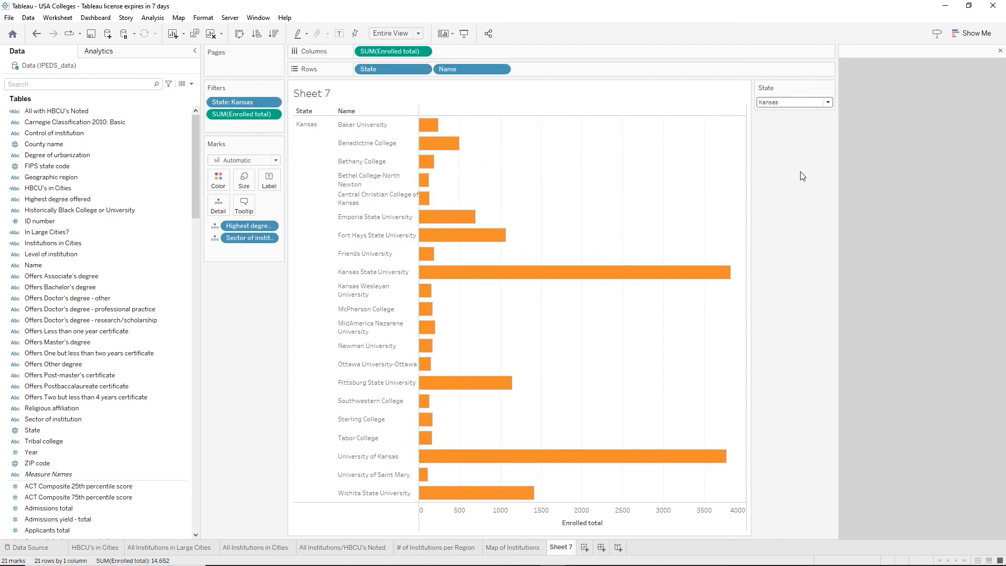
# Rename Sheet 7 as "Institutions by State with Enrollment Values" and save the workbook
pyautogui.doubleClick(562, 548)
pyautogui.write('Institutions ')
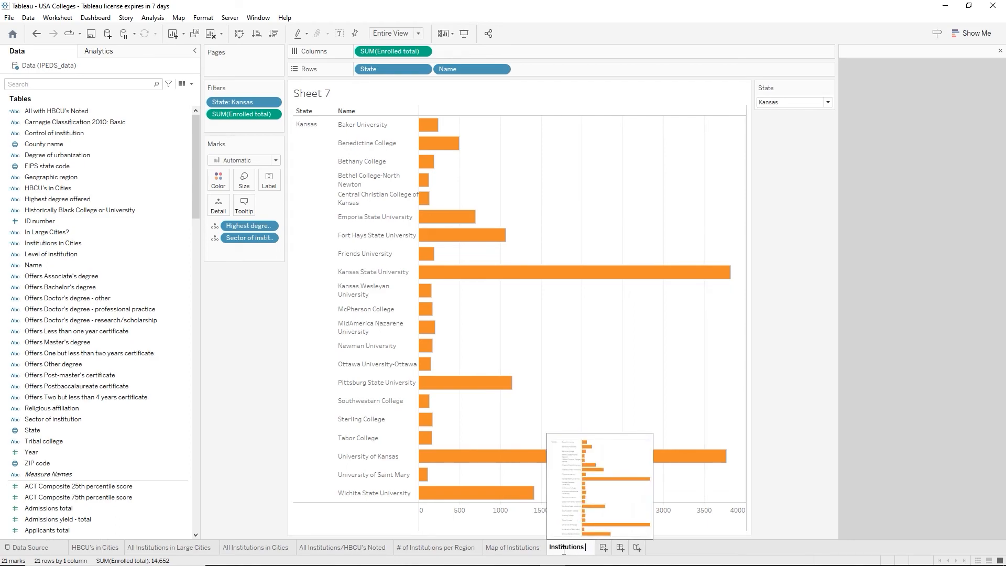
pyautogui.write('by State with')
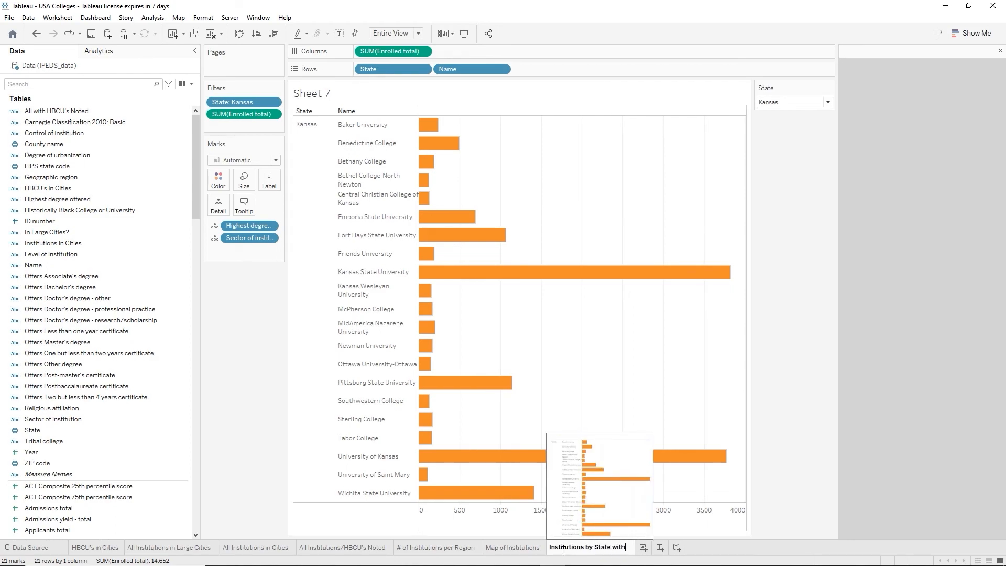
pyautogui.write(' Enrollment')
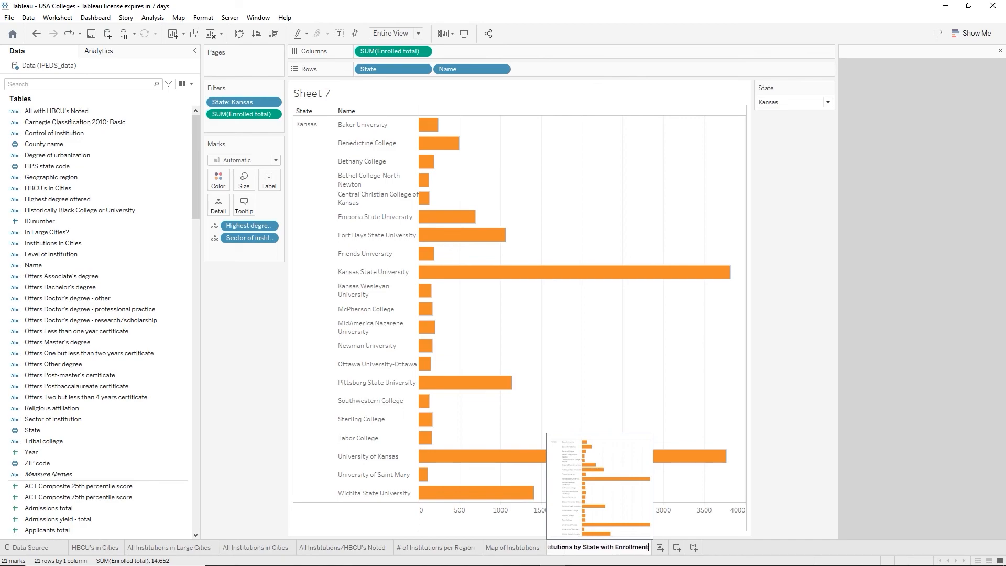
pyautogui.write(' Values')
pyautogui.press('Return')
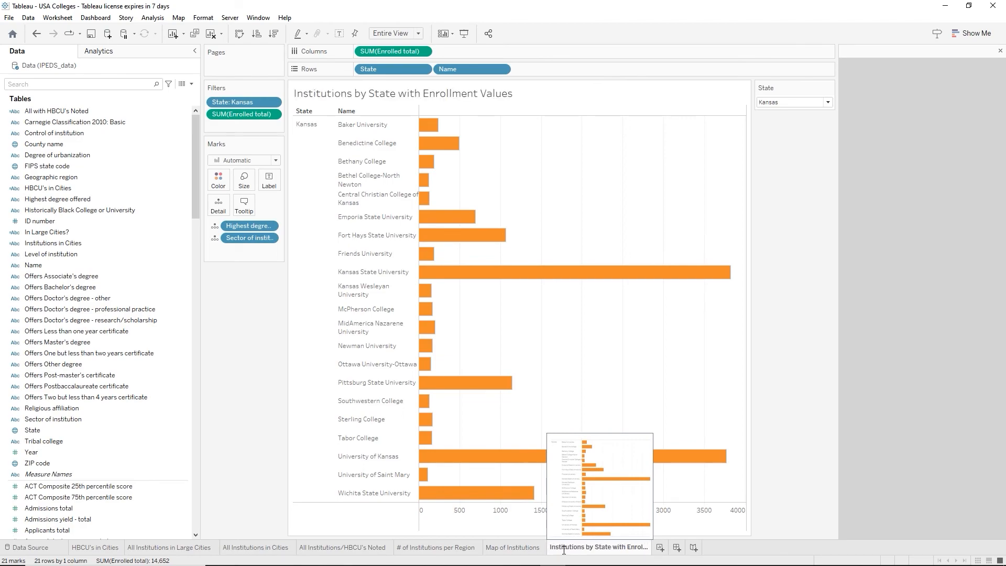
pyautogui.click(95, 36)
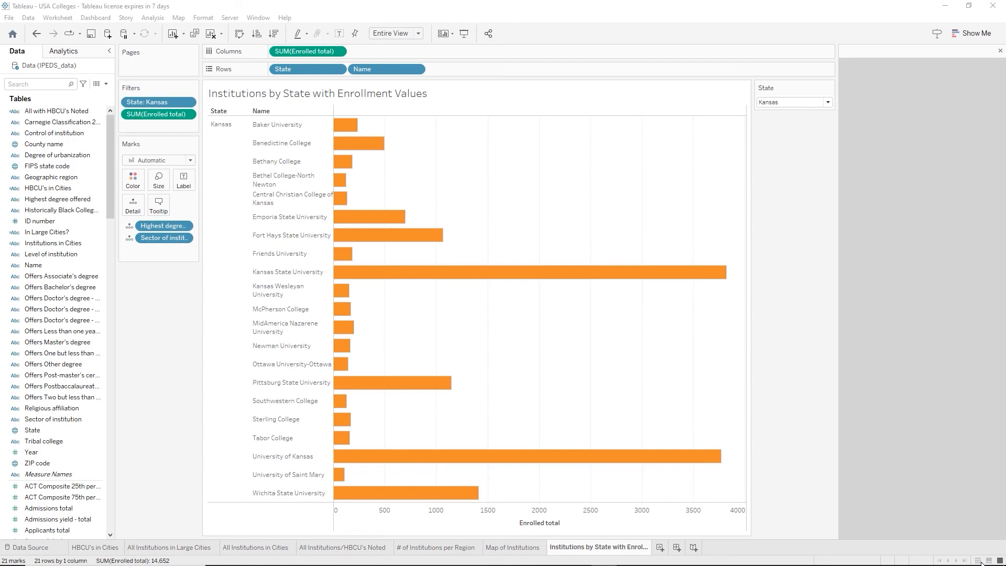
# Show the sheets as a filmstrip and set the HBCU's in Cities sheet's default worksheet shading to medium gray
pyautogui.click(989, 560)
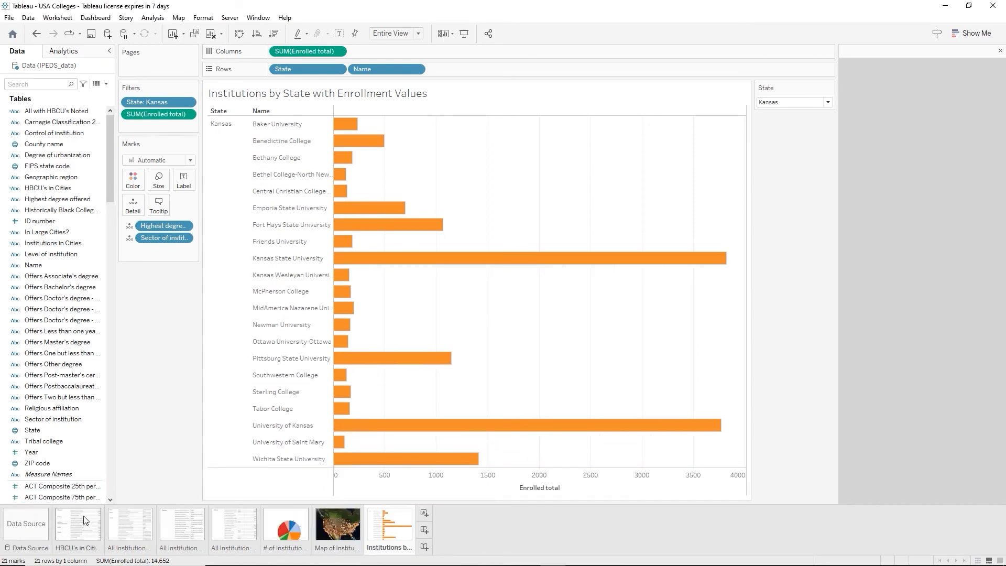
pyautogui.click(86, 531)
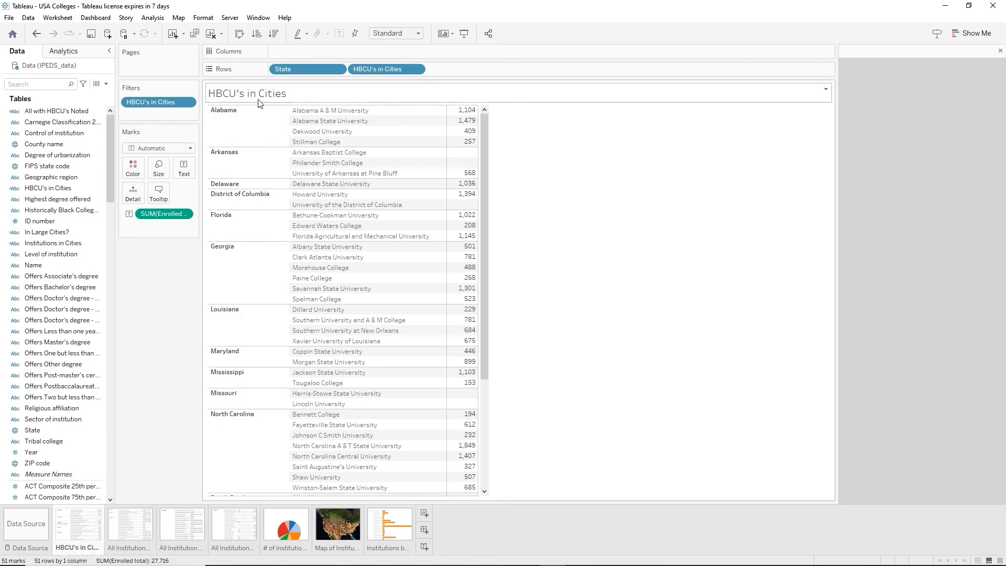
pyautogui.click(202, 18)
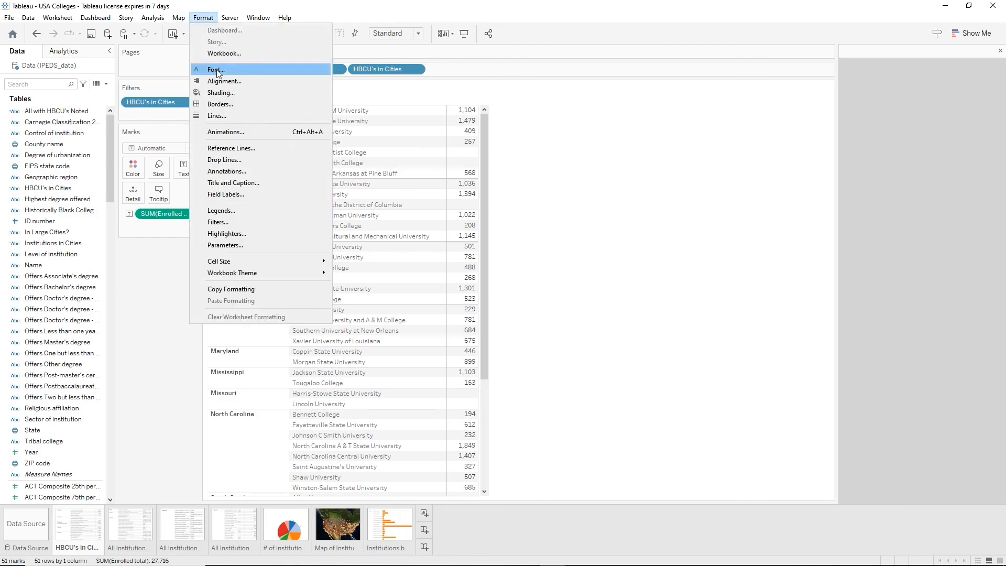
pyautogui.click(218, 93)
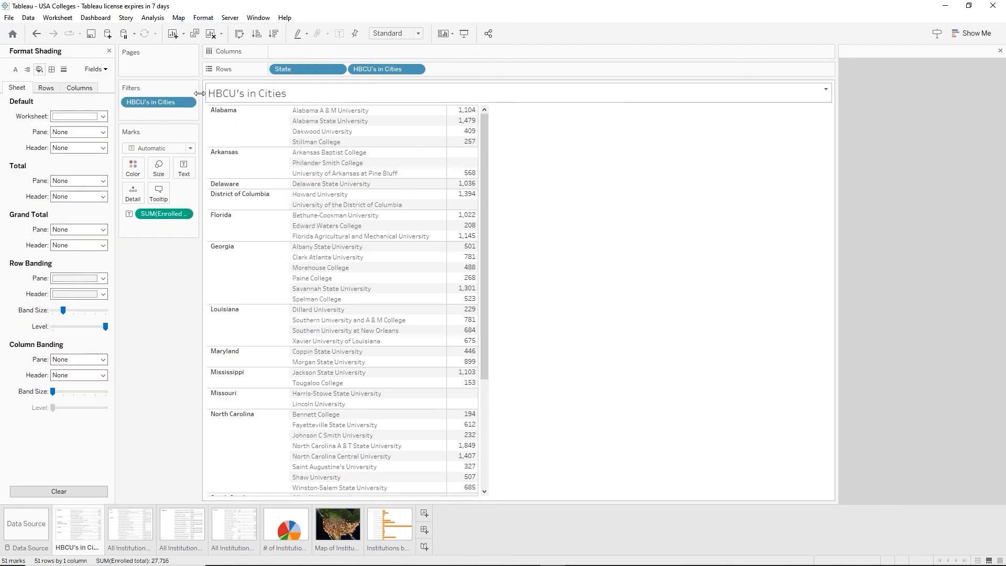
pyautogui.click(103, 116)
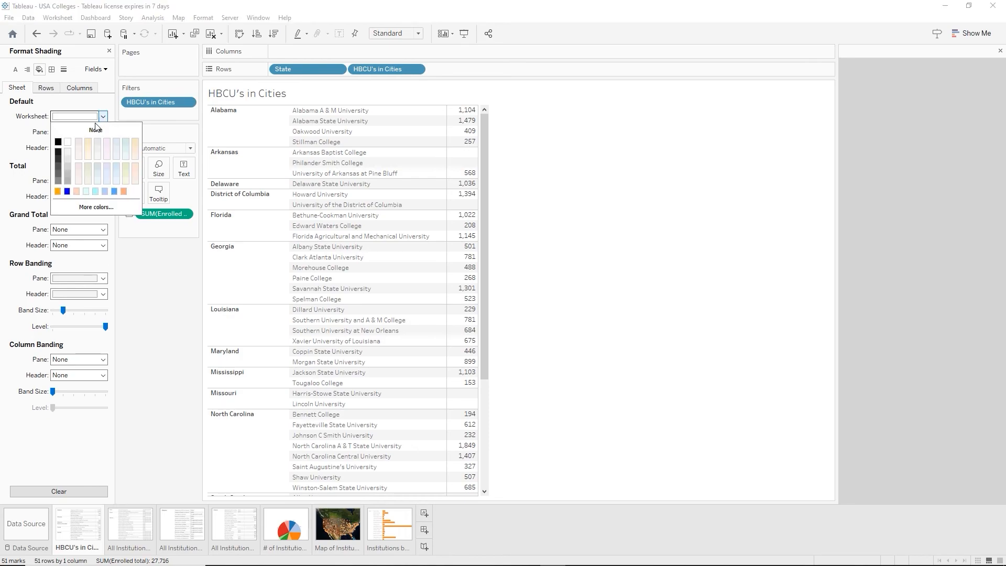
pyautogui.click(57, 181)
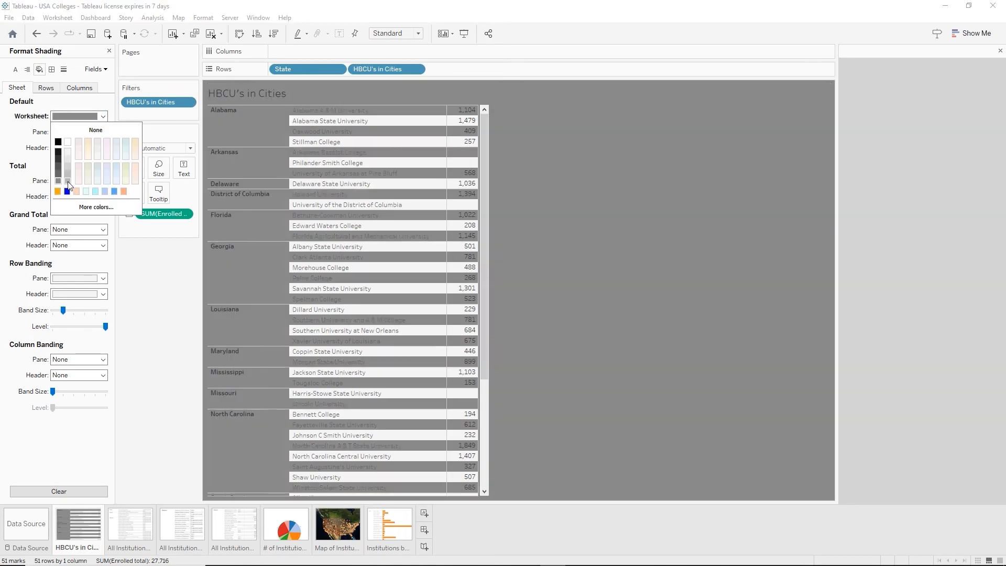
pyautogui.click(68, 181)
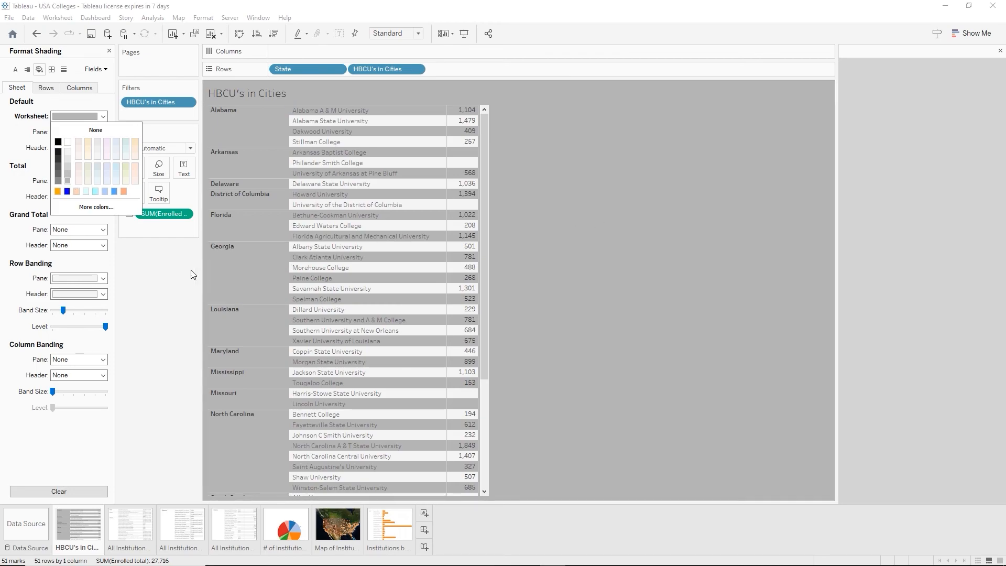
pyautogui.click(163, 281)
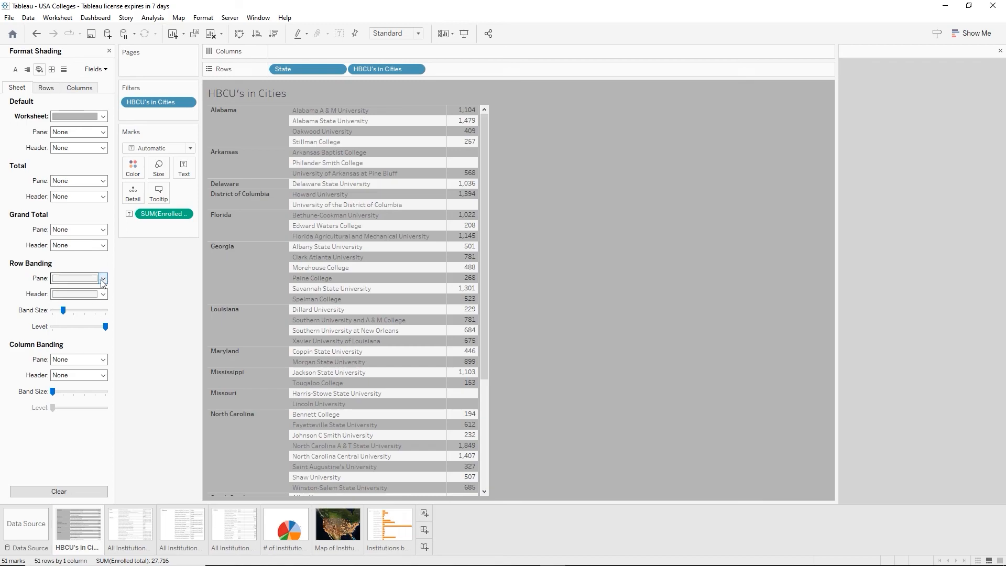
# Set the row banding of both pane and header to None on the HBCU's in Cities sheet
pyautogui.click(103, 279)
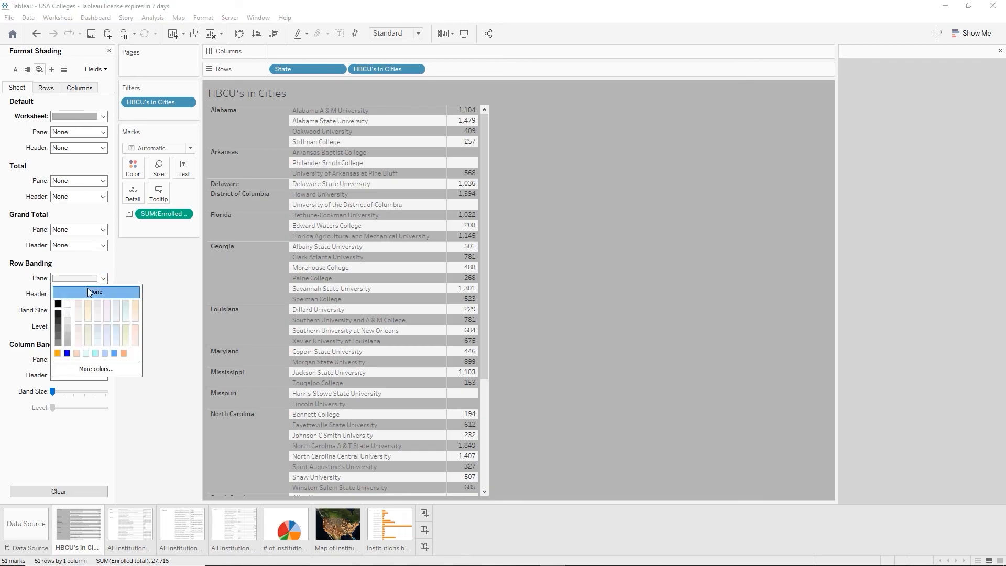
pyautogui.click(90, 291)
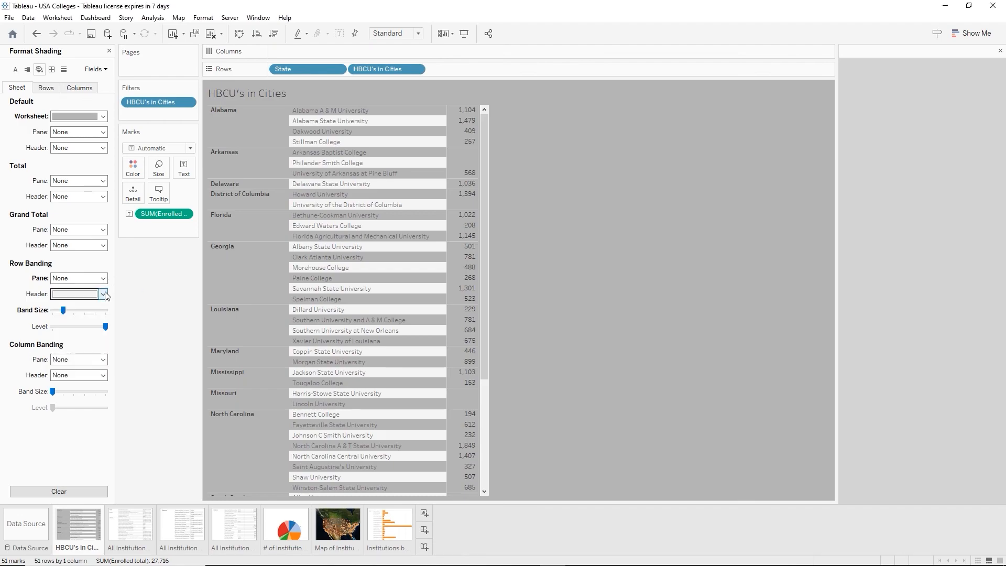
pyautogui.click(84, 294)
pyautogui.click(87, 309)
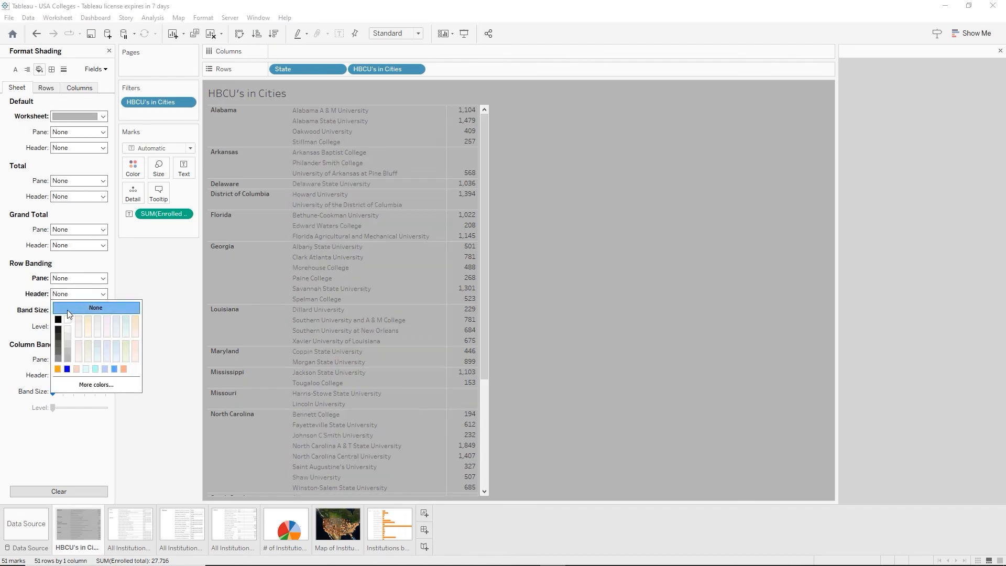
# Set the default worksheet font of the HBCU's in Cities sheet to bold white
pyautogui.click(16, 71)
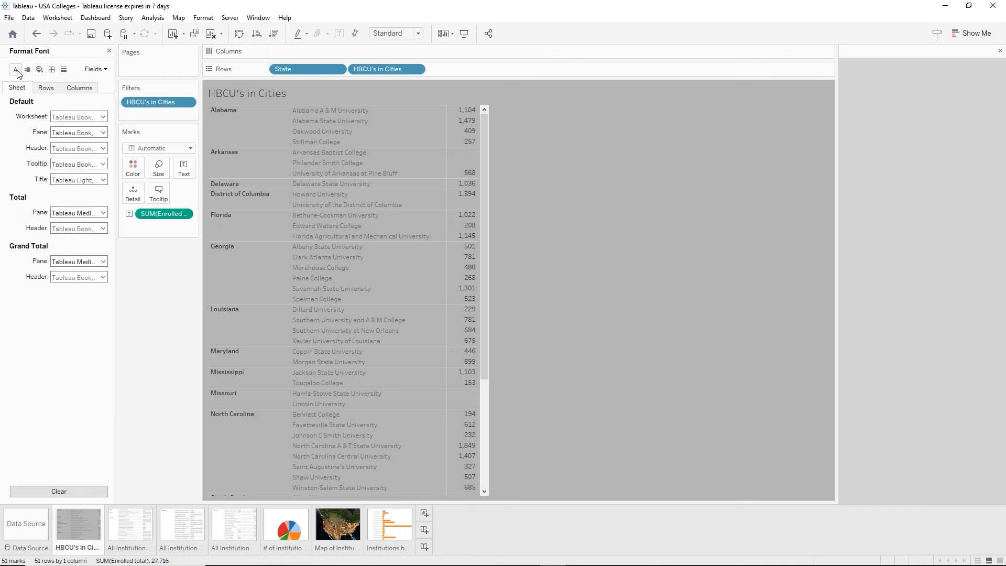
pyautogui.click(104, 117)
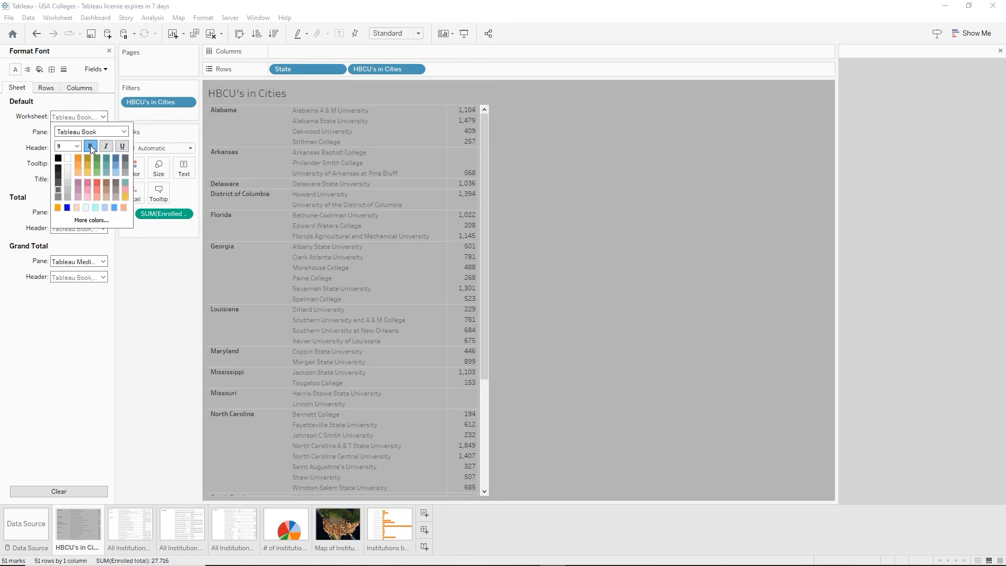
pyautogui.click(91, 147)
pyautogui.click(69, 160)
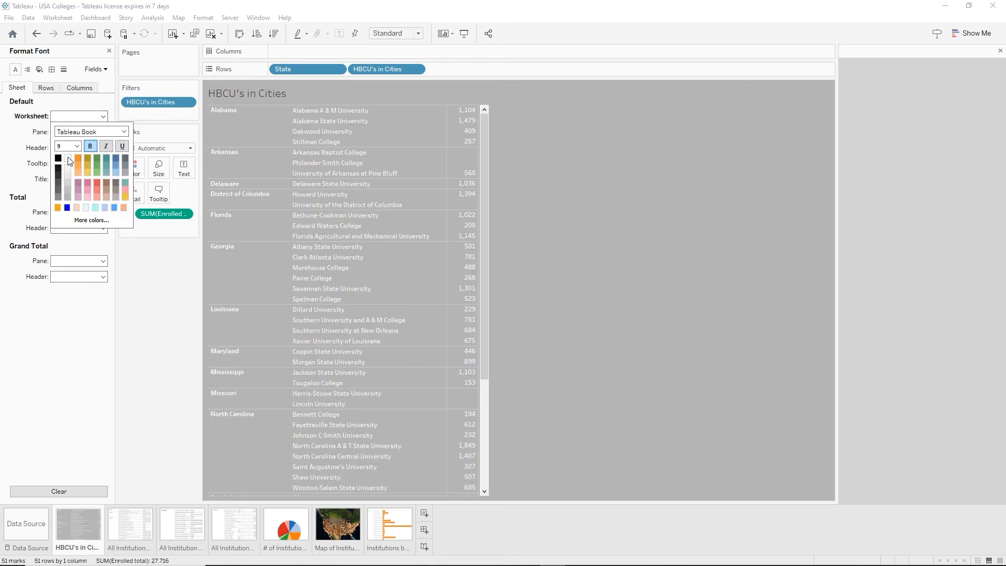
# Set the title font of the HBCU's in Cities sheet to bold white
pyautogui.click(104, 180)
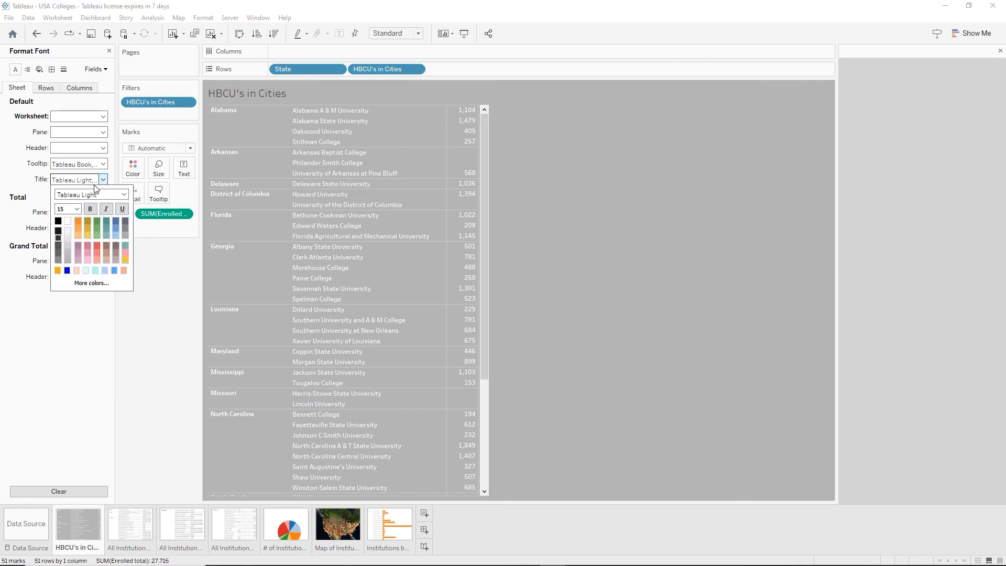
pyautogui.click(90, 209)
pyautogui.click(68, 222)
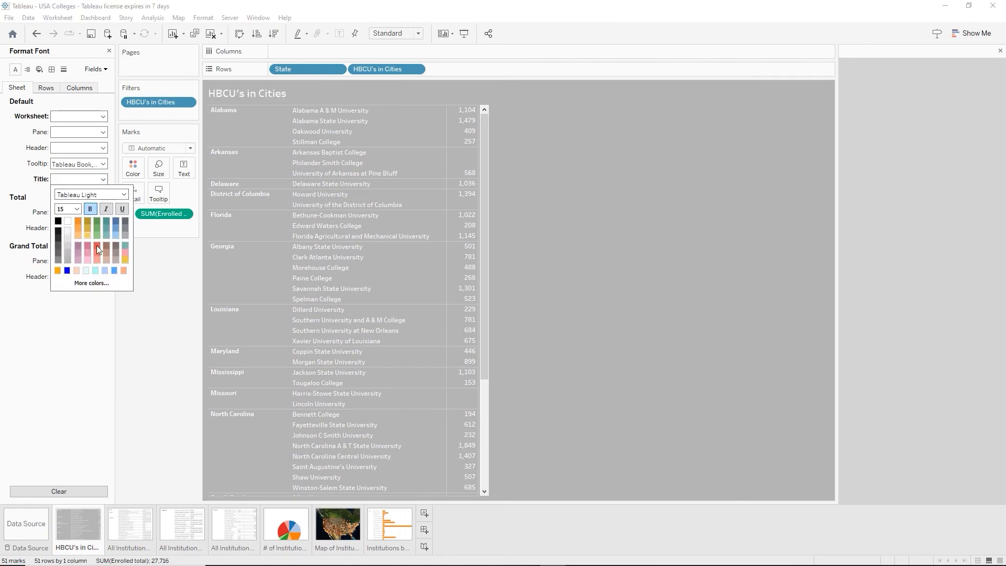
pyautogui.click(162, 289)
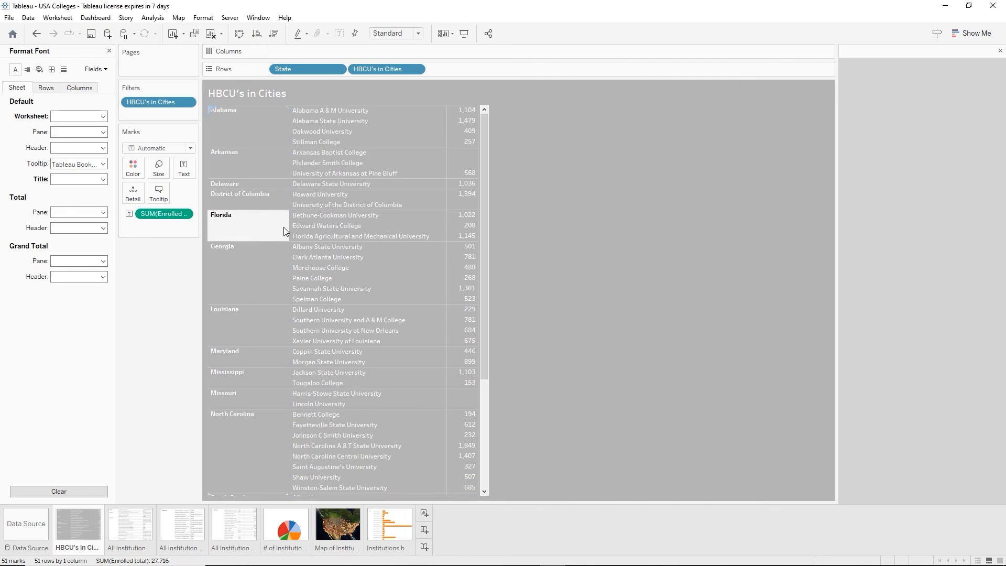
# Set the default worksheet font of the All Institutions in Large Cities sheet to bold white
pyautogui.click(140, 528)
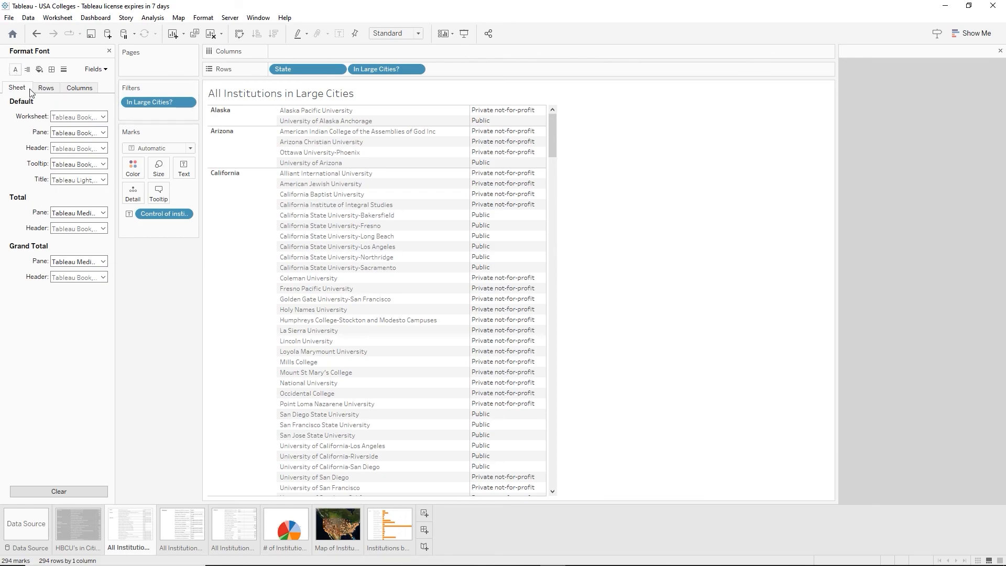
pyautogui.click(100, 132)
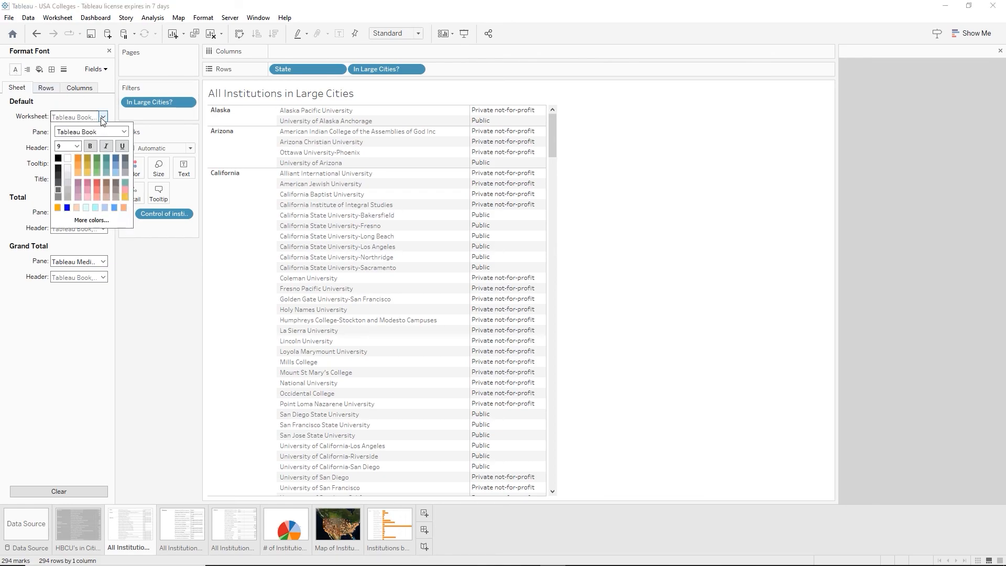
pyautogui.click(90, 147)
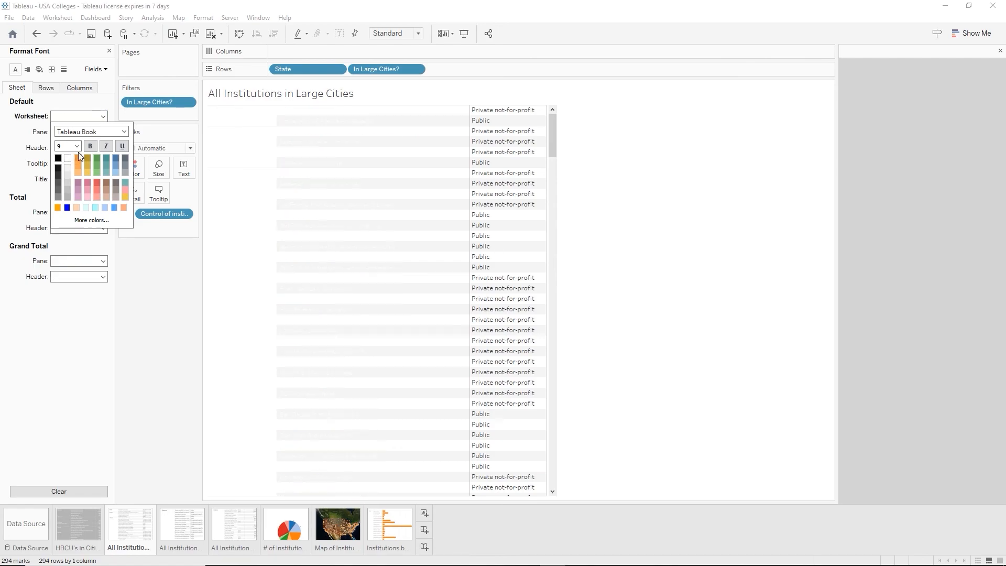
pyautogui.click(113, 312)
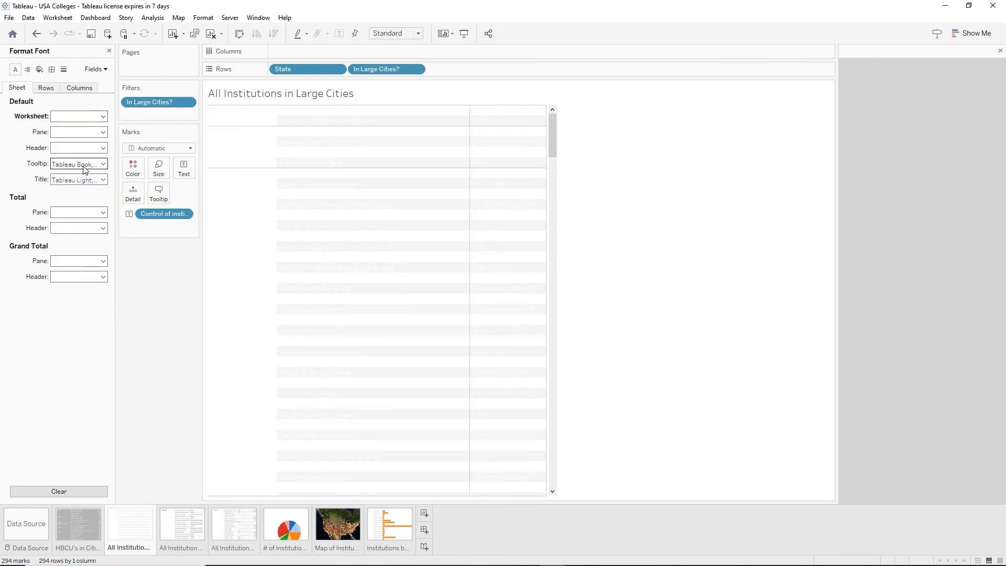
# Set the title font of the All Institutions in Large Cities sheet to bold white
pyautogui.click(104, 183)
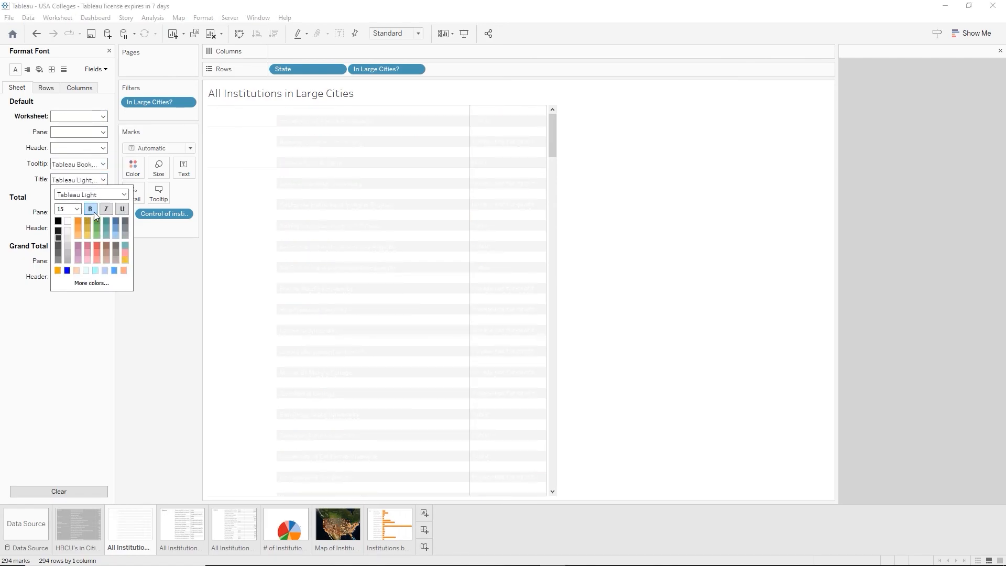
pyautogui.click(90, 209)
pyautogui.click(69, 222)
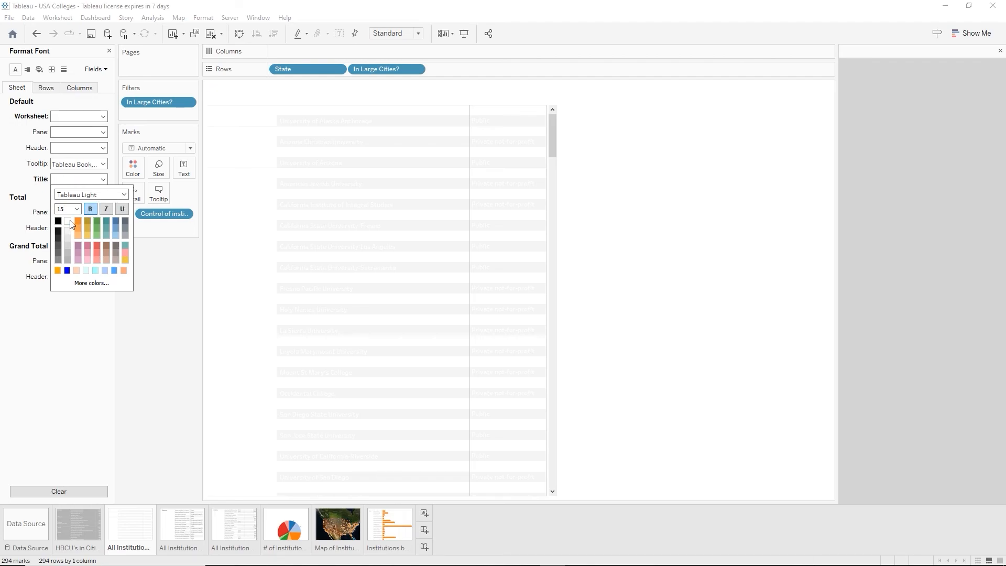
# Set the default worksheet shading of the All Institutions in Large Cities sheet to medium gray
pyautogui.click(40, 73)
pyautogui.click(40, 71)
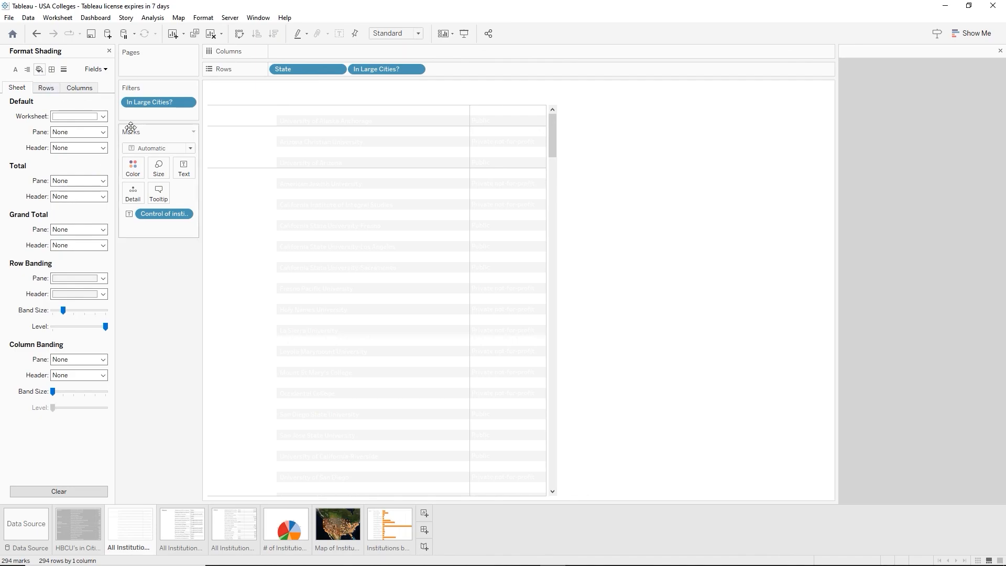
pyautogui.click(104, 116)
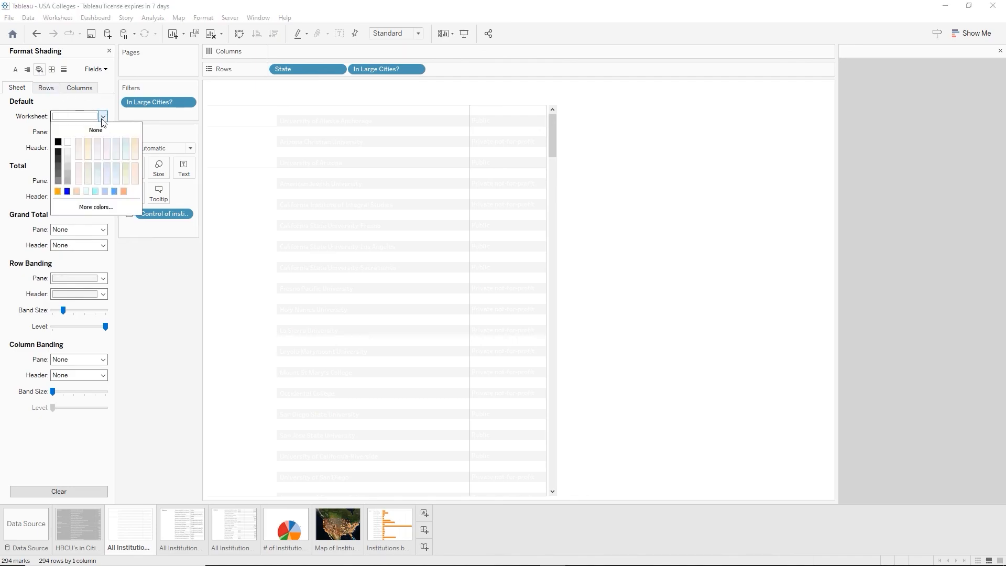
pyautogui.click(67, 183)
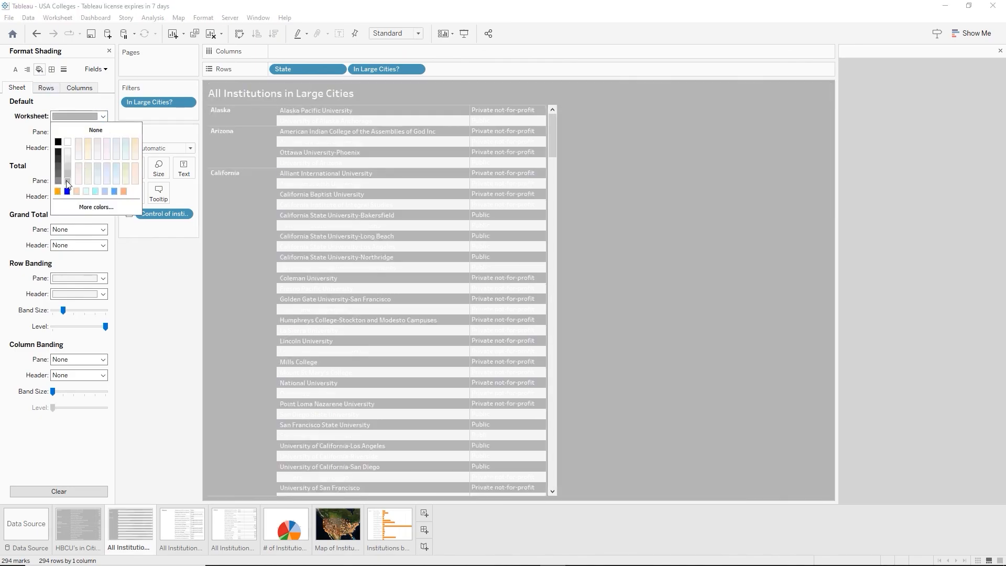
pyautogui.click(139, 311)
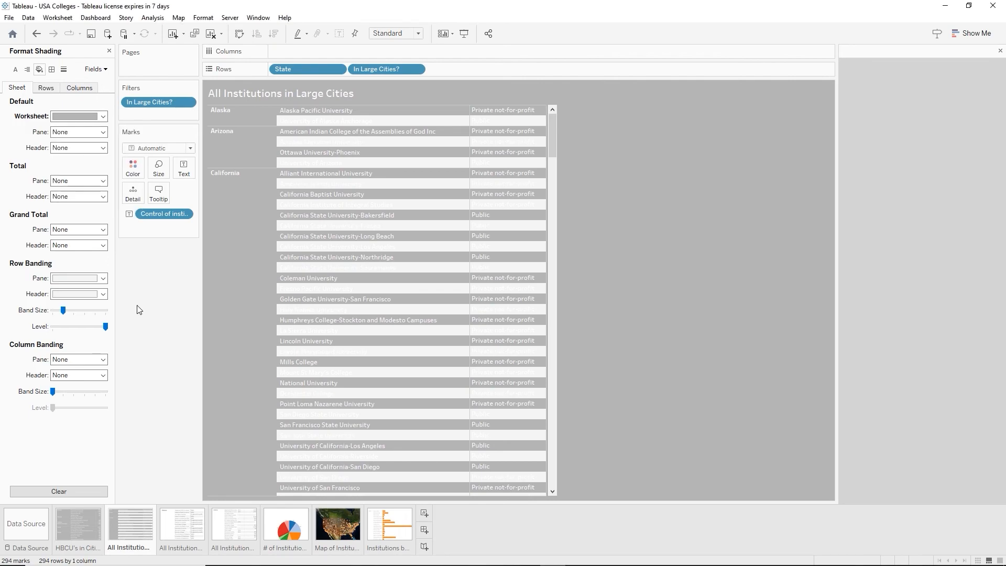
# Set the row banding of both pane and header to None on the All Institutions in Large Cities sheet
pyautogui.click(104, 278)
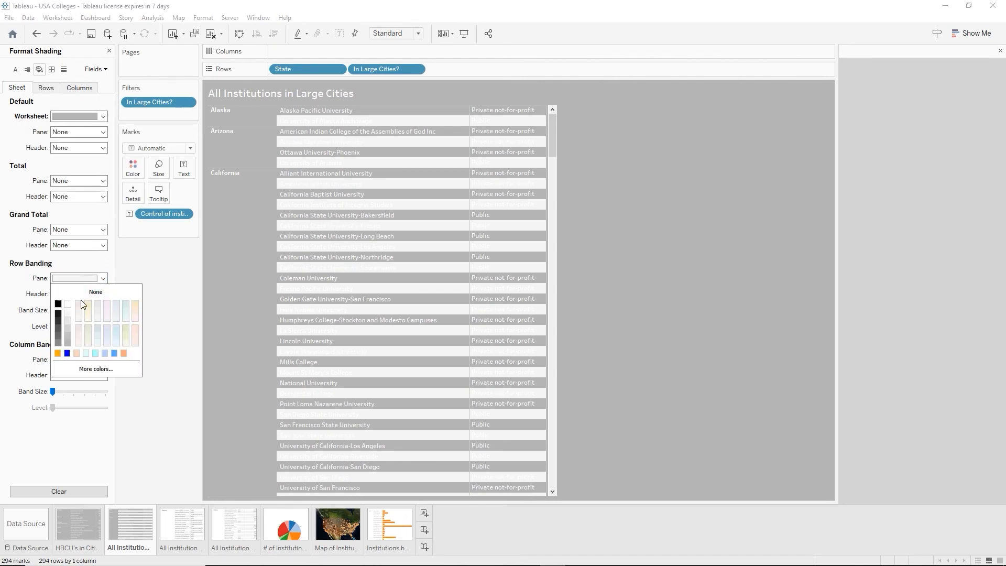
pyautogui.click(95, 292)
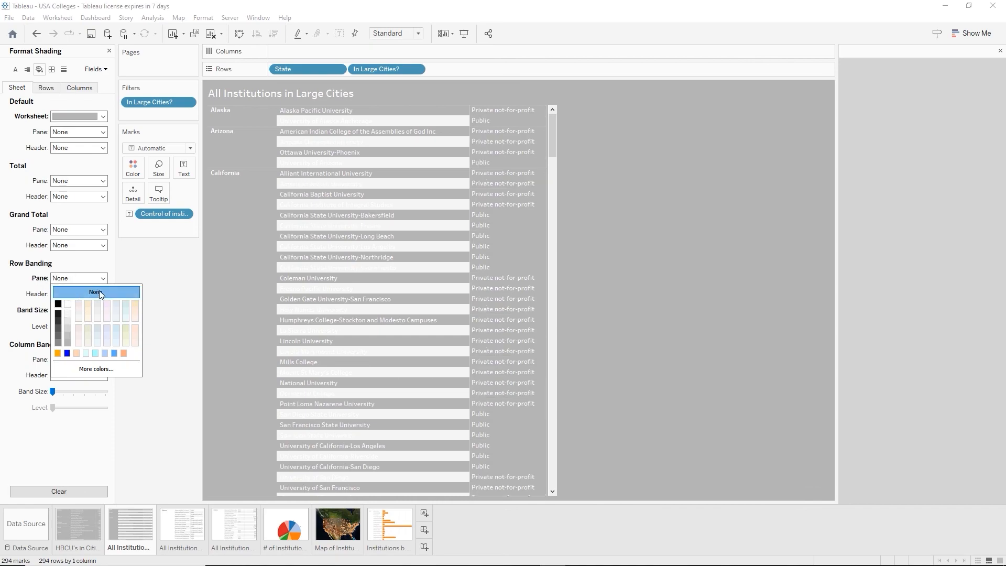
pyautogui.click(169, 273)
pyautogui.click(103, 294)
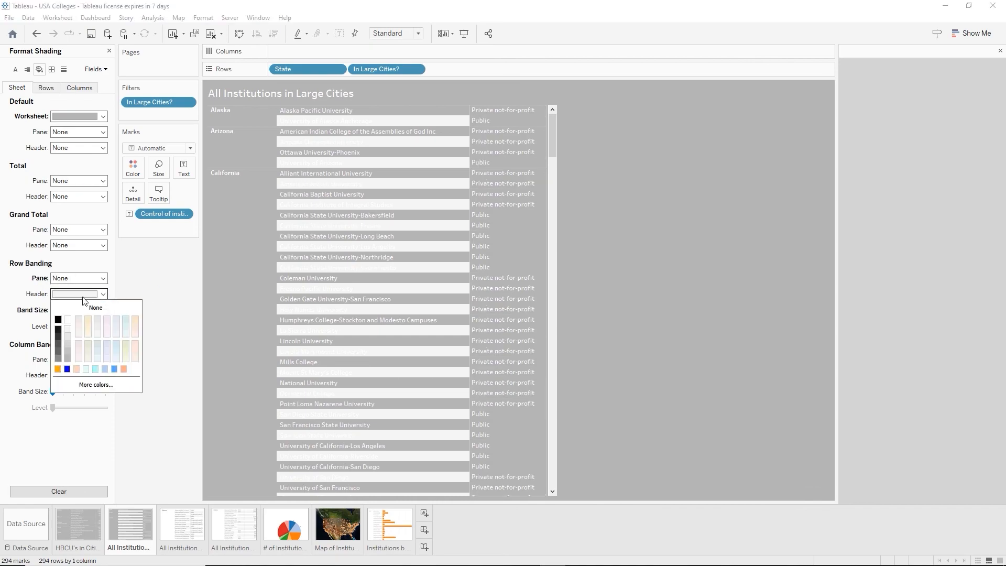
pyautogui.click(70, 302)
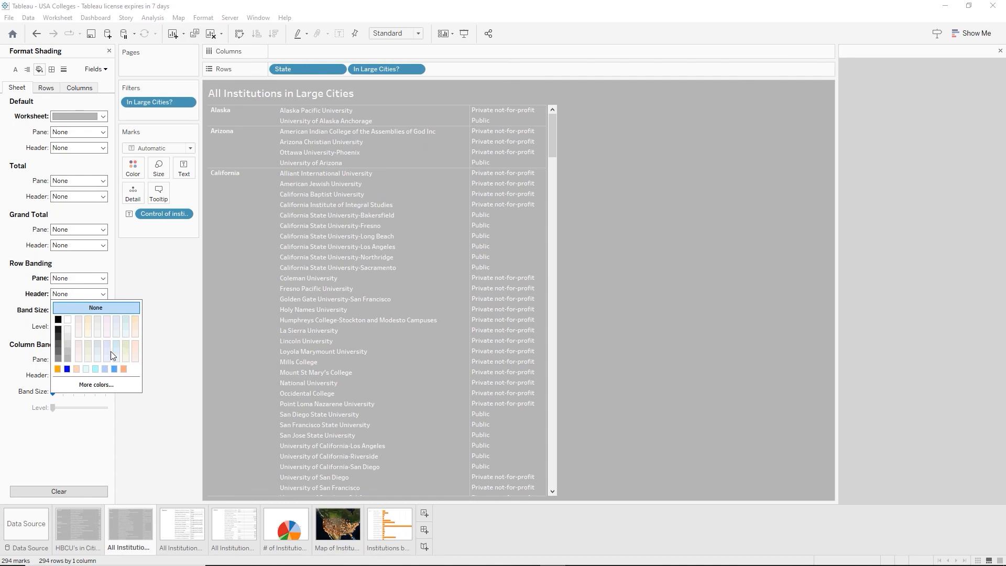
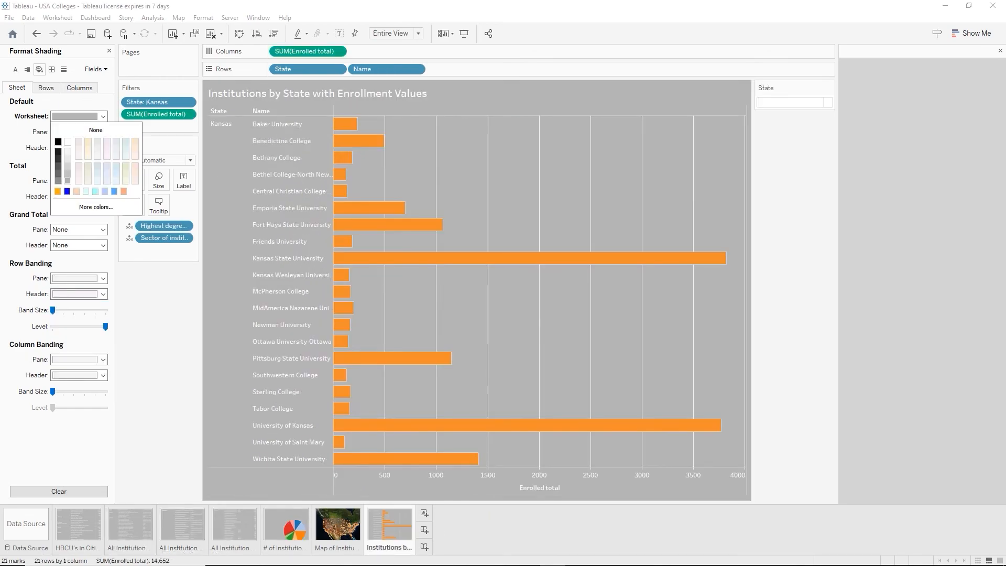
# Set the default worksheet shading of the Map of Institutions sheet to medium gray
pyautogui.click(349, 538)
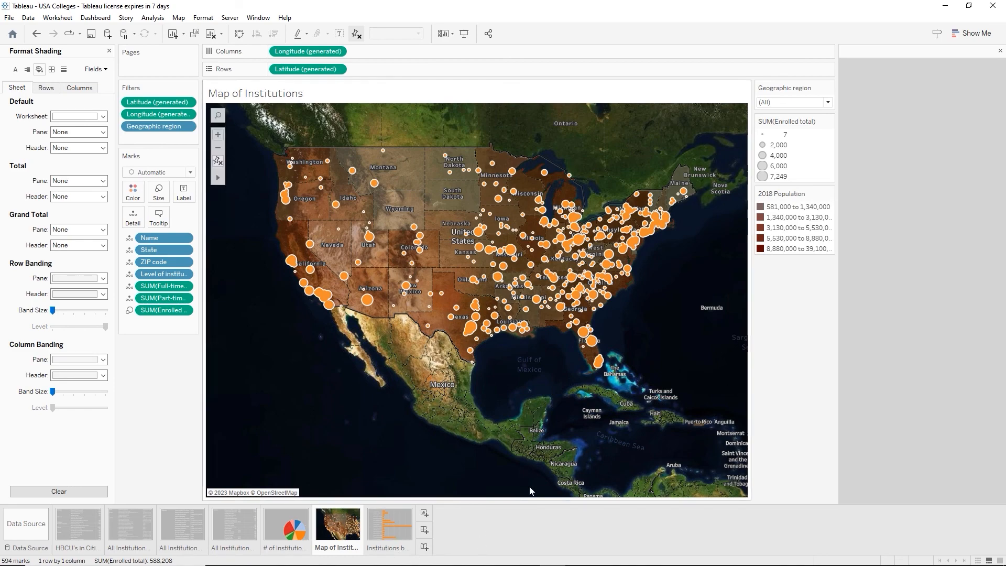
pyautogui.click(103, 116)
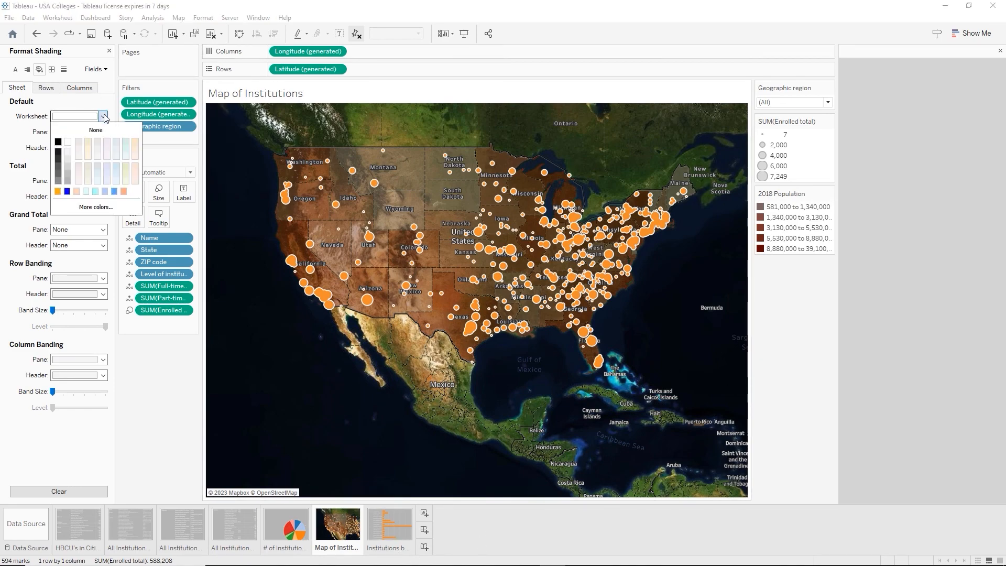
pyautogui.click(68, 181)
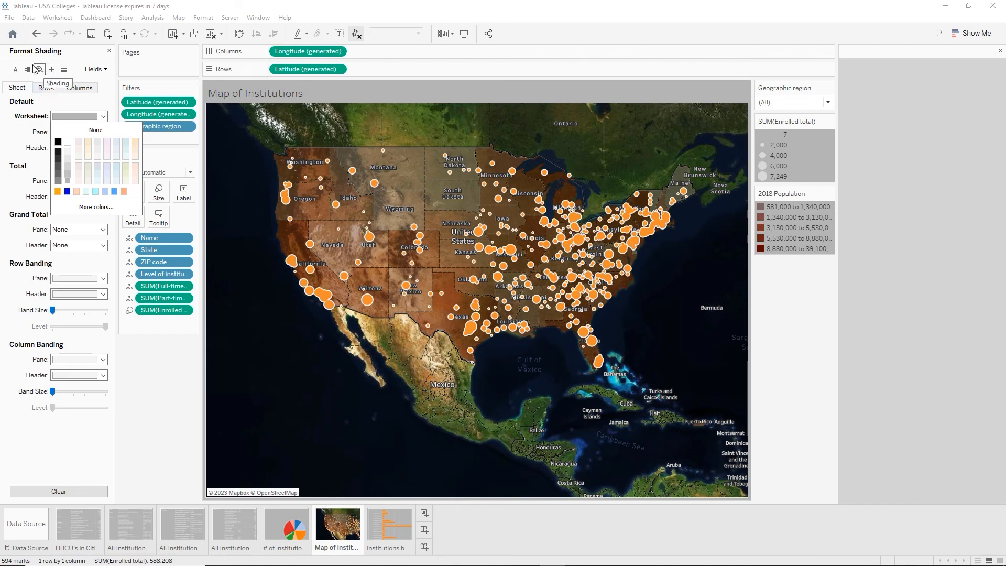
# Set the title font of the Map of Institutions sheet to bold white and close the formatting options
pyautogui.click(15, 69)
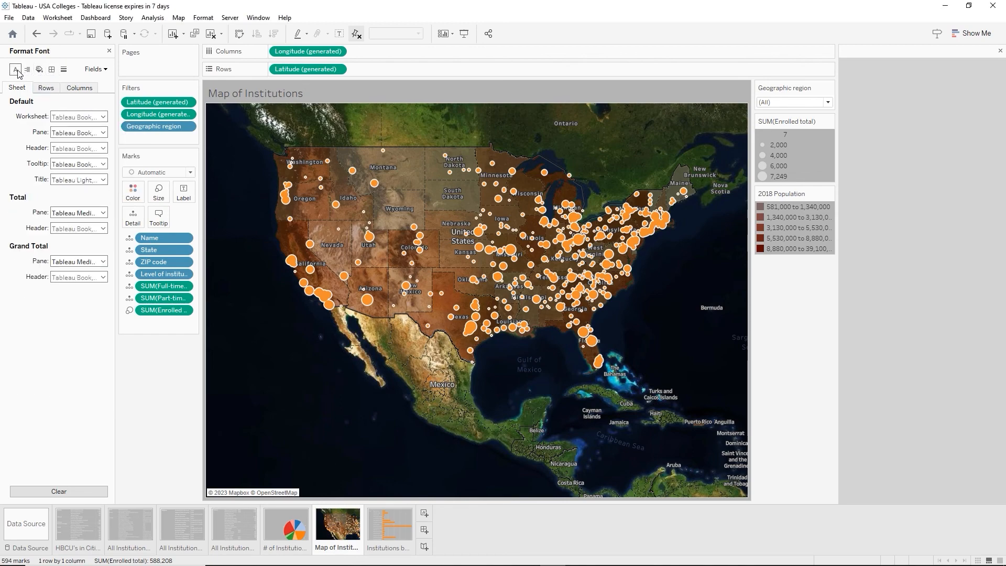
pyautogui.click(104, 180)
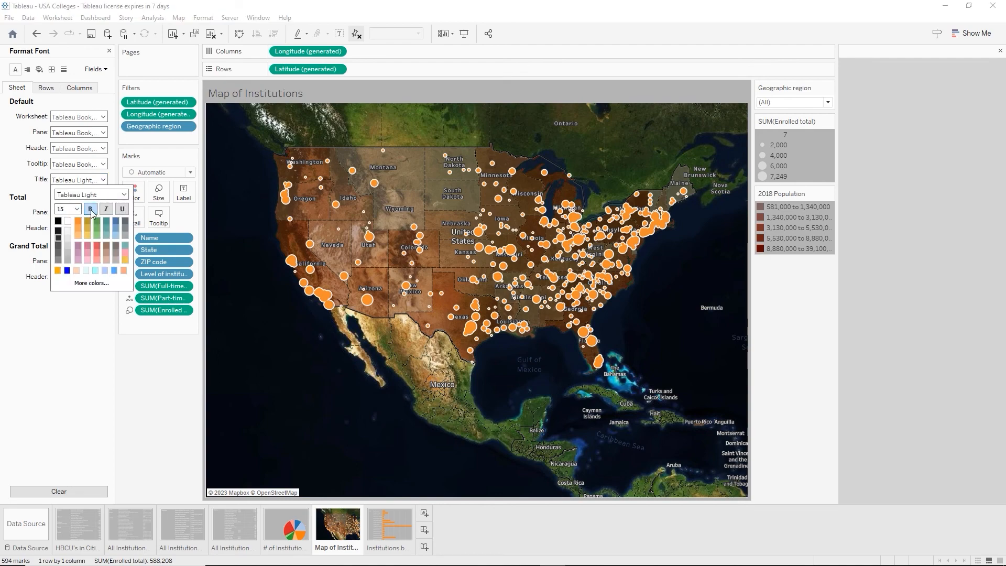
pyautogui.click(89, 209)
pyautogui.click(68, 221)
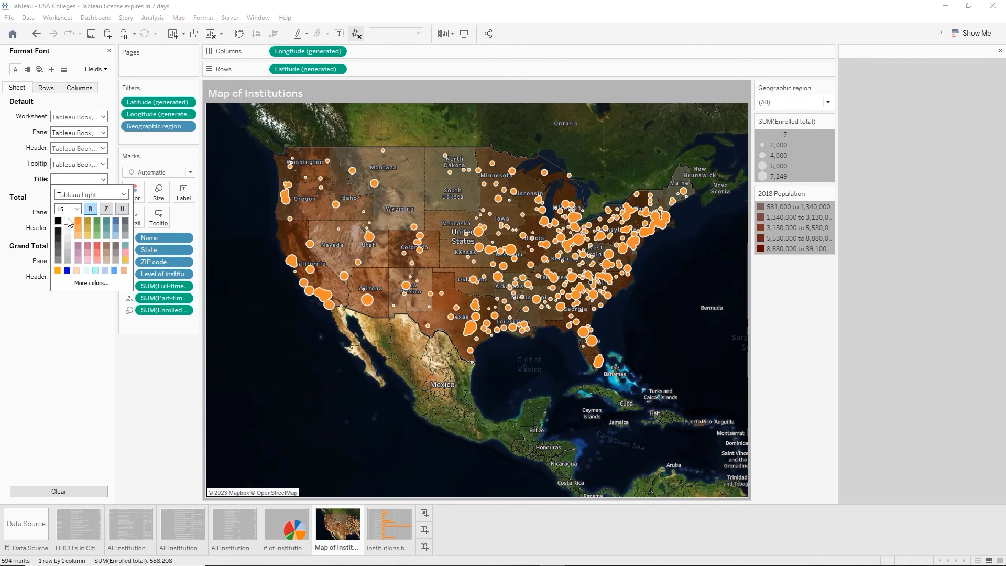
pyautogui.click(854, 281)
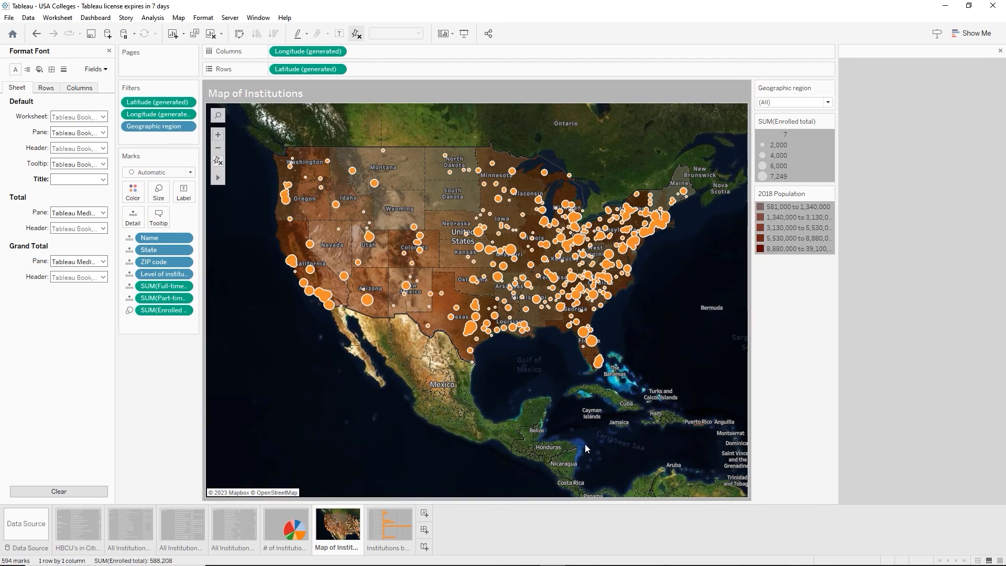
pyautogui.click(110, 51)
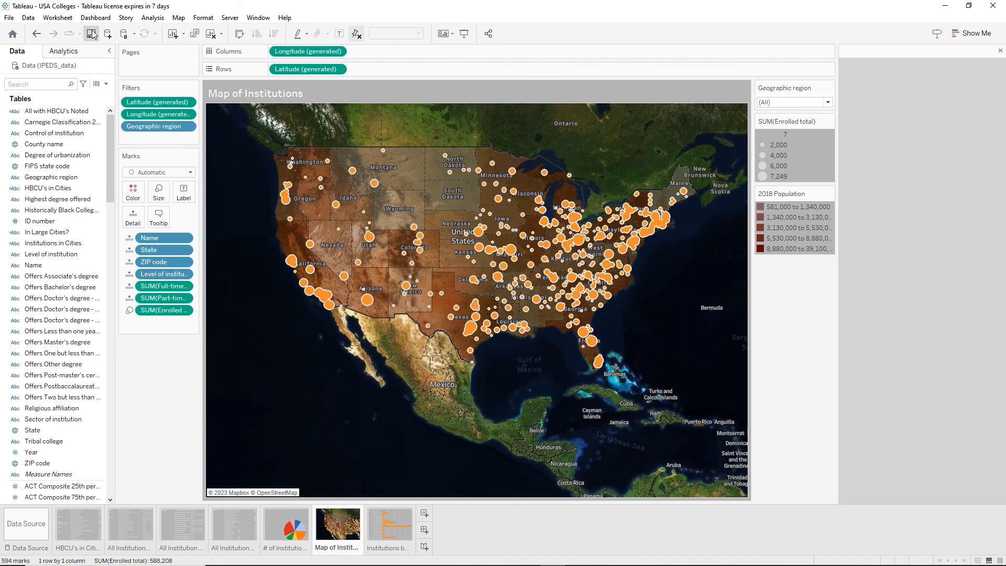
# Create a new dashboard with a custom fixed size of 1500 px wide by 1080 px high
pyautogui.click(425, 531)
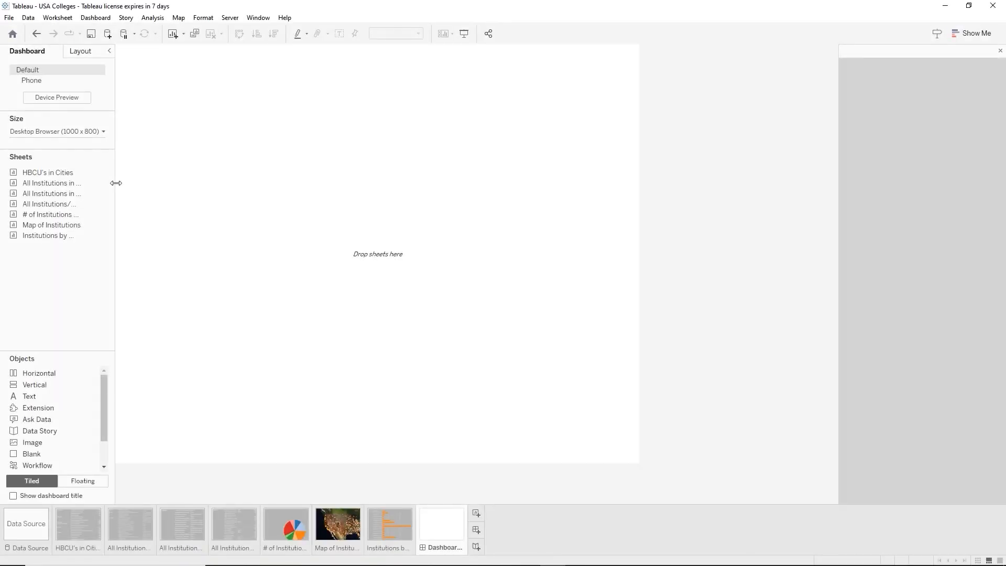
pyautogui.moveTo(116, 183); pyautogui.dragTo(163, 188)
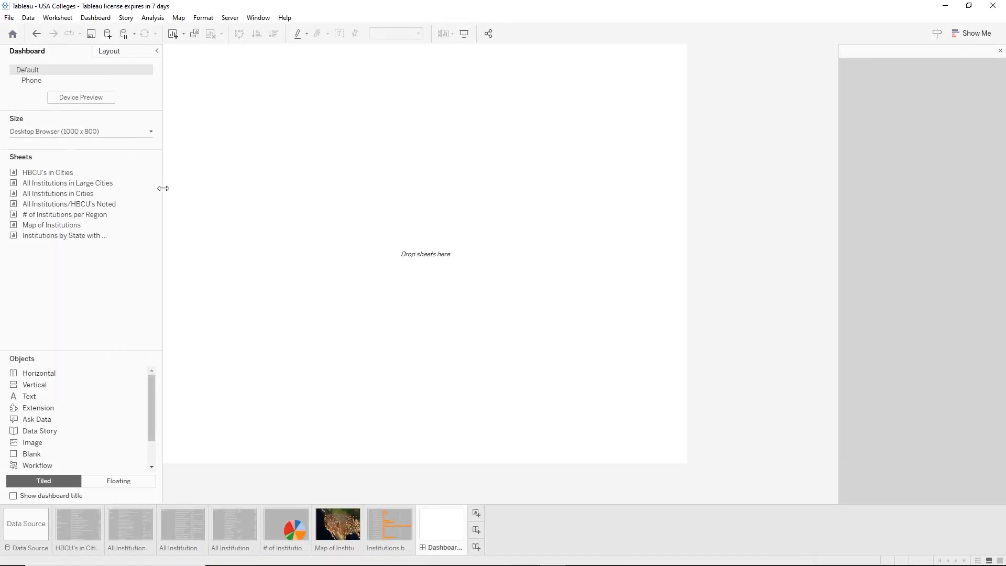
pyautogui.click(63, 131)
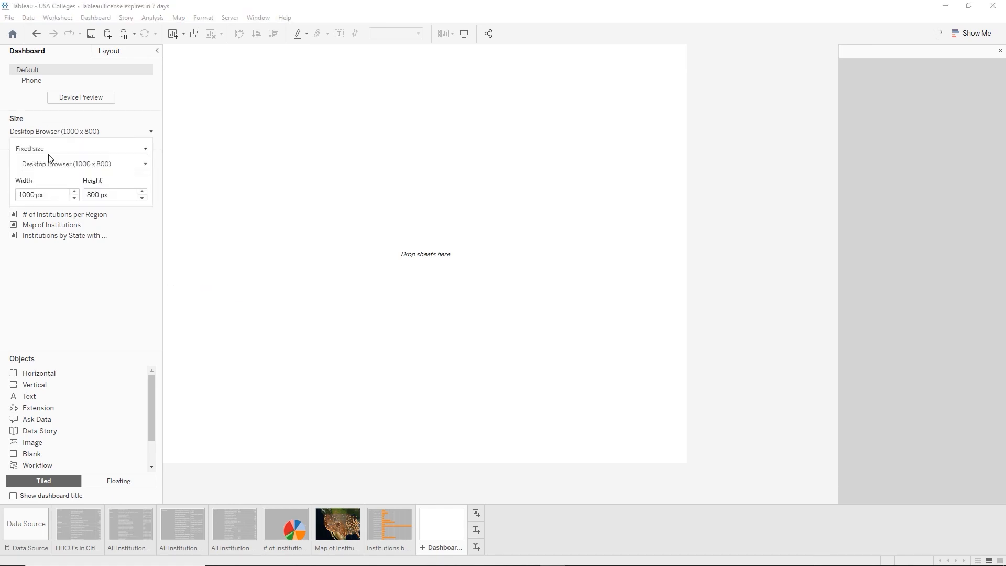
pyautogui.doubleClick(26, 195)
pyautogui.write('1500')
pyautogui.press('Tab')
pyautogui.write('1080')
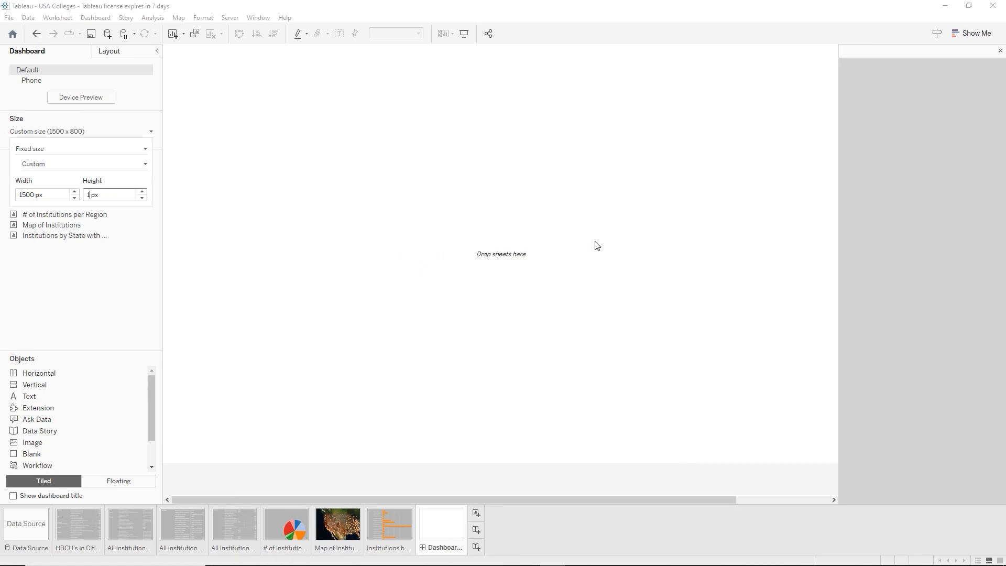
pyautogui.press('Return')
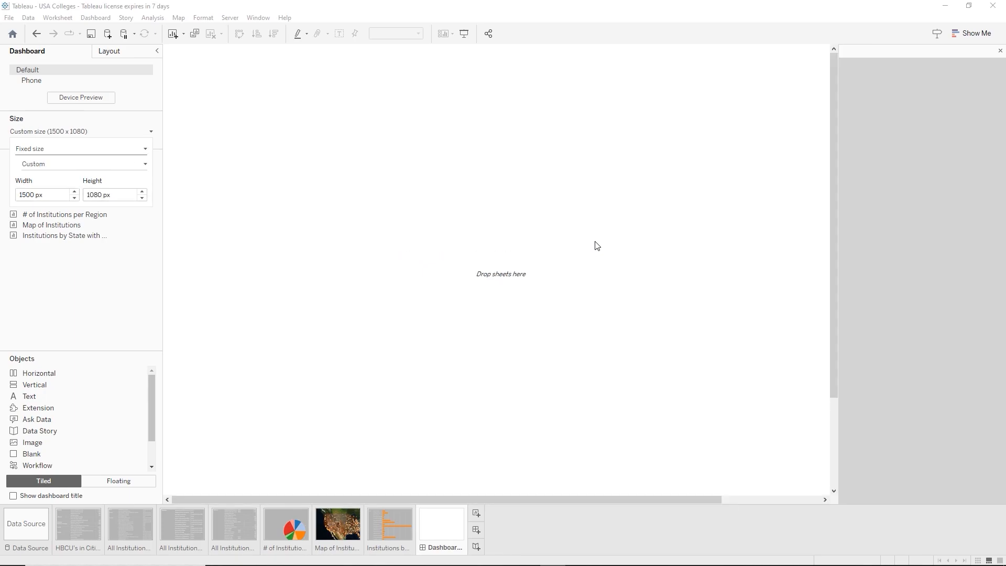
pyautogui.click(213, 134)
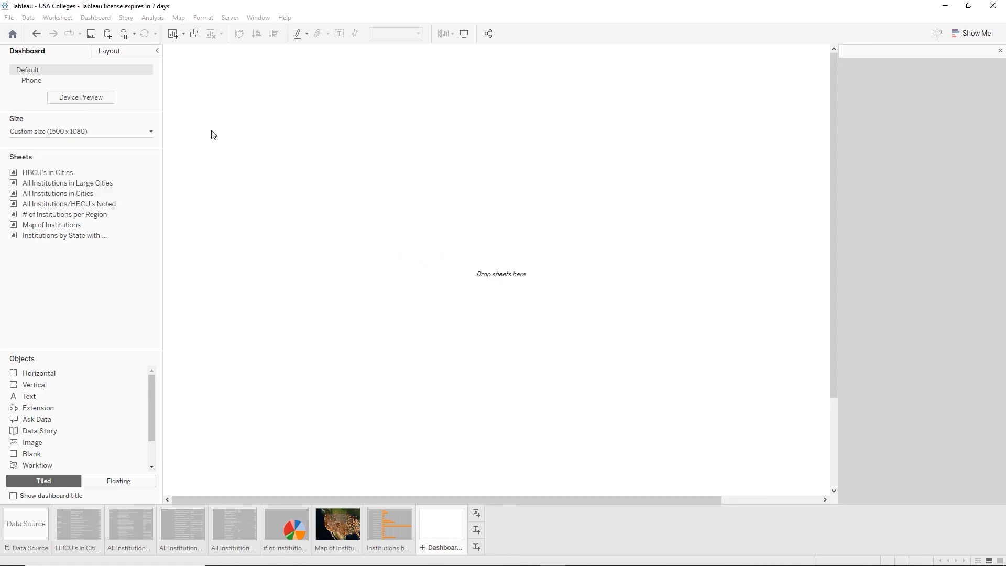
# Set the new dashboard's default shading to dark gray
pyautogui.click(99, 20)
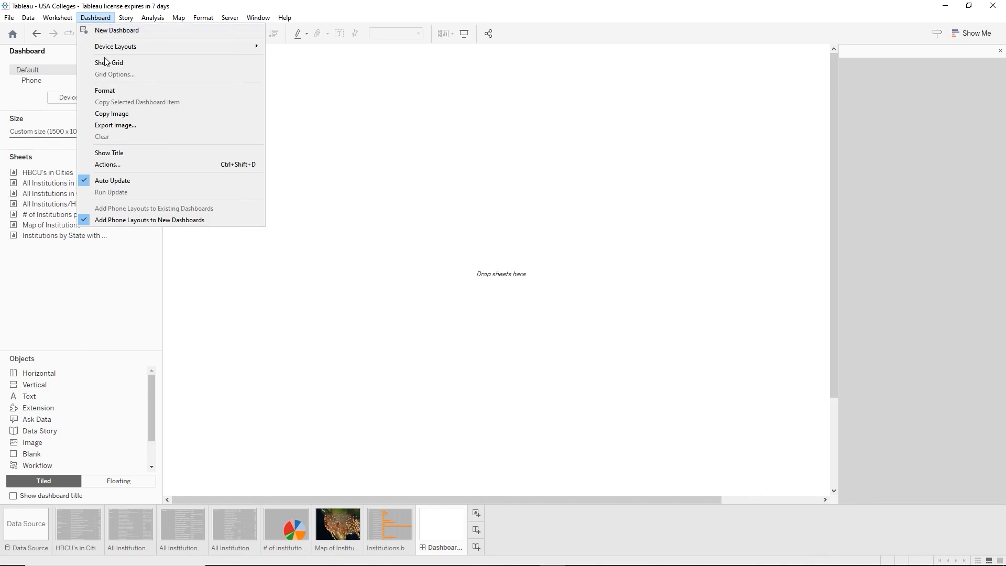
pyautogui.click(110, 90)
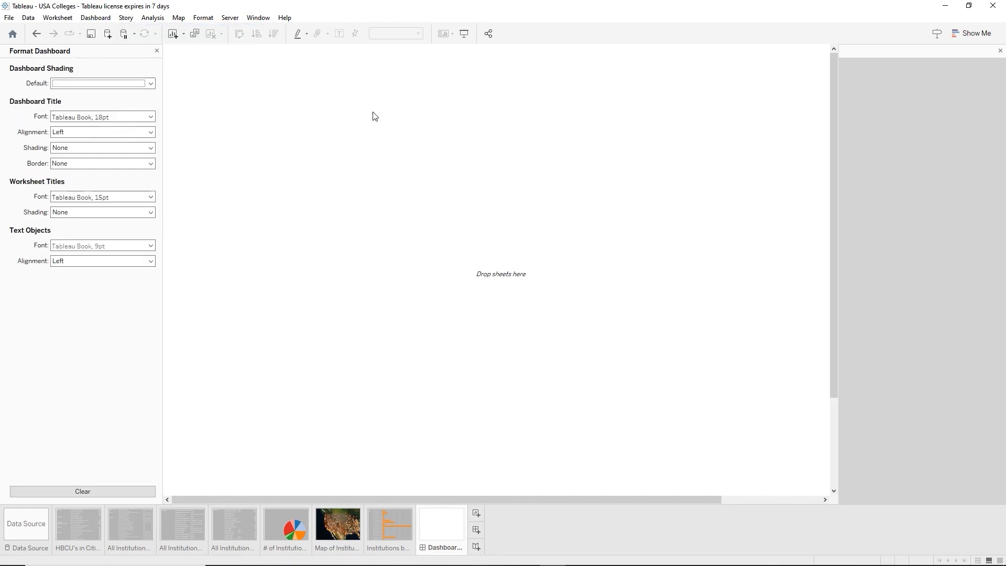
pyautogui.click(151, 86)
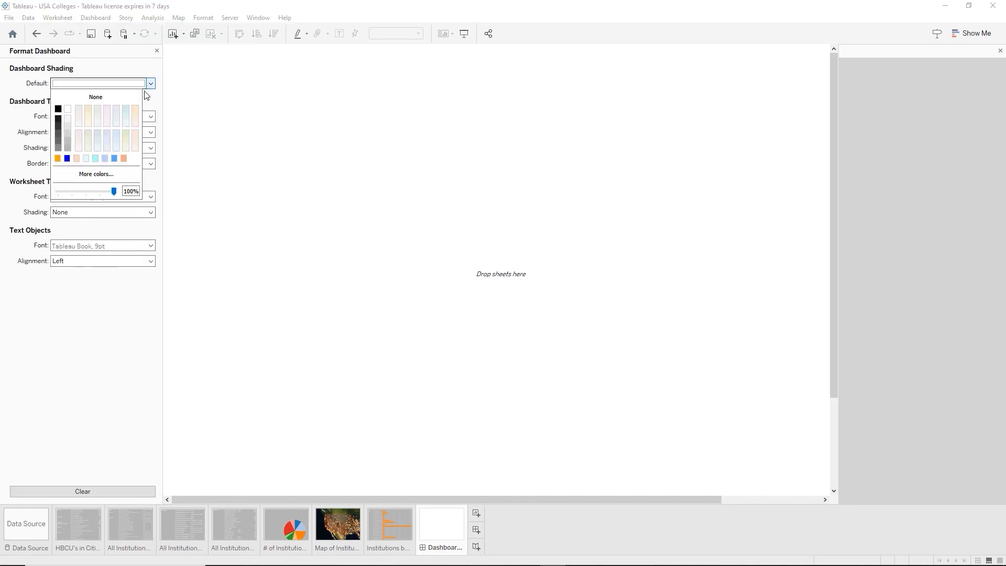
pyautogui.click(58, 148)
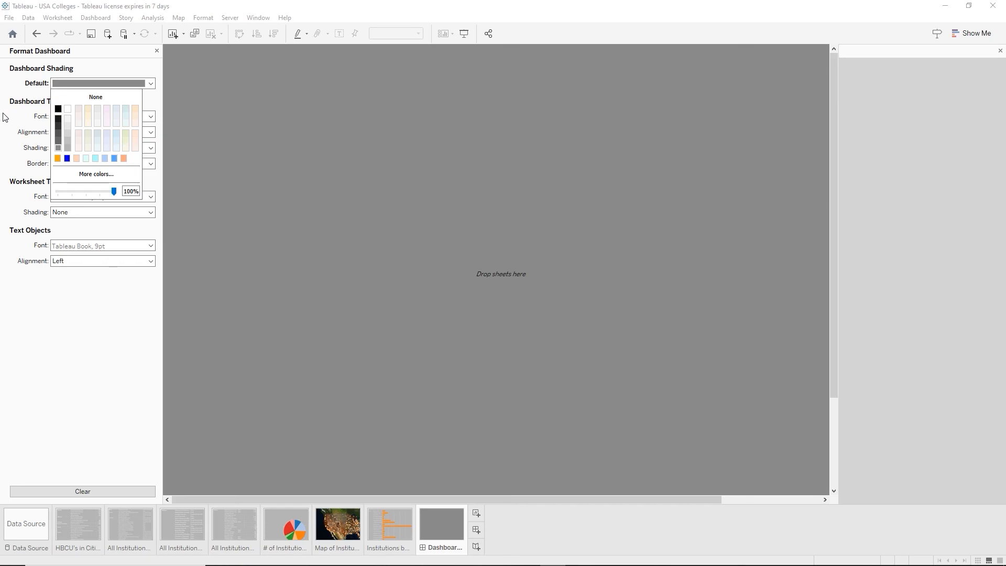
pyautogui.click(170, 119)
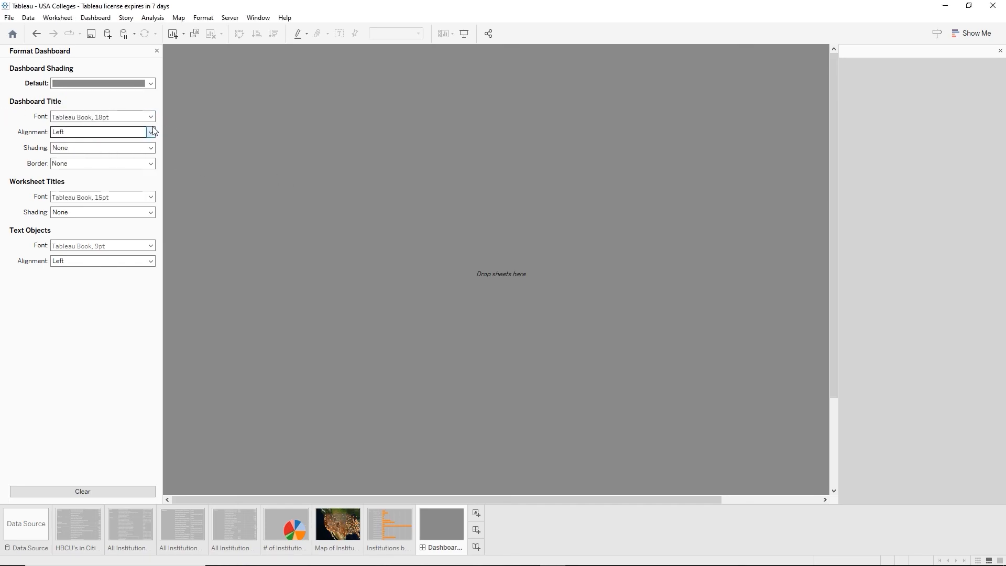
# Set the dashboard's worksheet title font to bold white and close the formatting options
pyautogui.click(150, 197)
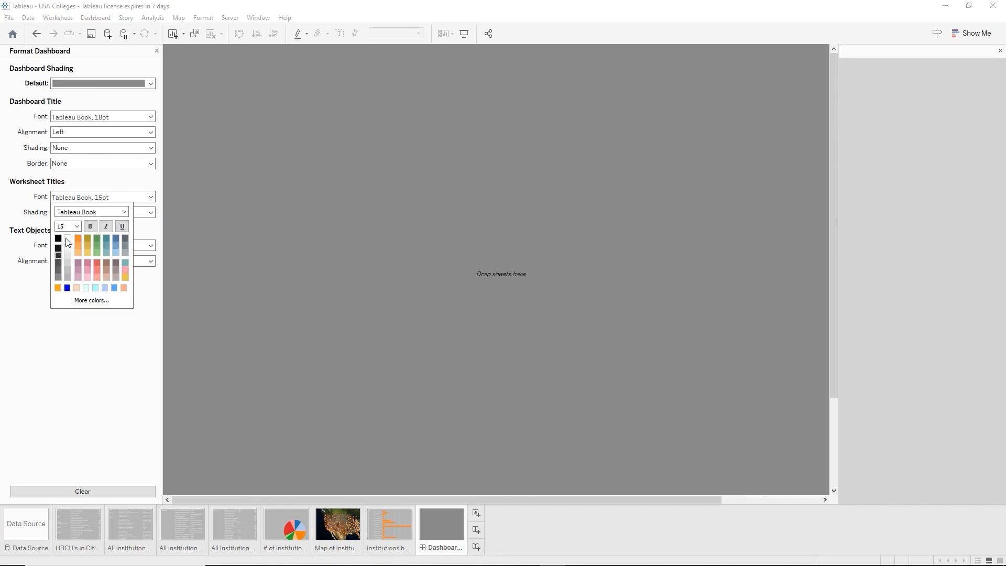
pyautogui.click(68, 239)
pyautogui.click(91, 227)
pyautogui.click(157, 50)
pyautogui.click(157, 50)
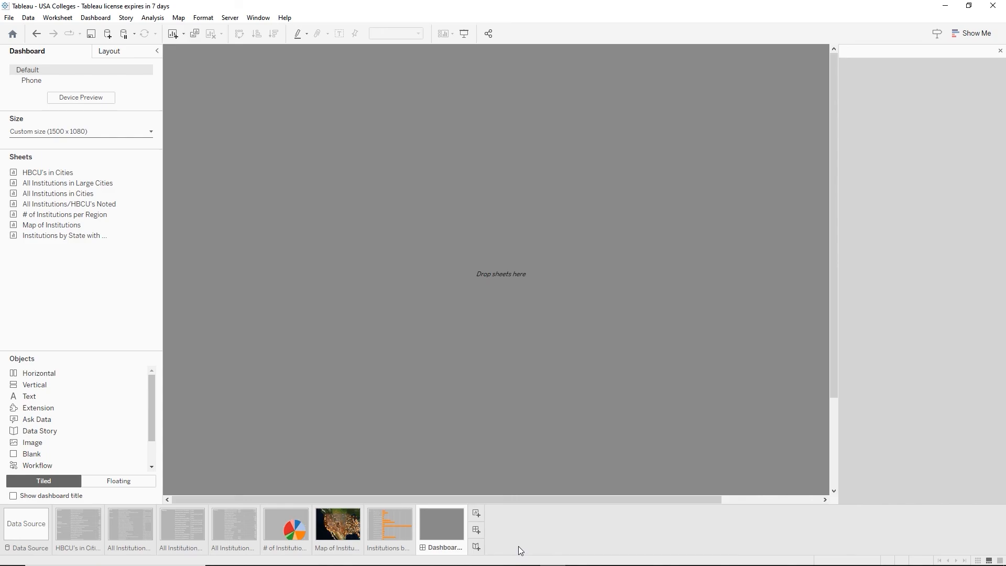
# Copy the formatted empty dashboard and paste it twice to make two more copies
pyautogui.rightClick(434, 554)
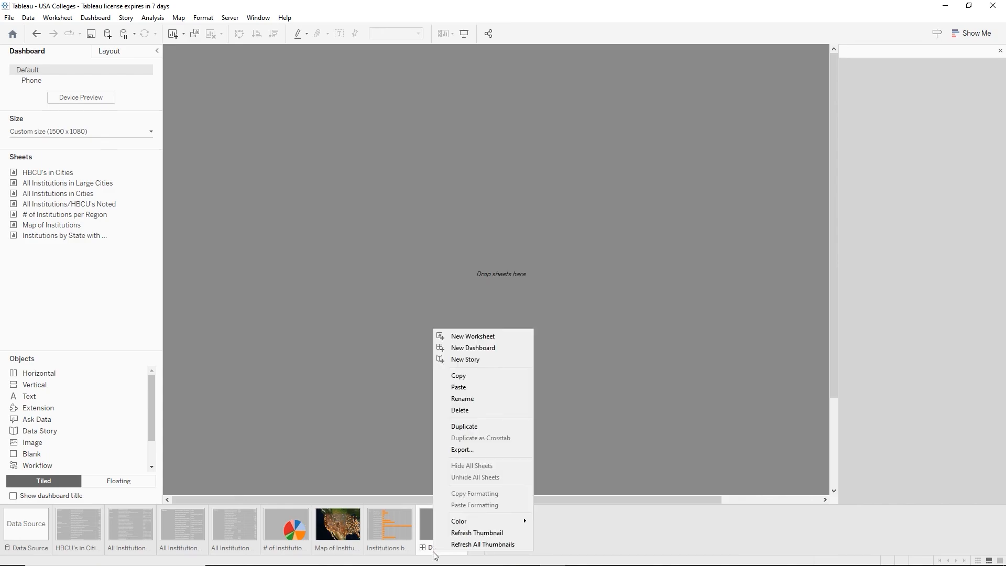
pyautogui.click(485, 376)
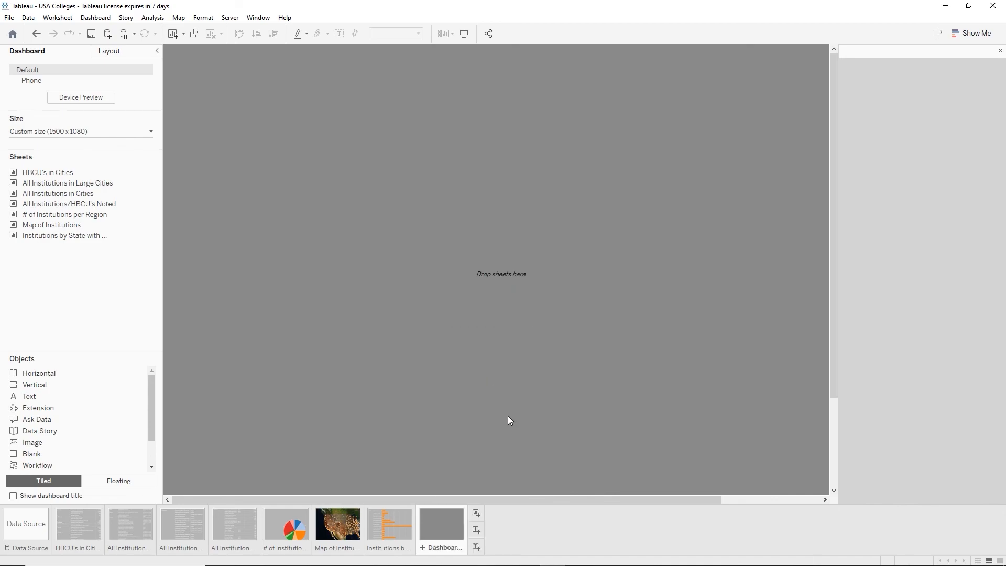
pyautogui.rightClick(468, 534)
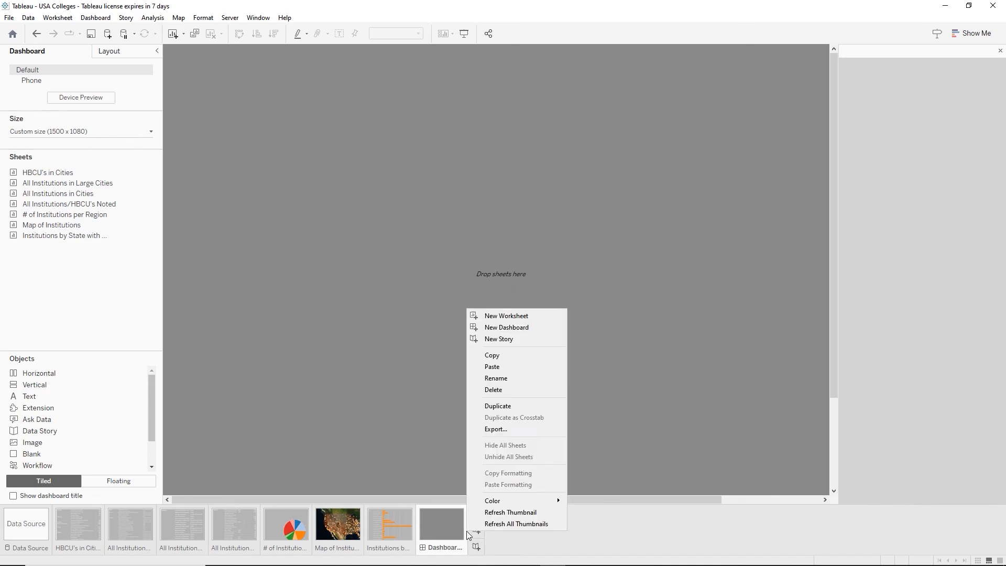
pyautogui.click(510, 371)
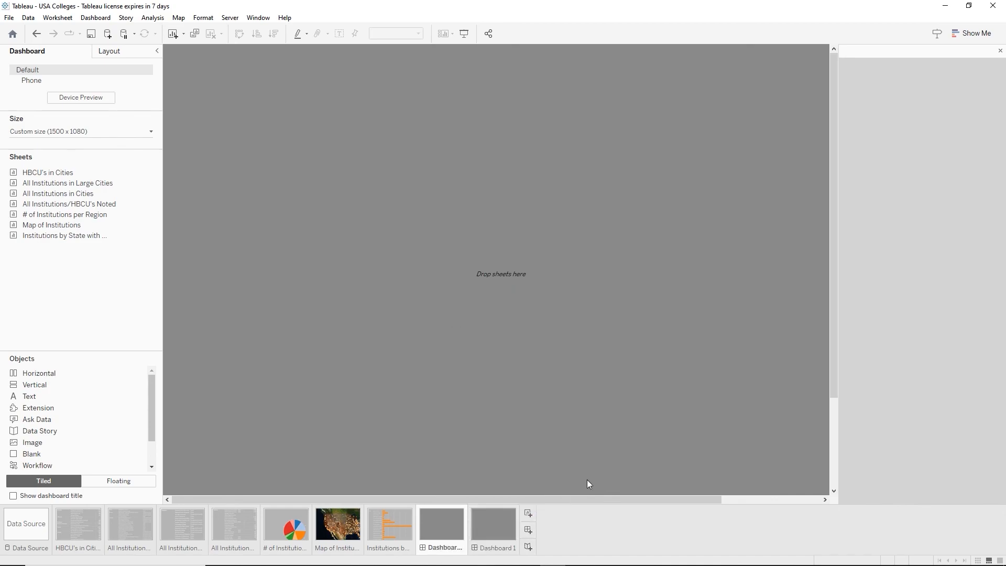
pyautogui.rightClick(507, 545)
pyautogui.click(549, 381)
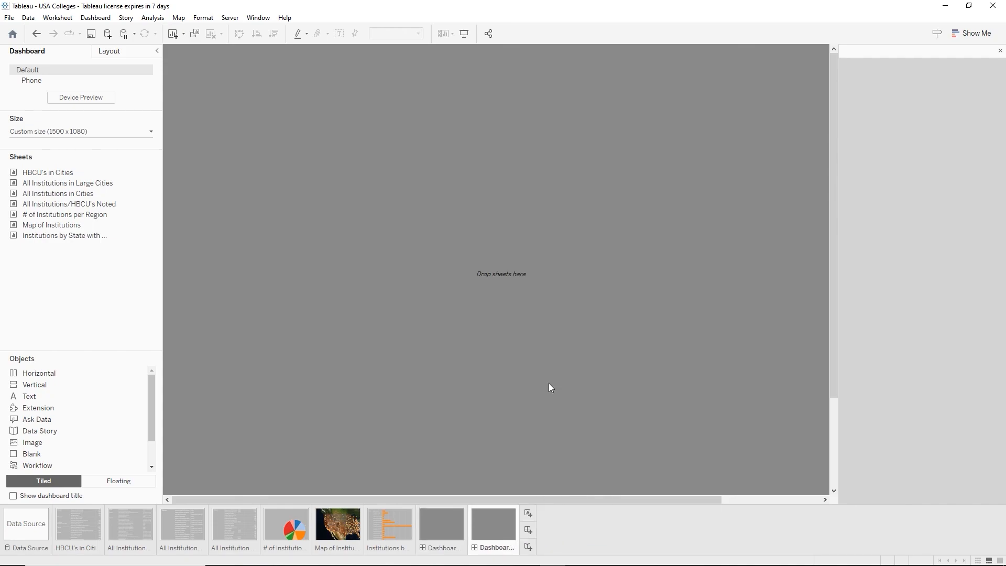
# Show the dashboard title on the first of the three dashboards and add a tiled horizontal container below it
pyautogui.click(444, 548)
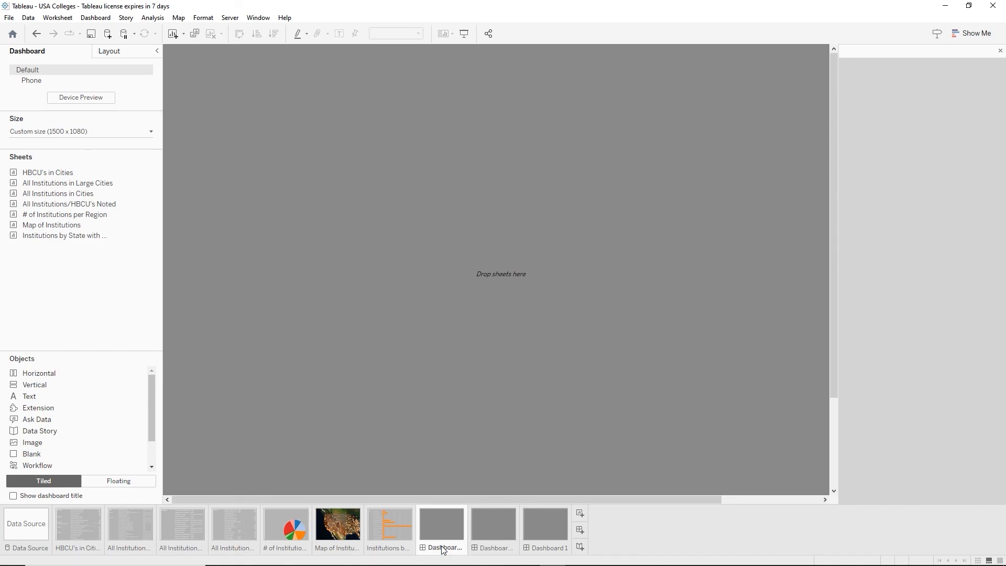
pyautogui.click(14, 496)
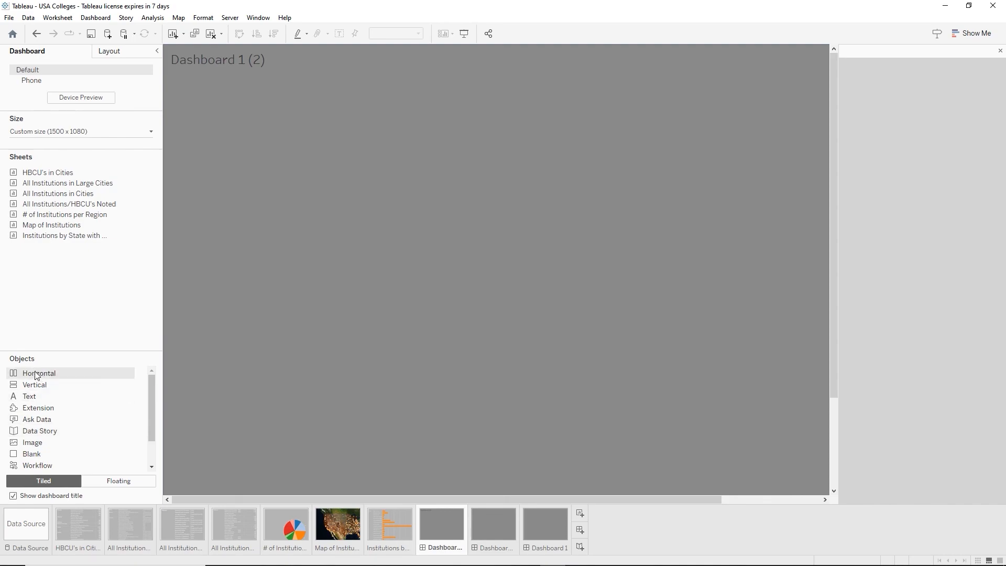
pyautogui.moveTo(37, 375); pyautogui.dragTo(560, 190)
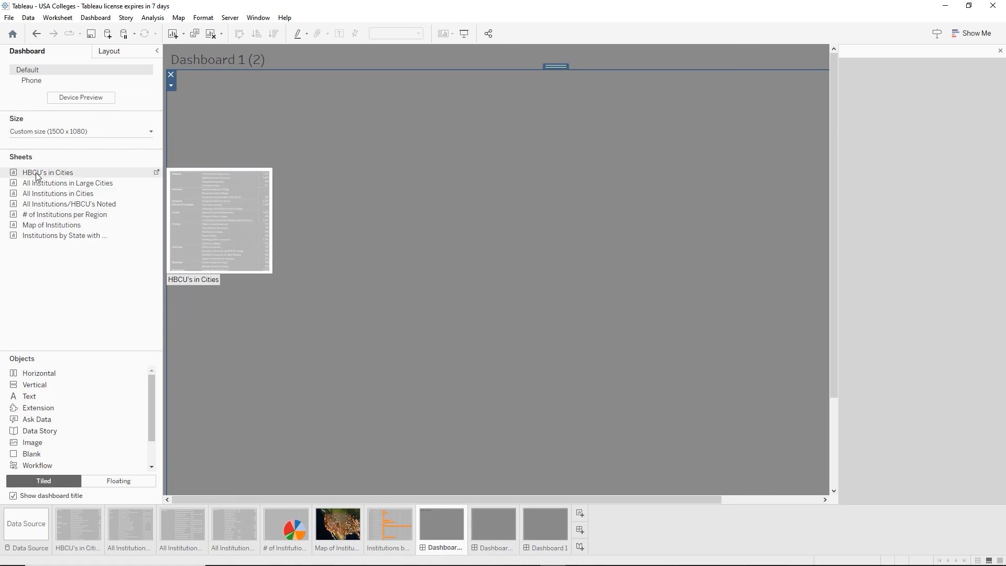
# Place the HBCU's in Cities sheet in the horizontal container with All Institutions/HBCU's Noted to its left
pyautogui.moveTo(37, 177); pyautogui.dragTo(187, 200)
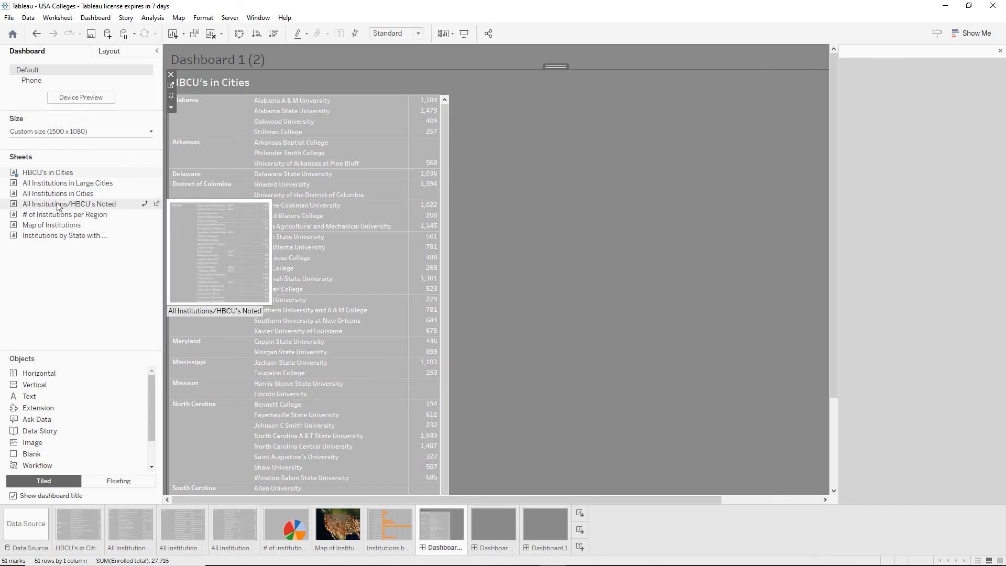
pyautogui.moveTo(57, 206); pyautogui.dragTo(477, 209)
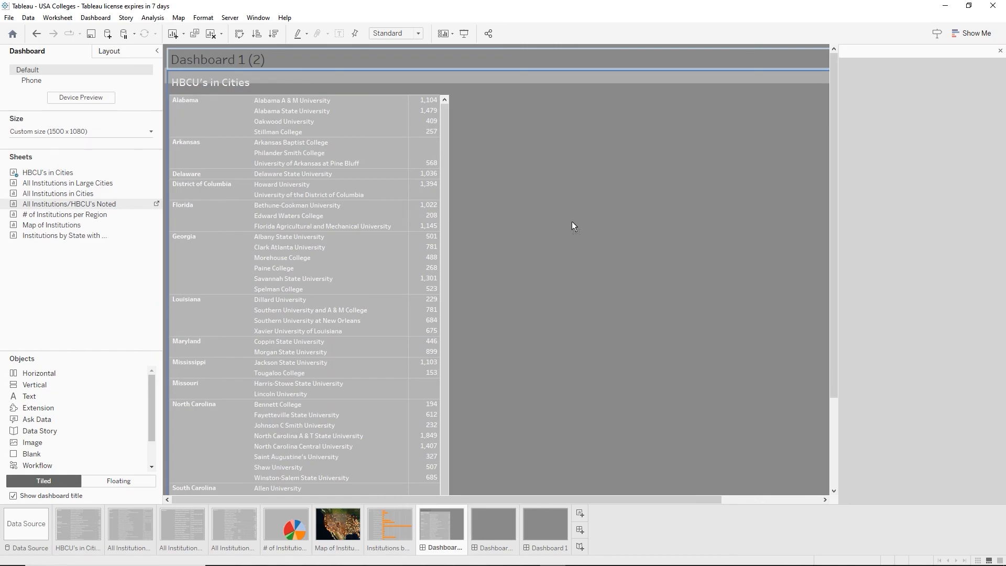
pyautogui.moveTo(527, 316); pyautogui.dragTo(461, 374)
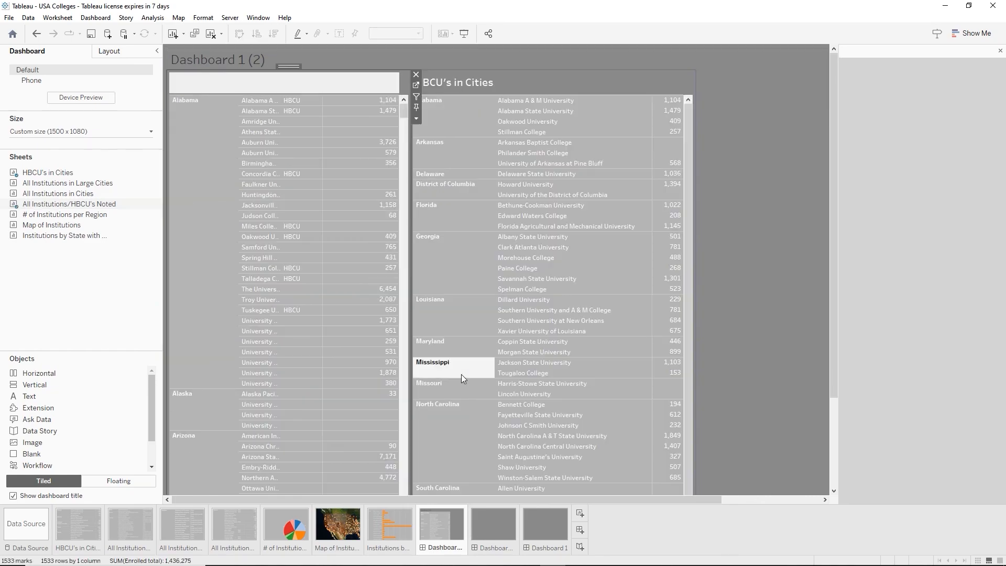
# Try distributing the horizontal container's contents evenly, and switch the even distribution off again
pyautogui.doubleClick(286, 66)
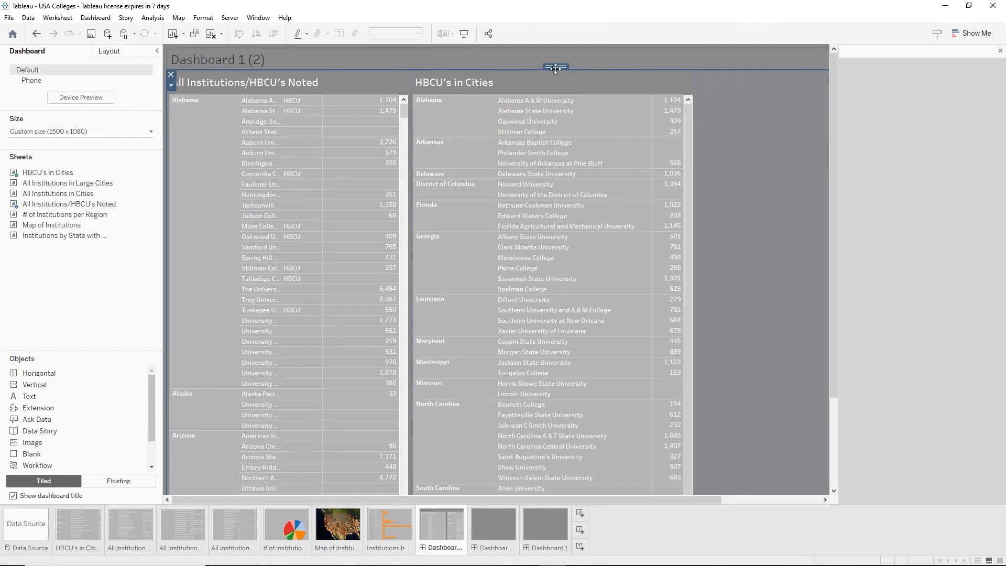
pyautogui.click(172, 86)
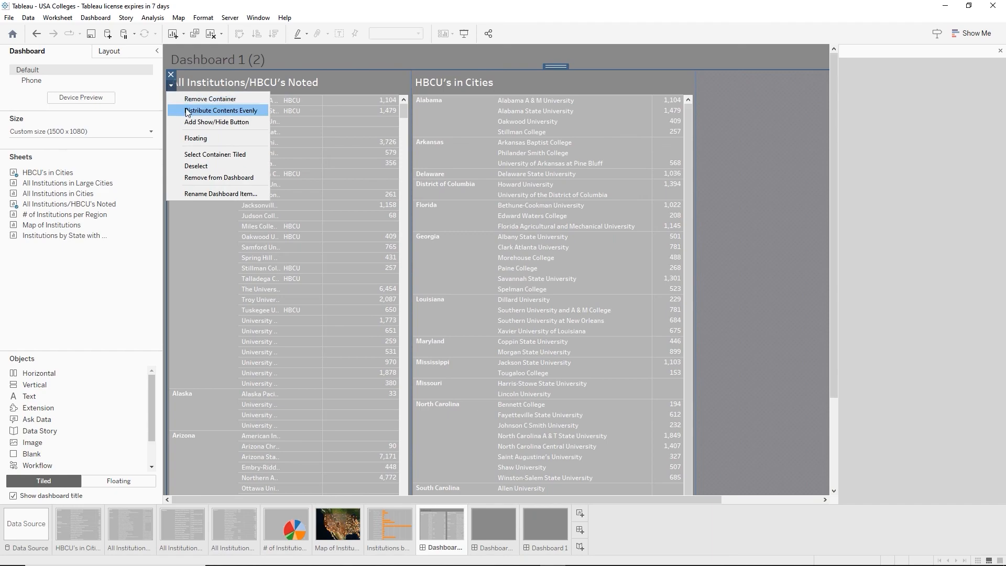
pyautogui.click(186, 109)
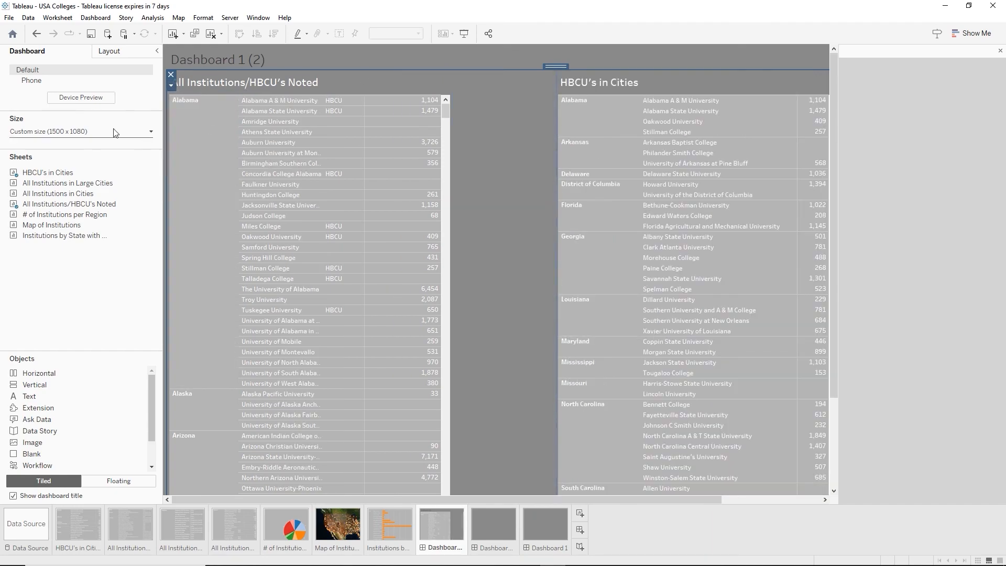
pyautogui.click(171, 85)
pyautogui.click(201, 110)
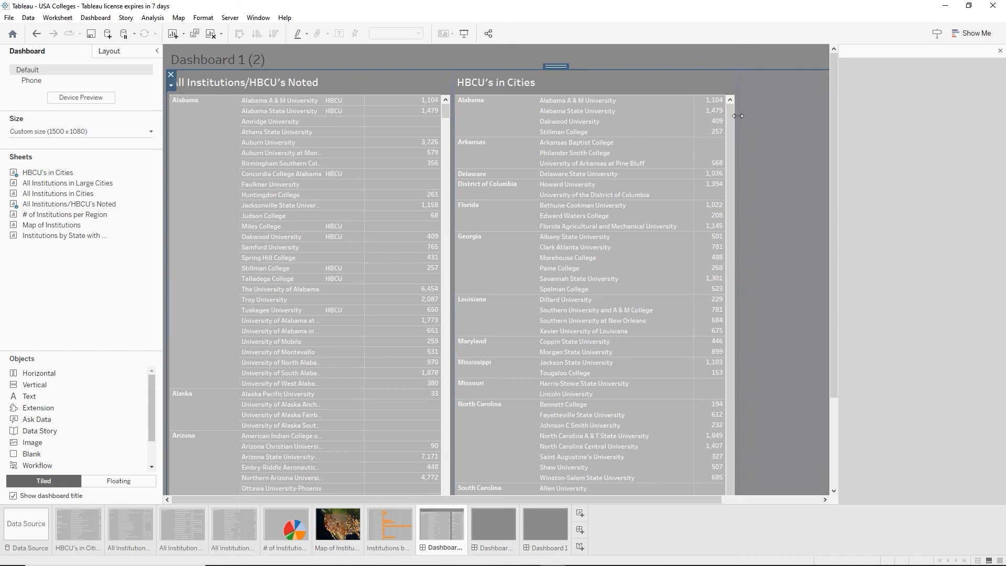
# Widen the HBCU's in Cities and All Institutions/HBCU's Noted areas so the two tables spread across the dashboard with a gap between them
pyautogui.moveTo(738, 116); pyautogui.dragTo(826, 129)
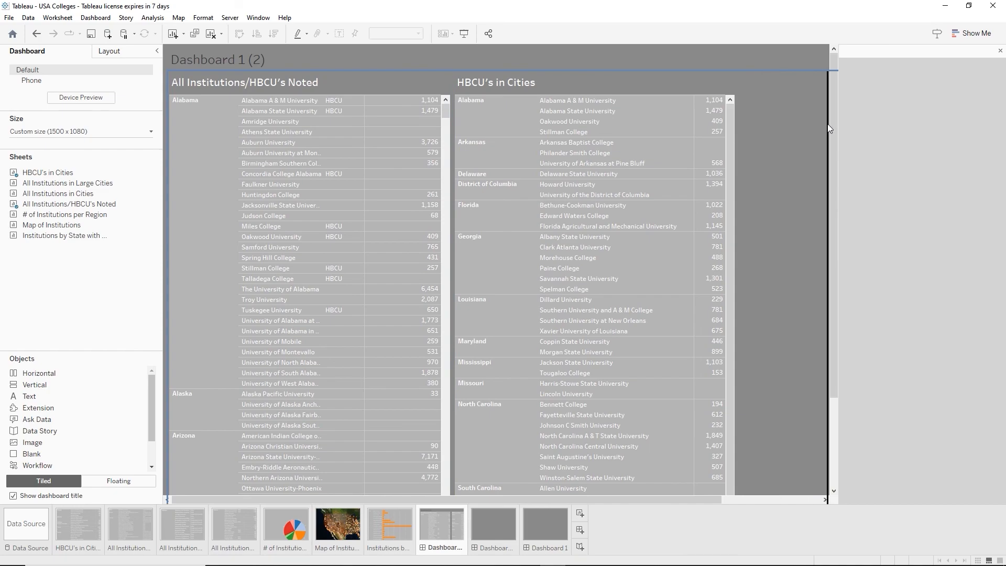
pyautogui.click(734, 137)
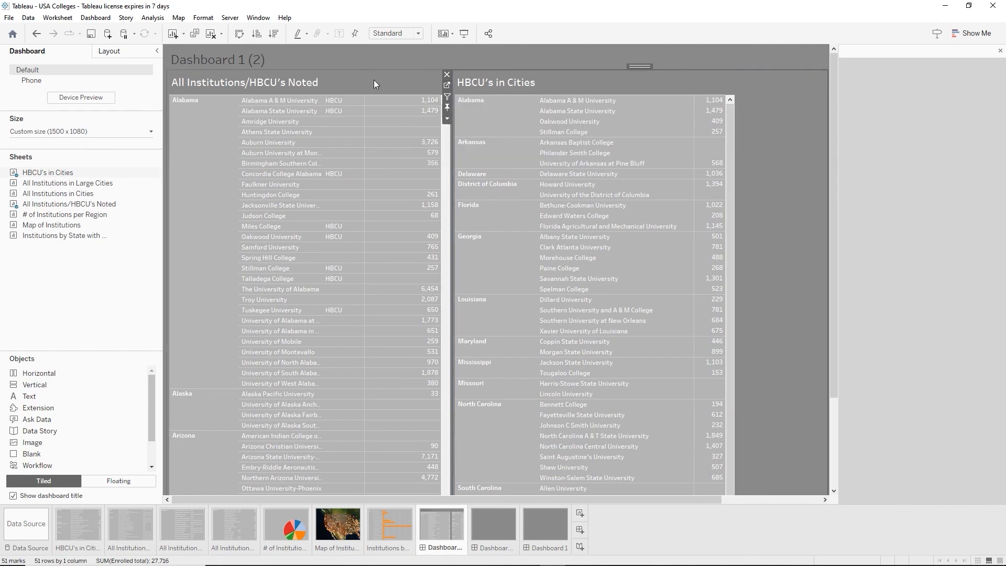
pyautogui.click(453, 142)
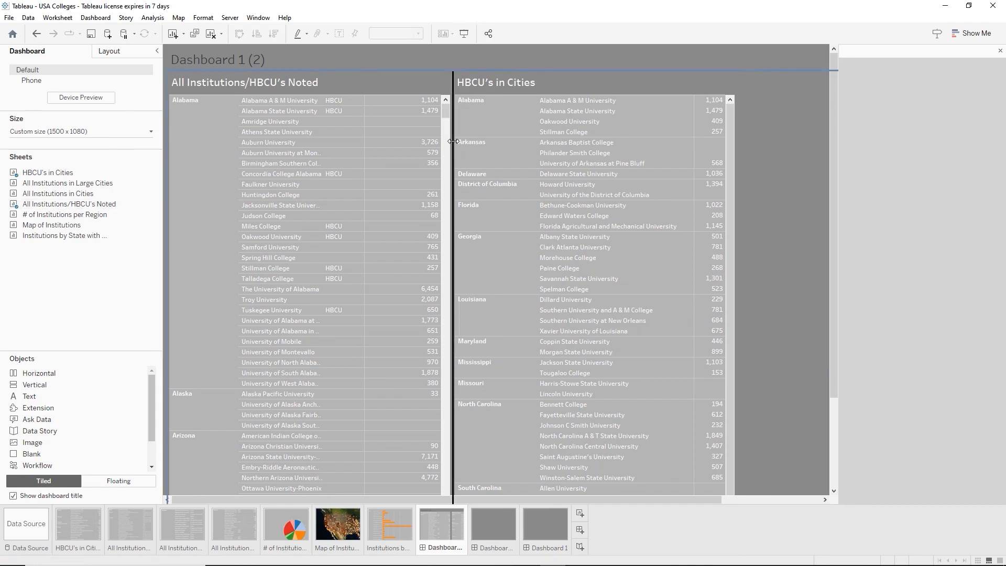
pyautogui.moveTo(453, 142); pyautogui.dragTo(489, 143)
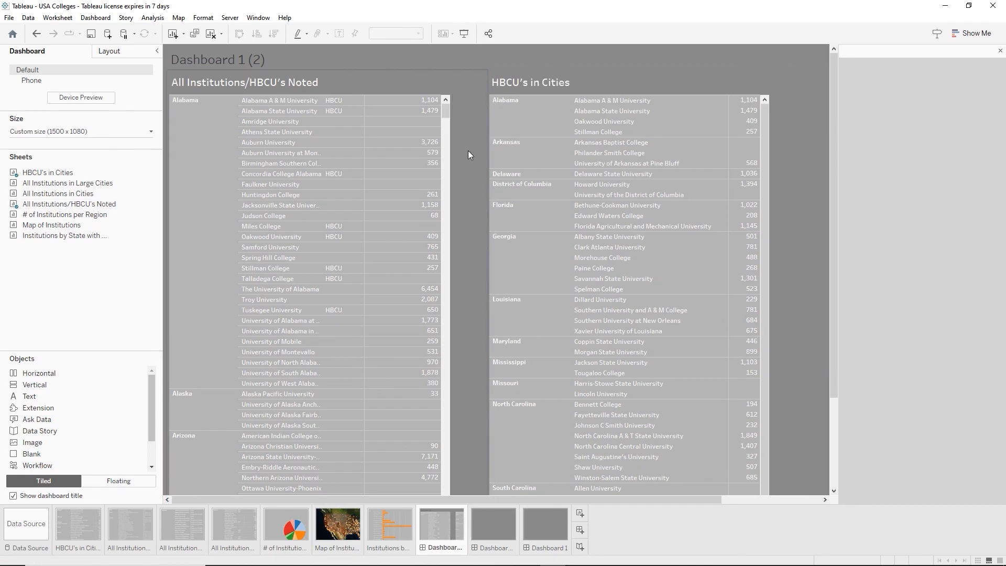
pyautogui.click(452, 159)
pyautogui.scroll(-5, 457, 169)
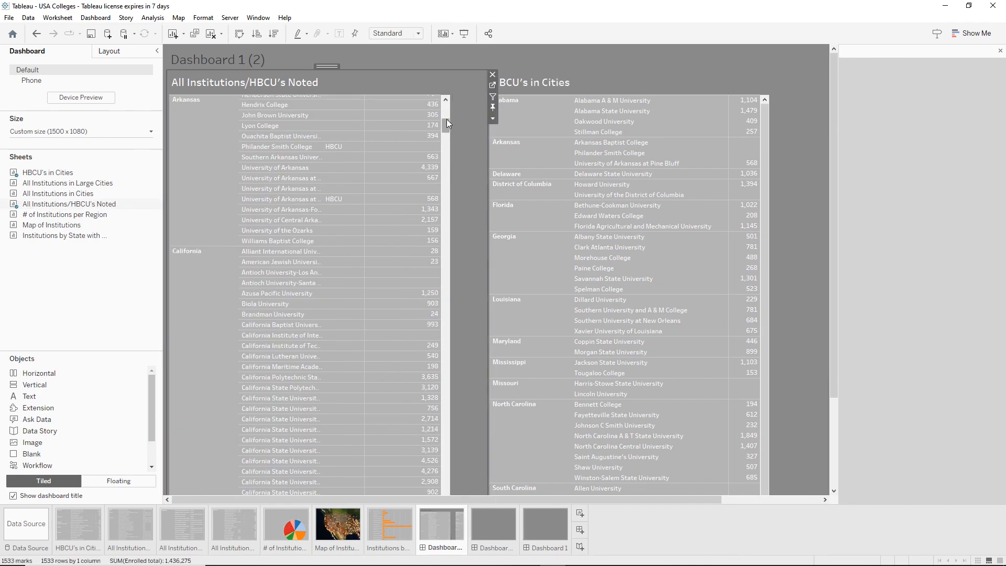
pyautogui.click(731, 87)
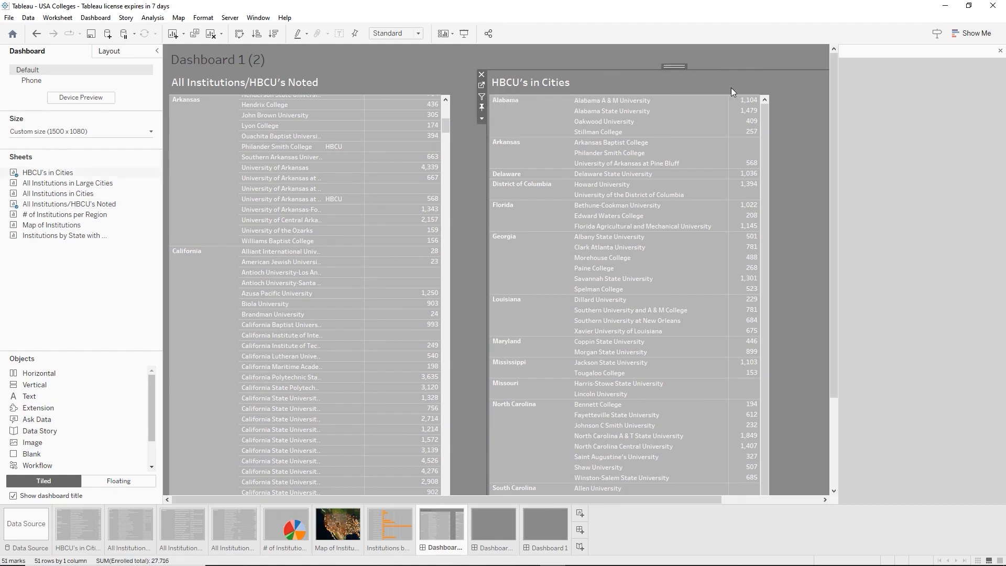
pyautogui.moveTo(488, 156); pyautogui.dragTo(500, 156)
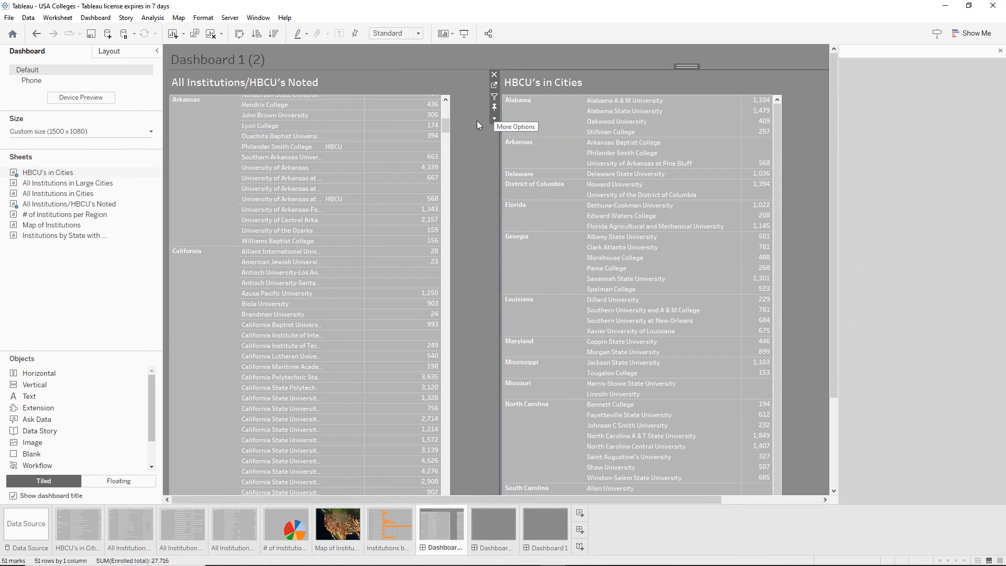
pyautogui.moveTo(443, 127); pyautogui.dragTo(443, 109)
# Rename the first dashboard as HBCU Institution Information
pyautogui.doubleClick(220, 58)
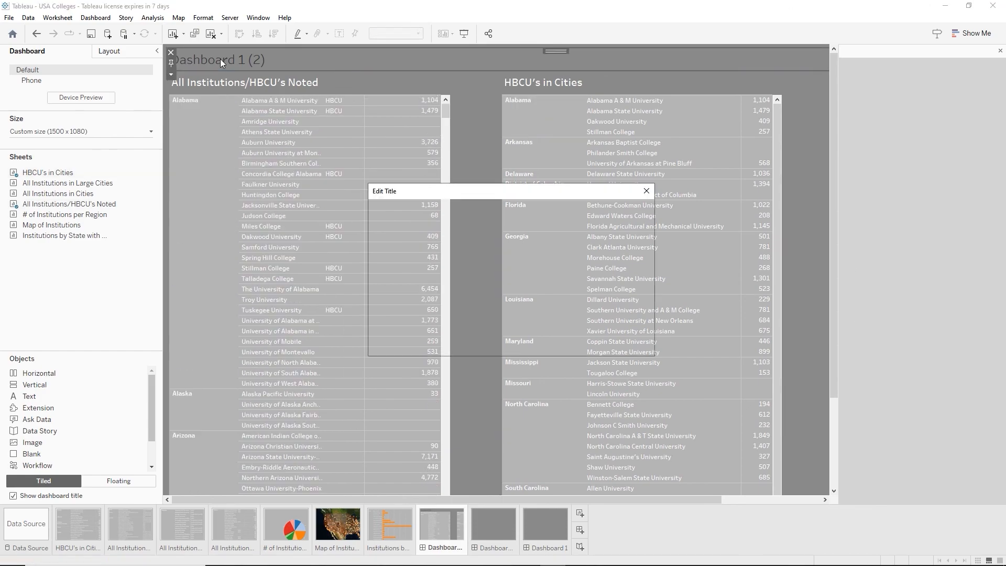
pyautogui.click(580, 346)
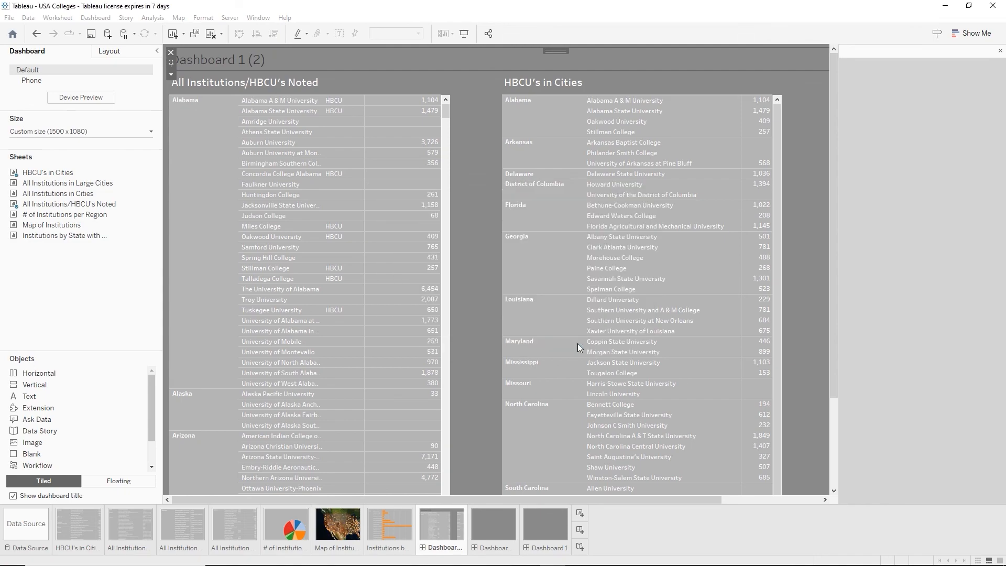
pyautogui.doubleClick(429, 551)
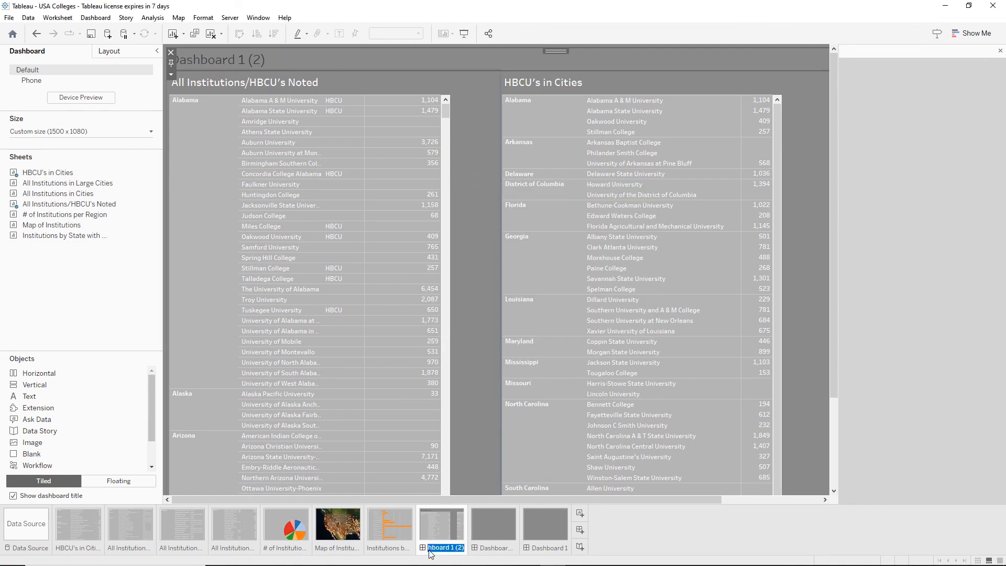
pyautogui.write('H')
pyautogui.write('BCU Institution Informa')
pyautogui.write('tion')
pyautogui.press('Return')
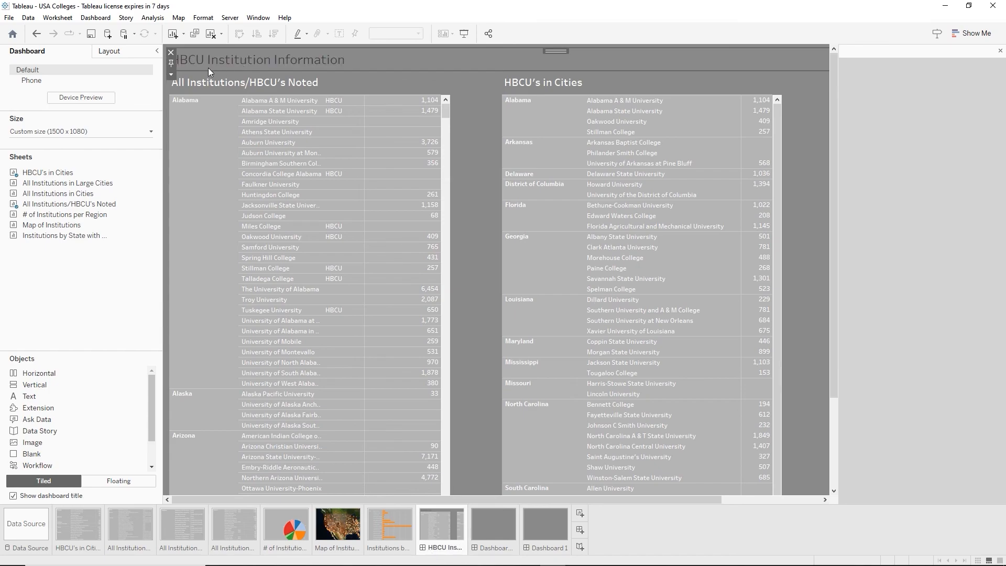
# Format the HBCU Institution Information dashboard title in bold white text
pyautogui.doubleClick(250, 62)
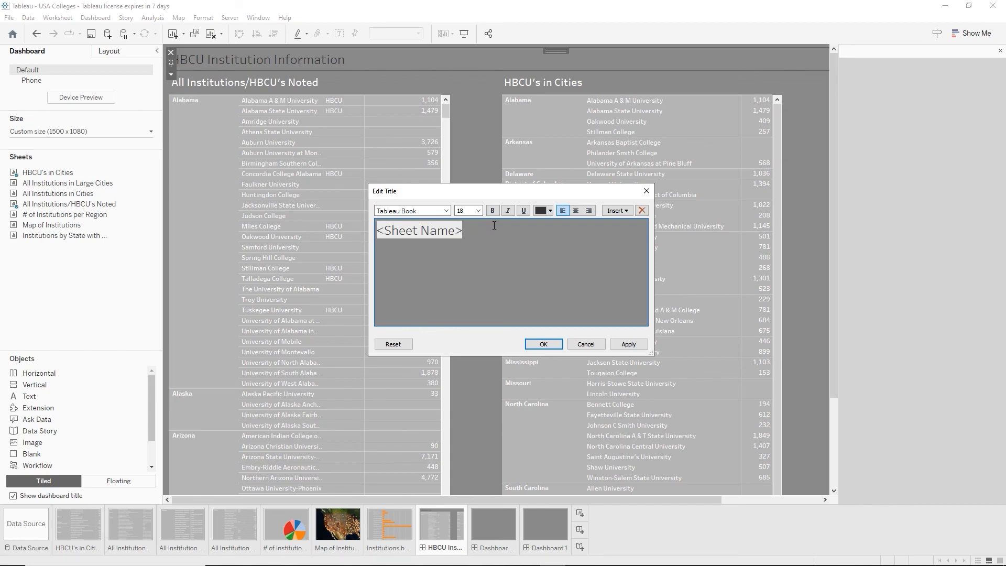
pyautogui.hotkey('ctrl', 'a')
pyautogui.click(493, 211)
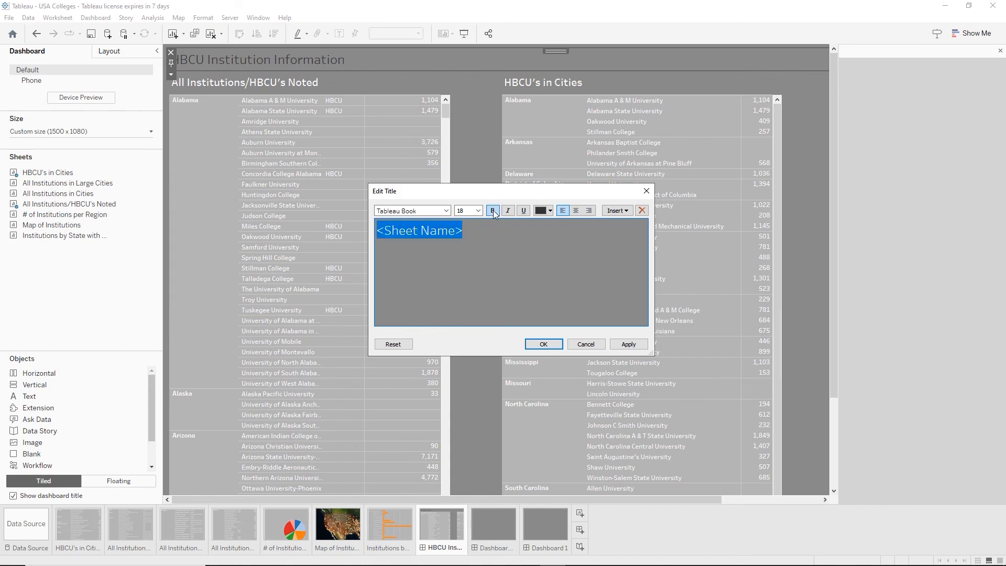
pyautogui.click(551, 211)
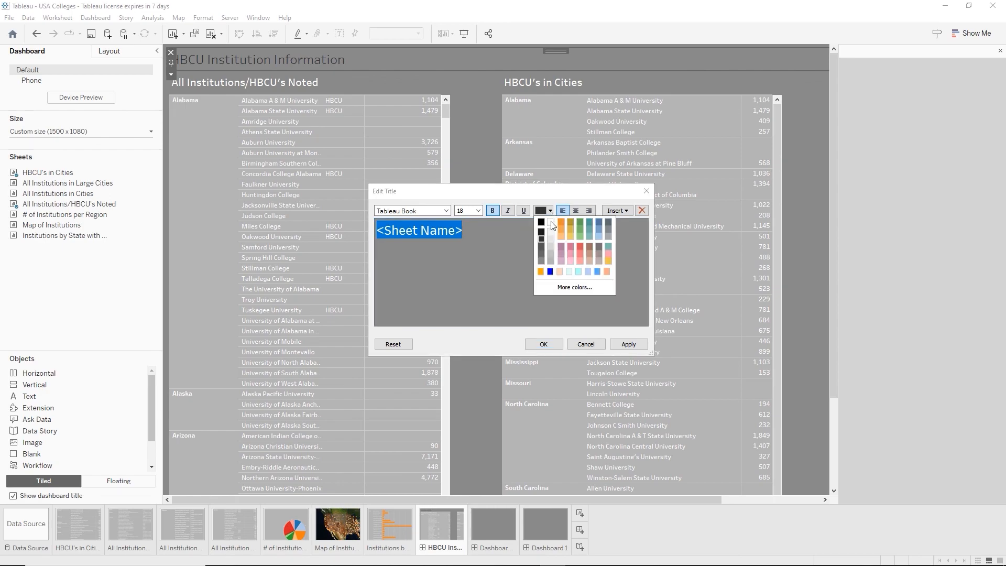
pyautogui.click(551, 222)
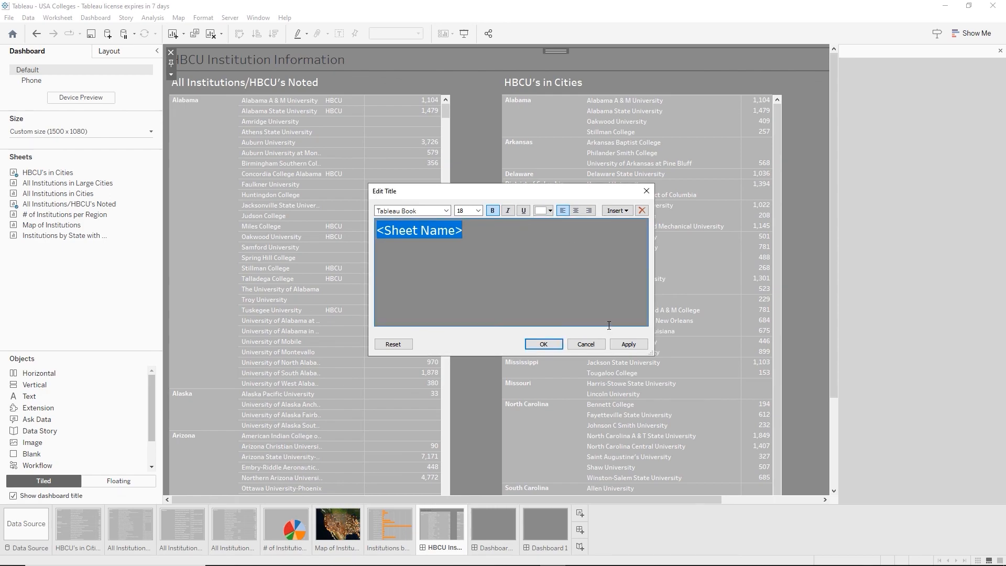
pyautogui.click(548, 345)
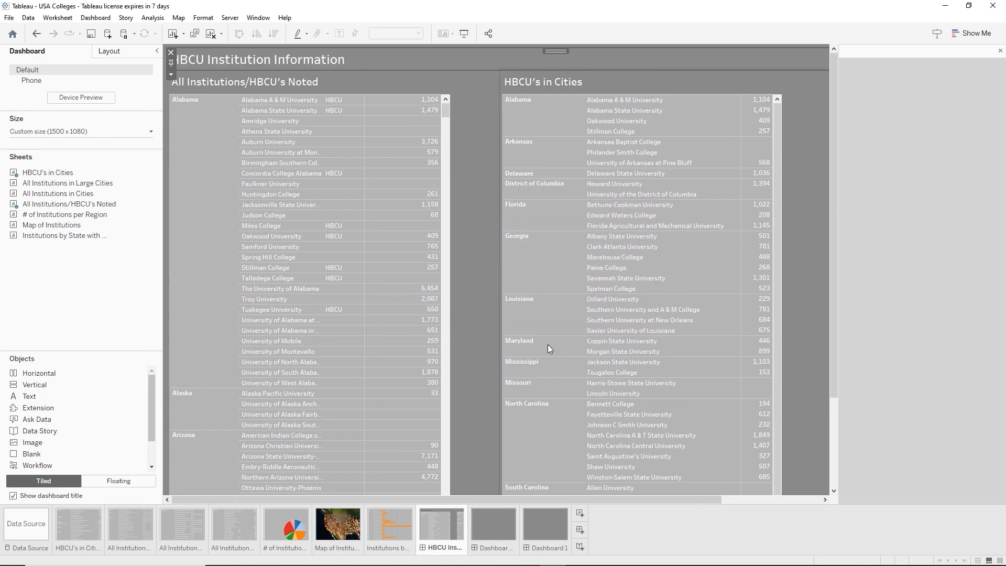
# Center the HBCU Institution Information dashboard title and save the workbook
pyautogui.doubleClick(329, 57)
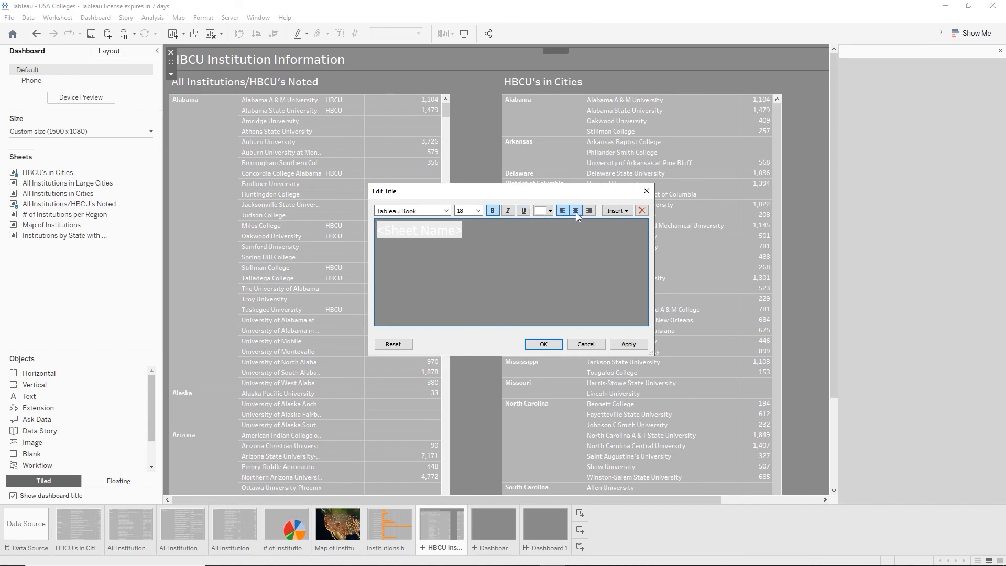
pyautogui.click(577, 211)
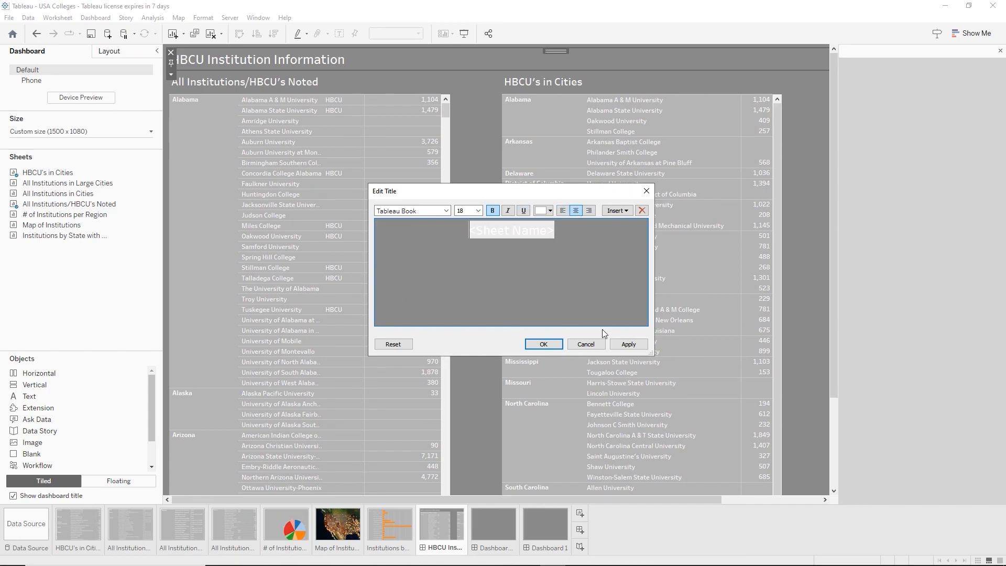
pyautogui.click(545, 344)
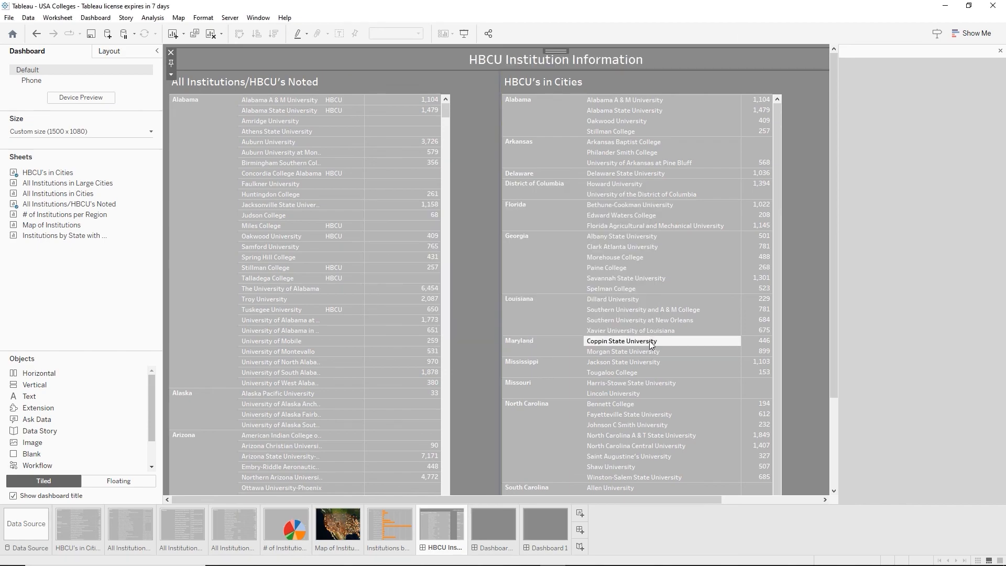
pyautogui.click(91, 35)
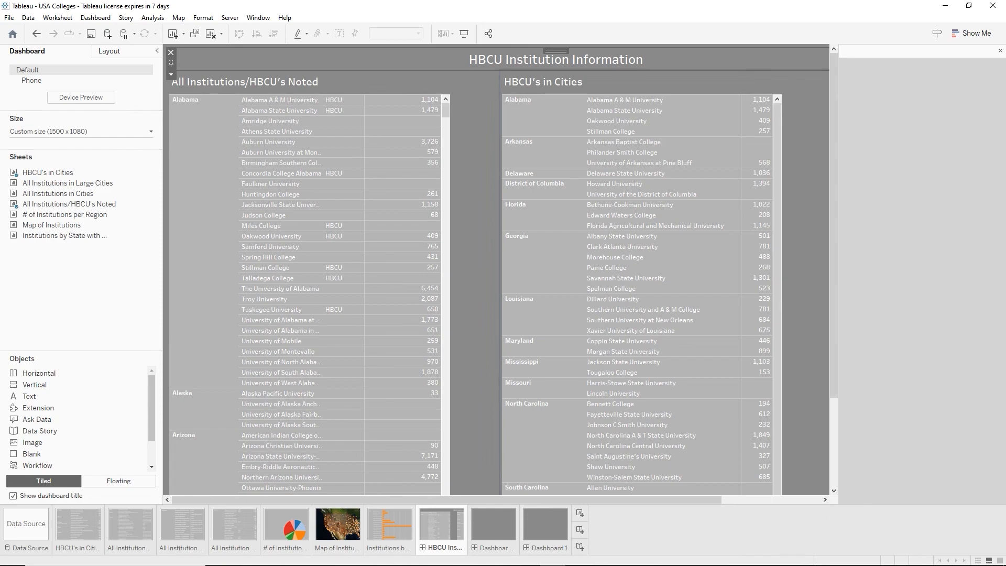
# On the second dashboard, add a horizontal container holding All Institutions in Large Cities with All Institutions in Cities to its right
pyautogui.click(507, 550)
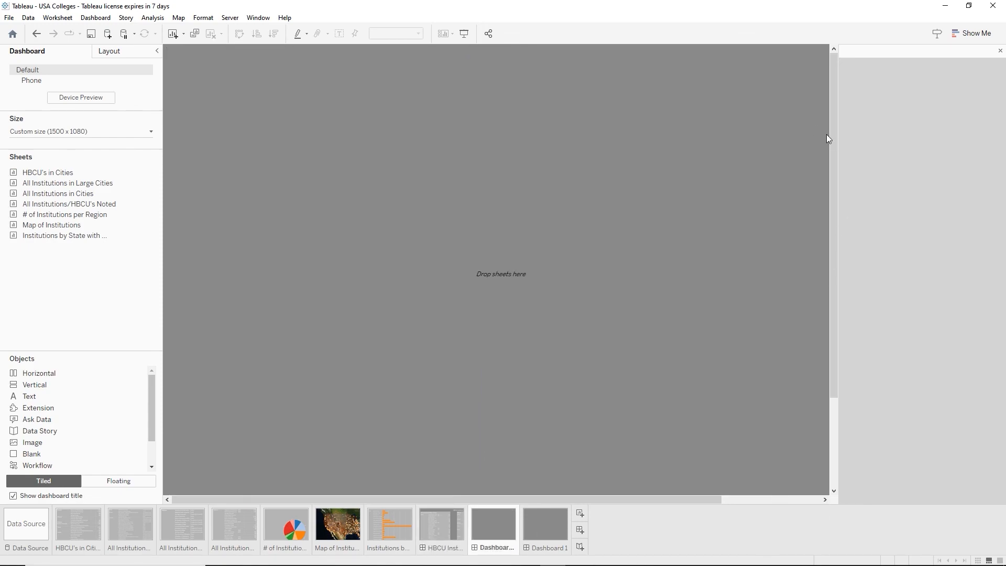
pyautogui.moveTo(57, 193); pyautogui.dragTo(159, 246)
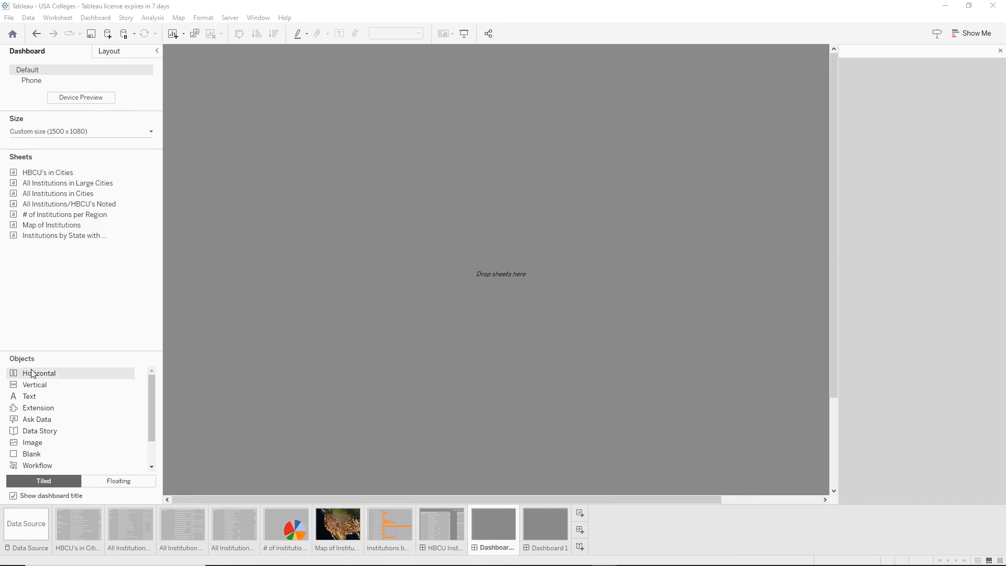
pyautogui.moveTo(31, 373); pyautogui.dragTo(446, 260)
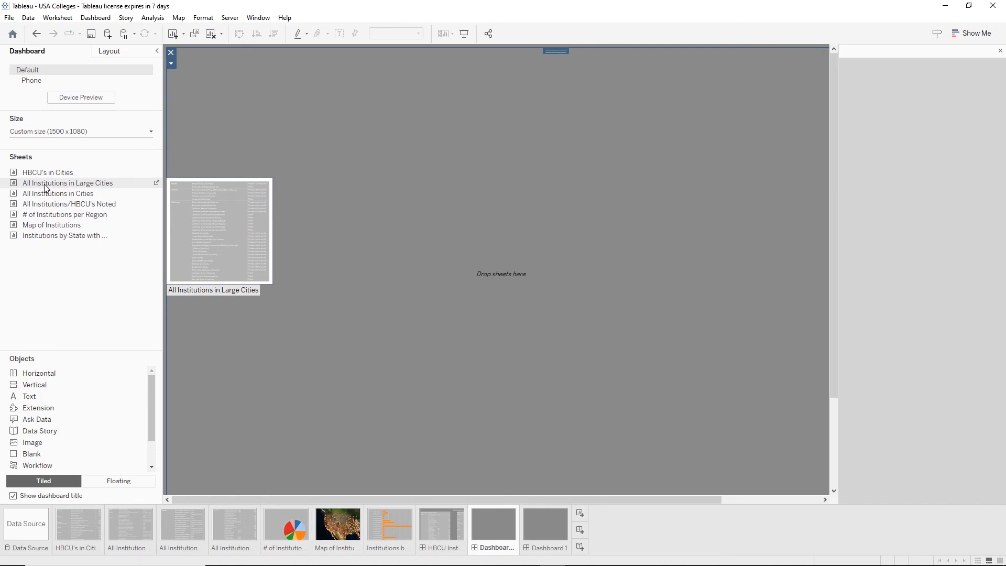
pyautogui.moveTo(46, 188); pyautogui.dragTo(255, 225)
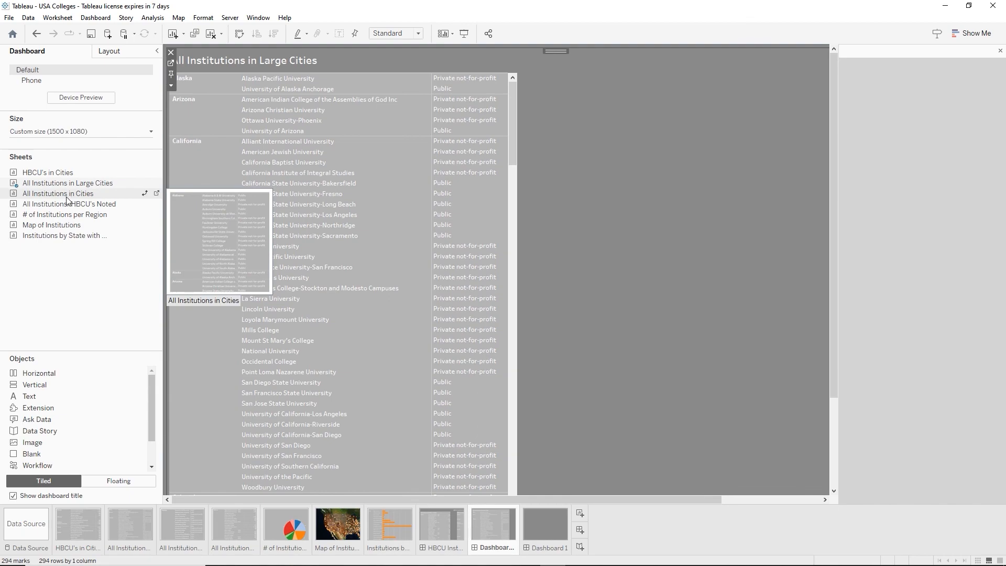
pyautogui.moveTo(67, 199); pyautogui.dragTo(589, 217)
pyautogui.moveTo(678, 199); pyautogui.dragTo(677, 199)
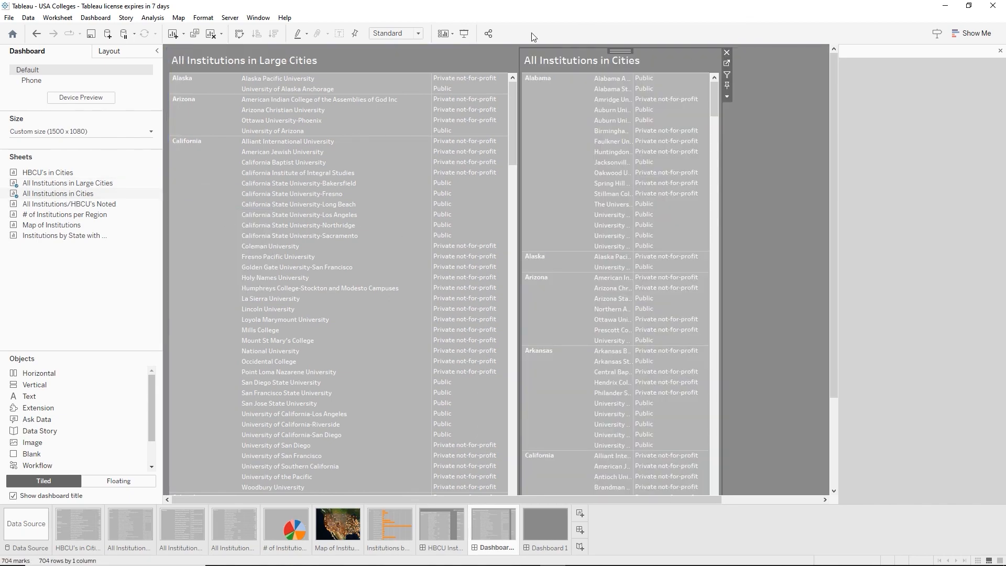
# Try distributing the contents of the second dashboard's horizontal container evenly, and switch the even distribution off again
pyautogui.doubleClick(629, 49)
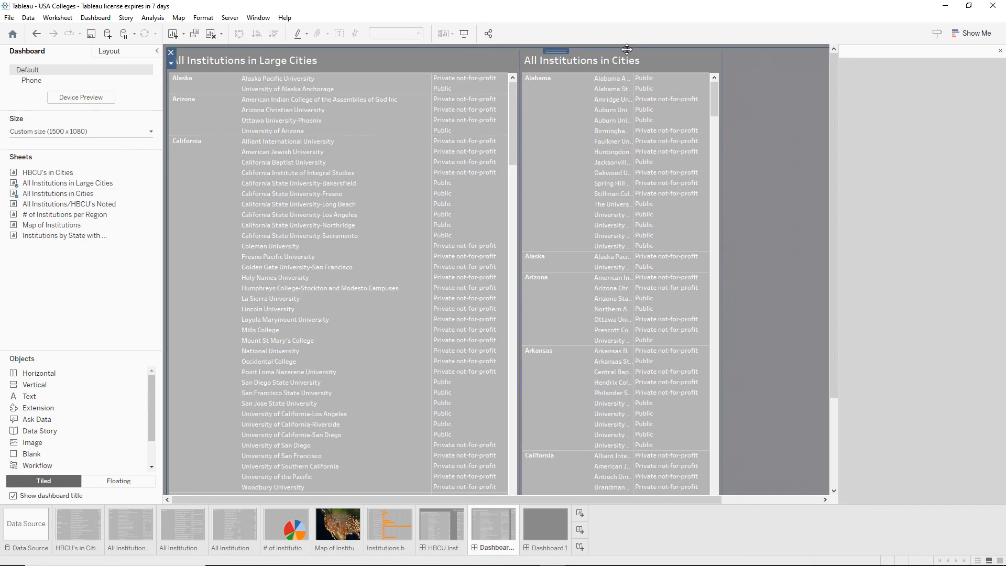
pyautogui.click(171, 63)
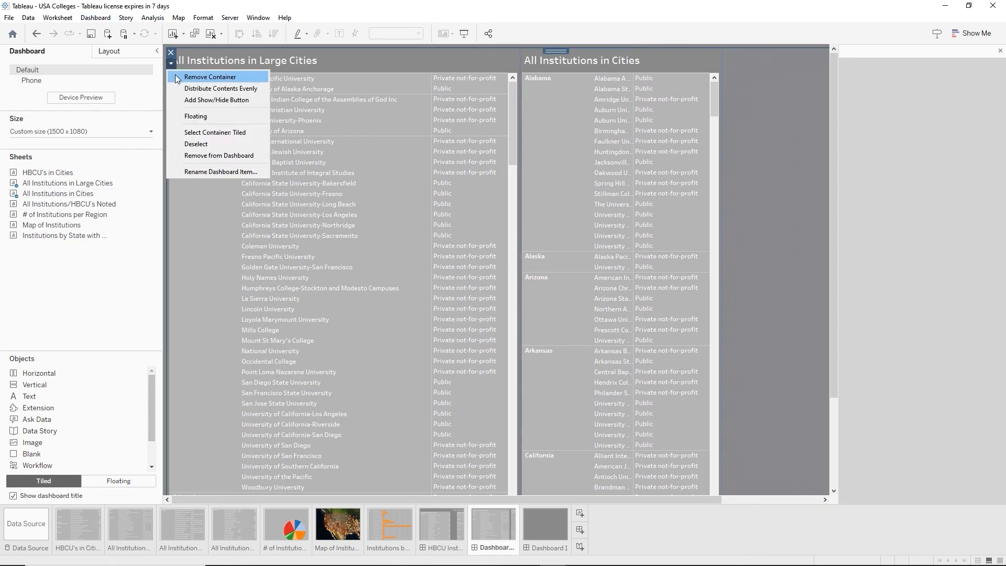
pyautogui.click(192, 89)
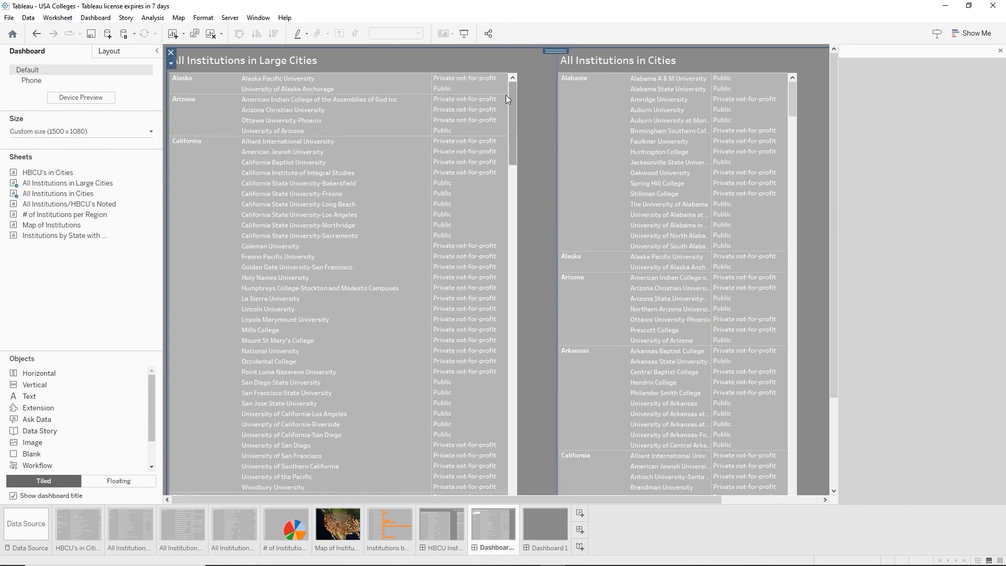
pyautogui.click(171, 63)
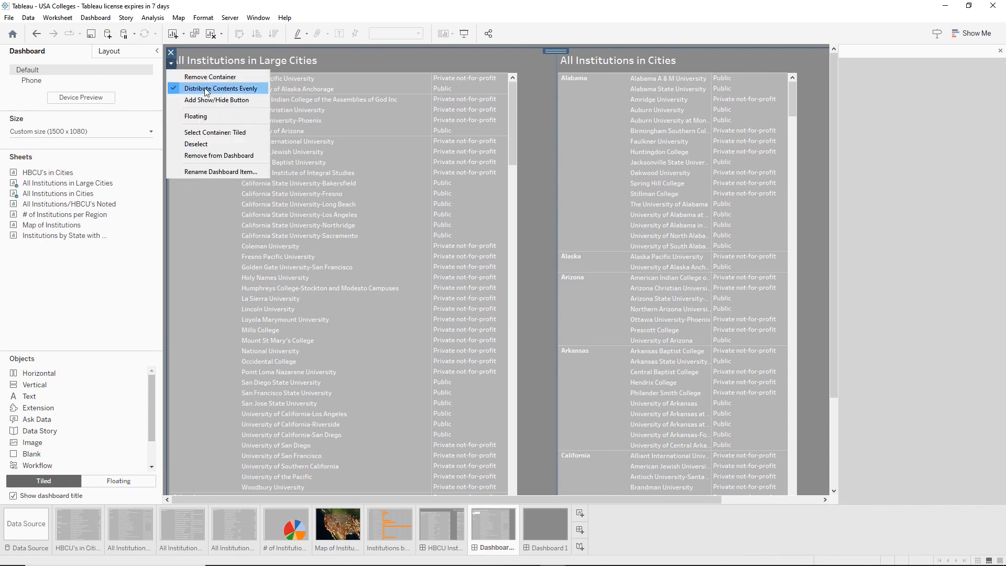
pyautogui.click(206, 88)
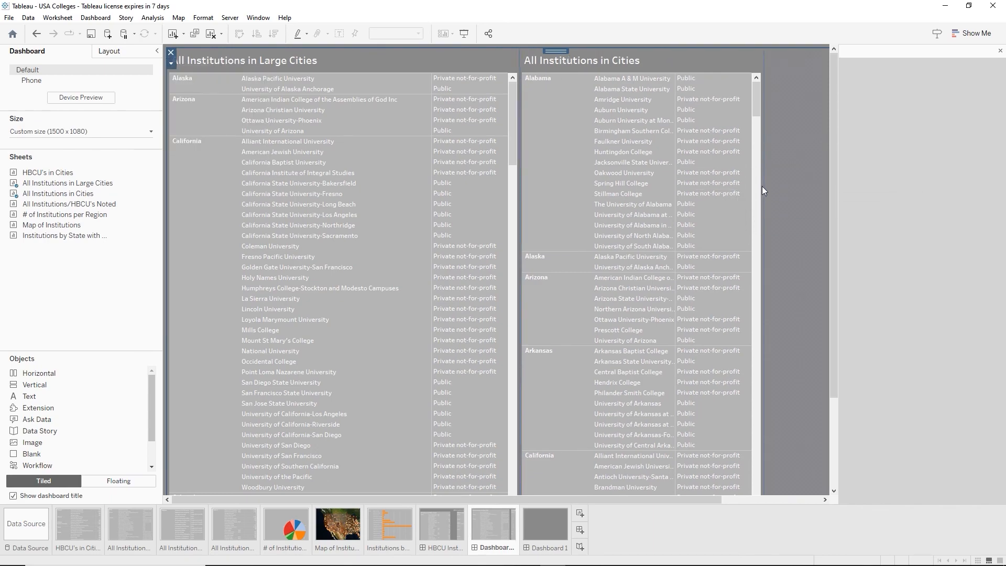
# Widen the All Institutions in Cities area toward the dashboard's right edge, and narrow the All Institutions in Large Cities area
pyautogui.moveTo(763, 186); pyautogui.dragTo(825, 181)
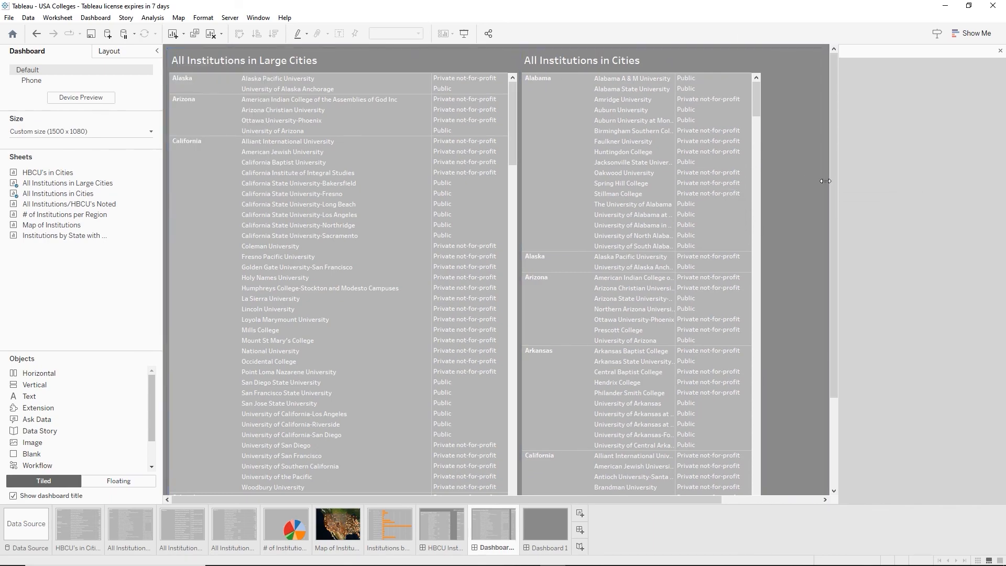
pyautogui.click(762, 195)
pyautogui.click(760, 192)
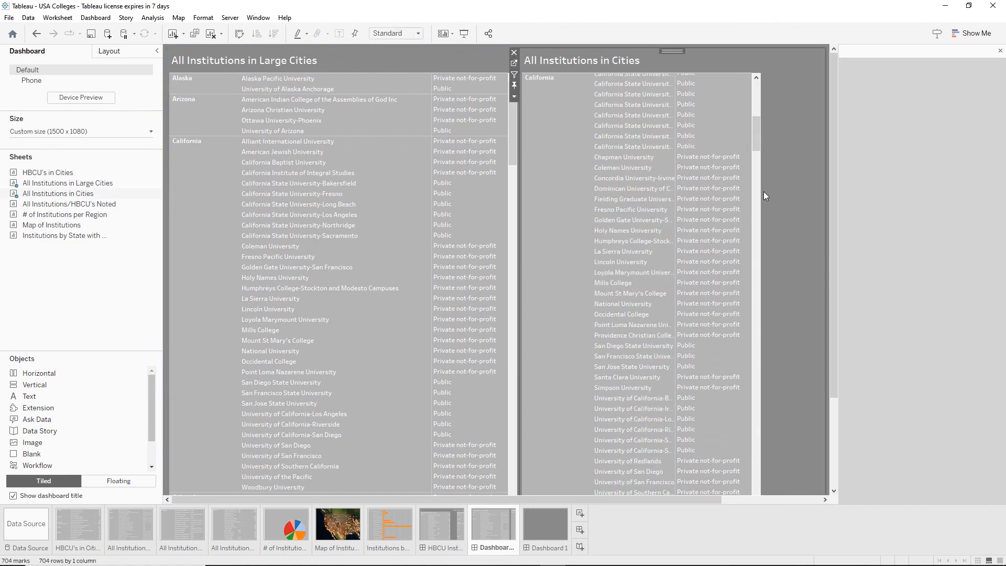
pyautogui.moveTo(517, 170); pyautogui.dragTo(485, 175)
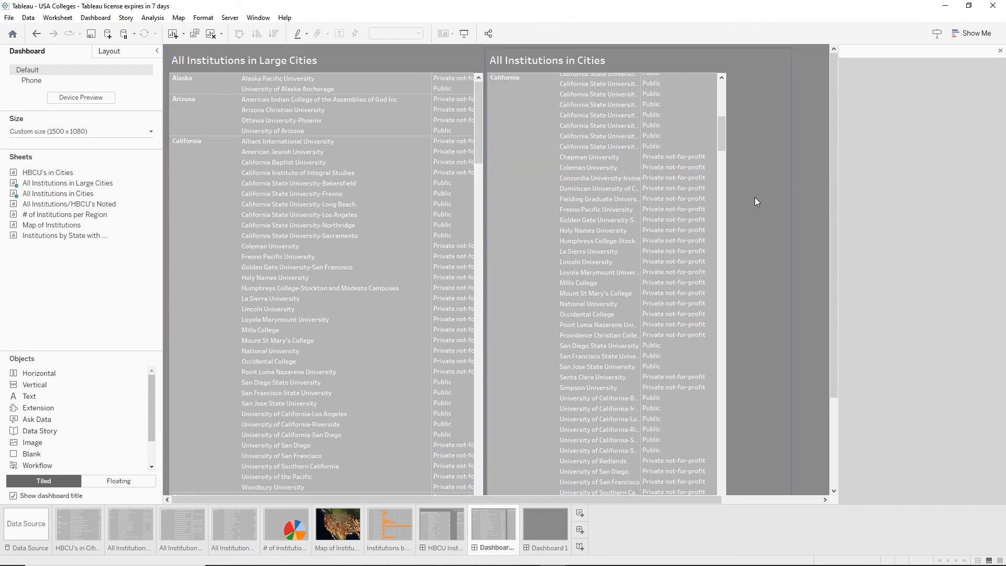
pyautogui.click(728, 203)
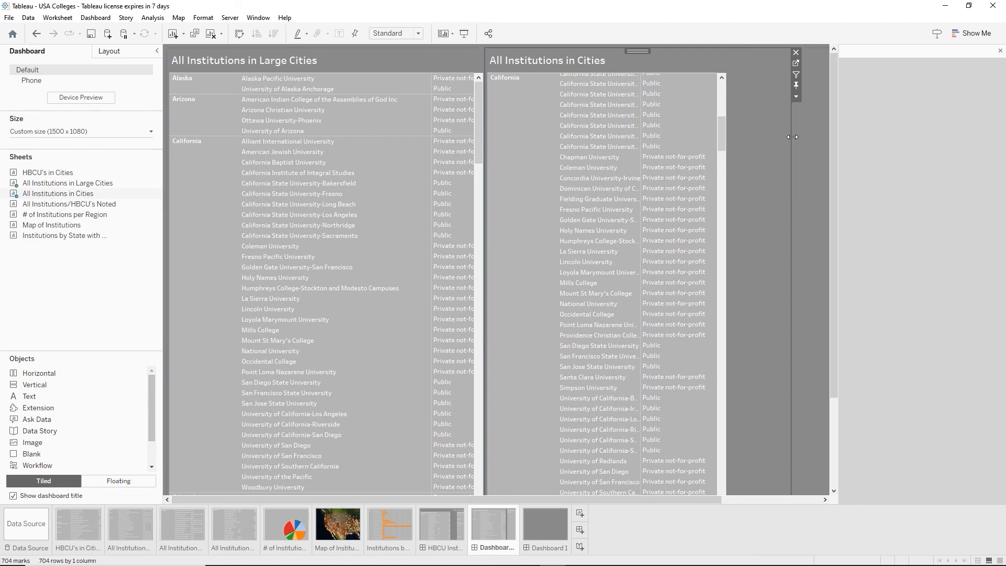
# Narrow both table areas further so All Institutions in Cities sits closer to All Institutions in Large Cities, and return its list to the beginning
pyautogui.moveTo(790, 139); pyautogui.dragTo(727, 142)
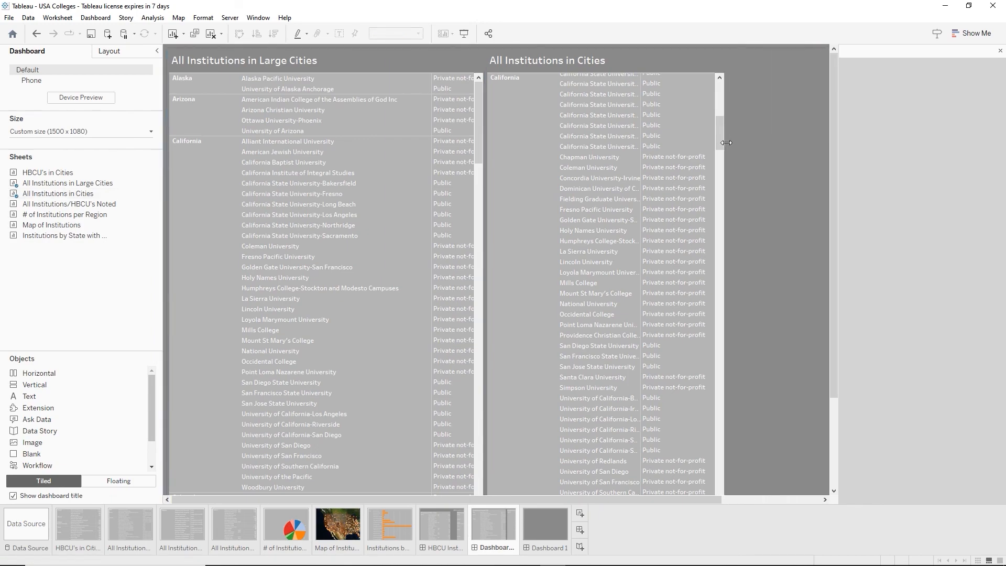
pyautogui.click(789, 120)
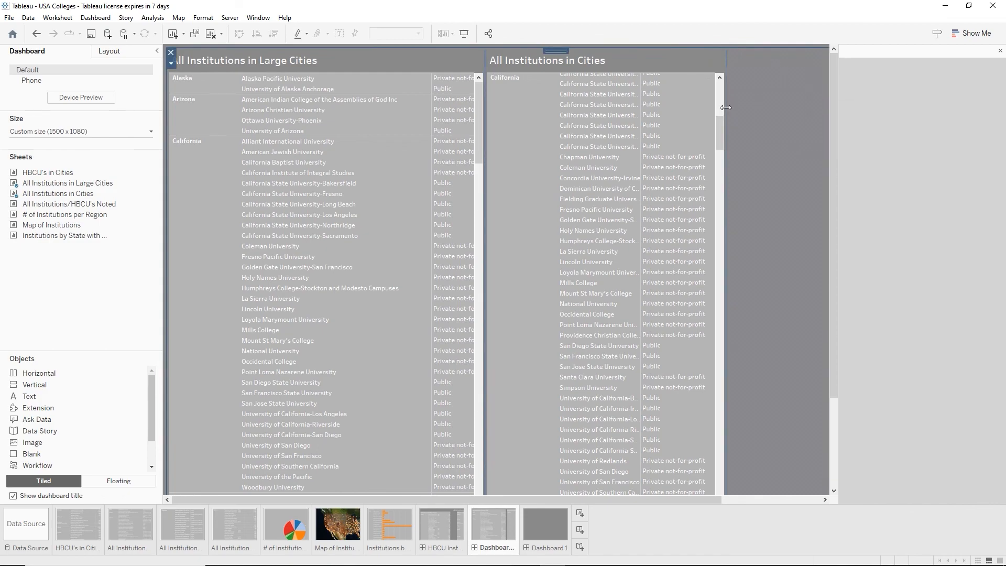
pyautogui.moveTo(726, 107); pyautogui.dragTo(785, 118)
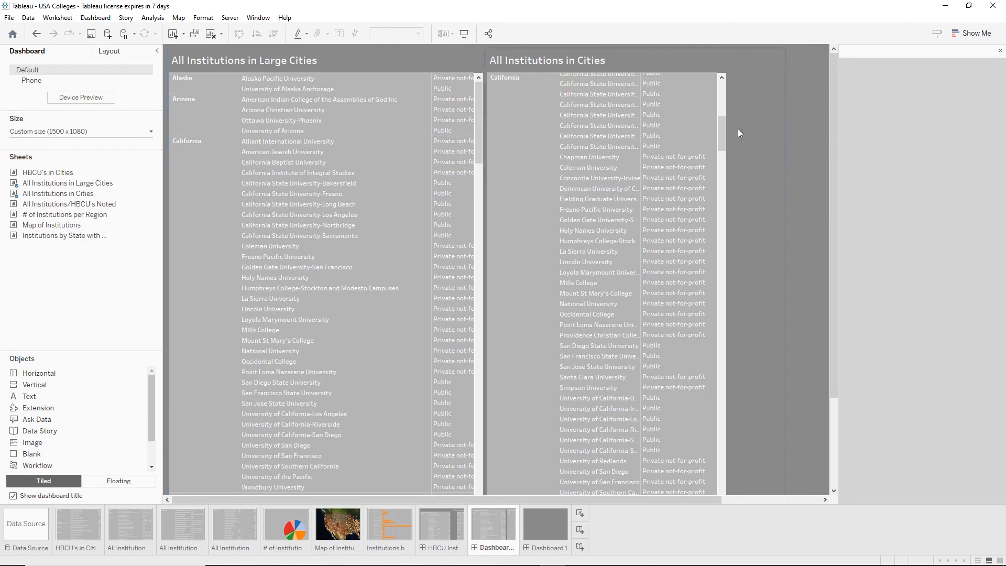
pyautogui.moveTo(478, 146)
pyautogui.mouseDown()
pyautogui.moveTo(440, 148)
pyautogui.moveTo(475, 152)
pyautogui.mouseUp()
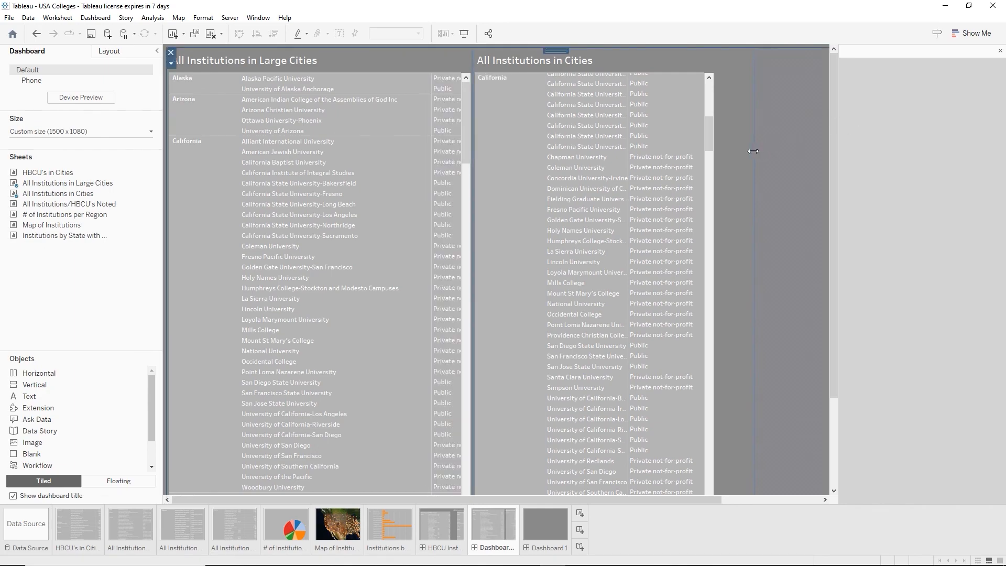
pyautogui.moveTo(753, 151); pyautogui.dragTo(724, 143)
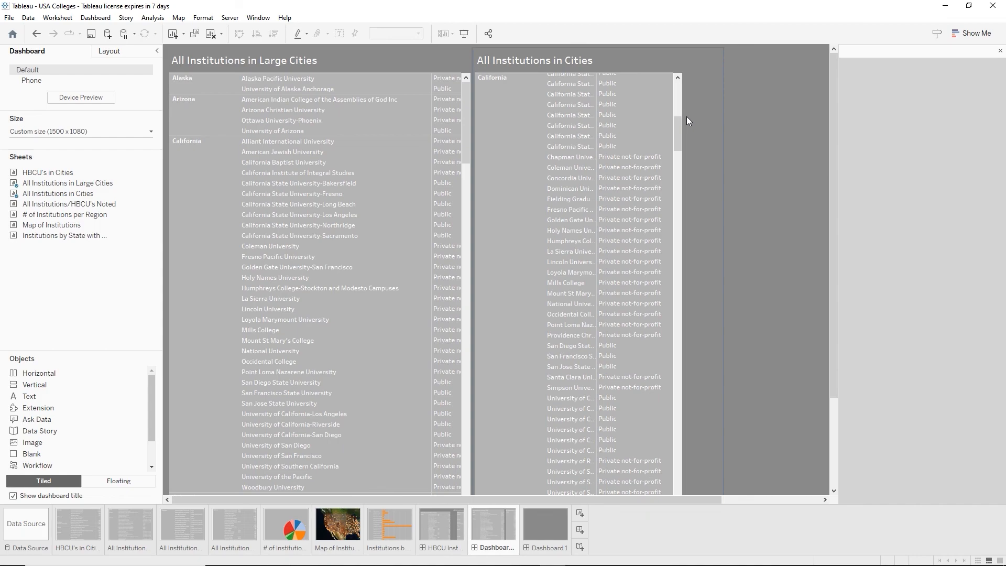
pyautogui.moveTo(682, 122); pyautogui.dragTo(688, 87)
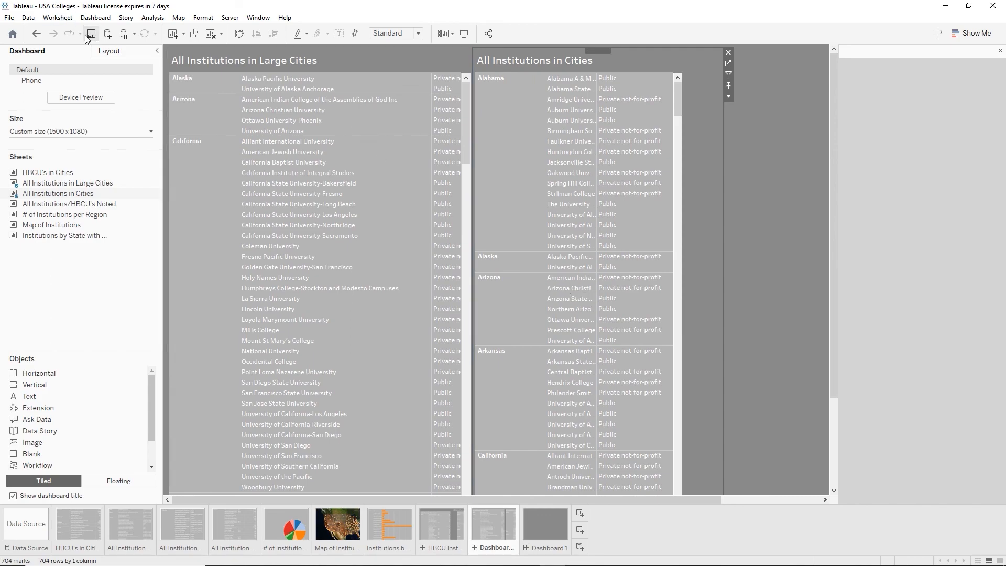
# On the third dashboard, add a horizontal container and place the Map of Institutions sheet in it
pyautogui.click(543, 532)
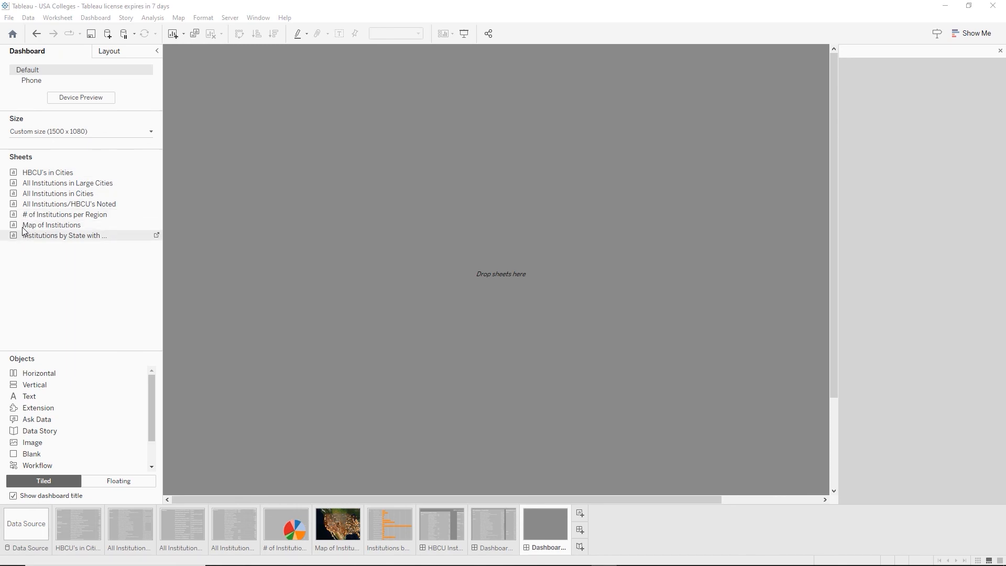
pyautogui.moveTo(26, 225); pyautogui.dragTo(246, 216)
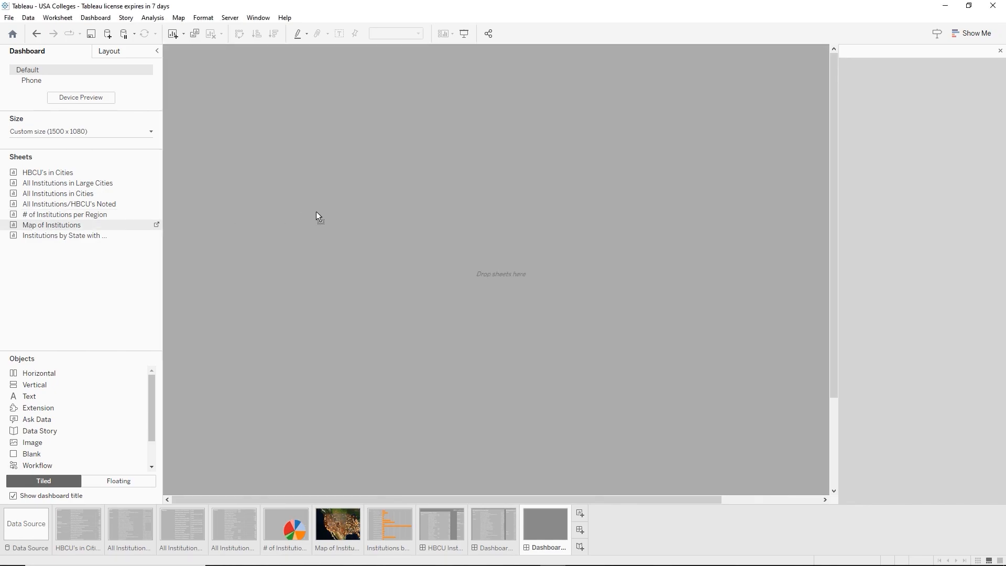
pyautogui.moveTo(316, 211); pyautogui.dragTo(100, 239)
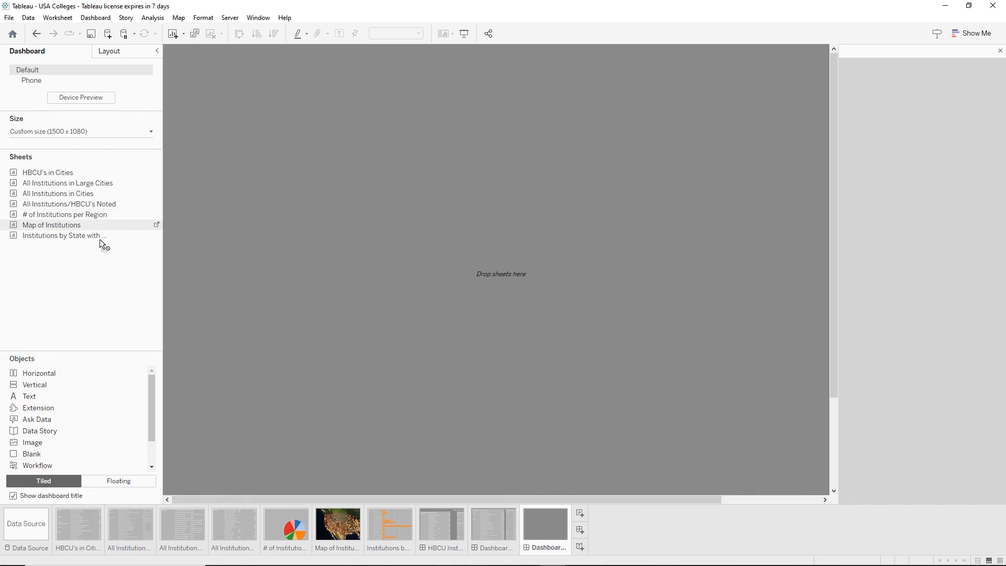
pyautogui.click(39, 375)
pyautogui.moveTo(52, 225)
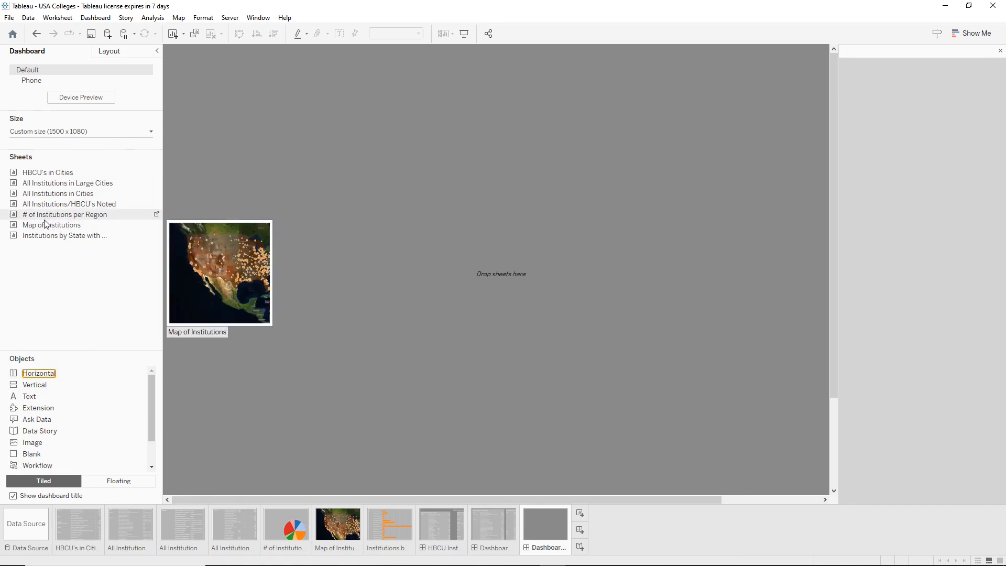
pyautogui.moveTo(35, 374)
pyautogui.mouseDown()
pyautogui.moveTo(128, 350)
pyautogui.moveTo(414, 221)
pyautogui.mouseUp()
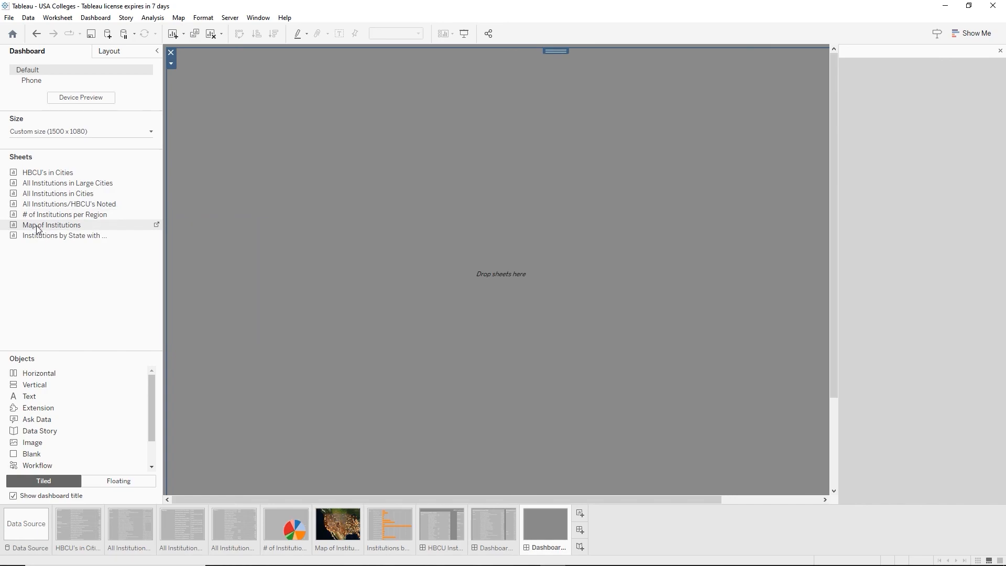
pyautogui.moveTo(37, 229); pyautogui.dragTo(369, 164)
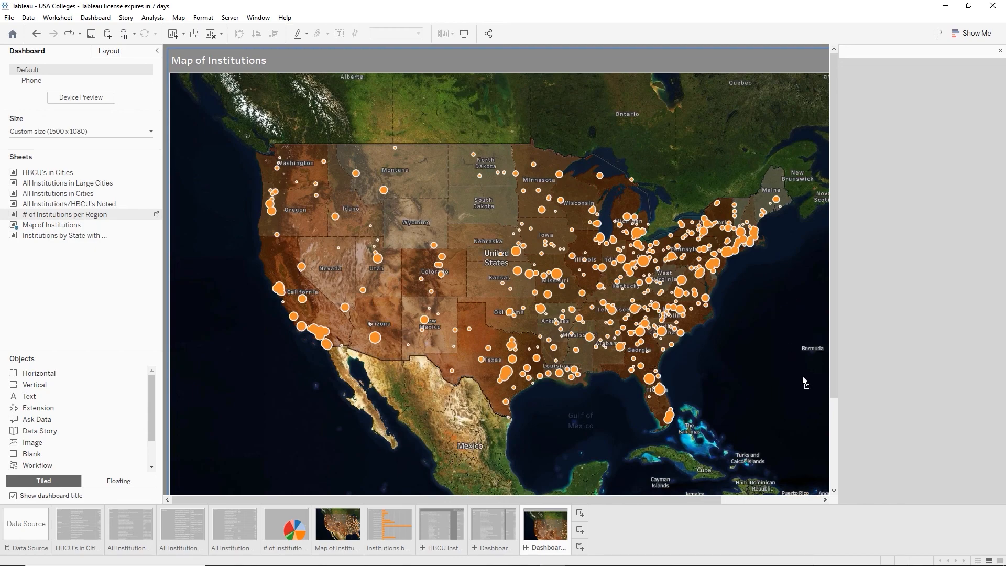
# Add the # of Institutions per Region sheet beside the map, make it floating, and place it over the map's northeastern part
pyautogui.moveTo(802, 376); pyautogui.dragTo(807, 376)
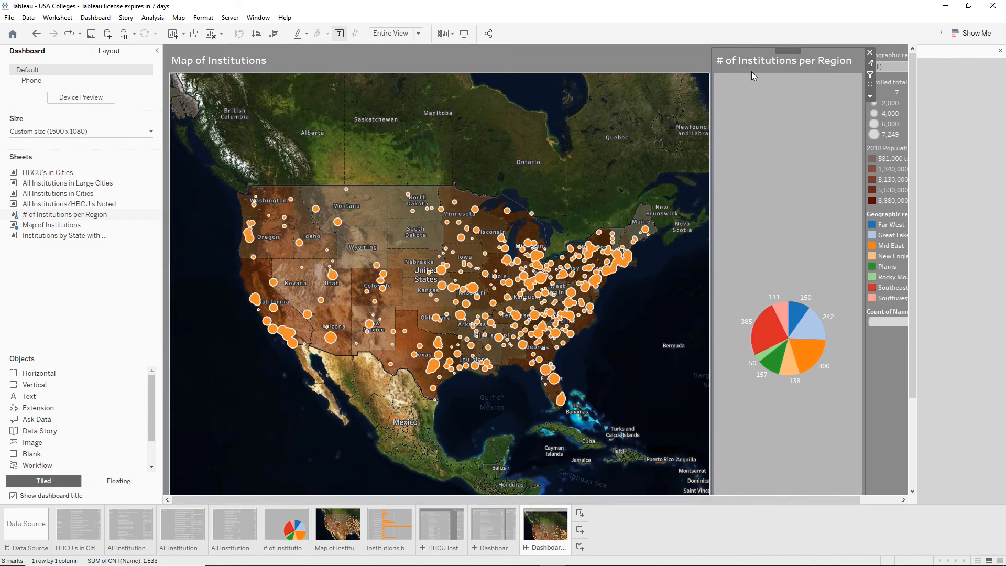
pyautogui.click(871, 97)
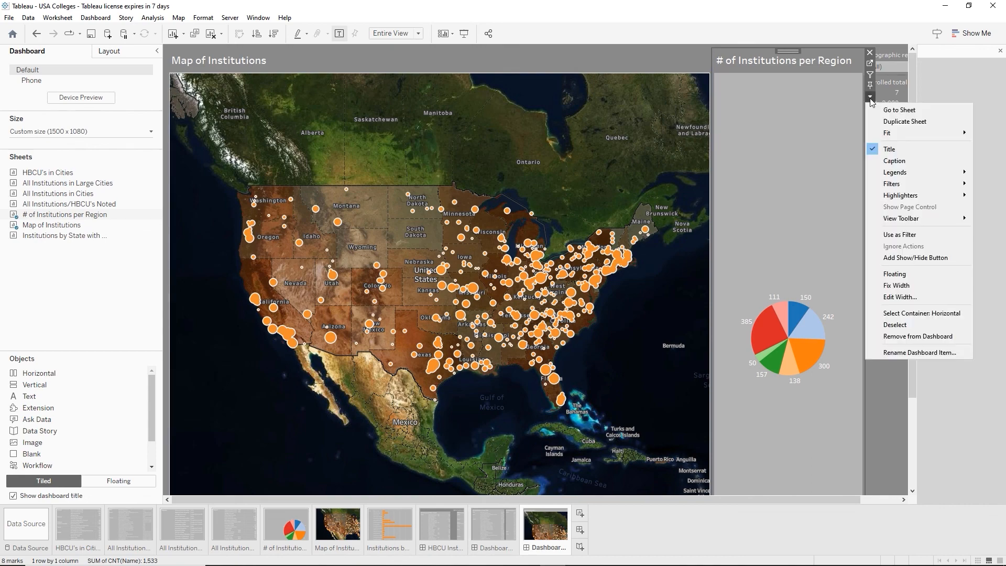
pyautogui.click(886, 275)
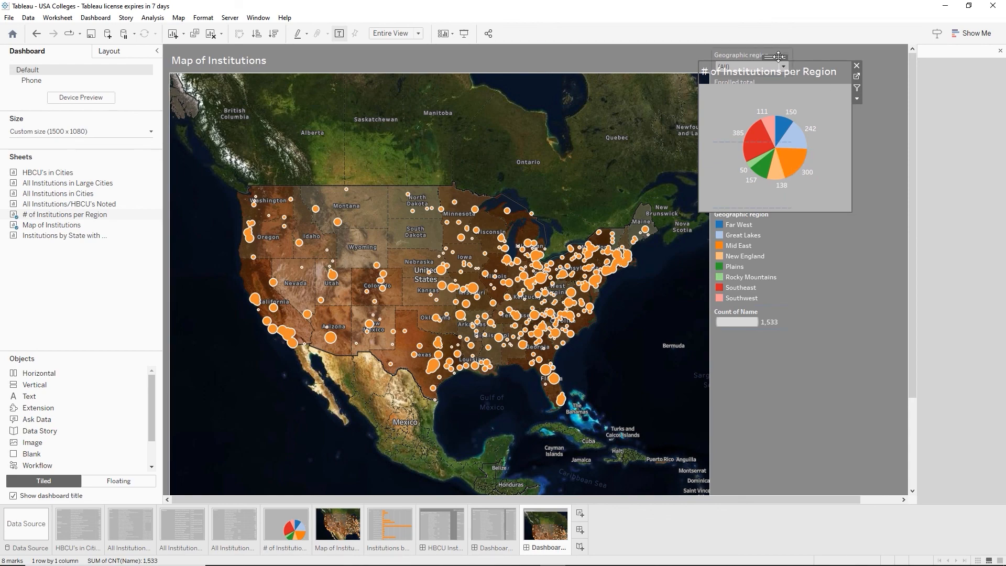
pyautogui.moveTo(780, 52); pyautogui.dragTo(555, 94)
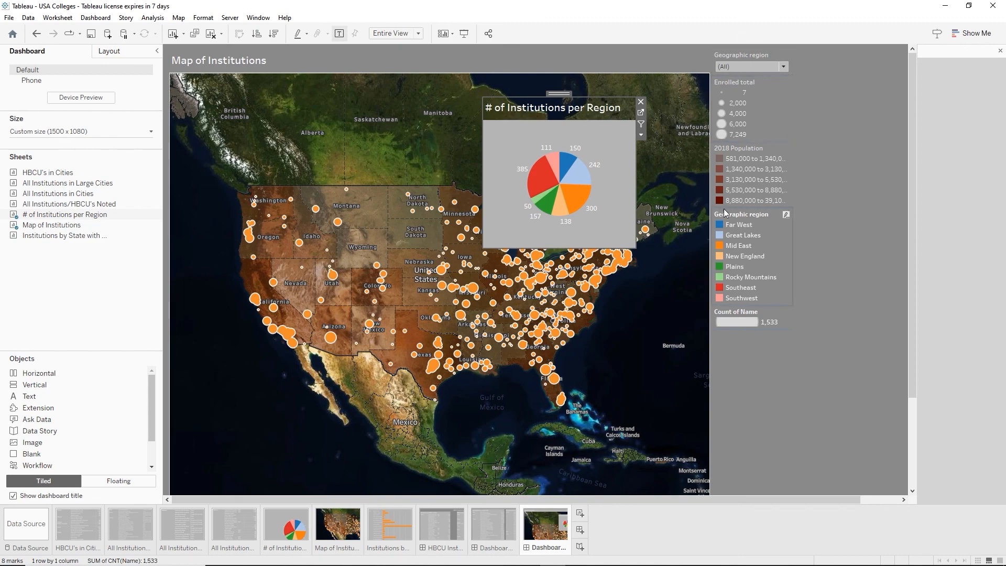
# Remove the Enrolled total and Count of Name legends from the dashboard
pyautogui.click(769, 96)
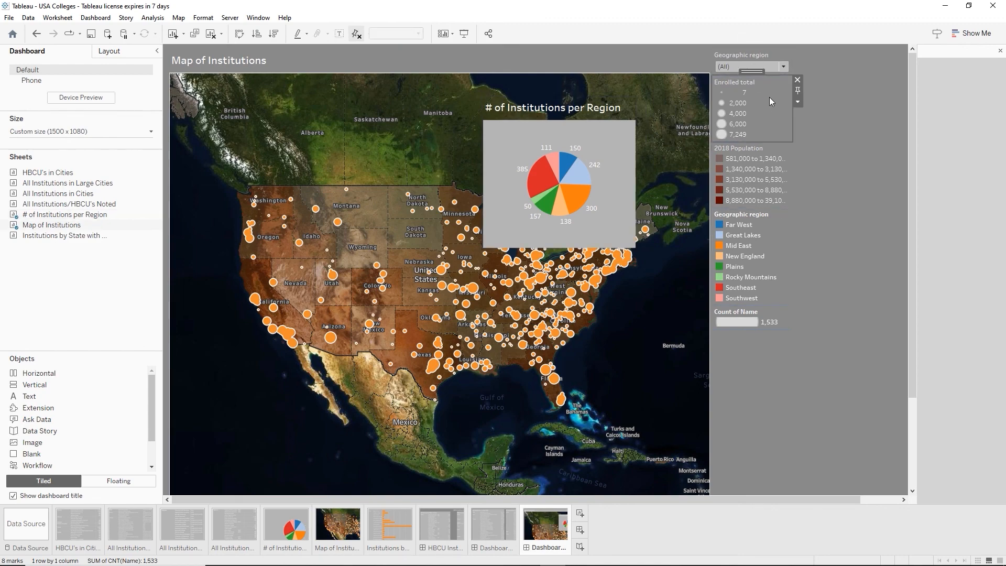
pyautogui.click(798, 80)
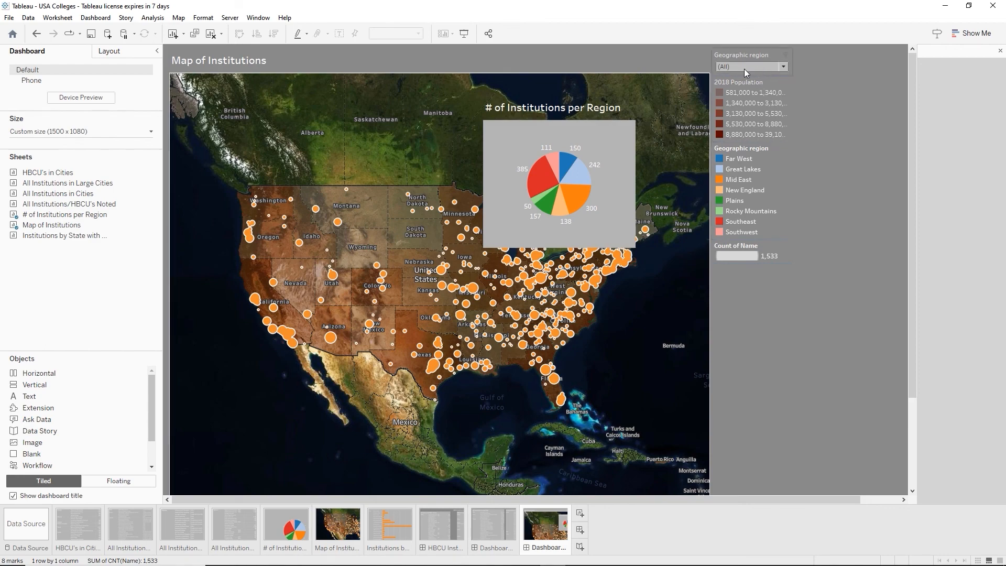
pyautogui.click(776, 245)
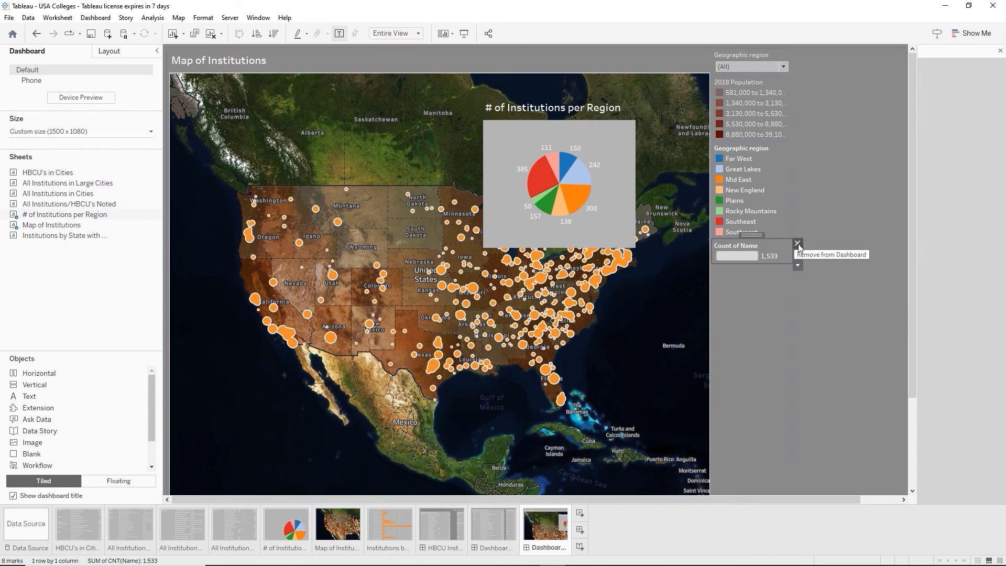
pyautogui.click(797, 244)
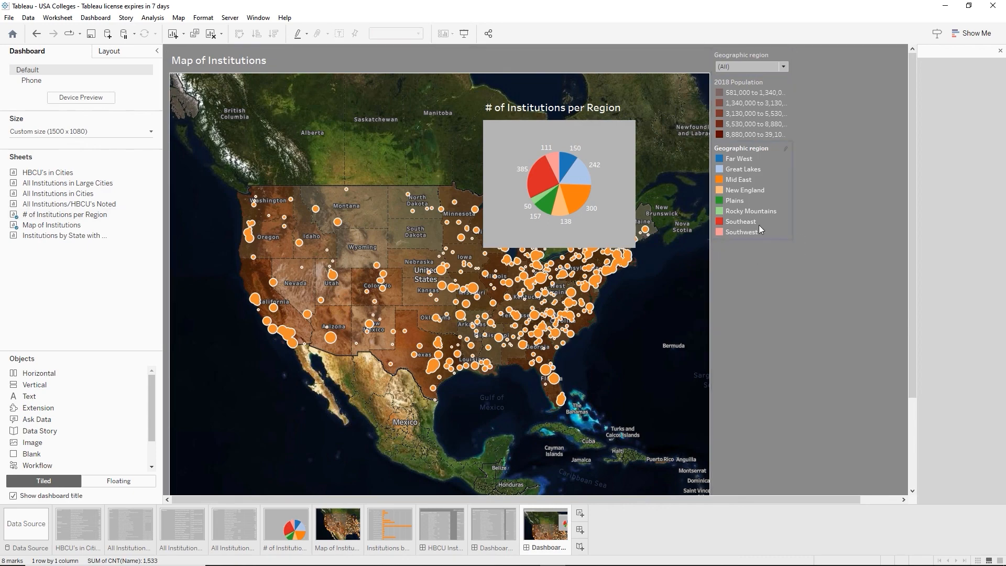
# Make the Geographic region filter floating and place it on the map below the pie chart
pyautogui.click(773, 56)
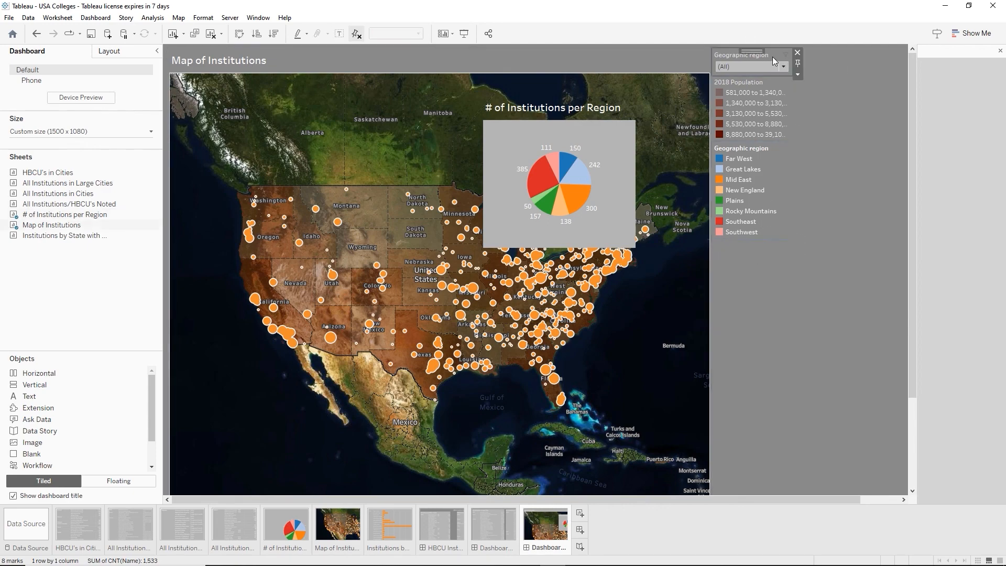
pyautogui.click(797, 75)
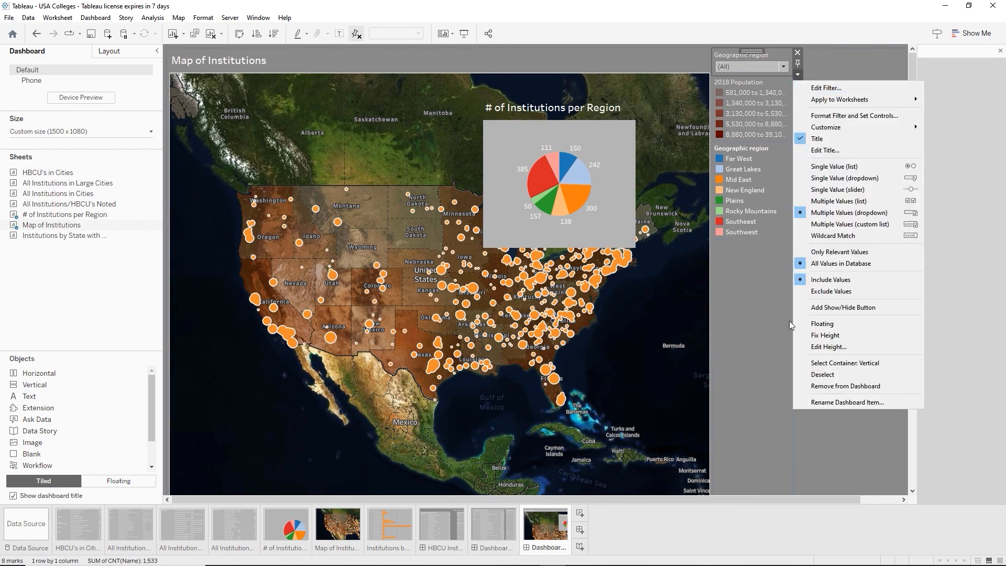
pyautogui.click(814, 324)
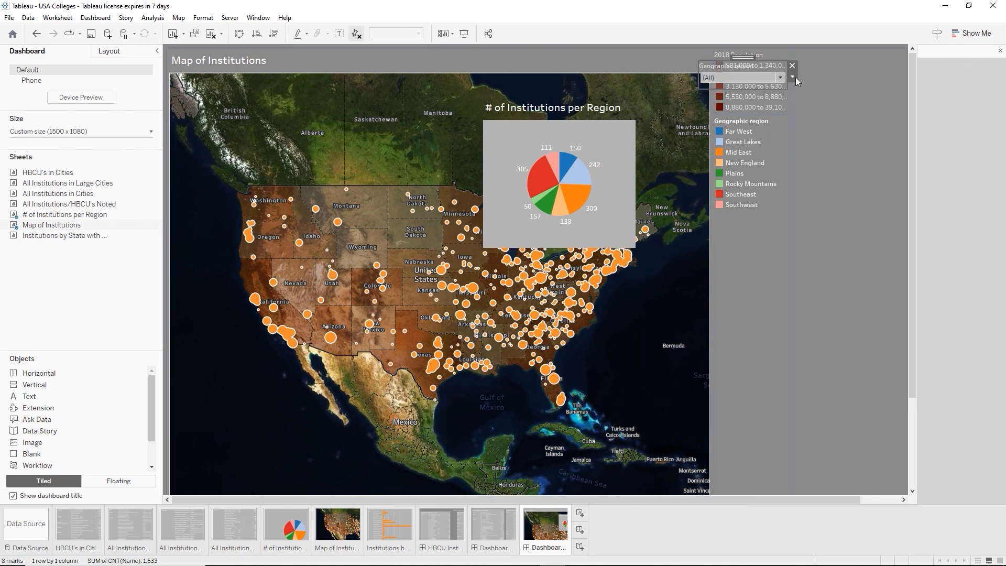
pyautogui.moveTo(751, 56); pyautogui.dragTo(560, 287)
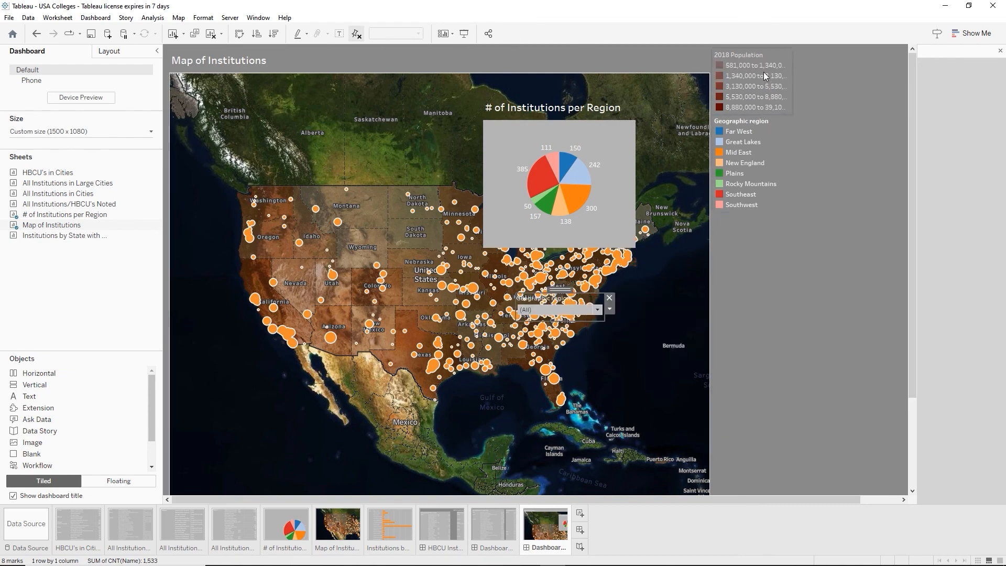
# Make the 2018 Population legend floating and place it near the map's eastern edge
pyautogui.click(783, 59)
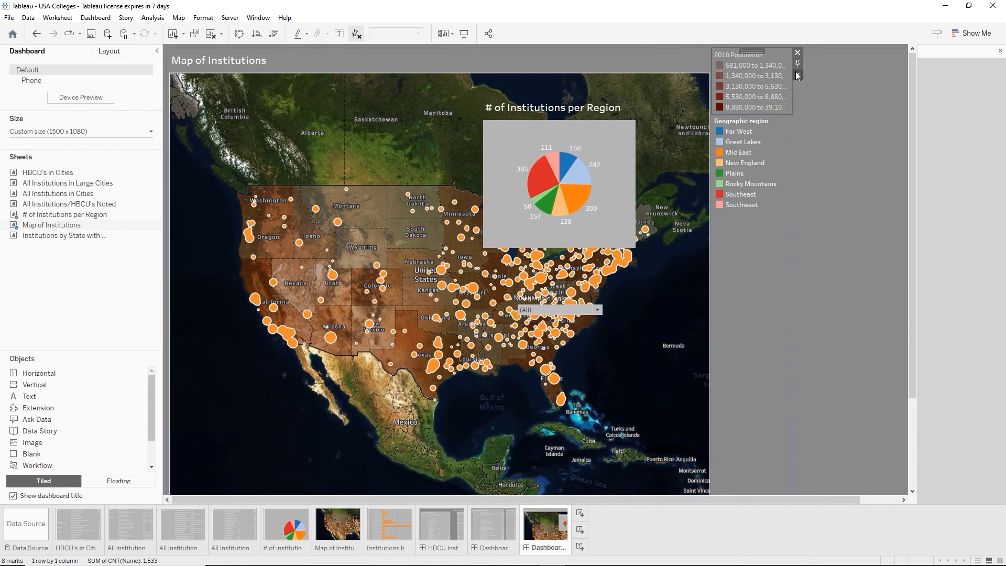
pyautogui.click(797, 75)
pyautogui.click(822, 143)
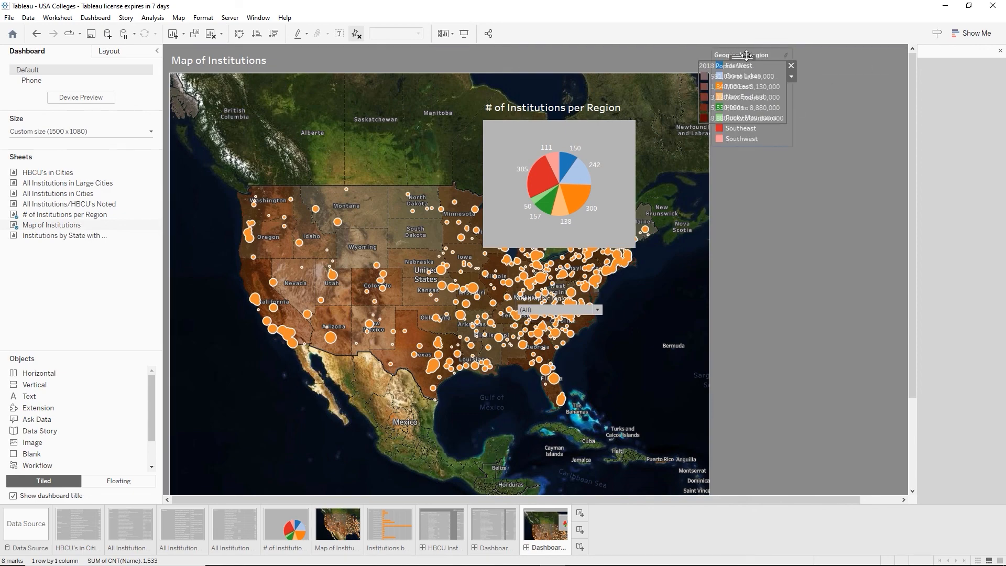
pyautogui.moveTo(750, 57); pyautogui.dragTo(673, 250)
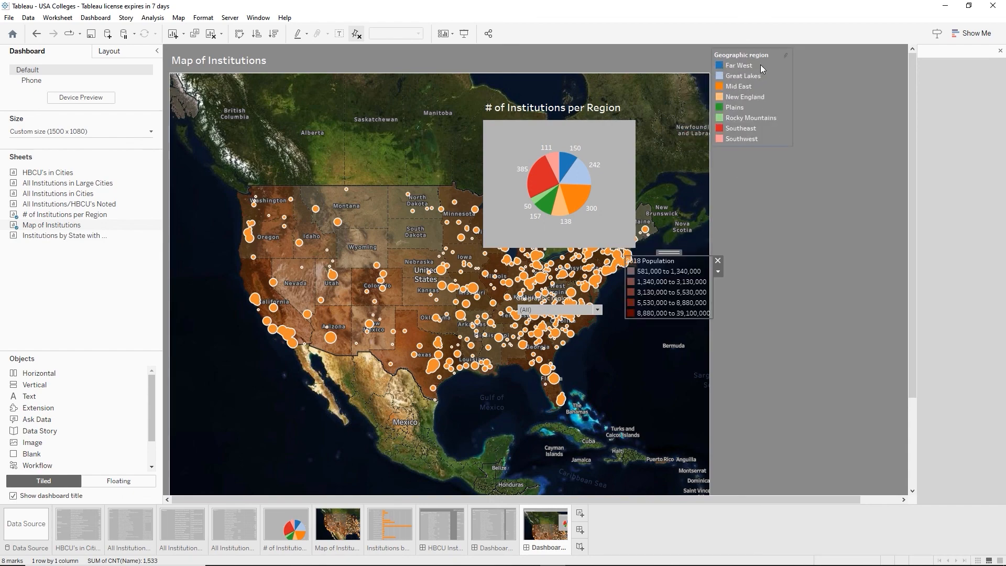
# Make the Geographic region color legend floating, place it low beside the map, and widen the emptied column next to the map
pyautogui.click(778, 64)
pyautogui.click(797, 74)
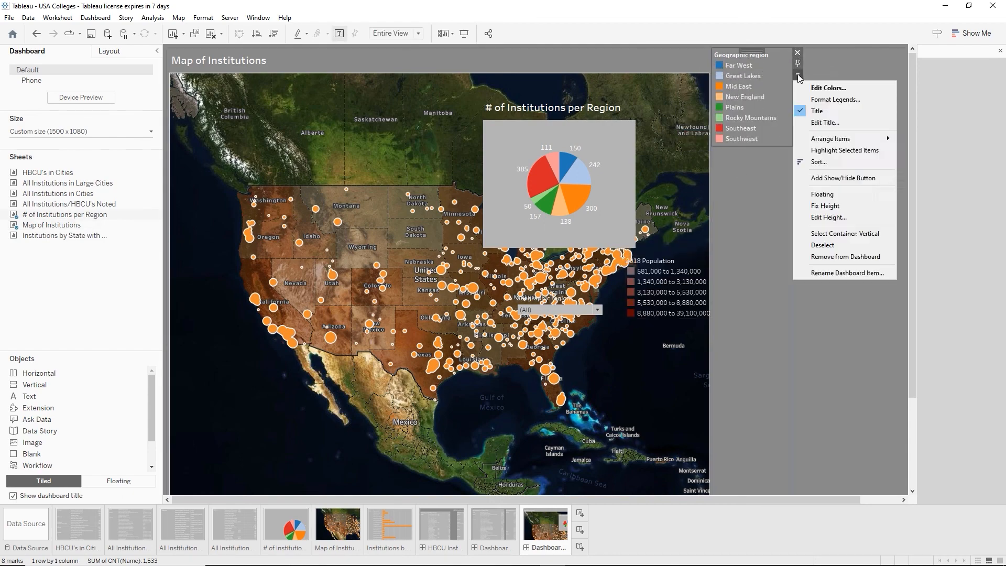
pyautogui.click(823, 194)
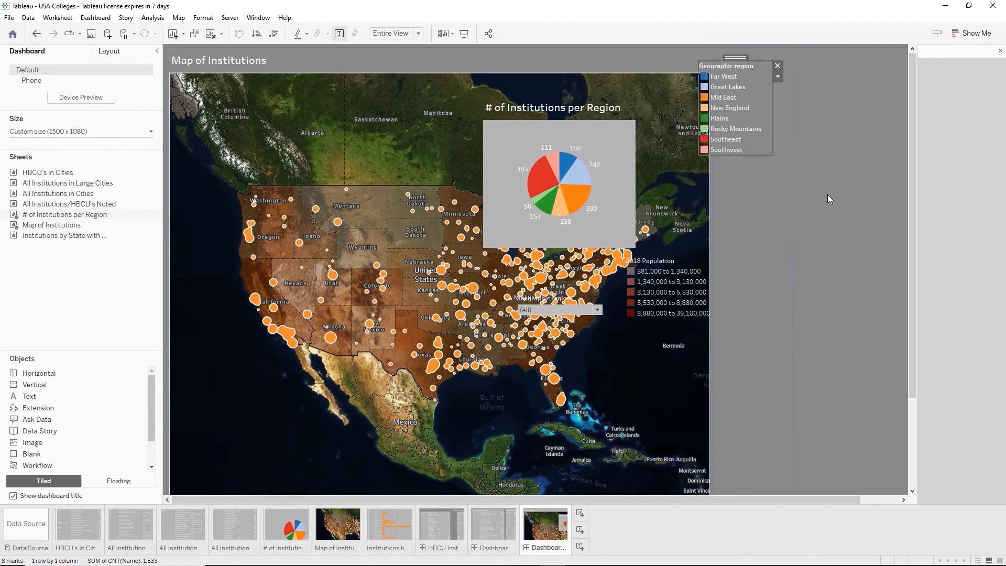
pyautogui.moveTo(755, 56); pyautogui.dragTo(754, 367)
pyautogui.moveTo(791, 158); pyautogui.dragTo(905, 156)
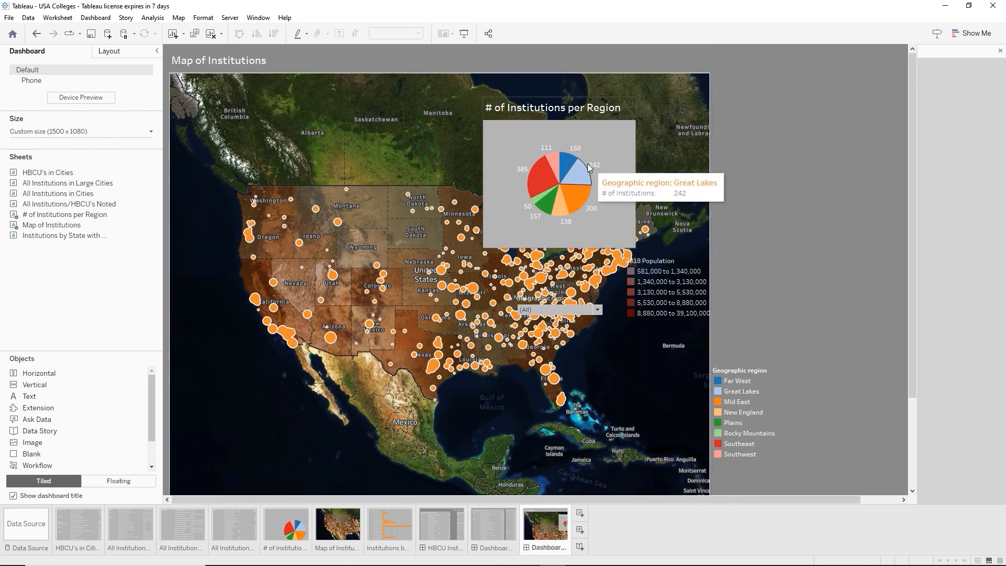
# Move the floating # of Institutions per Region chart into the gray area beside the map and widen it
pyautogui.click(555, 109)
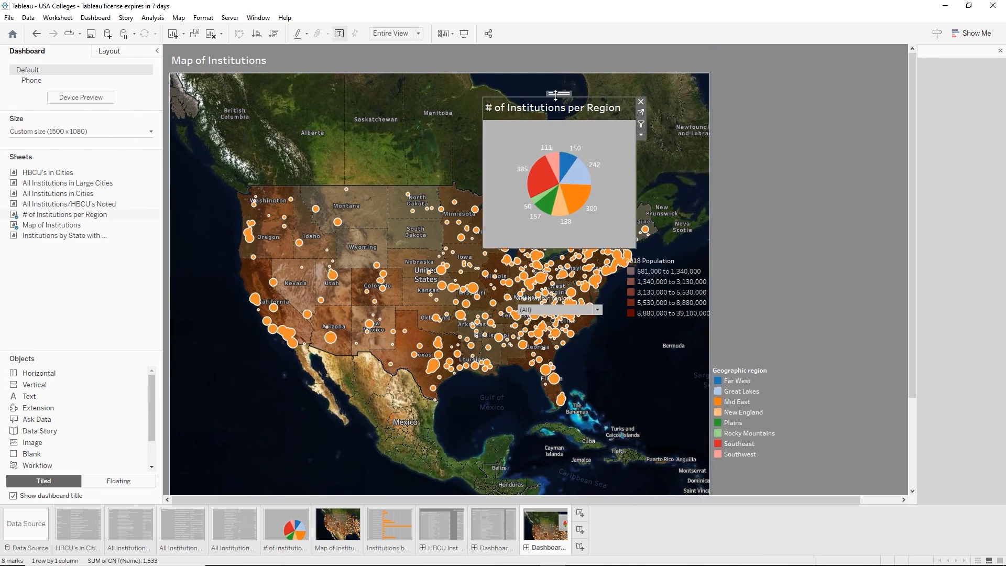
pyautogui.moveTo(560, 94); pyautogui.dragTo(792, 72)
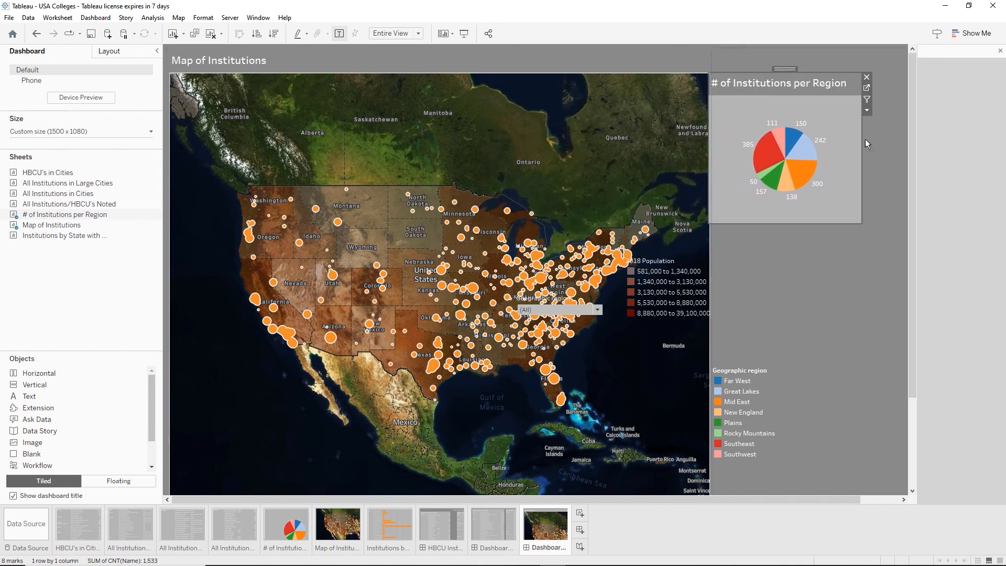
pyautogui.moveTo(865, 139); pyautogui.dragTo(907, 142)
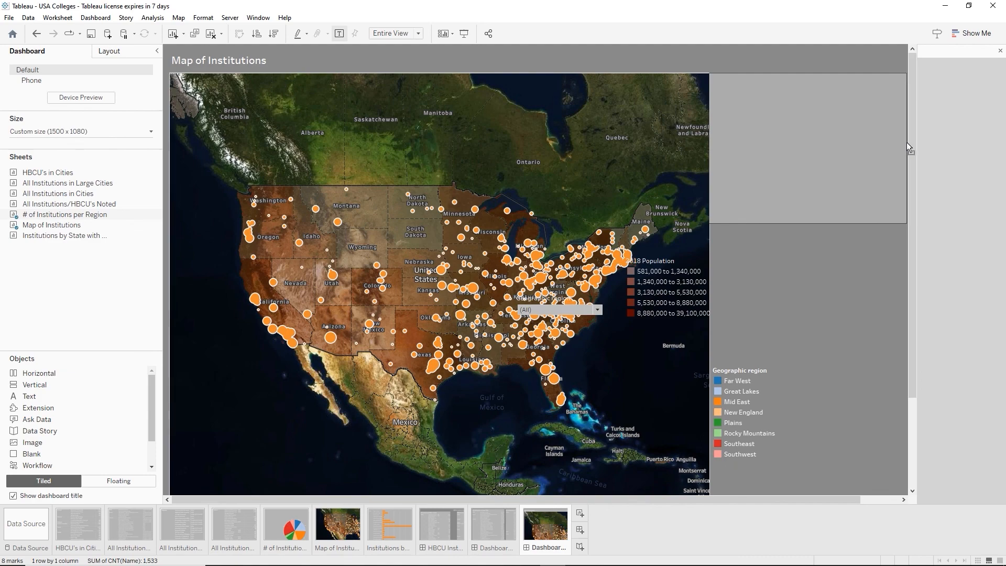
# Arrange the Geographic region legend, the Geographic region filter and the 2018 Population legend beneath the pie chart
pyautogui.click(739, 377)
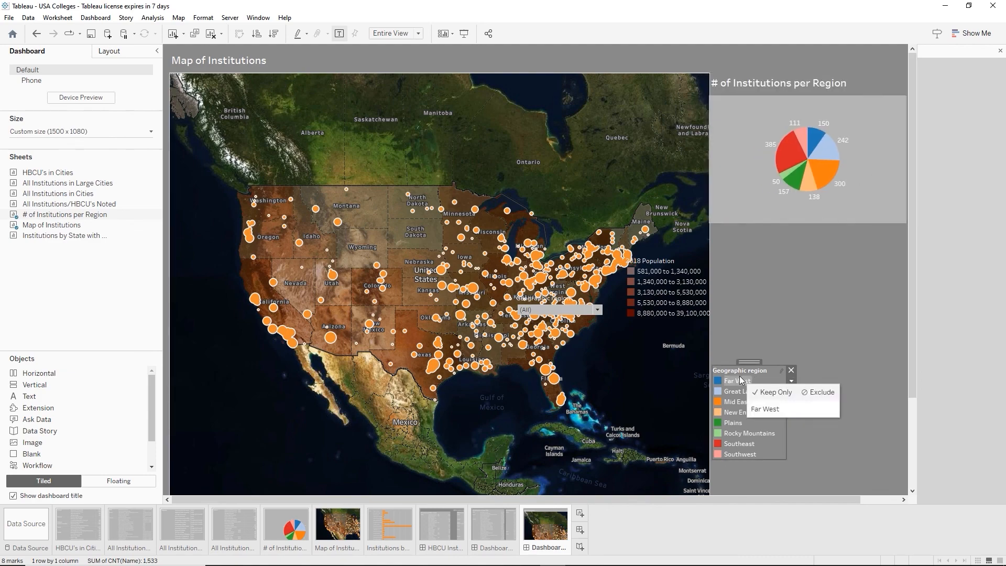
pyautogui.moveTo(751, 359); pyautogui.dragTo(749, 219)
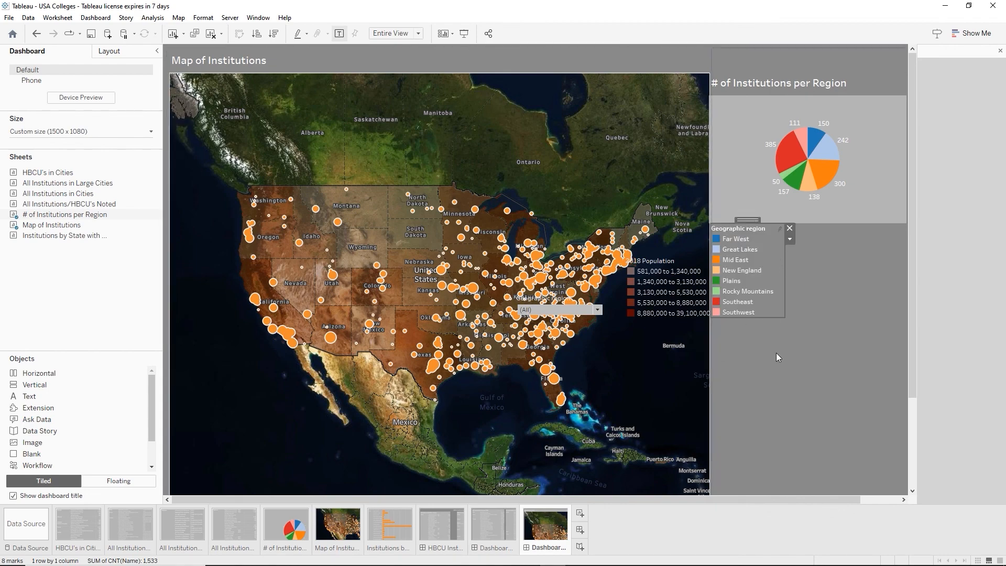
pyautogui.click(559, 298)
pyautogui.moveTo(560, 290); pyautogui.dragTo(757, 320)
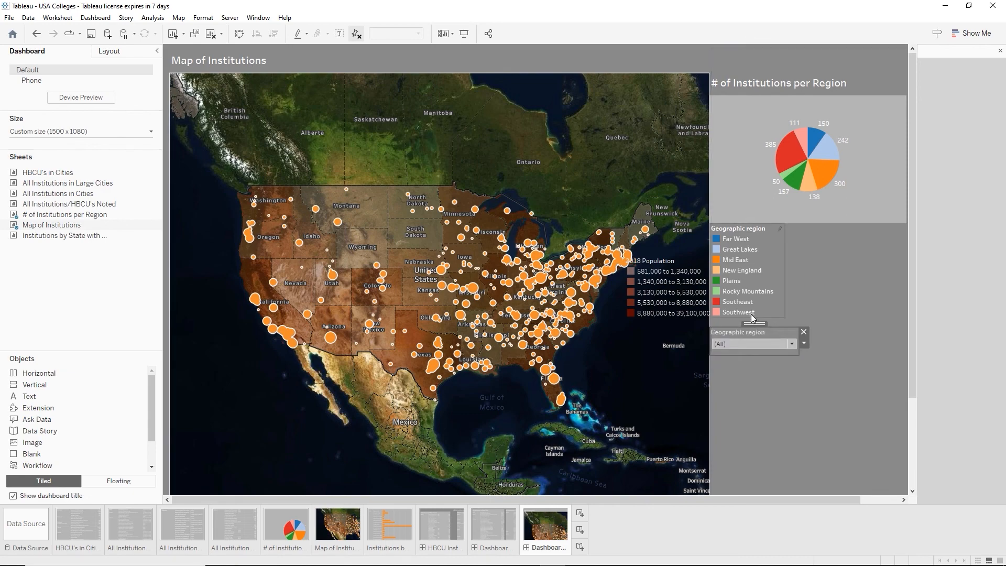
pyautogui.click(656, 262)
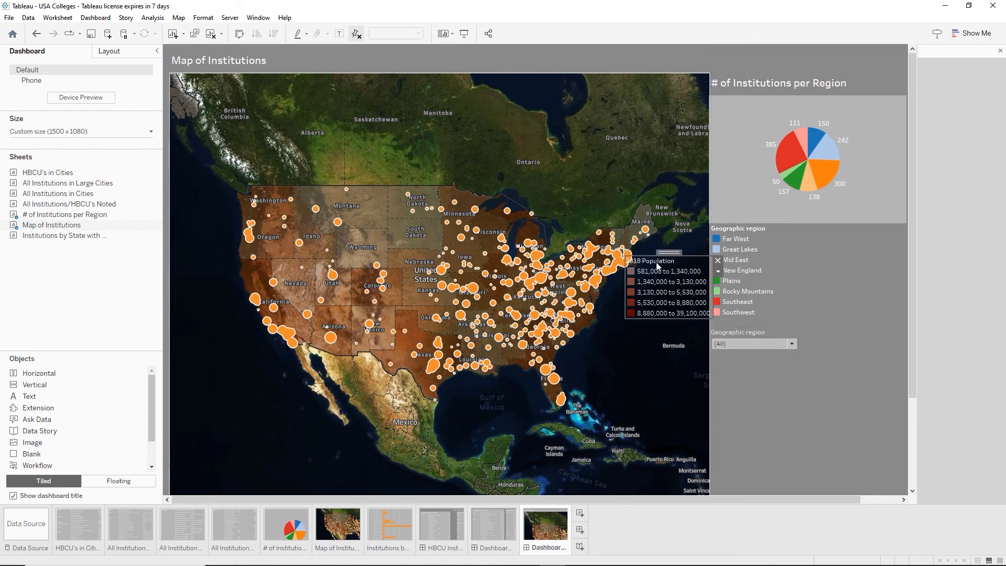
pyautogui.moveTo(673, 253); pyautogui.dragTo(859, 325)
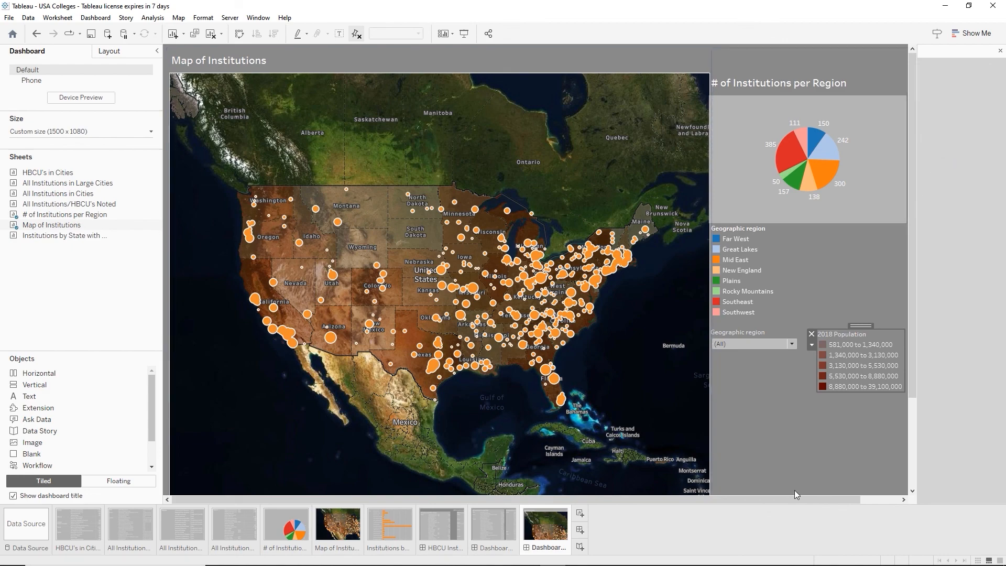
# Narrow the # of Institutions per Region chart and place the Geographic region color legend beside it
pyautogui.moveTo(797, 498); pyautogui.dragTo(999, 491)
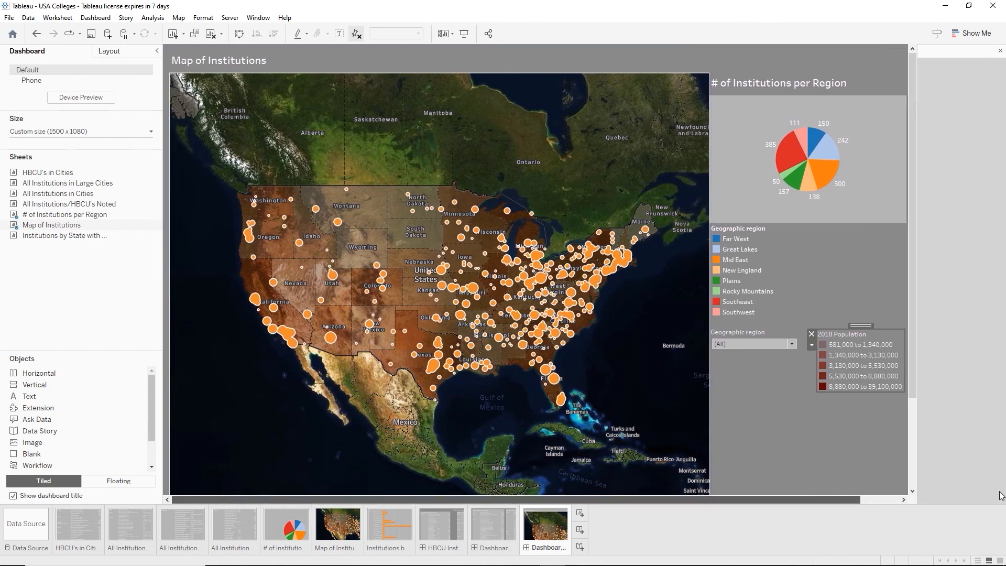
pyautogui.moveTo(850, 504); pyautogui.dragTo(972, 400)
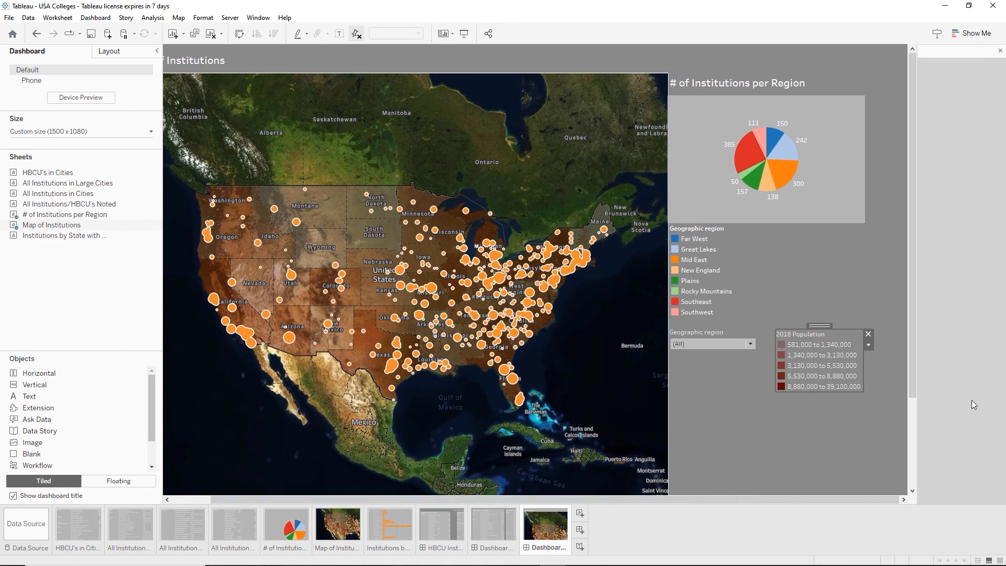
pyautogui.click(847, 156)
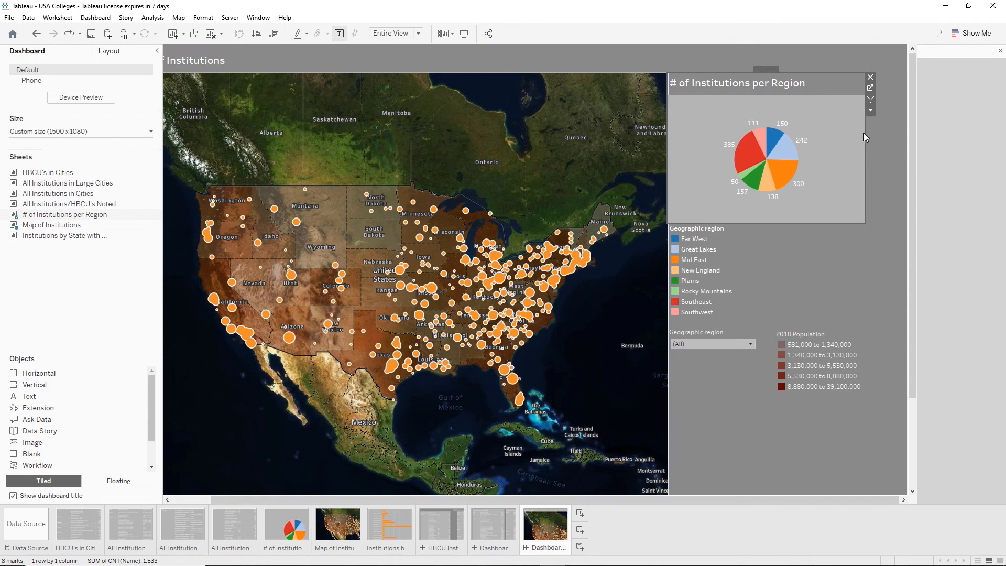
pyautogui.moveTo(864, 138); pyautogui.dragTo(826, 136)
pyautogui.click(708, 248)
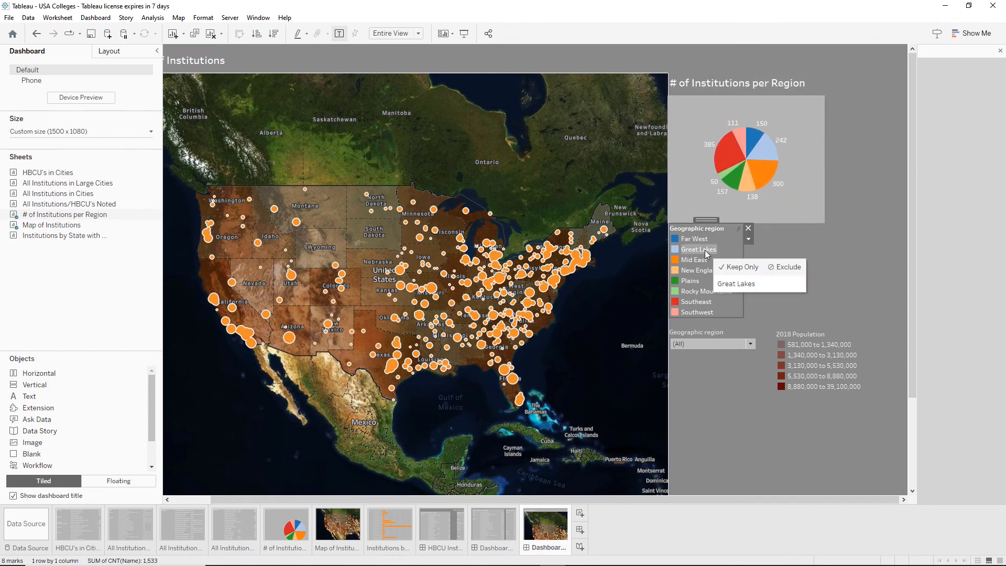
pyautogui.moveTo(709, 220); pyautogui.dragTo(873, 90)
pyautogui.moveTo(825, 202); pyautogui.dragTo(914, 88)
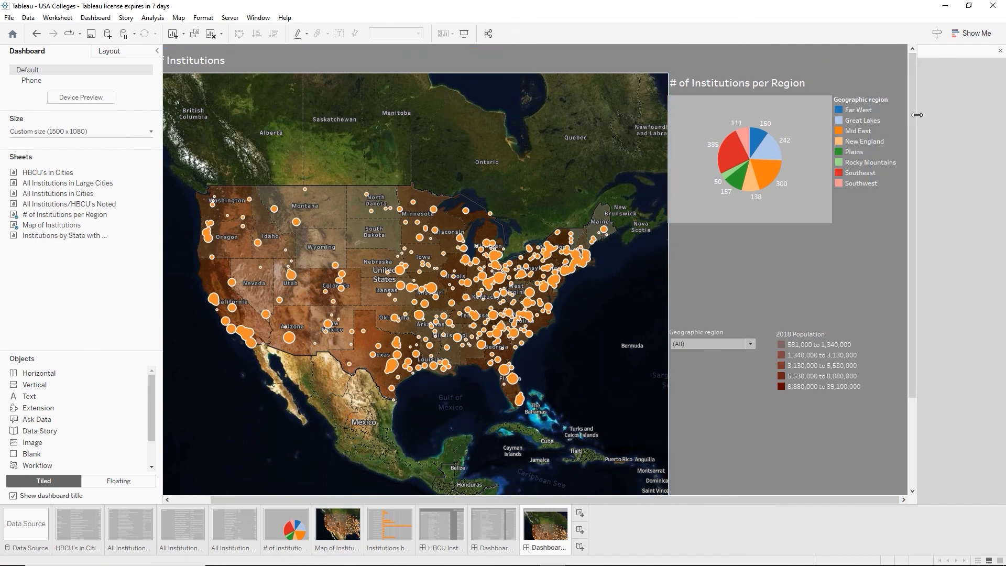
# Move the Geographic region filter and the 2018 Population legend up, side by side, closer to the pie chart
pyautogui.click(719, 338)
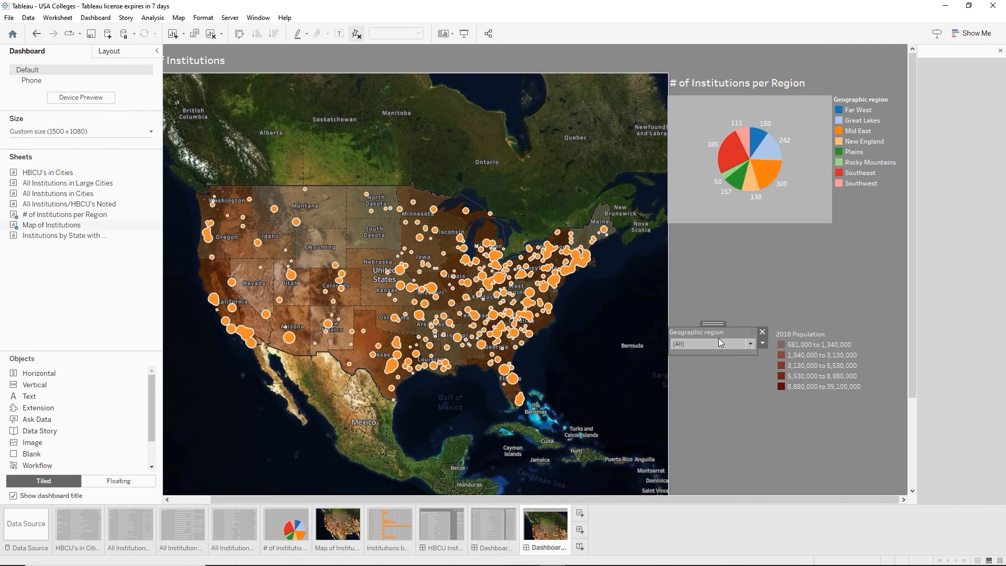
pyautogui.moveTo(711, 321); pyautogui.dragTo(711, 259)
pyautogui.click(806, 335)
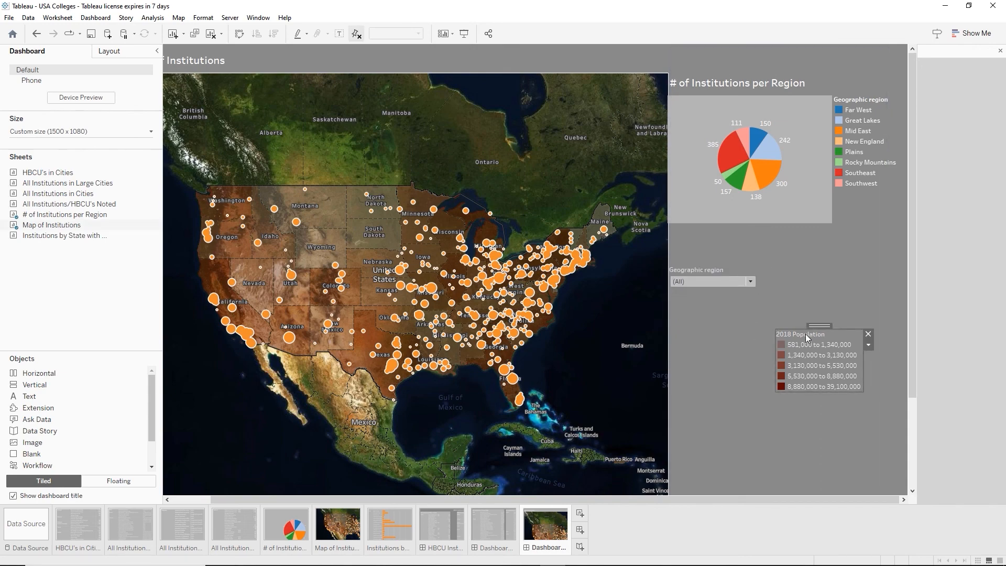
pyautogui.moveTo(816, 325); pyautogui.dragTo(812, 262)
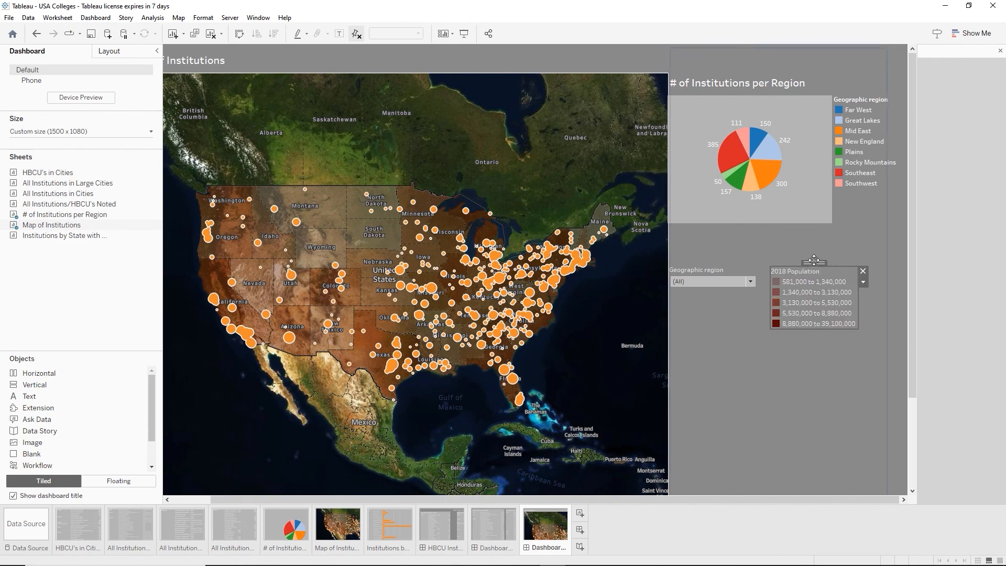
# Retitle the floating Geographic region filter as "Filter the Map for Geographic region"
pyautogui.click(703, 269)
pyautogui.rightClick(703, 269)
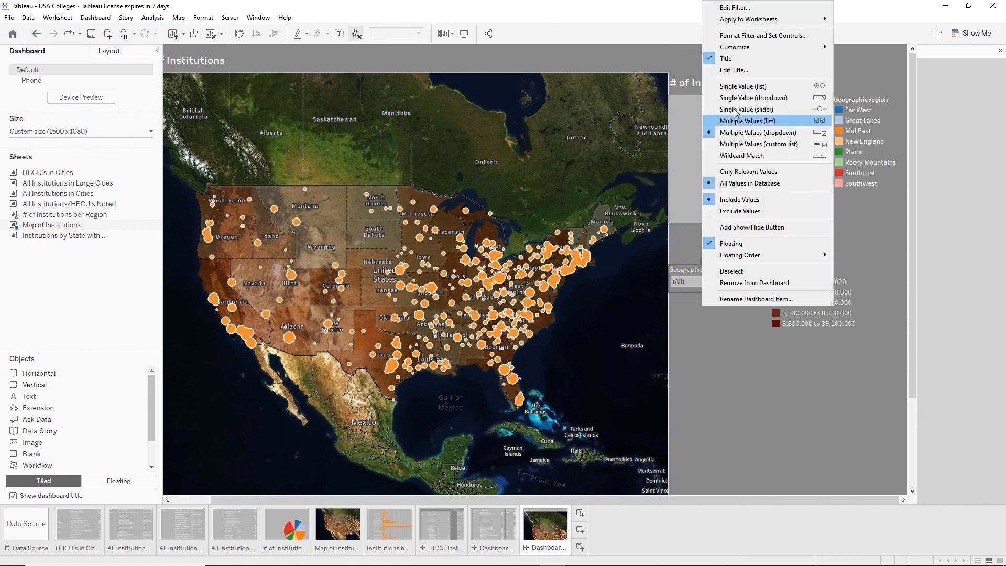
pyautogui.click(752, 70)
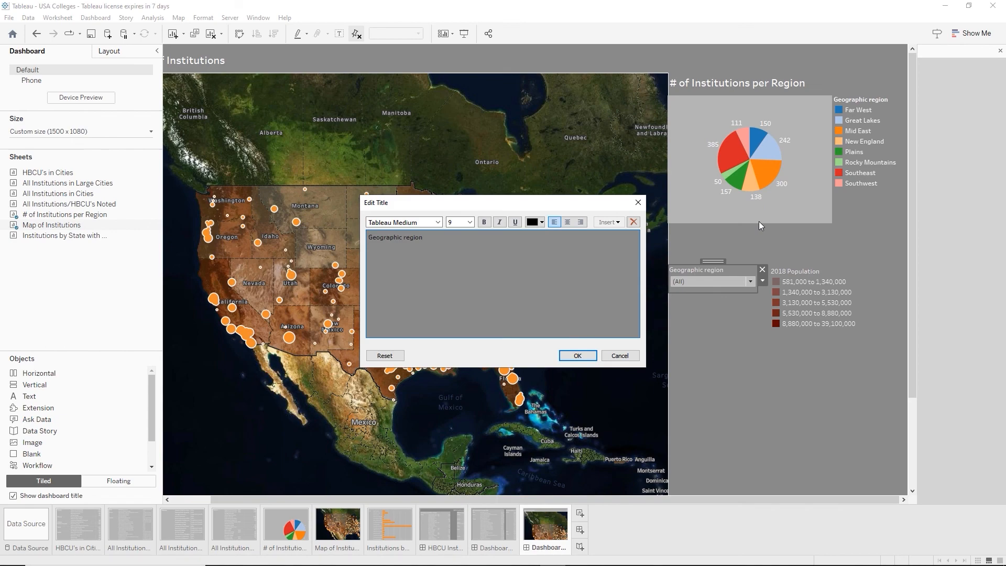
pyautogui.write('Filter the Map for')
pyautogui.click(578, 356)
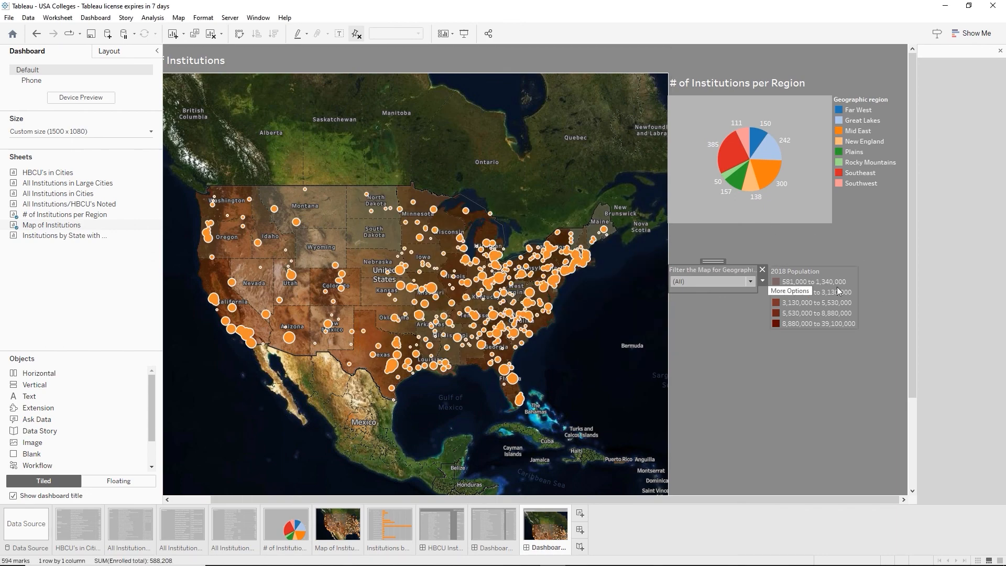
# Shift the 2018 Population legend away from the map filter and widen the filter to fit its full title
pyautogui.click(837, 271)
pyautogui.moveTo(837, 269); pyautogui.dragTo(857, 257)
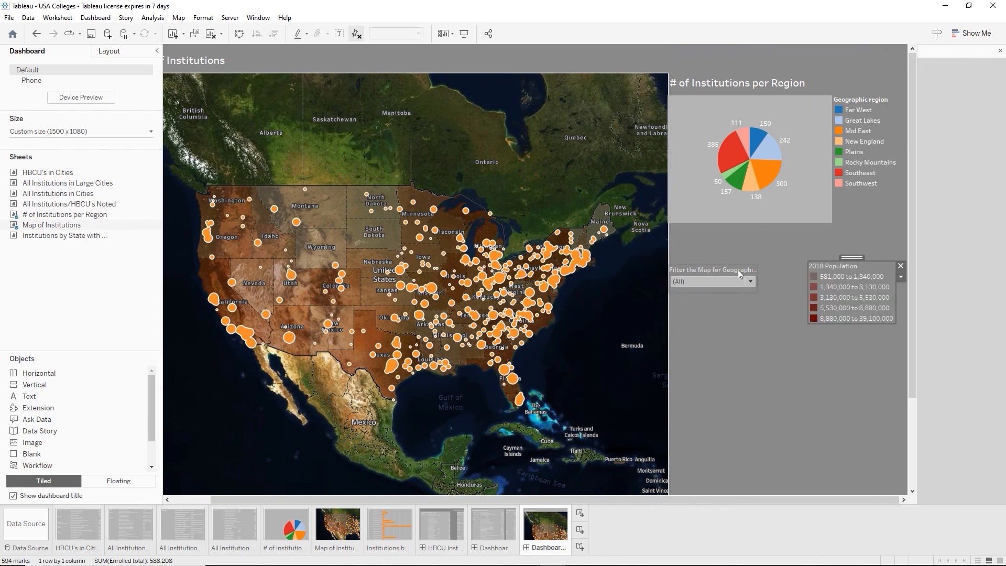
pyautogui.click(728, 272)
pyautogui.moveTo(758, 278); pyautogui.dragTo(796, 278)
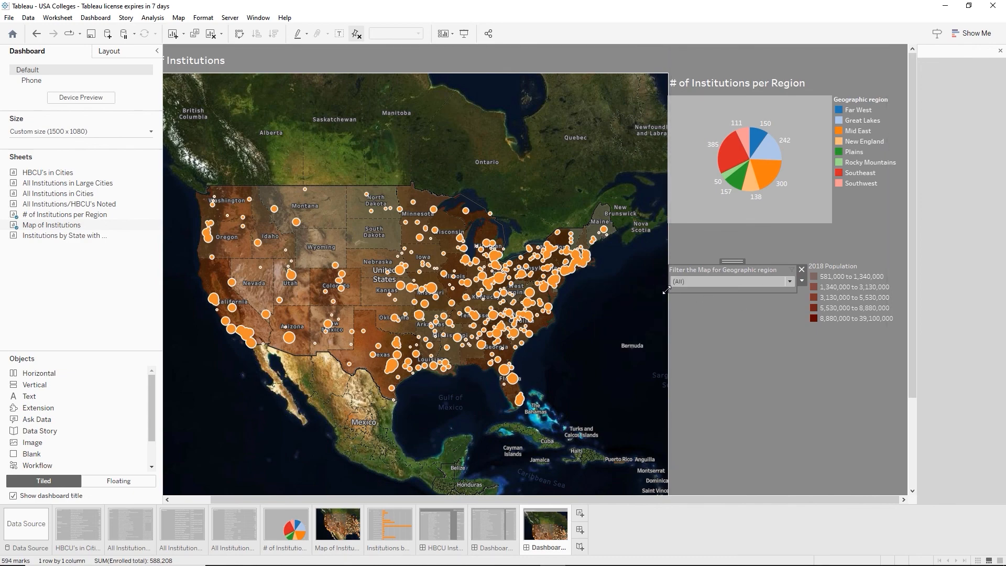
pyautogui.click(777, 363)
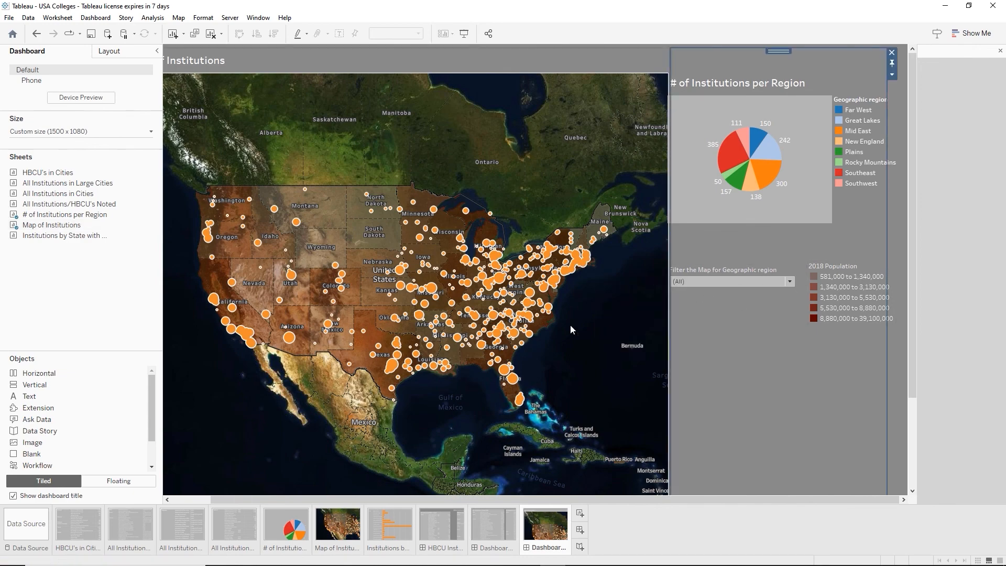
# Test the map filter by showing only the Mid East region, and reselect all regions
pyautogui.click(789, 281)
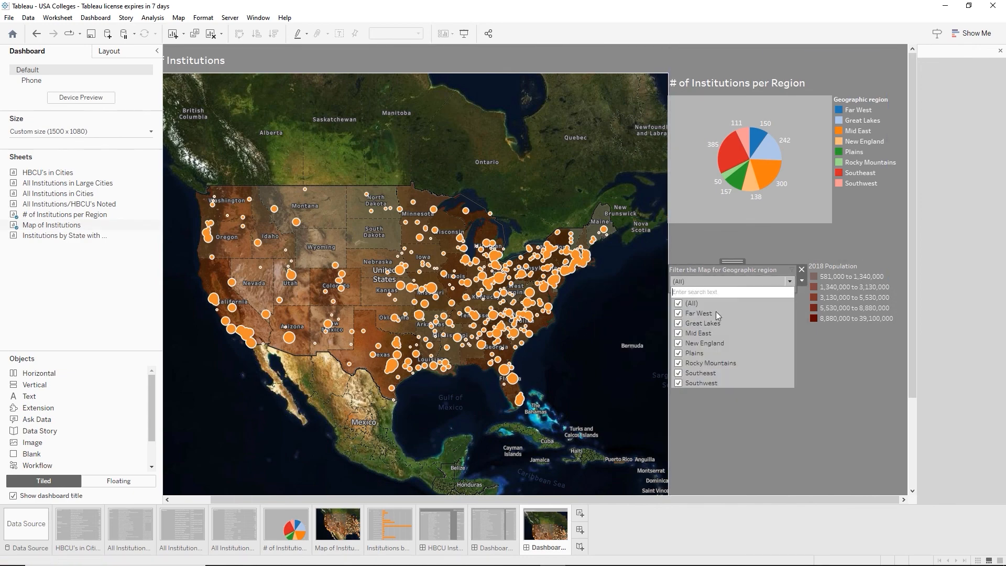
pyautogui.click(680, 304)
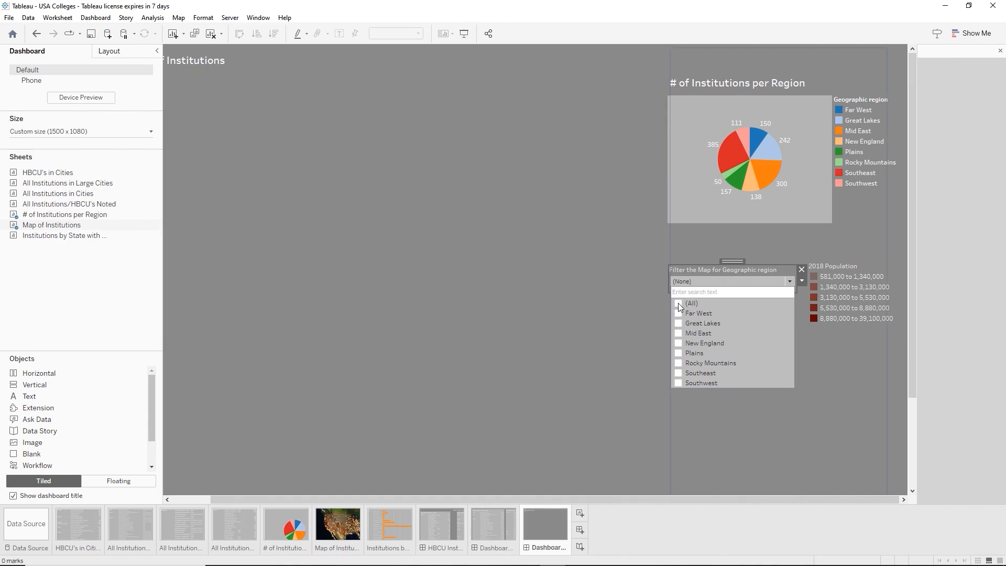
pyautogui.click(679, 333)
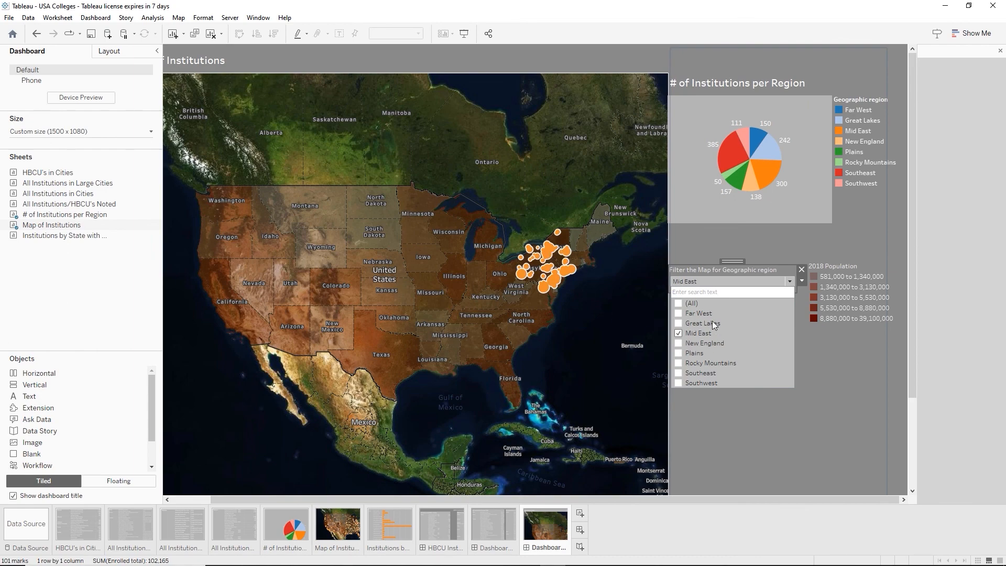
pyautogui.click(679, 304)
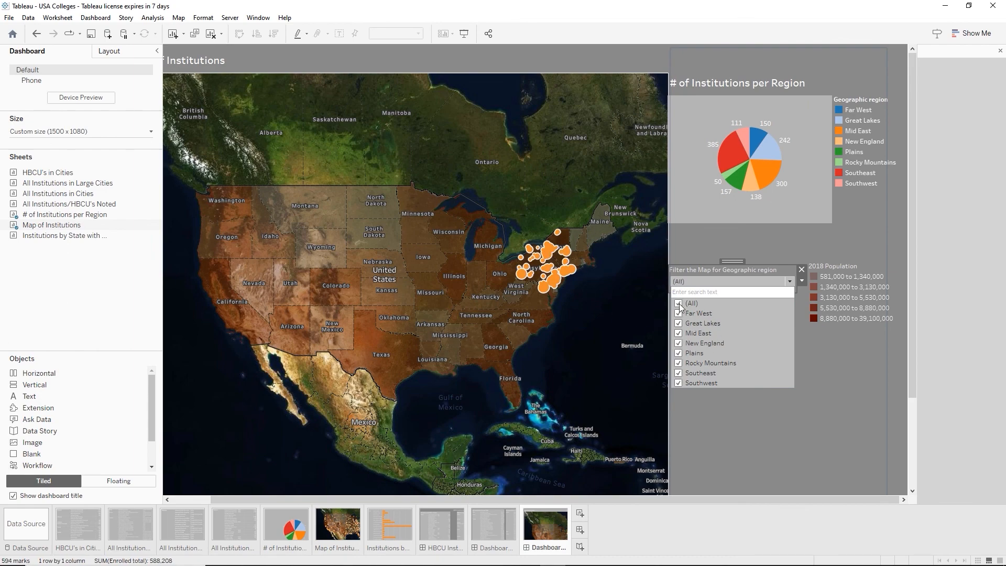
pyautogui.click(807, 360)
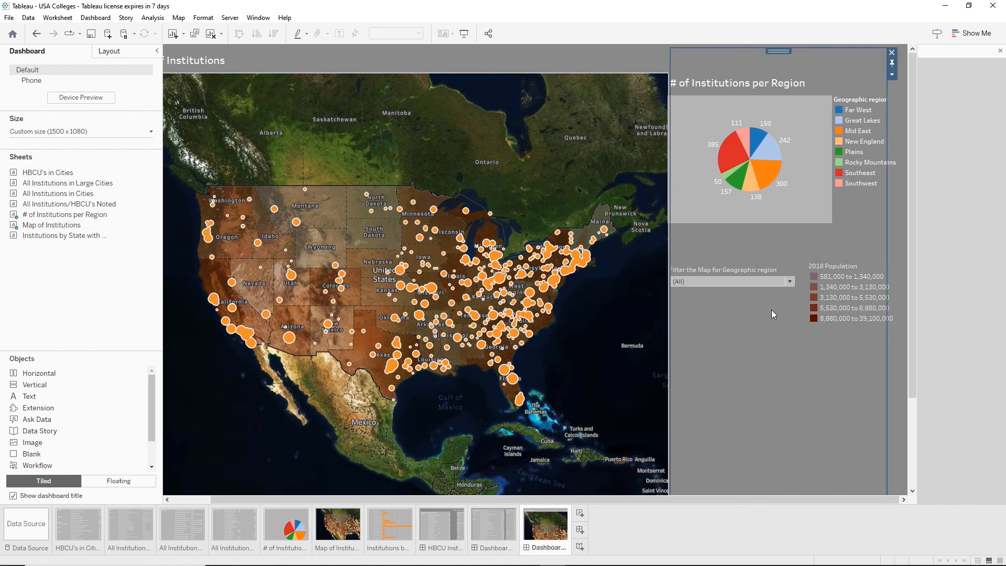
# Preview the map dashboard in presentation mode and return to editing
pyautogui.click(887, 239)
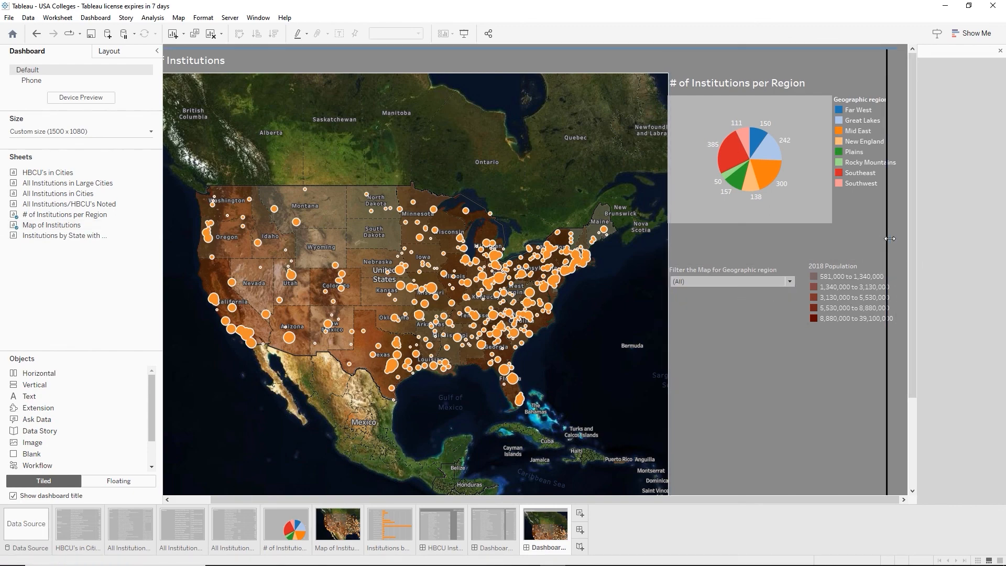
pyautogui.click(464, 34)
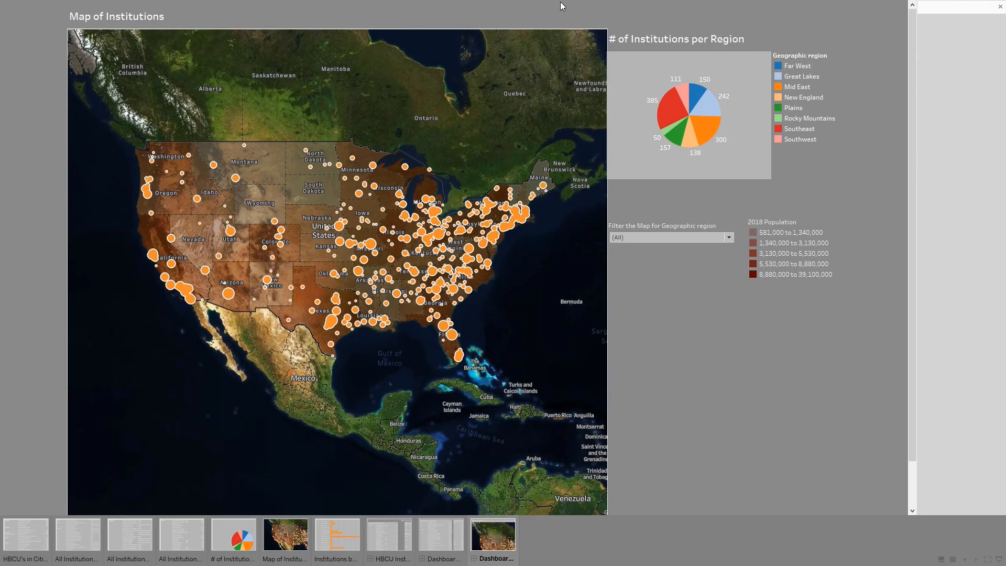
pyautogui.press('Escape')
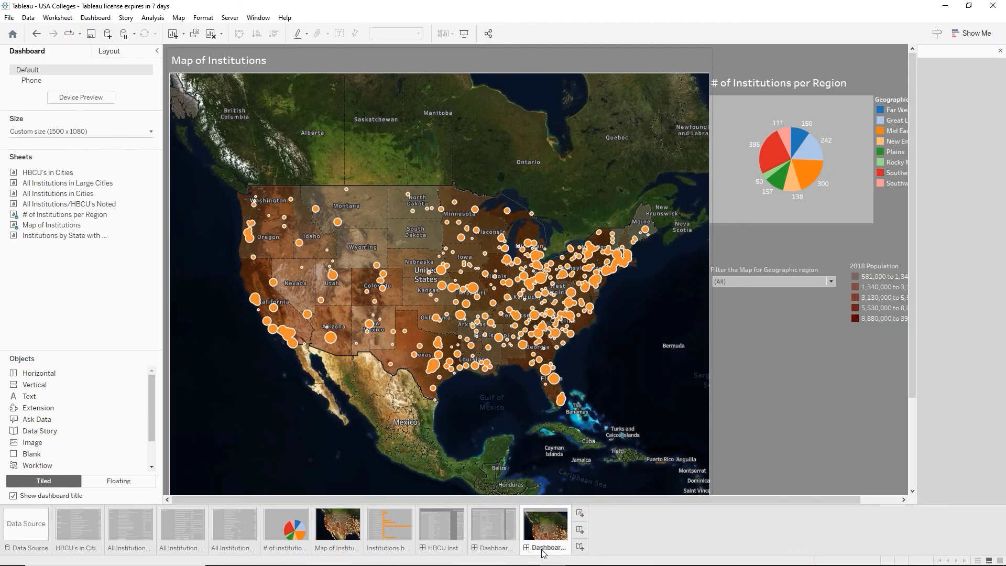
# Rename the dashboard holding the two All Institutions tables as "Institutions in Cities"
pyautogui.click(480, 549)
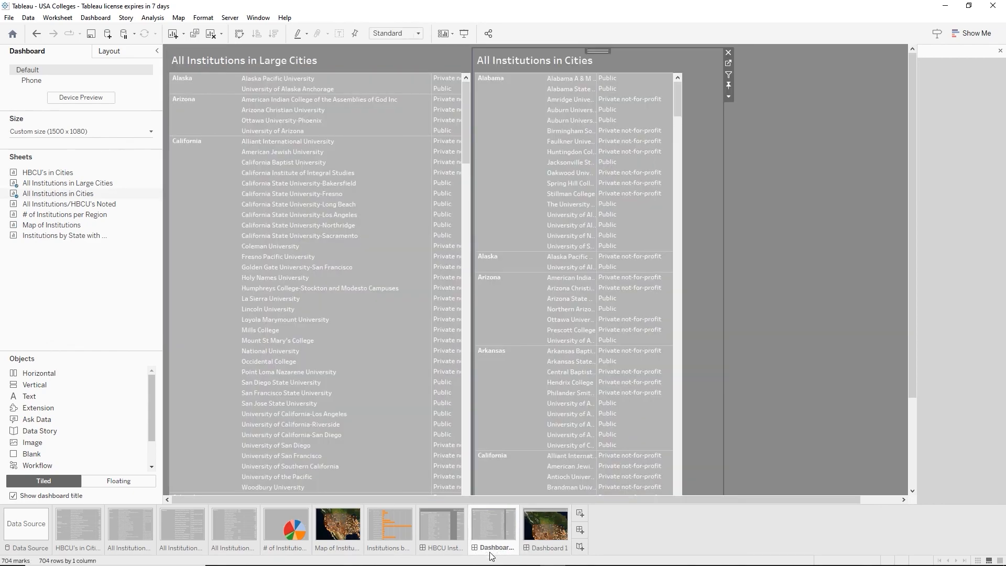
pyautogui.doubleClick(484, 547)
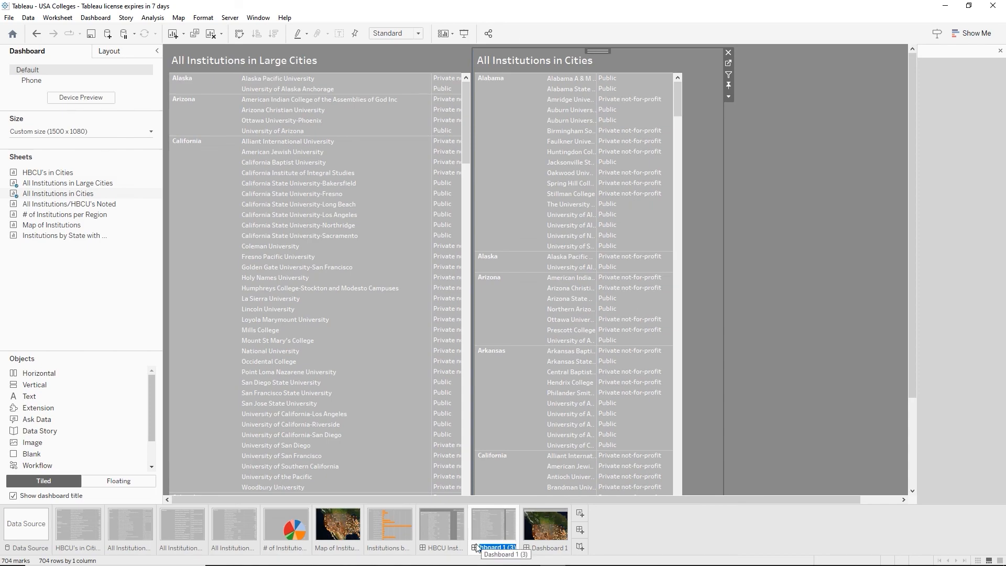
pyautogui.write('Institutions in Cities')
pyautogui.press('Return')
# Try to rename the map dashboard as "Map of Institutions"
pyautogui.doubleClick(548, 548)
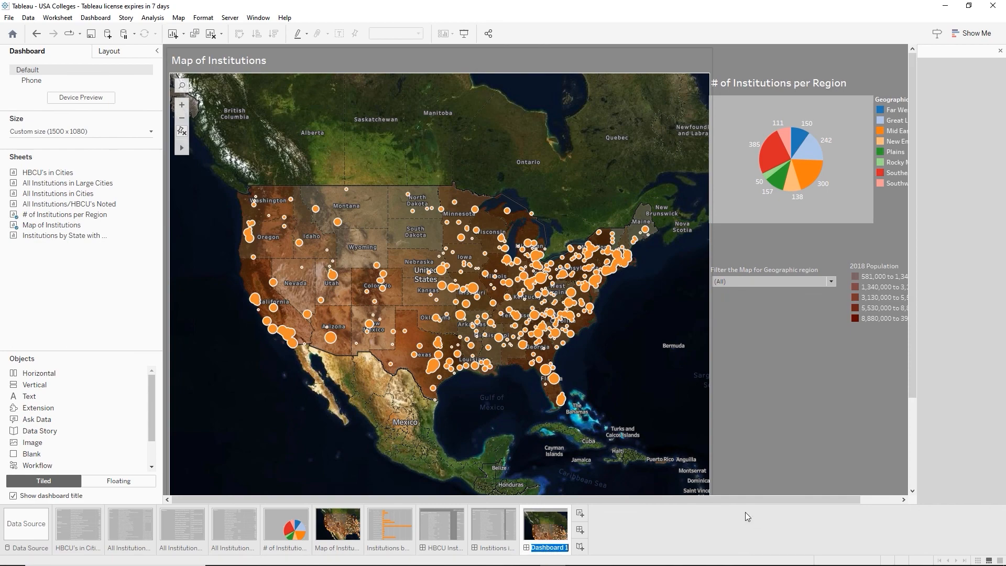
pyautogui.write('Map o')
pyautogui.write('f Institutions')
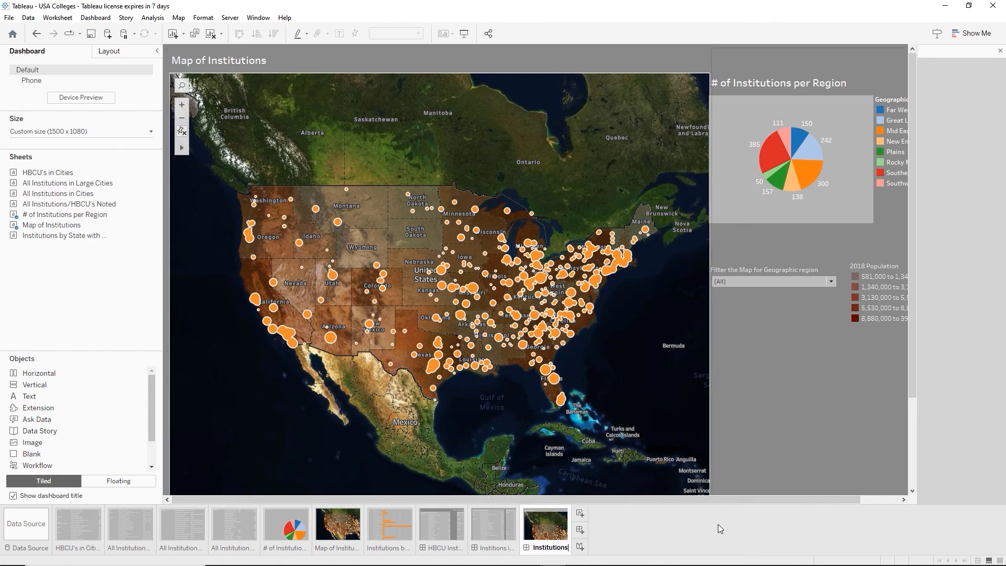
pyautogui.press('Return')
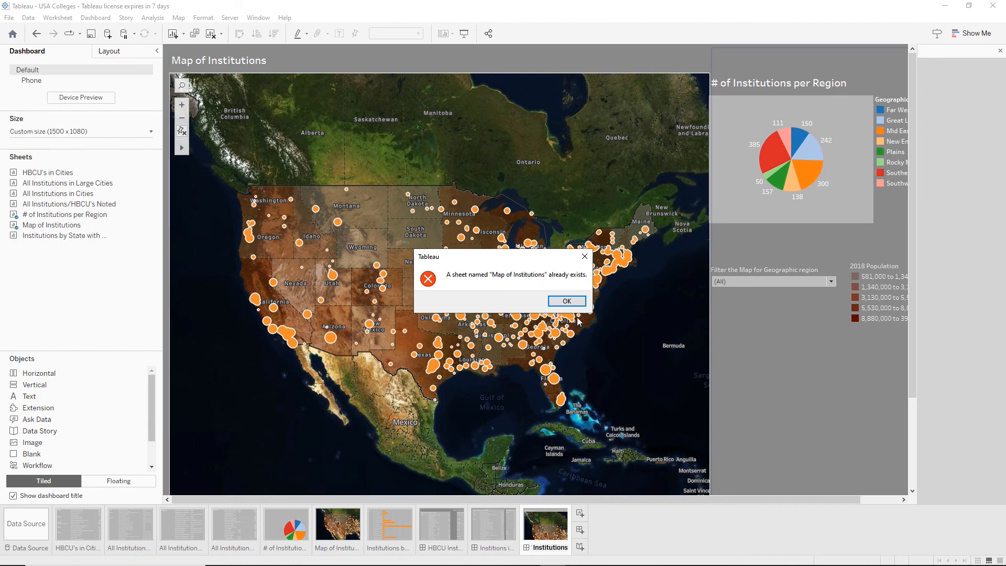
pyautogui.click(562, 303)
# Rename the map dashboard as "Institution Map"
pyautogui.doubleClick(541, 548)
pyautogui.press('Return')
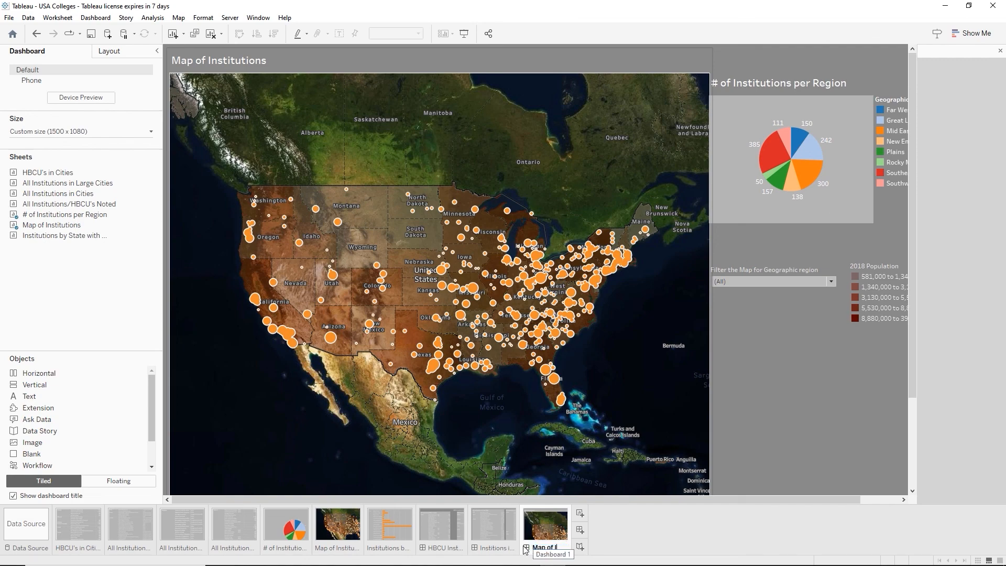
pyautogui.write('itu')
pyautogui.write('tion Map and')
pyautogui.press('BackSpace')
pyautogui.press('BackSpace')
pyautogui.press('BackSpace')
pyautogui.press('BackSpace')
pyautogui.press('BackSpace')
pyautogui.press('Return')
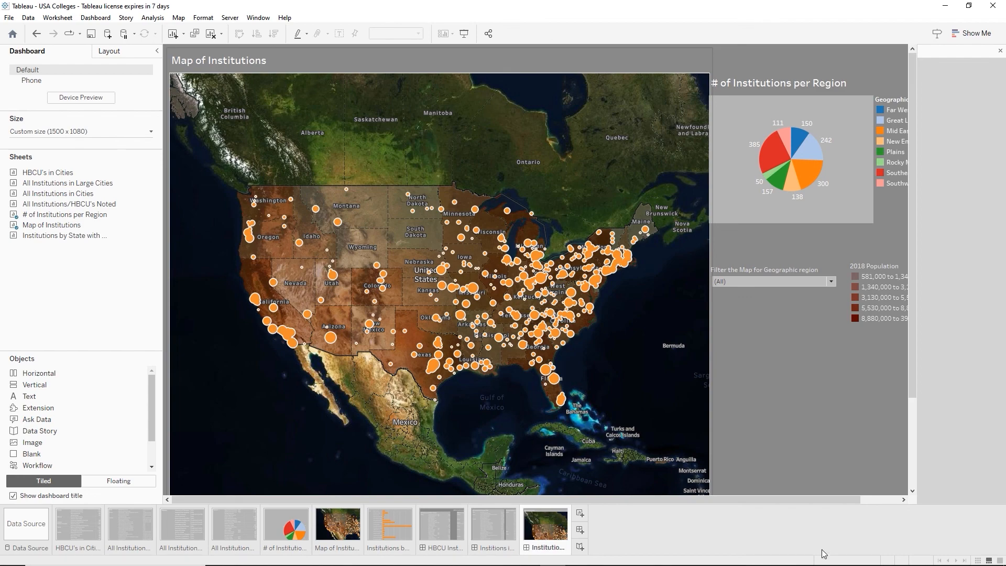
# Hide the map sheet's own title and show the dashboard title instead
pyautogui.click(216, 58)
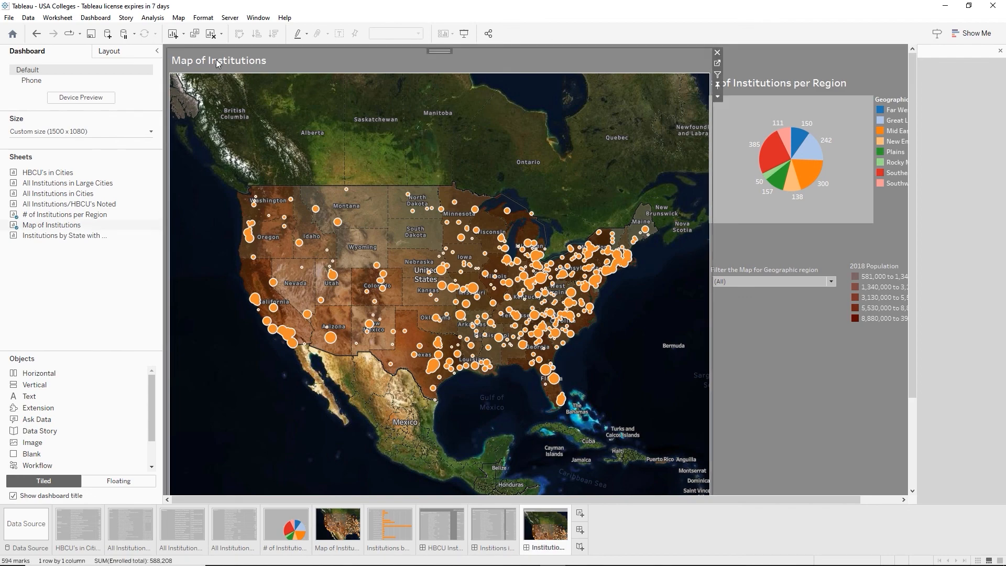
pyautogui.rightClick(216, 59)
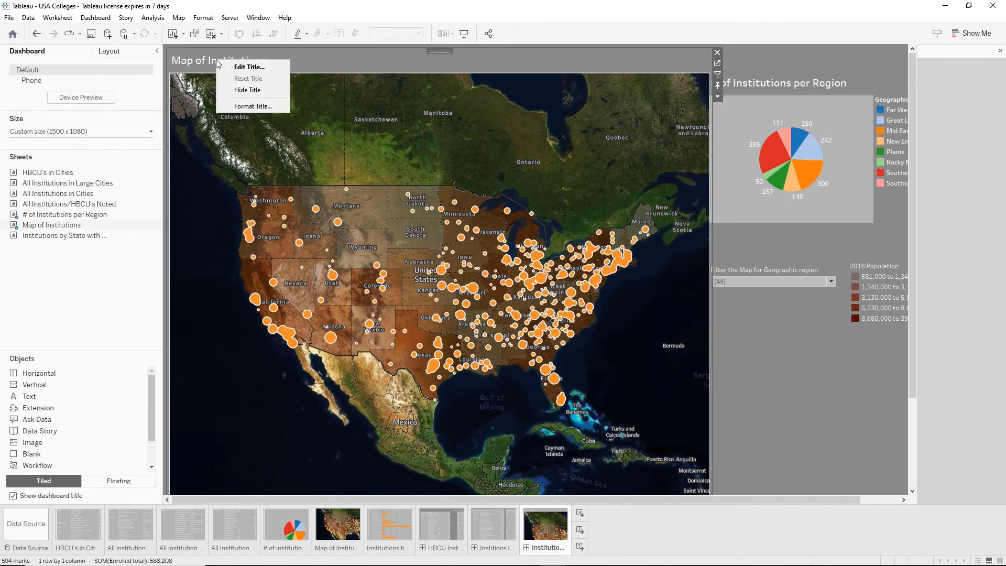
pyautogui.click(247, 89)
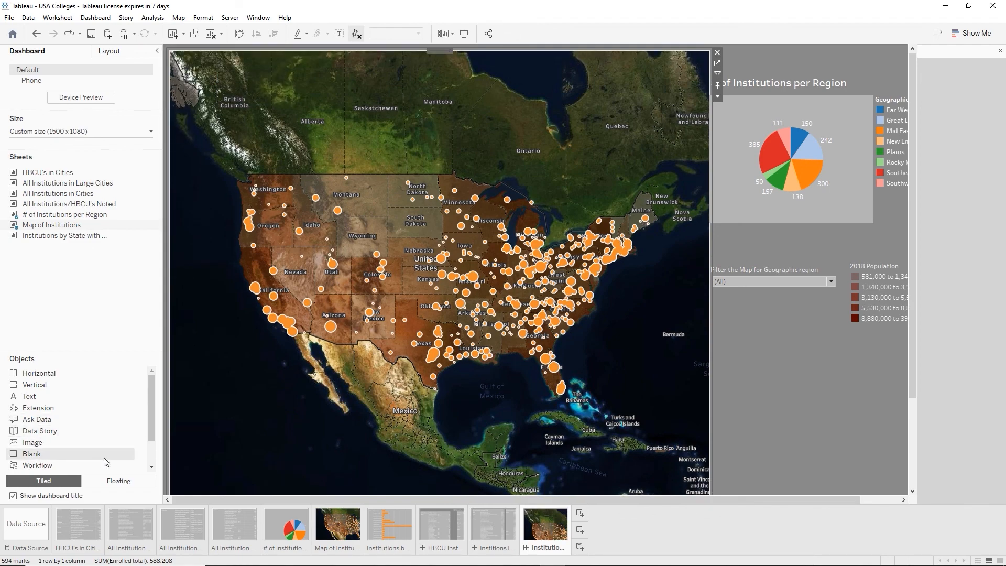
pyautogui.click(13, 498)
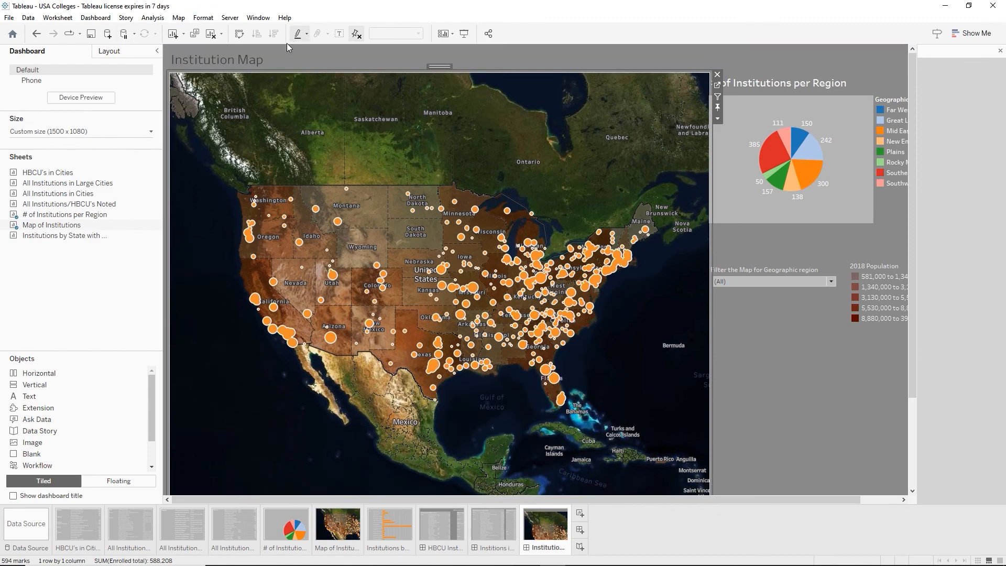
# Format the Institution Map dashboard title as white, bold and centered
pyautogui.doubleClick(255, 58)
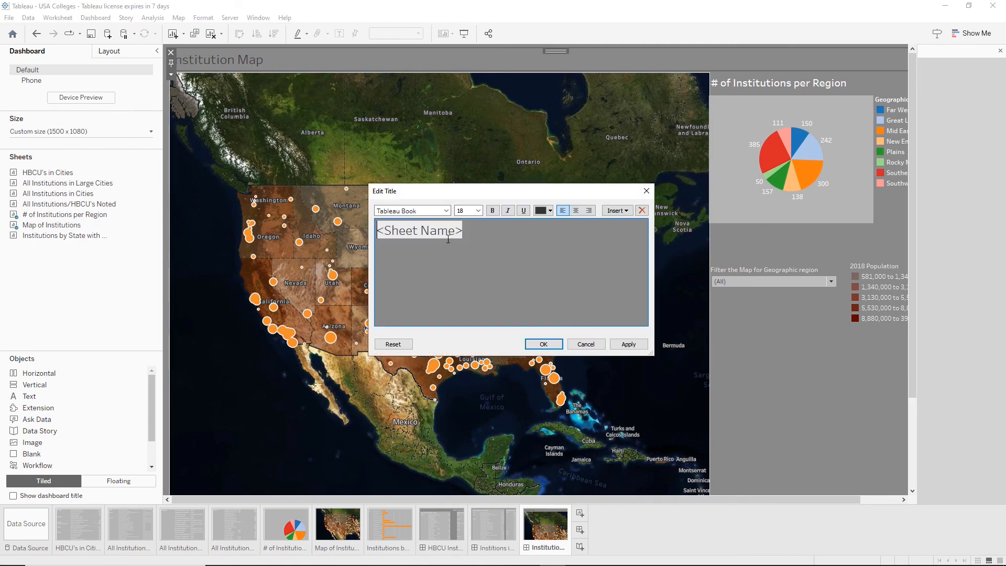
pyautogui.click(444, 232)
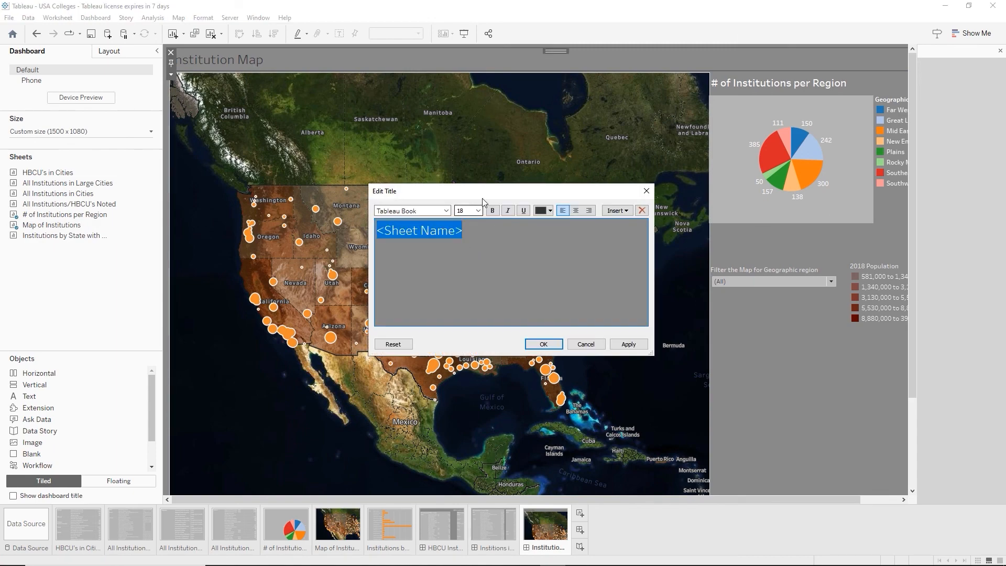
pyautogui.click(550, 211)
pyautogui.click(546, 225)
pyautogui.click(492, 211)
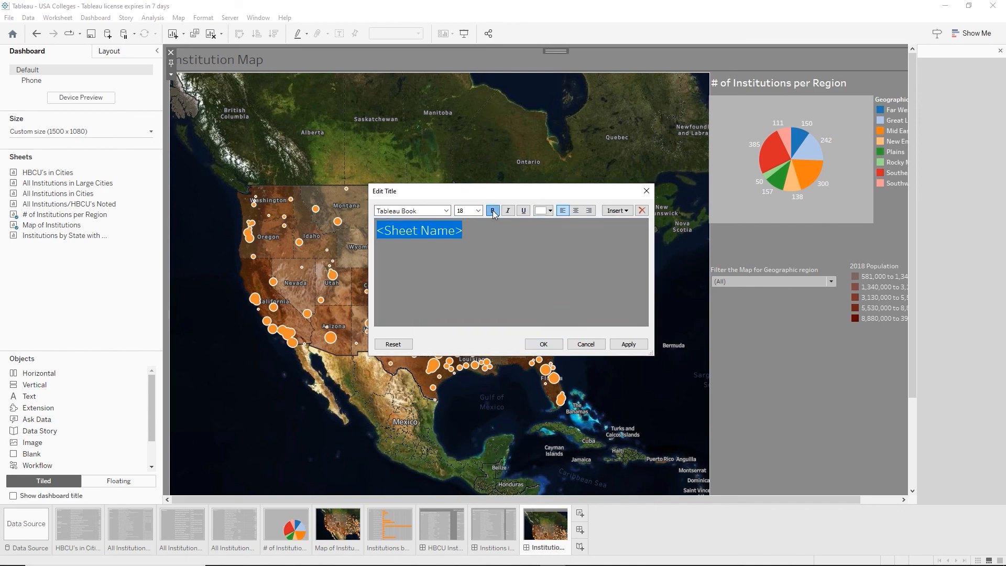
pyautogui.click(577, 211)
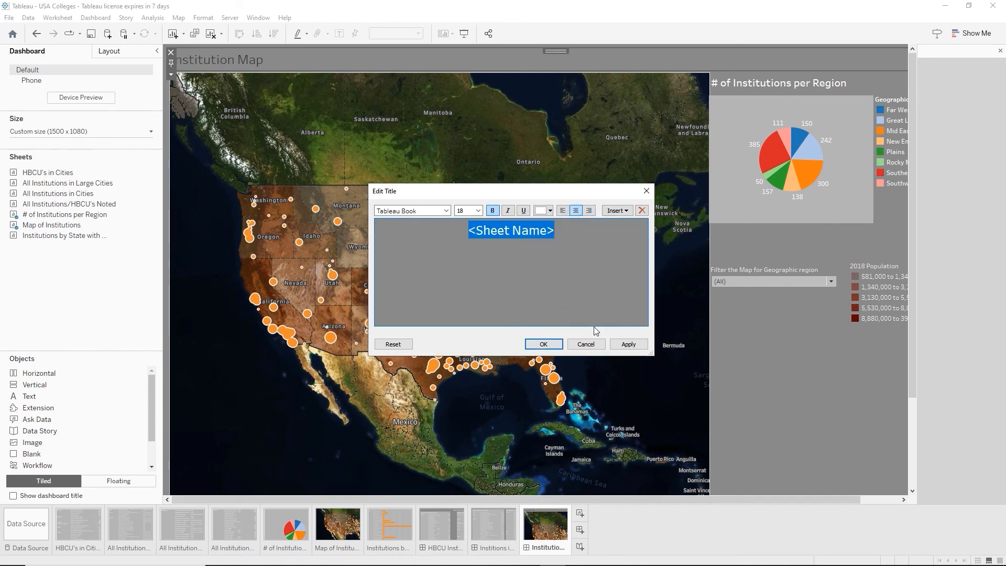
pyautogui.click(545, 346)
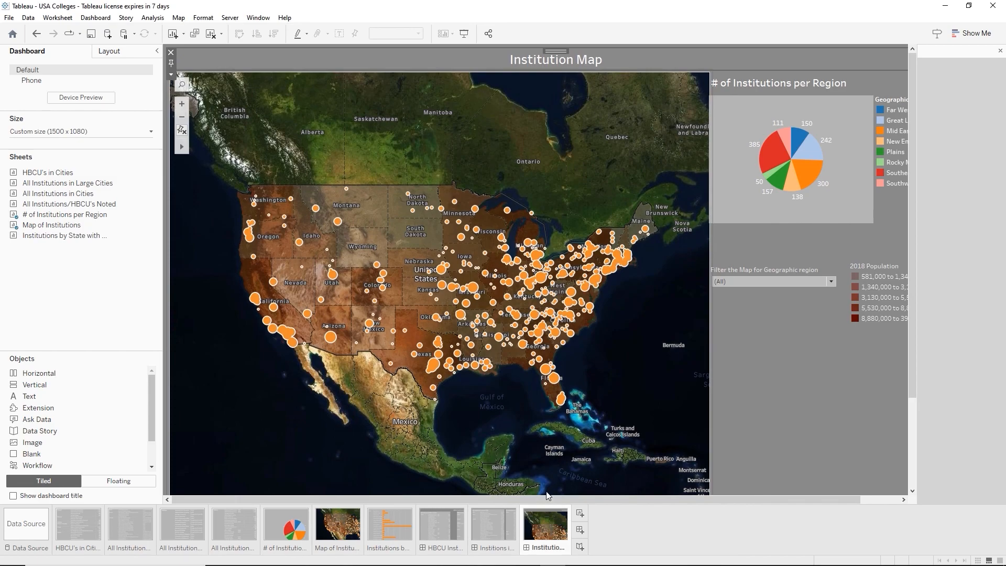
# Switch to the Institutions in Cities dashboard and check its full name
pyautogui.click(500, 554)
pyautogui.doubleClick(499, 551)
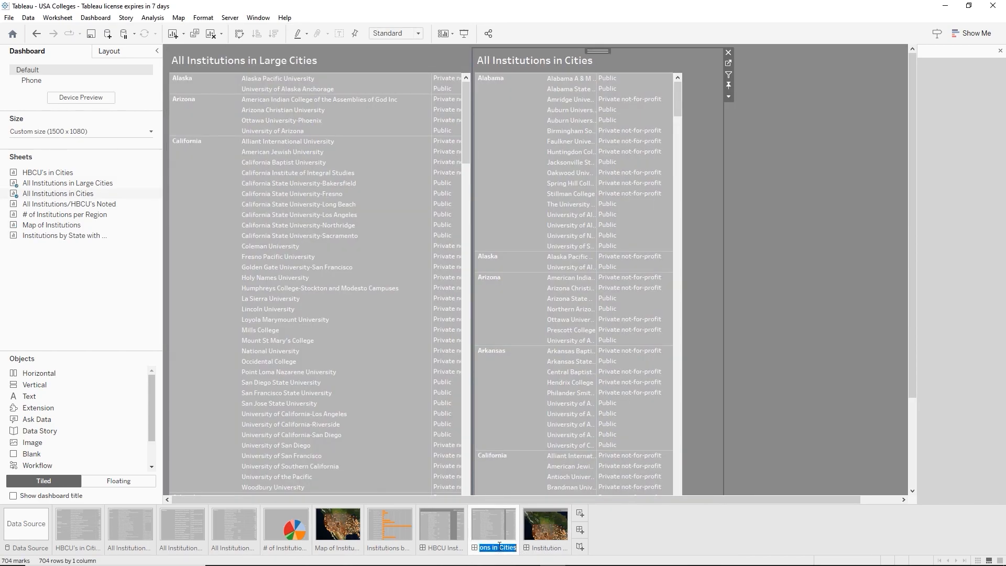
pyautogui.click(491, 548)
pyautogui.press('Left')
pyautogui.press('Left')
pyautogui.press('Left')
pyautogui.press('Left')
pyautogui.press('Left')
pyautogui.press('Left')
pyautogui.press('Return')
# Try showing a dashboard title above the two institution tables, and hide it again
pyautogui.click(13, 497)
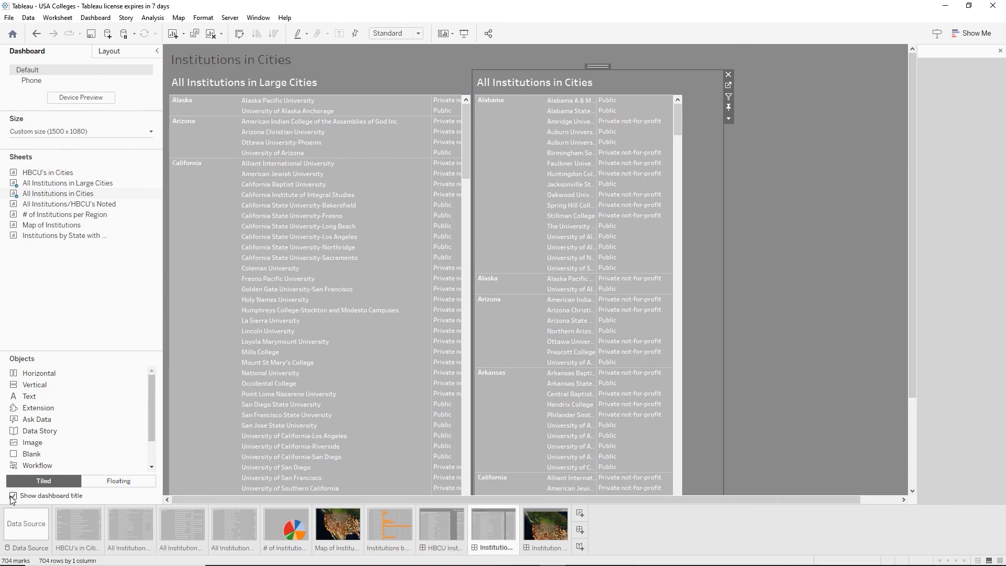
pyautogui.doubleClick(228, 64)
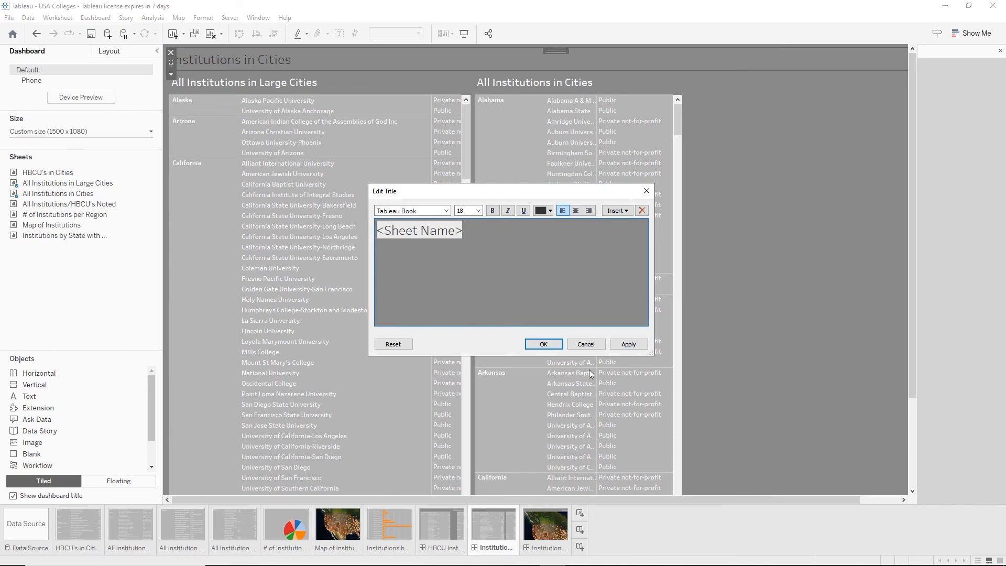
pyautogui.click(594, 346)
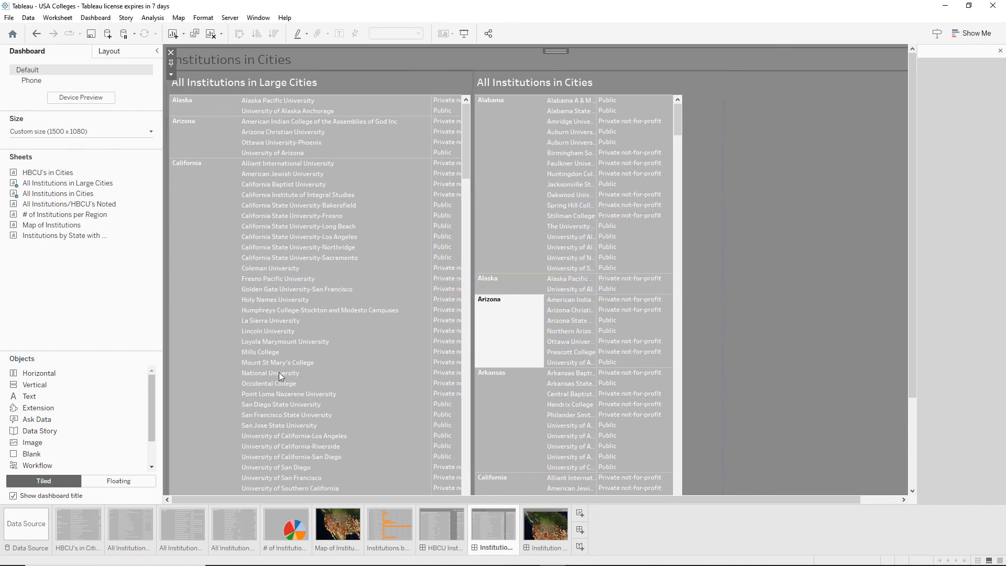
pyautogui.click(13, 496)
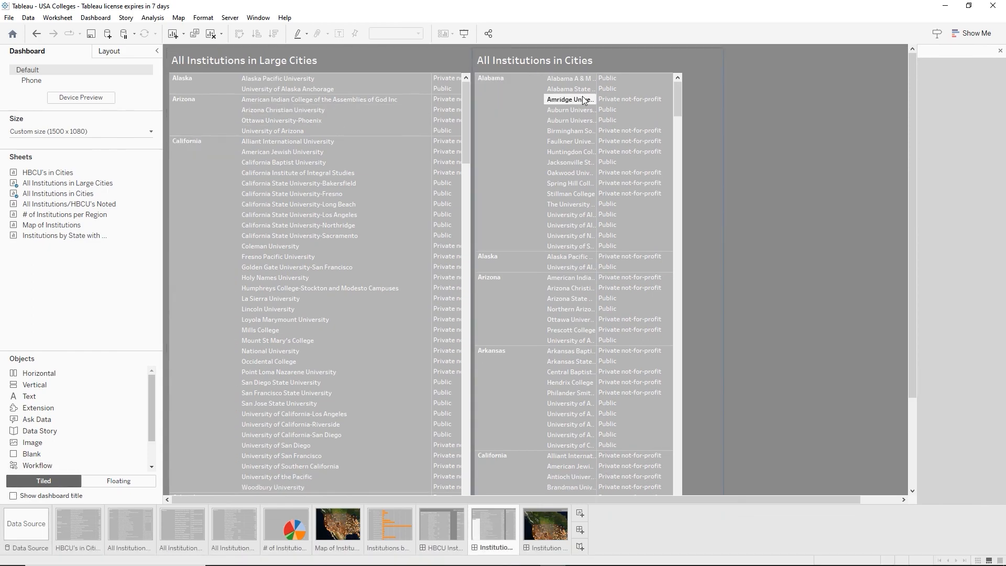
# Widen the container holding the All Institutions in Large Cities and All Institutions in Cities tables, and distribute both tables evenly across it
pyautogui.click(725, 99)
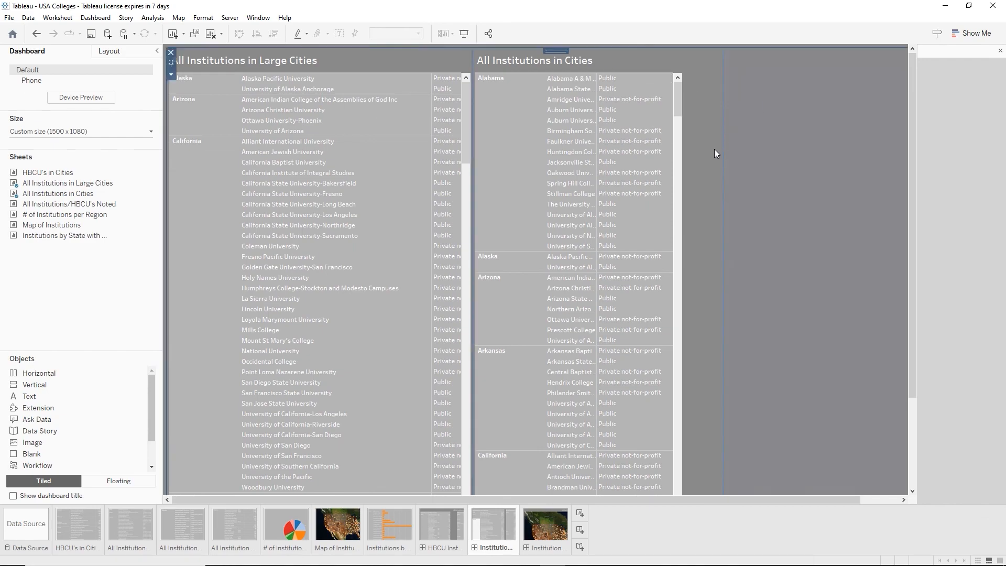
pyautogui.moveTo(721, 154); pyautogui.dragTo(907, 162)
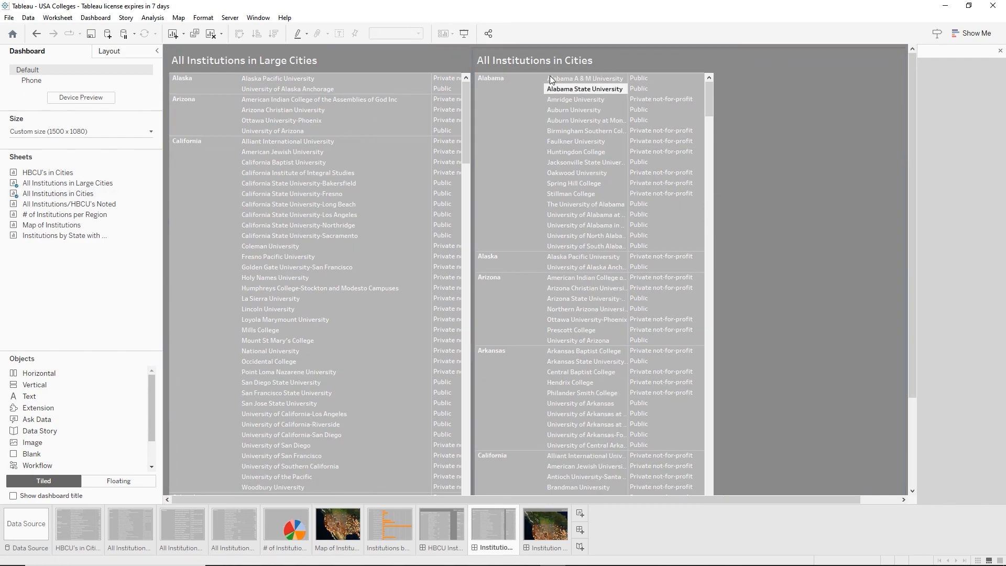
pyautogui.click(435, 49)
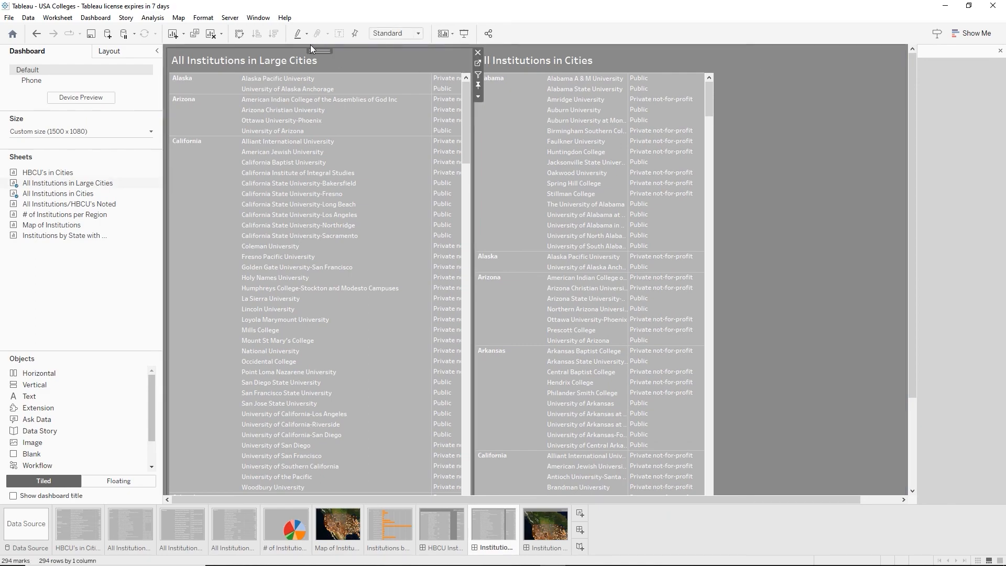
pyautogui.moveTo(313, 47); pyautogui.dragTo(243, 66)
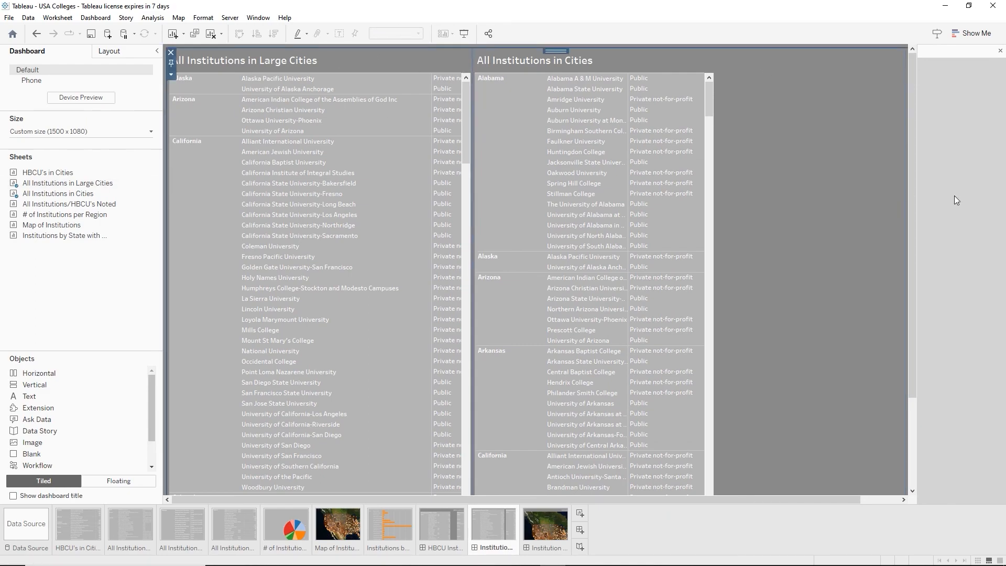
pyautogui.click(173, 86)
pyautogui.click(170, 75)
pyautogui.click(221, 102)
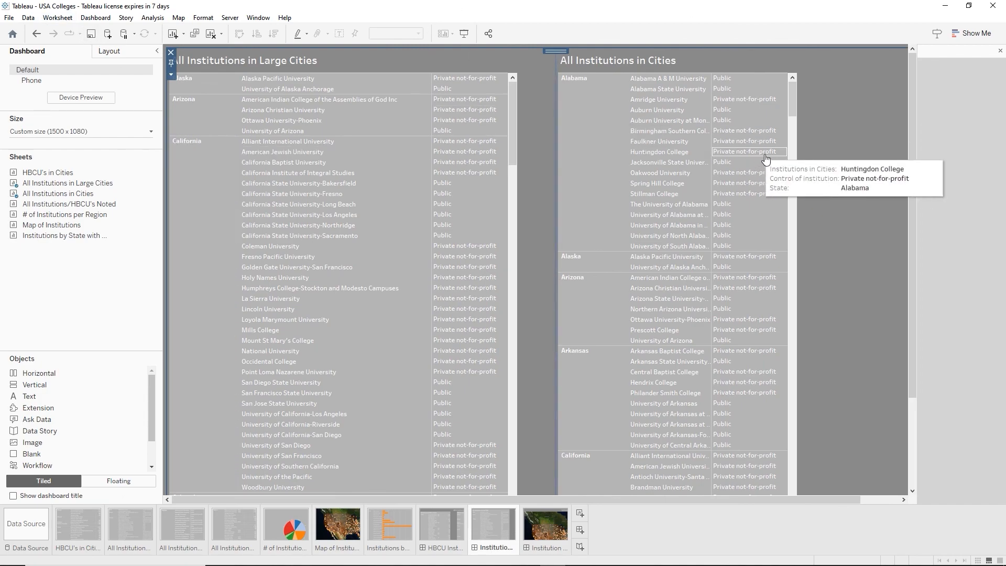
# Close the USA Colleges workbook and remove its thumbnail from the recently opened workbooks on the start page
pyautogui.click(9, 18)
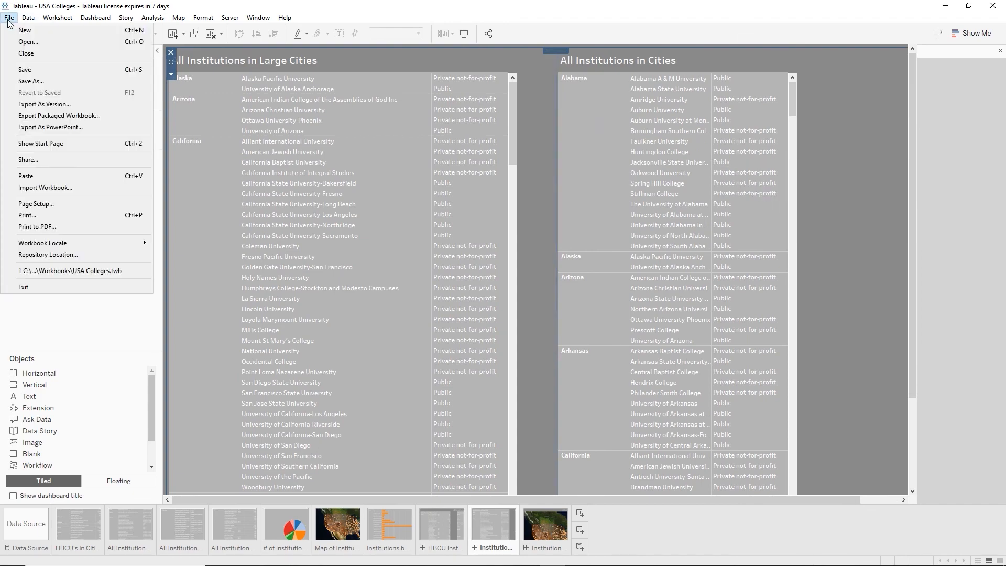
pyautogui.click(26, 54)
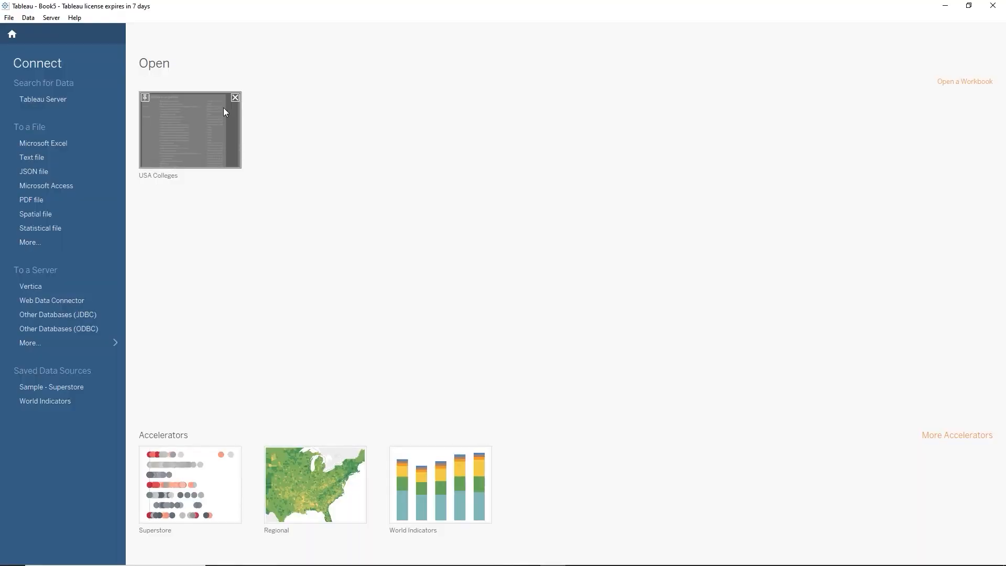
pyautogui.click(235, 98)
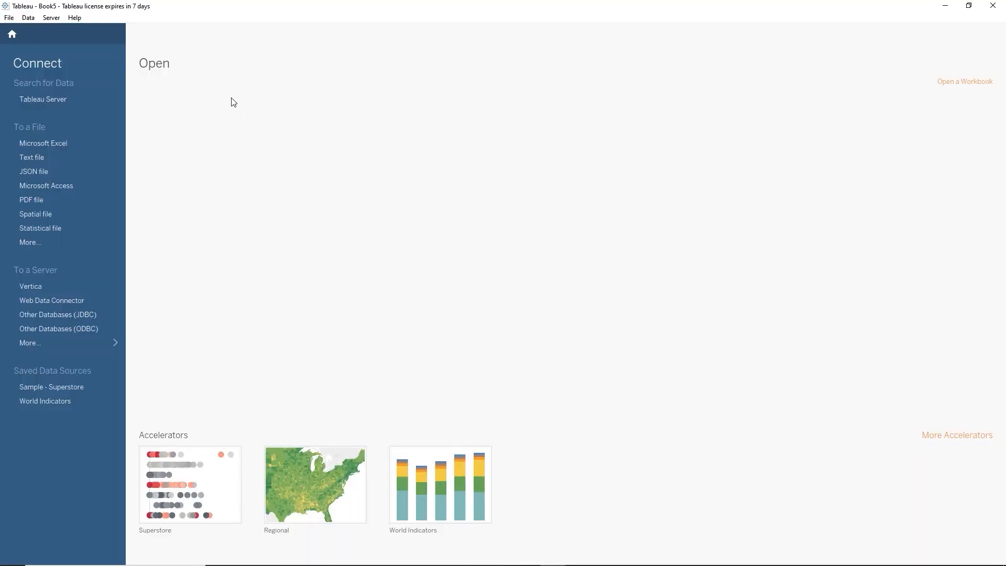